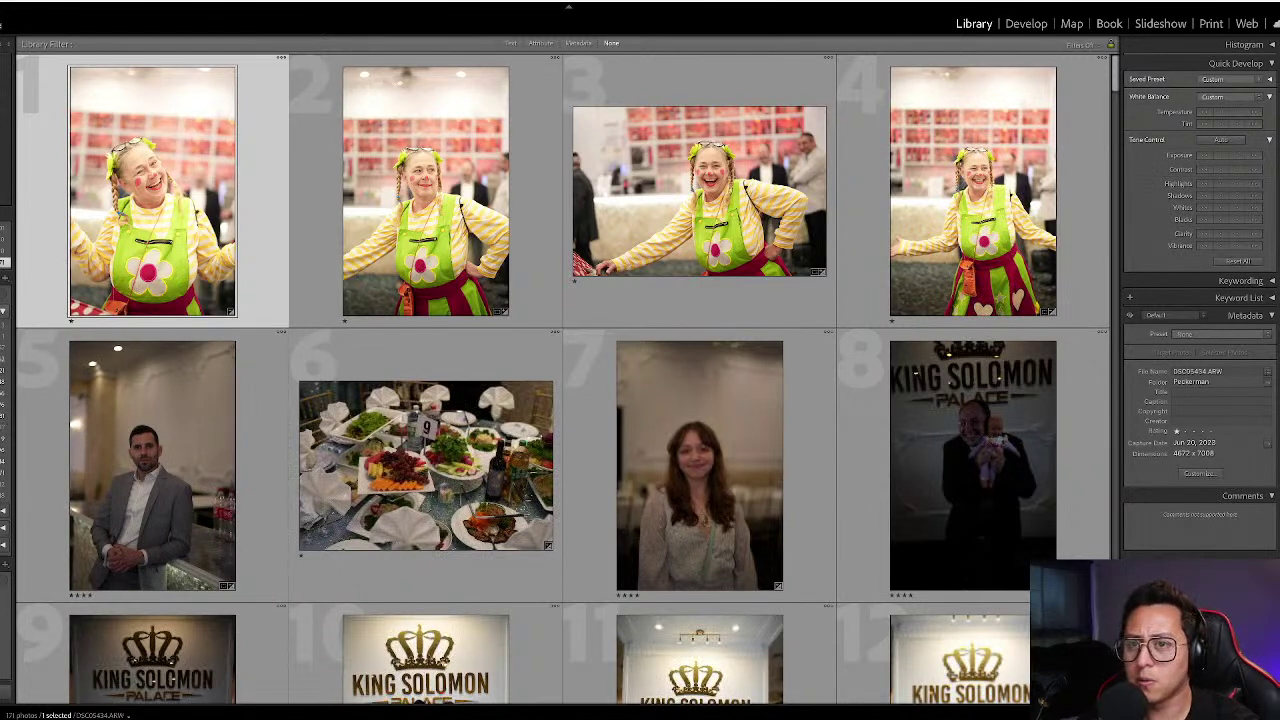
- Look through the whole grid of event photos to review their exposure and colour before editing
scroll(810, 448, down, 3)
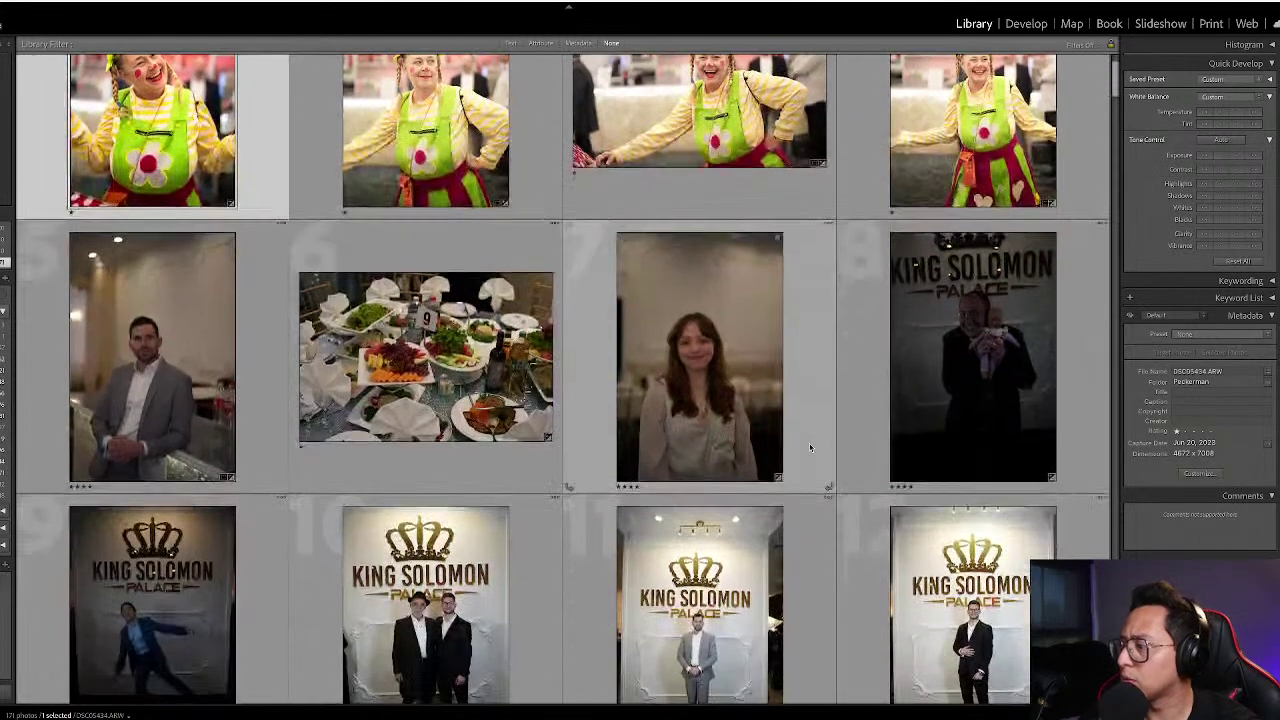
scroll(809, 443, down, 1)
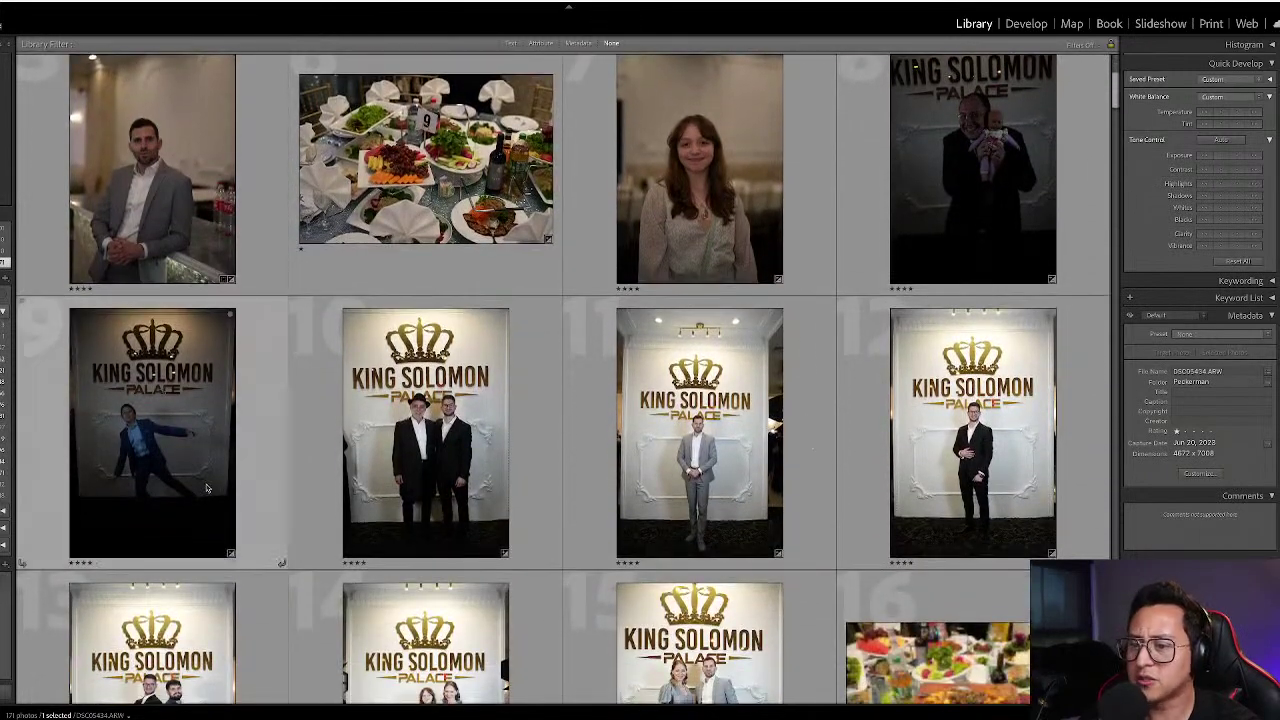
scroll(884, 330, down, 5)
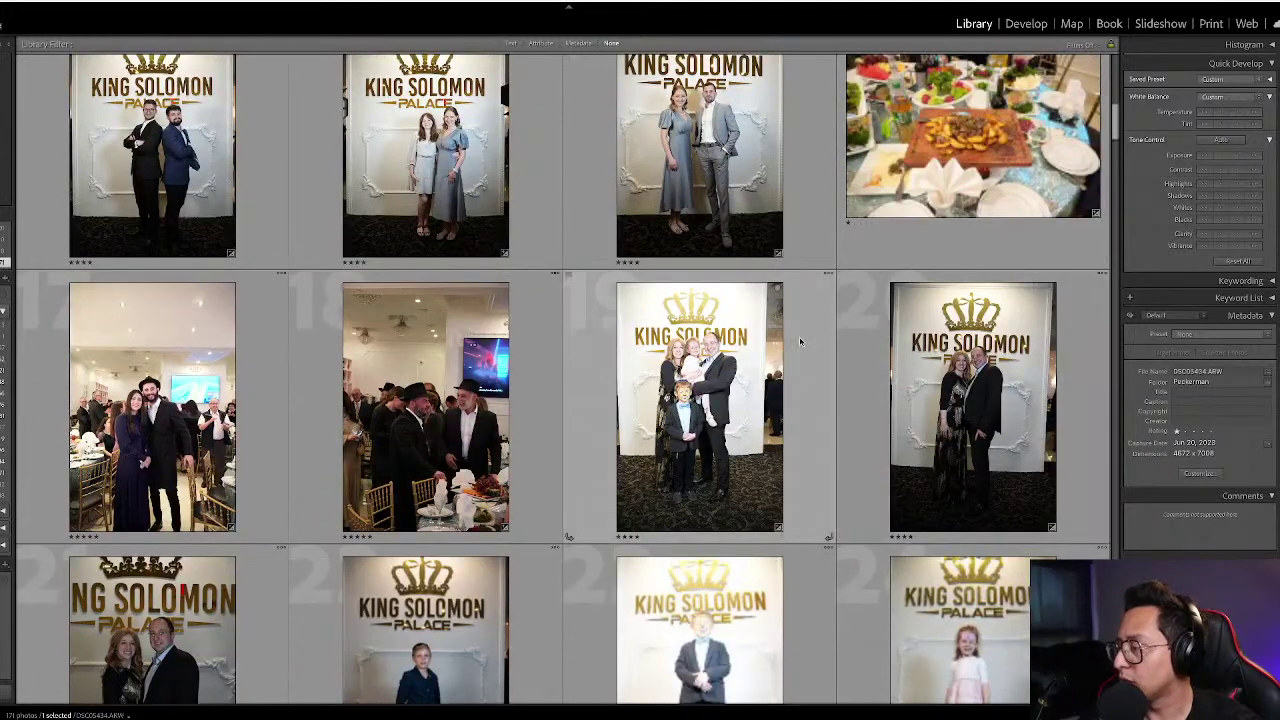
scroll(763, 378, down, 1)
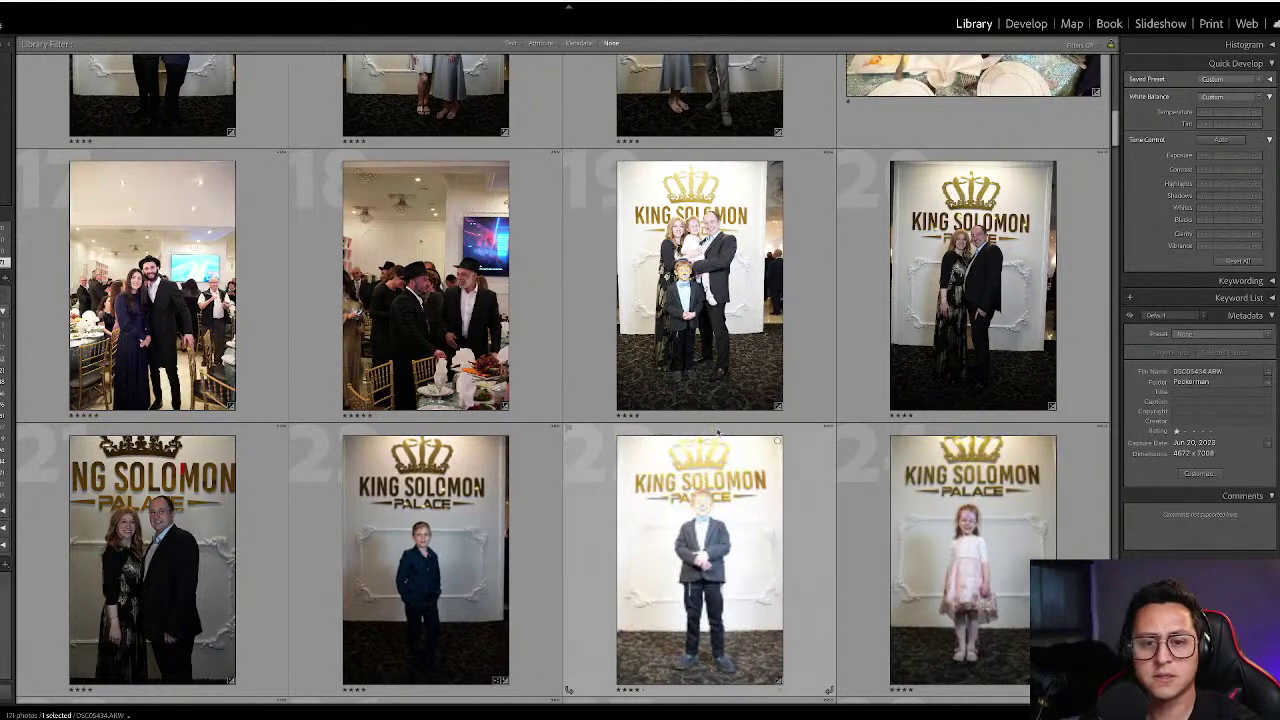
scroll(724, 467, down, 2)
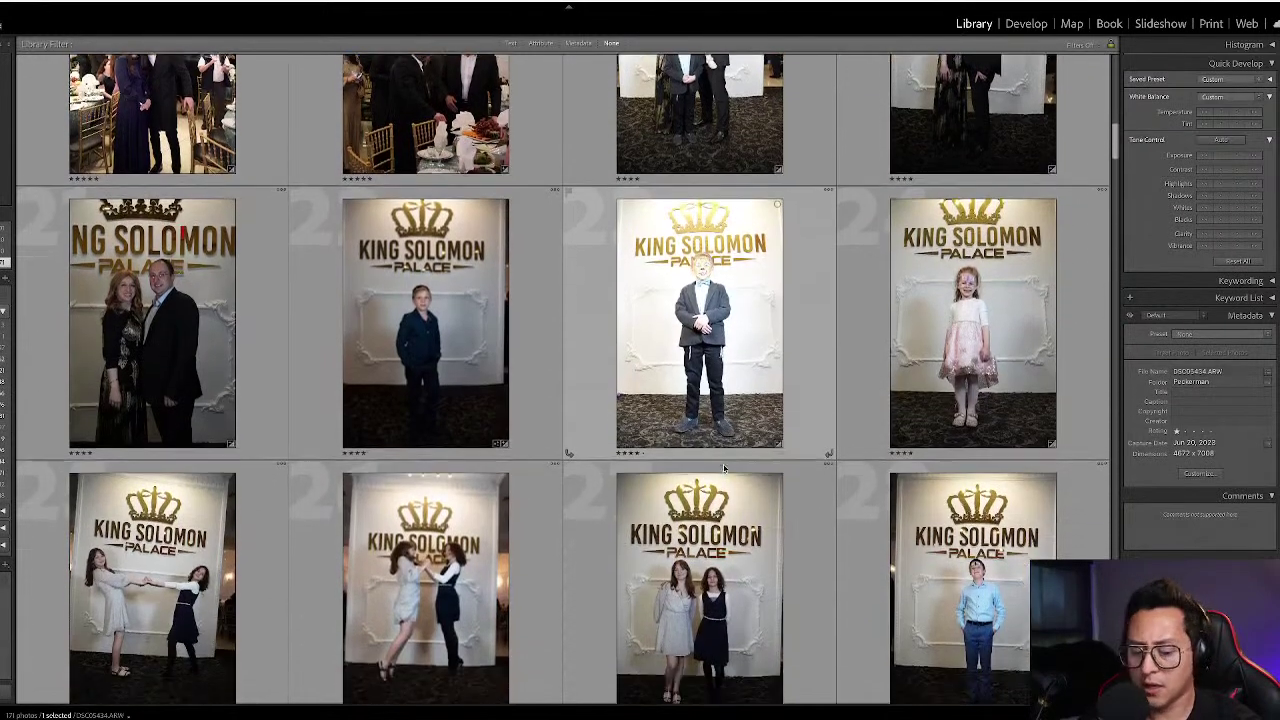
scroll(724, 467, down, 2)
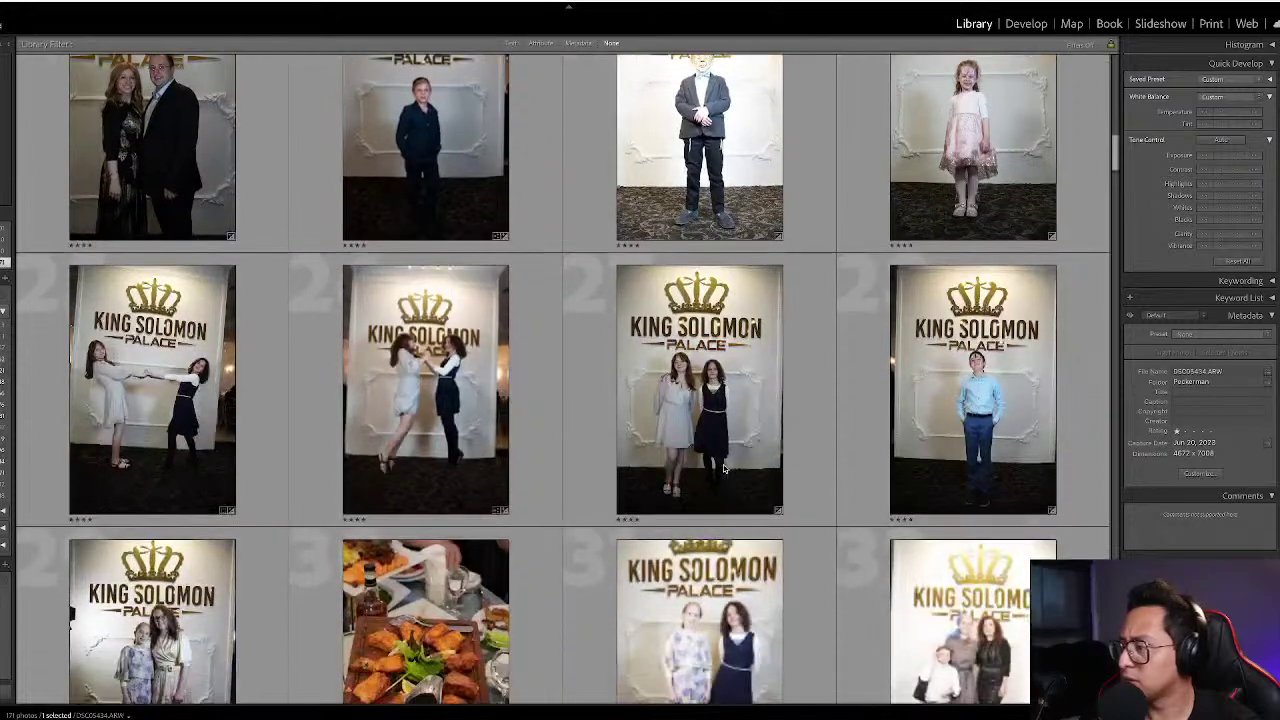
scroll(724, 467, down, 2)
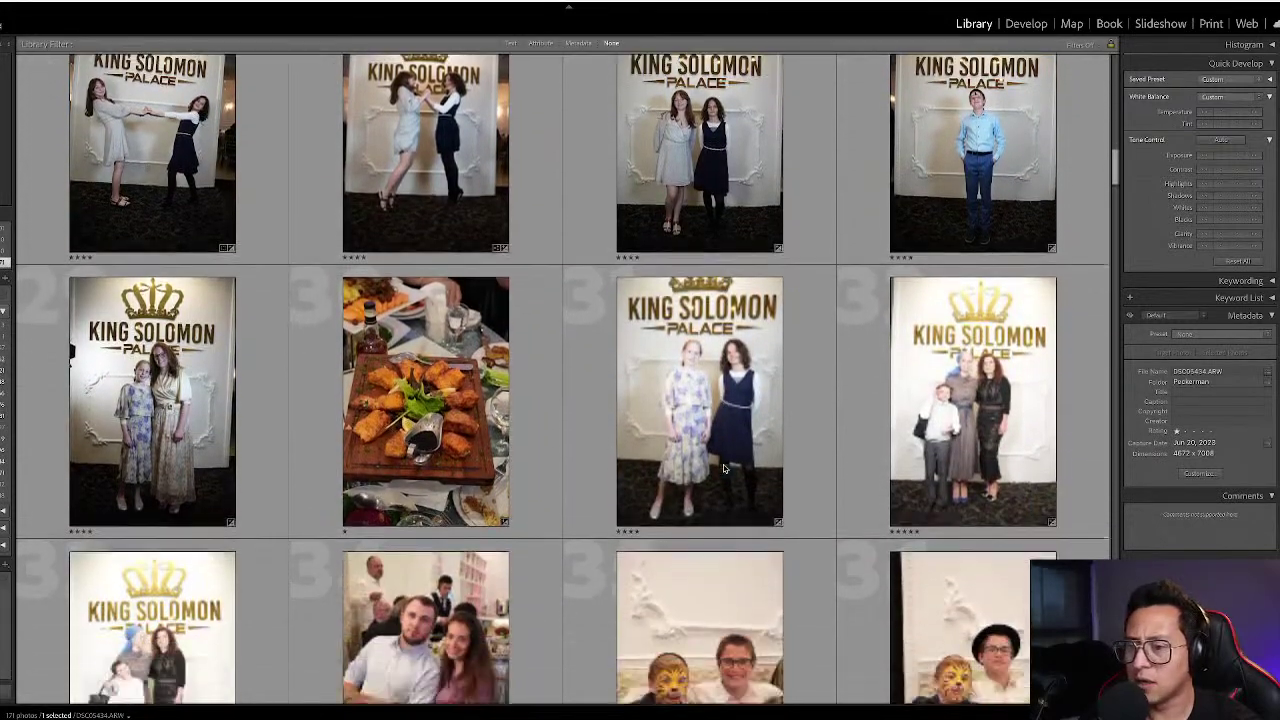
scroll(724, 467, down, 2)
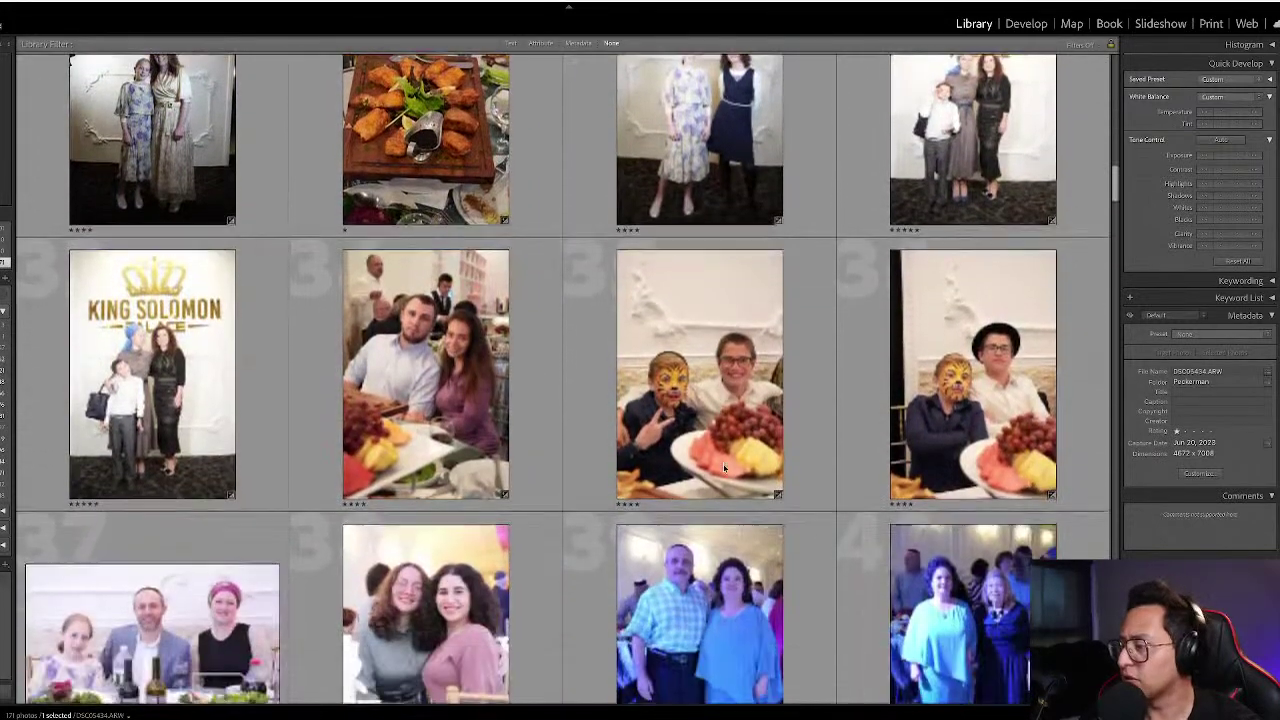
scroll(724, 467, down, 1)
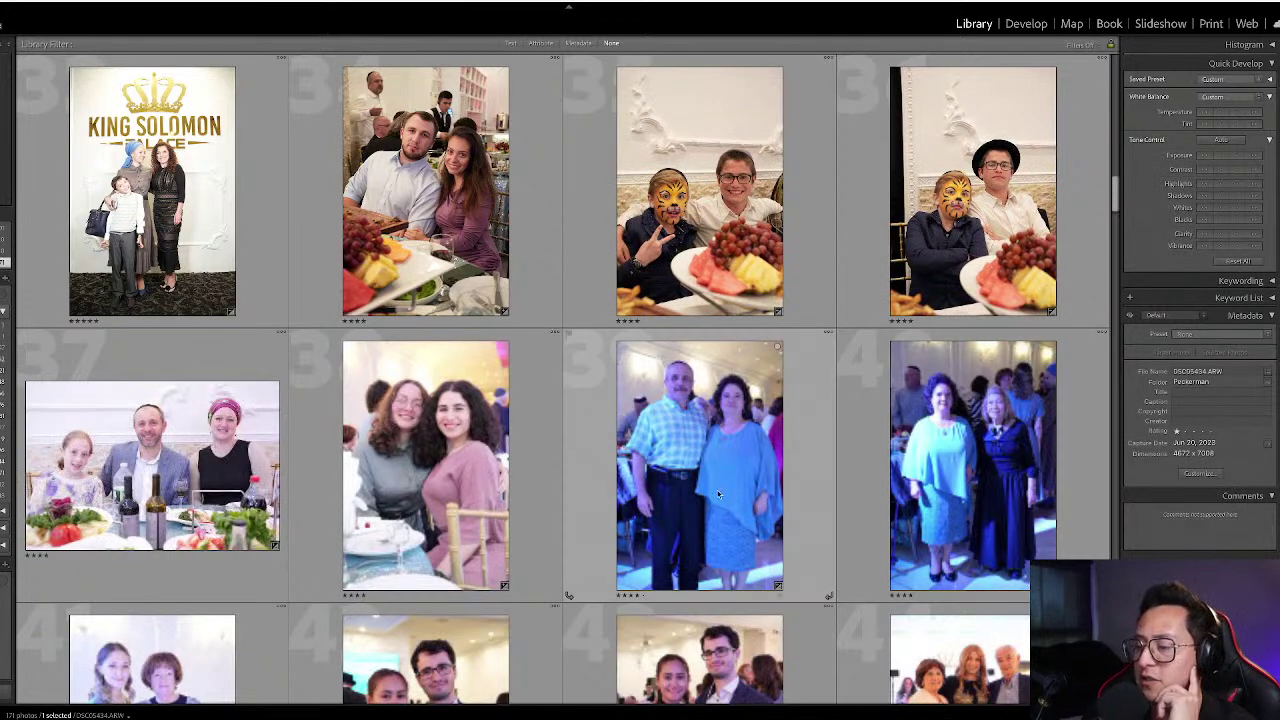
scroll(717, 490, down, 1)
scroll(717, 490, down, 3)
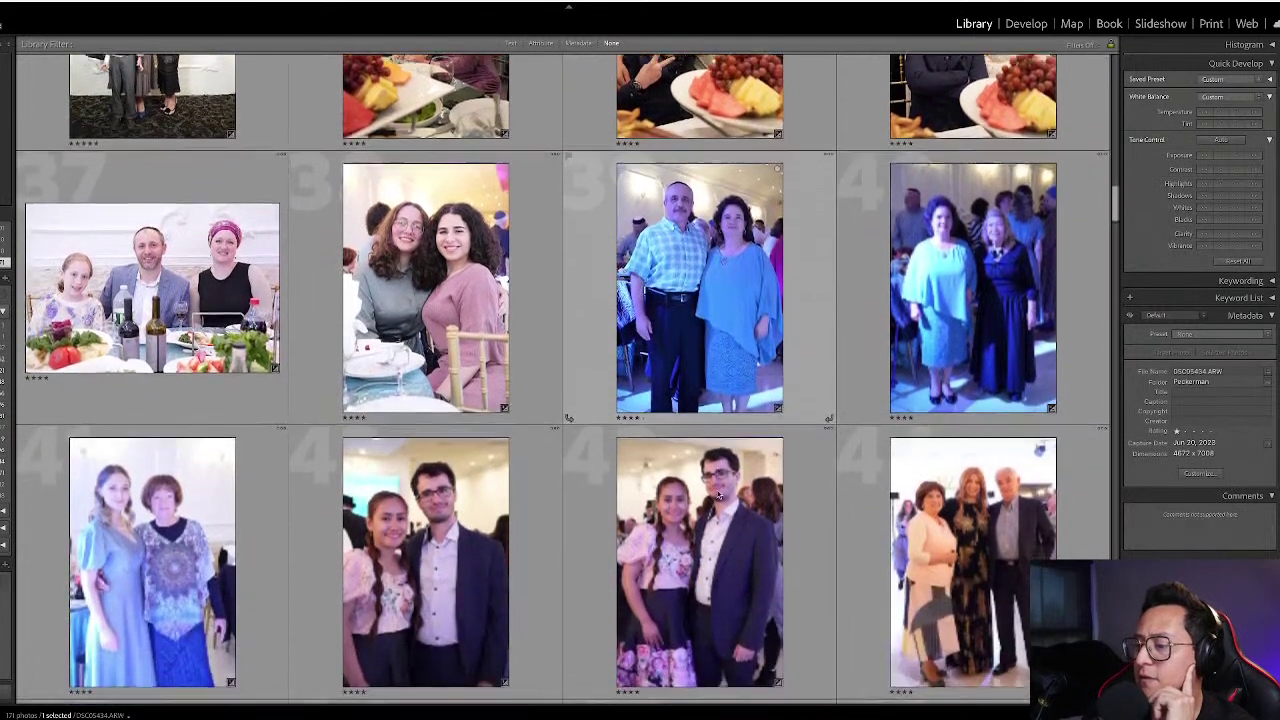
scroll(717, 490, down, 2)
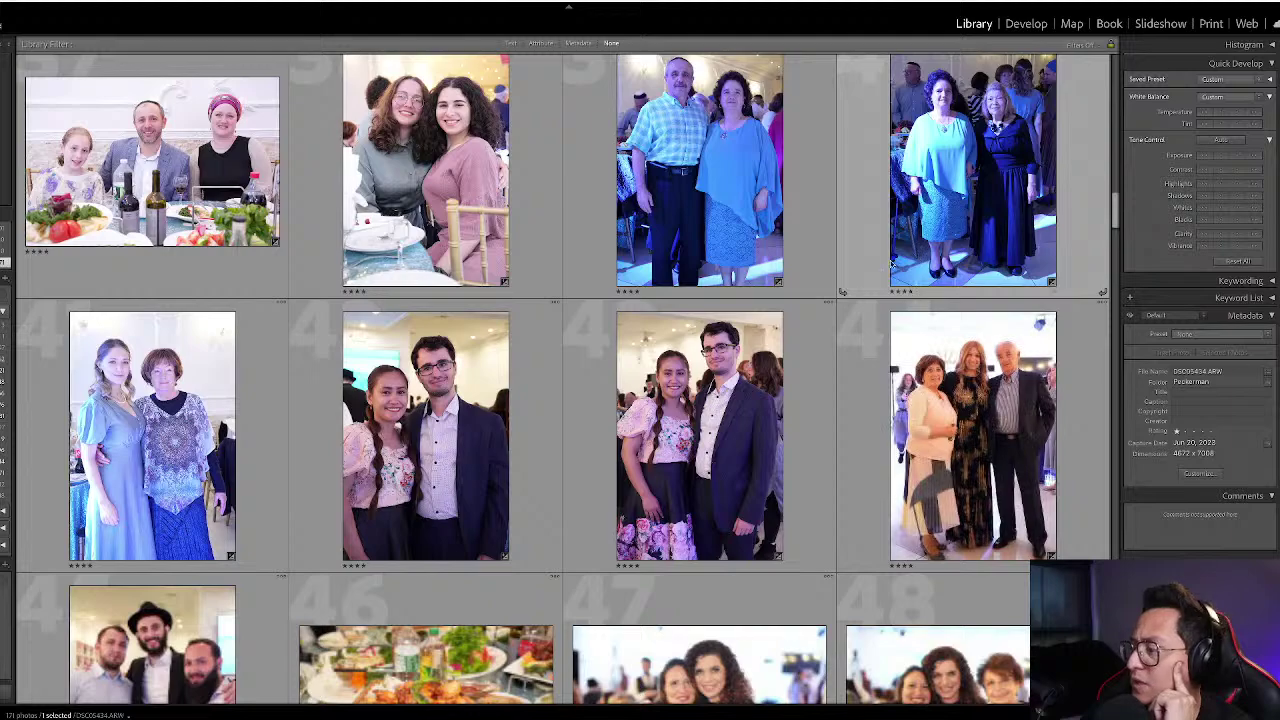
scroll(594, 350, down, 5)
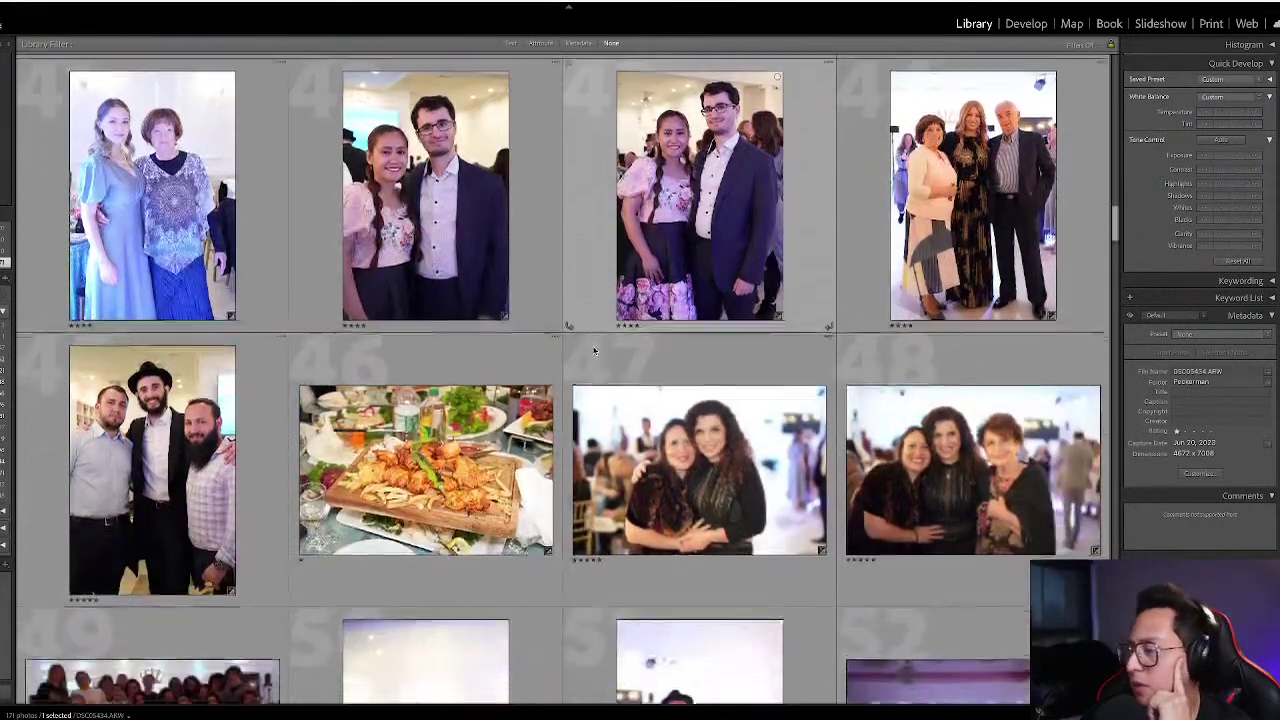
scroll(594, 350, down, 5)
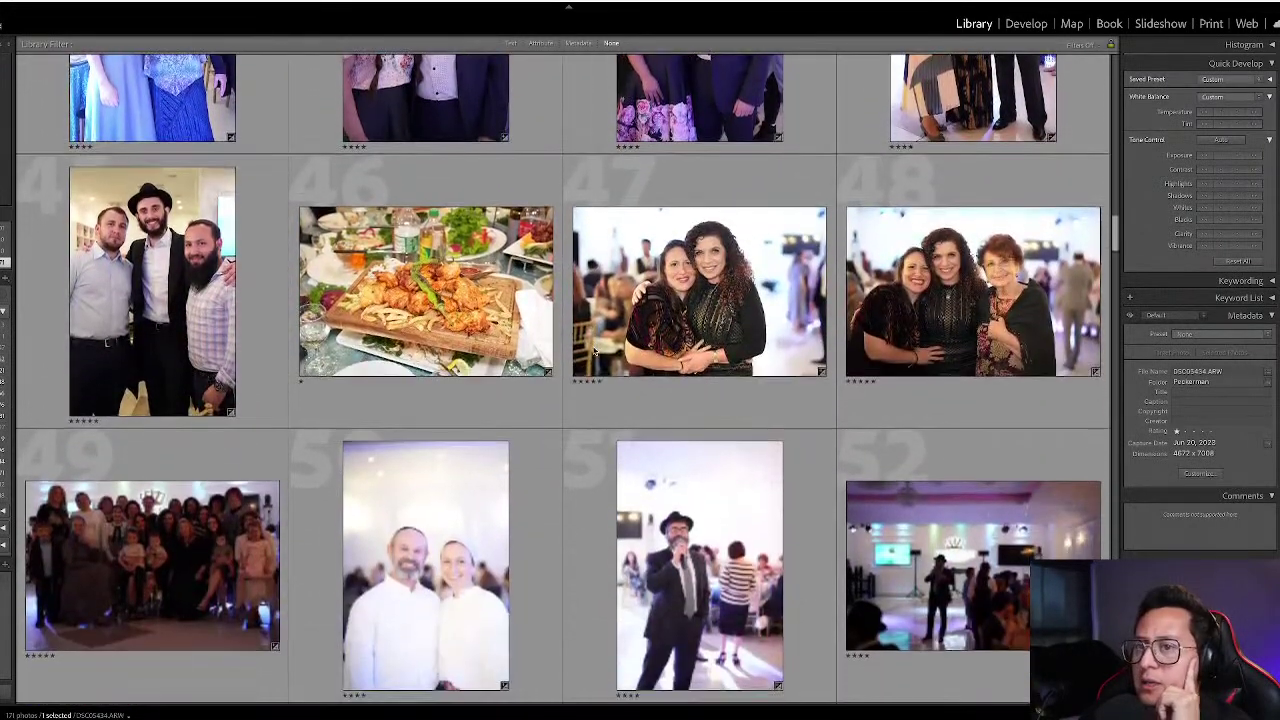
scroll(594, 350, down, 2)
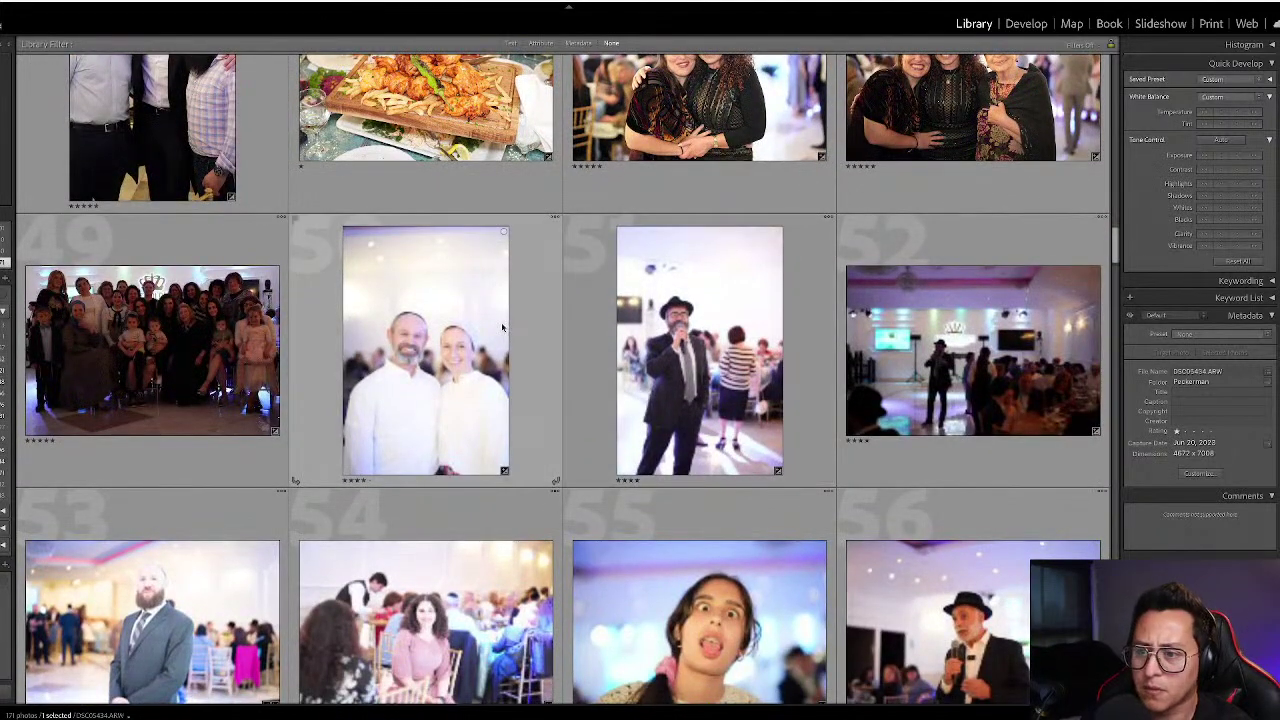
scroll(590, 371, down, 2)
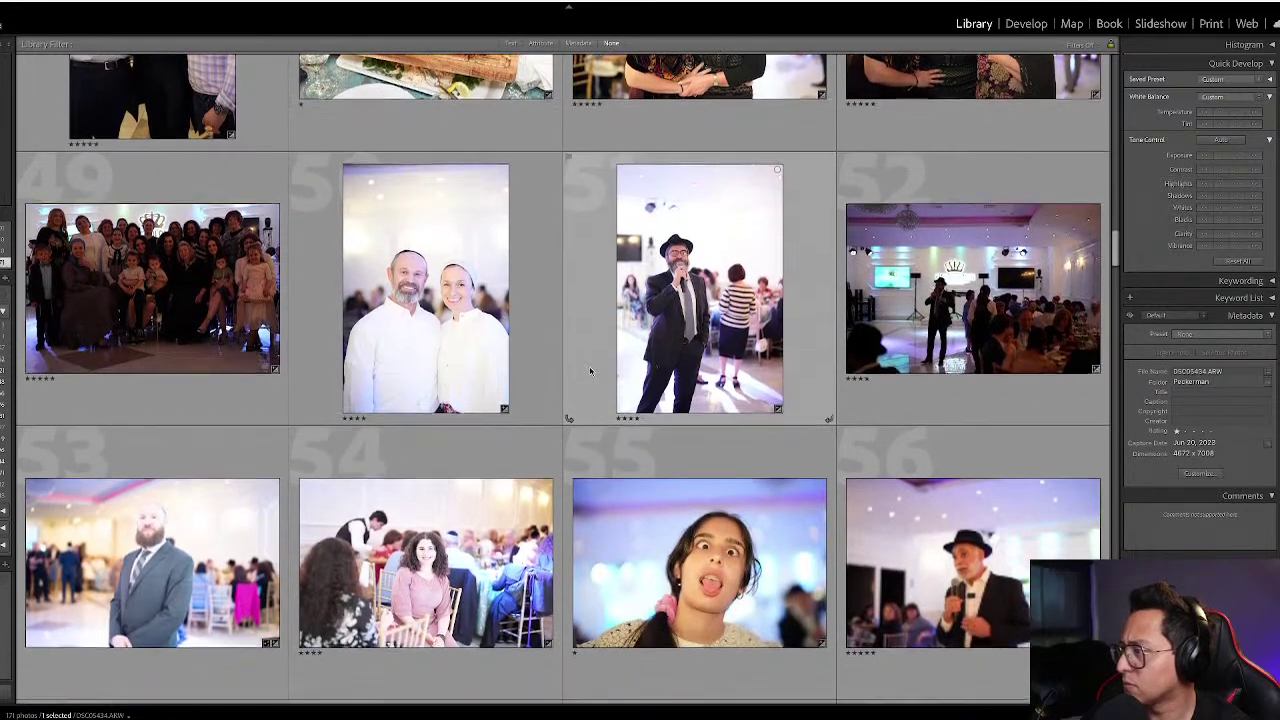
scroll(590, 371, down, 3)
scroll(590, 371, down, 5)
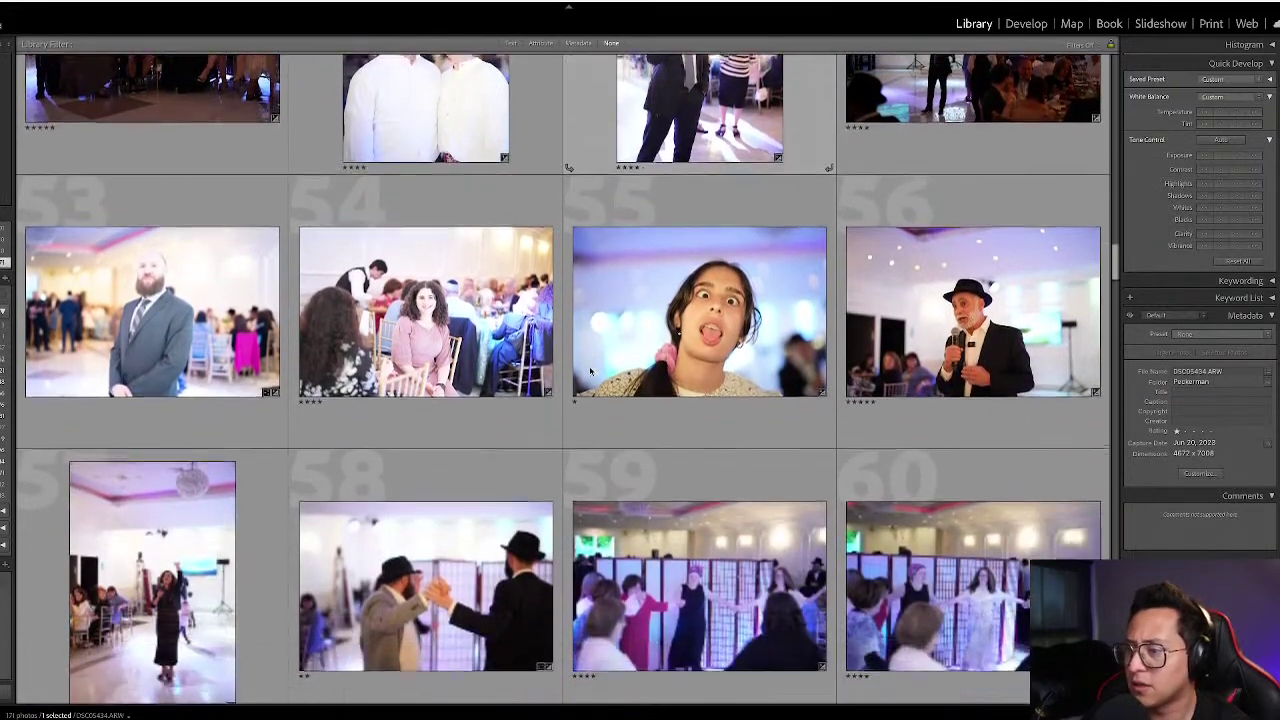
scroll(590, 371, down, 2)
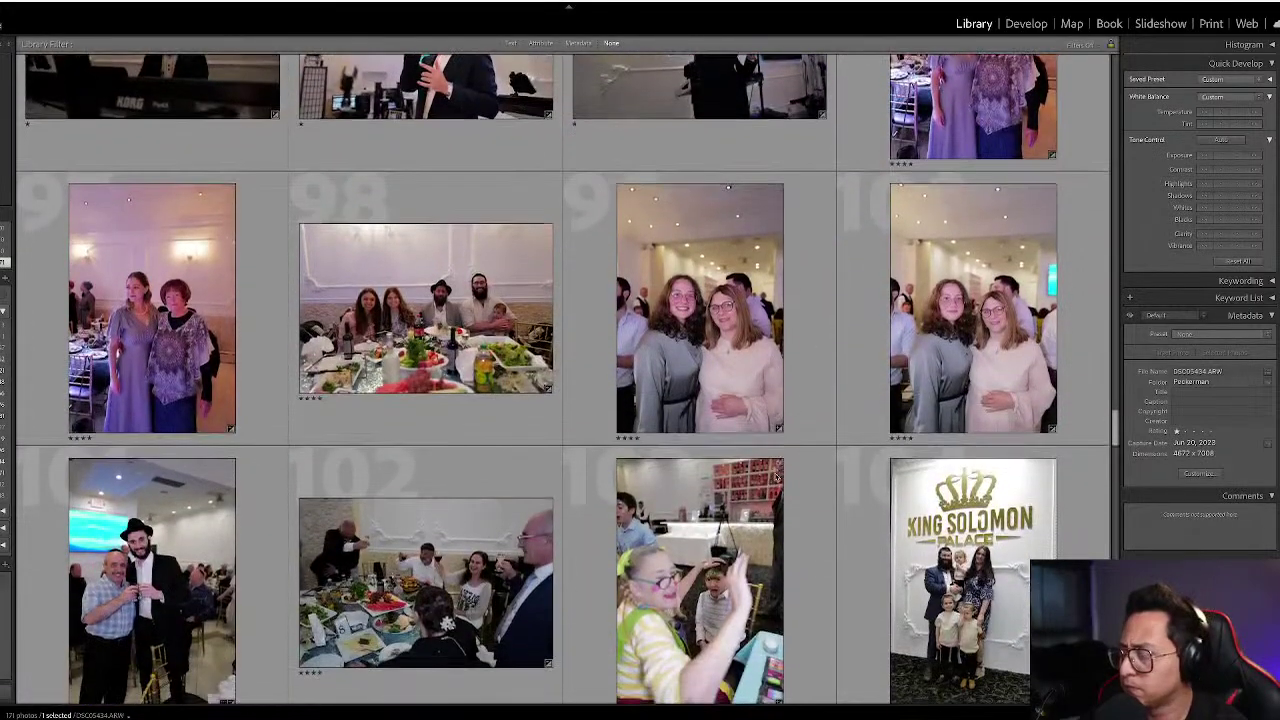
scroll(775, 478, down, 1)
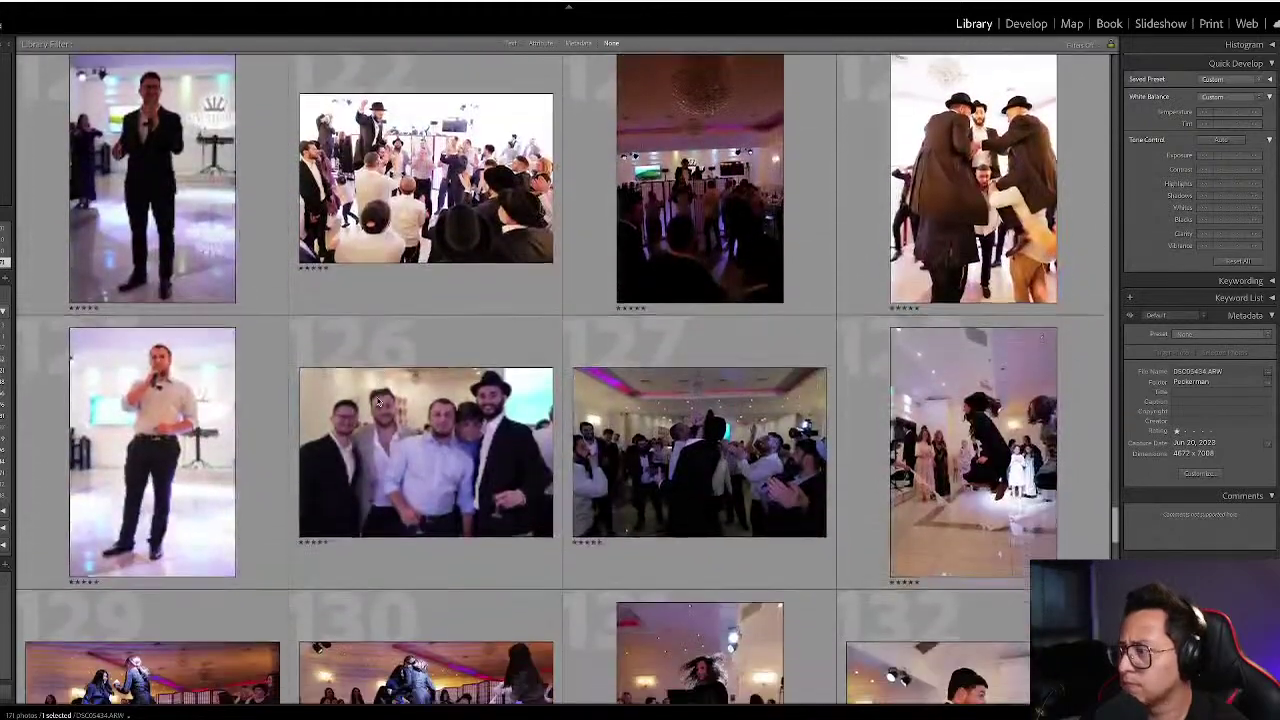
scroll(378, 401, down, 5)
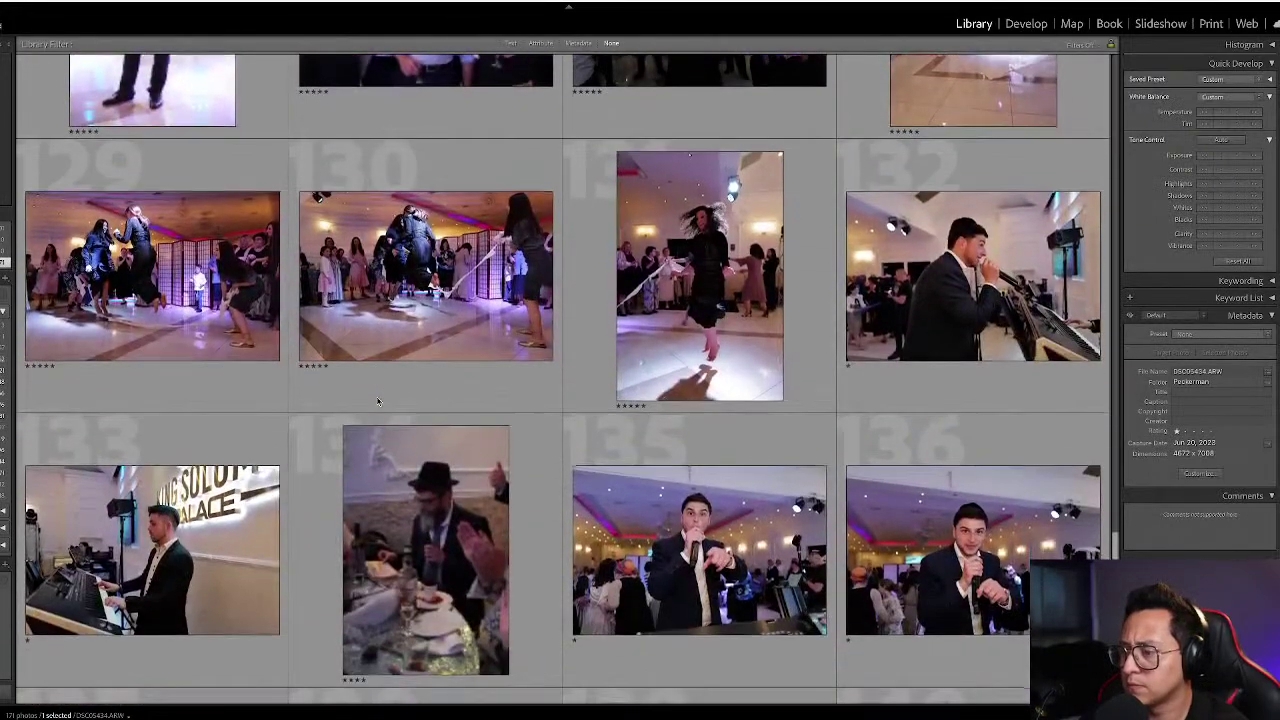
scroll(378, 401, down, 5)
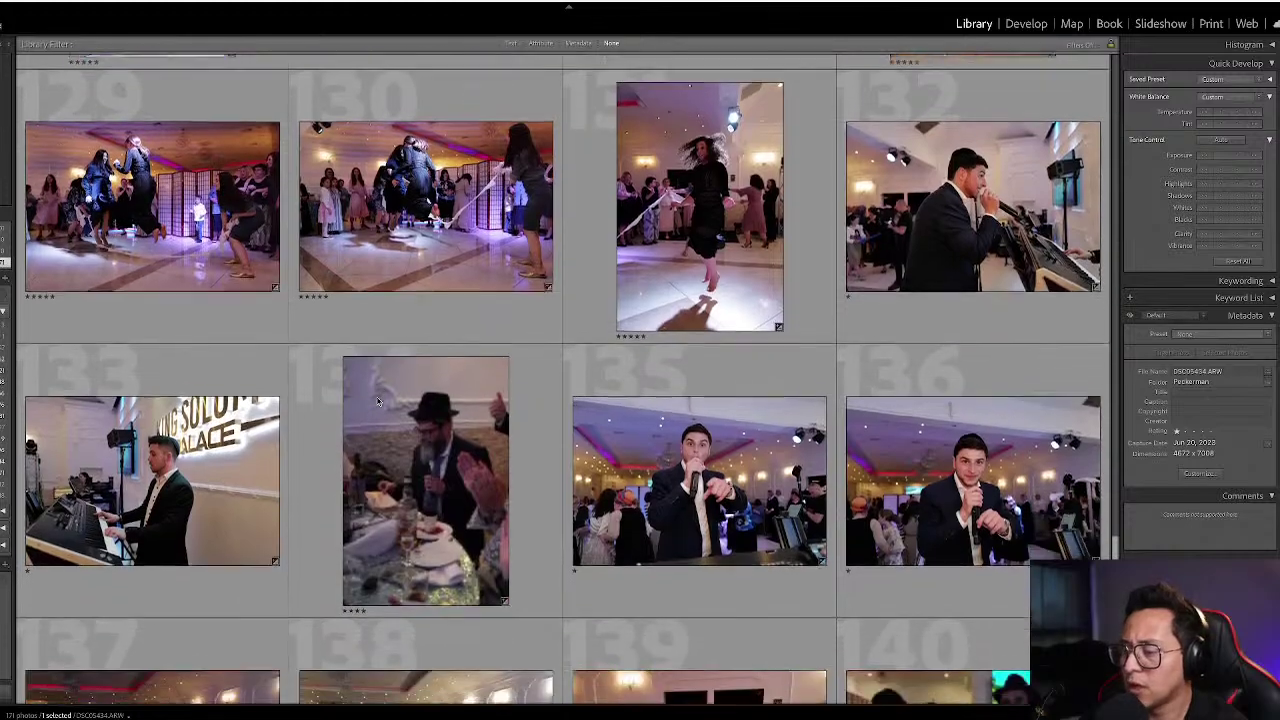
scroll(378, 401, down, 15)
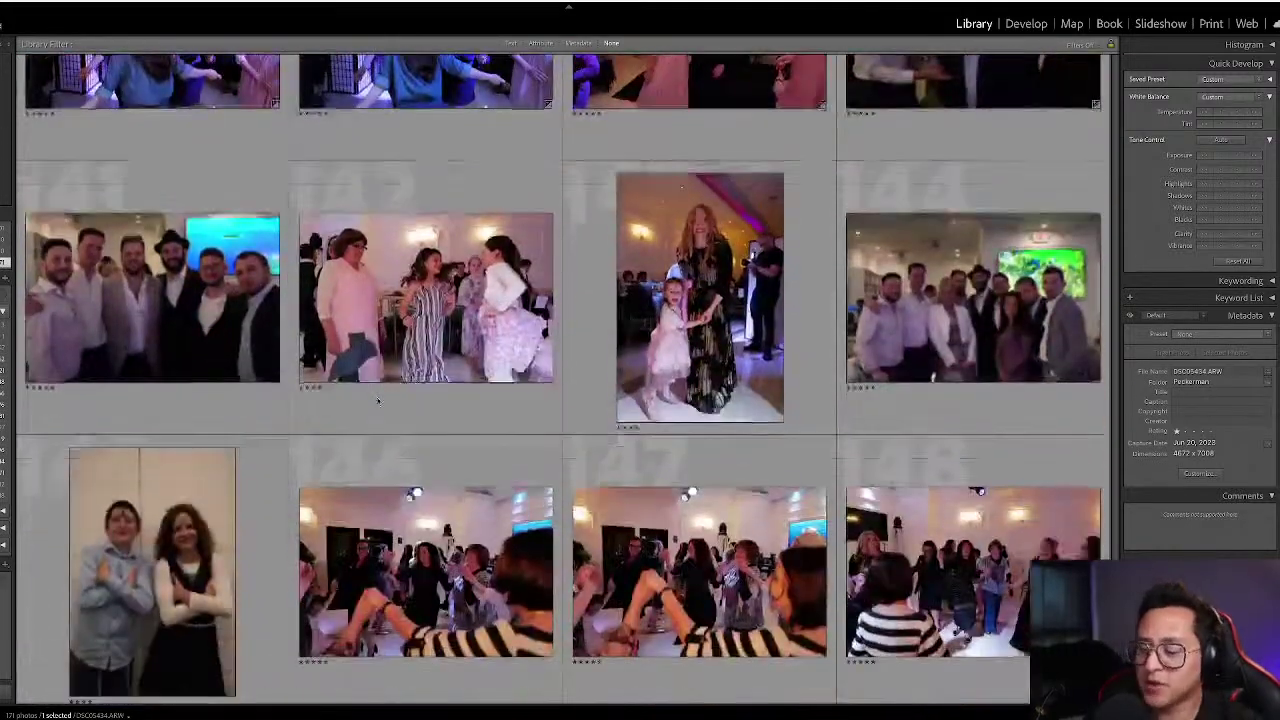
scroll(353, 409, down, 7)
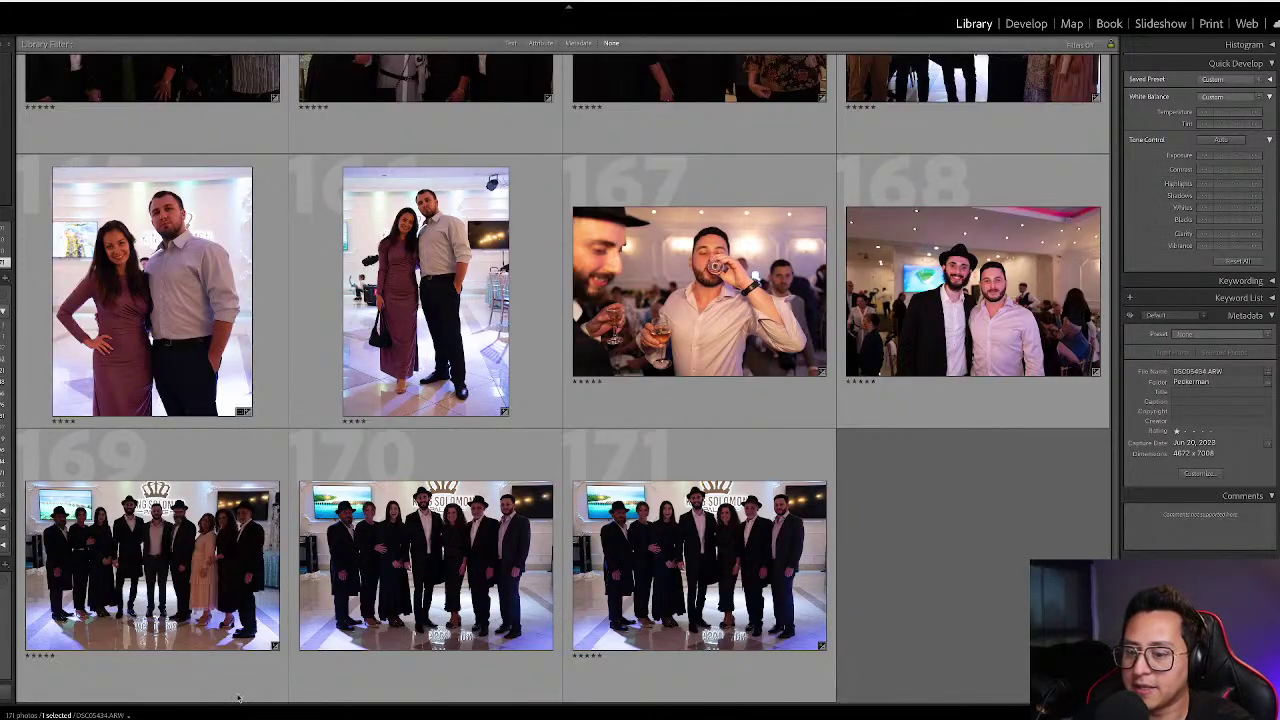
- Open the first photo, the portrait of the clown, in the Develop module and inspect the face enlarged
scroll(207, 616, up, 20)
scroll(204, 616, up, 20)
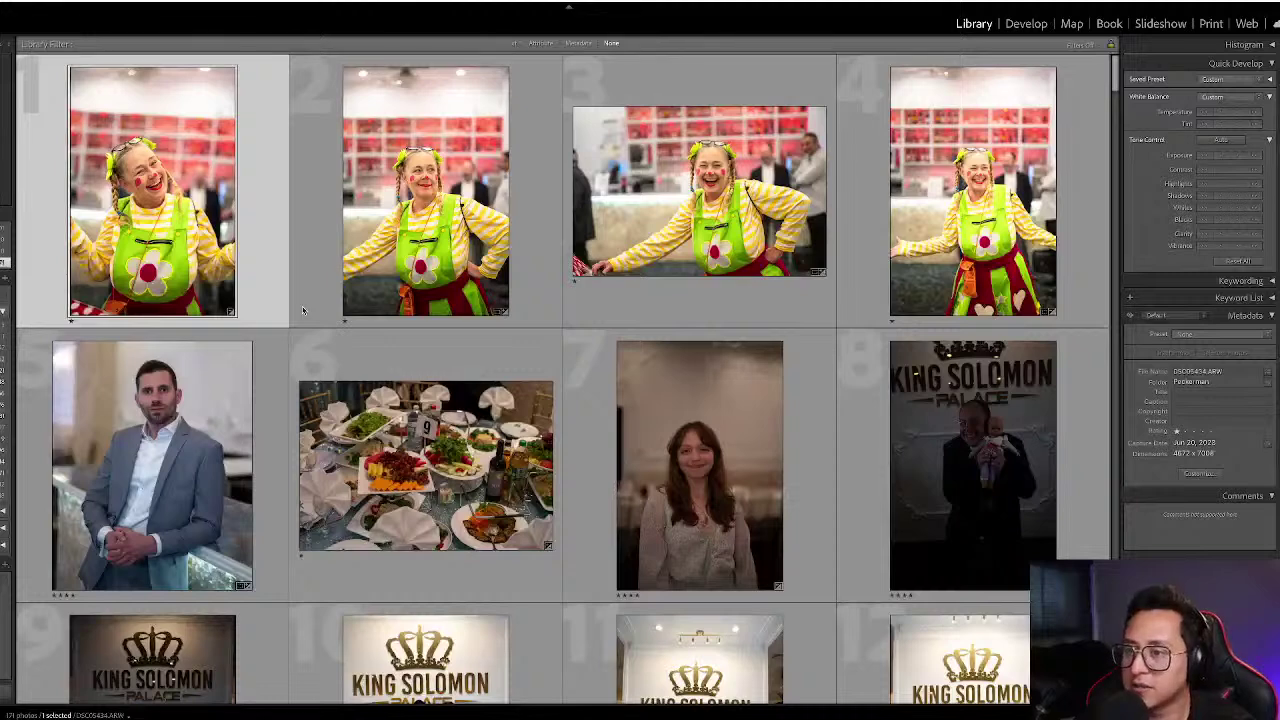
click(282, 306)
key(d)
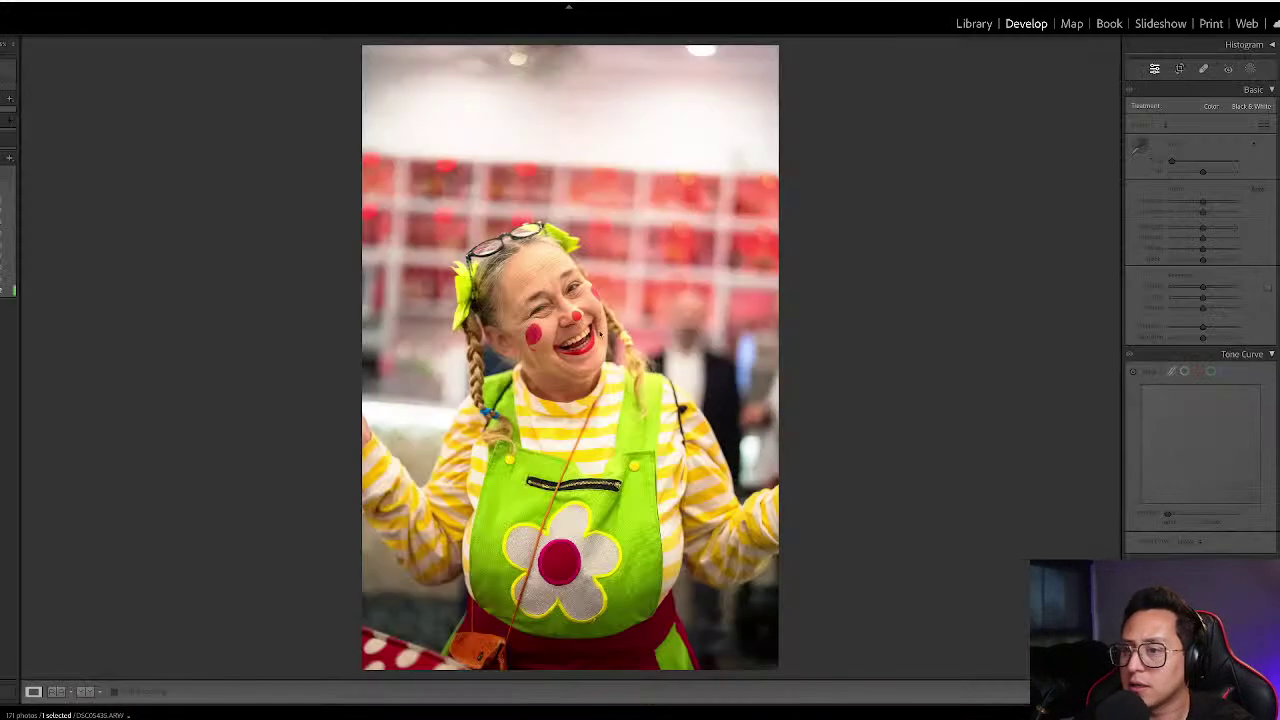
key(Left)
click(605, 263)
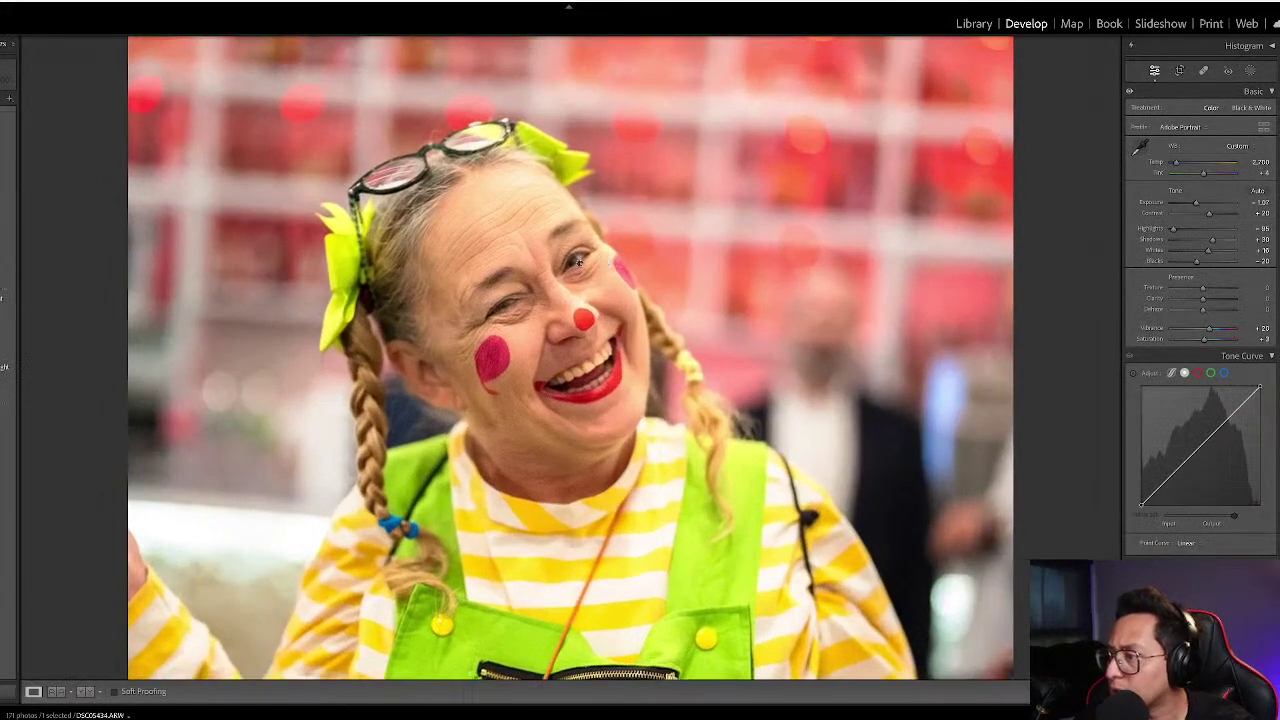
drag(605, 263, 490, 225)
click(490, 225)
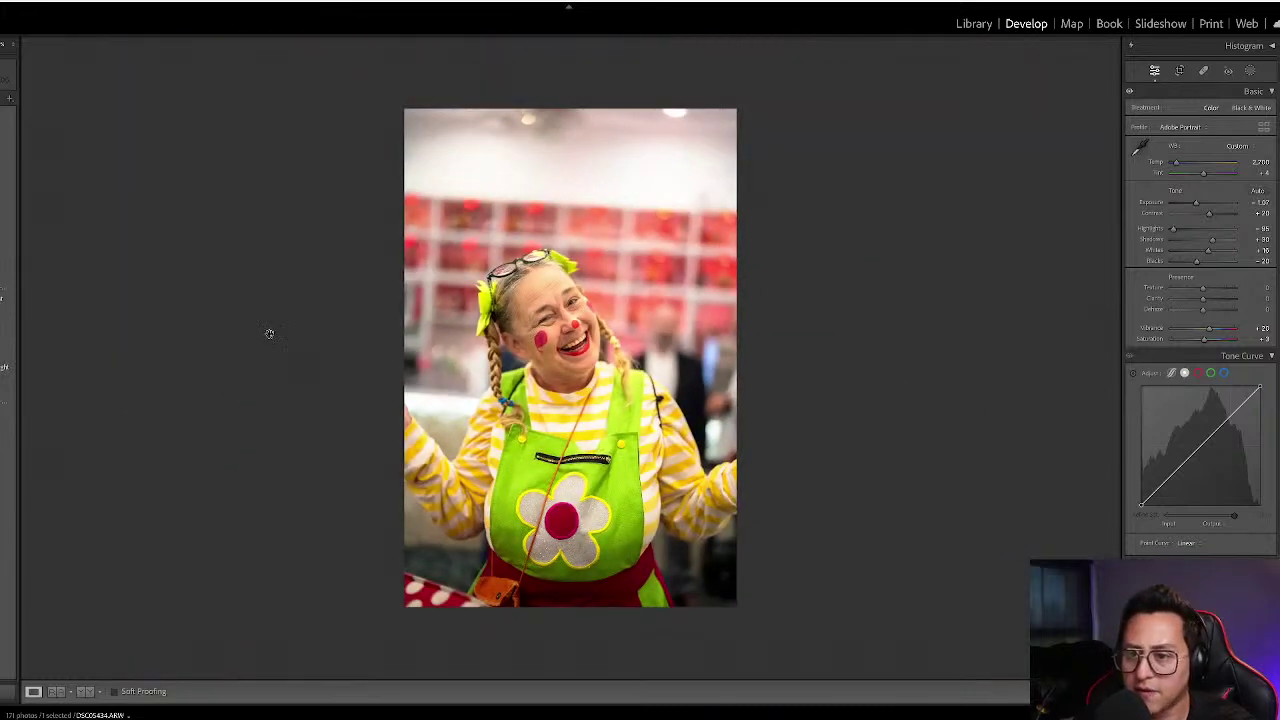
- Apply the preset with the 7 Reception Profile to the clown portrait
key(Left)
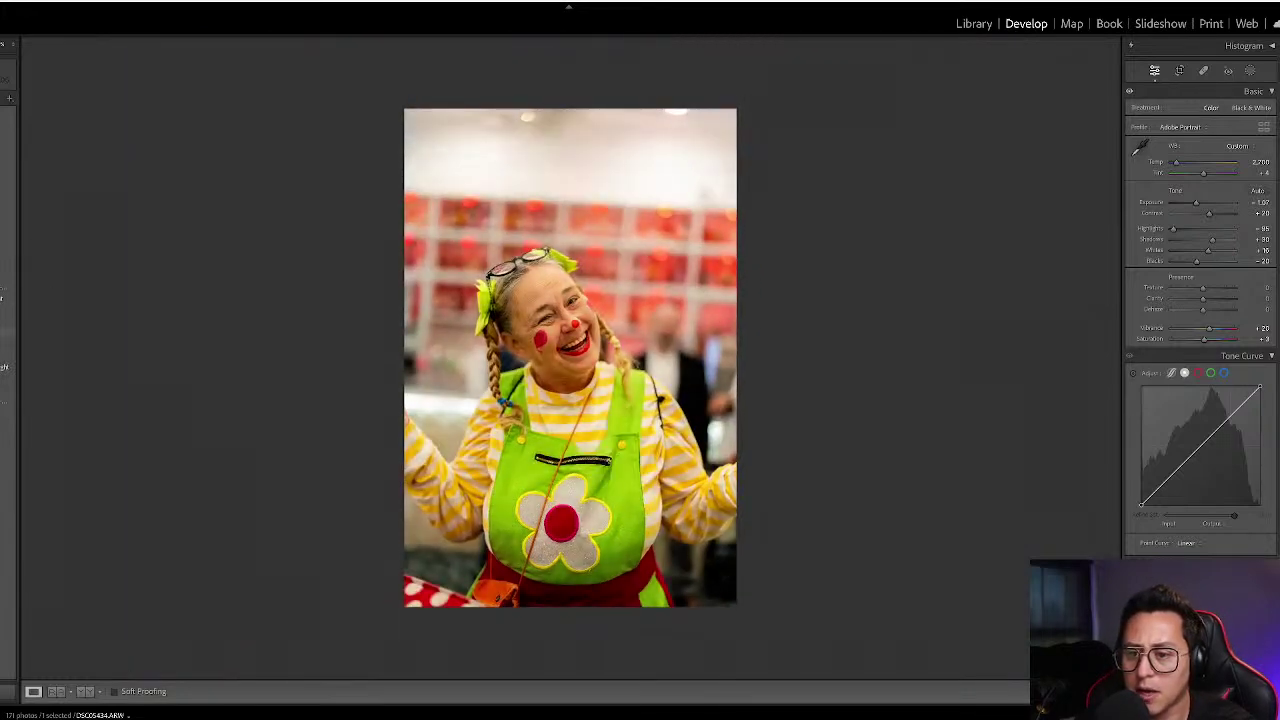
key(v)
key(v)
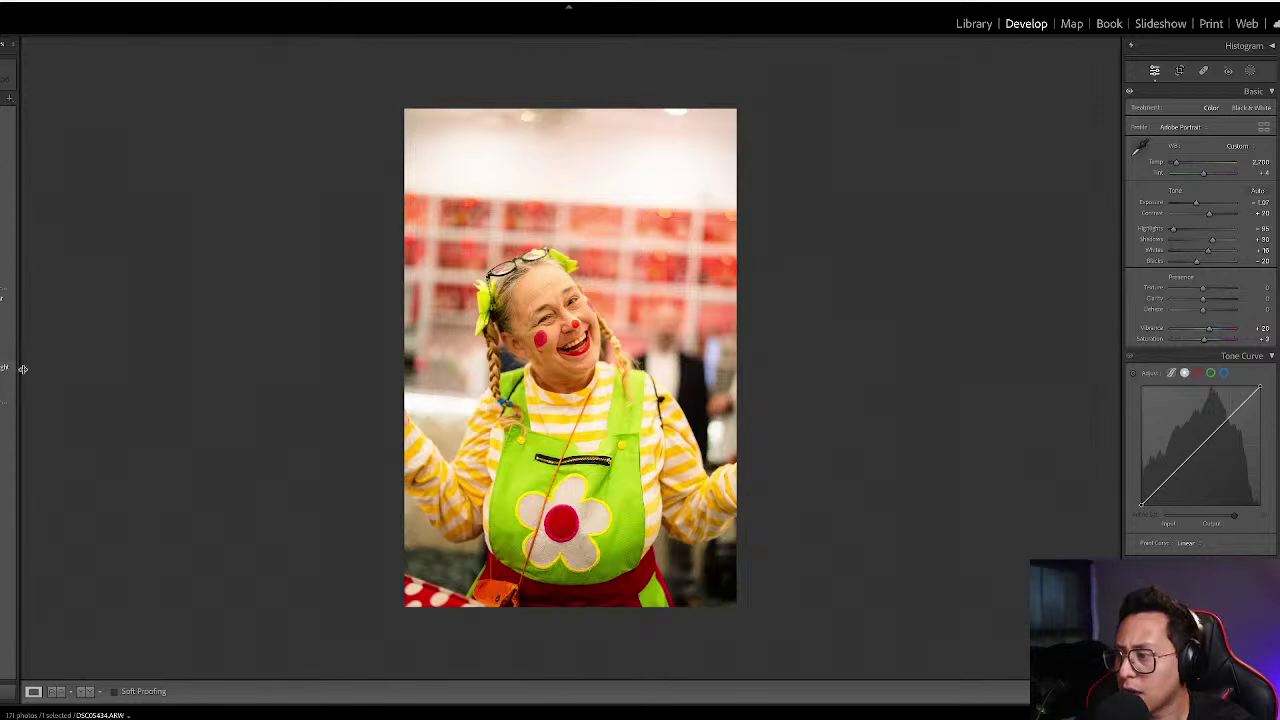
key(v)
key(v)
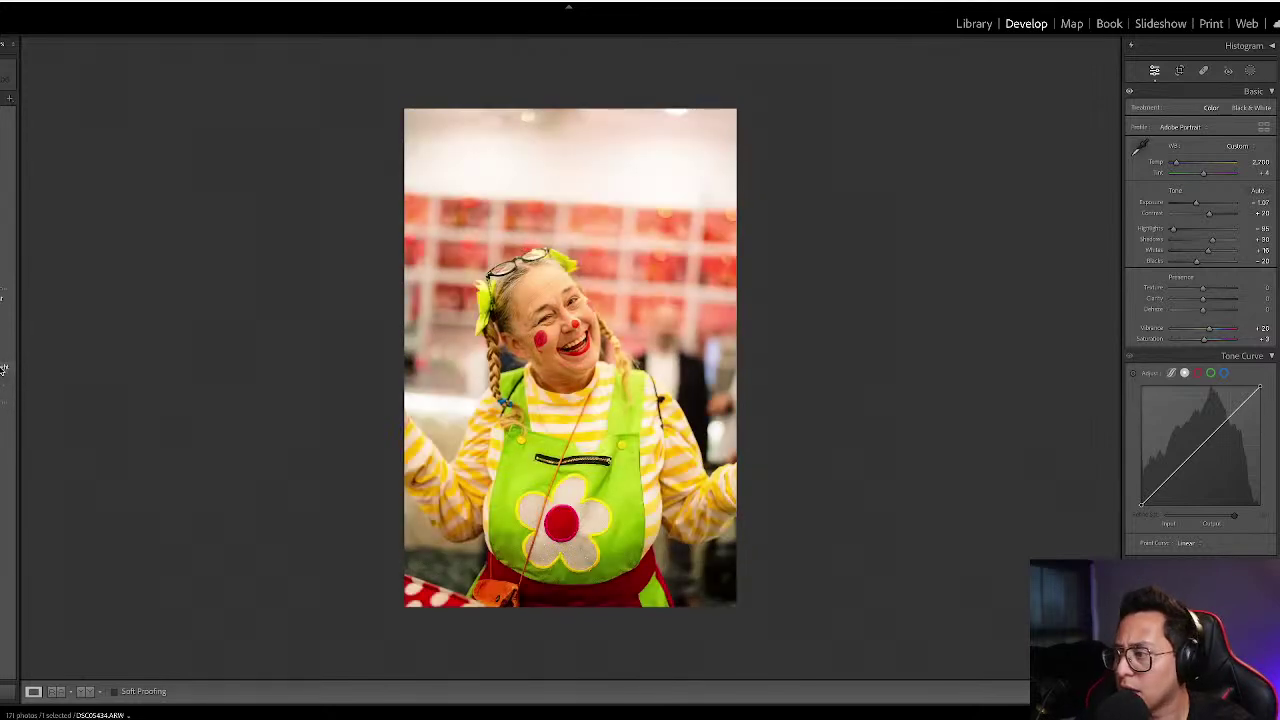
key(Left)
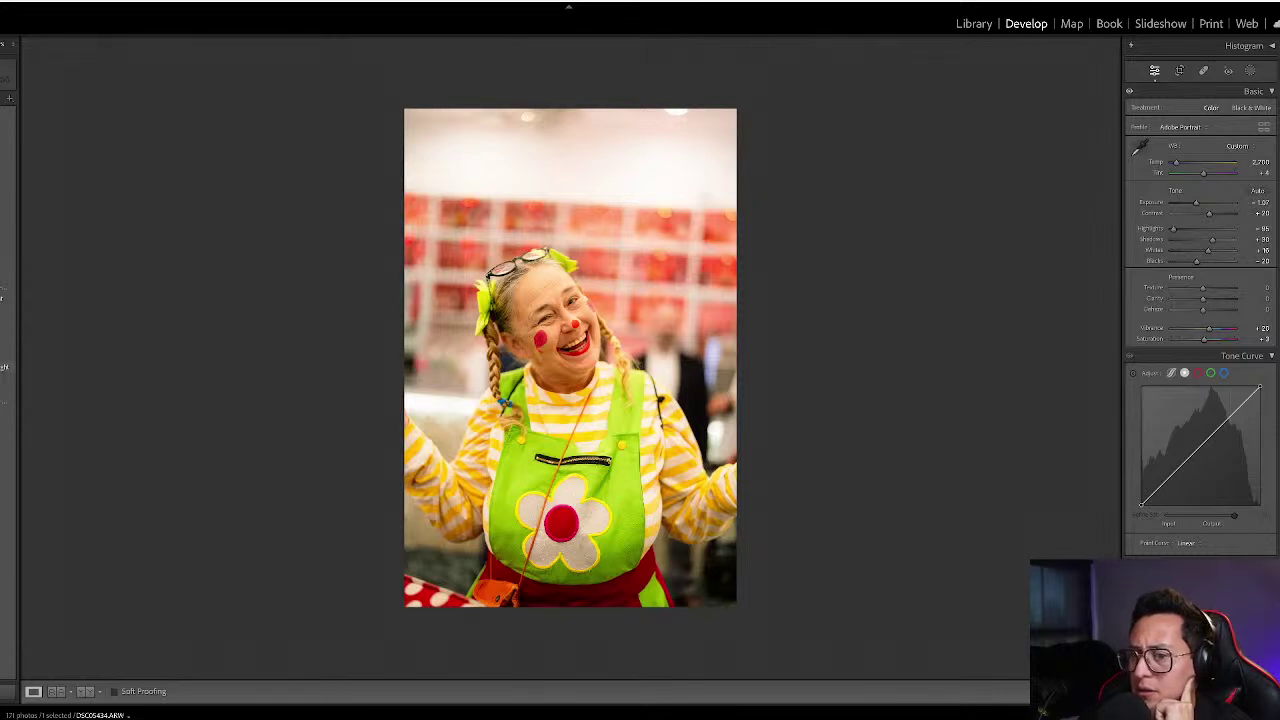
click(5, 367)
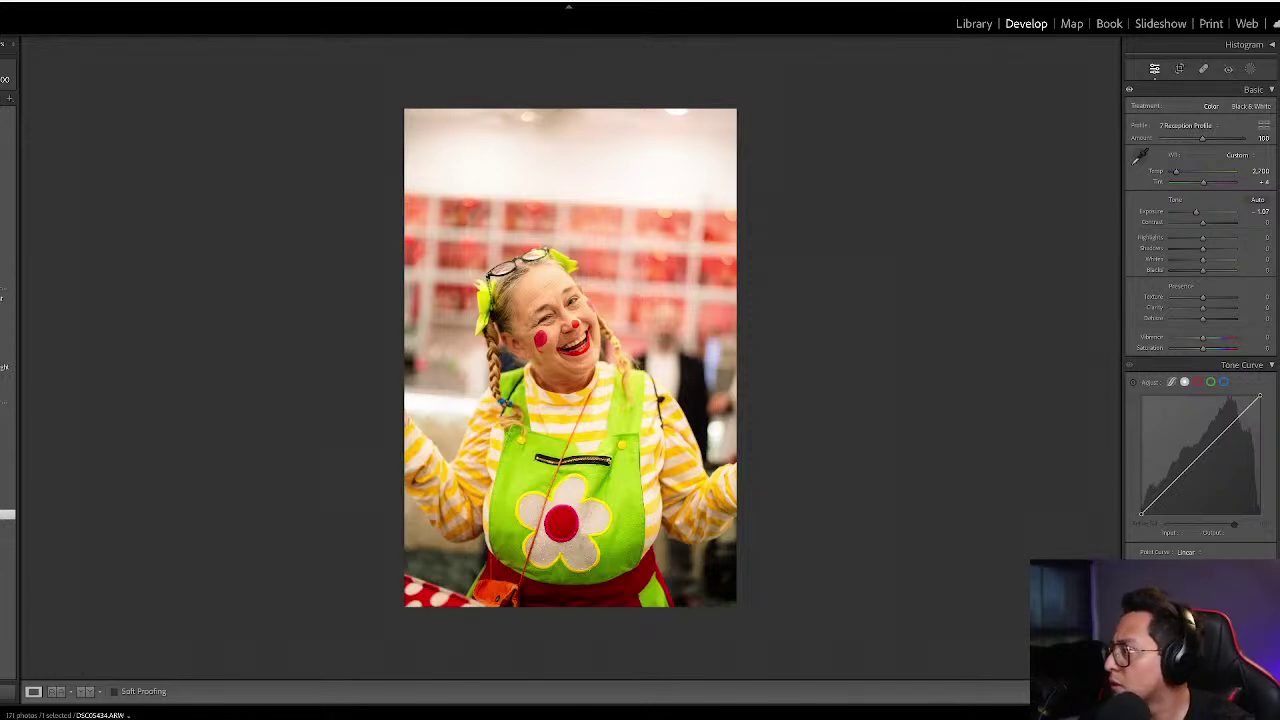
- Correct the white balance of the first clown portrait by setting its temperature to 2,650
drag(1176, 174, 1174, 175)
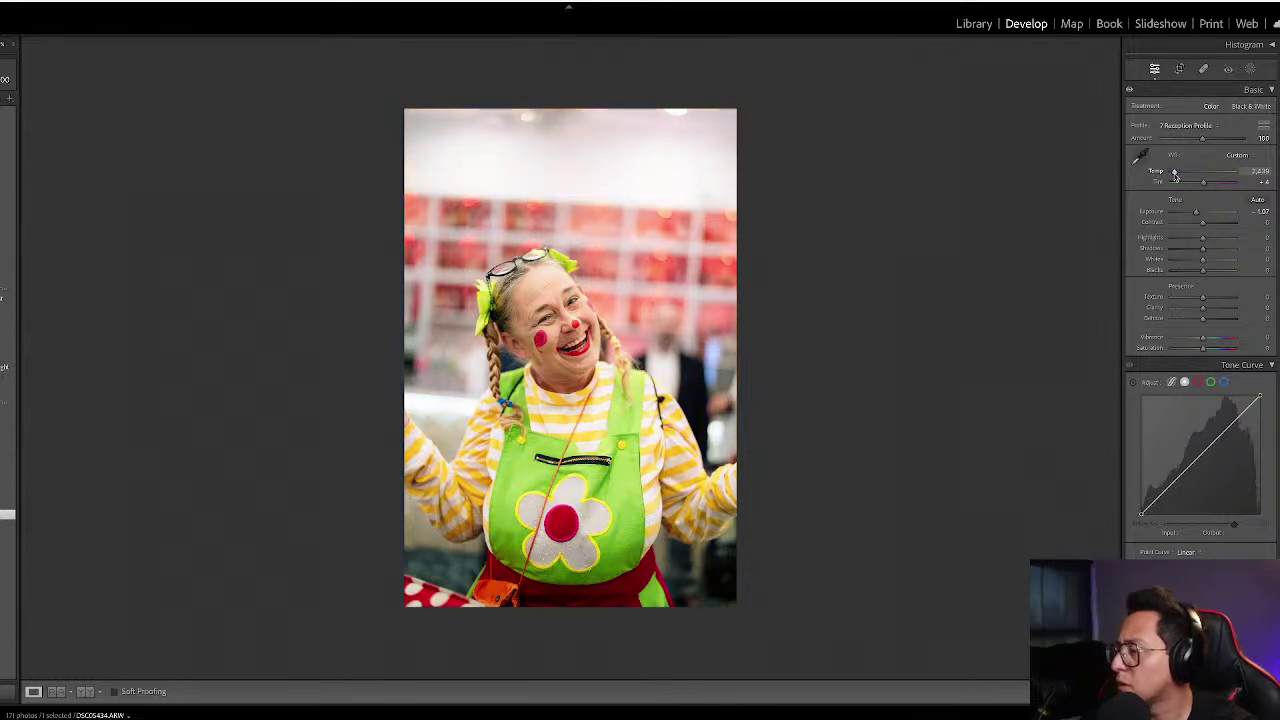
click(535, 318)
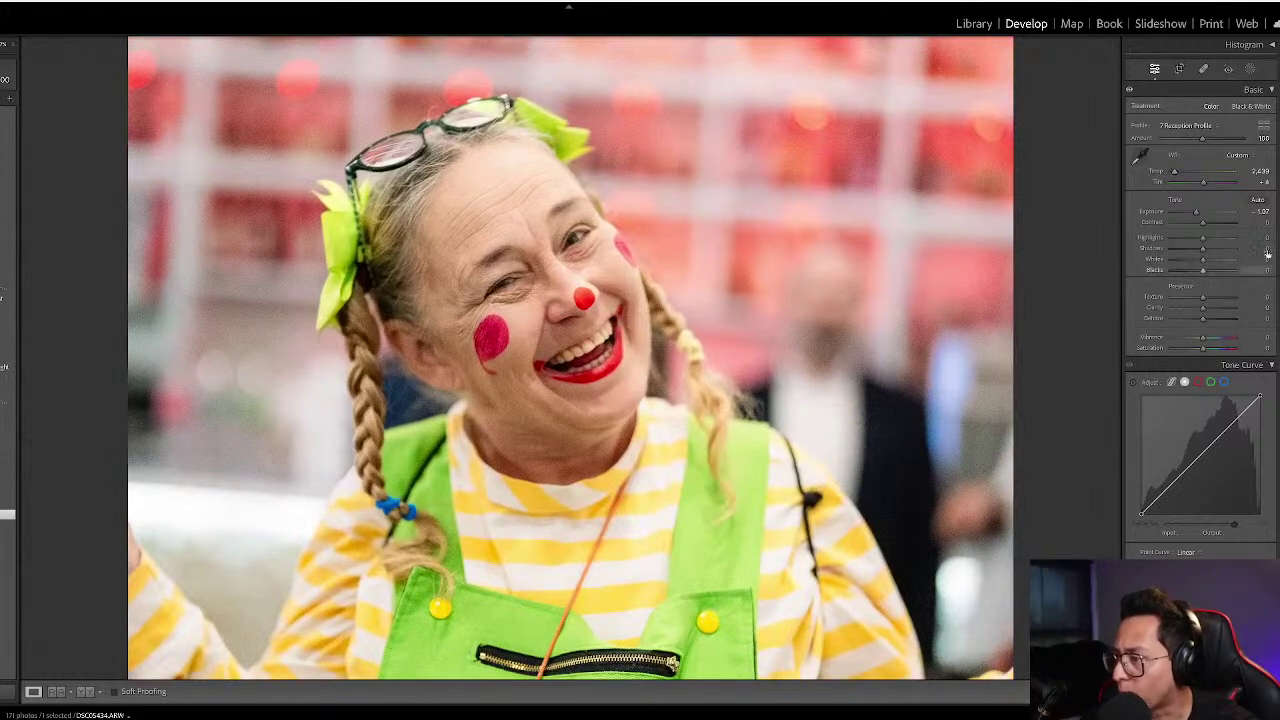
click(1257, 171)
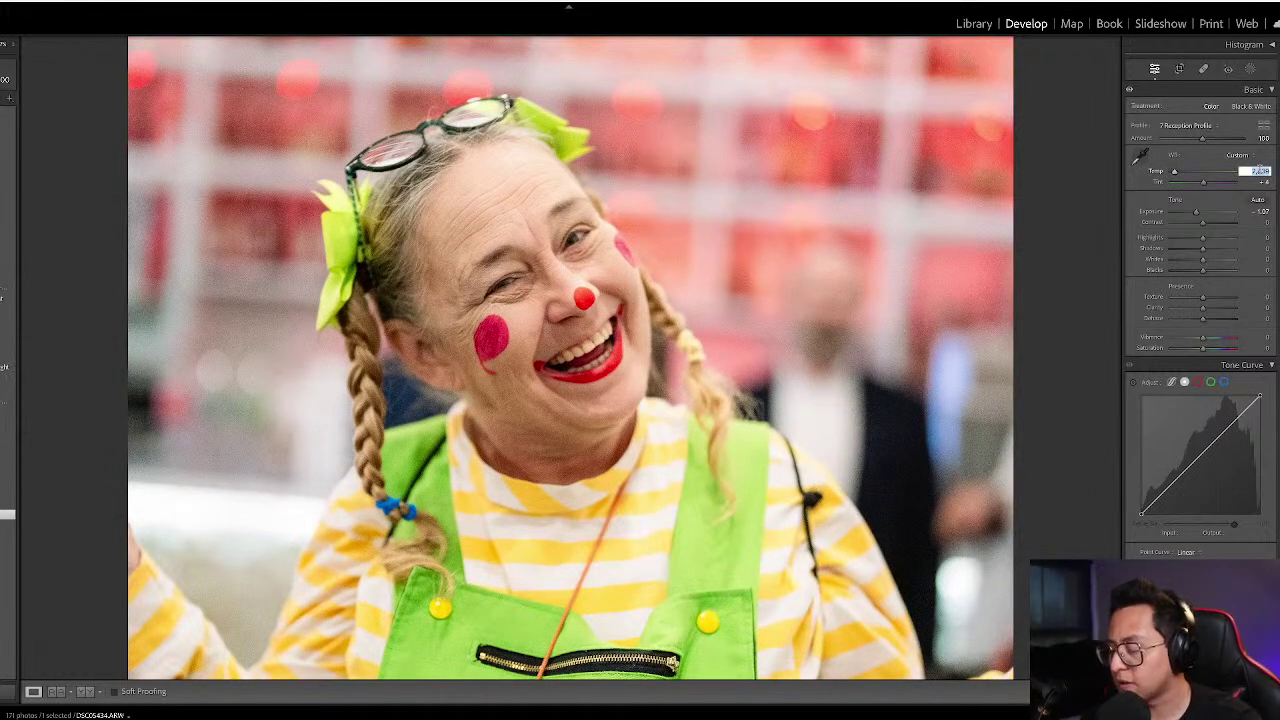
key(BackSpace)
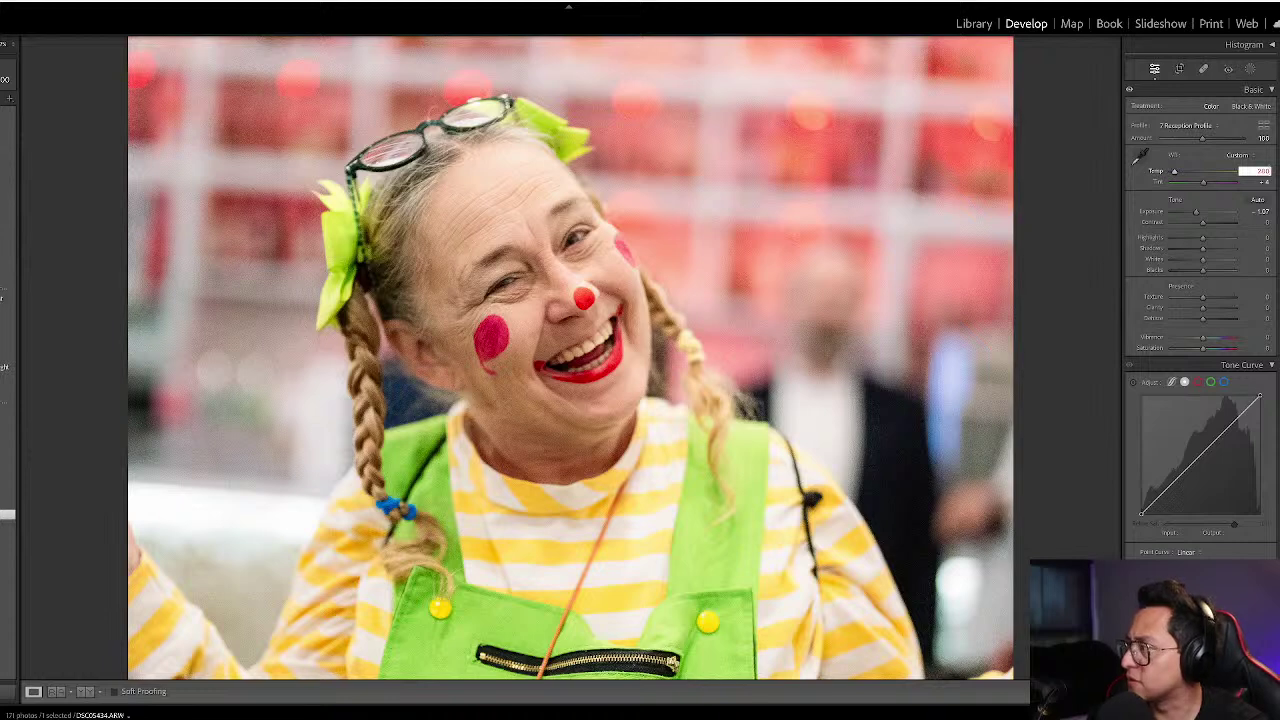
key(Return)
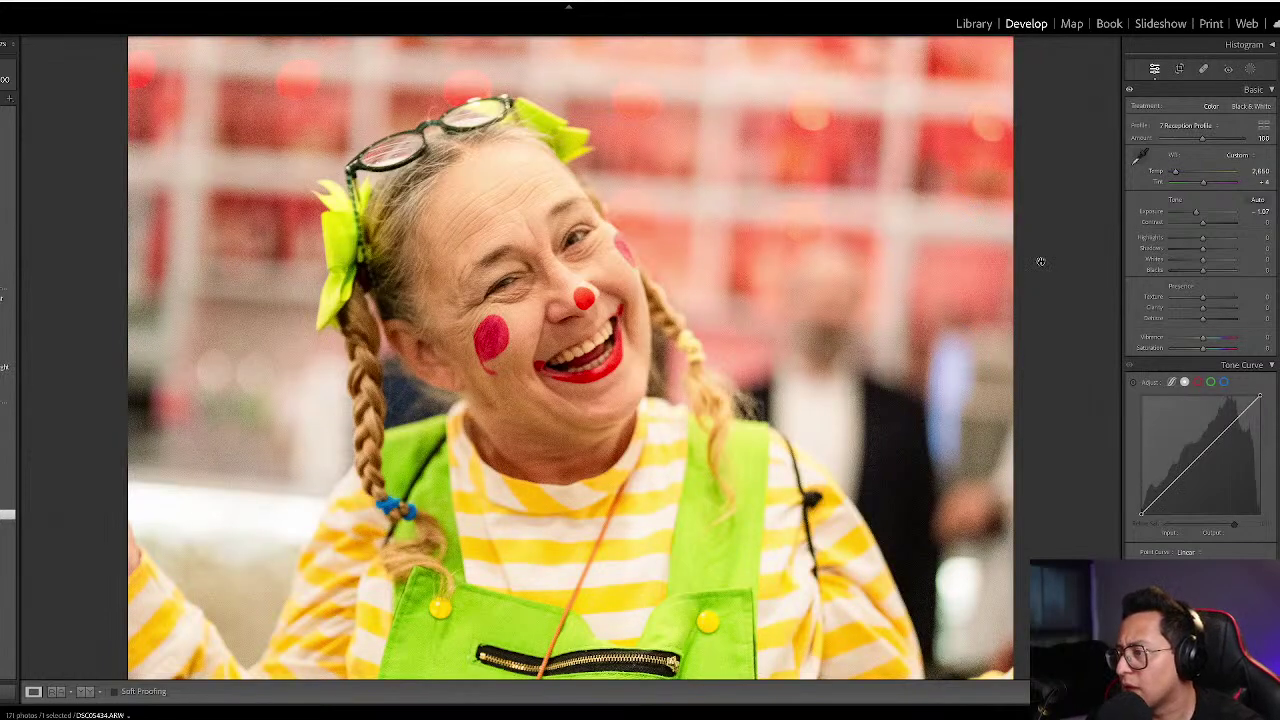
- Straighten the first clown portrait to an angle of about -3 degrees and reposition it within the crop
key(z)
key(r)
drag(923, 277, 925, 290)
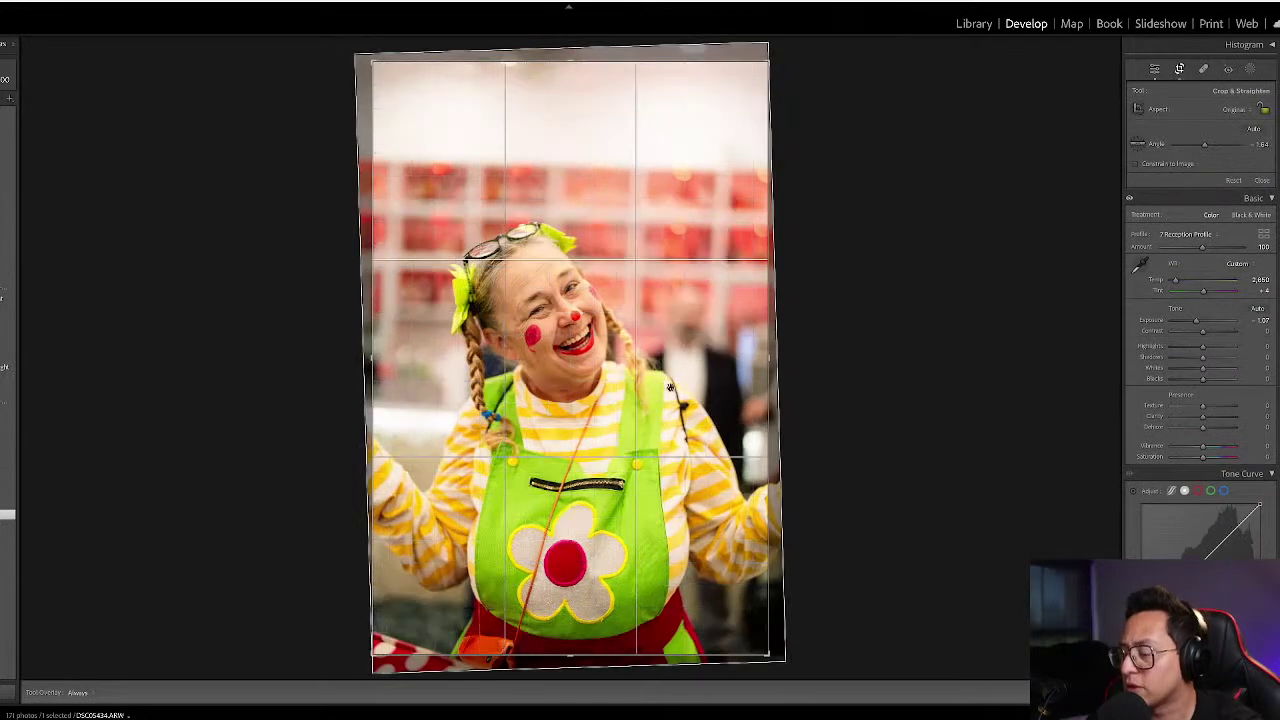
drag(911, 215, 911, 217)
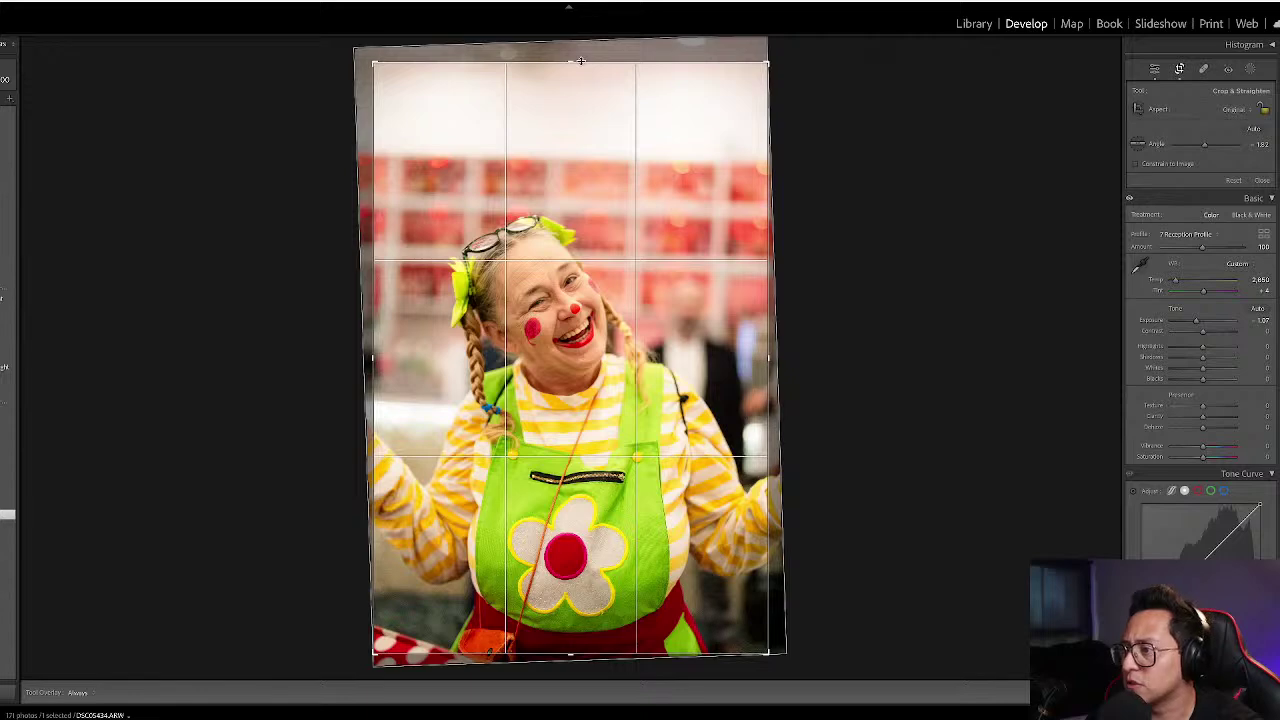
drag(883, 217, 883, 220)
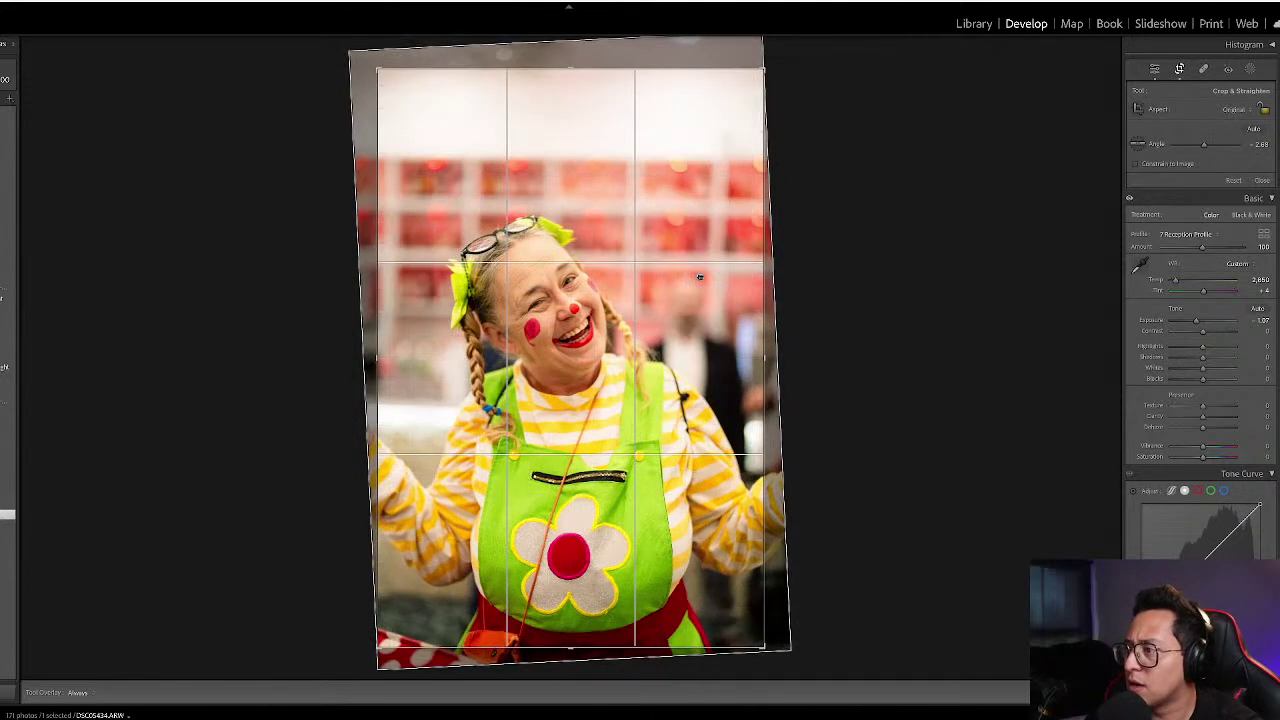
drag(700, 277, 689, 214)
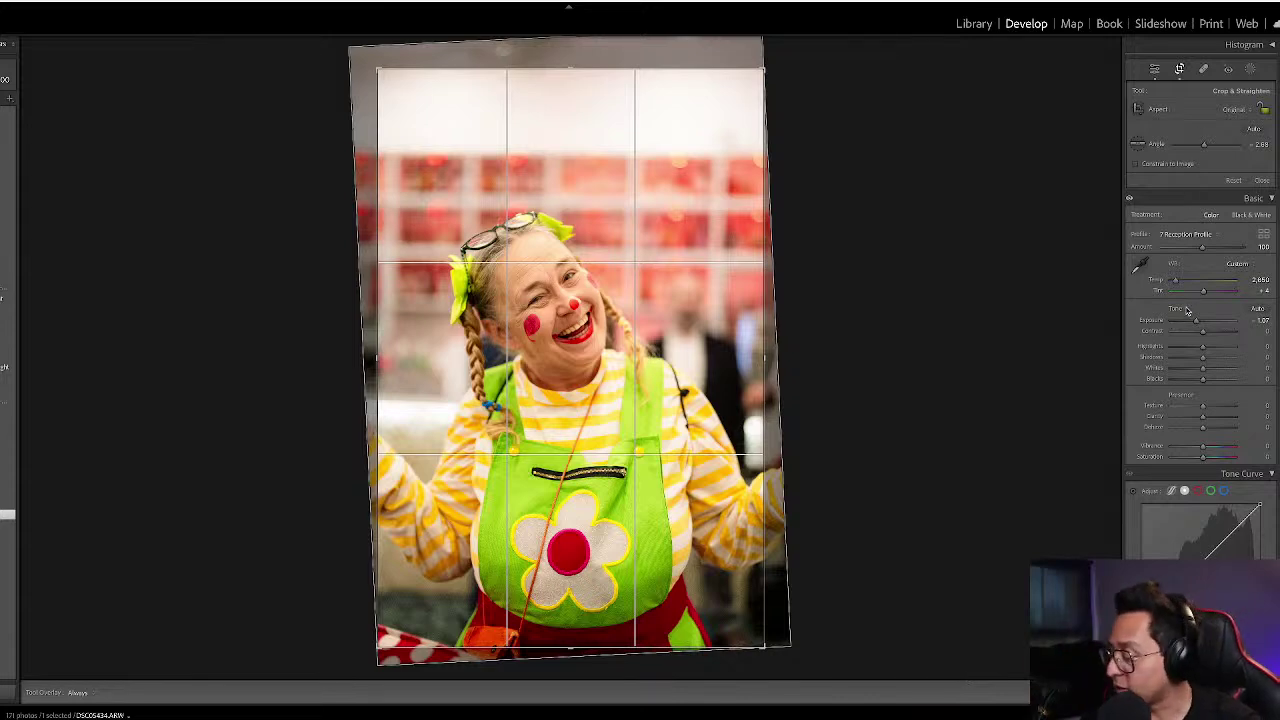
key(Return)
key(r)
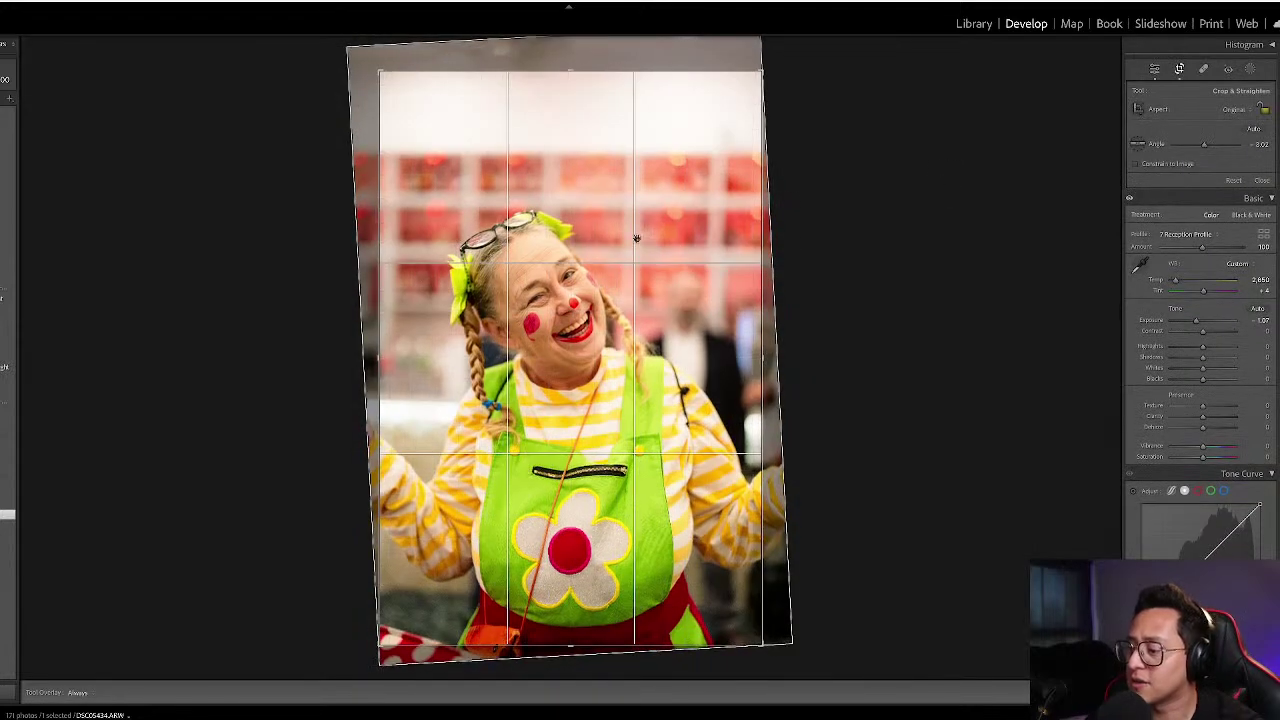
key(bracketright)
key(Return)
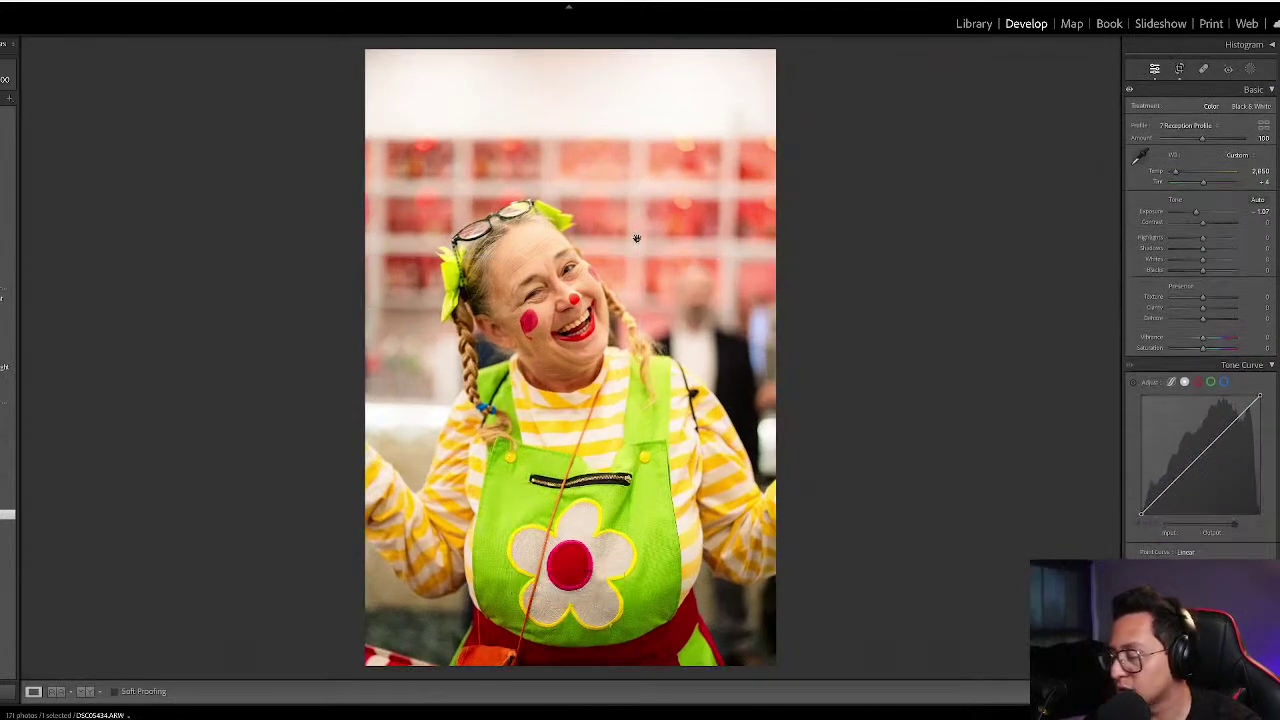
- Synchronize the first clown photo's develop settings to the other three clown photos in the grid
key(g)
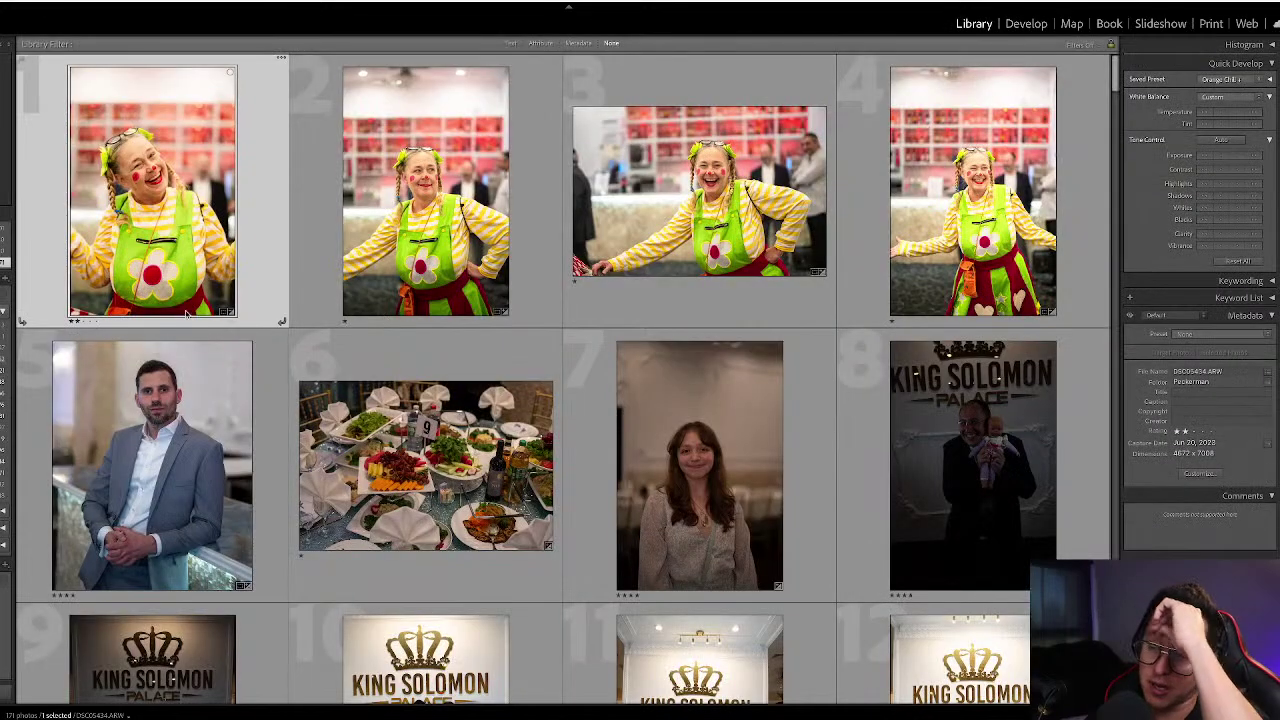
shift+click(972, 190)
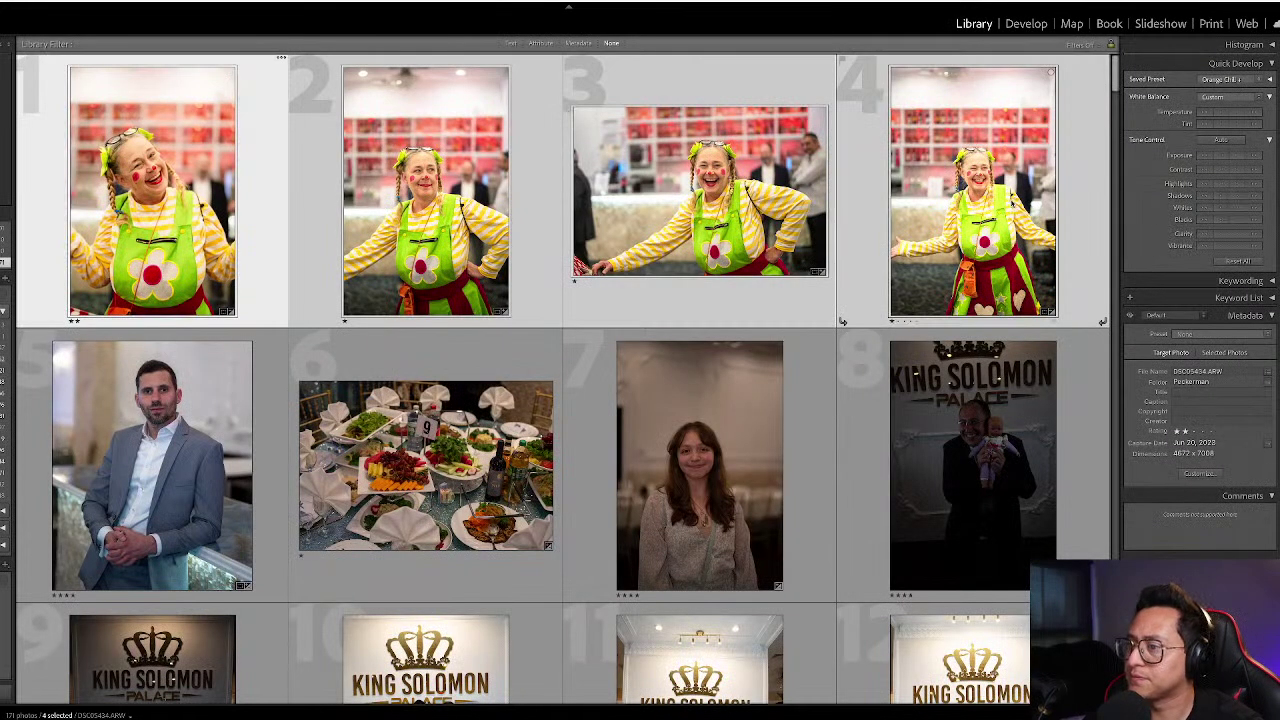
key(ctrl+shift+s)
key(Return)
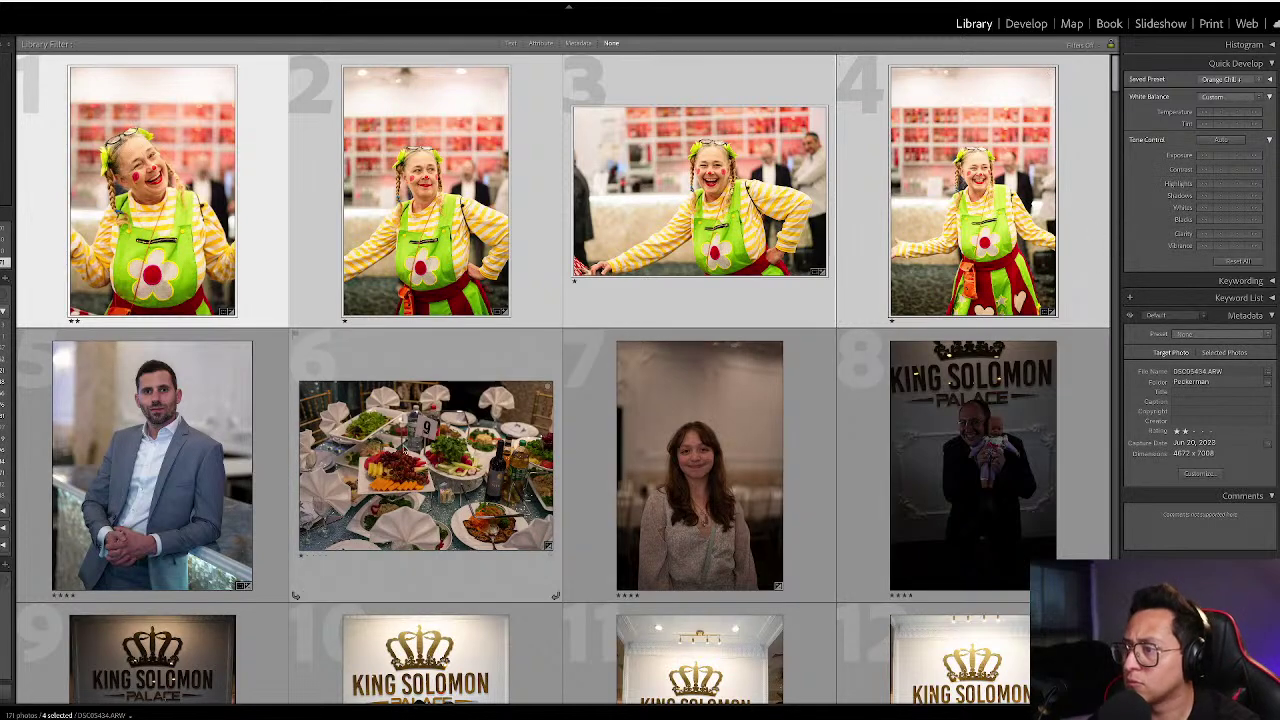
- Open the fourth clown photo in the Develop module and lower its exposure to -0.88
click(425, 450)
click(430, 225)
click(700, 200)
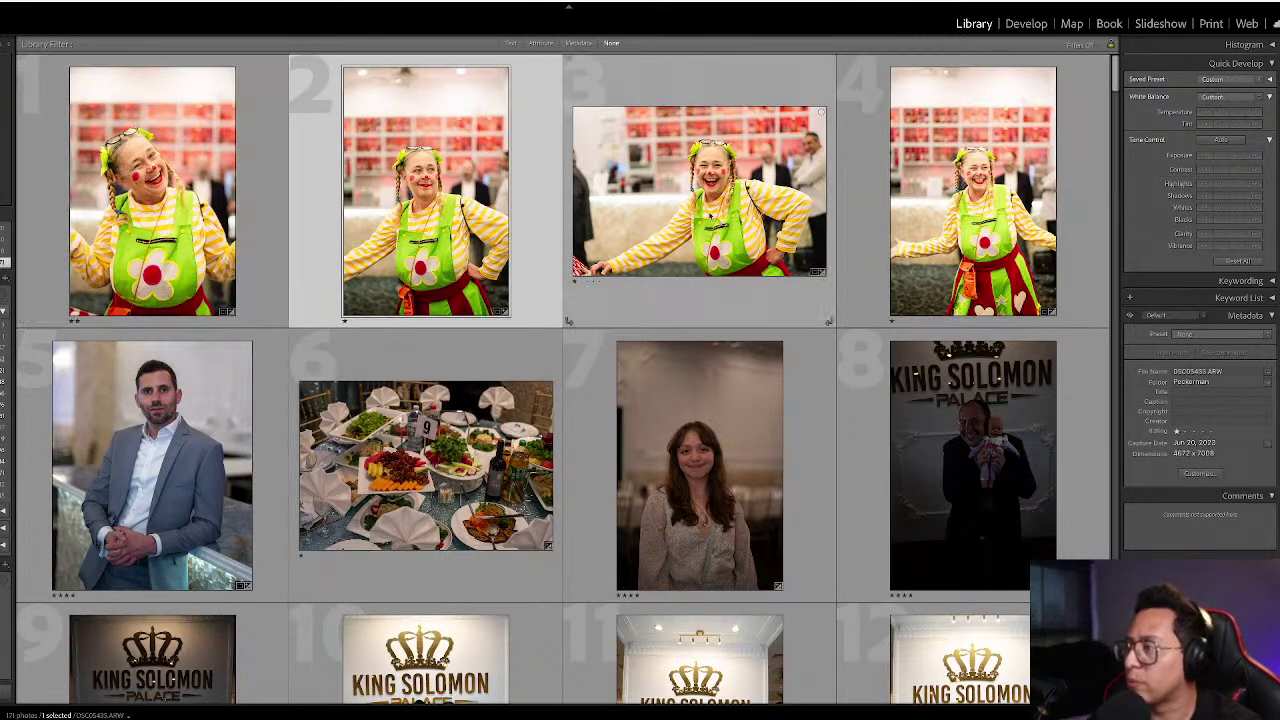
click(956, 215)
key(d)
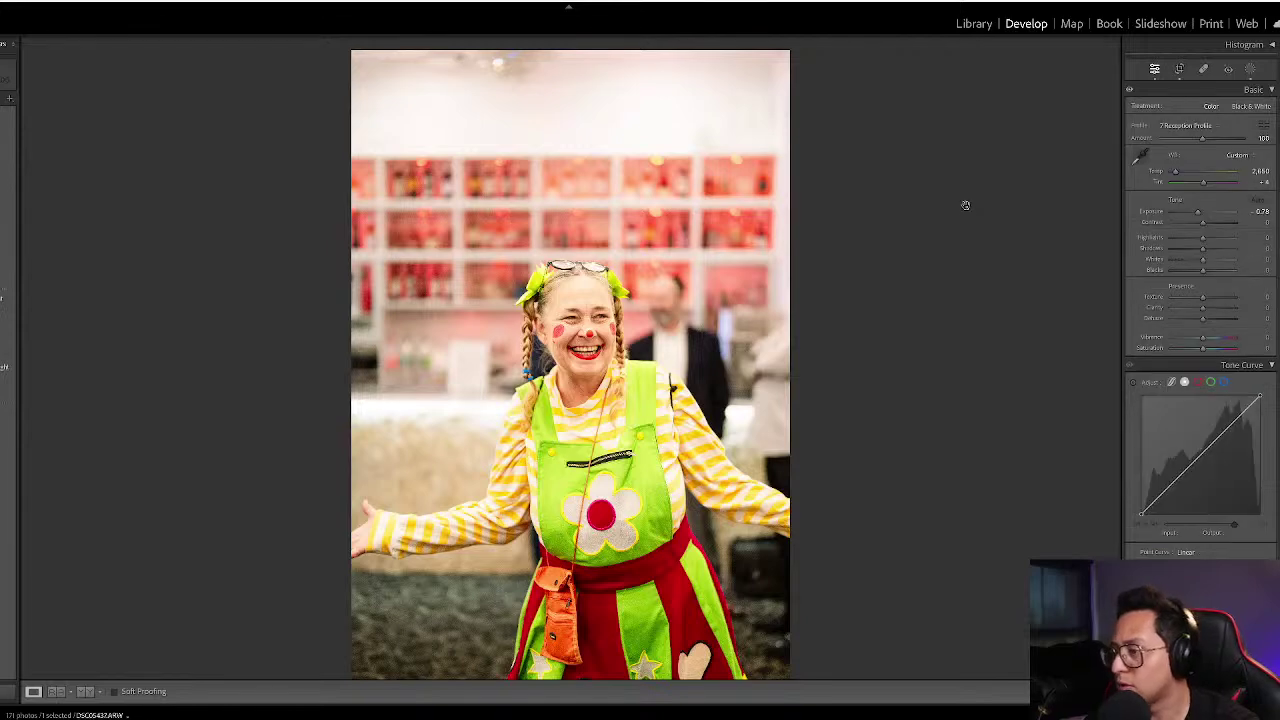
key(minus)
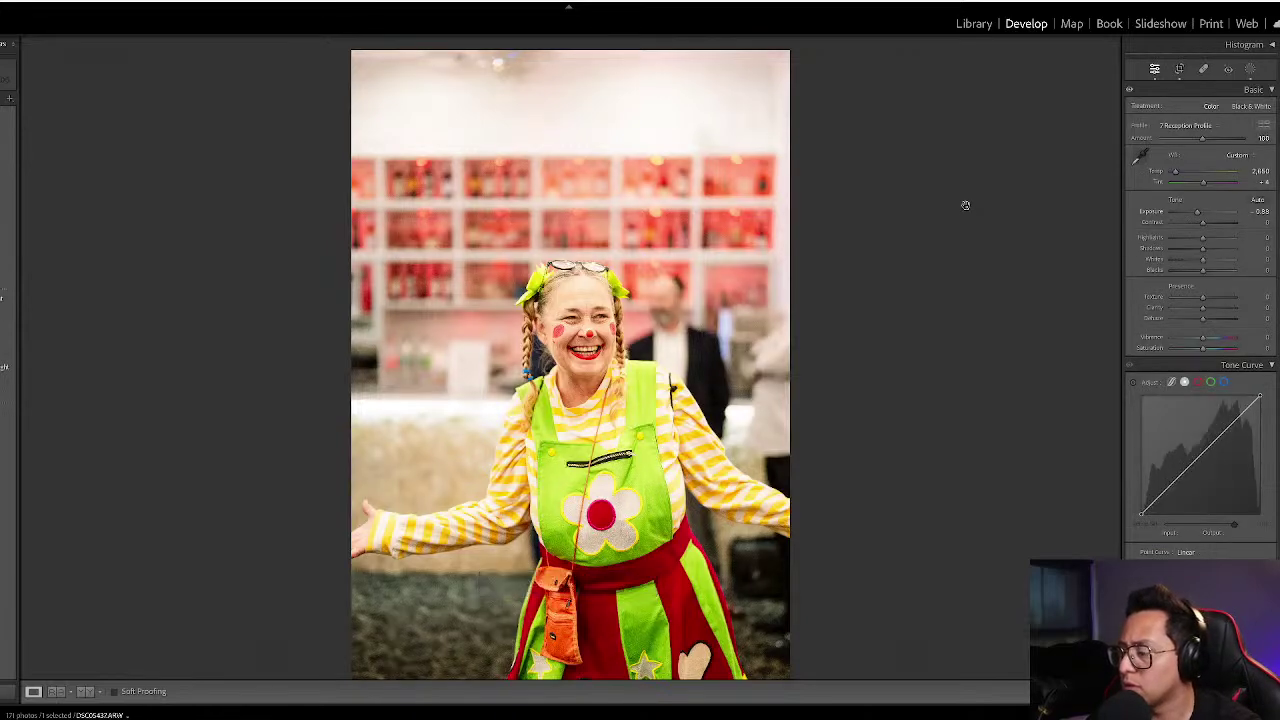
- Try a landscape-orientation crop around the clown's upper body in the fourth photo
key(r)
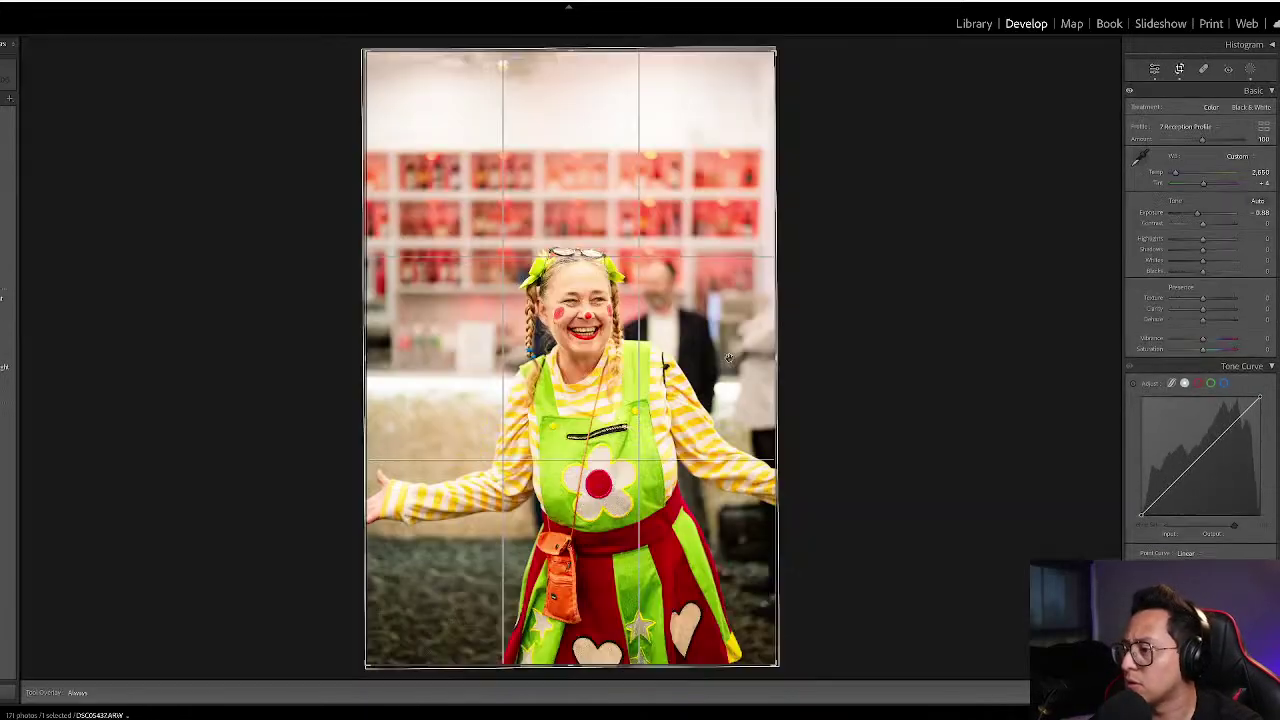
mouse_move(620, 393)
mouse_down()
mouse_move(616, 357)
mouse_move(611, 376)
mouse_up()
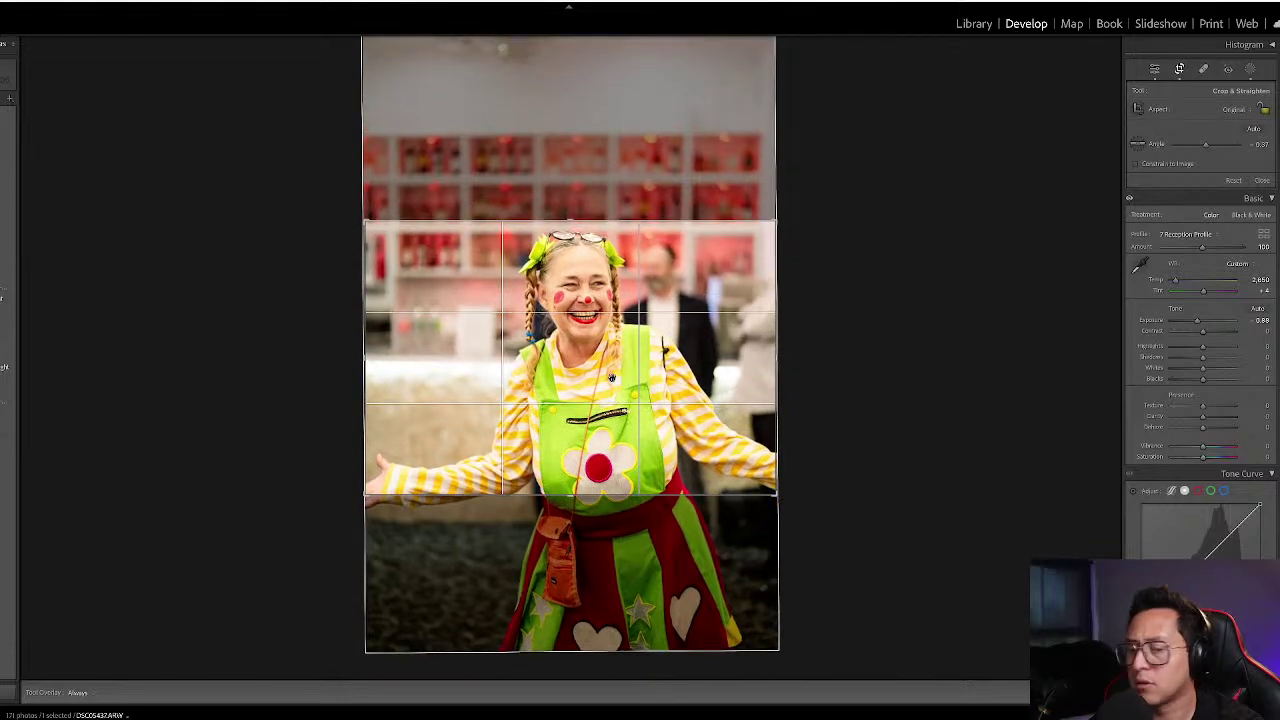
key(Return)
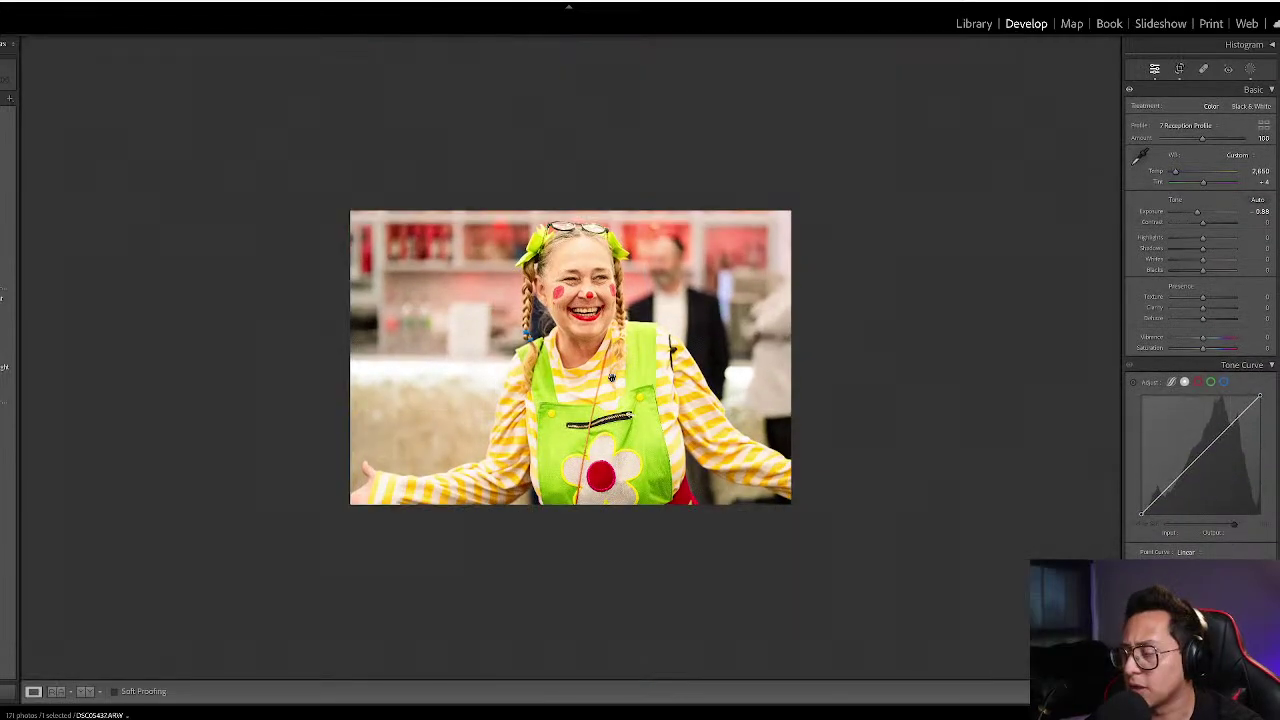
- Try a portrait-orientation crop with Constrain to Image on the fourth photo, and undo those crop changes
key(r)
key(x)
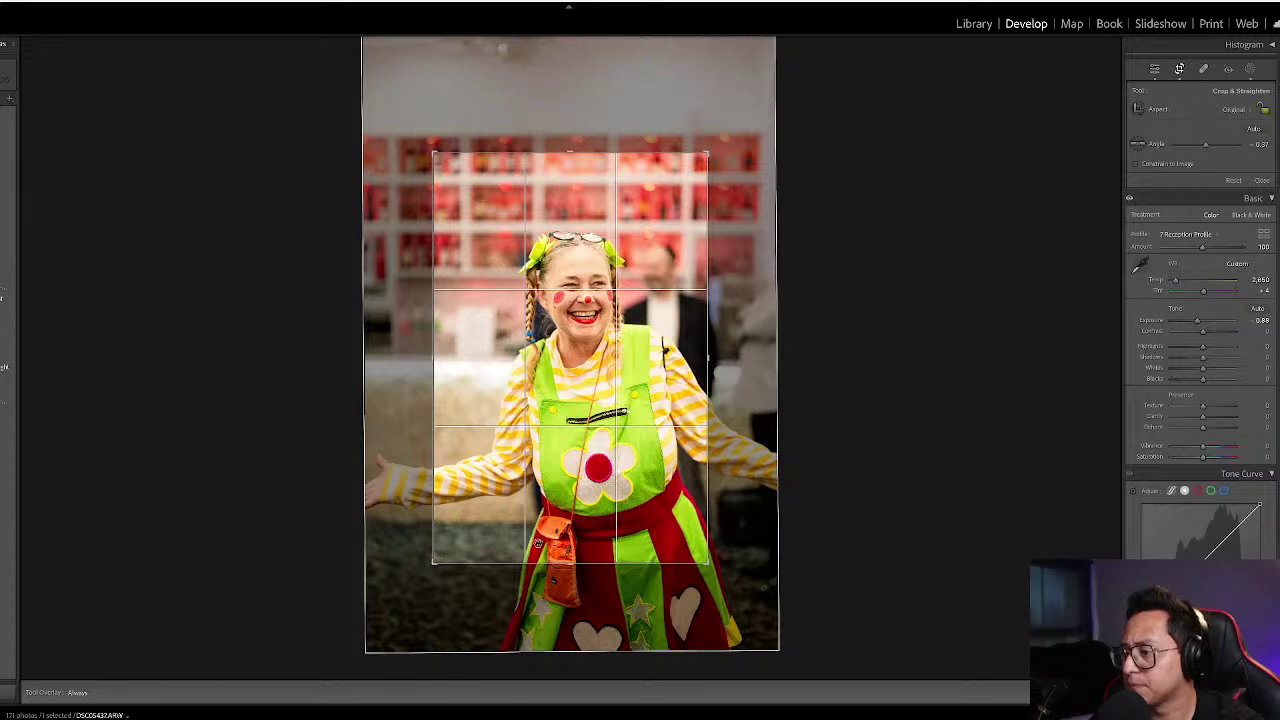
mouse_move(570, 563)
mouse_down()
mouse_move(570, 586)
mouse_move(571, 558)
mouse_up()
click(1155, 166)
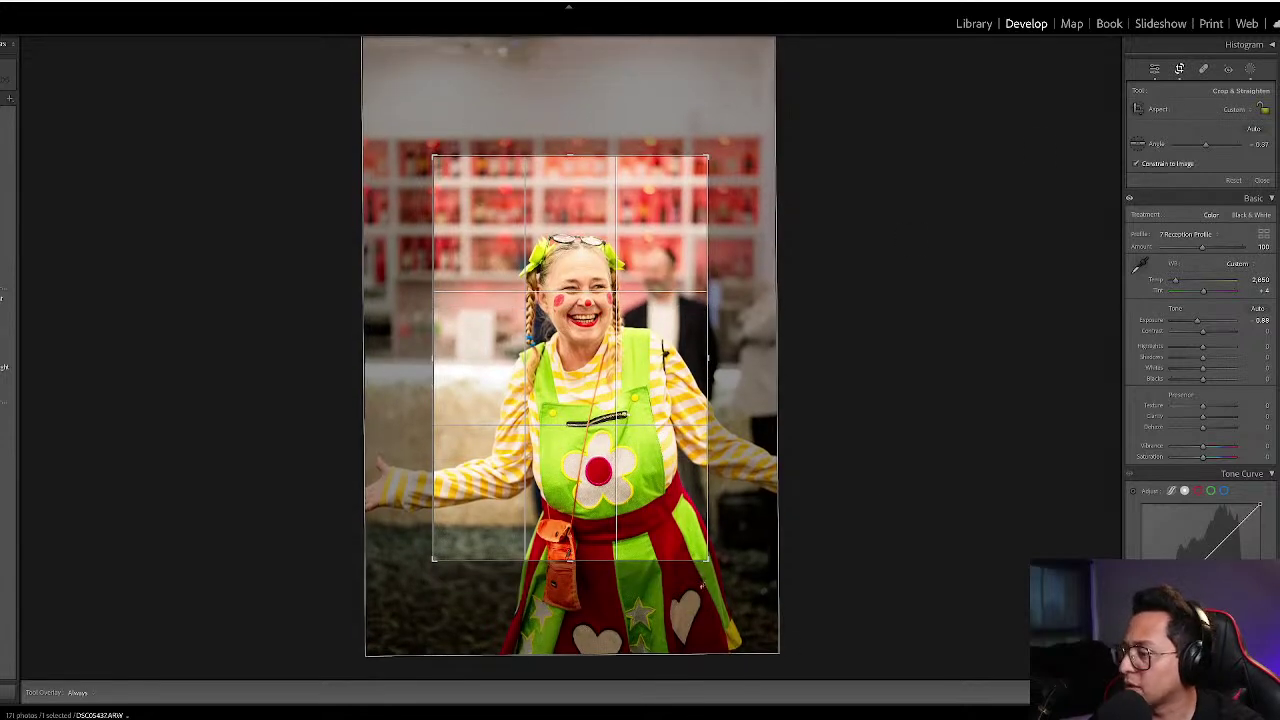
key(ctrl+z)
key(ctrl+z)
key(ctrl+z)
key(ctrl+z)
key(ctrl+z)
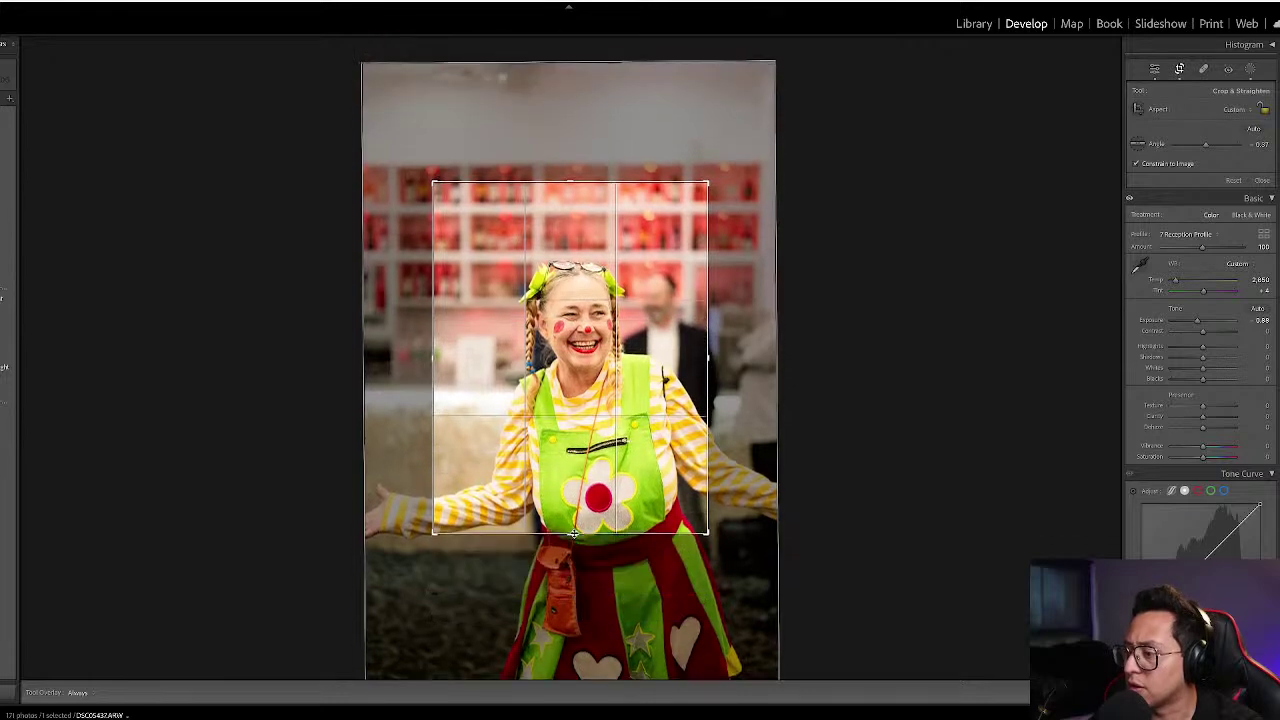
key(r)
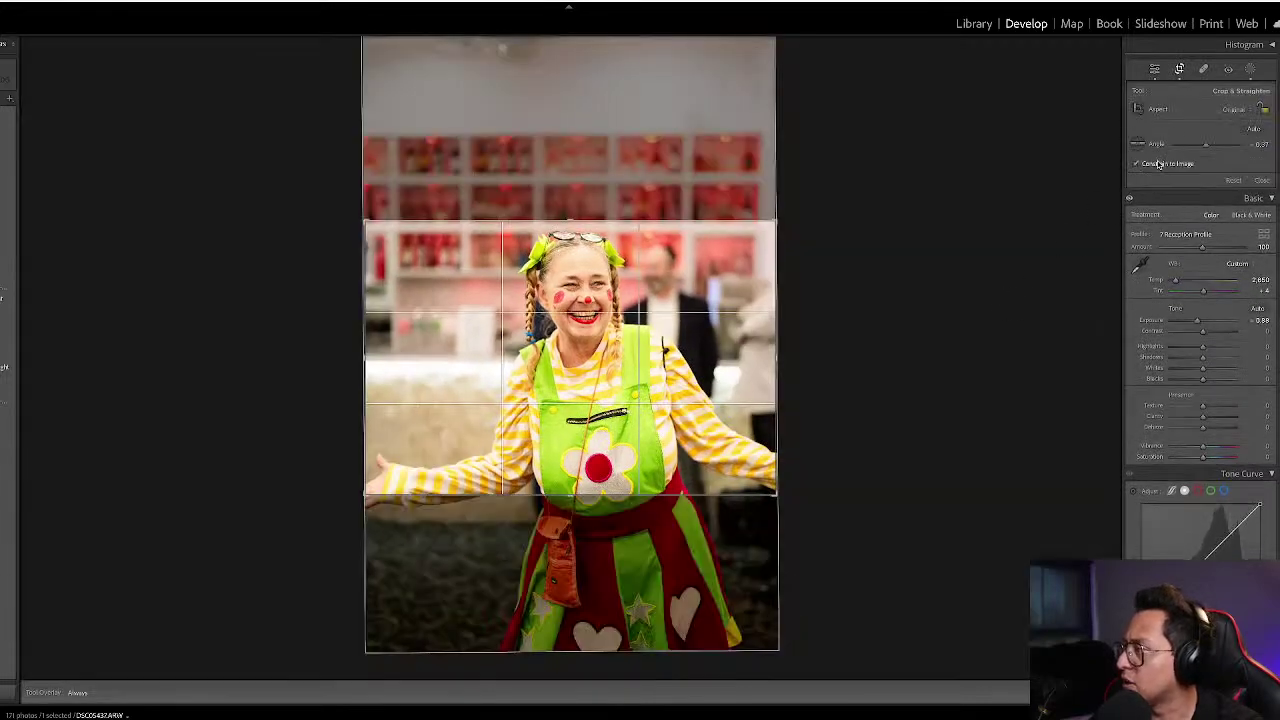
mouse_move(573, 566)
mouse_down()
mouse_move(579, 604)
mouse_move(583, 571)
mouse_up()
key(Escape)
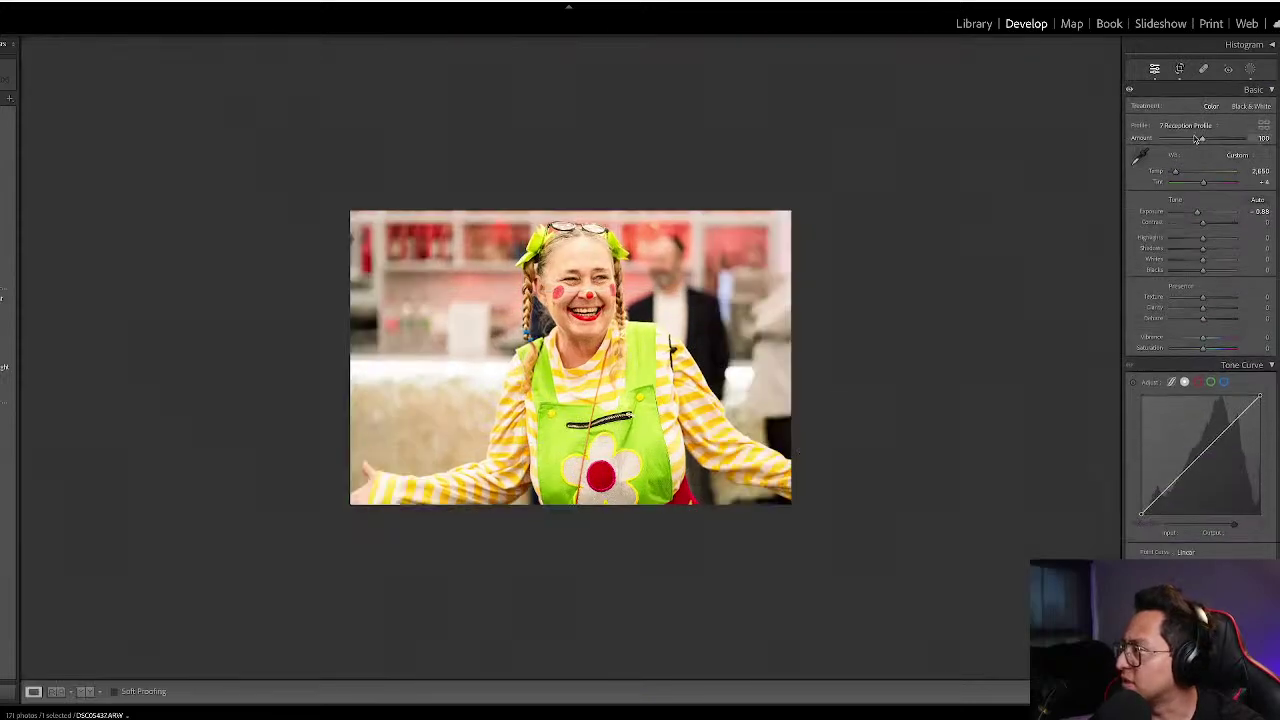
- Lock the crop's original aspect ratio, switch it to portrait orientation, and frame the clown from above the head down to the skirt
key(r)
click(1266, 110)
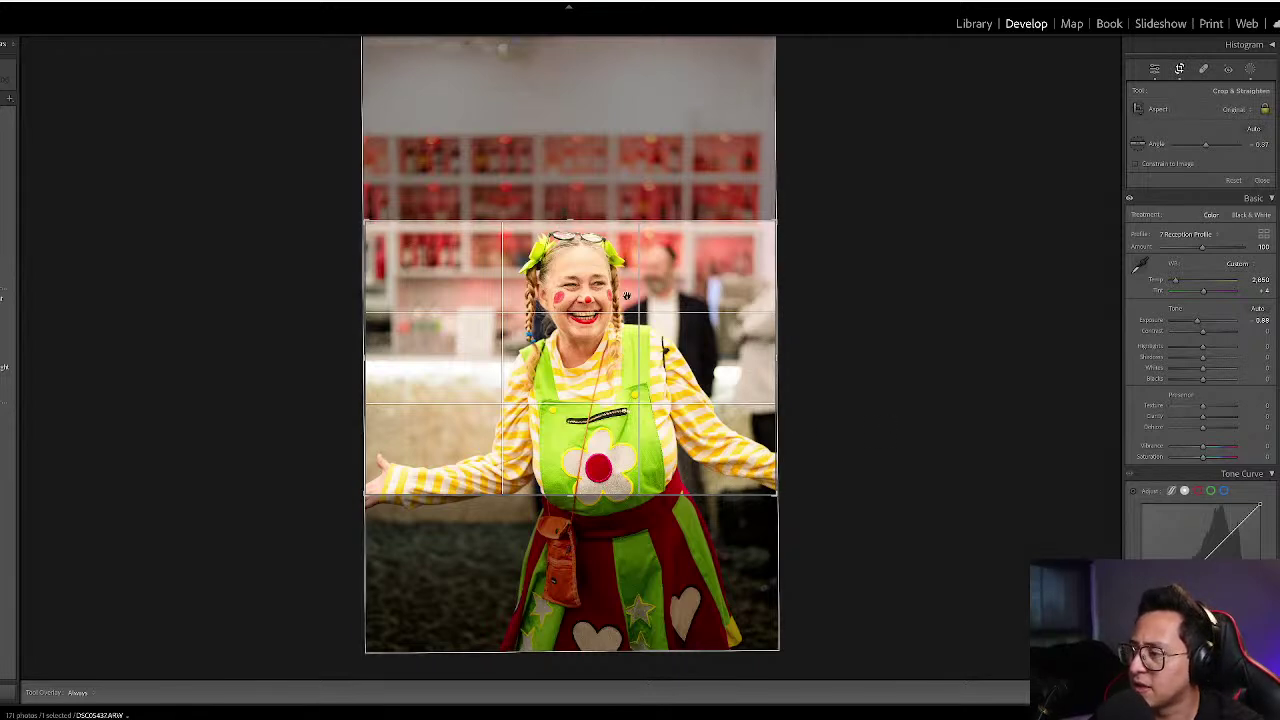
key(x)
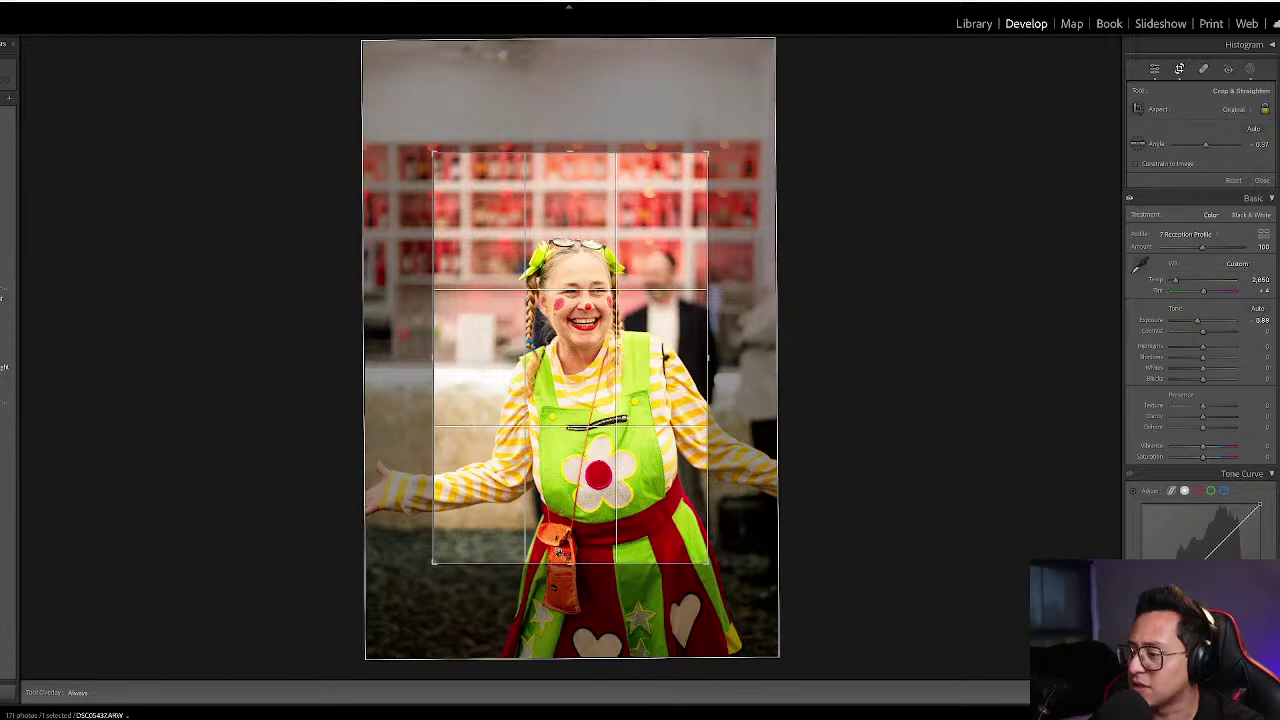
drag(568, 568, 565, 475)
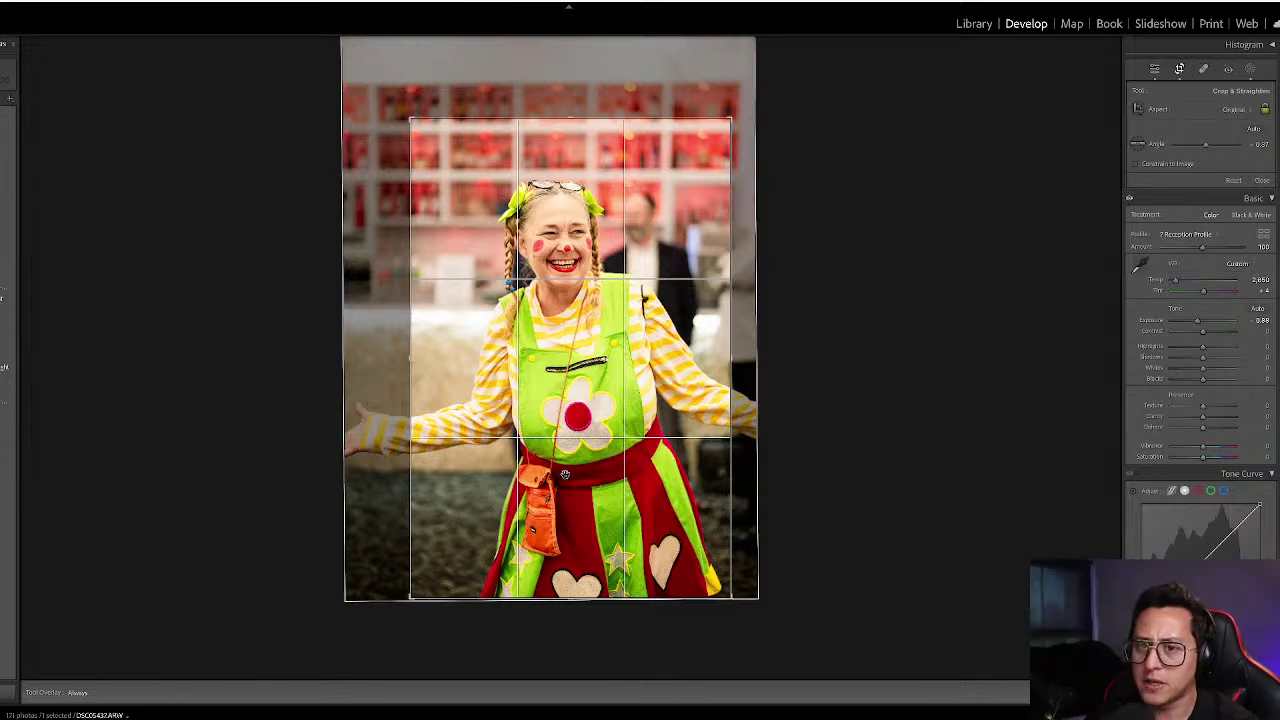
key(Return)
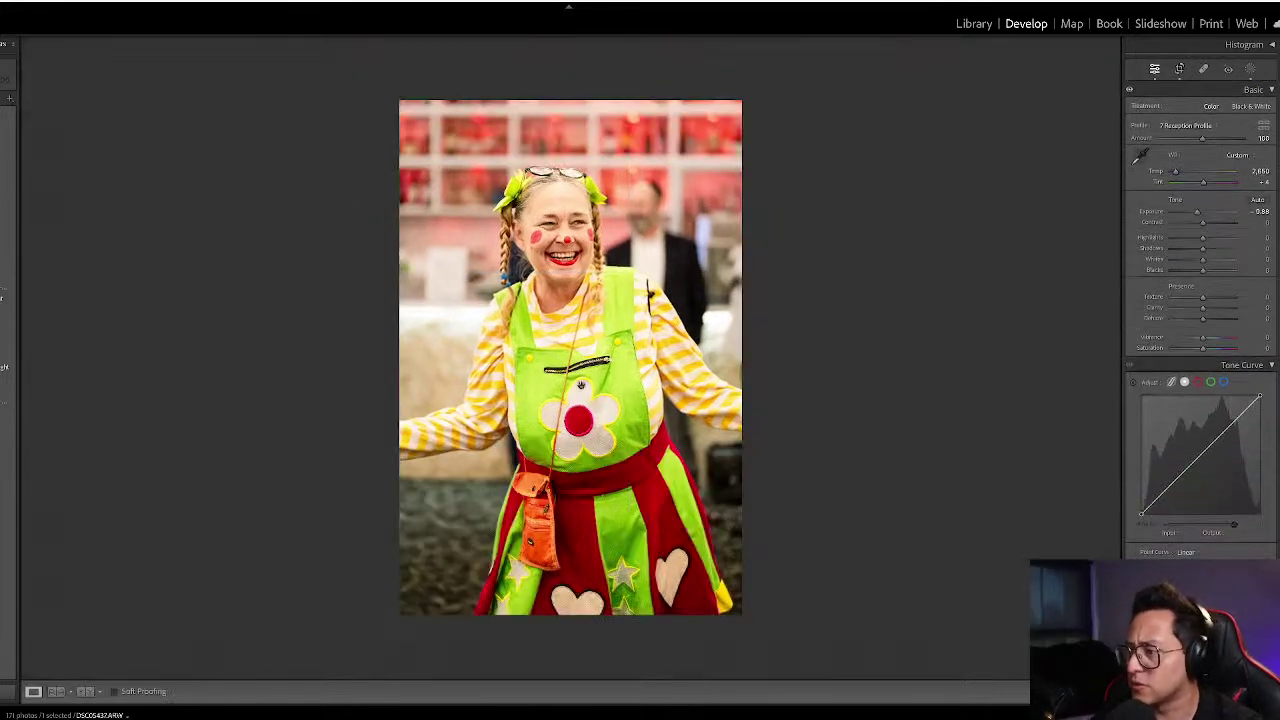
- Straighten the third clown photo to about 2.2 degrees and tighten its crop around the clown, trimming the man at the left edge
key(g)
key(Left)
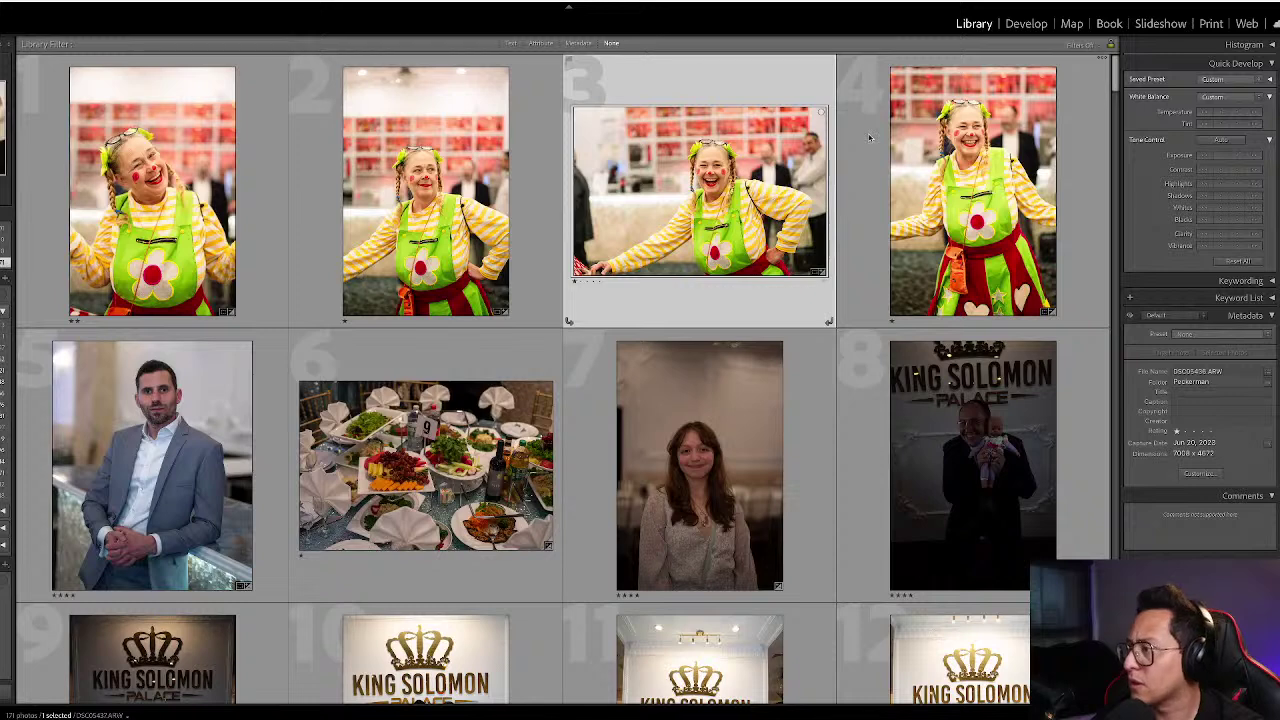
key(r)
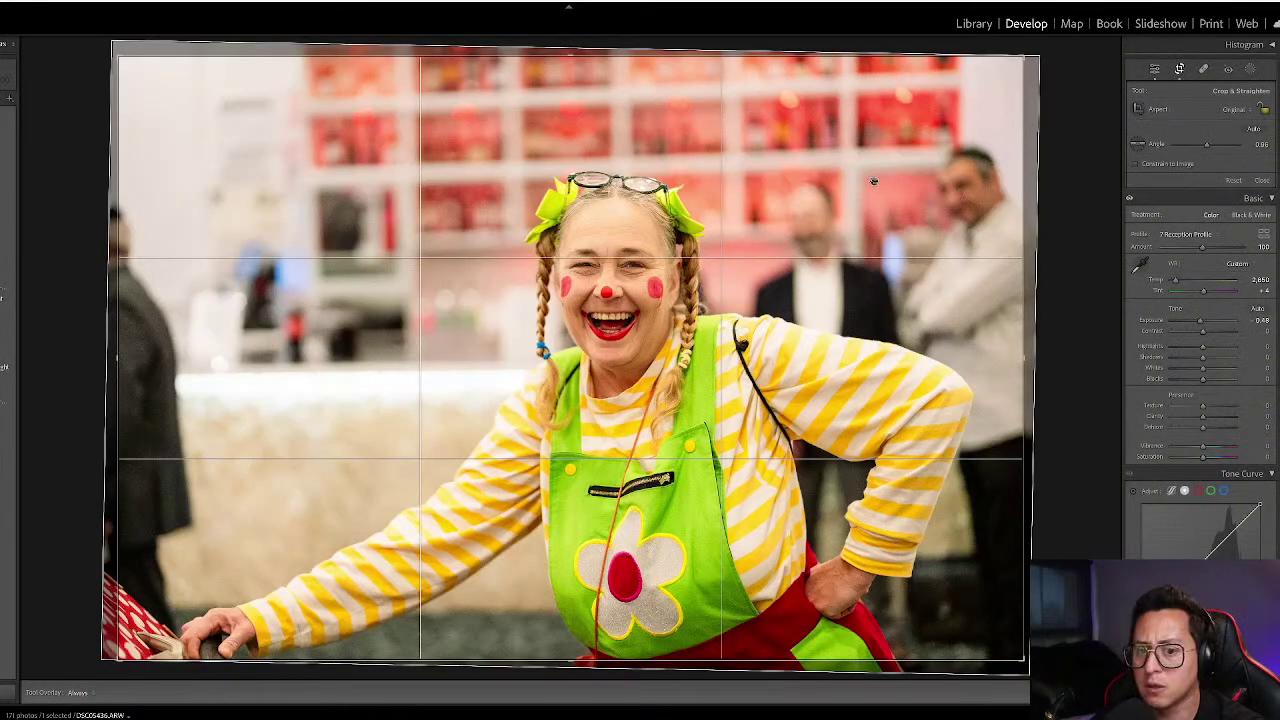
drag(1040, 56, 927, 87)
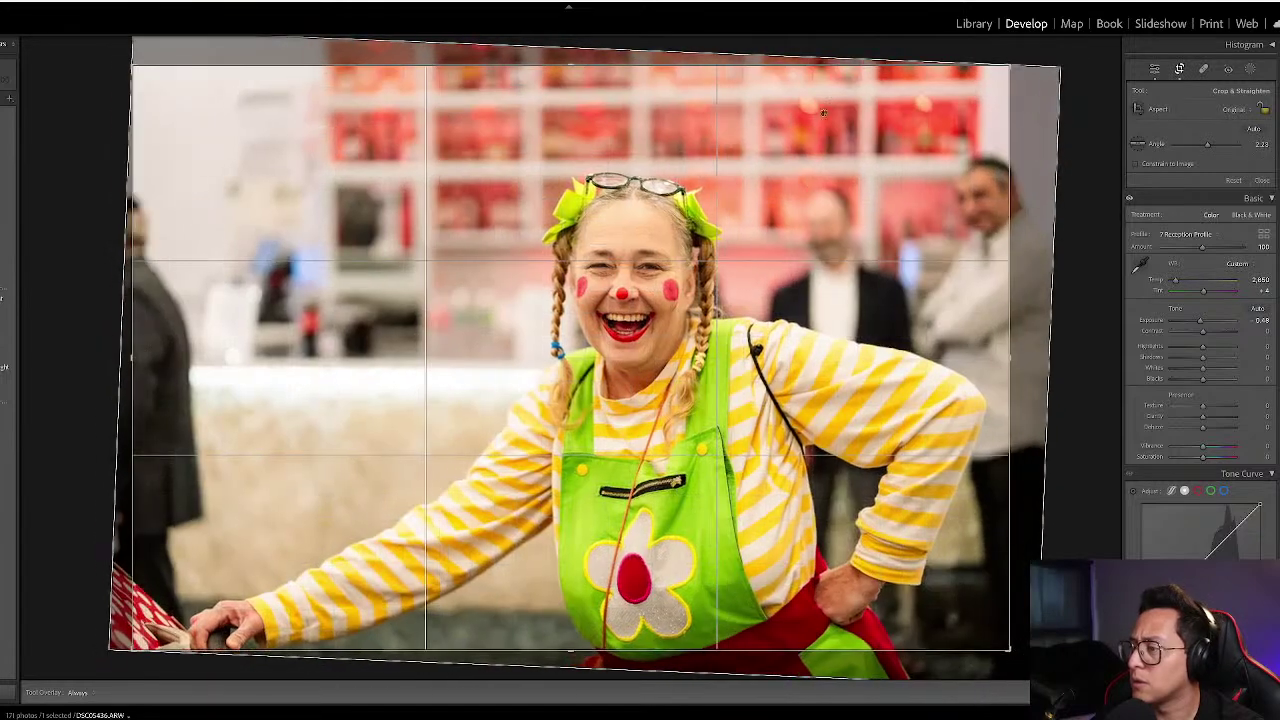
drag(1005, 69, 986, 86)
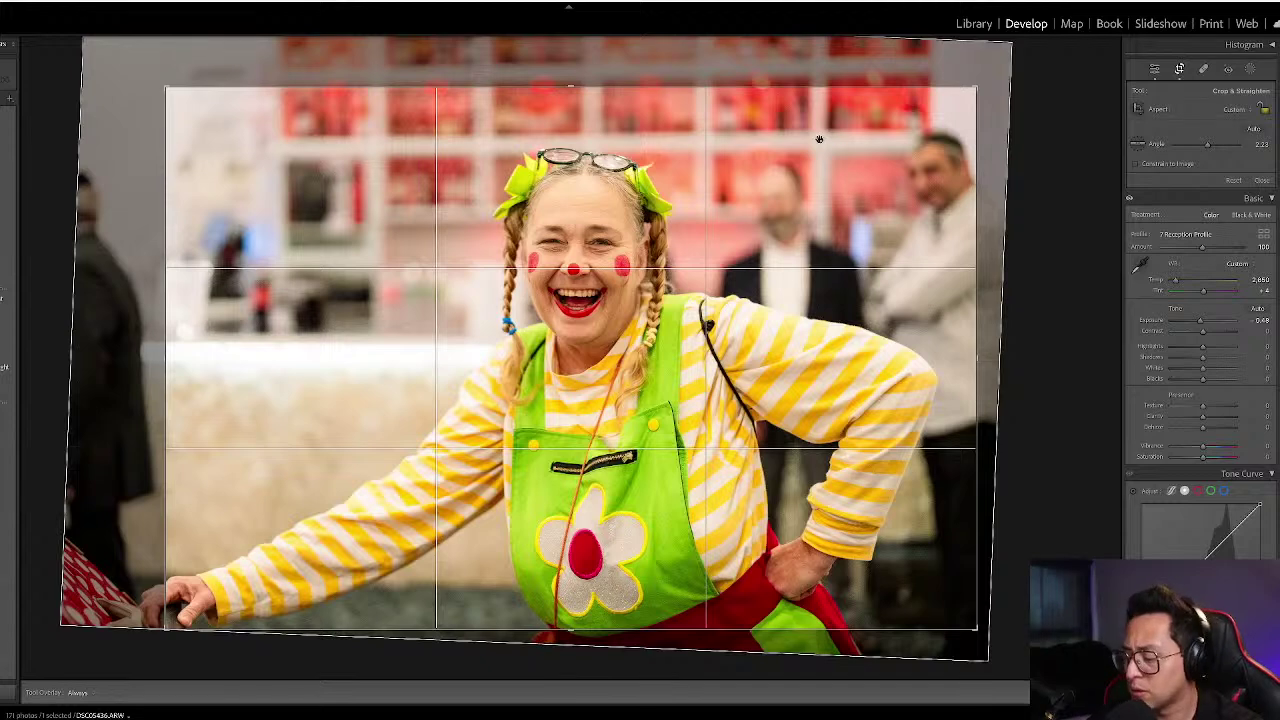
key(Return)
- View the fifth photo, the portrait of the man in the gray suit, in the Develop module
key(g)
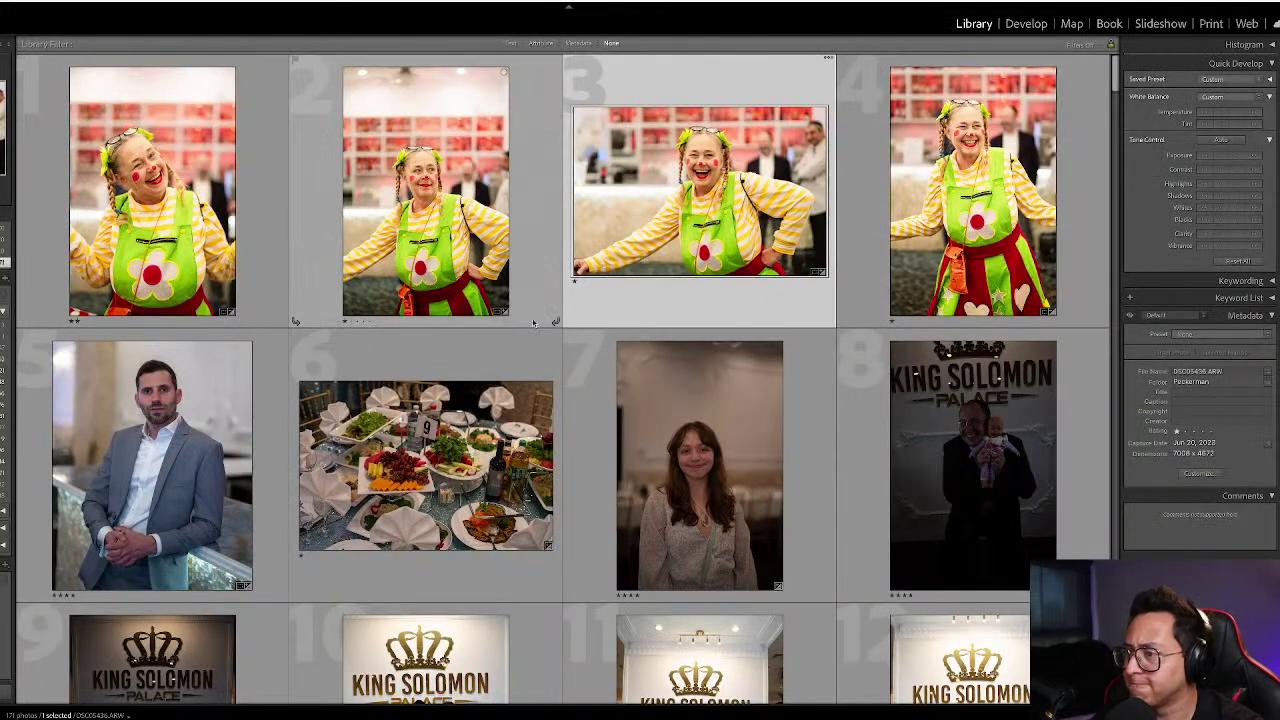
click(168, 527)
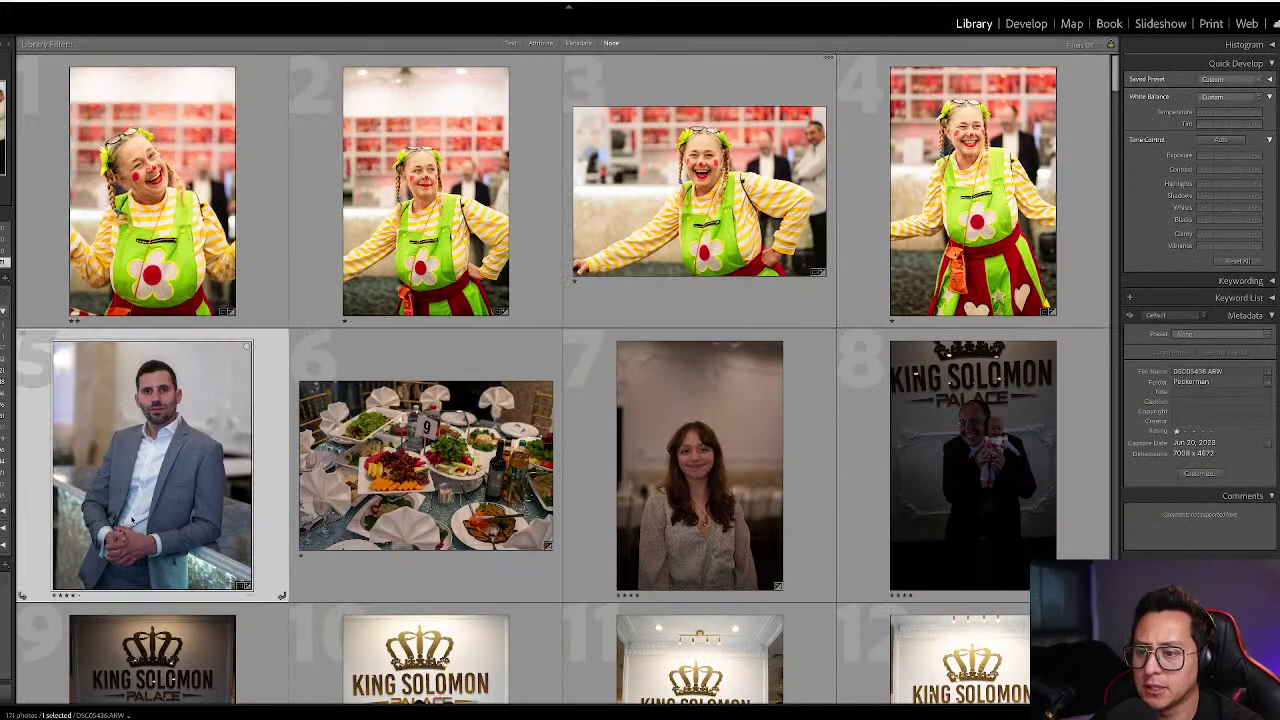
key(d)
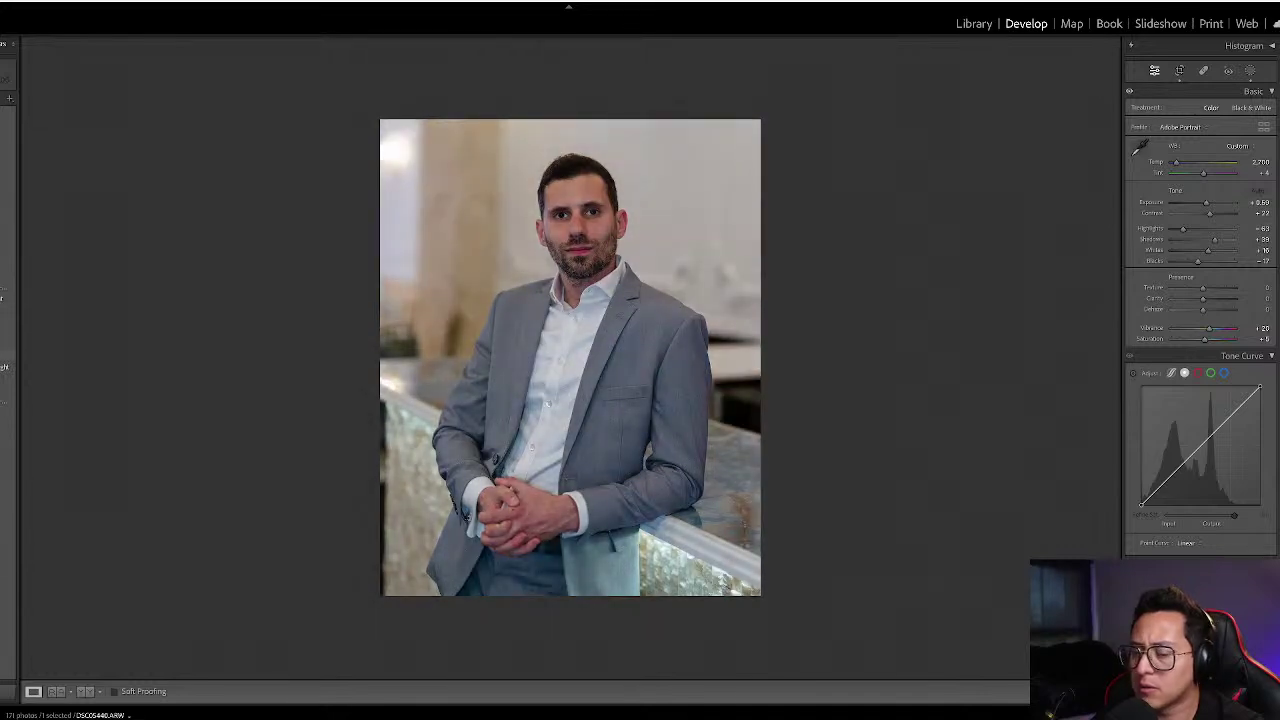
key(g)
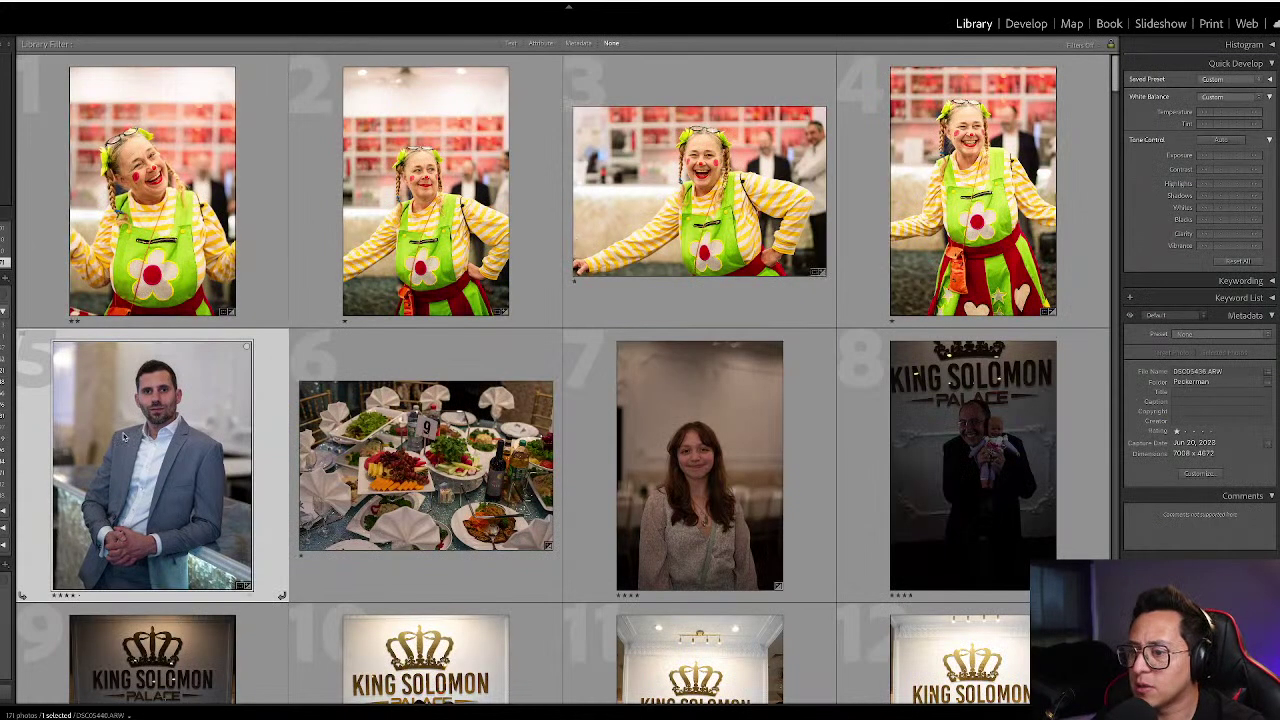
- Select all photos from the fifth one onward, check the suited man's portrait in Develop, and reduce the selection to the food table photo
key(ctrl+a)
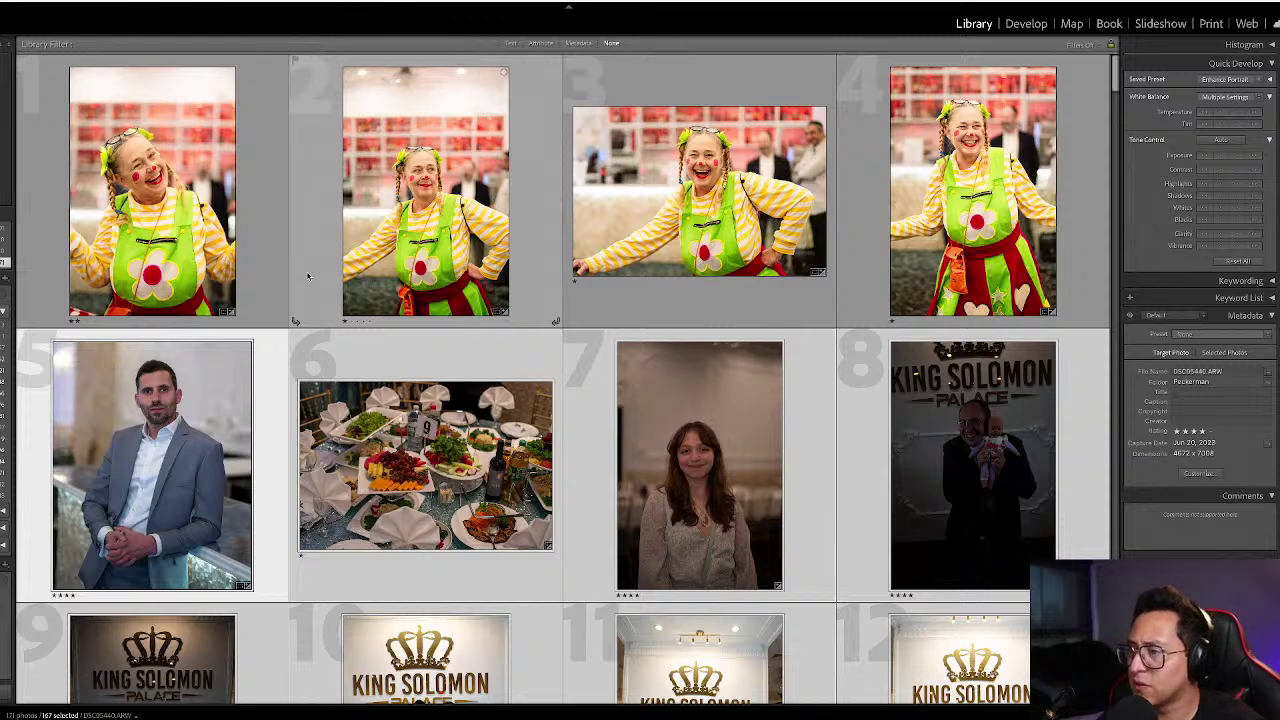
key(d)
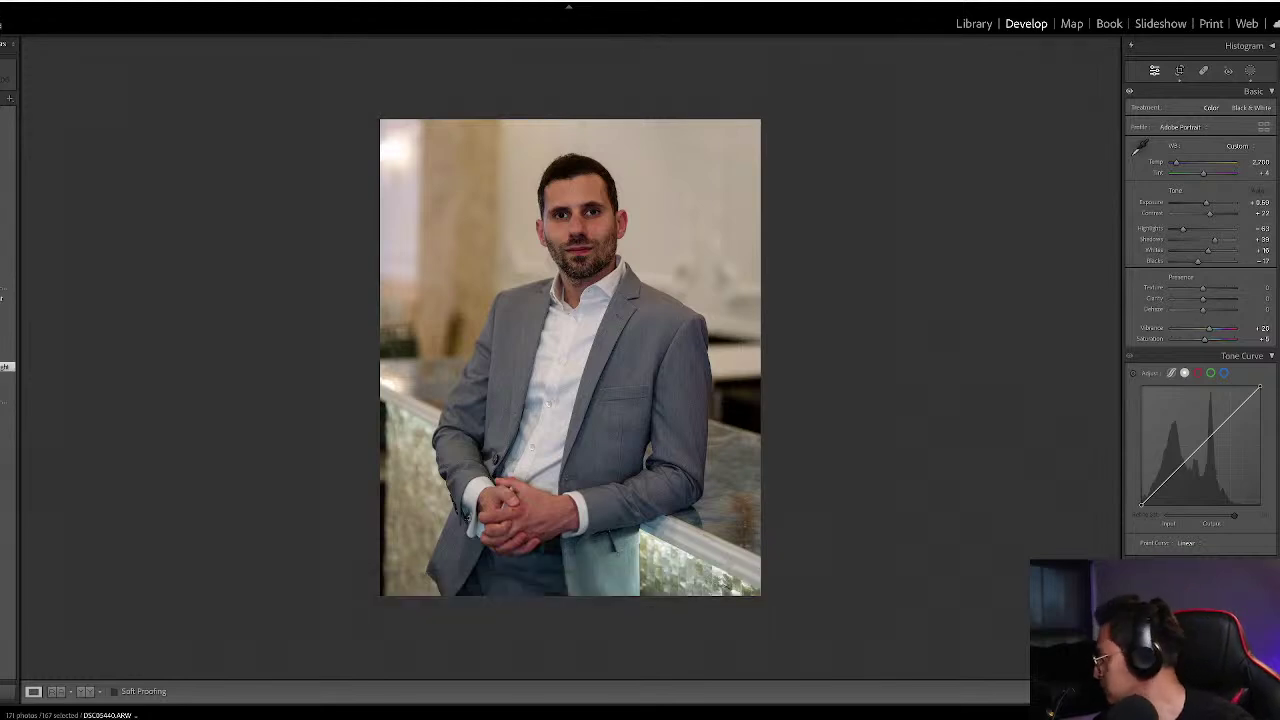
key(g)
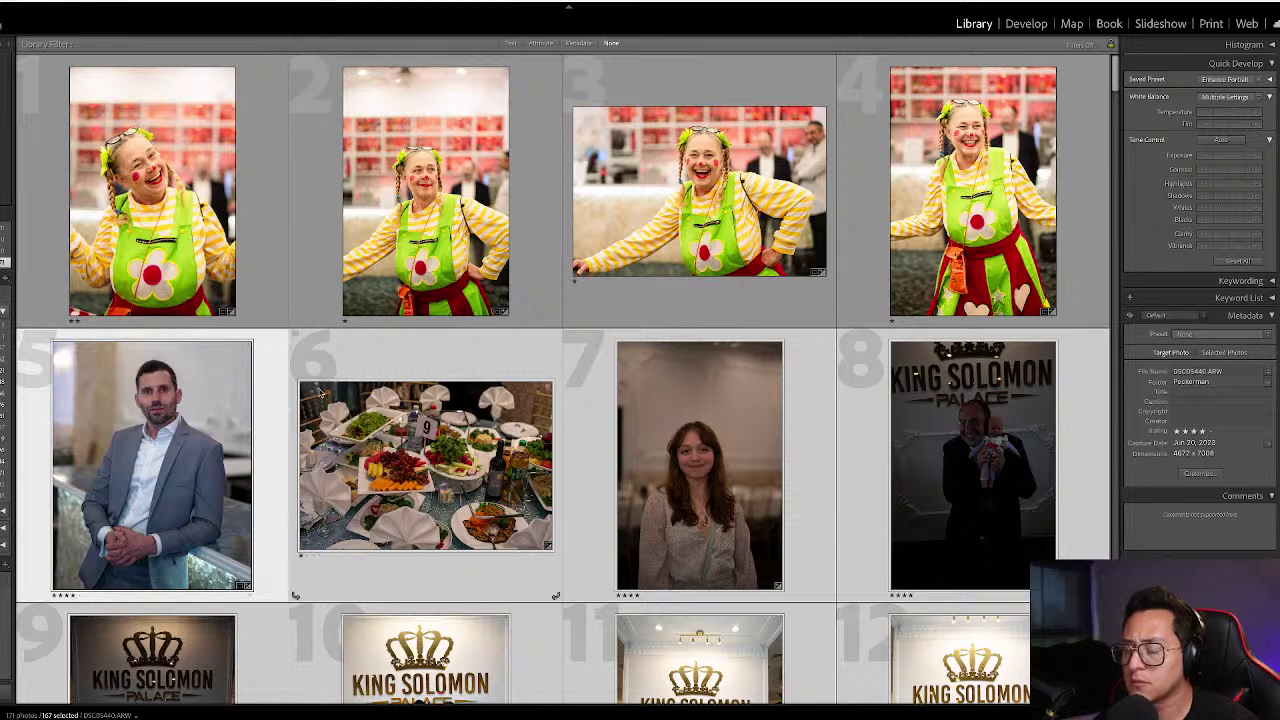
scroll(410, 406, down, 1)
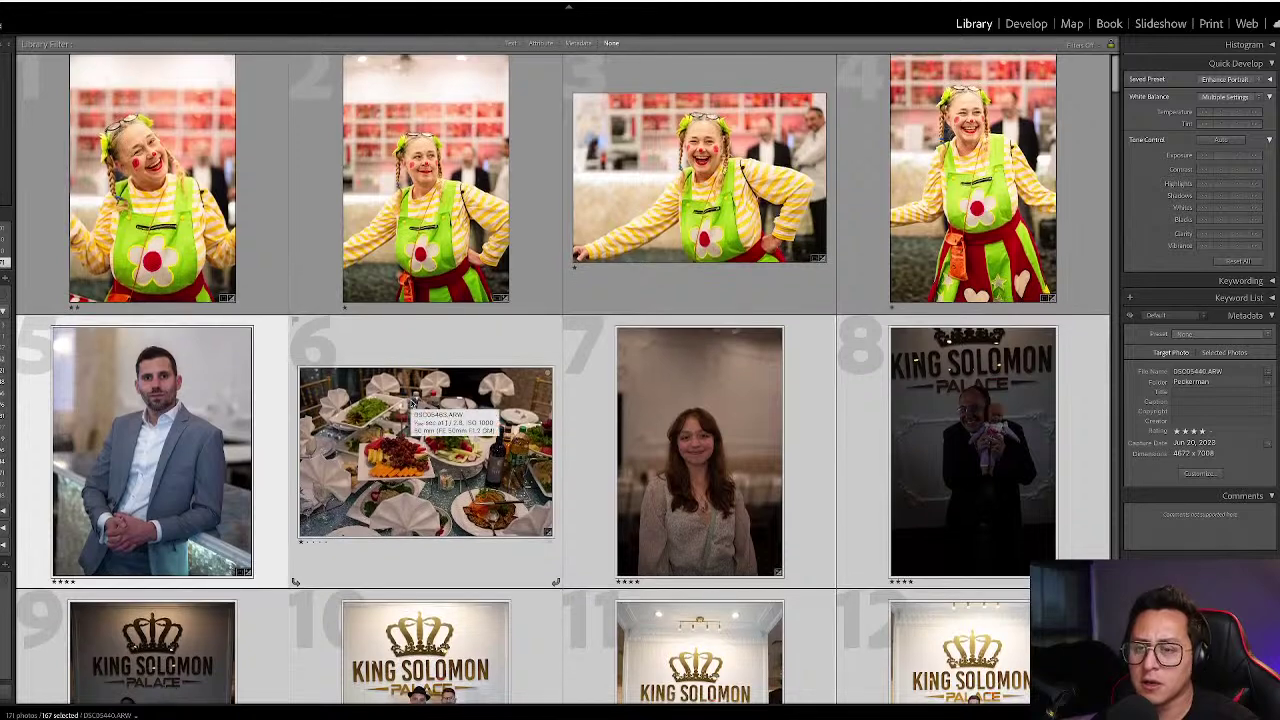
click(410, 410)
scroll(426, 207, up, 1)
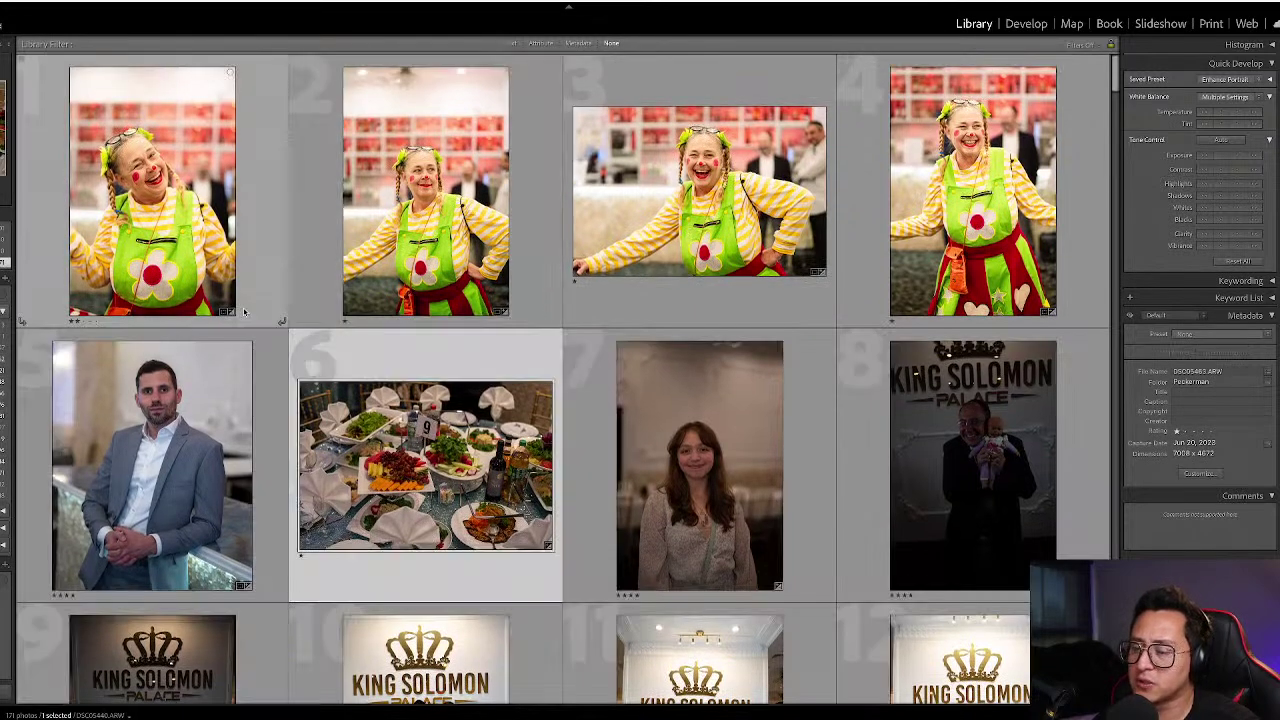
- Raise the exposure of the gray-suited man's portrait to +1.09
click(181, 425)
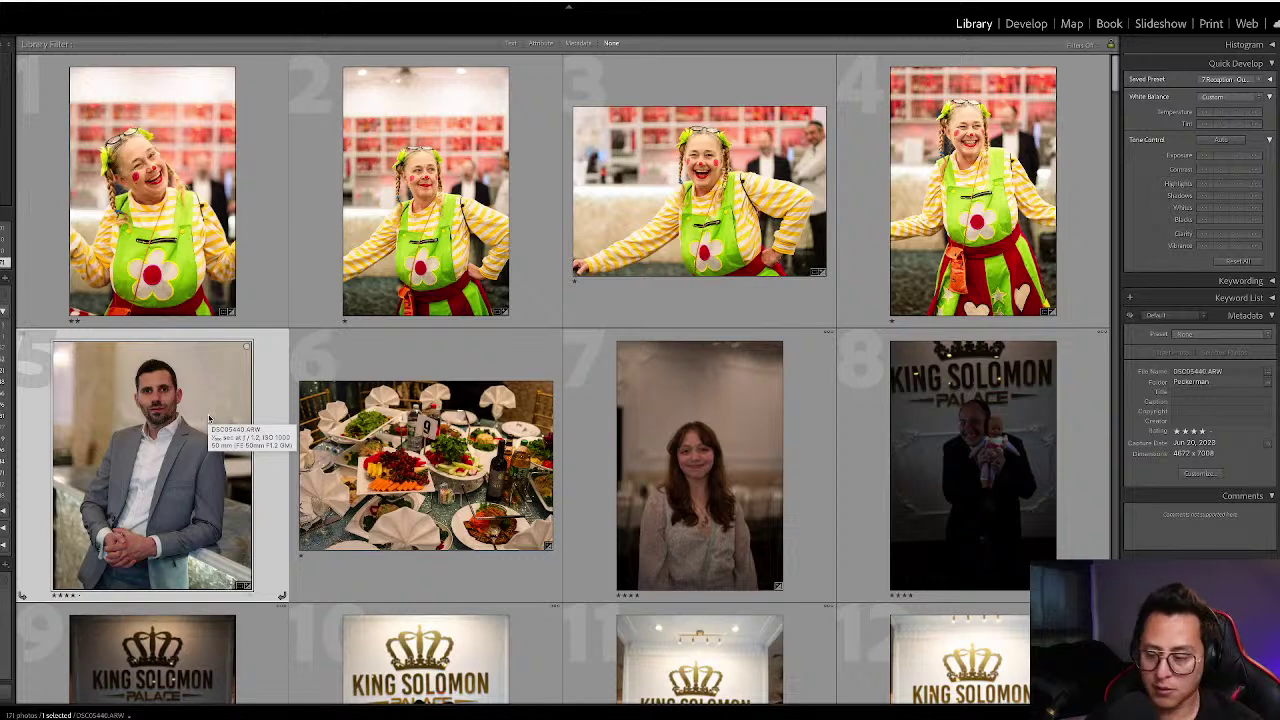
key(Right)
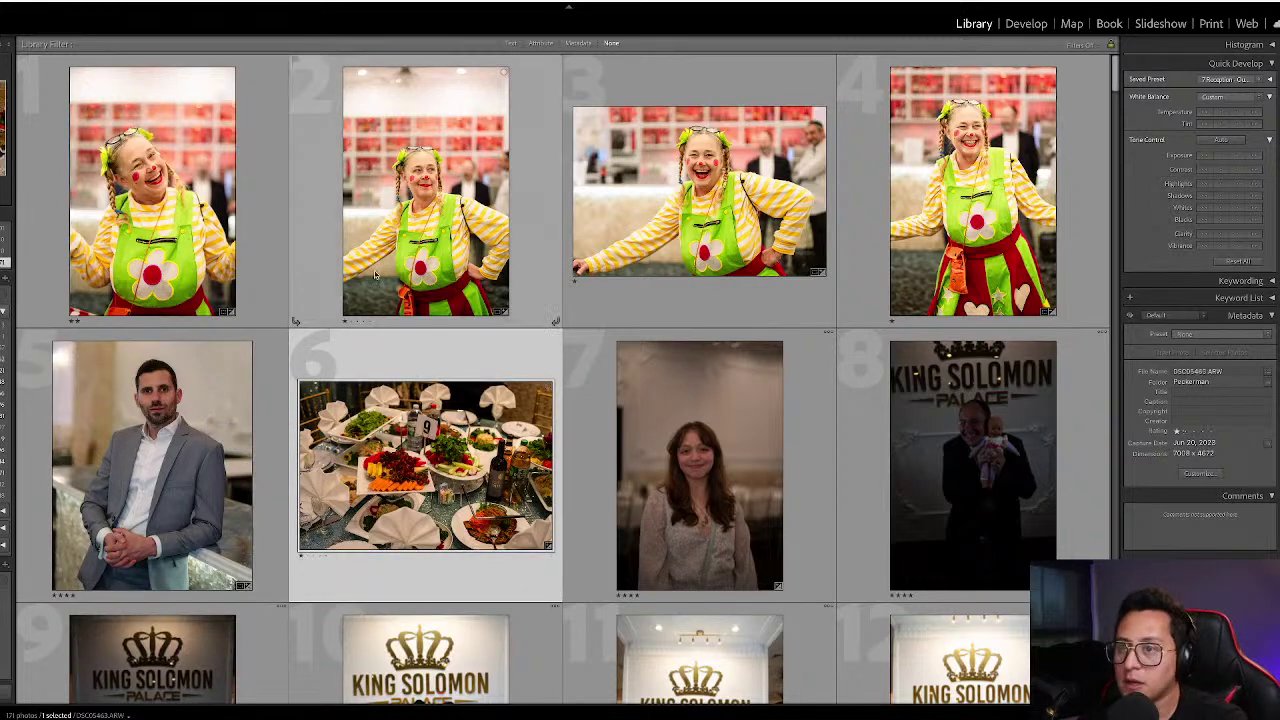
key(d)
key(g)
click(215, 405)
key(d)
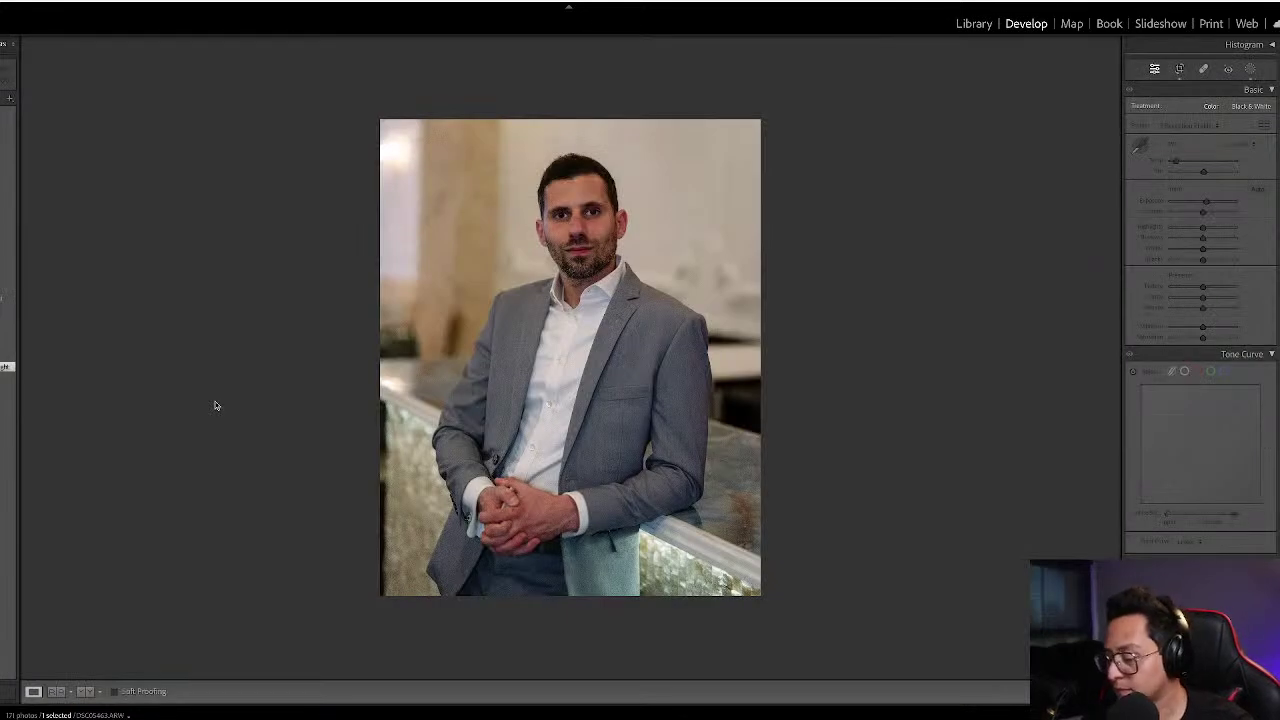
key(shift+equal)
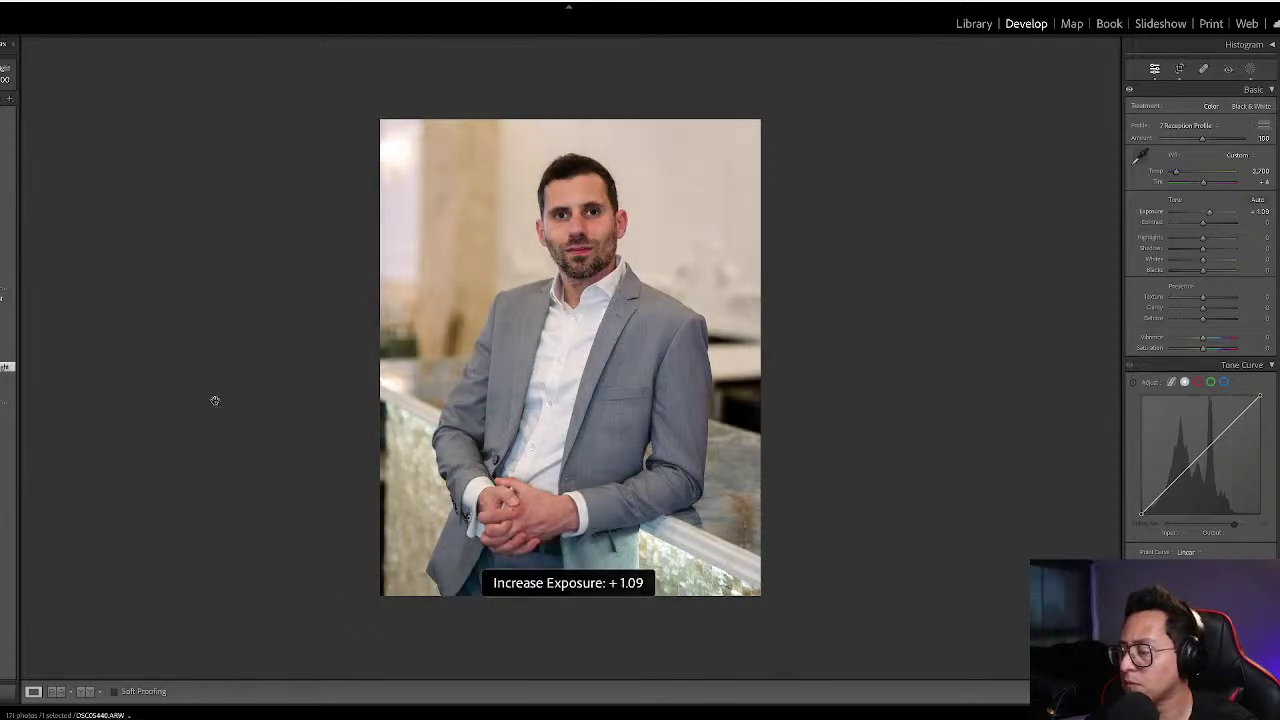
key(g)
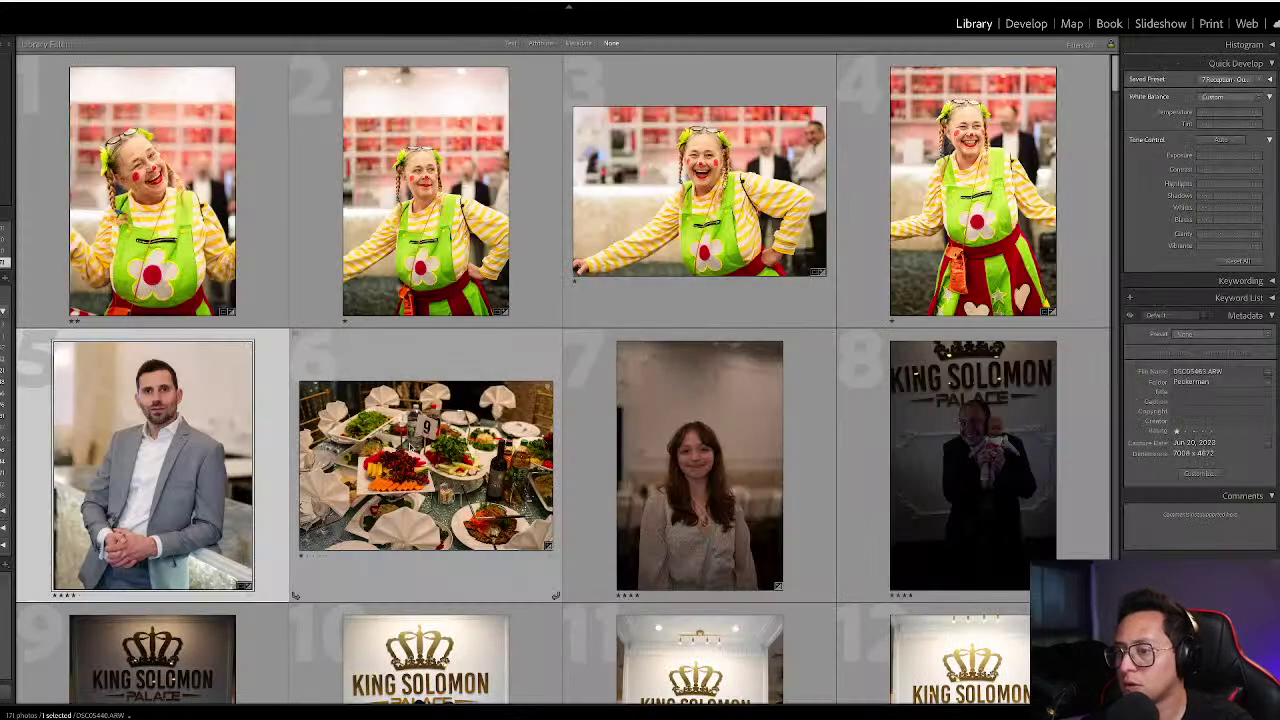
- Brighten the food table photo with the Quick Develop exposure adjustment
click(392, 436)
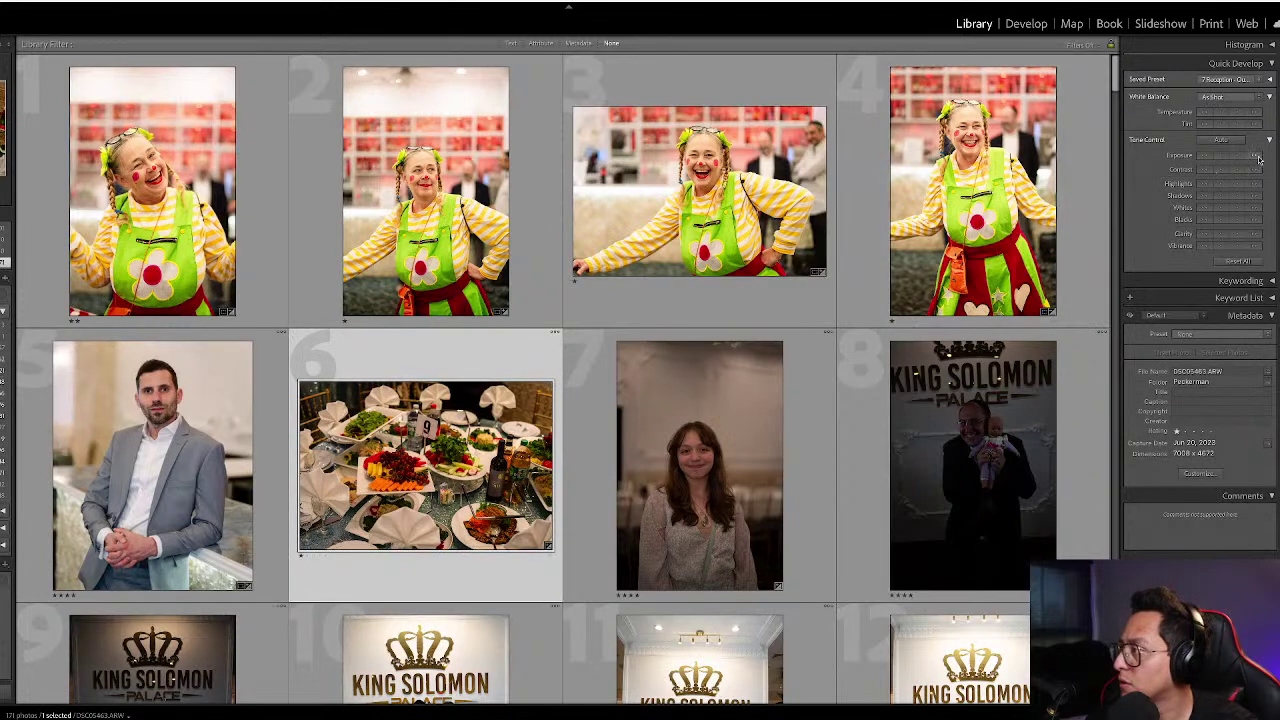
scroll(511, 411, down, 2)
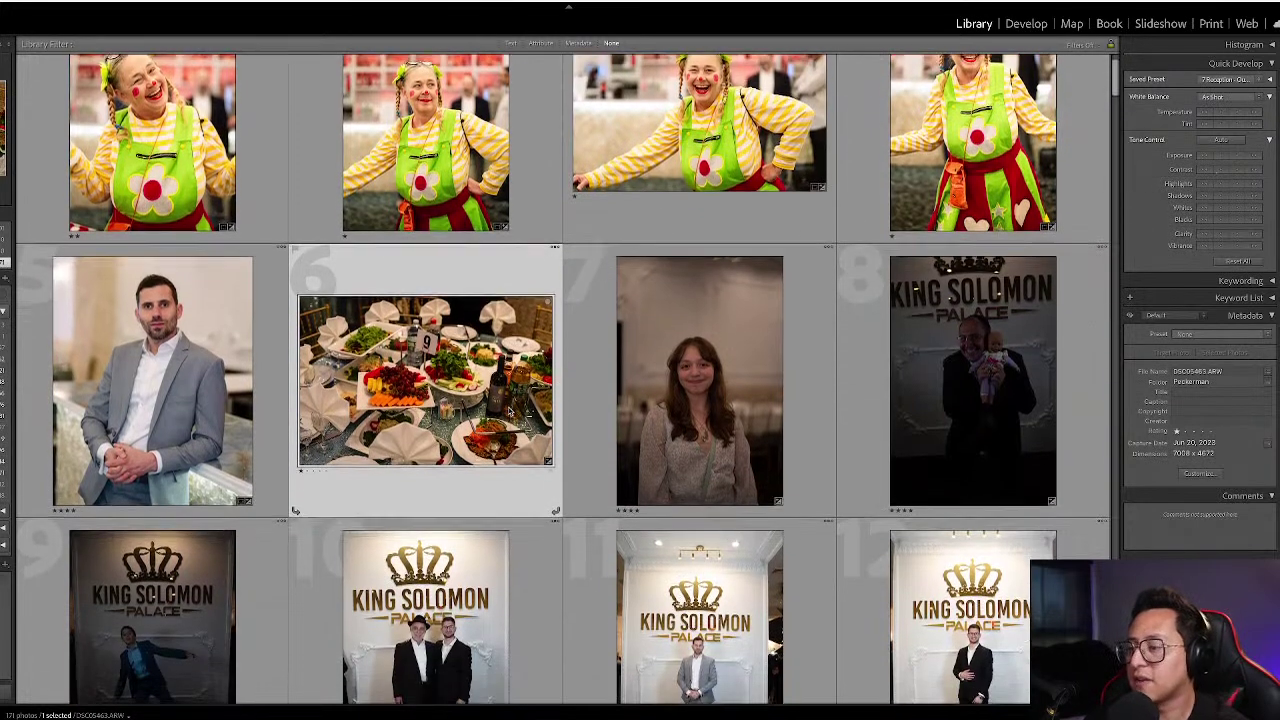
click(1238, 157)
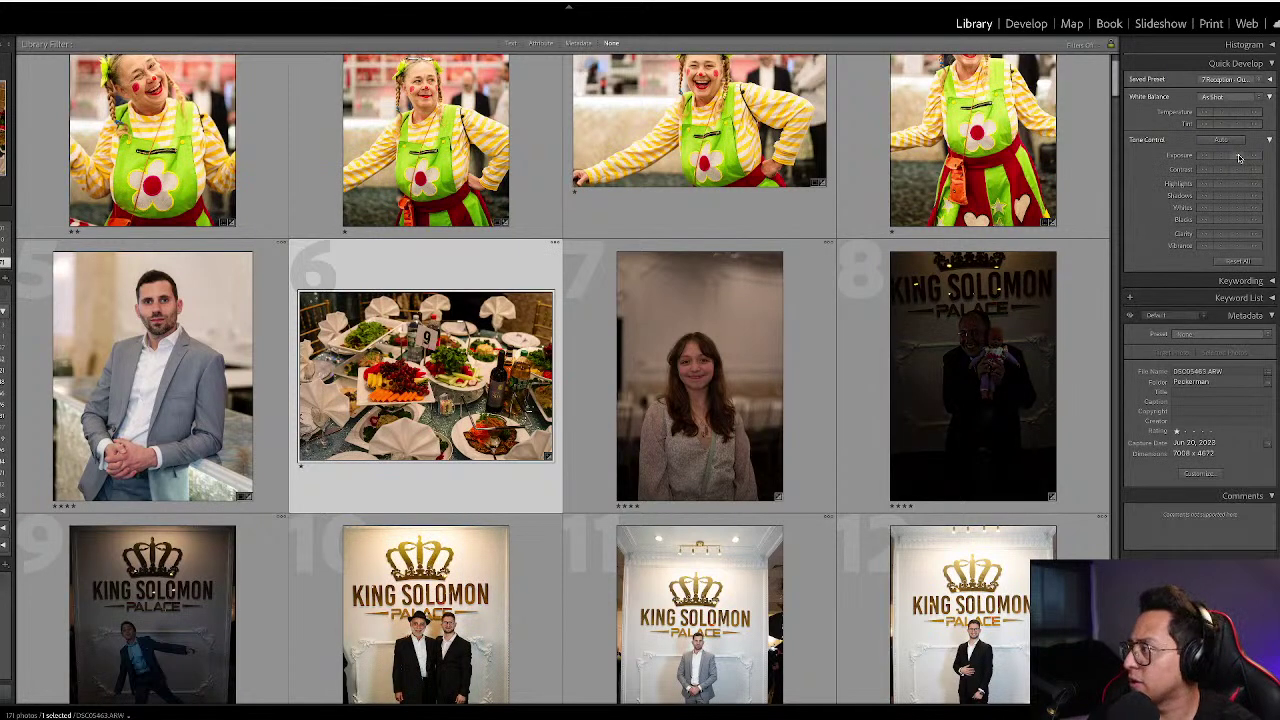
click(1238, 157)
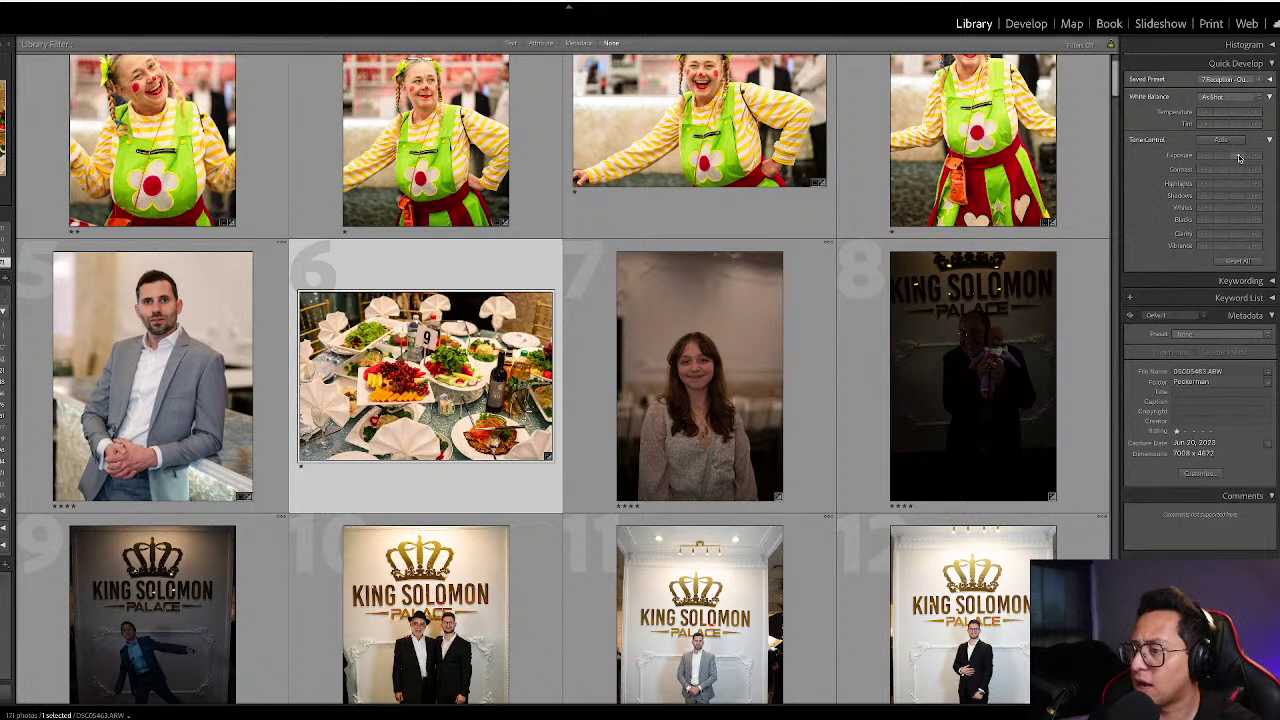
- Brighten the seventh photo of the long-haired woman and the eighth photo of the man holding a baby using Quick Develop exposure
key(Right)
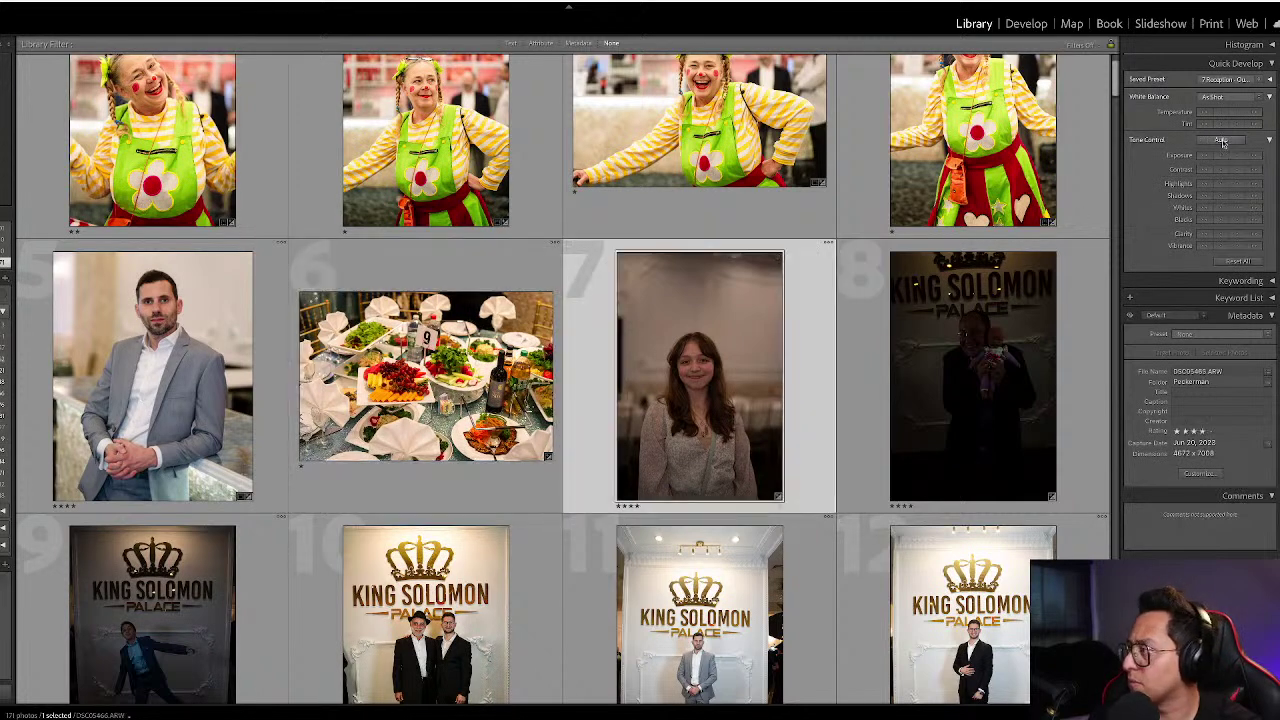
click(1018, 348)
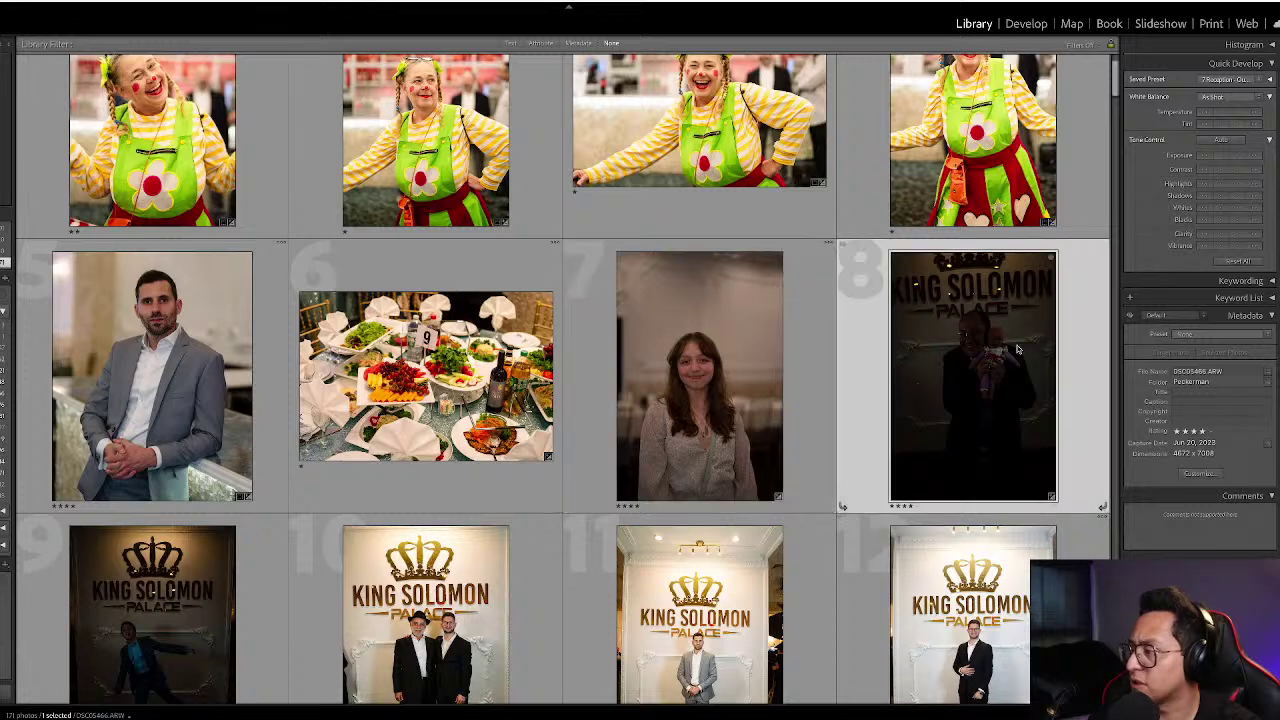
click(1254, 158)
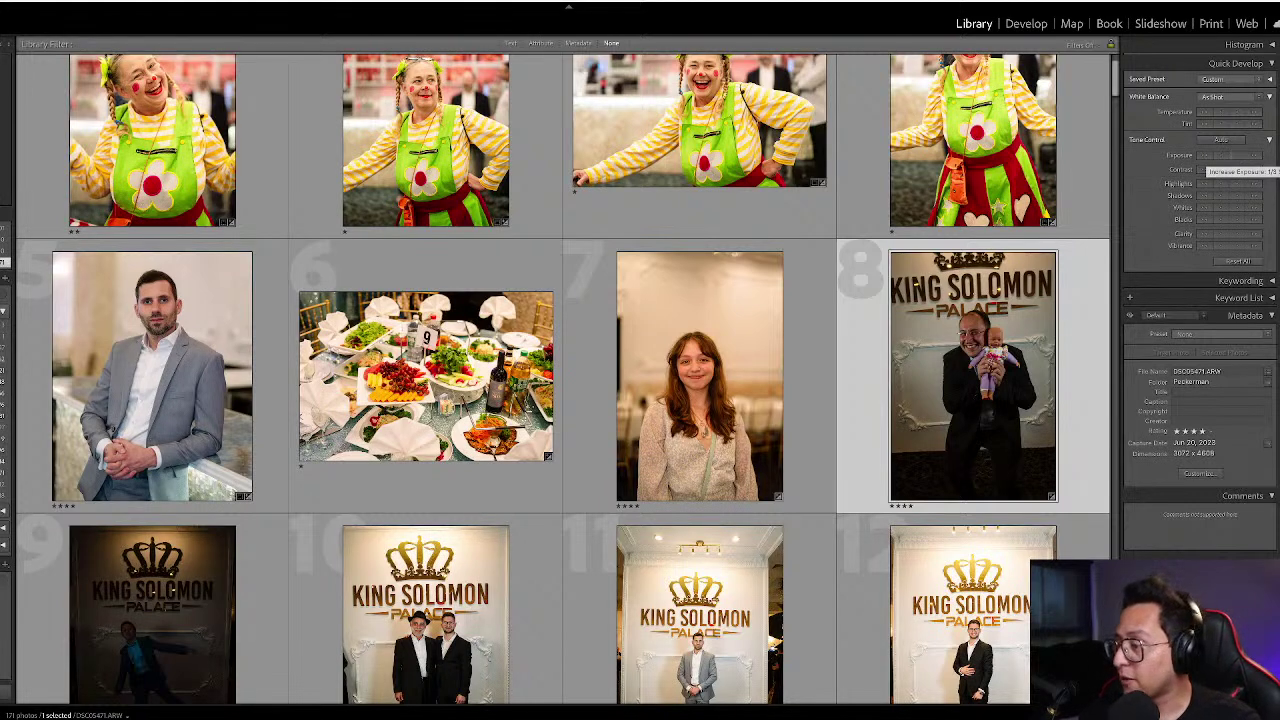
scroll(944, 365, down, 1)
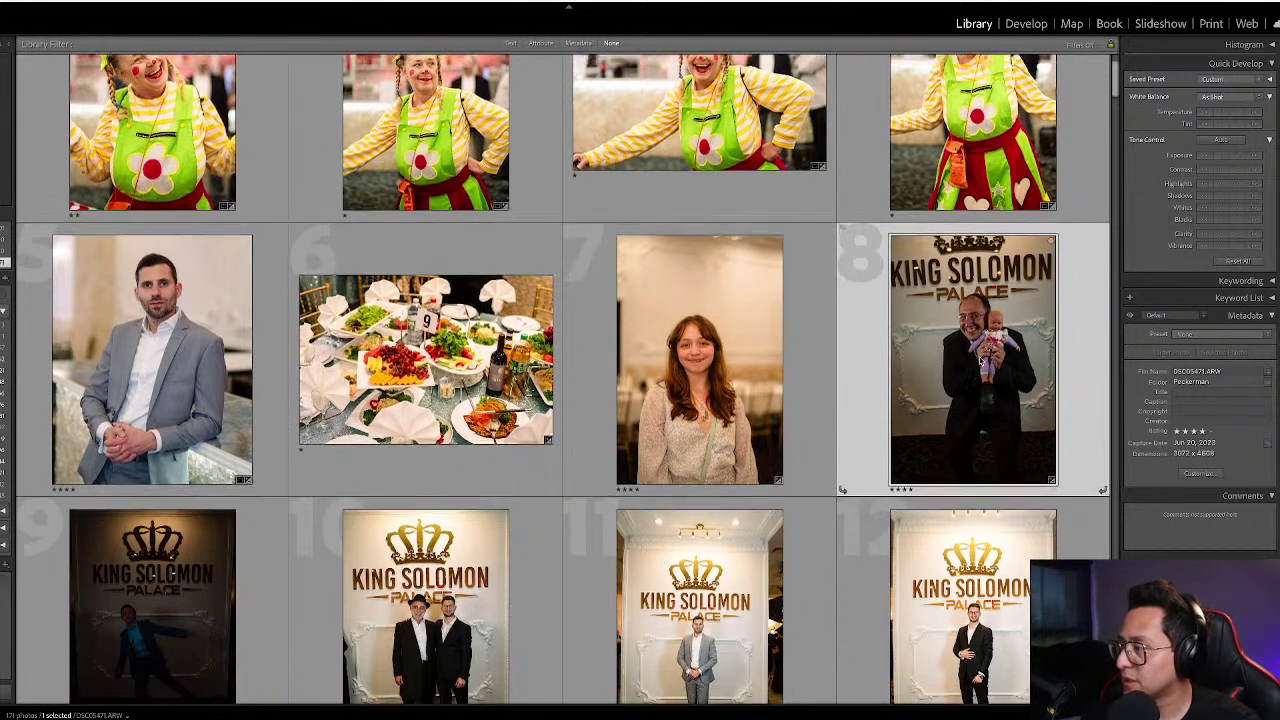
click(1232, 157)
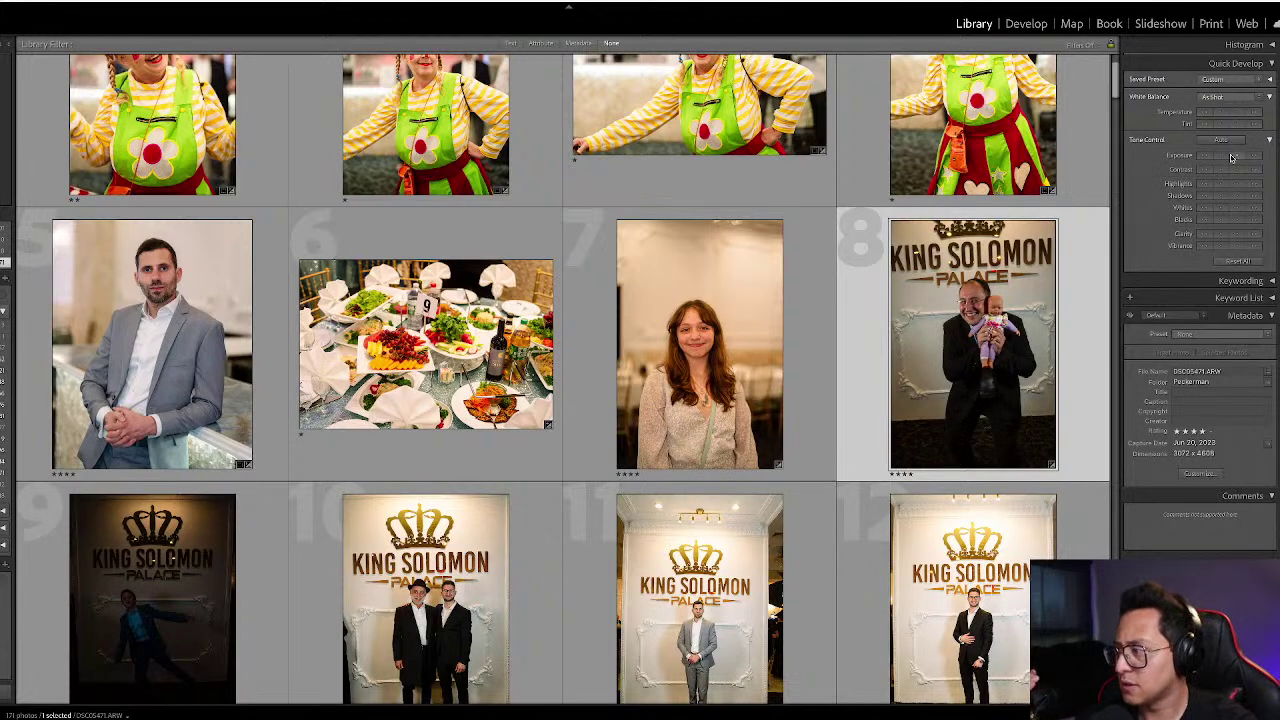
- Brighten the dark ninth photo of the boy in the blue suit with Quick Develop exposure
scroll(916, 352, down, 3)
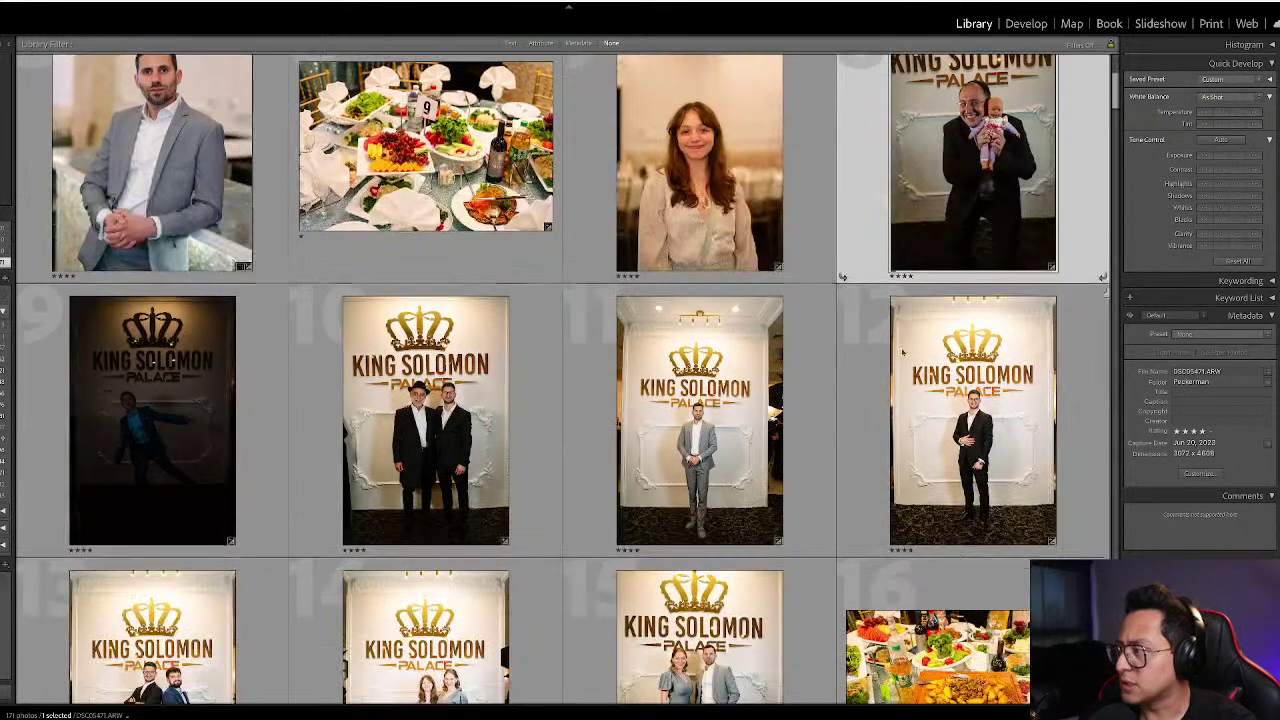
click(152, 420)
click(1250, 157)
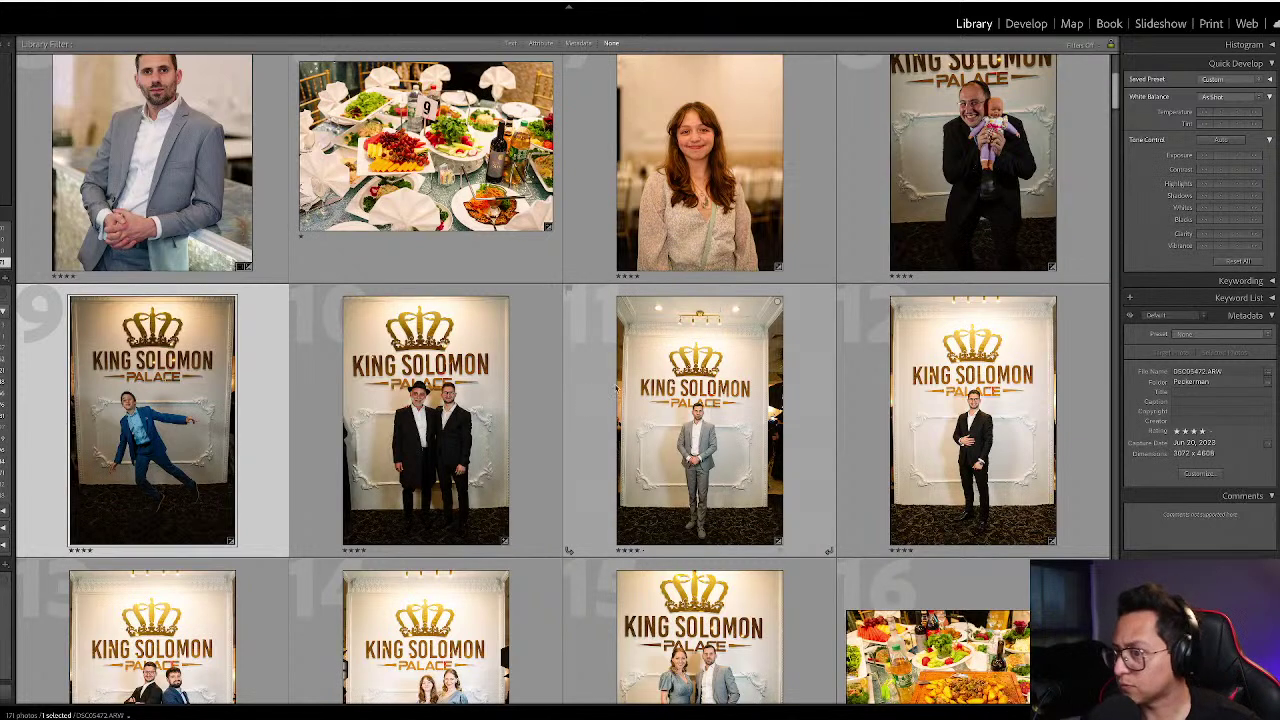
- Fine-tune the blue-suited boy's photo to an exposure of +2.40 in Develop and inspect it up close
double_click(140, 435)
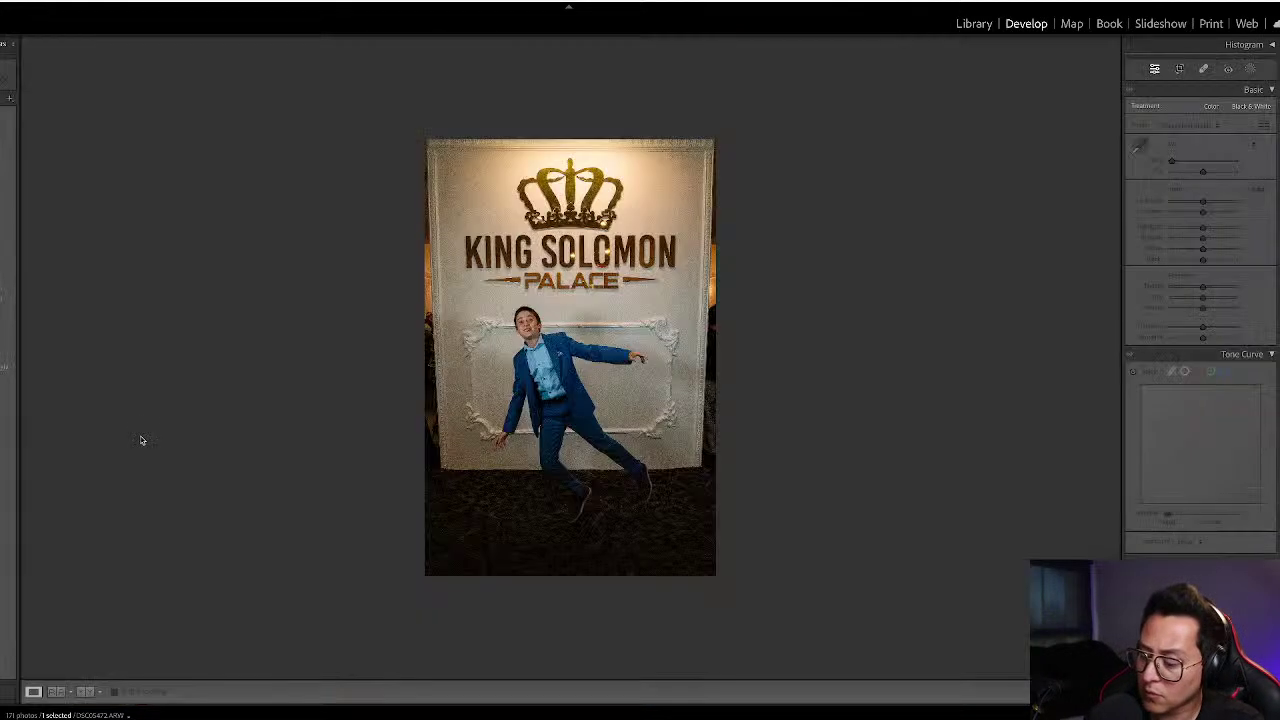
key(minus)
key(minus)
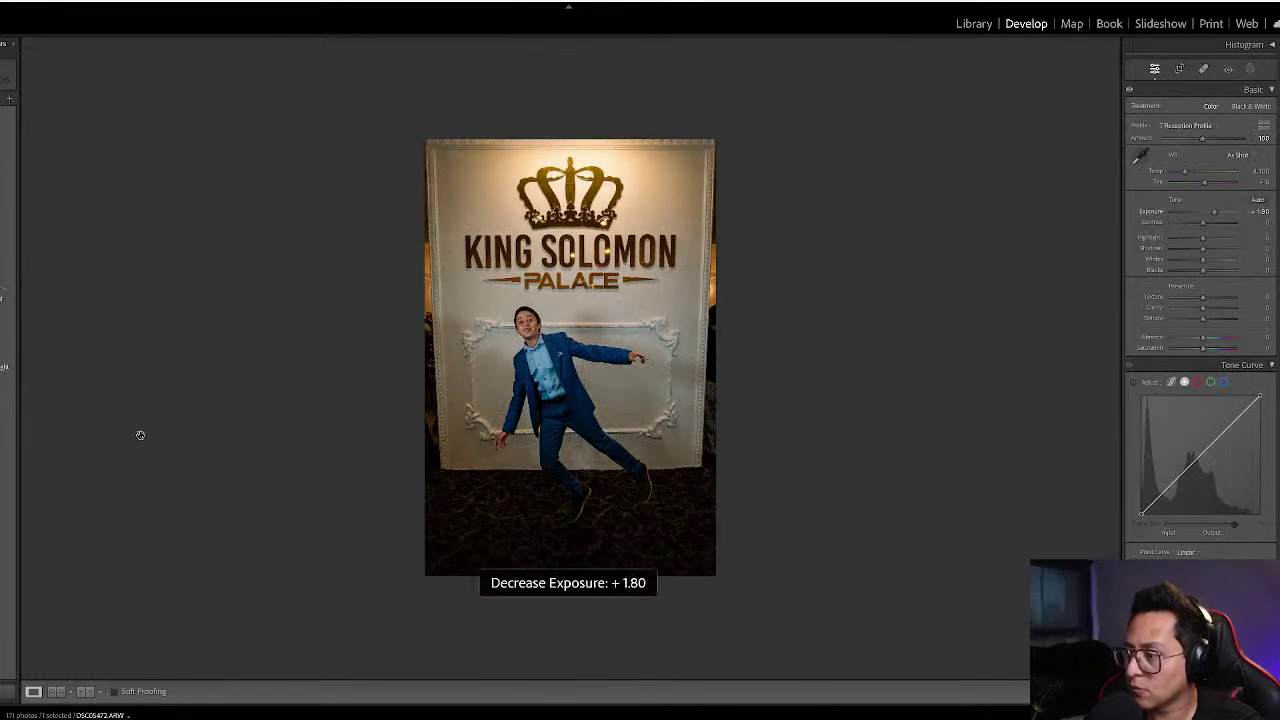
key(equal)
key(equal)
key(equal)
key(equal)
key(equal)
key(equal)
key(equal)
key(minus)
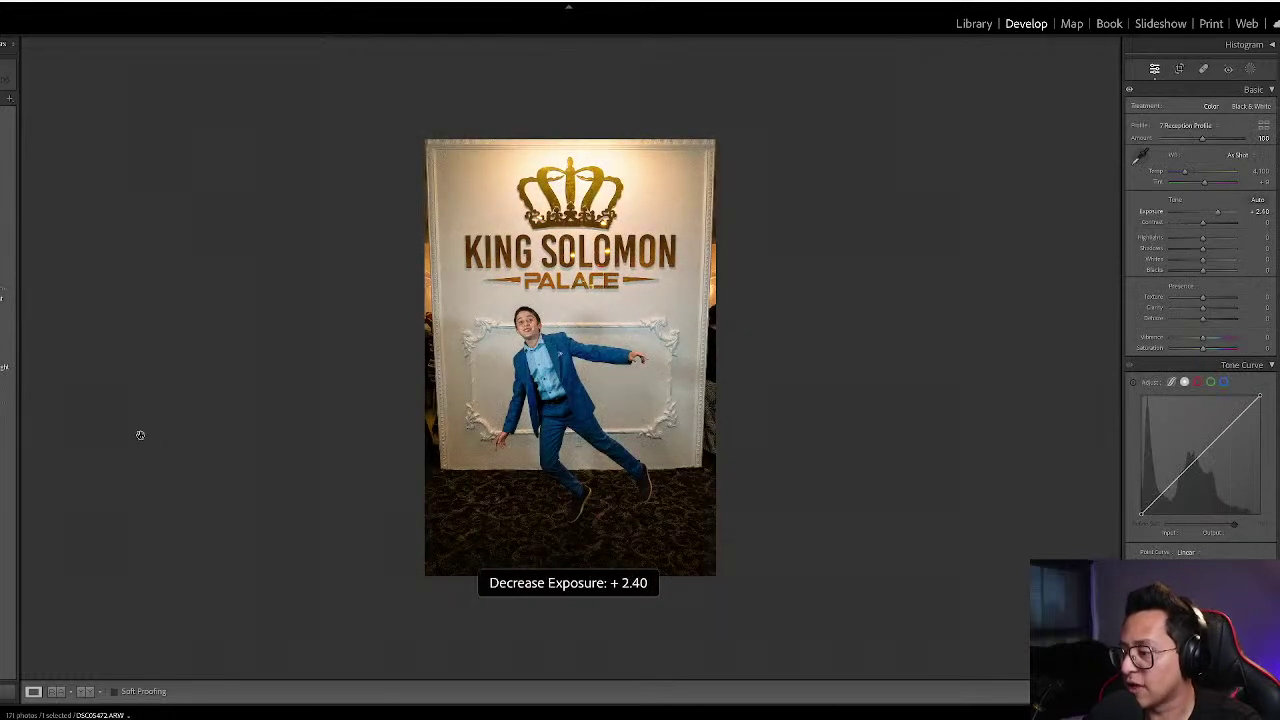
click(561, 322)
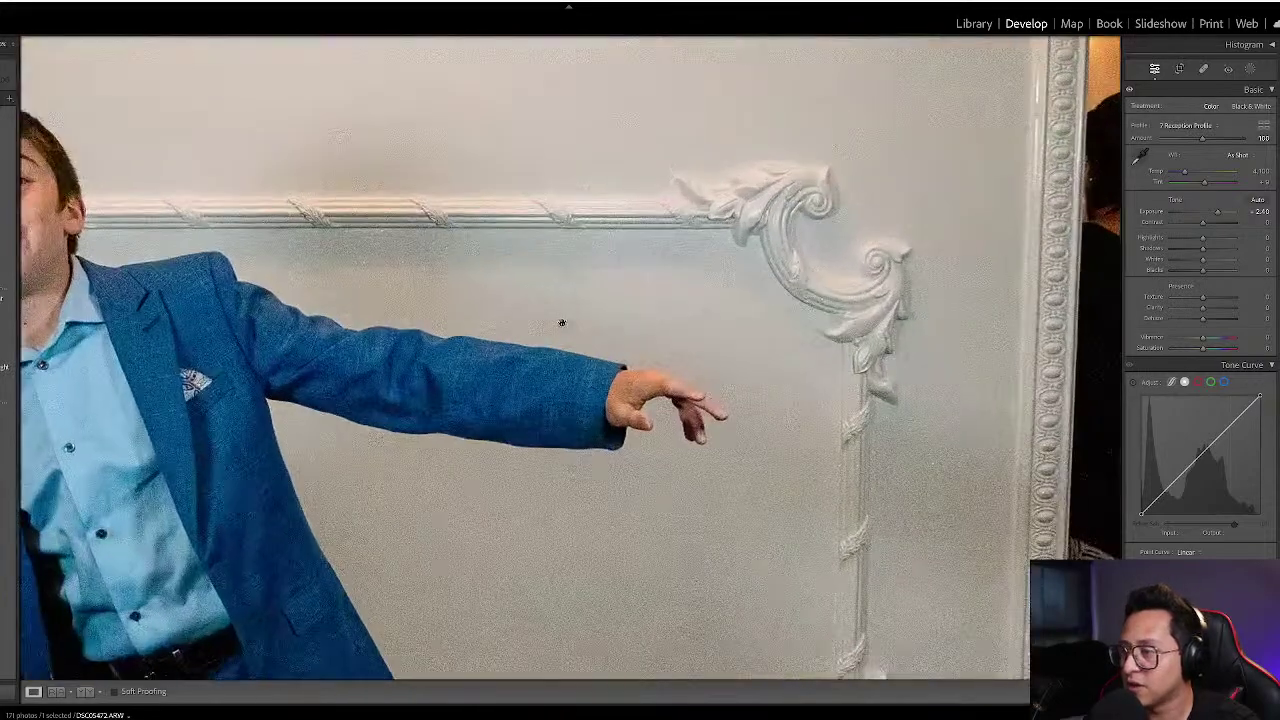
drag(436, 340, 762, 328)
click(617, 323)
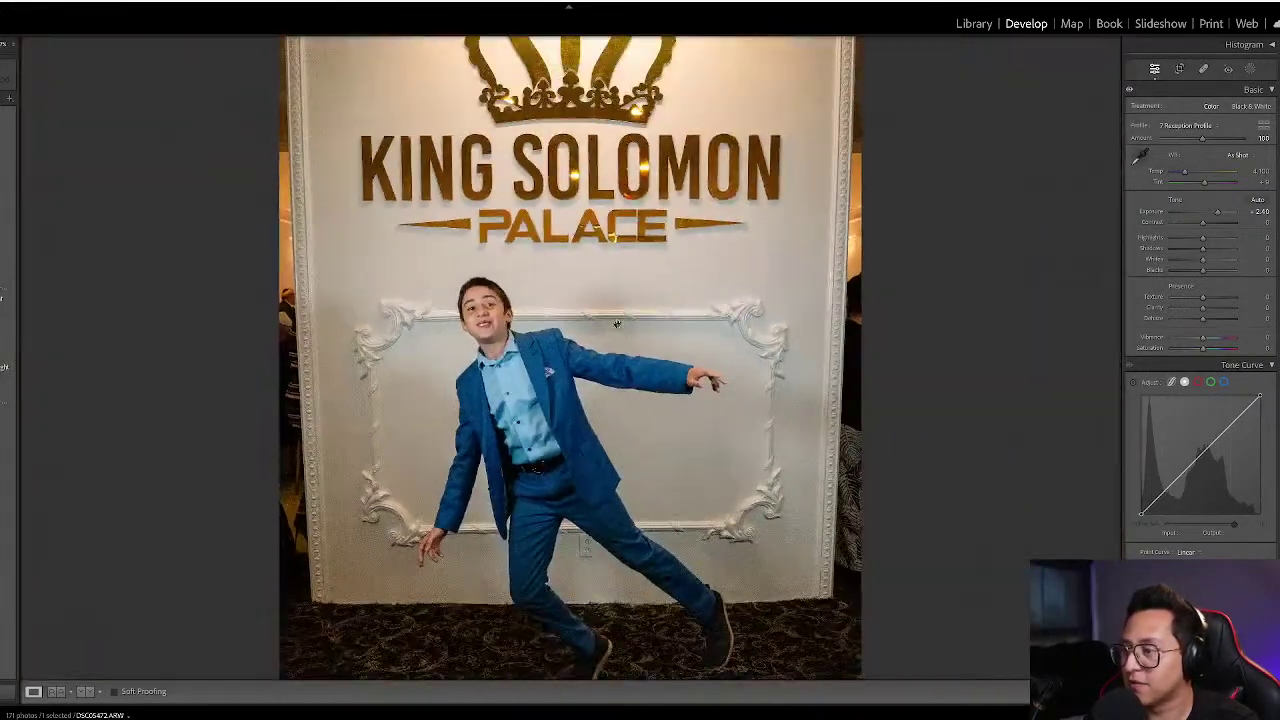
key(g)
- Set the exposure of the tenth photo, the two men in black suits, to +0.10
click(440, 407)
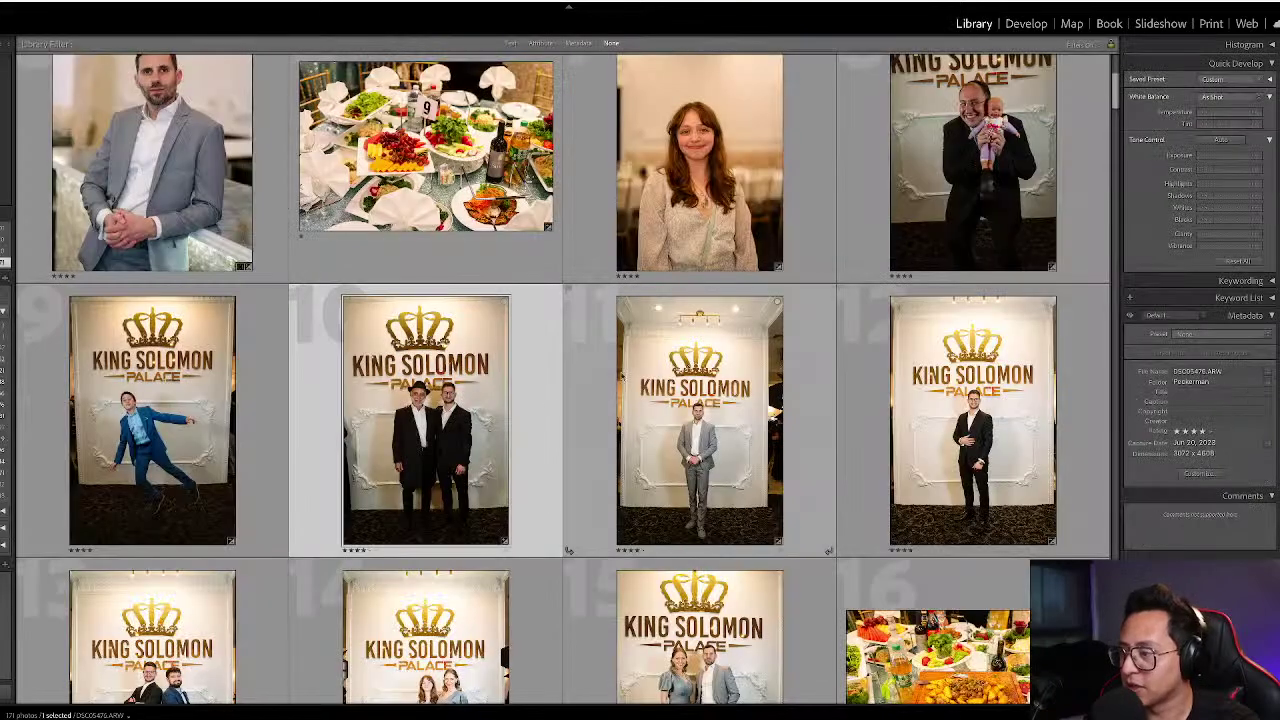
key(d)
key(equal)
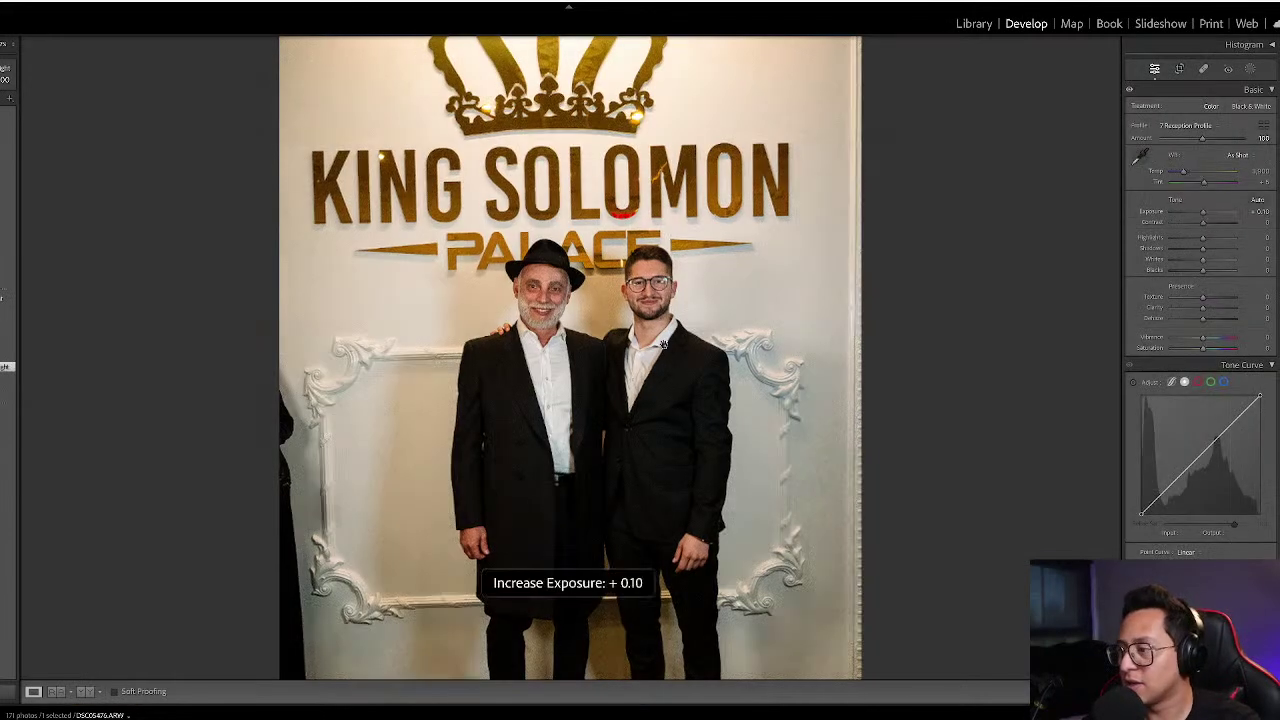
key(g)
- Slightly lower the exposure of the eleventh photo, the gray-suited man standing before the King Solomon Palace wall
click(663, 348)
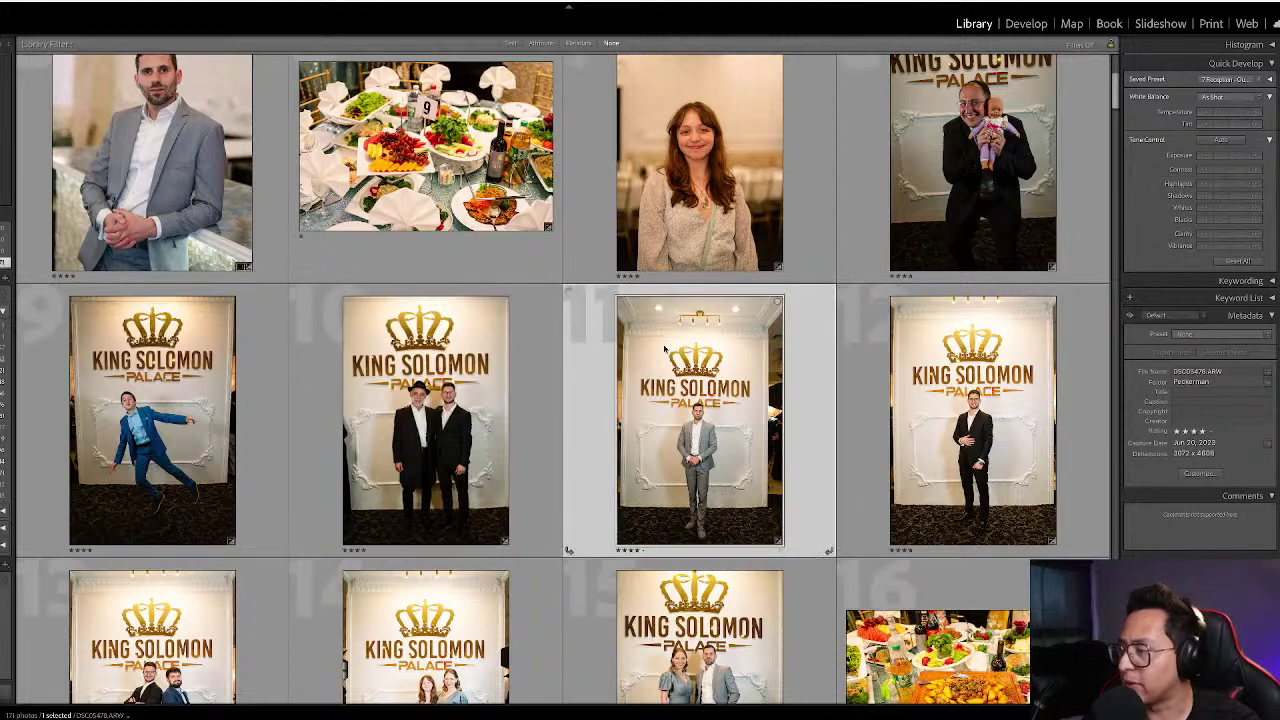
key(d)
key(minus)
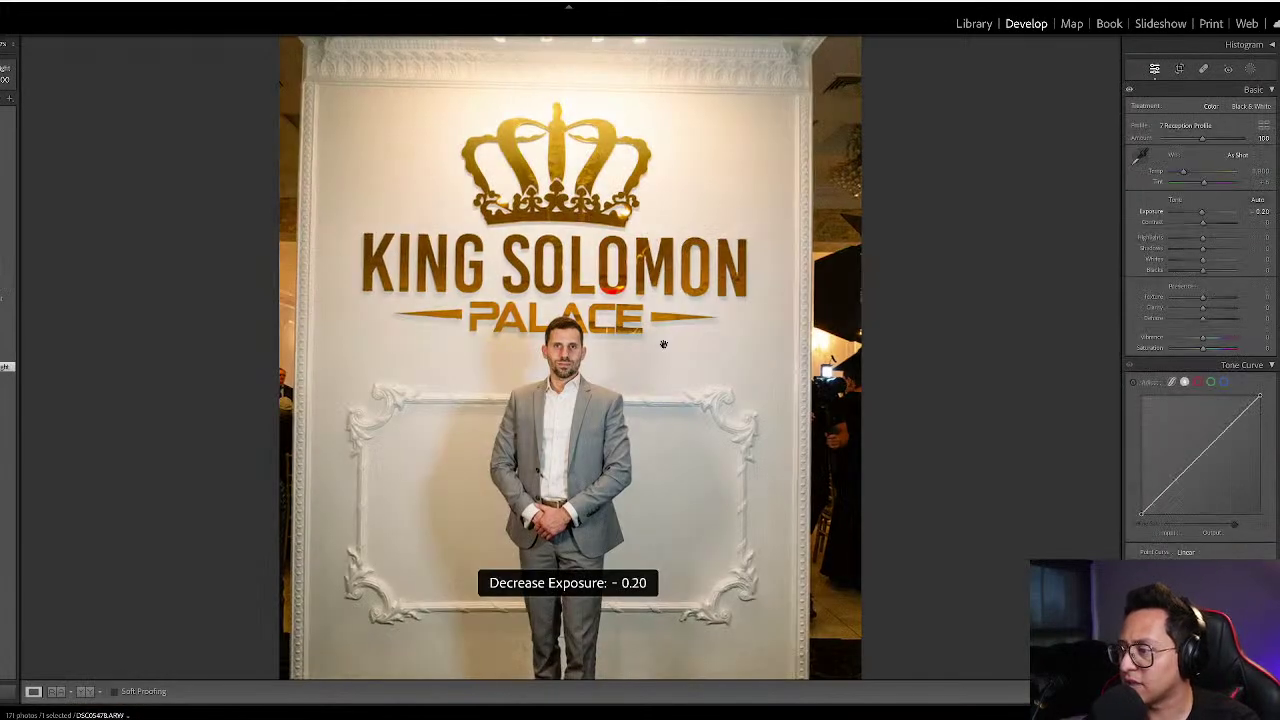
key(equal)
key(g)
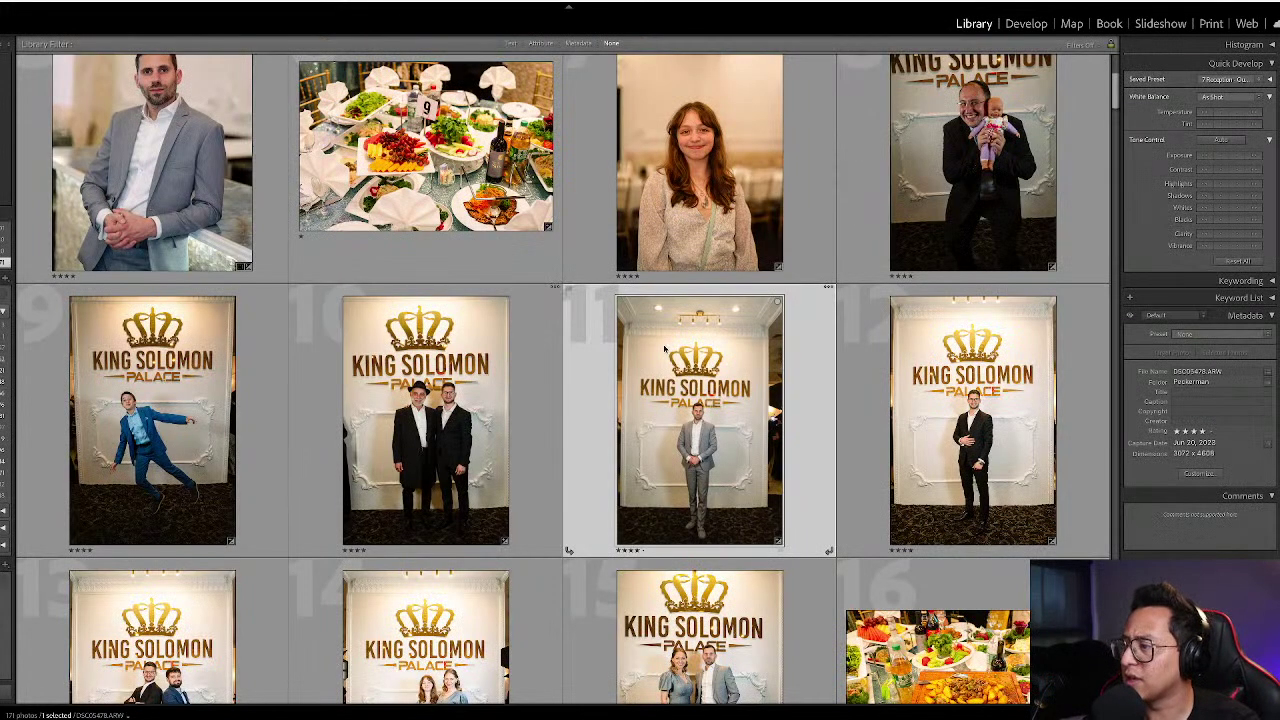
- Lower the exposure of the fourteenth photo, the girl and the woman in a blue dress, to -0.30 in Develop
key(Right)
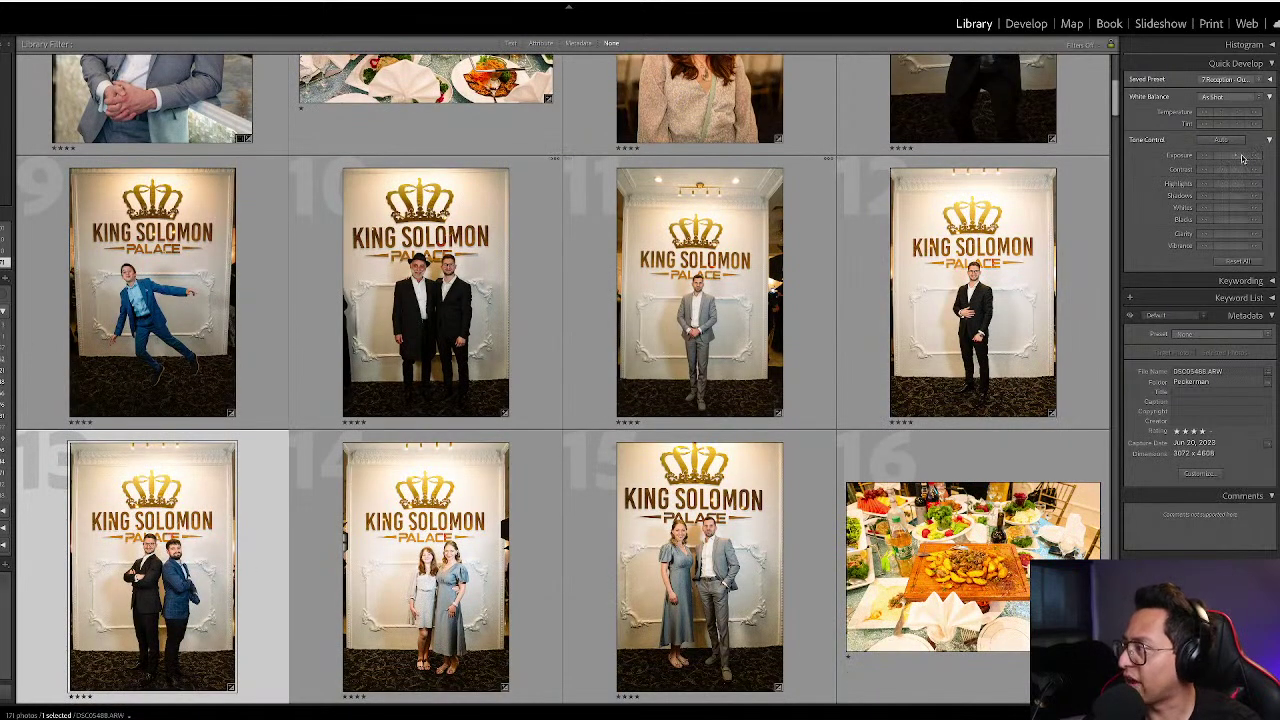
click(522, 625)
key(d)
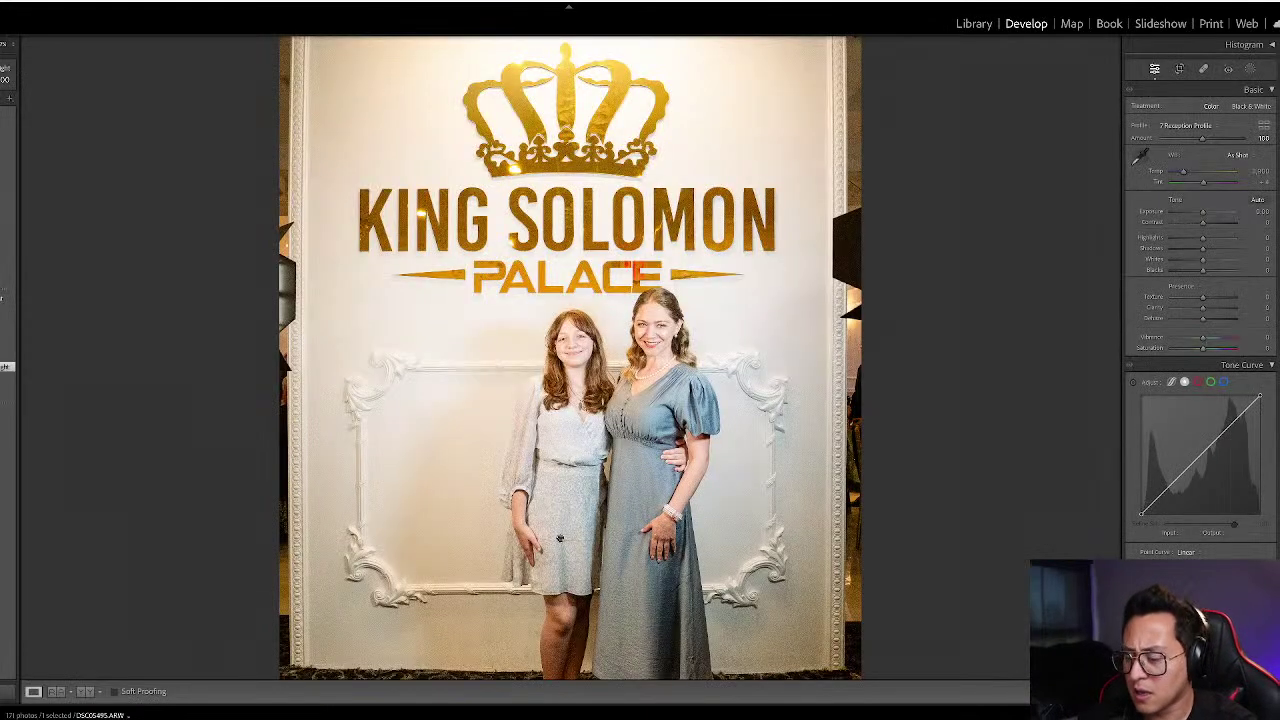
key(minus)
key(minus)
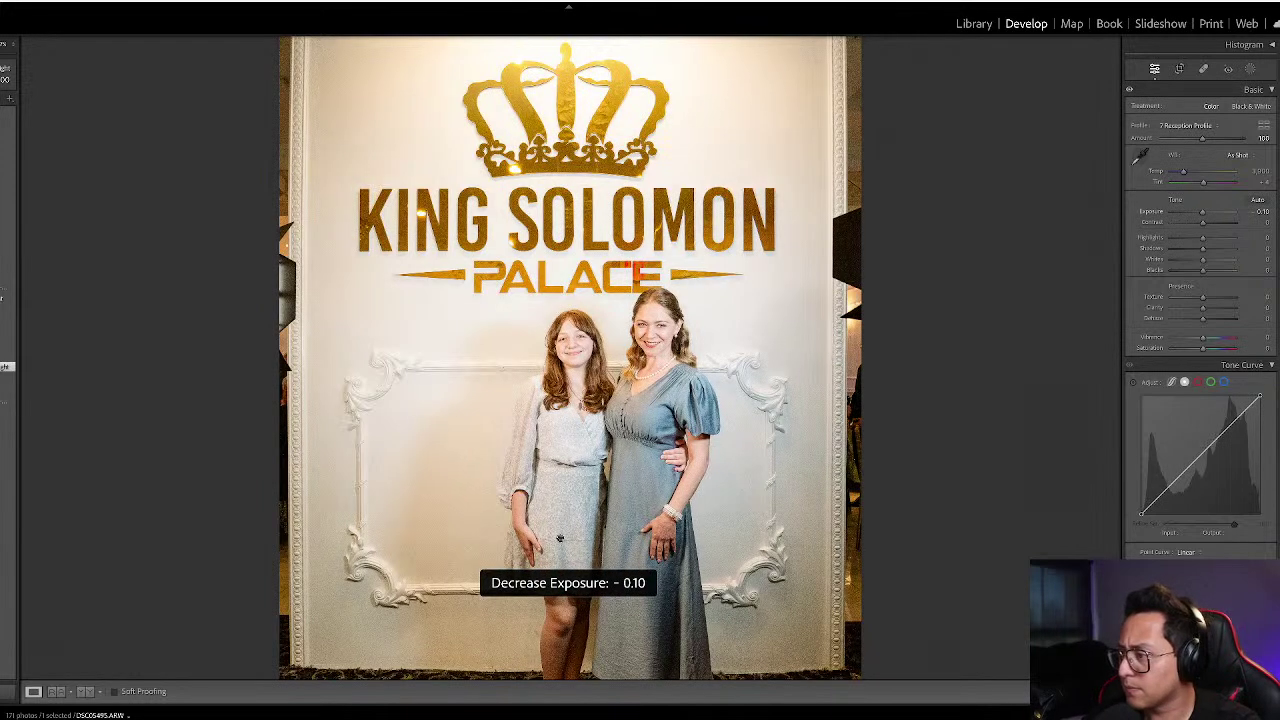
key(minus)
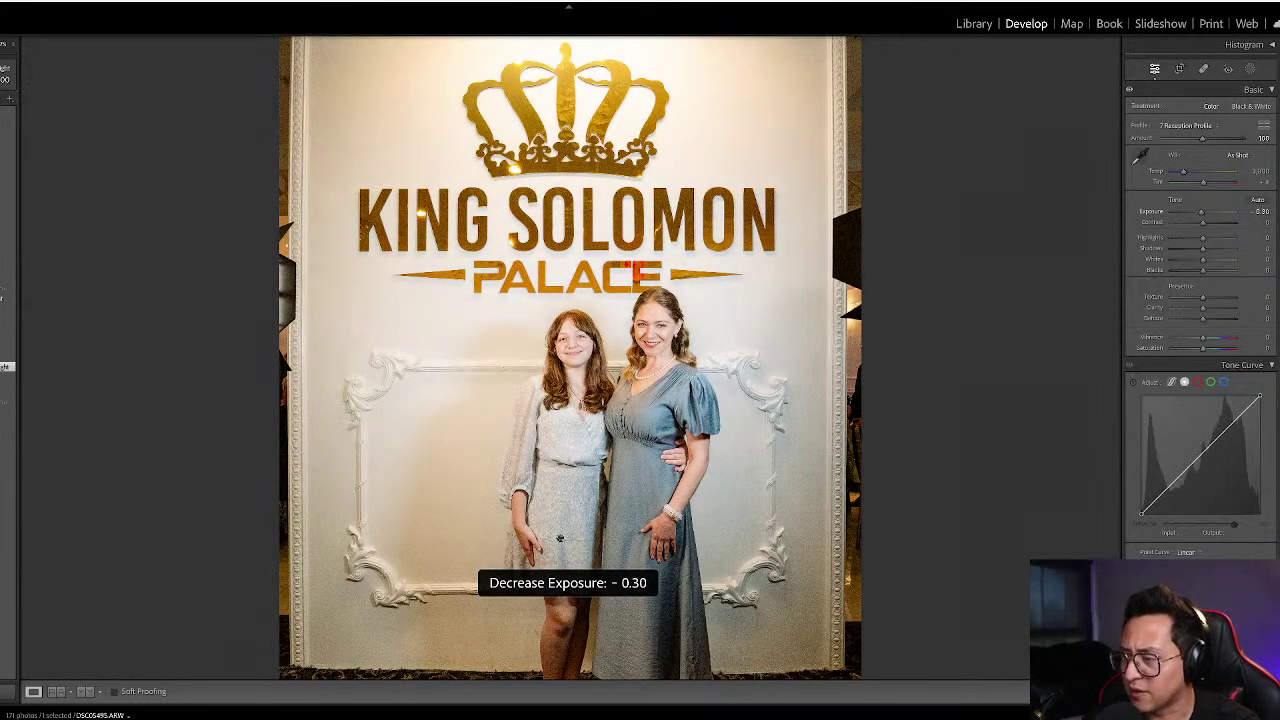
- Check the fifteenth photo, then slightly lower the exposure of the sixteenth, the food table with the wooden board, in Develop
key(Right)
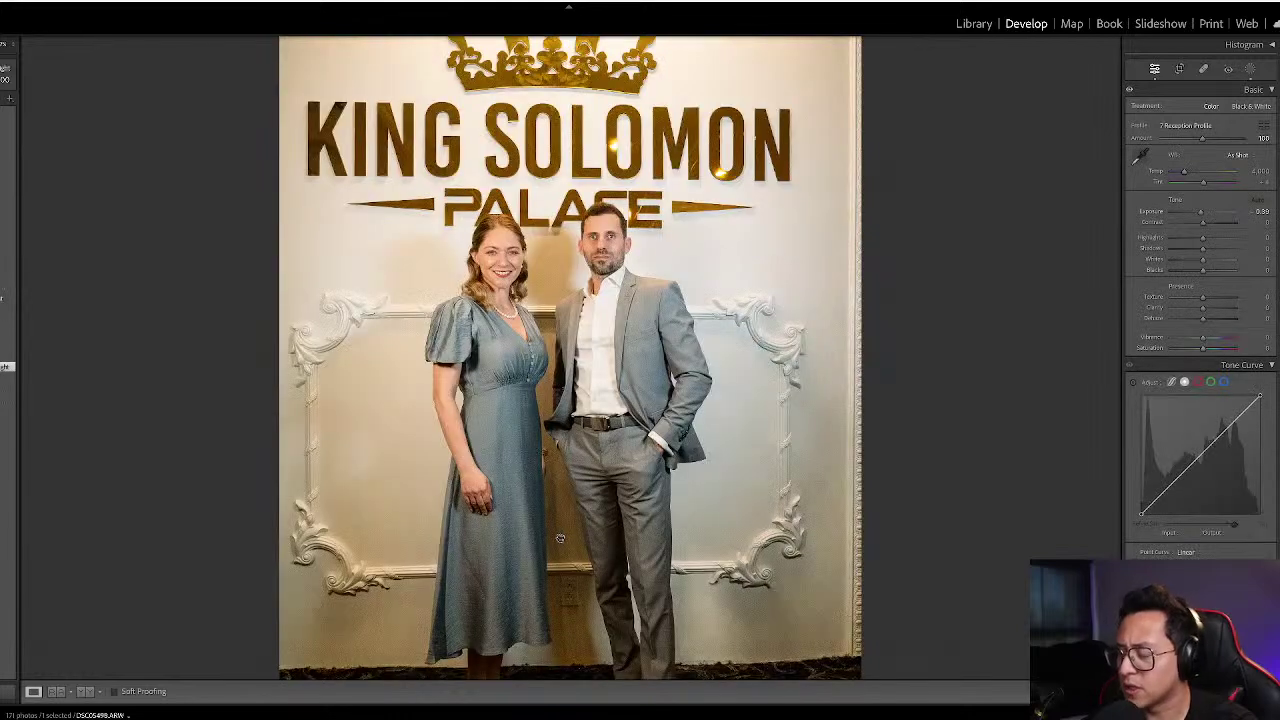
key(g)
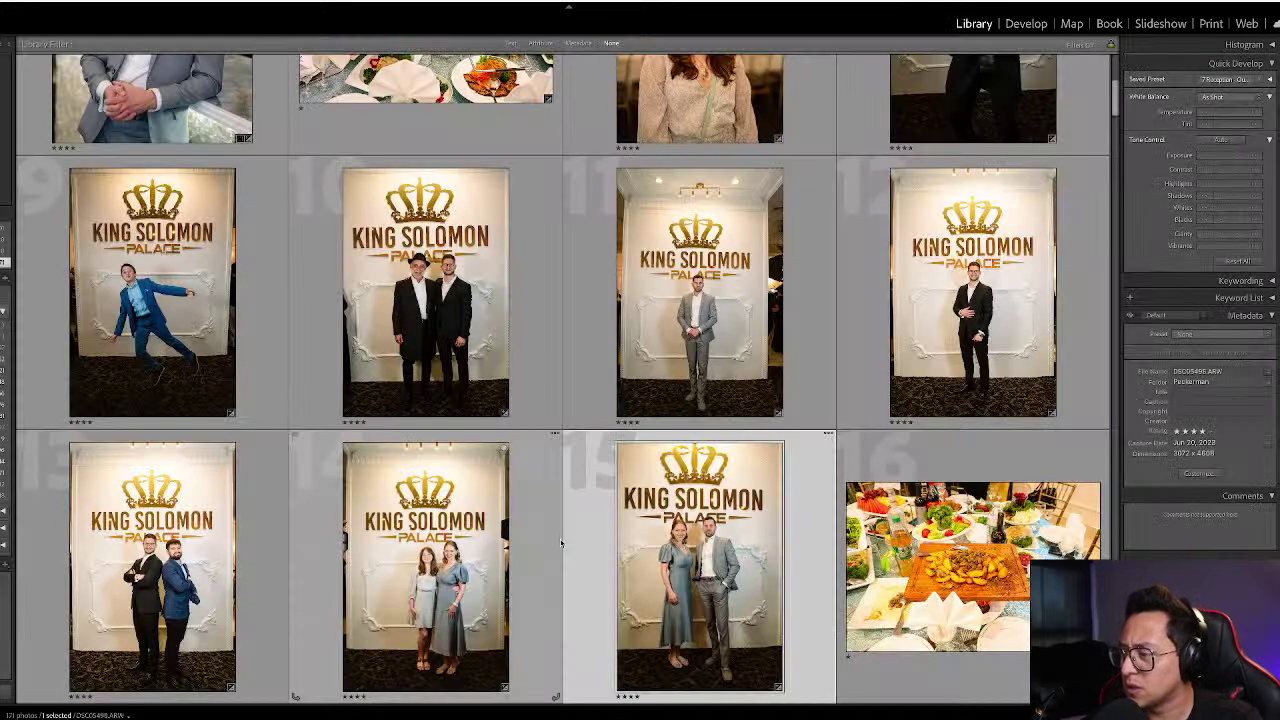
scroll(561, 543, down, 2)
key(Right)
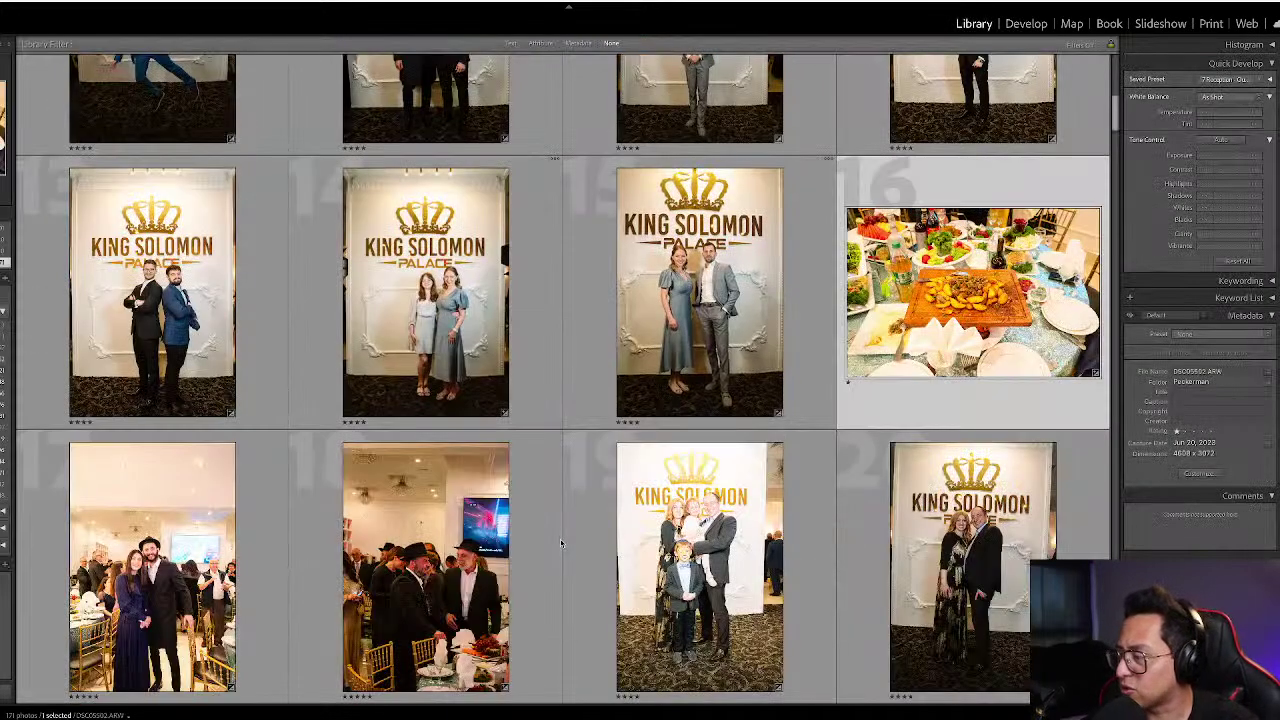
key(d)
key(minus)
key(minus)
key(minus)
key(minus)
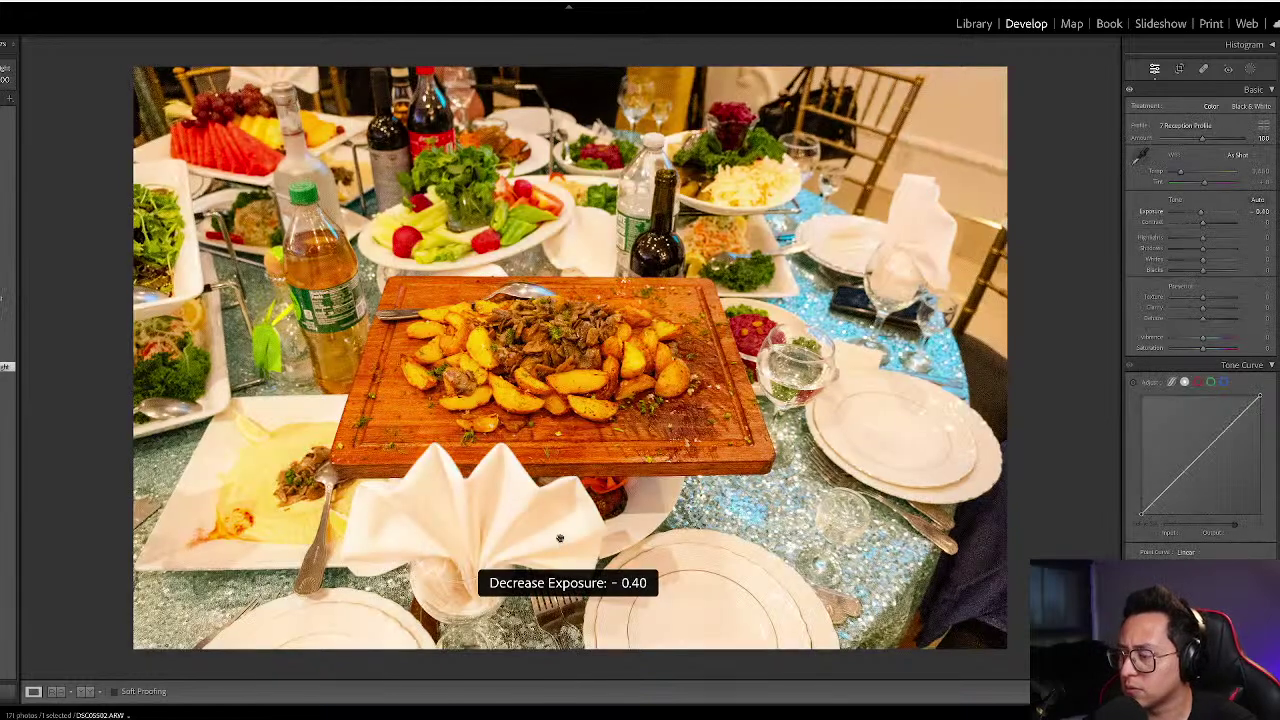
key(equal)
key(g)
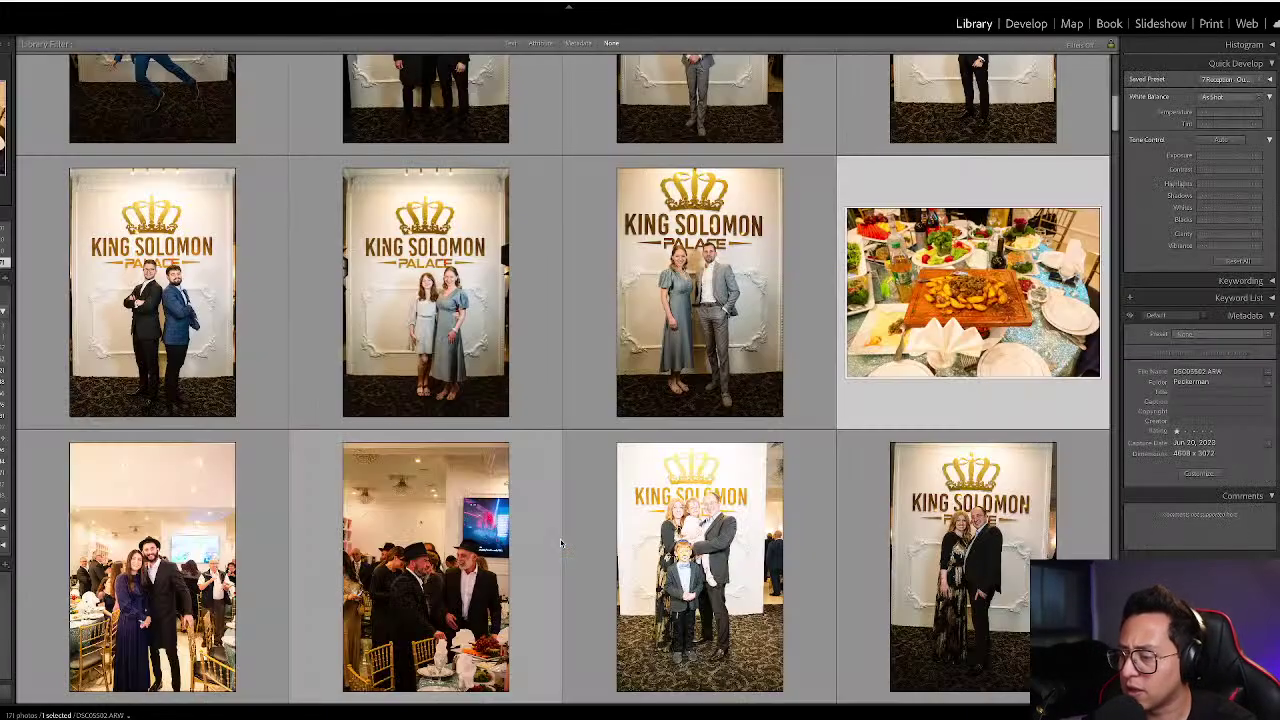
- Review the seventeenth to nineteenth photos and brighten the twentieth, the couple before the King Solomon Palace wall, with Quick Develop exposure
scroll(618, 462, down, 2)
key(Right)
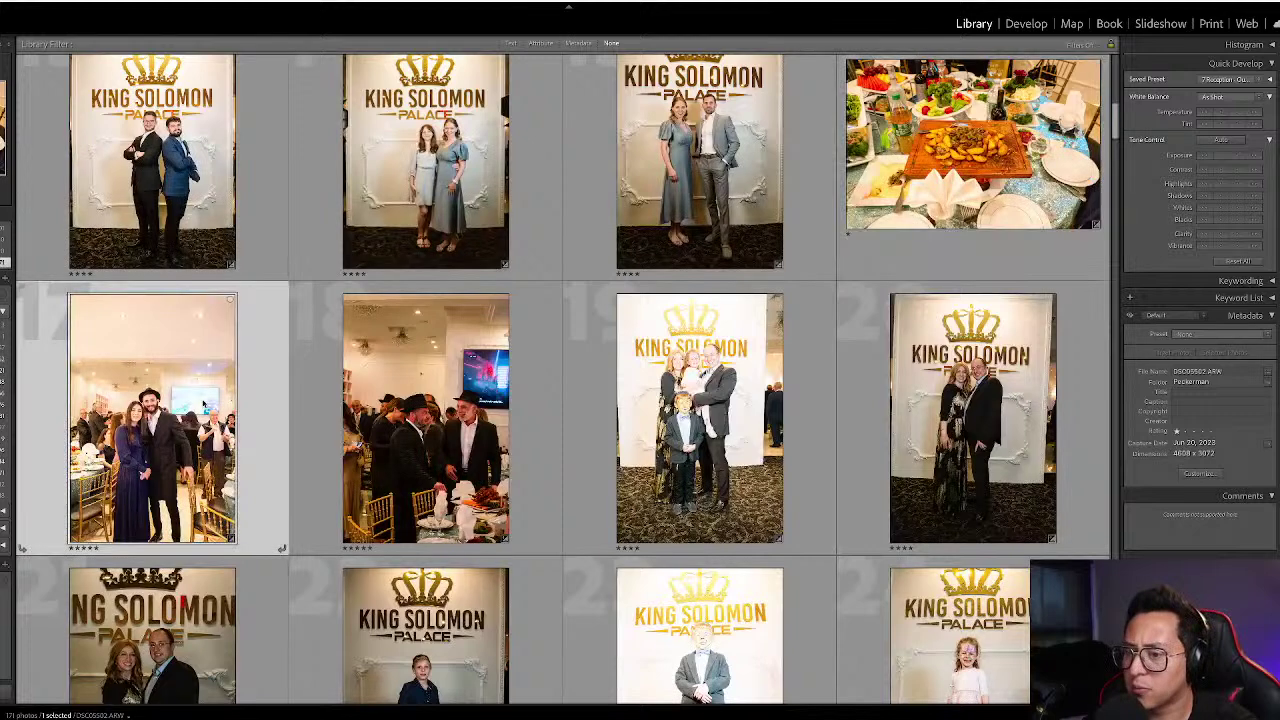
click(407, 400)
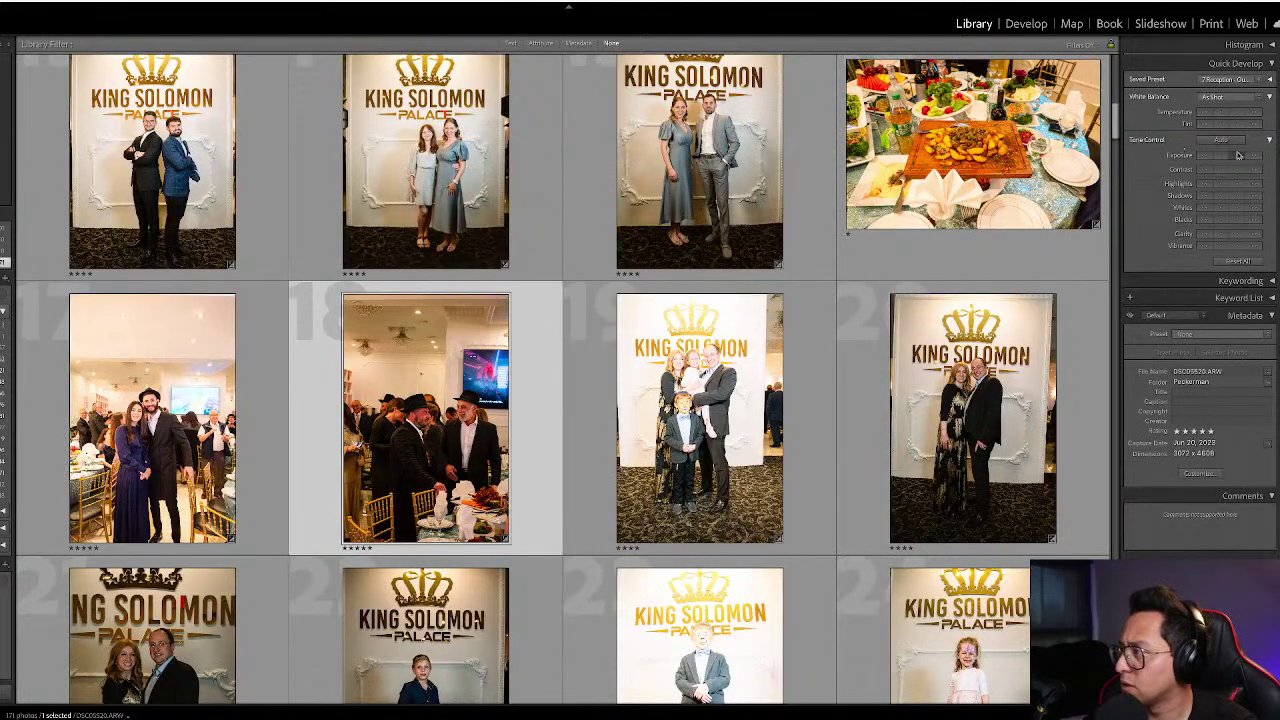
click(664, 378)
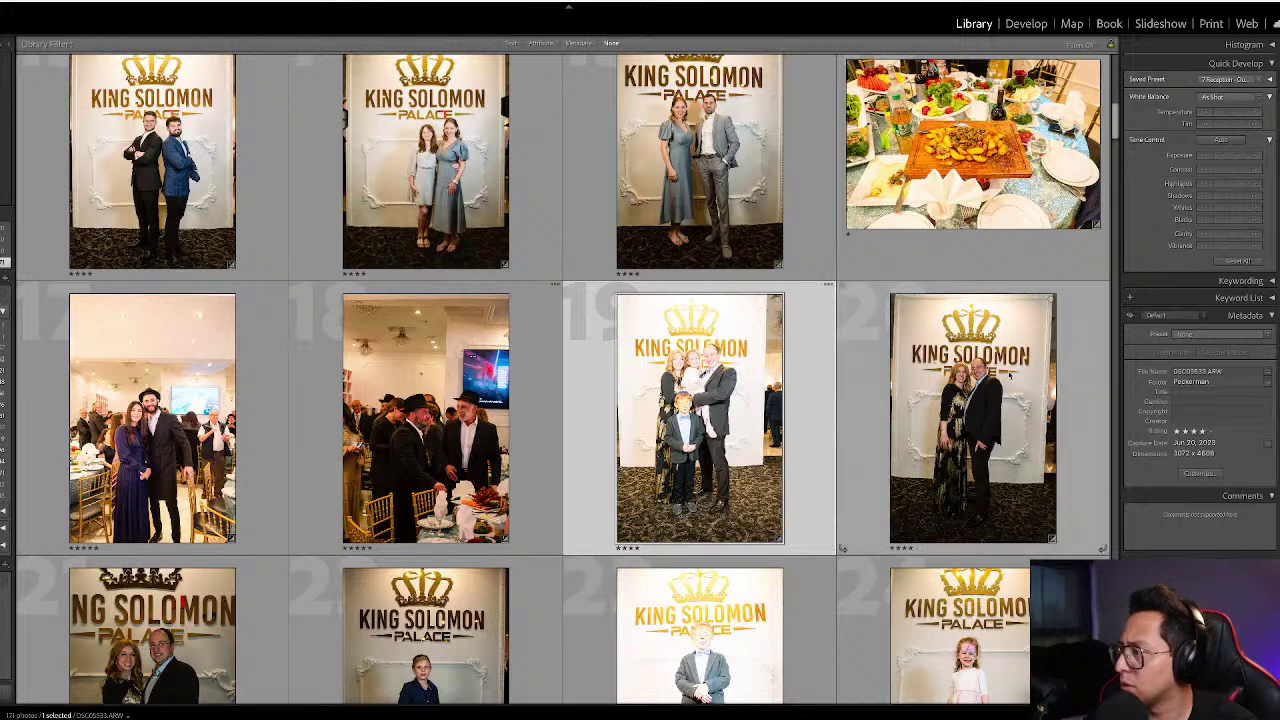
click(1034, 358)
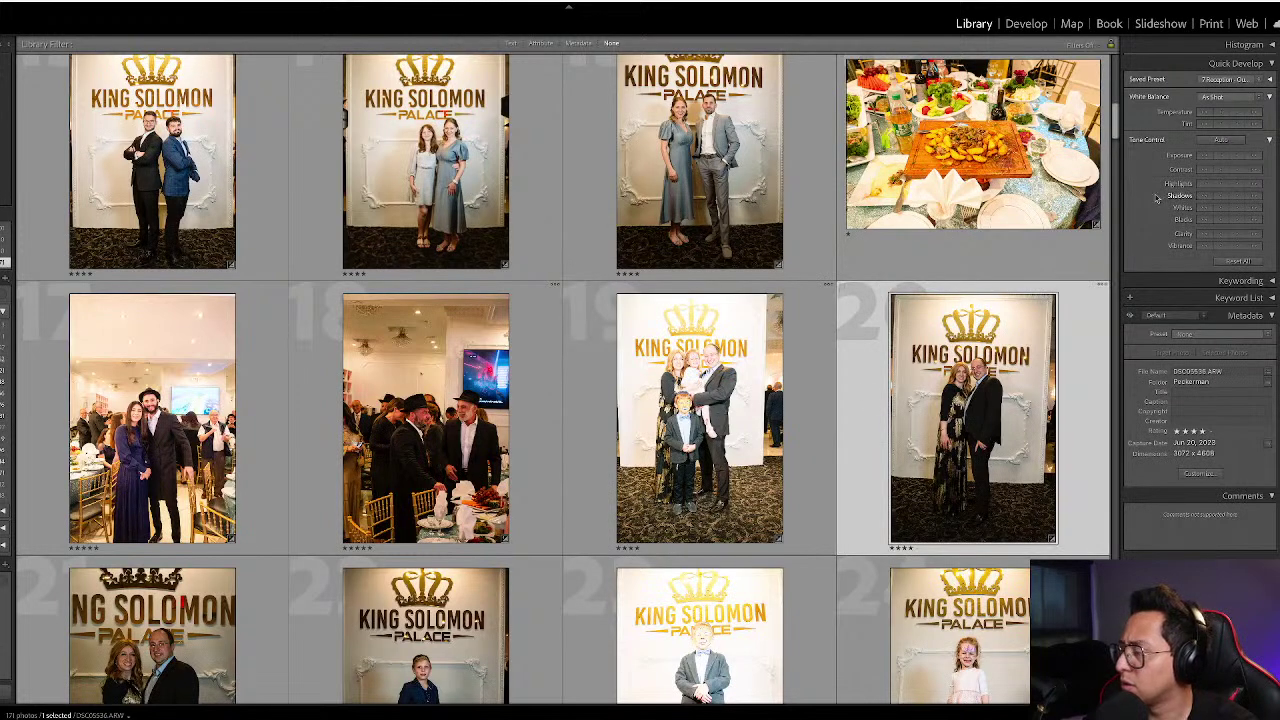
- Select the dark twenty-first and twenty-second photos together and raise their exposure with Quick Develop
scroll(864, 400, down, 1)
scroll(864, 400, down, 1)
click(160, 568)
shift+click(425, 545)
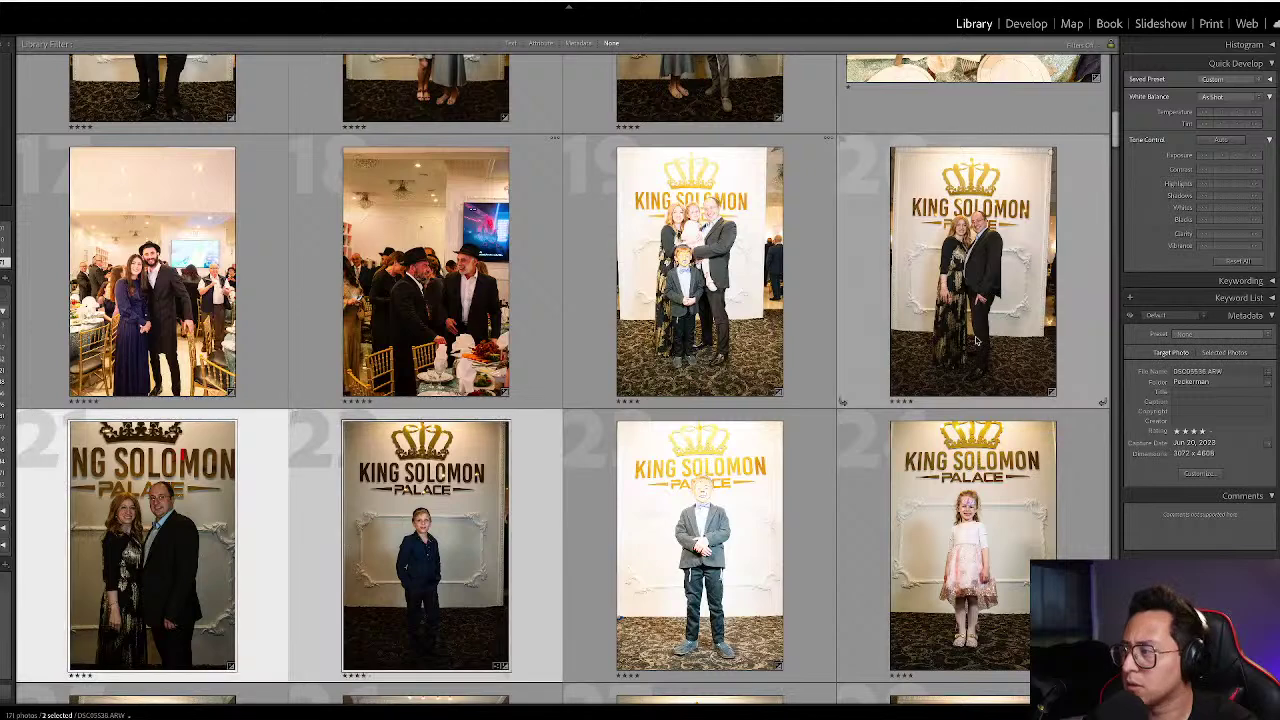
click(1237, 157)
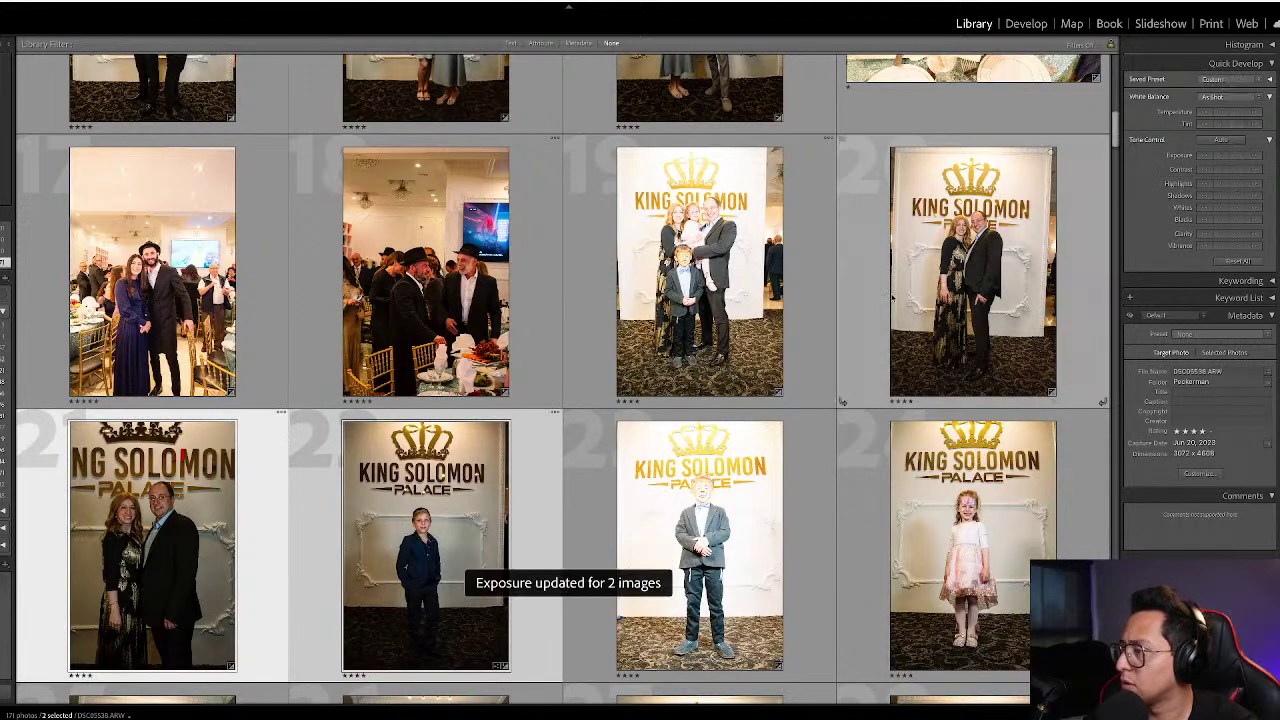
- Darken the overexposed nineteenth photo, the family of four, with Quick Develop and fine-tune its exposure to -1.13 in Develop
key(Left)
key(Left)
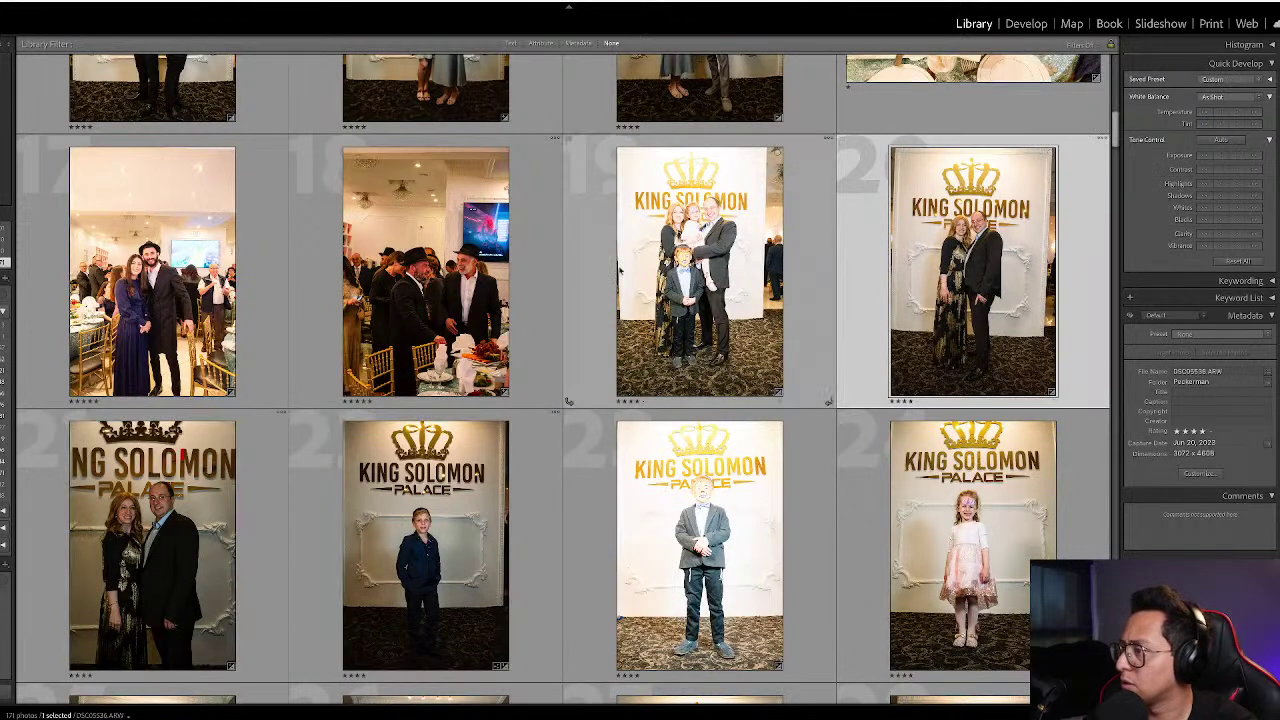
click(1206, 158)
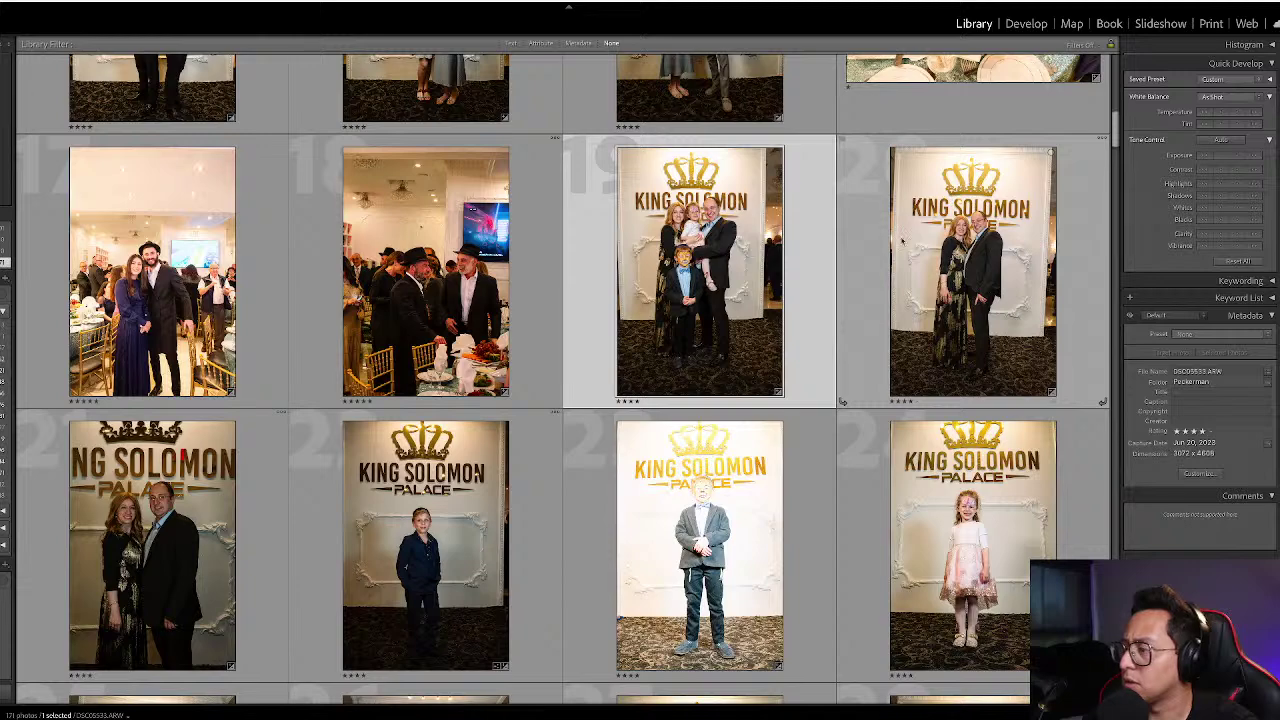
key(d)
key(equal)
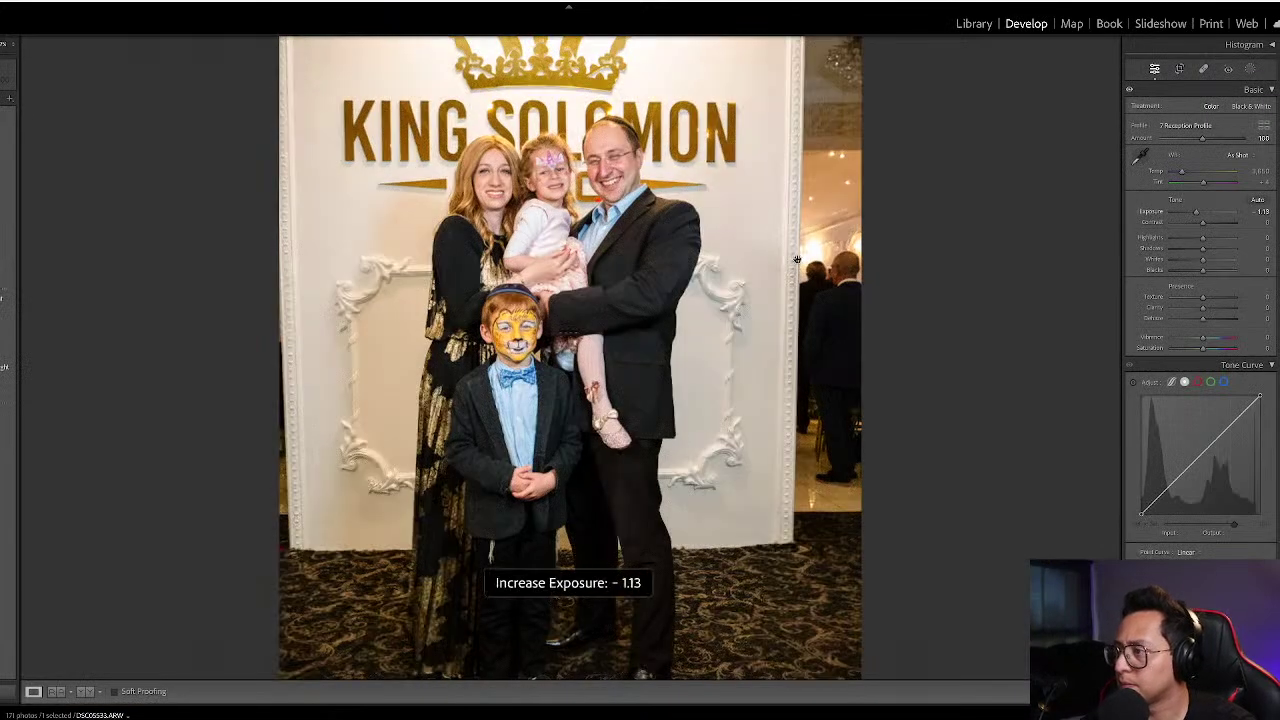
- Raise the exposure of the twentieth photo, the couple standing before the wall, by one small increment in Develop
key(g)
key(Right)
key(d)
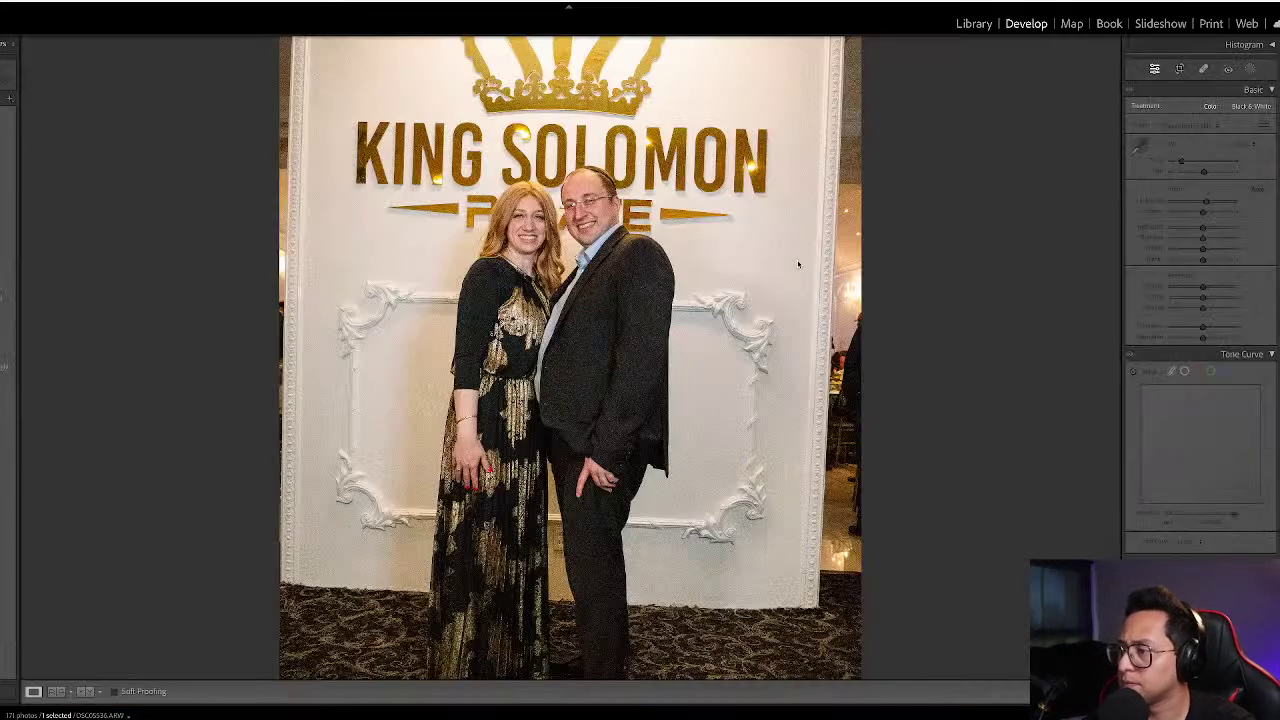
key(equal)
key(g)
- Reselect the twenty-first and twenty-second photos, check the couple's close-up in Develop, and brighten both photos further
key(Right)
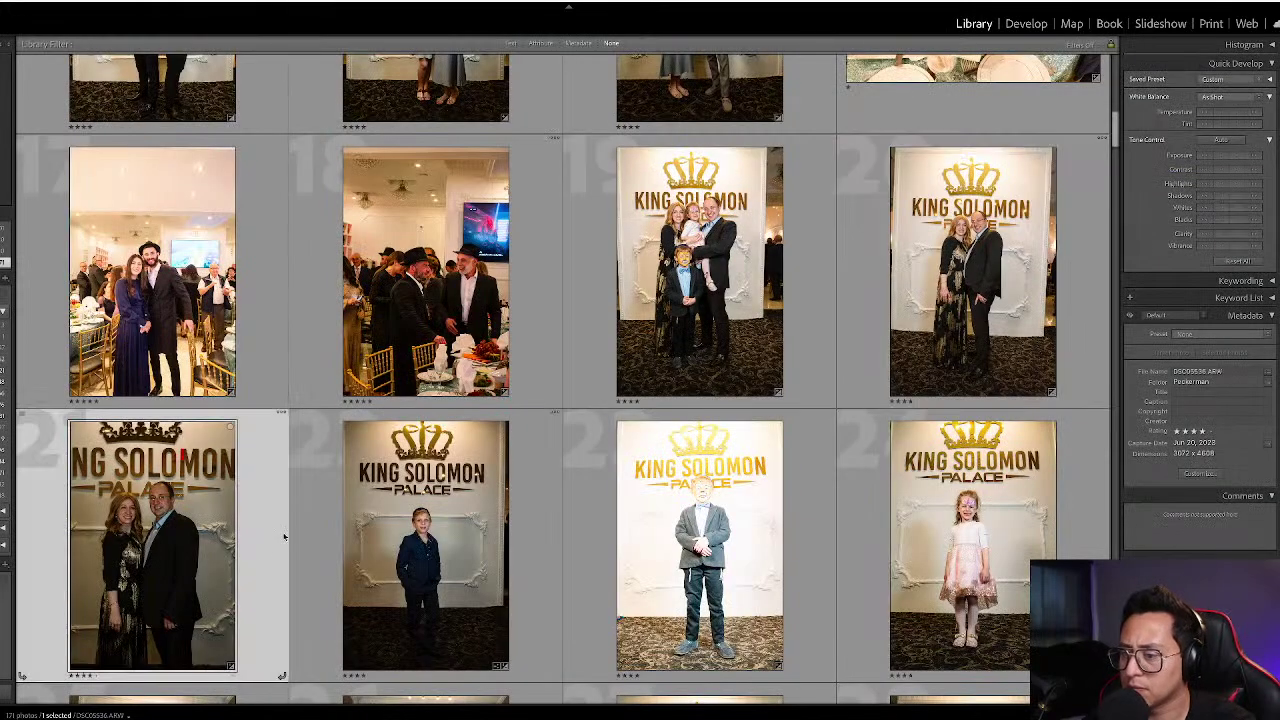
ctrl+click(296, 537)
key(d)
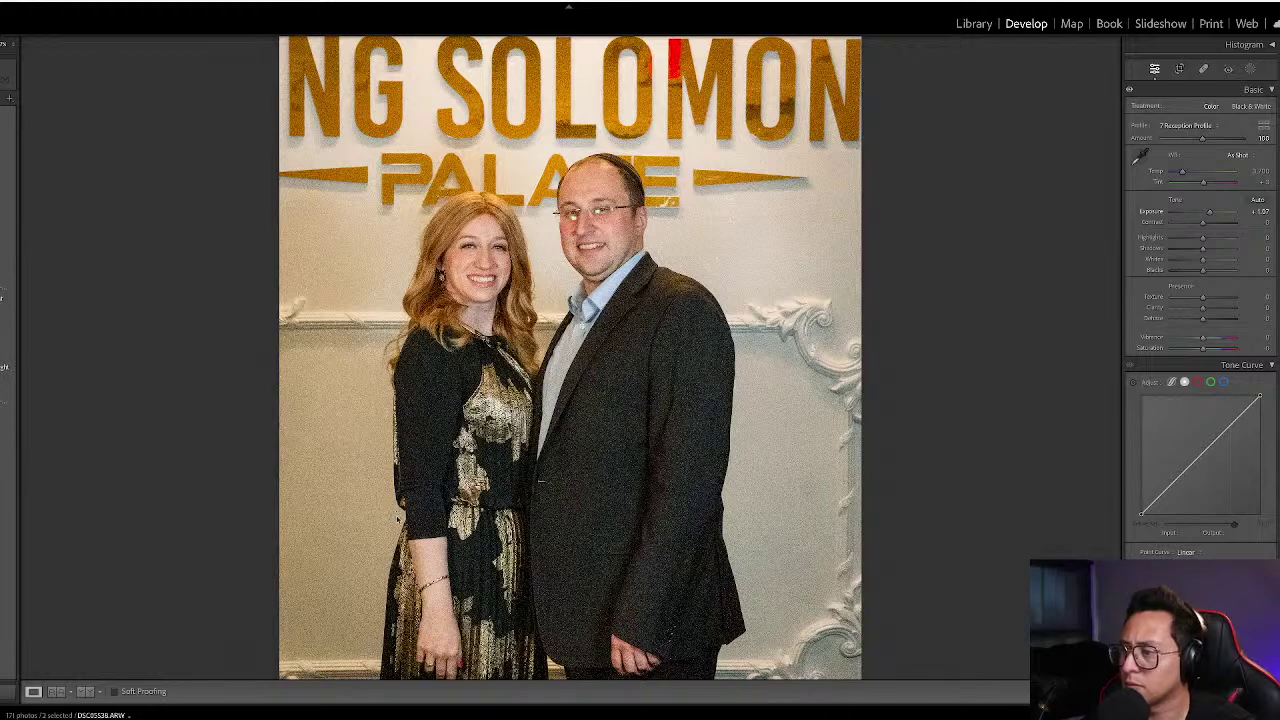
key(g)
key(equal)
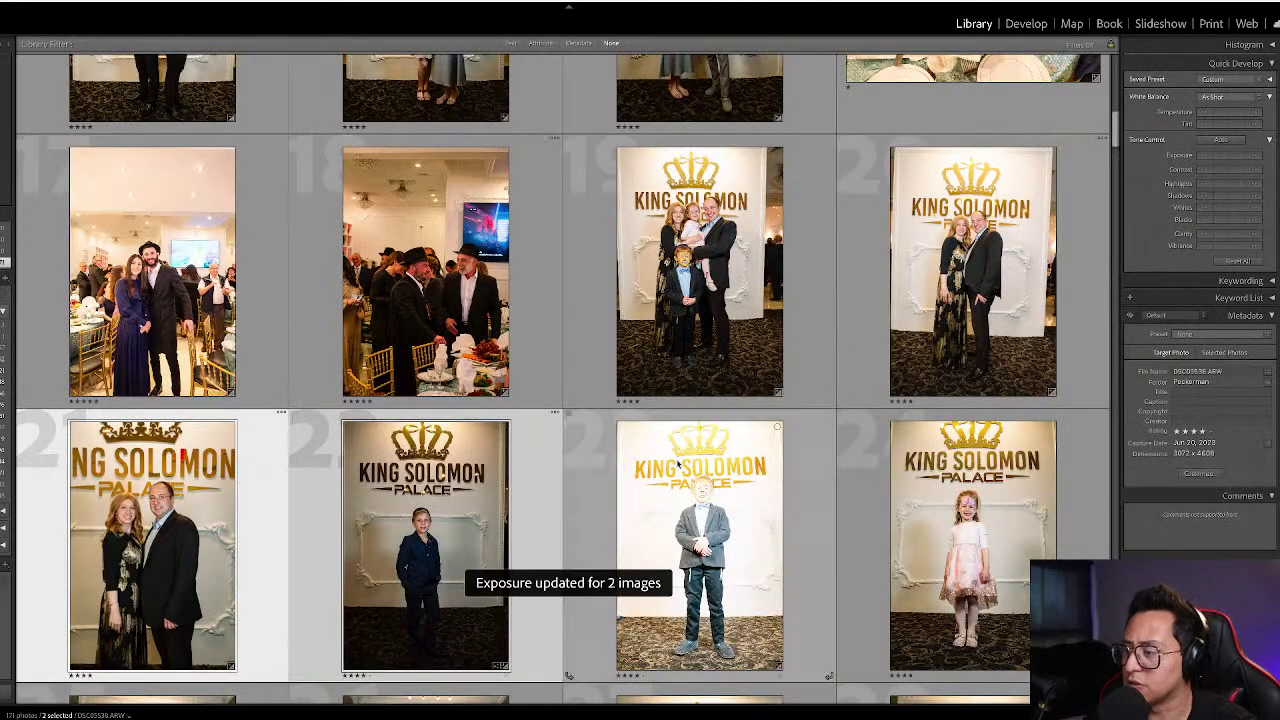
- Lower the exposure of the twenty-third photo, the boy with the painted face, to -1.70 and slightly adjust its crop
click(677, 464)
key(d)
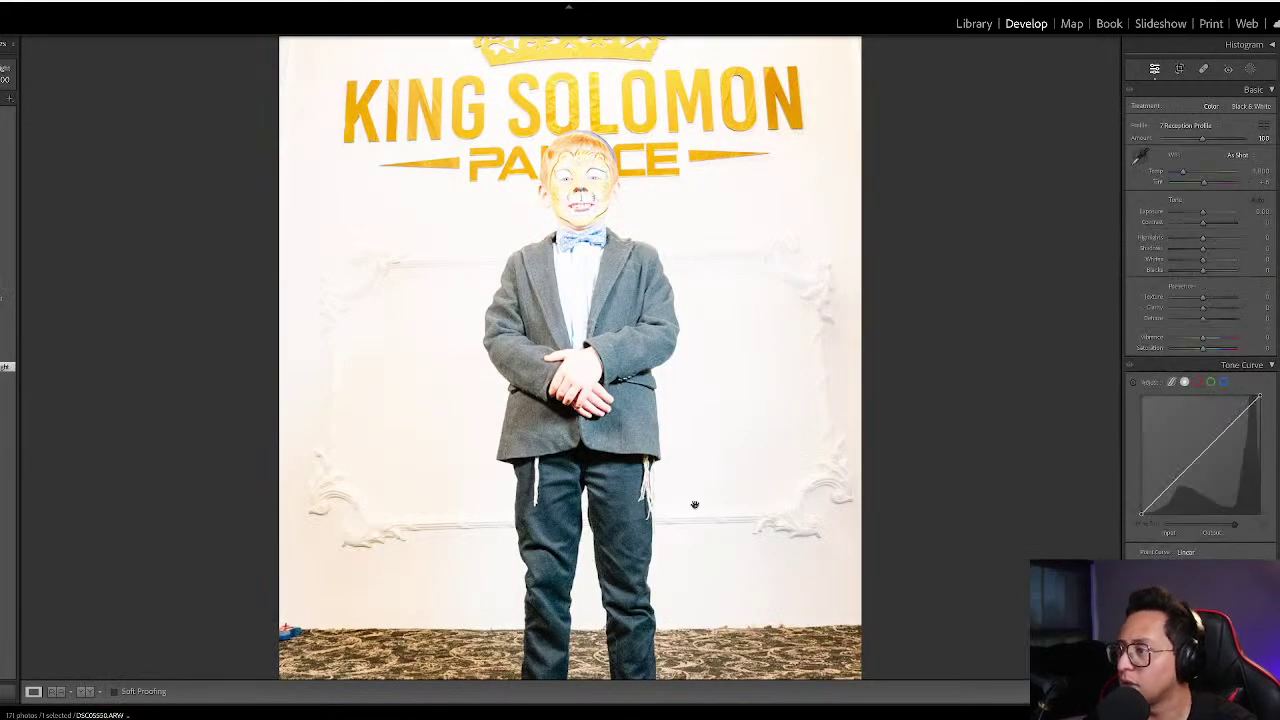
key(minus)
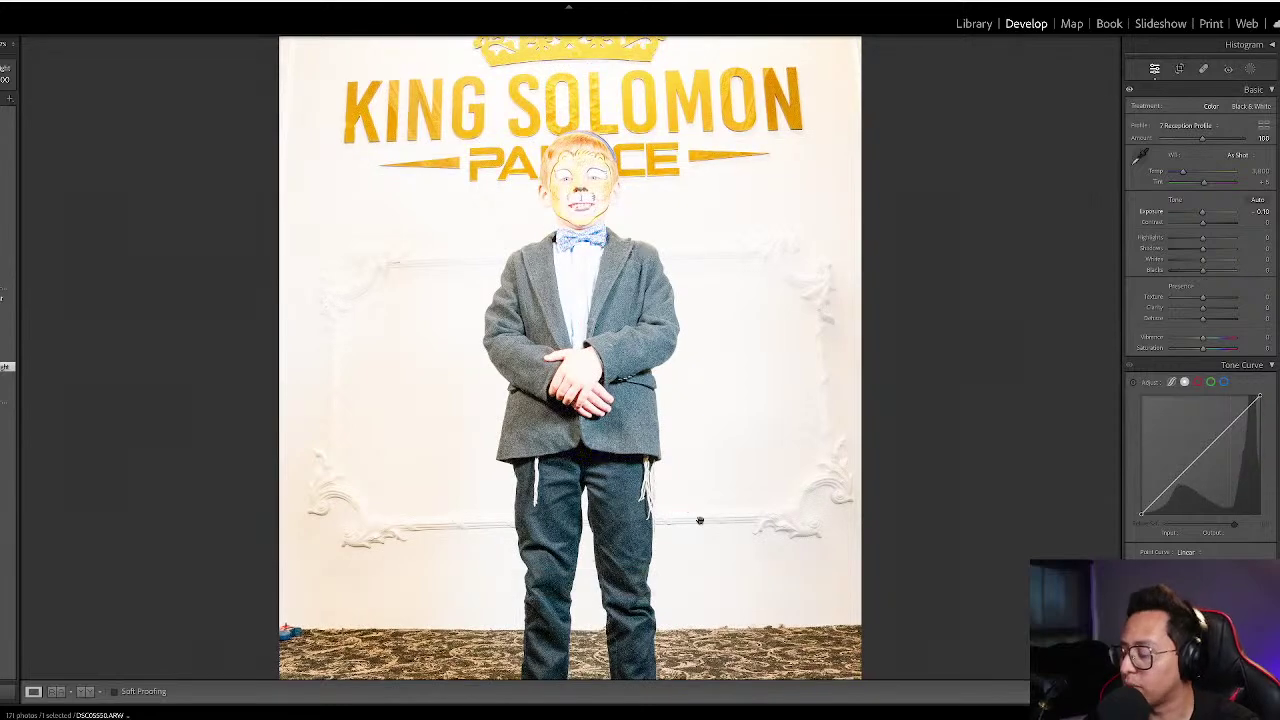
key(minus)
key(minus)
key(minus)
key(minus)
key(minus)
key(minus)
key(minus)
key(minus)
key(minus)
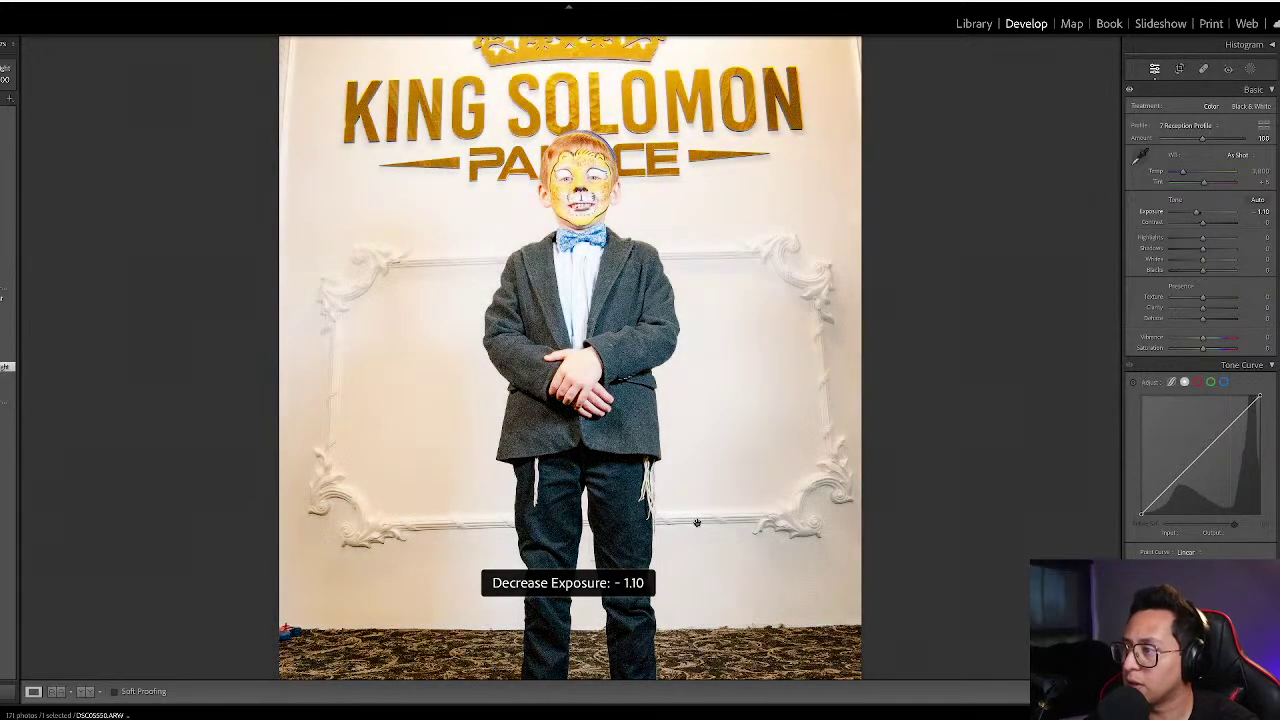
key(minus)
key(minus)
key(minus)
key(minus)
key(minus)
key(minus)
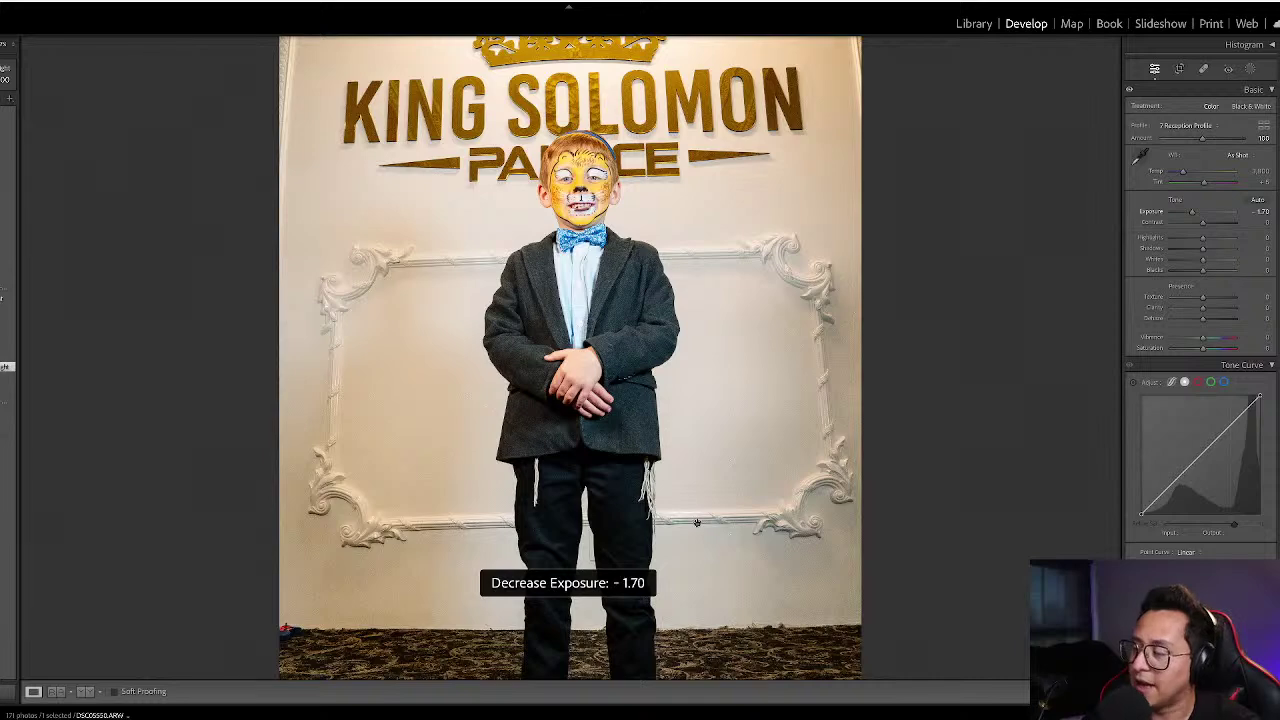
key(r)
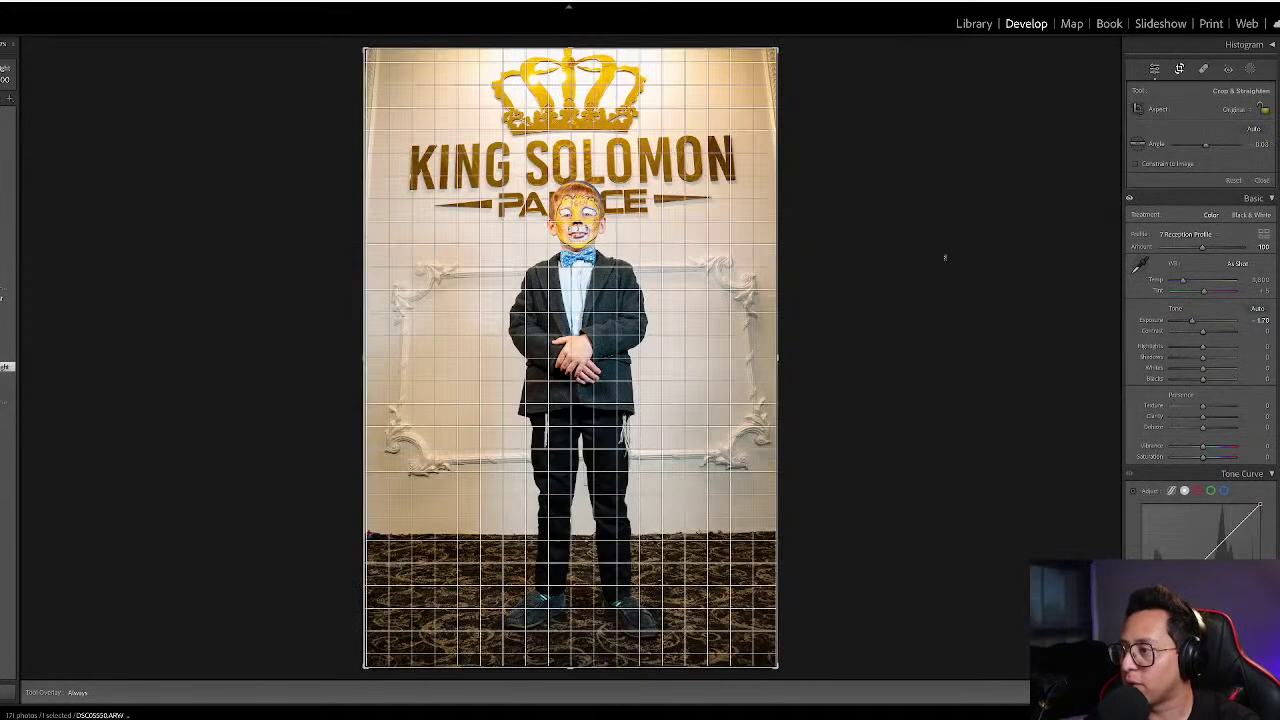
key(Return)
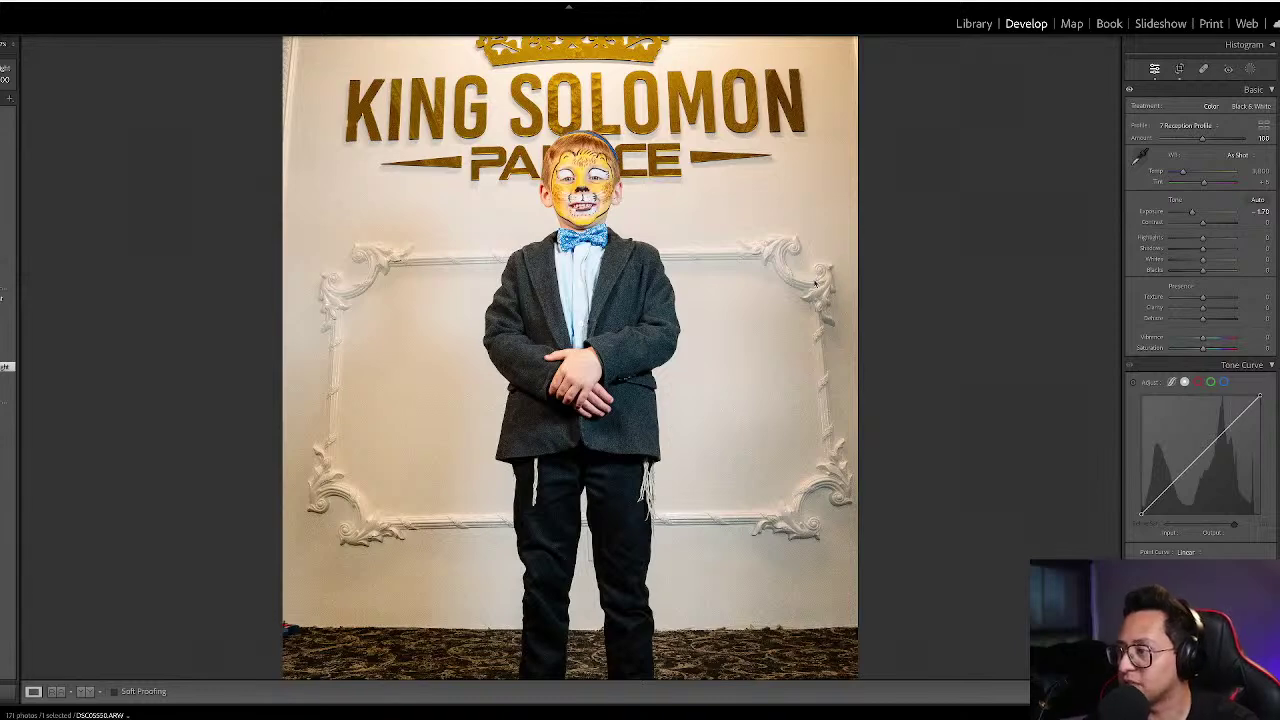
- Reset the painted-face boy's photo to 0.00 exposure and compare it with the Before view and the neighboring photos in the grid
key(g)
key(d)
key(semicolon)
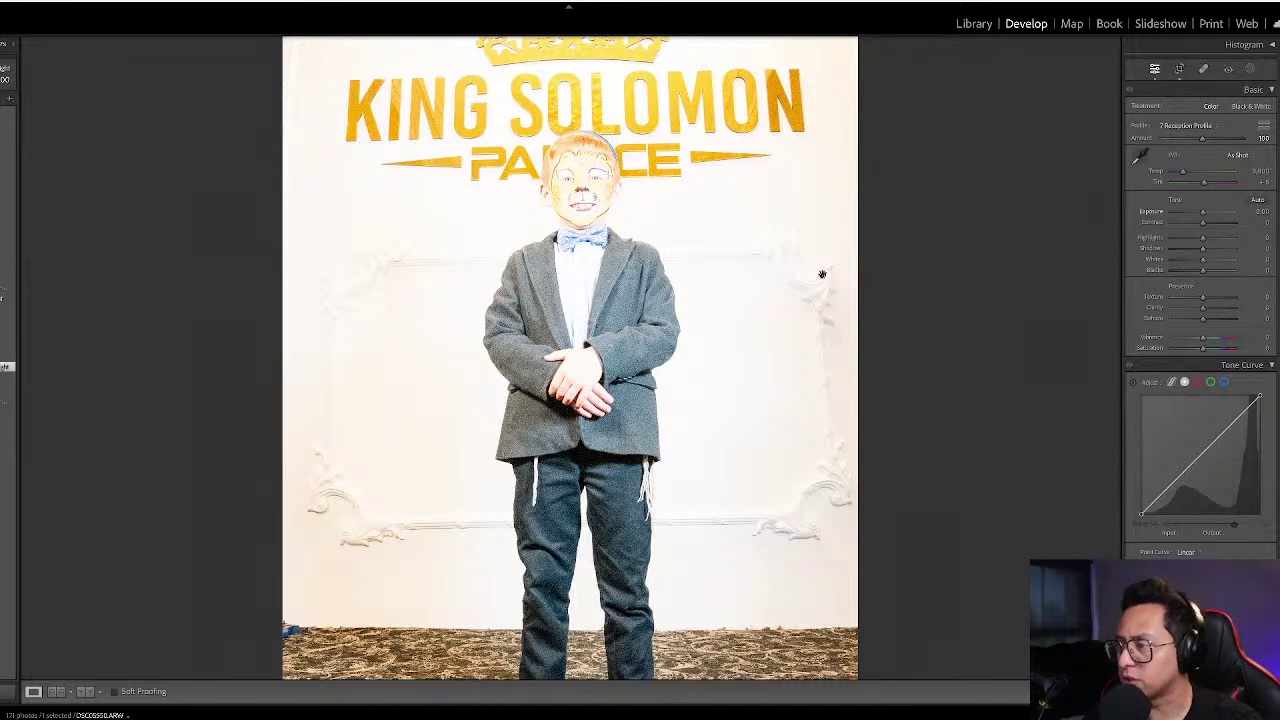
key(g)
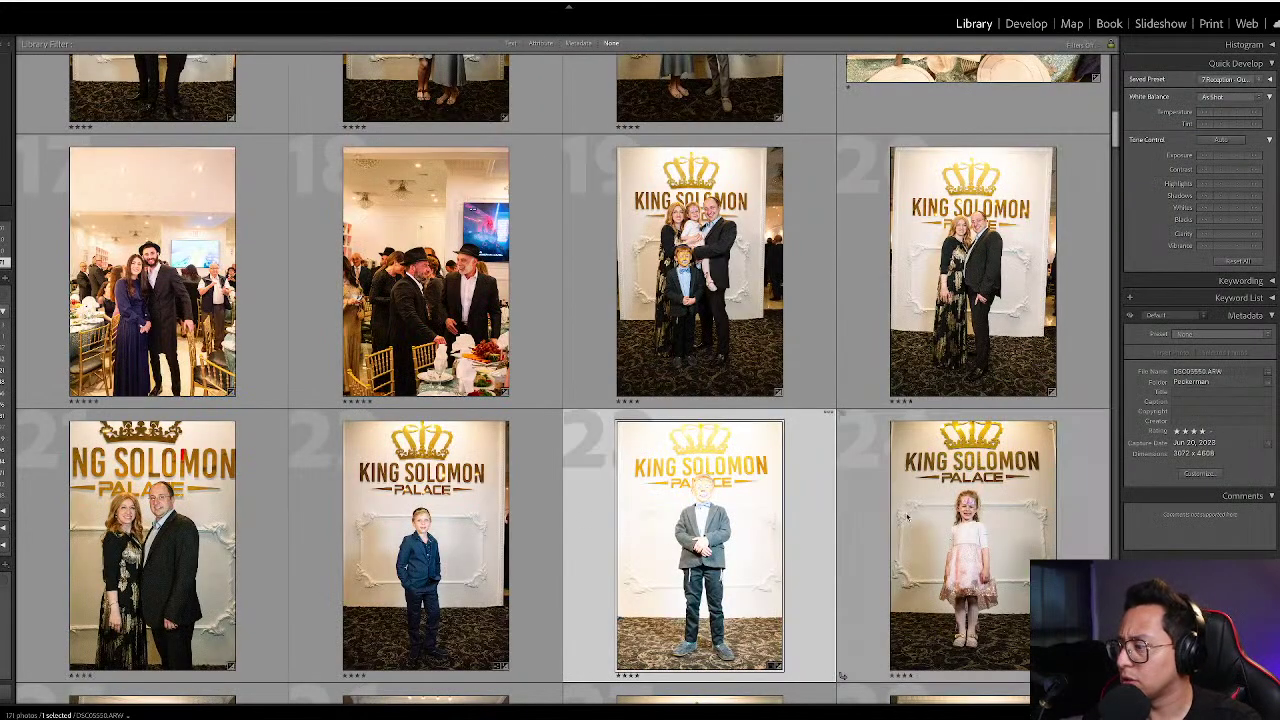
key(d)
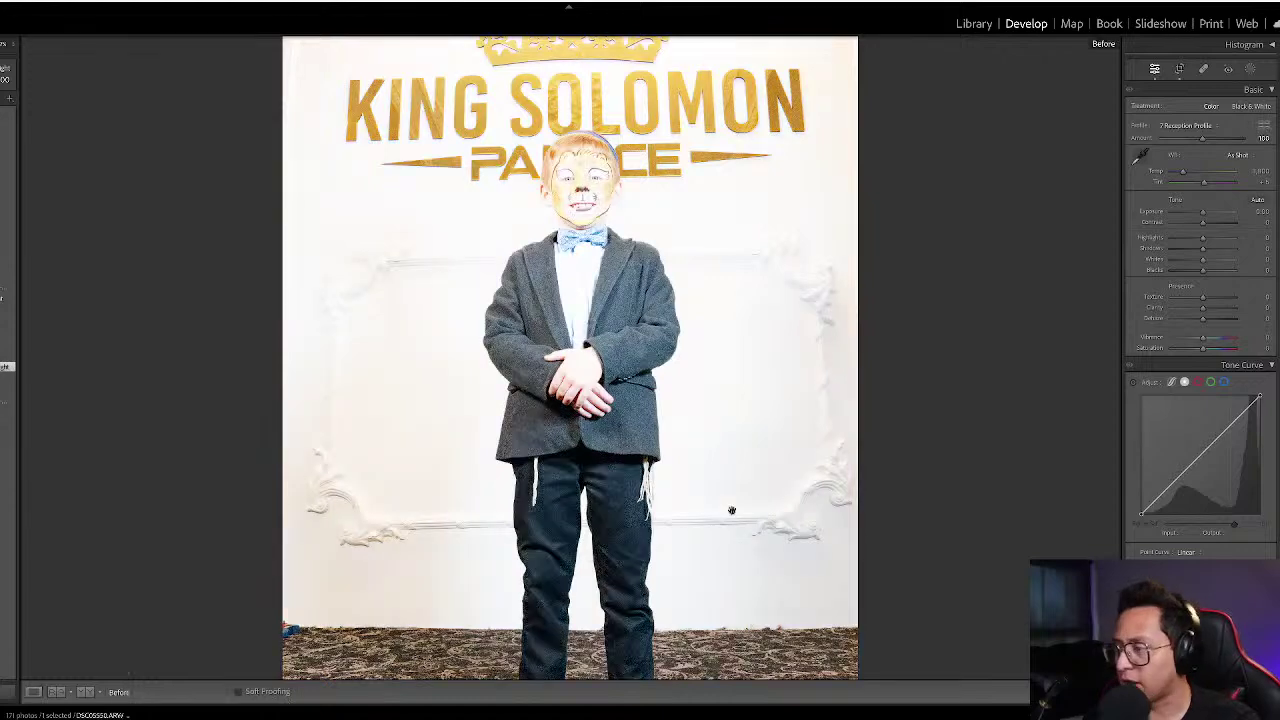
key(backslash)
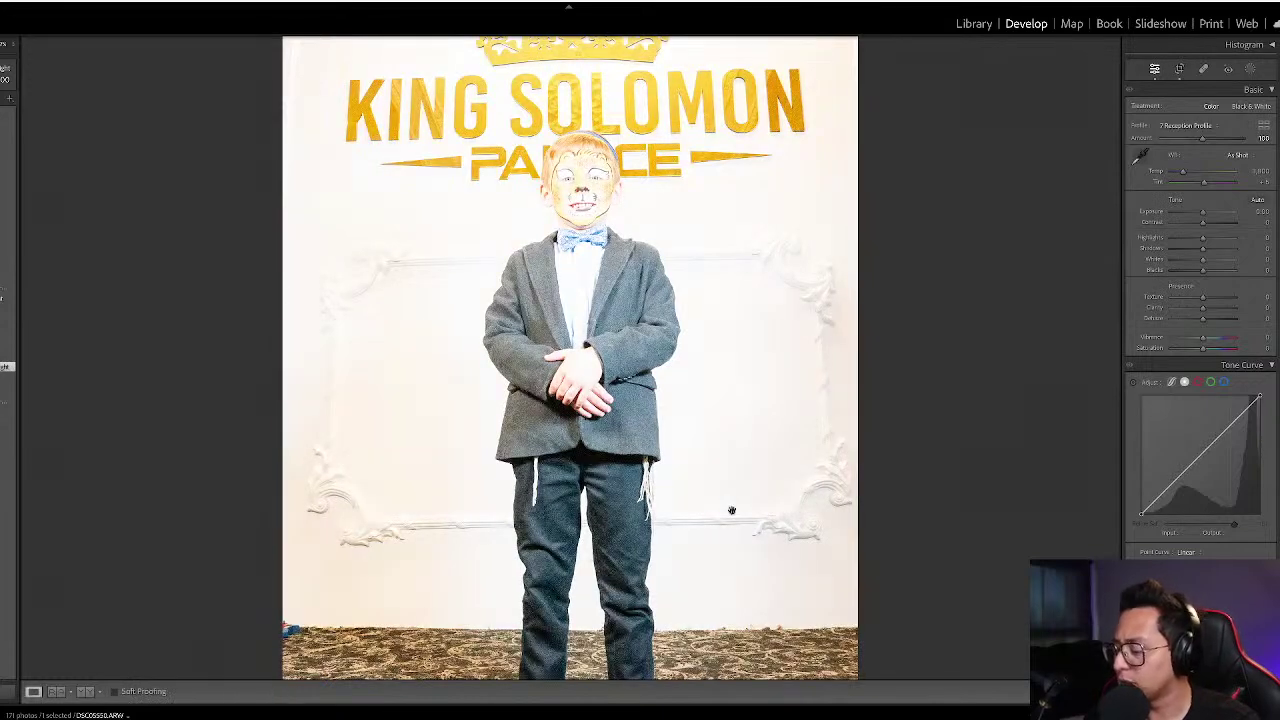
key(g)
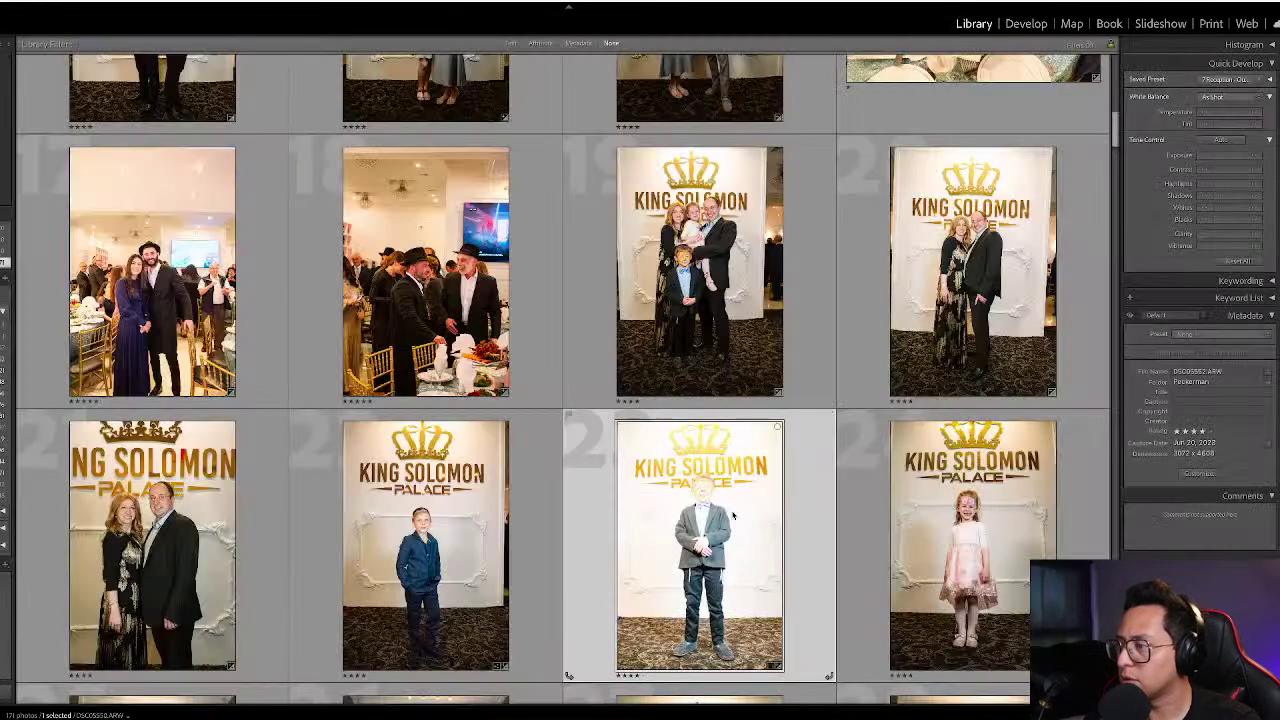
- Undo the exposure reset on the painted-face boy's photo and view it with the surrounding interface blacked out
key(d)
key(ctrl+z)
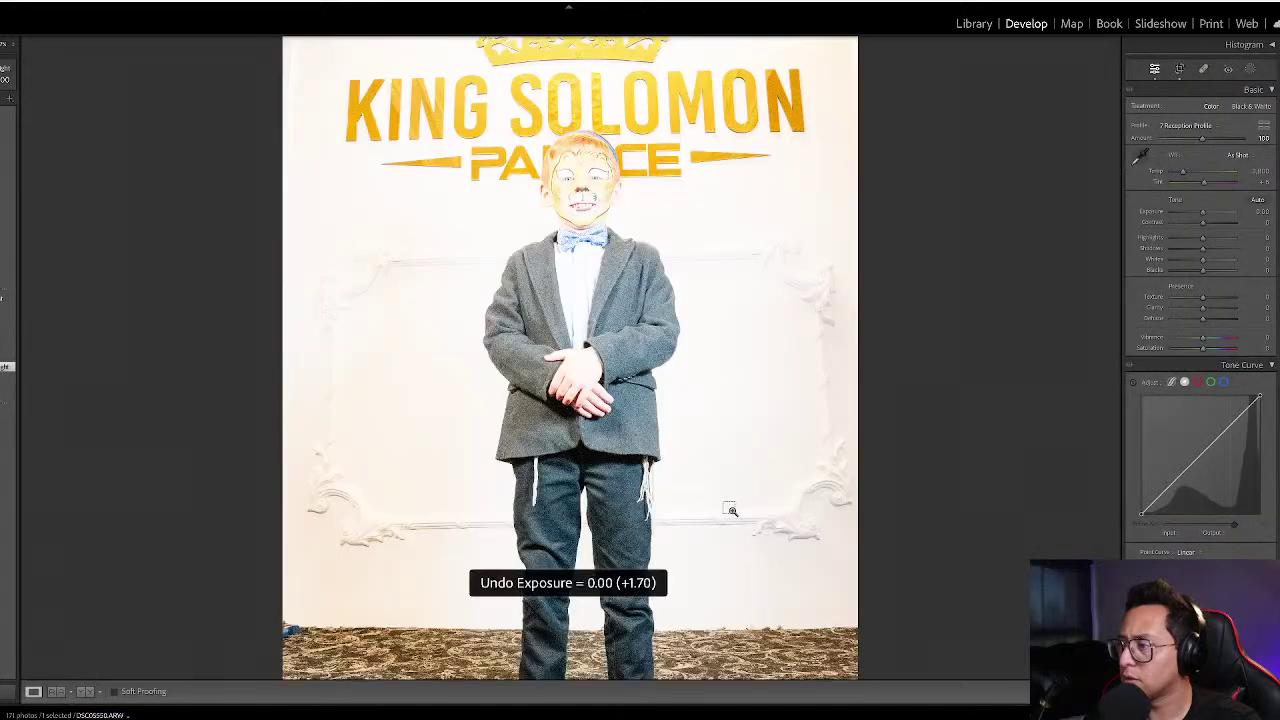
key(l)
key(l)
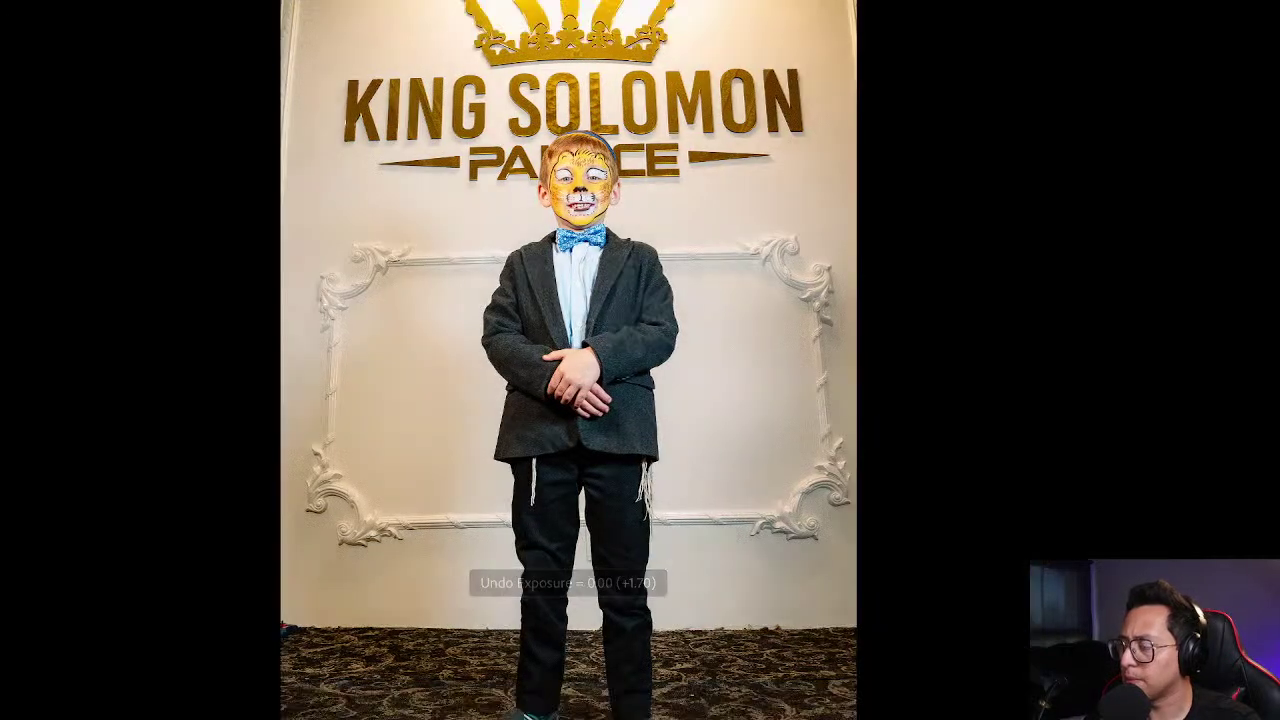
- Select the twenty-fifth to twenty-seventh photos of the two girls, check them in Develop, and adjust their exposure together
key(Right)
key(g)
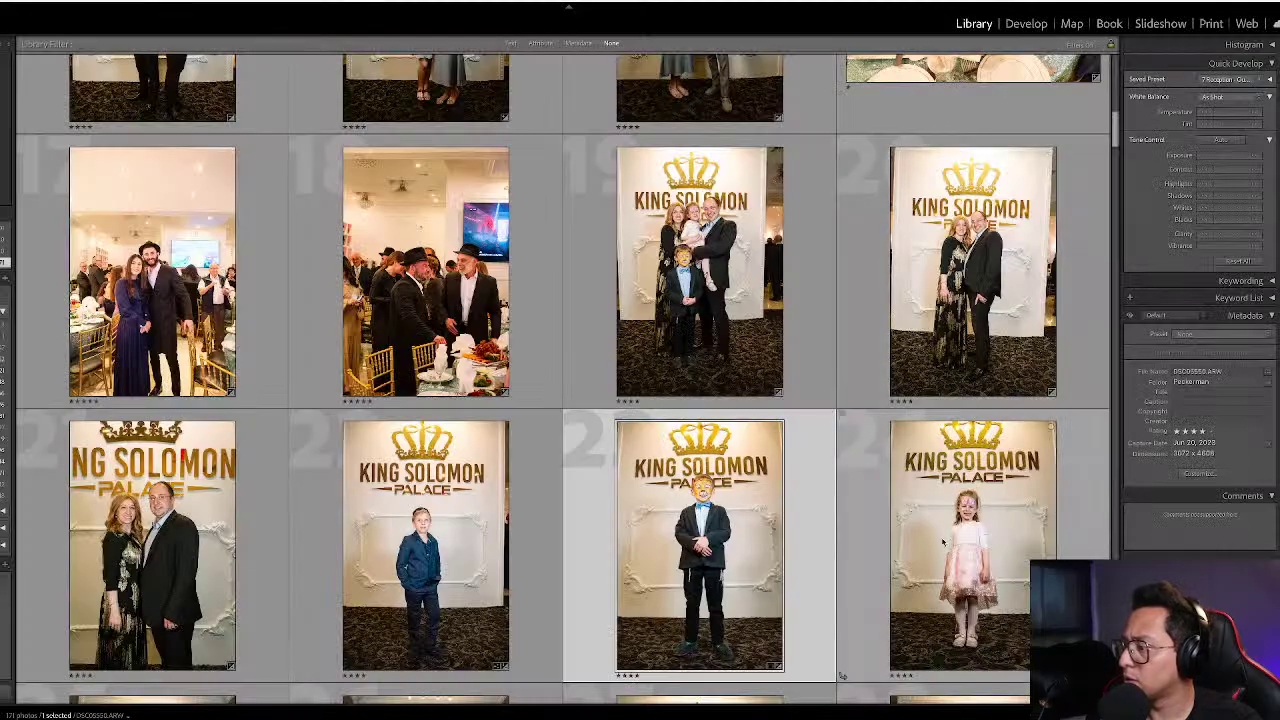
scroll(568, 550, down, 3)
click(150, 560)
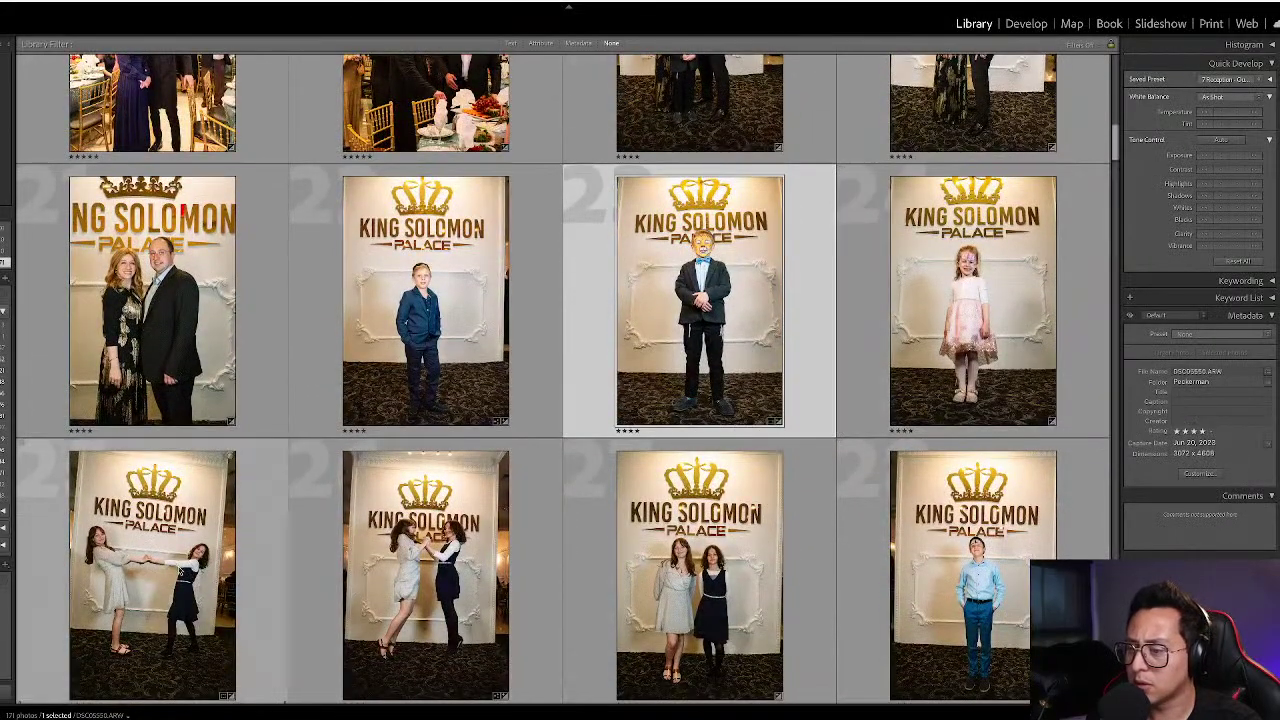
shift+click(653, 552)
key(d)
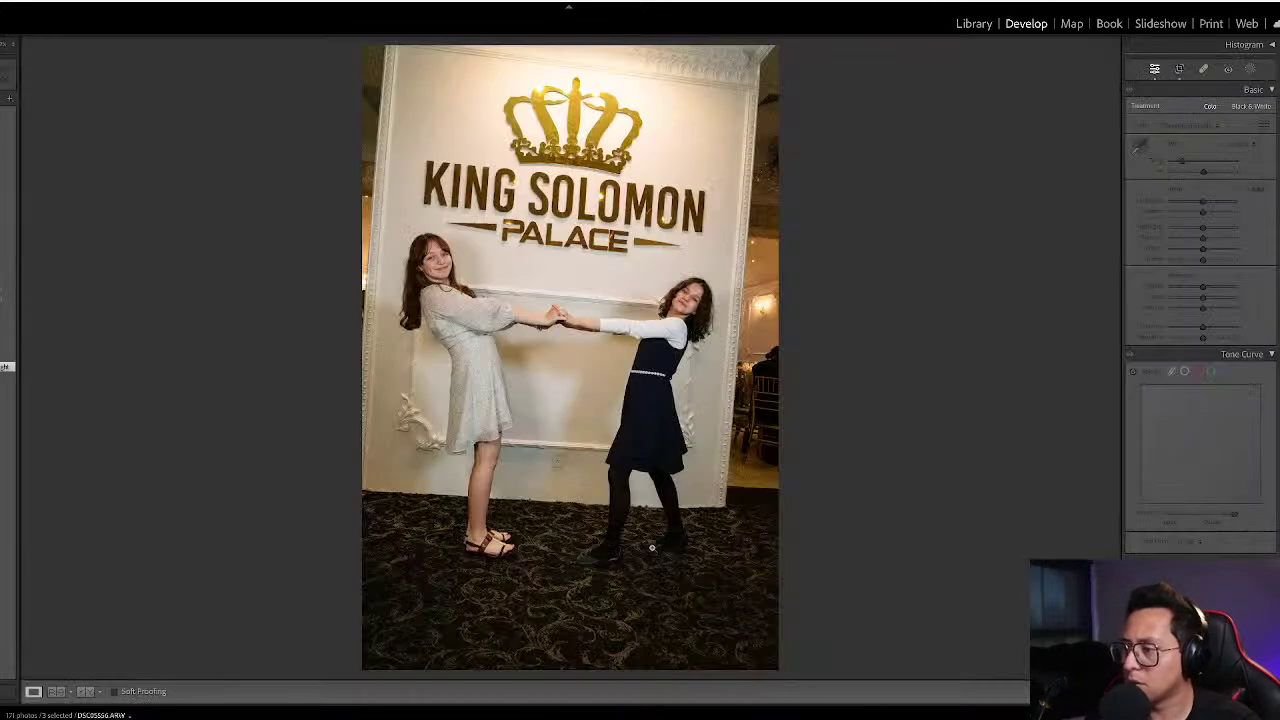
key(g)
key(j)
key(comma)
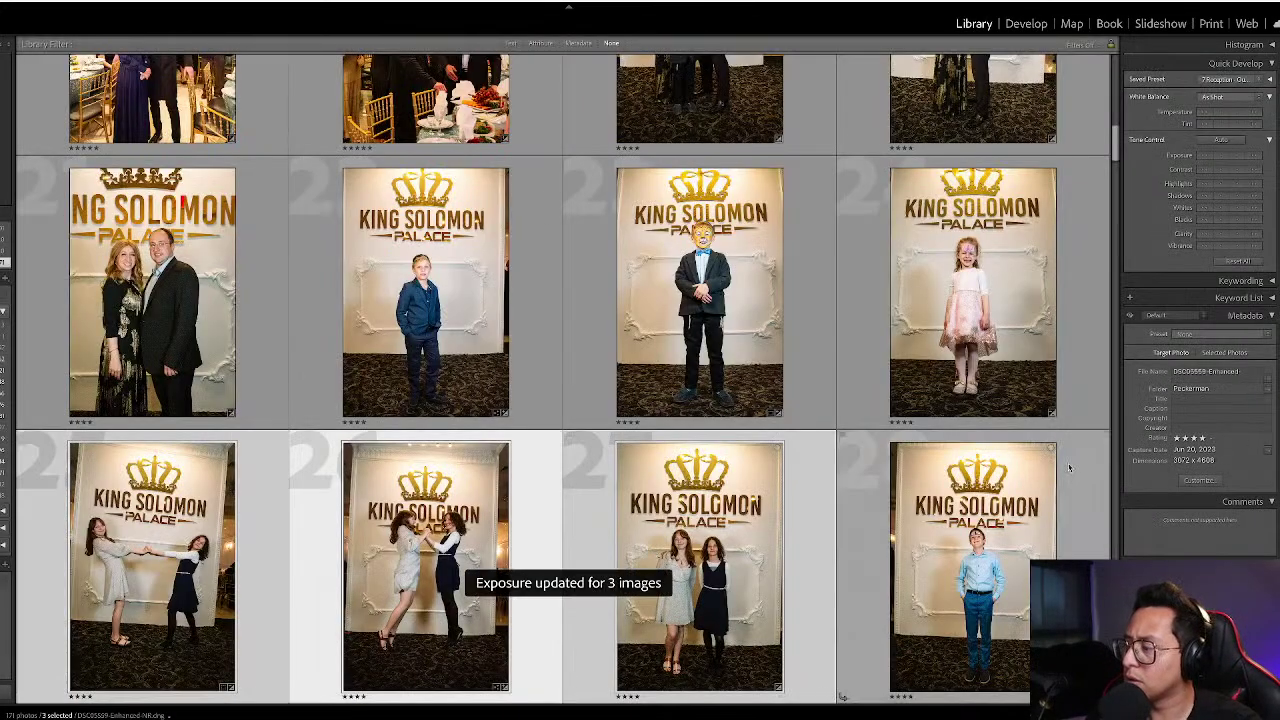
- Select the twenty-eighth and twenty-ninth photos and raise their exposure together, bringing the boy in the blue shirt to +0.10
scroll(842, 480, down, 2)
click(842, 452)
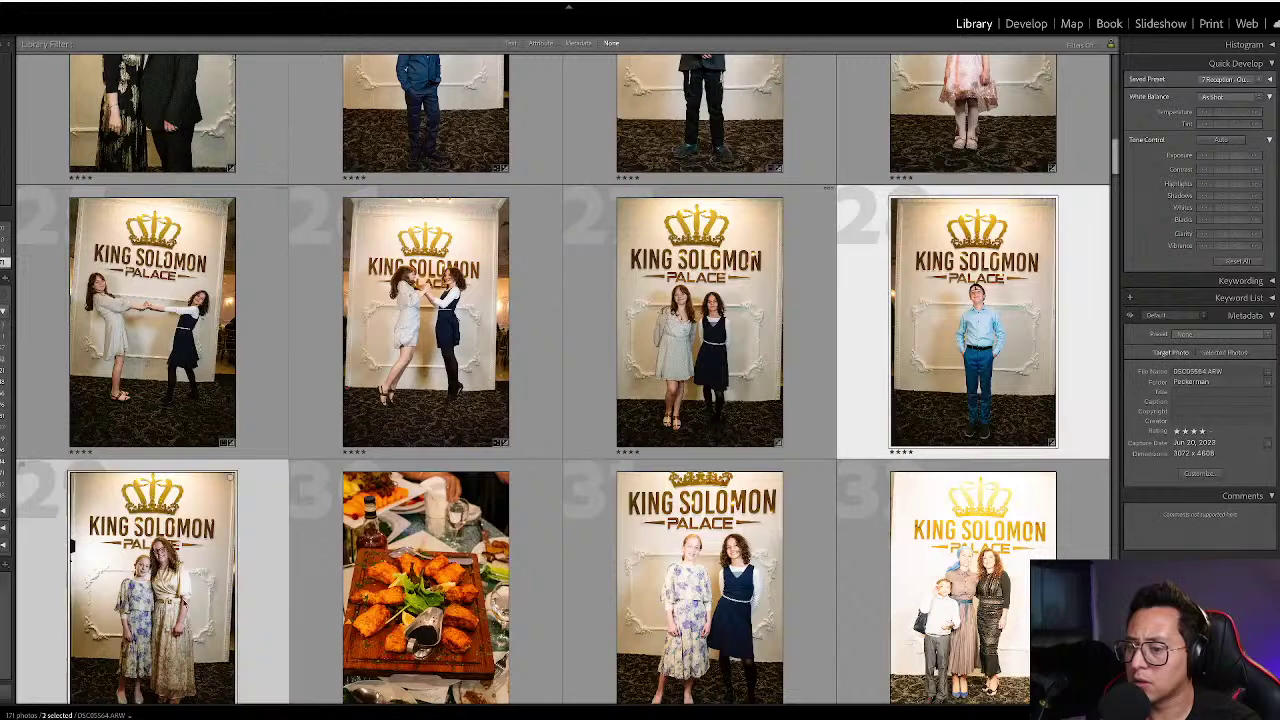
key(d)
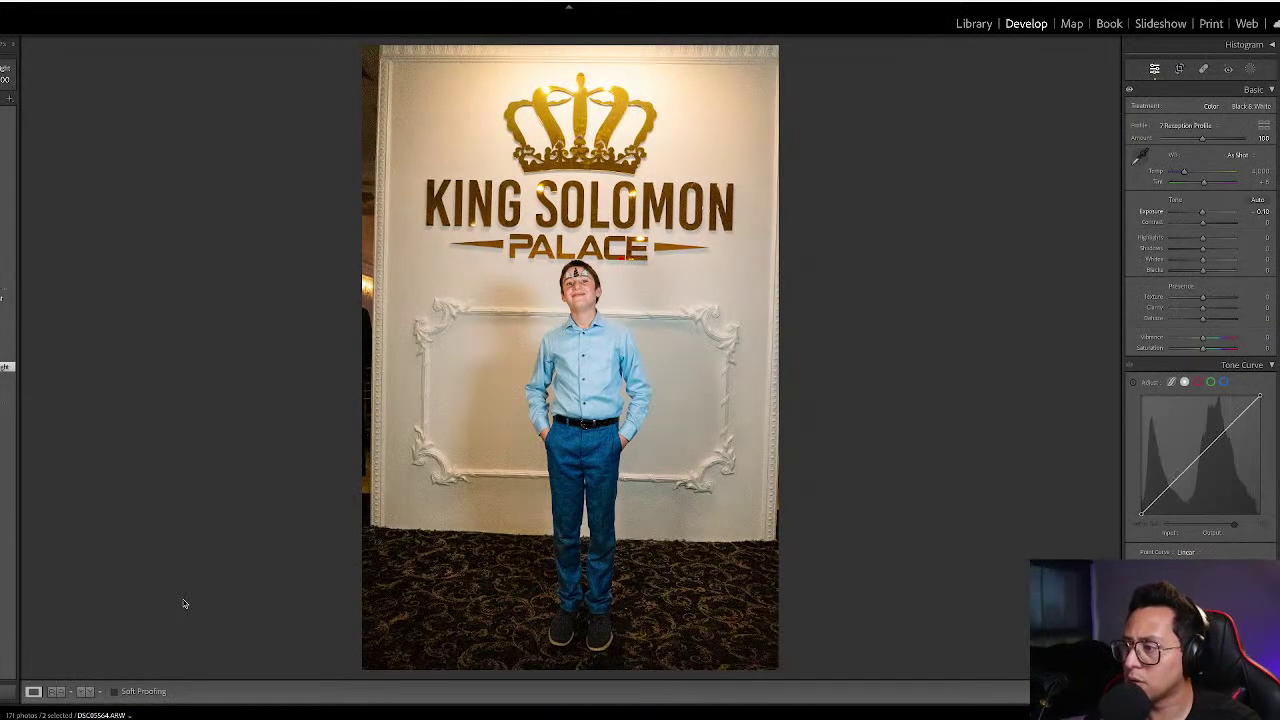
key(comma)
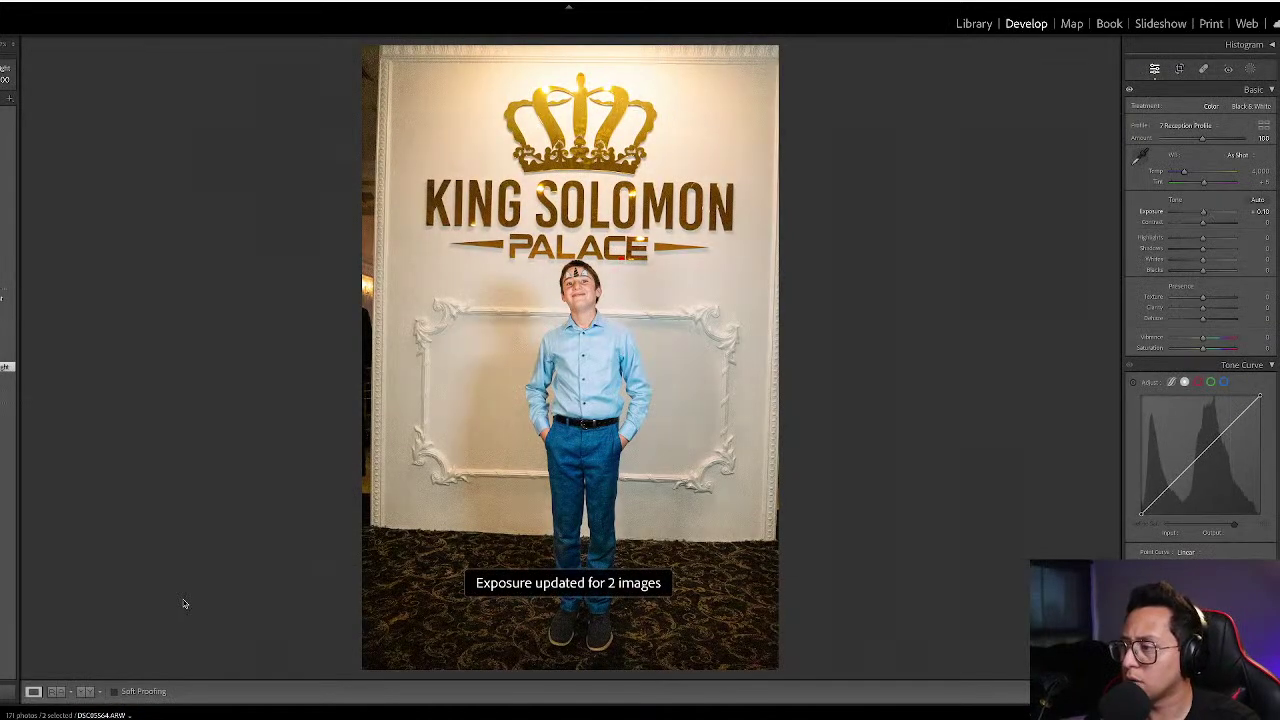
key(g)
- Raise the exposure of the thirtieth photo, the food platter, to +0.20
click(183, 603)
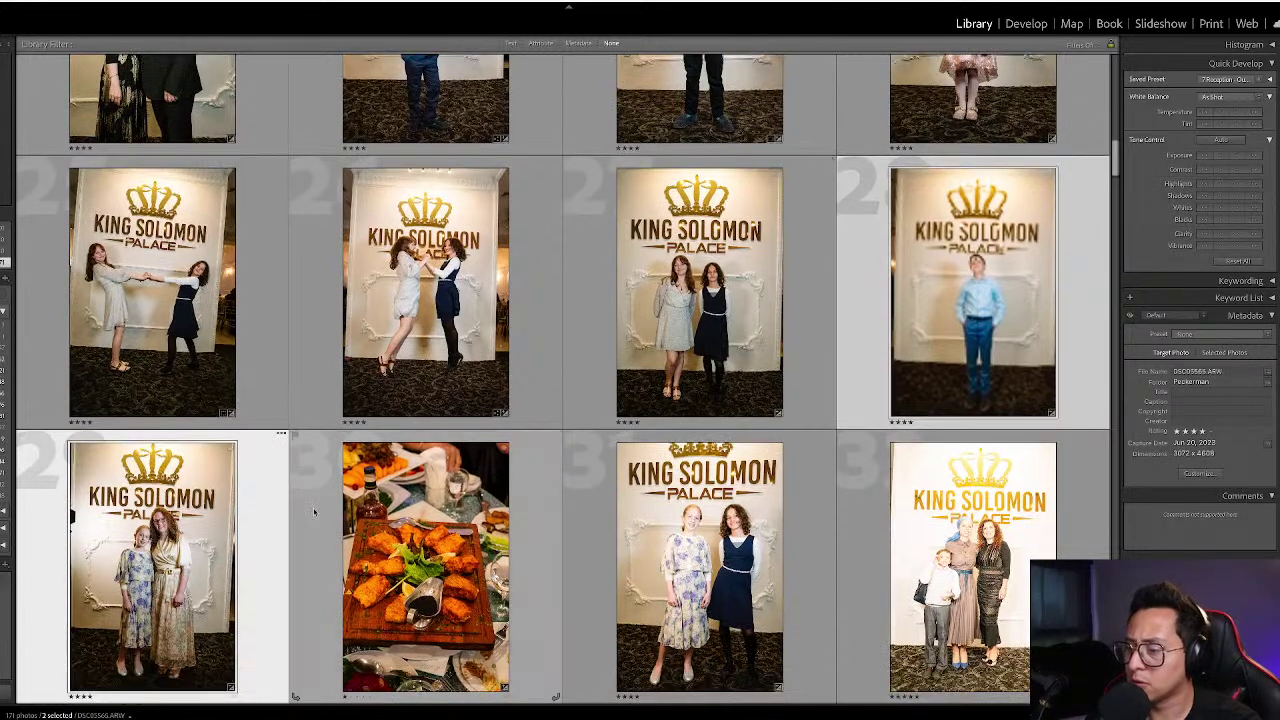
click(466, 580)
key(d)
key(period)
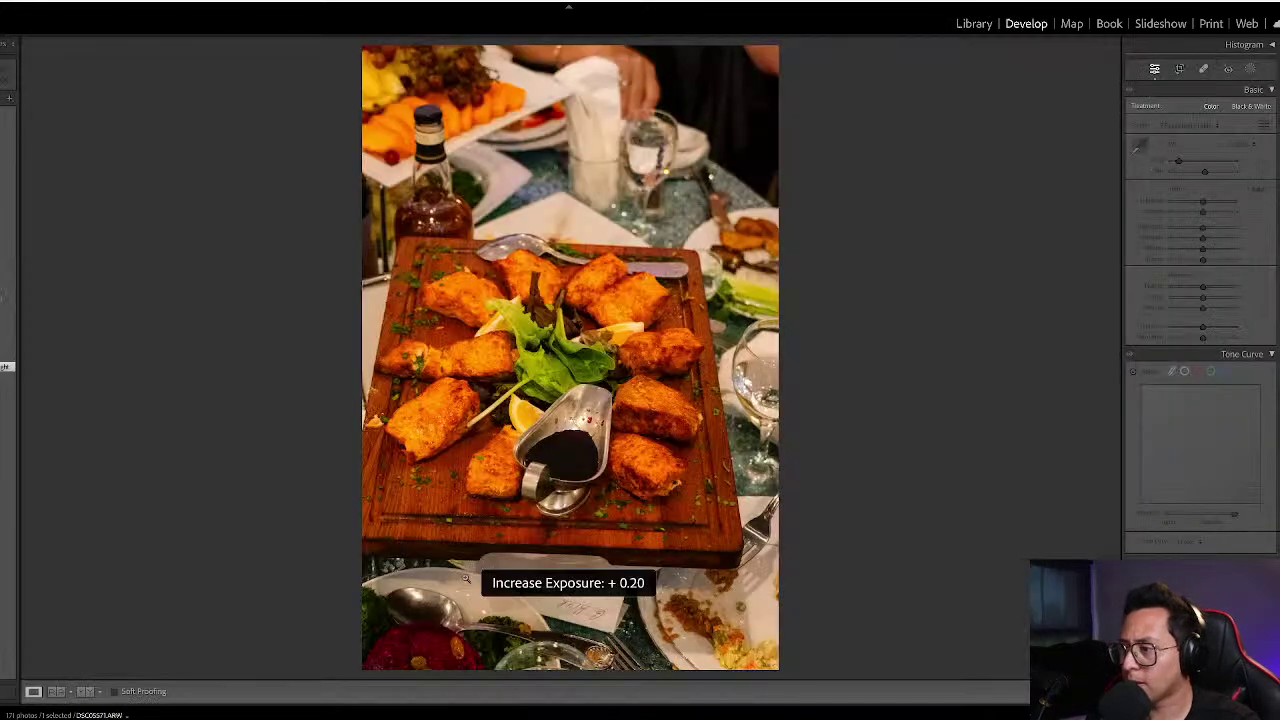
key(g)
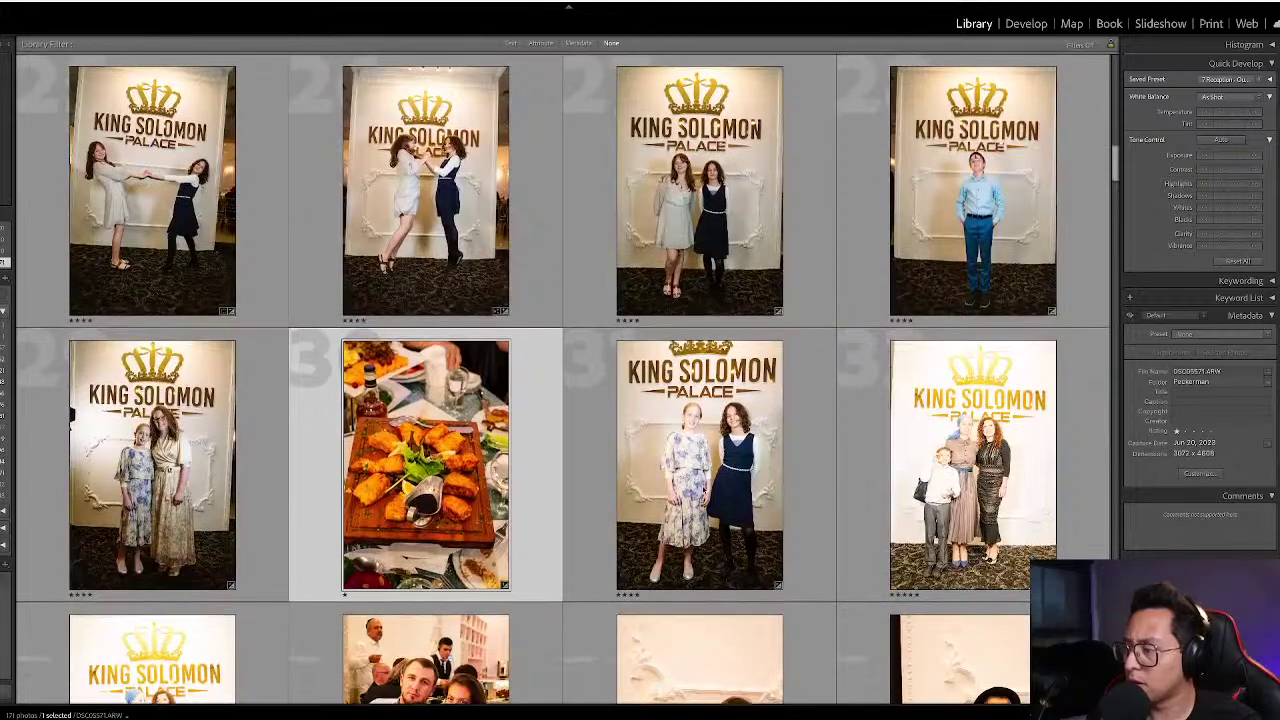
- Narrow the selection to the thirty-first and thirty-second photos, check the two girls in Develop, and lower both photos' exposure
shift+click(842, 594)
key(d)
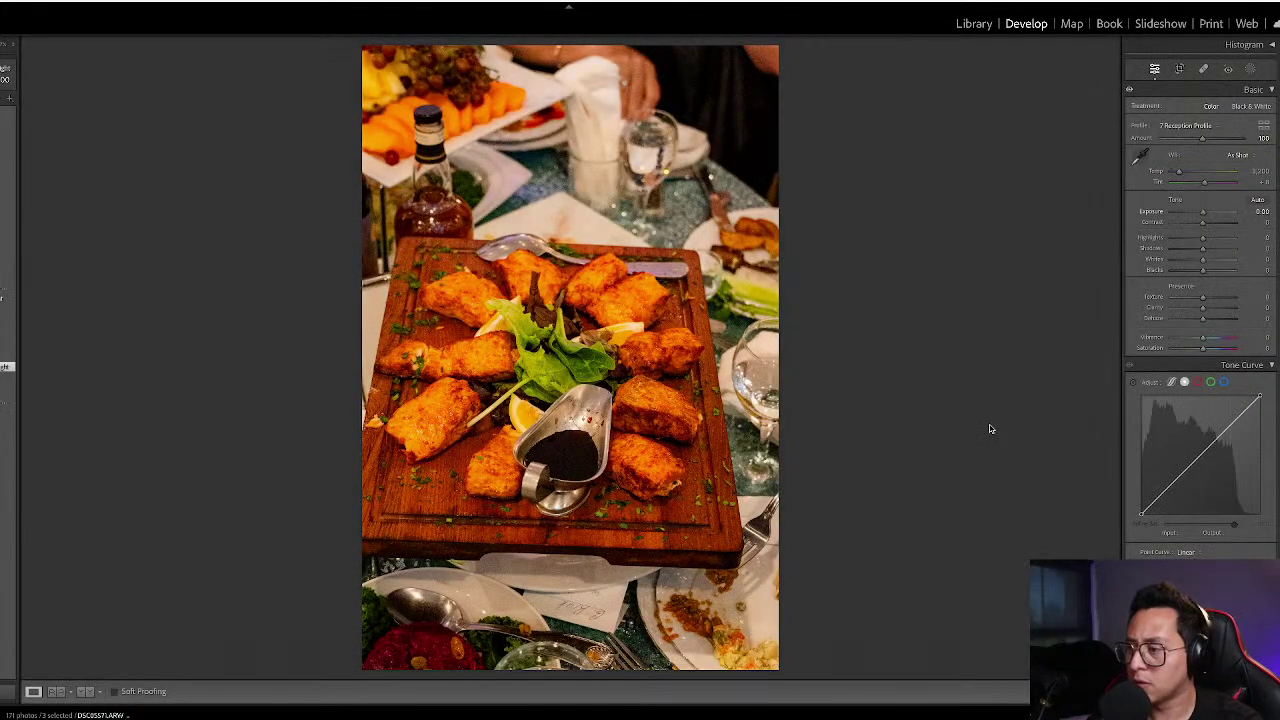
key(g)
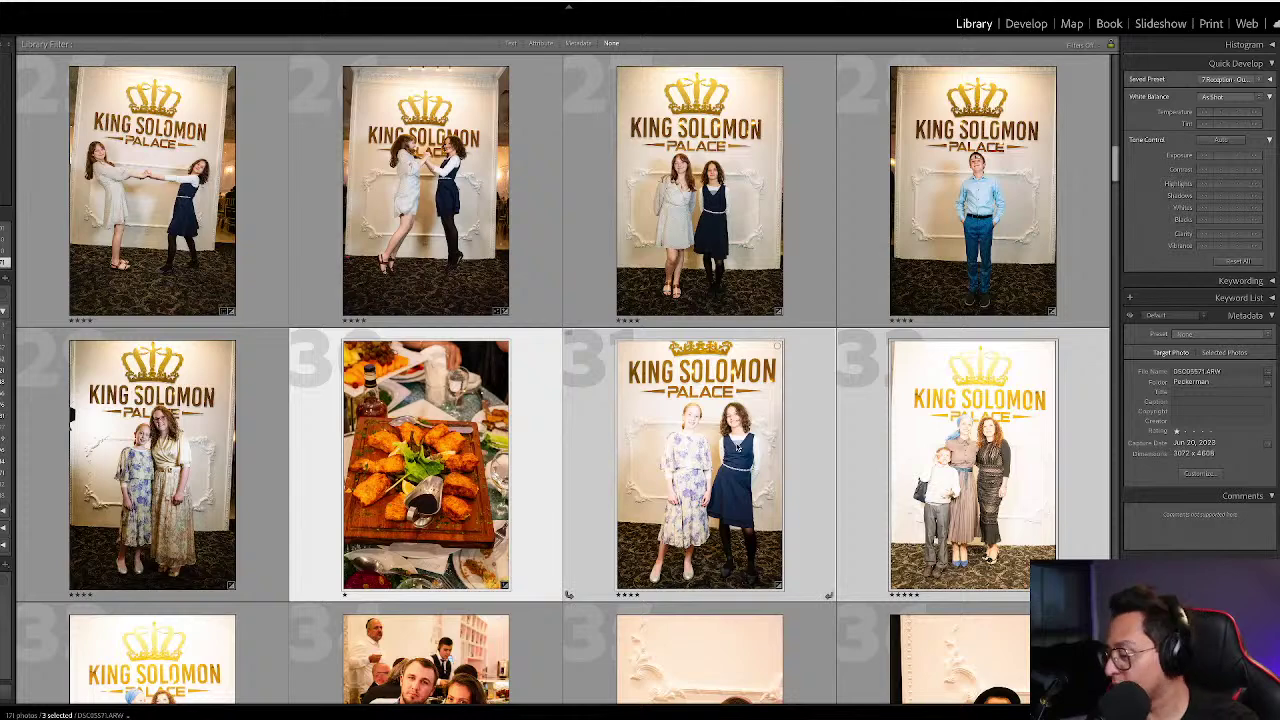
key(d)
key(g)
ctrl+click(710, 452)
key(d)
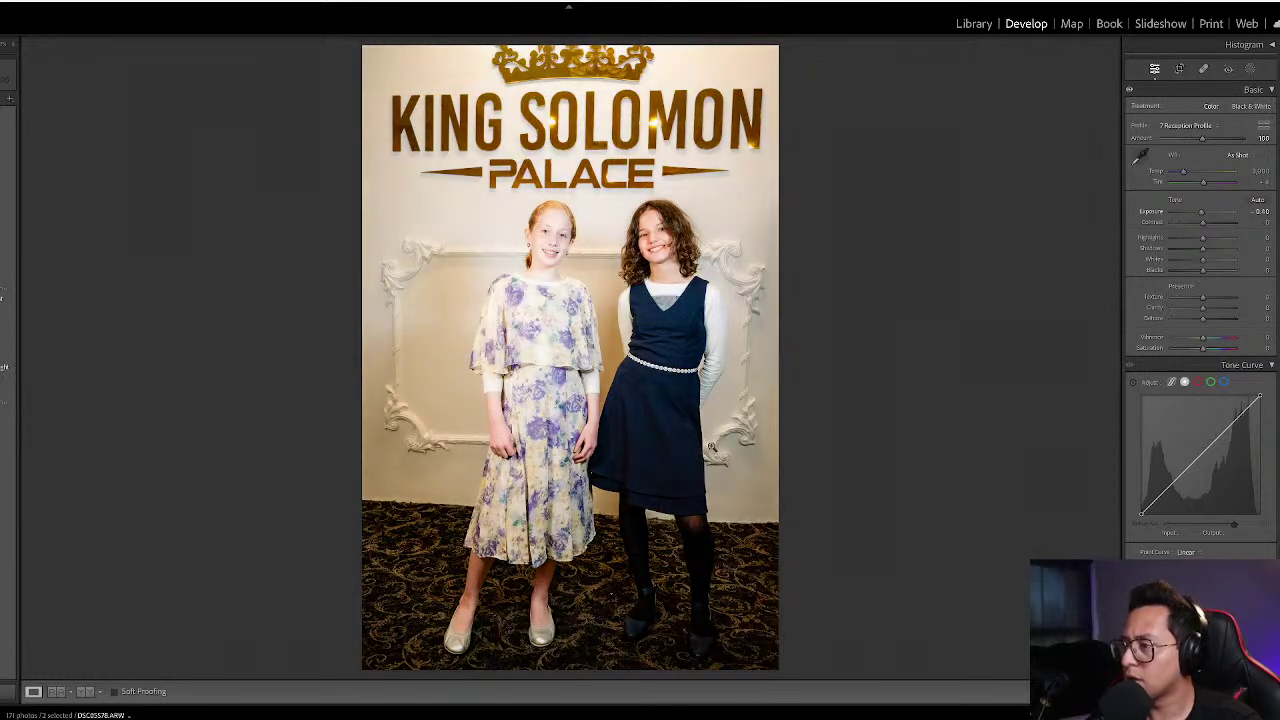
key(g)
key(ctrl+alt+shift+m)
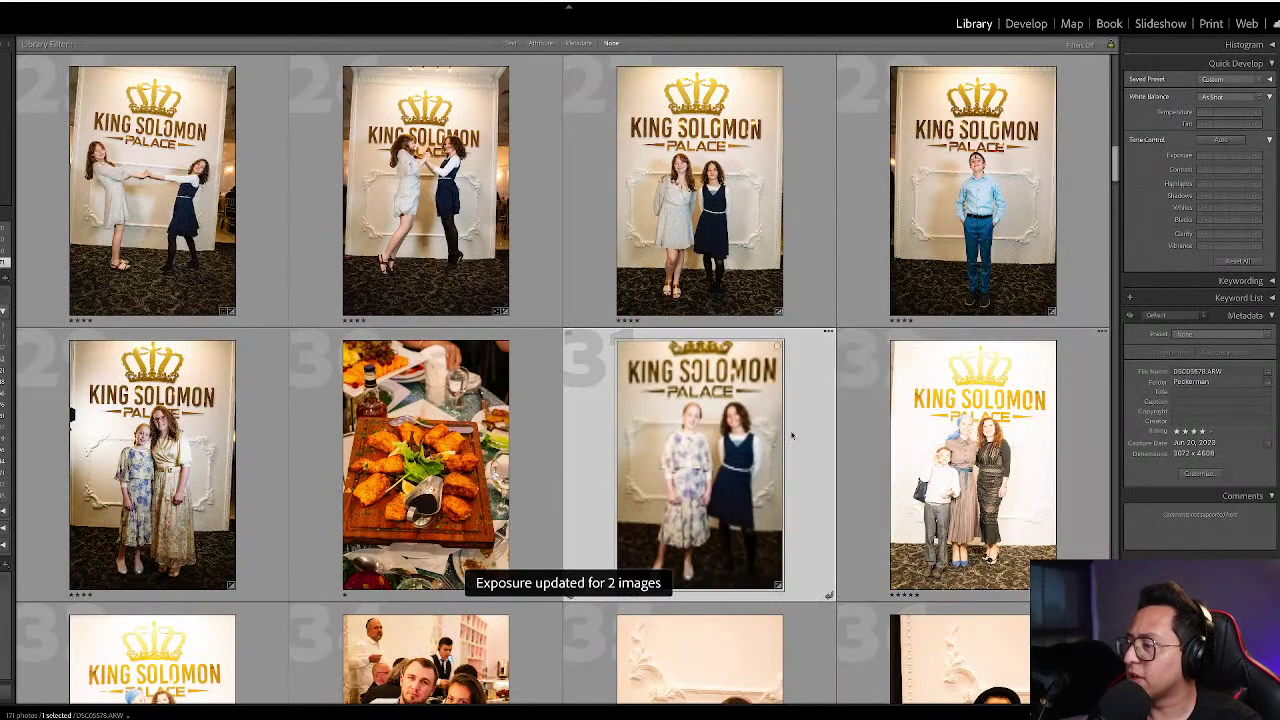
- Lower the exposure of the thirty-second photo, the two women with the boy, to -0.70
click(560, 594)
click(679, 438)
click(975, 440)
key(d)
key(minus)
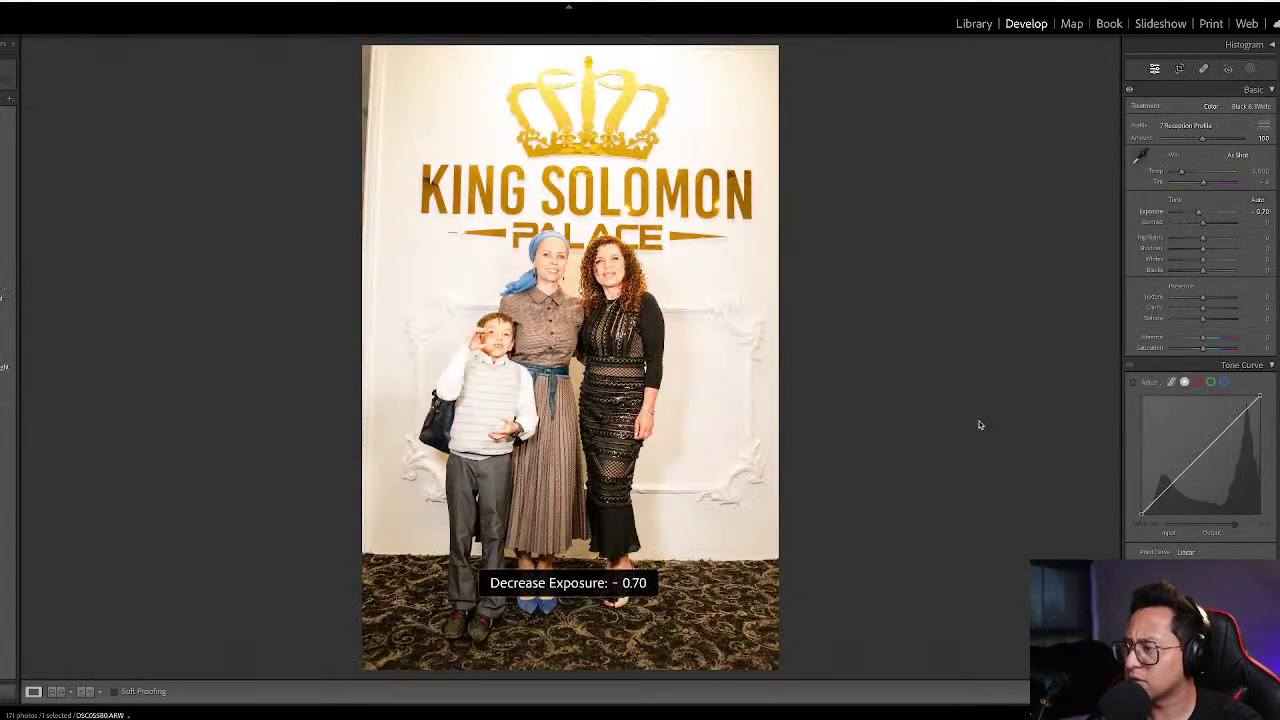
key(g)
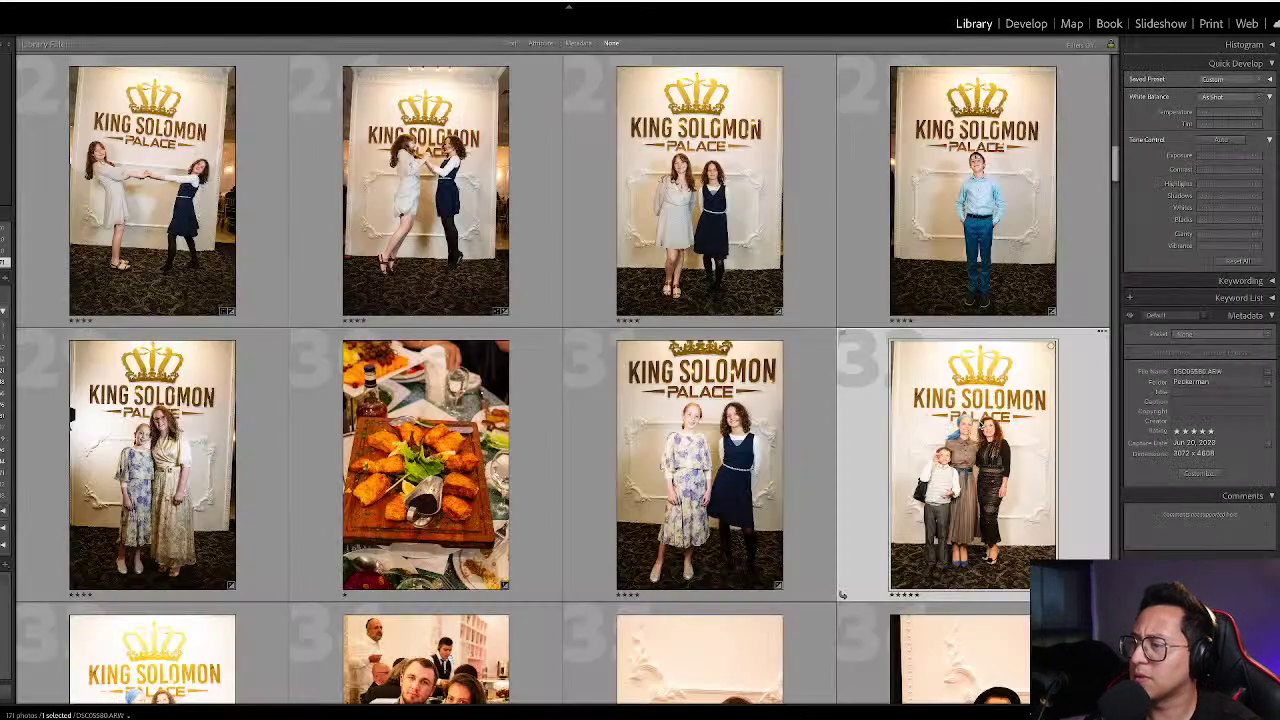
- Lower the exposure of the thirty-third photo, where the boy holds the handbag beside the two women, to -1.00
scroll(982, 425, down, 2)
click(180, 538)
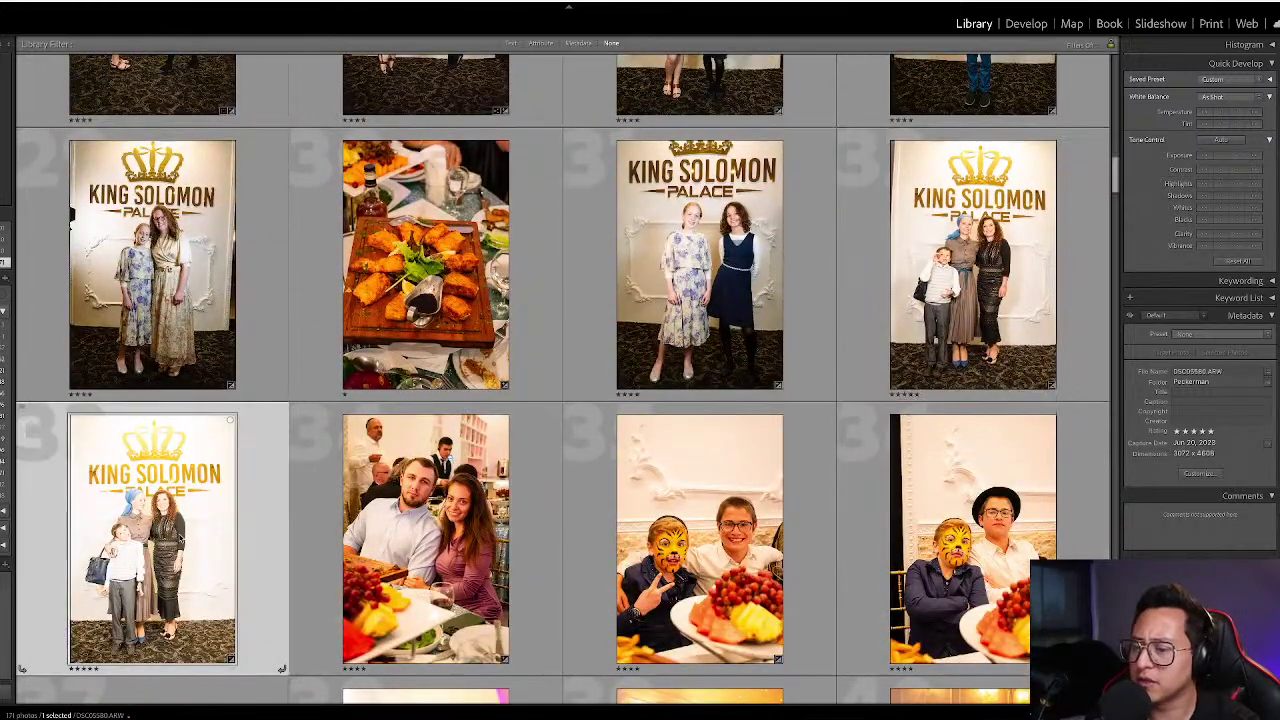
key(d)
key(minus)
key(minus)
key(minus)
key(minus)
key(minus)
key(minus)
key(minus)
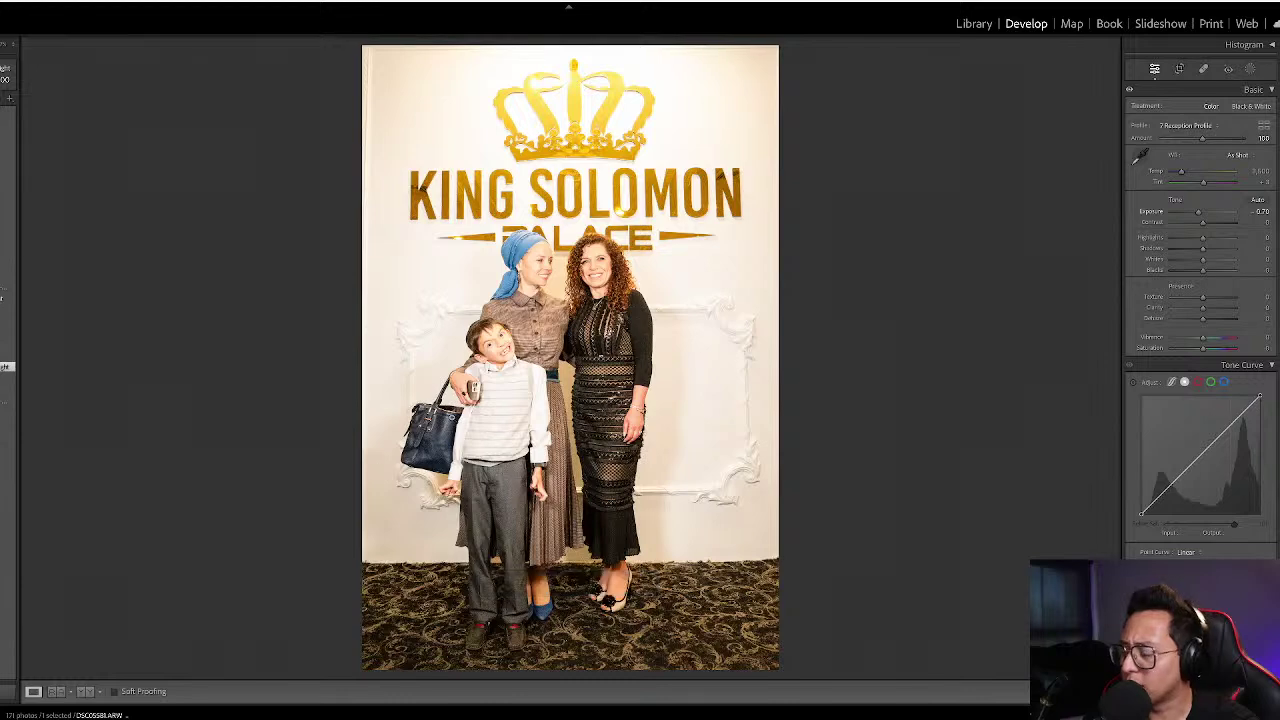
key(minus)
key(minus)
key(minus)
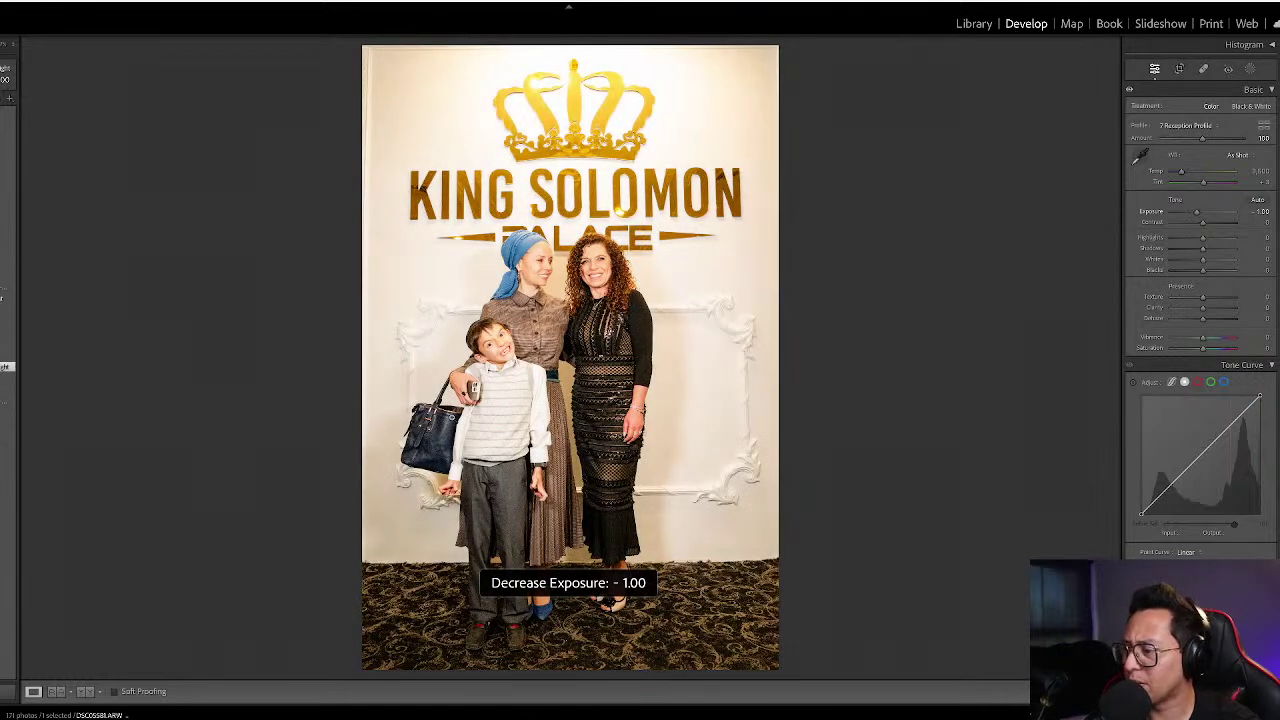
key(g)
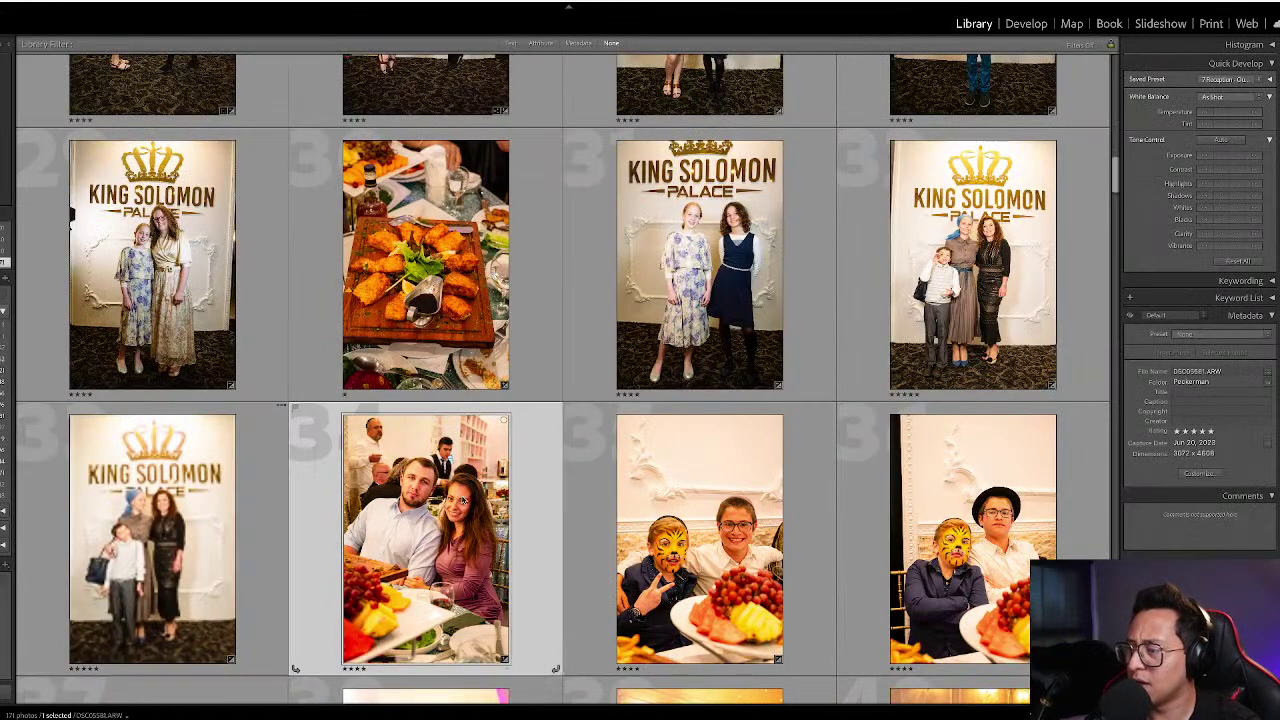
- Slightly raise the exposure of the thirty-fourth photo, the seated couple at the fruit table, and move on to the following photo
key(d)
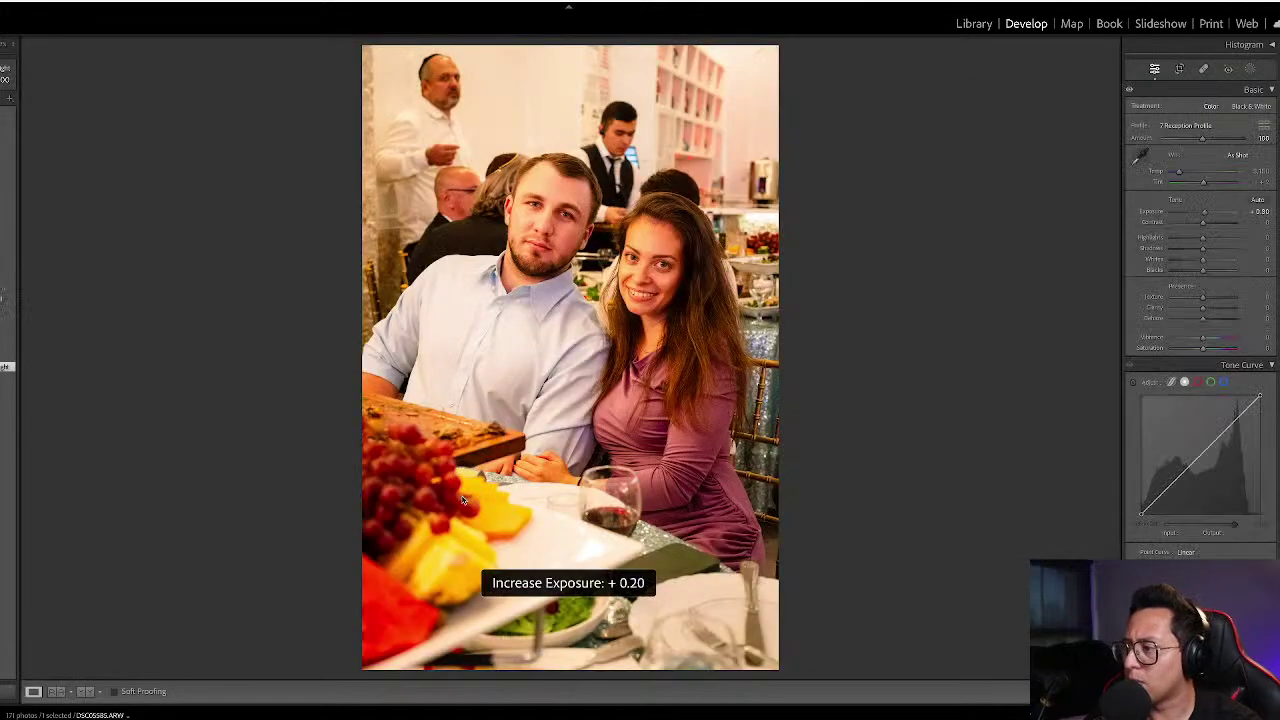
key(equal)
key(minus)
key(g)
key(Right)
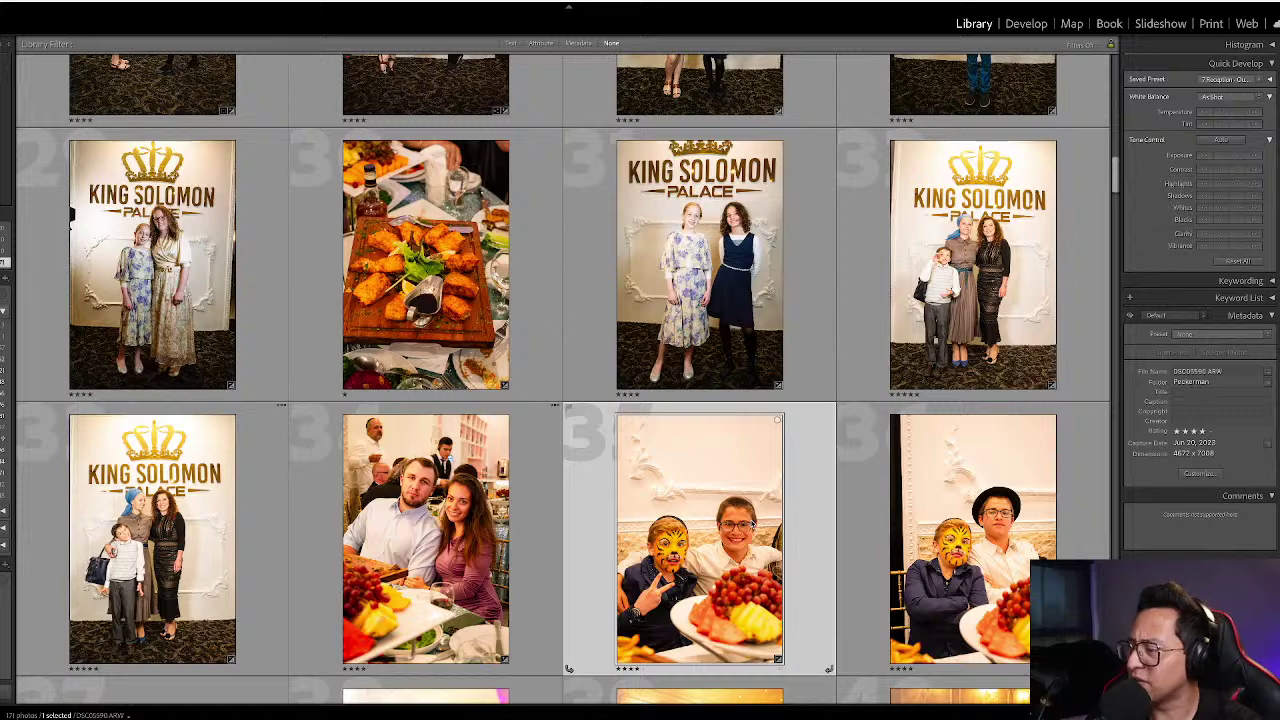
- Lower the exposure of the thirty-seventh photo, the family of three at the dinner table, to -0.90
scroll(760, 501, down, 1)
scroll(760, 501, down, 4)
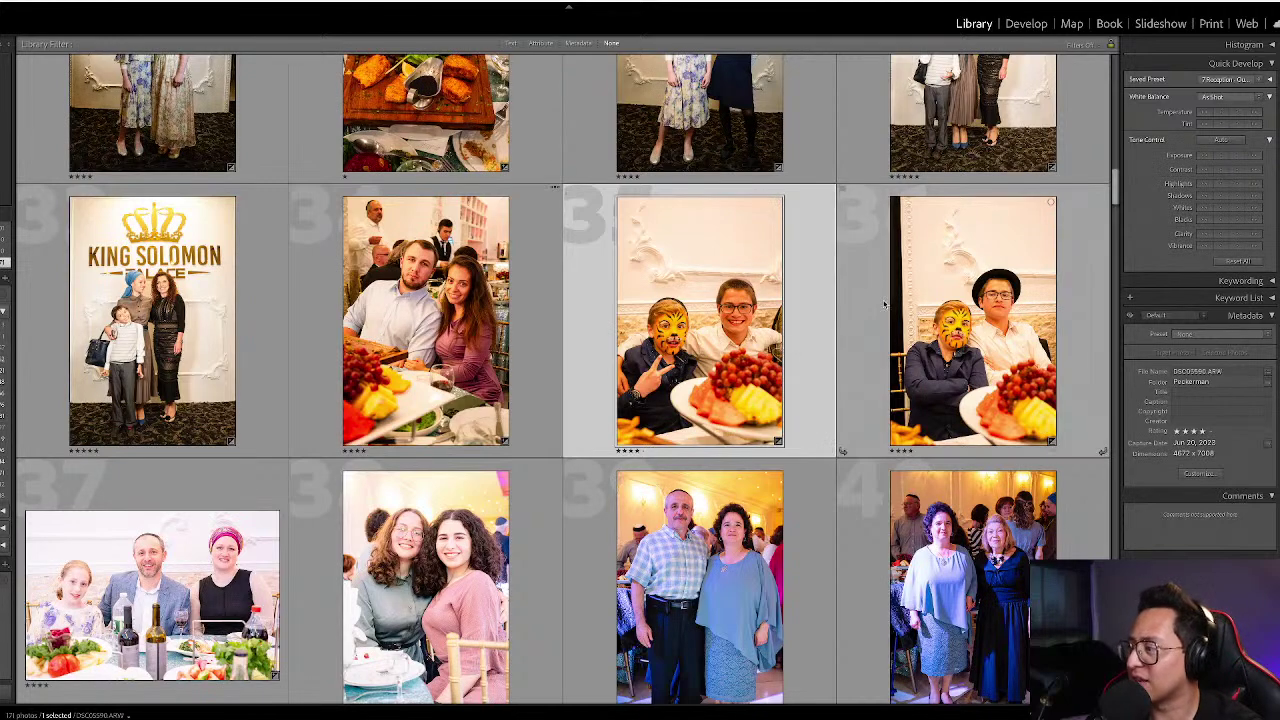
scroll(285, 405, down, 4)
click(285, 405)
key(d)
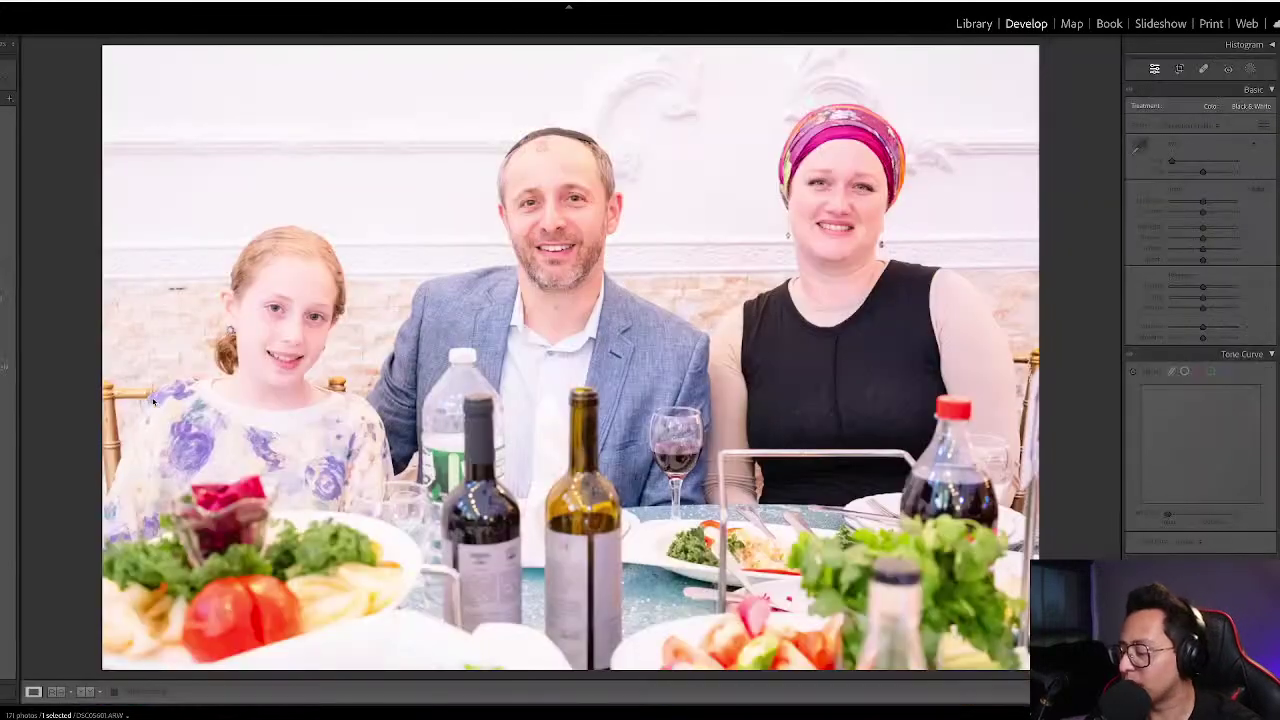
key(minus)
key(minus)
key(minus)
key(minus)
key(minus)
key(minus)
key(minus)
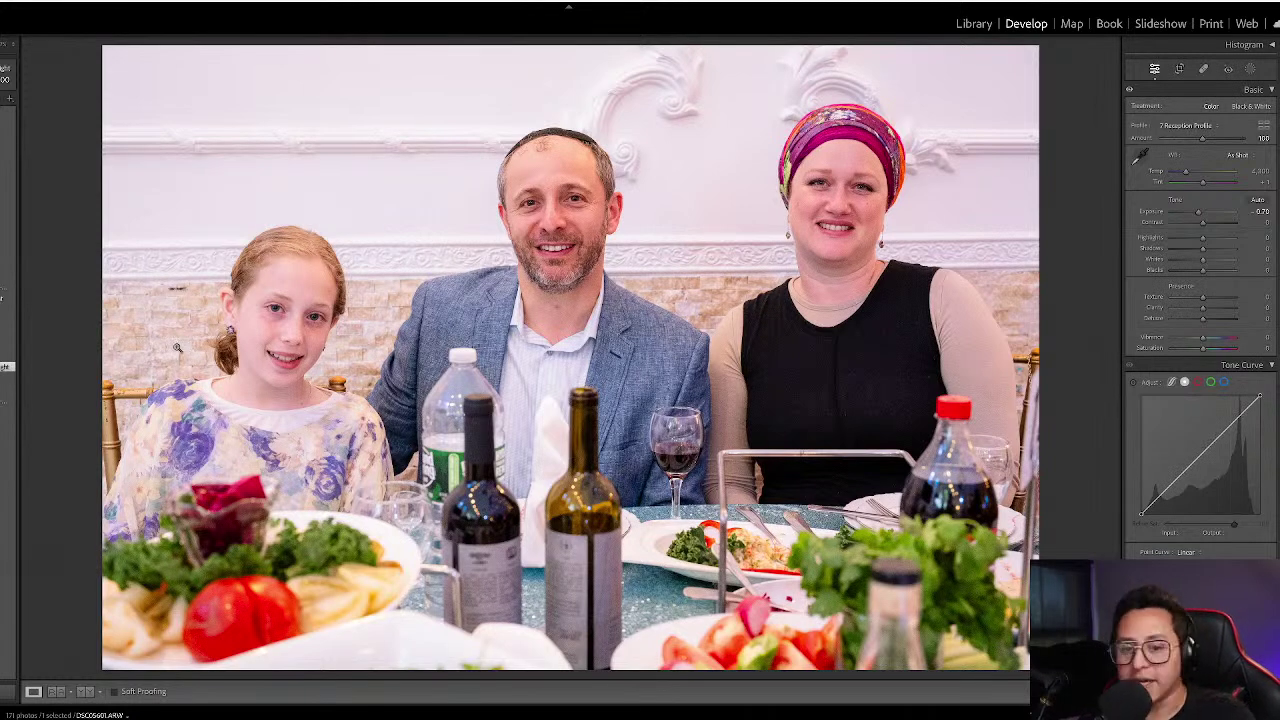
key(minus)
key(minus)
key(minus)
key(equal)
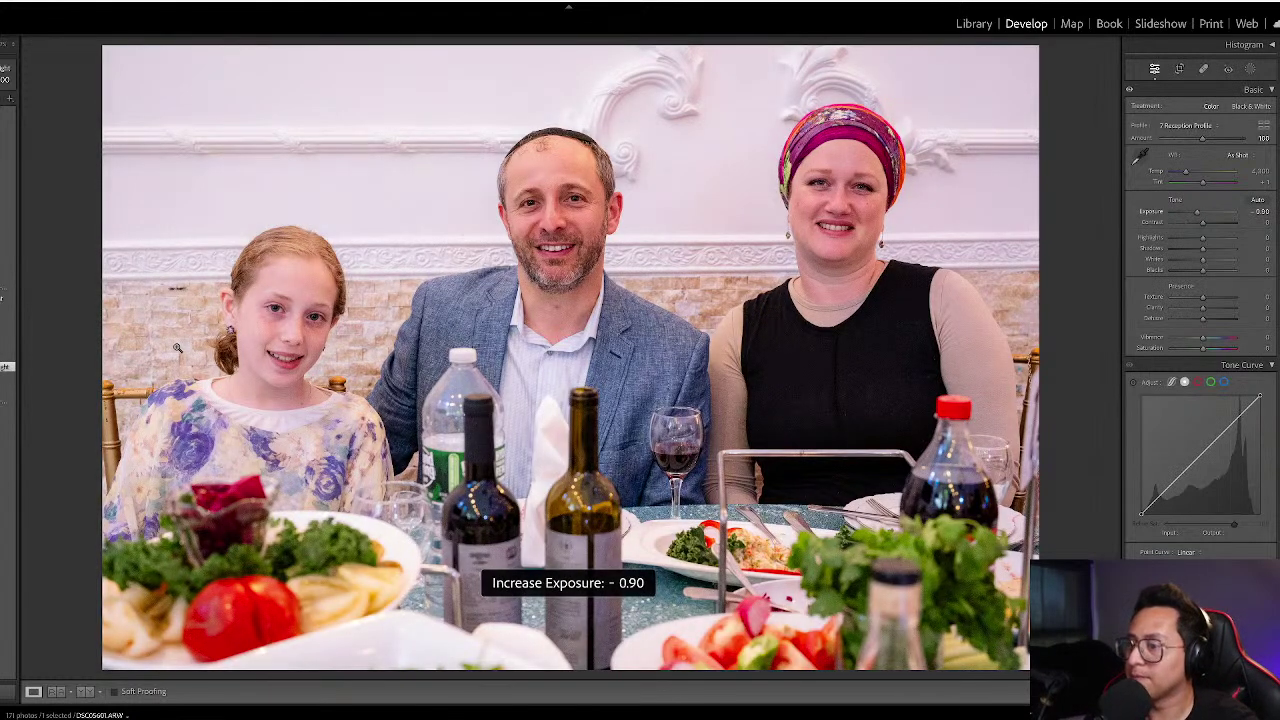
key(g)
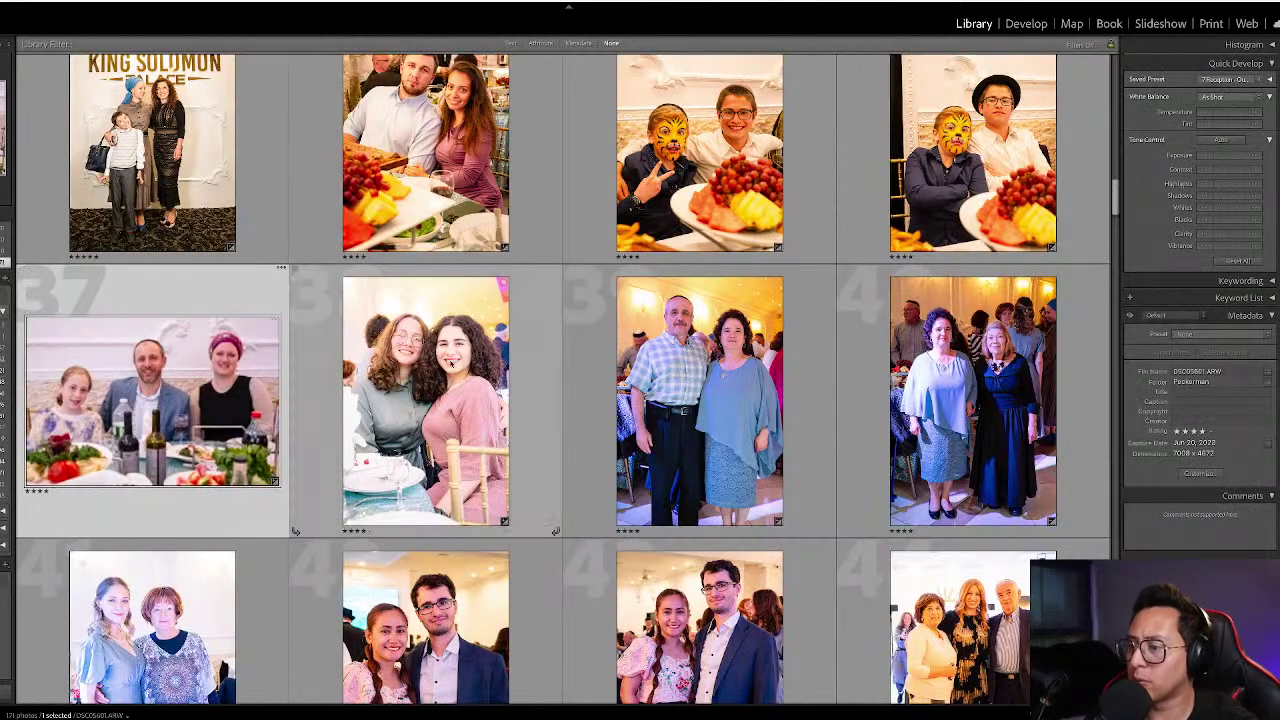
- Lower the exposure of the thirty-eighth photo, the two young women seated together, to -0.40
click(489, 342)
key(d)
key(minus)
key(minus)
key(minus)
key(minus)
key(minus)
key(minus)
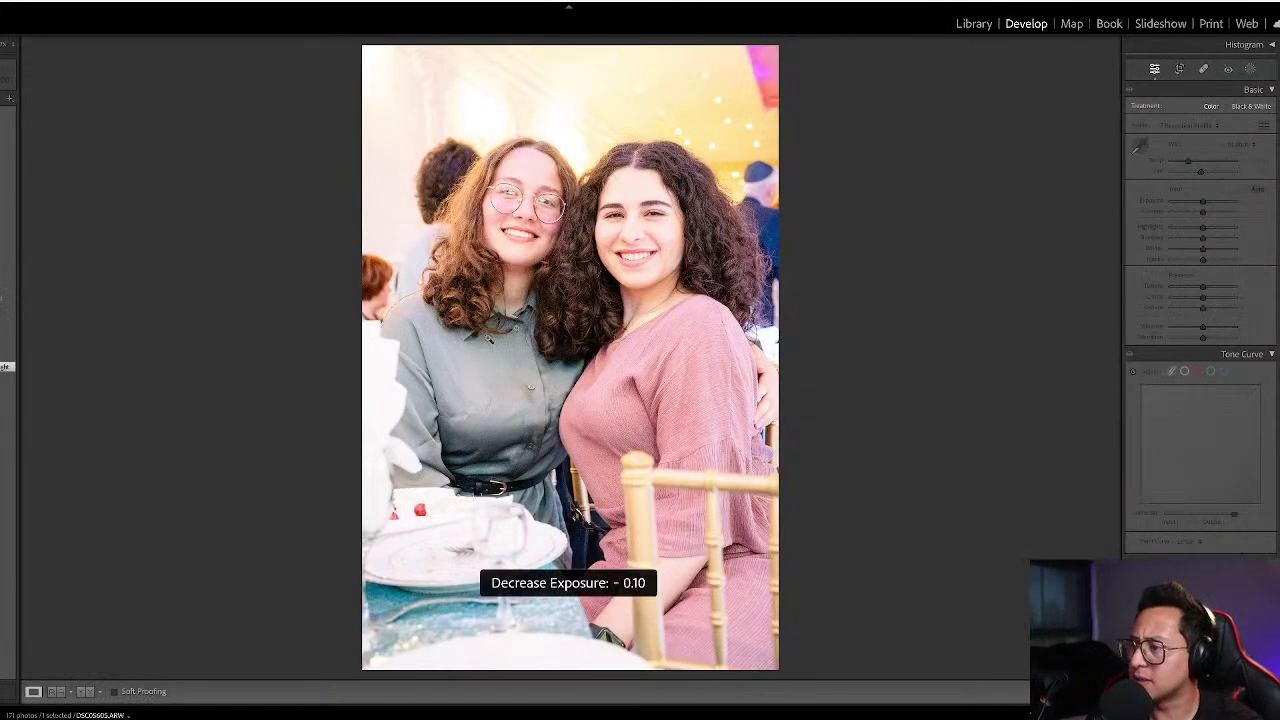
key(g)
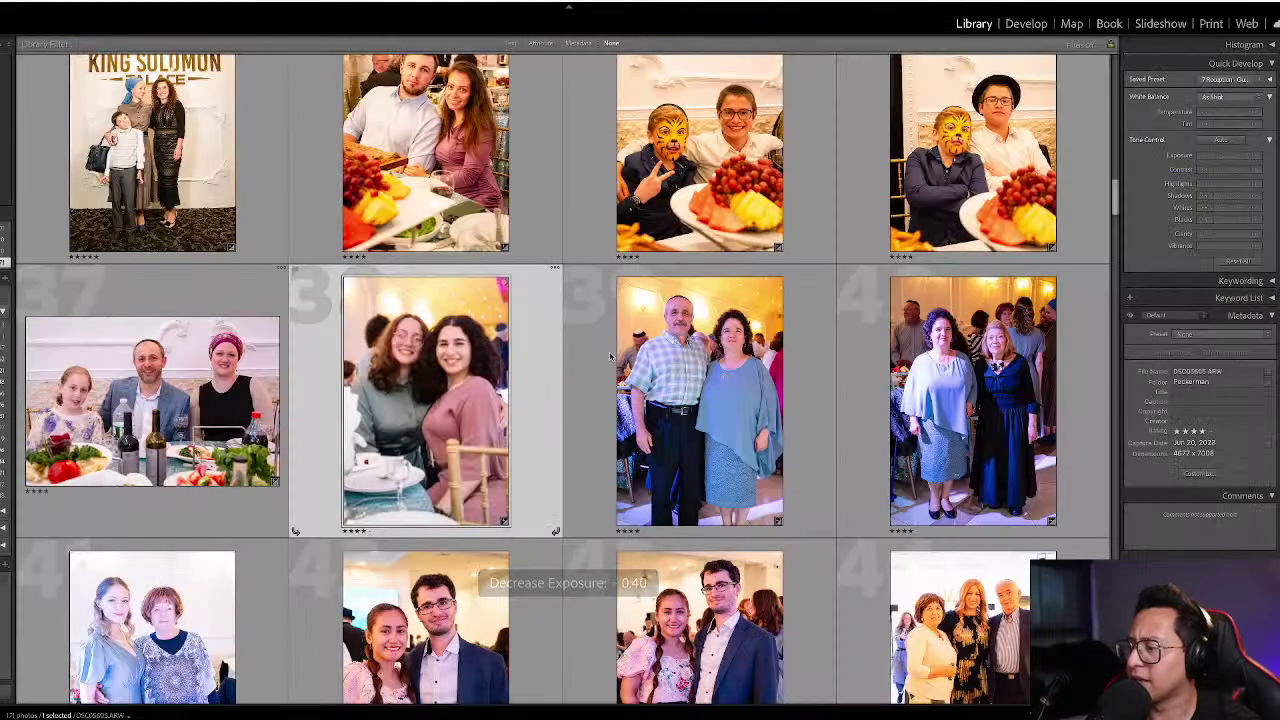
- Set the fortieth photo, the two women standing on the dance floor, to -0.10 exposure and warm its color temperature
click(968, 380)
key(d)
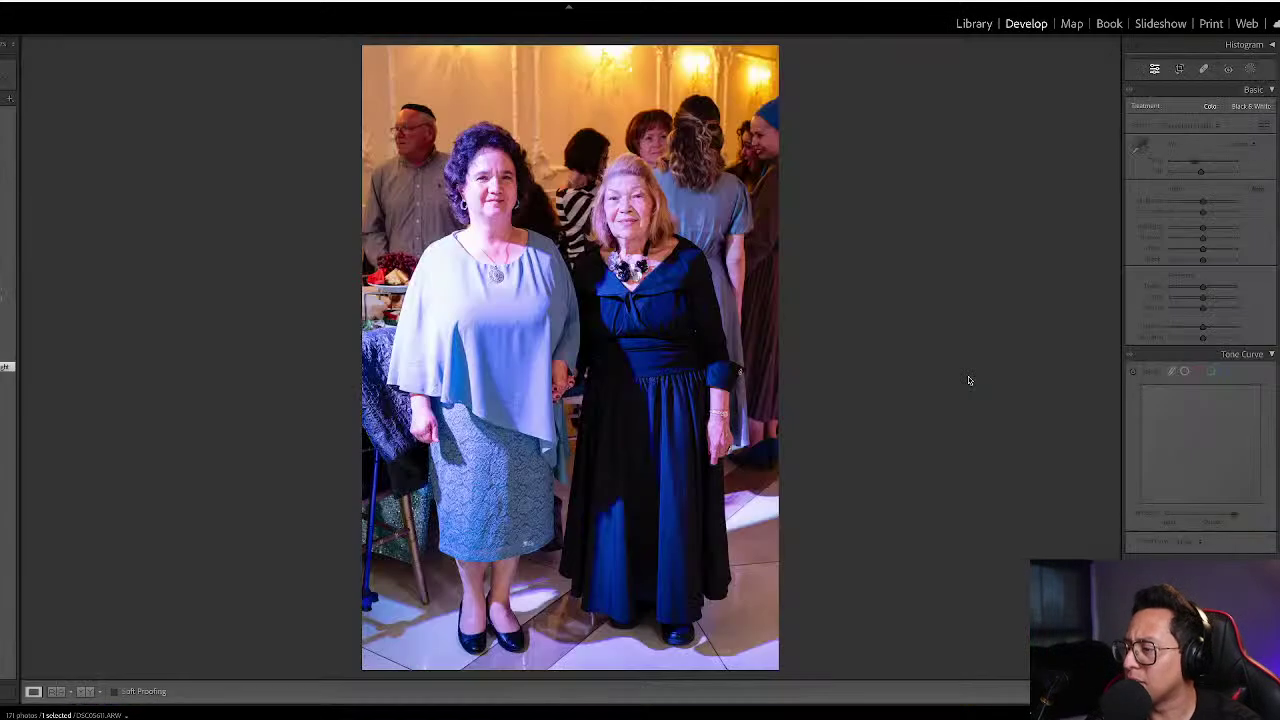
key(minus)
key(minus)
key(plus)
key(minus)
mouse_move(1197, 176)
mouse_down()
mouse_move(1180, 176)
mouse_move(1215, 174)
mouse_up()
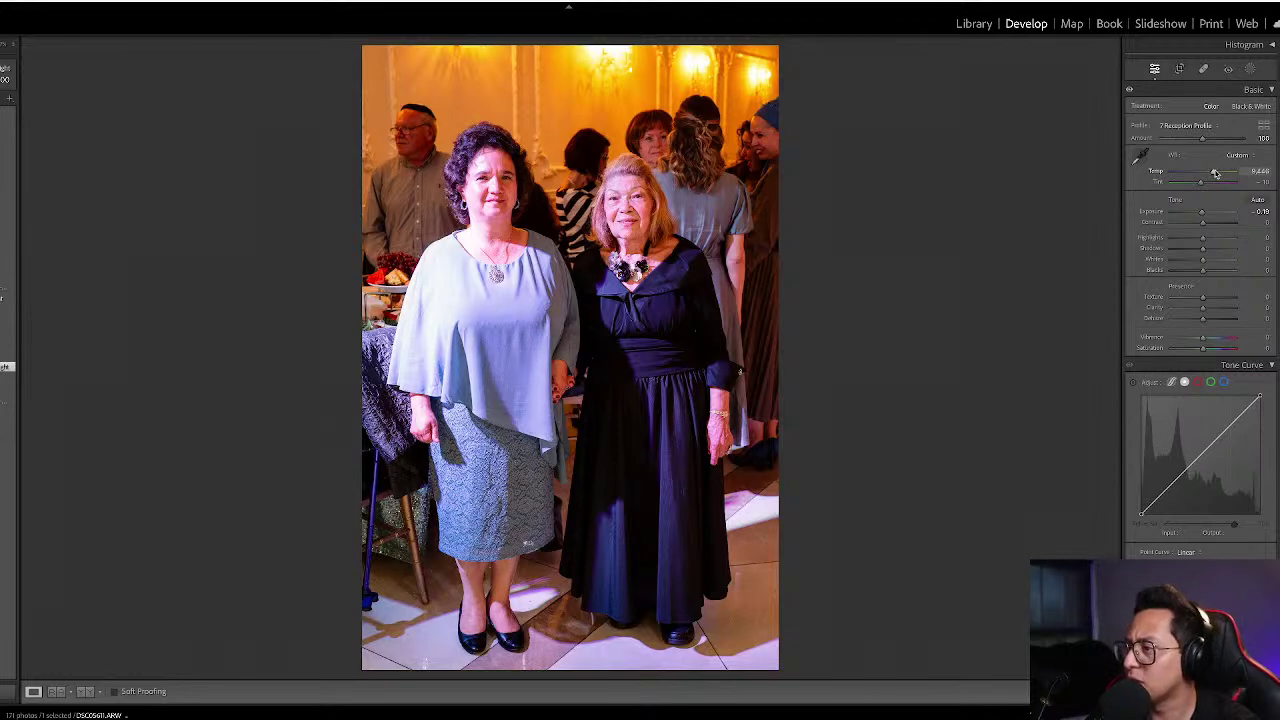
- Lower the exposure of the fortieth photo further, settling at about -0.30
key(minus)
key(minus)
key(minus)
key(equal)
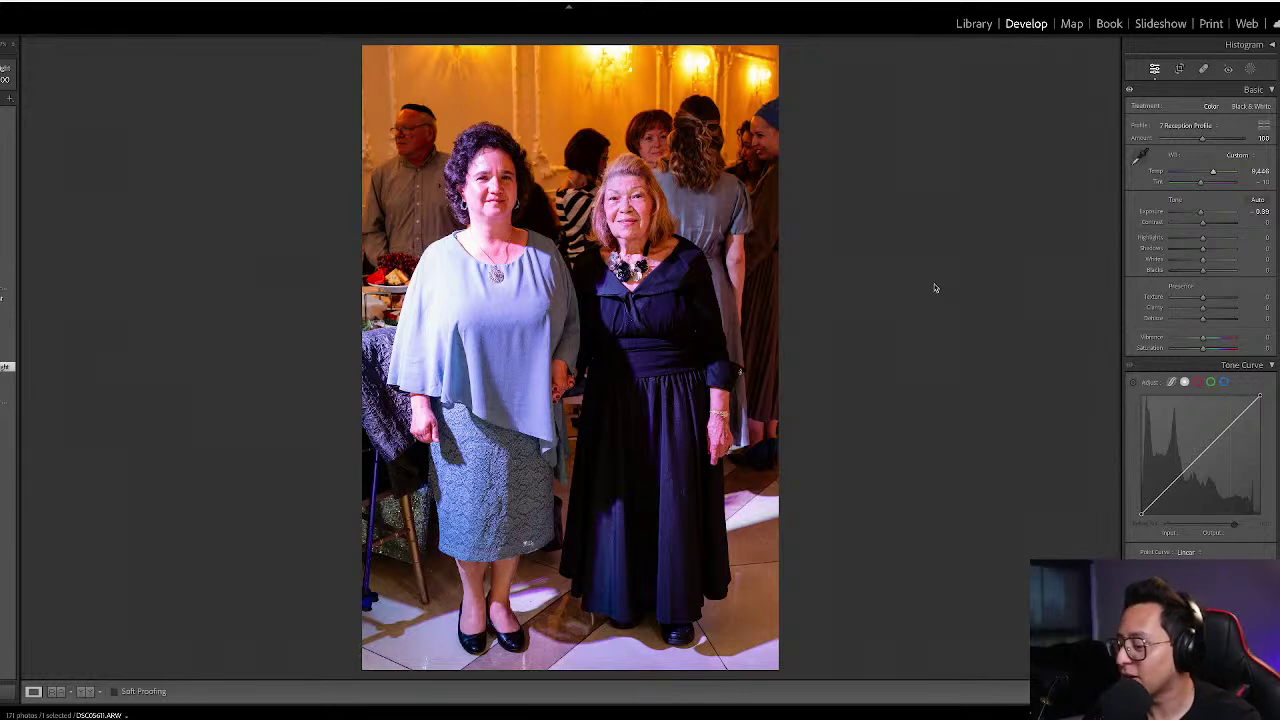
key(minus)
key(plus)
key(plus)
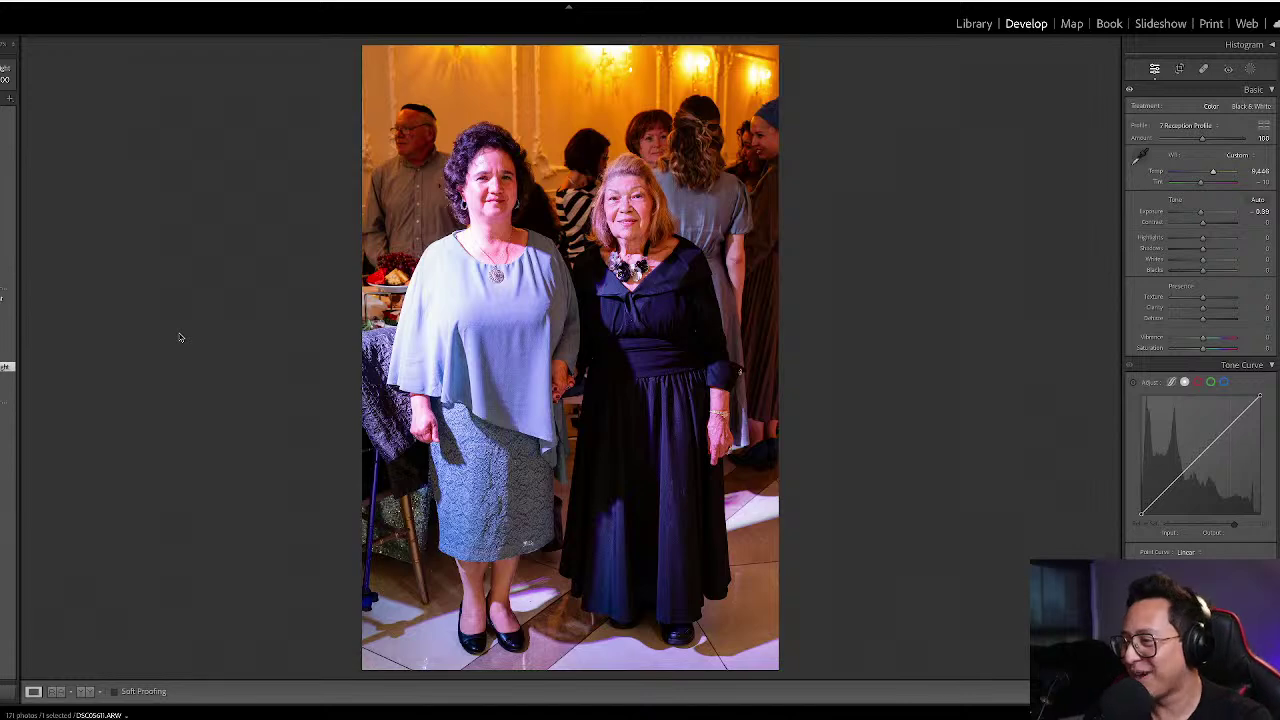
- Try a lower exposure on the thirty-ninth photo, the man in the checked shirt and the woman in blue, and bring it back to 0.00
key(g)
click(735, 343)
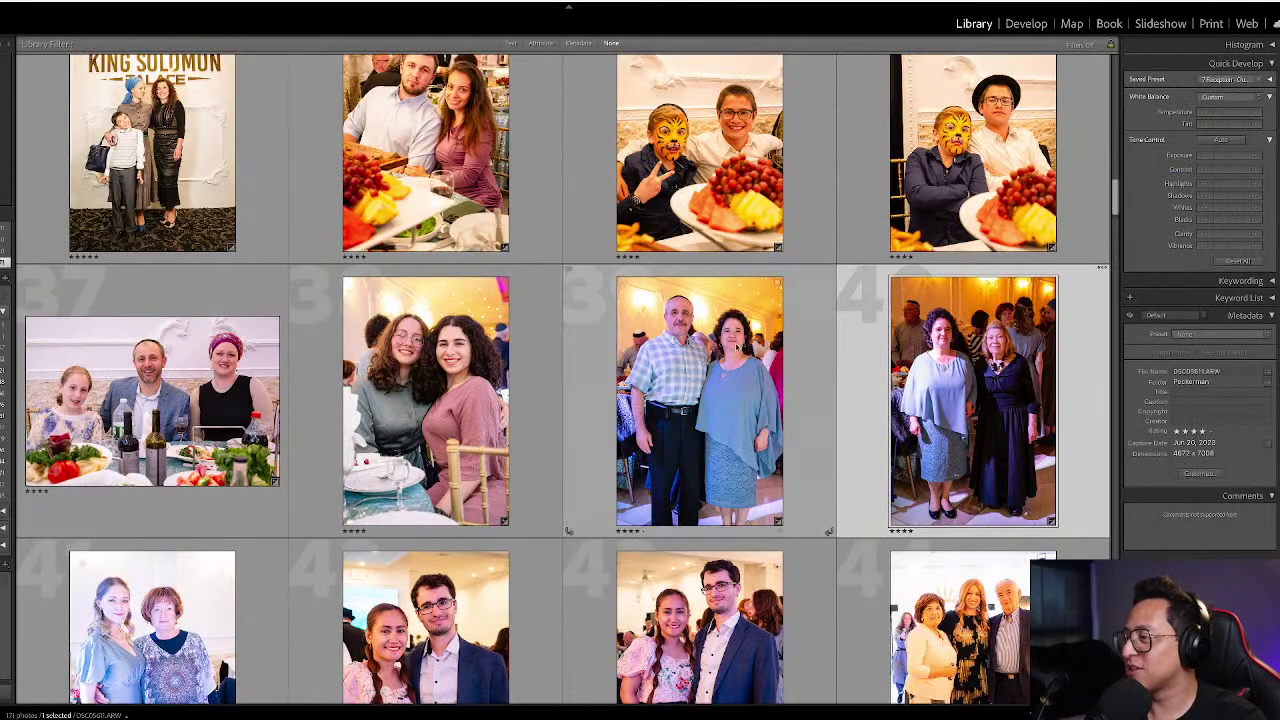
key(d)
key(minus)
key(minus)
key(minus)
key(minus)
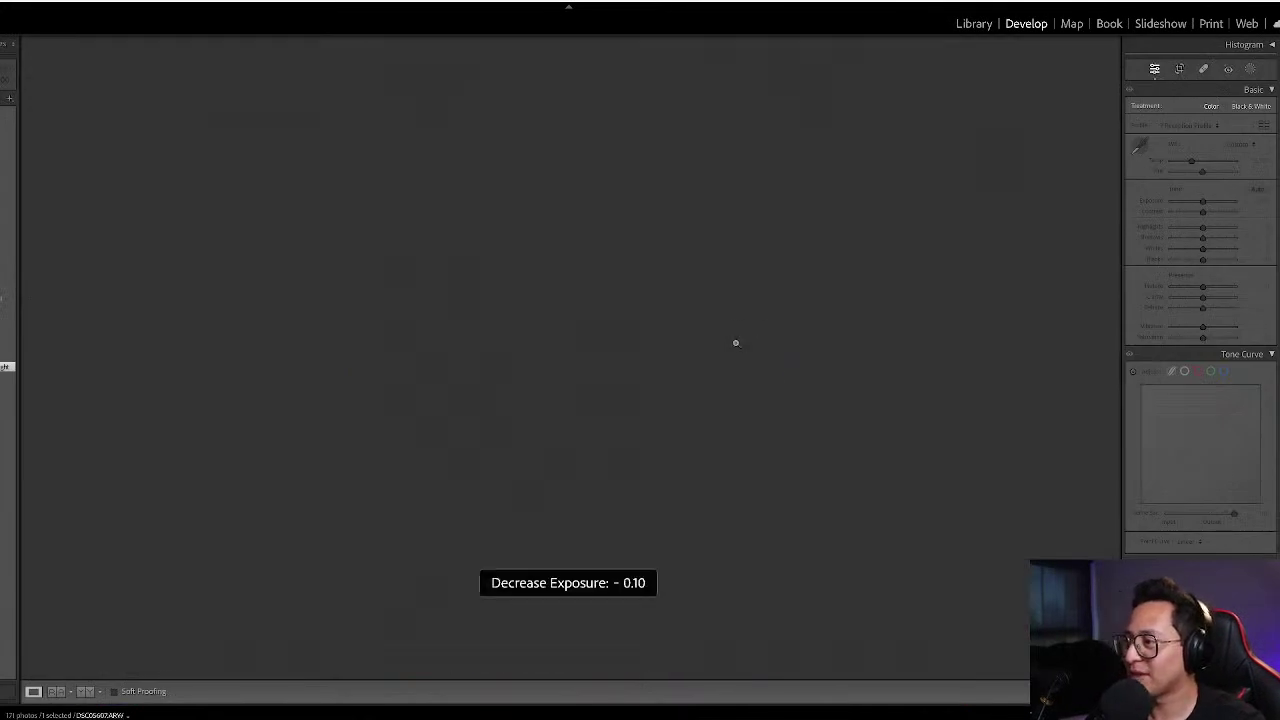
key(equal)
key(equal)
key(equal)
key(equal)
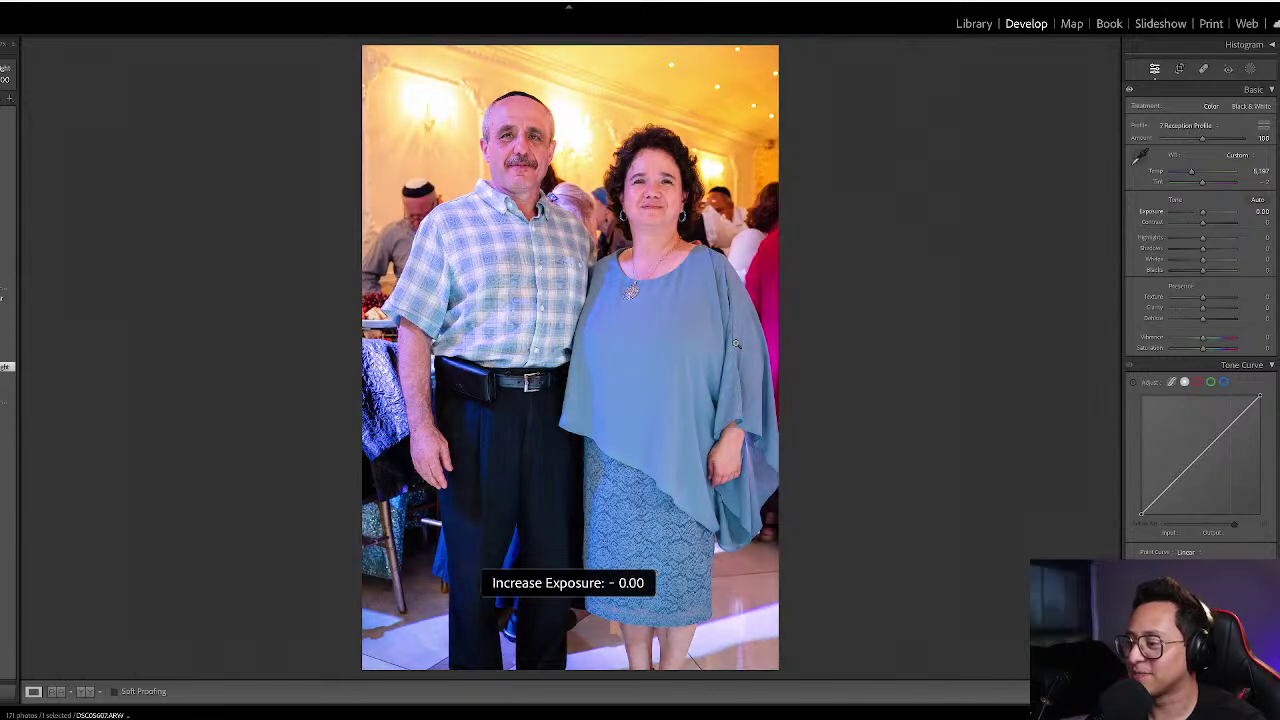
key(g)
- Sync the develop settings of the fortieth photo to the forty-first photo, the two women standing against the pale wall
scroll(500, 378, down, 3)
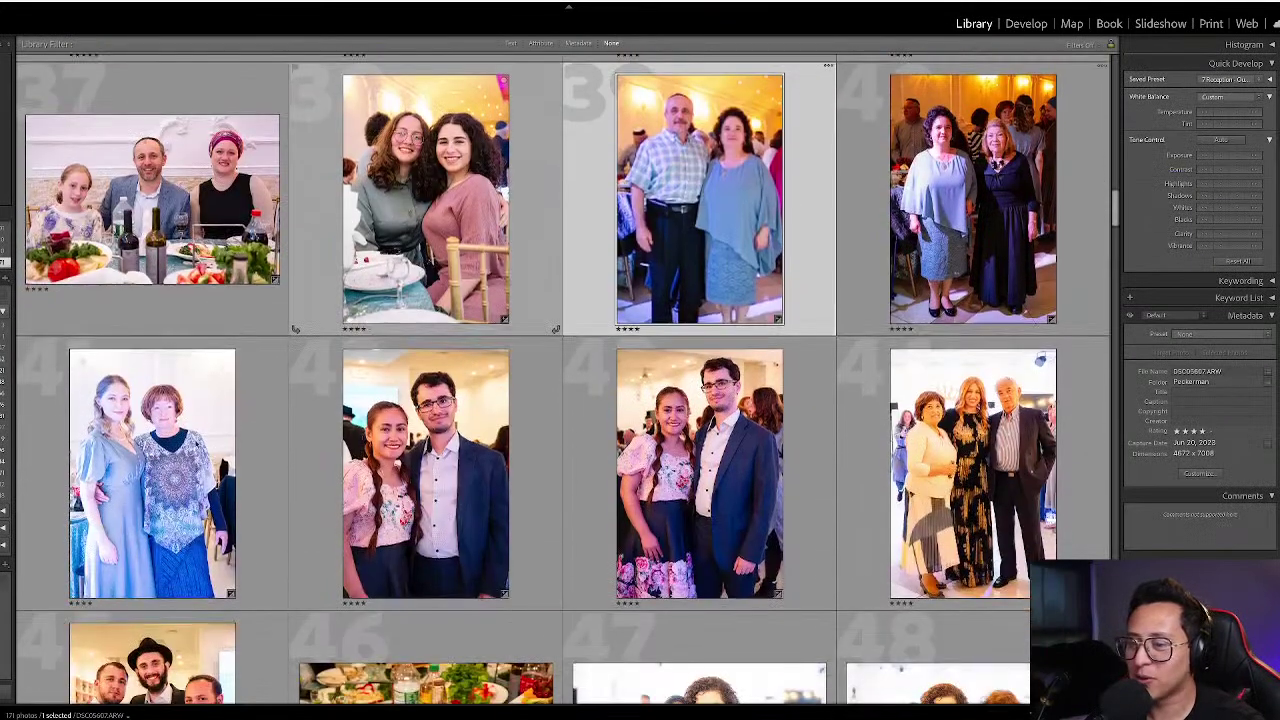
click(24, 600)
ctrl+click(977, 172)
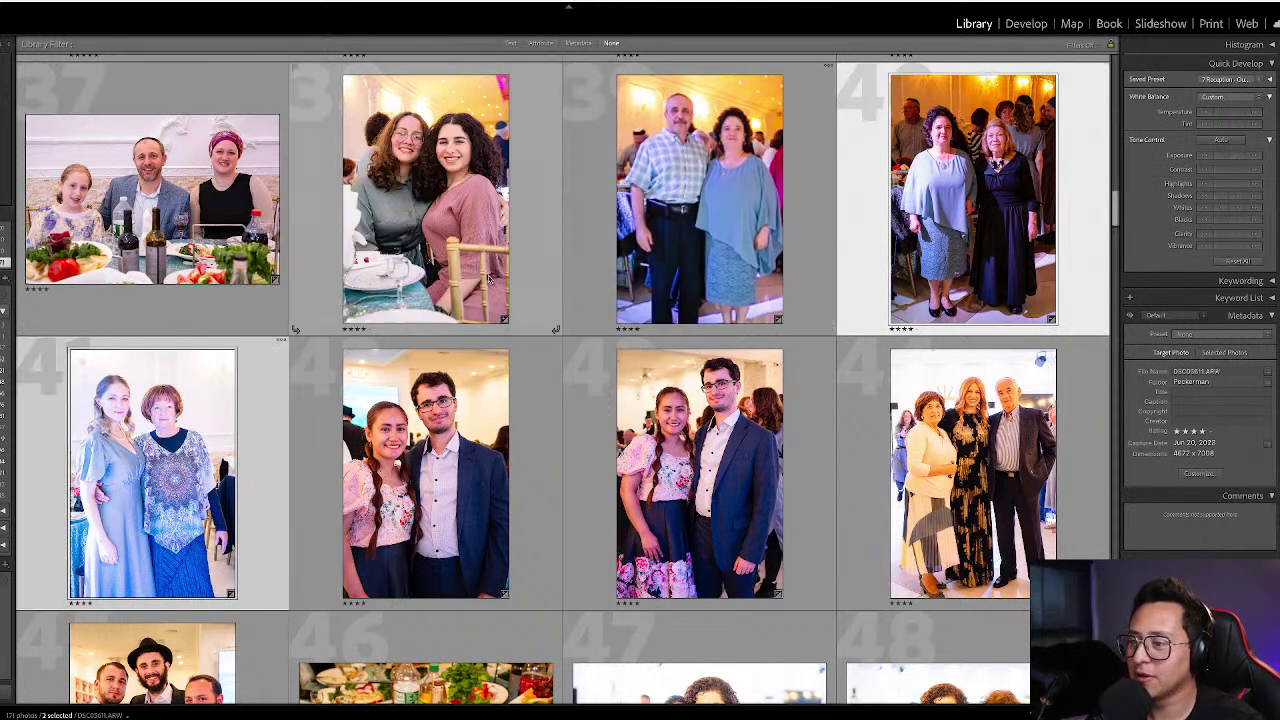
click(229, 455)
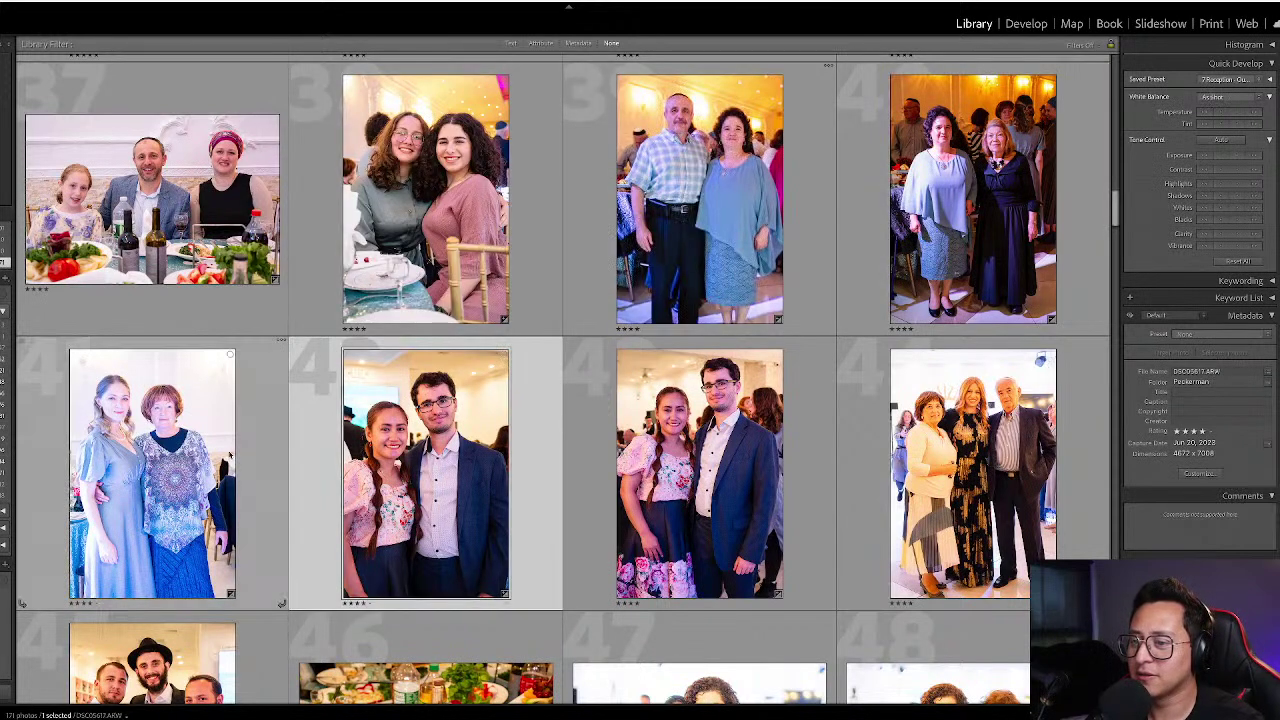
- Lower the exposure of the forty-first photo to -0.90 and cool its color temperature to about 6,815
key(d)
key(minus)
key(minus)
key(minus)
key(minus)
key(minus)
key(minus)
key(minus)
key(minus)
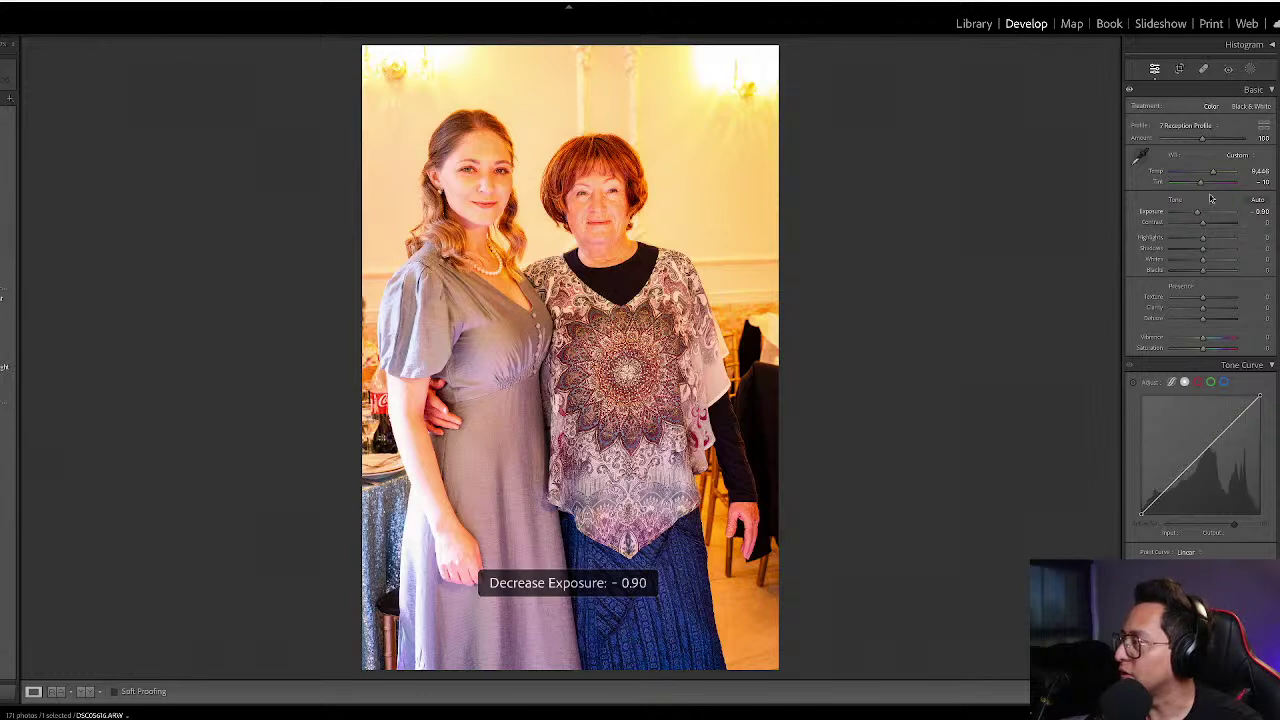
drag(1216, 175, 1181, 176)
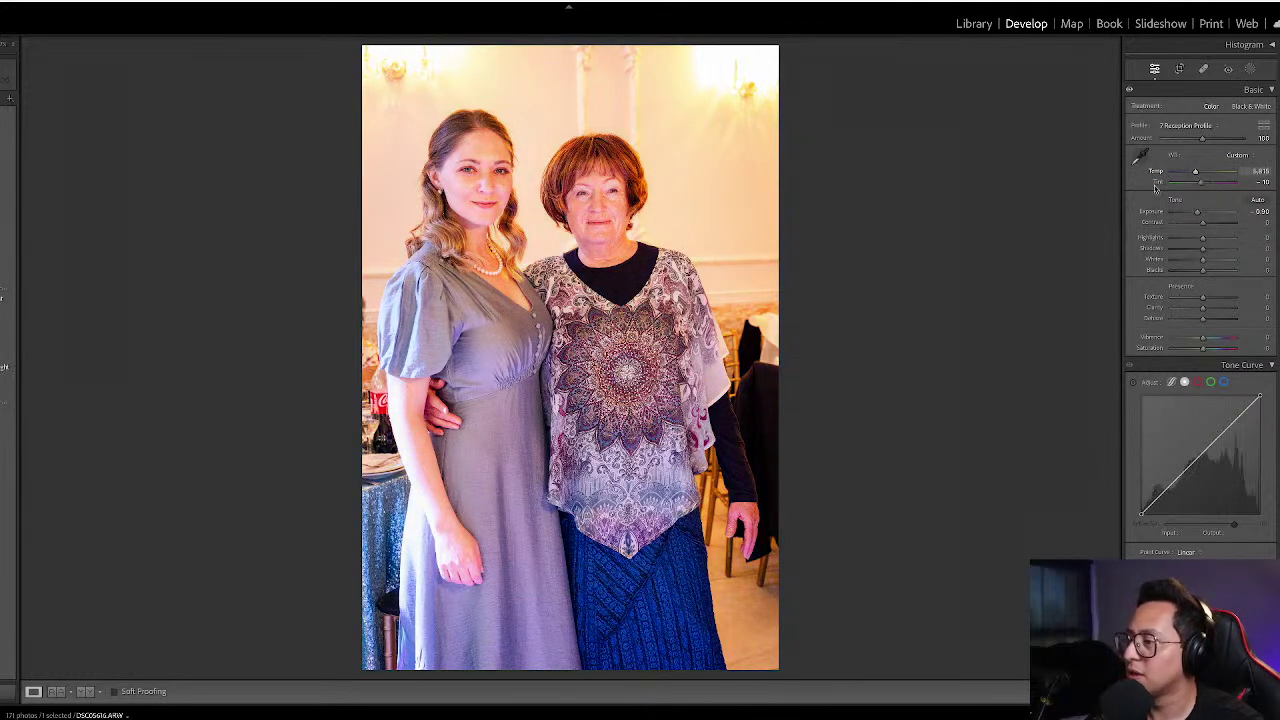
key(ctrl+z)
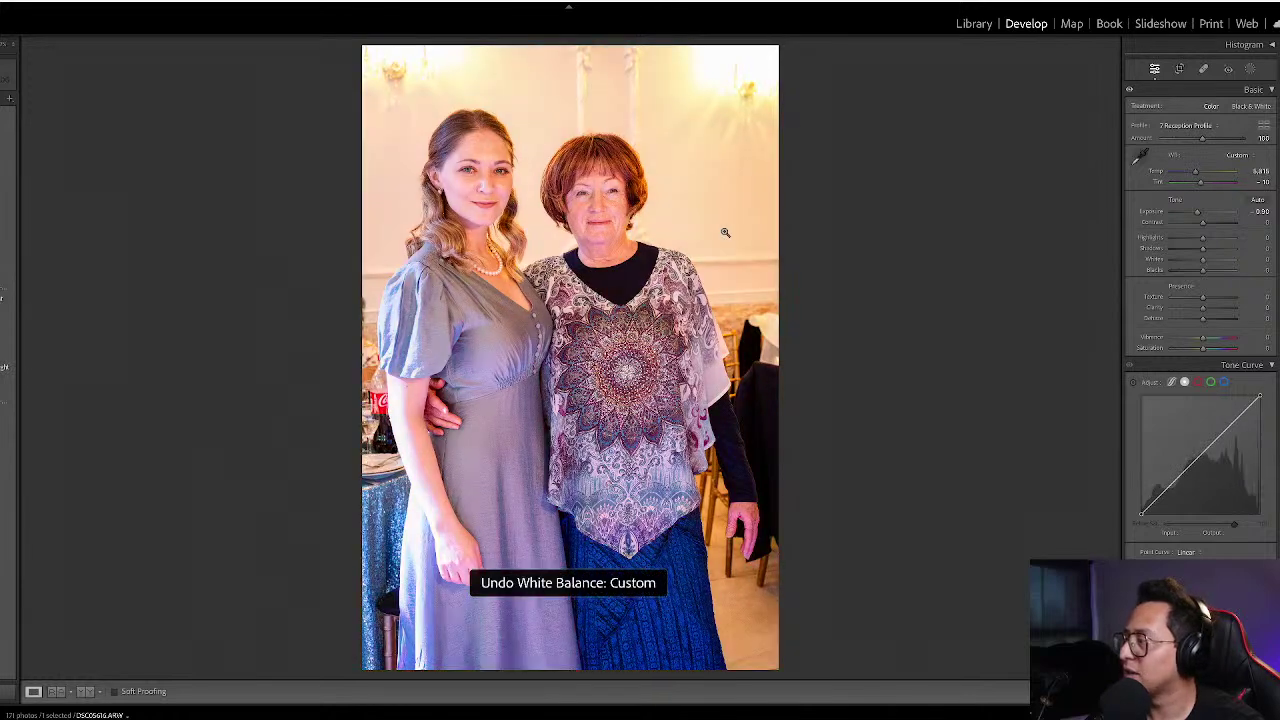
key(g)
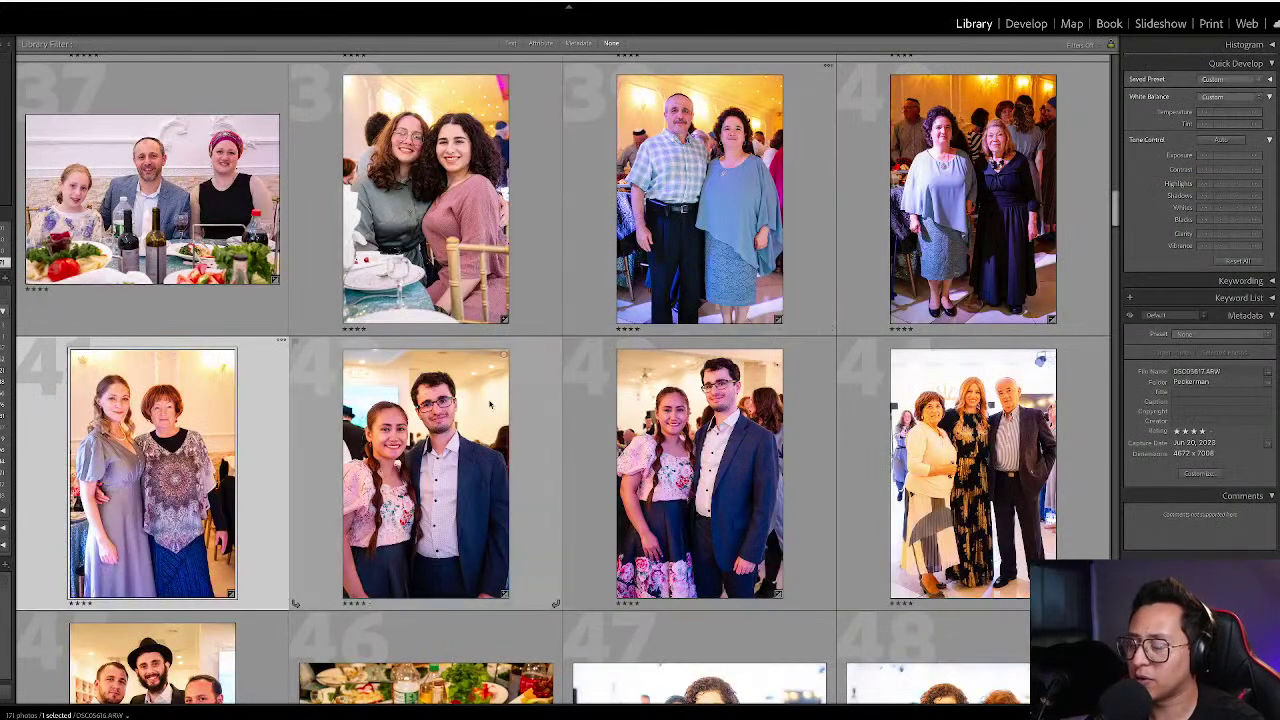
- Raise the exposure of the forty-second photo, the close portrait of the young couple, to +0.10
click(500, 470)
key(d)
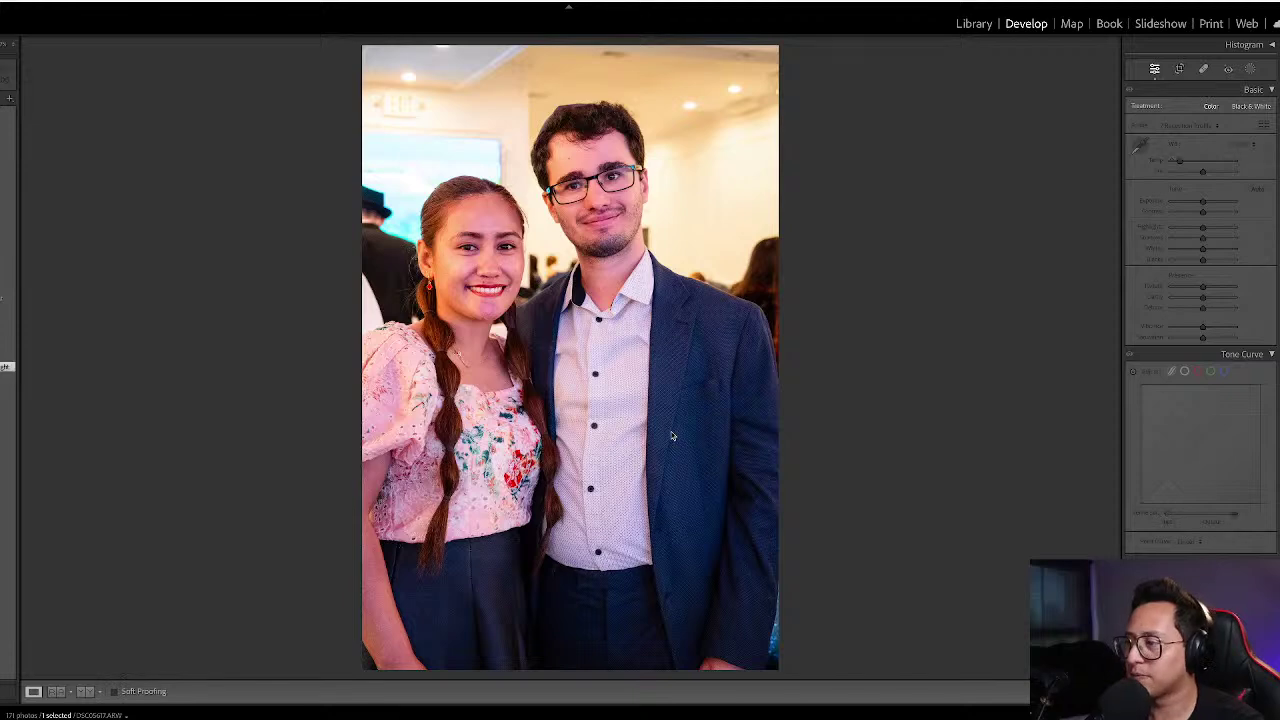
key(equal)
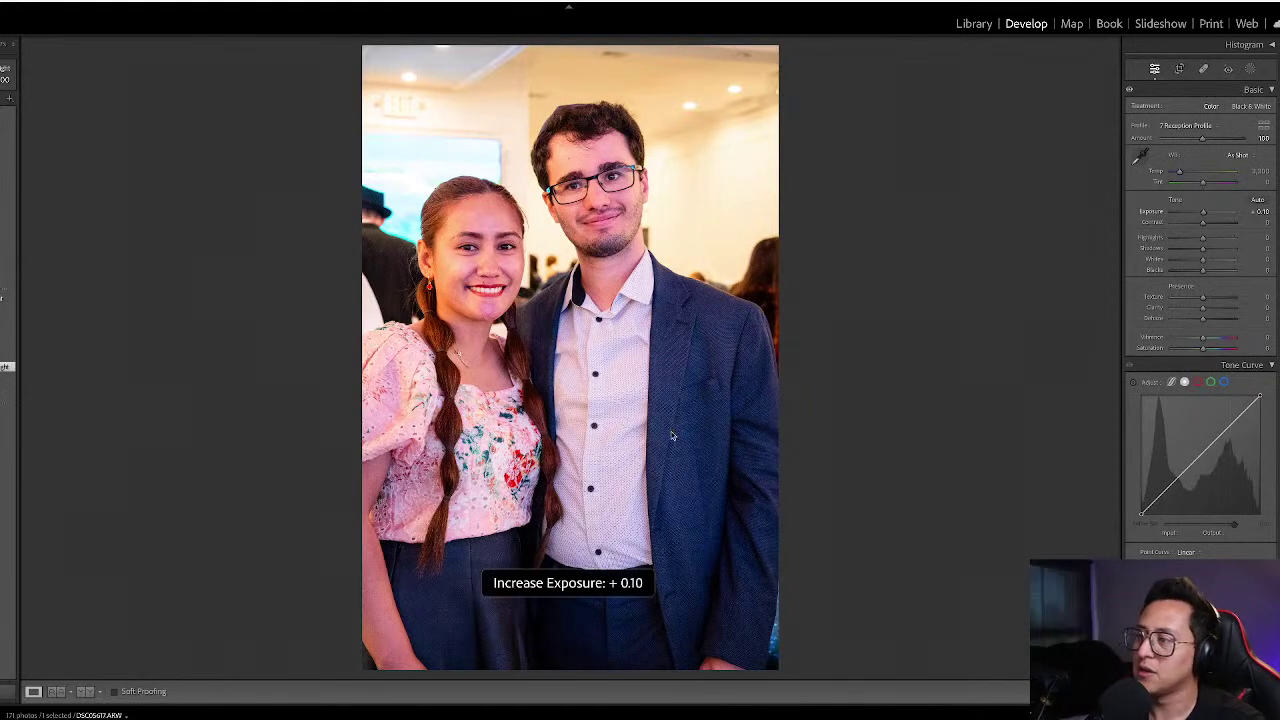
key(g)
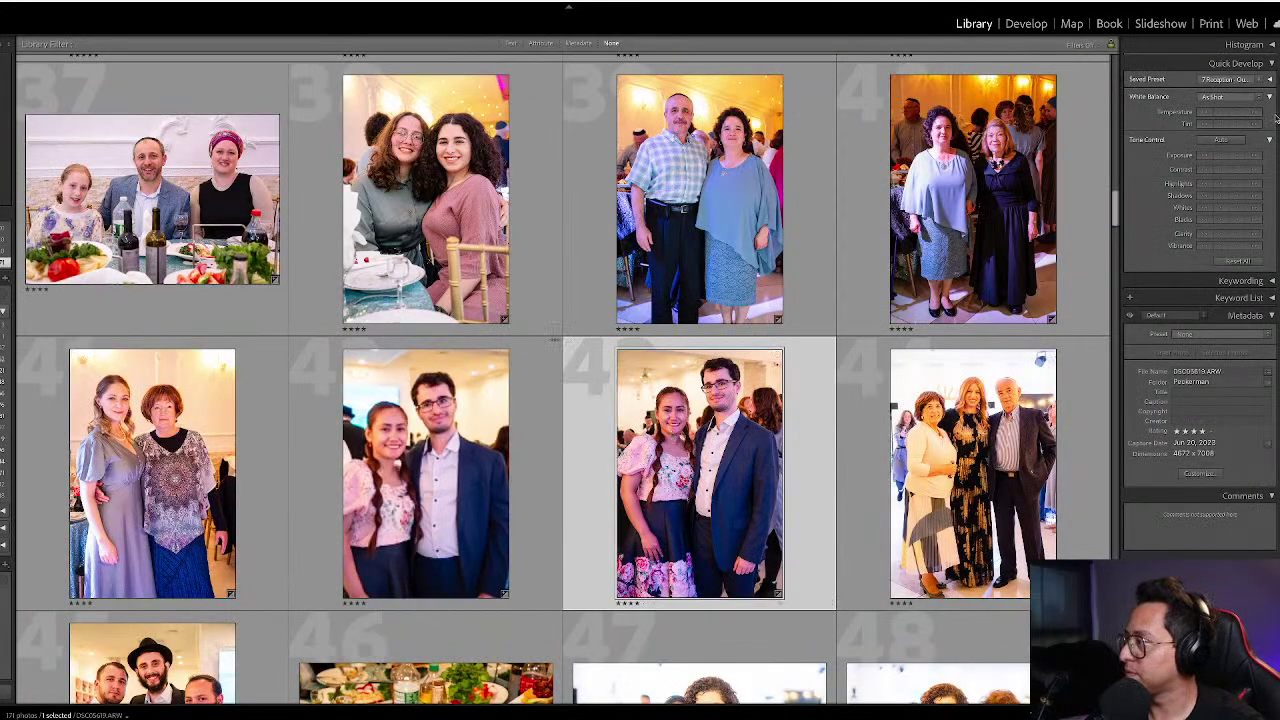
- Fine-tune the exposure of the fortieth photo, the two women standing on the dance floor, to -0.29
click(938, 220)
key(d)
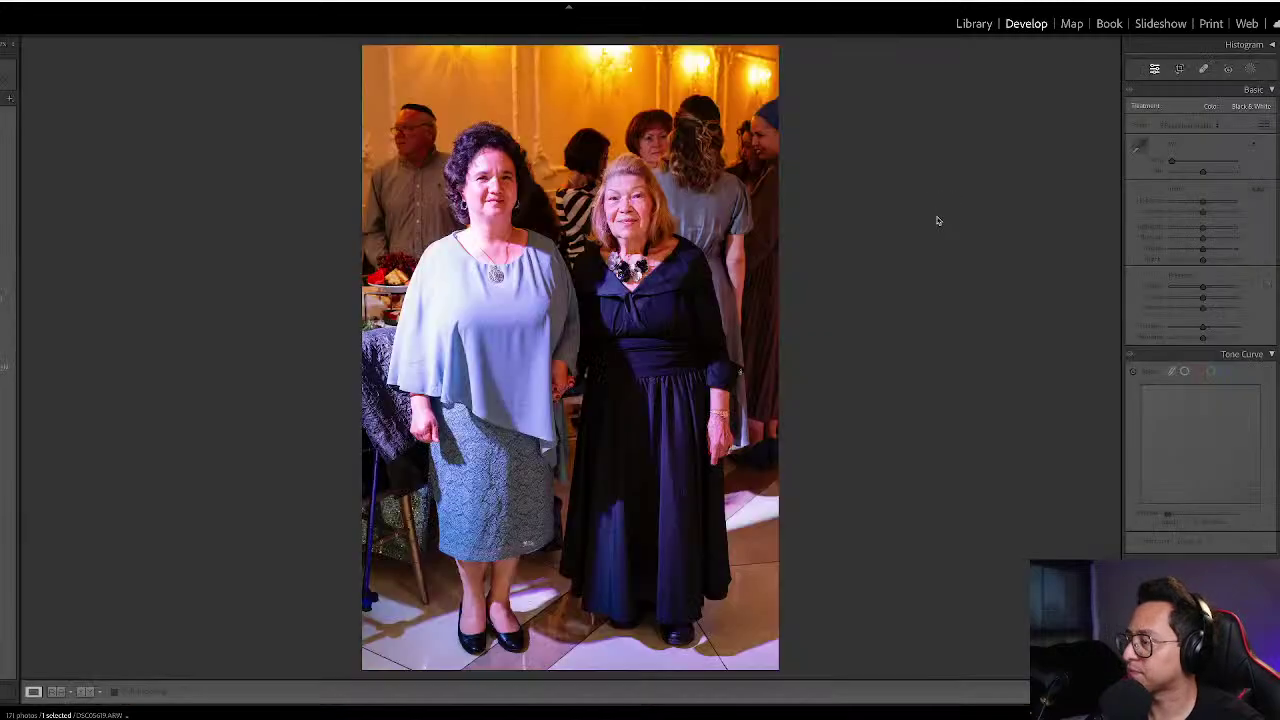
key(equal)
key(g)
key(ctrl+z)
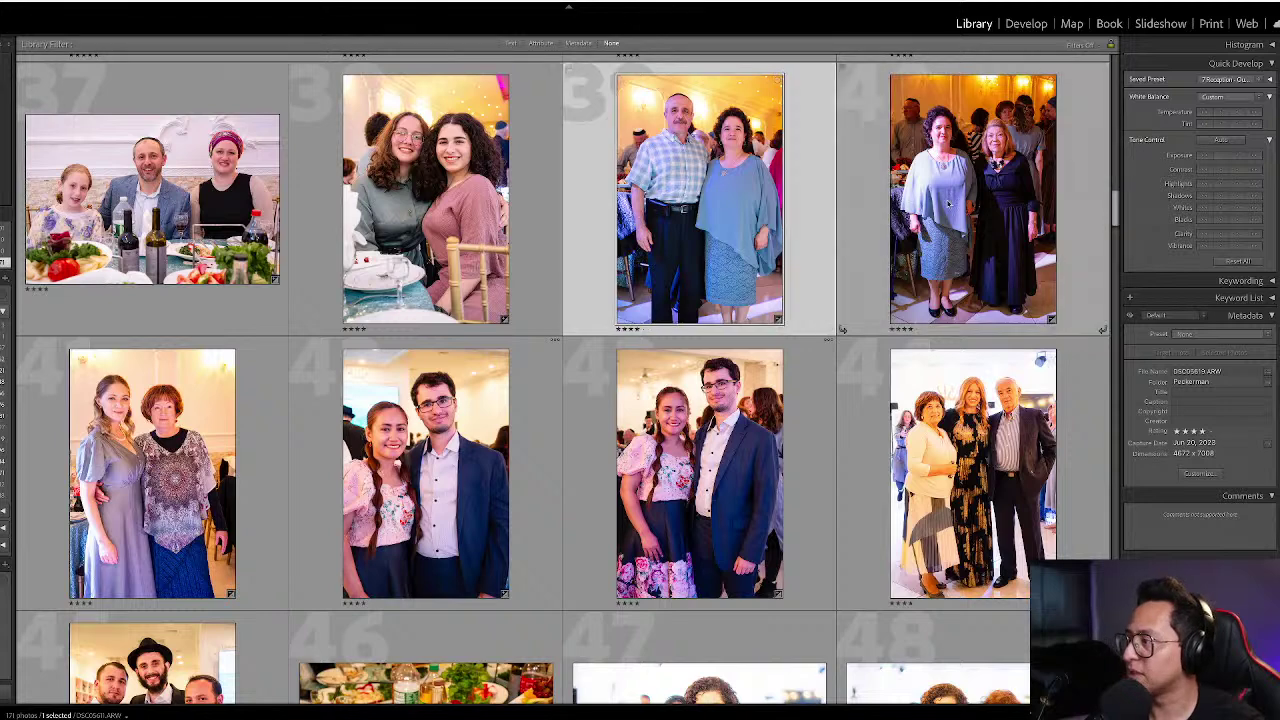
key(d)
key(minus)
key(minus)
key(equal)
key(equal)
key(equal)
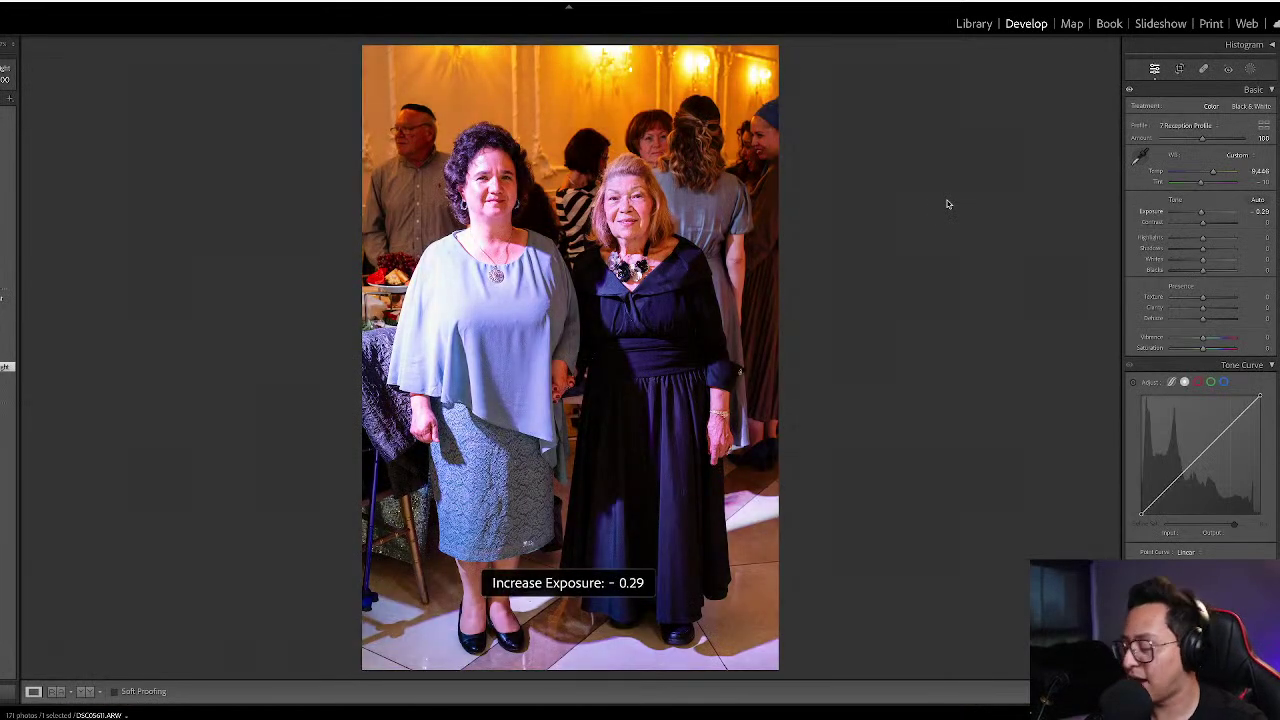
- Add a linear gradient mask over the right side of the fortieth photo, across the woman in the dark dress
key(m)
drag(770, 250, 565, 298)
drag(667, 283, 670, 297)
click(1257, 180)
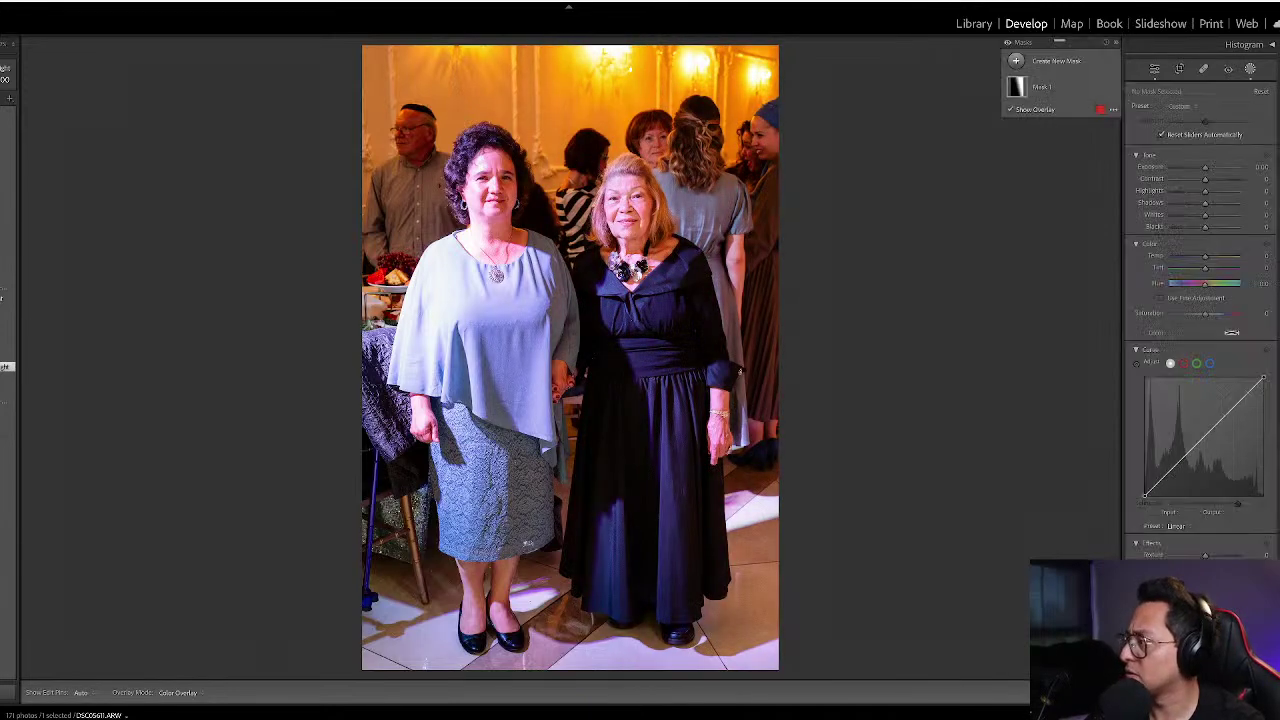
key(g)
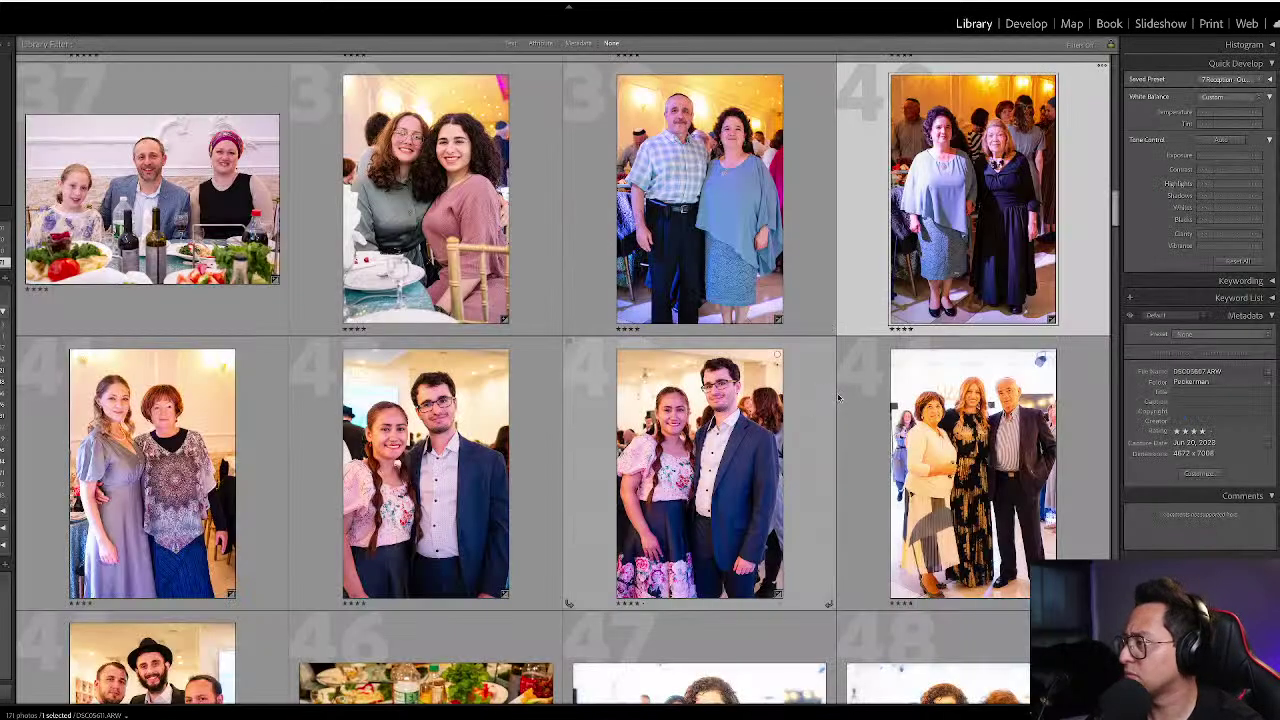
- Set the forty-fourth photo, the older couple with the woman in black and gold, to -100 highlights and a color temperature of about 3,218
scroll(845, 478, down, 1)
click(857, 295)
key(d)
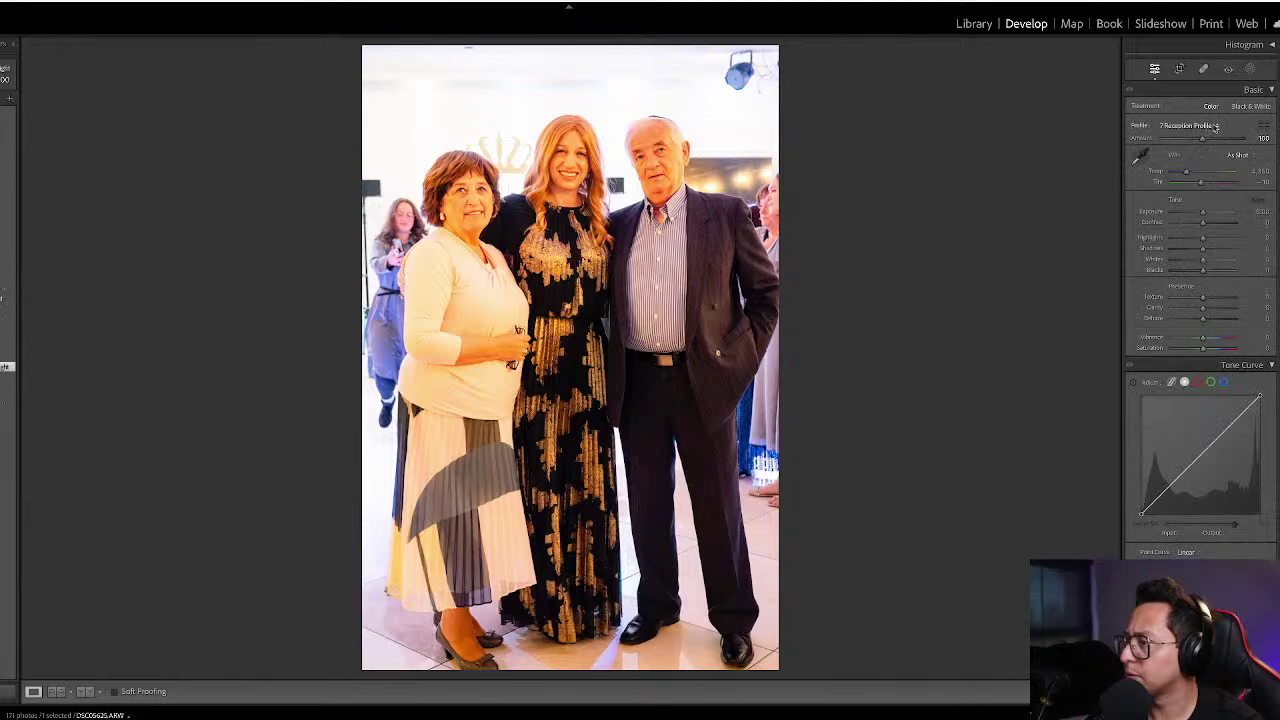
drag(1205, 245, 1160, 250)
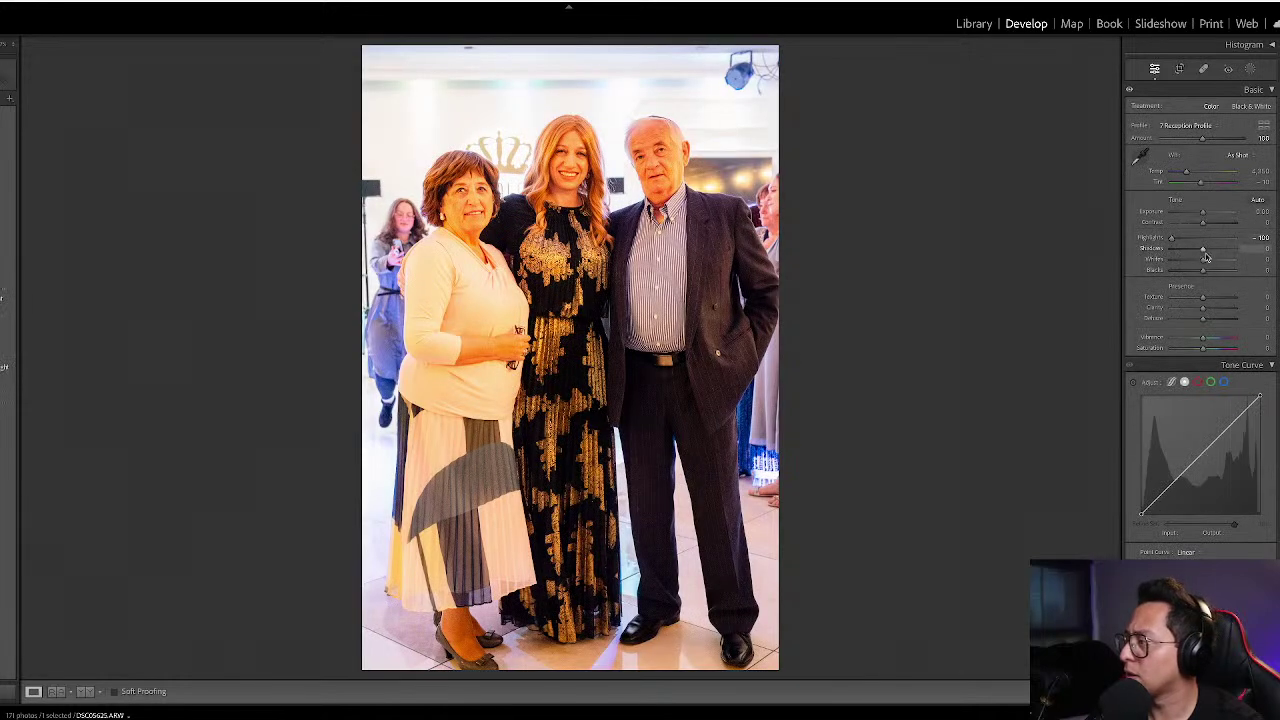
drag(1187, 174, 1180, 175)
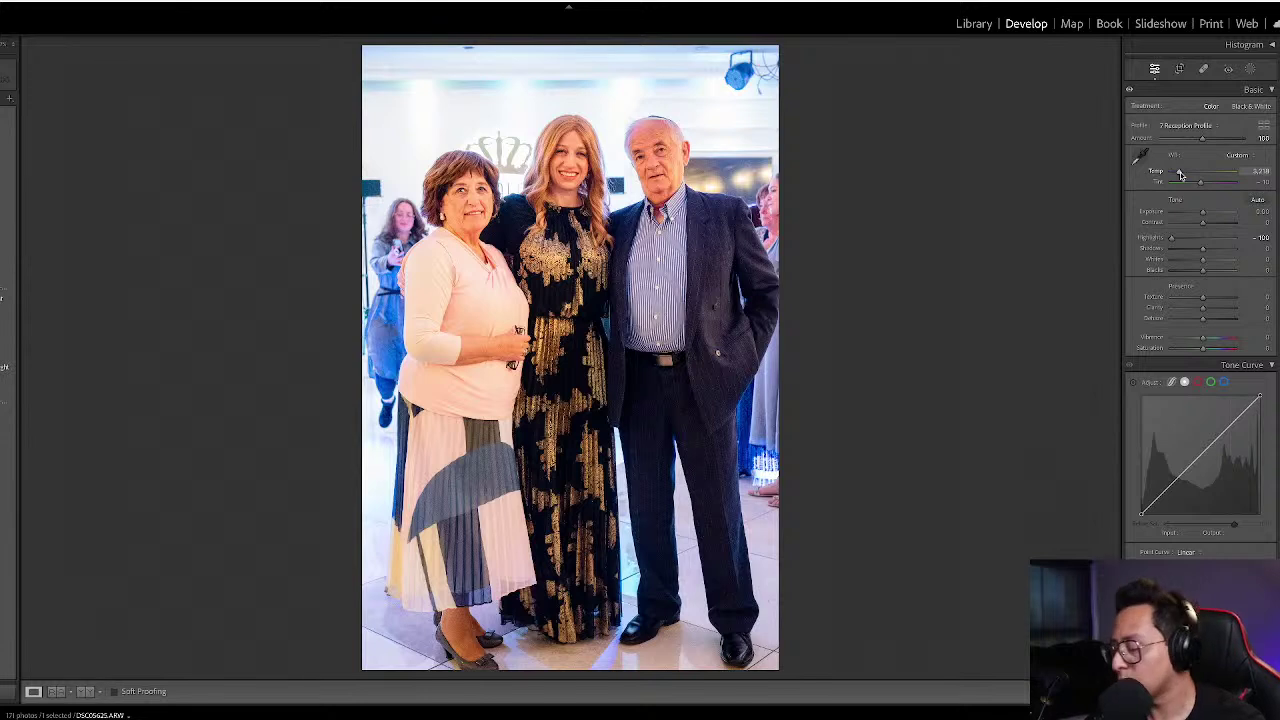
- Lower the exposure of the forty-fourth photo to -0.20
key(minus)
key(minus)
key(minus)
key(equal)
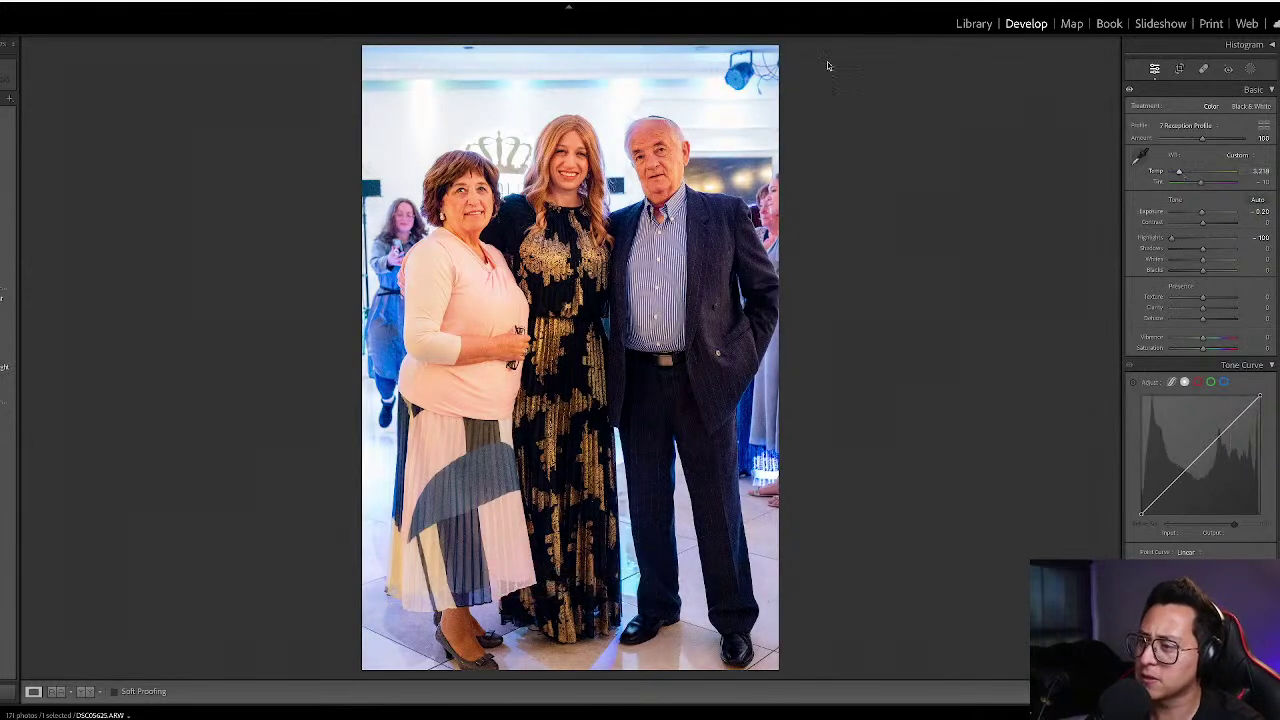
key(g)
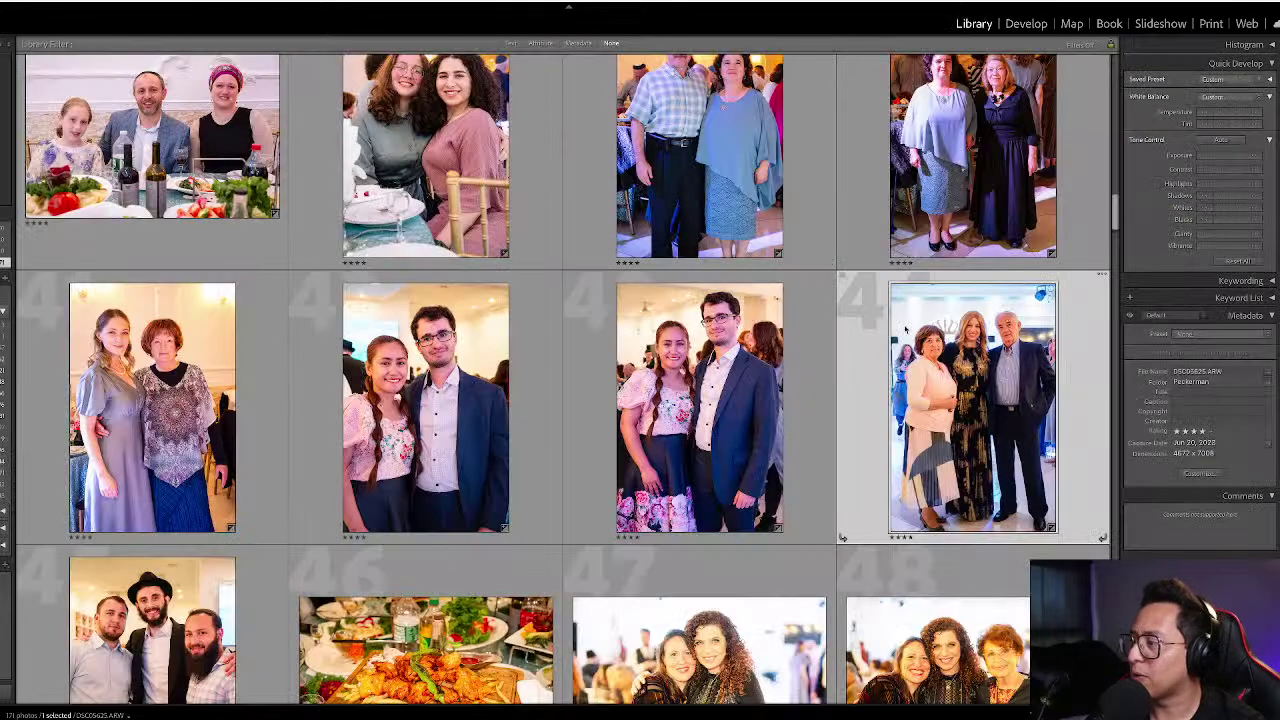
- Lower the exposure of the forty-seventh photo, the two women embracing, in small steps to below -0.30
scroll(254, 578, down, 3)
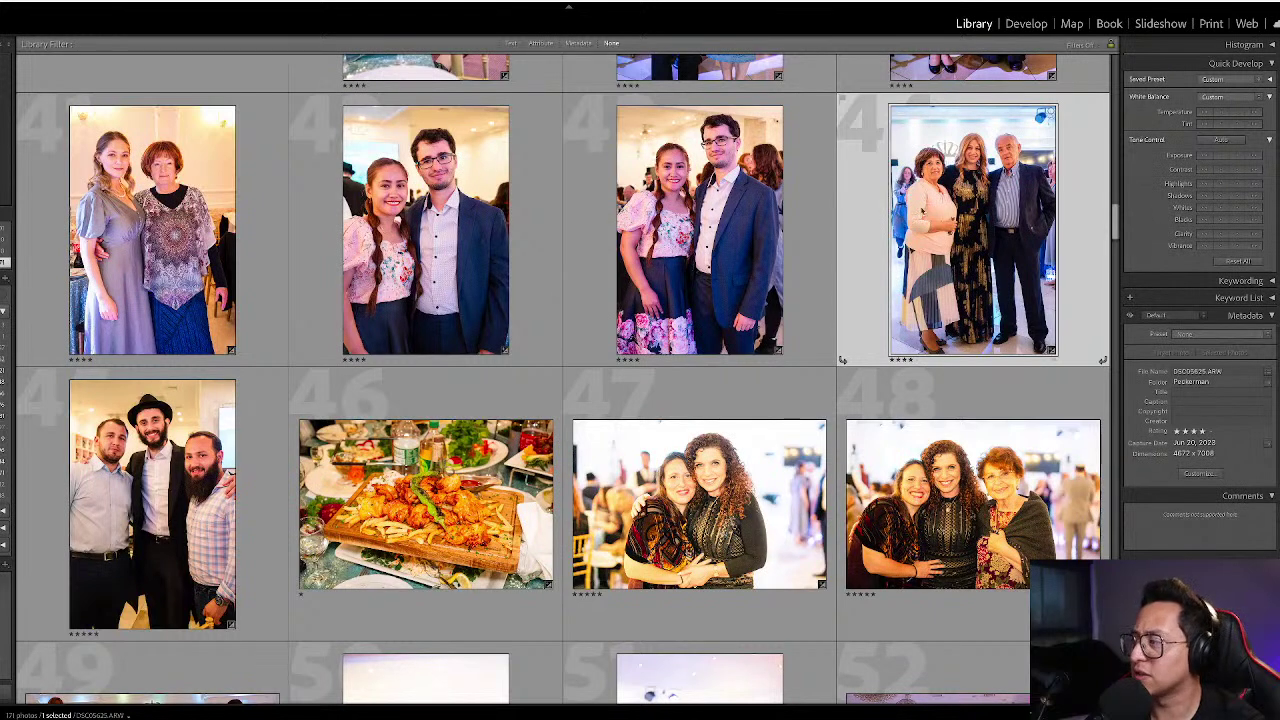
click(425, 500)
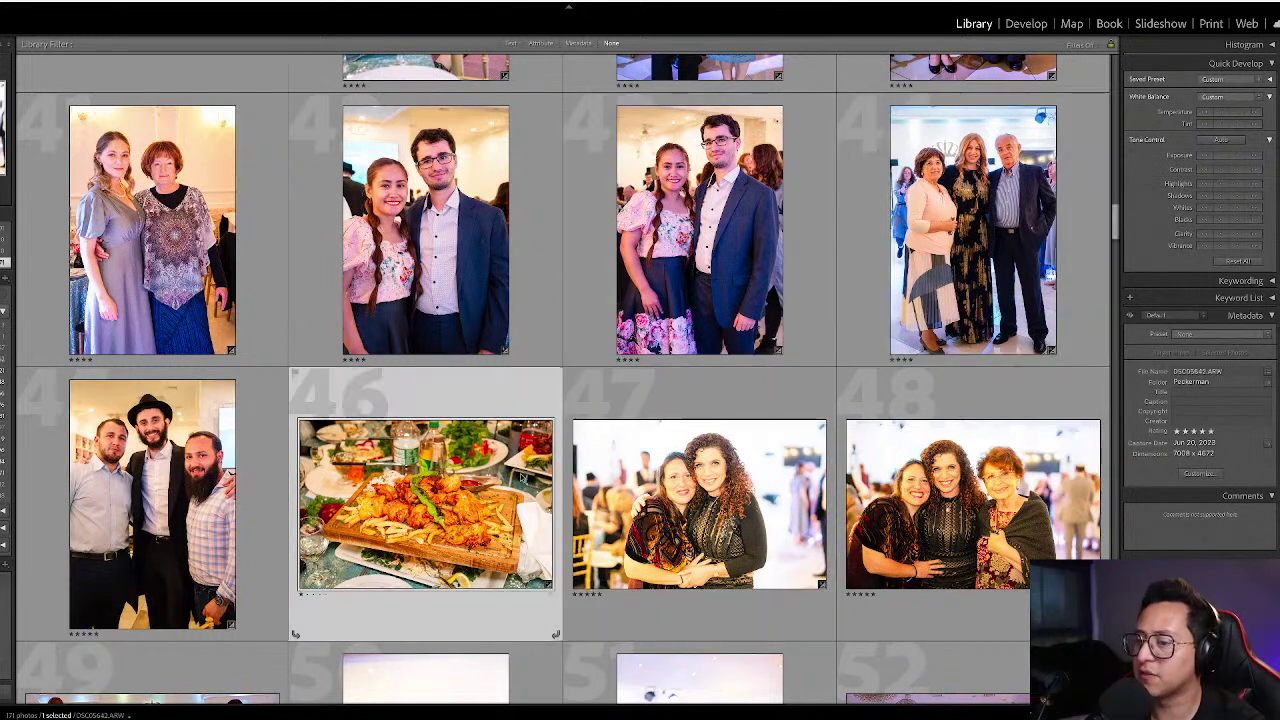
click(617, 479)
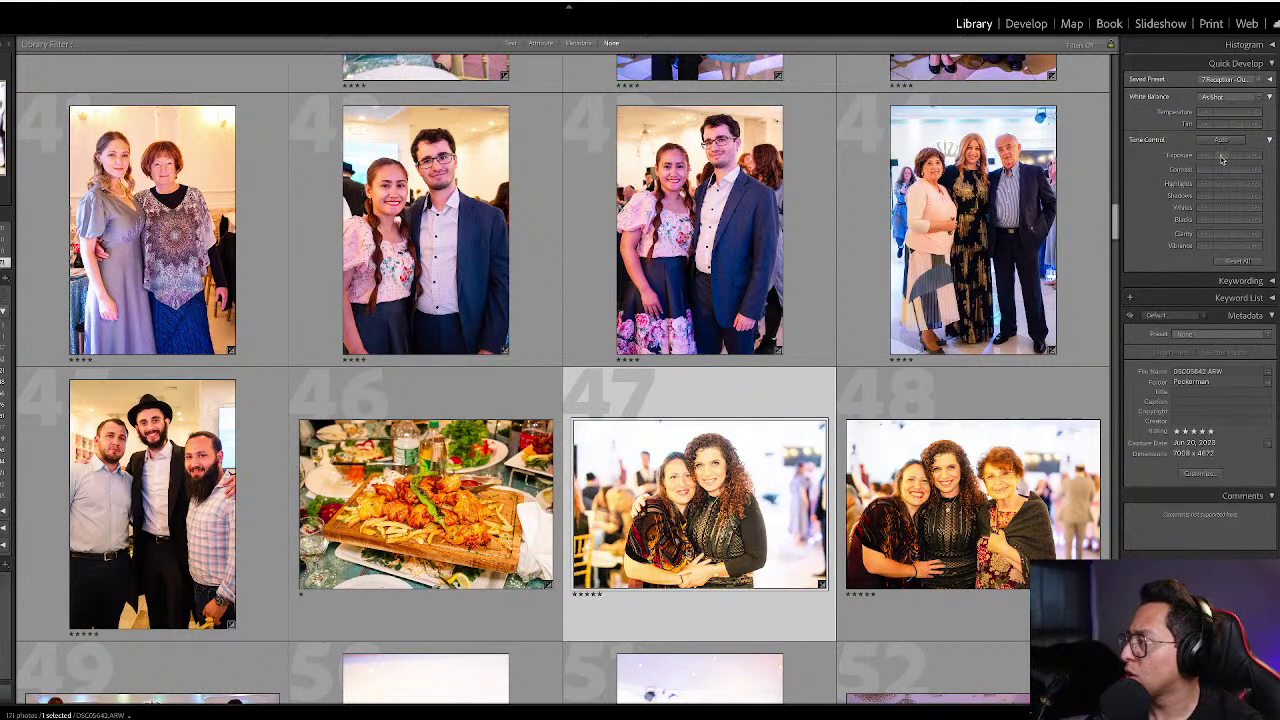
key(d)
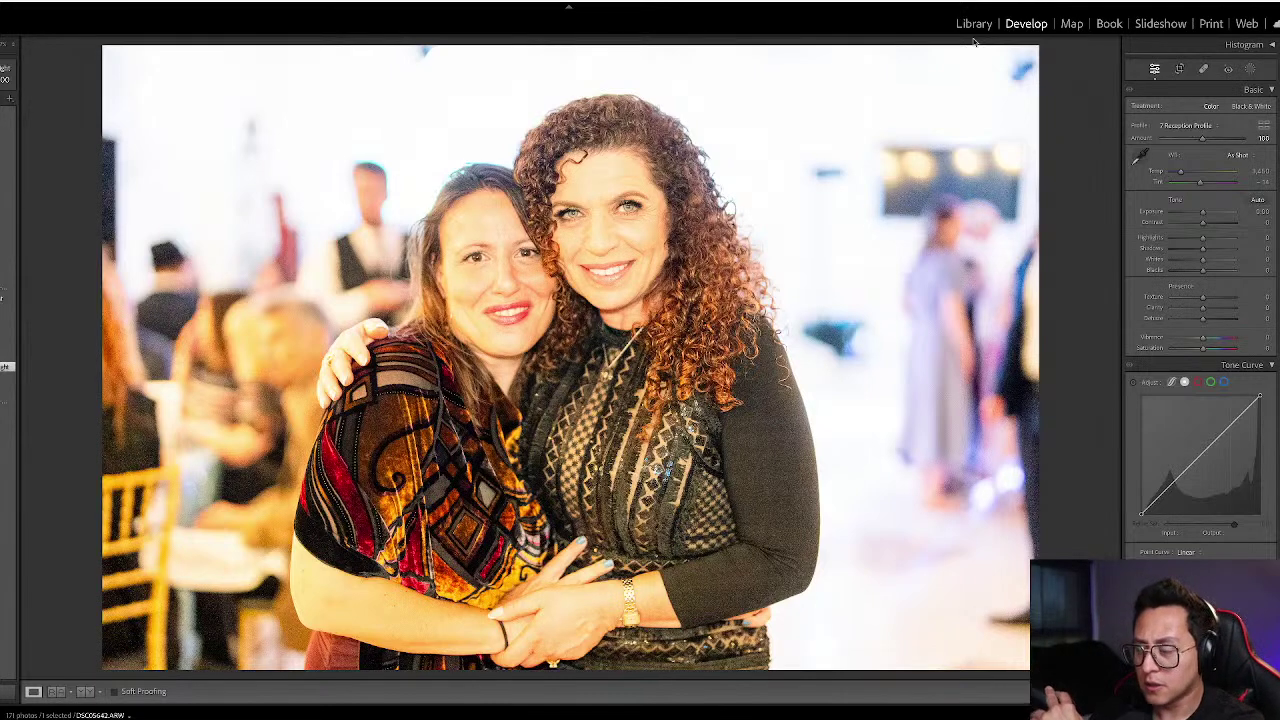
key(minus)
key(minus)
key(minus)
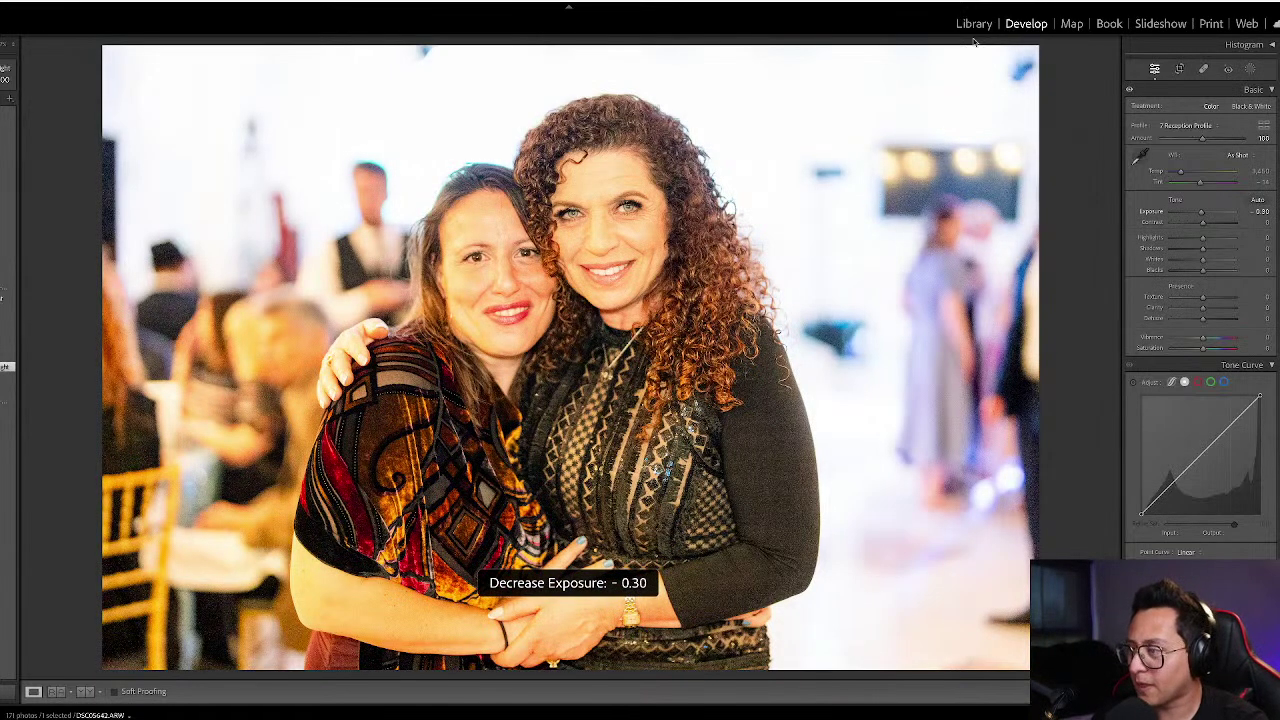
key(minus)
key(minus)
key(minus)
key(g)
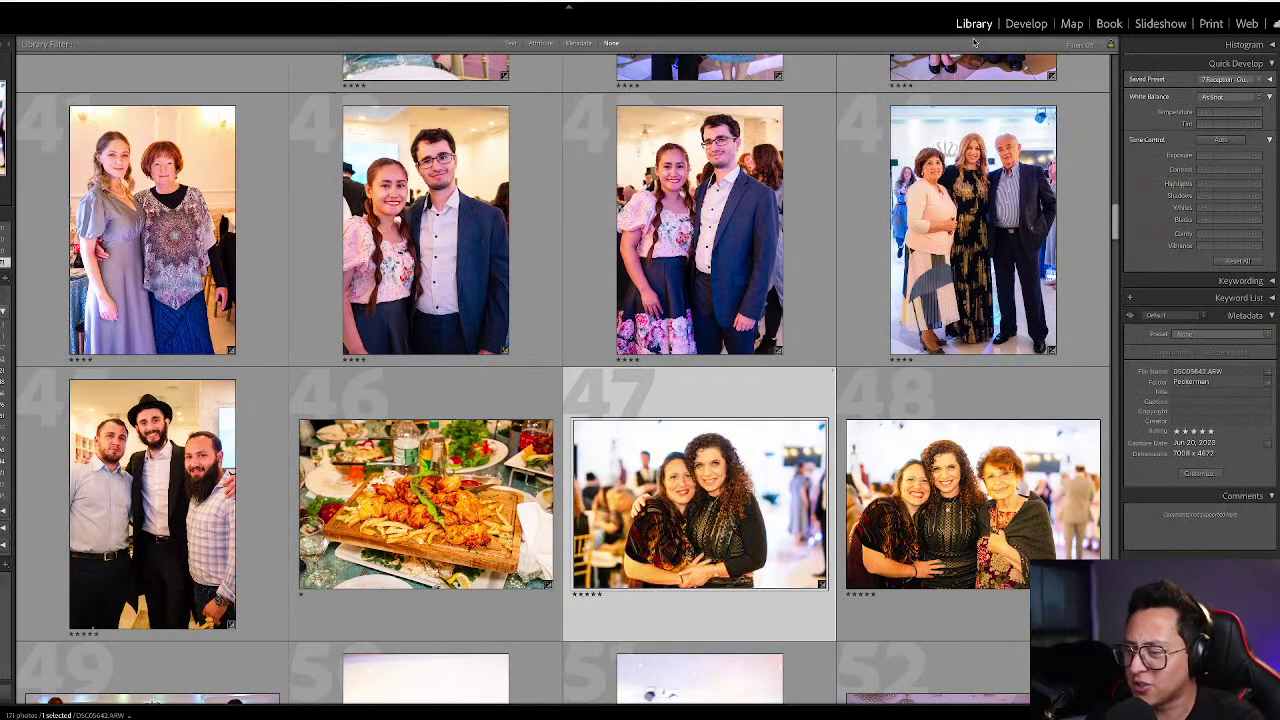
- Lower the exposure of the forty-eighth photo, the three smiling women, to -0.30
click(925, 541)
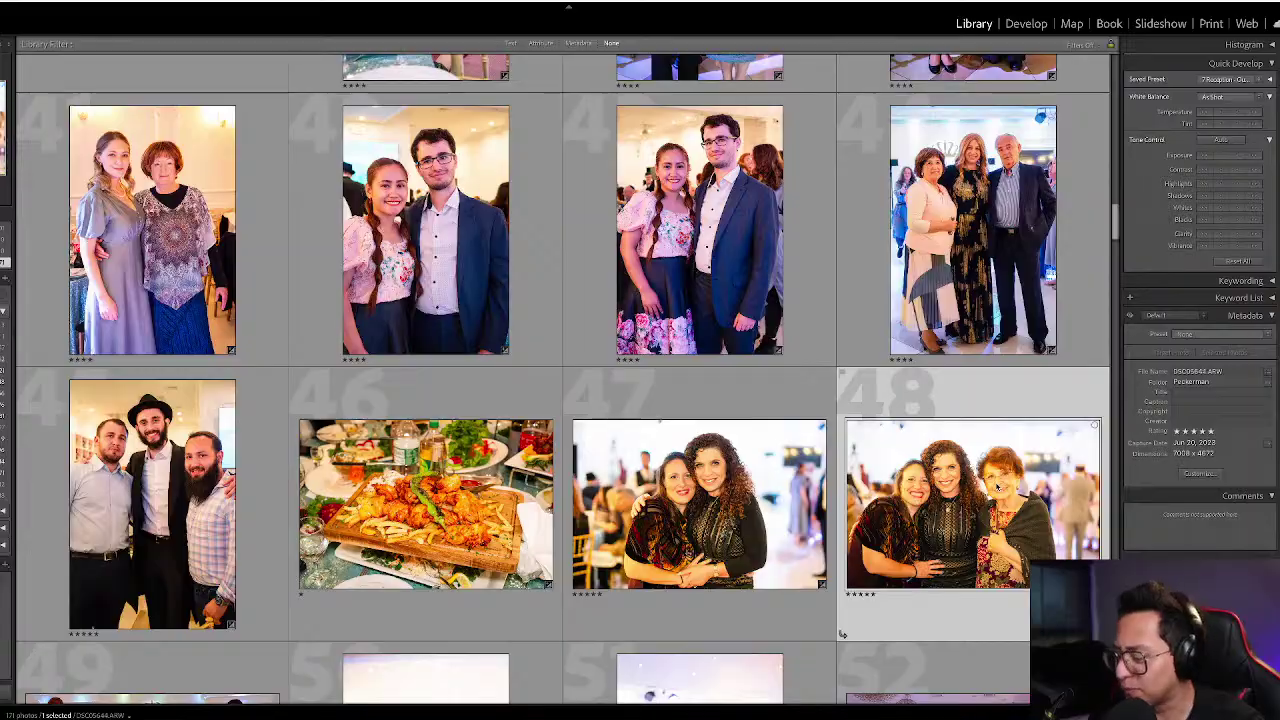
key(d)
key(minus)
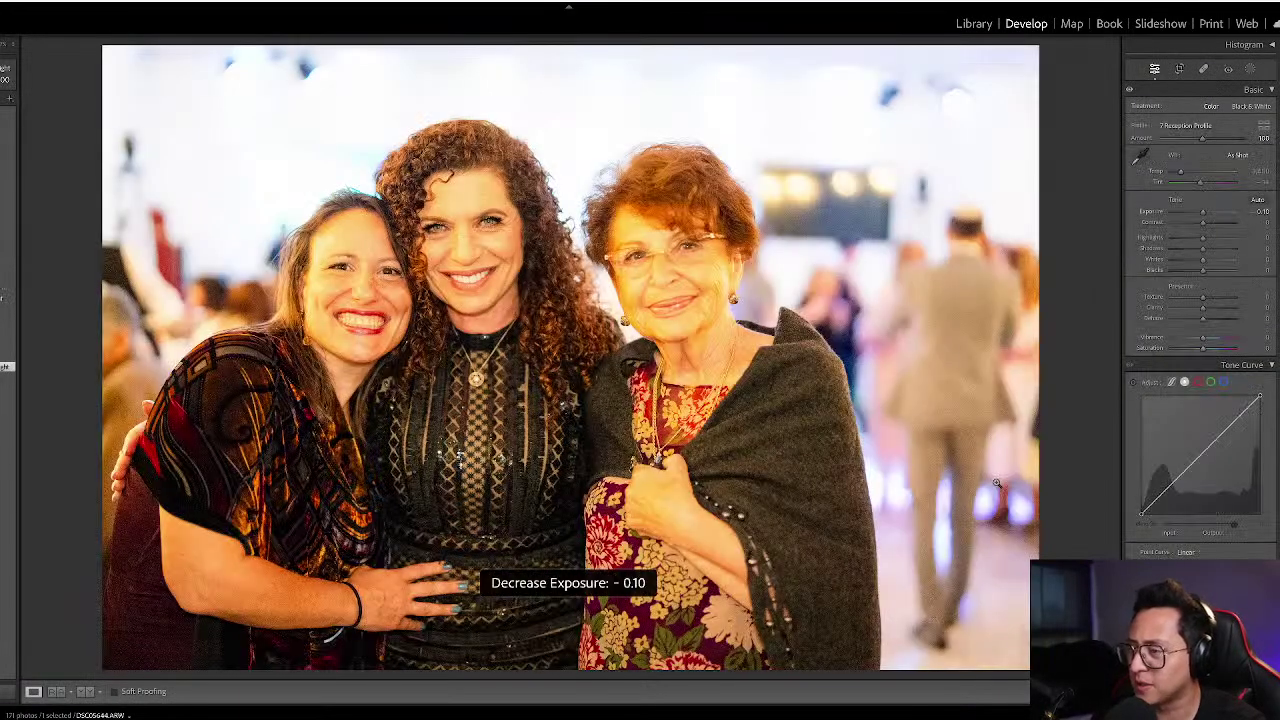
key(minus)
key(equal)
key(g)
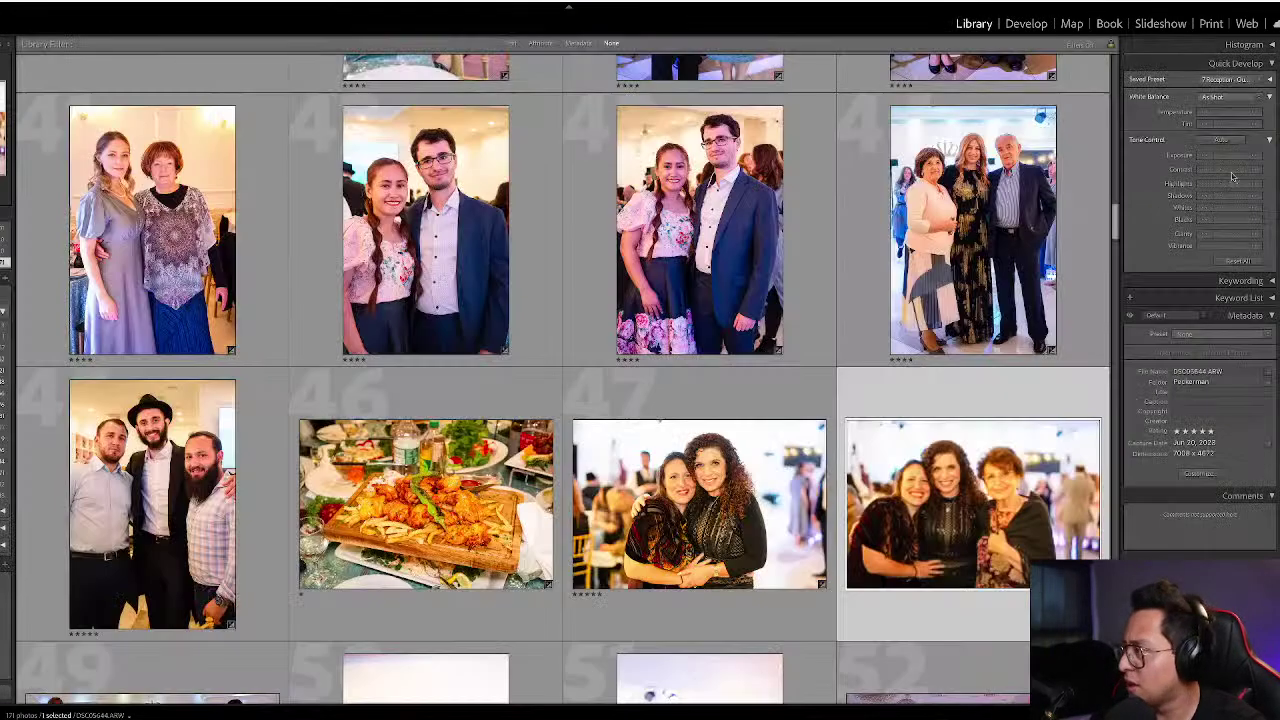
- Cool the color temperature of the forty-eighth photo to about 2,847
key(d)
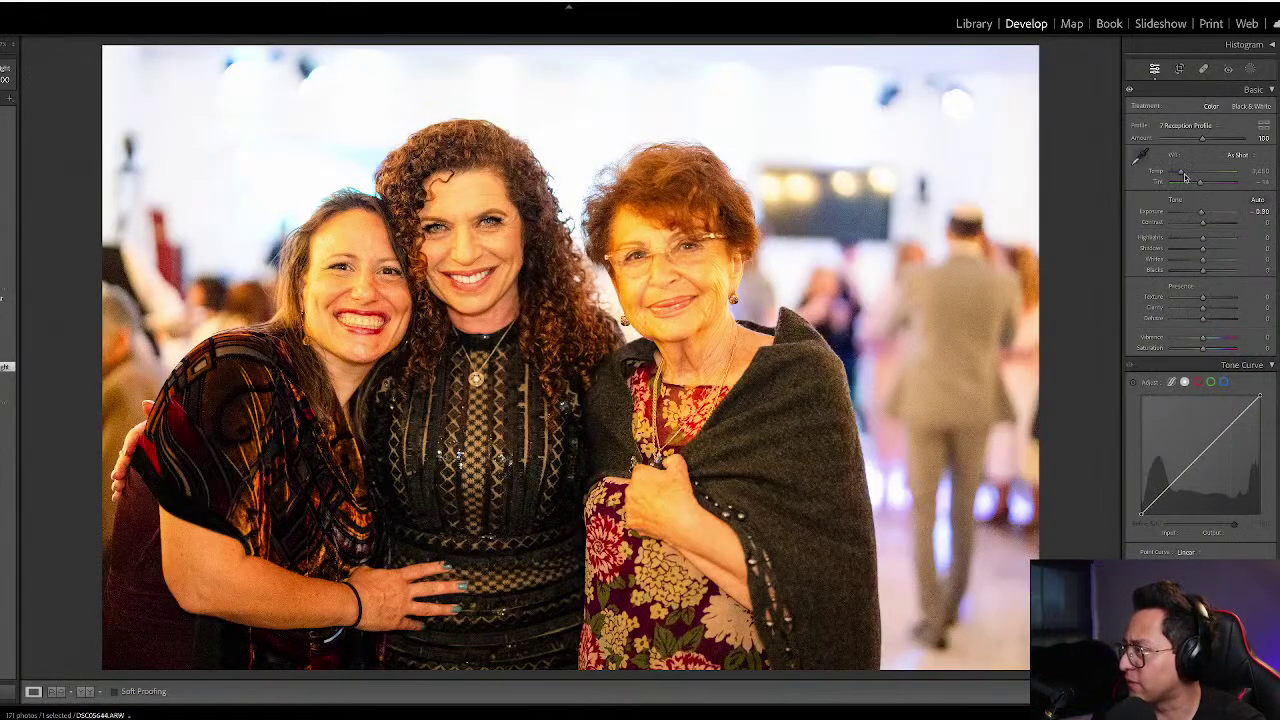
drag(1180, 174, 1177, 174)
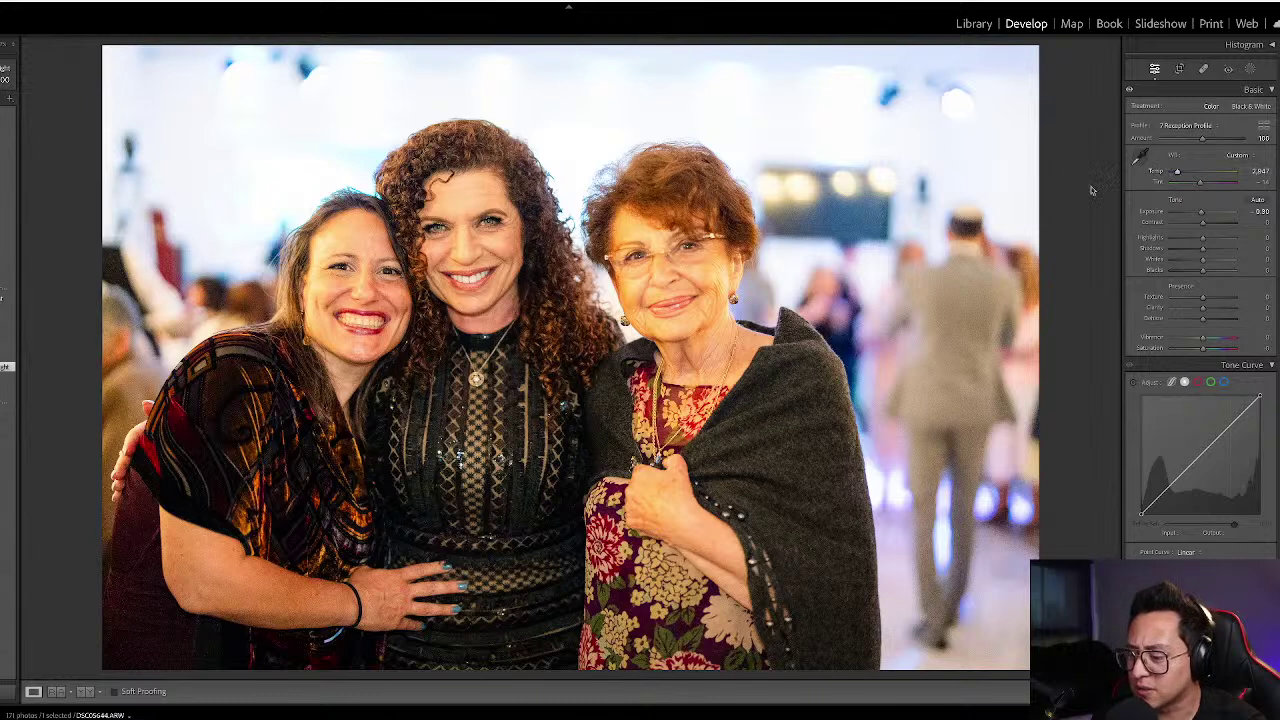
key(g)
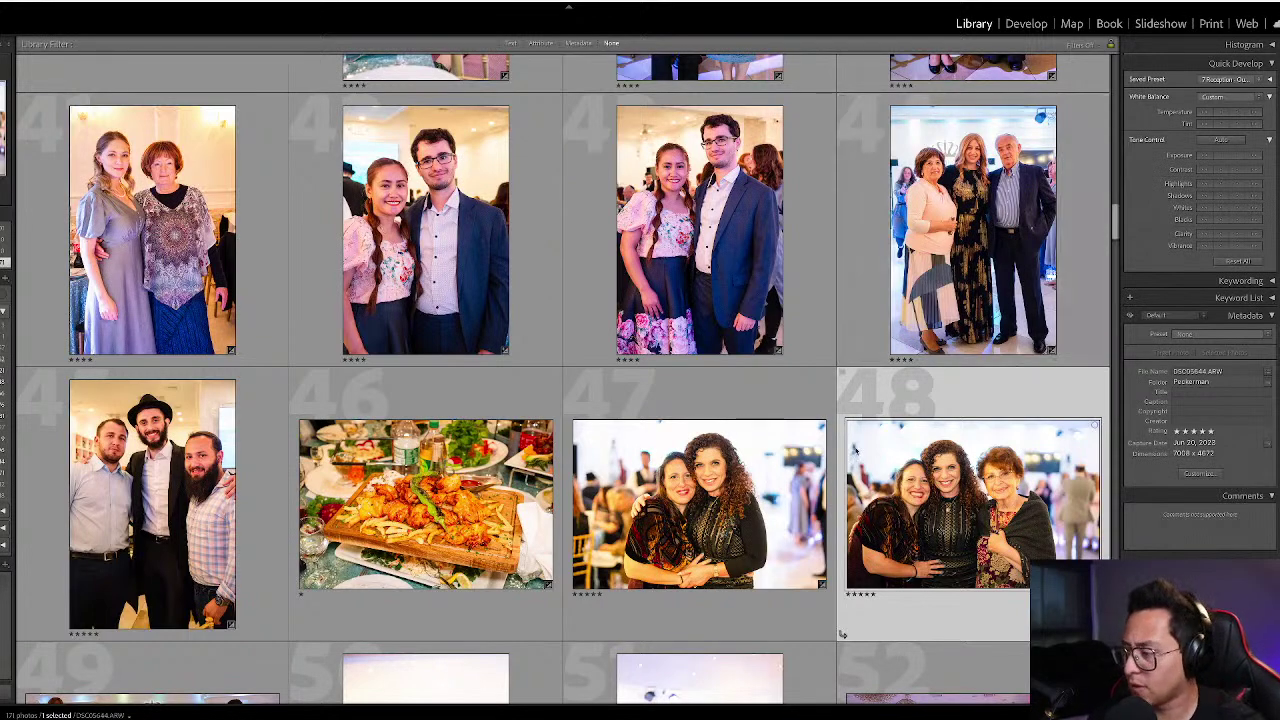
- Lower the exposure of the fiftieth photo, the couple in white
scroll(1000, 398, down, 3)
click(182, 535)
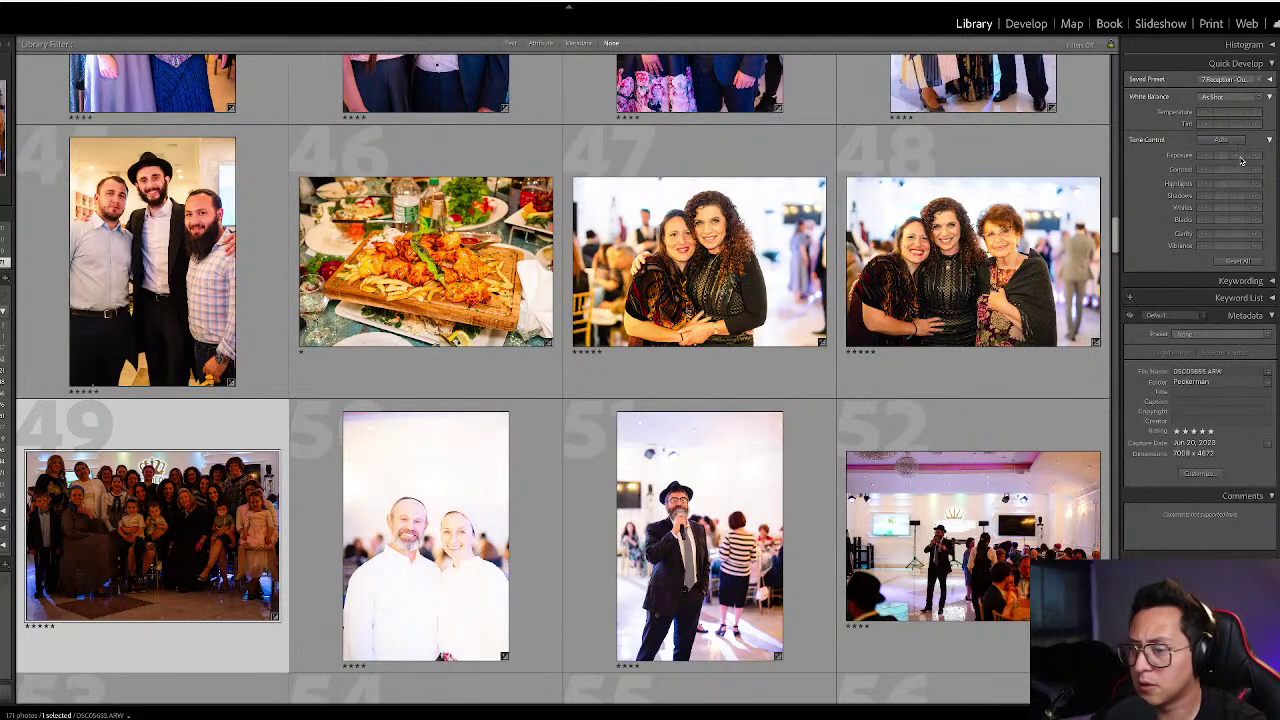
click(517, 489)
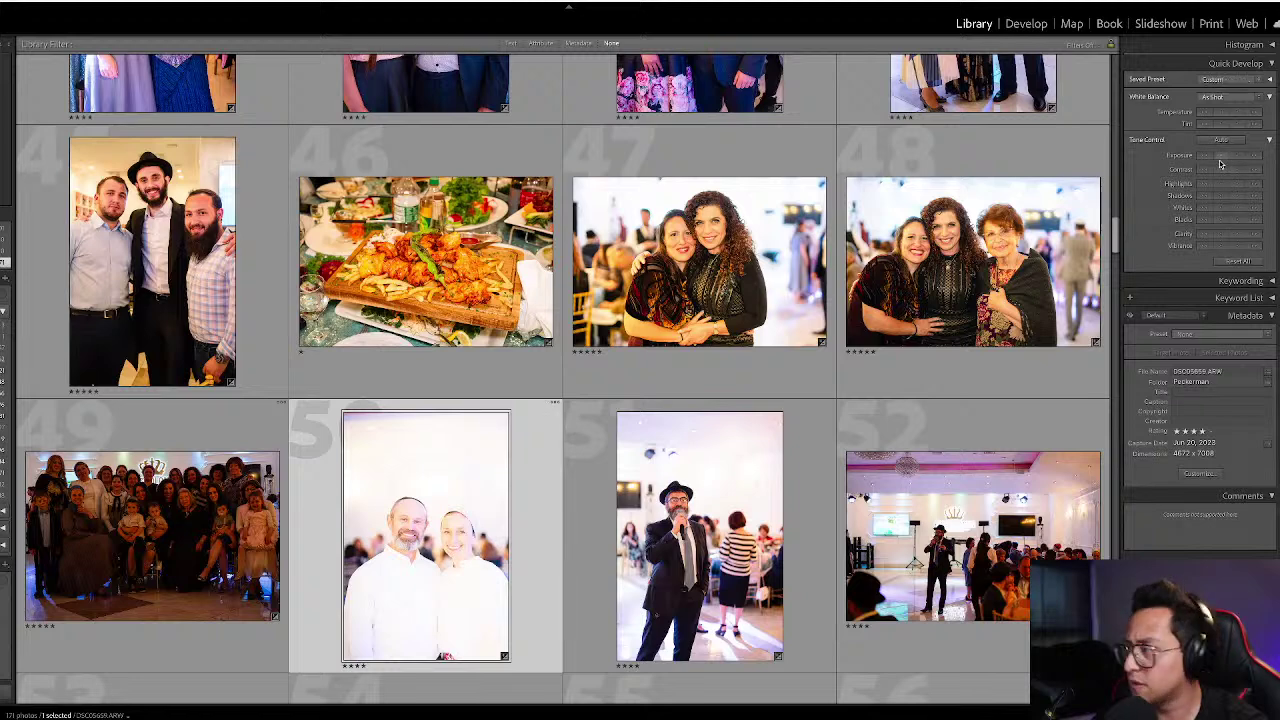
- Raise the exposure of the forty-ninth photo, the dark group portrait of women and children, to +1.53
click(200, 556)
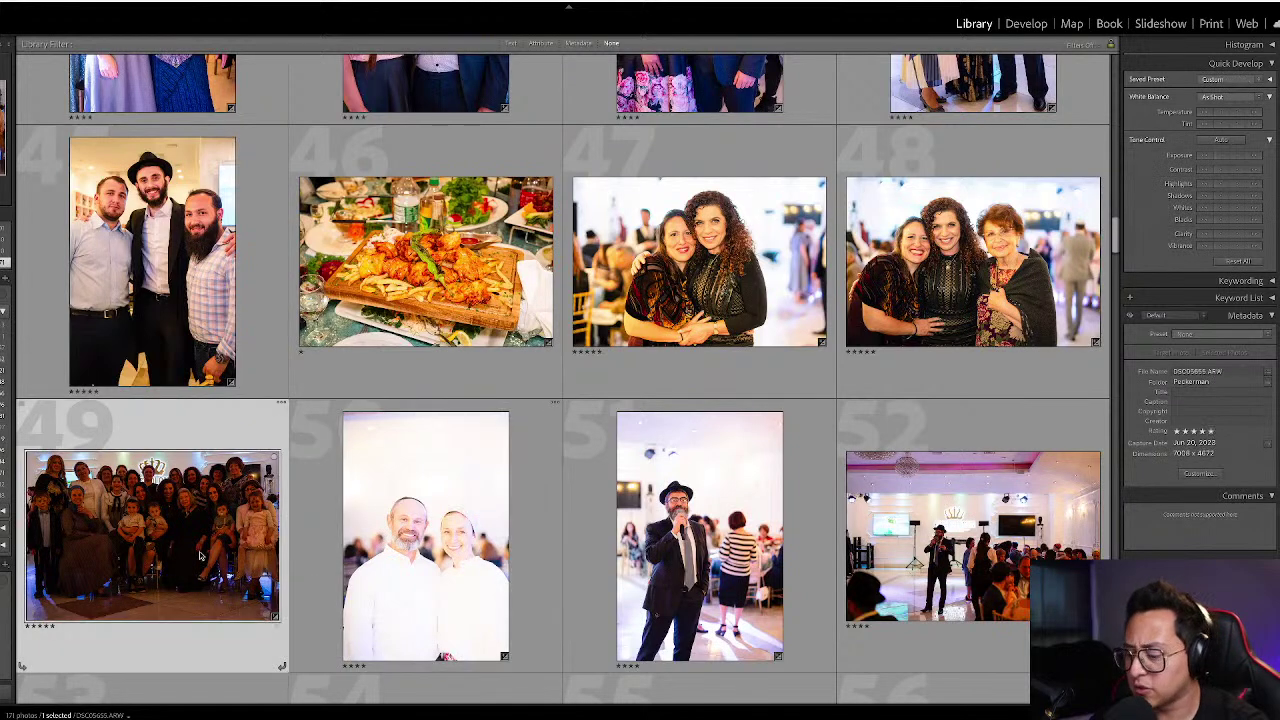
key(d)
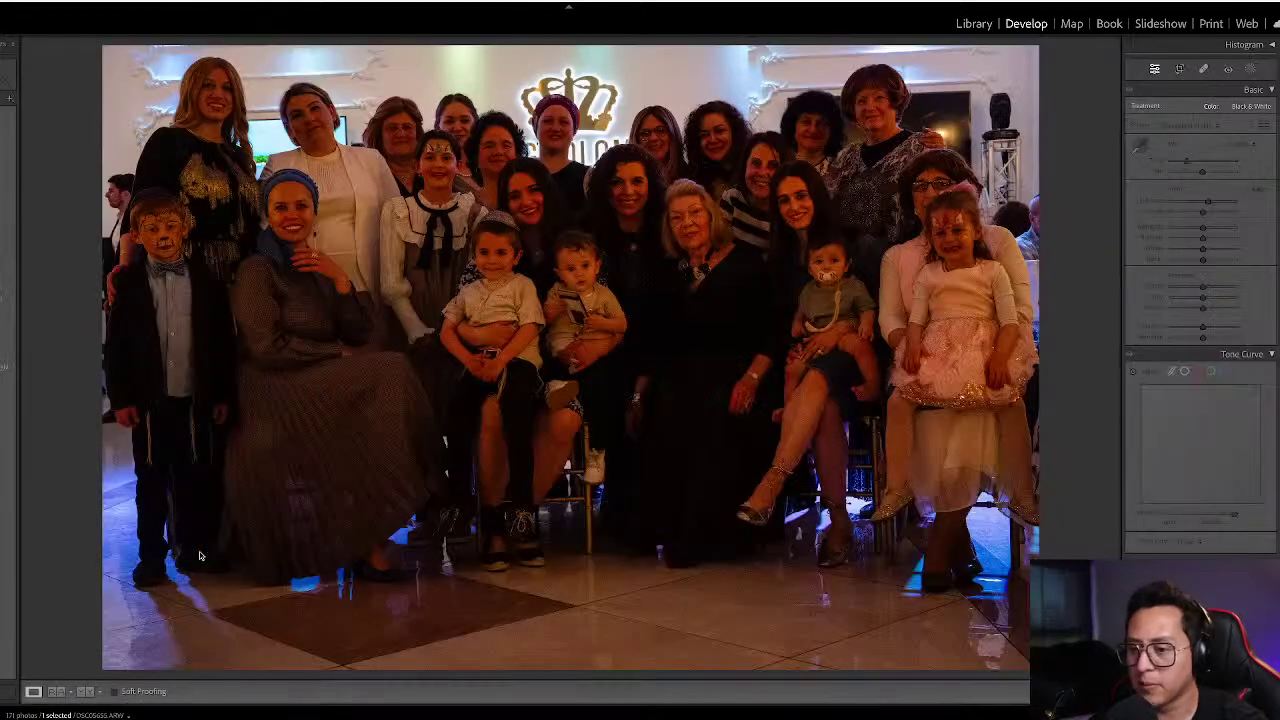
key(equal)
key(equal)
key(equal)
key(equal)
key(minus)
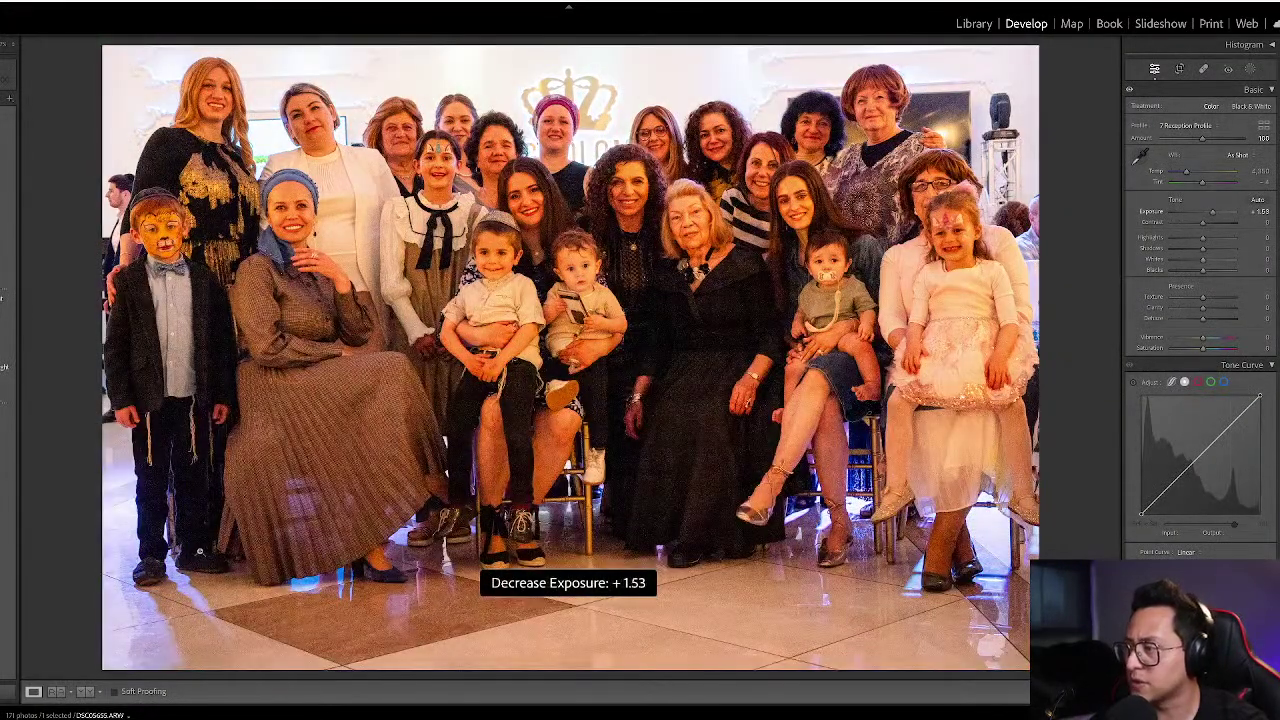
key(equal)
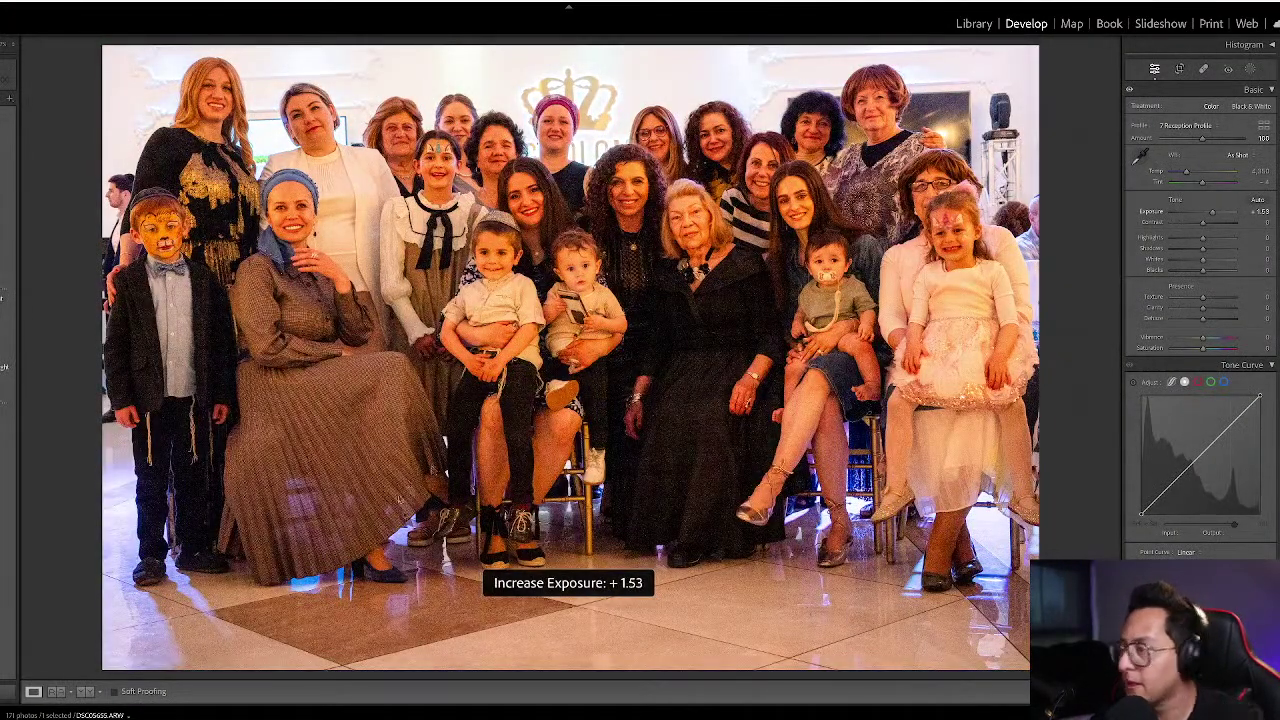
key(g)
- Raise the exposure of the fifty-second photo, the wide hall shot with the speaker, to +1.12
key(Right)
key(Right)
key(Right)
key(d)
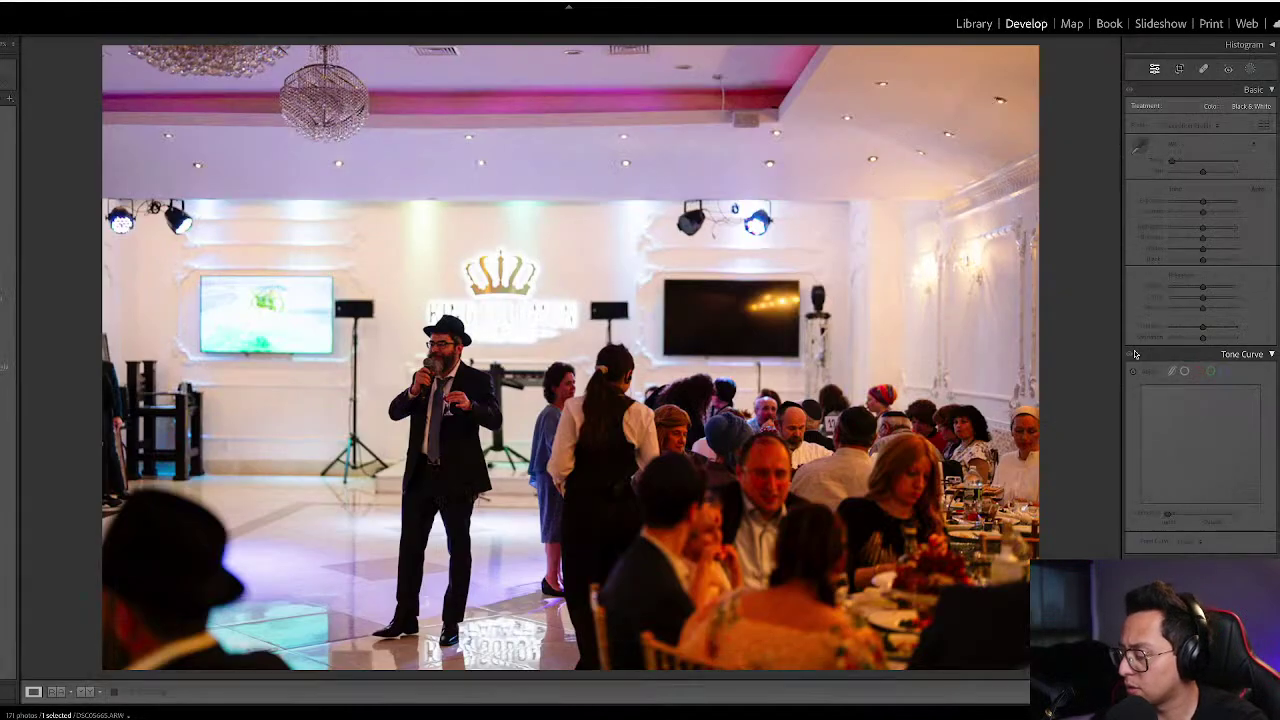
key(equal)
key(equal)
key(equal)
key(equal)
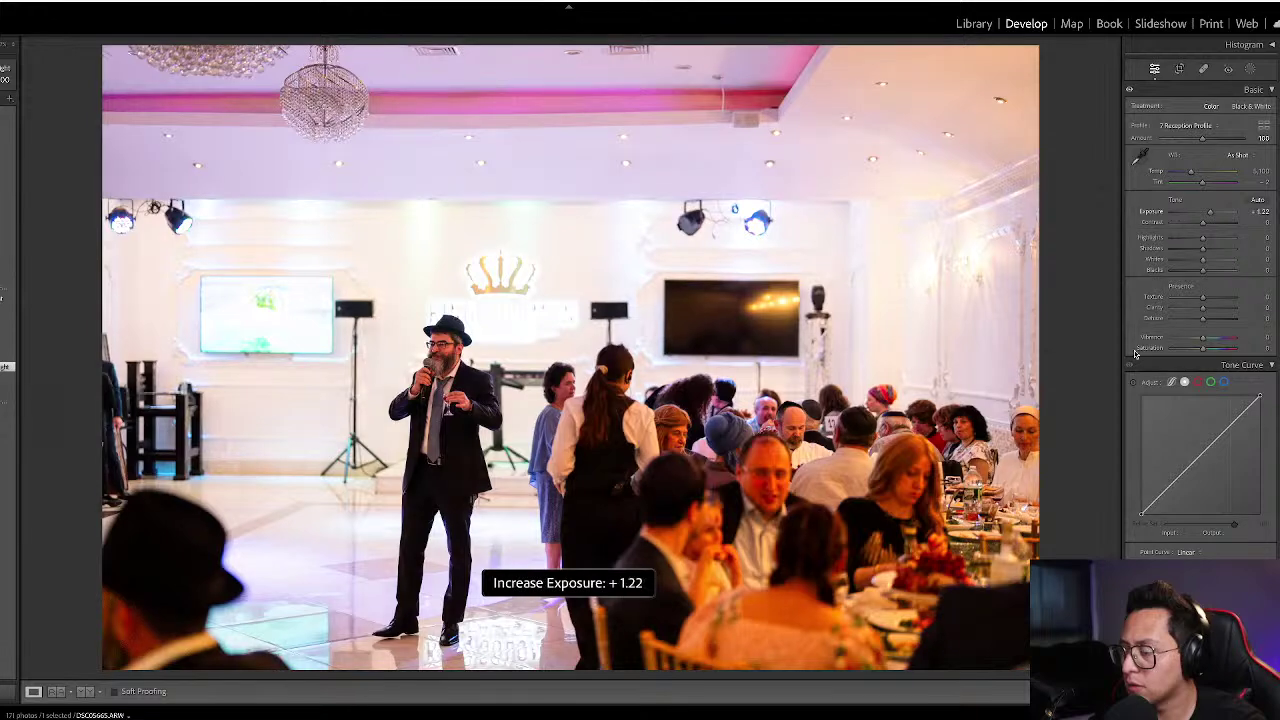
key(minus)
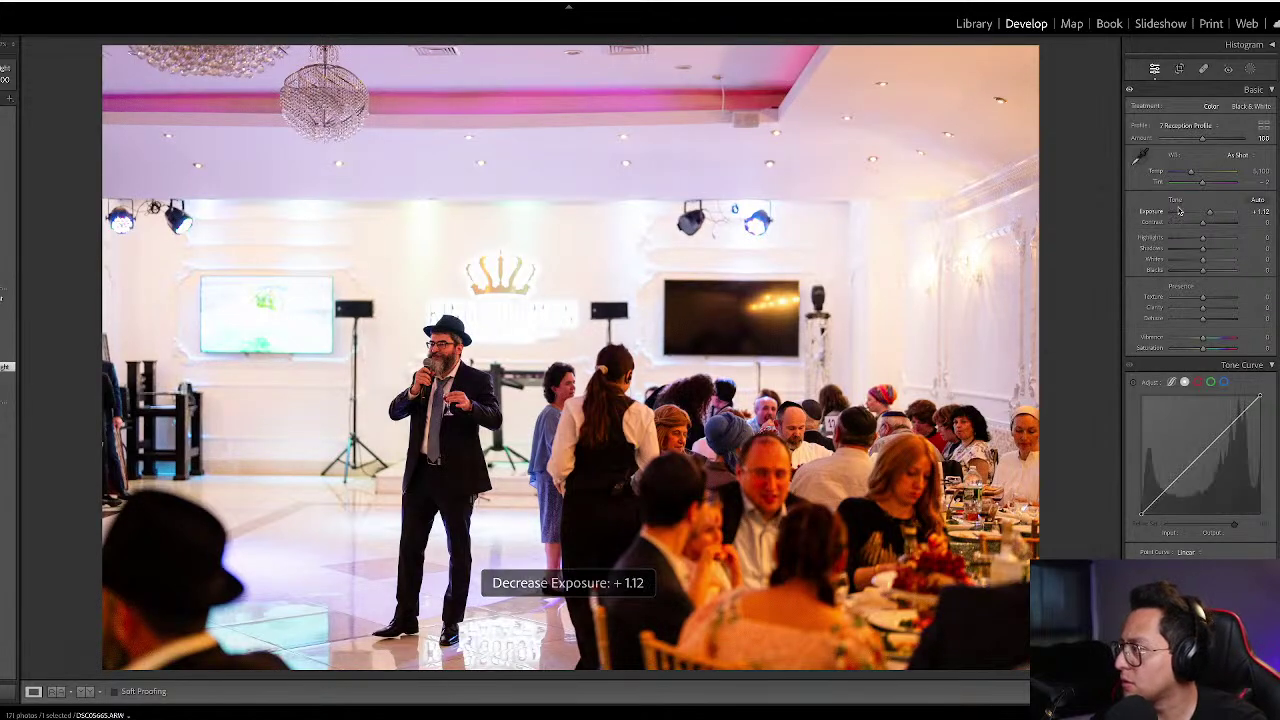
- Set the fifty-second photo's highlights to -100 and shadows to about +45, then fine-tune its exposure slightly upward
drag(1200, 243, 1117, 255)
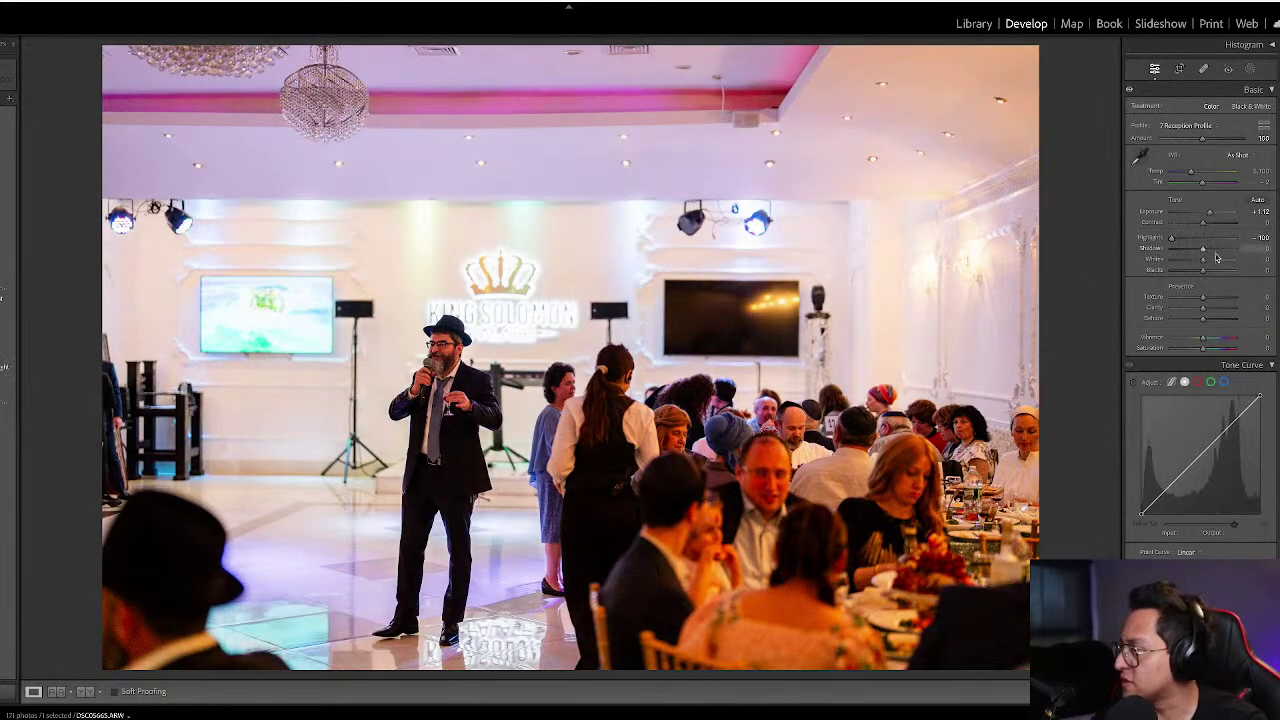
drag(1204, 256, 1218, 252)
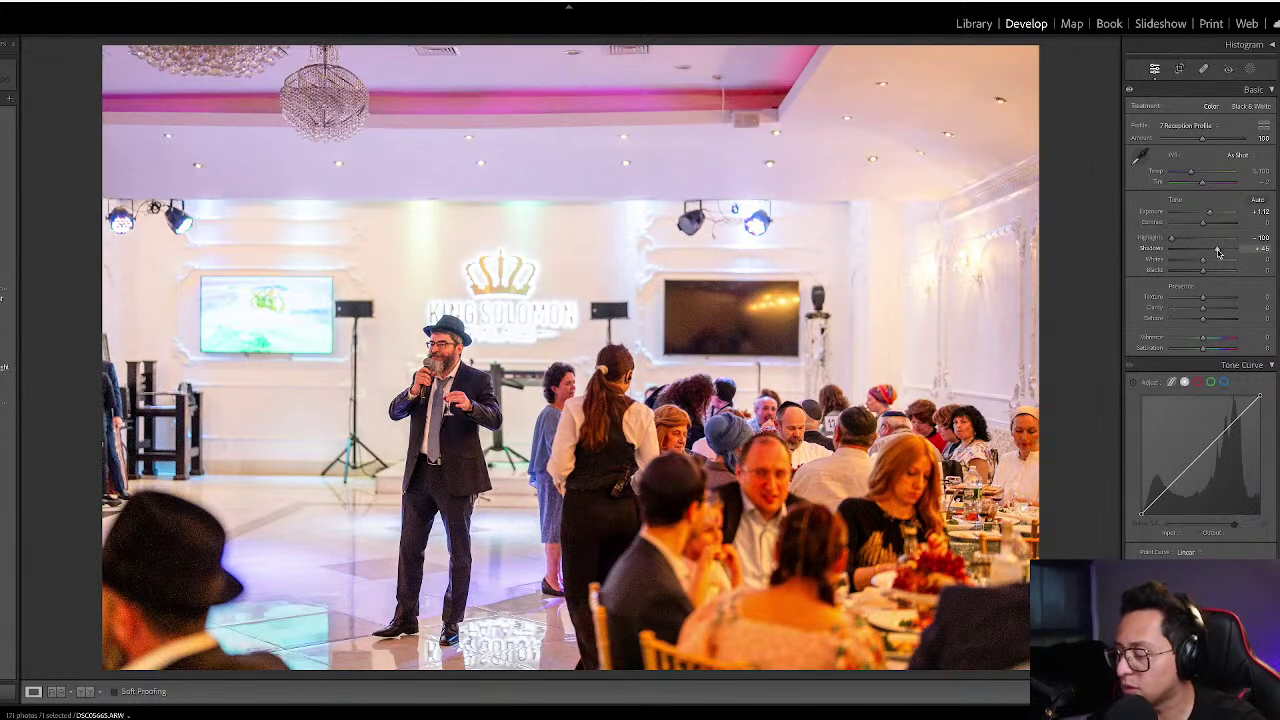
key(equal)
key(equal)
key(minus)
key(g)
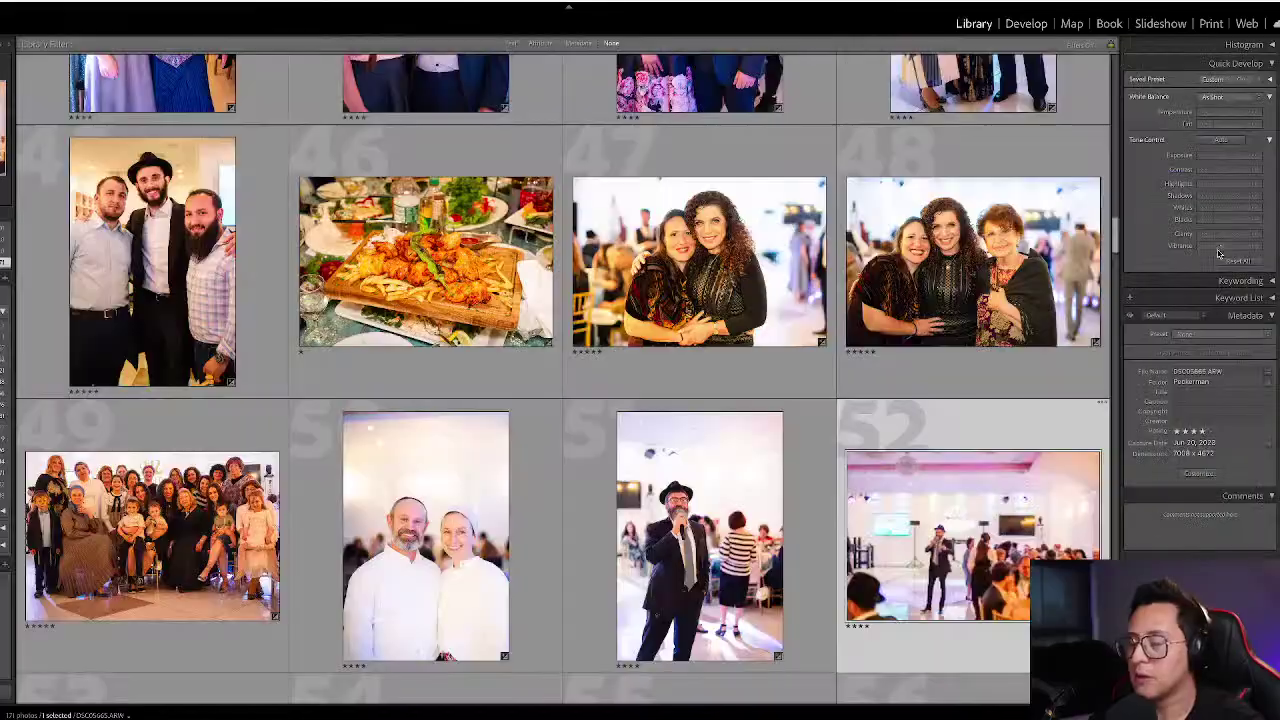
- Lower the exposure of the fifty-third and fifty-fourth photos together
scroll(590, 443, down, 2)
scroll(590, 443, down, 3)
click(150, 560)
ctrl+click(425, 560)
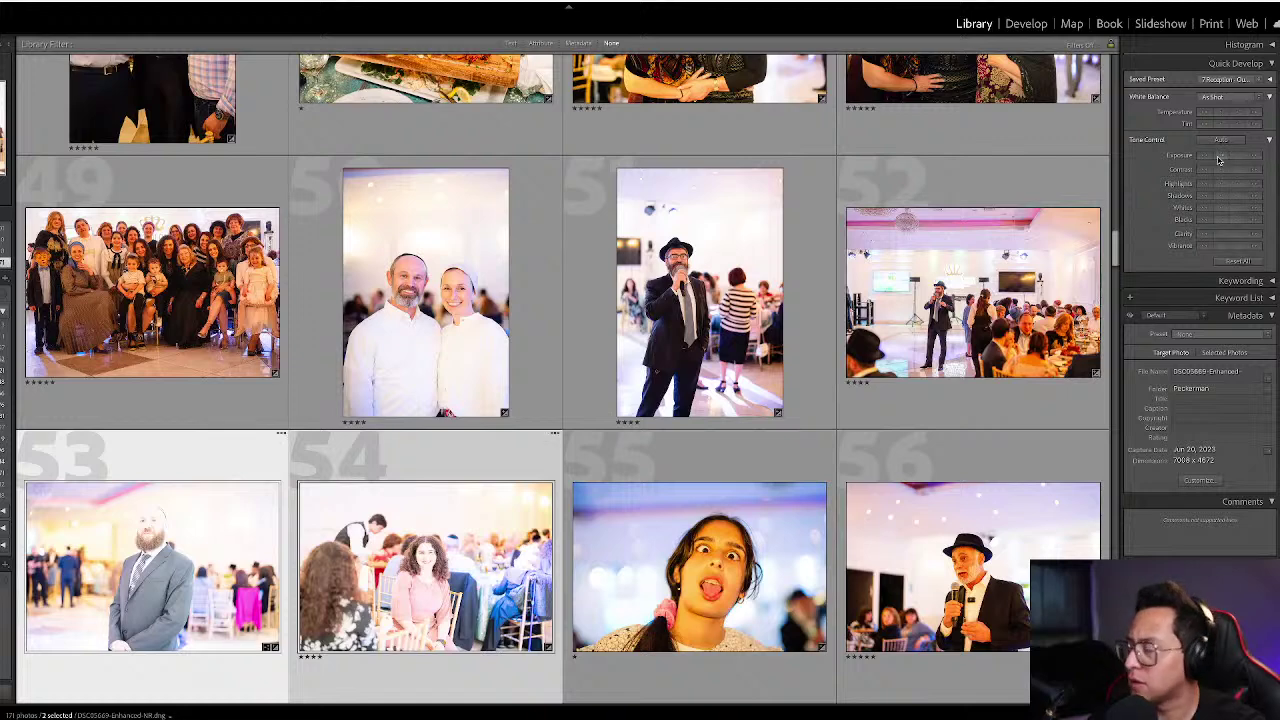
click(1218, 157)
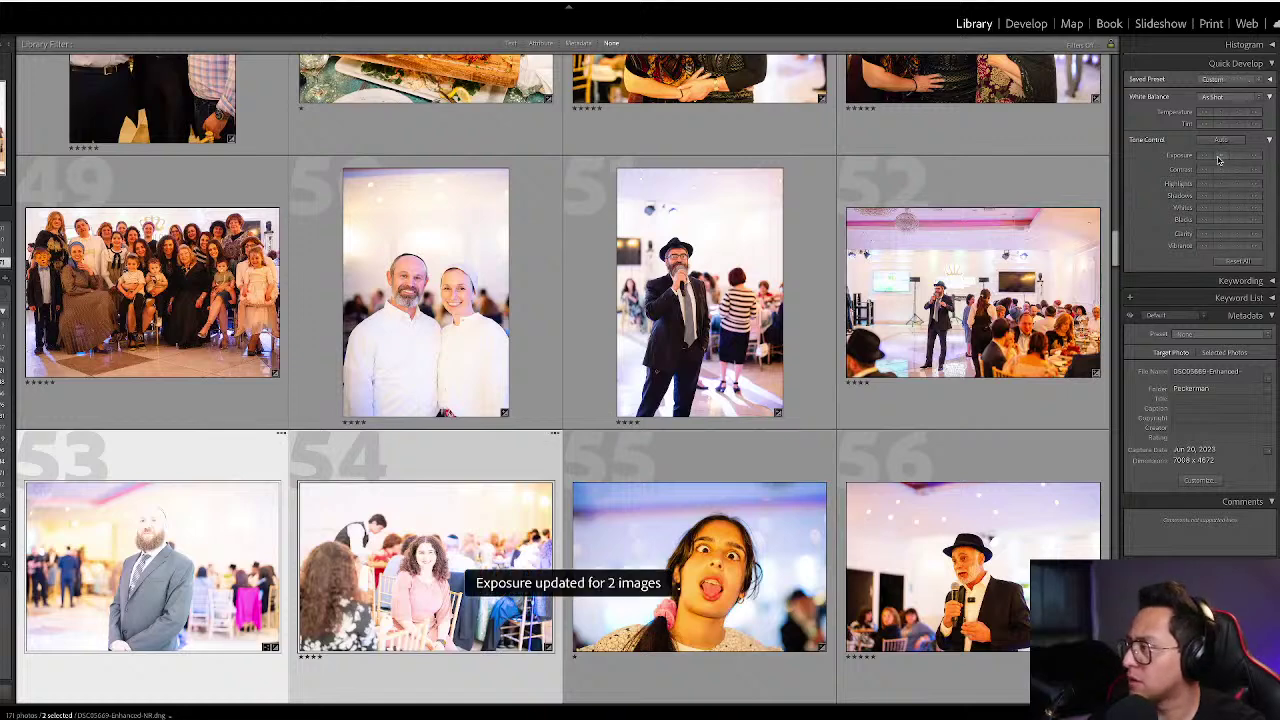
- Lower the exposure of the fifty-third photo, the bearded man in the gray suit, by four more increments
click(697, 535)
click(359, 455)
click(142, 585)
key(d)
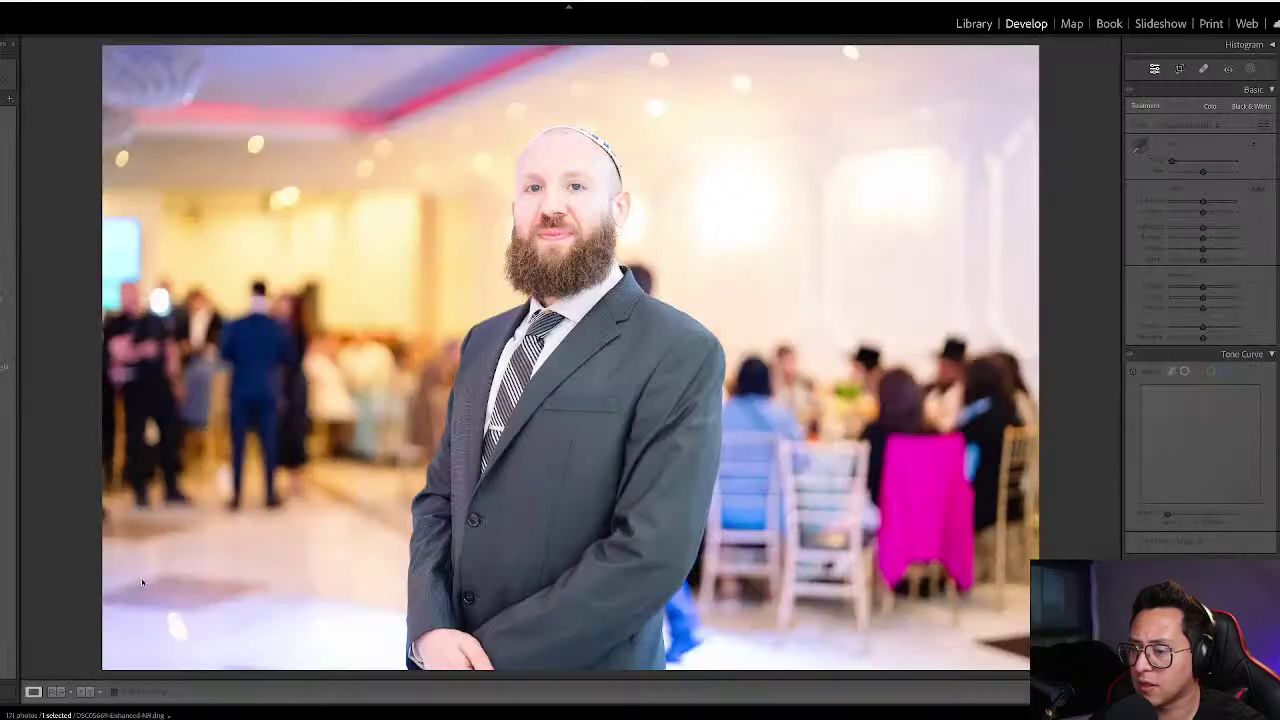
key(minus)
key(minus)
key(minus)
key(minus)
key(g)
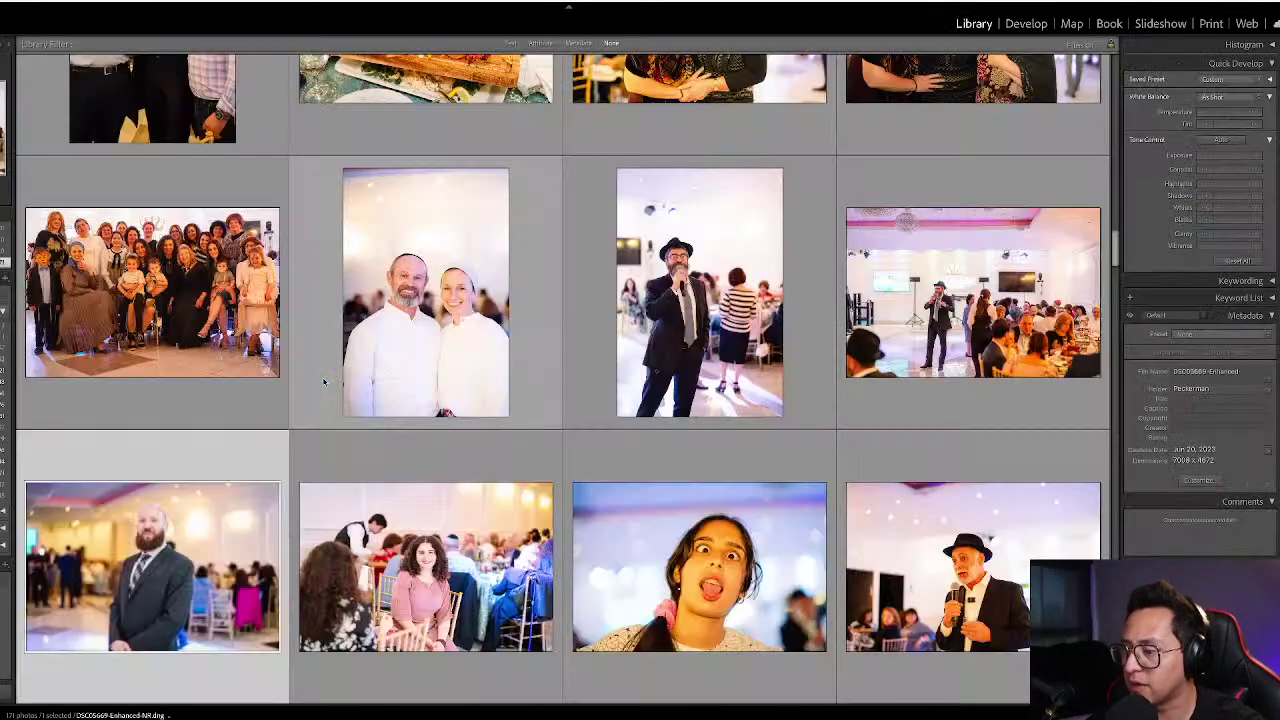
- Lower the exposure of the fifty-fourth photo, the seated woman in pink, to -1.20
click(697, 565)
click(445, 545)
key(d)
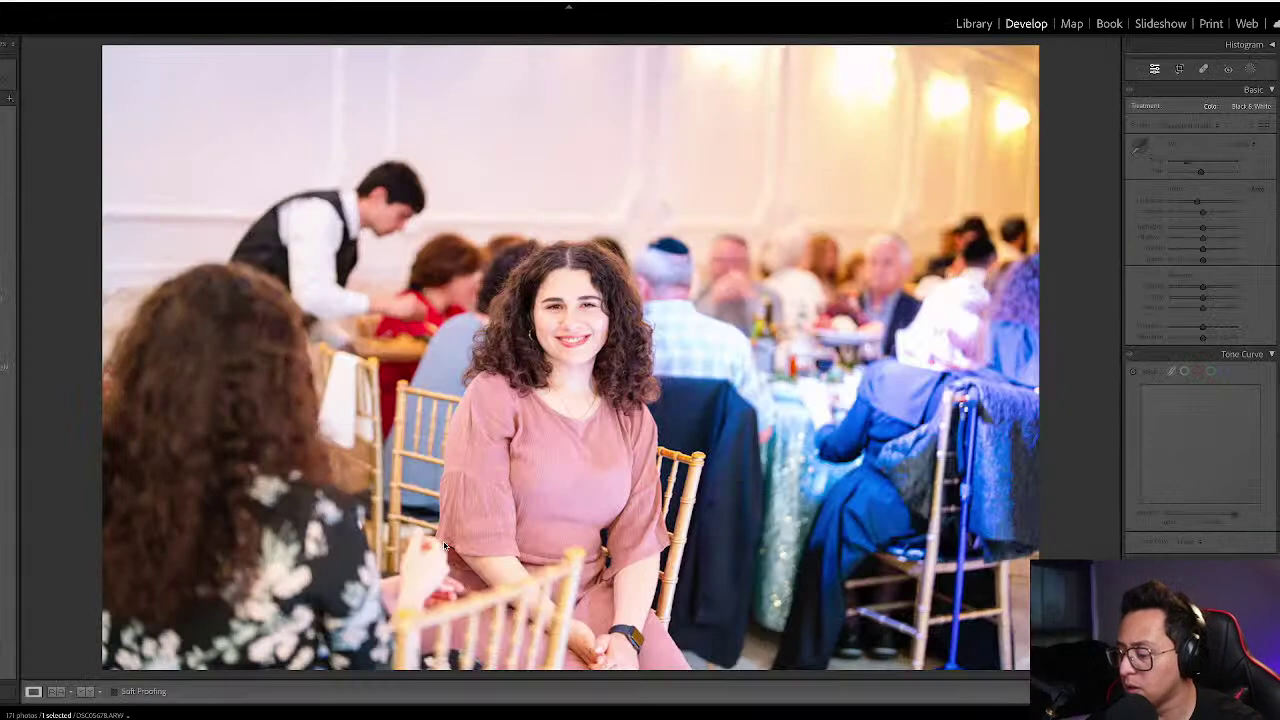
key(minus)
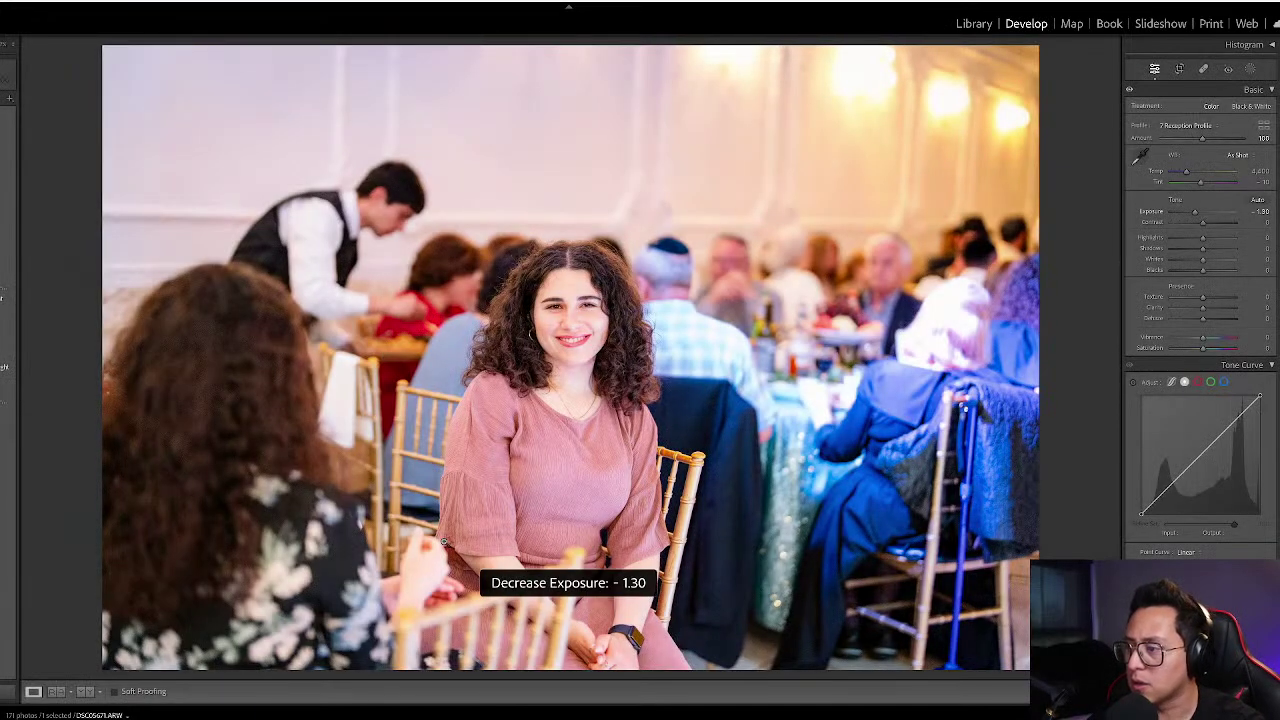
key(g)
click(724, 575)
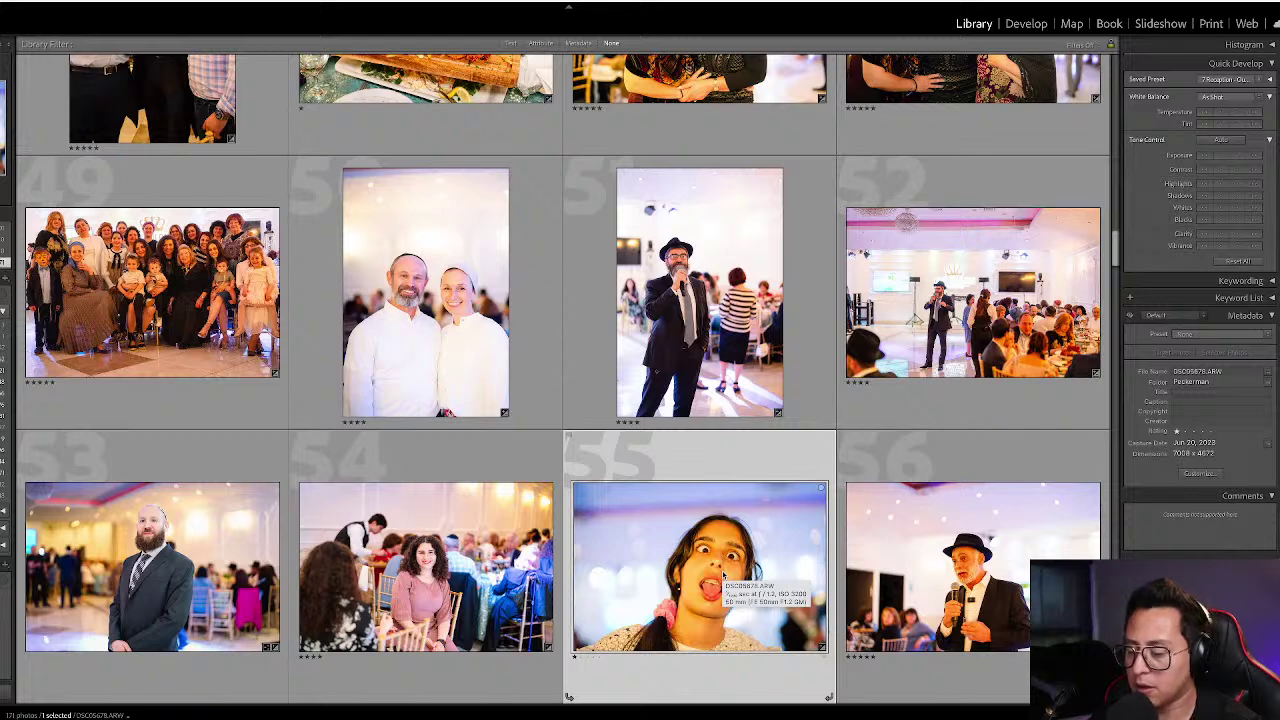
click(437, 558)
key(d)
key(equal)
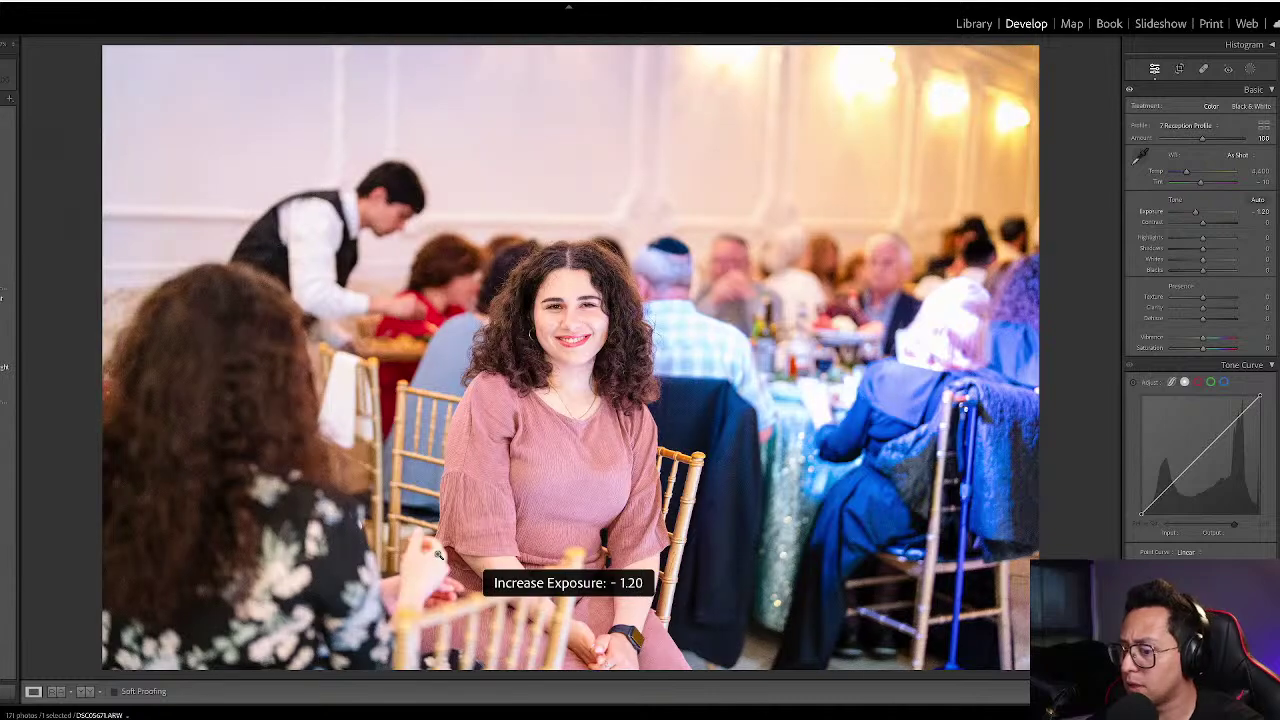
key(g)
- Cool the color temperature of the fifty-fifth photo, the girl sticking out her tongue, to about 2,422
click(720, 549)
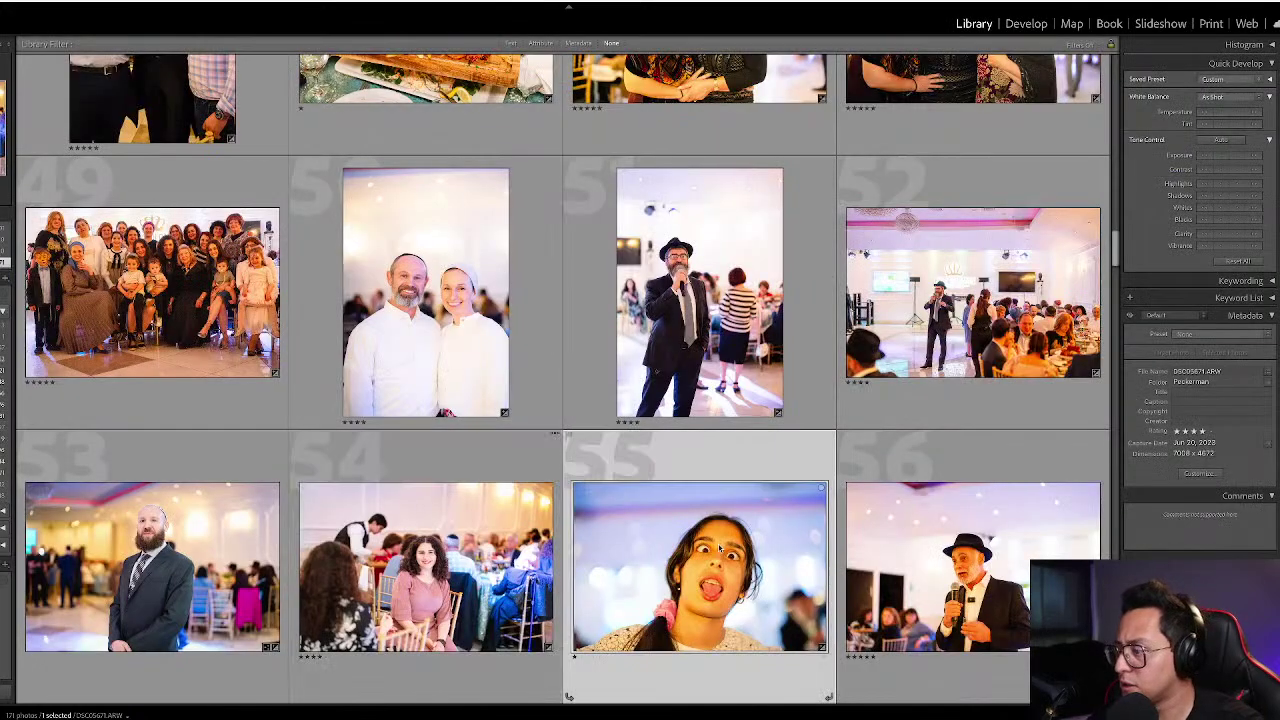
scroll(925, 547, down, 4)
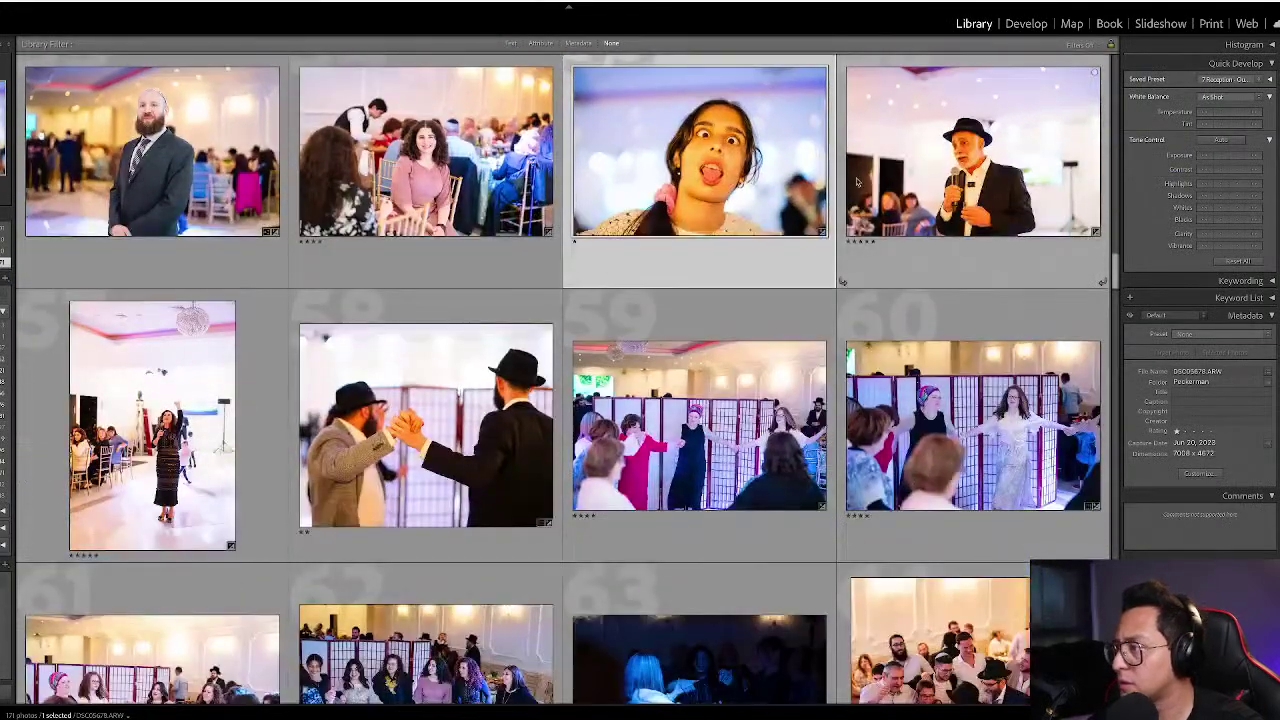
key(d)
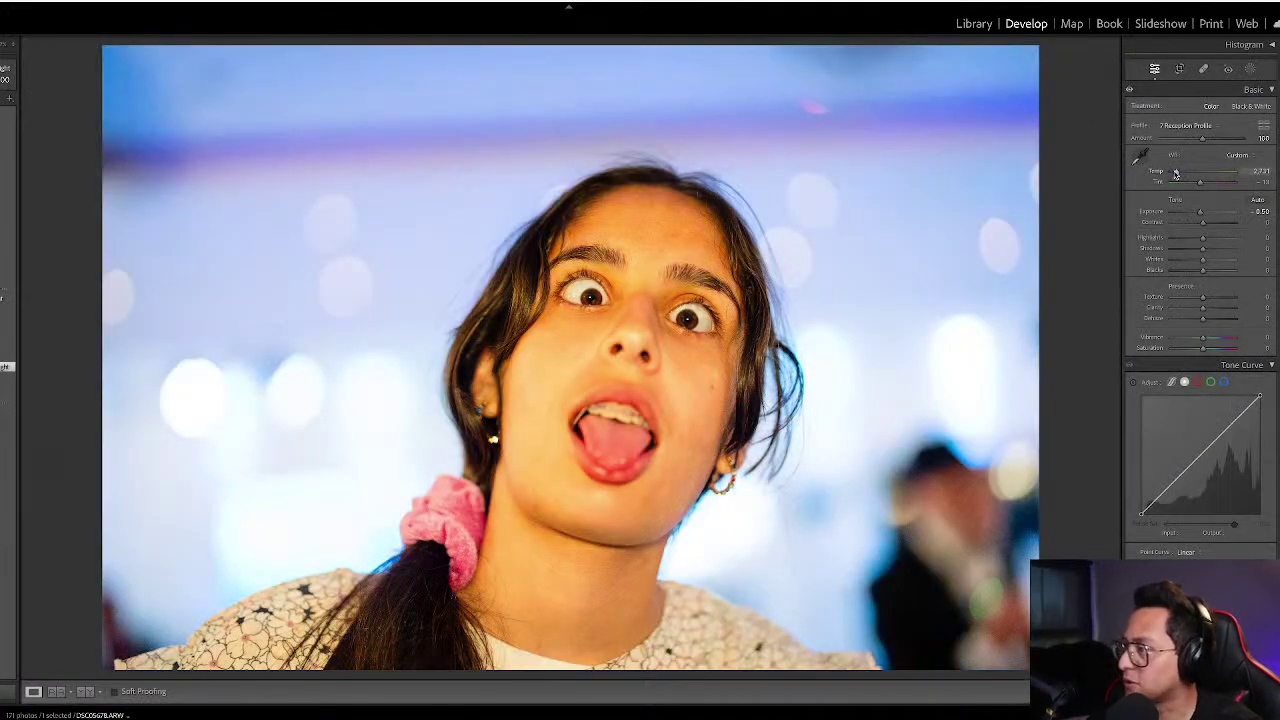
drag(1179, 174, 1174, 174)
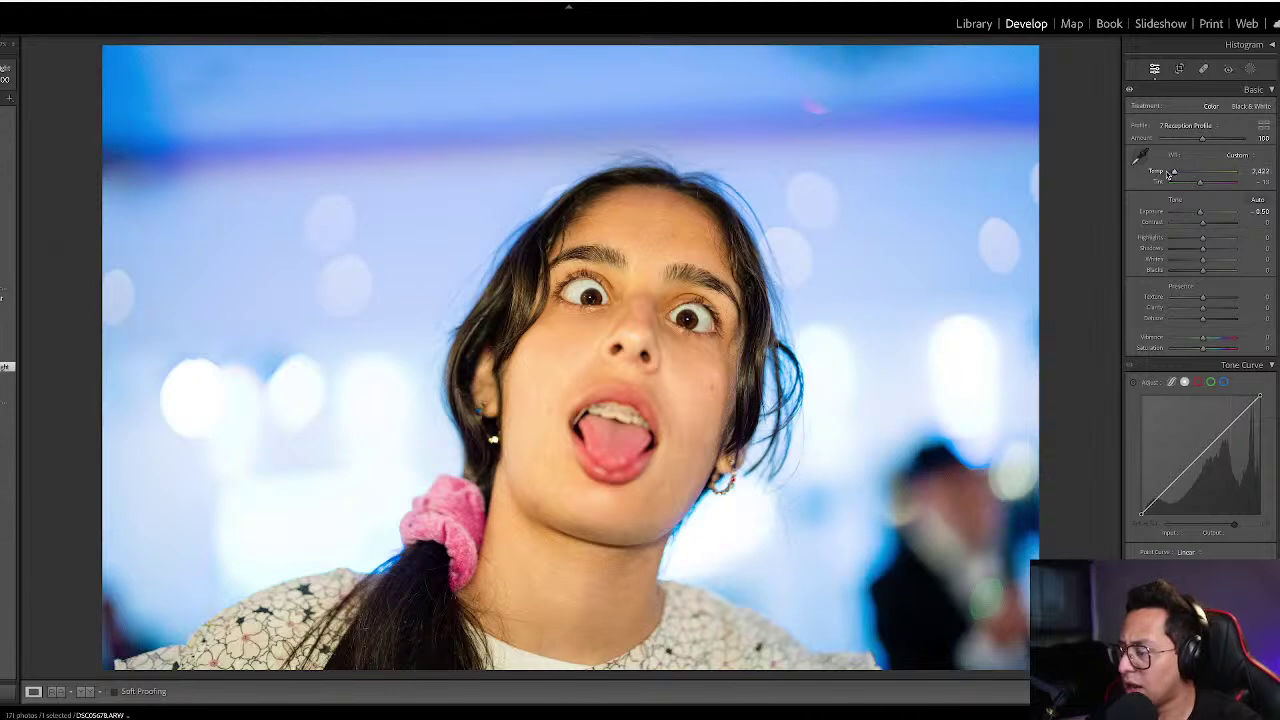
key(g)
- Cool the color temperature of the fifty-sixth photo, the man in the hat with a microphone, to about 3,044
key(Right)
key(d)
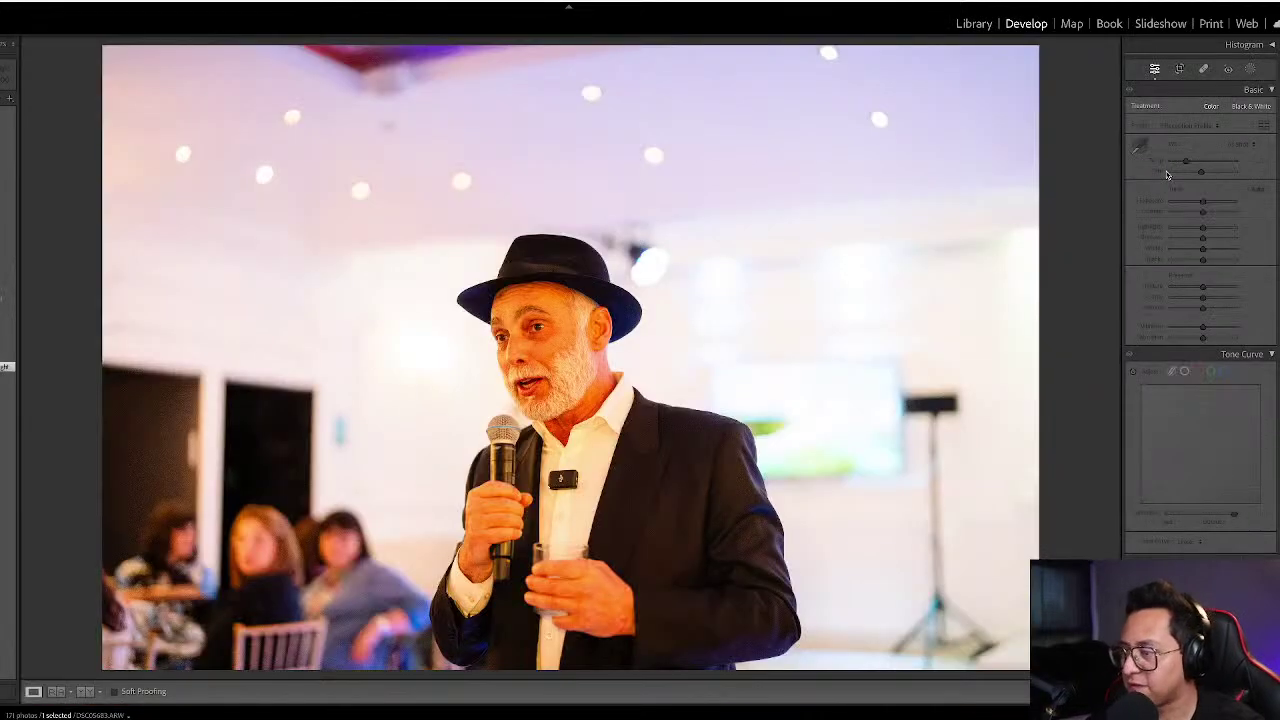
drag(1185, 174, 1182, 174)
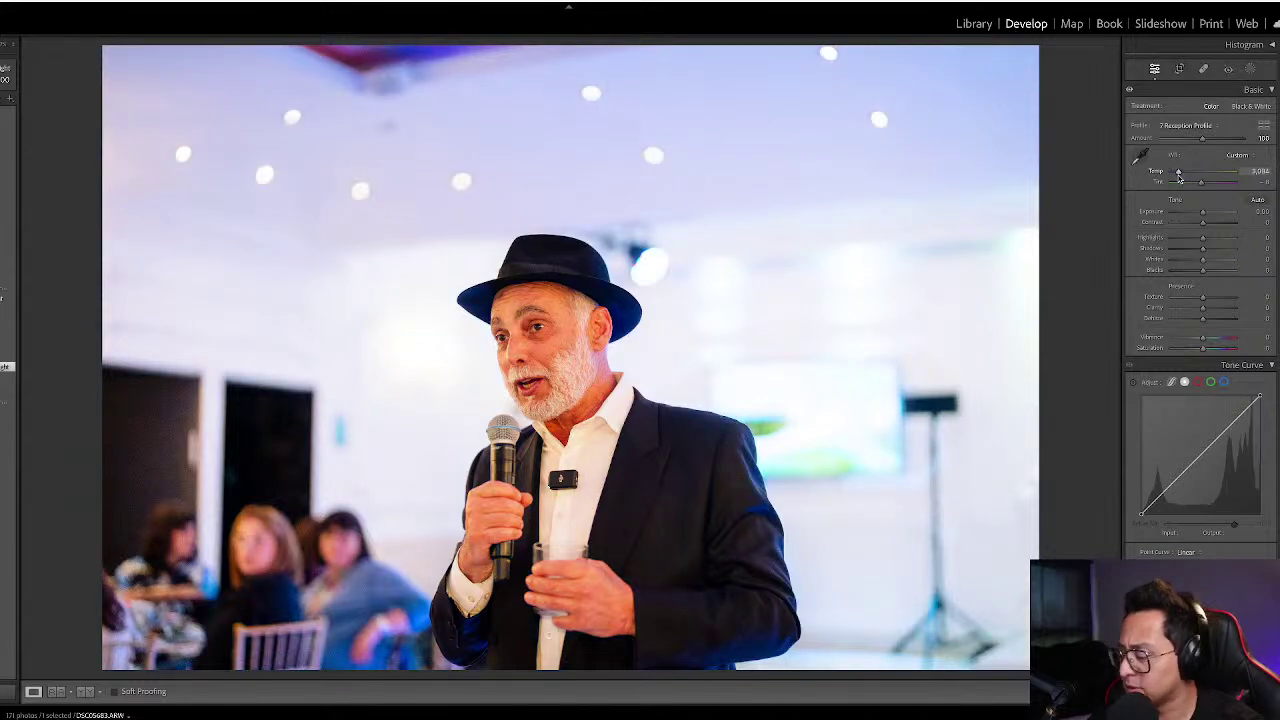
- Crop the fifty-sixth photo tighter around the speaker with the aspect ratio locked, trimming empty space above him
key(r)
mouse_move(580, 46)
mouse_down()
mouse_move(585, 89)
mouse_move(587, 43)
mouse_up()
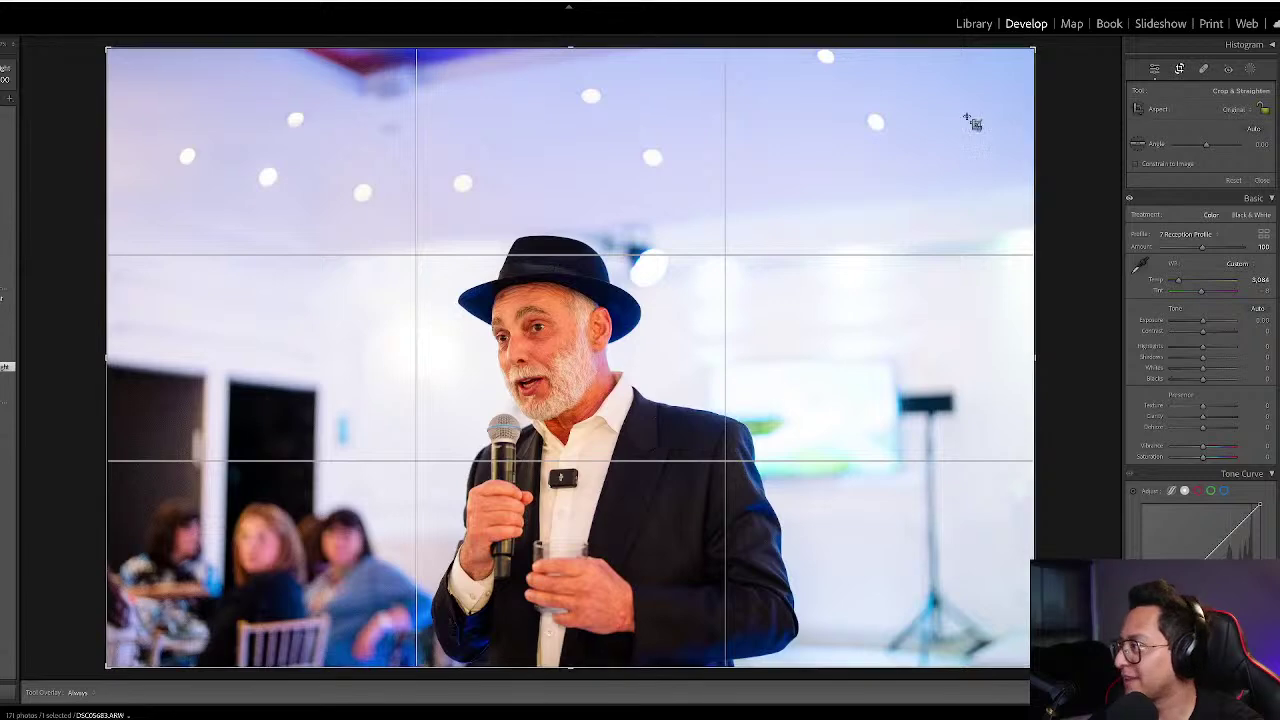
click(1264, 110)
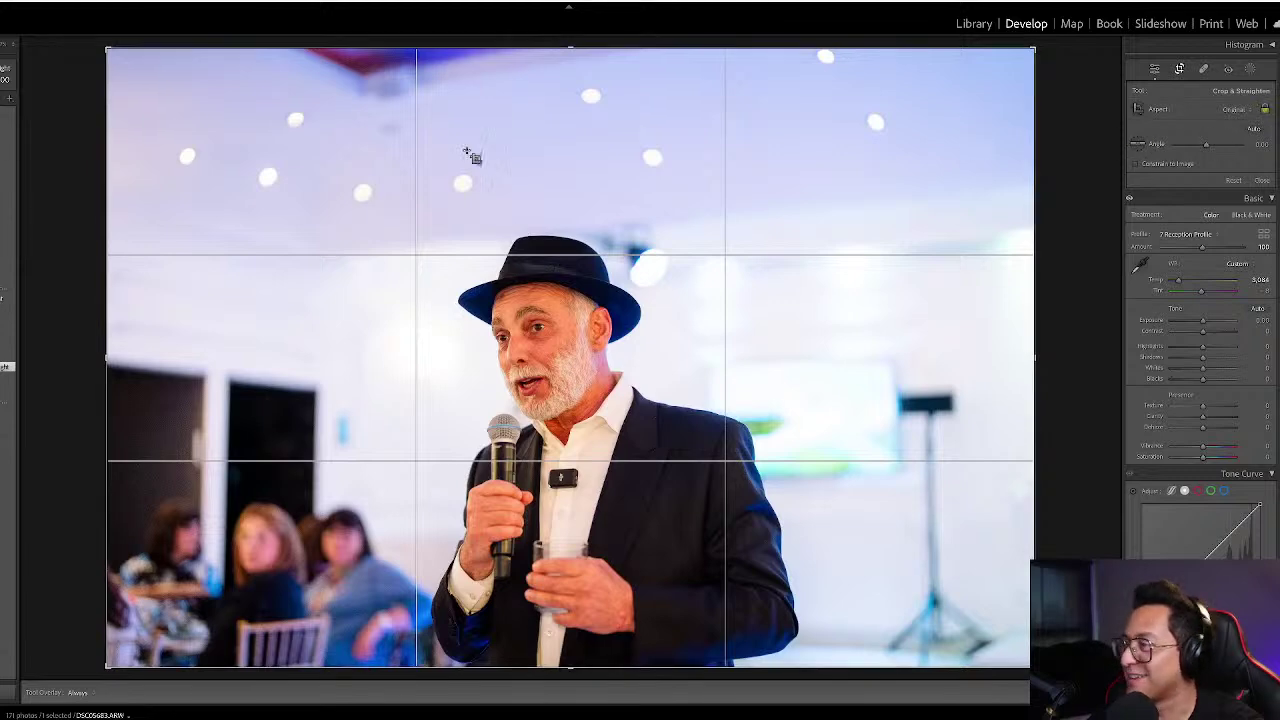
drag(514, 48, 498, 106)
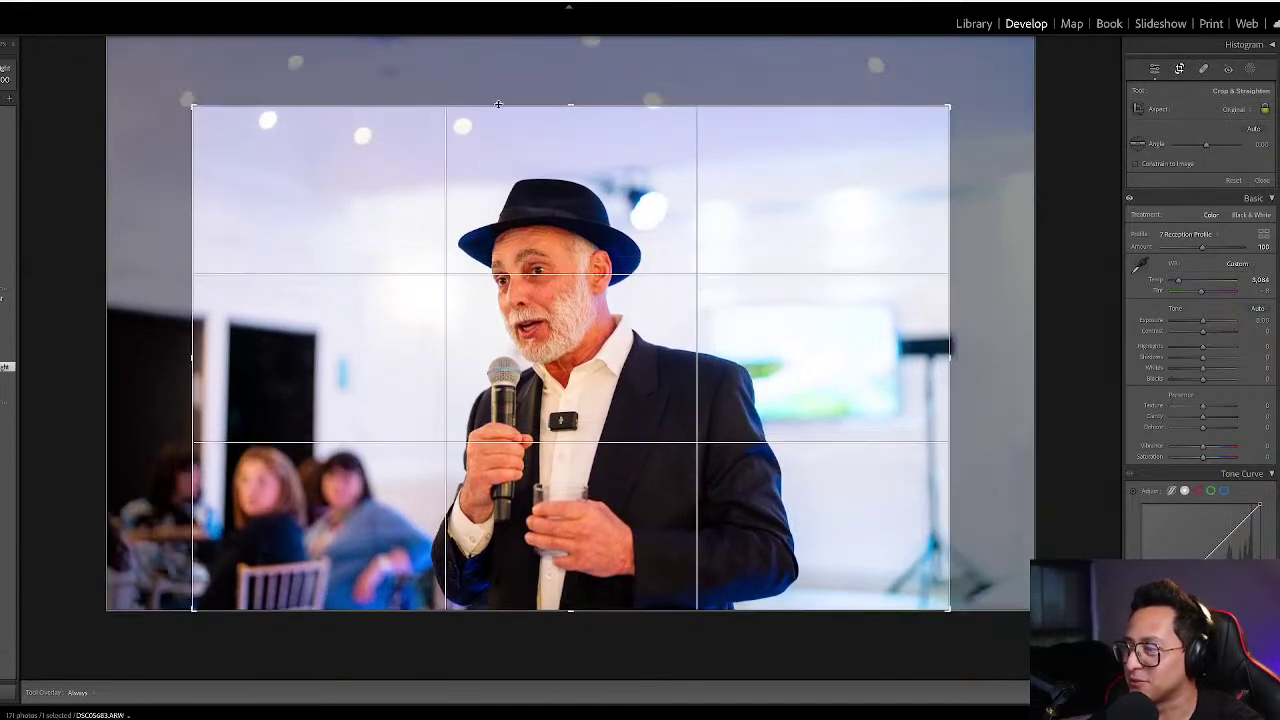
key(Return)
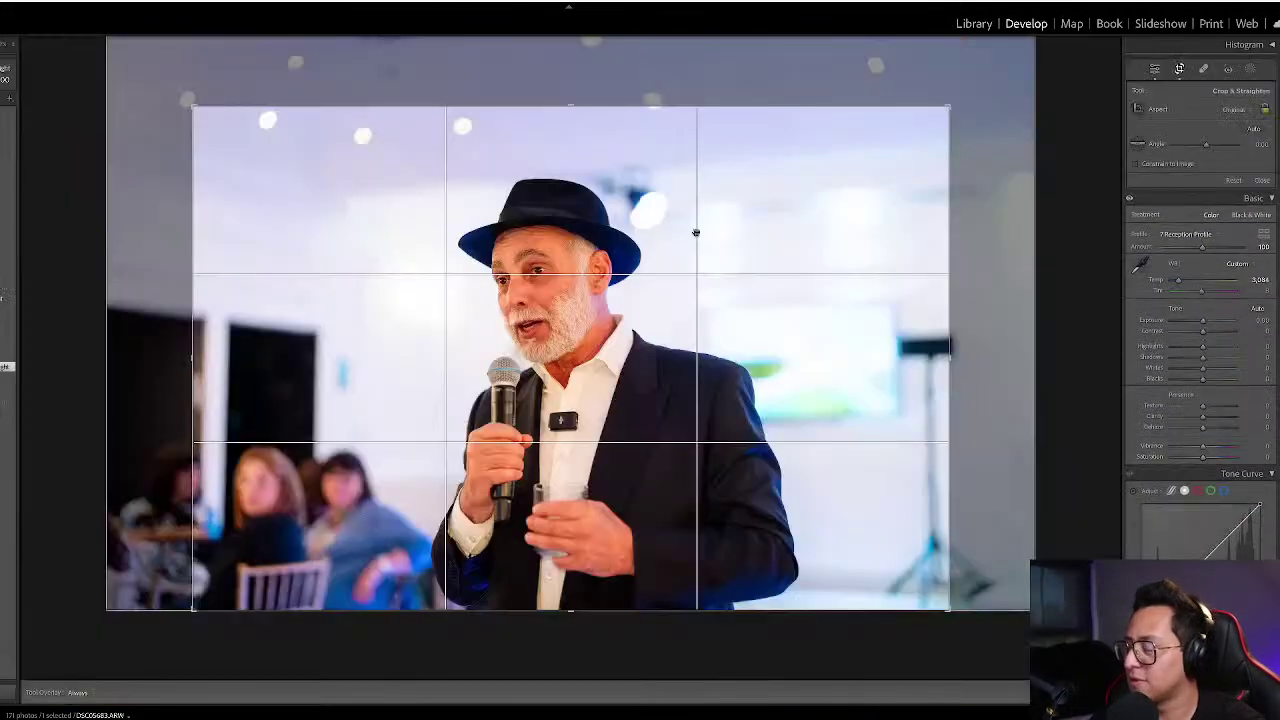
drag(688, 234, 726, 234)
key(Return)
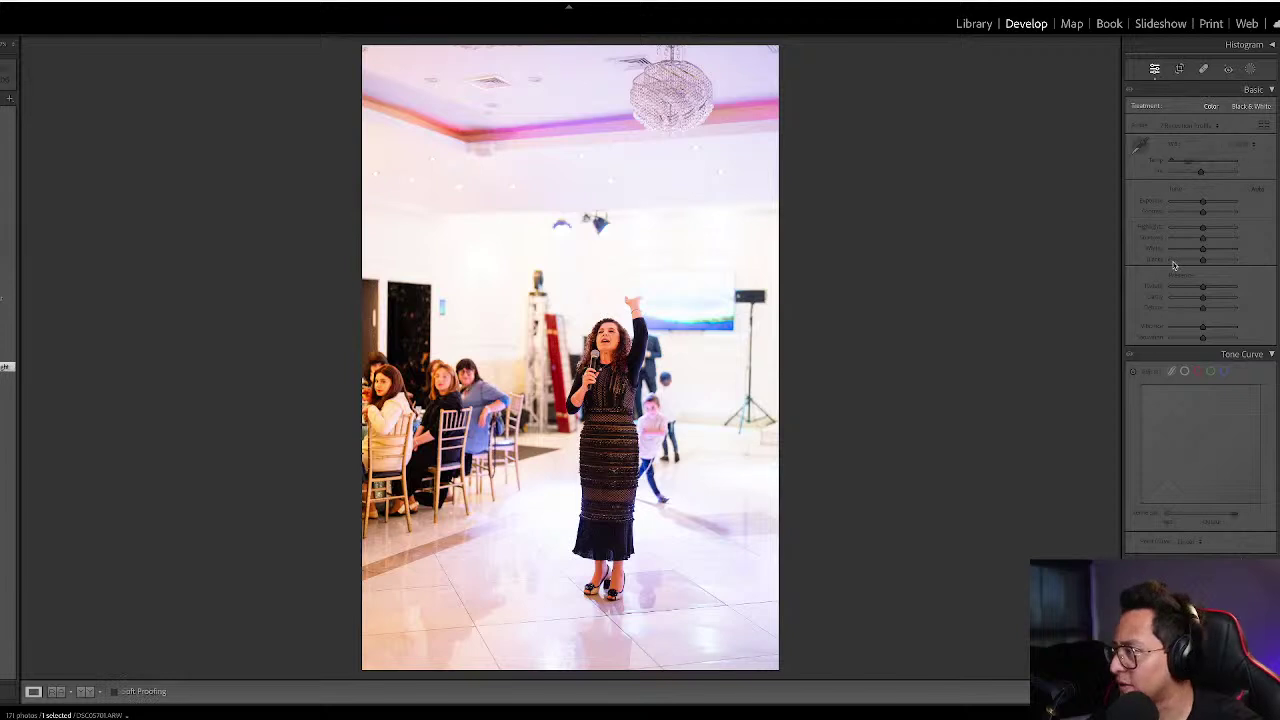
- Set the fifty-seventh photo's highlights to -100 and shadows to +20, and crop the frame slightly tighter around the singing woman
mouse_move(1200, 243)
mouse_down()
mouse_move(1158, 246)
mouse_move(1210, 250)
mouse_up()
key(r)
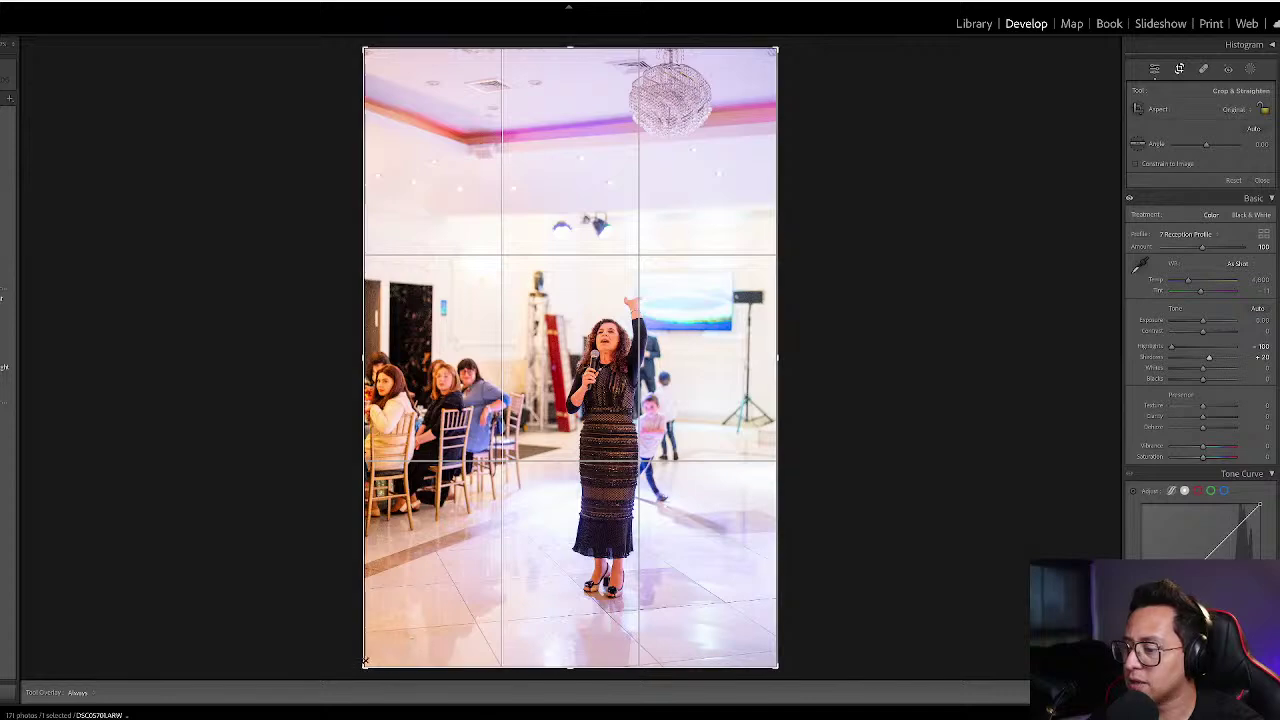
drag(364, 666, 369, 654)
drag(486, 590, 502, 574)
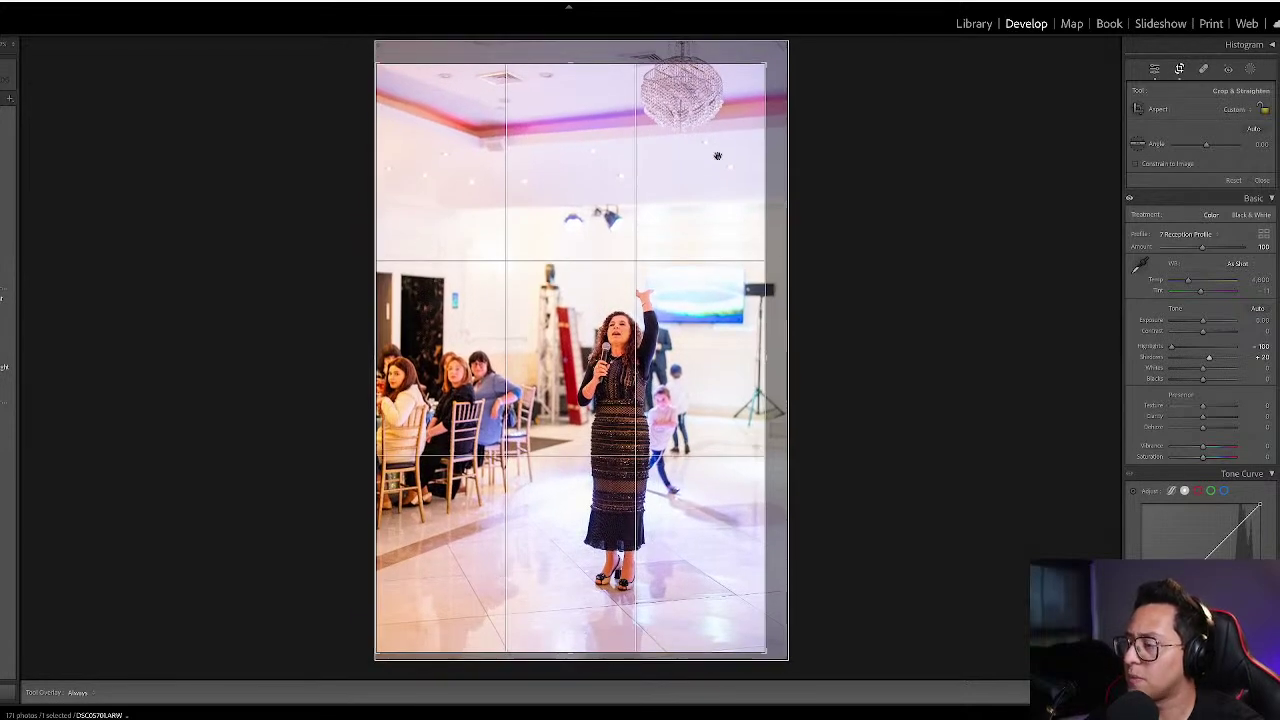
drag(894, 249, 895, 250)
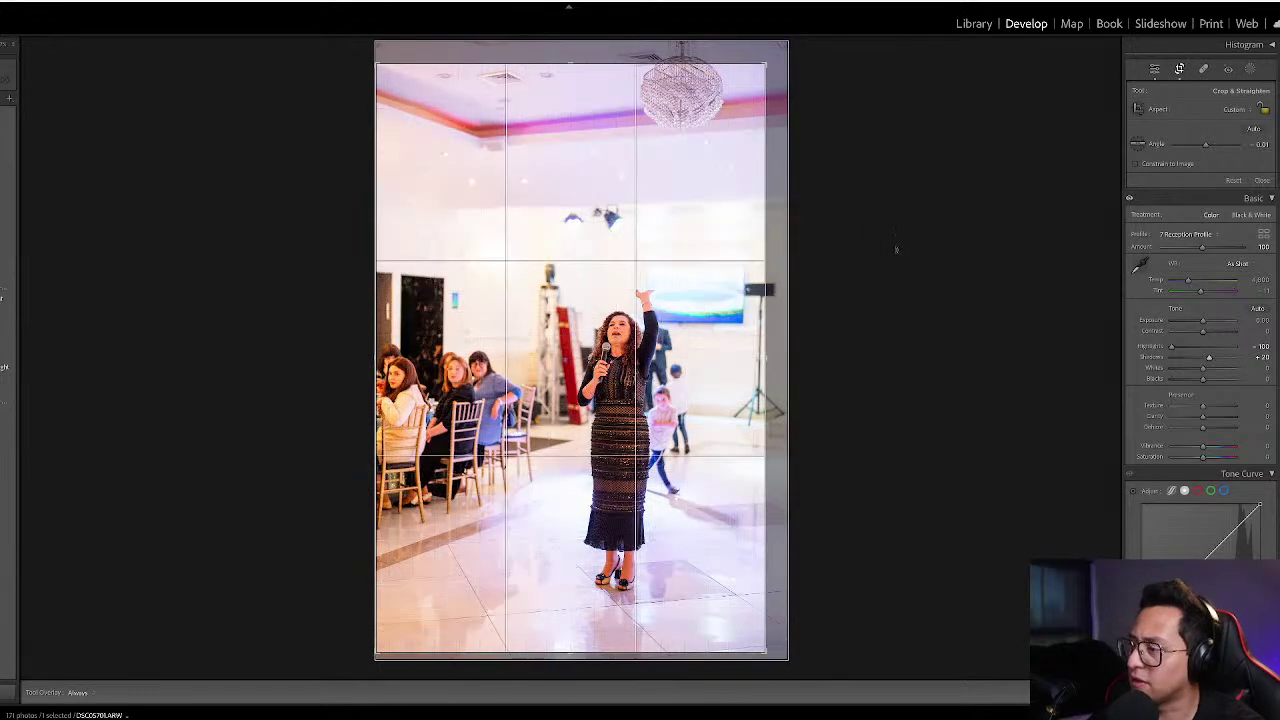
key(Return)
key(g)
- Cool the color temperature of the fifty-eighth photo, the two men in hats clasping hands, slightly
key(Right)
key(Right)
key(Left)
key(d)
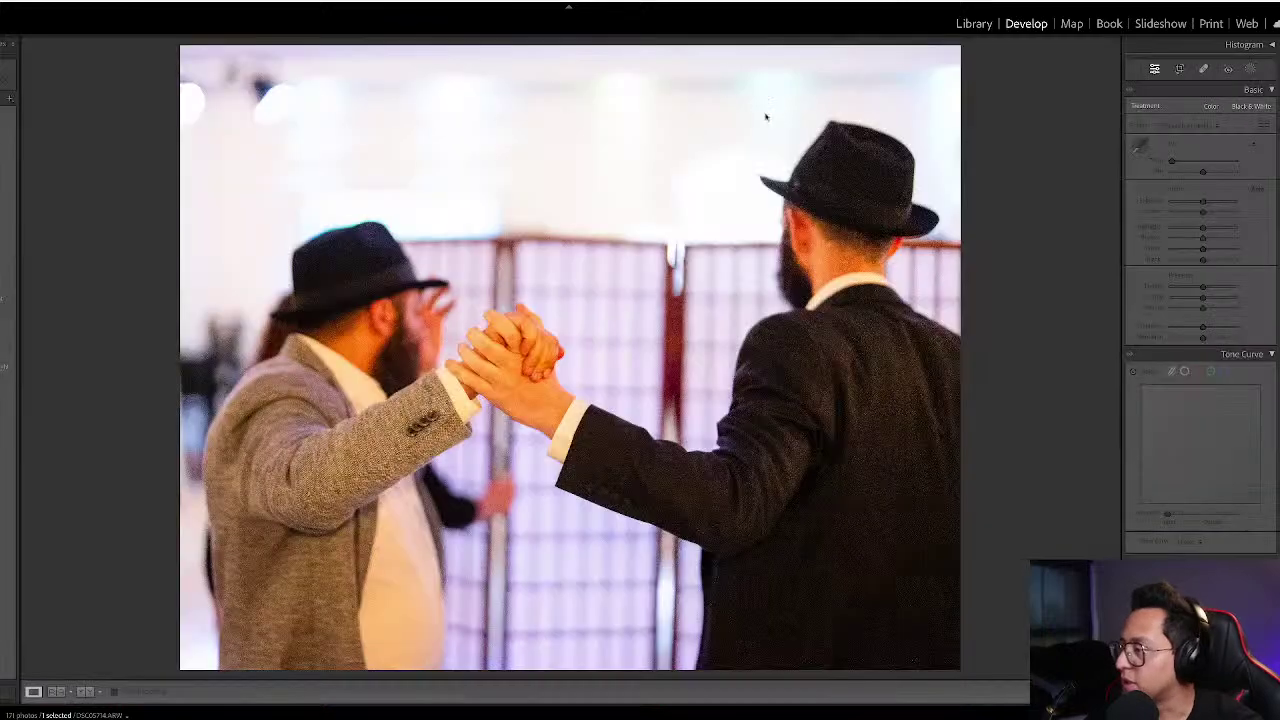
drag(1186, 175, 1182, 176)
key(g)
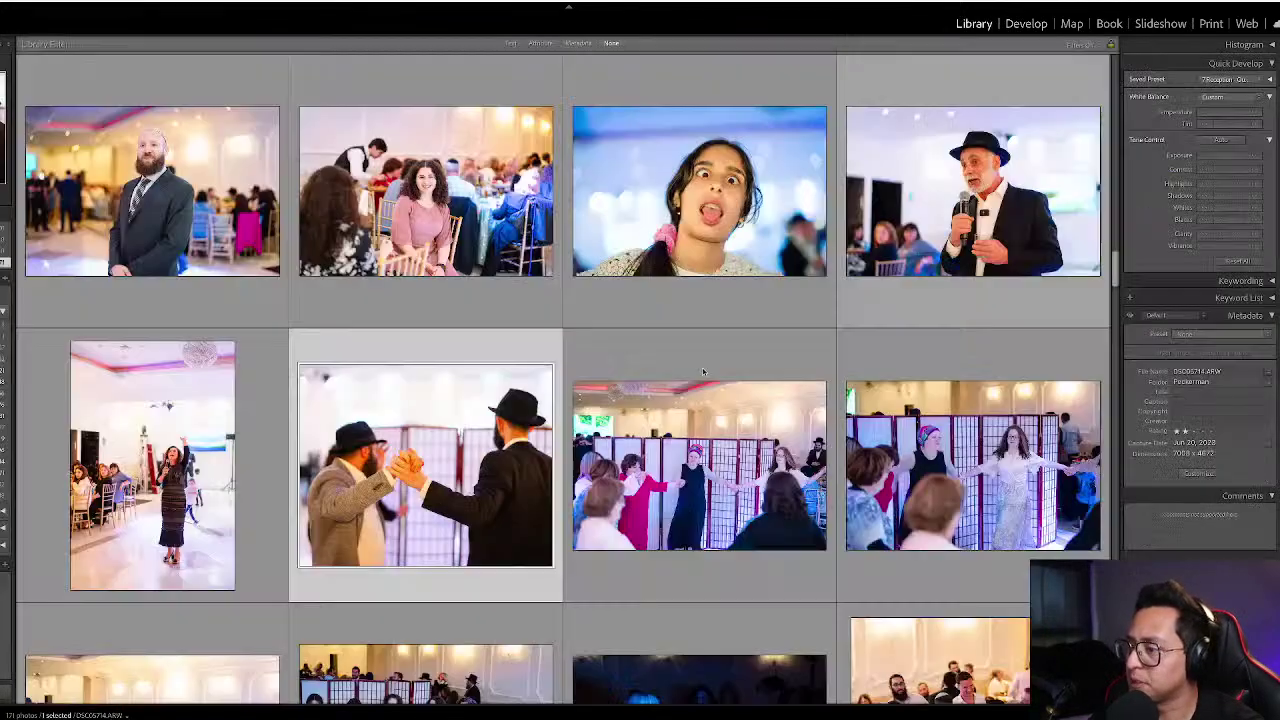
- Warm the fifty-ninth and sixtieth photos, the women dancing by the screens, together to about 4,830 and lower their exposure slightly
ctrl+click(914, 360)
key(d)
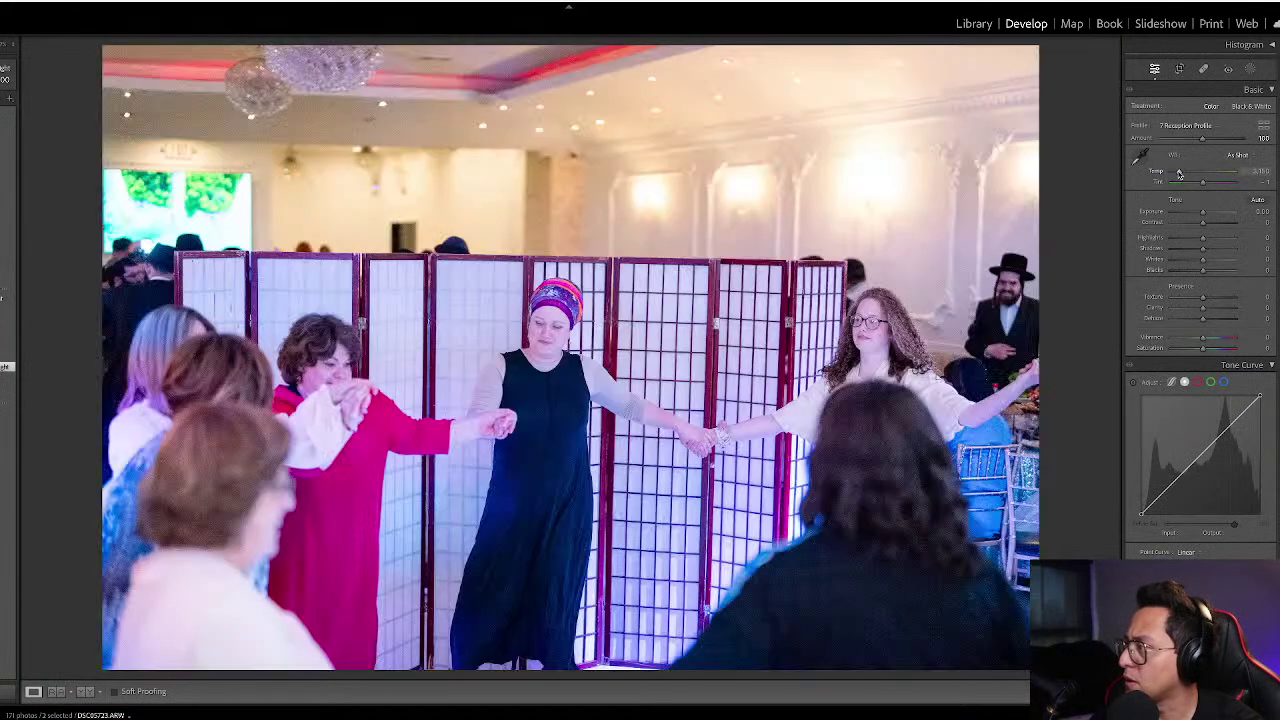
drag(1179, 173, 1187, 174)
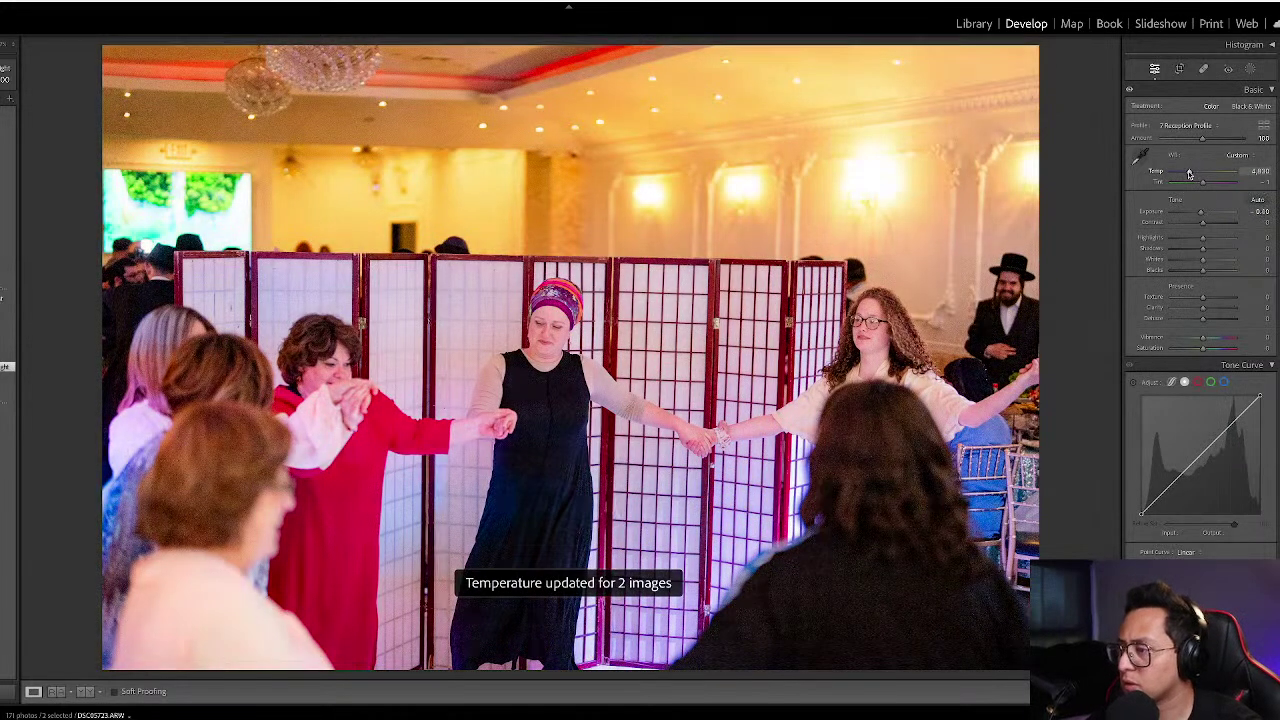
- Set highlights to -100 and contrast to about +31 on the fifty-ninth and sixtieth photos together
drag(1201, 214, 1171, 240)
key(ctrl+z)
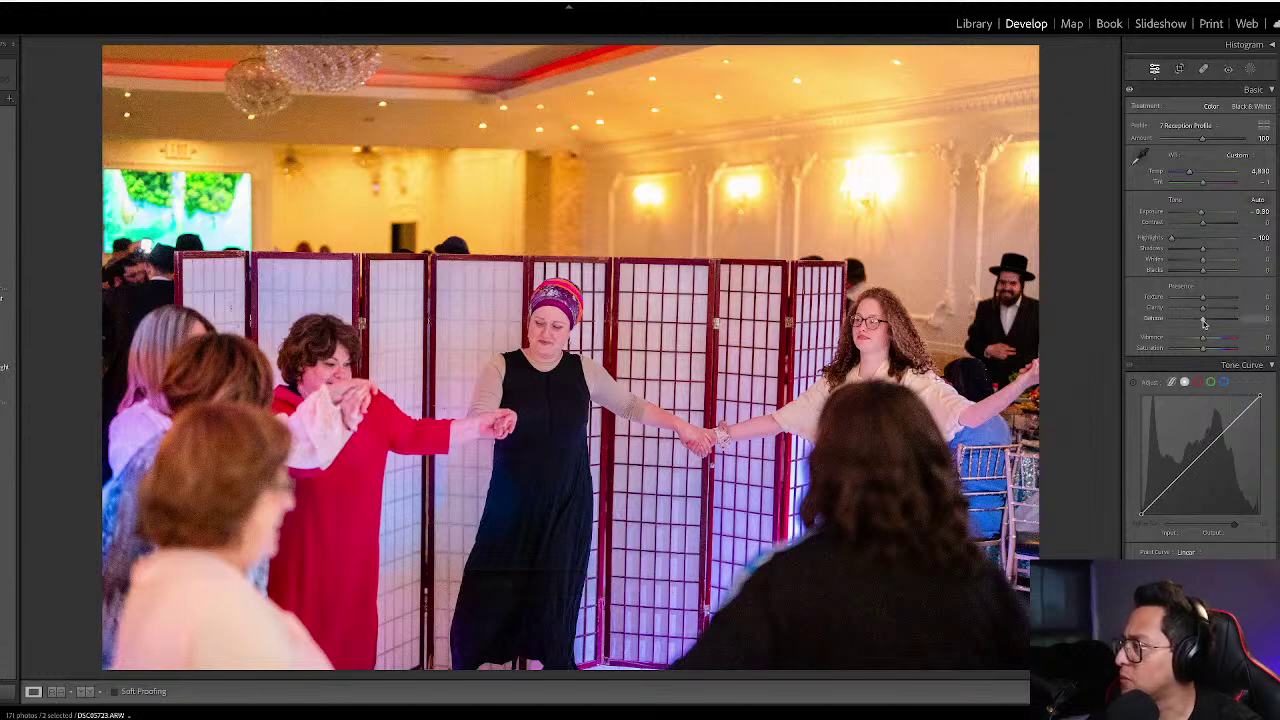
drag(1207, 222, 1214, 222)
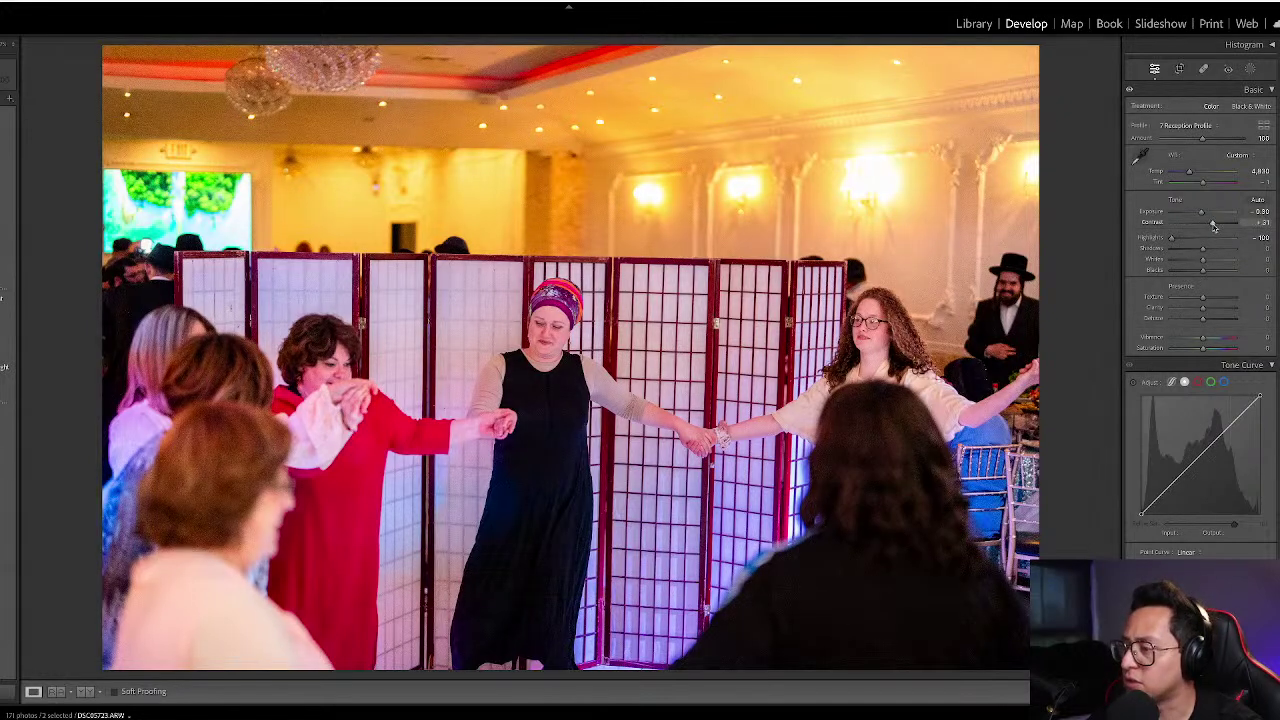
key(g)
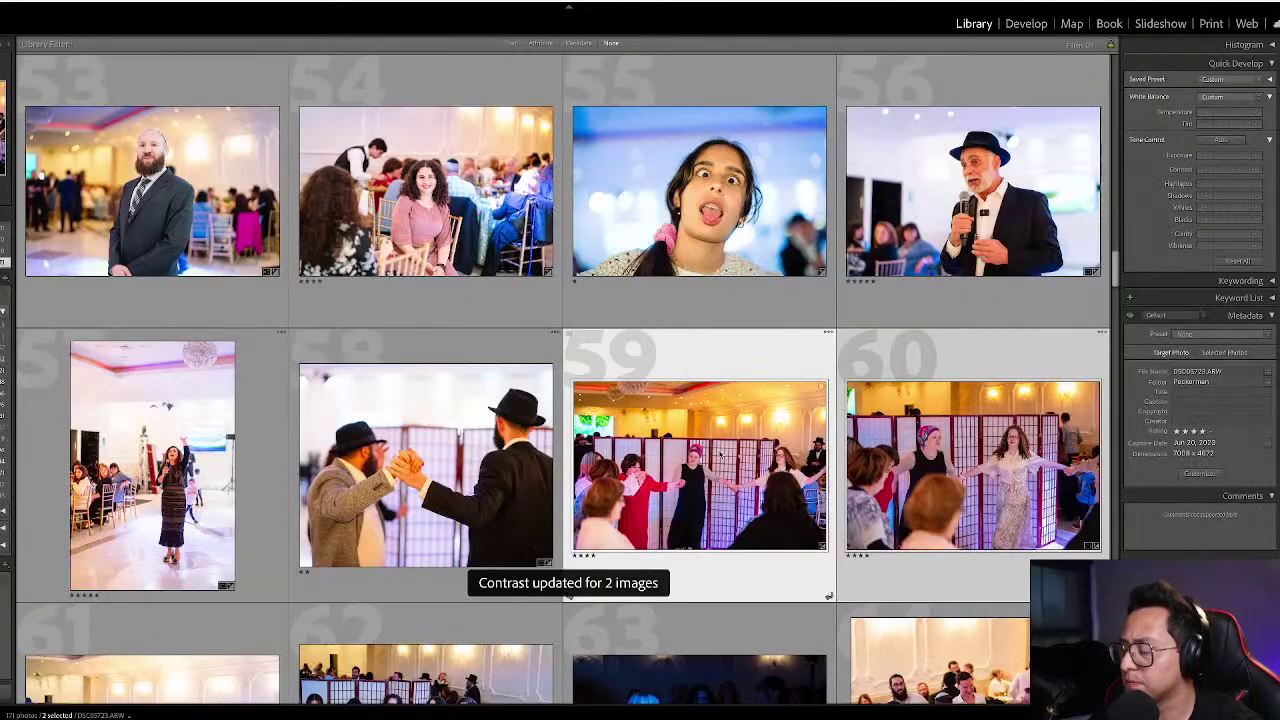
- Synchronize the sixtieth photo's settings, leaving out exposure and crop, to the sixty-first and sixty-second photos
scroll(998, 243, down, 3)
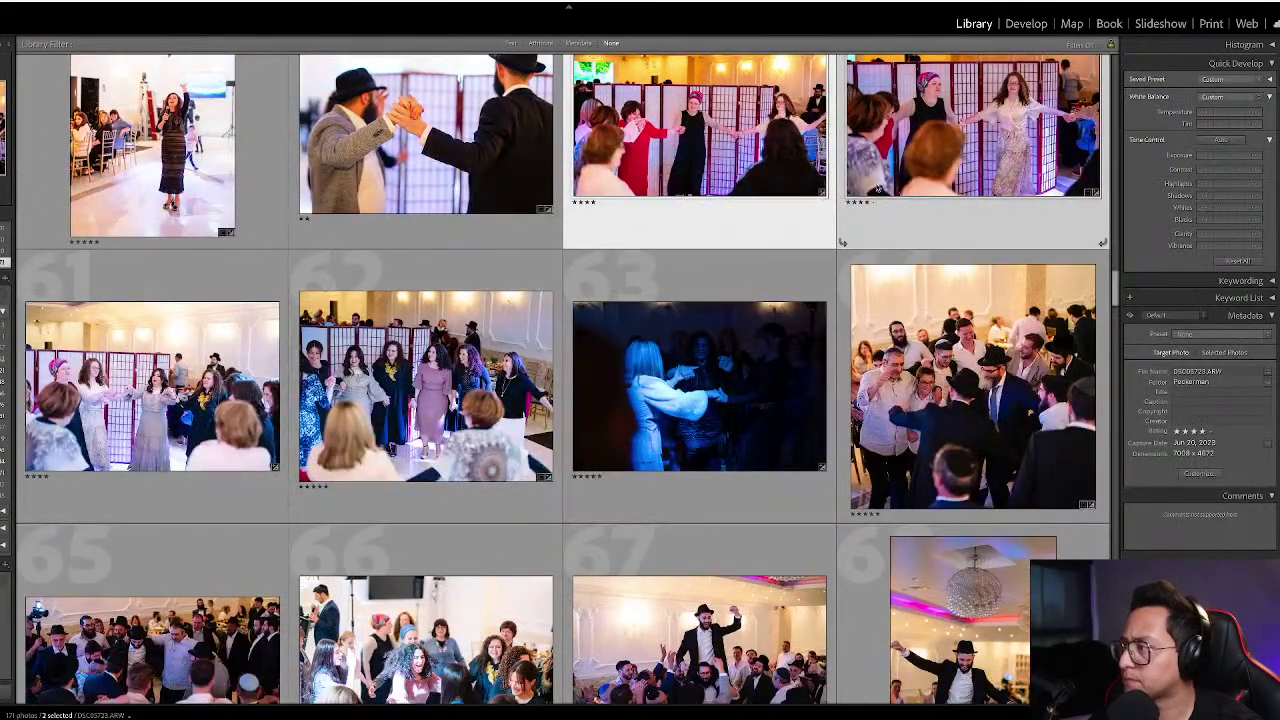
click(895, 117)
shift+click(294, 595)
key(super+shift+s)
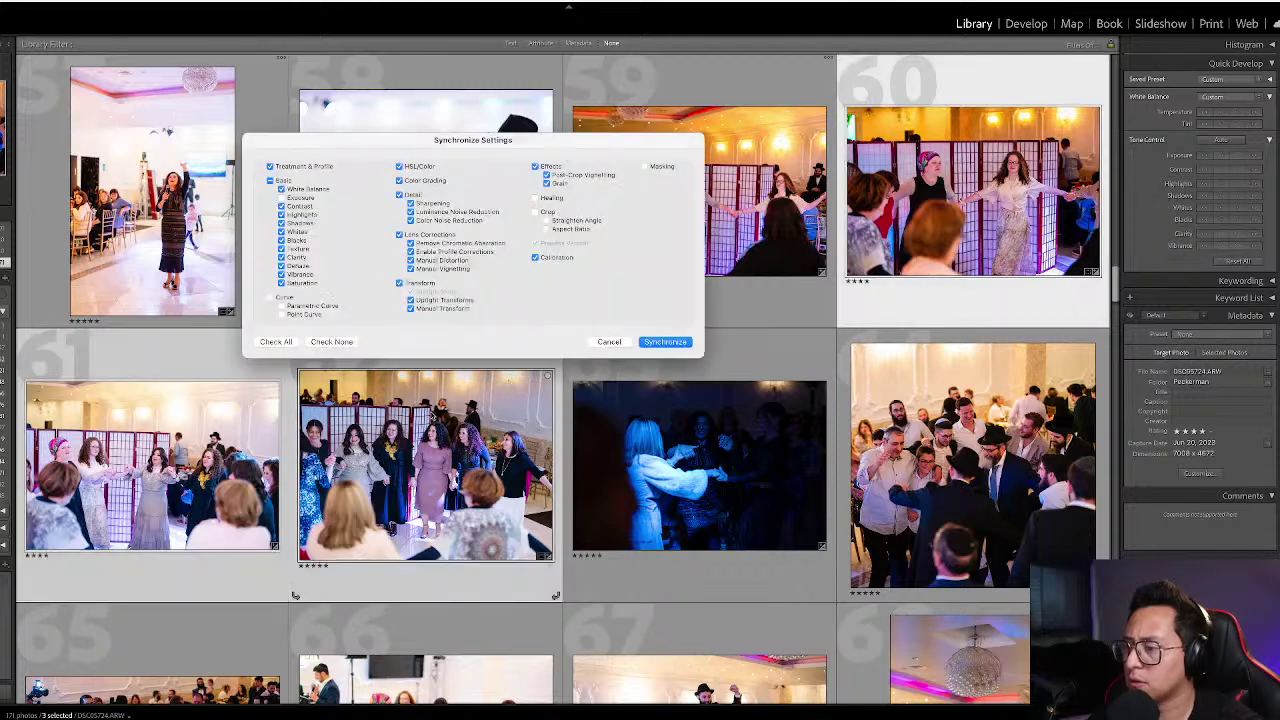
key(Return)
- Raise the exposure of the sixty-third photo, the blue-lit women dancing, to +1.50
click(735, 498)
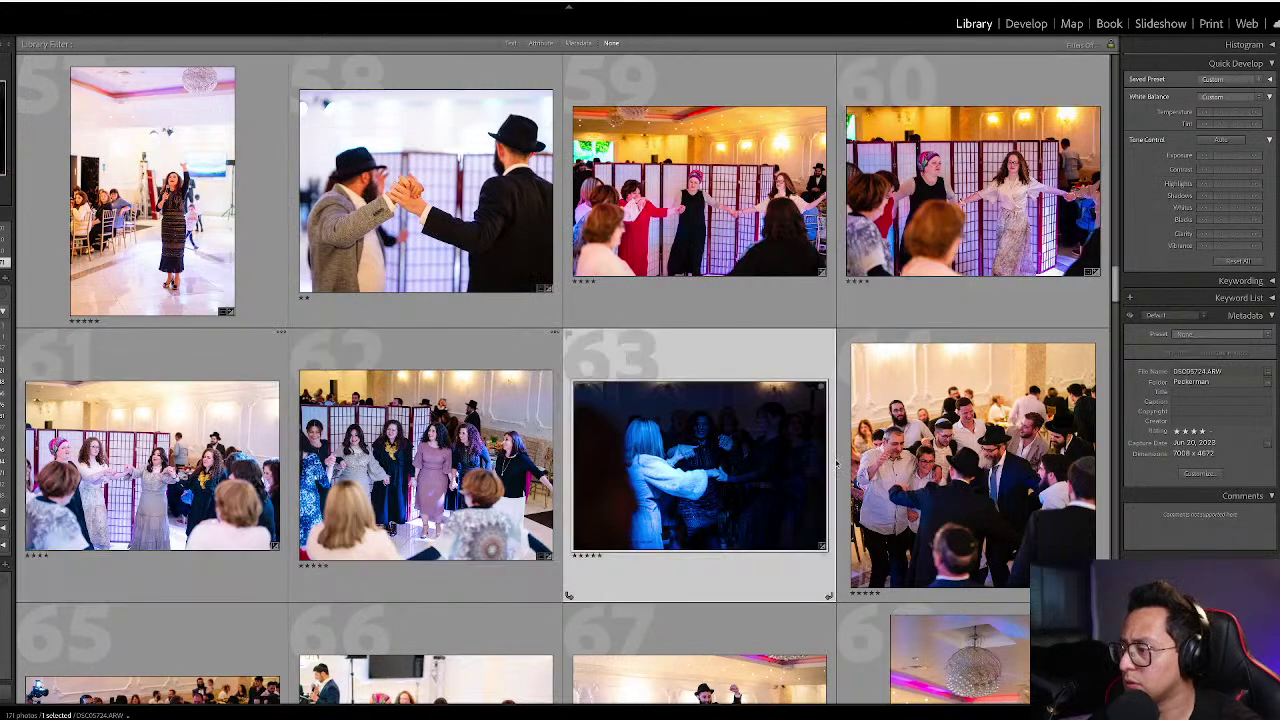
key(d)
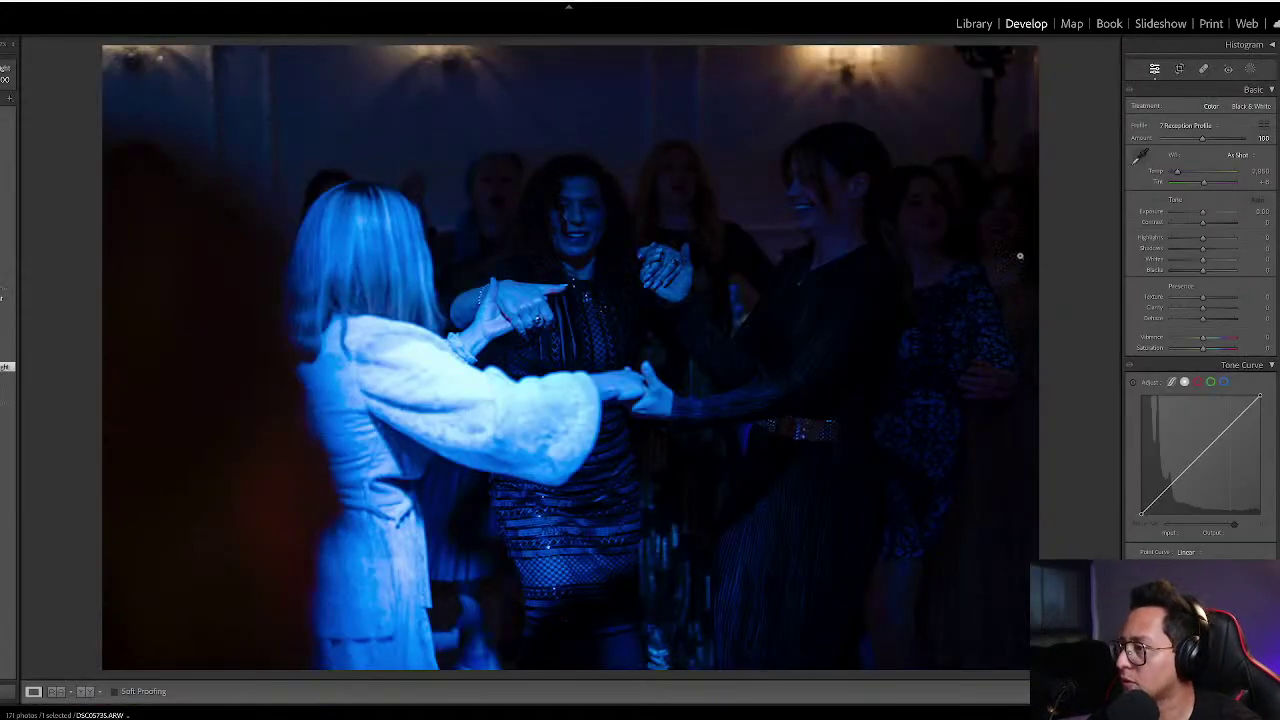
drag(1203, 212, 1196, 214)
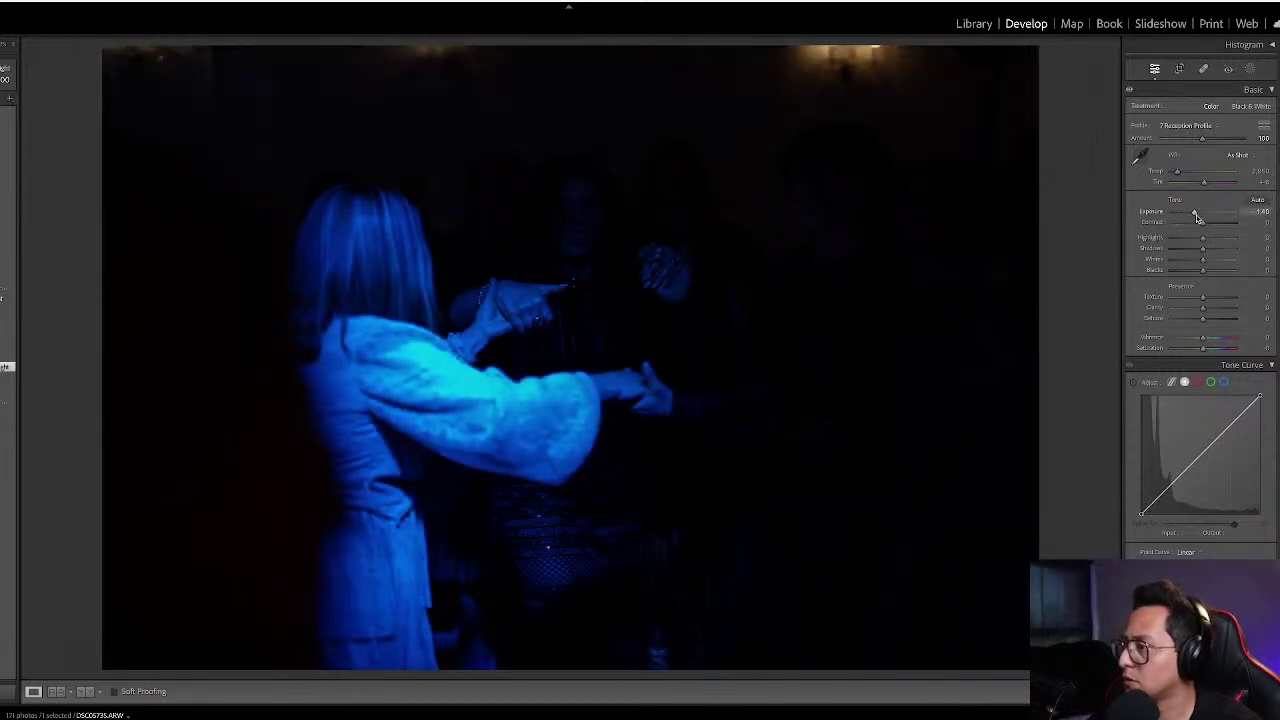
key(ctrl+z)
key(equal)
key(equal)
key(equal)
key(equal)
key(equal)
key(equal)
key(equal)
key(equal)
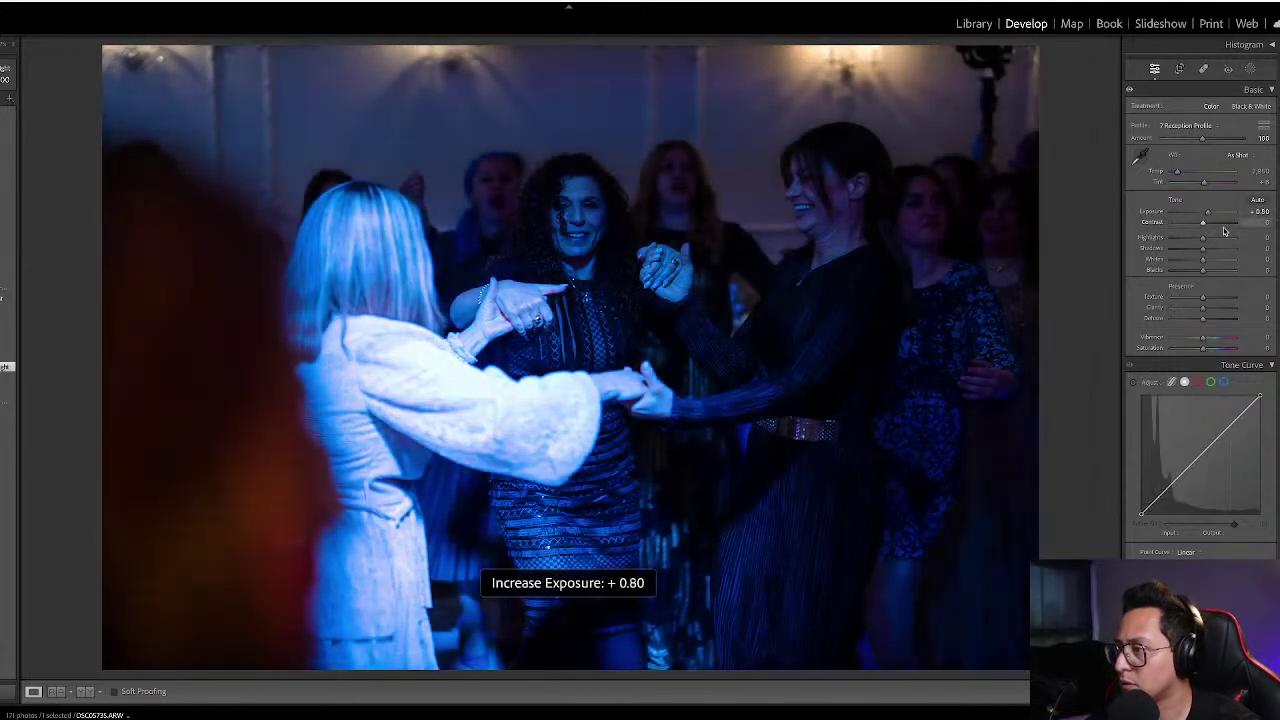
key(equal)
key(equal)
key(equal)
key(equal)
key(equal)
key(equal)
key(equal)
key(equal)
key(equal)
key(minus)
key(minus)
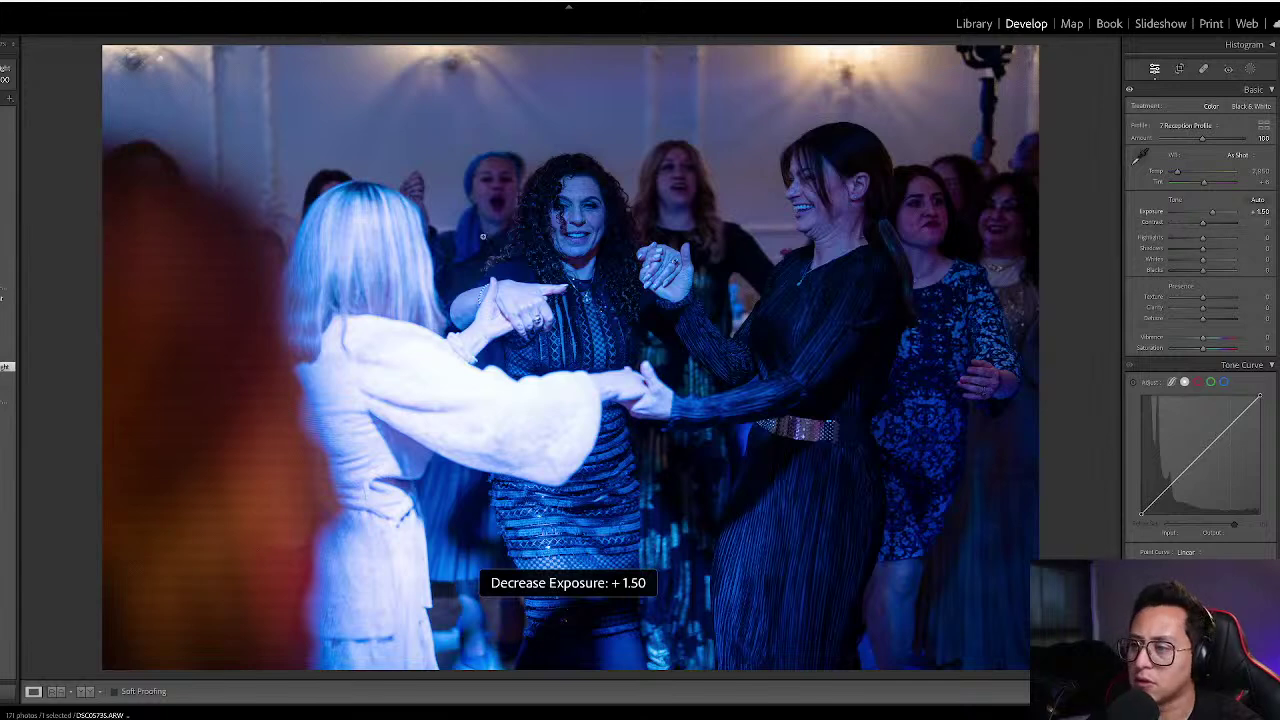
- Convert the sixty-third photo to black and white with the B&W Moody Profile and raise its exposure to +2.30
key(v)
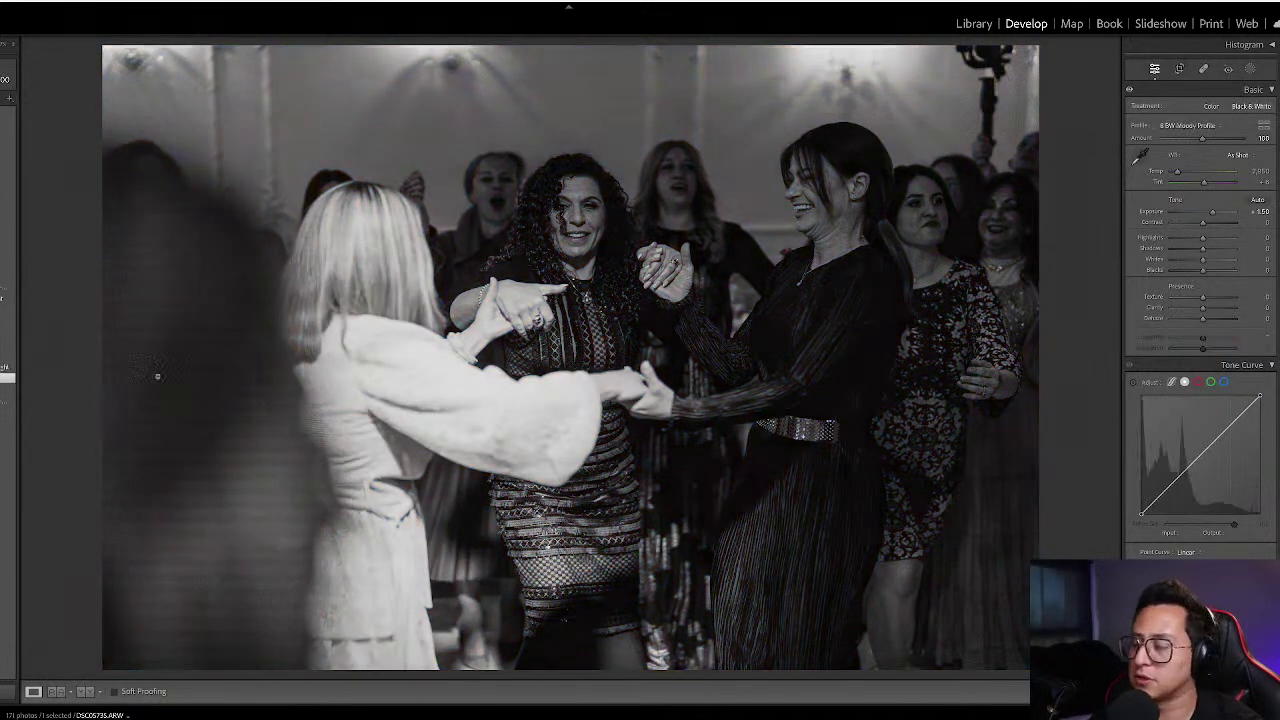
key(equal)
key(equal)
key(equal)
key(equal)
key(equal)
key(equal)
key(equal)
key(equal)
key(equal)
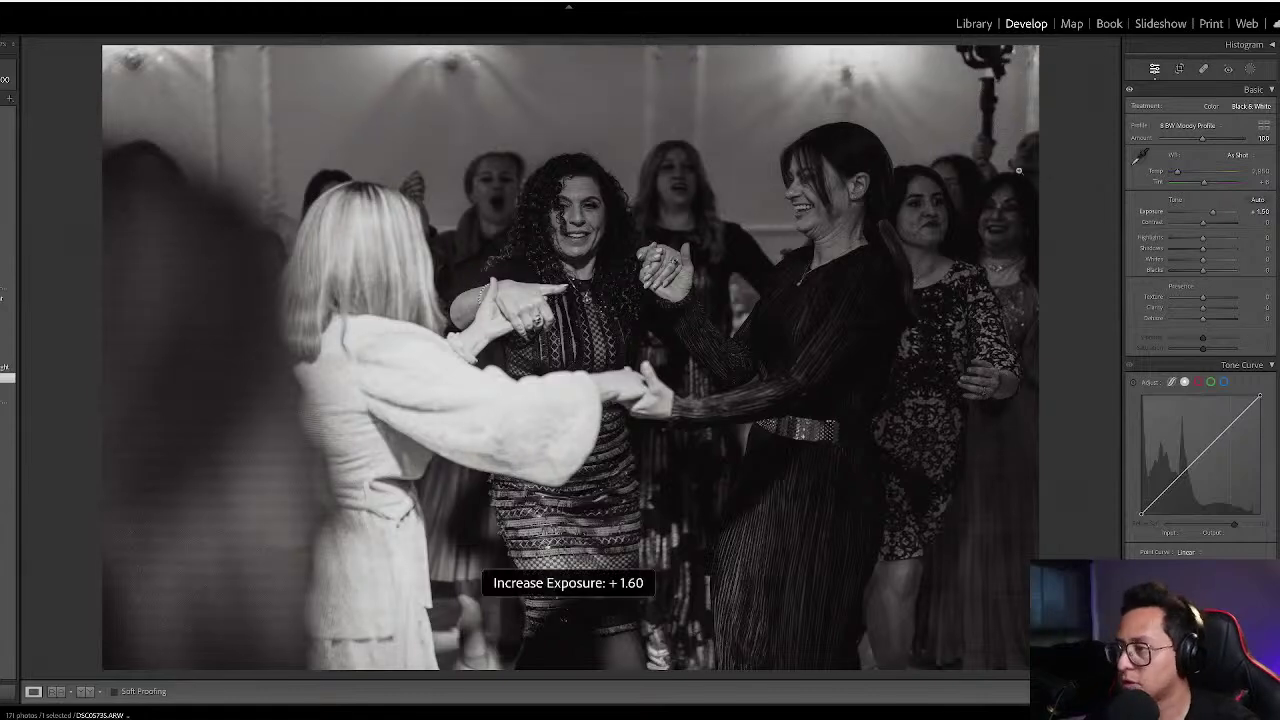
key(minus)
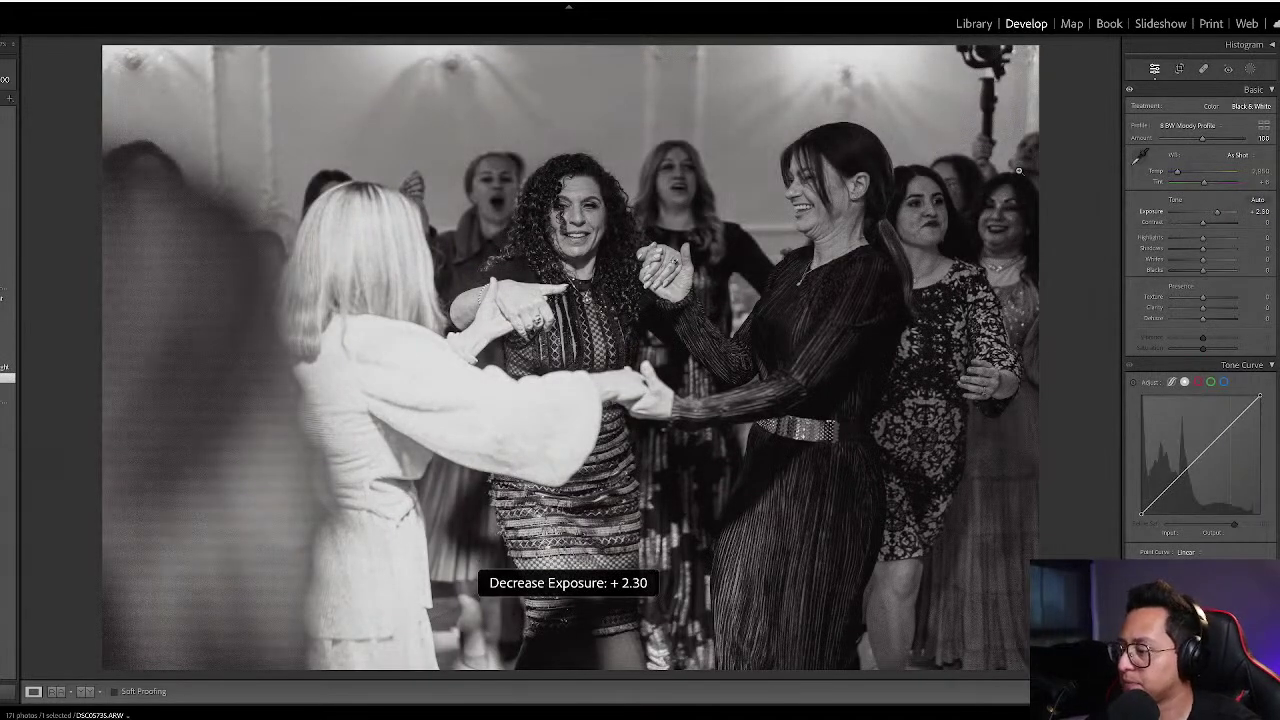
- Set the sixty-third photo's highlights to about -67 and shadows to about +42, and raise its whites
mouse_move(1203, 248)
mouse_down()
mouse_move(1219, 252)
mouse_move(1175, 240)
mouse_move(1220, 260)
mouse_up()
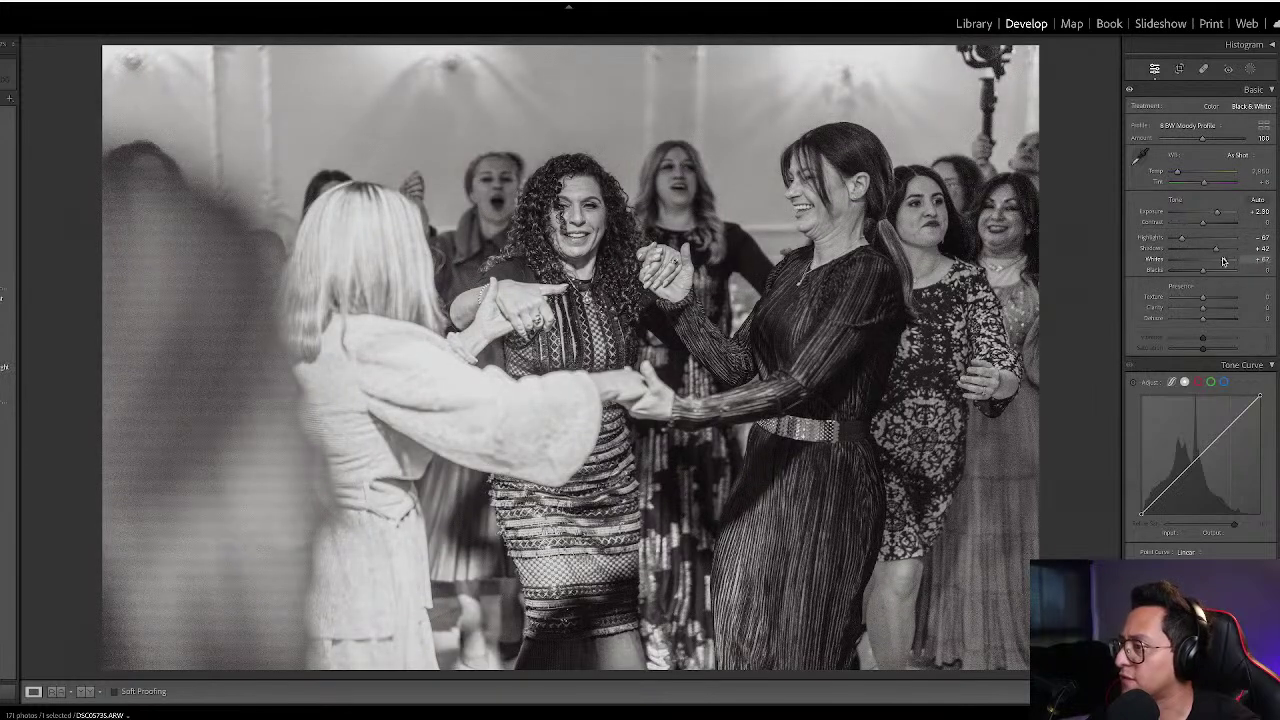
key(g)
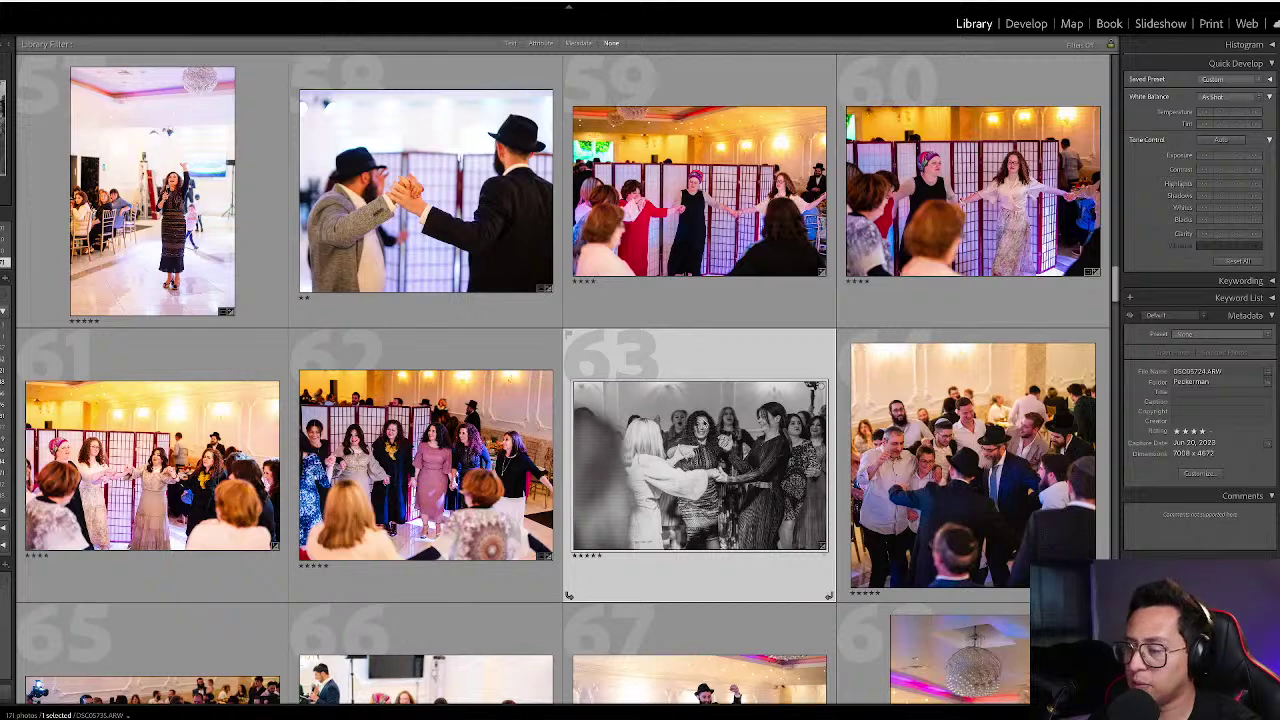
- Raise the exposure of the sixty-fourth photo, the group of men dancing in a circle, to +0.20
scroll(976, 296, down, 2)
click(976, 296)
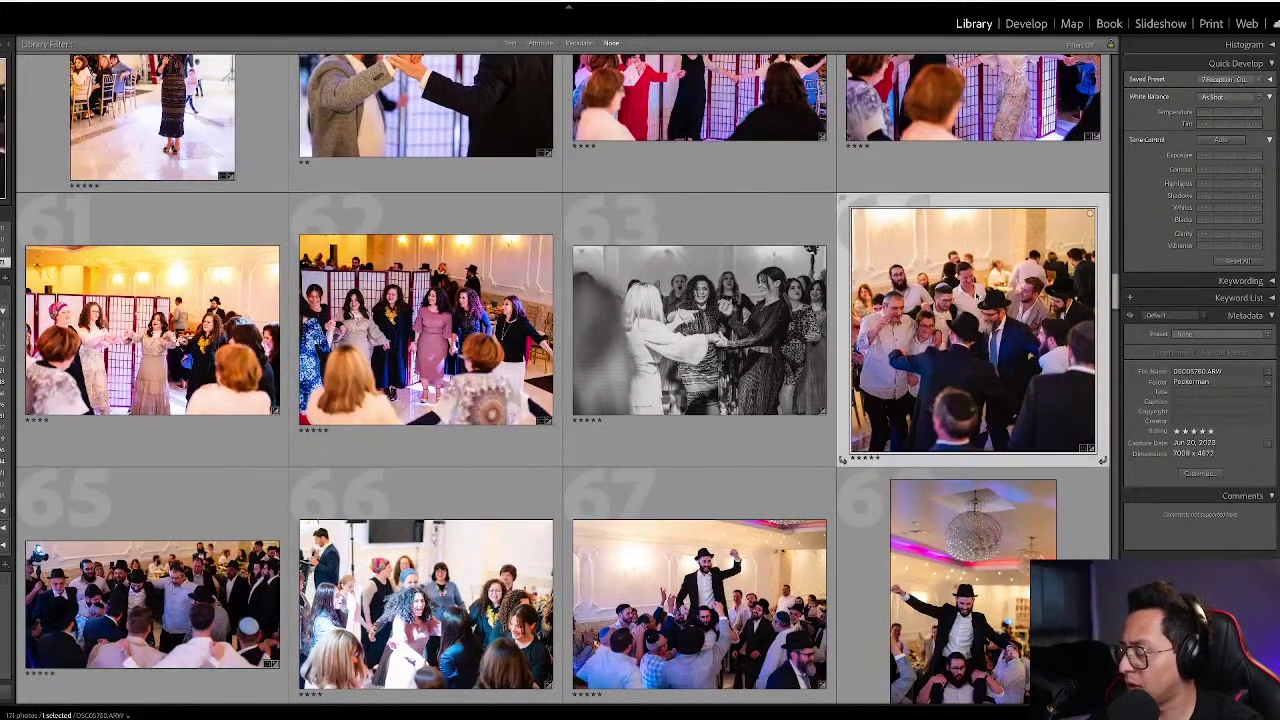
key(d)
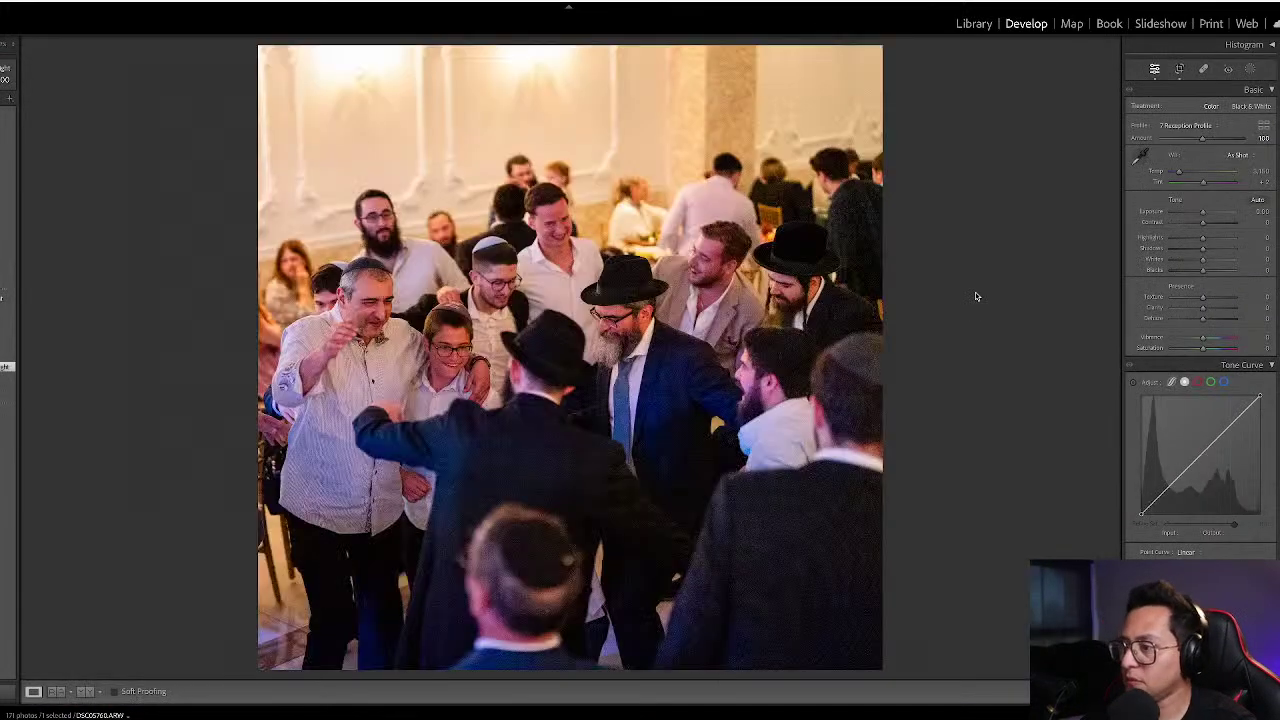
key(equal)
key(equal)
key(equal)
key(minus)
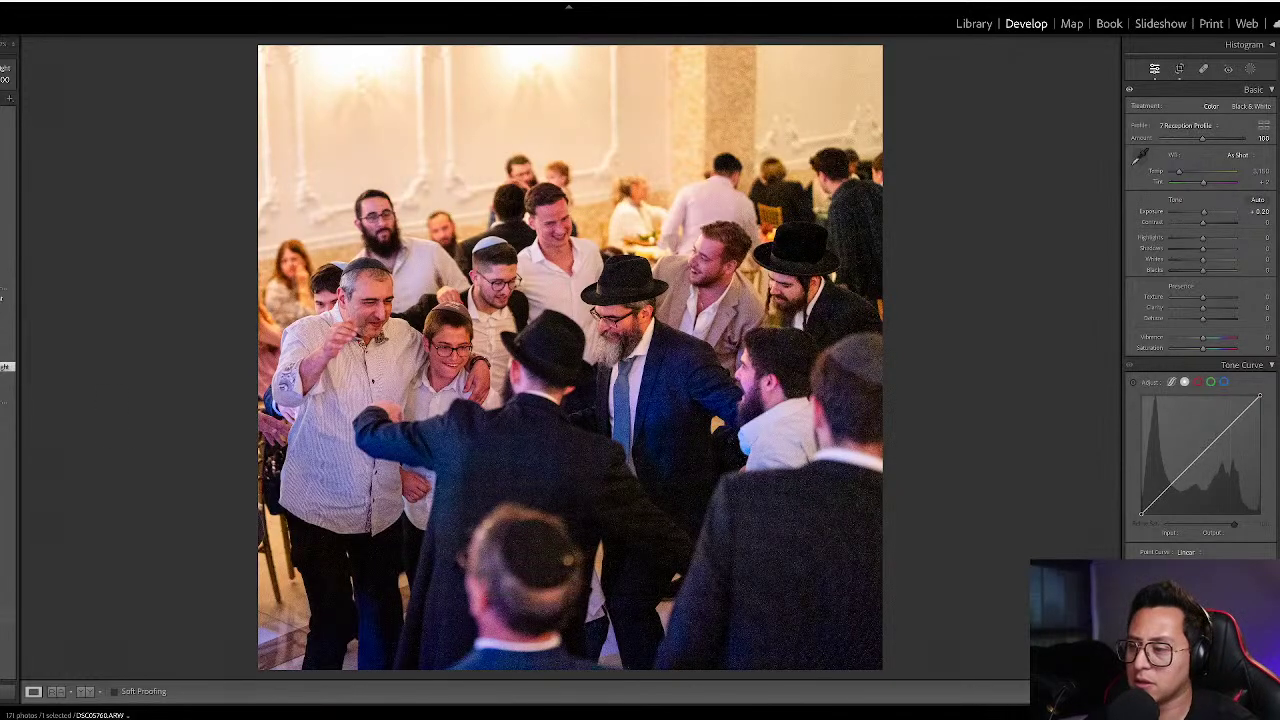
key(Right)
key(Right)
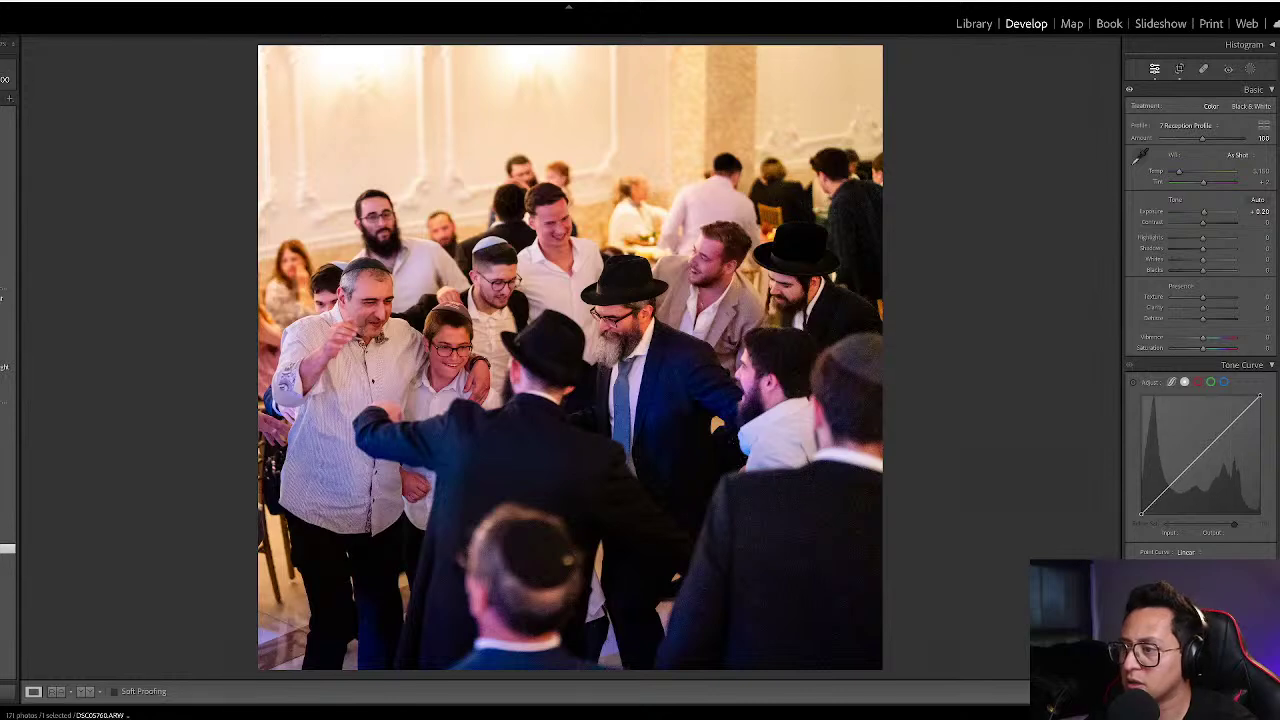
- Select all 171 photos in the gallery and apply the Noise Reduction preset to them
key(g)
key(ctrl+a)
key(d)
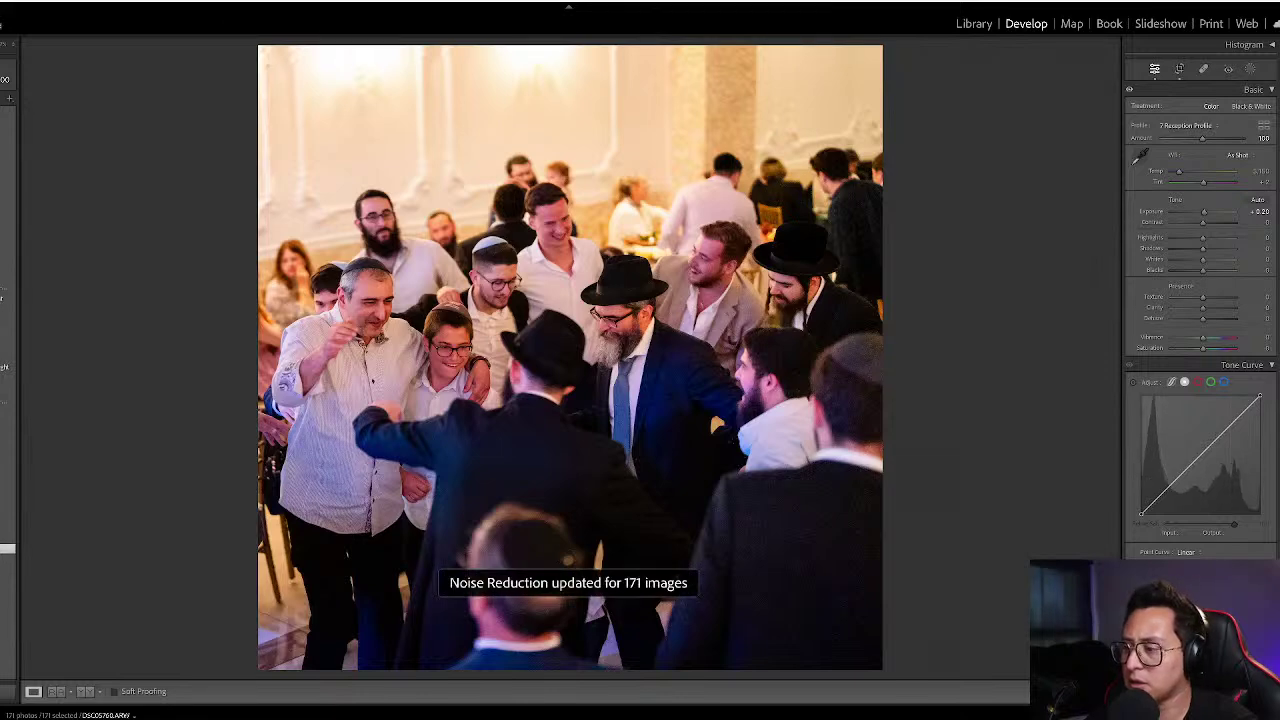
key(g)
- Synchronize the sixty-fourth photo's settings, leaving out exposure and crop, to the sixty-fifth photo of the men's circle
scroll(805, 300, down, 3)
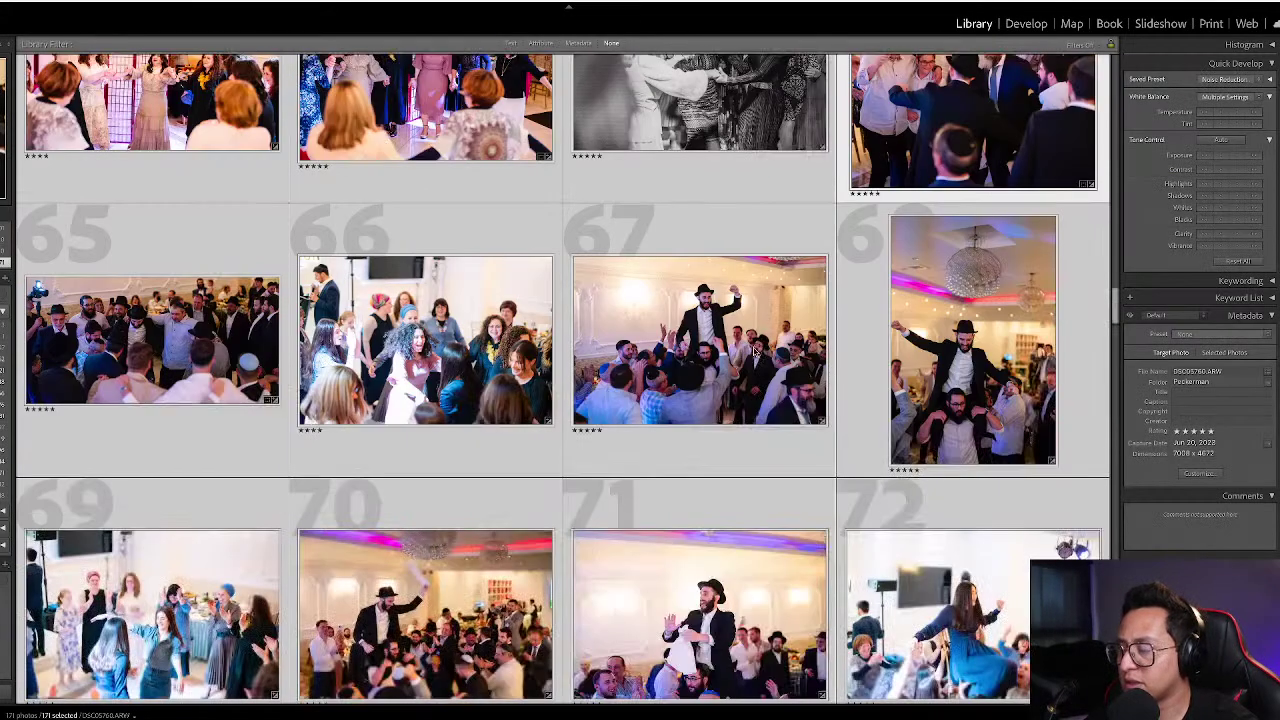
scroll(813, 260, up, 2)
click(1000, 218)
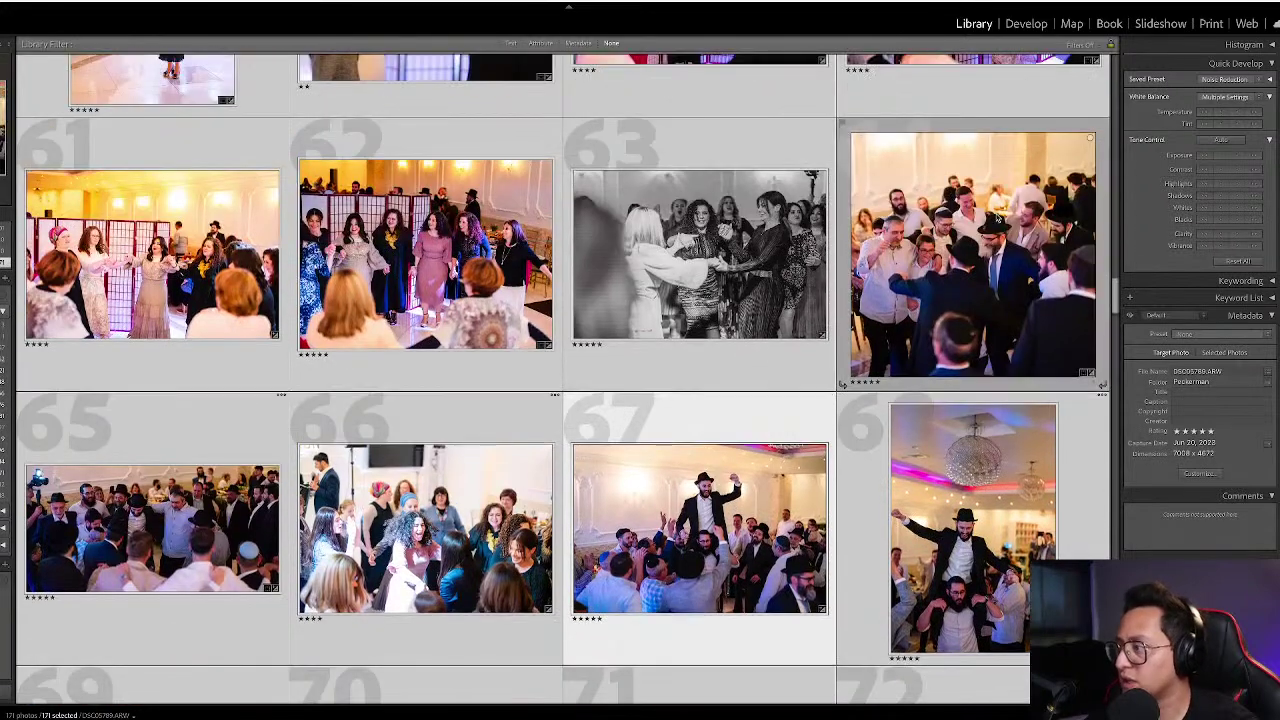
click(376, 290)
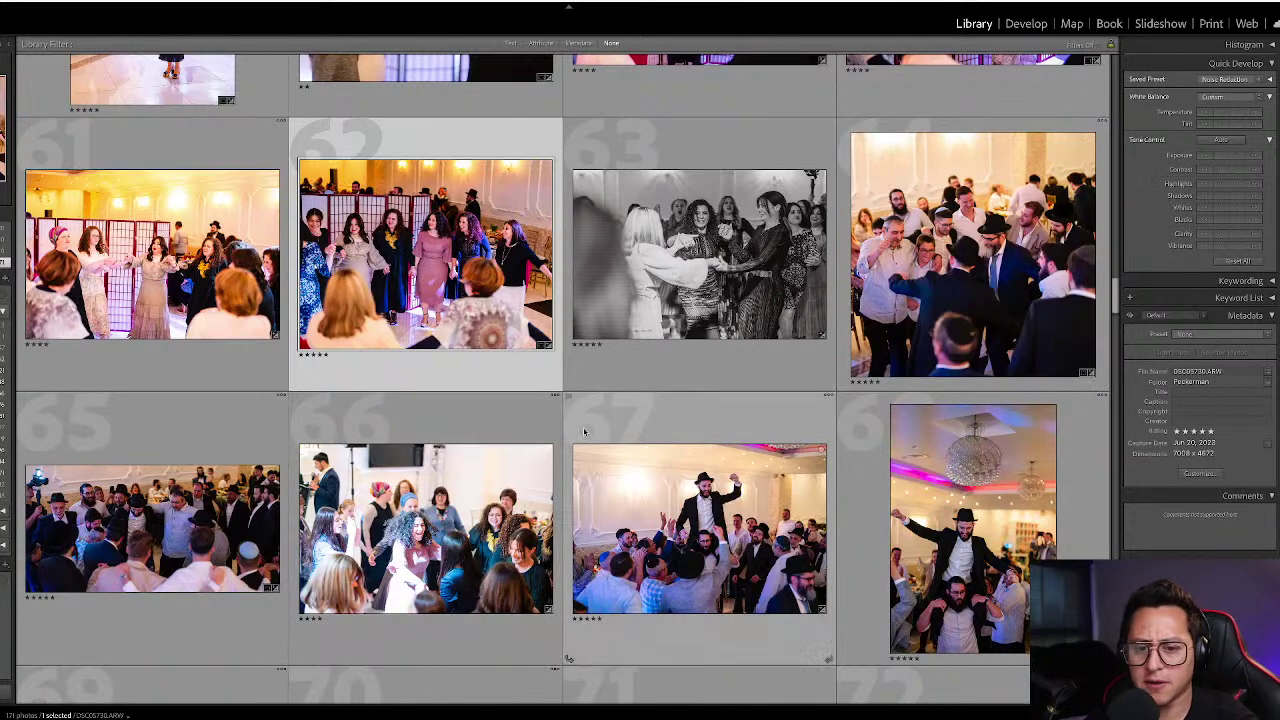
click(962, 272)
ctrl+click(122, 600)
key(ctrl+shift+s)
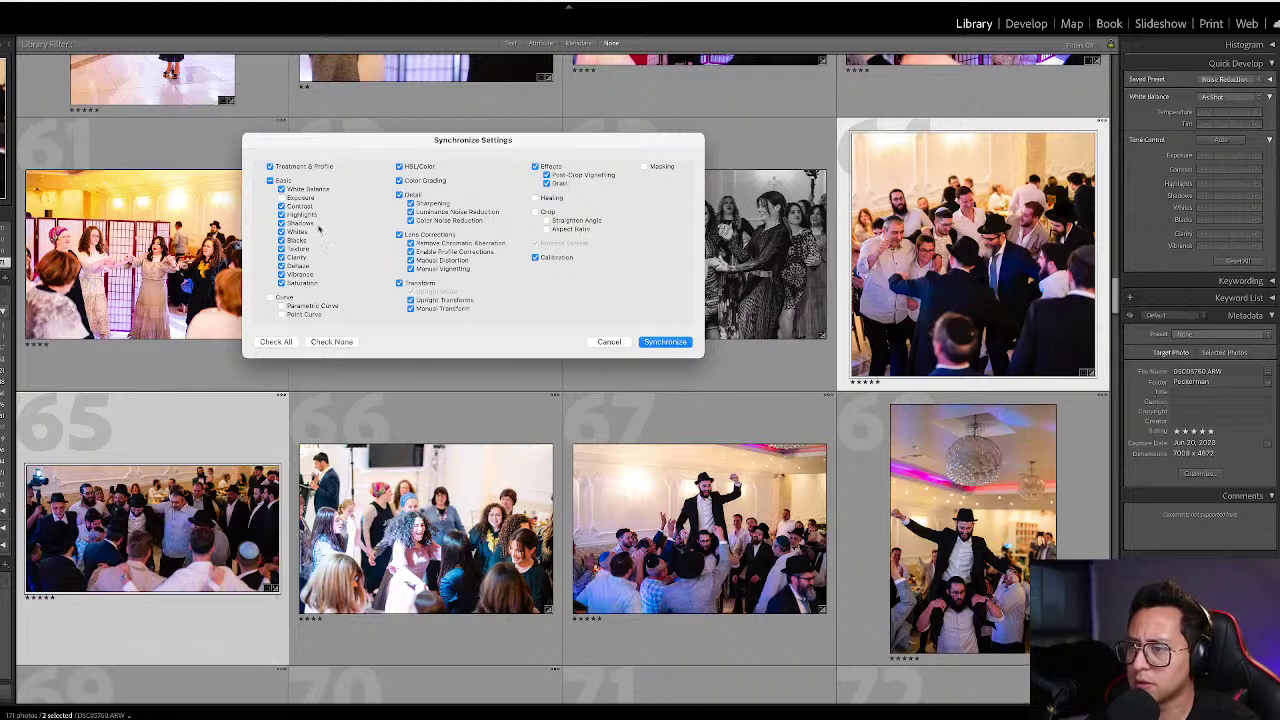
key(Return)
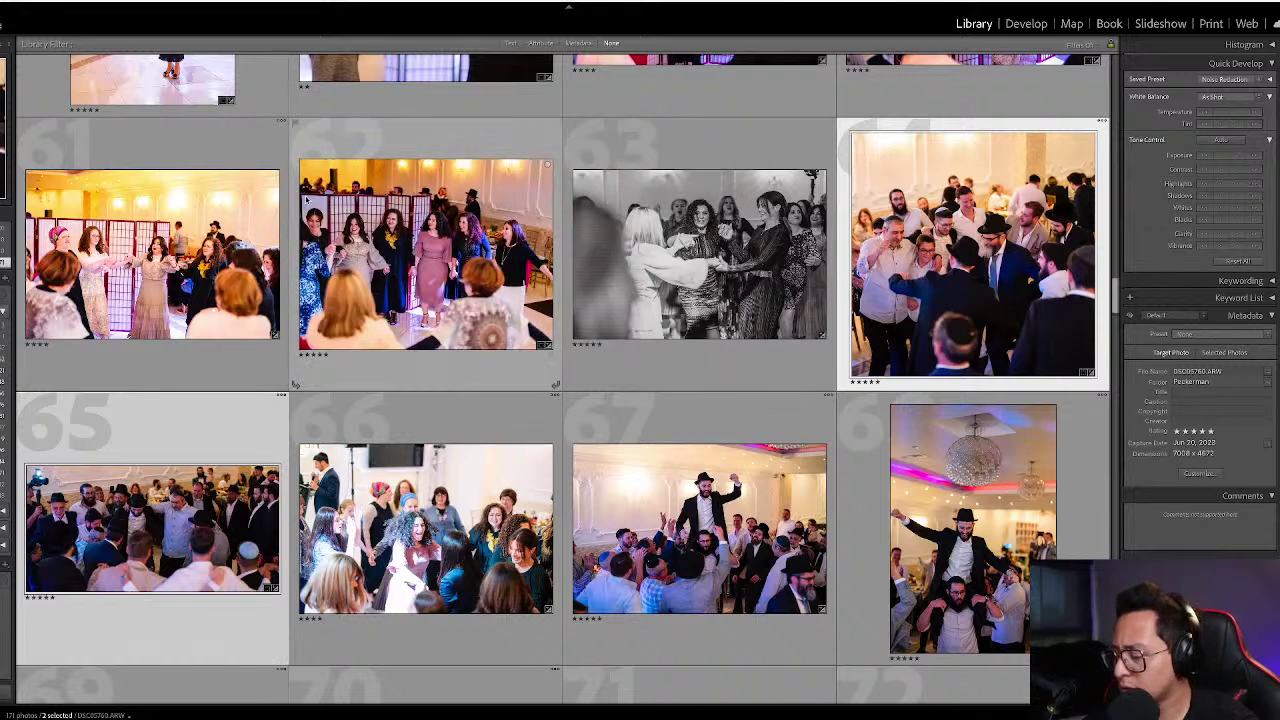
- Raise the exposure of the sixty-fifth photo, the wide shot of the men's circle, to +0.60
click(810, 195)
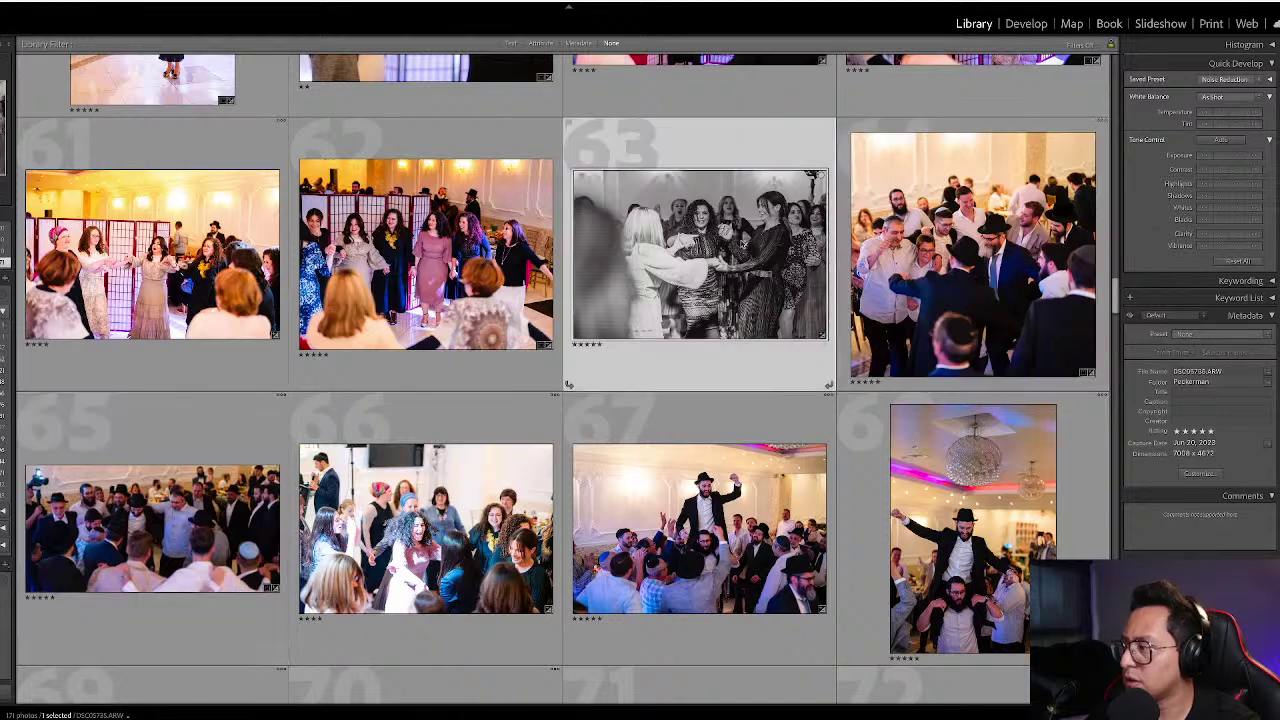
key(Right)
key(Right)
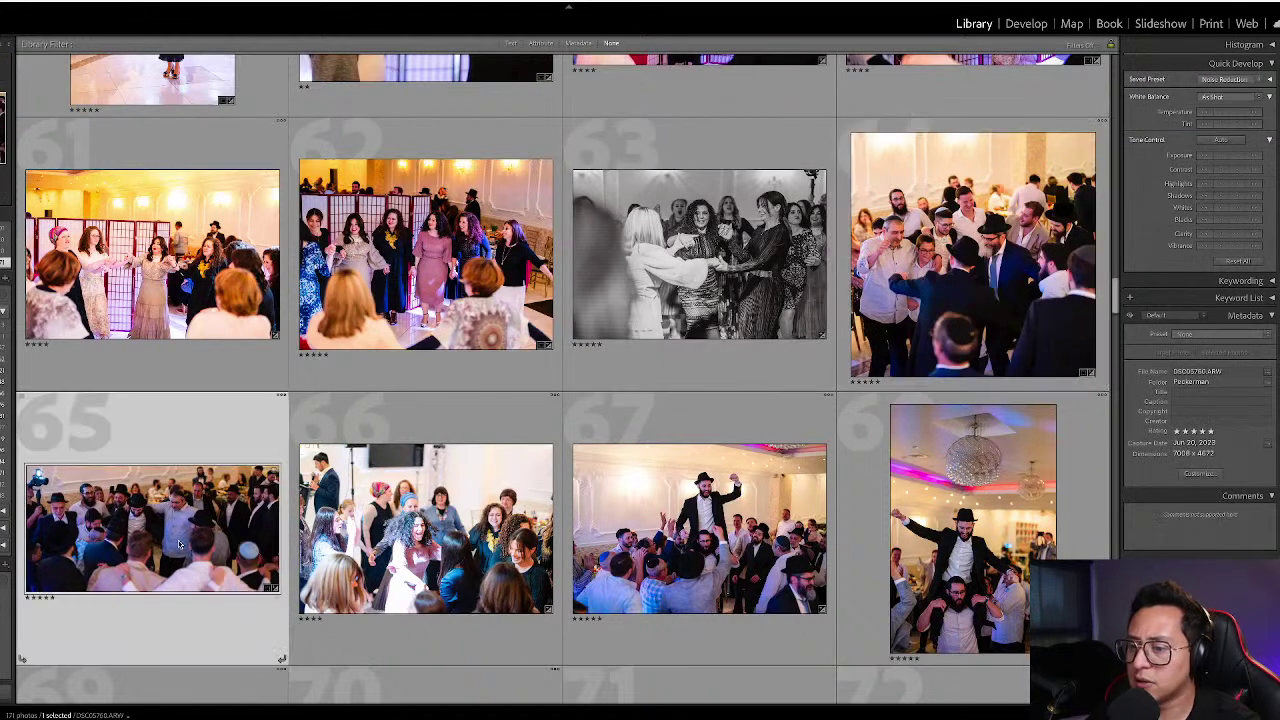
key(d)
key(equal)
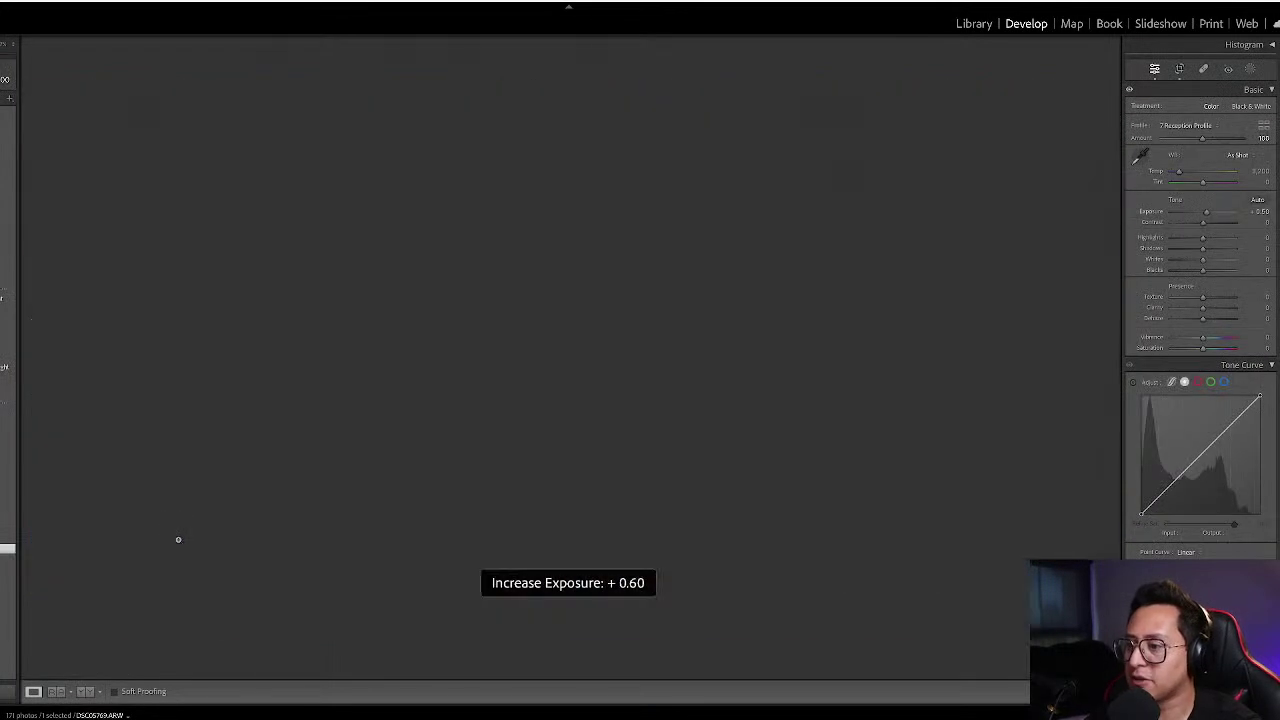
key(minus)
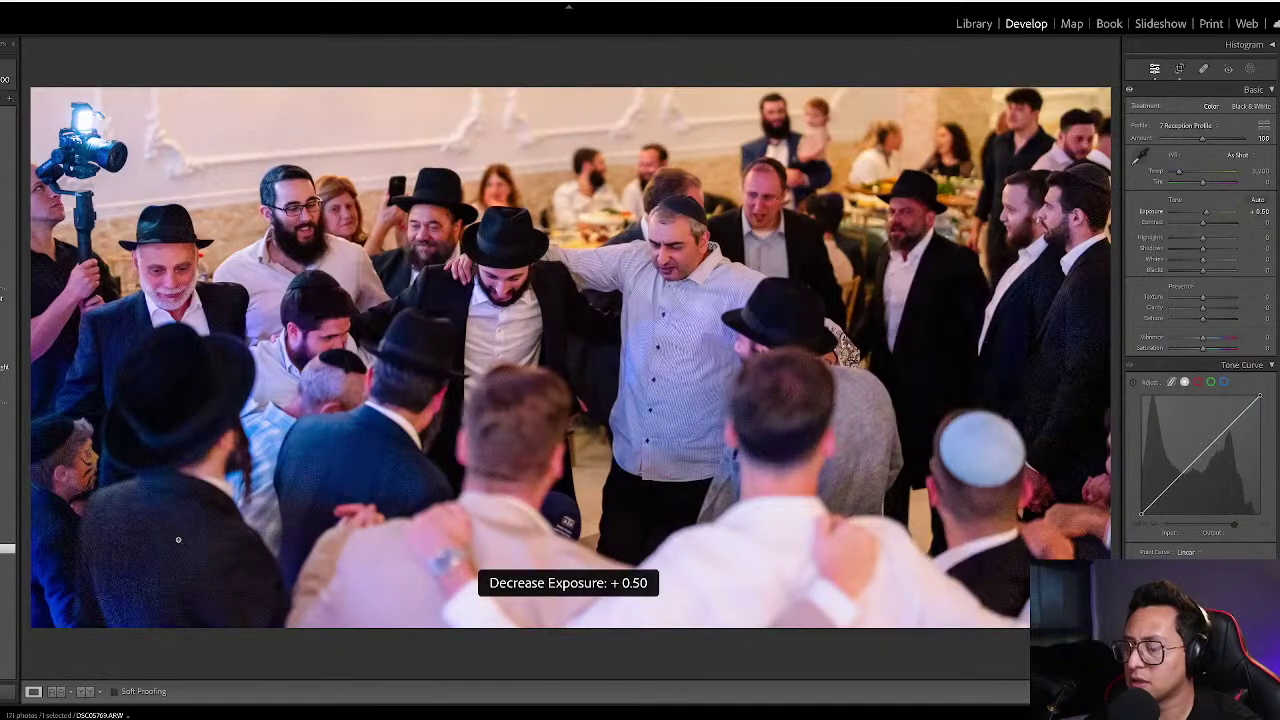
key(equal)
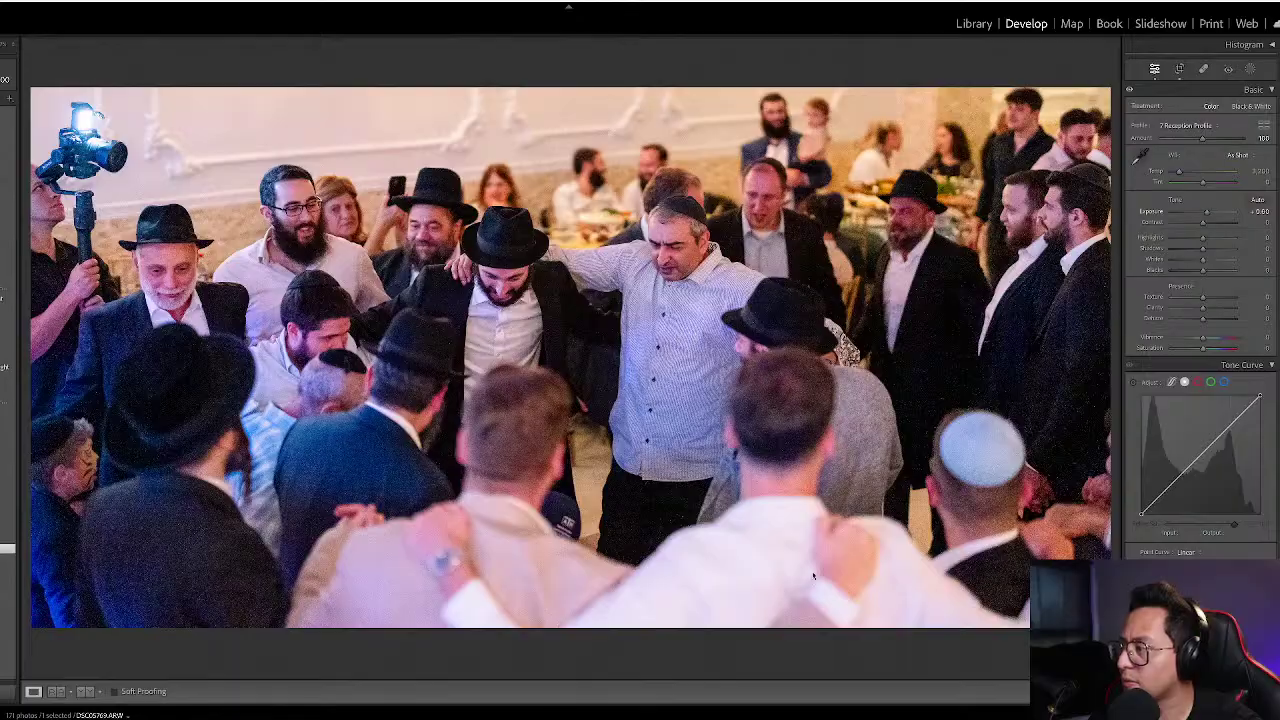
key(g)
key(d)
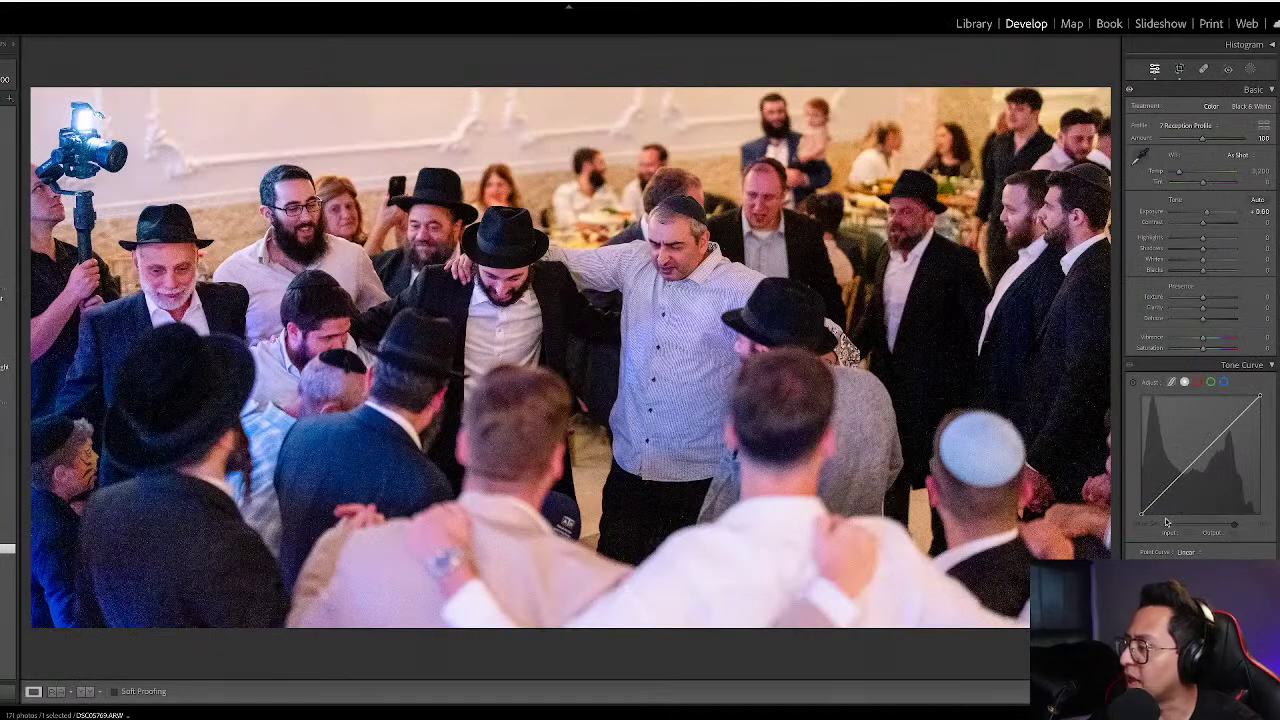
- Open the AI Denoise preview for the sixty-fifth photo, the men's circle, and inspect the effect on the central man's face
scroll(1165, 522, down, 3)
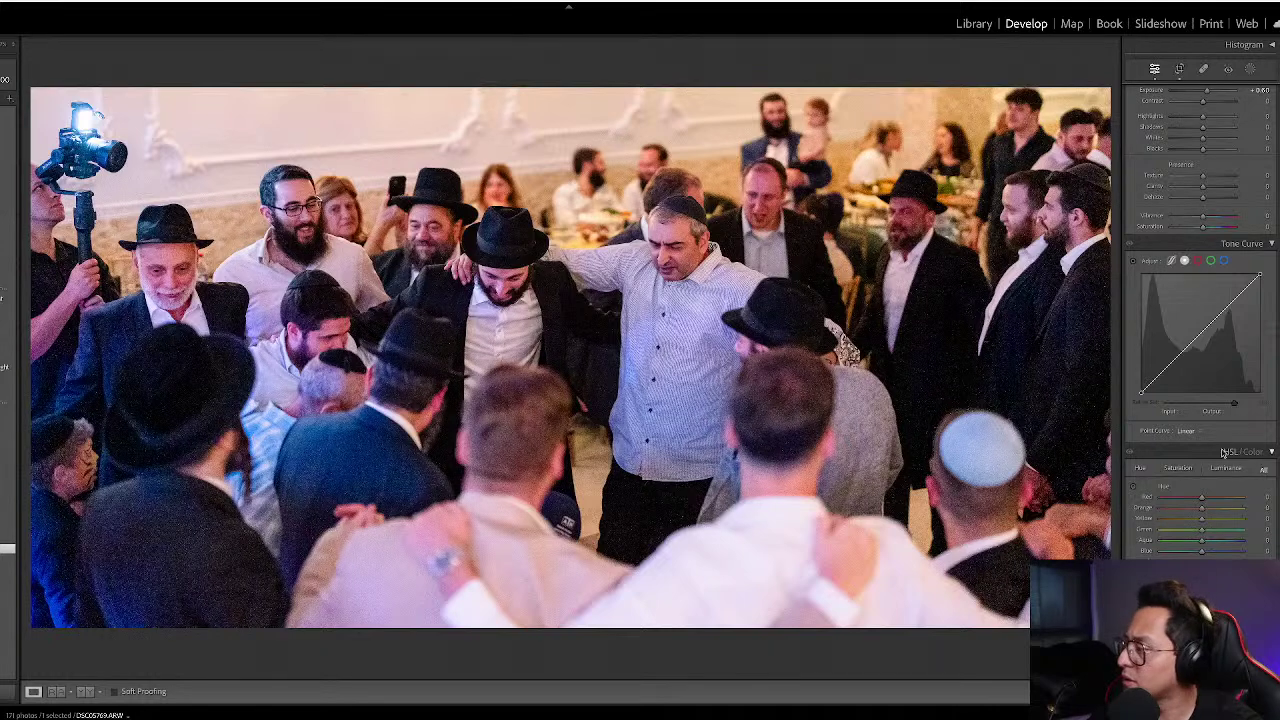
scroll(1228, 452, down, 8)
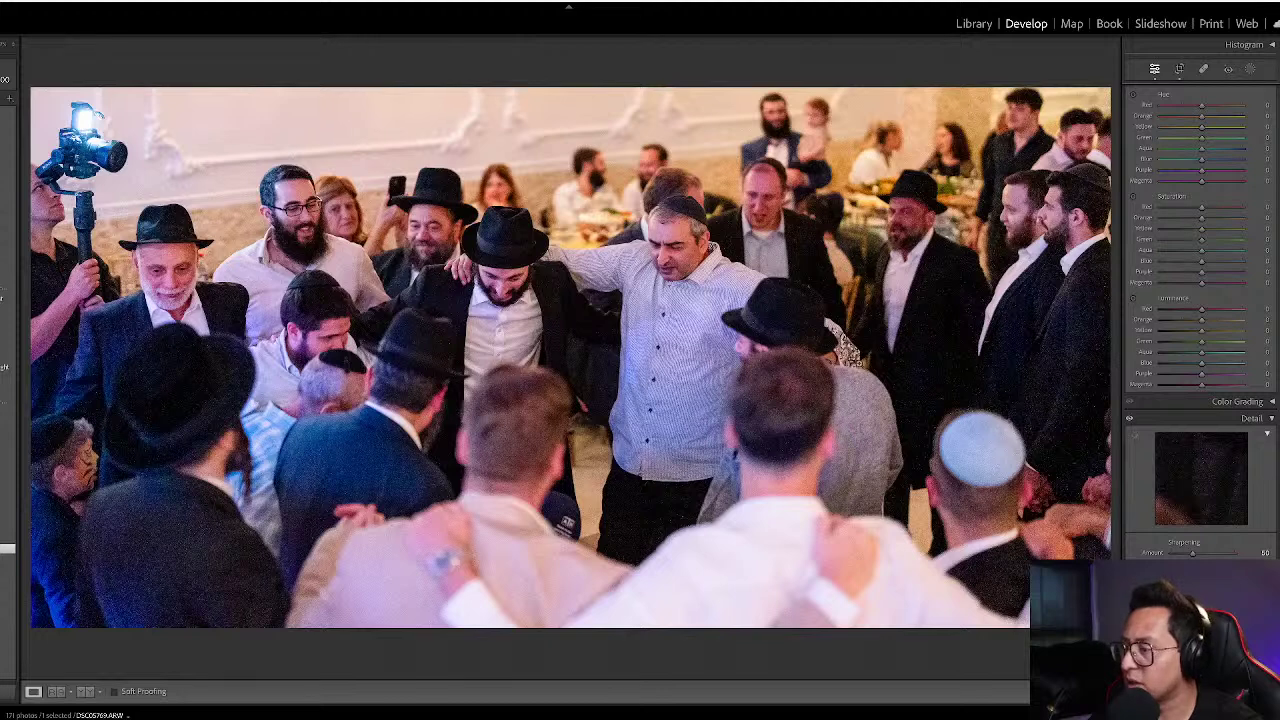
scroll(1210, 498, down, 5)
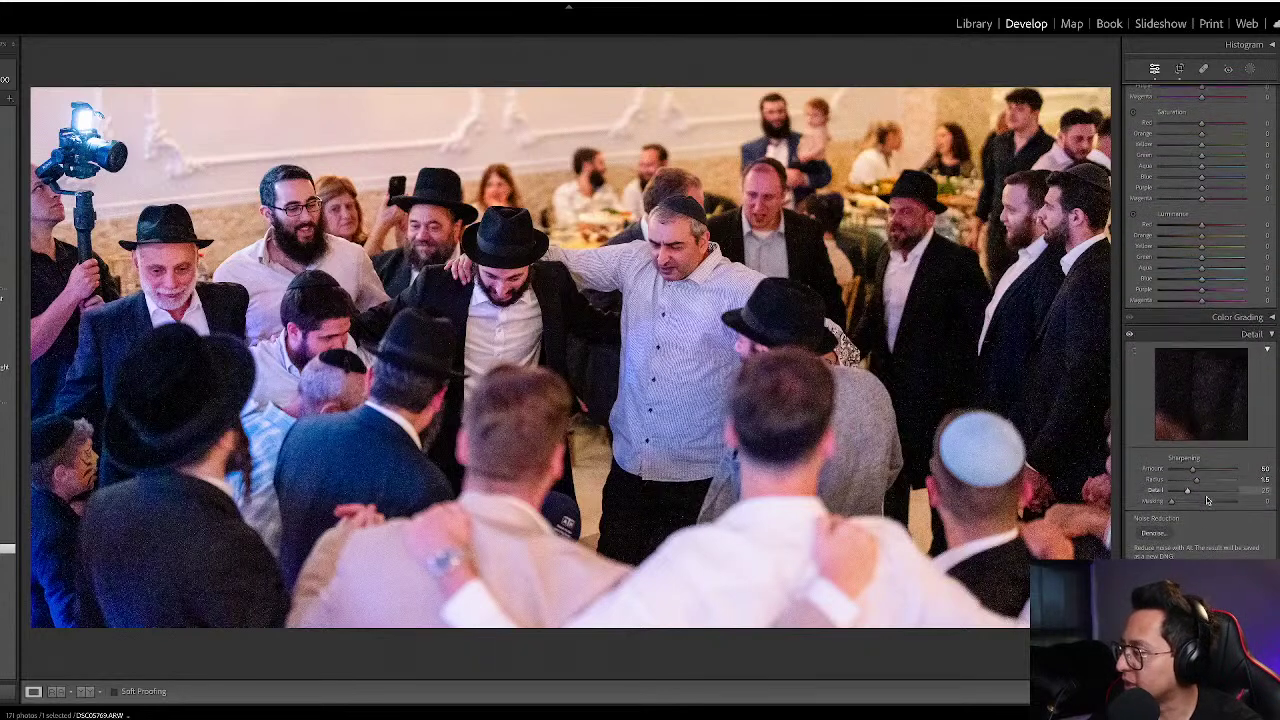
click(1156, 470)
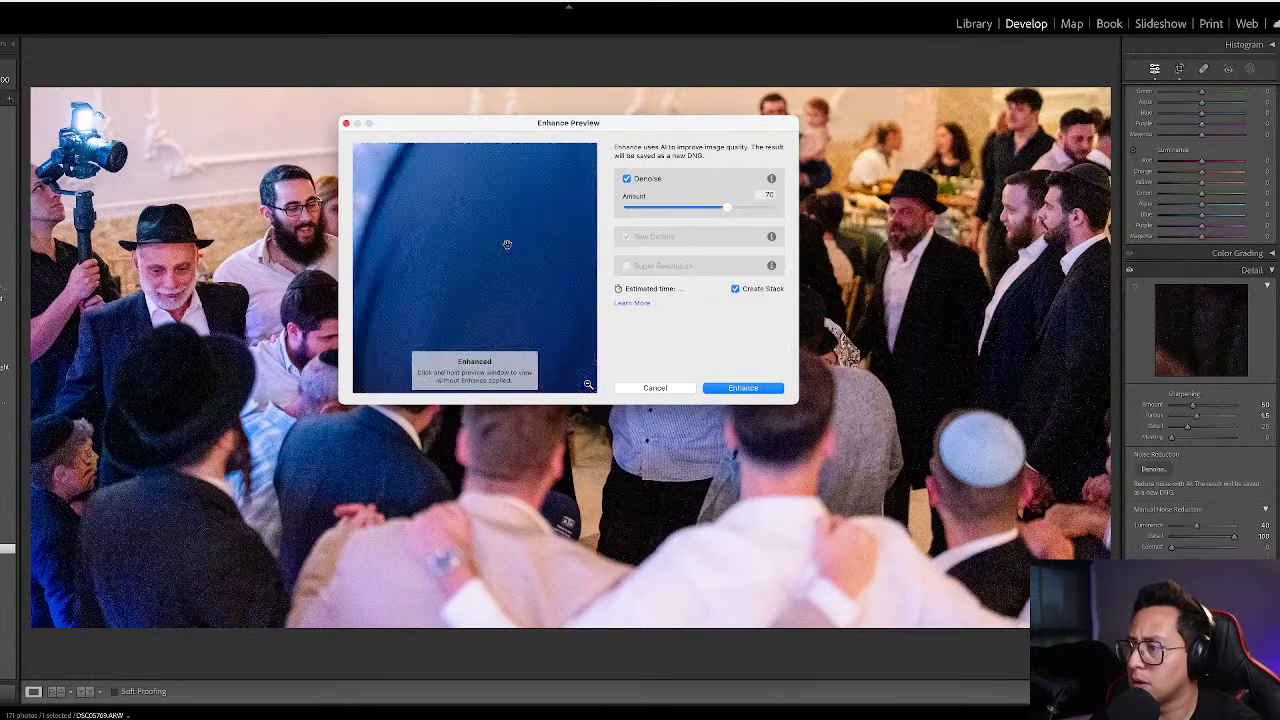
drag(450, 170, 513, 318)
drag(409, 211, 454, 223)
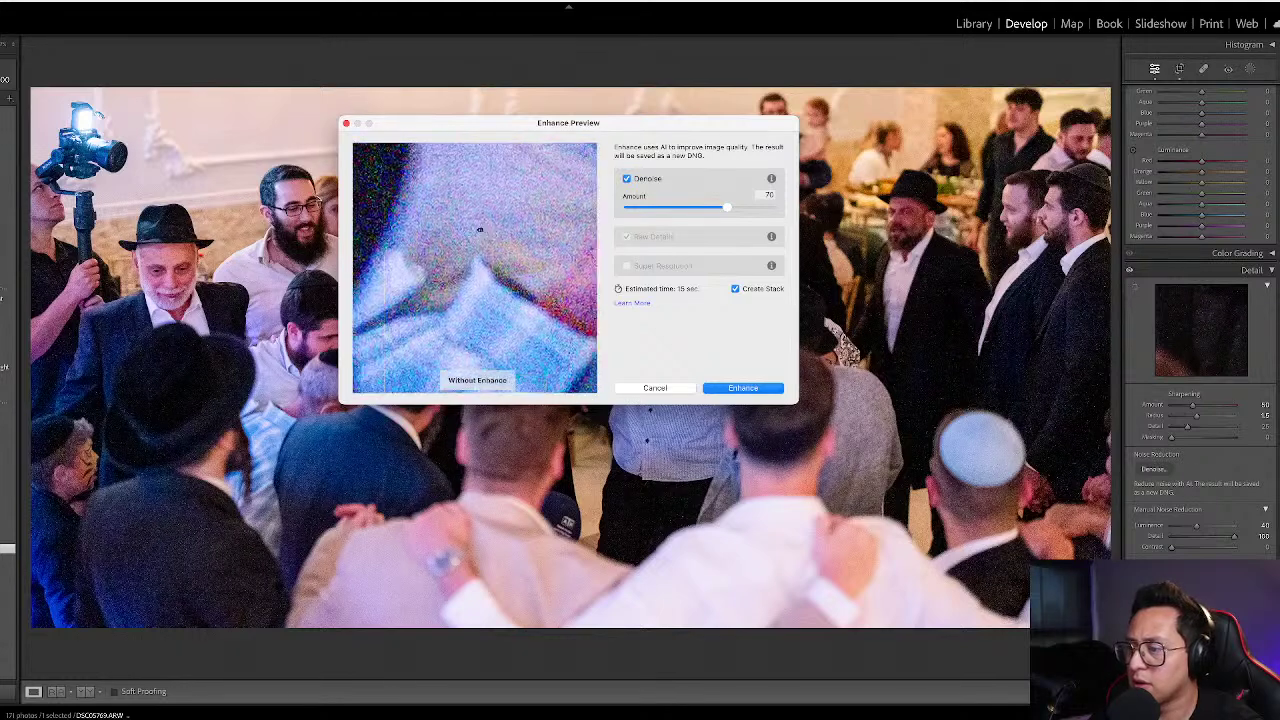
click(587, 386)
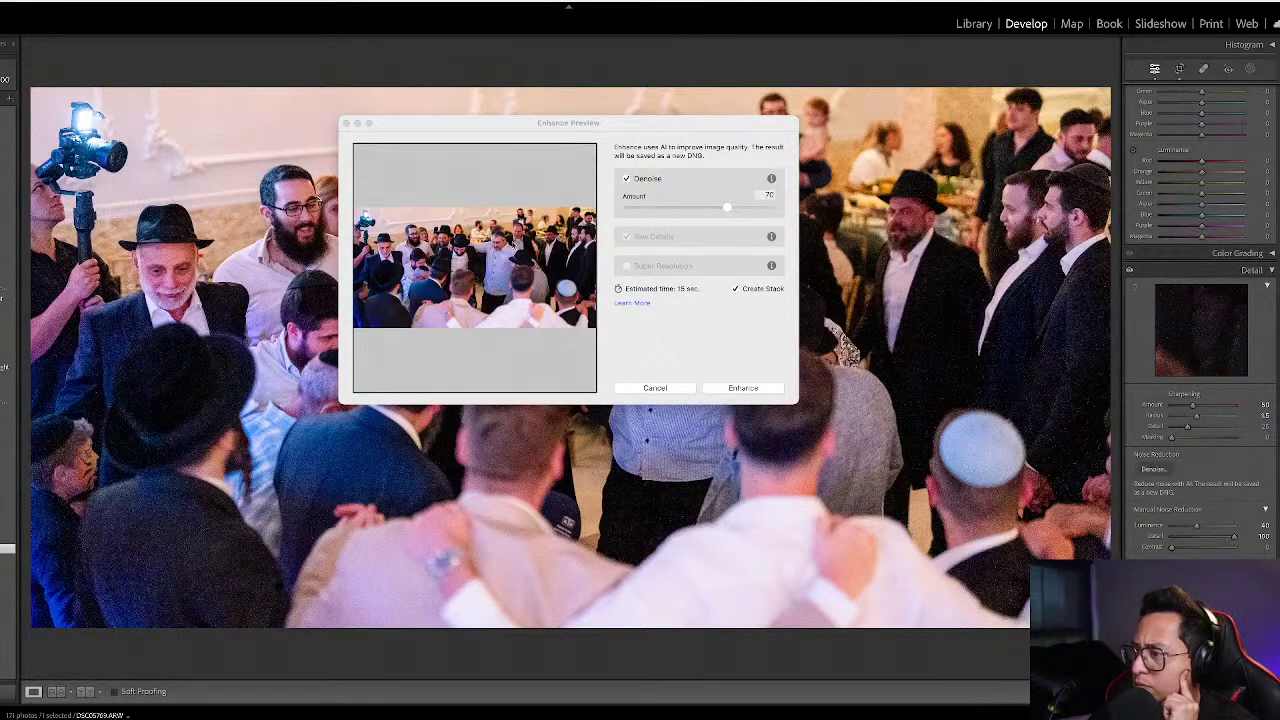
click(420, 298)
drag(420, 298, 514, 283)
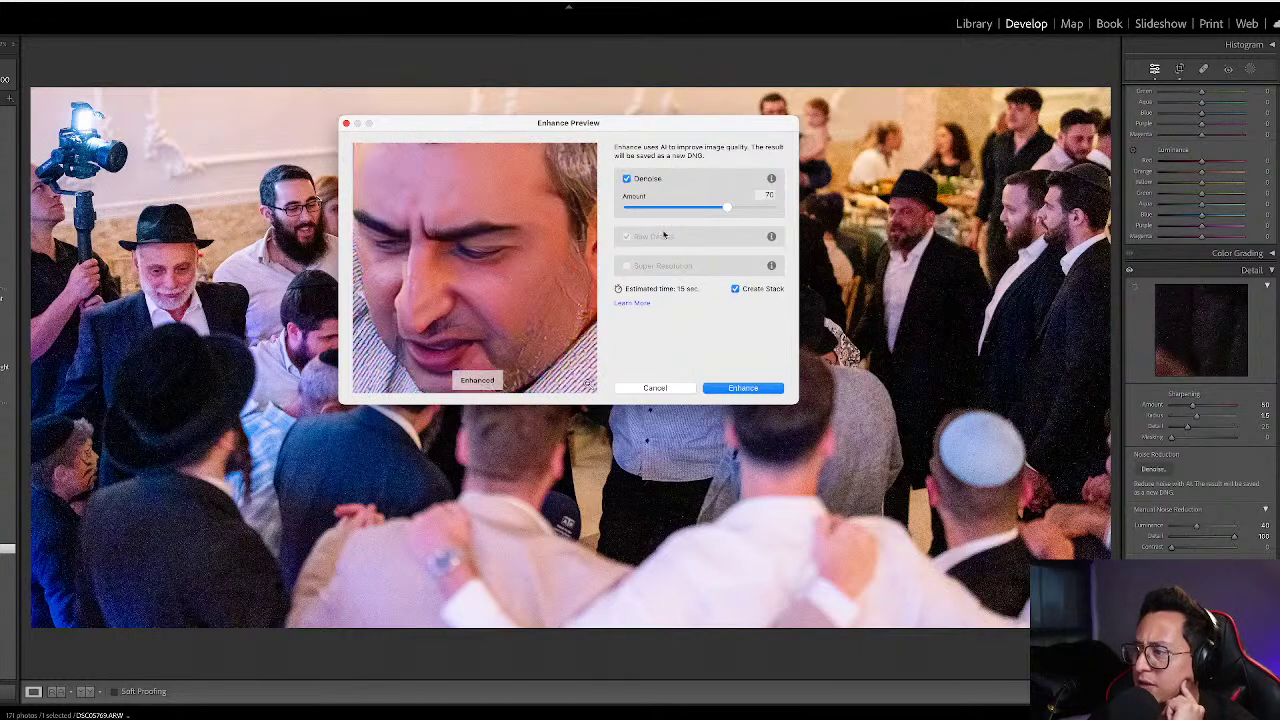
- Try several Denoise strengths on the face preview, set the amount to 40 and run the enhancement
drag(726, 208, 714, 208)
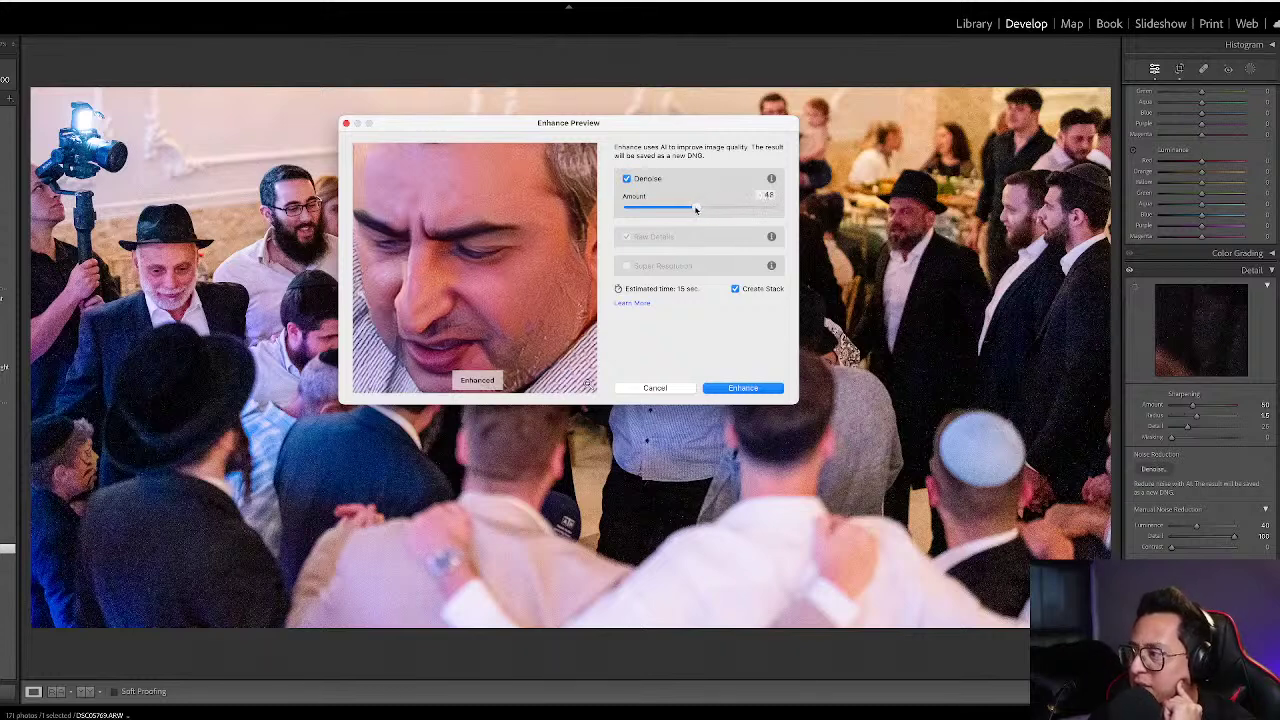
drag(710, 209, 755, 207)
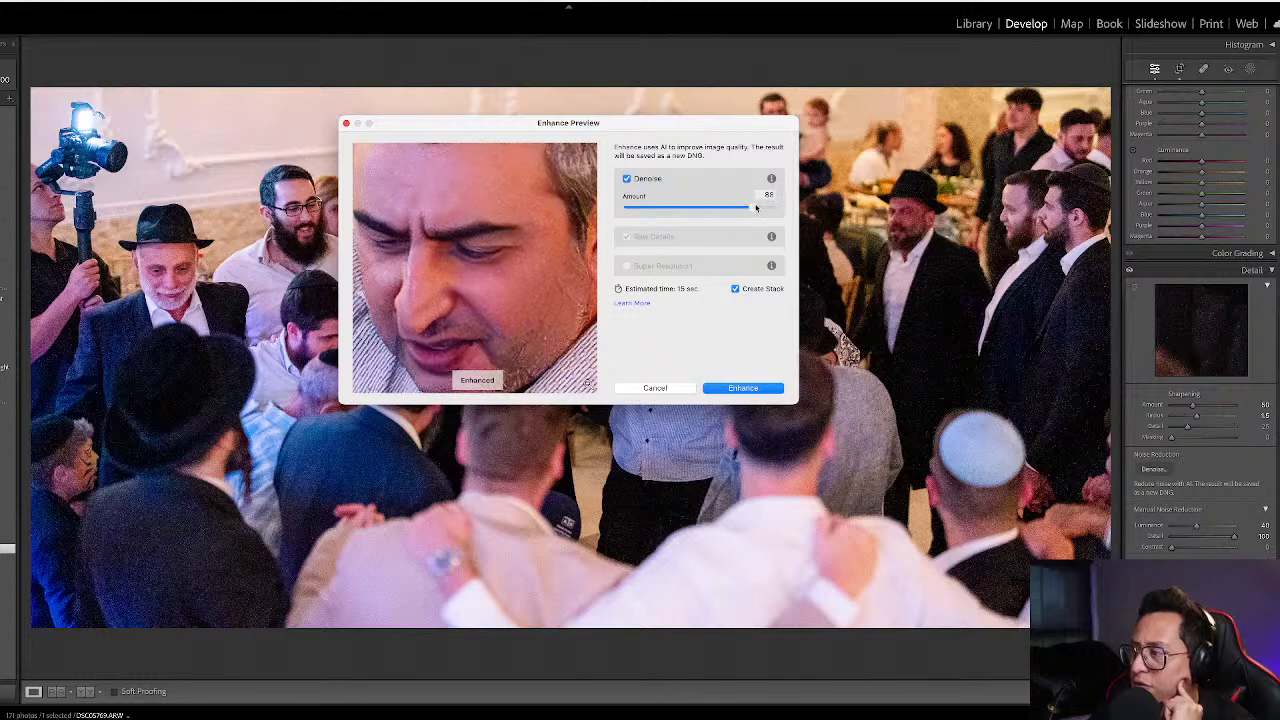
drag(445, 258, 491, 280)
drag(683, 209, 697, 207)
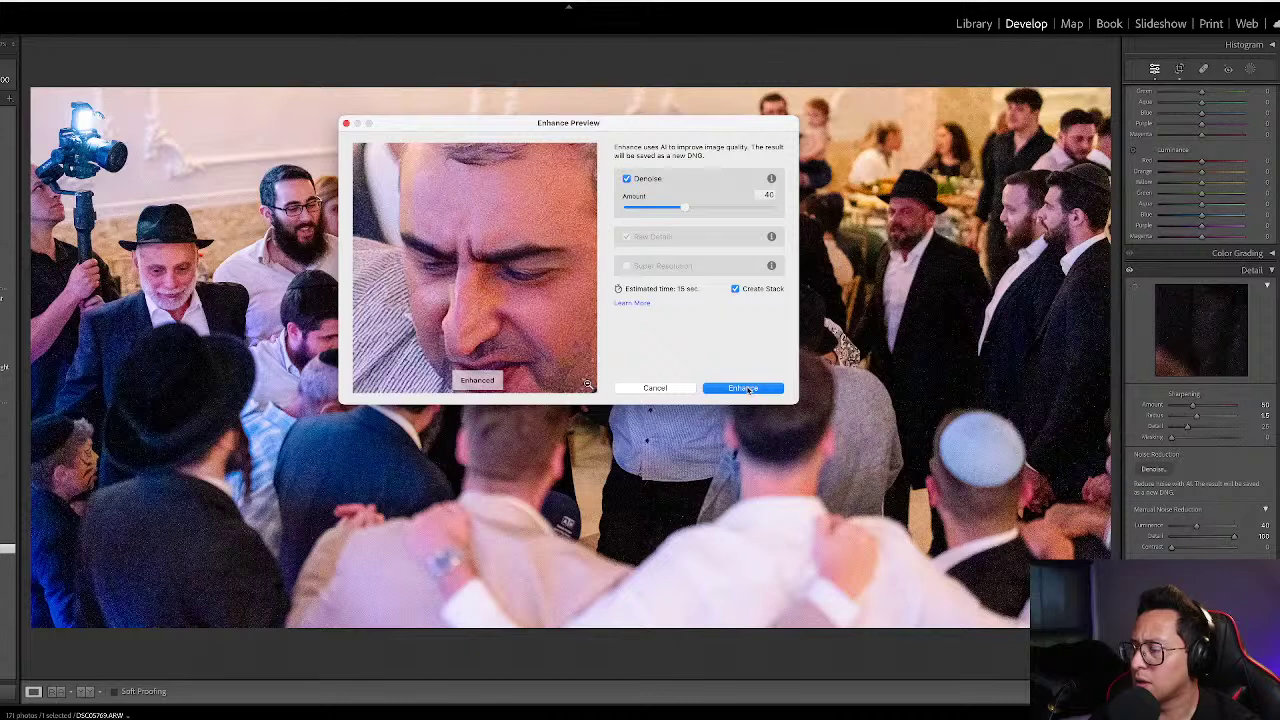
click(745, 388)
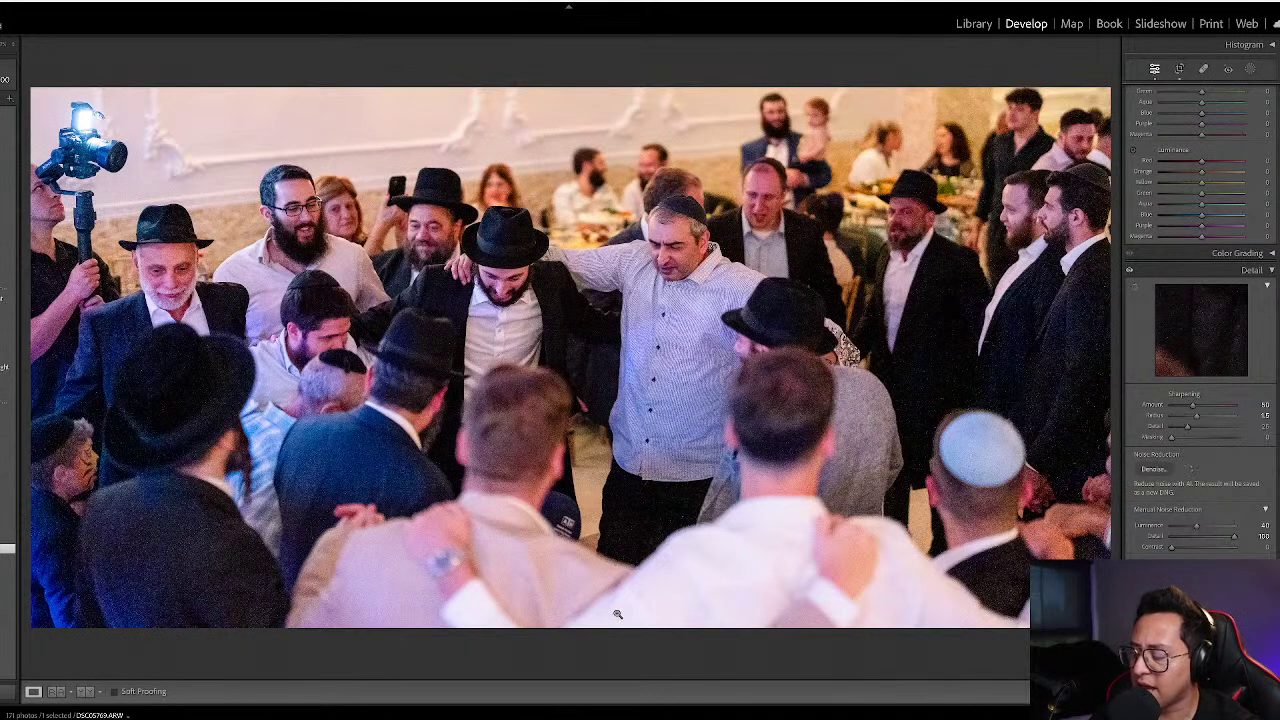
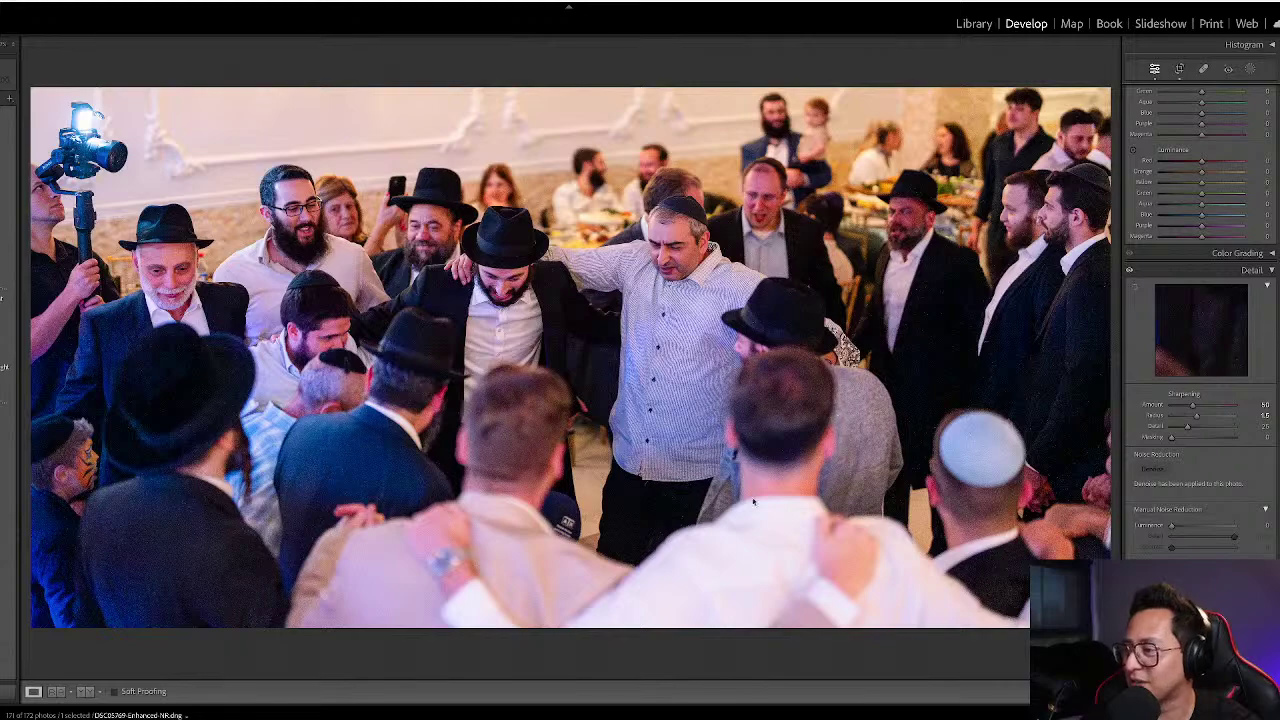
- Look at the sixty-sixth photo of the women dancing and reopen the denoised sixty-fifth photo for editing
key(g)
scroll(571, 351, down, 3)
scroll(571, 351, up, 3)
scroll(571, 351, up, 2)
scroll(571, 351, down, 4)
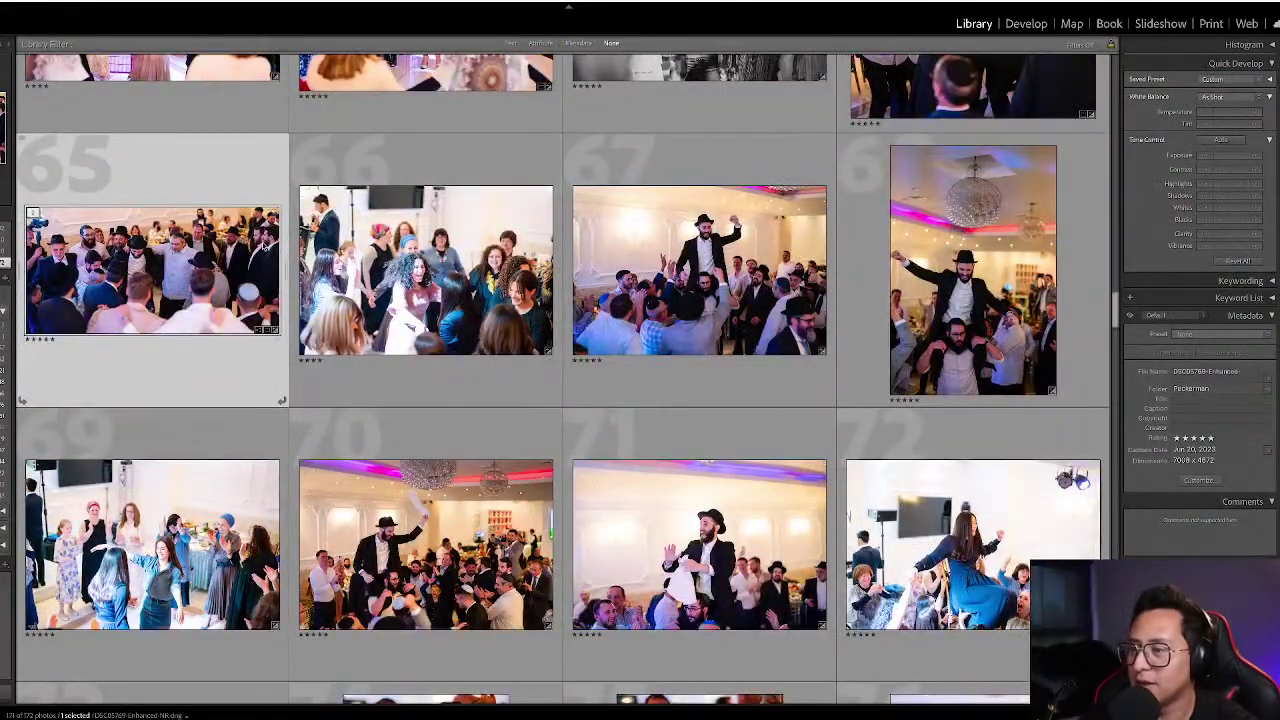
click(388, 243)
key(d)
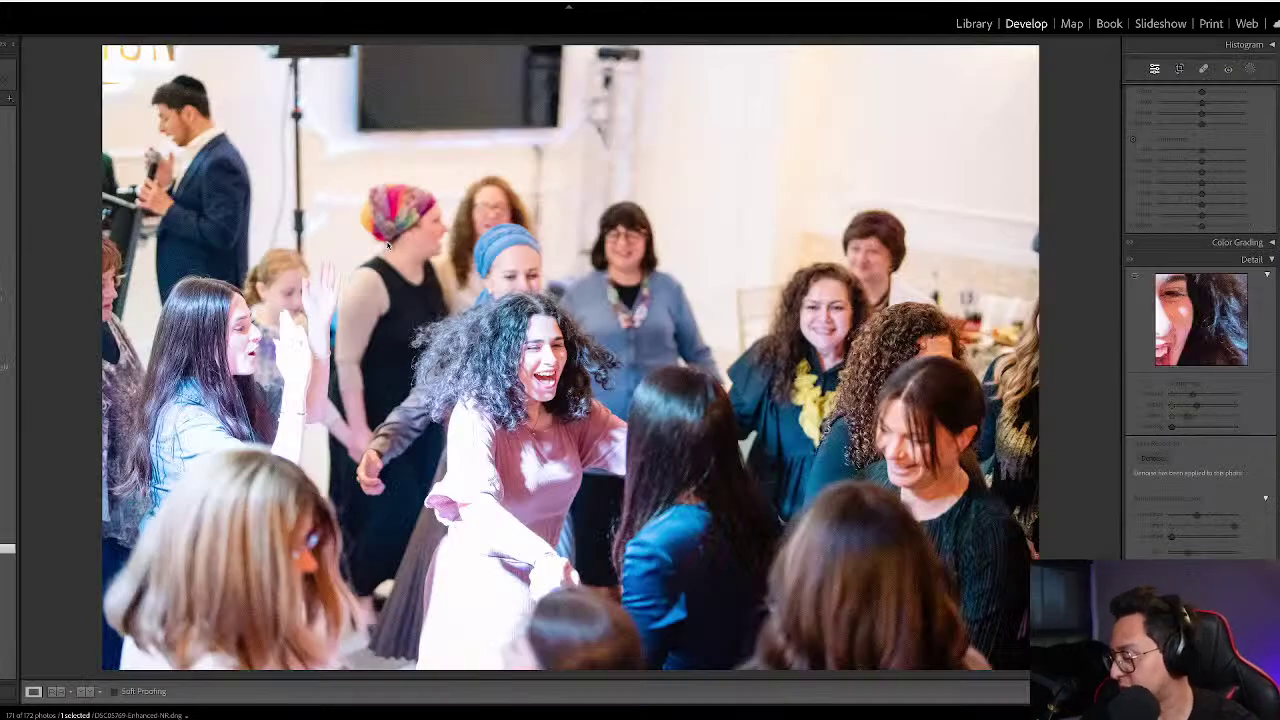
key(Right)
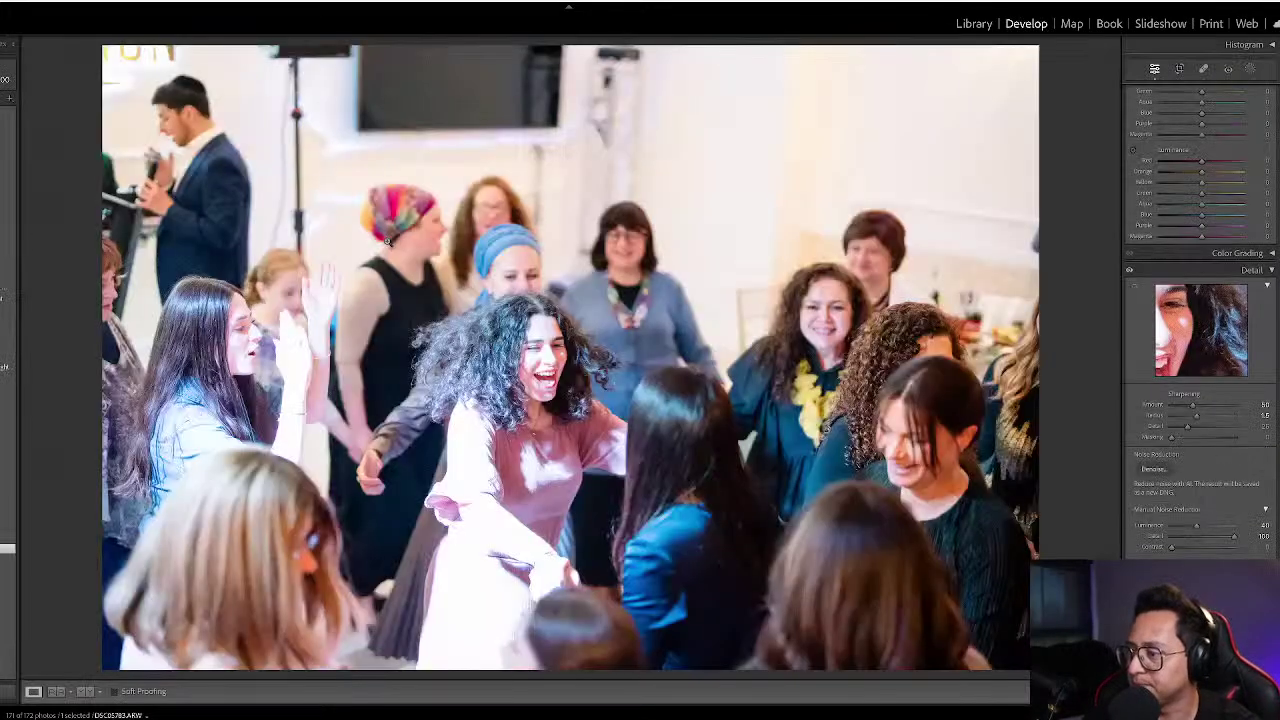
key(g)
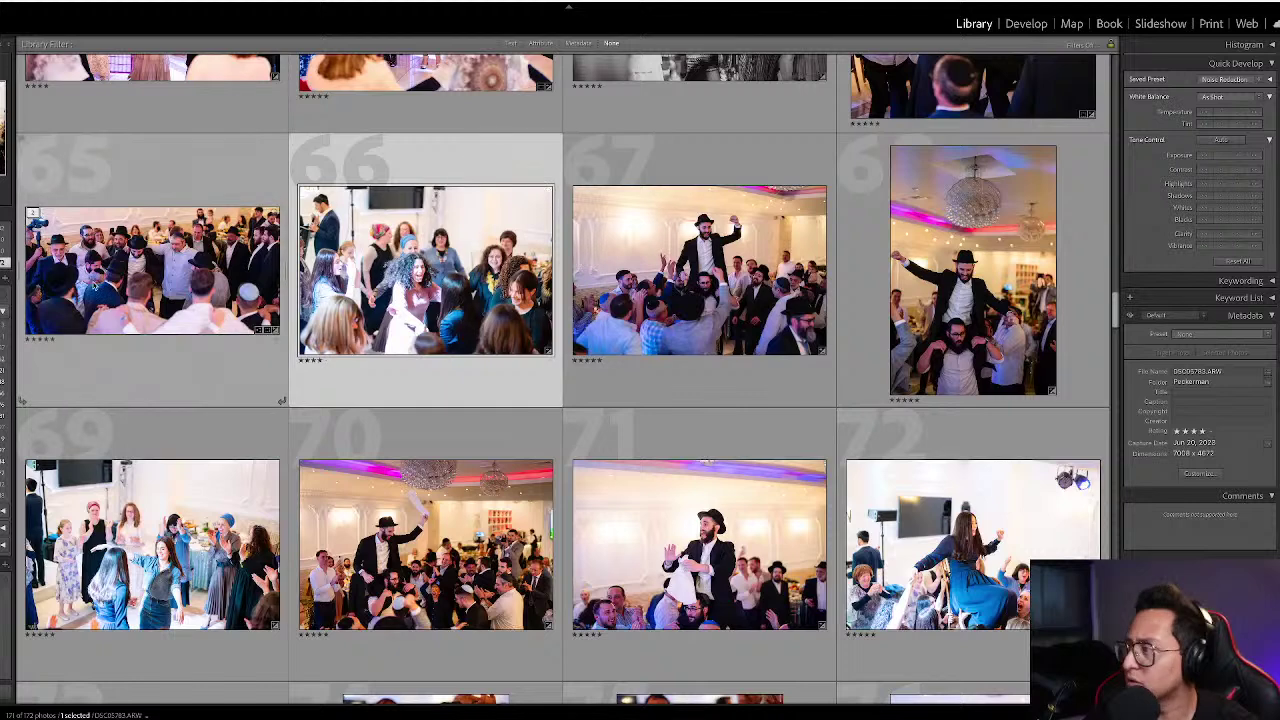
click(104, 284)
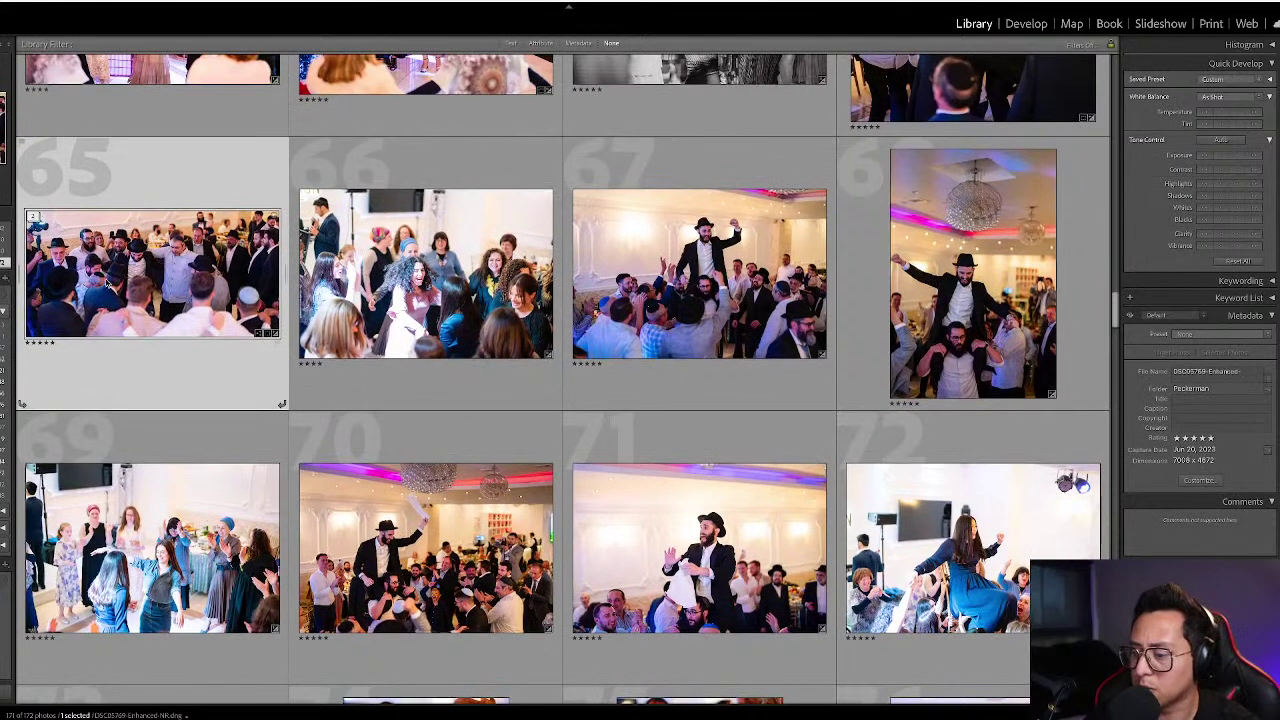
key(d)
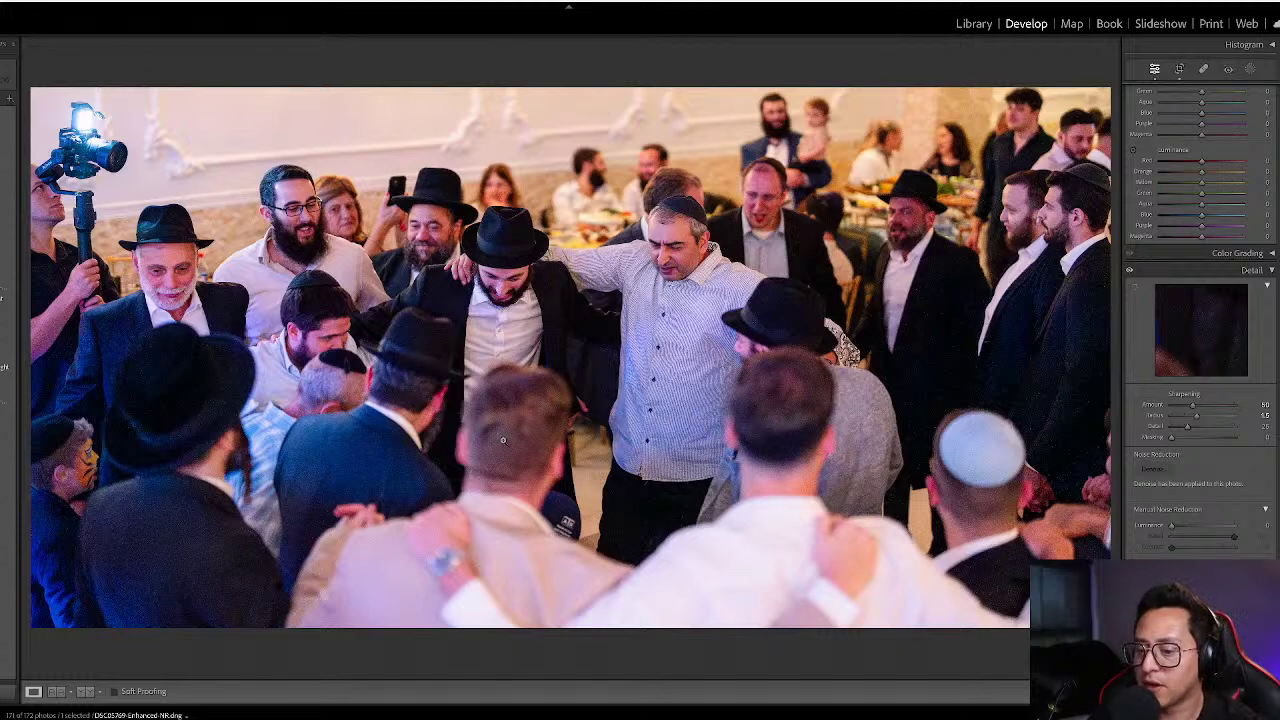
key(Left)
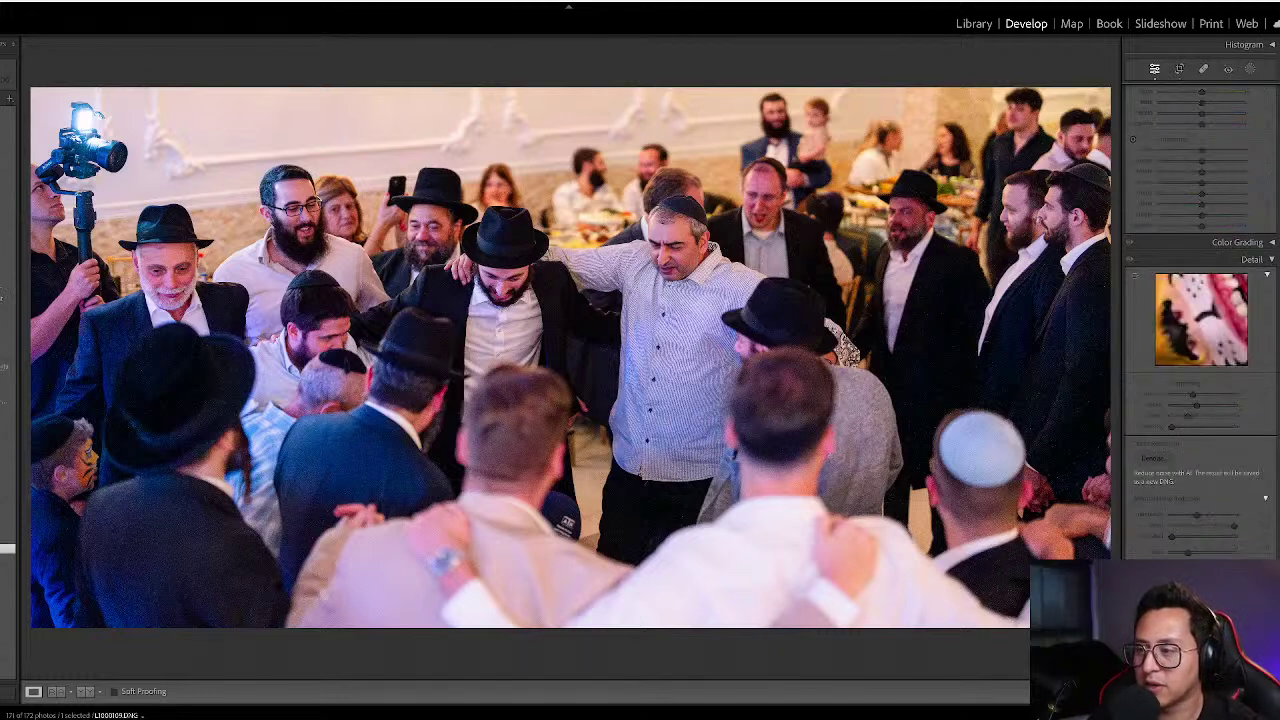
key(g)
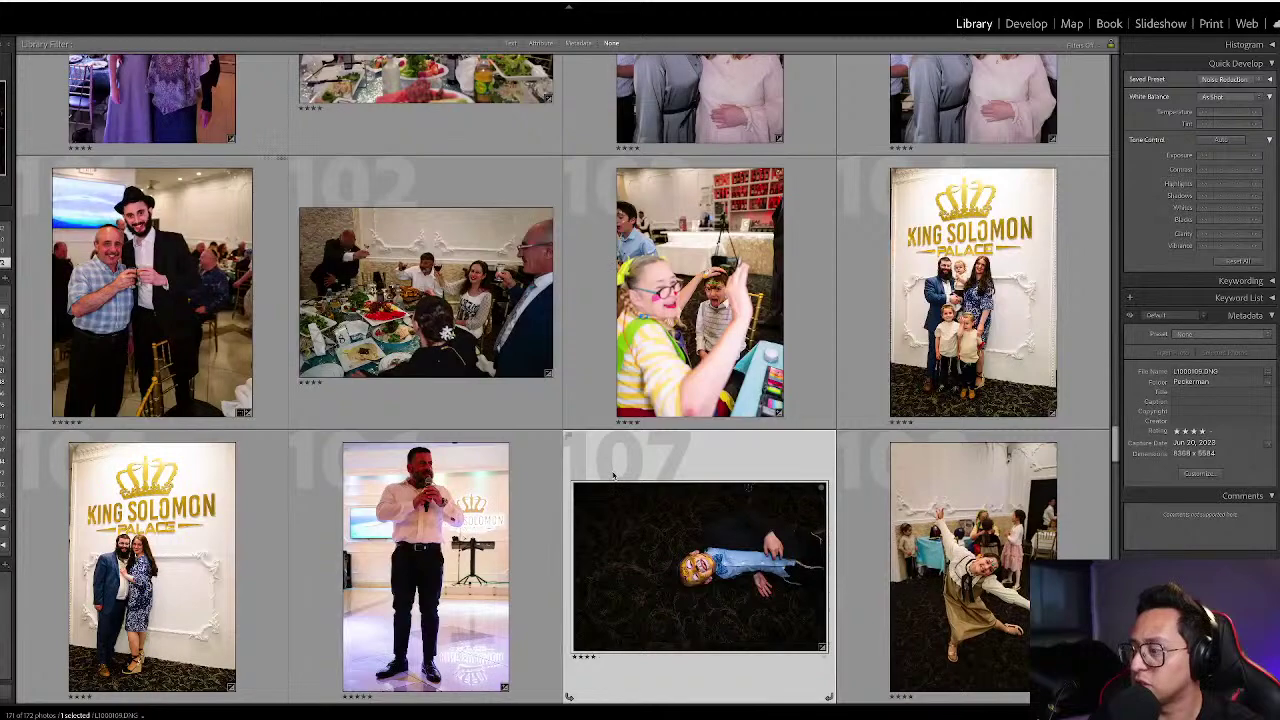
key(d)
key(ctrl+z)
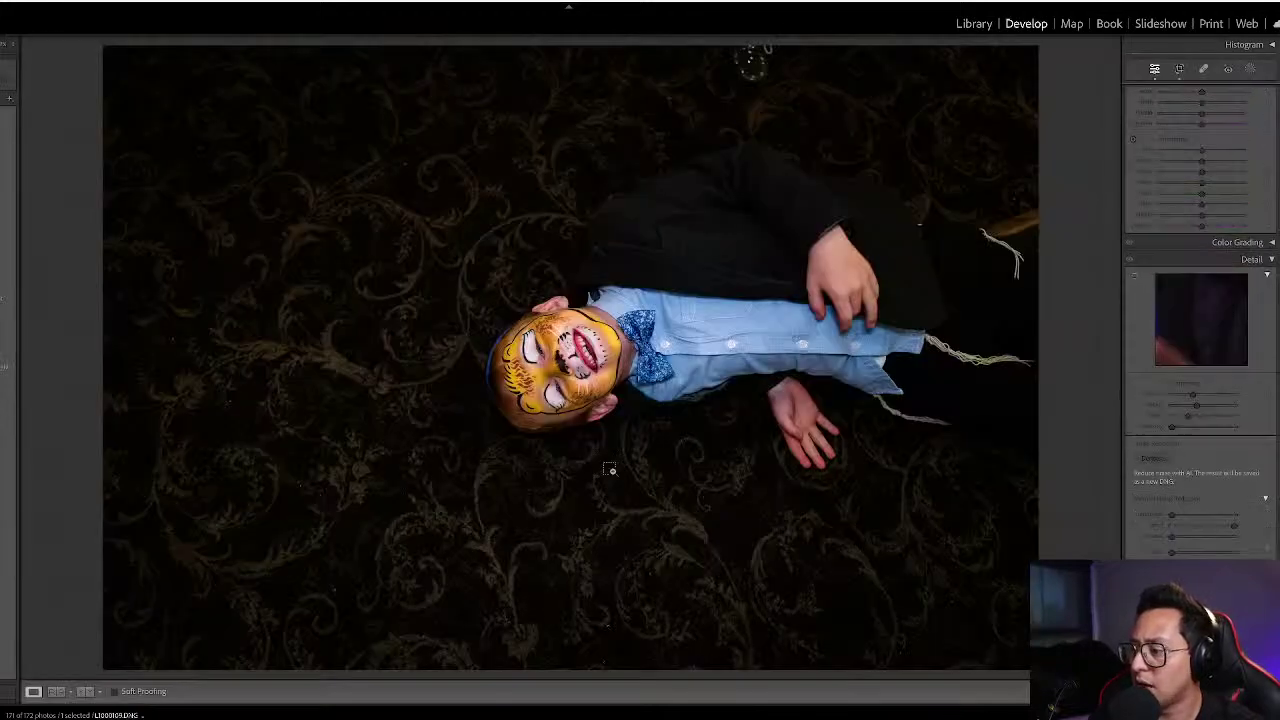
- Examine the denoised men's circle photo at several magnifications and review its basic adjustments
key(ctrl+equal)
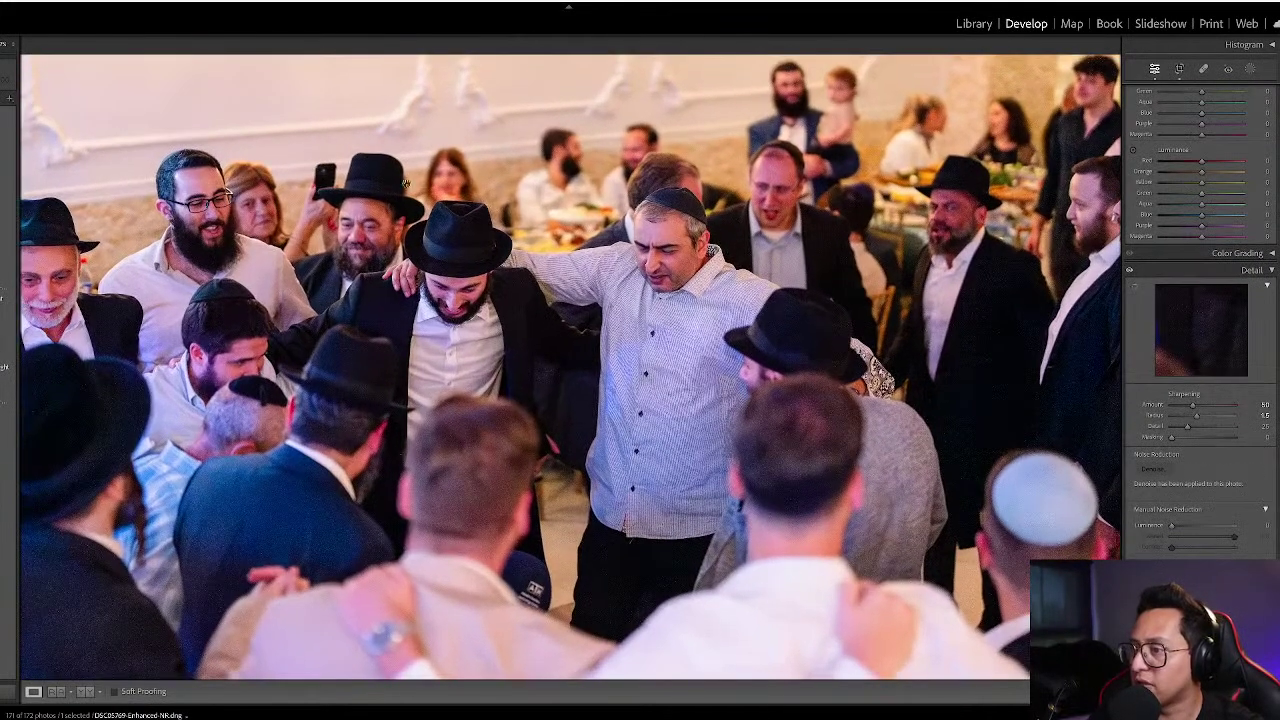
key(ctrl+equal)
key(ctrl+equal)
key(ctrl+minus)
key(ctrl+minus)
key(ctrl+minus)
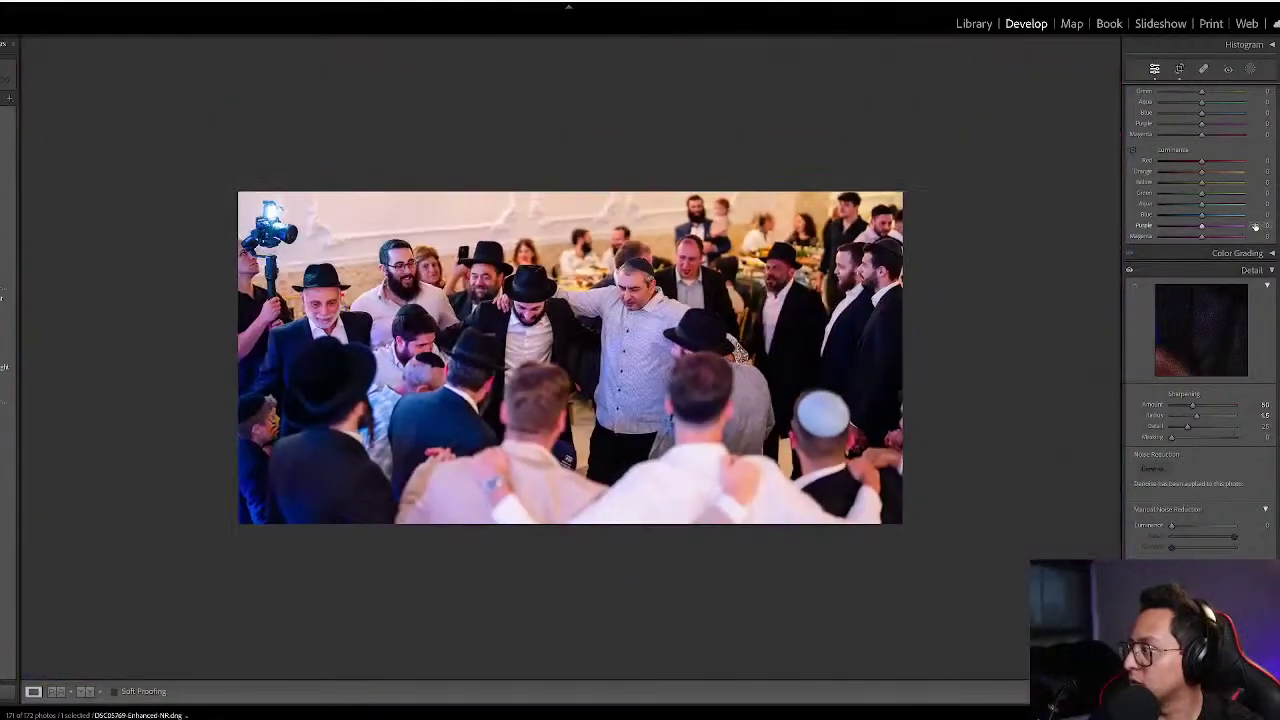
scroll(1255, 228, up, 15)
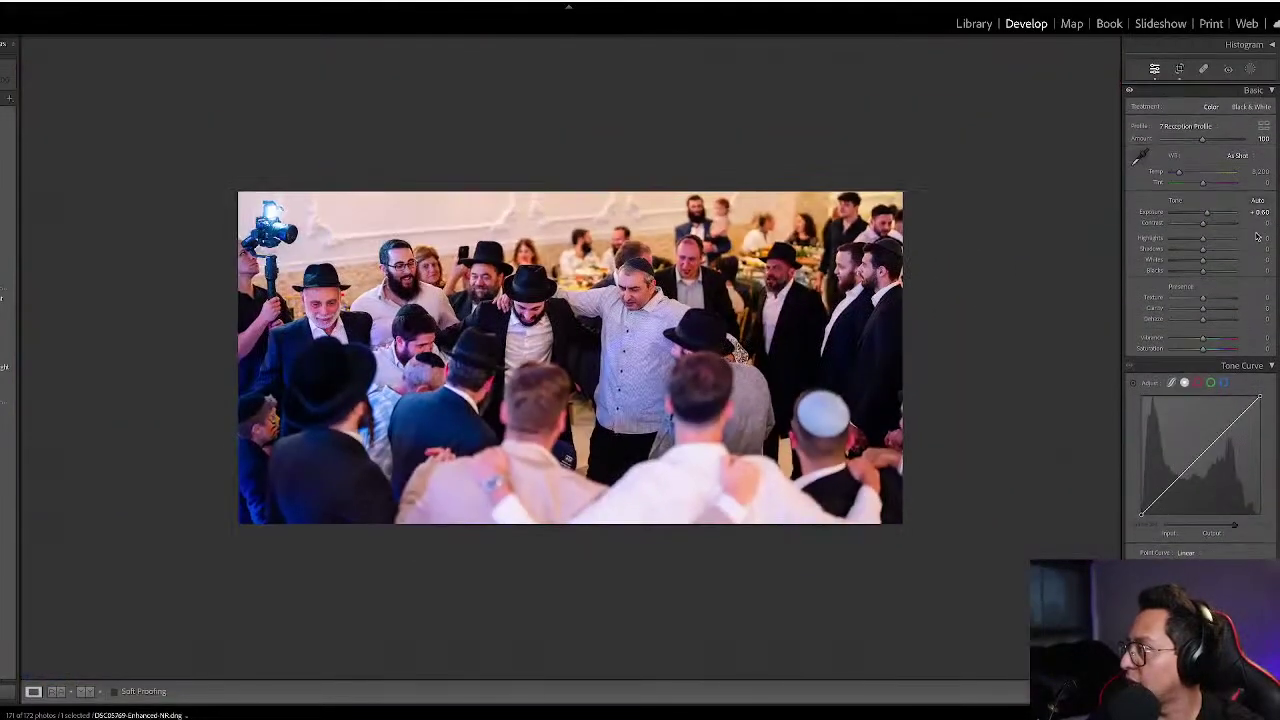
key(ctrl+equal)
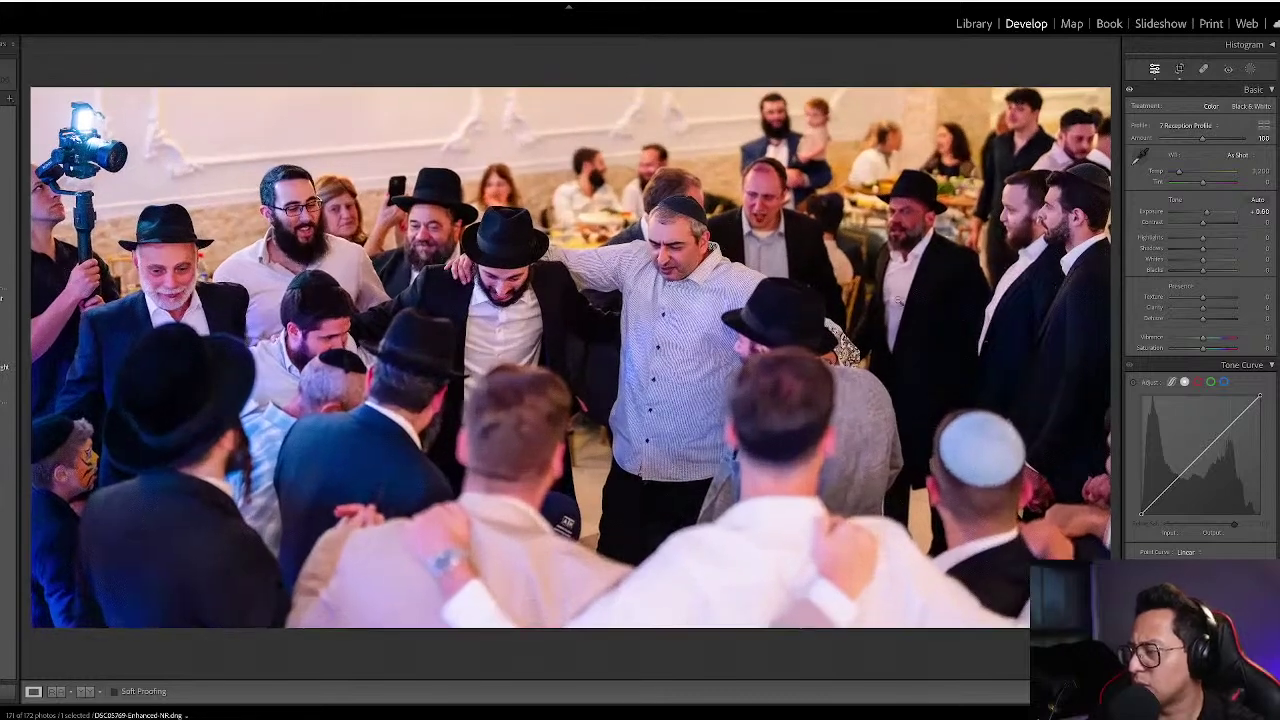
- Select the sixty-sixth photo, the group of women dancing, in the gallery and open it for editing
key(g)
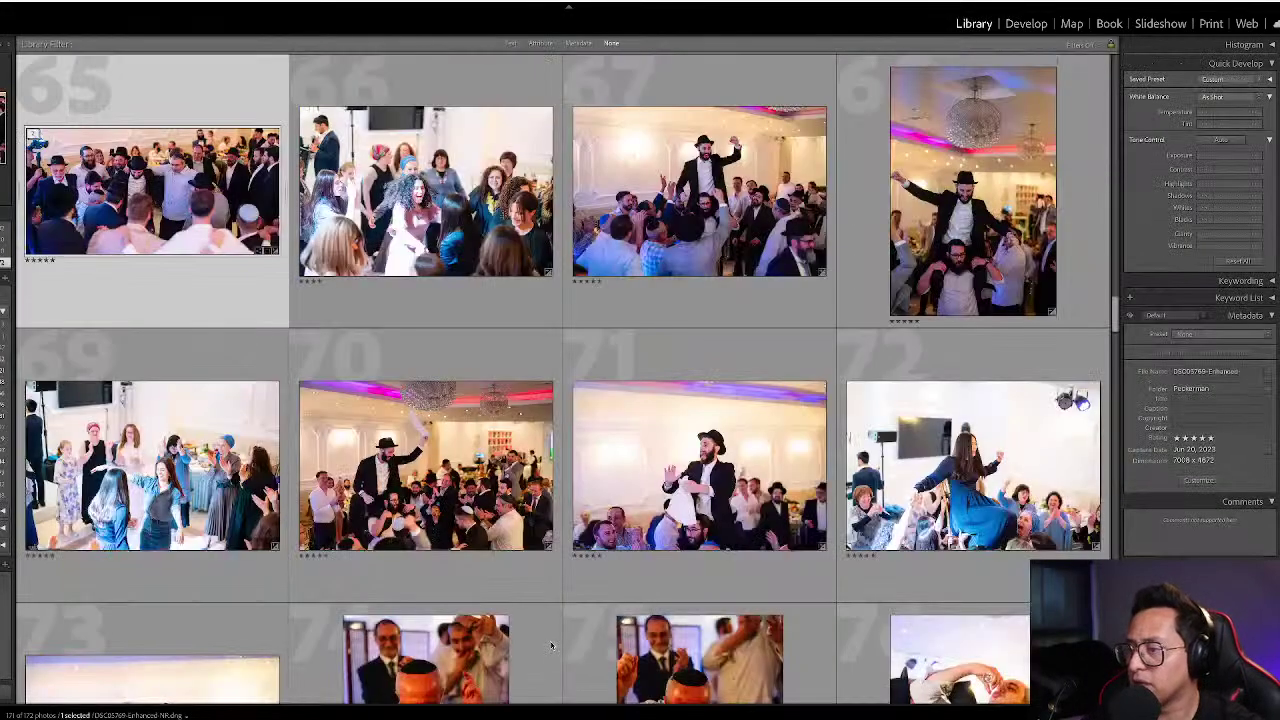
key(Right)
key(Right)
key(Left)
key(4)
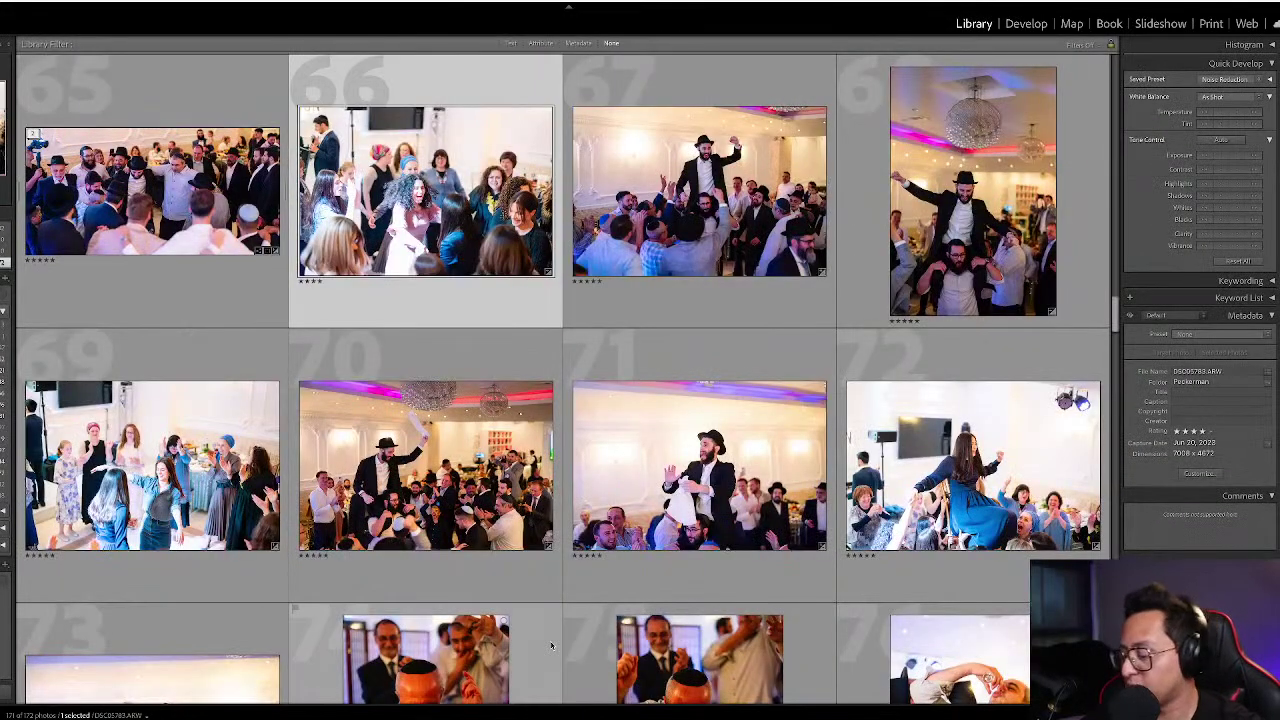
key(d)
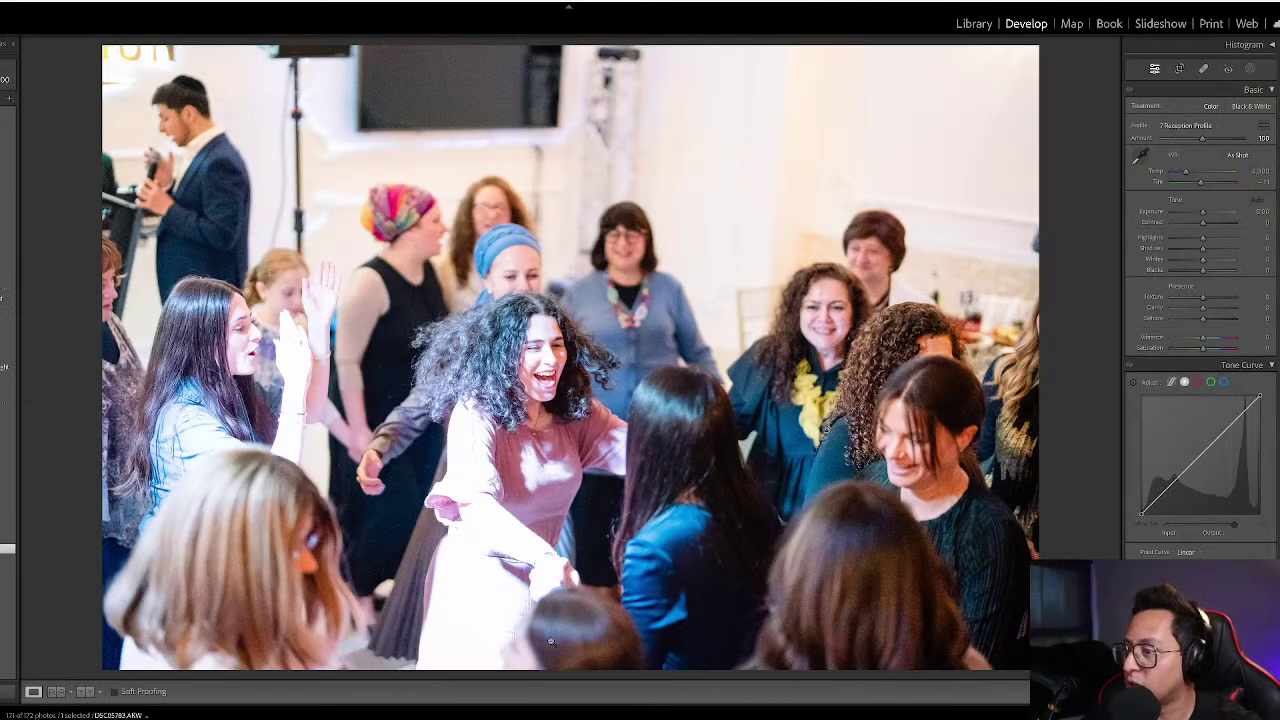
- Lower the exposure of the women's dancing photo to -0.90 and compare it with its neighbours in the gallery
key(minus)
key(minus)
key(minus)
key(minus)
key(minus)
key(minus)
key(minus)
key(minus)
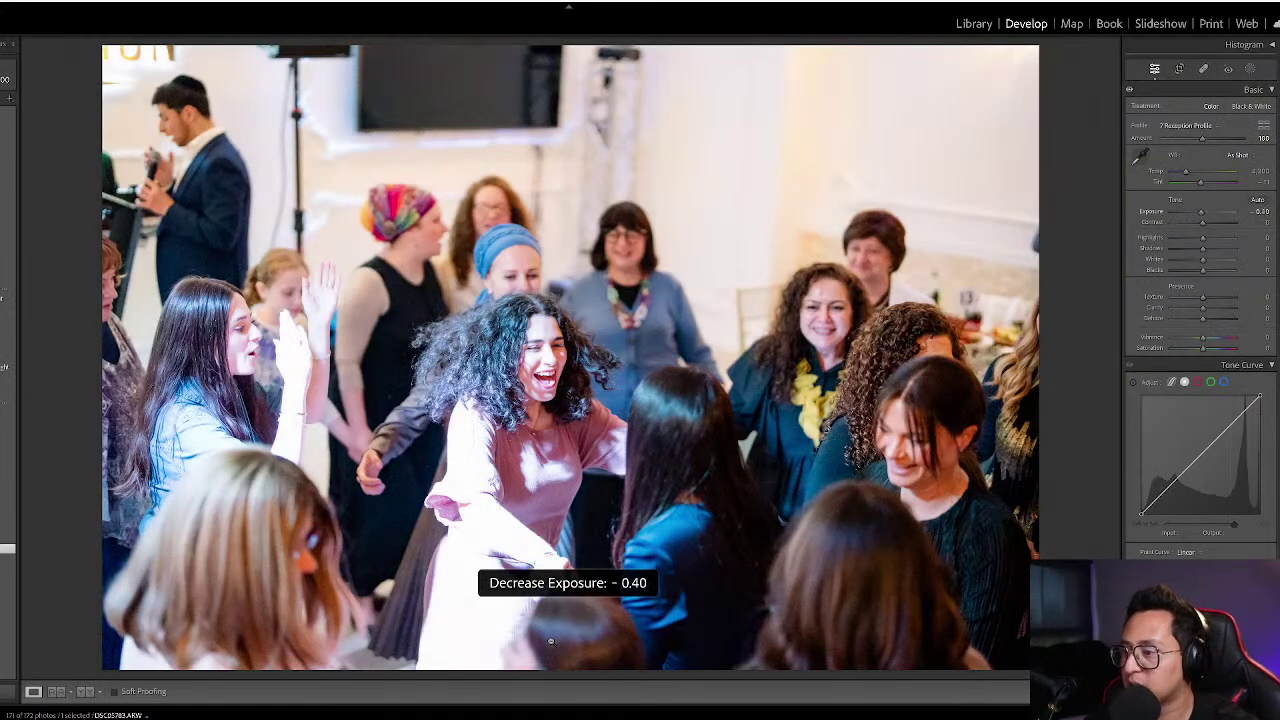
key(minus)
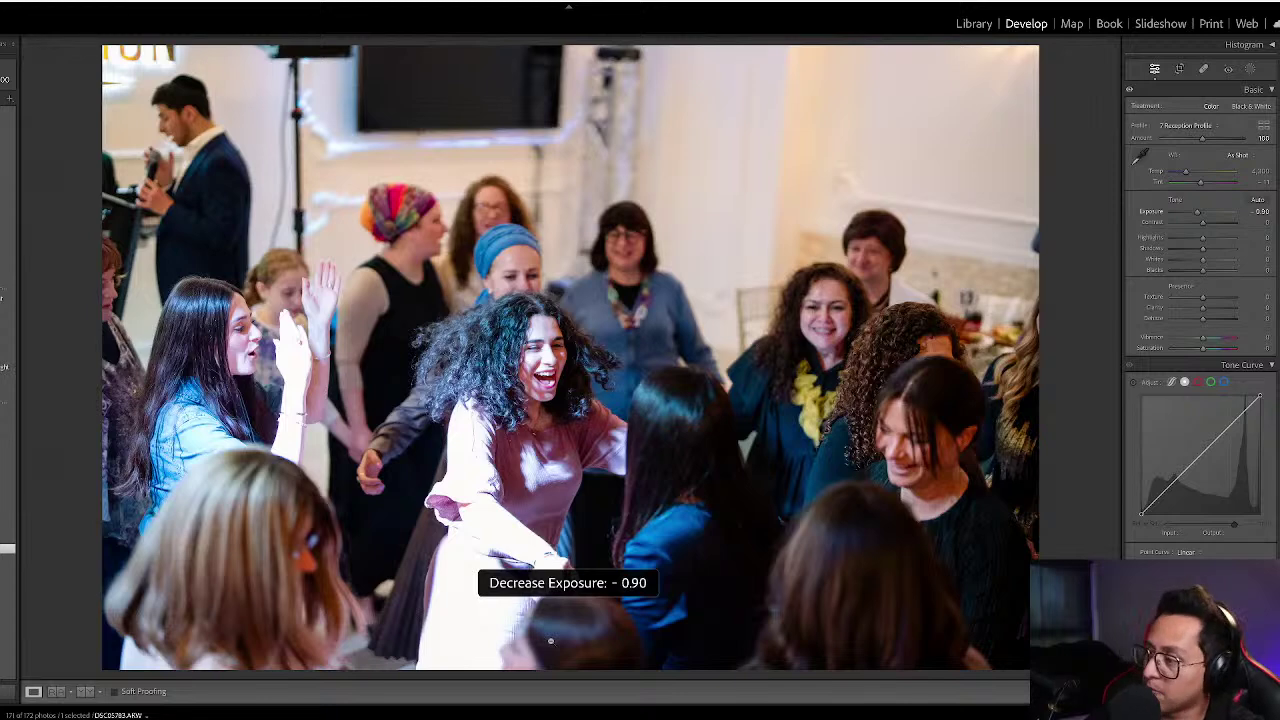
key(minus)
key(g)
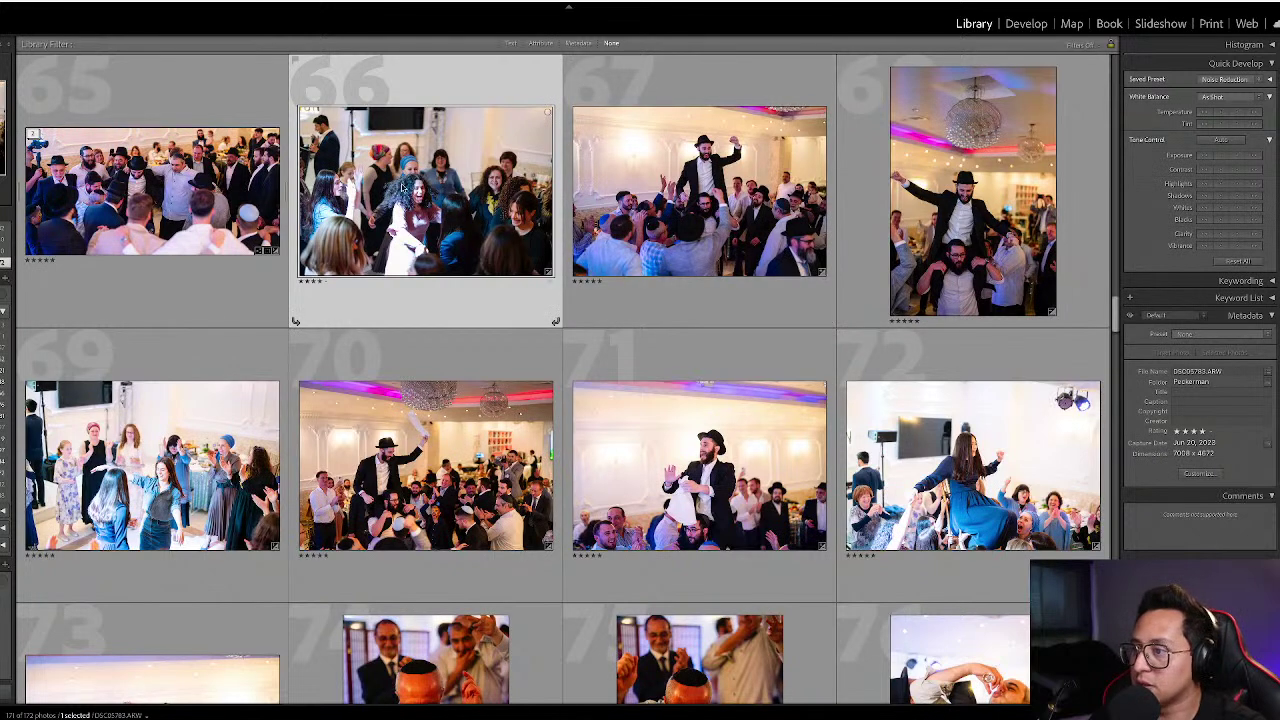
key(d)
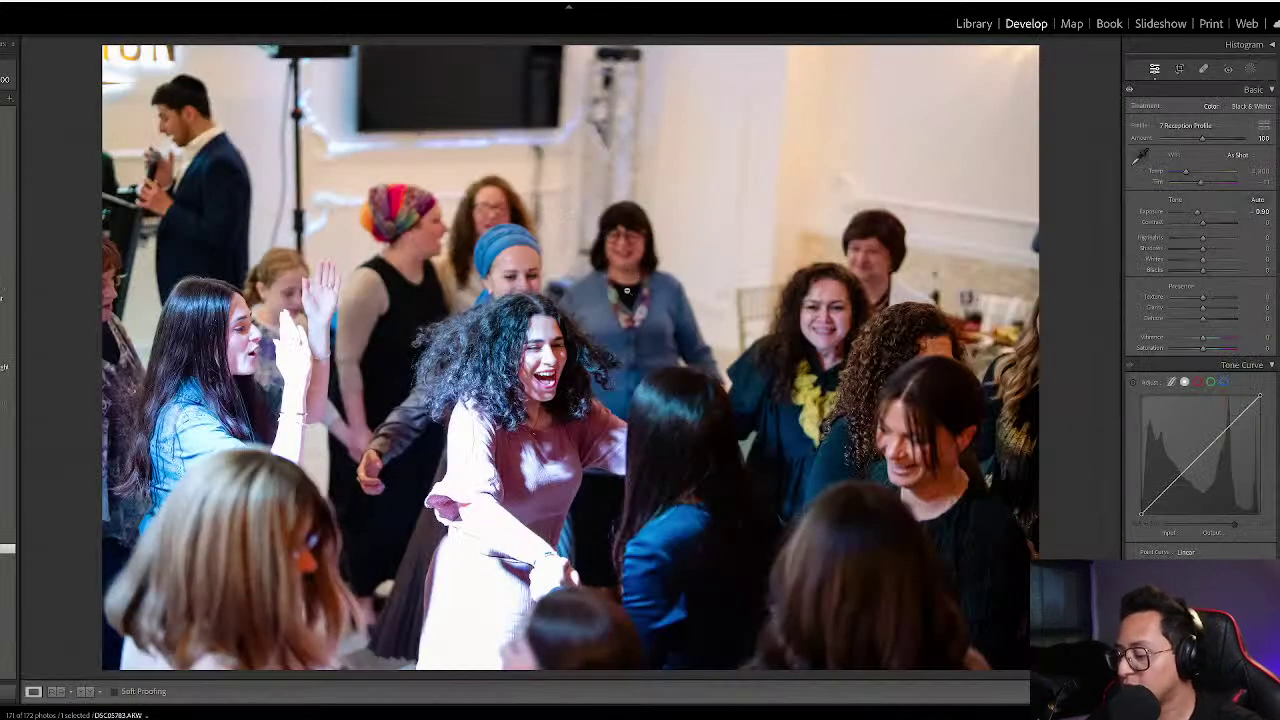
- Show the clipping warnings on the women's dancing photo and set its exposure to -0.30
key(minus)
key(j)
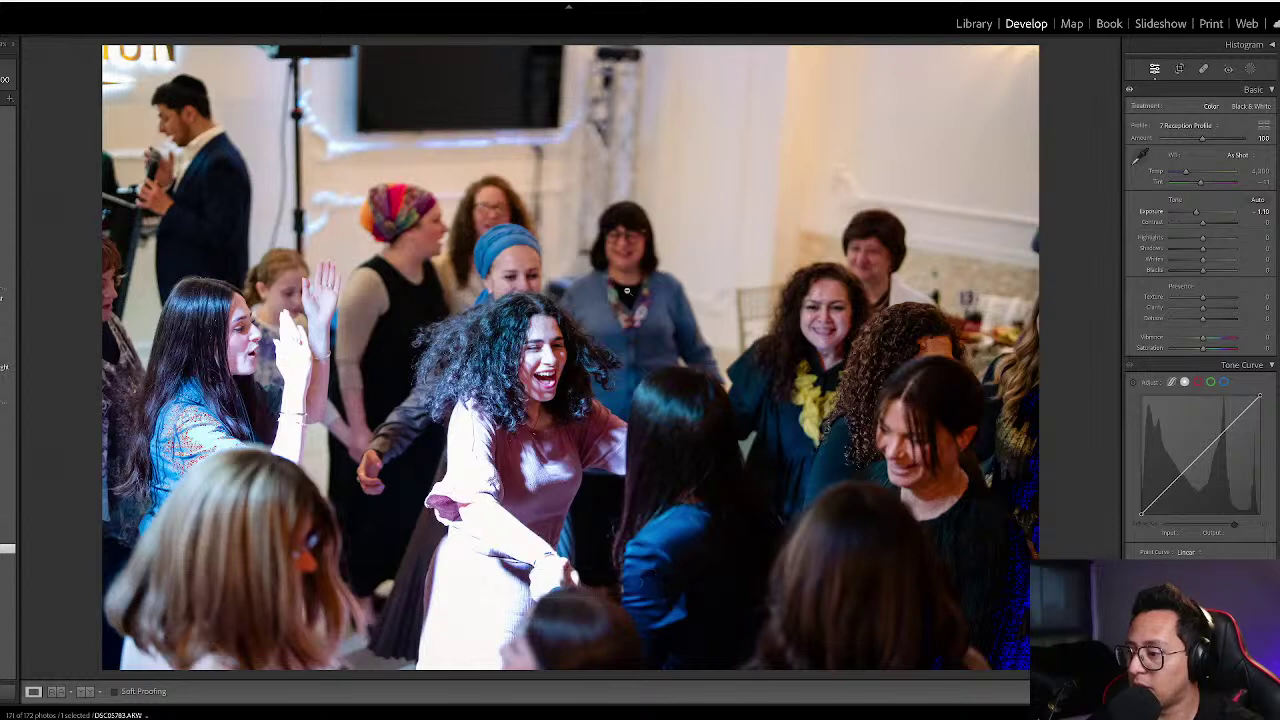
key(equal)
key(equal)
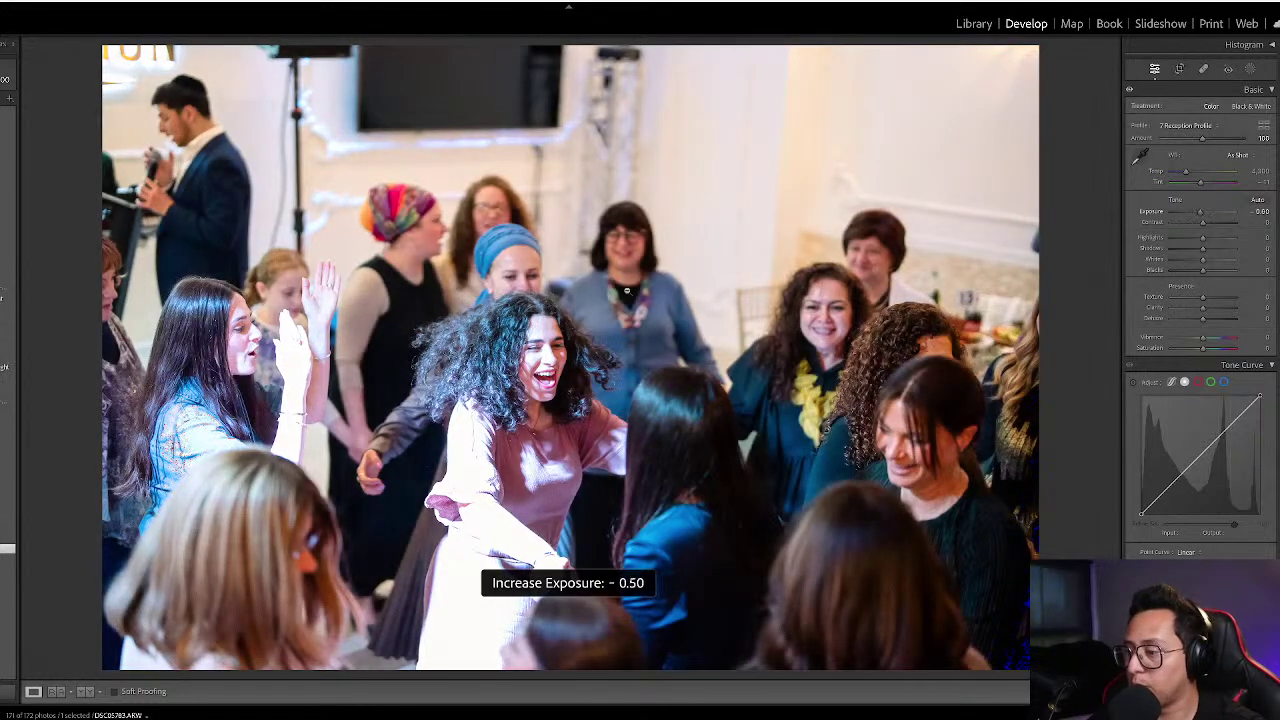
key(equal)
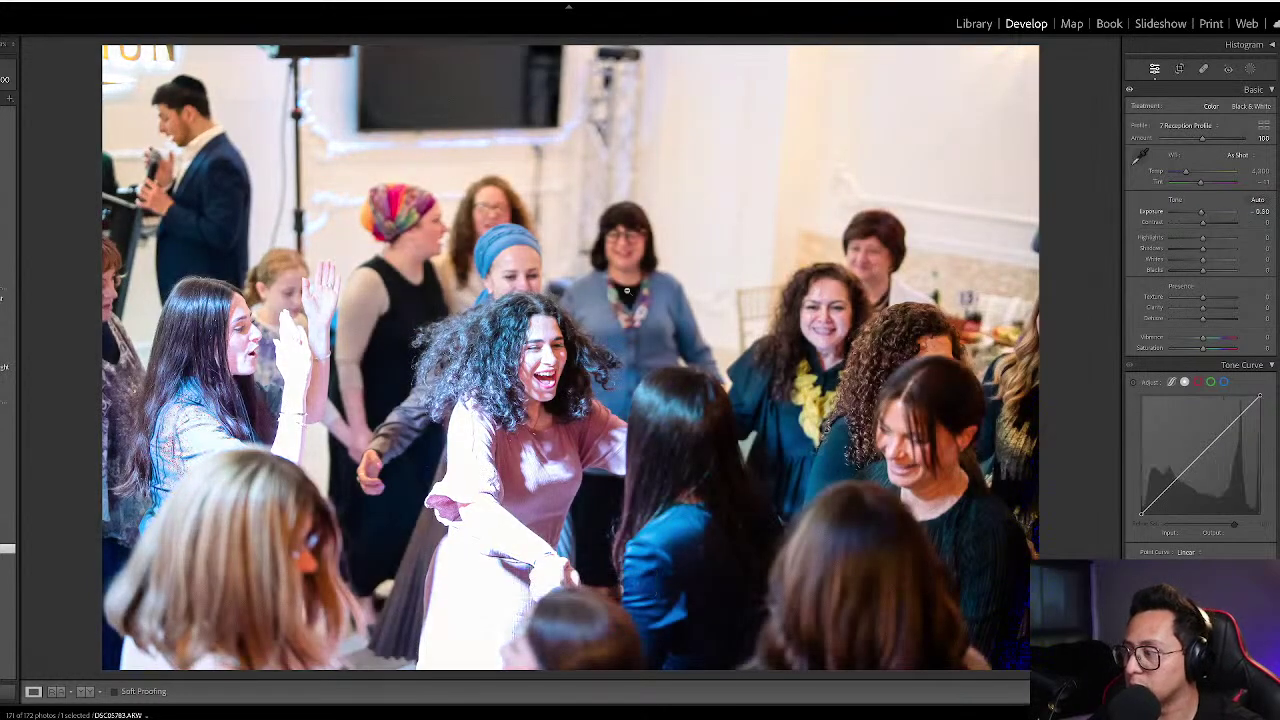
- Try a much lower exposure of about -3.50 on the women's dancing photo to examine its blown highlights
key(minus)
key(minus)
key(minus)
key(minus)
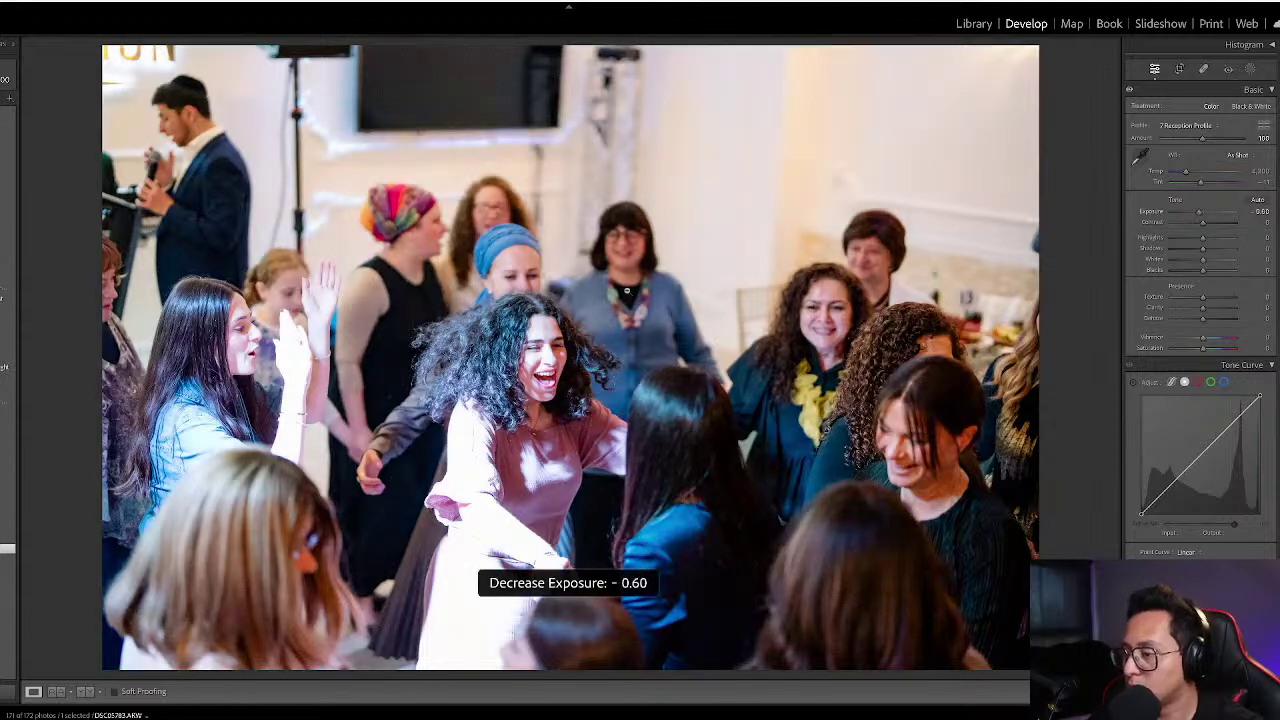
key(minus)
key(minus)
key(minus)
key(minus)
key(minus)
key(minus)
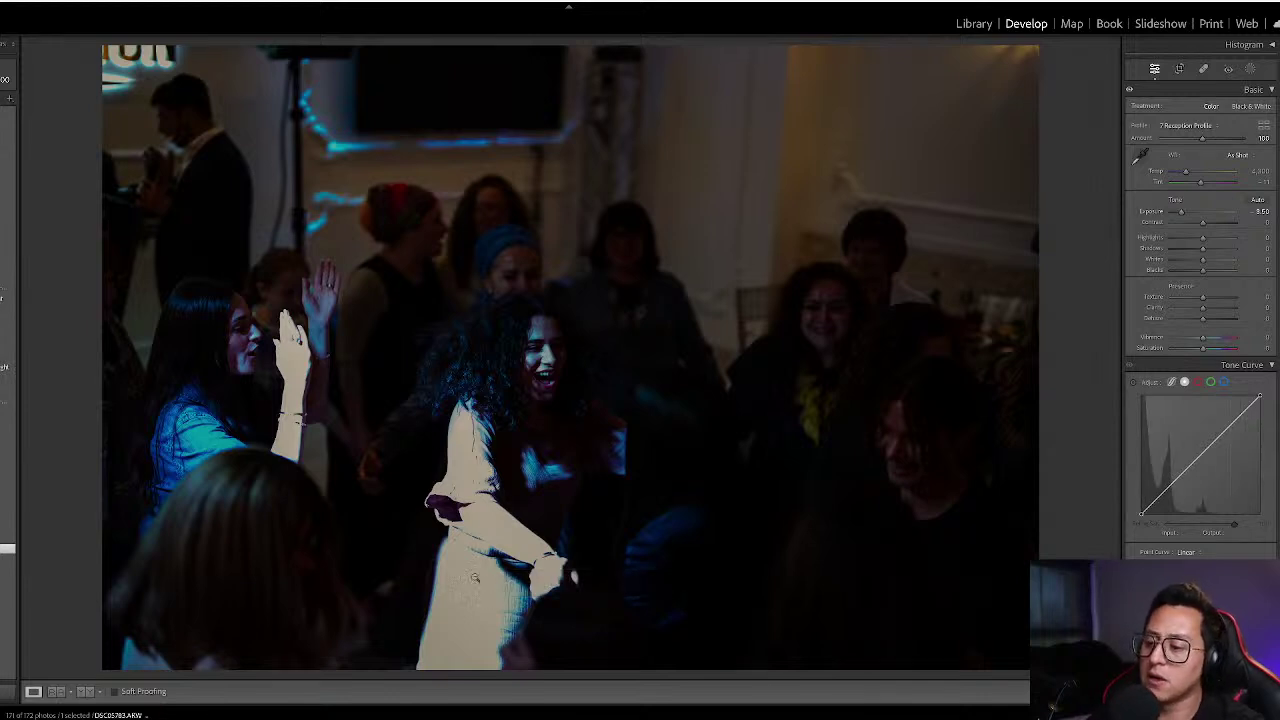
- Bring the exposure of the women's dancing photo back up and settle it at -0.60
key(equal)
key(equal)
key(equal)
key(equal)
key(equal)
key(equal)
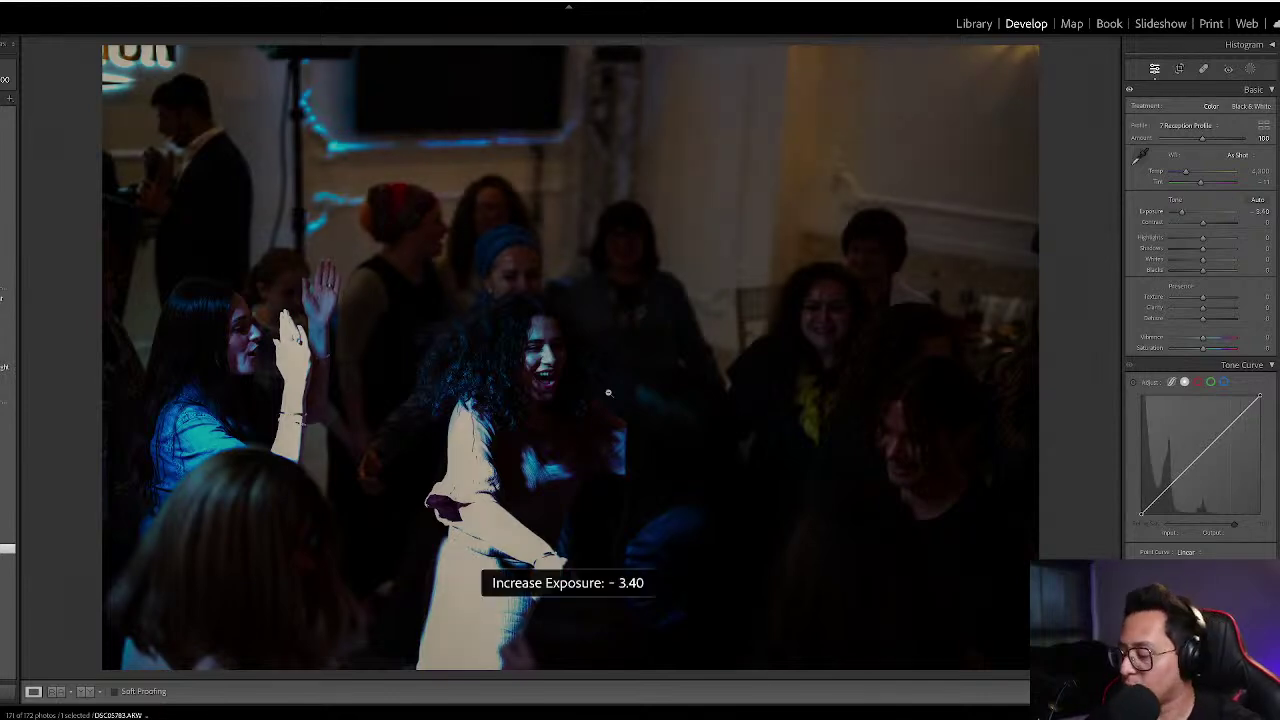
key(equal)
key(equal)
key(equal)
key(equal)
key(equal)
key(equal)
key(minus)
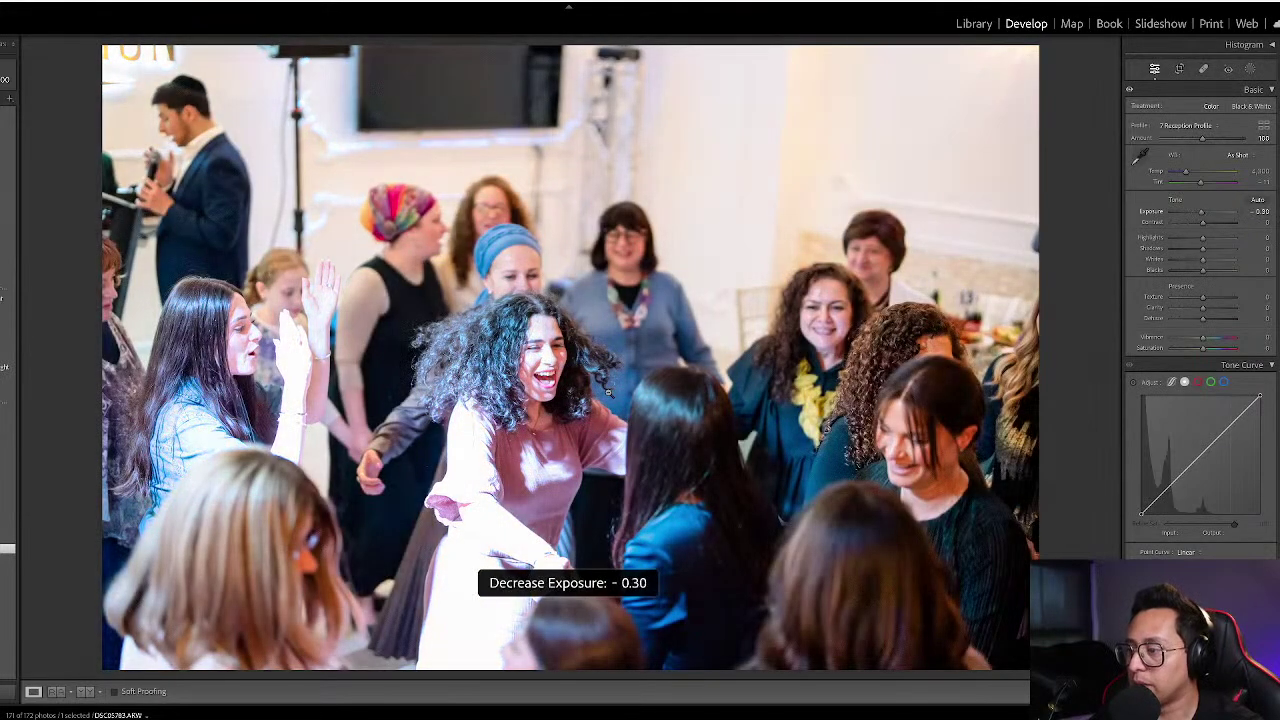
key(minus)
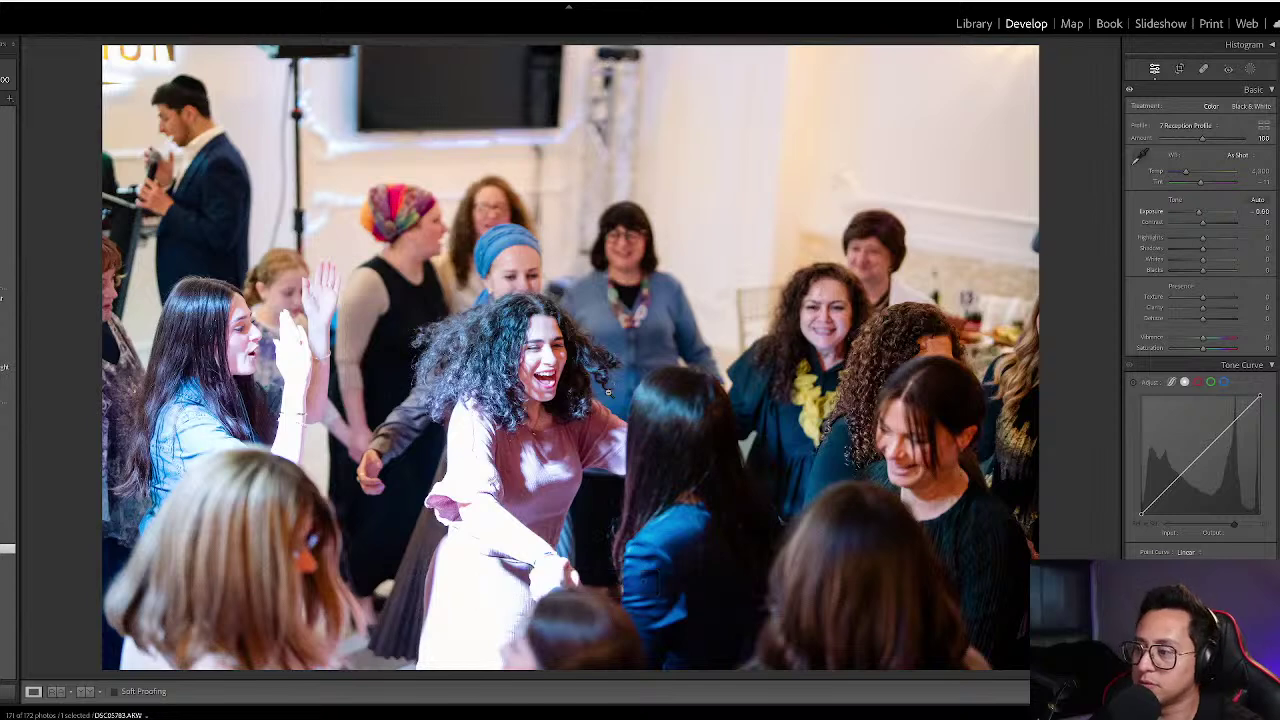
- Convert the women's dancing photo to black and white with the B&W Moody preset and check it in the gallery
key(v)
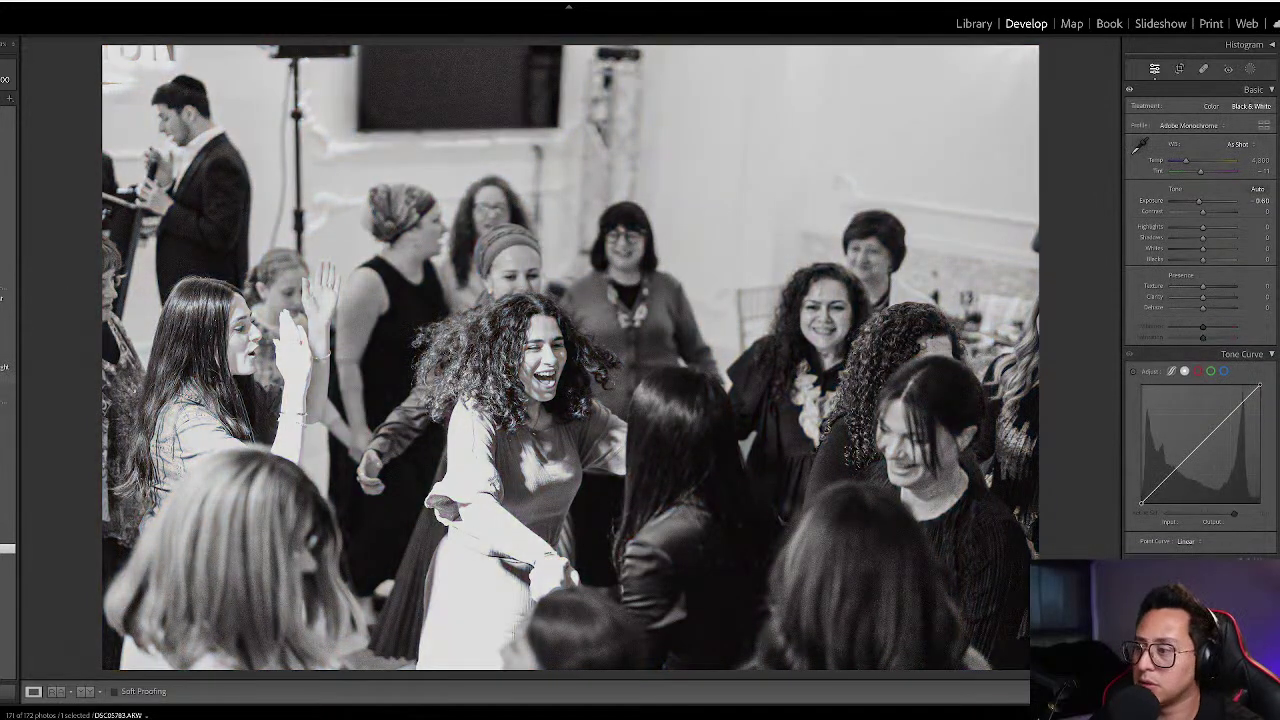
click(8, 377)
key(g)
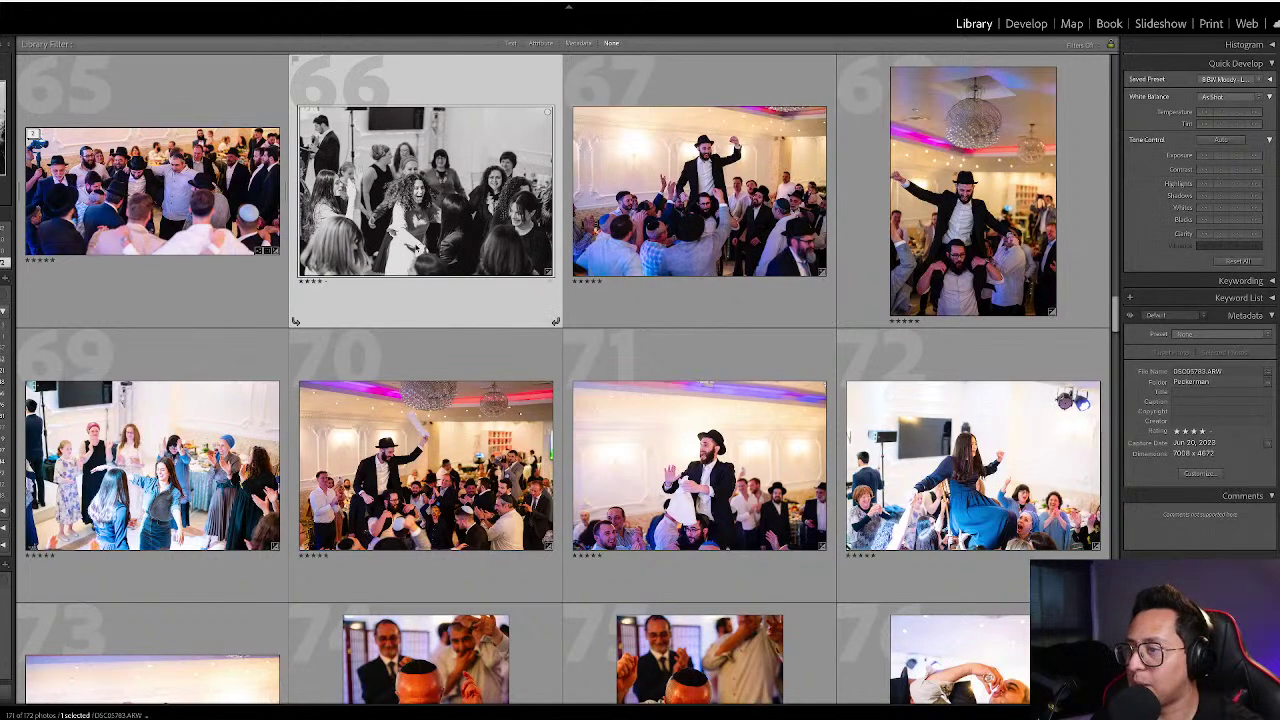
key(r)
drag(612, 48, 543, 278)
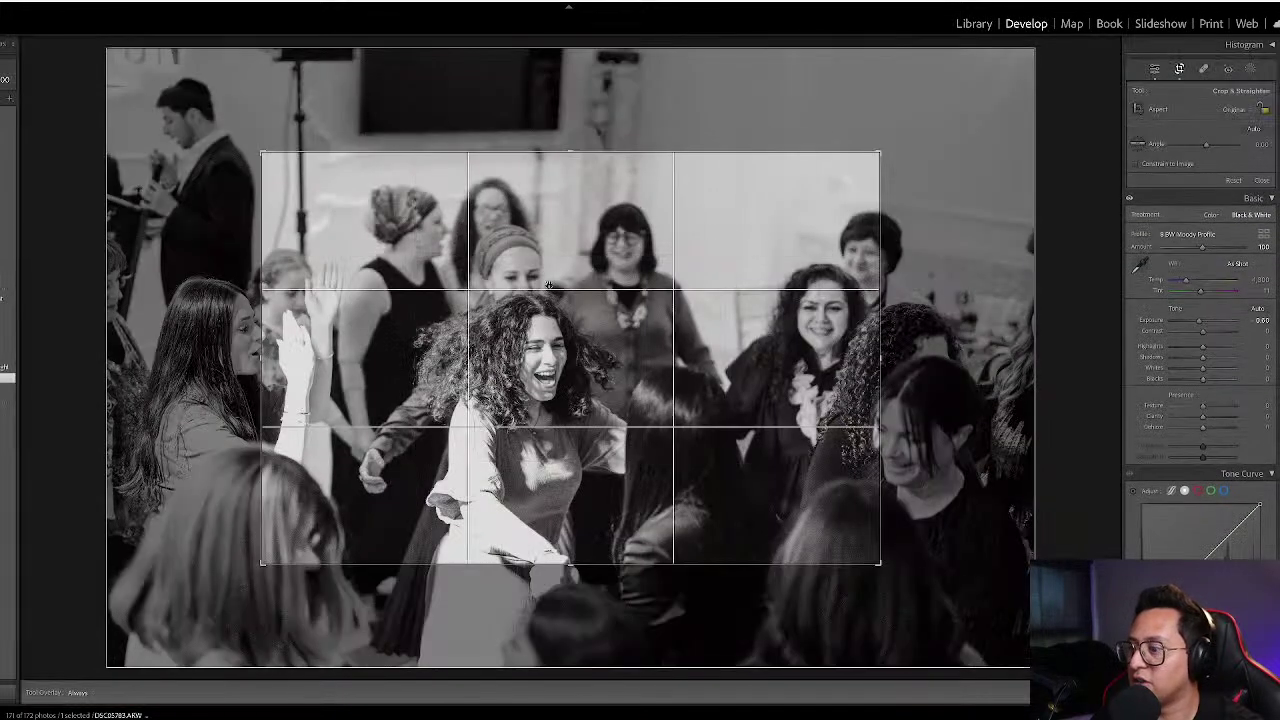
drag(566, 564, 561, 644)
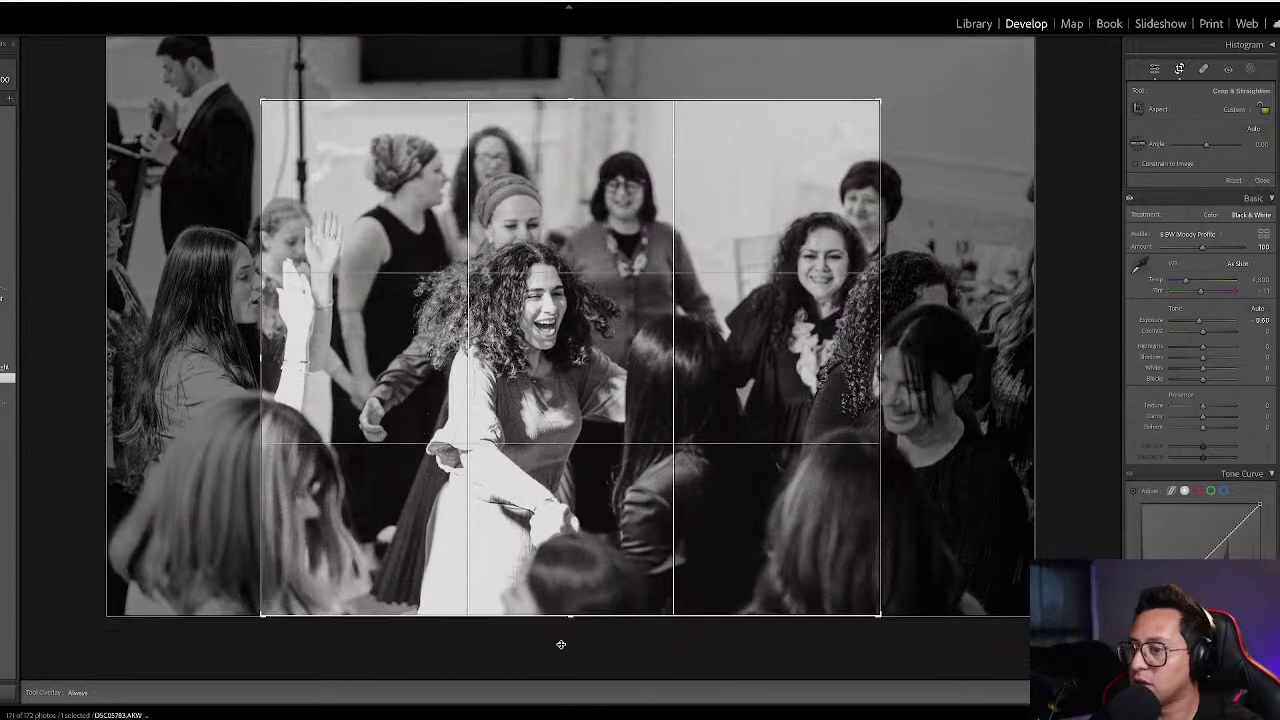
key(Escape)
- Crop the women's dancing photo tighter around the laughing woman at the original aspect ratio, constrained to the image, and return to the gallery
key(r)
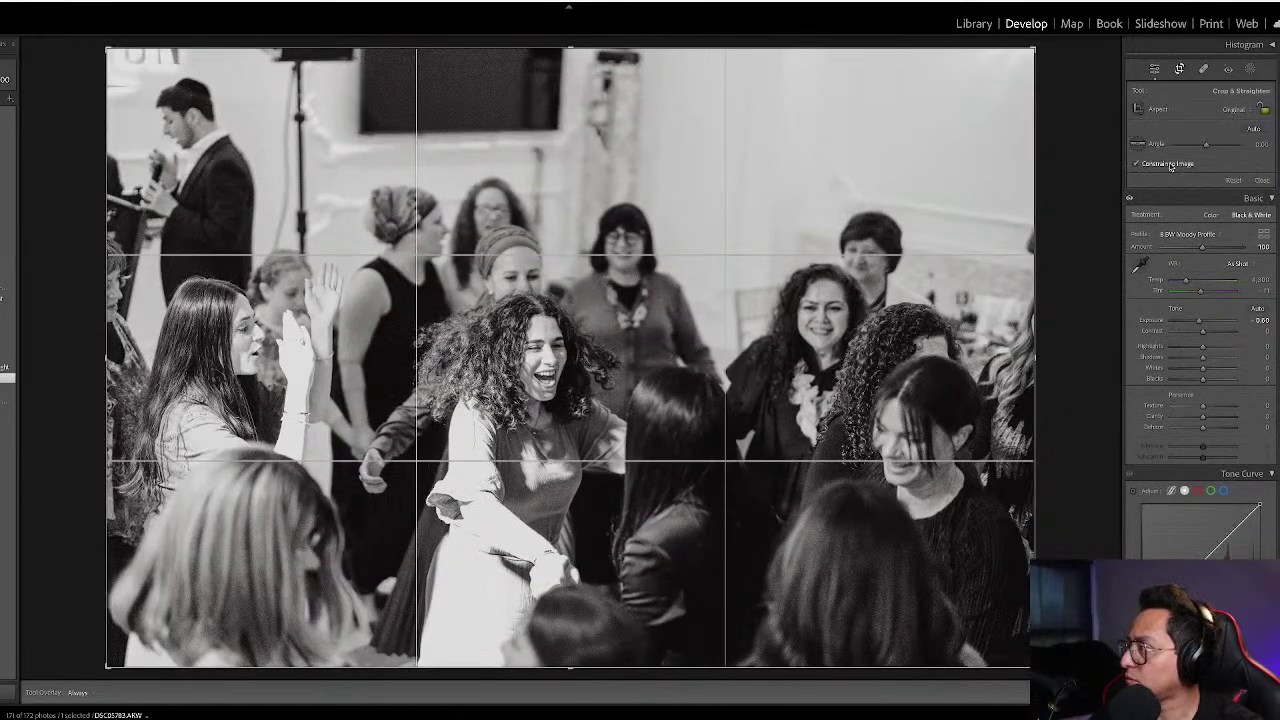
click(1263, 180)
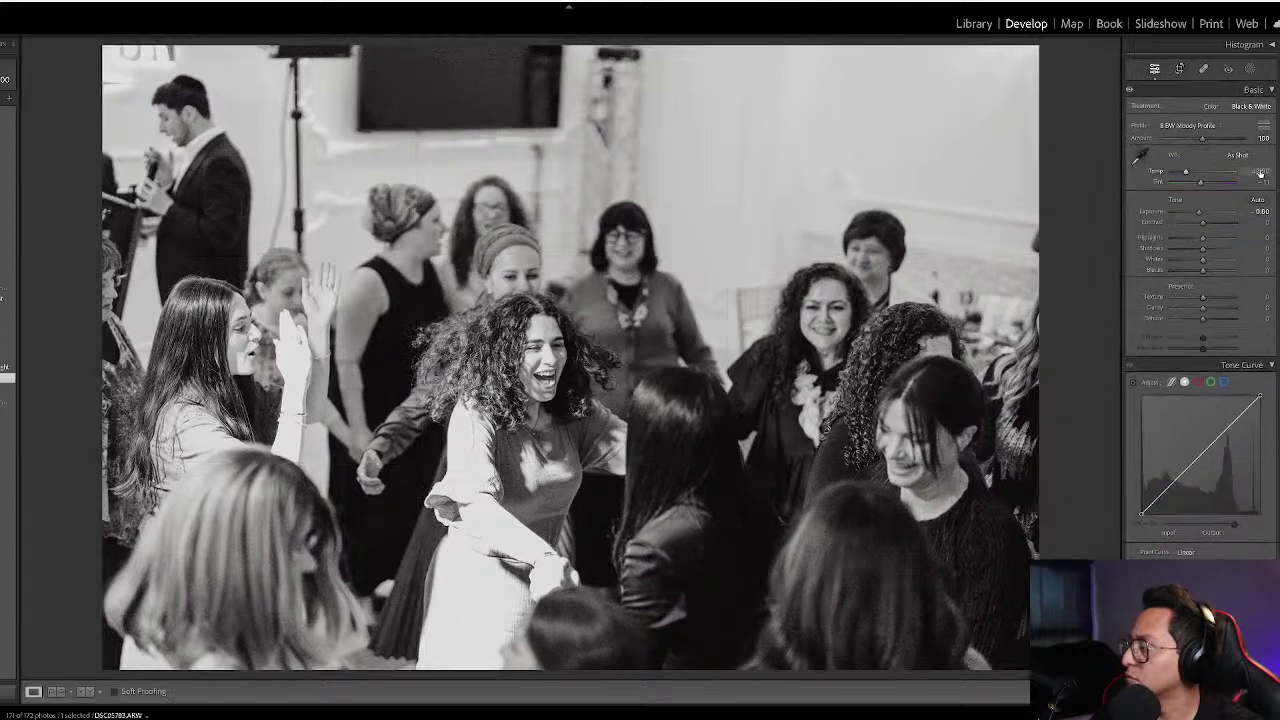
key(r)
key(x)
key(x)
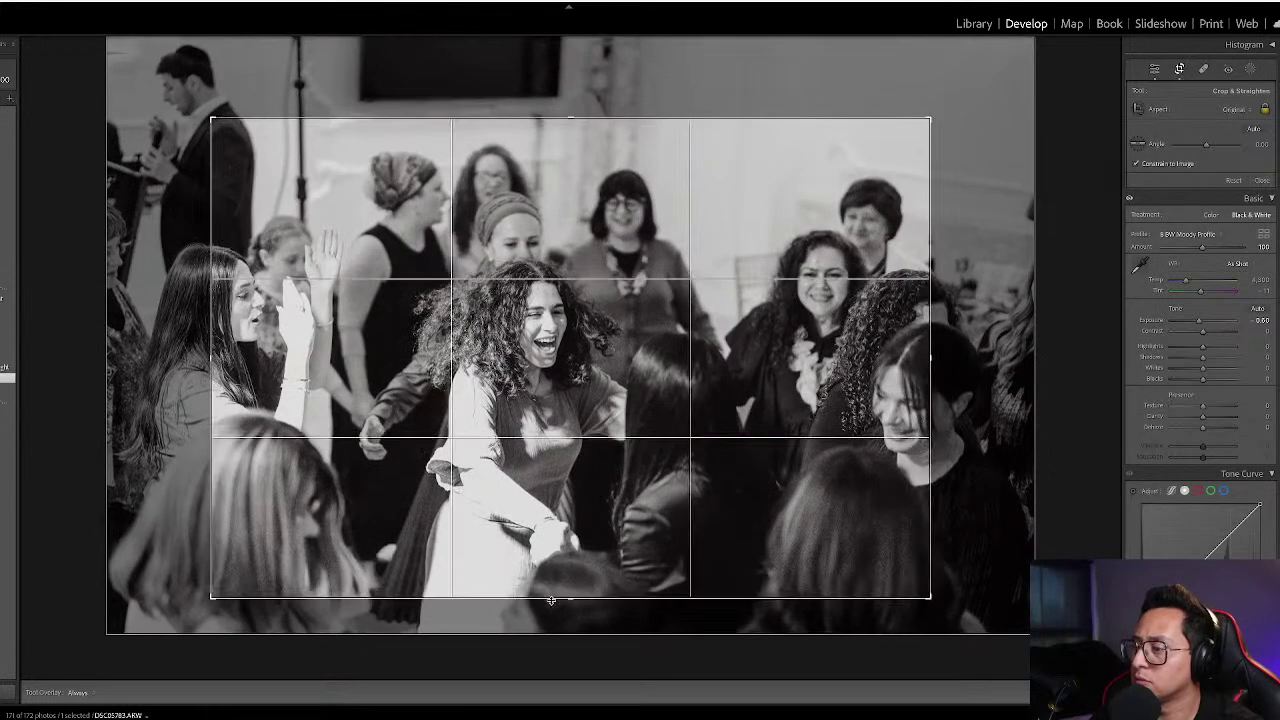
drag(573, 545, 502, 515)
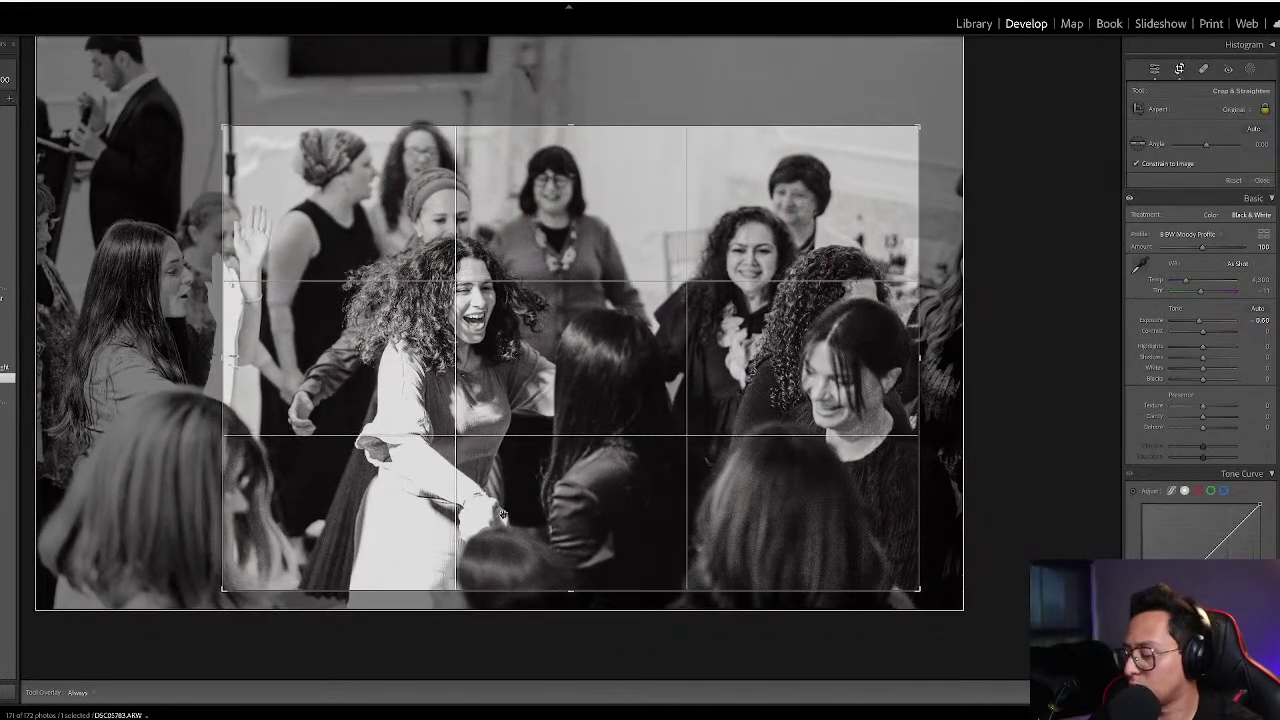
key(Return)
key(g)
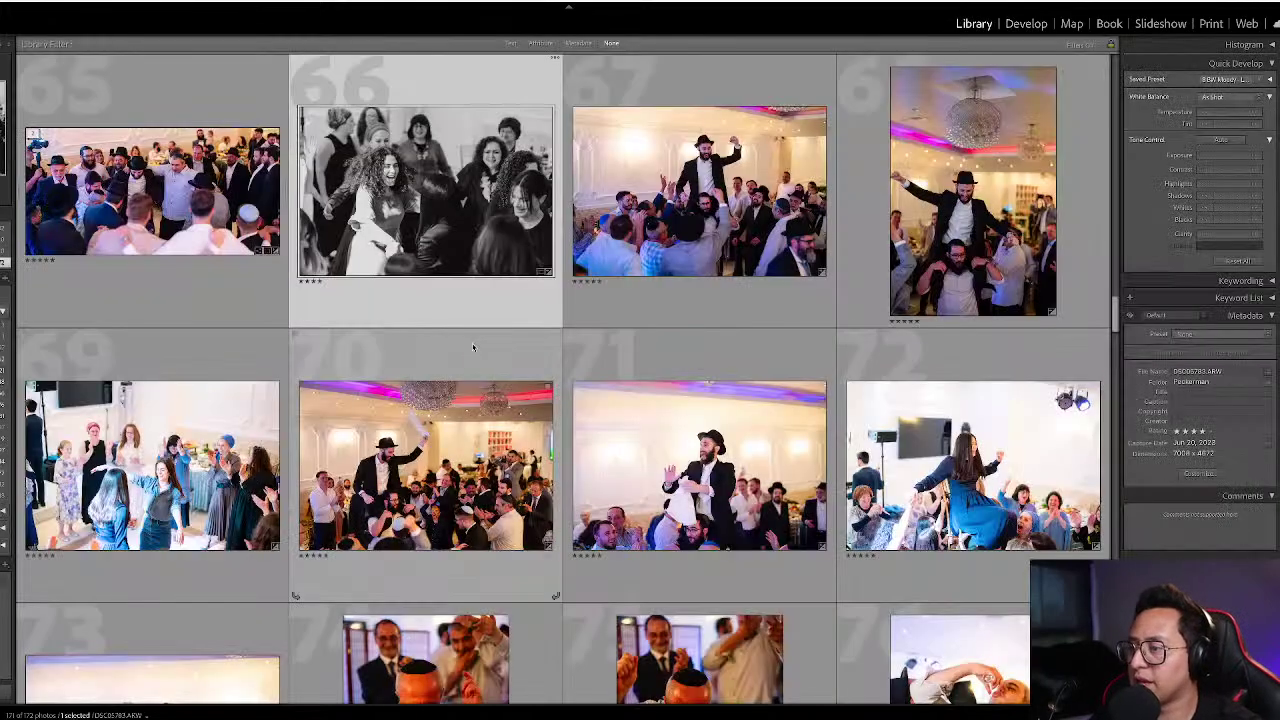
- Open the sixty-seventh photo, the man lifted above the crowd, for editing and raise its exposure to +0.20
click(760, 188)
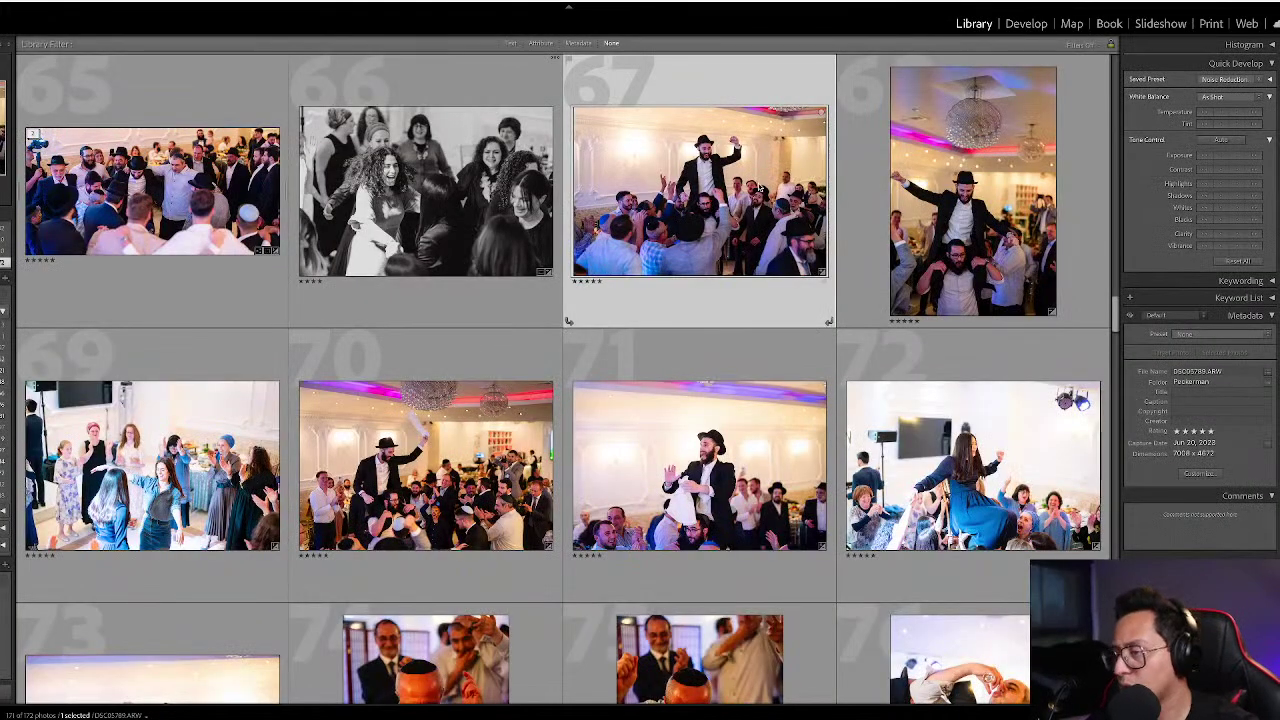
key(d)
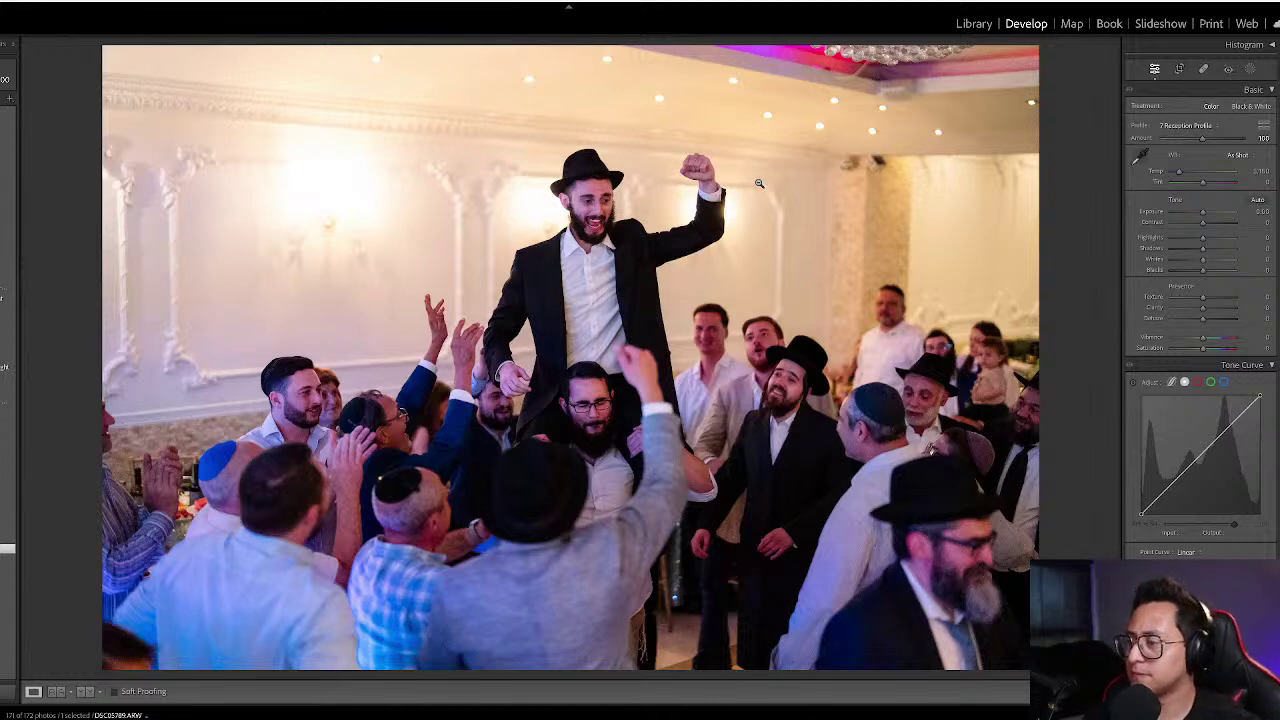
key(equal)
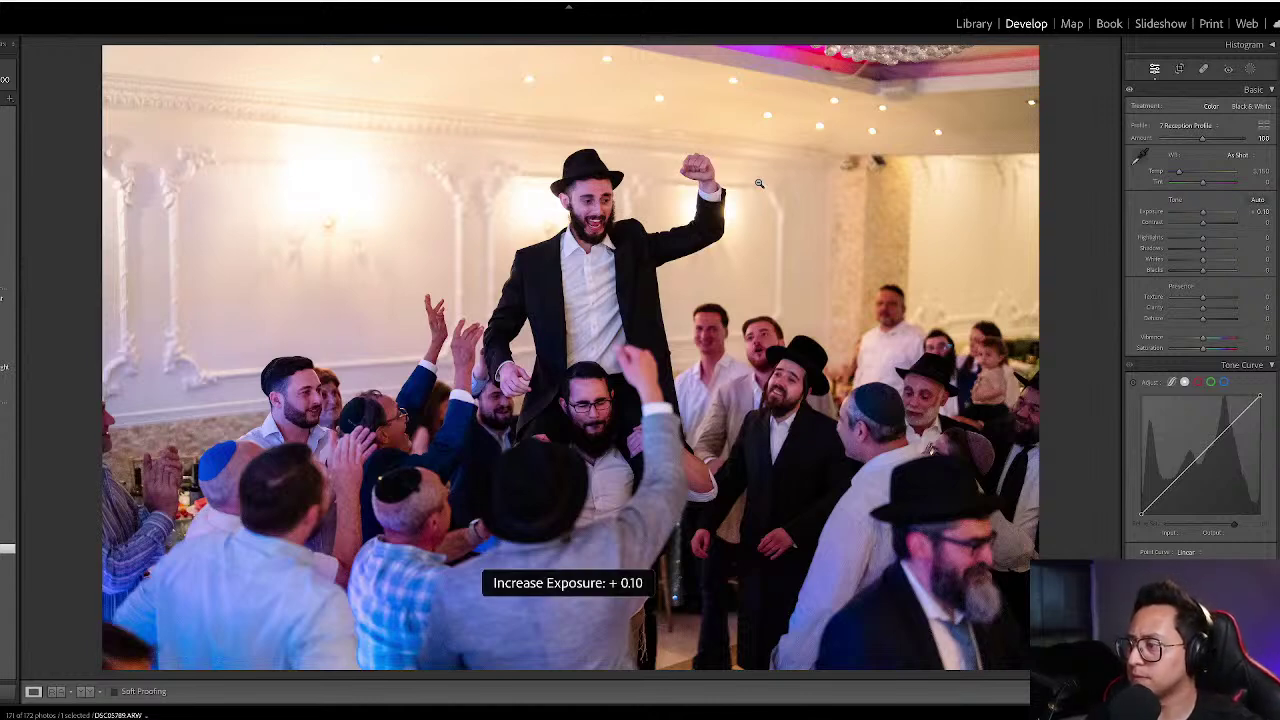
key(minus)
key(equal)
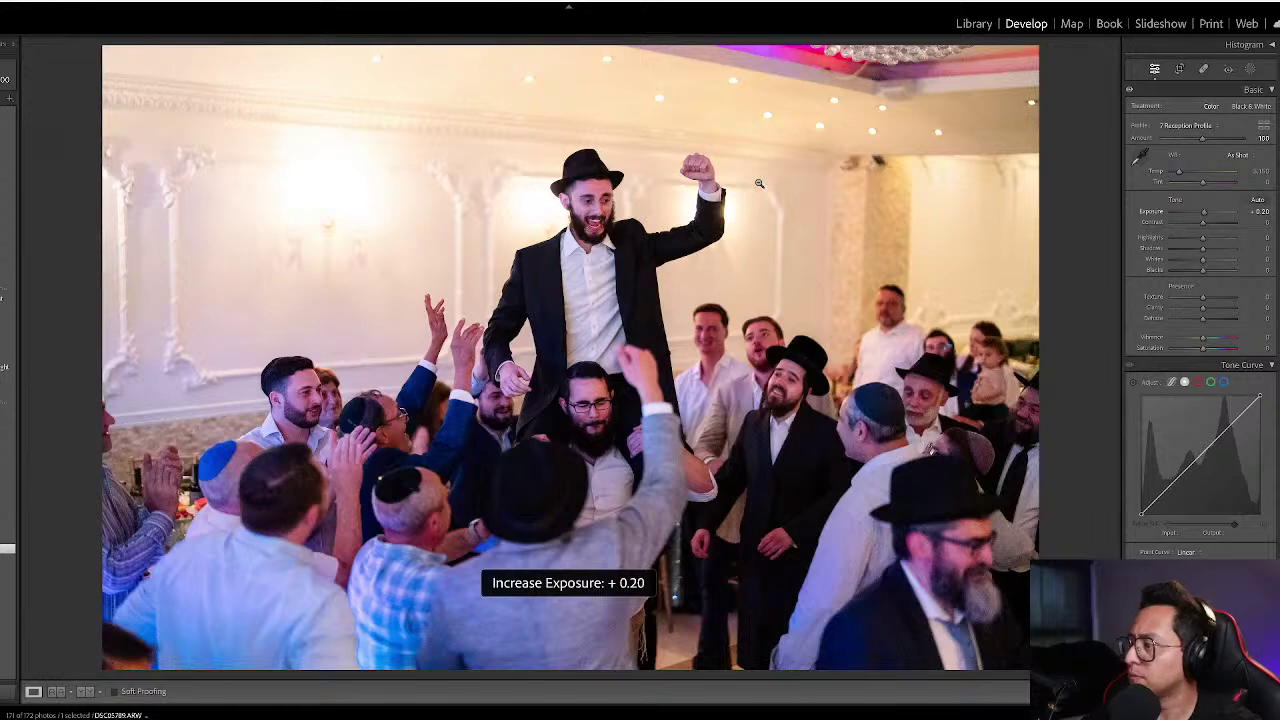
- Lower the highlights of the photo of the man above the crowd, fine-tune its exposure and check it in the gallery
drag(1203, 240, 1185, 242)
key(equal)
key(minus)
key(g)
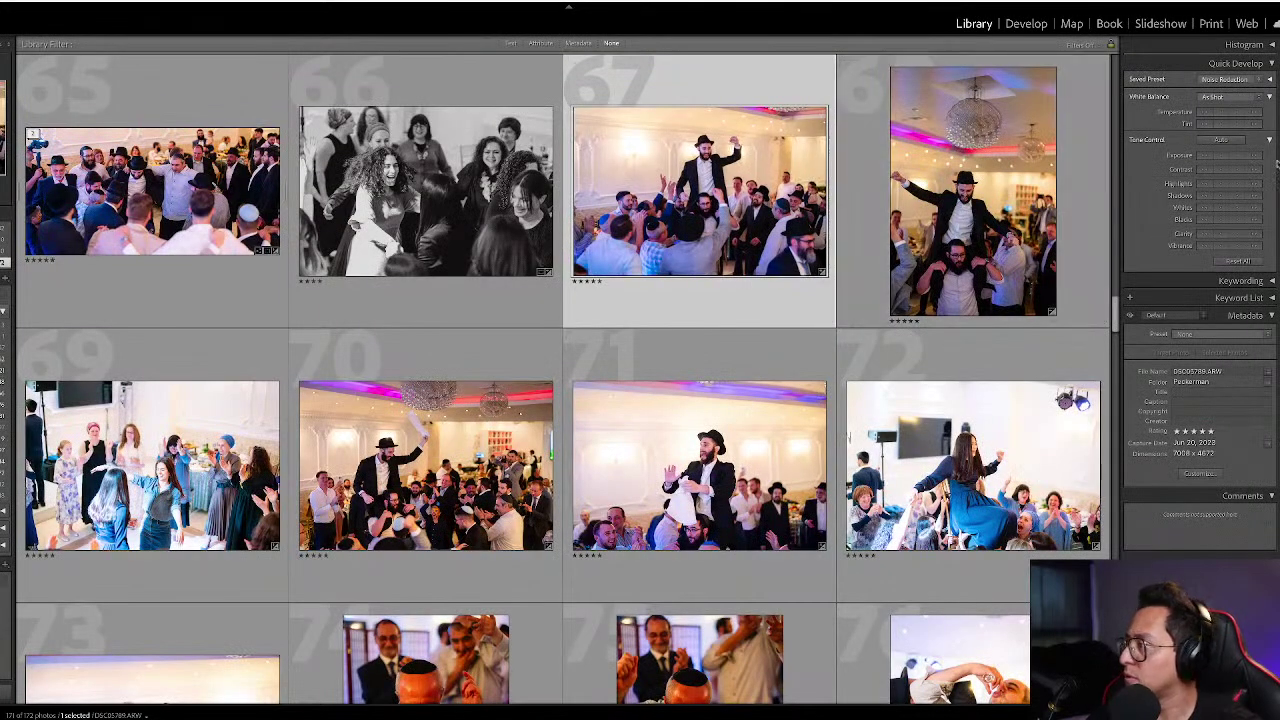
click(1241, 117)
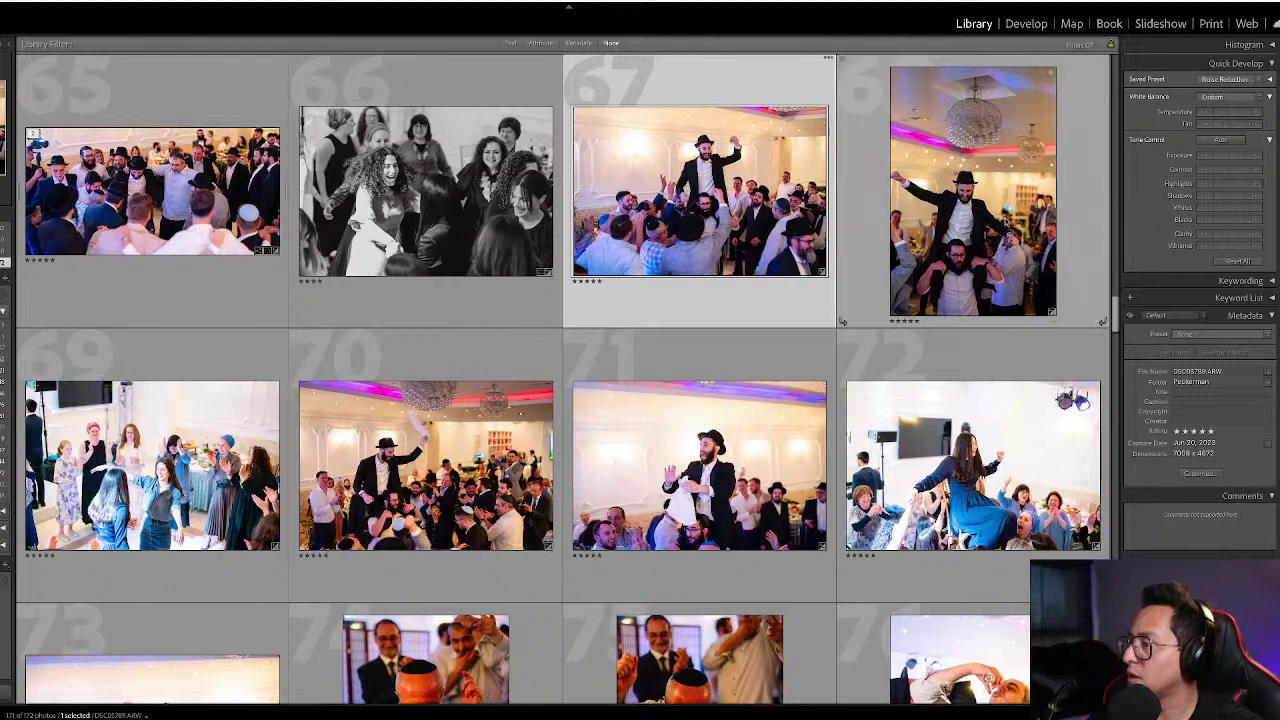
- Open the sixty-eighth photo, the vertical shoulder-lift shot under the chandelier, raise its exposure to +0.80 and return to the gallery
click(842, 322)
key(d)
key(equal)
key(equal)
key(equal)
key(equal)
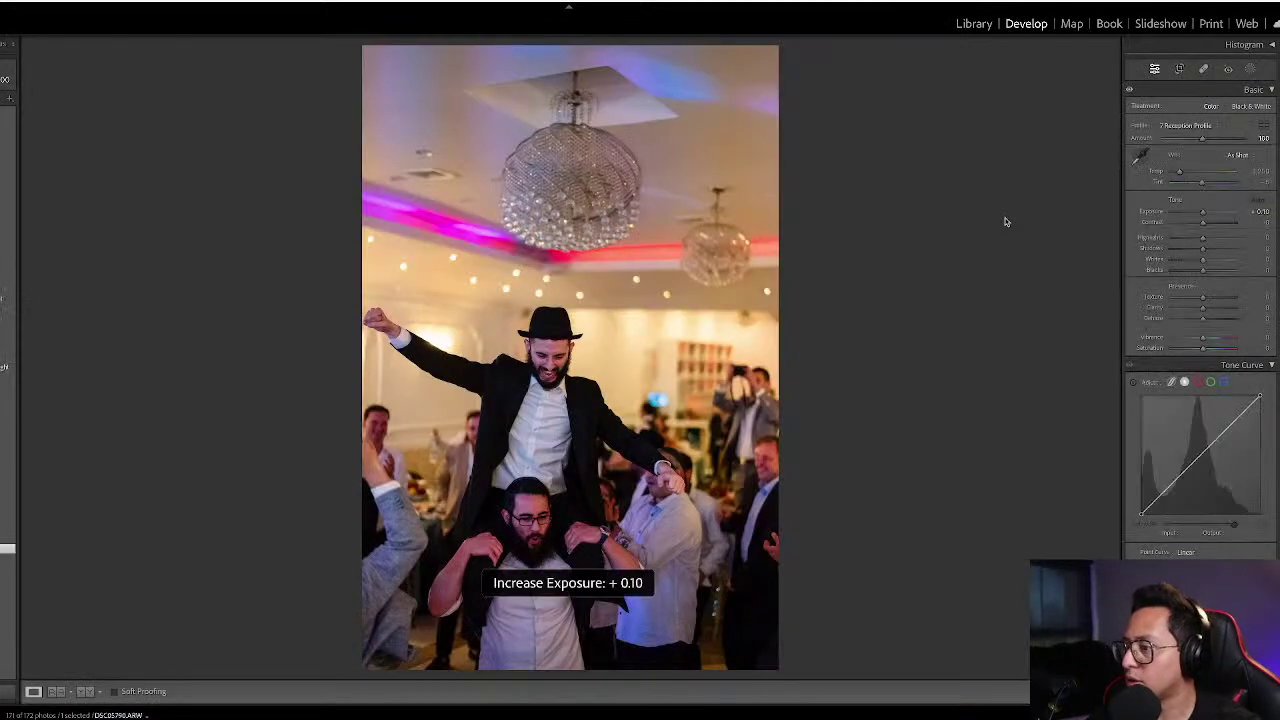
key(equal)
key(equal)
key(equal)
key(equal)
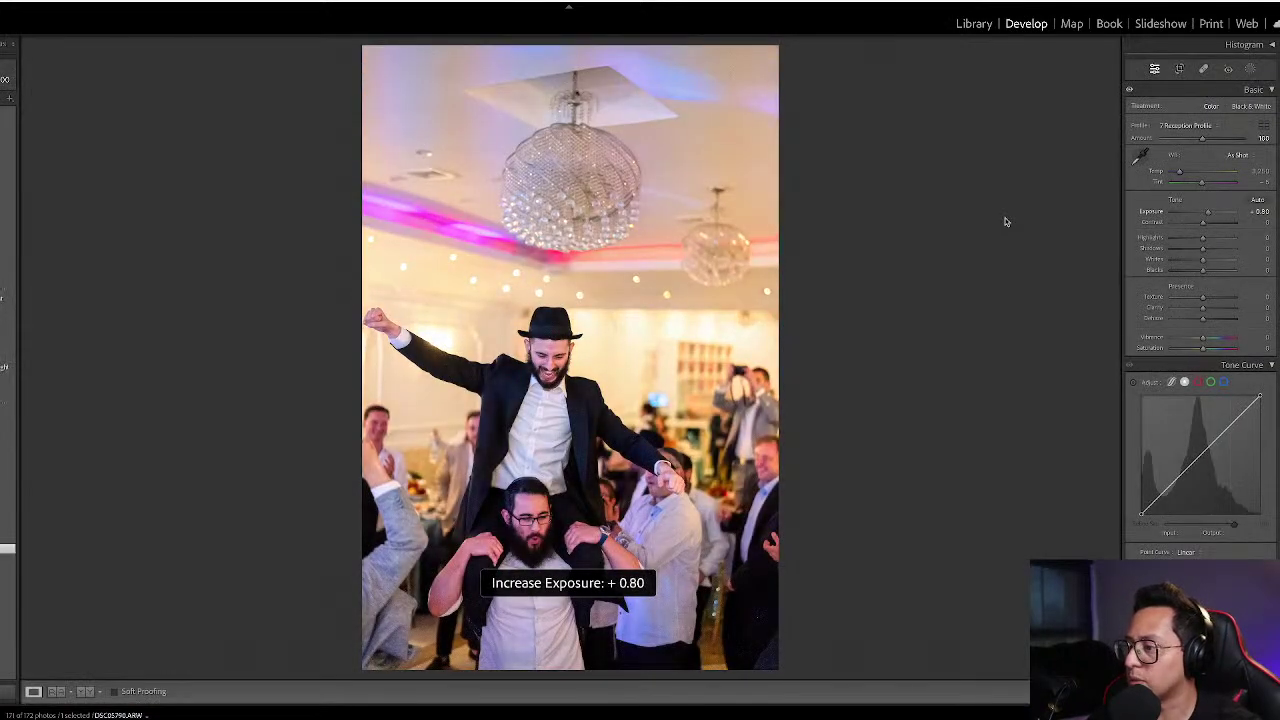
key(g)
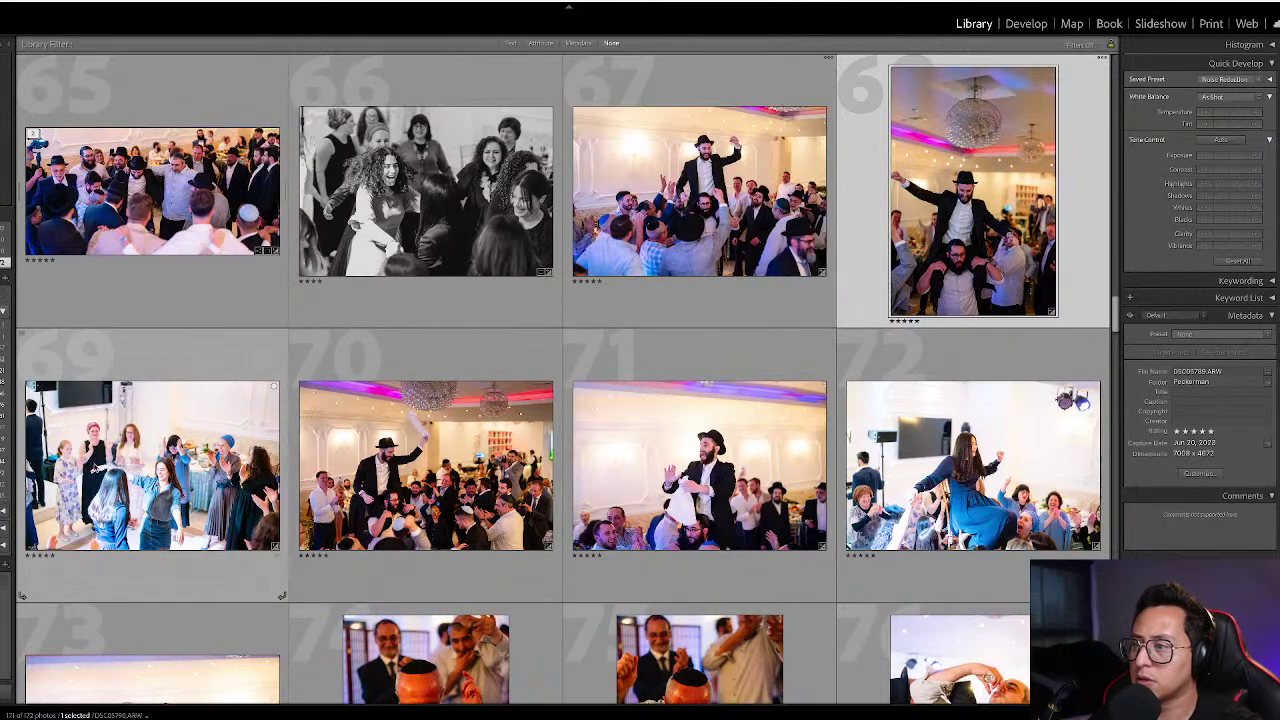
- Select all gallery photos except the sixty-fifth, keeping the seventieth photo active, and open the selection for editing
click(469, 433)
key(d)
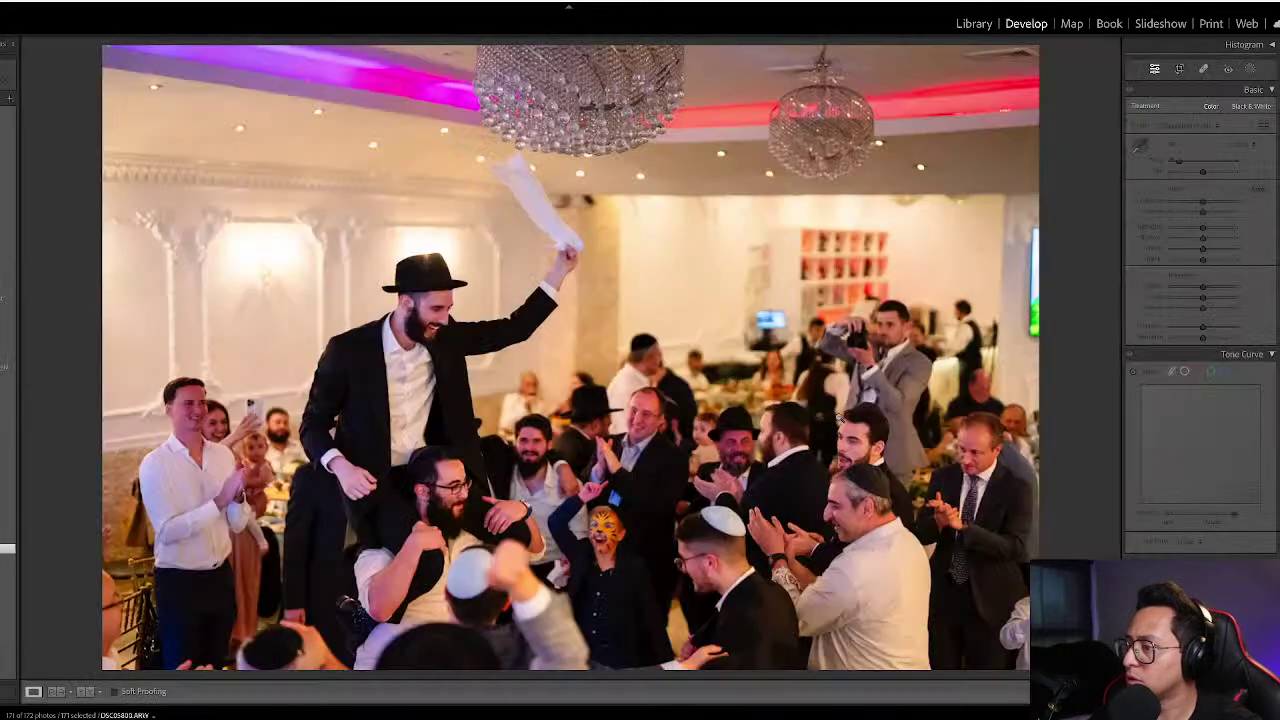
key(g)
scroll(660, 347, up, 3)
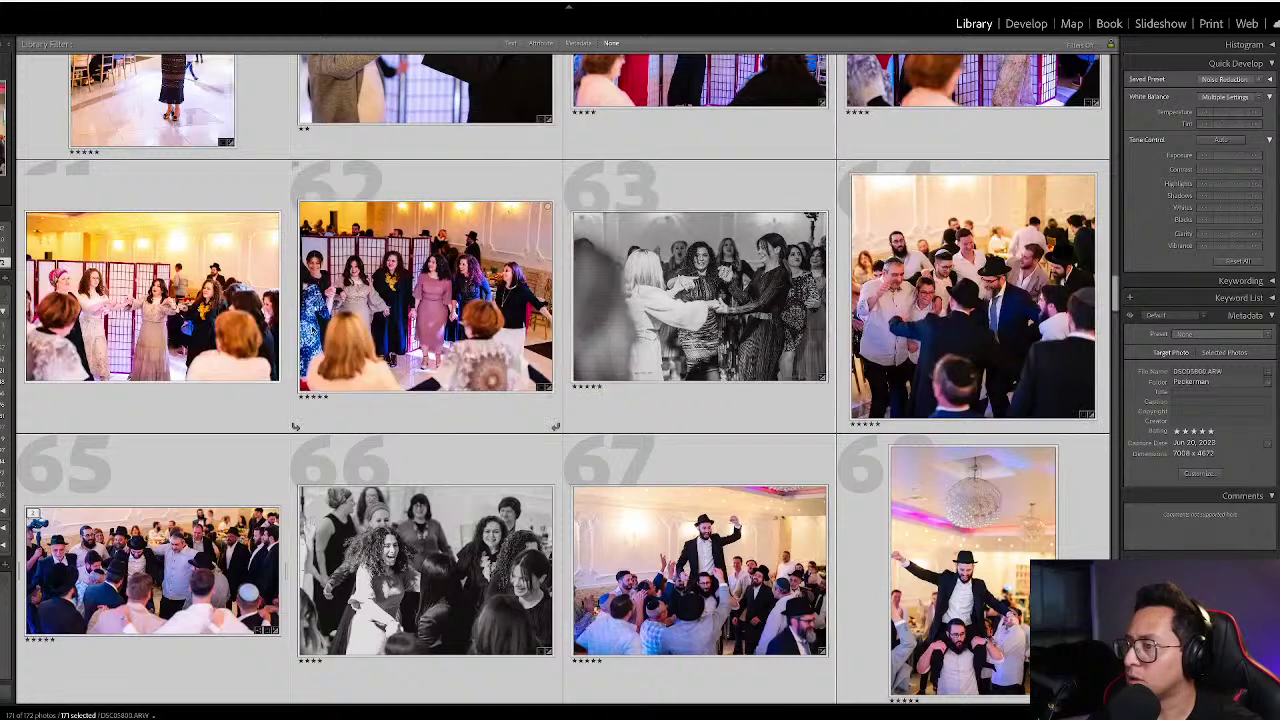
key(d)
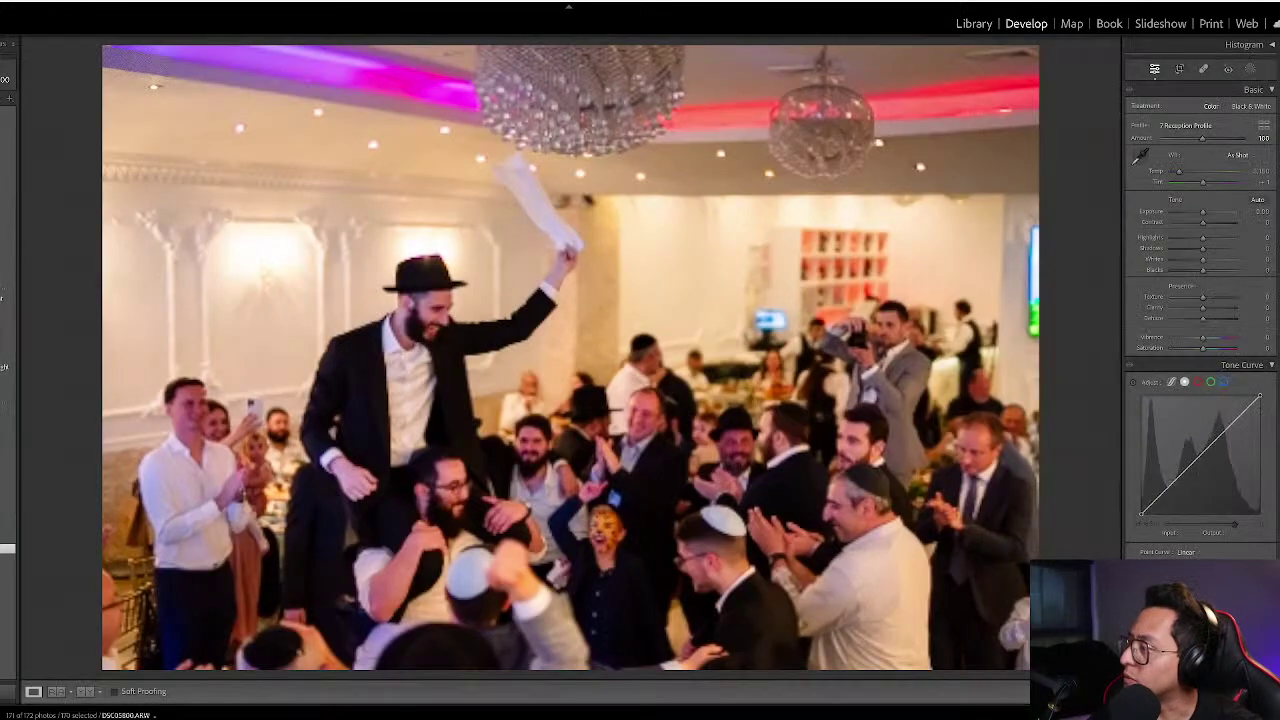
- Set the manual luminance noise reduction to 35 for all the selected photos and return to the gallery
scroll(1203, 457, down, 5)
scroll(1203, 457, down, 6)
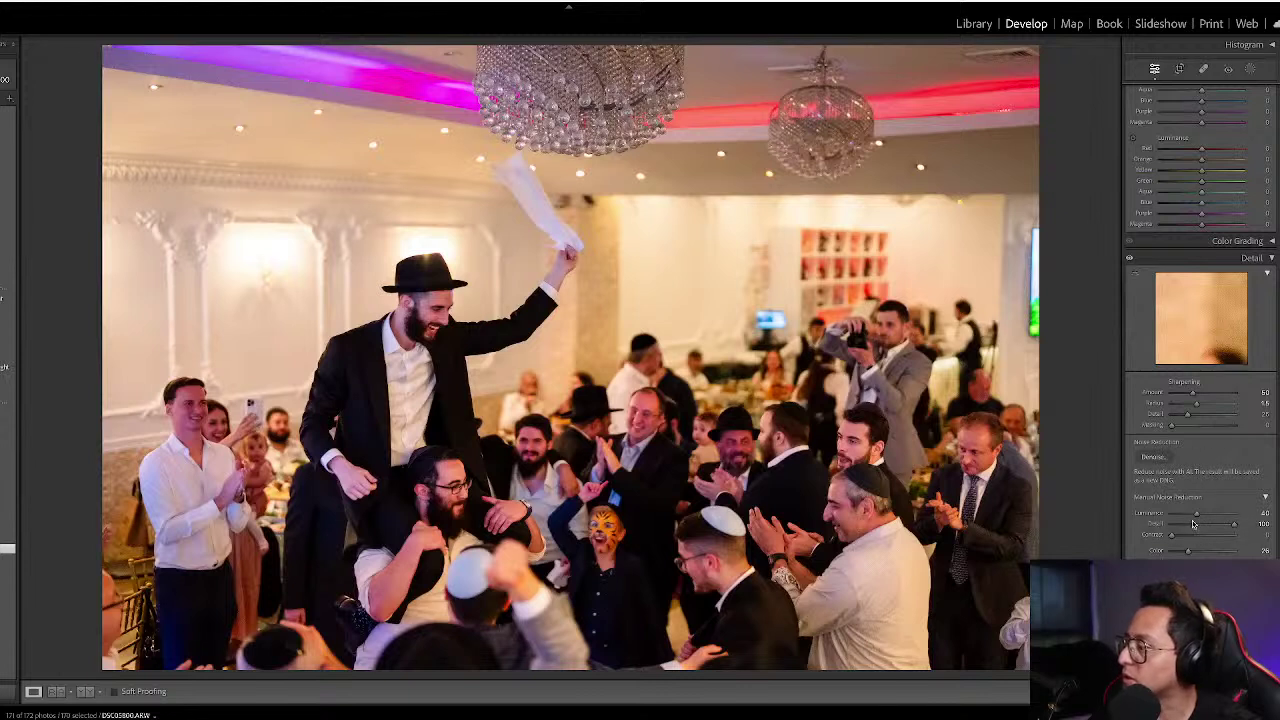
mouse_move(1206, 515)
mouse_down()
mouse_move(1245, 510)
mouse_move(1189, 515)
mouse_up()
key(g)
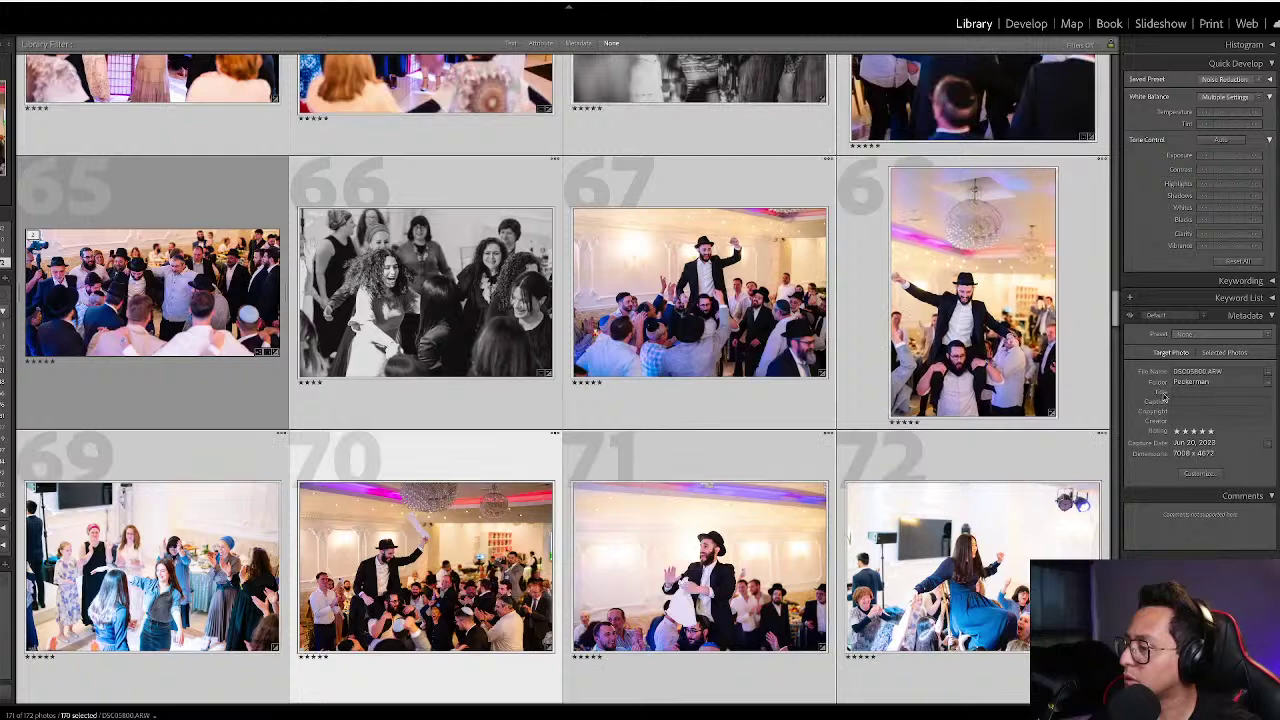
key(d)
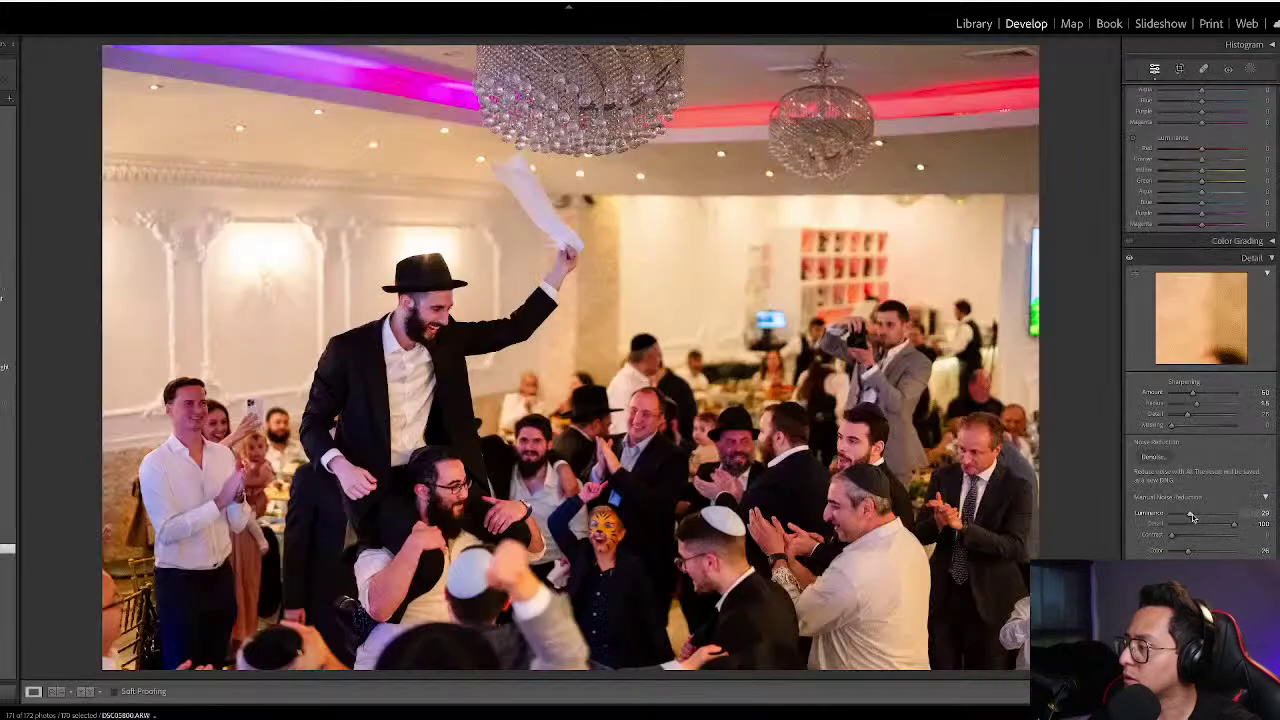
click(1252, 516)
text(36)
key(Return)
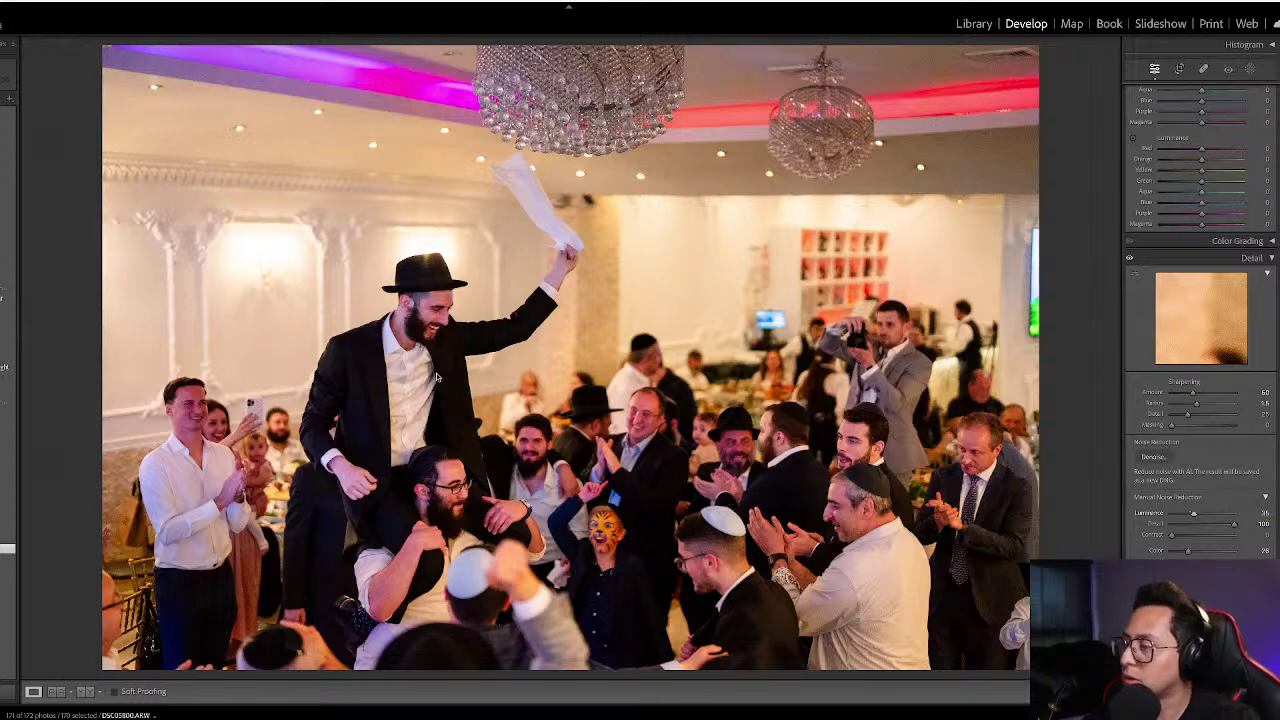
key(g)
- Open the seventy-first photo, the raised man holding a white napkin, and crop it tighter, trimming the ceiling and both sides
scroll(740, 390, down, 3)
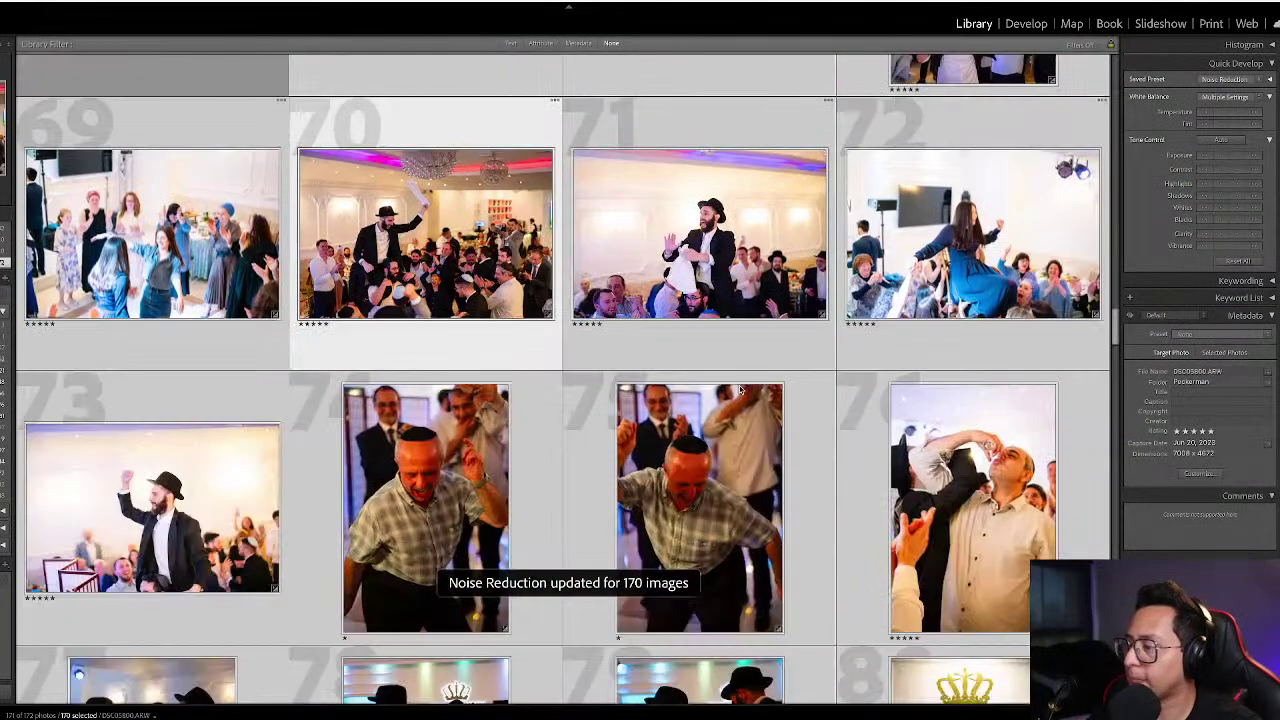
click(682, 214)
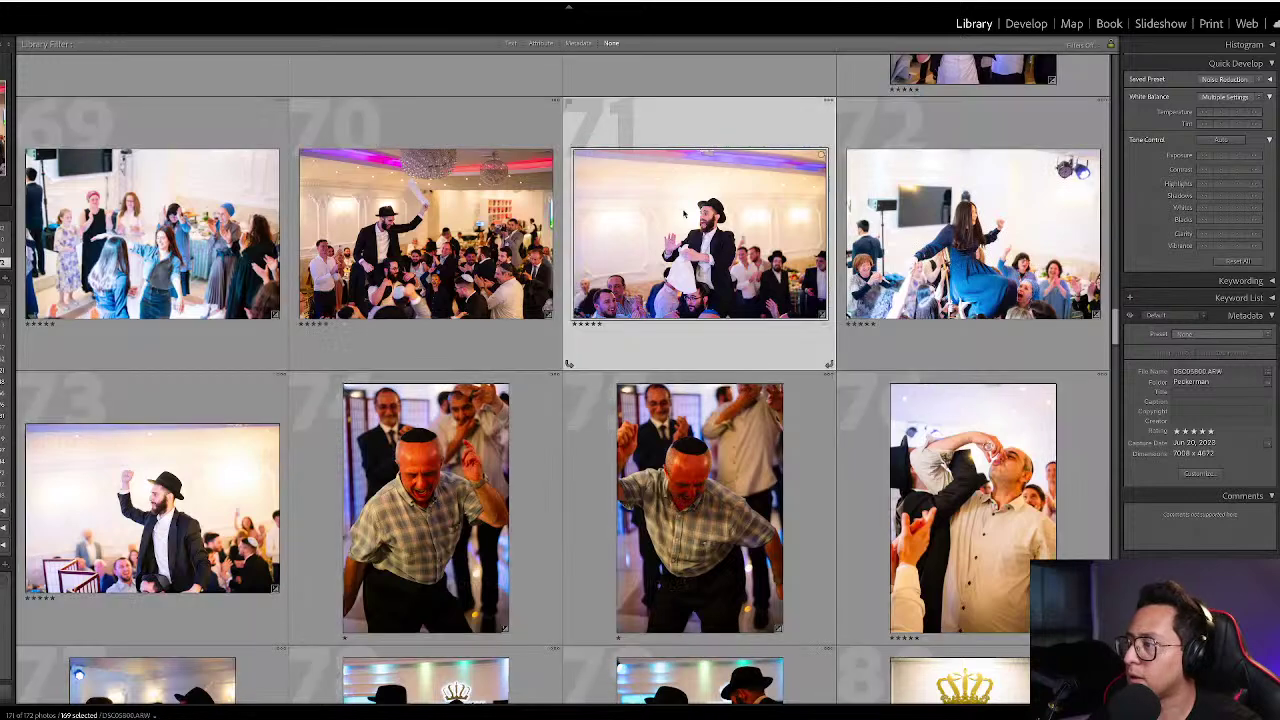
key(d)
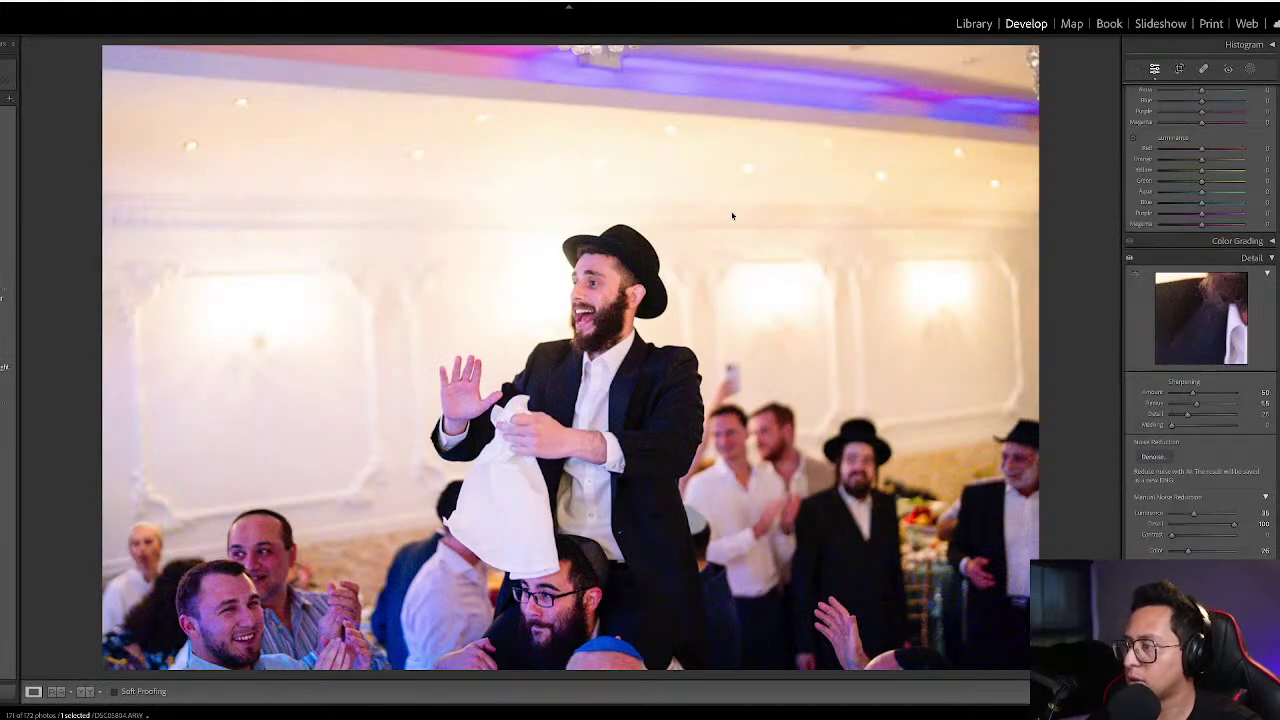
key(ctrl+bracketleft)
key(r)
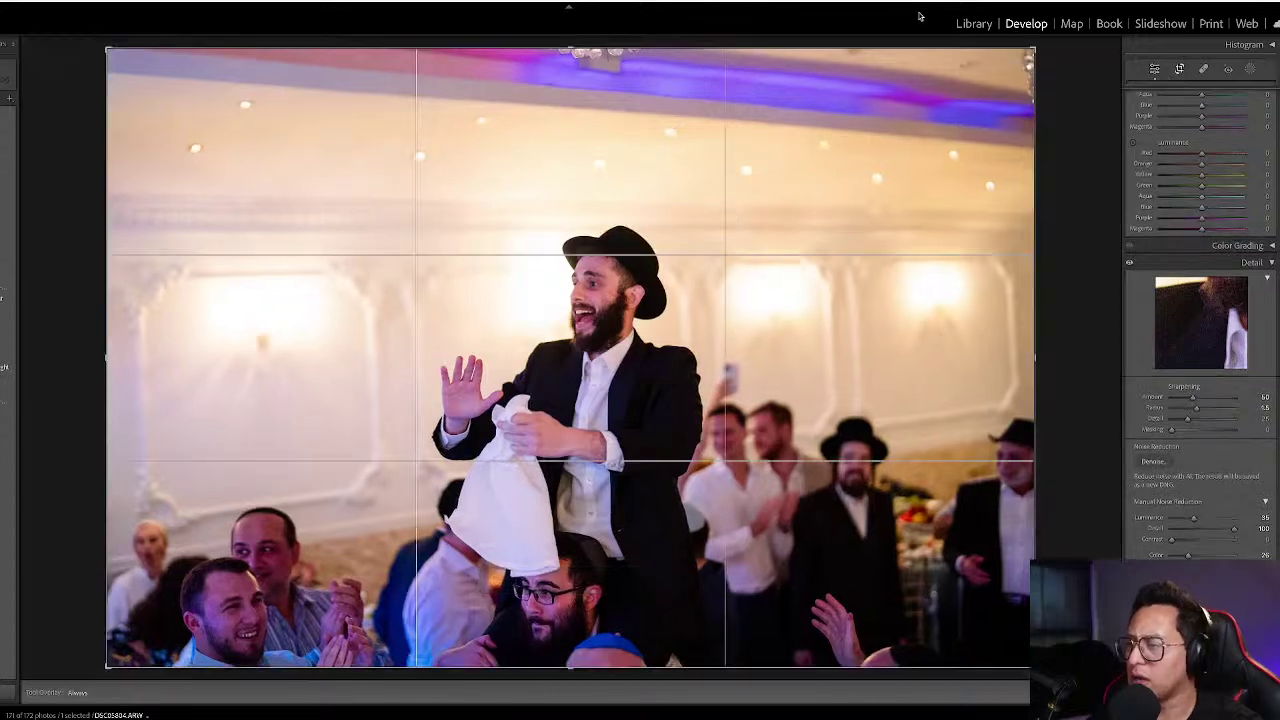
drag(639, 38, 639, 110)
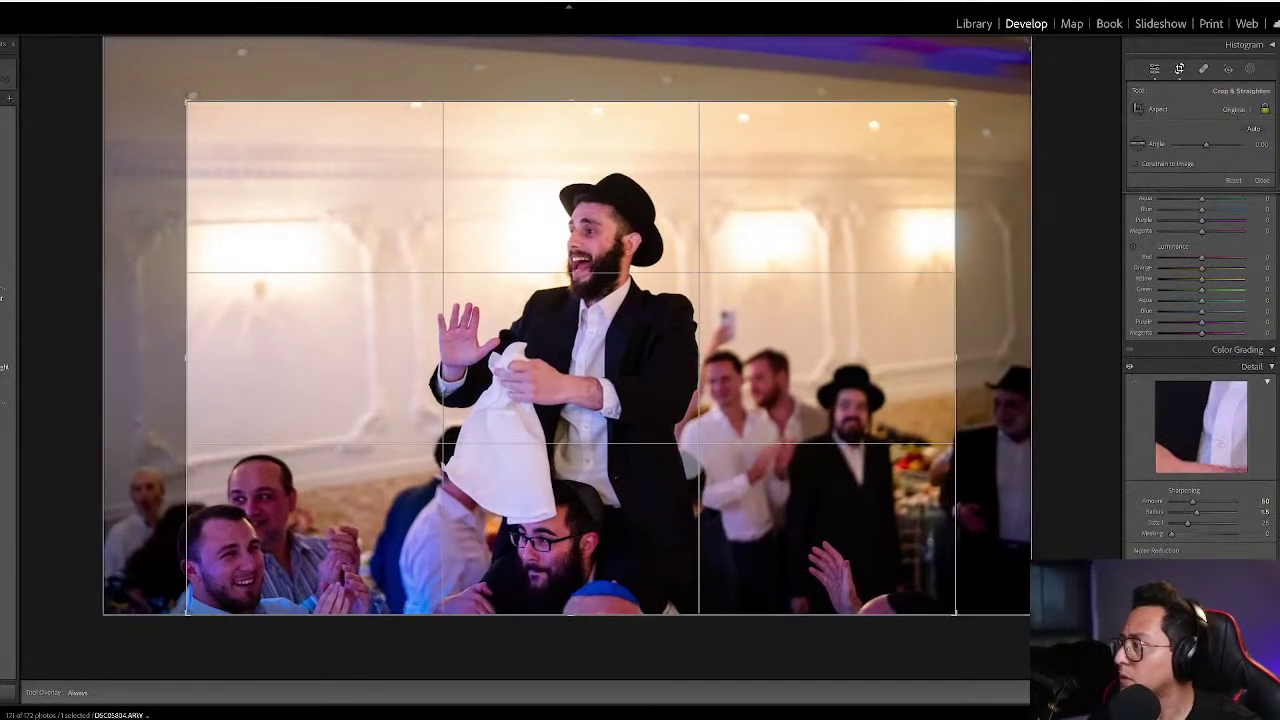
- Try to straighten the napkin photo with the automatic Upright Level correction
scroll(1190, 366, down, 4)
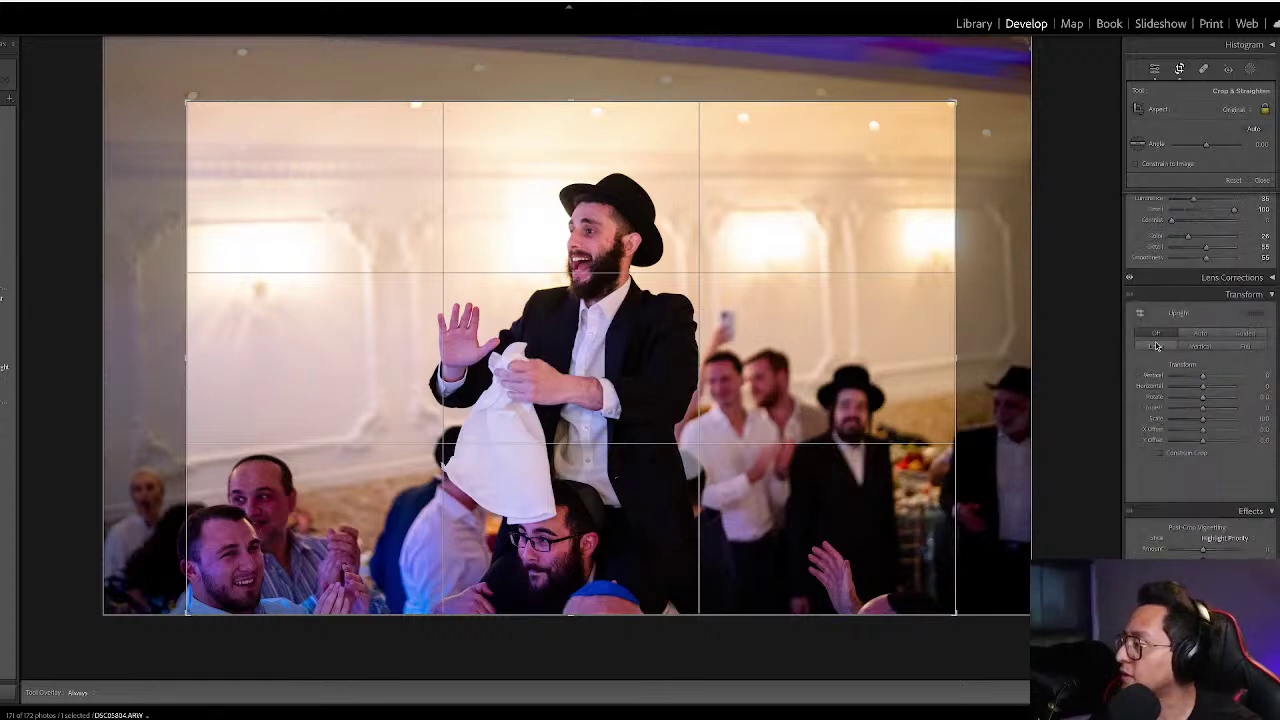
click(1156, 345)
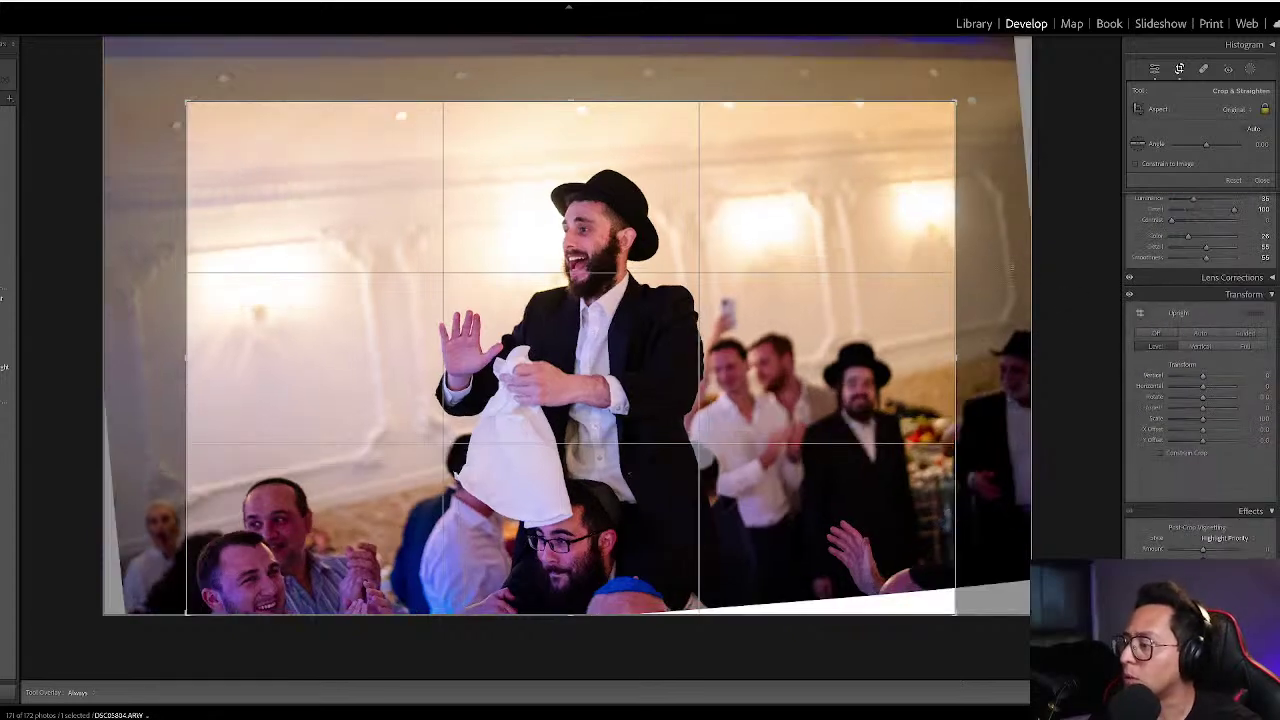
key(ctrl+z)
- Rotate the crop of the napkin photo by about 2.3 degrees, apply it and return to the gallery
drag(994, 219, 998, 240)
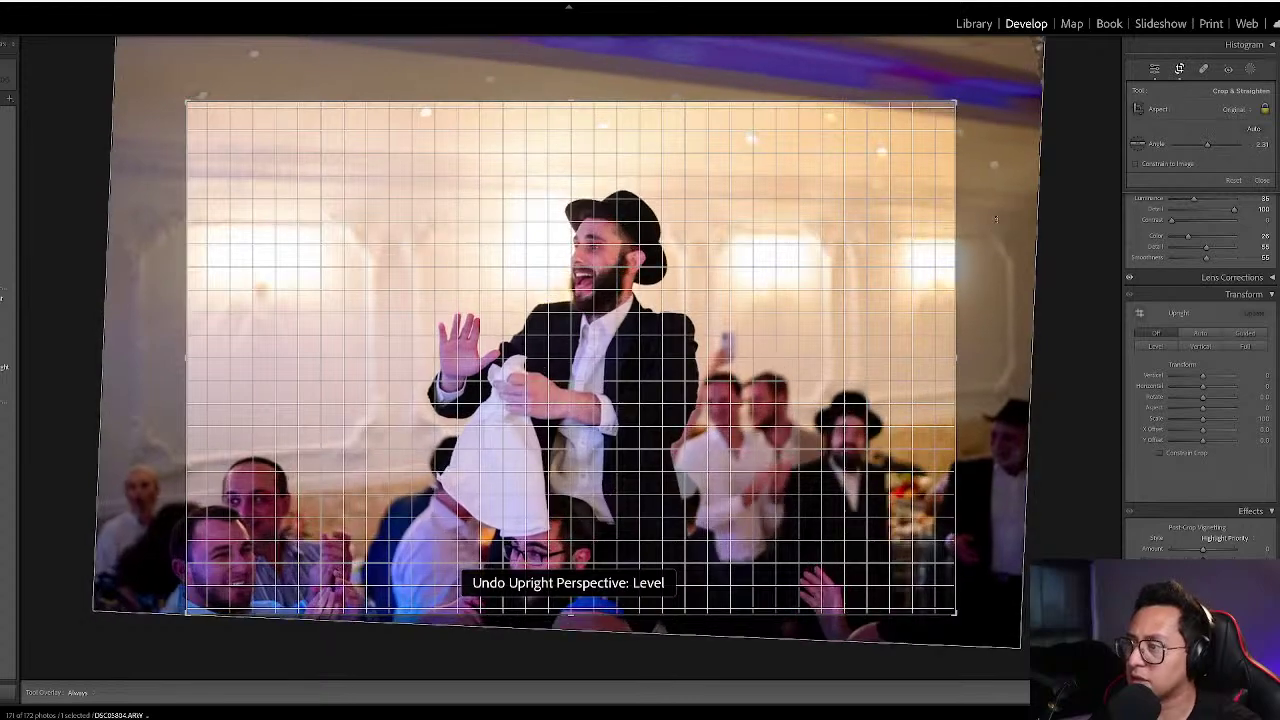
key(Return)
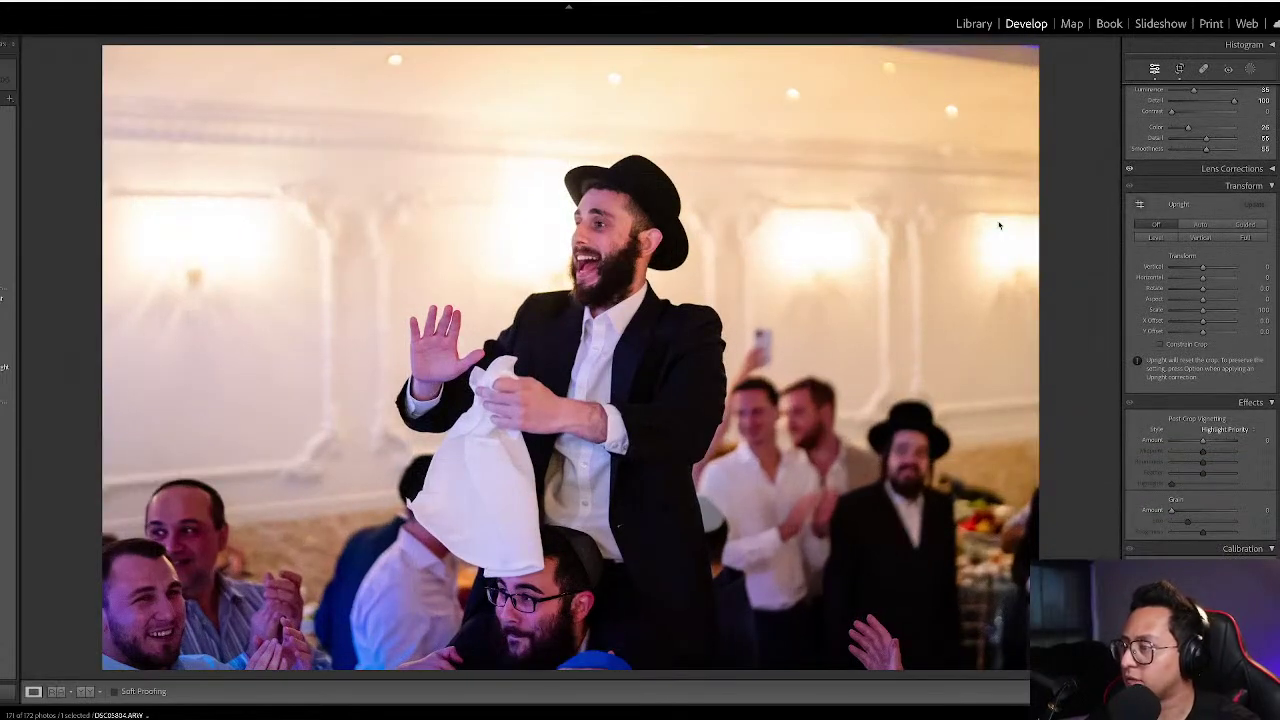
key(g)
- Open the seventy-second photo, the woman in blue lifted on a chair, and lower its exposure to -0.20
click(999, 225)
key(d)
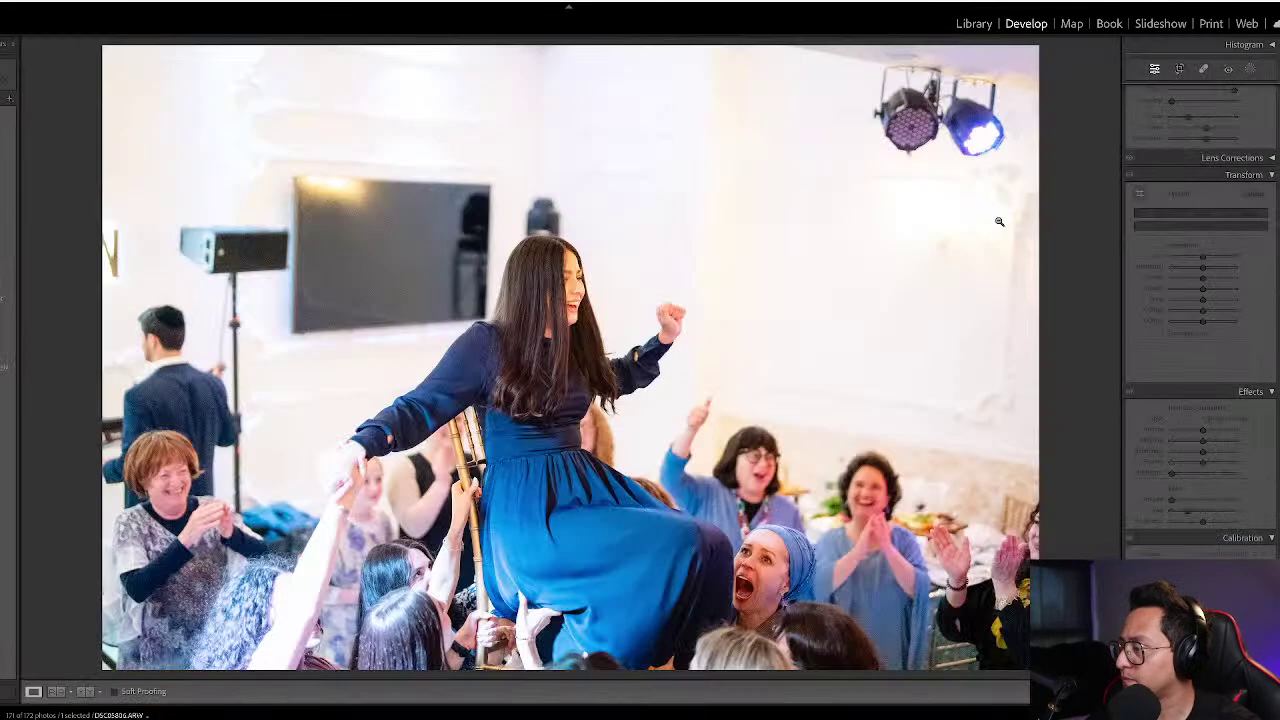
key(minus)
key(minus)
key(minus)
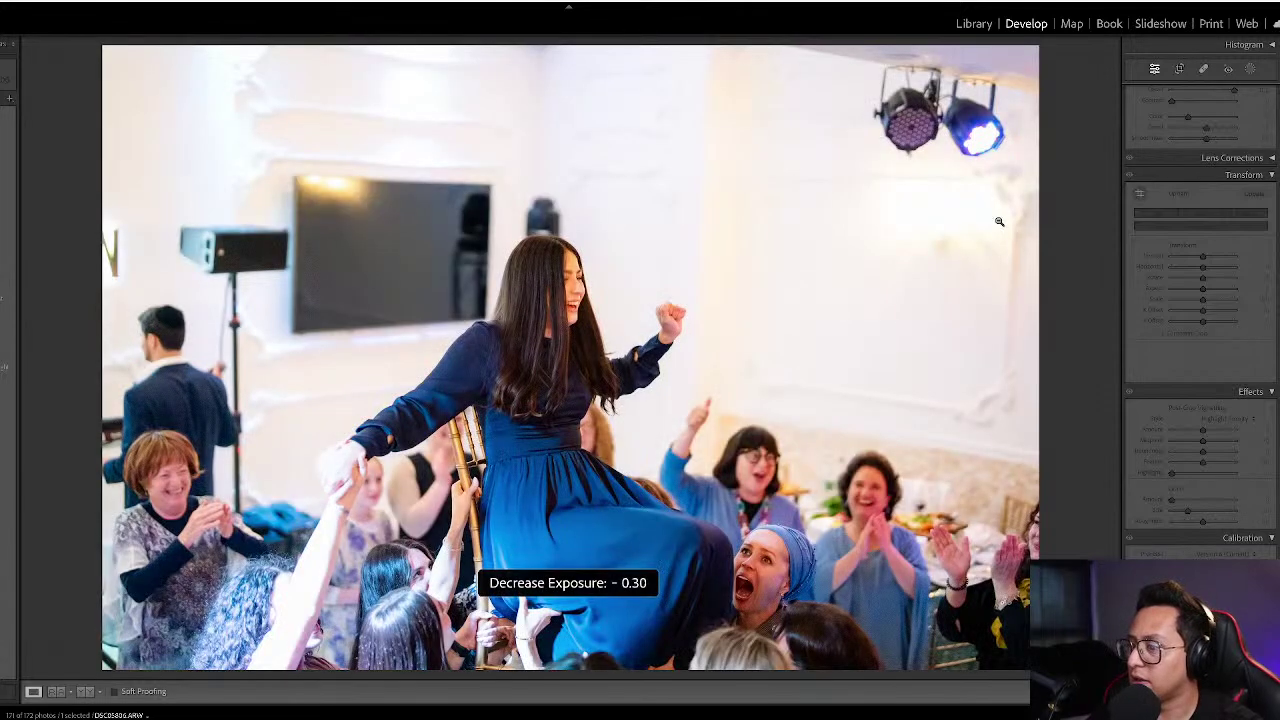
key(equal)
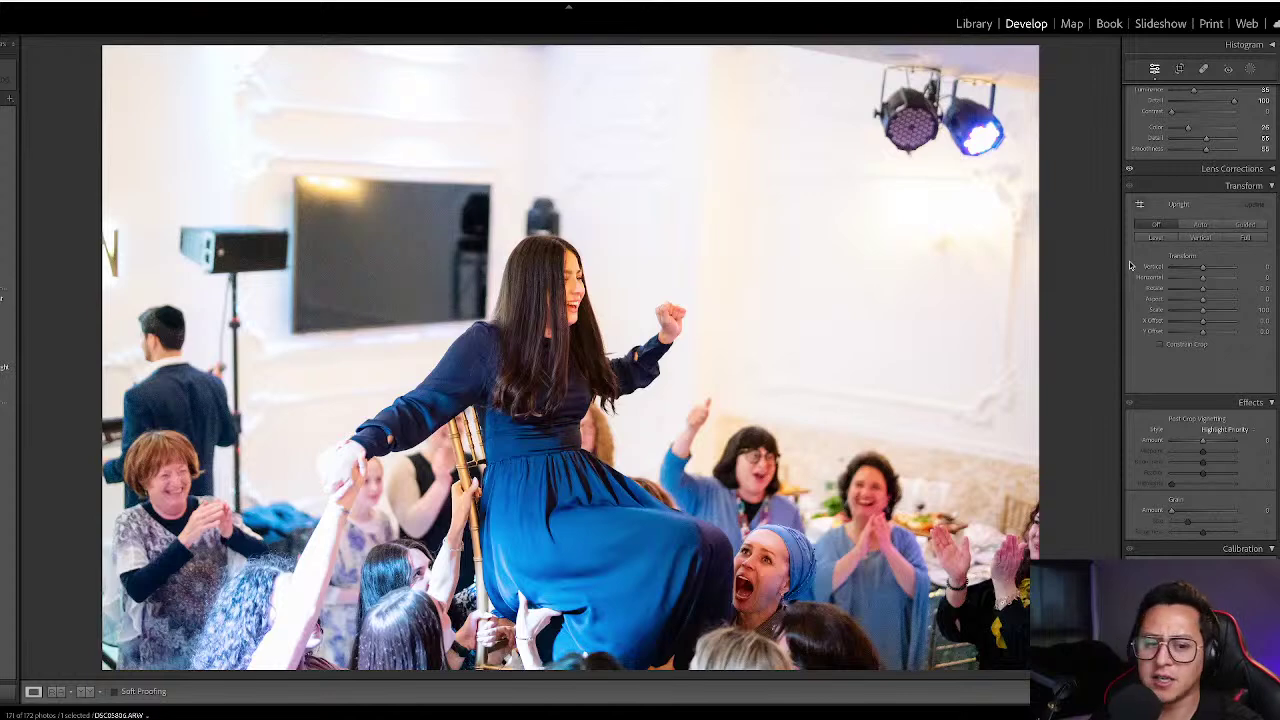
- Set the lifted woman's photo to highlights -100 and shadows +21, lower its exposure further and return to the gallery
scroll(1200, 278, up, 10)
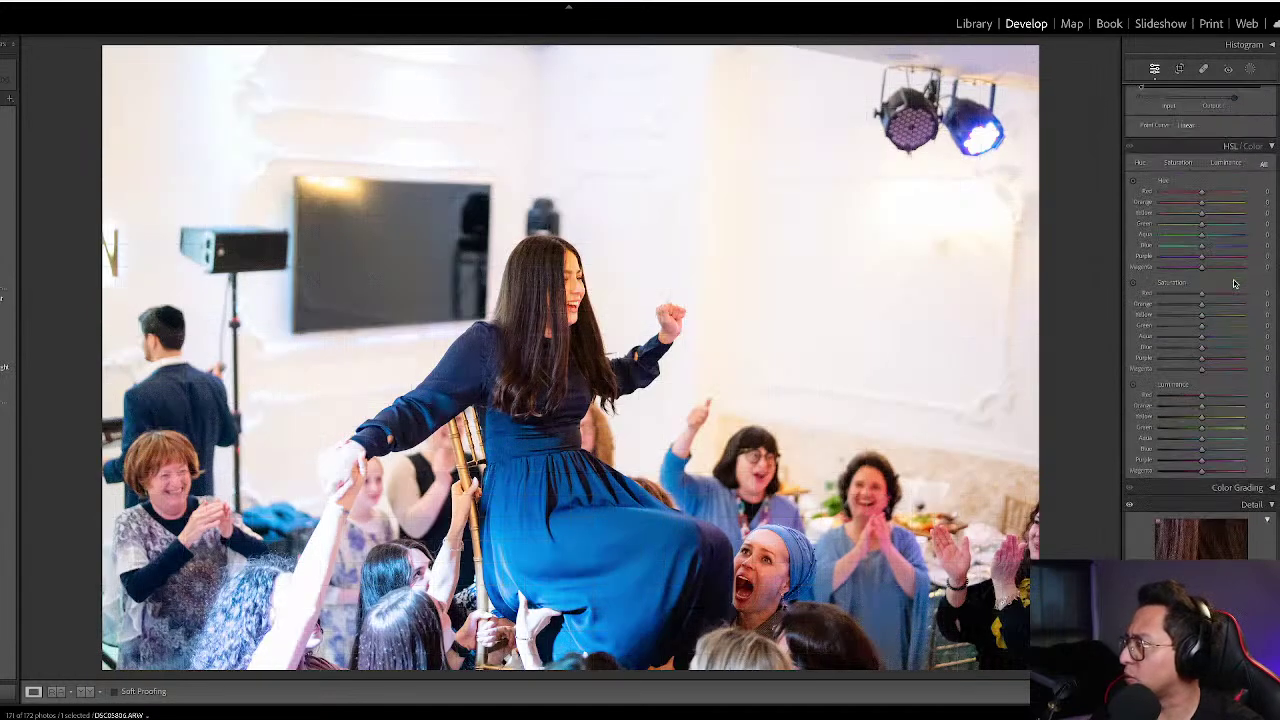
scroll(1234, 285, up, 2)
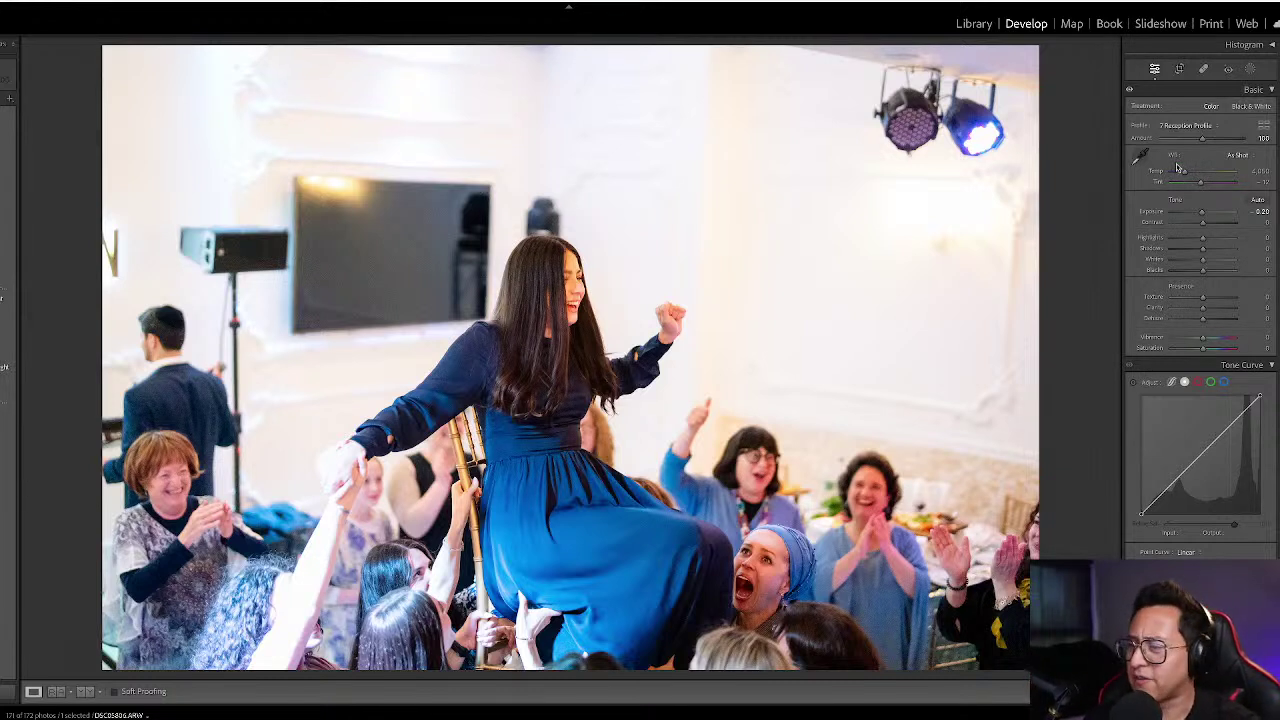
mouse_move(1204, 241)
mouse_down()
mouse_move(1171, 240)
mouse_move(1209, 251)
mouse_up()
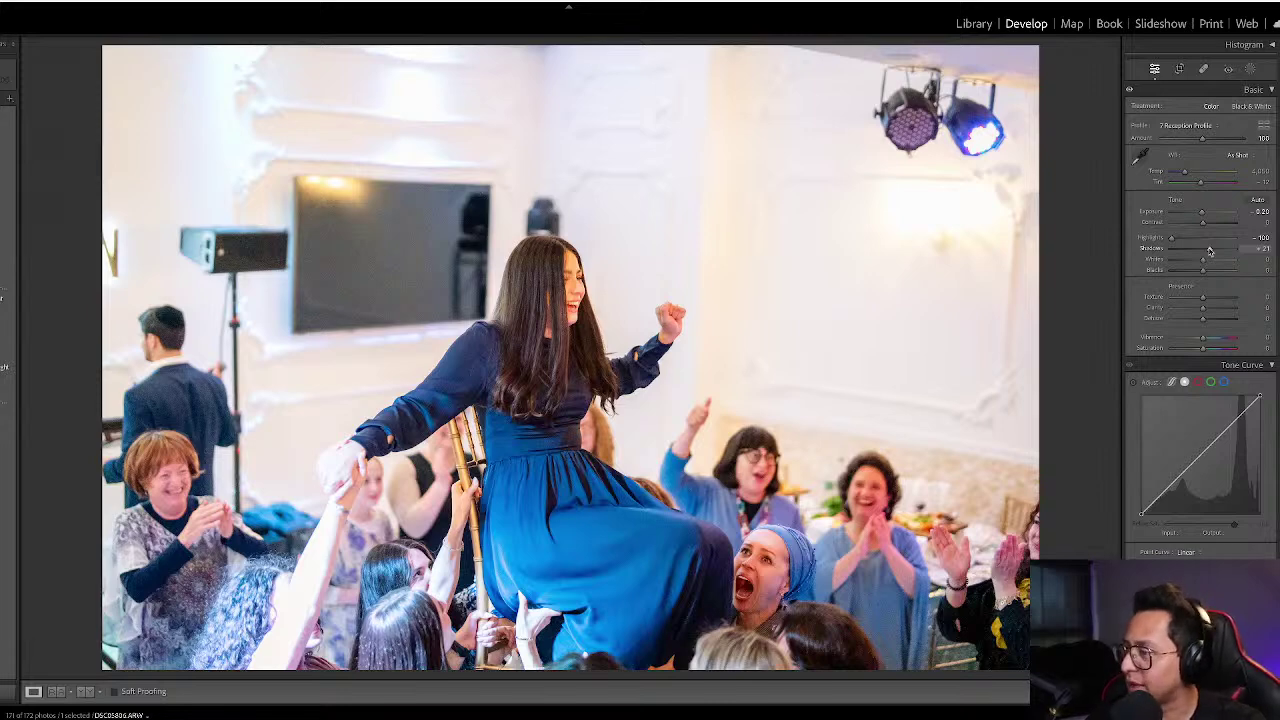
key(minus)
key(minus)
key(minus)
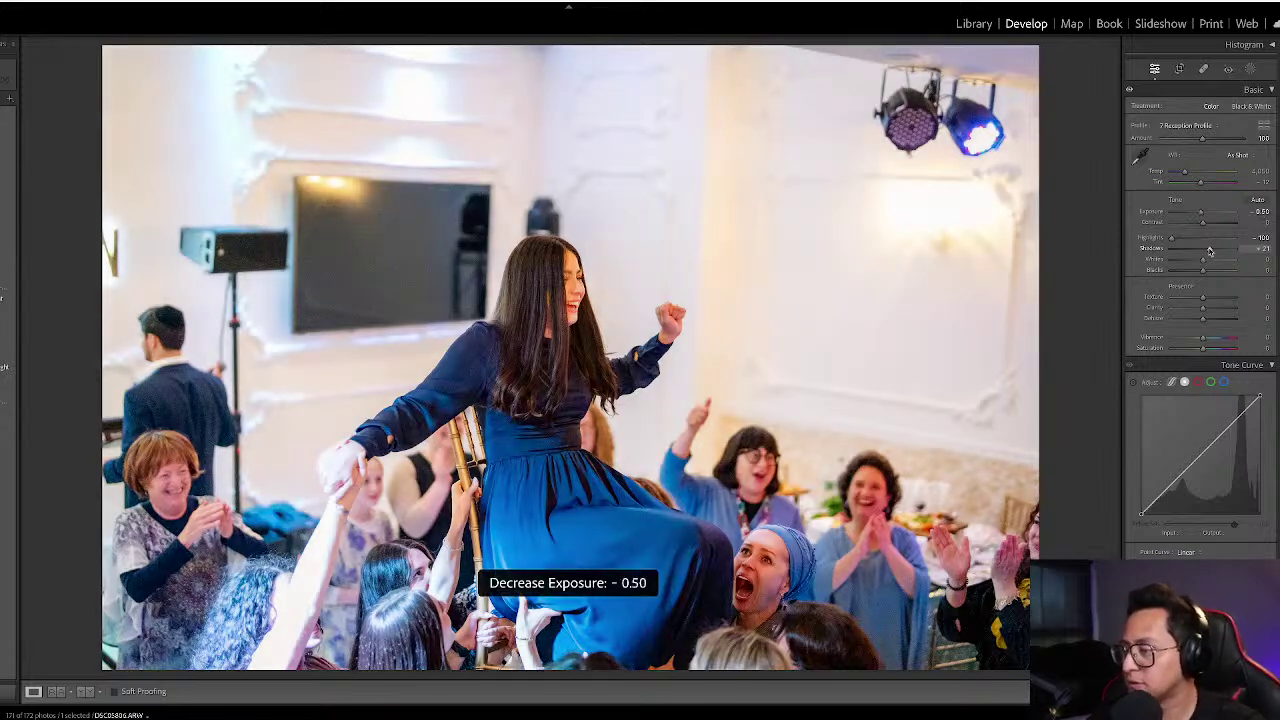
key(minus)
key(g)
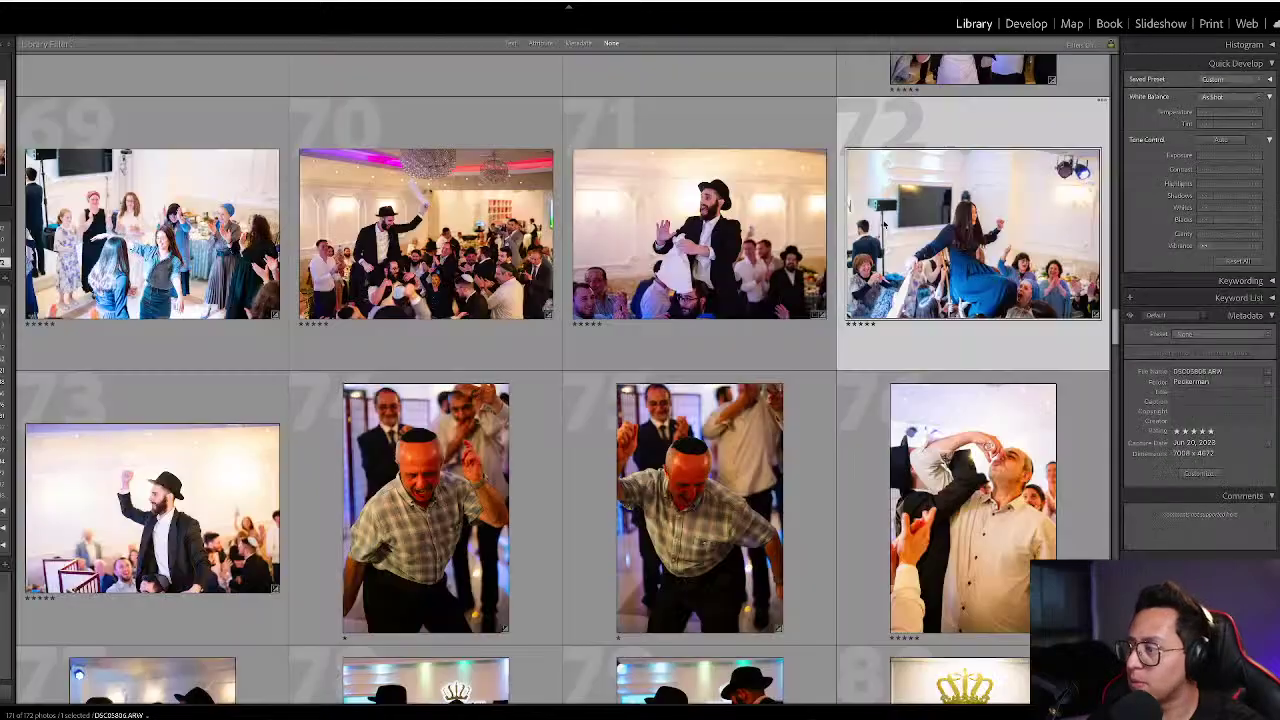
- Open the seventy-third photo, the man with a raised fist, straighten it by about 1.3 degrees and crop it tighter from the ceiling
click(173, 527)
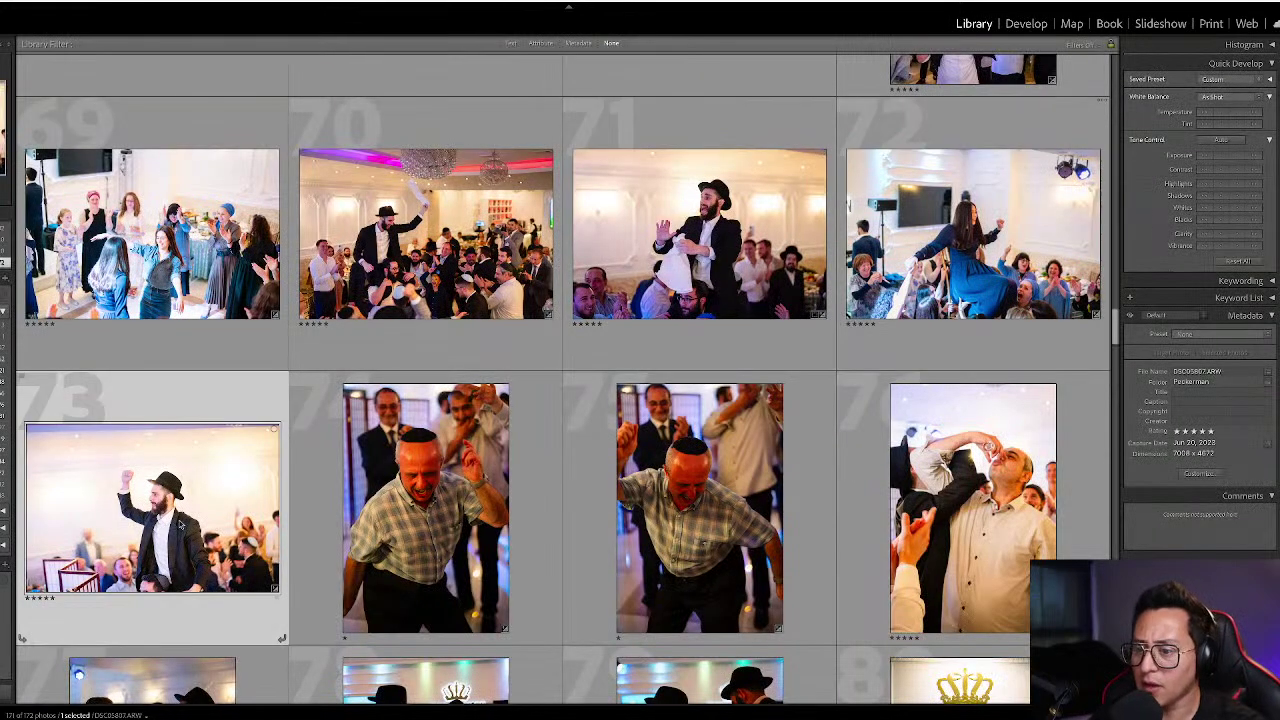
key(d)
key(r)
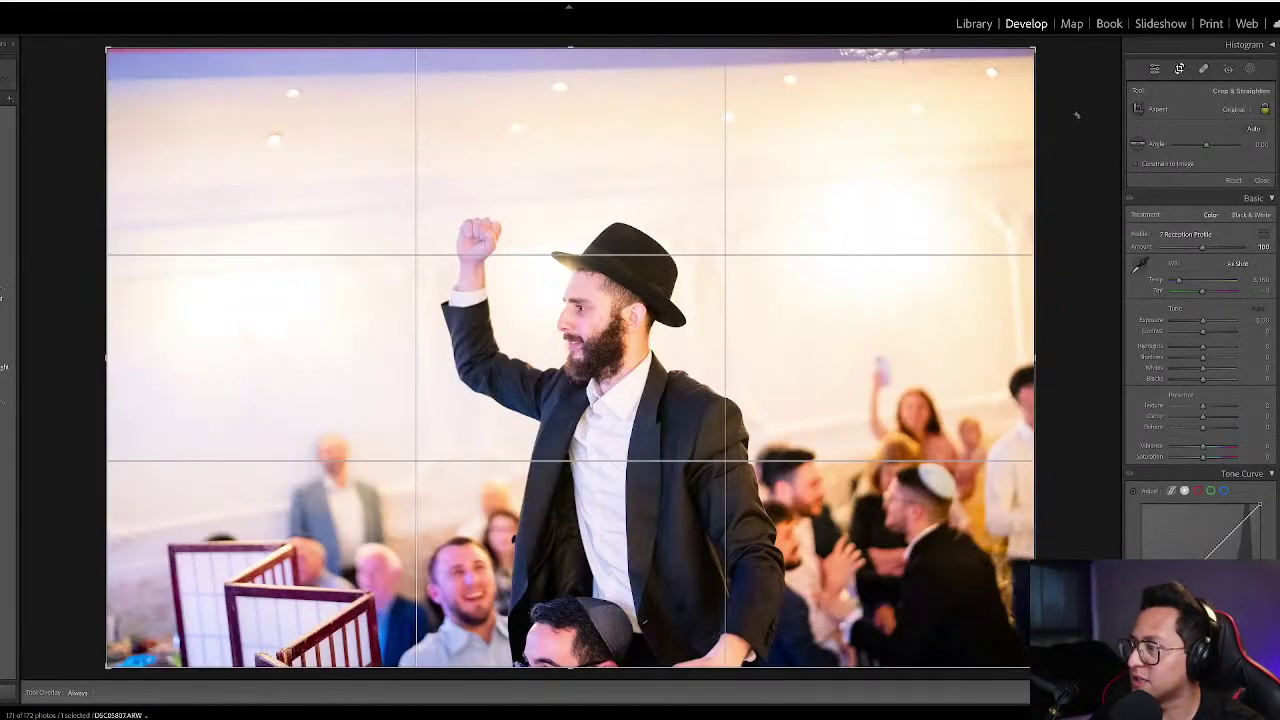
drag(1081, 118, 1084, 140)
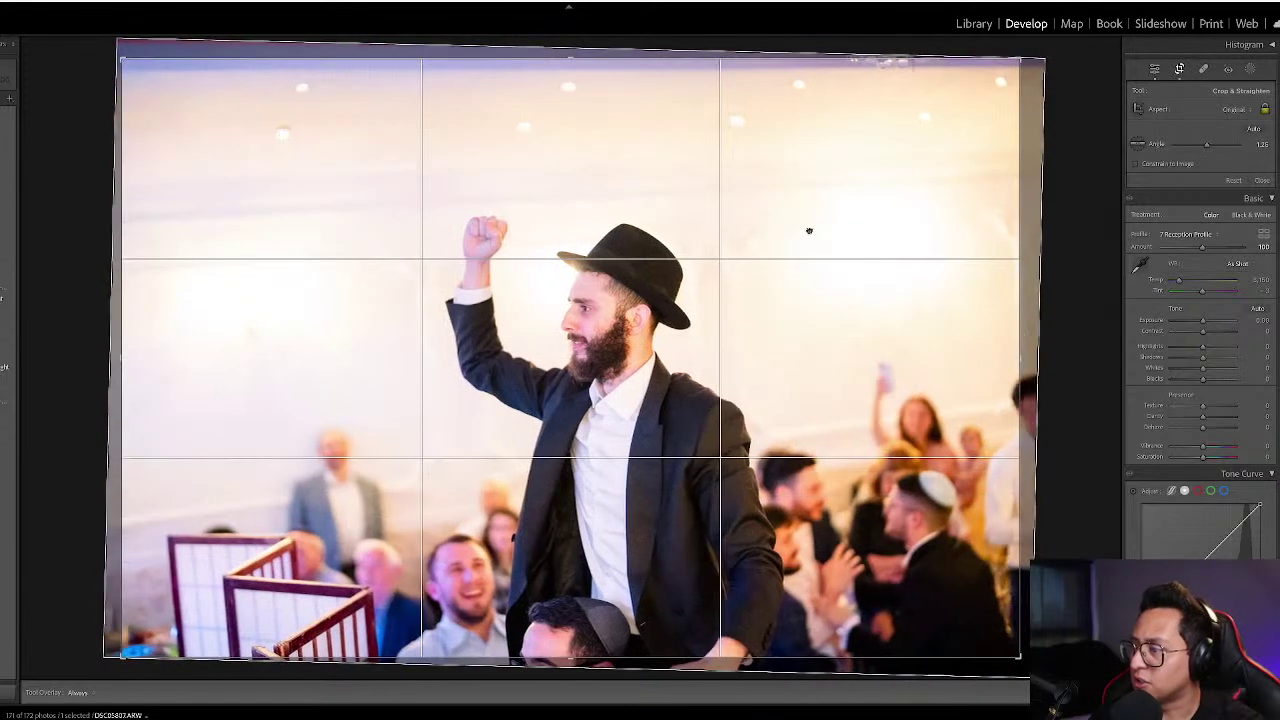
drag(733, 58, 730, 82)
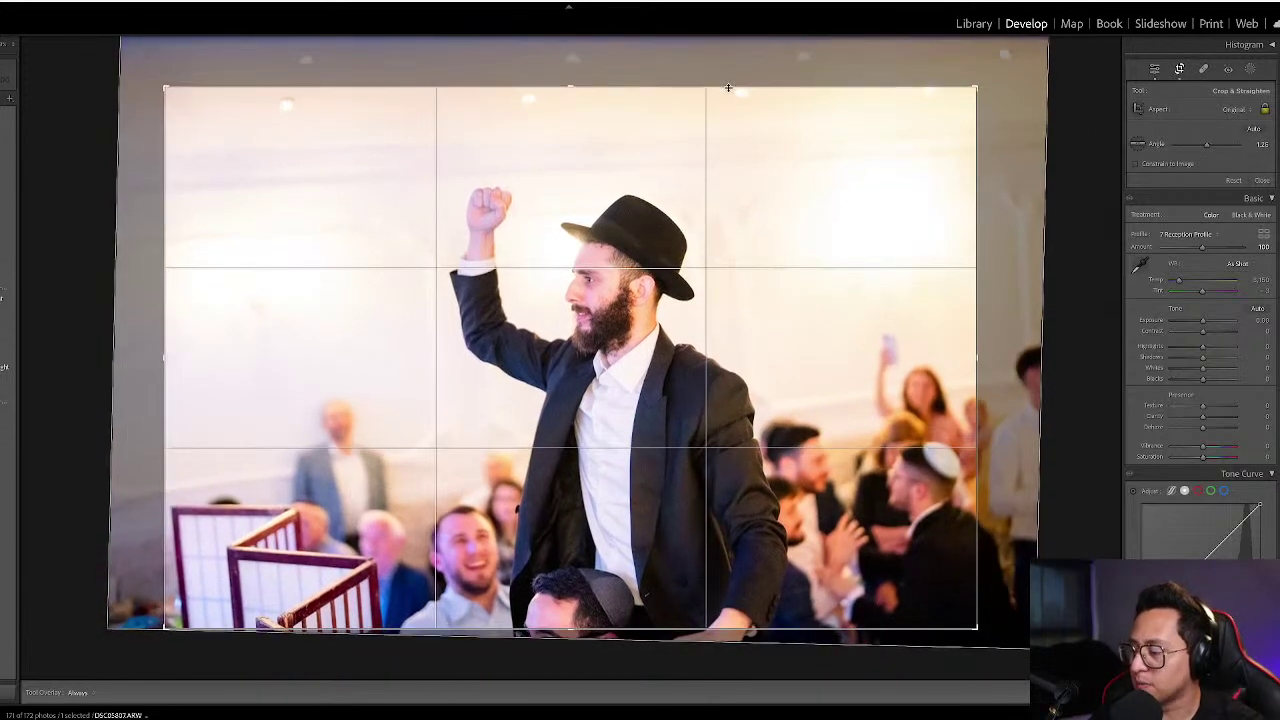
key(Return)
- Lower the exposure of the raised-fist photo to -0.40 and return to the gallery
key(minus)
key(minus)
key(minus)
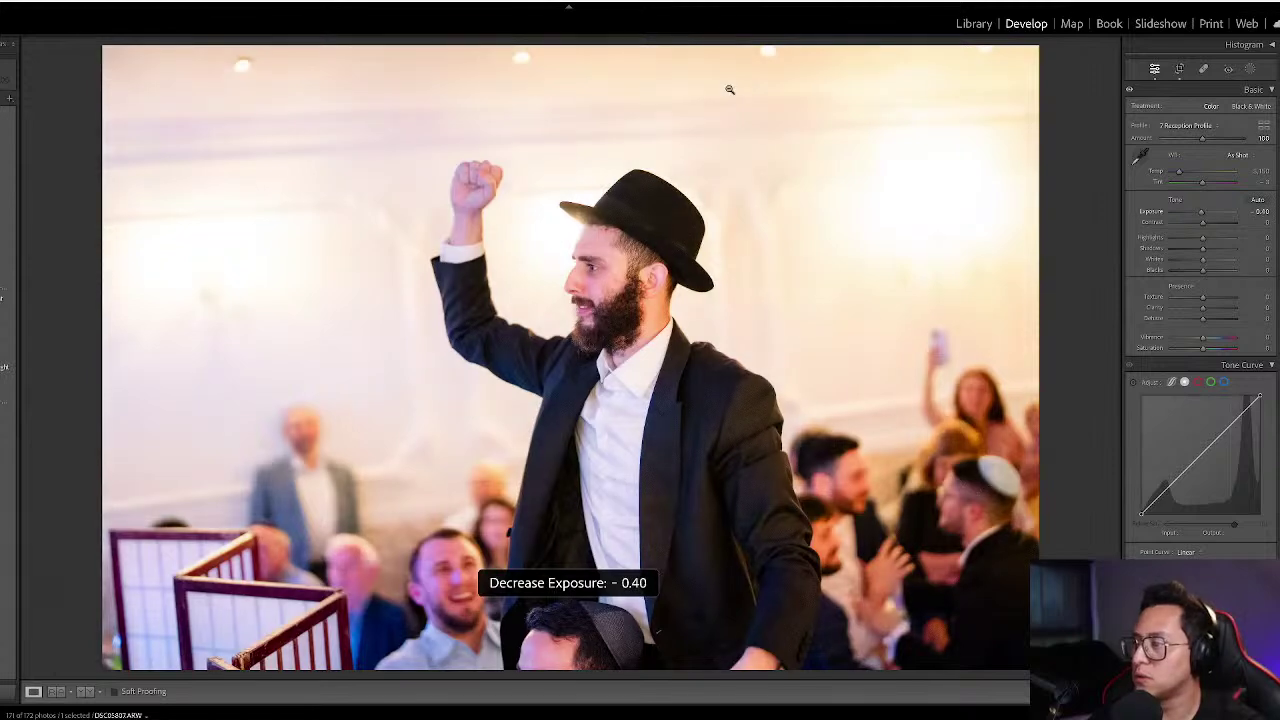
key(g)
- Select the seventy-fourth and seventy-fifth photos of the dancing man in the checked shirt and raise their exposure to +0.60
key(Right)
key(Right)
key(shift+Left)
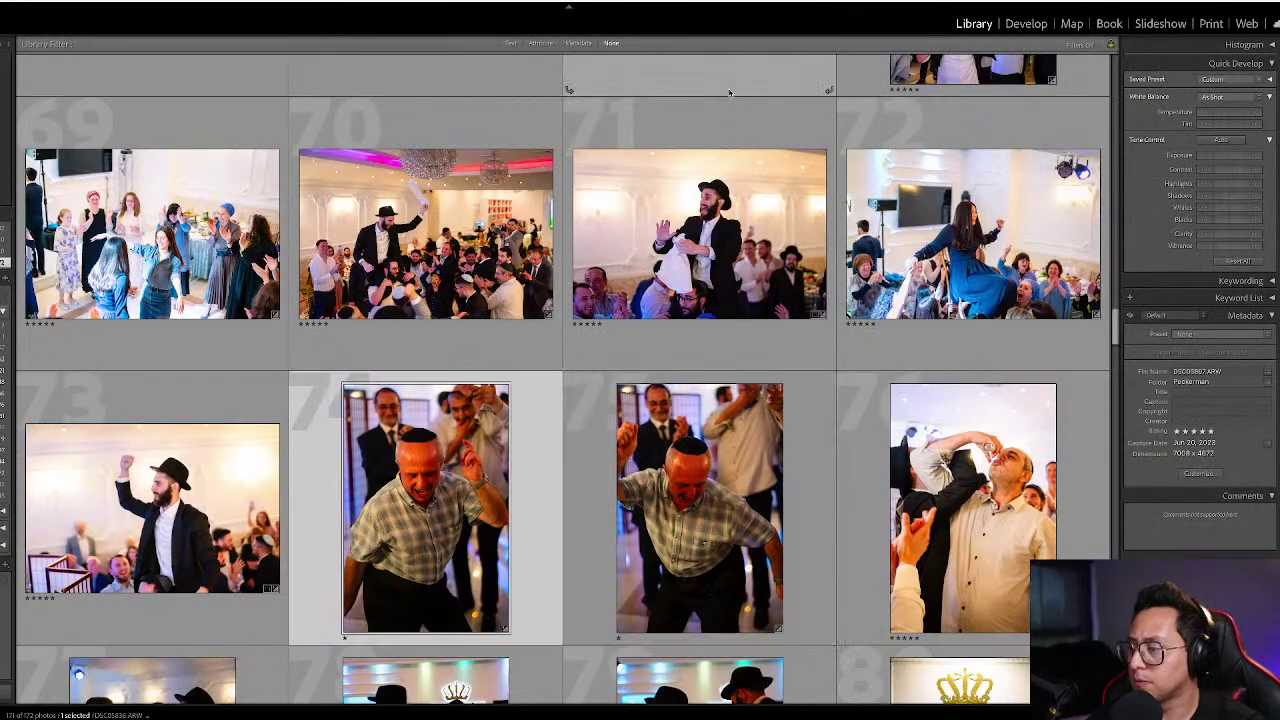
key(d)
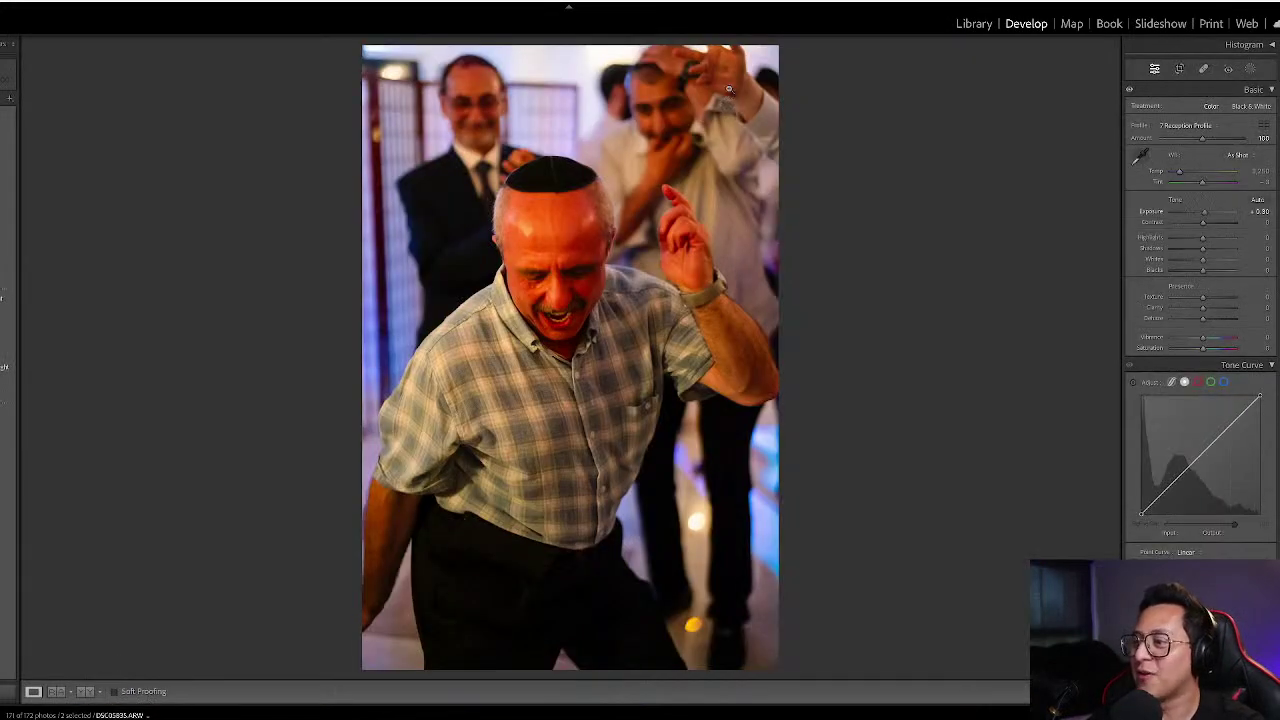
key(equal)
key(equal)
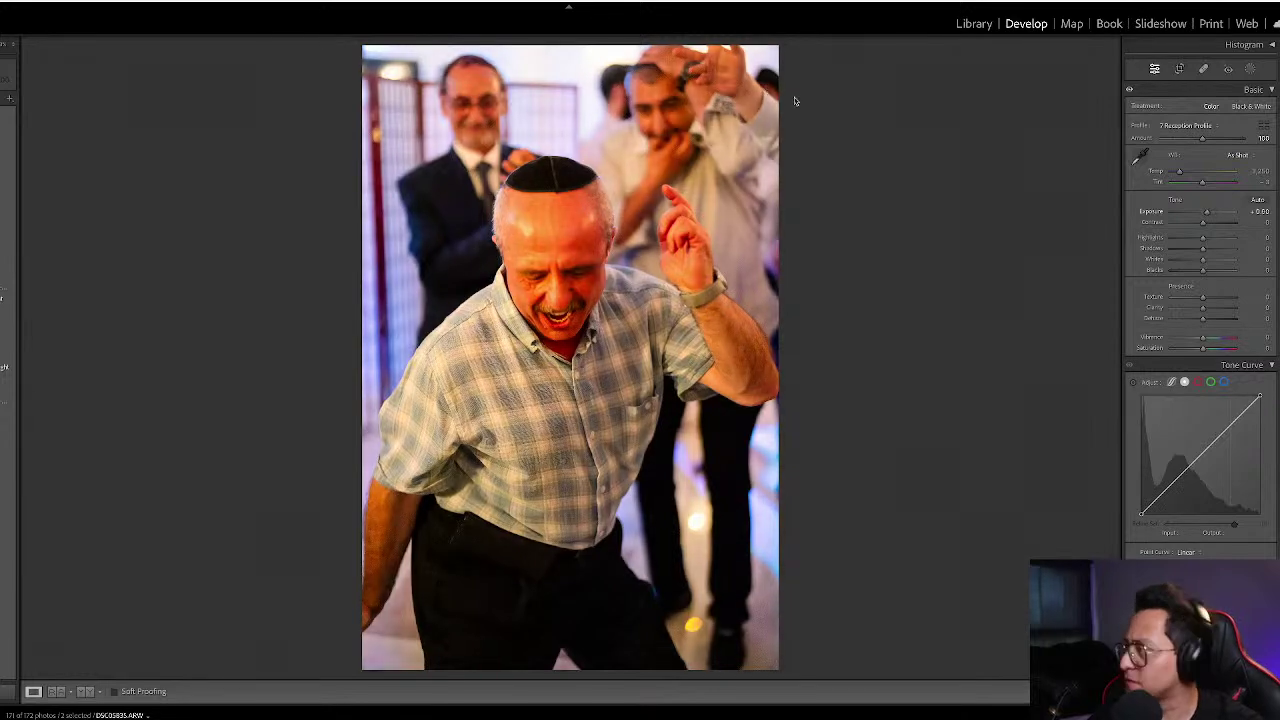
- Set the white balance temperature of both selected photos to 3,000, fine-tune it and return to the gallery
click(1256, 171)
text(5000)
key(Return)
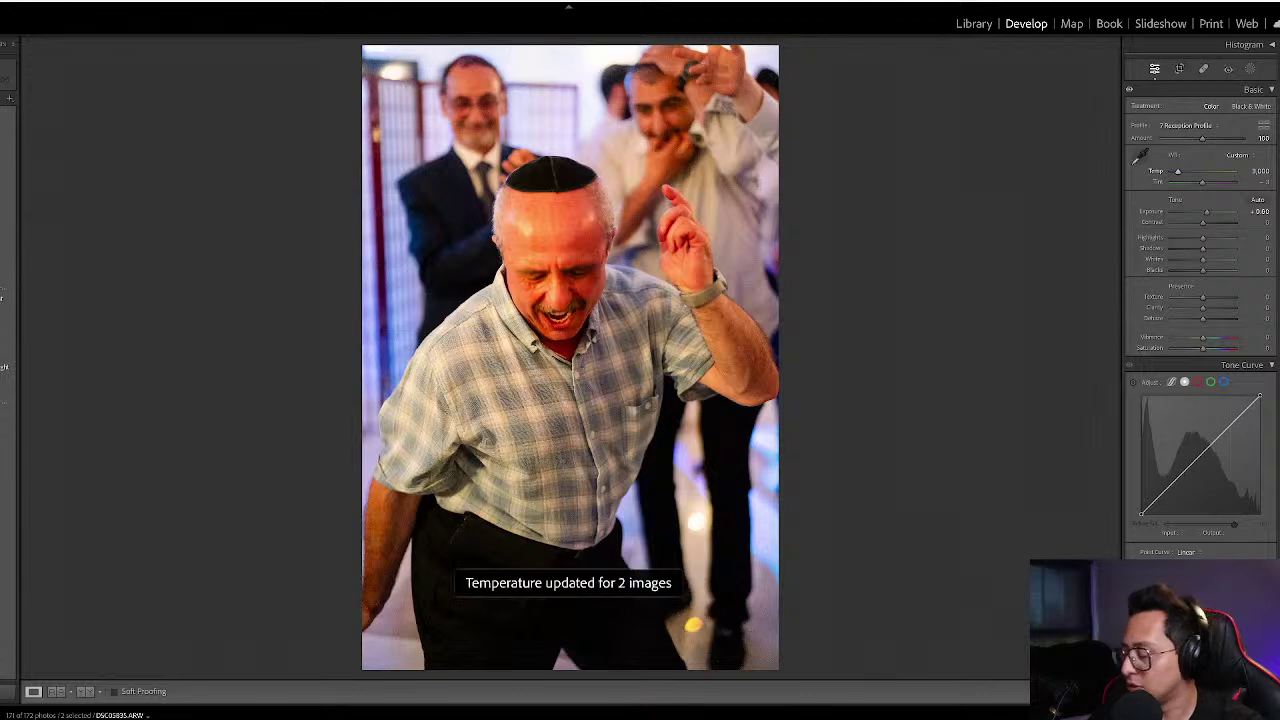
click(1256, 171)
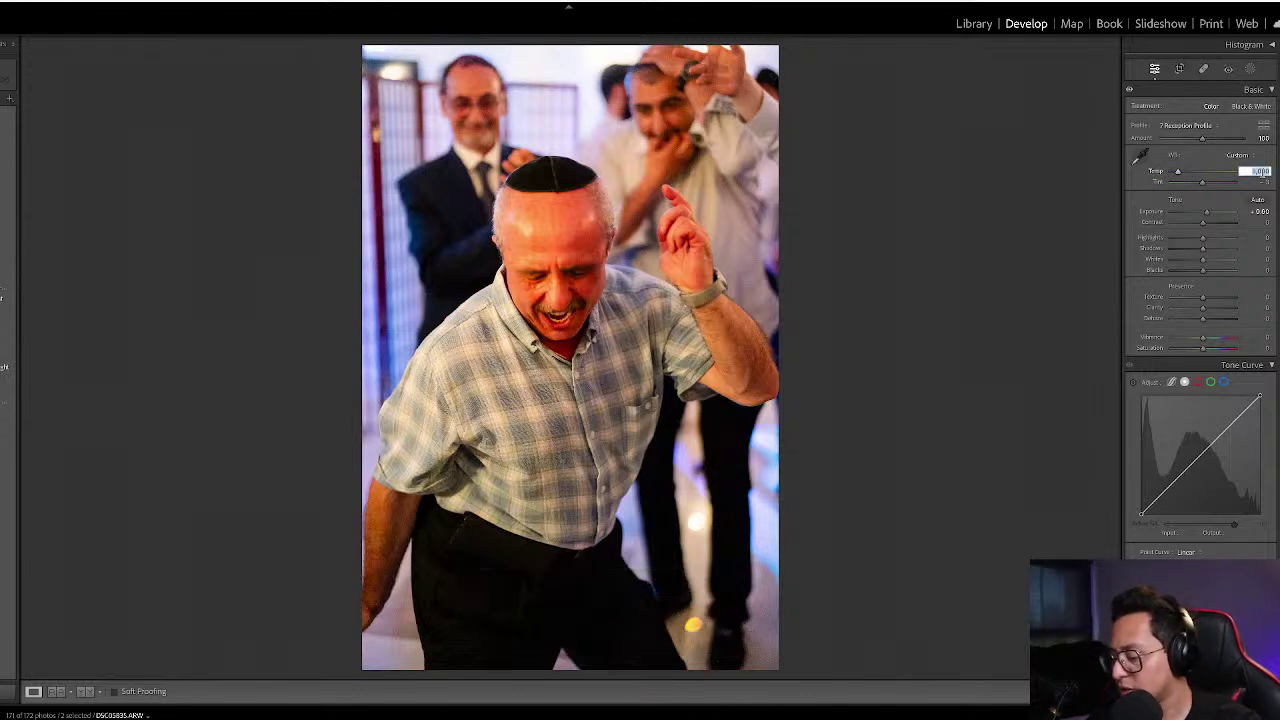
key(Return)
key(g)
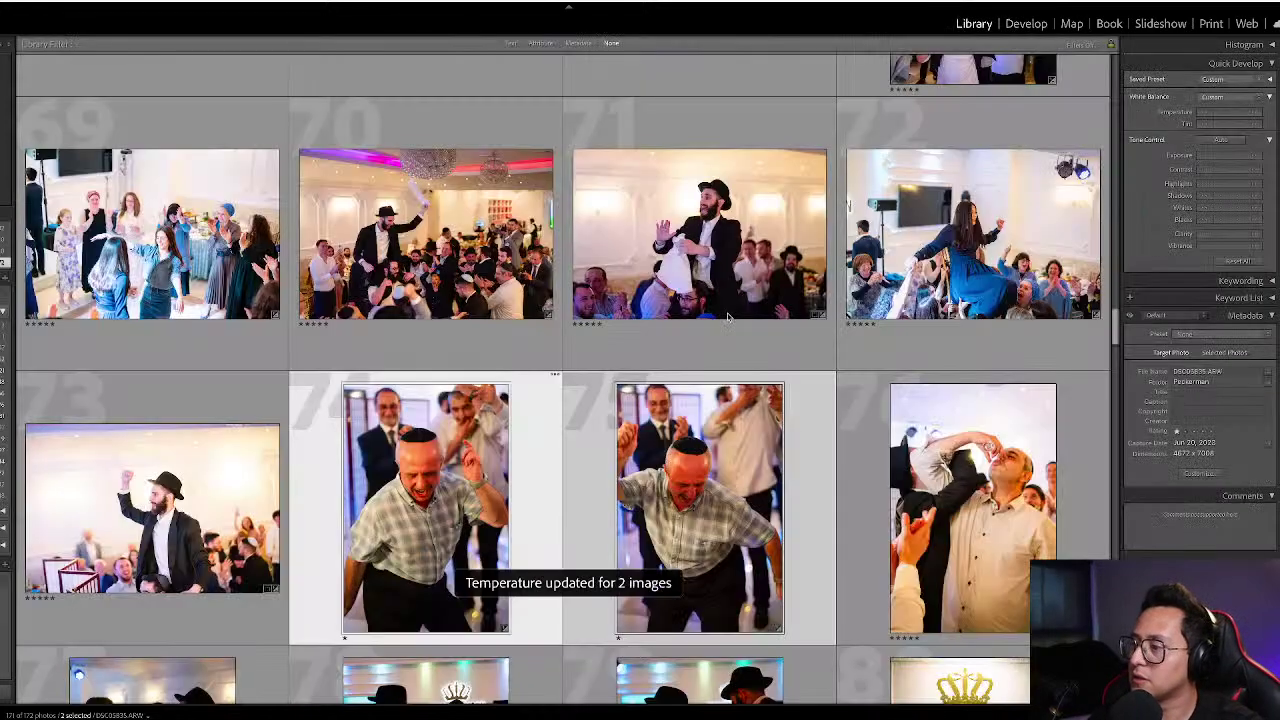
- Open the seventy-sixth photo, the man drinking from a glass, and straighten it with a slight crop rotation
scroll(563, 379, down, 1)
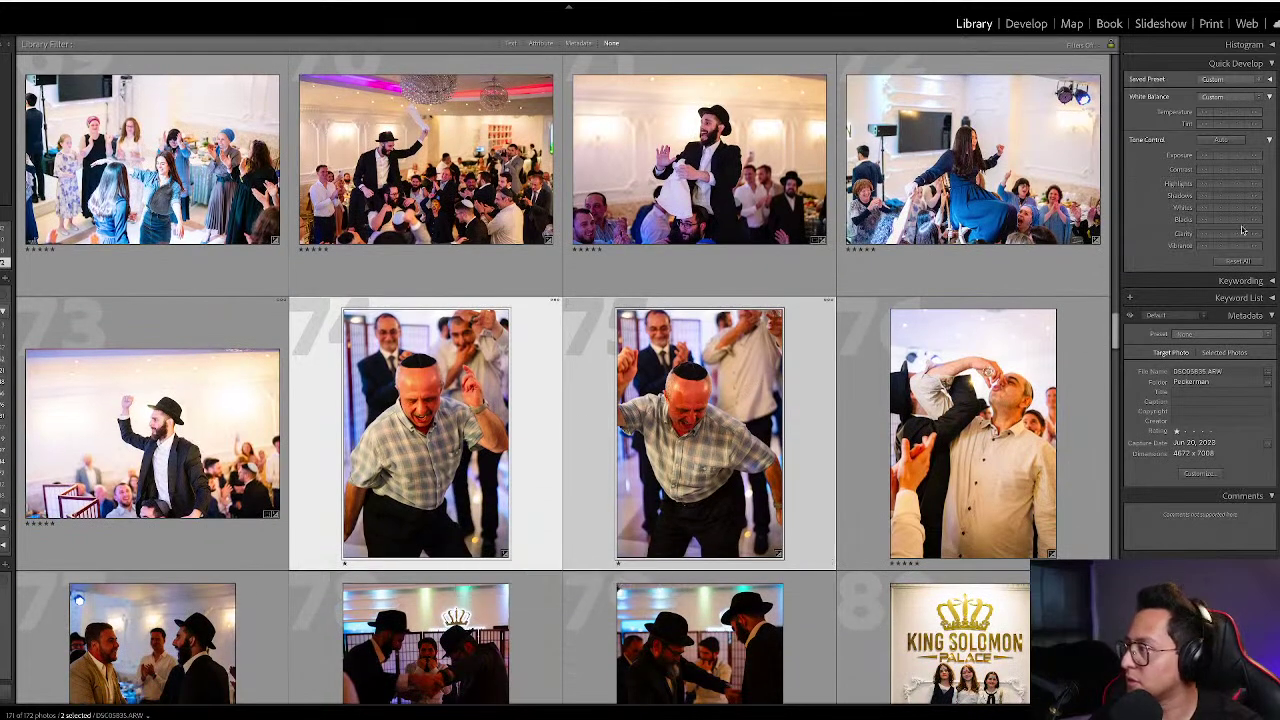
click(1073, 315)
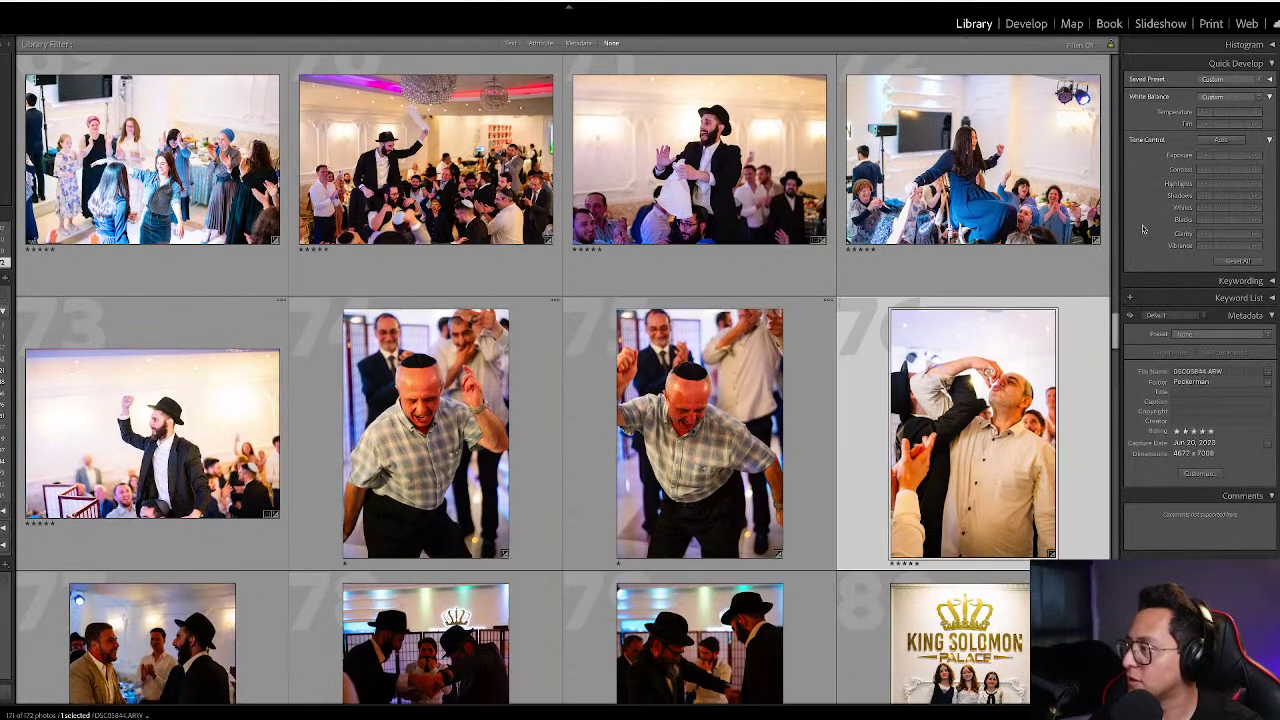
key(d)
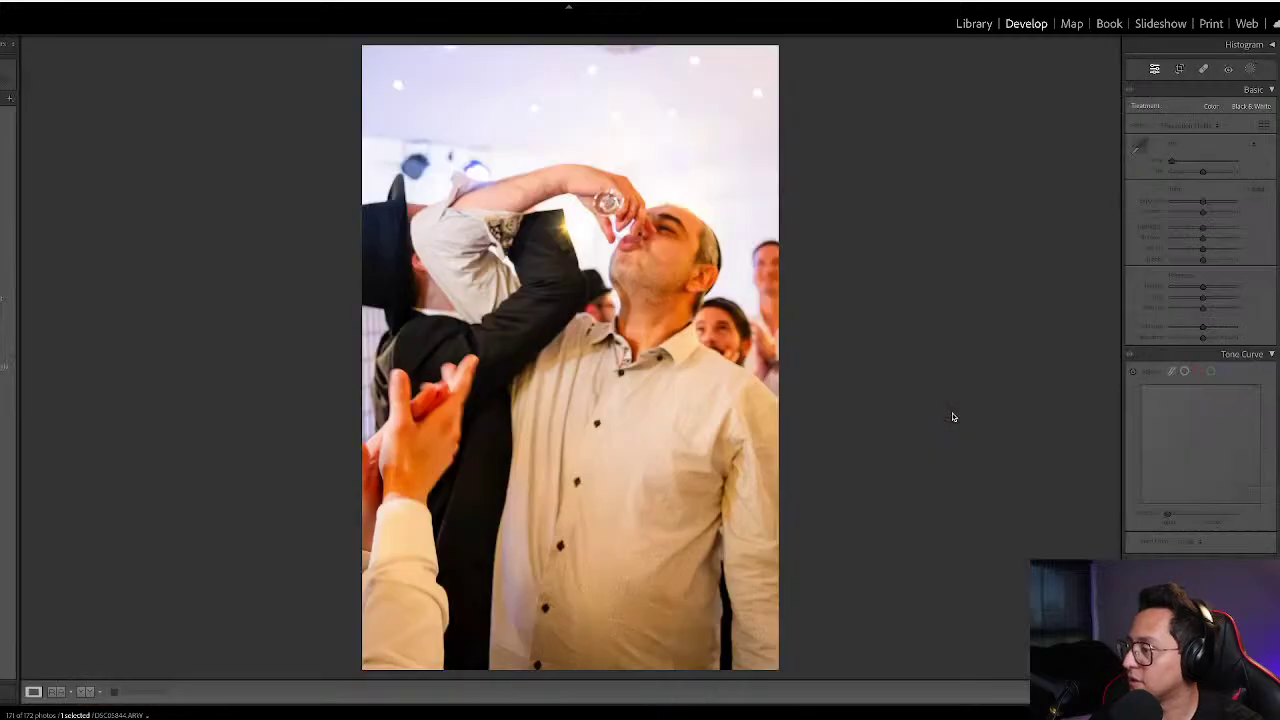
key(r)
drag(823, 229, 819, 237)
key(Return)
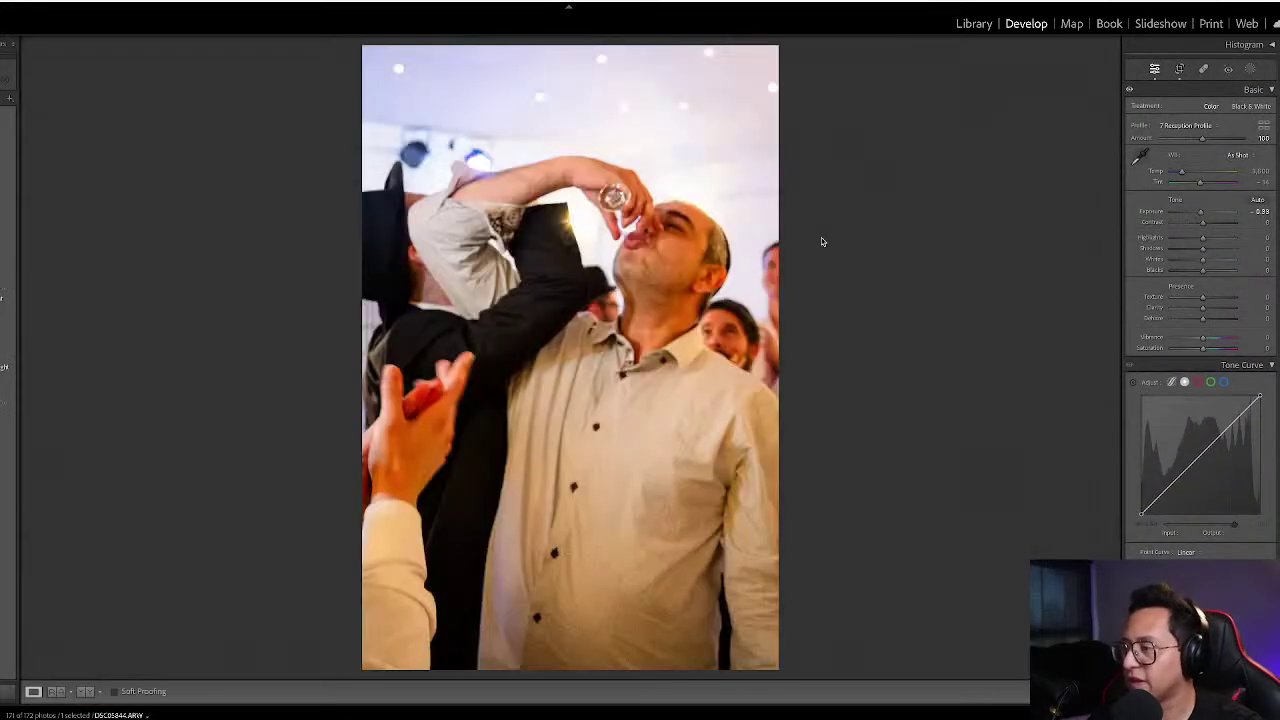
- Adjust the exposure of the drinking man's photo to -0.23 and inspect the image up close
key(minus)
key(equal)
key(equal)
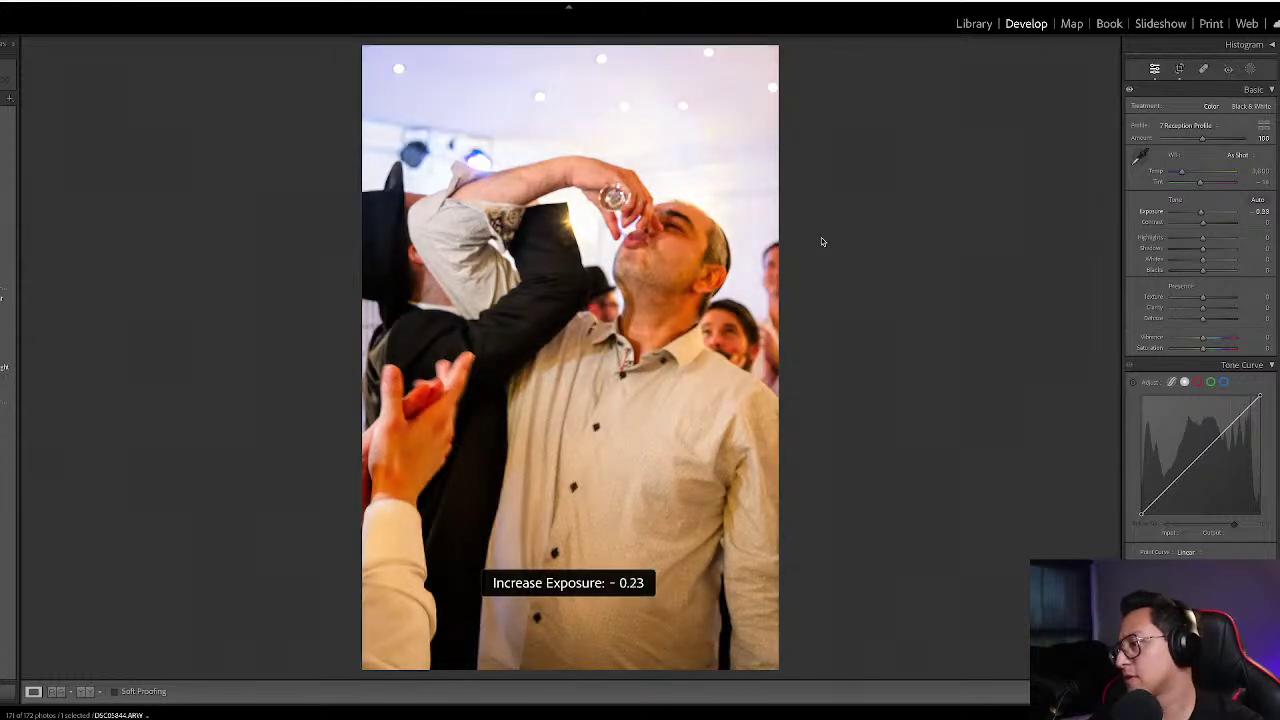
key(ctrl+equal)
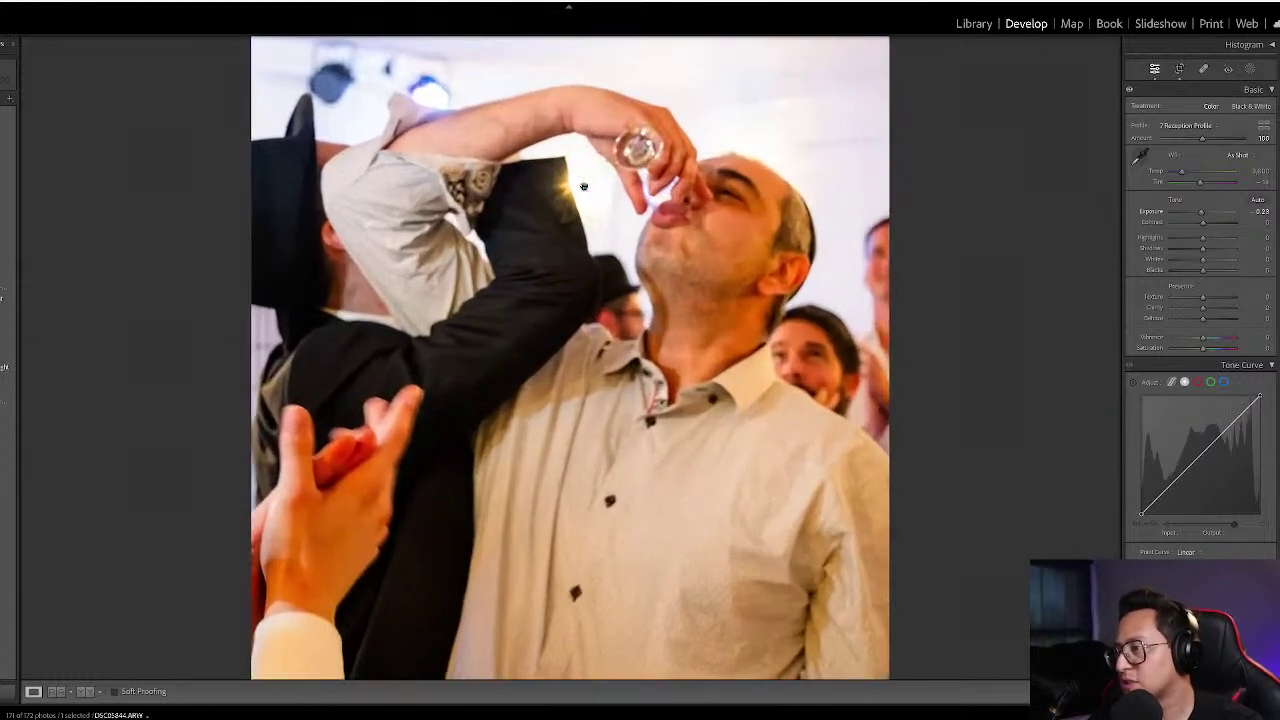
key(ctrl+minus)
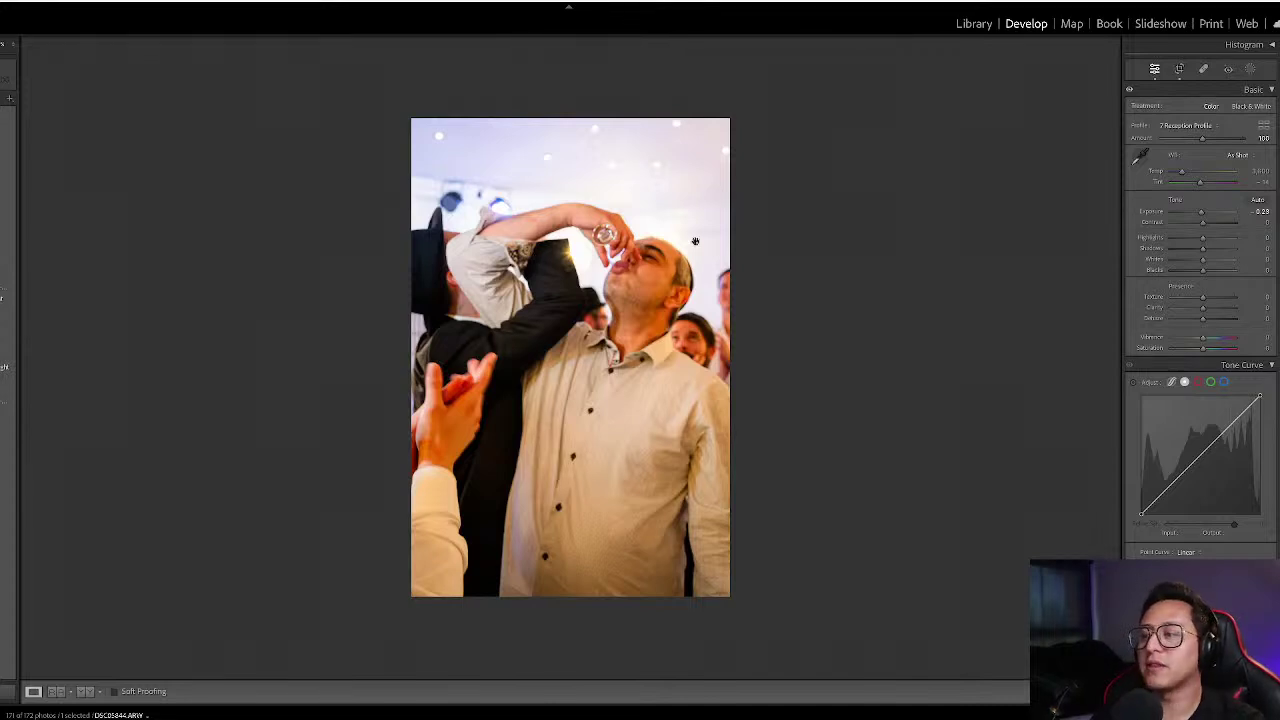
- Inspect the drinking man's photo up close once more and return to the gallery at the following row
key(ctrl+equal)
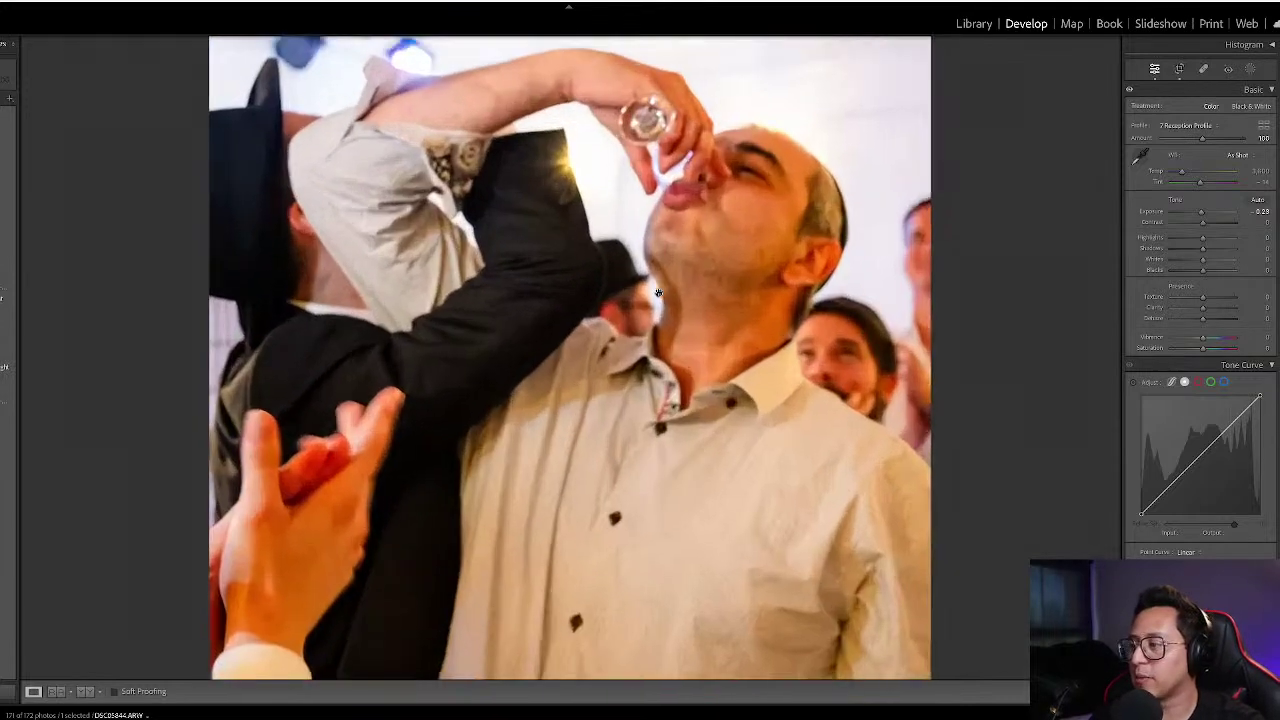
key(ctrl+minus)
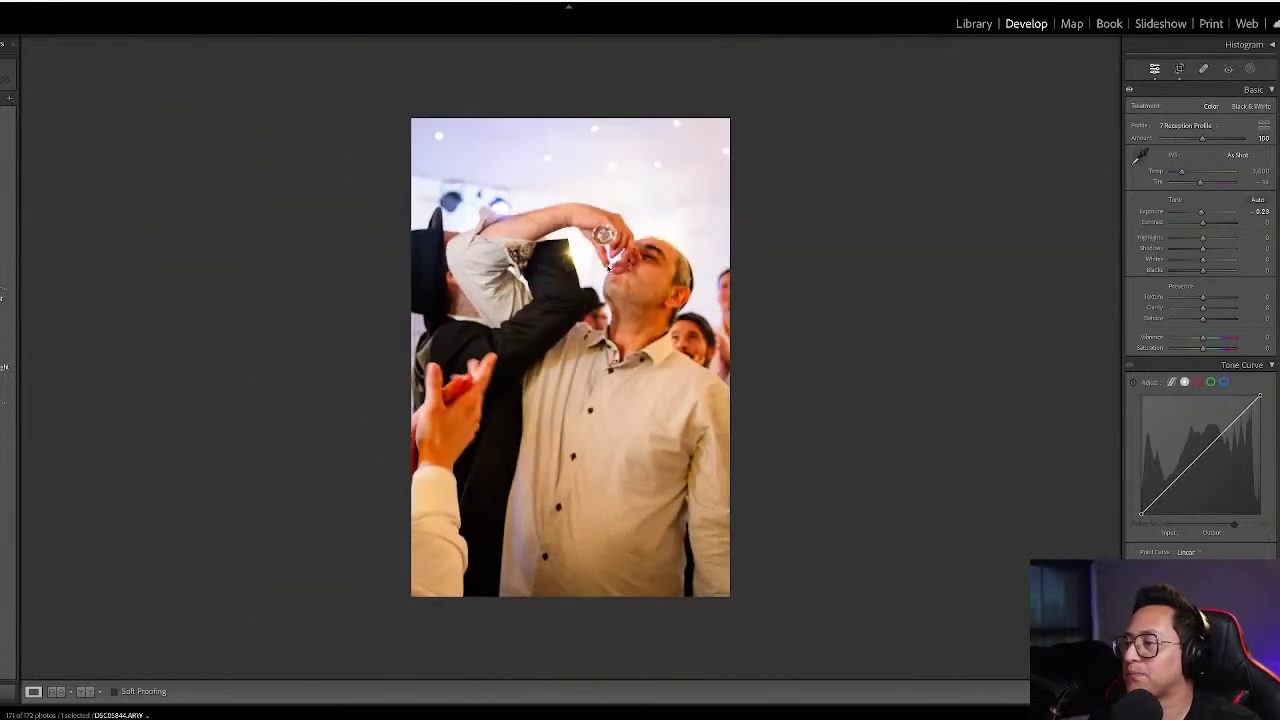
key(g)
scroll(955, 358, down, 2)
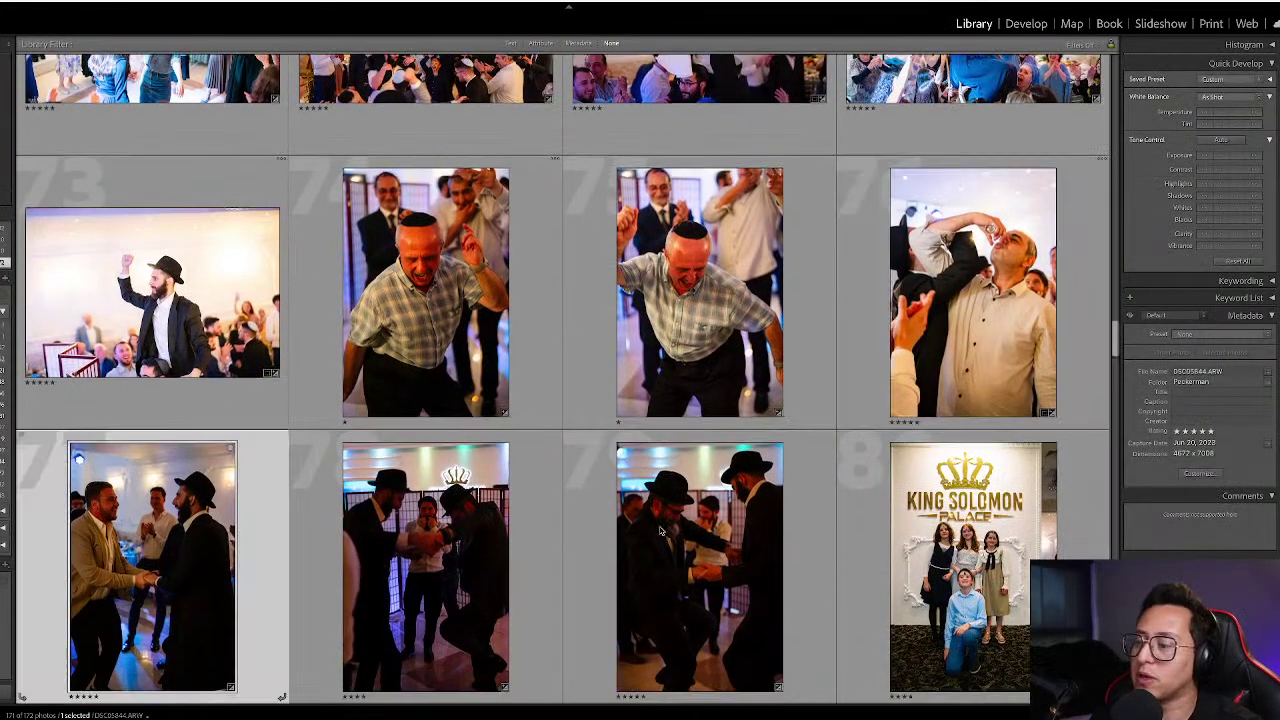
- Select the seventy-seventh to seventy-ninth photos of the dancing men and raise their exposure together from the gallery
click(208, 599)
shift+click(723, 527)
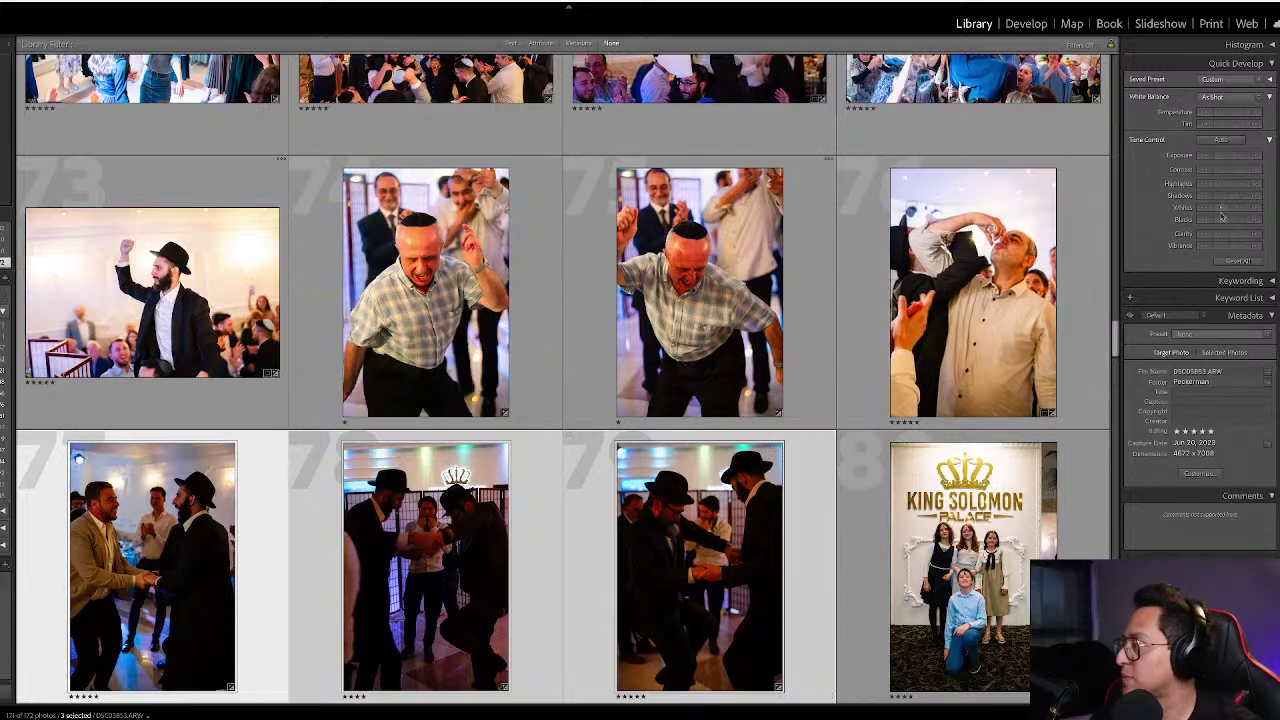
key(d)
key(g)
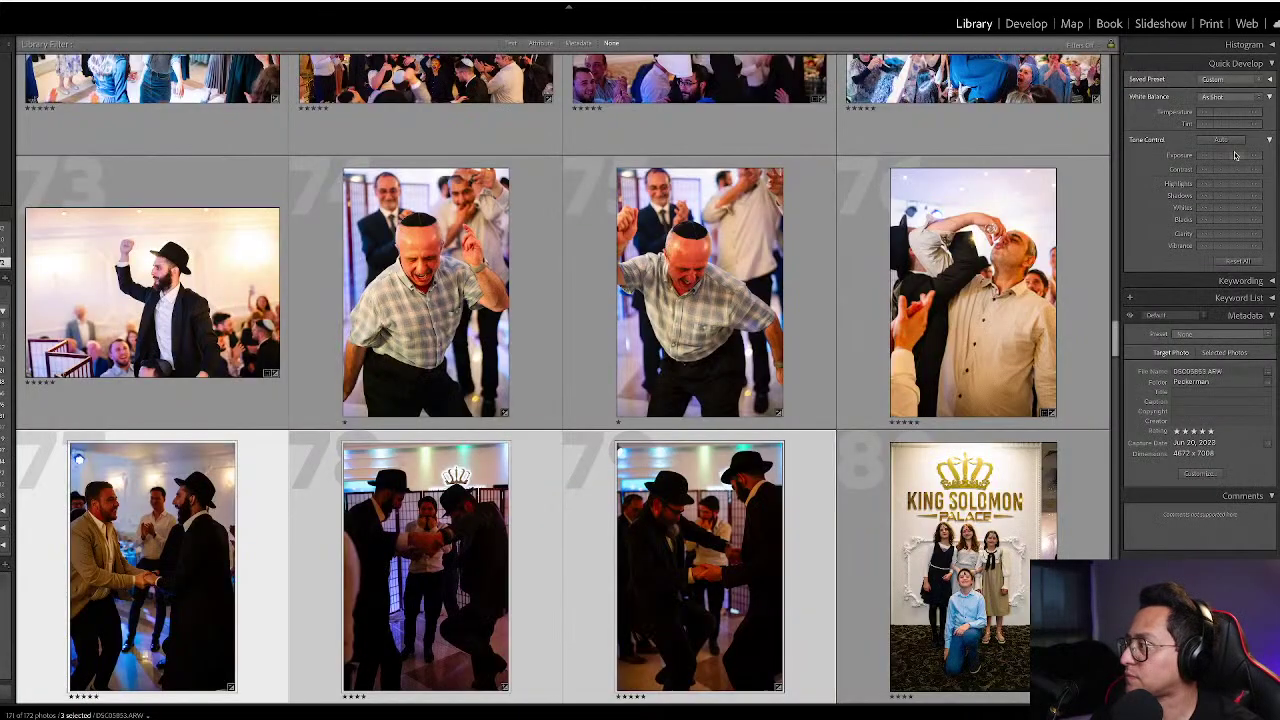
click(1227, 158)
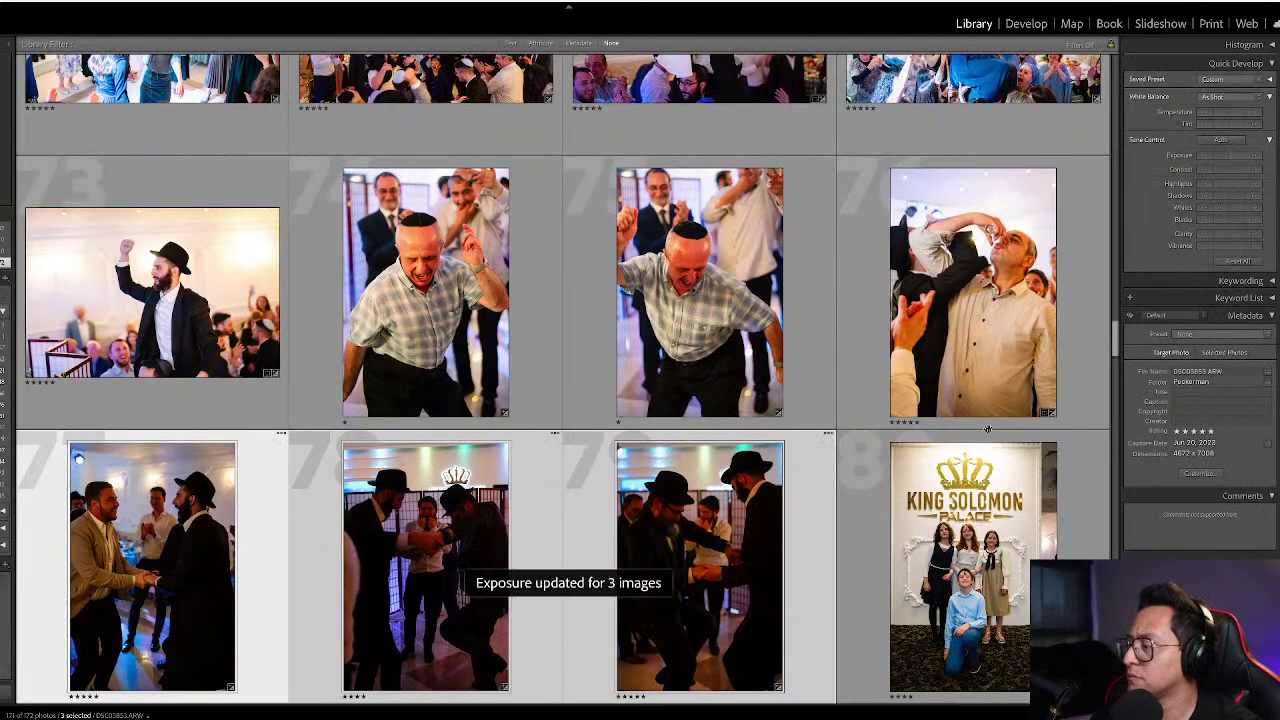
- Remove the seventy-seventh photo from the selection and raise the exposure of the seventy-eighth and seventy-ninth photos further
scroll(988, 432, down, 1)
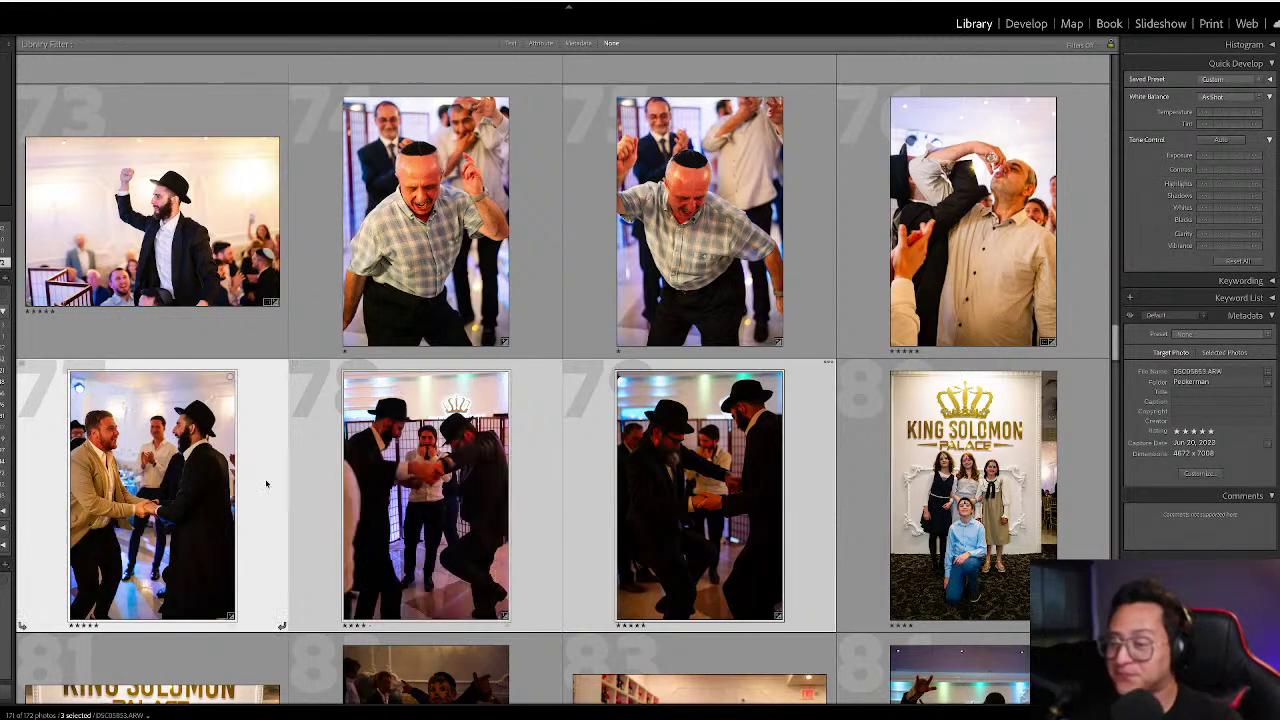
ctrl+click(173, 466)
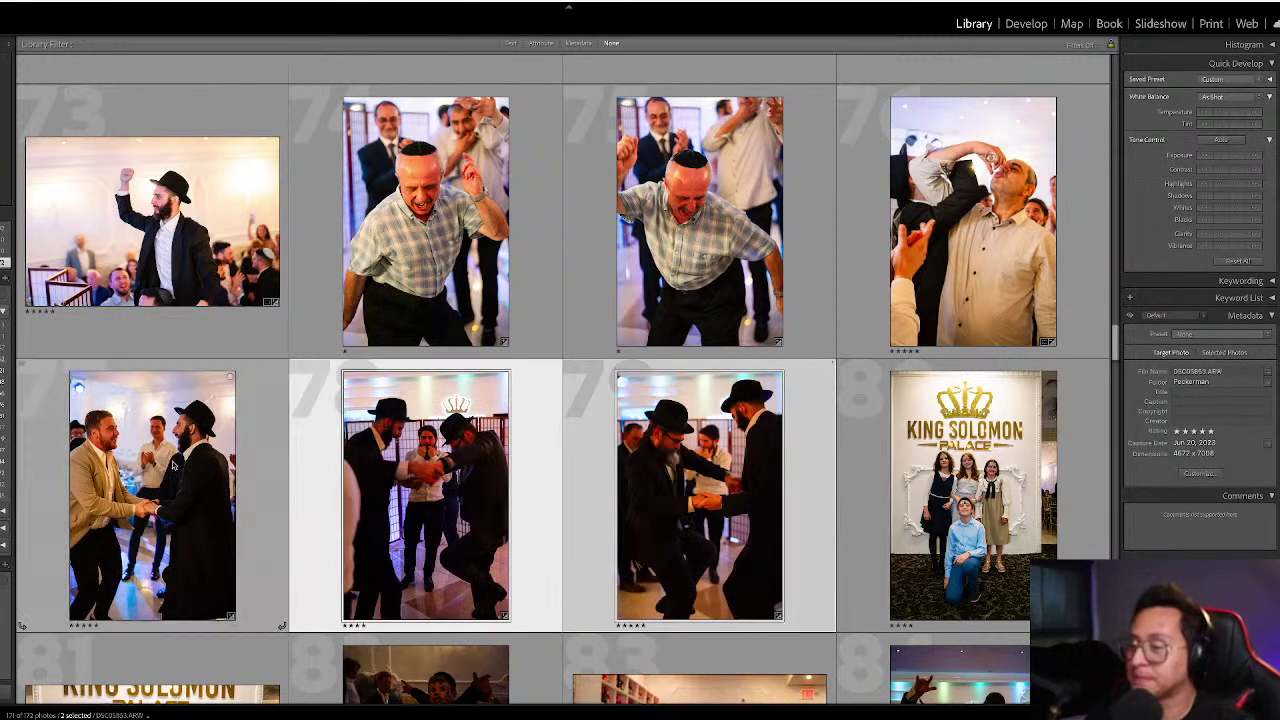
click(1238, 157)
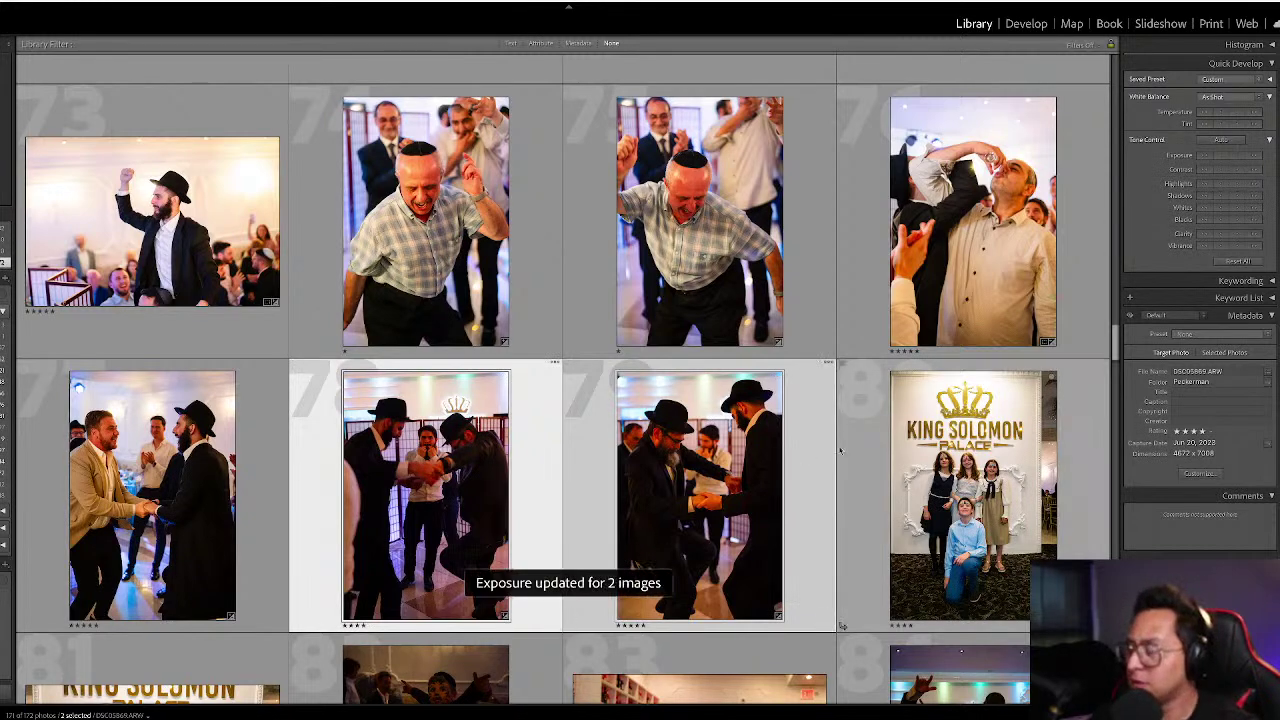
click(910, 436)
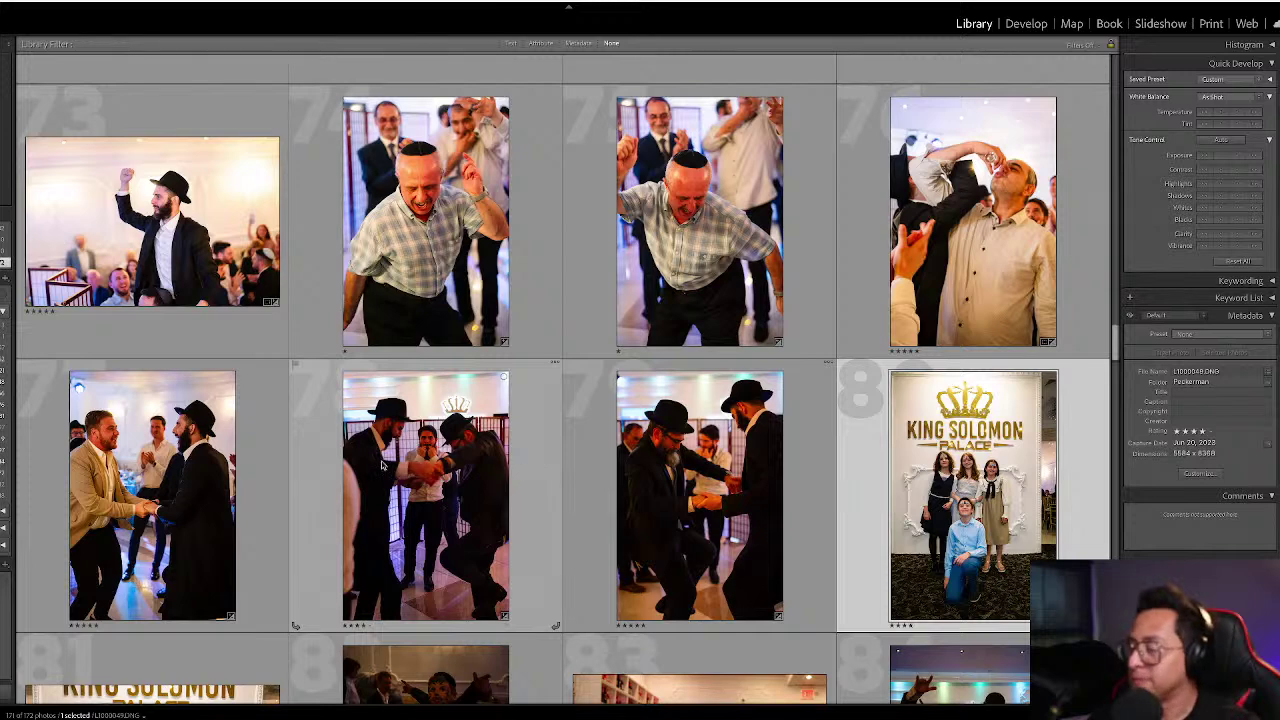
- Select the seventy-eighth photo together with the seventy-seventh and open them for developing
click(412, 470)
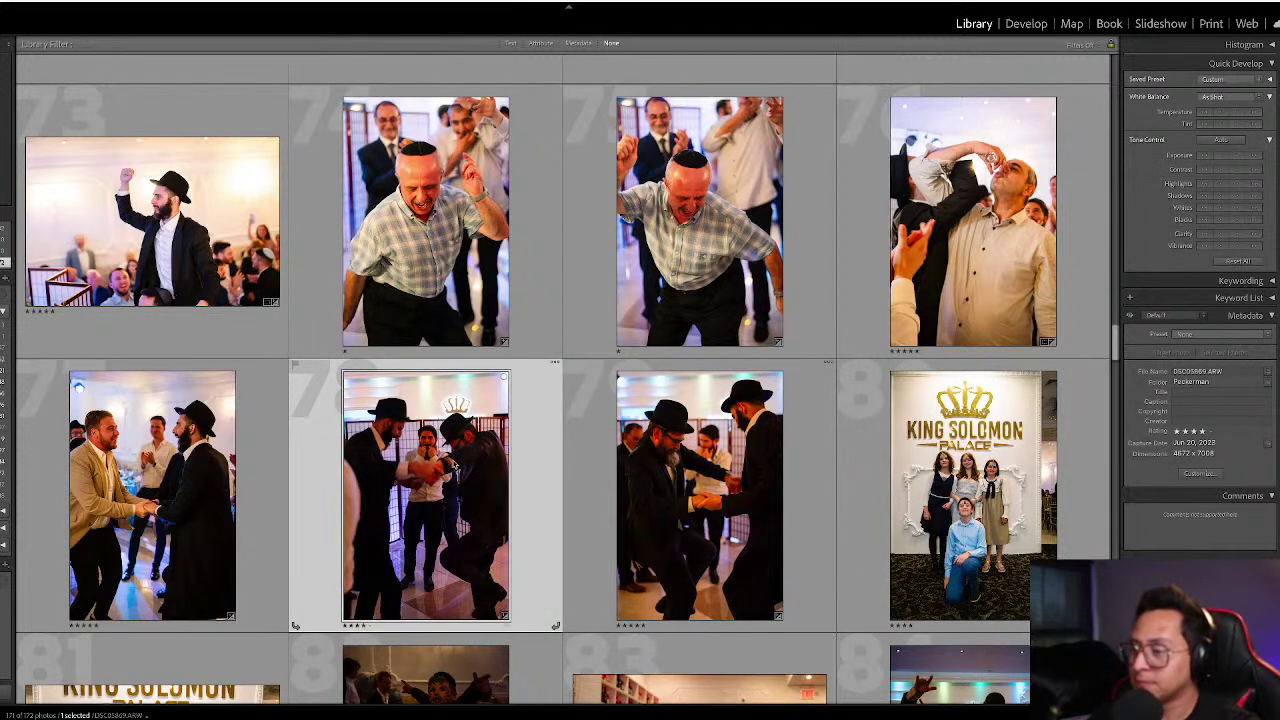
ctrl+click(218, 468)
key(d)
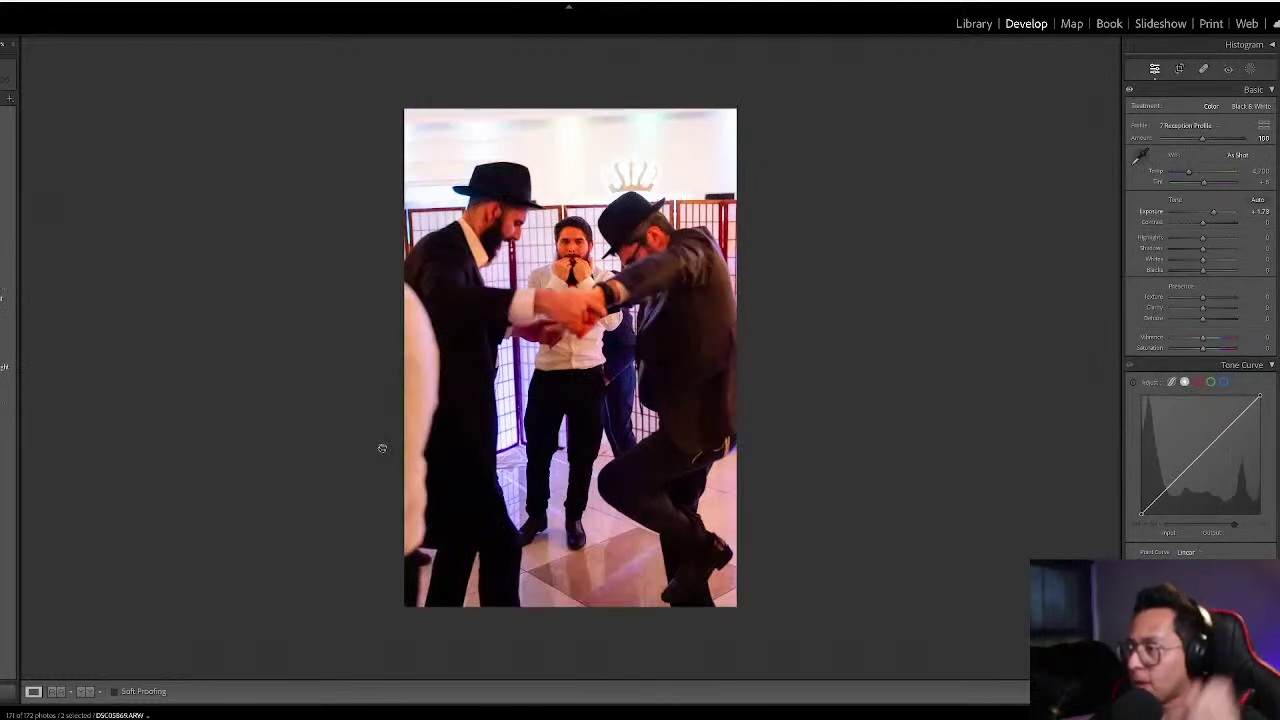
- Raise the exposure of photo 79, the close view of two men in black hats dancing, to +2.00
key(g)
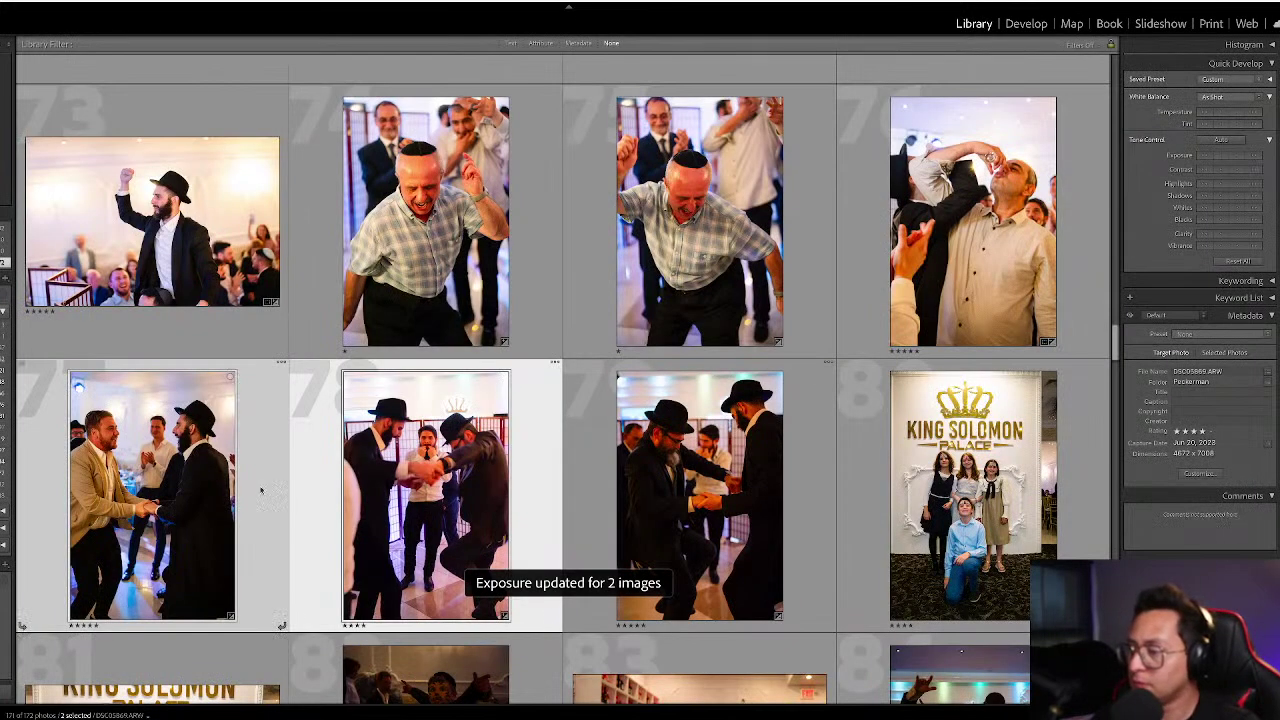
click(719, 424)
key(d)
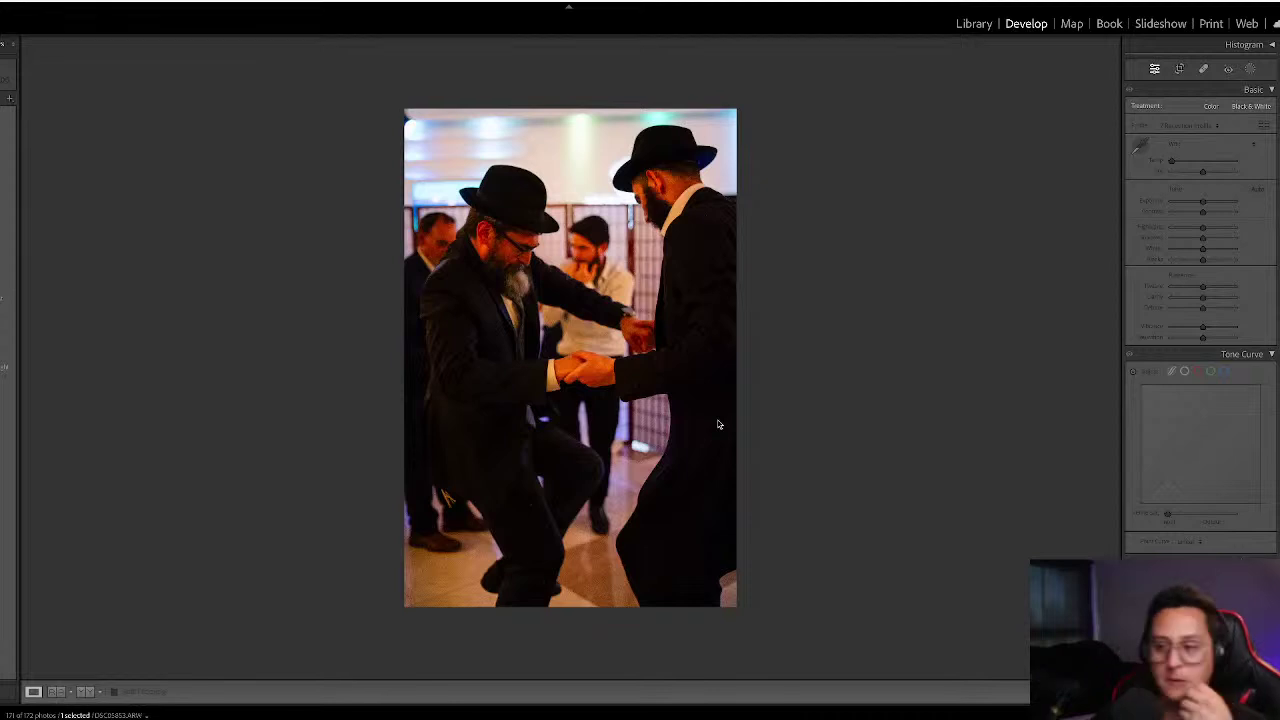
key(equal)
key(equal)
key(equal)
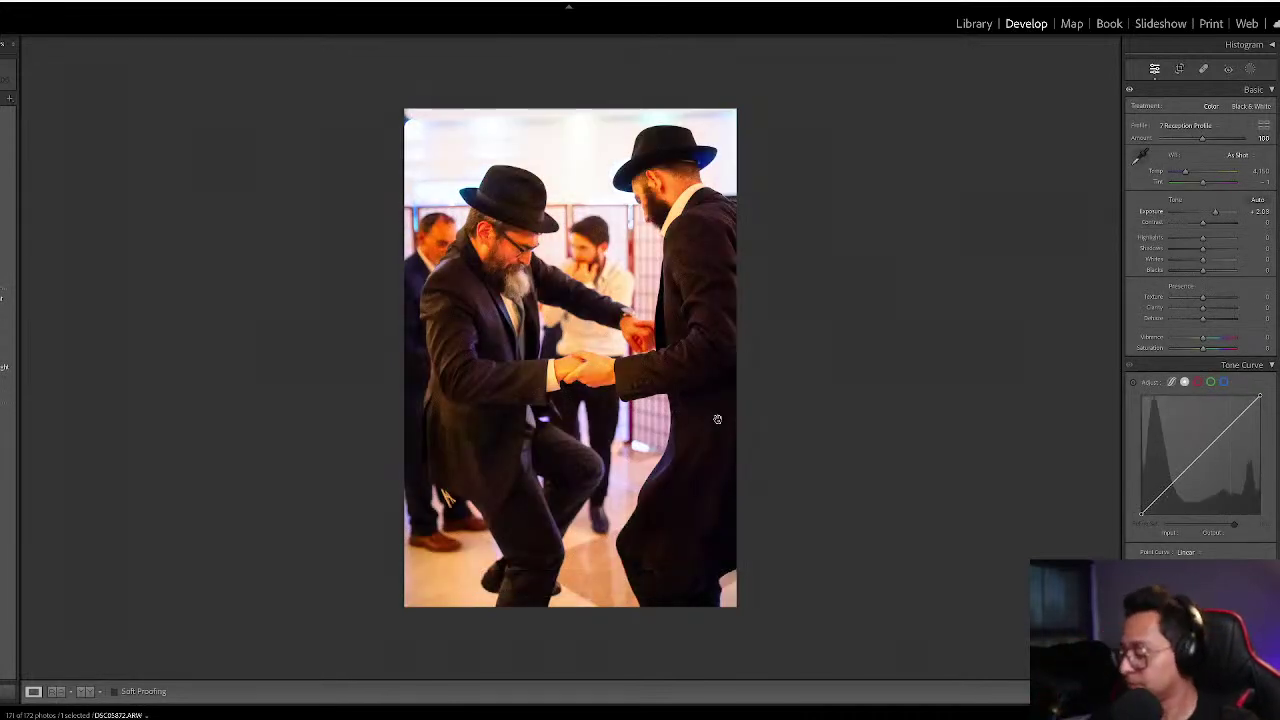
- Set the white balance temperature of the same dancing photo to 3200
key(g)
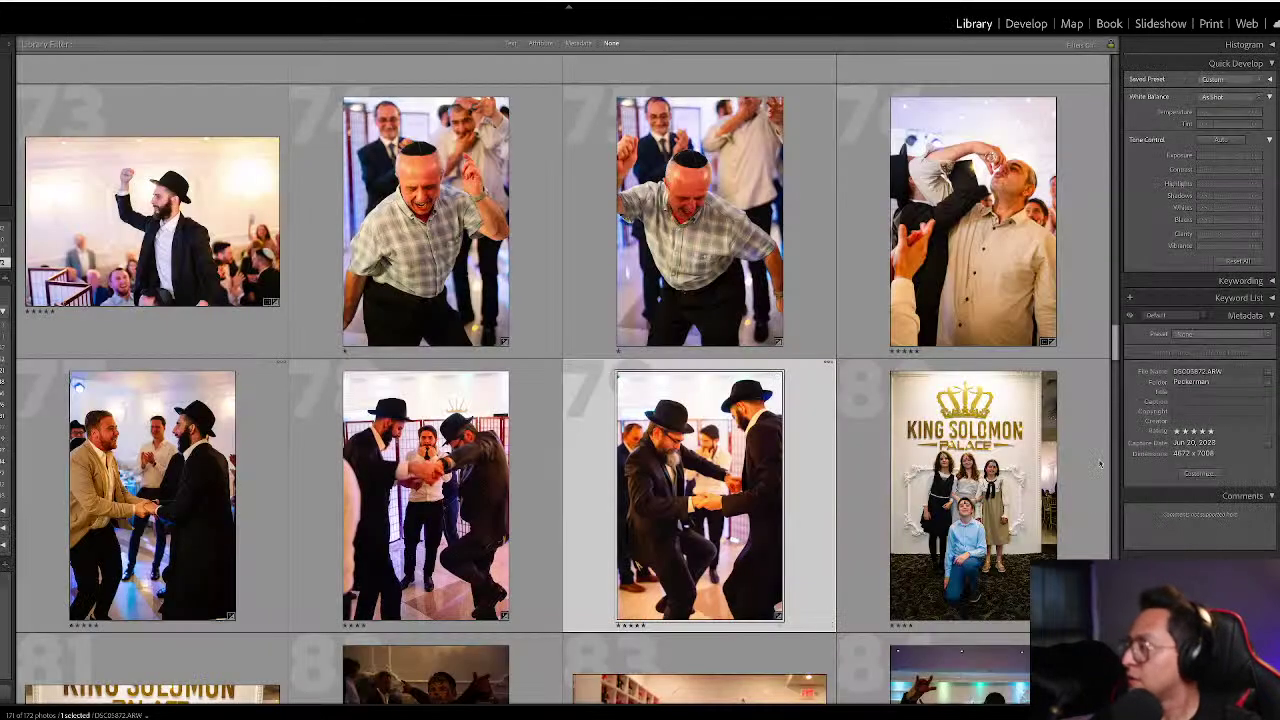
scroll(870, 530, down, 2)
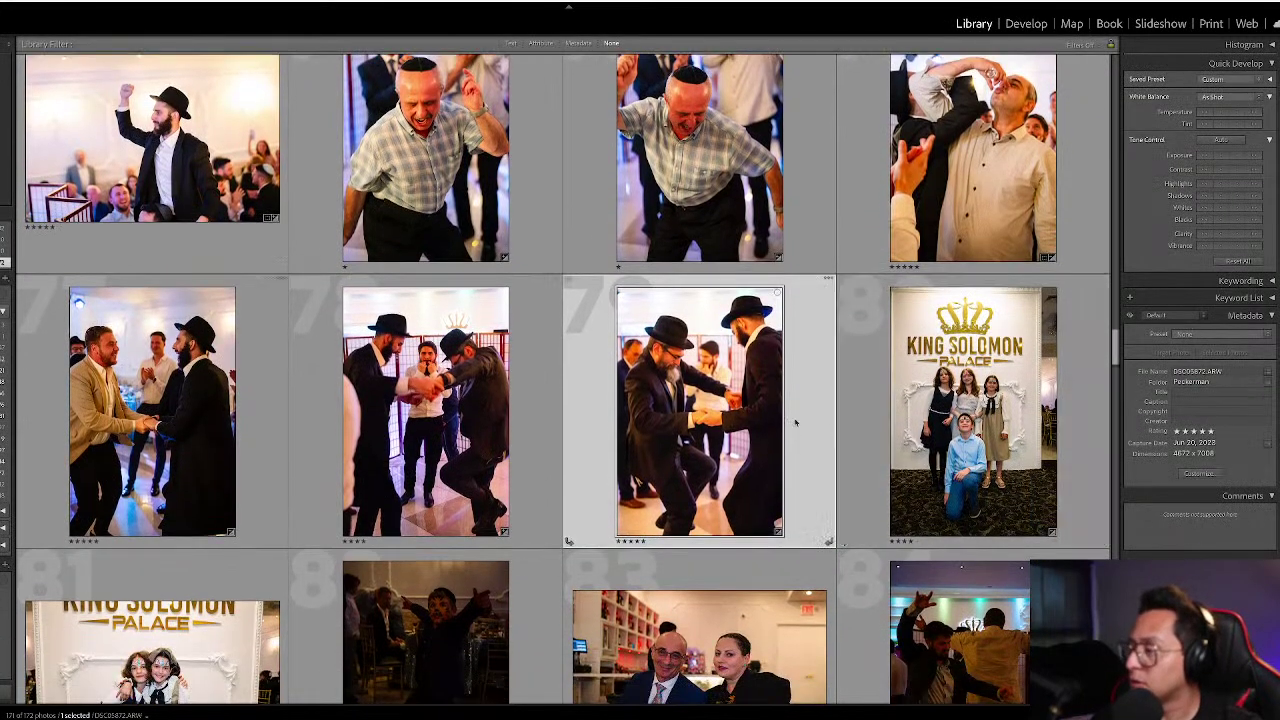
key(d)
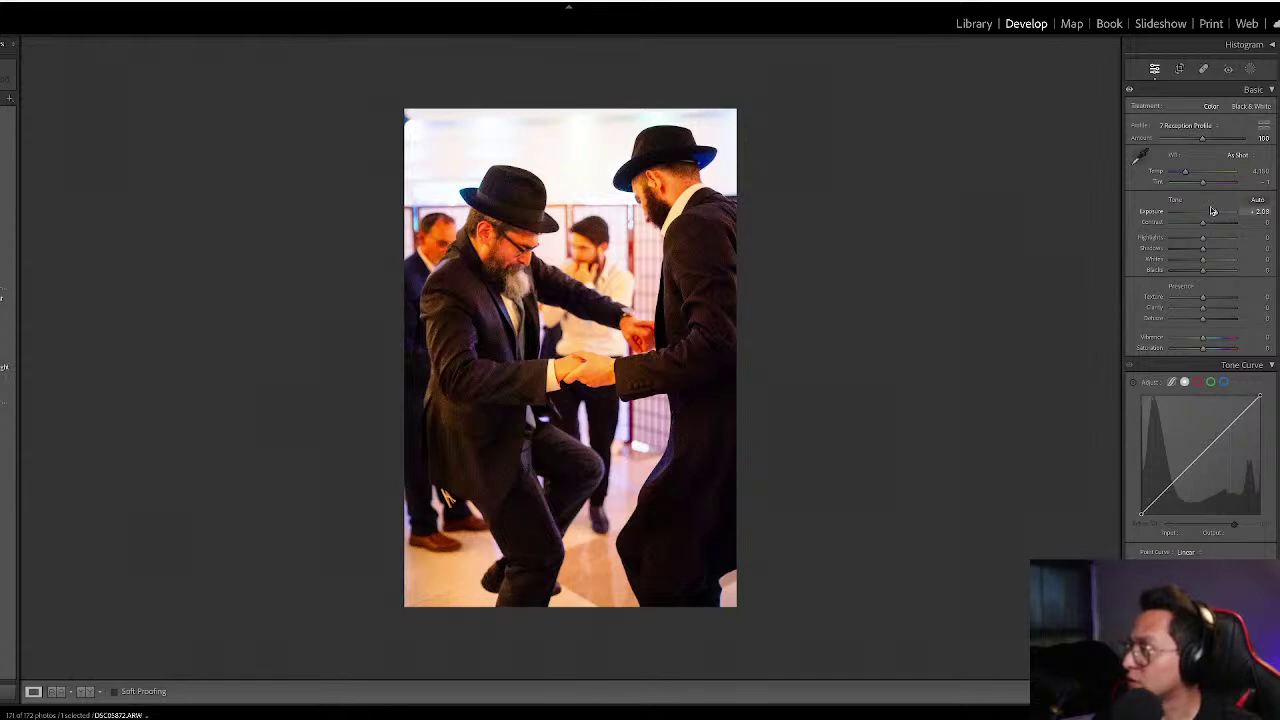
click(1252, 171)
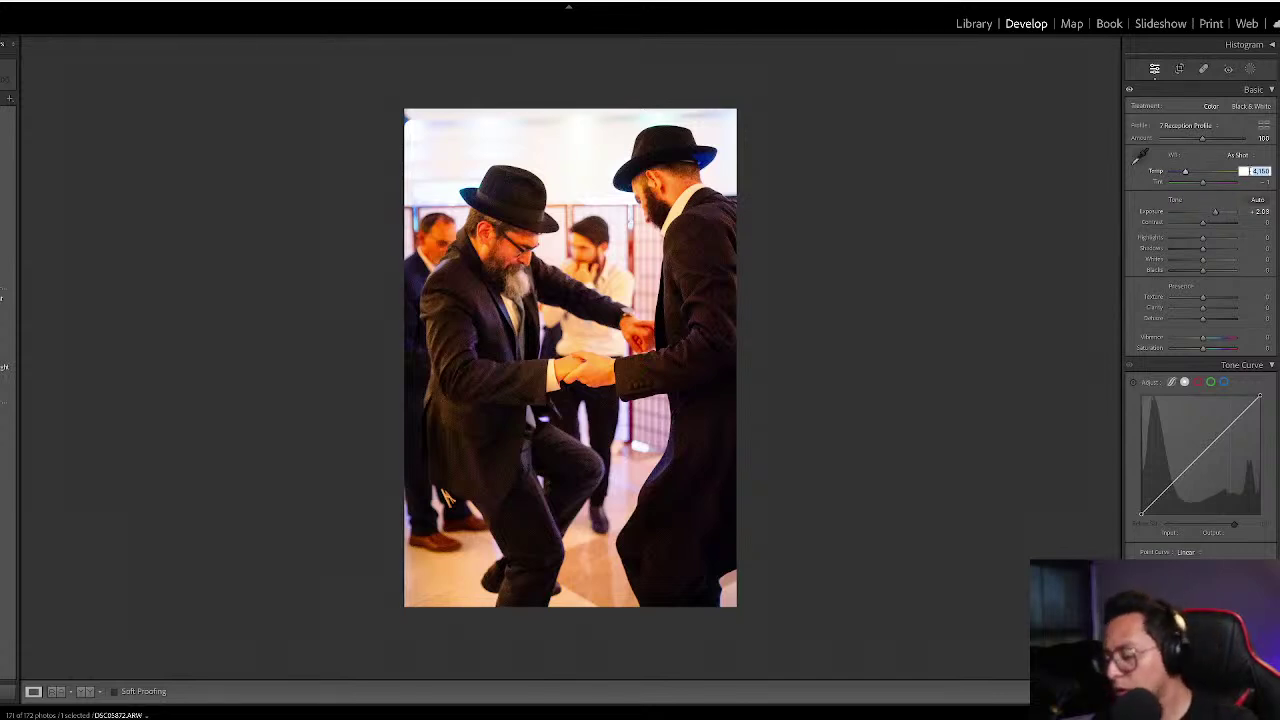
text(3200)
key(Return)
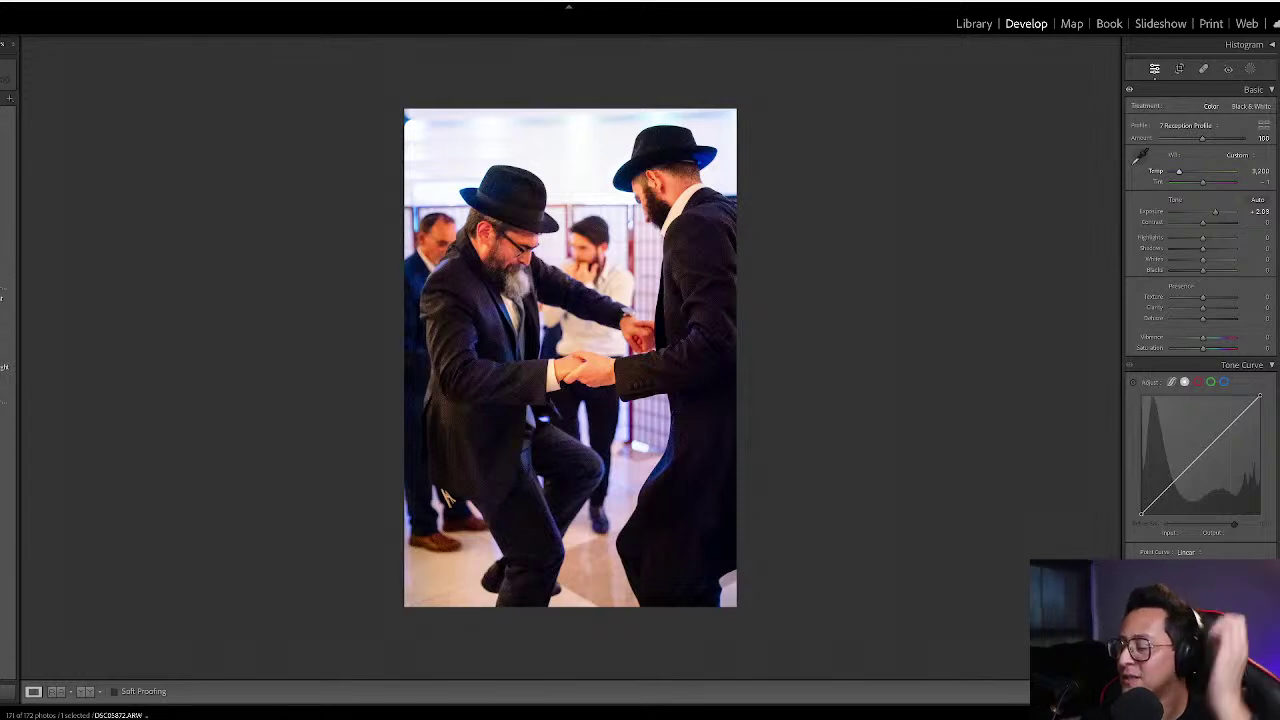
- Raise the exposure of photo 78, the dancing pair with a man watching behind them, to +2.13
key(g)
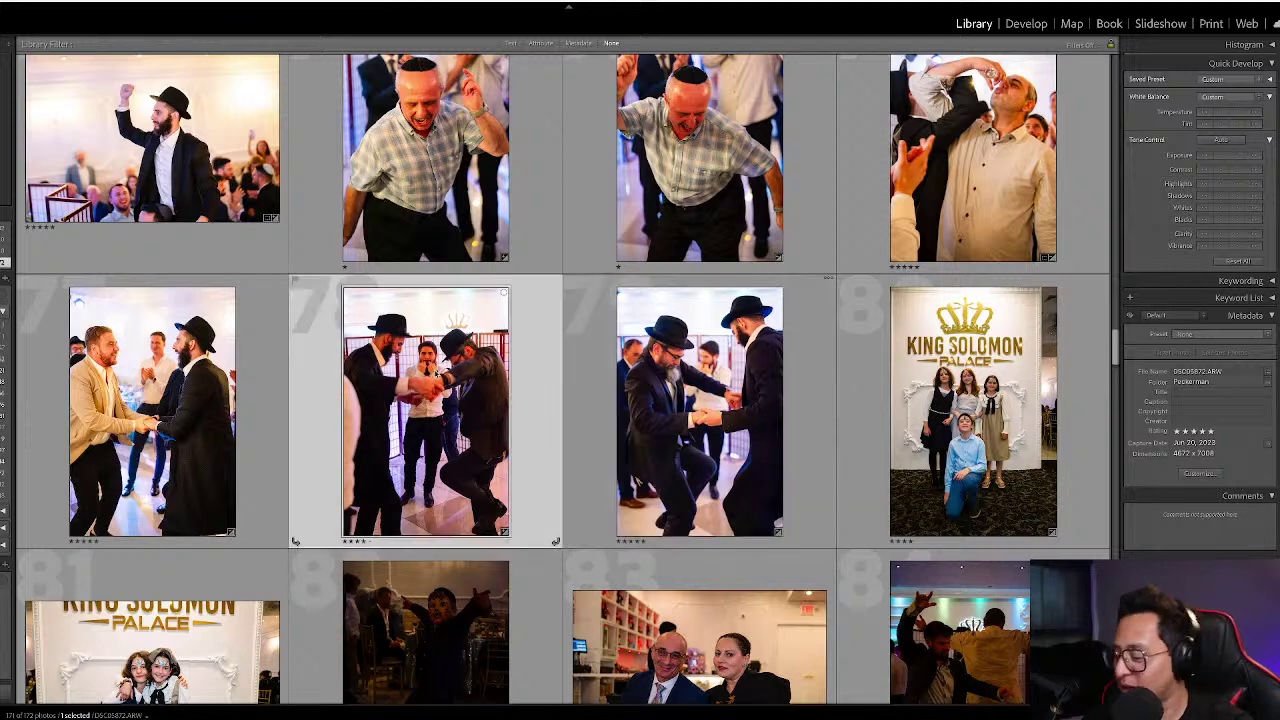
key(d)
key(equal)
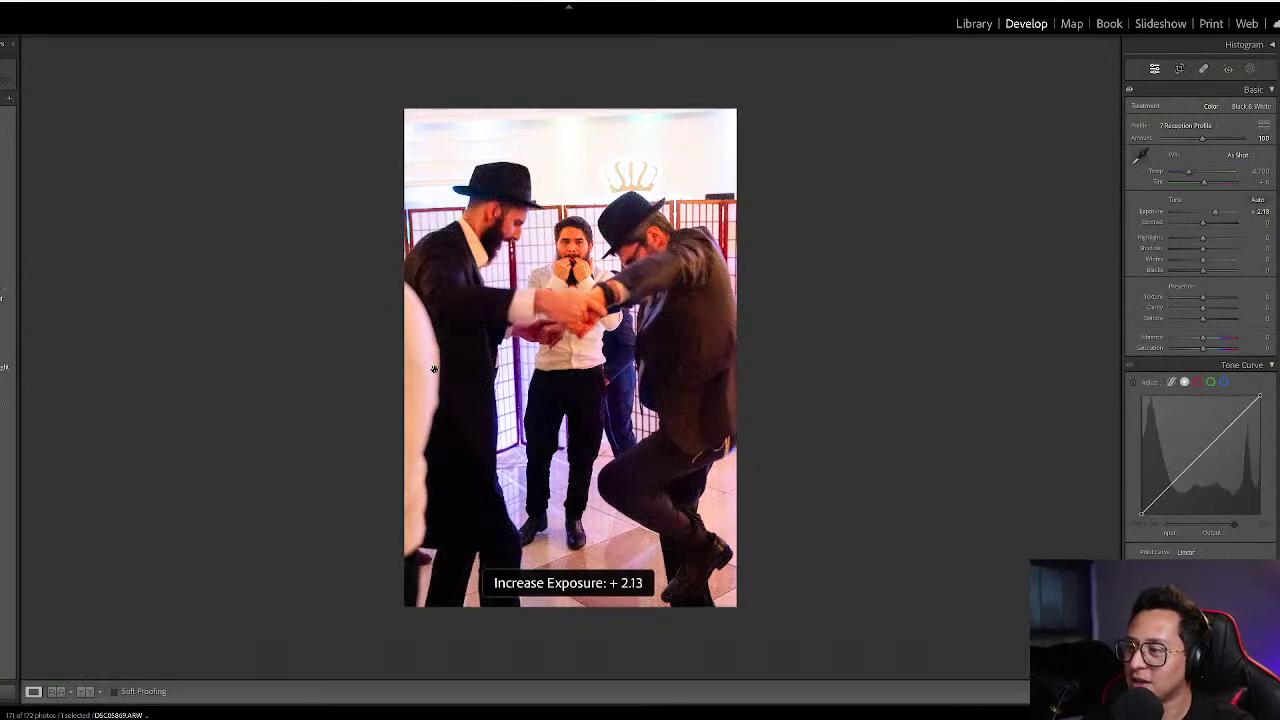
- Brighten photo 80, the four children in front of the King Solomon Palace wall, by one exposure increment
key(g)
click(988, 369)
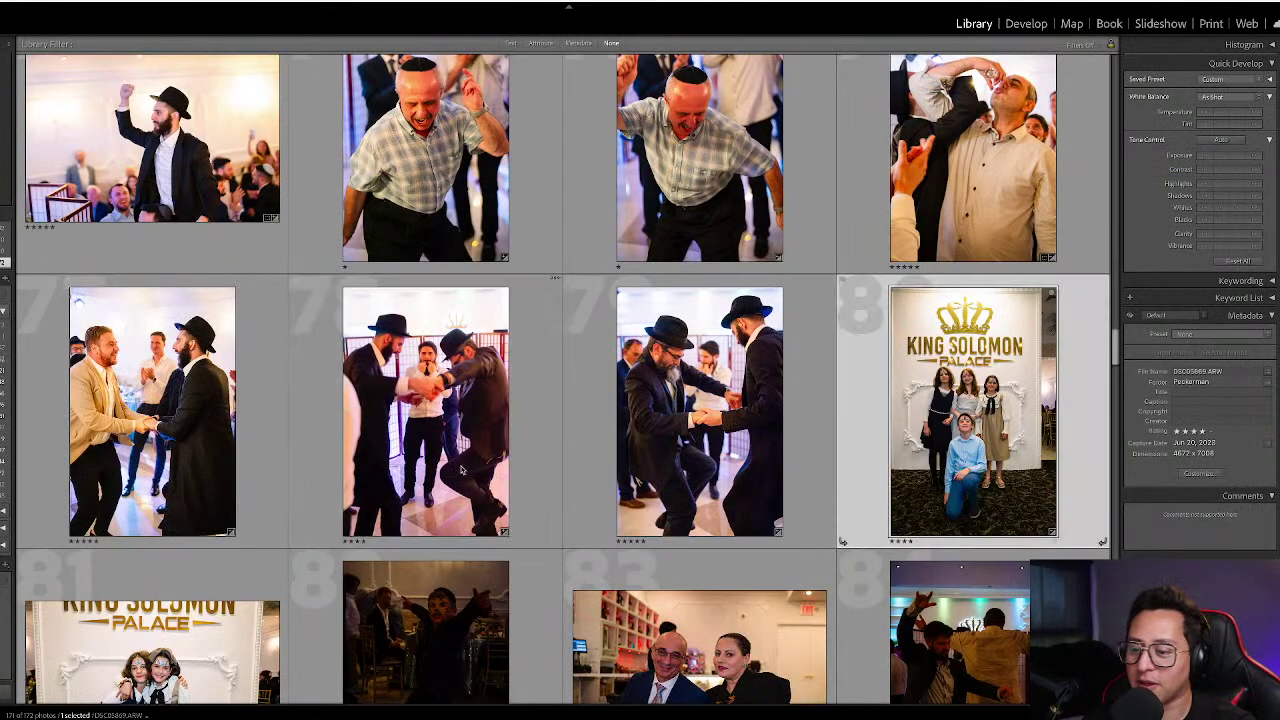
scroll(253, 482, down, 3)
key(d)
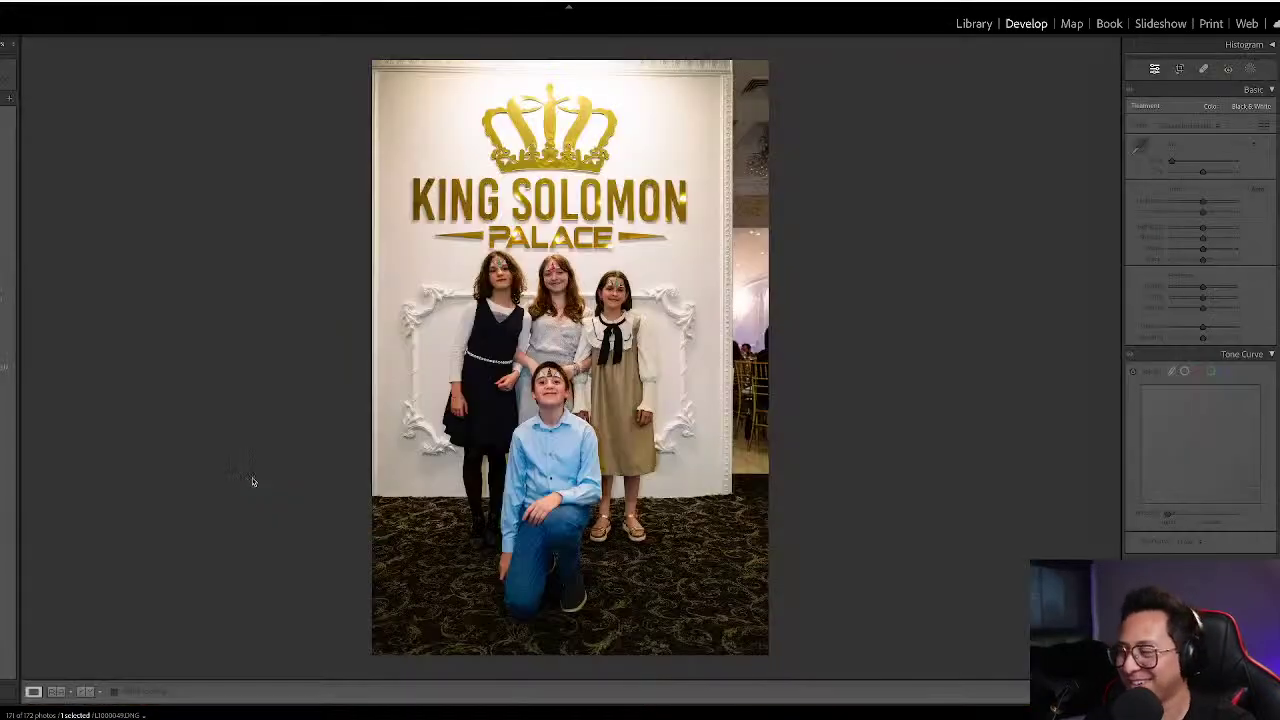
key(equal)
- Lower the exposure of photo 81, the two girls at the Palace wall, by two increments and check its crop
key(g)
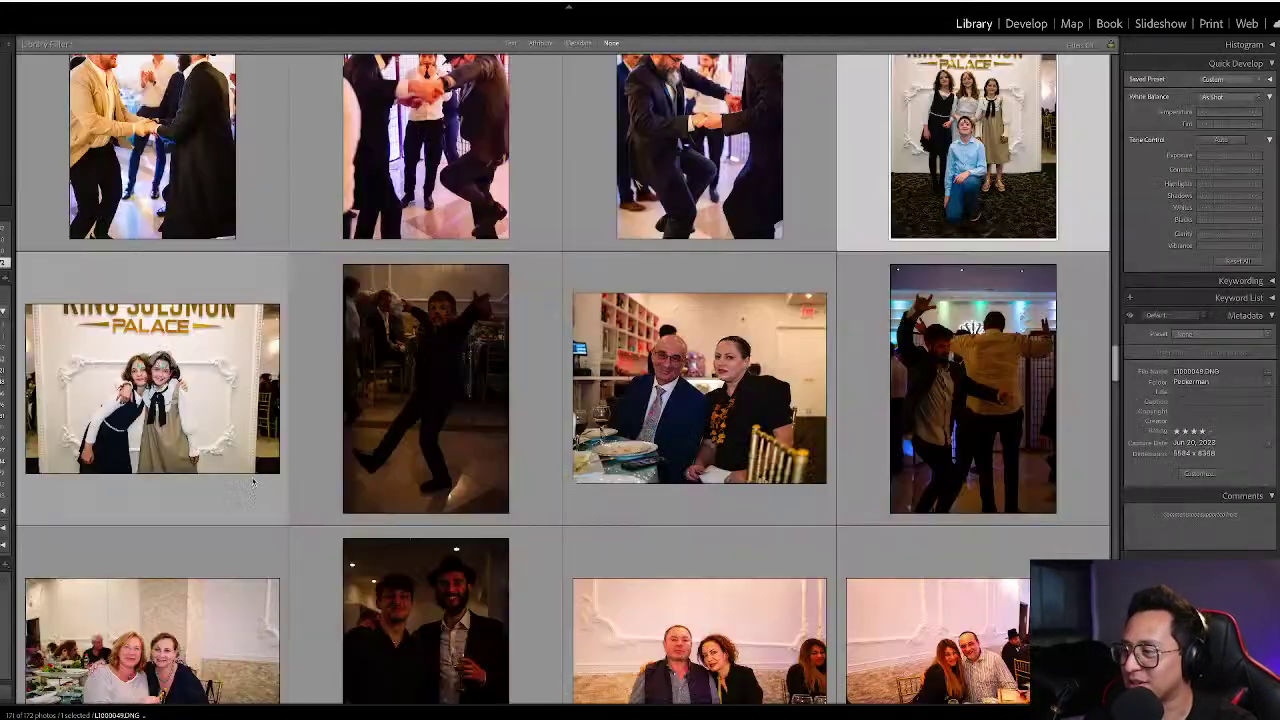
key(d)
key(minus)
key(minus)
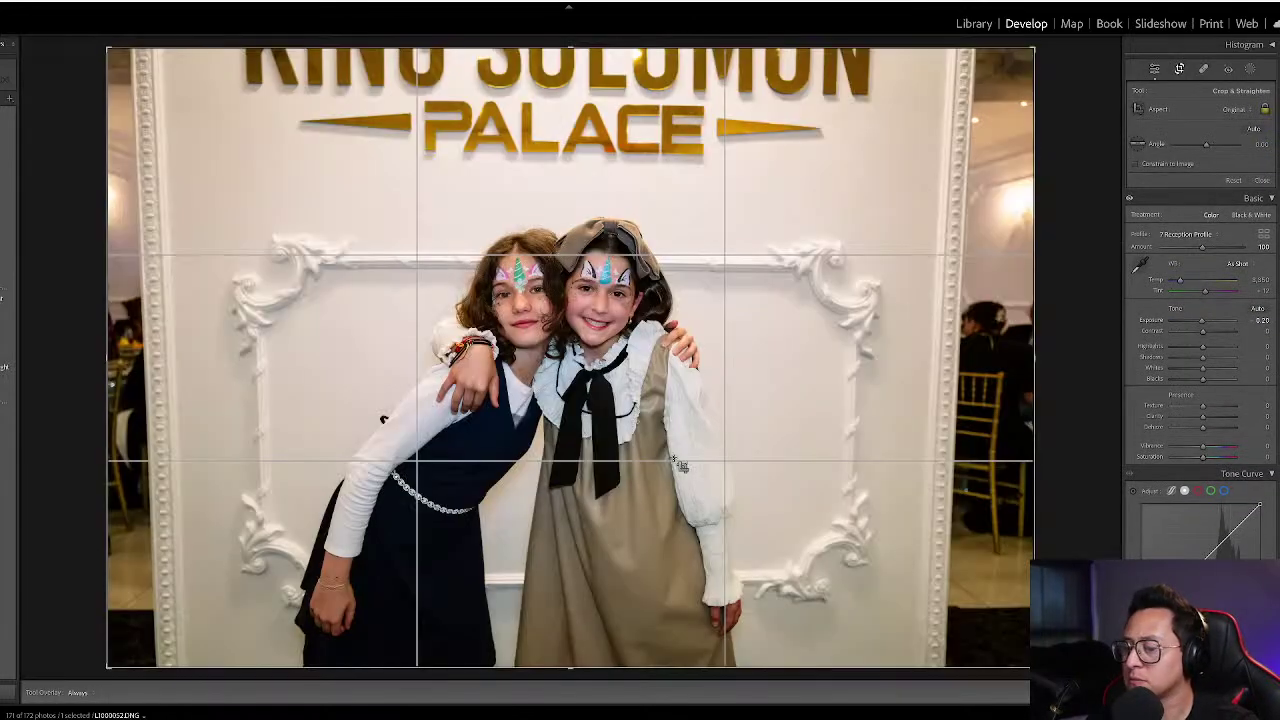
key(g)
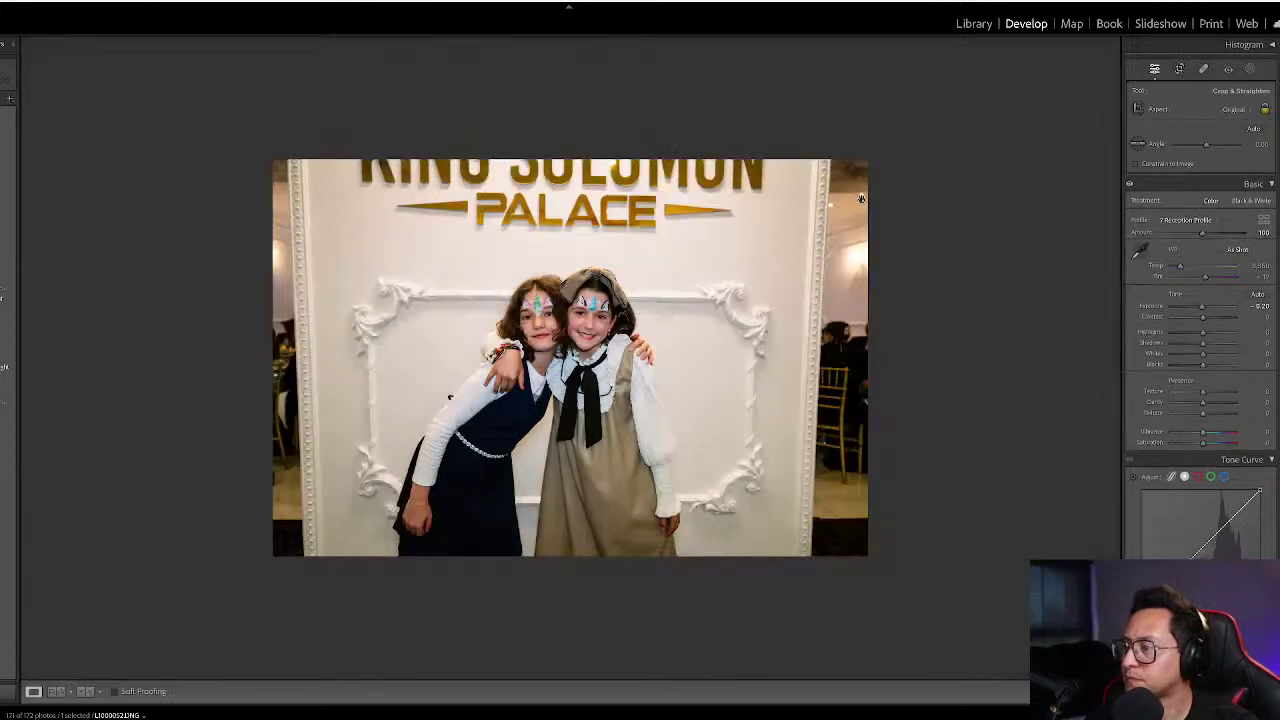
- Raise the exposure of the dark photo of the dancing boy with tiger face paint to +2.10
key(d)
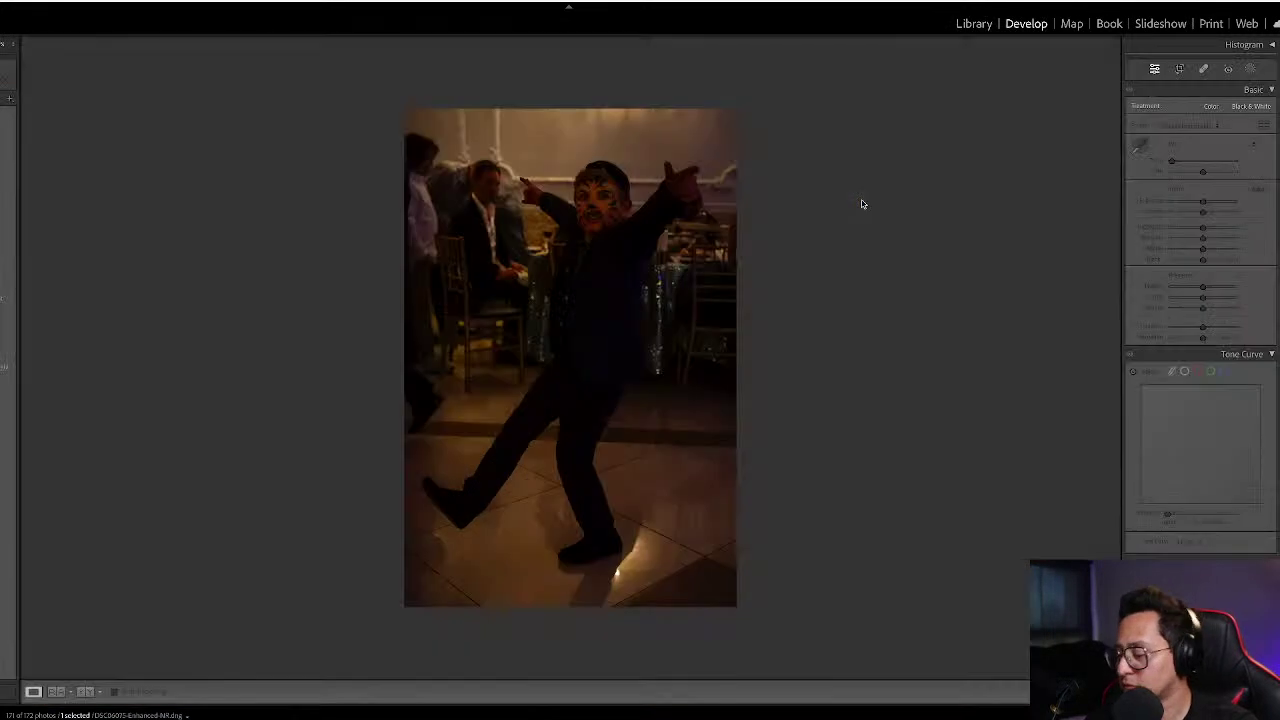
key(equal)
key(equal)
key(equal)
key(equal)
key(equal)
key(equal)
key(equal)
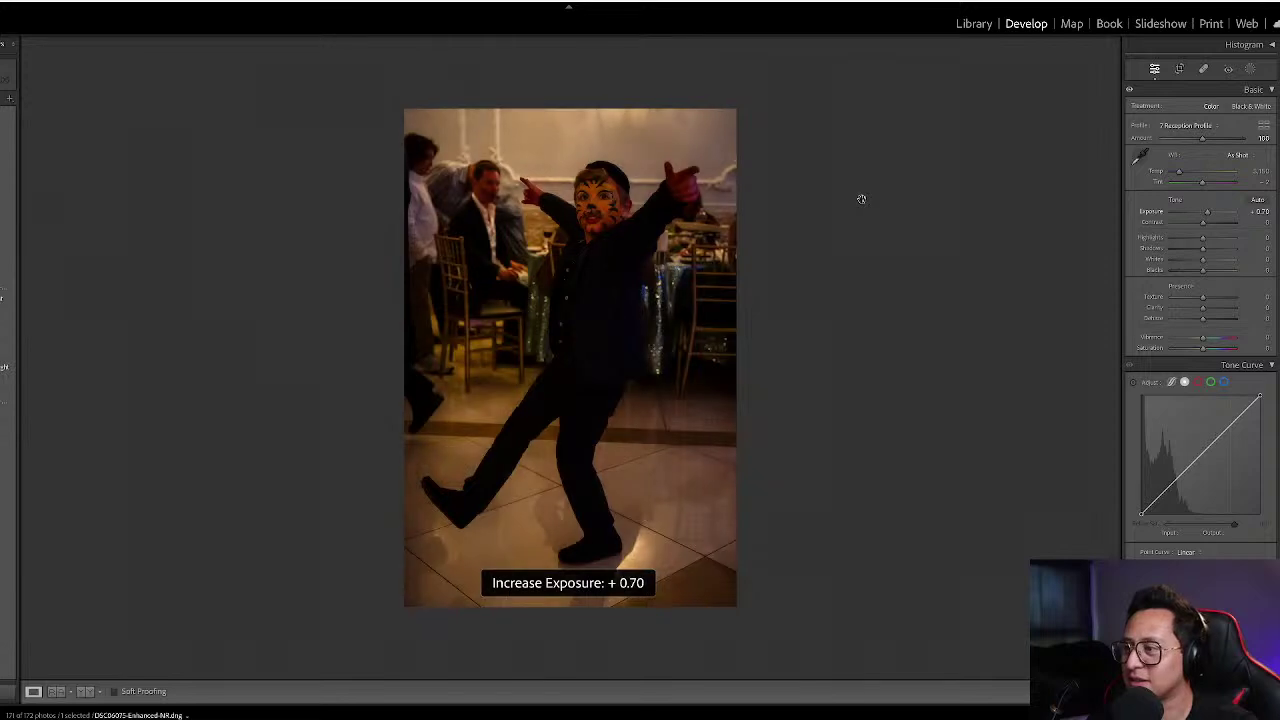
key(equal)
key(equal)
key(equal)
key(equal)
key(equal)
key(equal)
key(equal)
key(equal)
key(equal)
key(equal)
key(equal)
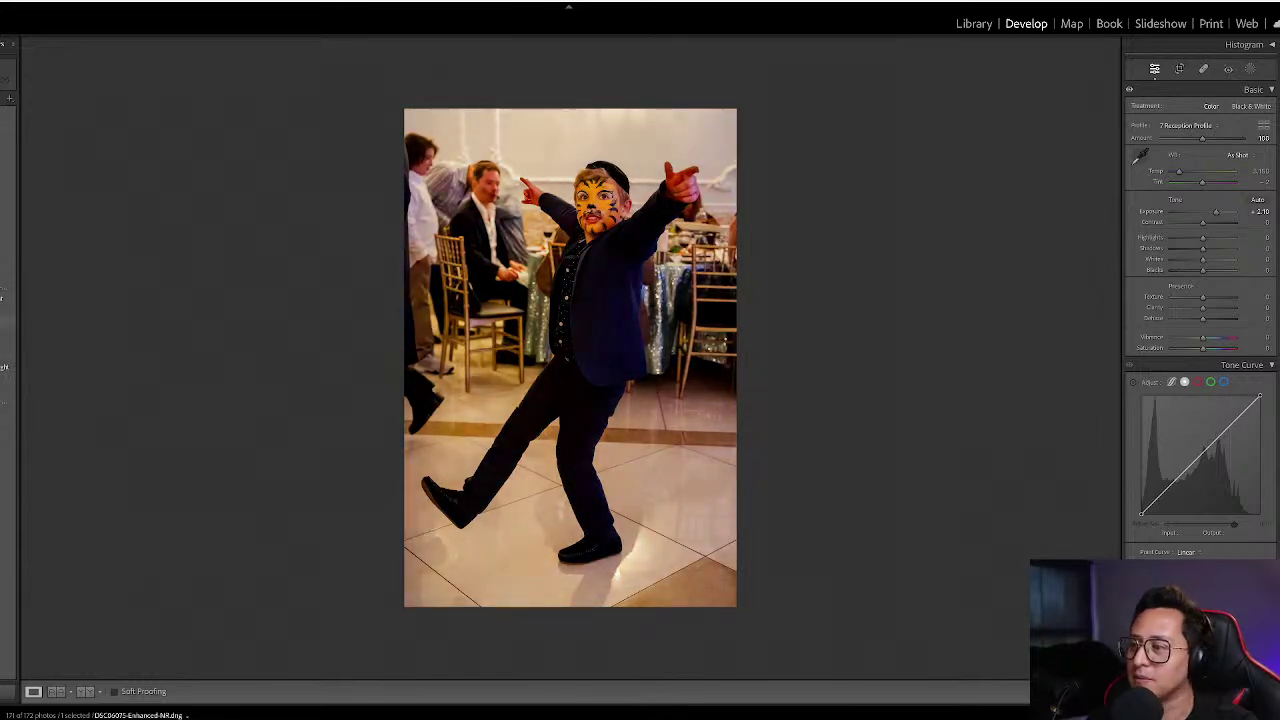
- Drop the tried Curve Crunch preset, lower the tiger-face boy photo's temperature to about 2,800 and slightly raise its contrast
click(8, 434)
key(ctrl+z)
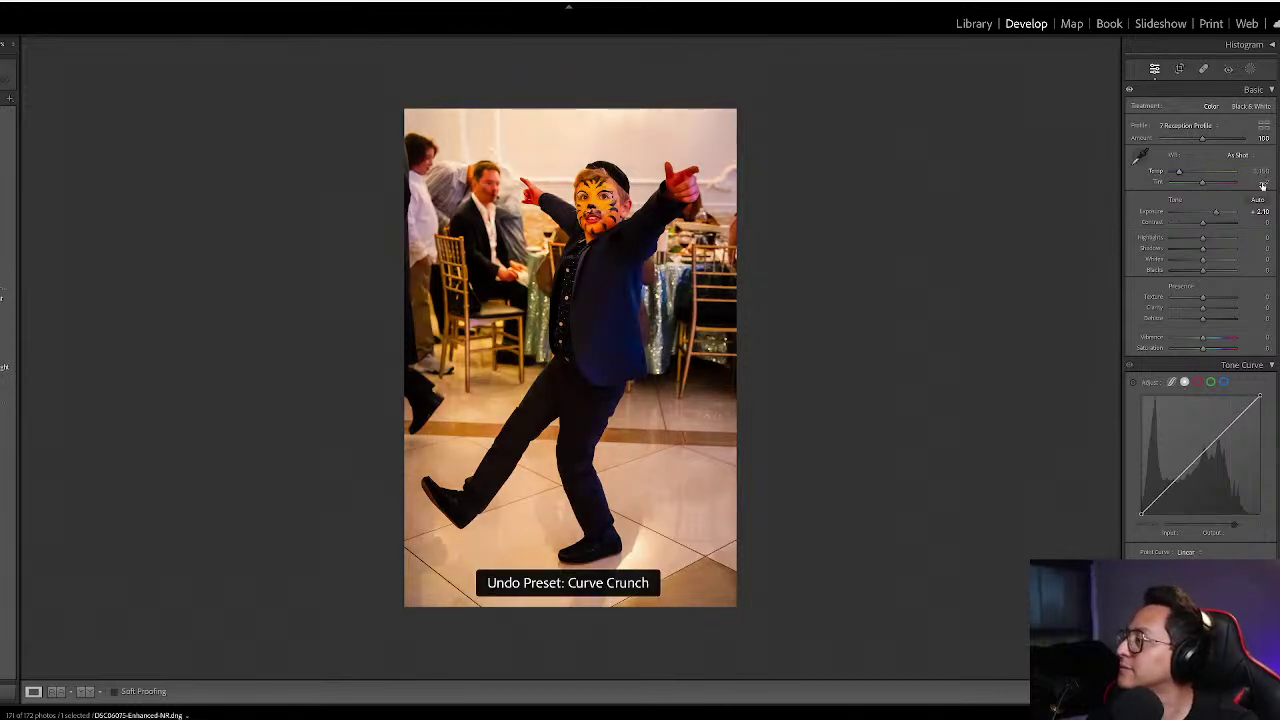
drag(1179, 173, 1177, 172)
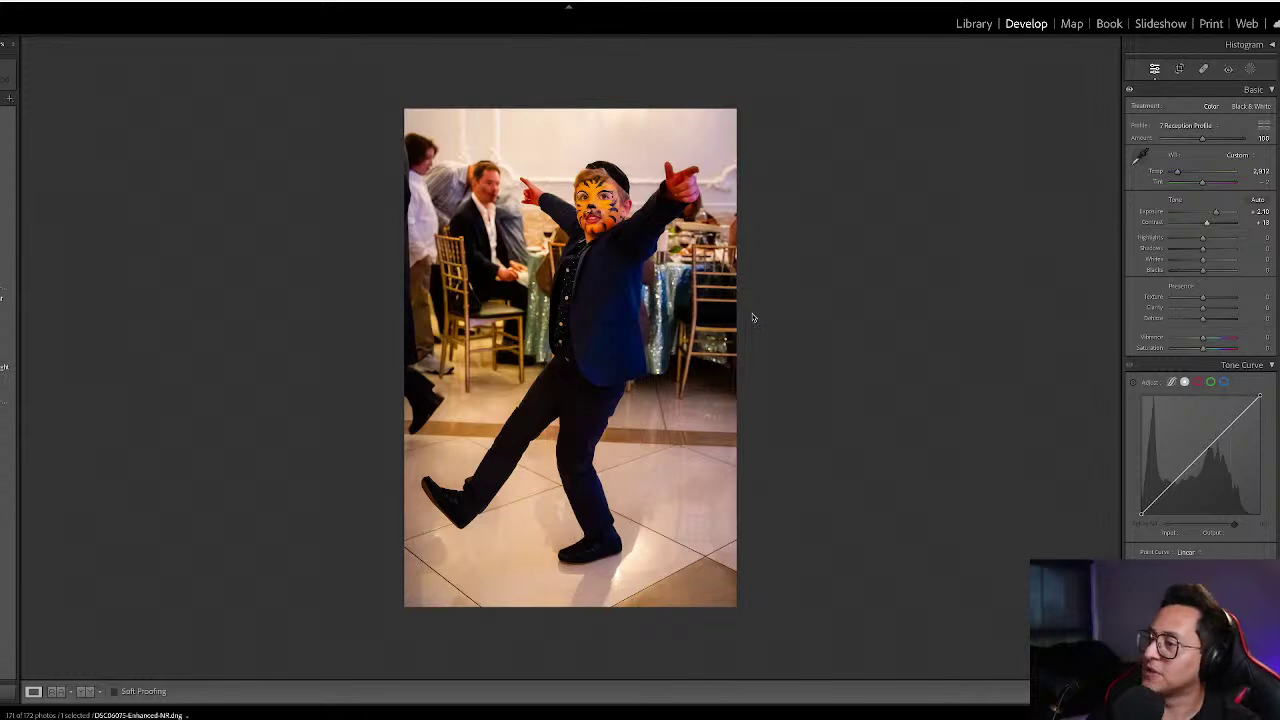
- Raise the exposure of photo 83, the couple seated at the table, to +0.68 and check its crop
key(g)
key(Right)
key(d)
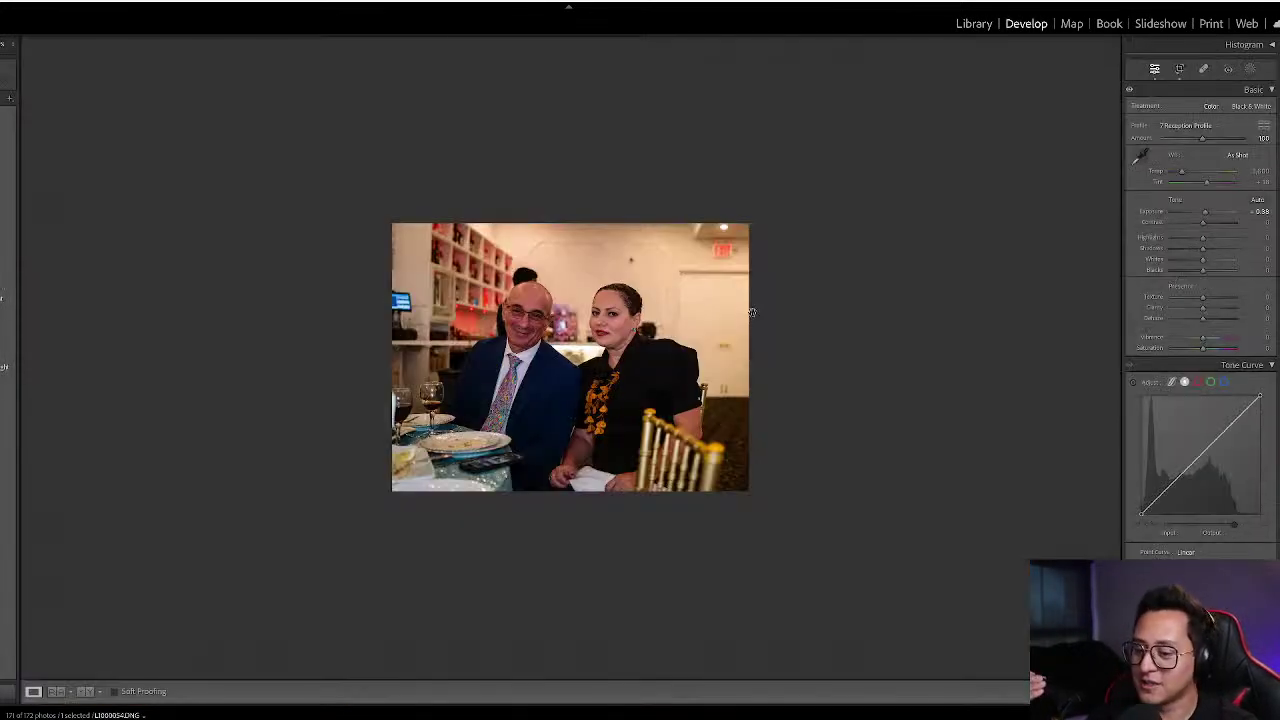
key(equal)
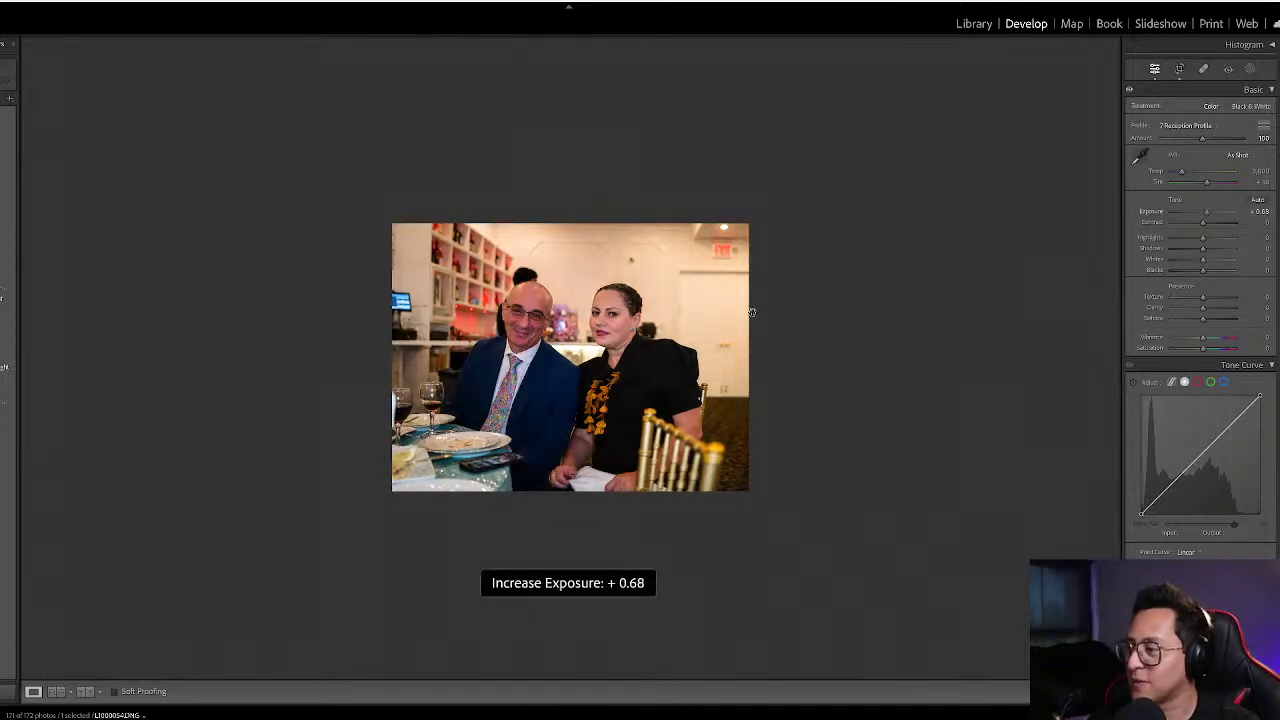
key(r)
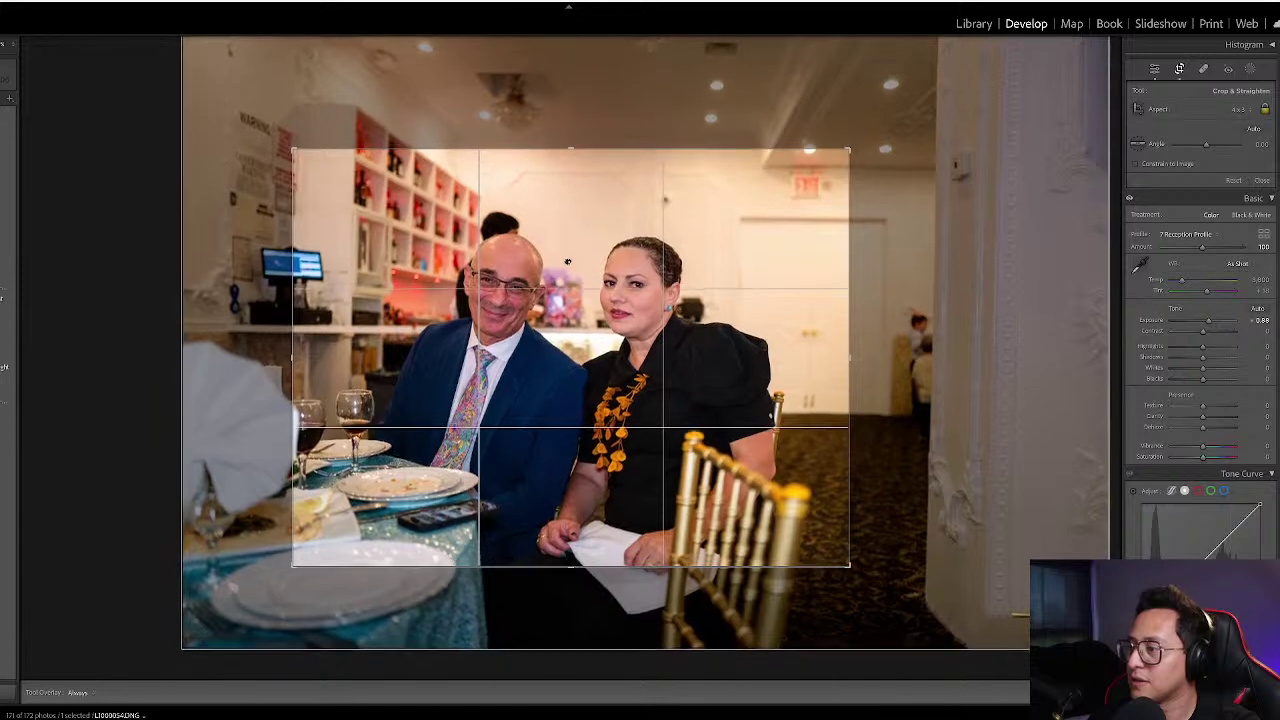
- Check the crop of photo 84, the men dancing with raised arms, and raise its exposure to +1.30
key(g)
key(Right)
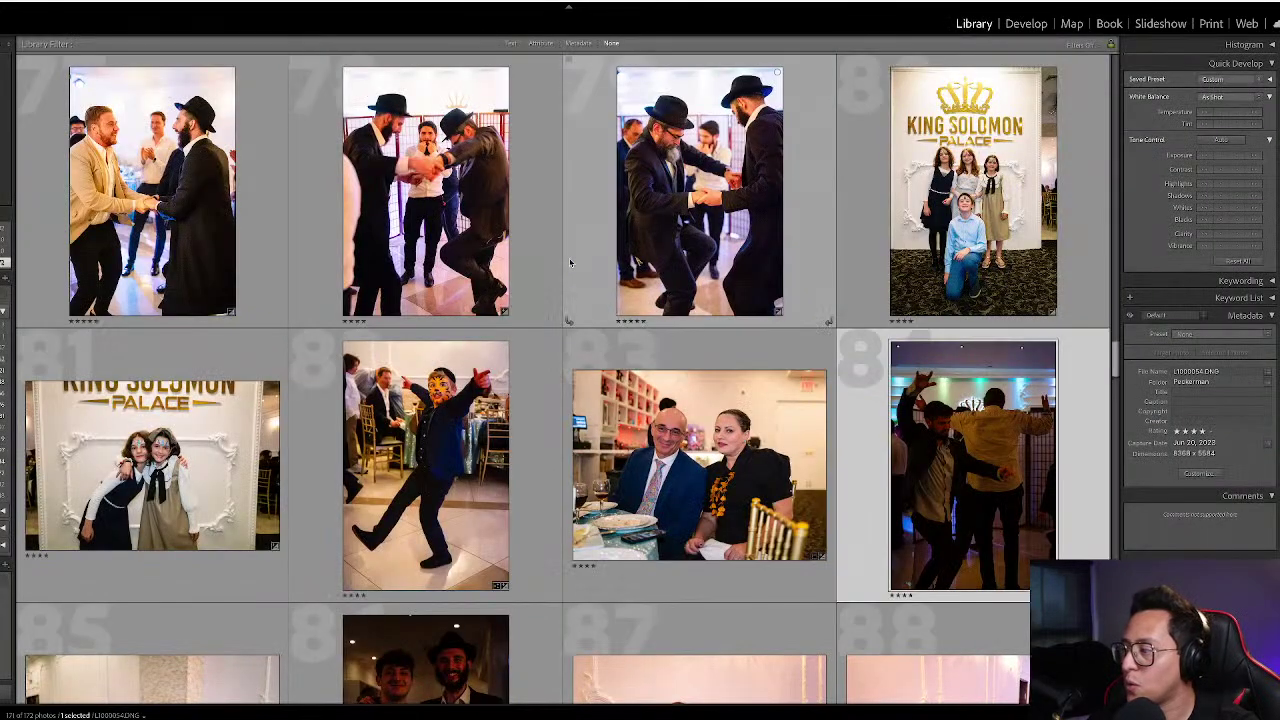
key(d)
key(r)
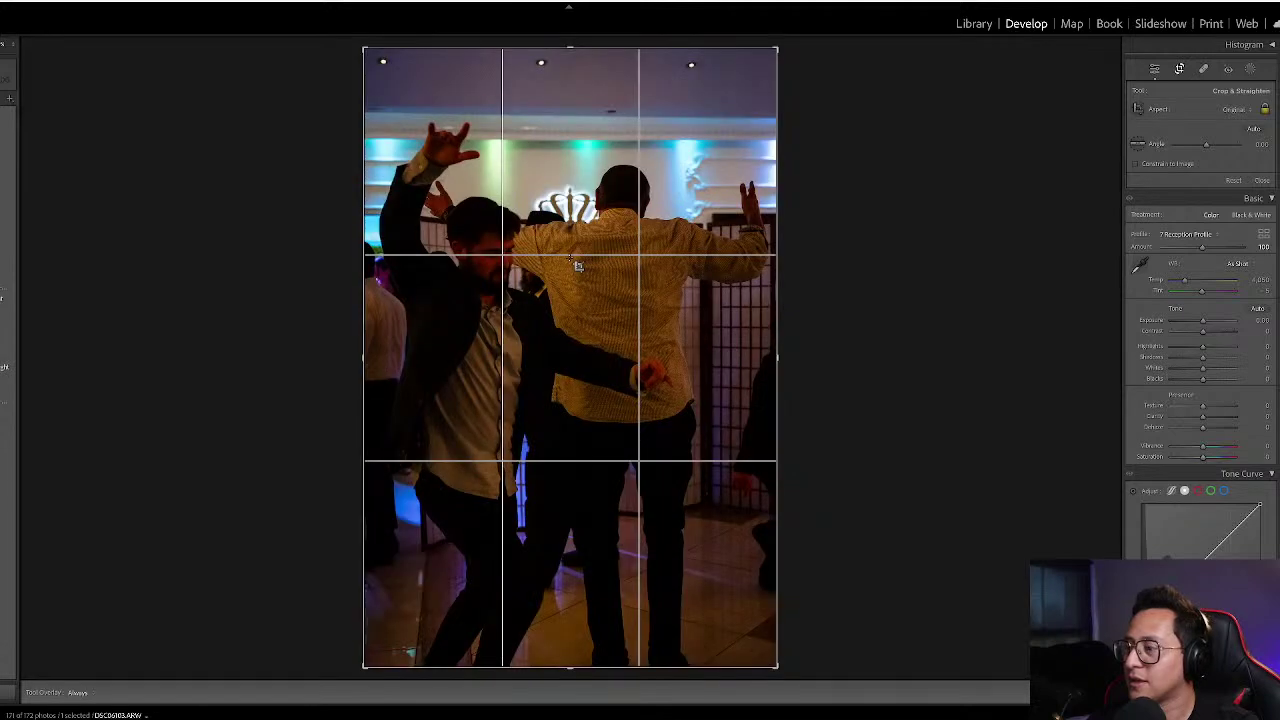
key(r)
key(g)
key(d)
key(equal)
key(equal)
key(equal)
key(equal)
key(equal)
key(equal)
key(equal)
key(equal)
key(equal)
key(equal)
key(equal)
key(equal)
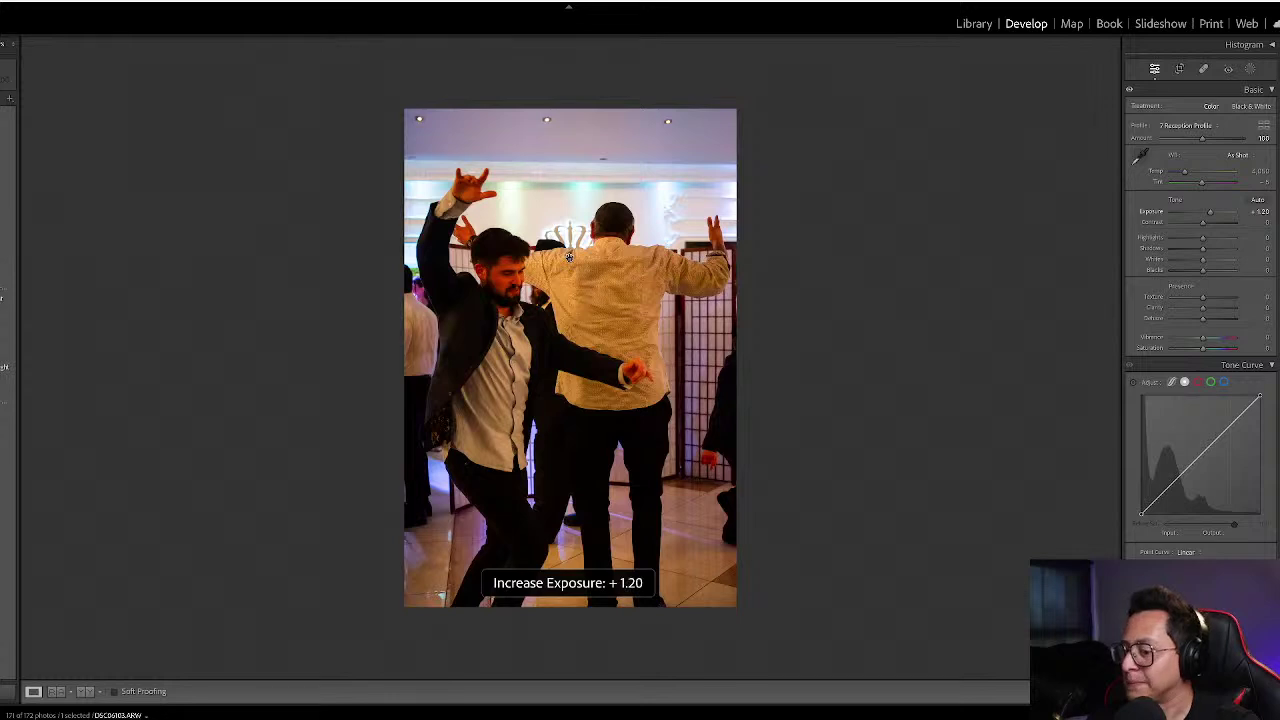
key(equal)
key(equal)
key(minus)
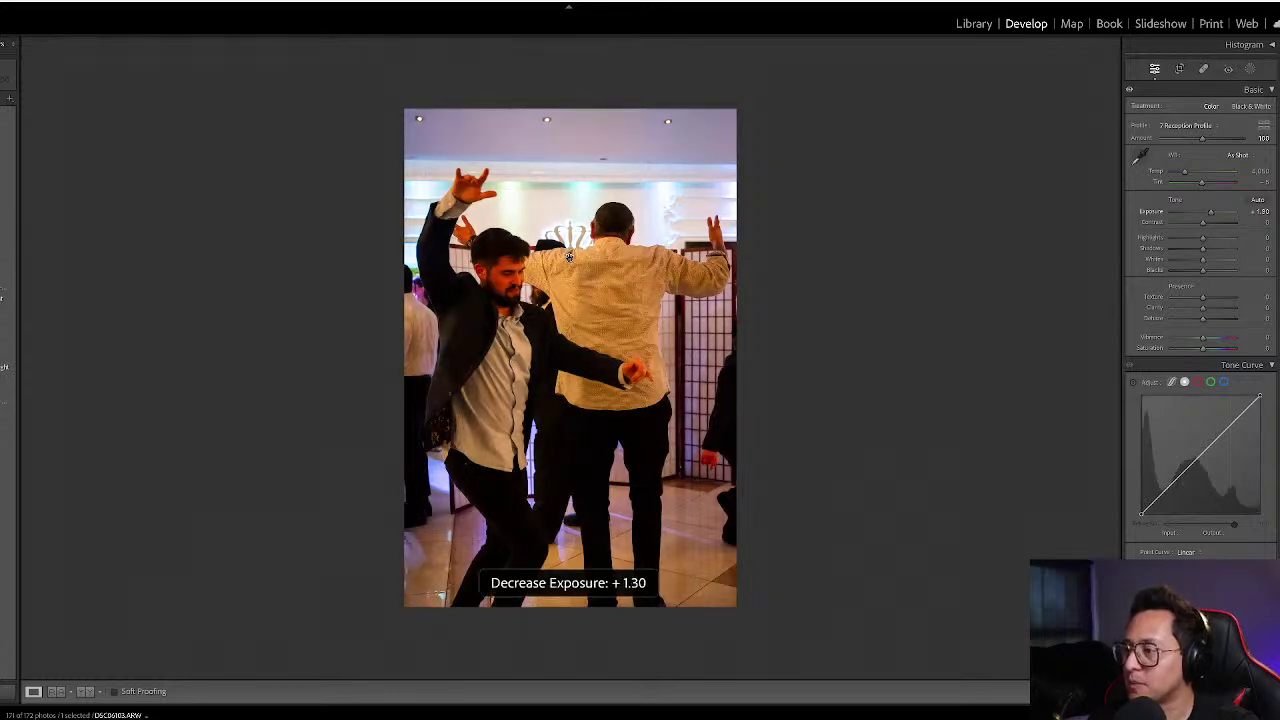
- Cool the raised-arms dancing photo's temperature to about 2,833 and brighten it by three more exposure increments
drag(1183, 172, 1181, 174)
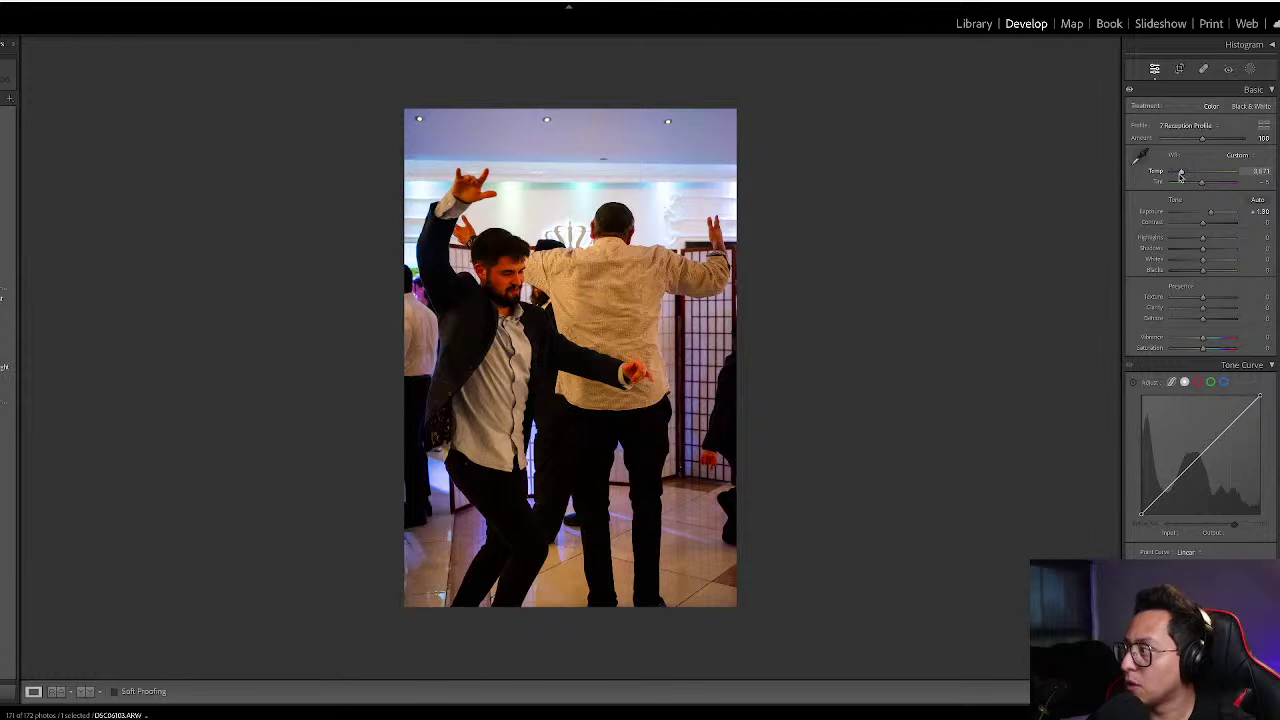
drag(1181, 175, 1177, 175)
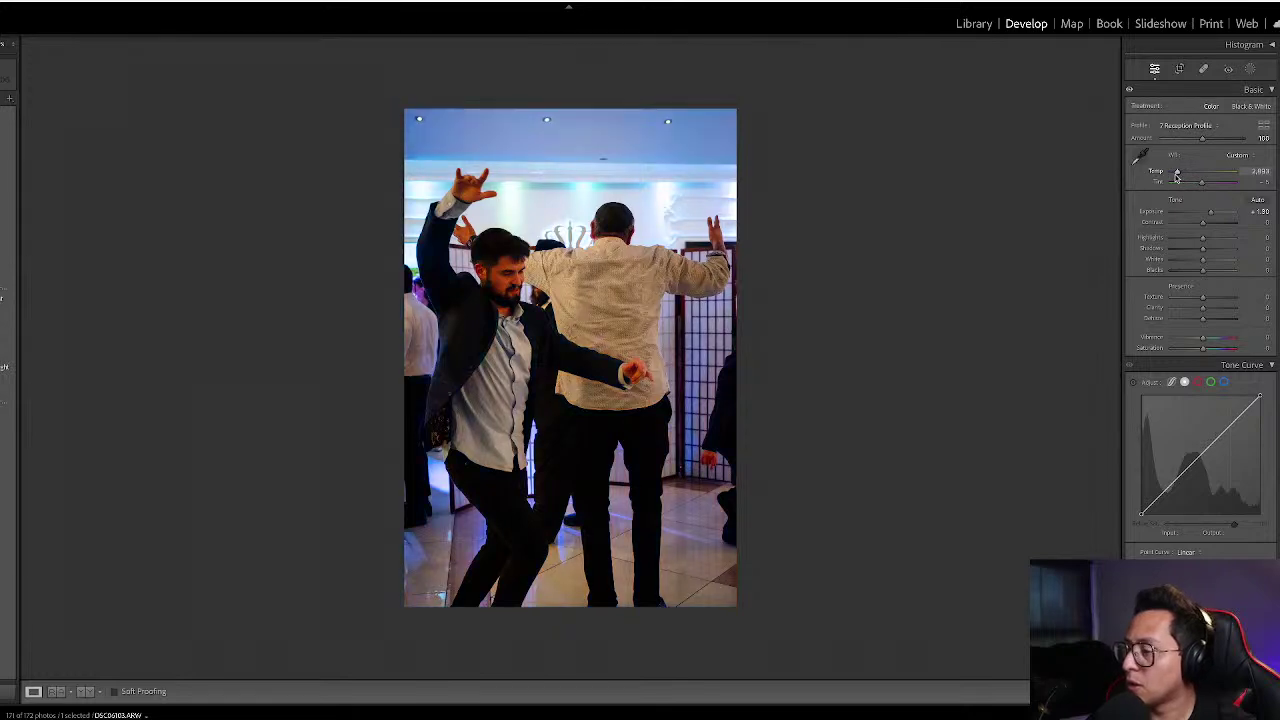
key(equal)
key(equal)
key(equal)
- Raise the exposure of photo 86, the two men posing with a wine glass, to +2.00
key(g)
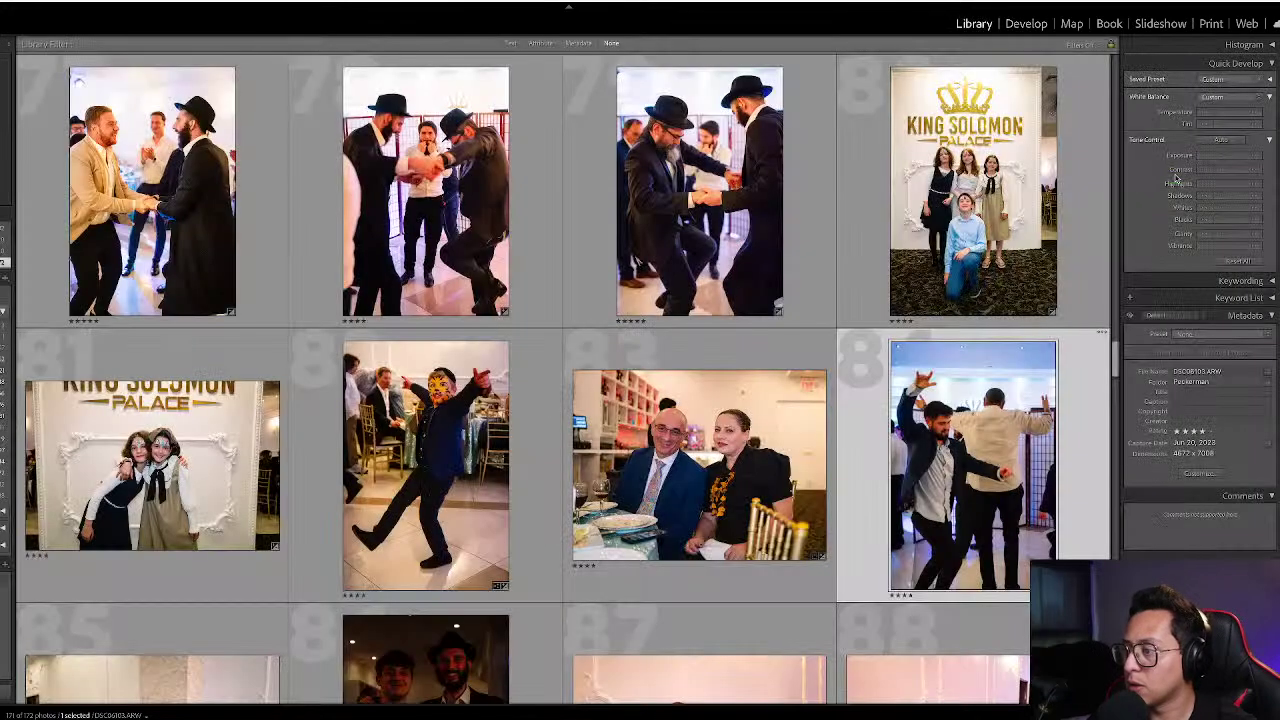
key(Right)
key(Right)
key(Left)
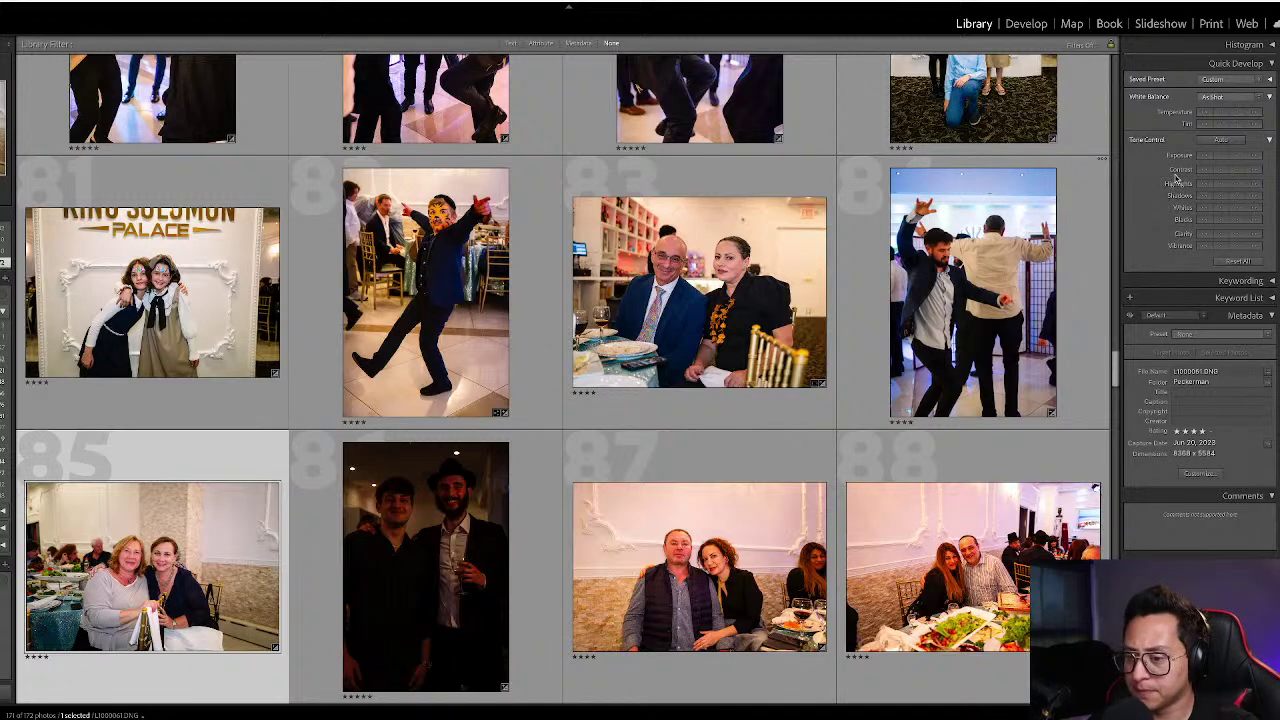
key(Right)
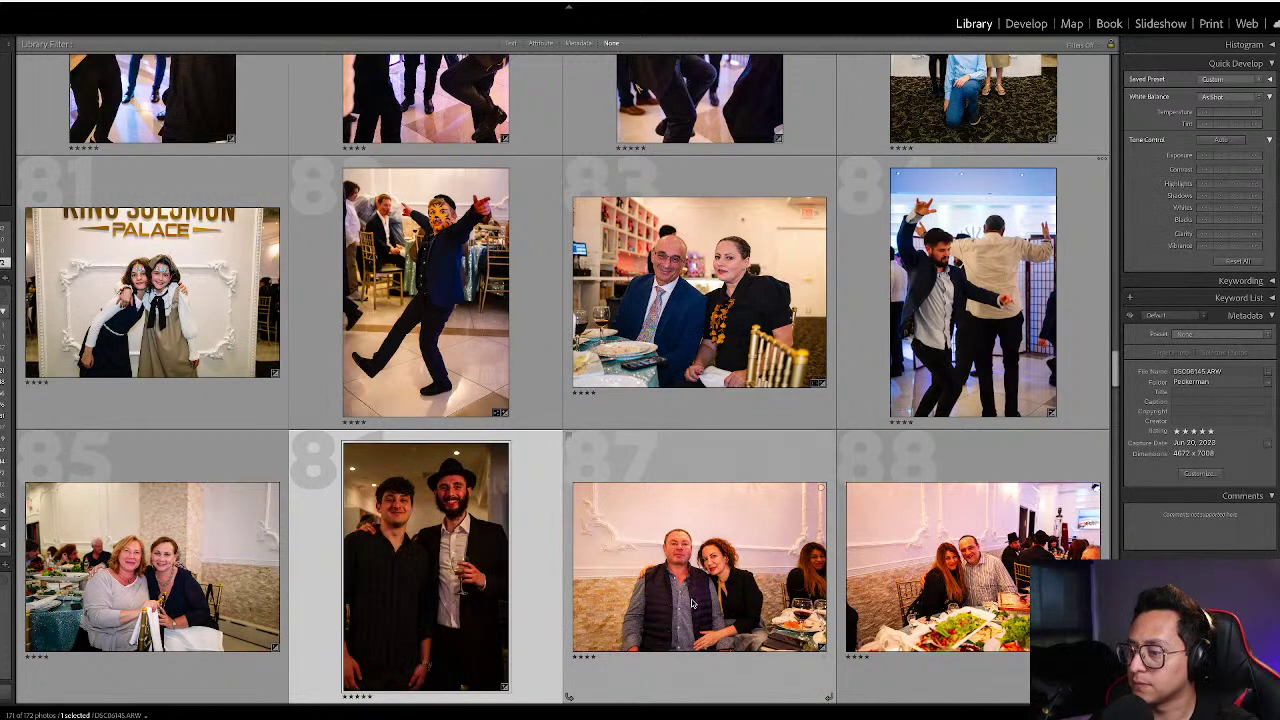
click(1242, 160)
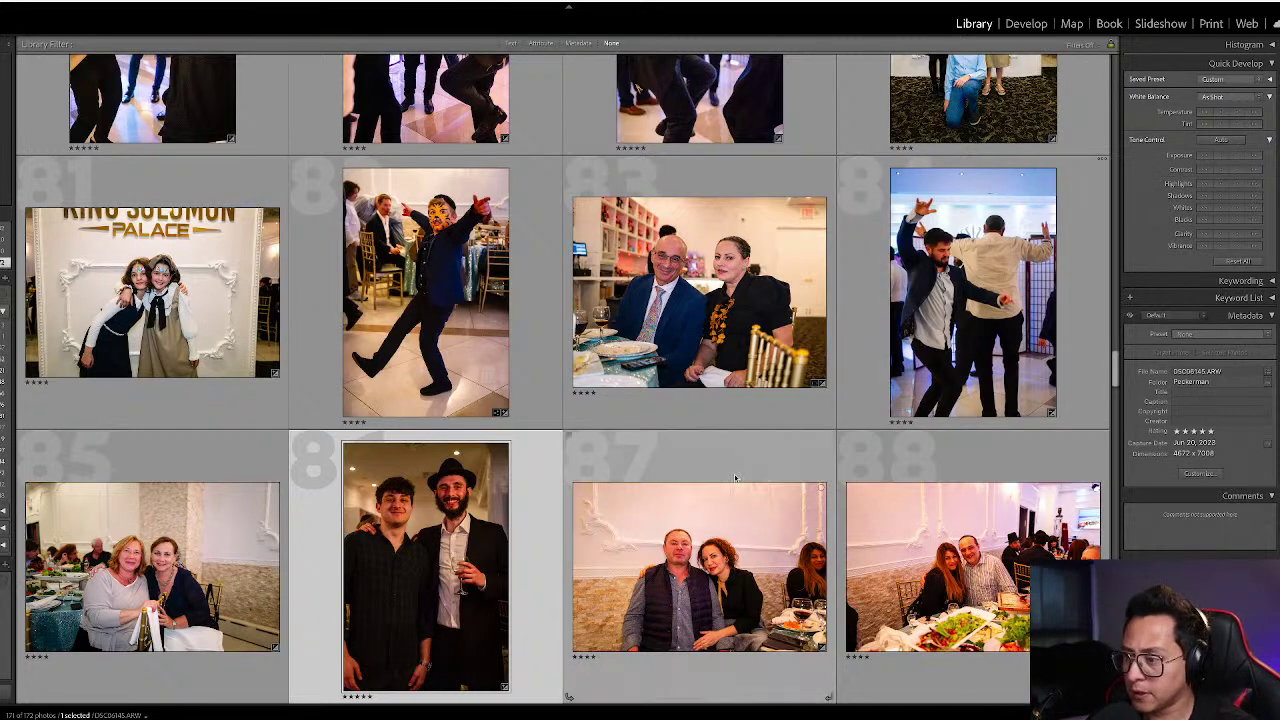
key(d)
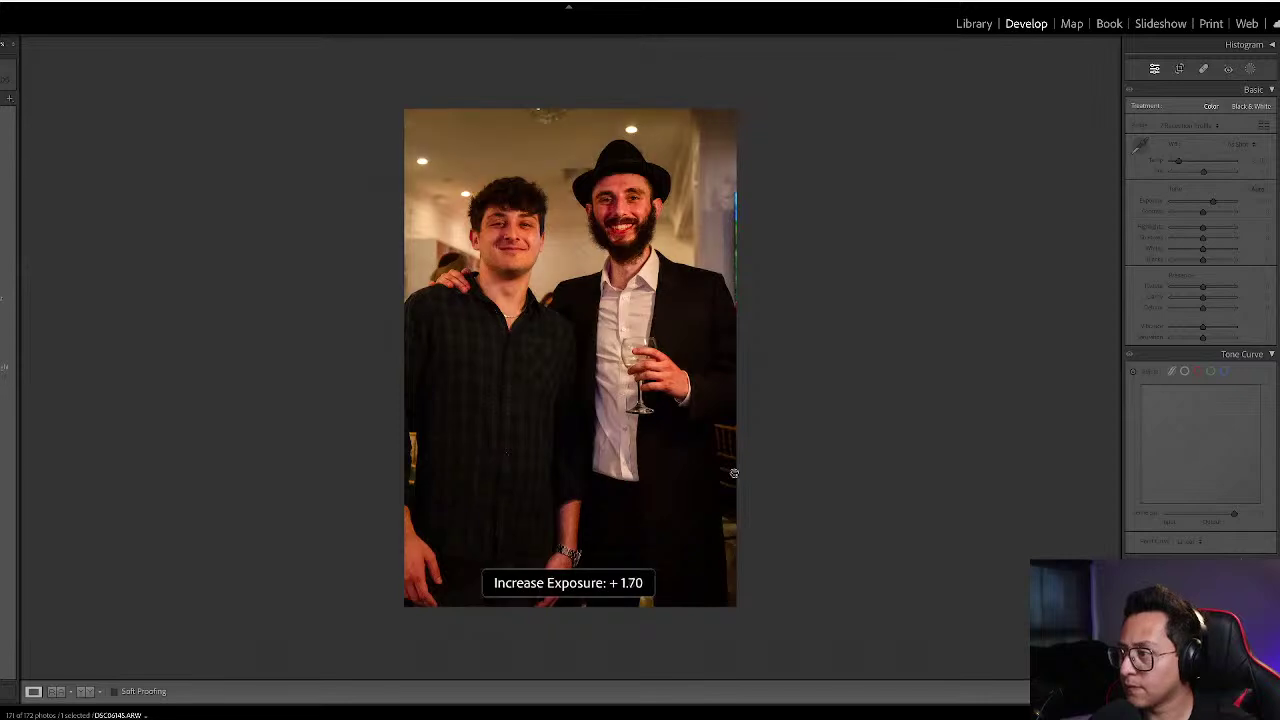
key(equal)
key(equal)
key(equal)
key(equal)
key(minus)
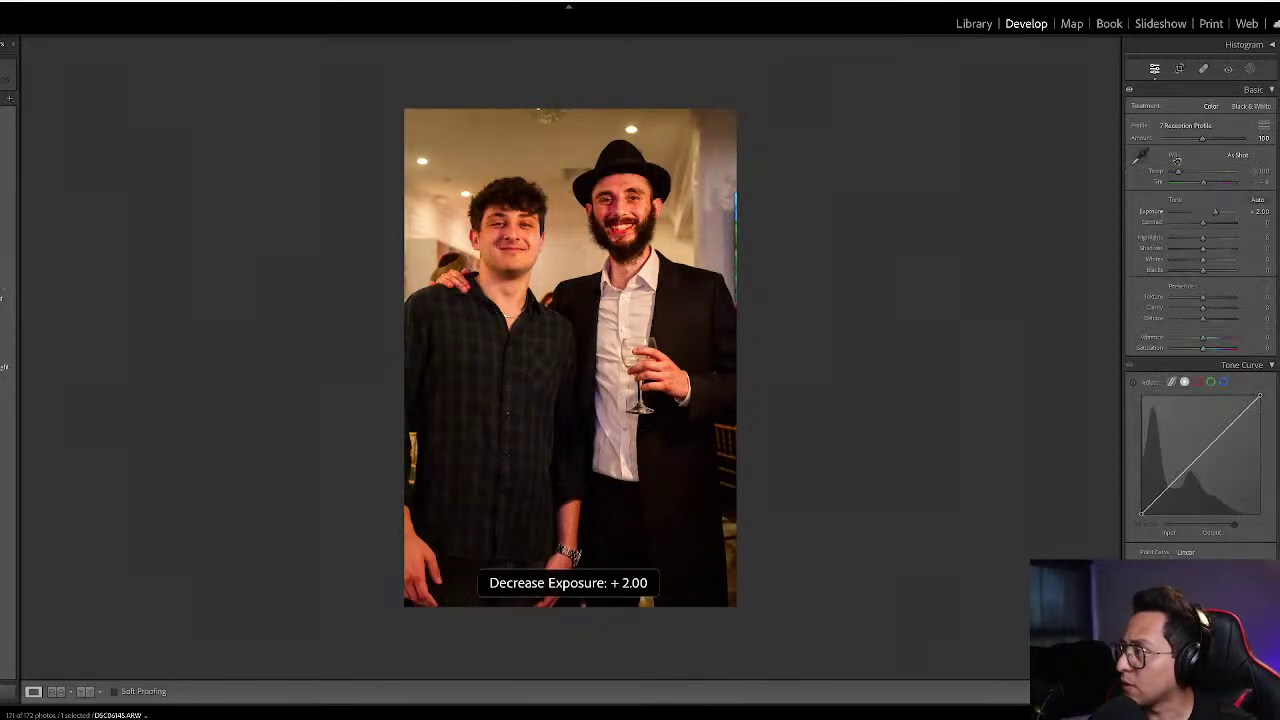
- Cool the temperature of photo 86, the two men with a wine glass, to about 2,797 and compare it with the unedited version
click(1180, 173)
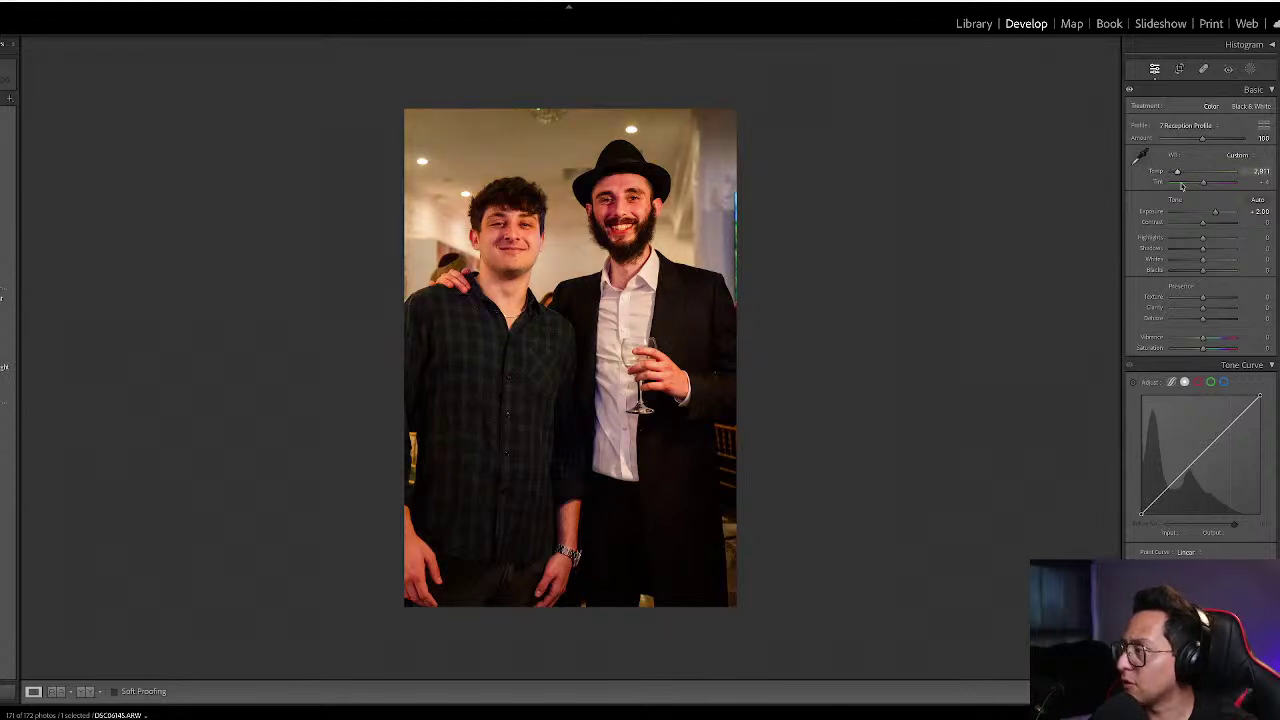
drag(1177, 175, 1176, 176)
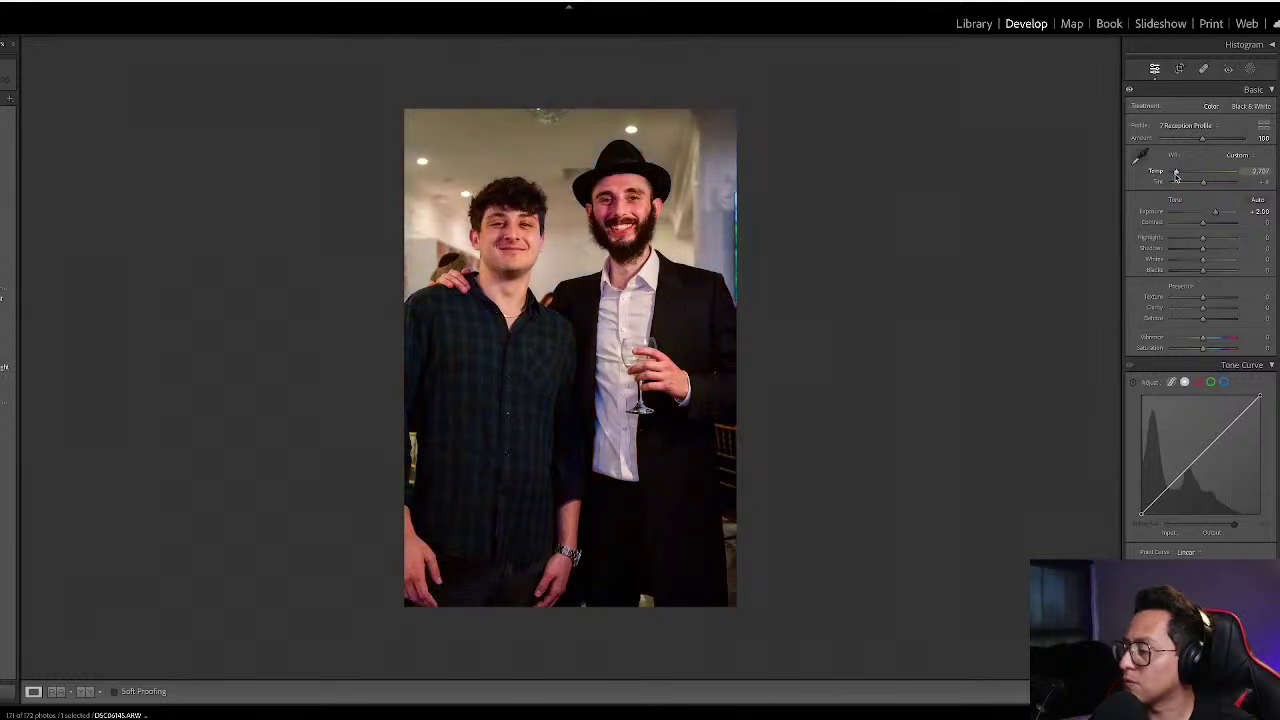
key(backslash)
key(backslash)
key(backslash)
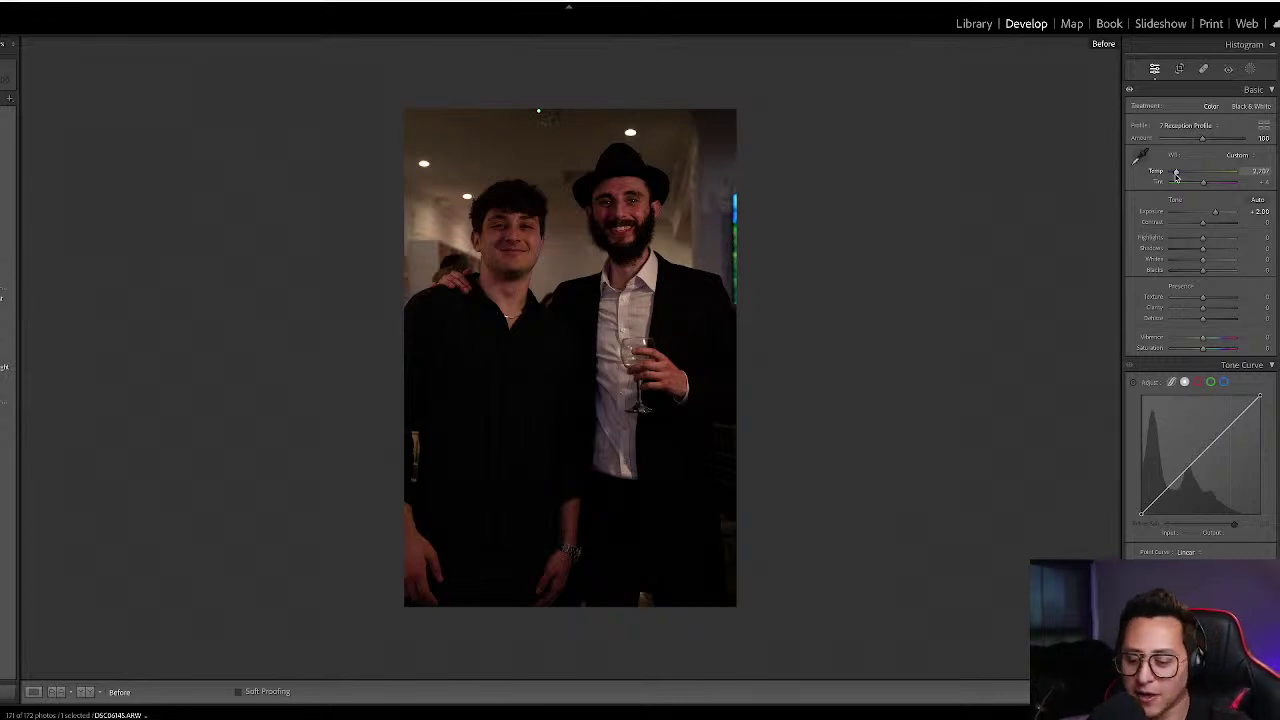
key(backslash)
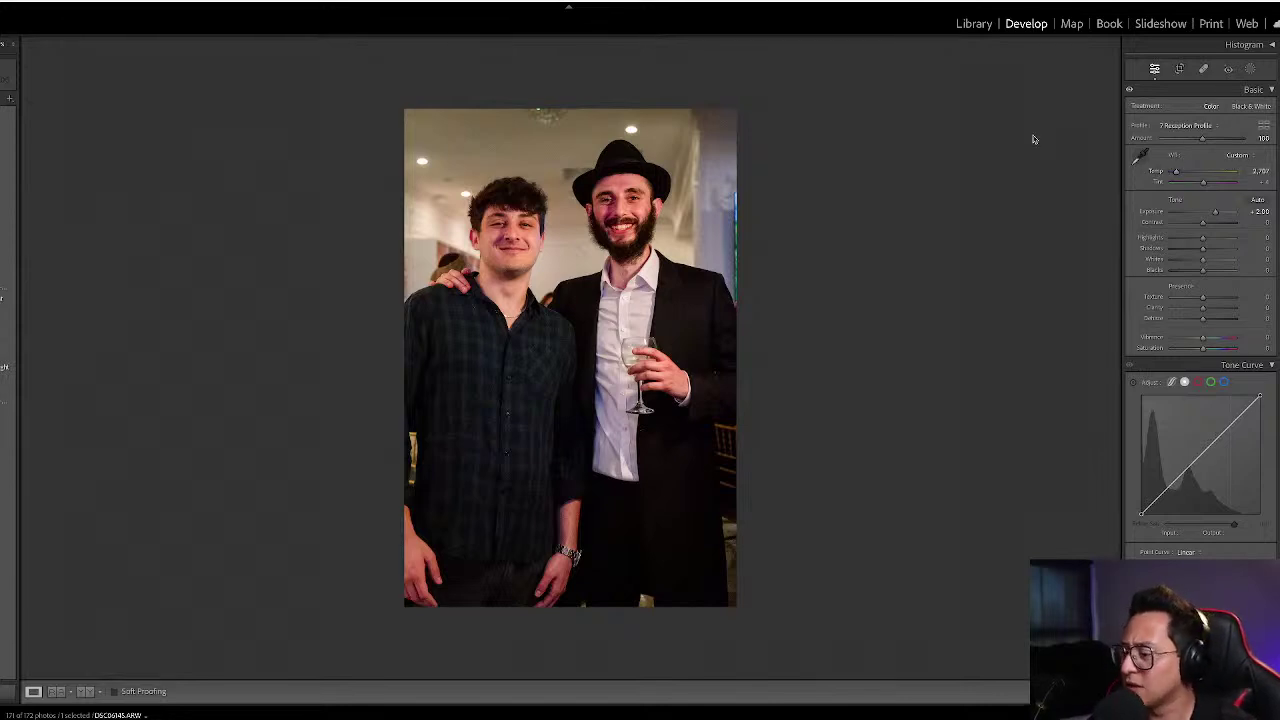
- Compare photos 84, 83 and 86 in the gallery grid for consistent brightness and color
key(g)
key(j)
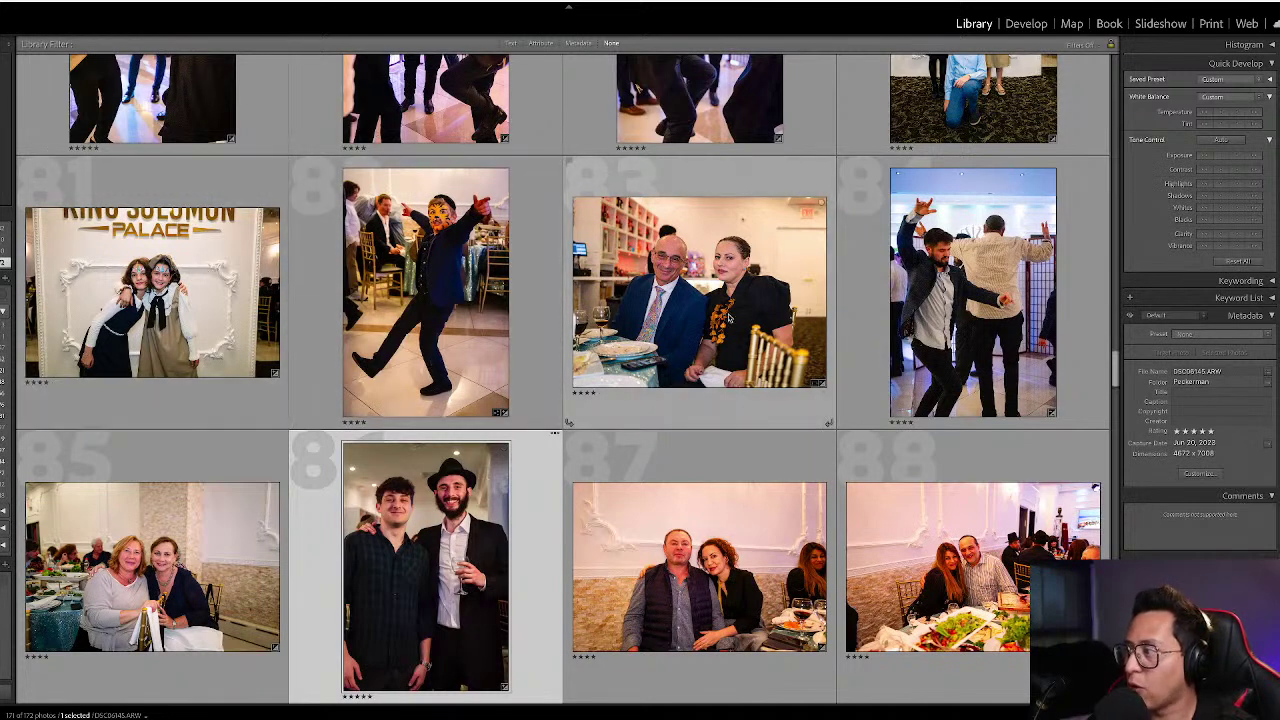
click(903, 289)
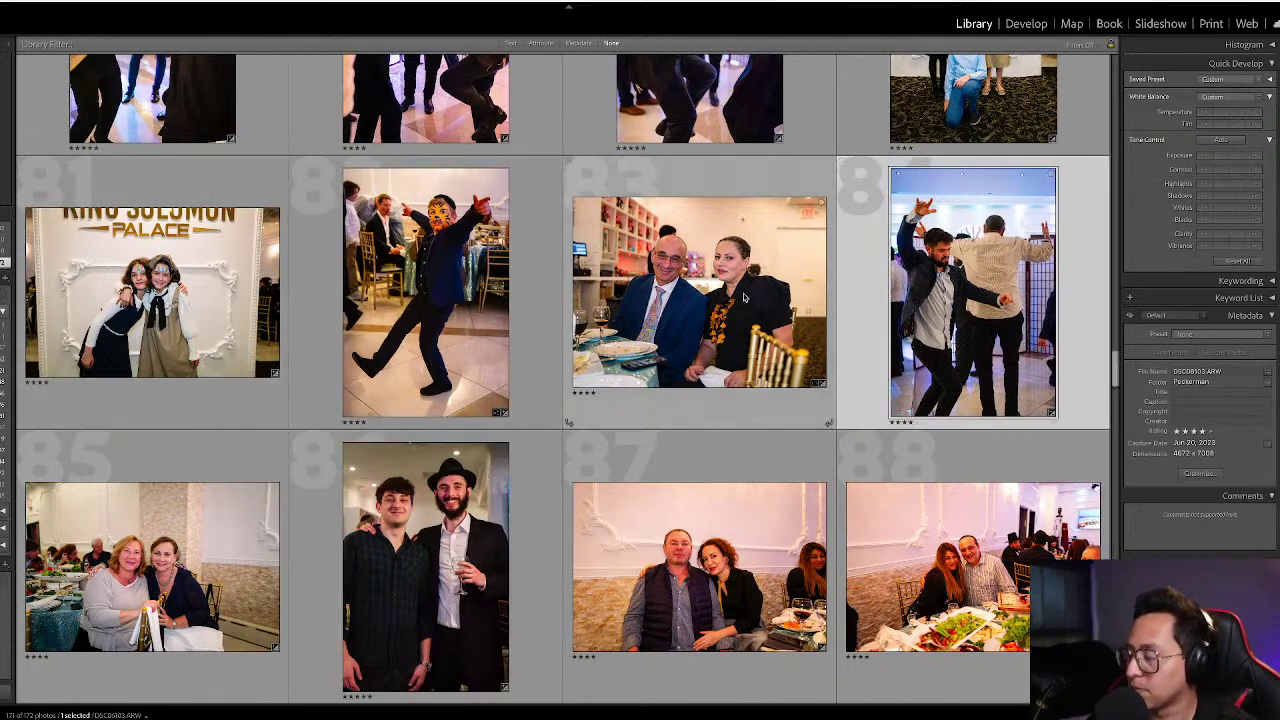
click(600, 350)
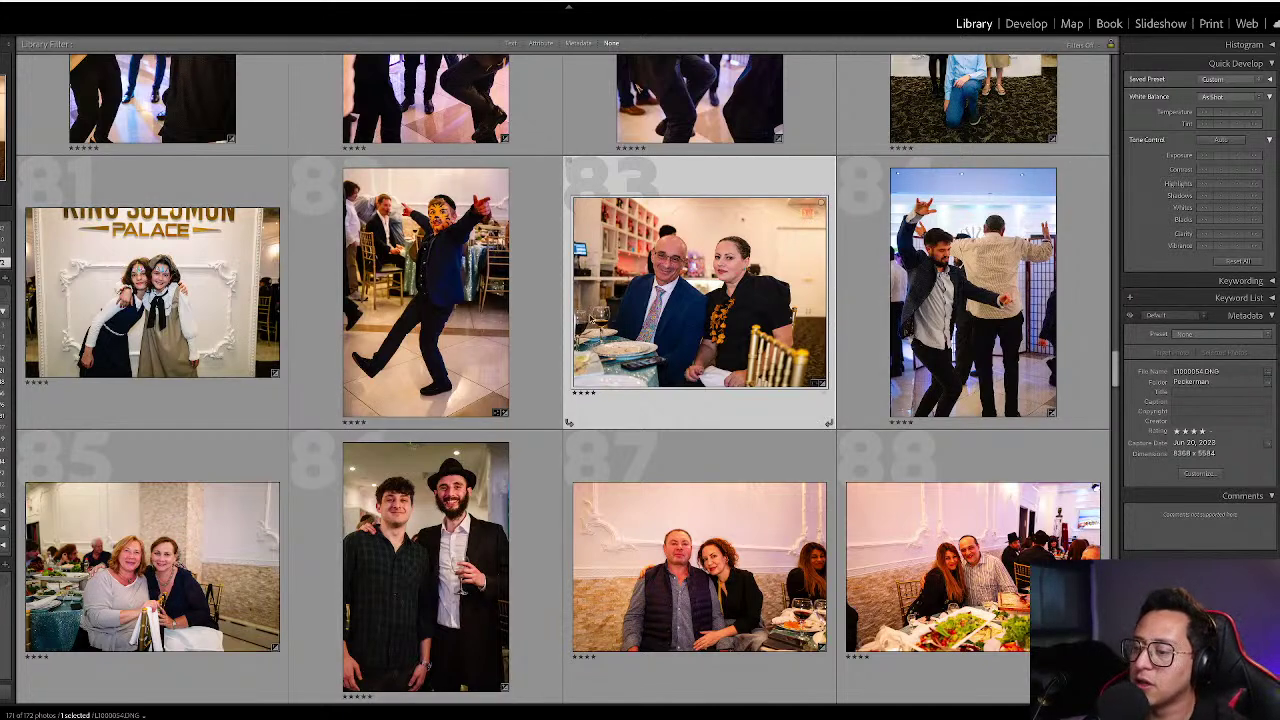
click(410, 560)
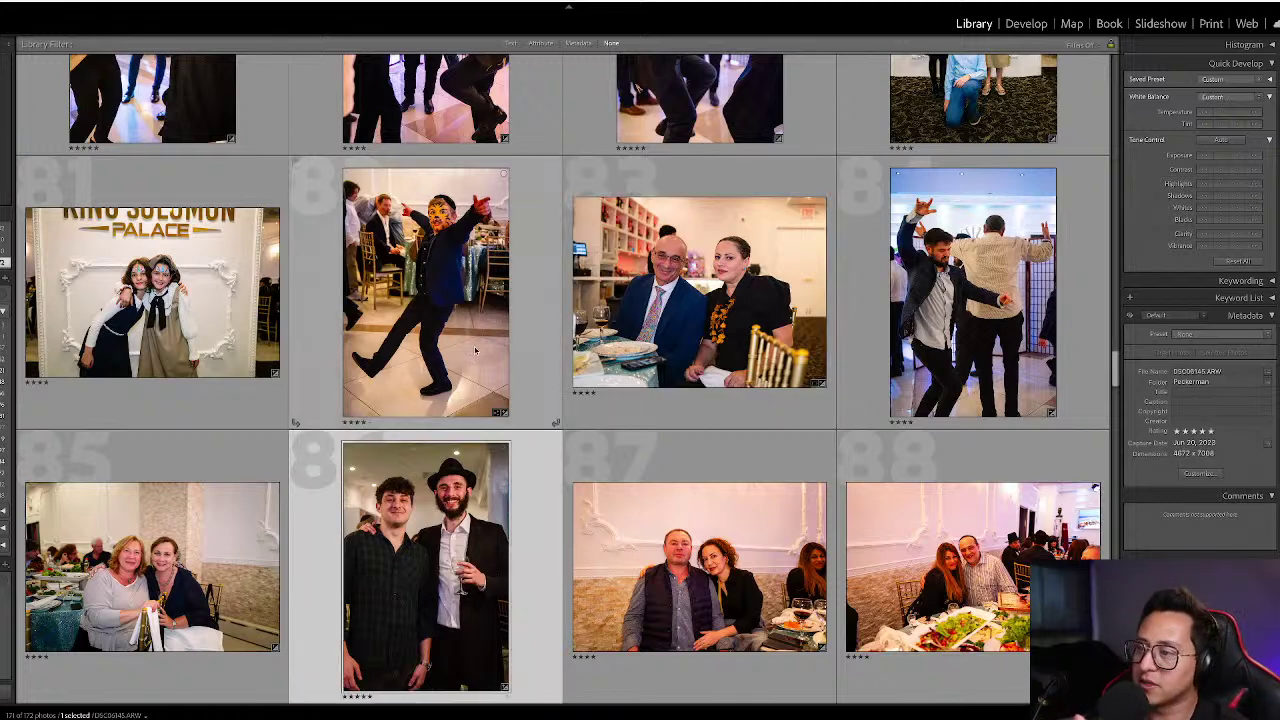
- Set the exposure of photo 82, the dancing boy in face paint, to +2.20 and give it a low-contrast Adobe Standard look with lifted shadows
click(458, 315)
key(d)
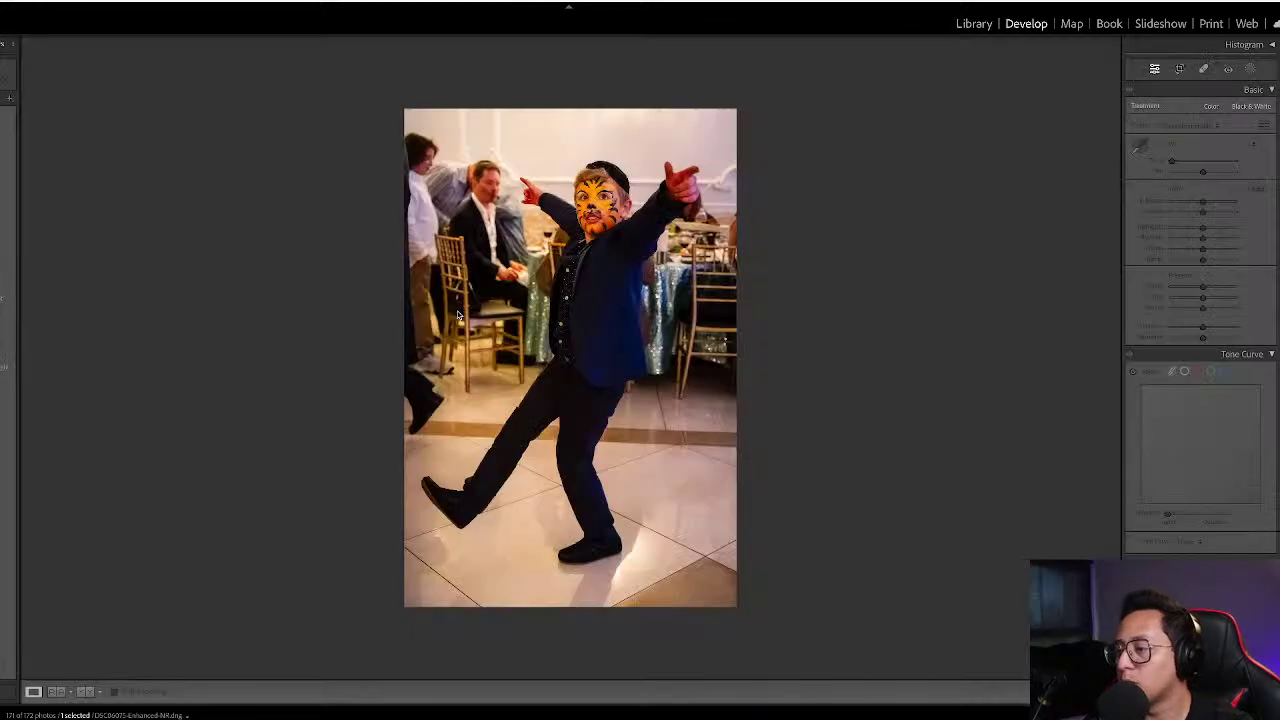
key(equal)
key(equal)
key(minus)
key(minus)
key(minus)
key(minus)
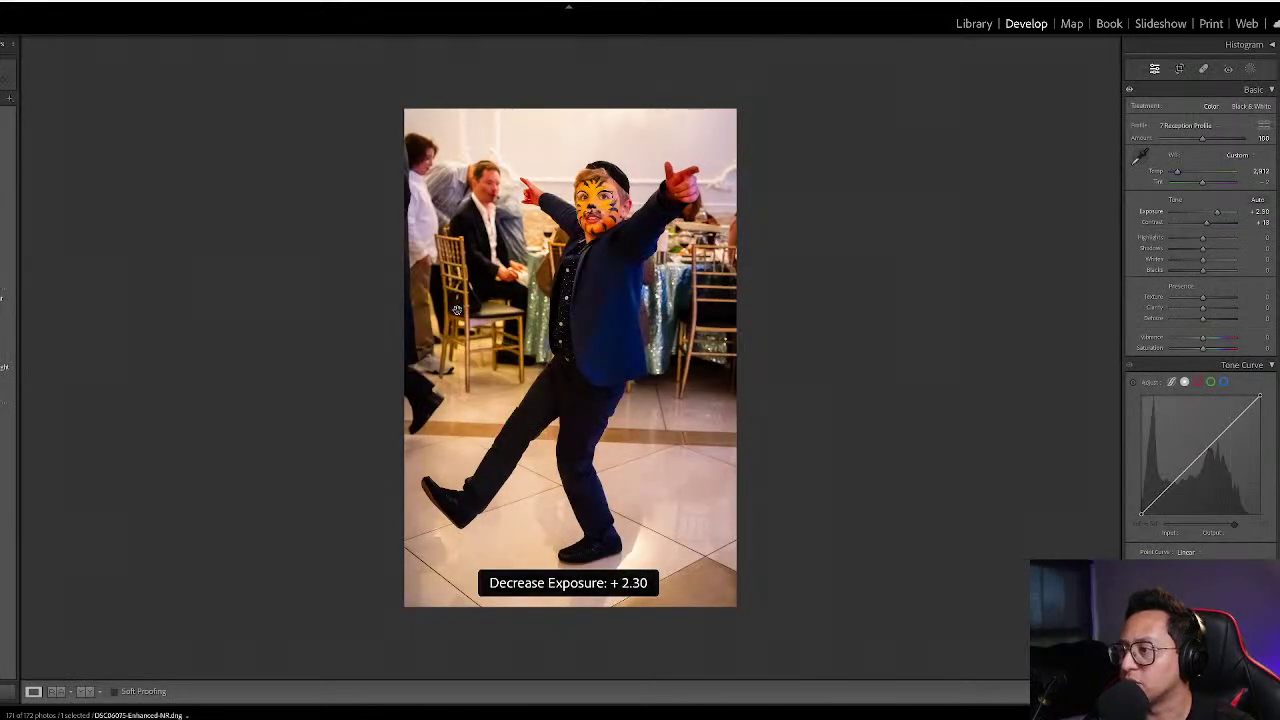
key(equal)
key(equal)
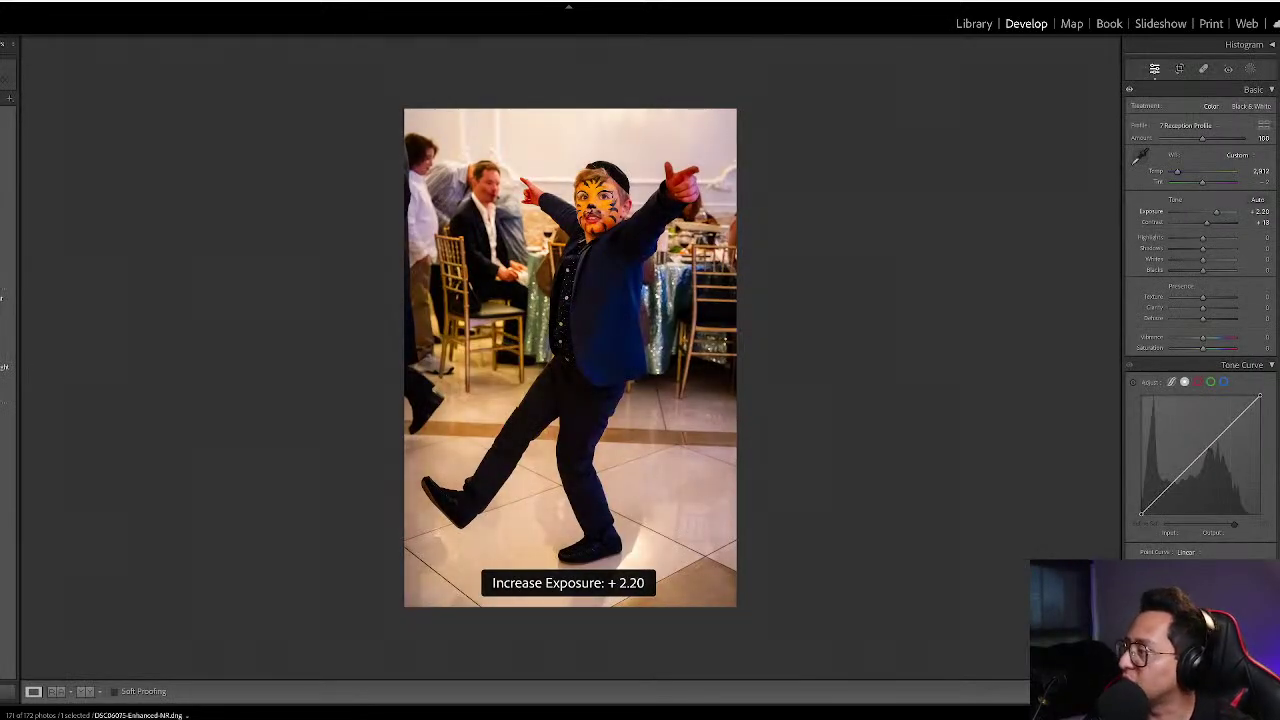
drag(1203, 250, 1217, 251)
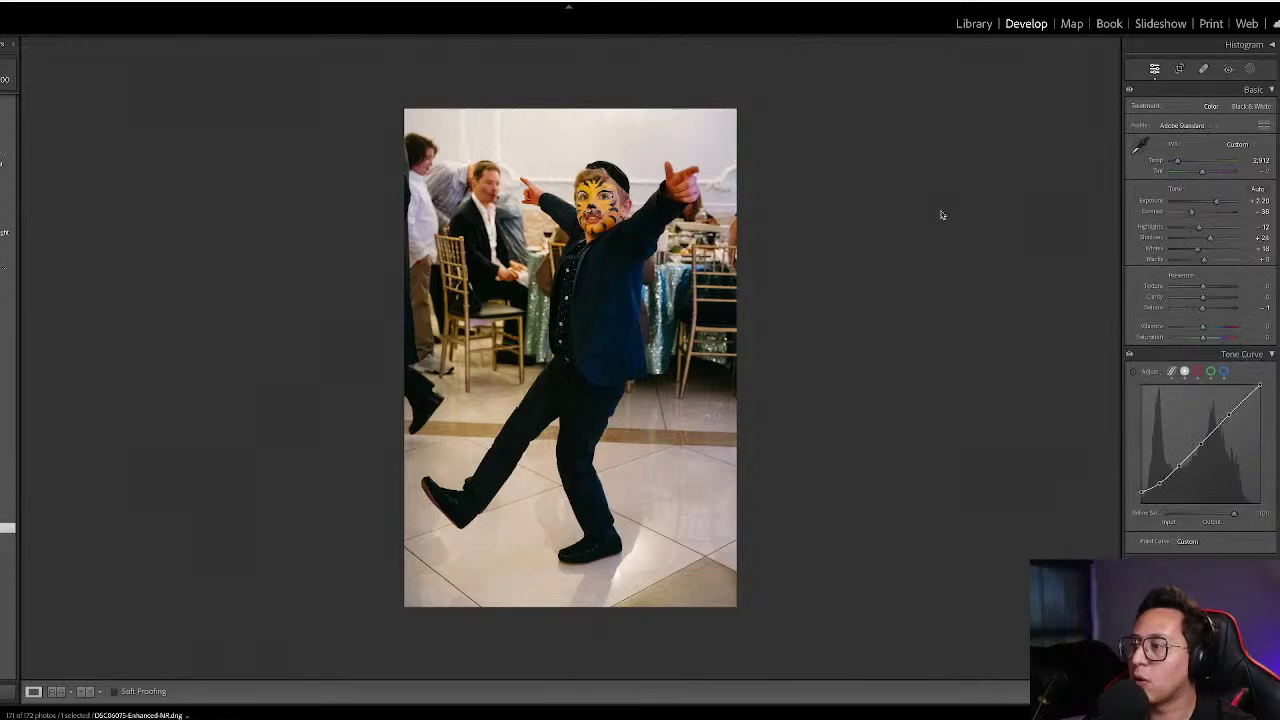
key(g)
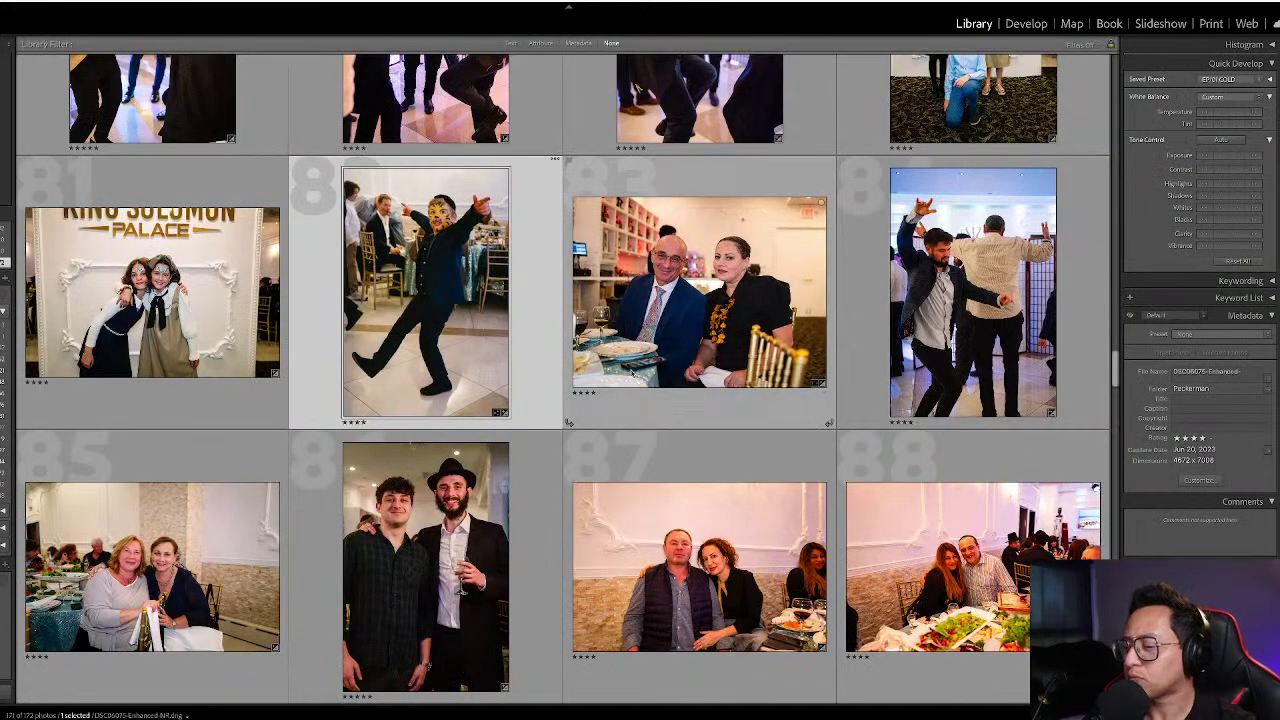
- Raise the shadows of photo 84, the men dancing with raised arms, to about +25
click(900, 276)
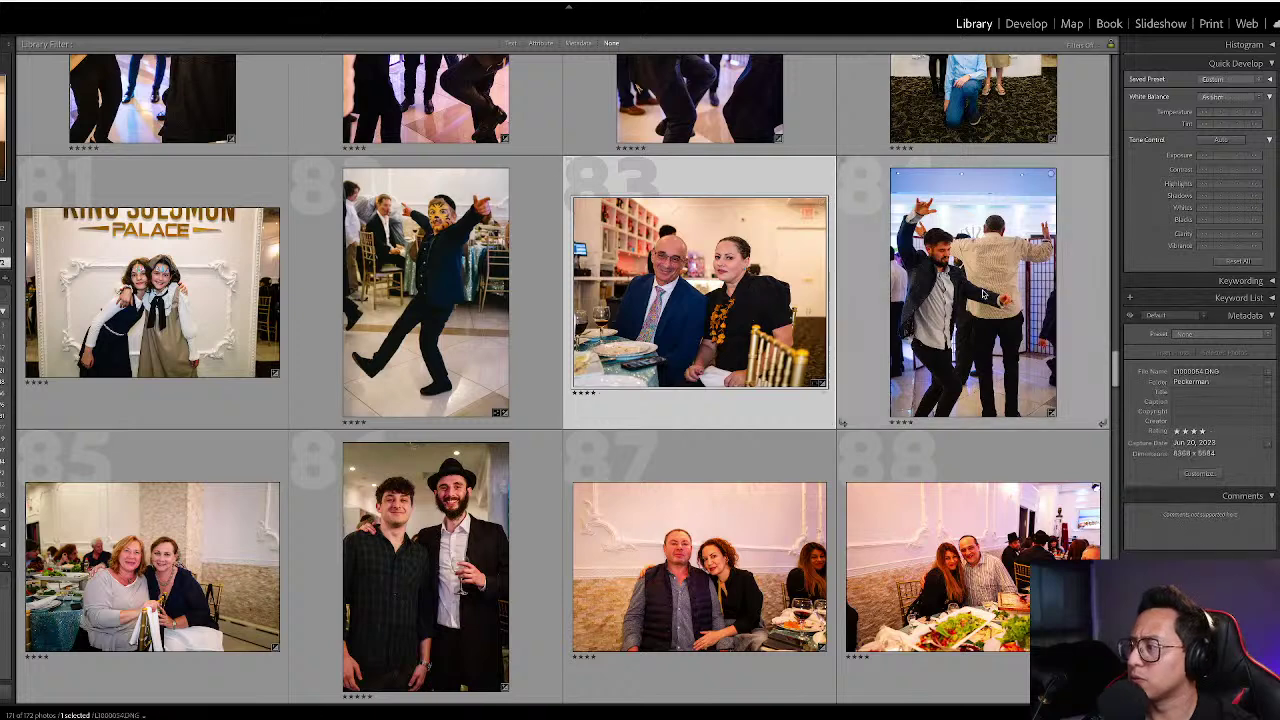
key(d)
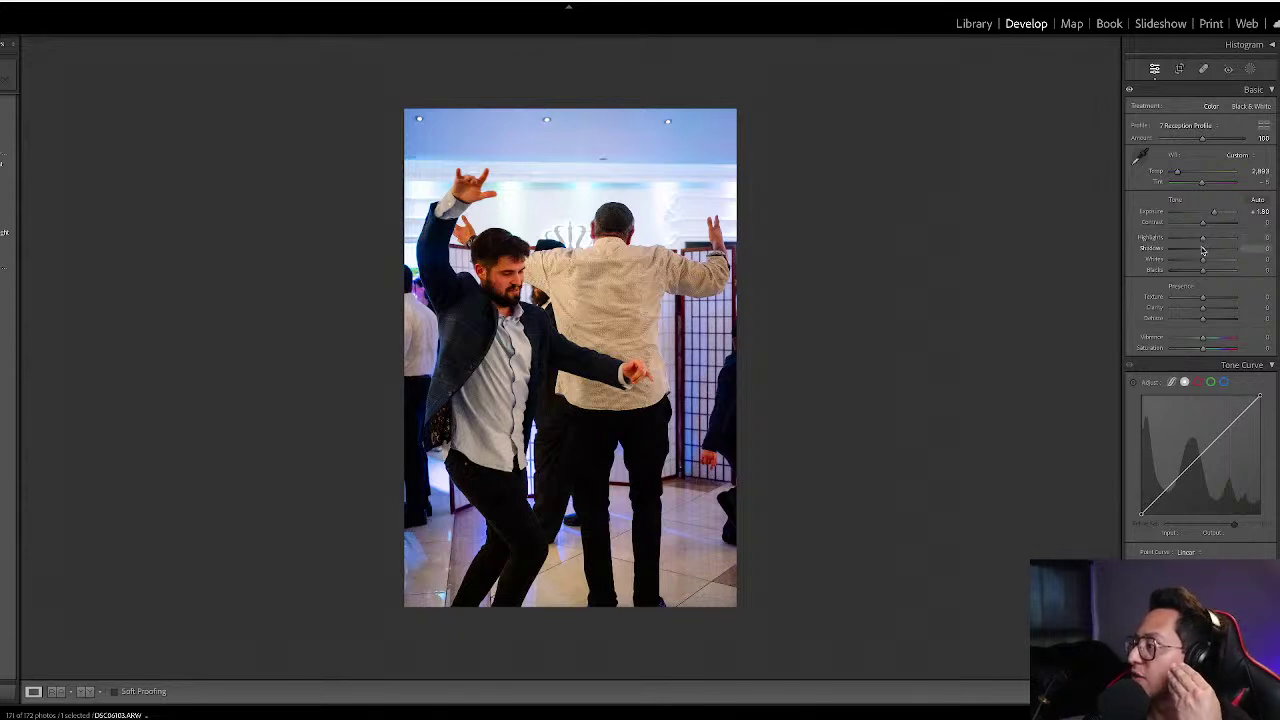
drag(1203, 250, 1211, 252)
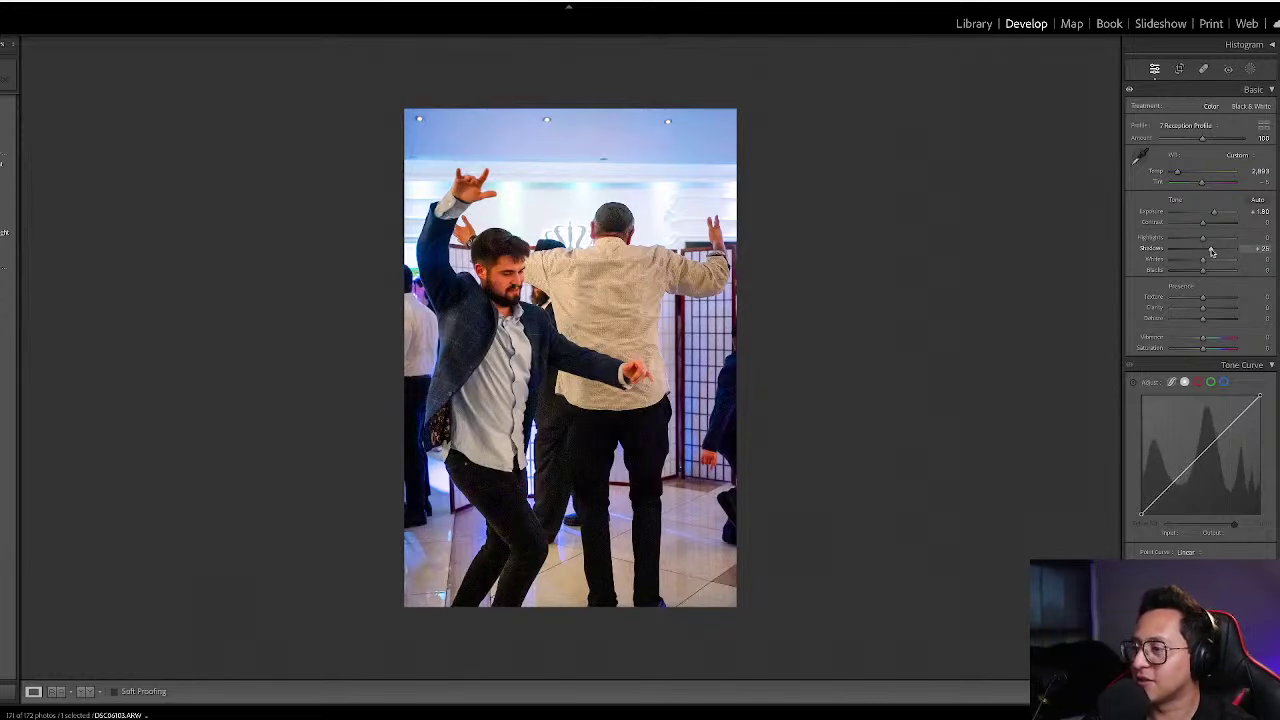
key(g)
- Raise the exposure of photo 86, the two men posing with a wine glass, to +2.40
scroll(416, 430, down, 2)
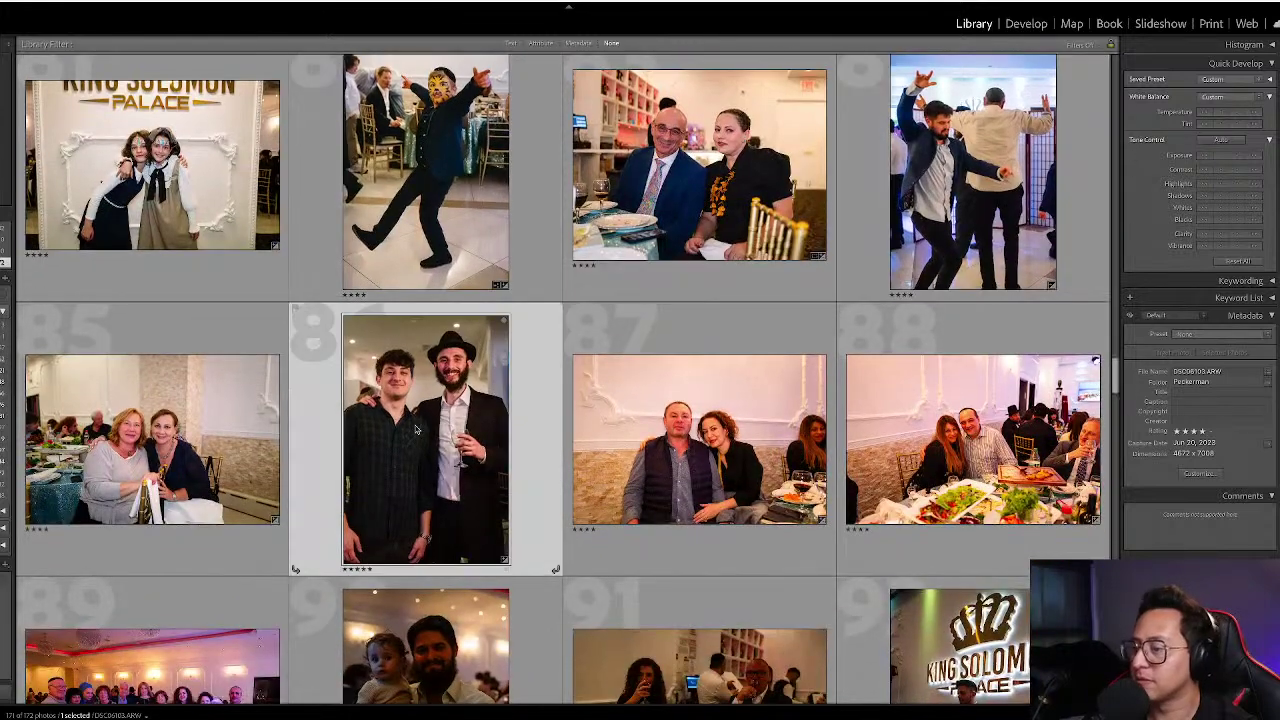
key(d)
key(equal)
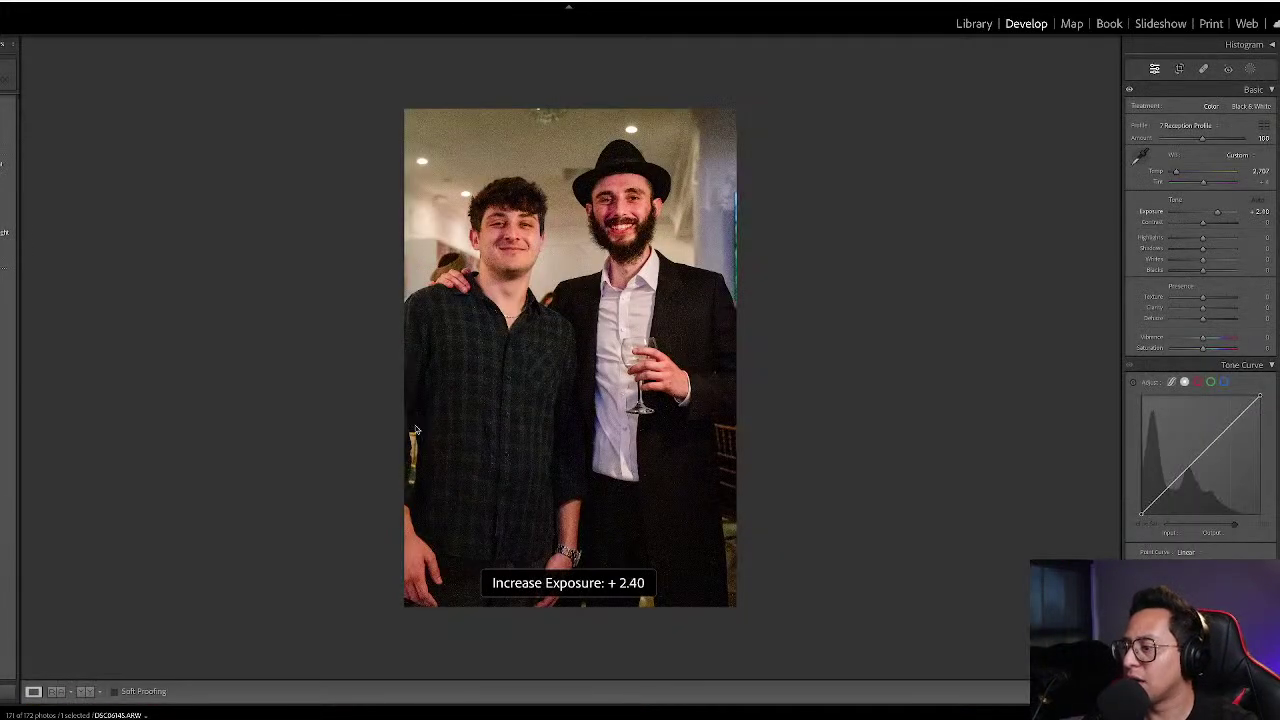
key(g)
- Select photos 87 and 88, the couples seated by the white wall, together and raise their shadows to about +24
scroll(416, 428, down, 2)
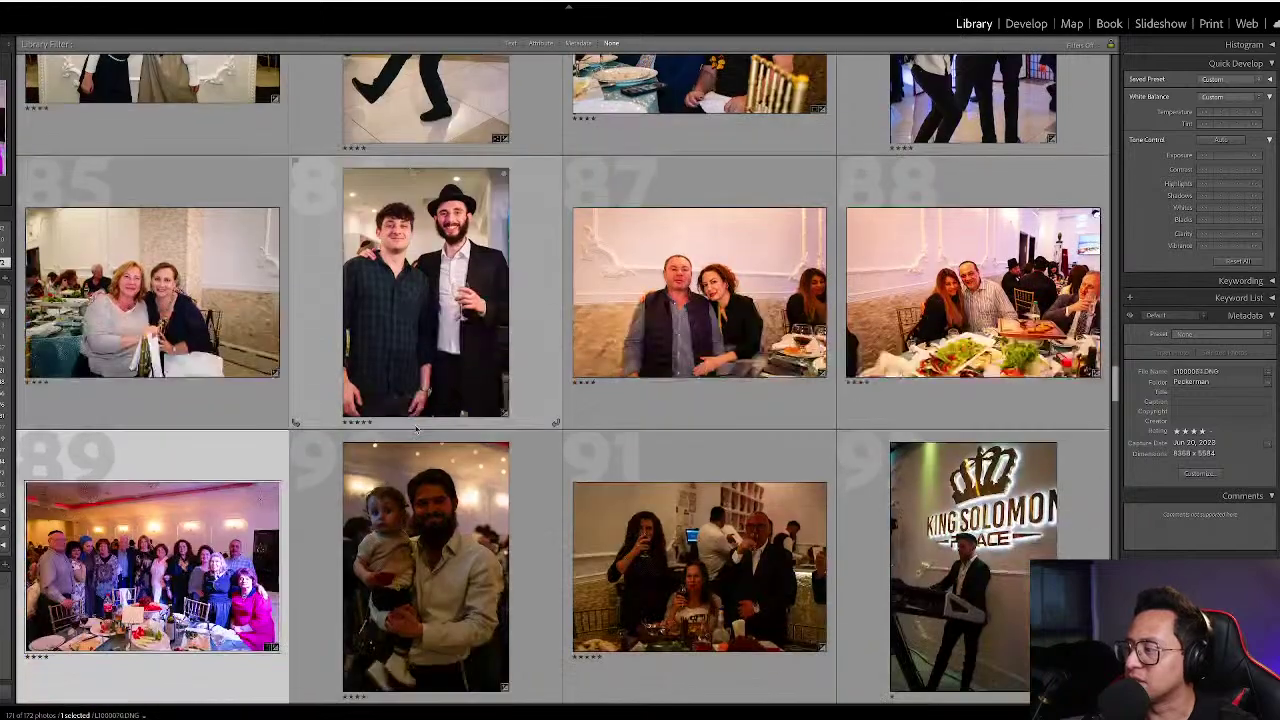
key(Left)
key(shift+Left)
key(d)
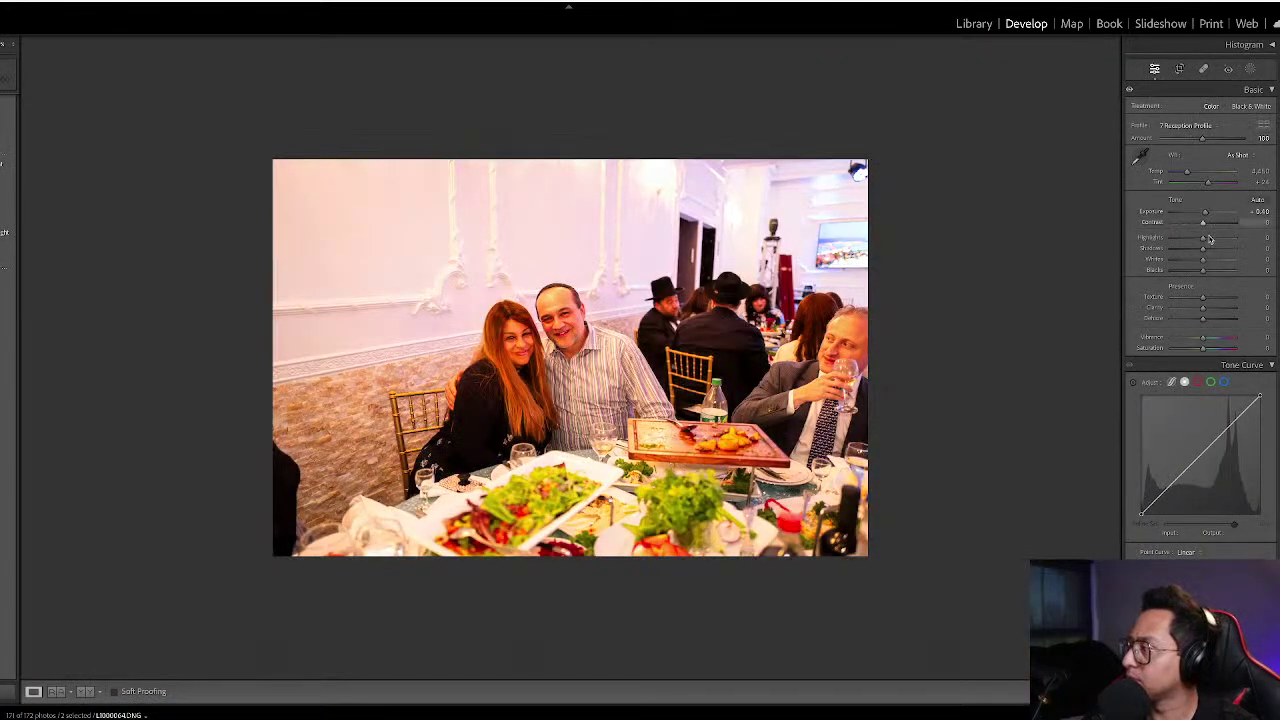
drag(1207, 249, 1209, 250)
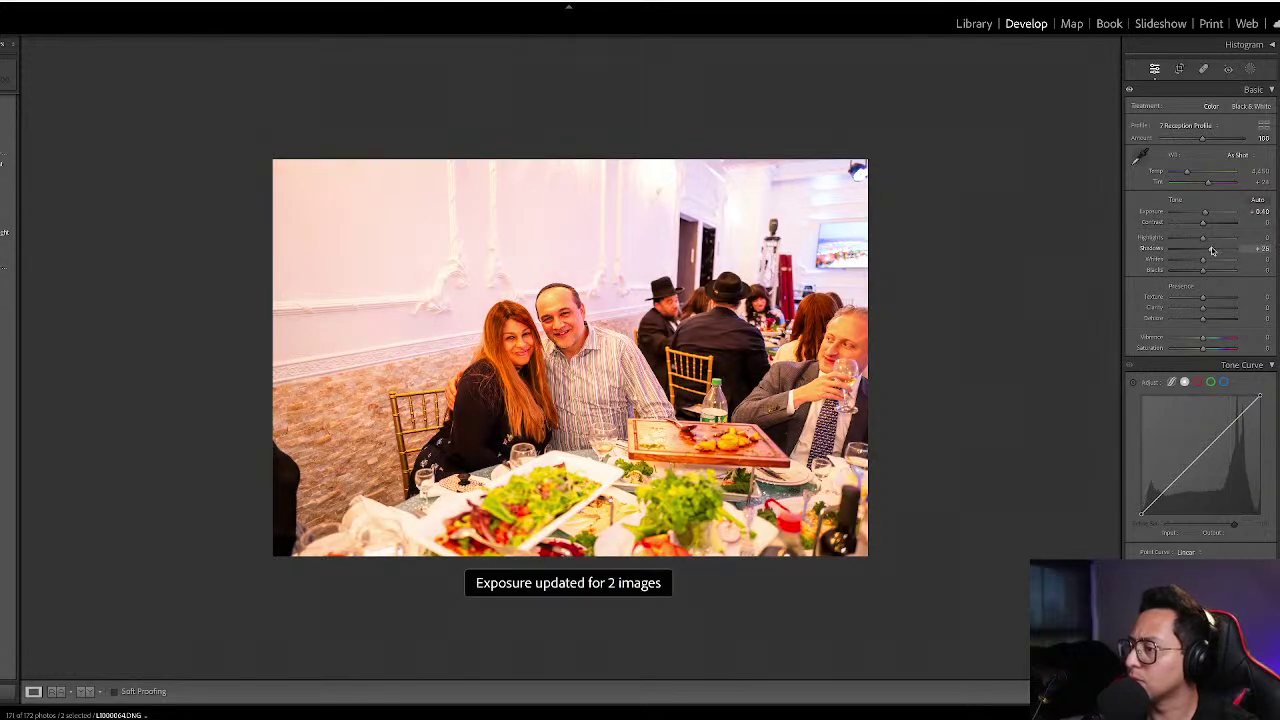
- Set the temperature of the two selected couple photos to 4,200 and fine-tune their exposure upward
click(1253, 170)
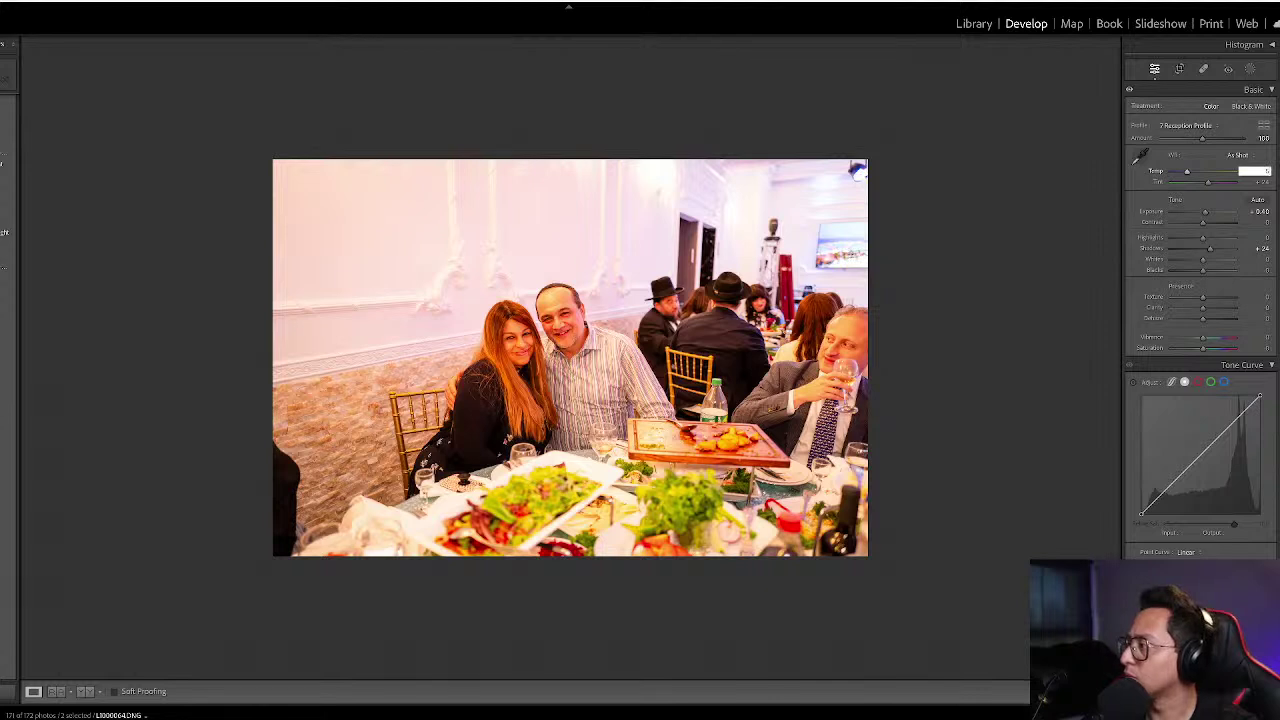
text(4200)
key(Return)
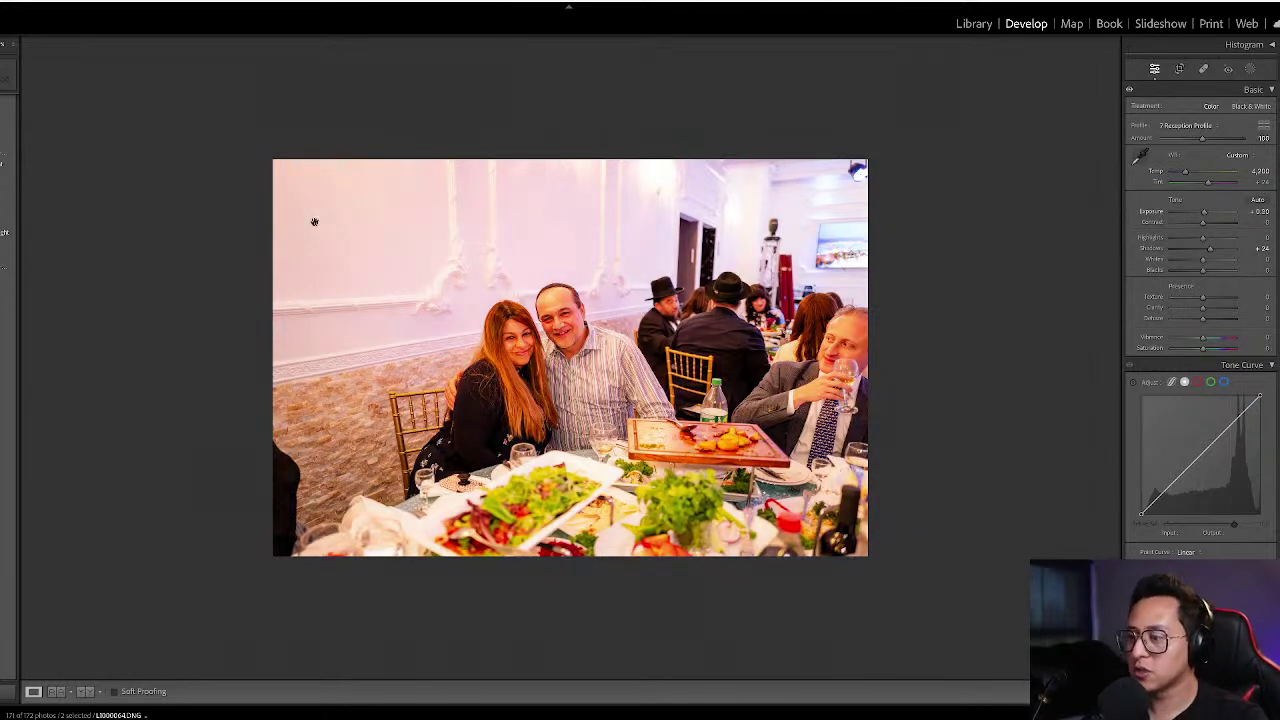
key(equal)
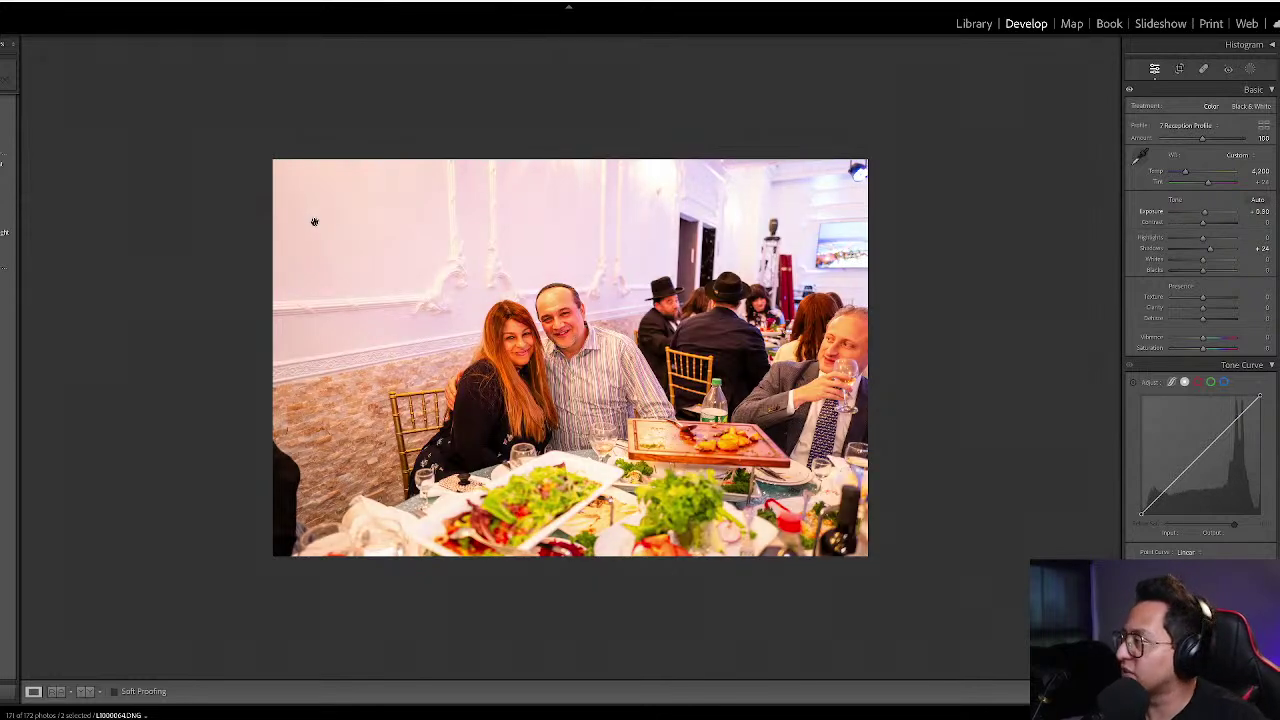
key(equal)
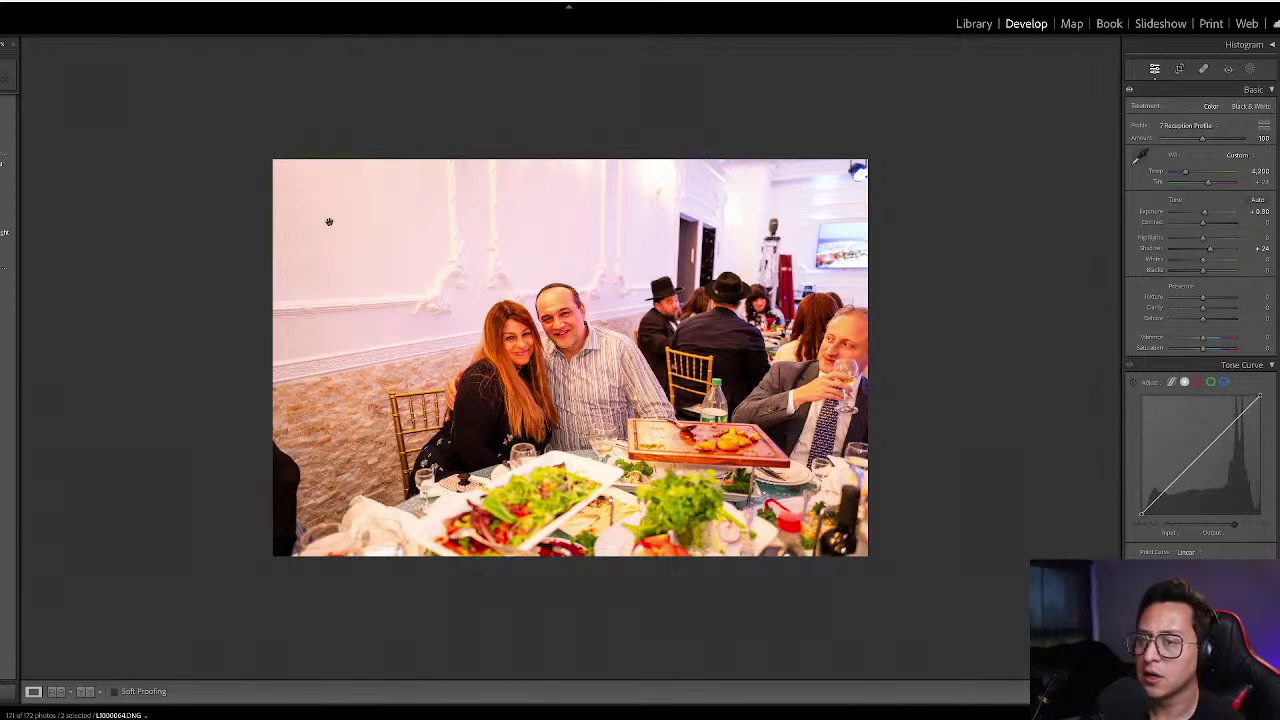
click(1259, 172)
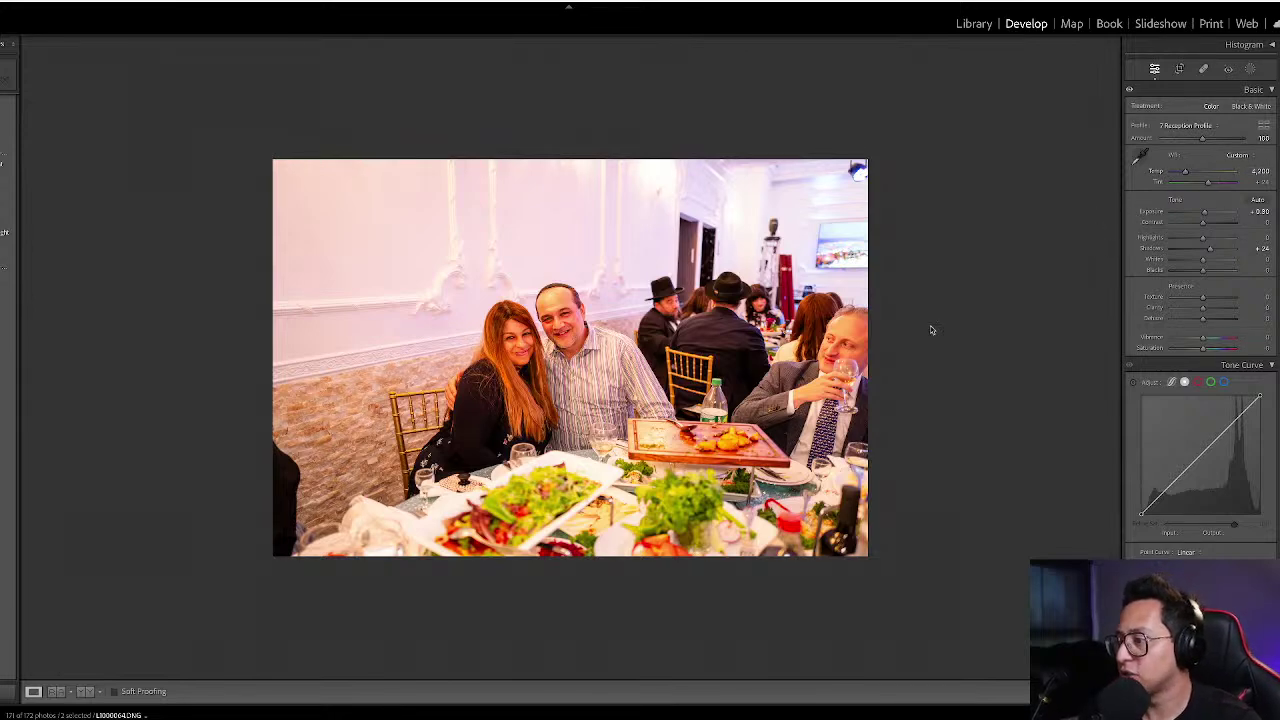
- Compare photos 88 and 87 in the gallery grid
key(g)
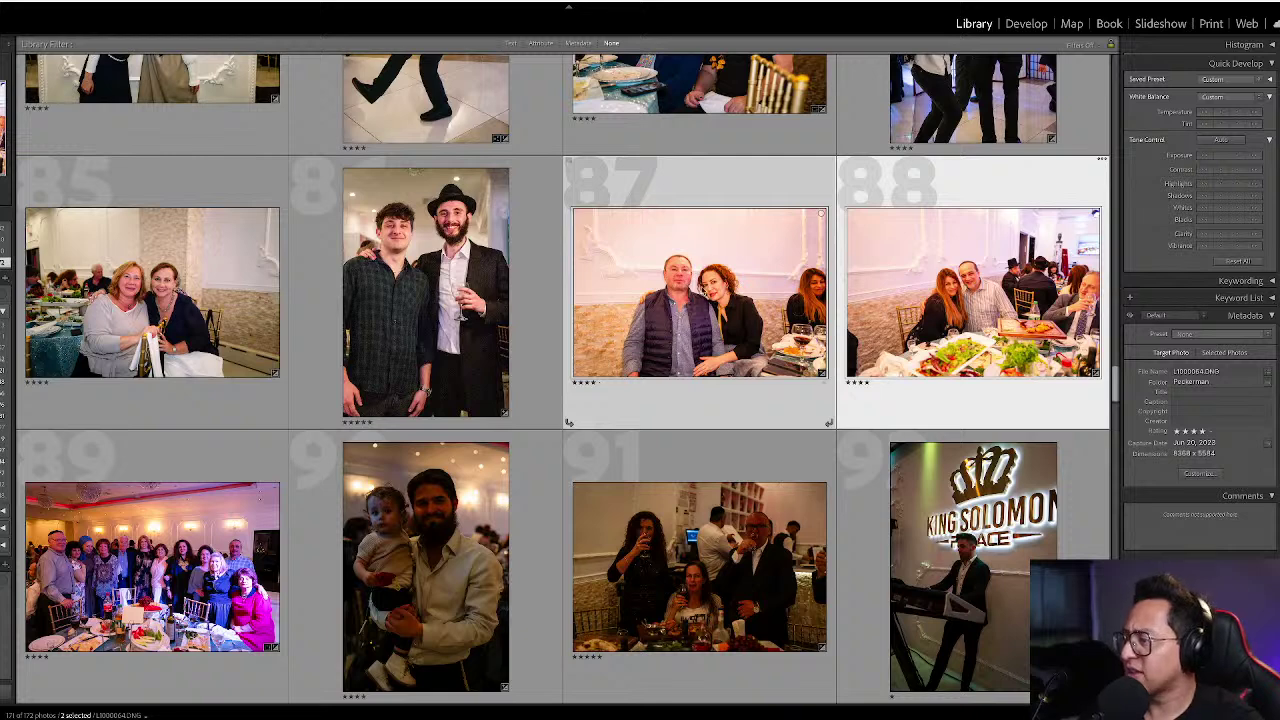
click(884, 293)
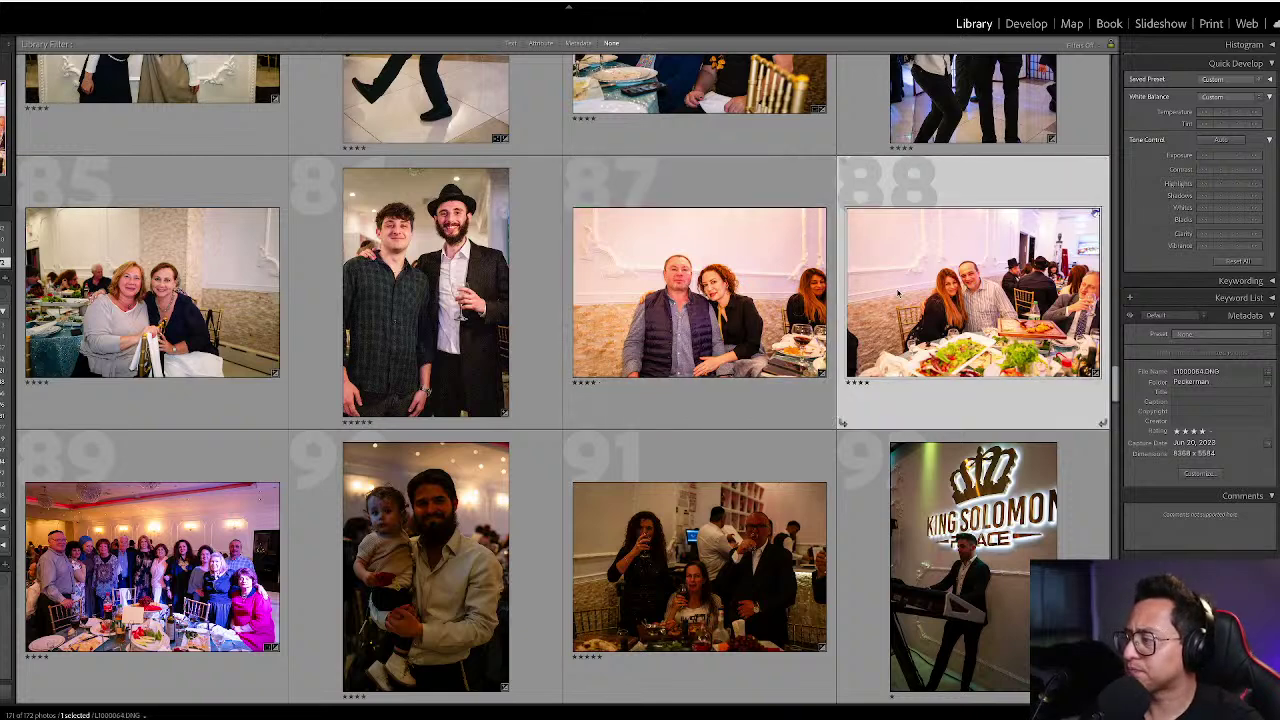
click(684, 250)
- Raise the exposure of photo 89, the large group standing behind the table, to +0.50
click(112, 566)
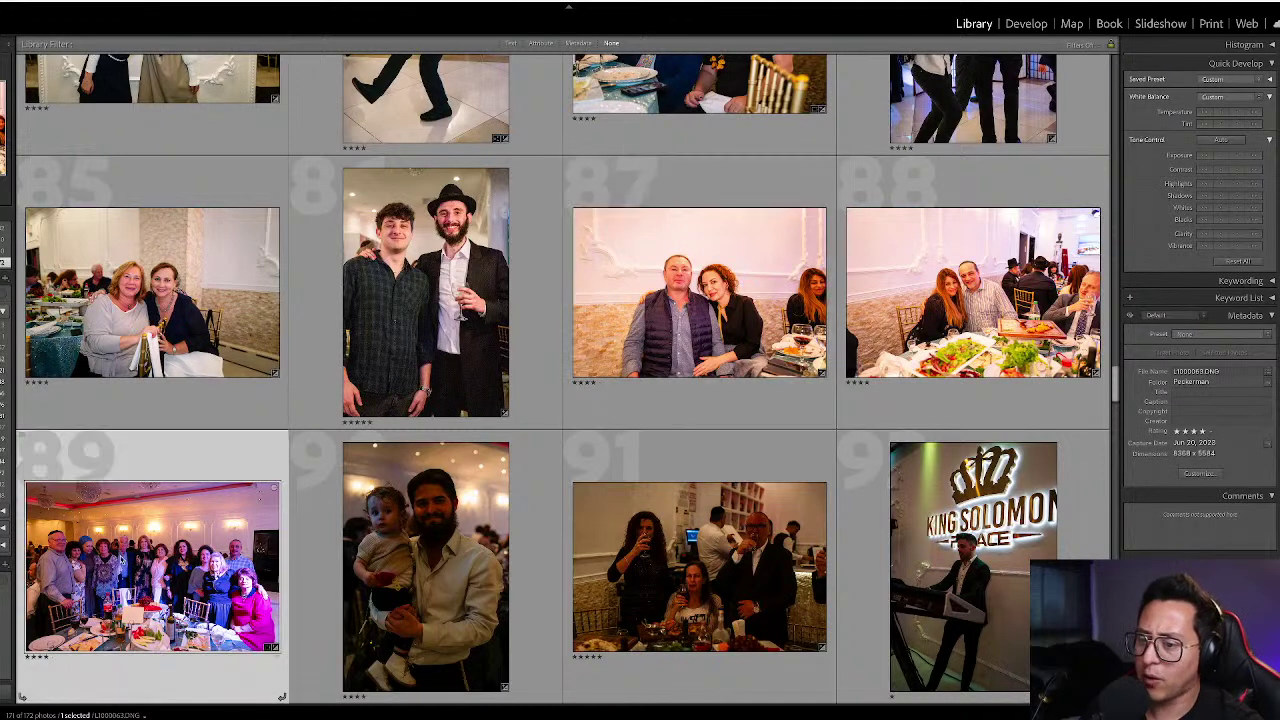
key(d)
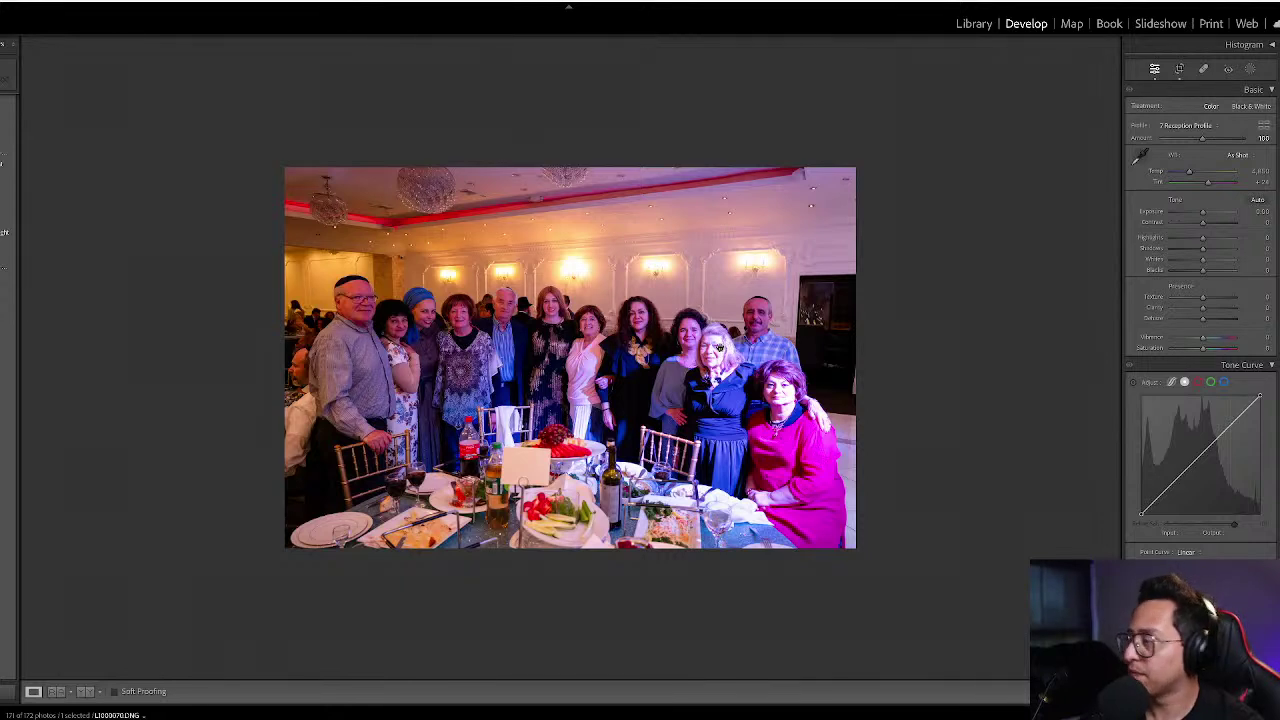
key(=)
key(=)
key(=)
key(=)
key(=)
key(=)
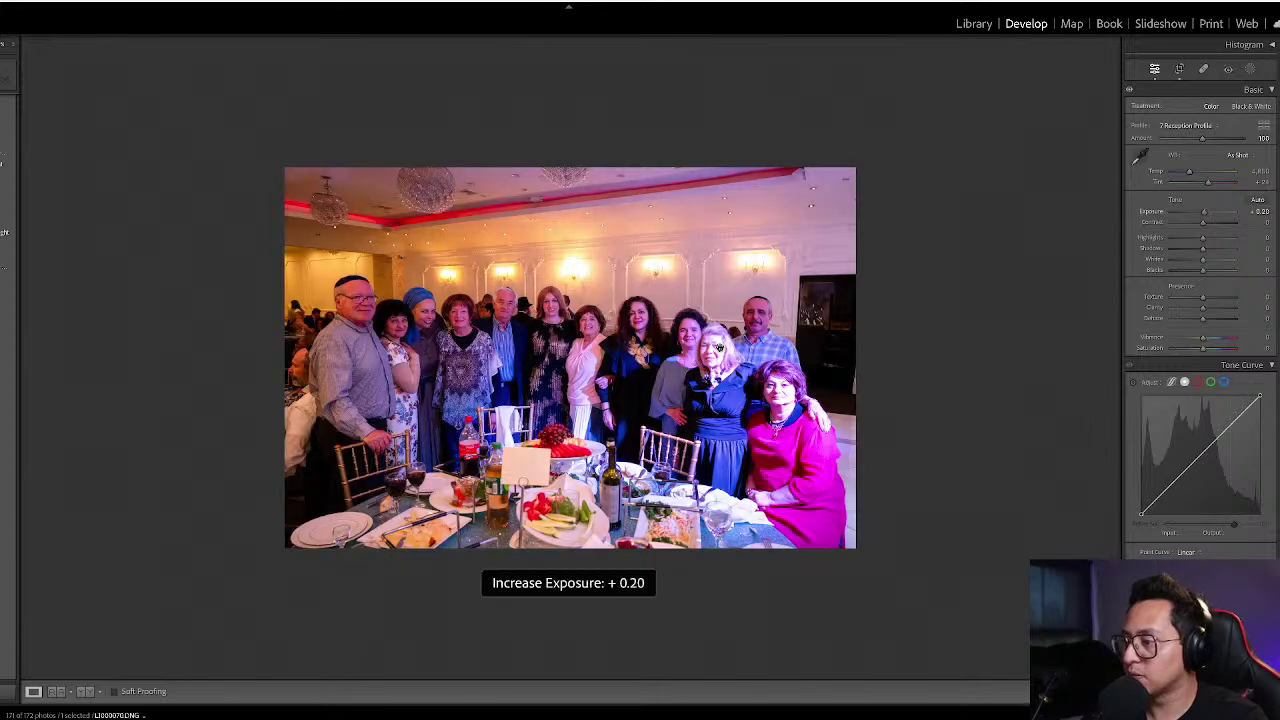
key(minus)
key(minus)
key(=)
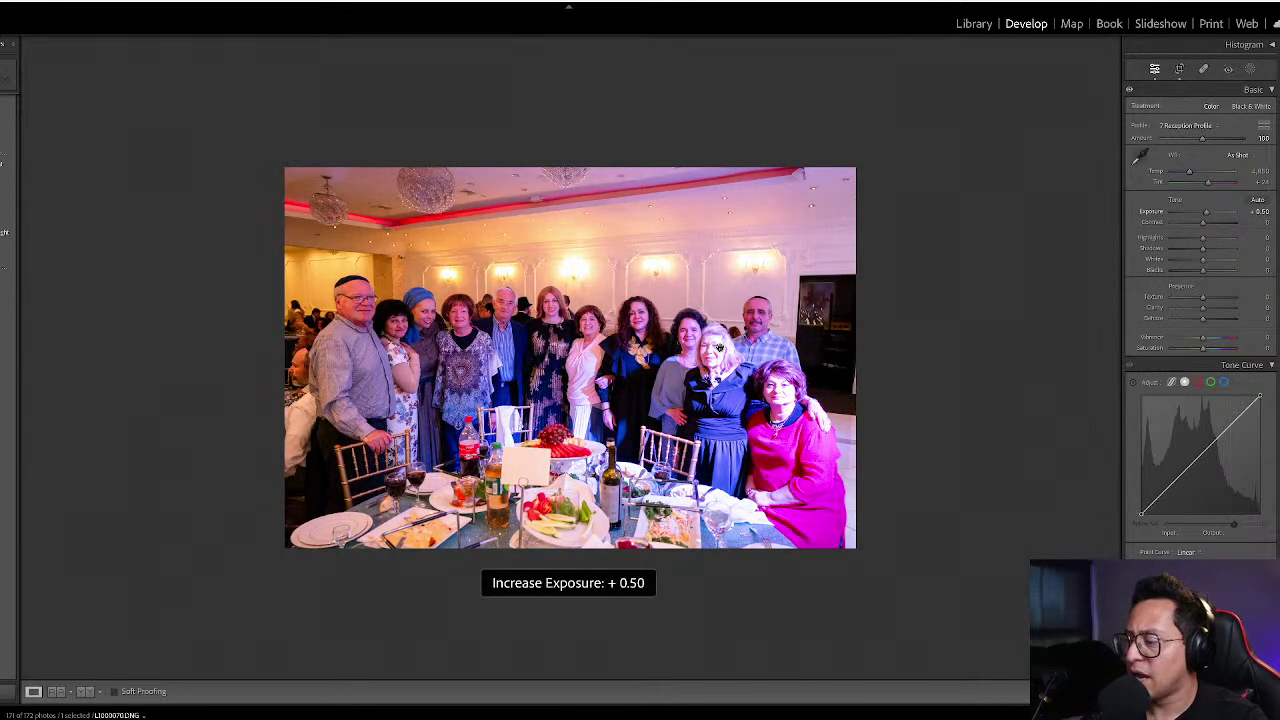
- Check the large group photo against its neighbors in the grid and slightly raise its highlights
key(g)
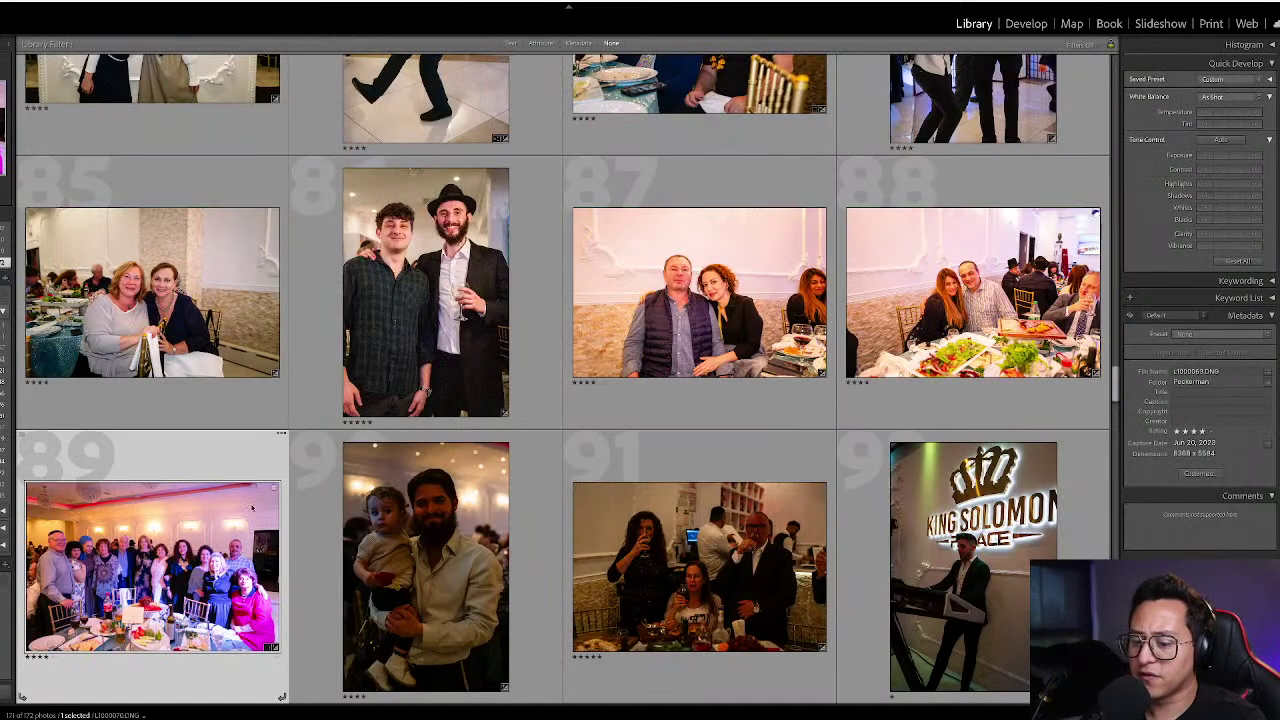
key(d)
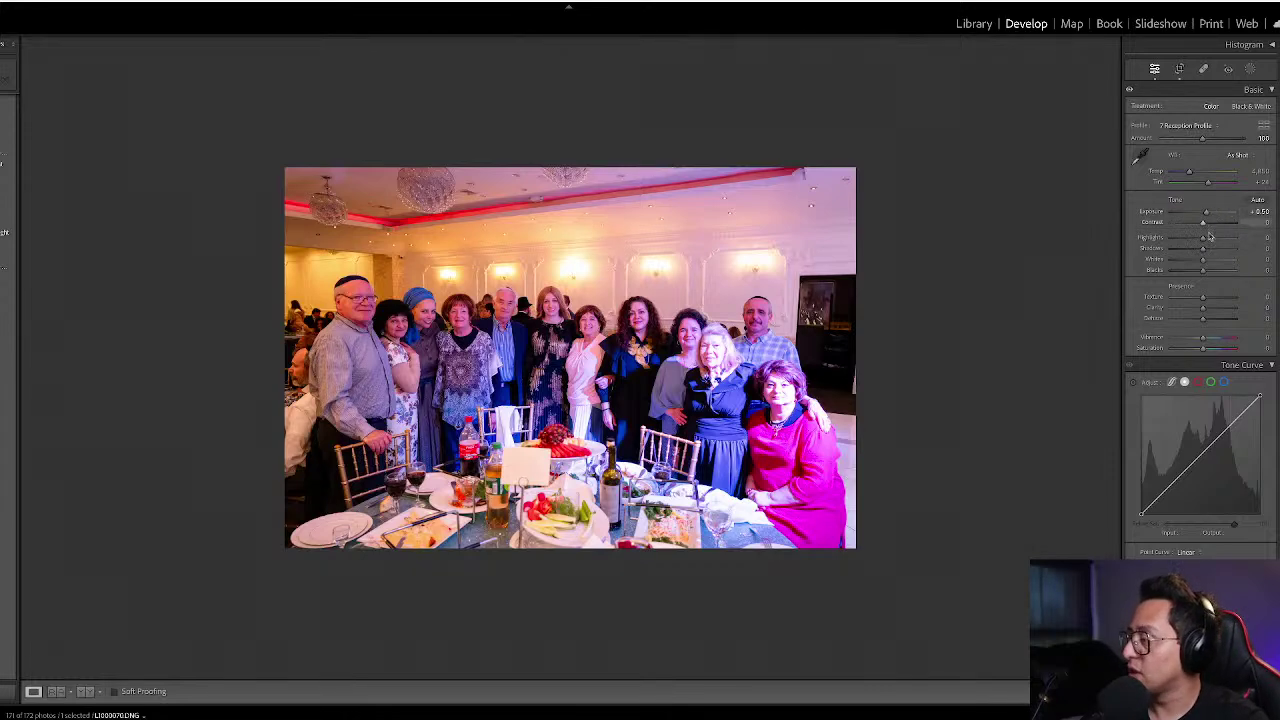
drag(1204, 238, 1210, 240)
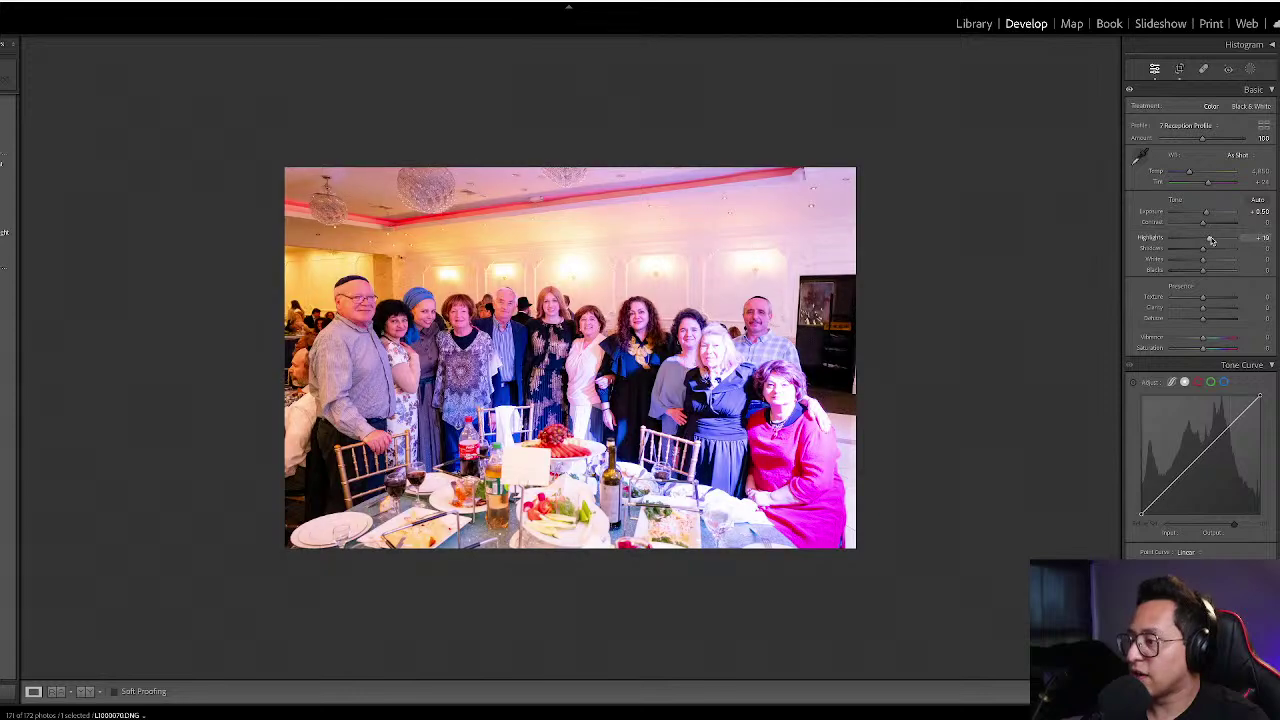
- Undo the last highlights change and create a Select Subject mask covering the people in the group photo
key(ctrl+z)
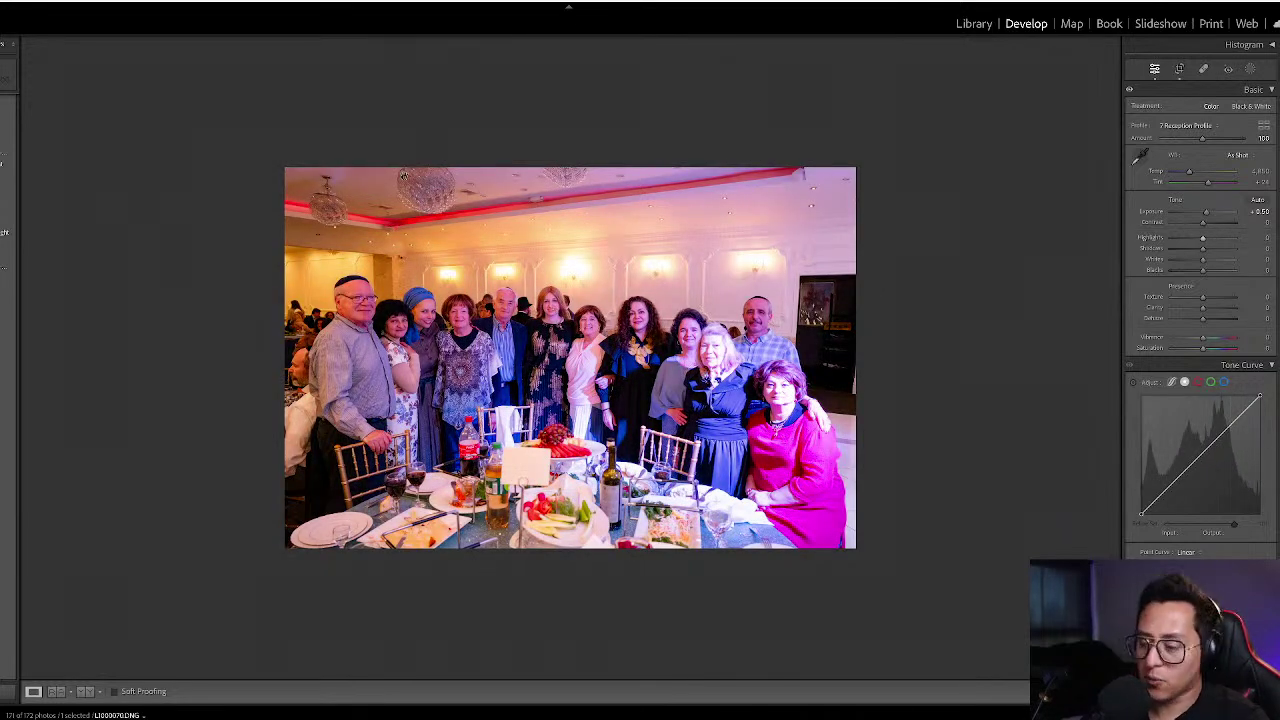
key(shift+m)
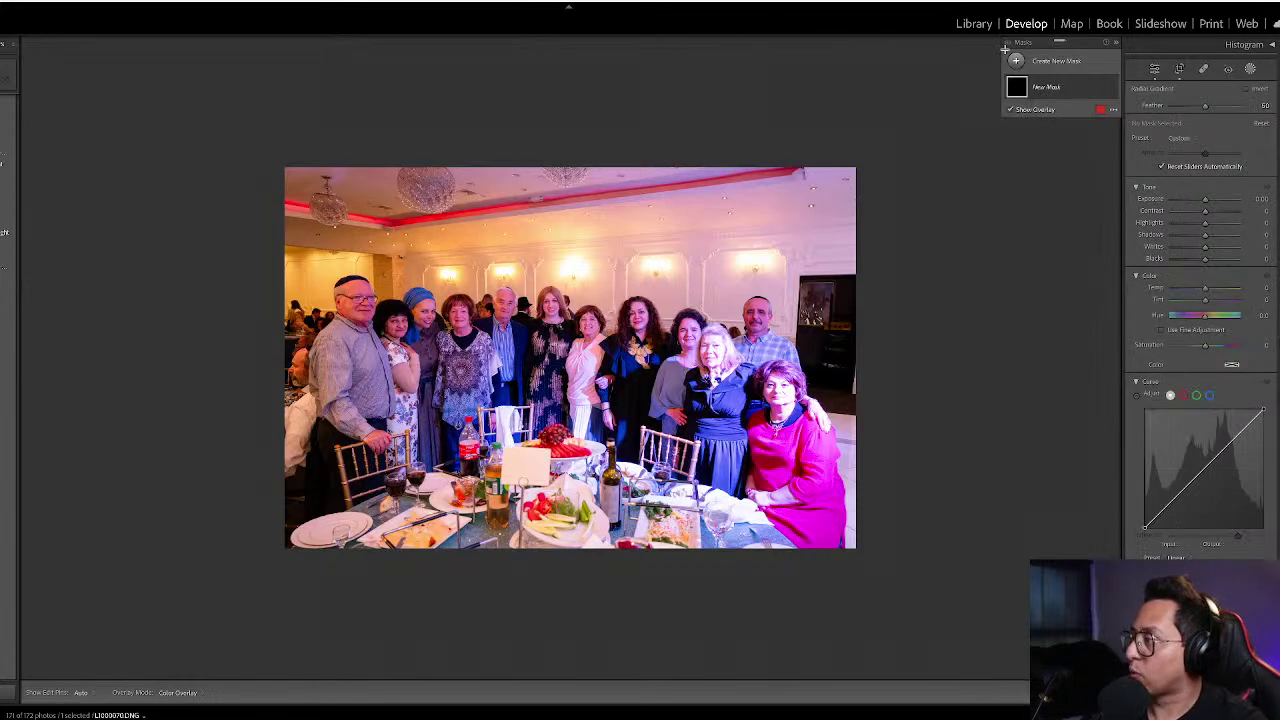
click(1018, 62)
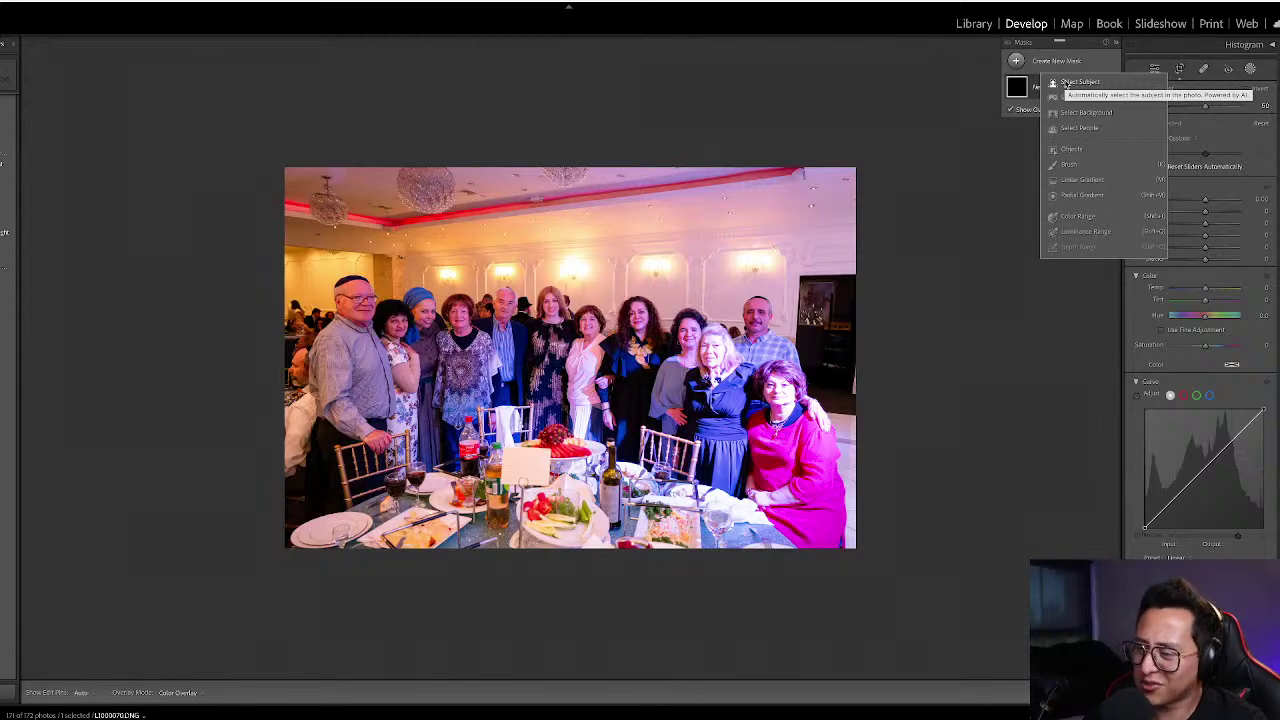
click(1066, 82)
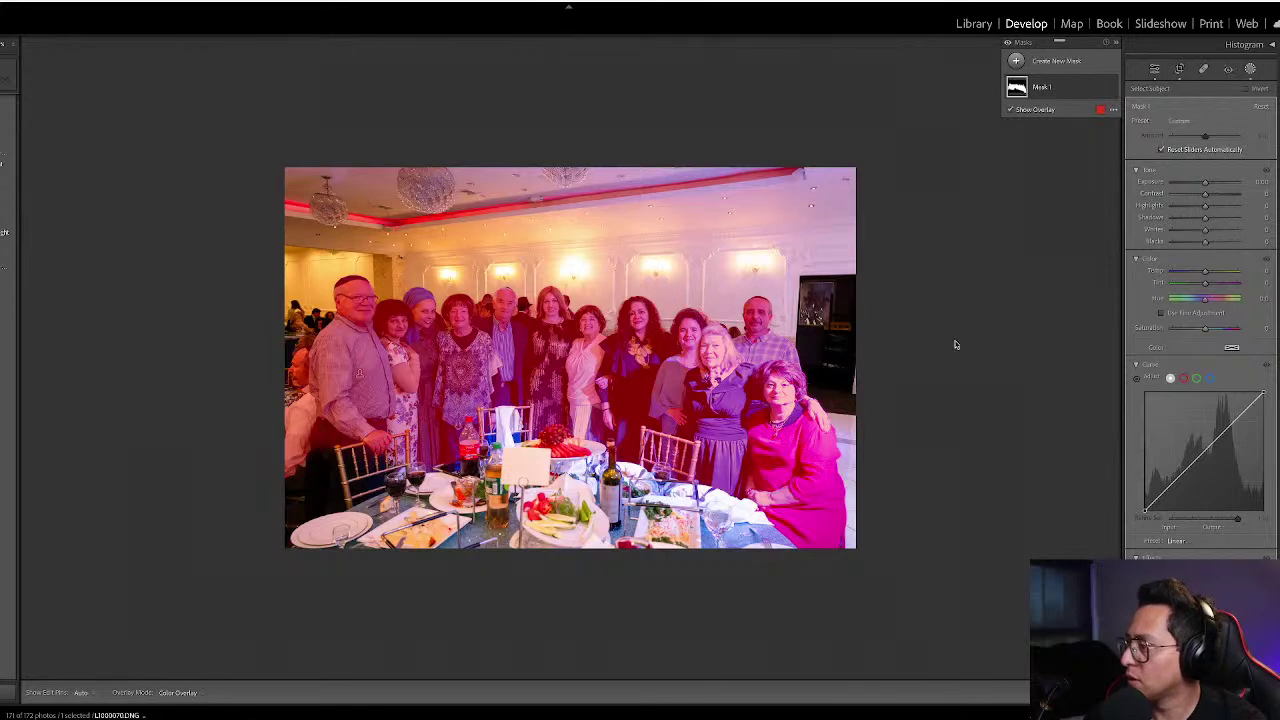
click(1102, 88)
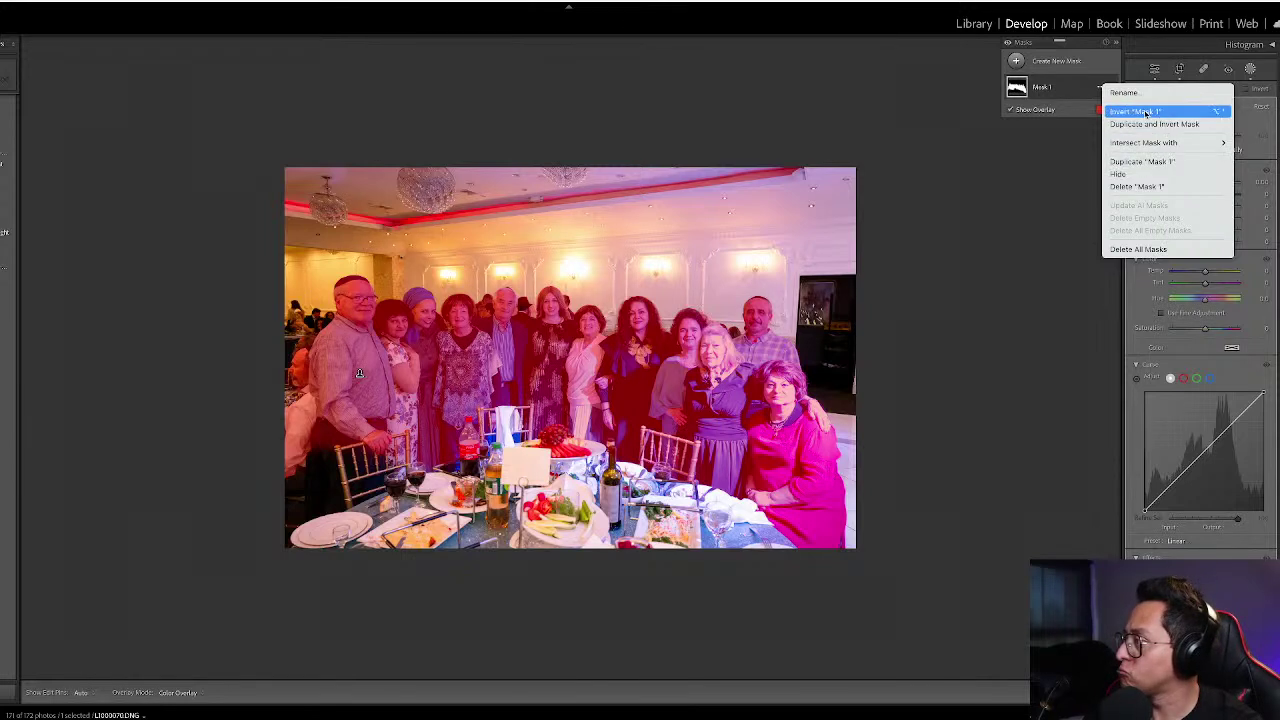
click(1089, 92)
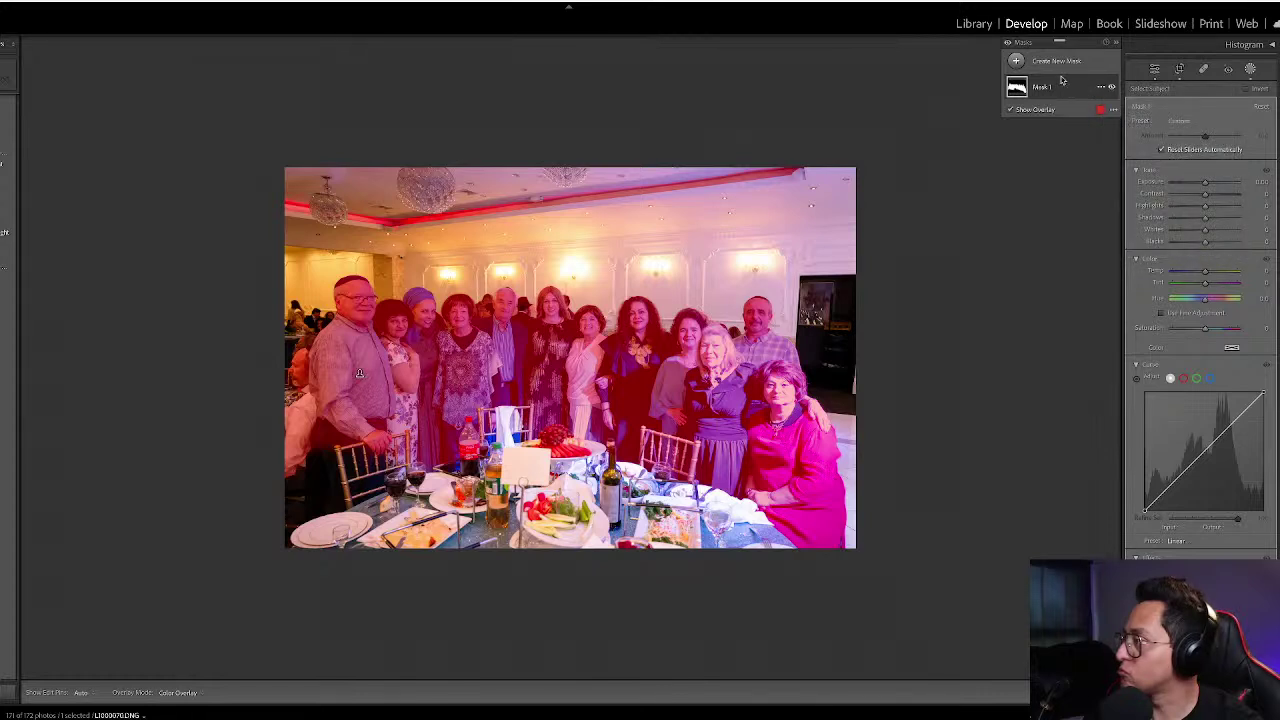
right_click(1100, 90)
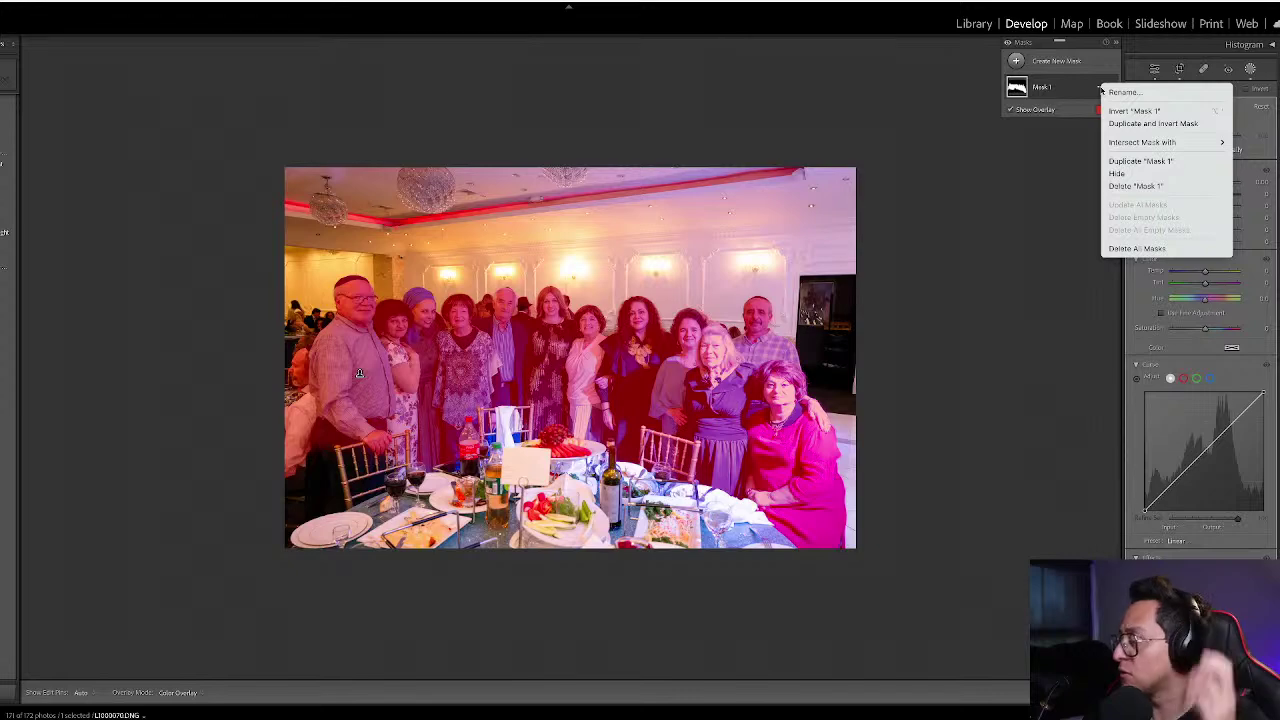
click(961, 182)
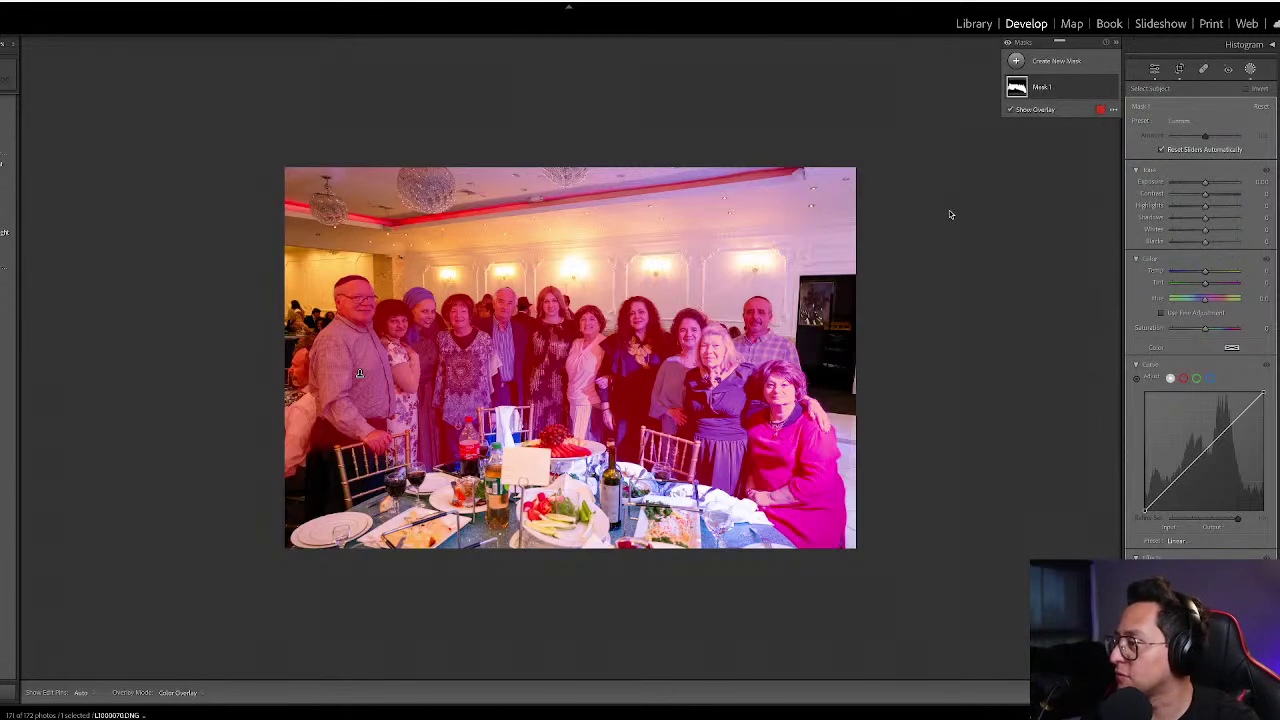
key(k)
click(1016, 112)
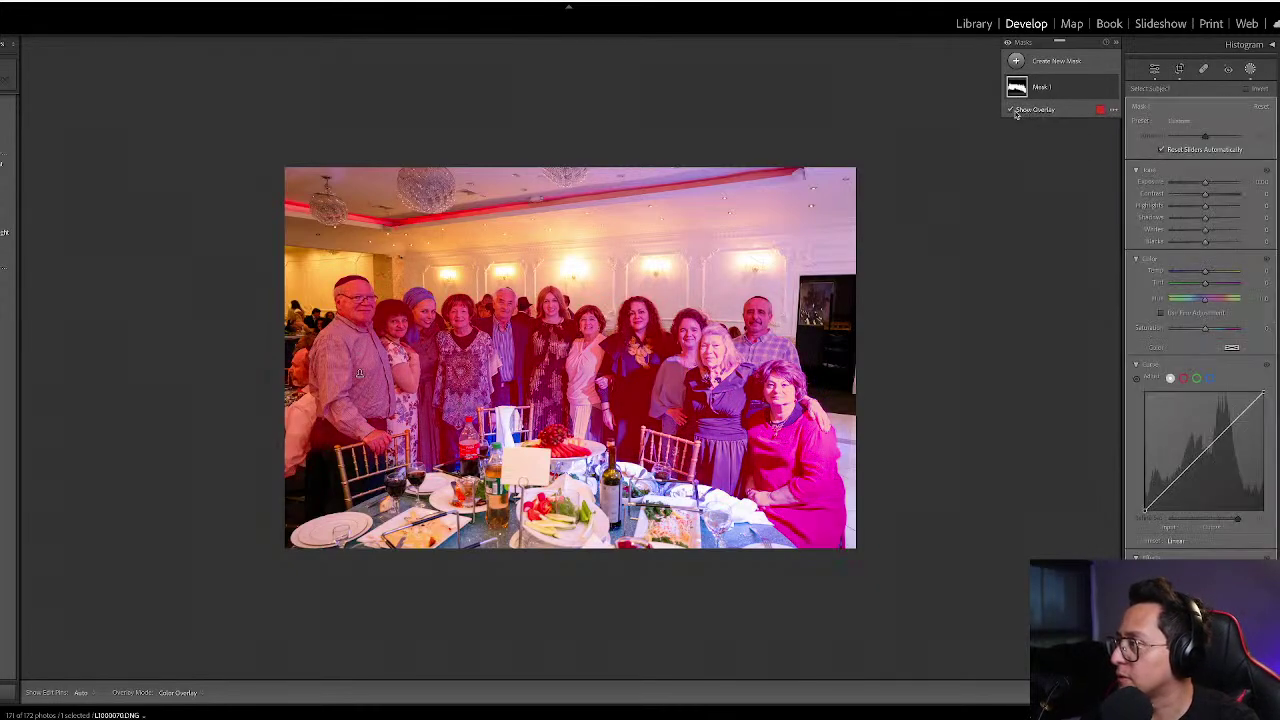
click(1113, 109)
- Subtract the two women at the front from the subject mask with a size 4.0 brush
click(1055, 91)
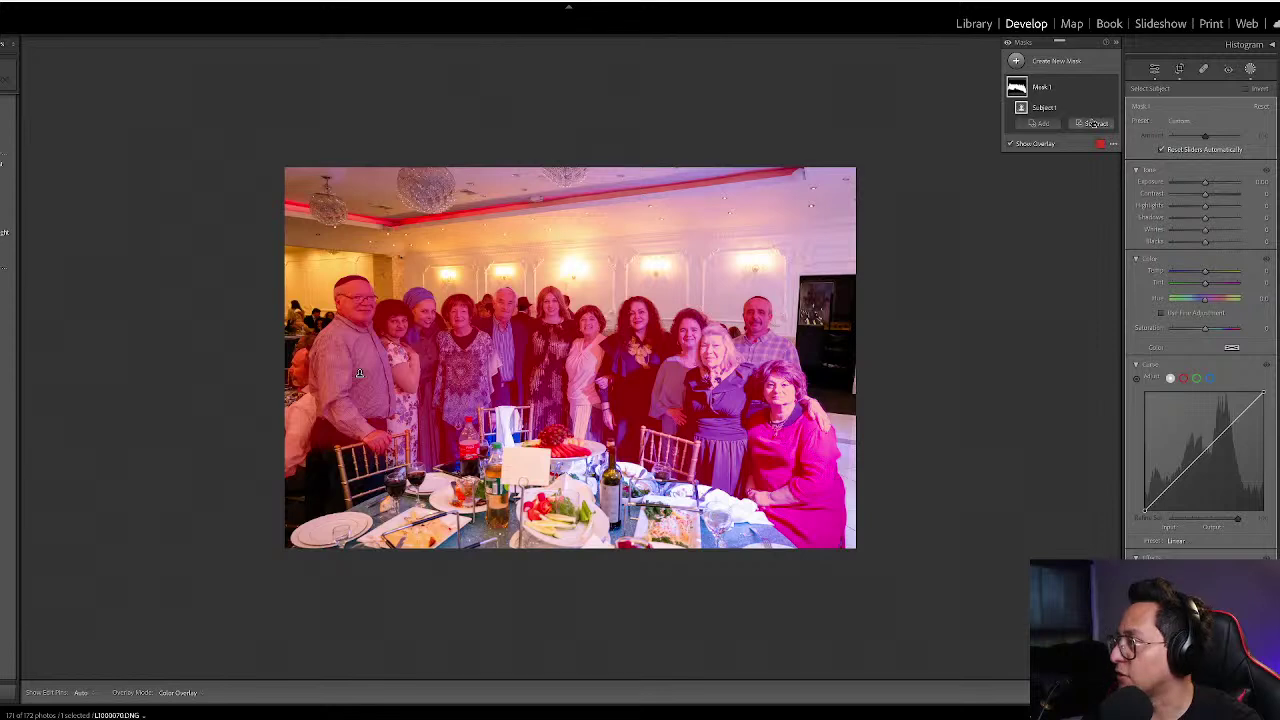
click(1094, 123)
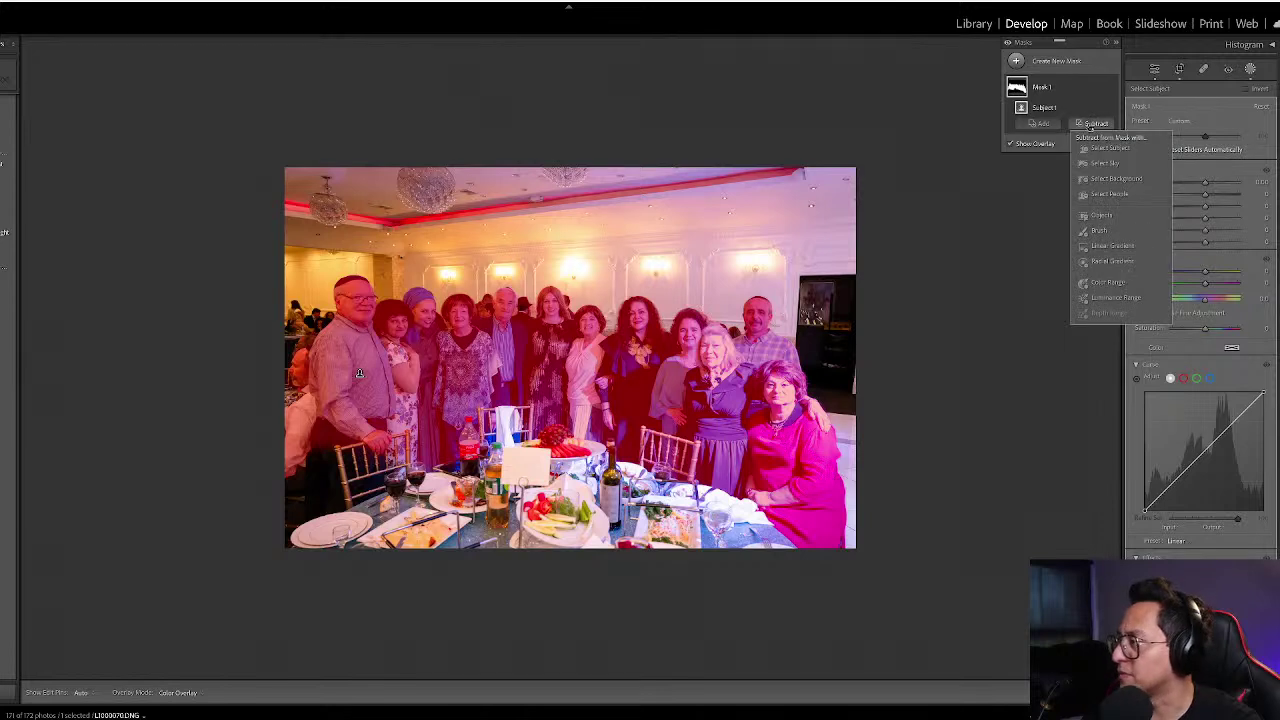
click(1099, 230)
key(bracketleft)
key(bracketleft)
key(bracketleft)
key(alt)
key(h)
mouse_move(714, 342)
mouse_down()
mouse_move(712, 385)
mouse_move(757, 375)
mouse_move(830, 432)
mouse_up()
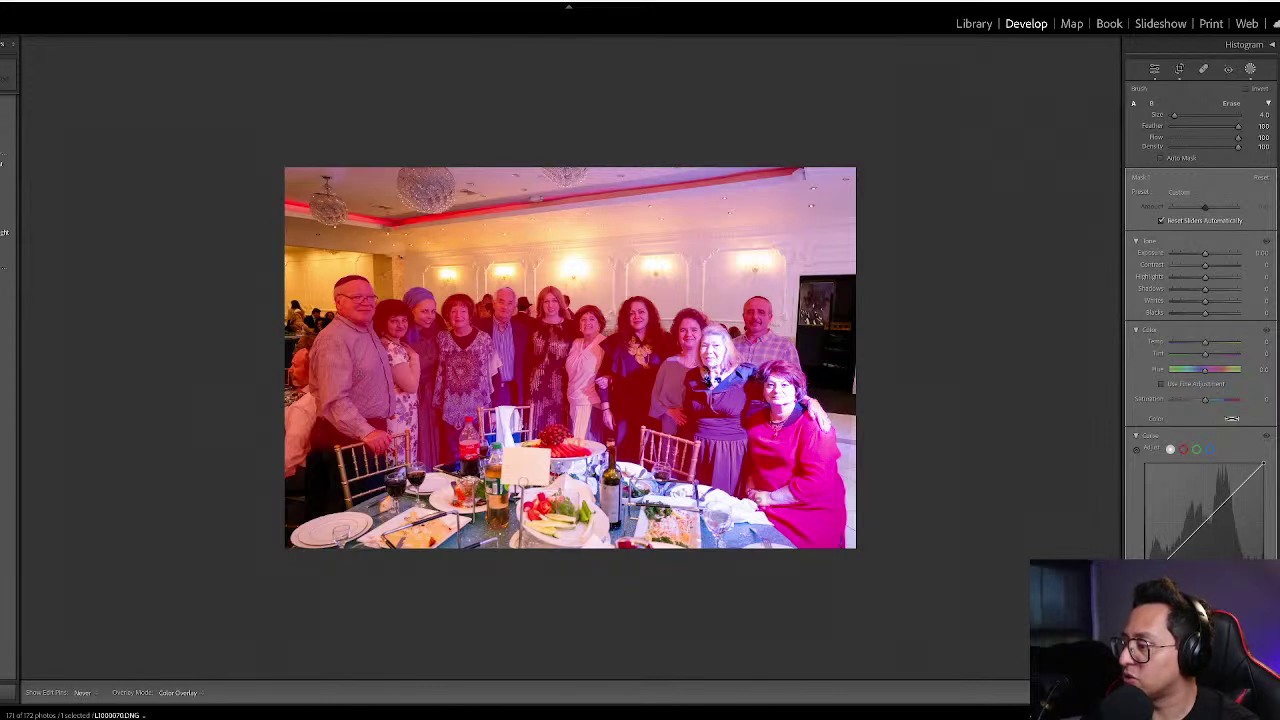
- Raise the subject mask's exposure and lower the photo's overall exposure to −0.10
mouse_move(1048, 160)
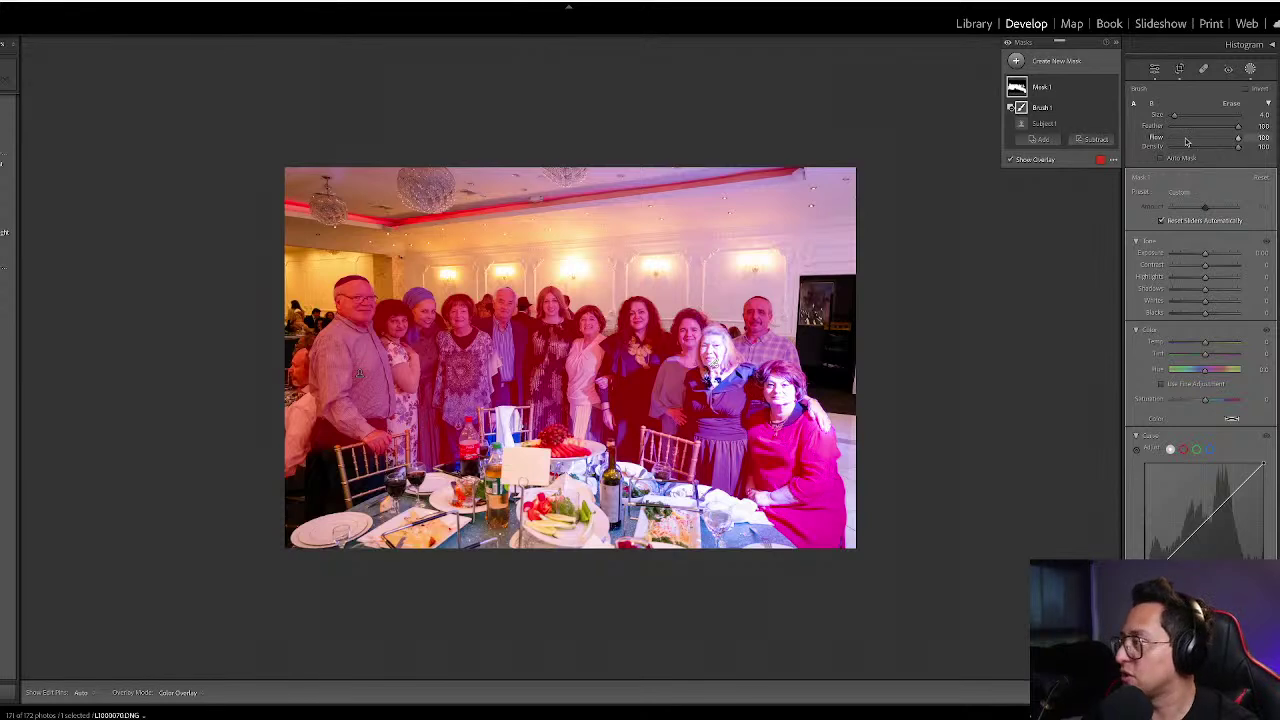
drag(1205, 257, 1218, 255)
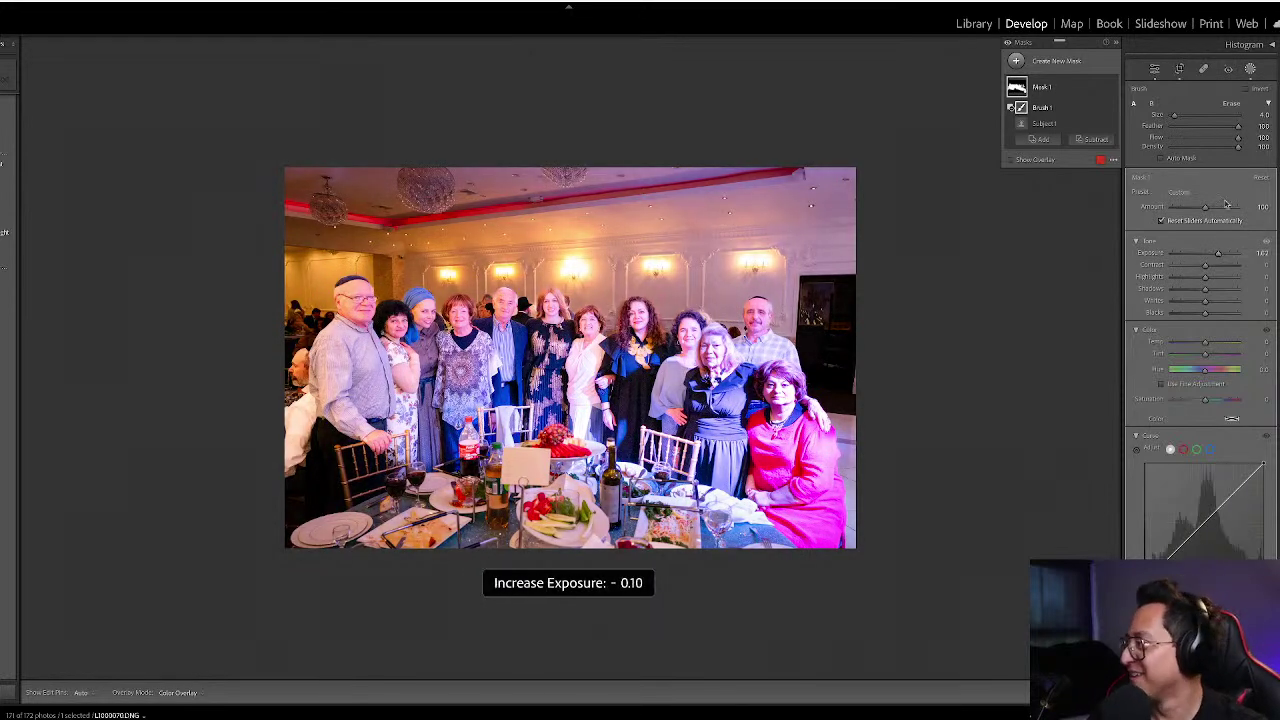
key(Escape)
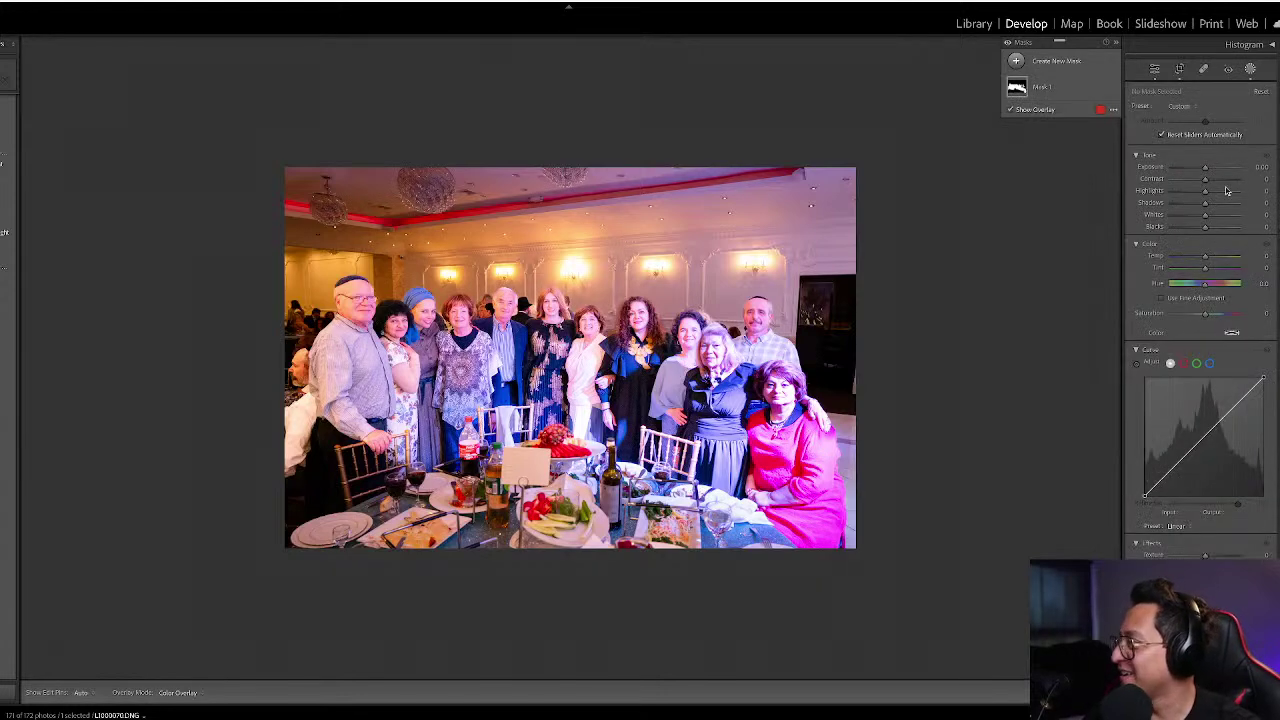
- Warm the group photo's overall temperature and set its exposure to −0.40
key(shift+w)
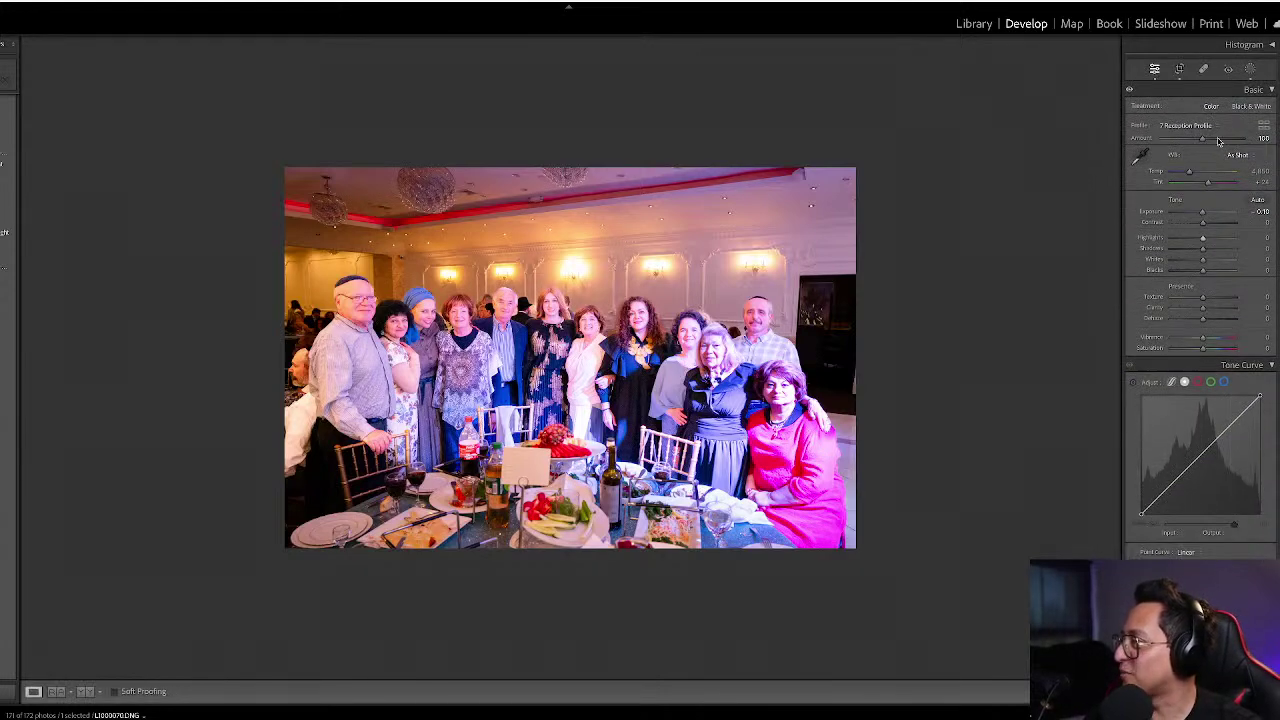
drag(1189, 175, 1194, 175)
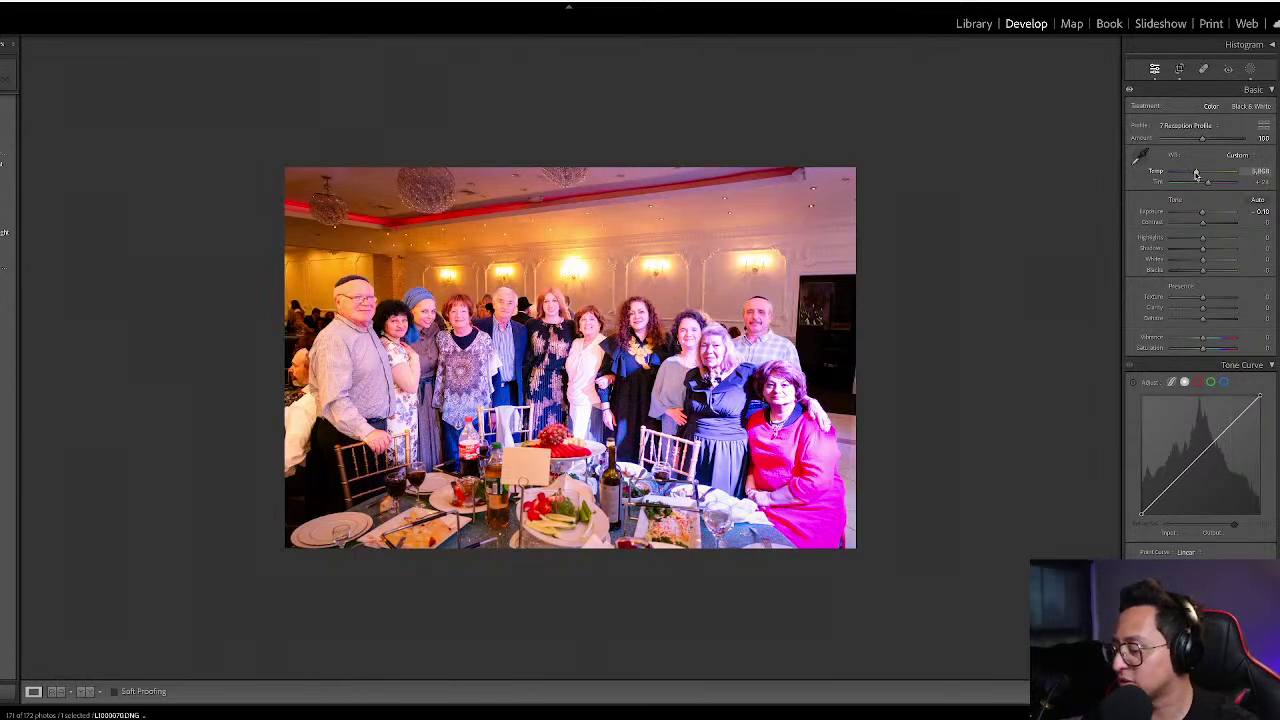
key(minus)
key(minus)
key(minus)
key(minus)
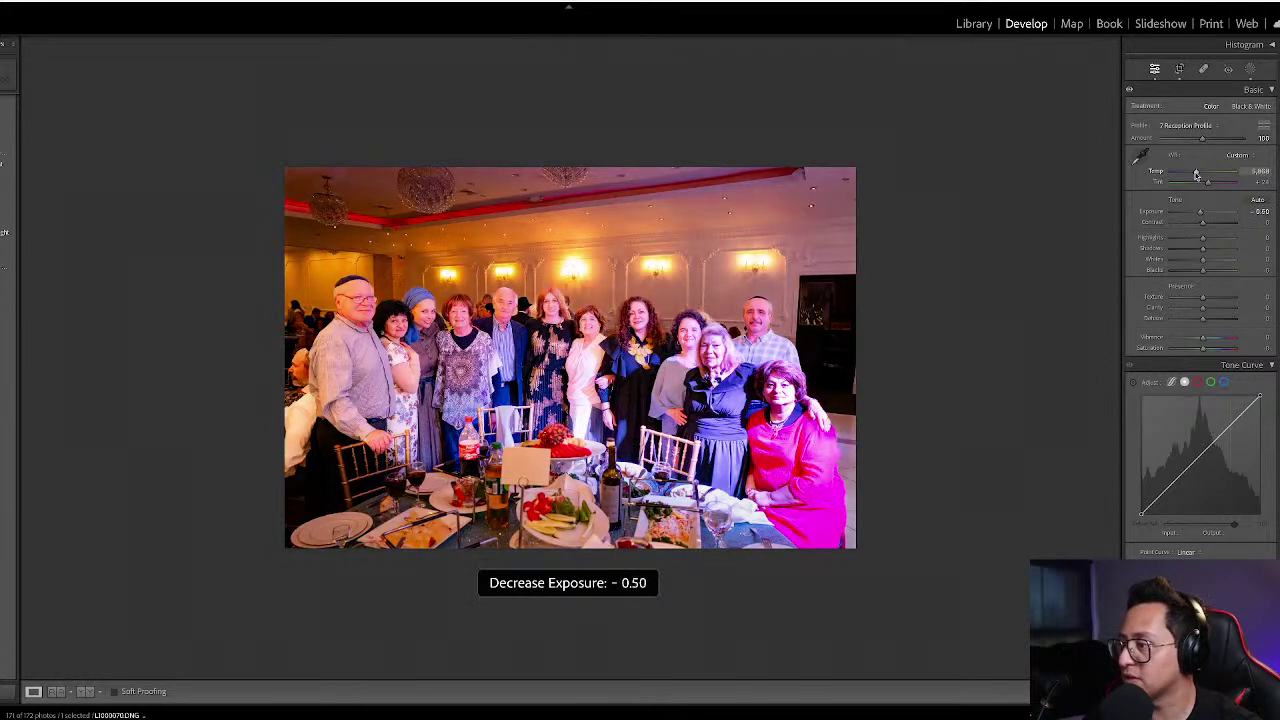
key(equal)
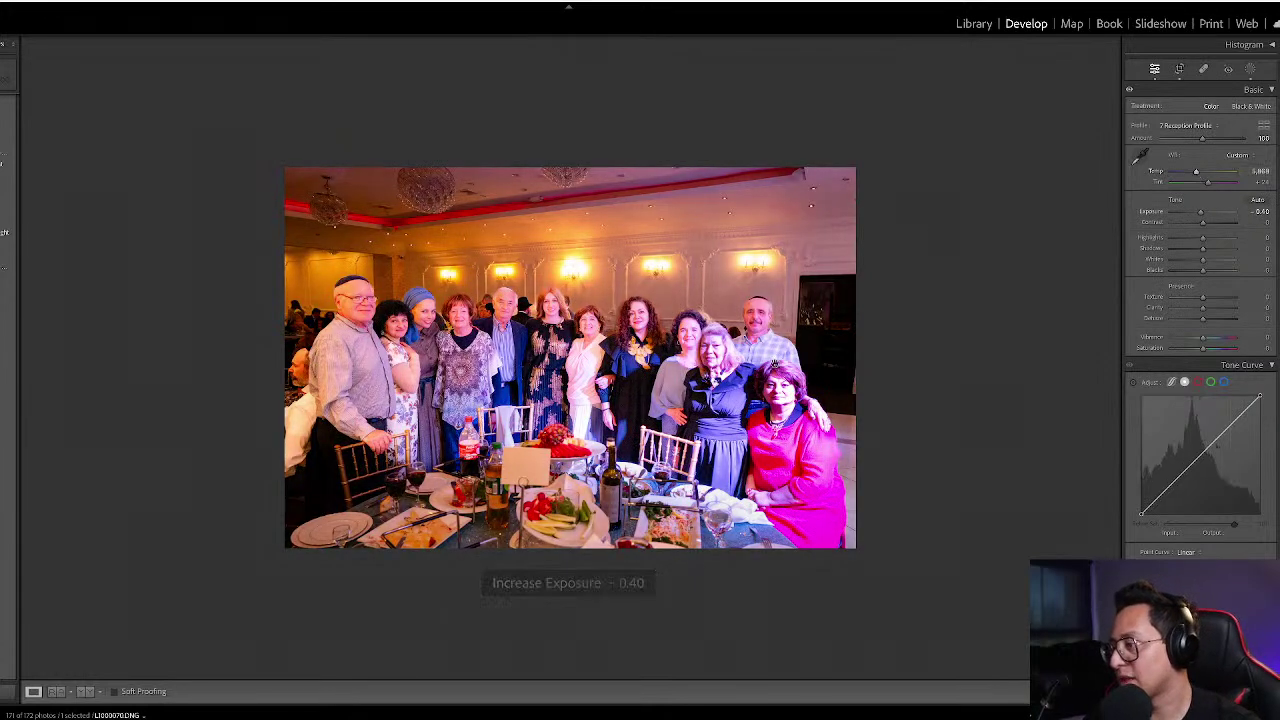
- Paint a new brush mask of size 4.0 over the two women at the front of the group
key(w)
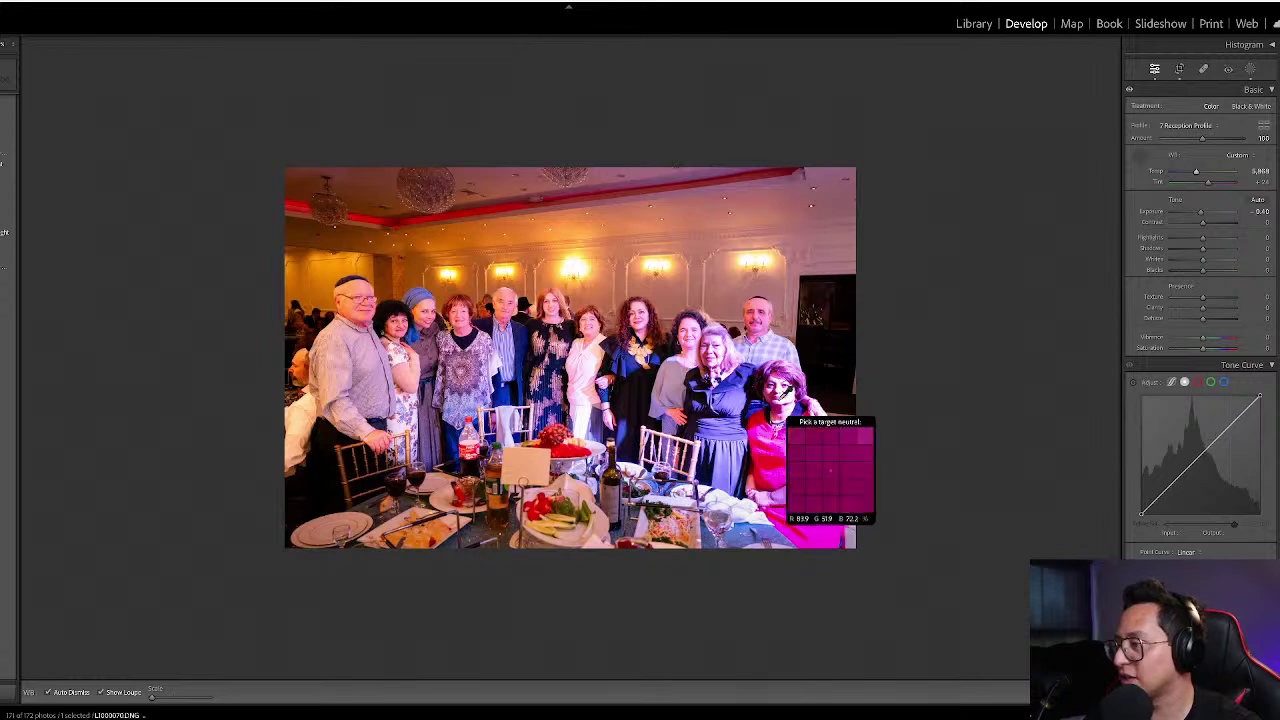
key(k)
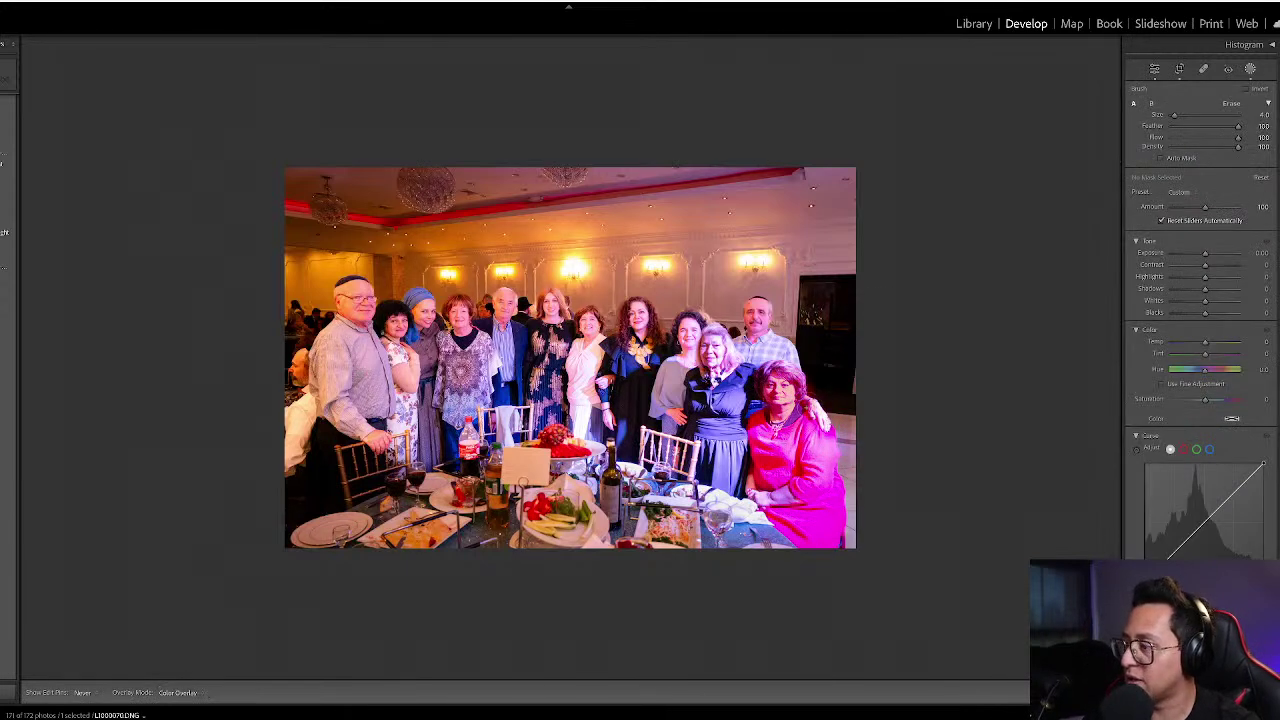
drag(818, 438, 727, 363)
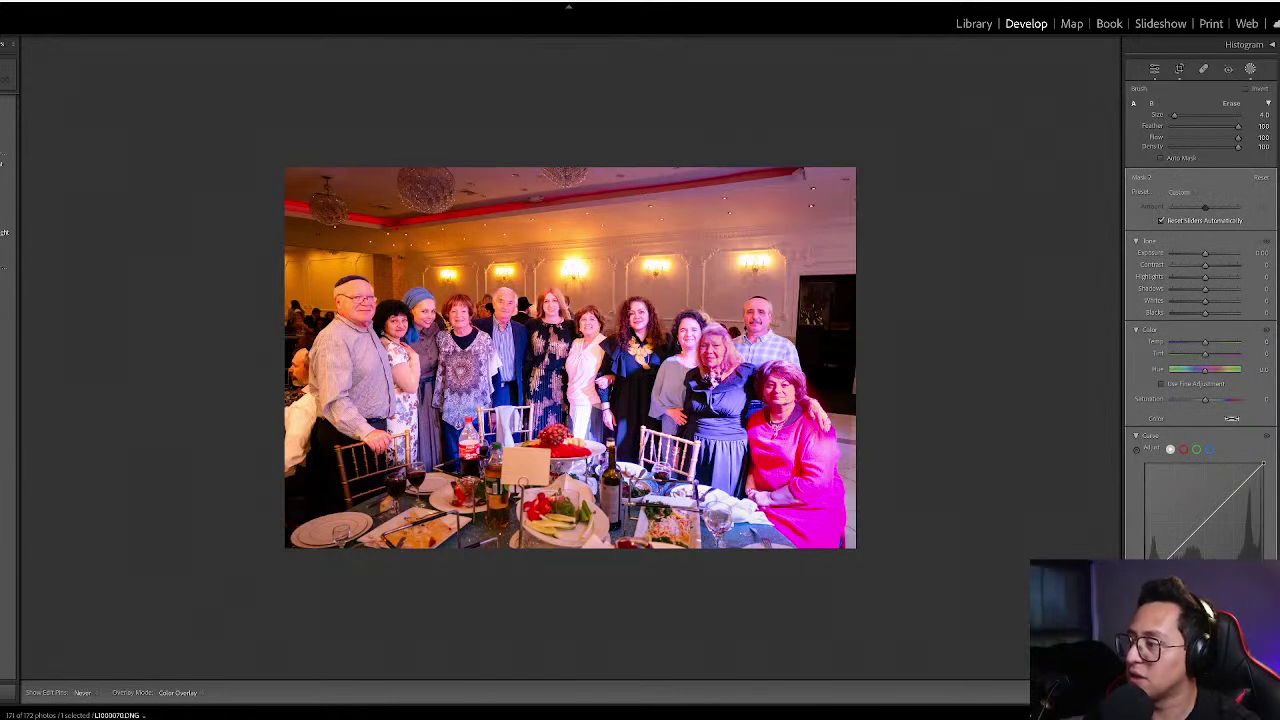
key(h)
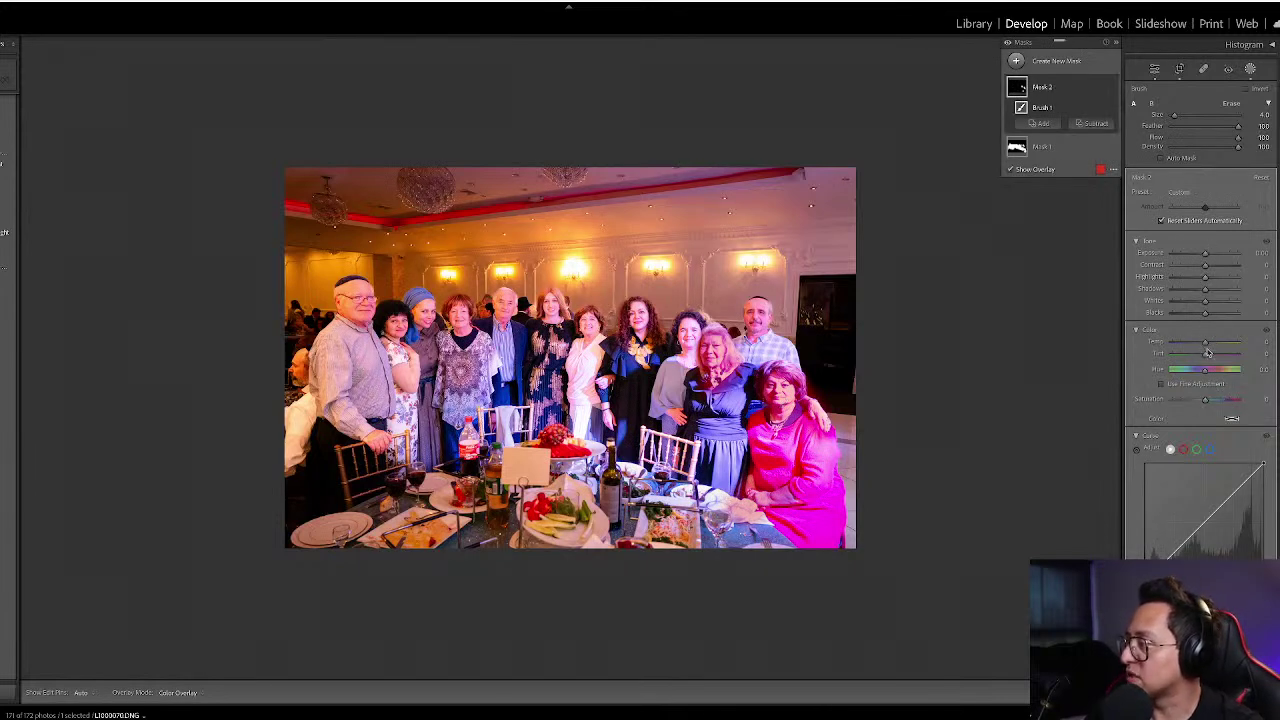
- Raise the front women's brush mask temperature to nearly its maximum and set the mask's exposure to −0.03
drag(1205, 344, 1205, 346)
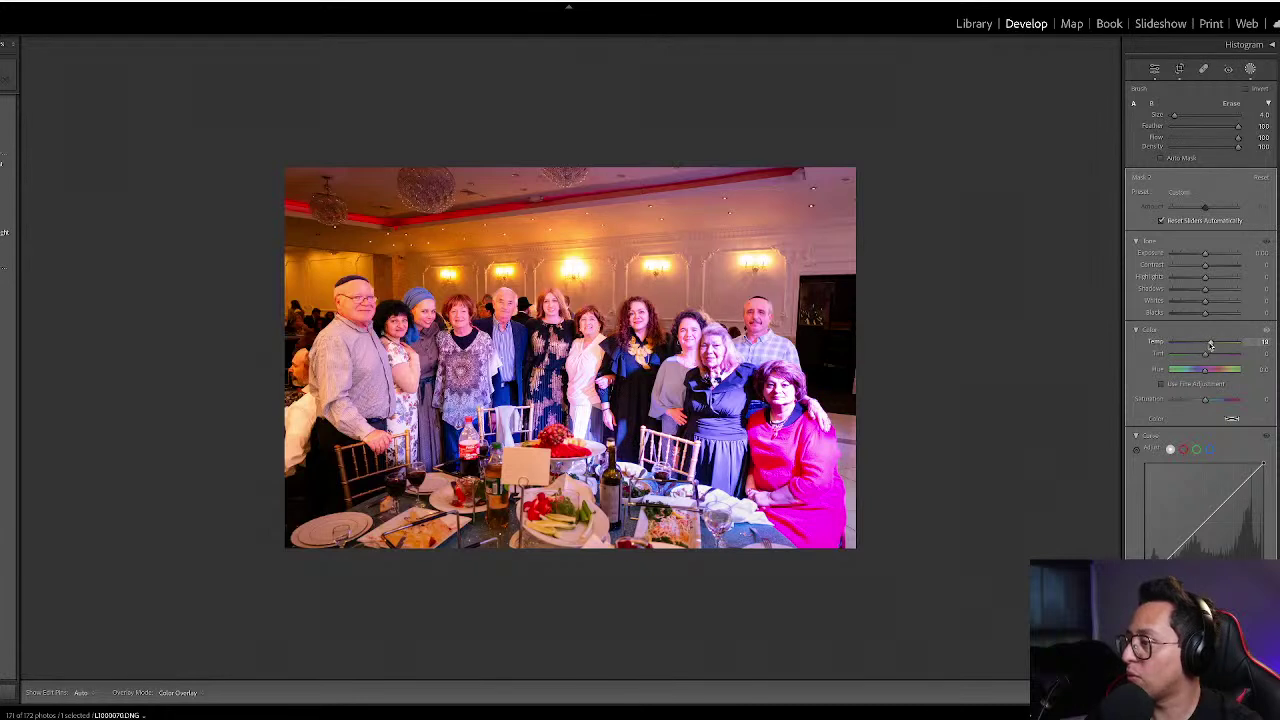
drag(1215, 345, 1218, 344)
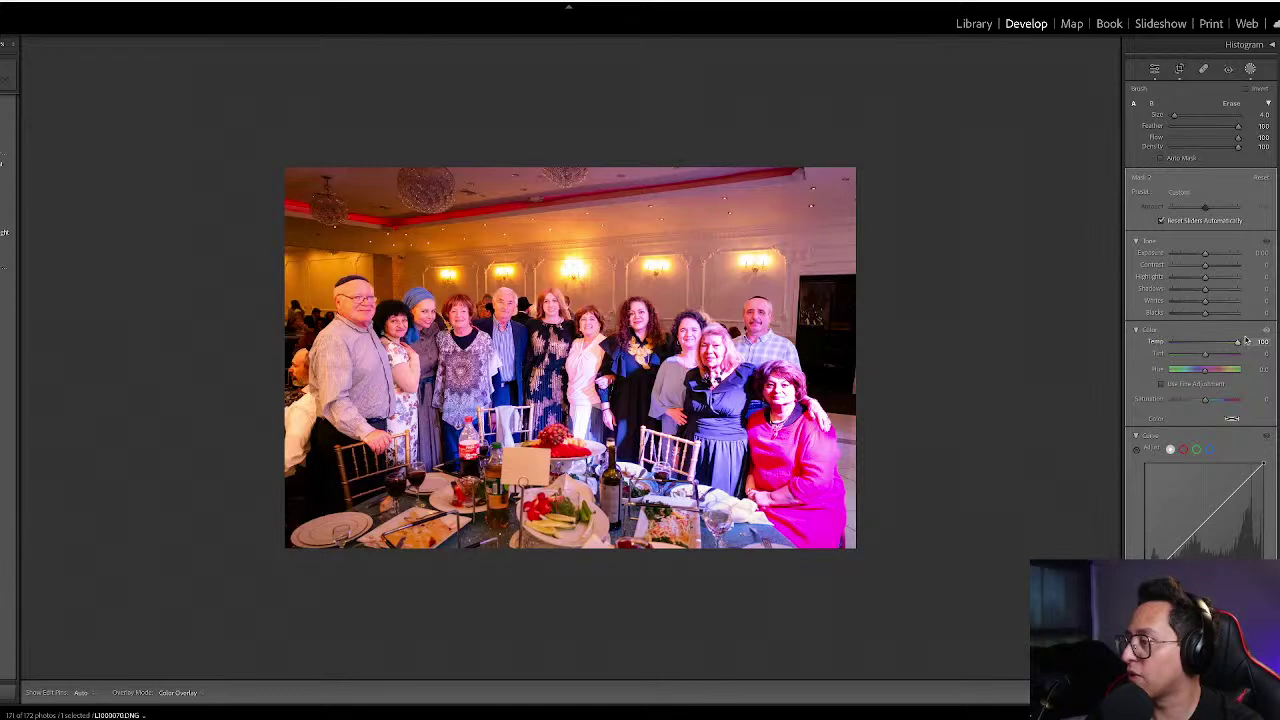
drag(1263, 340, 1262, 340)
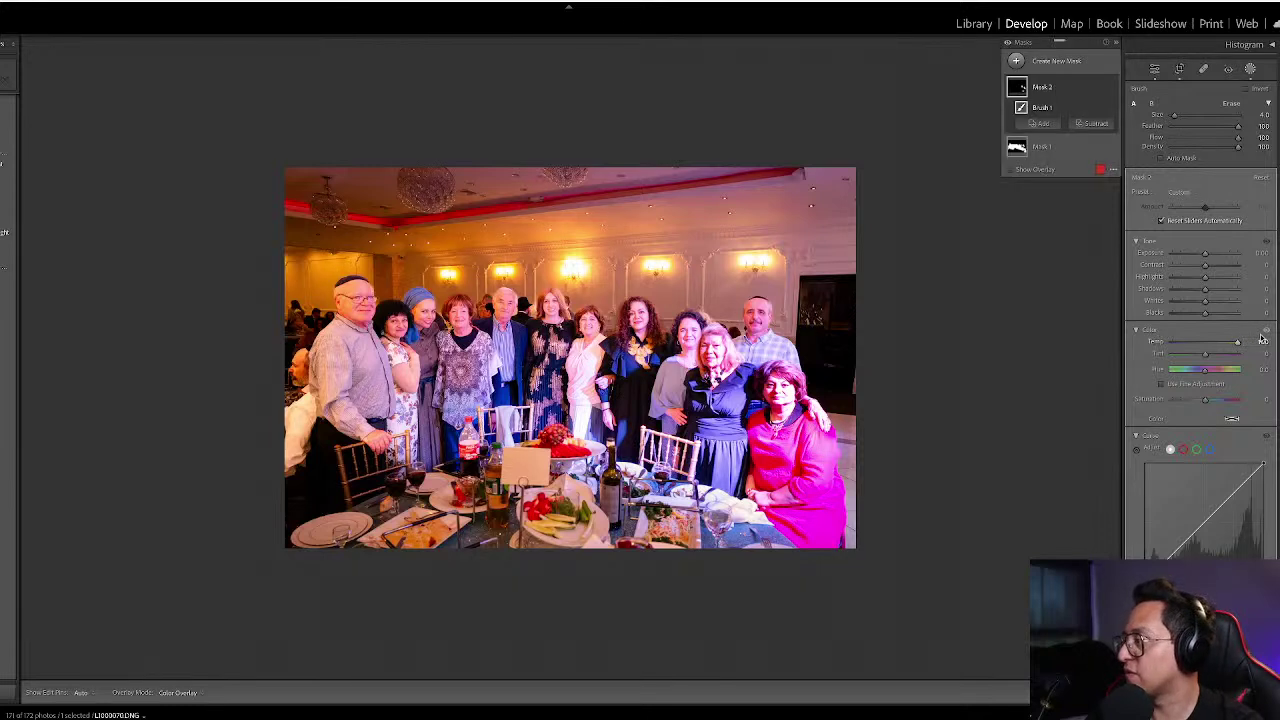
drag(1205, 256, 1205, 257)
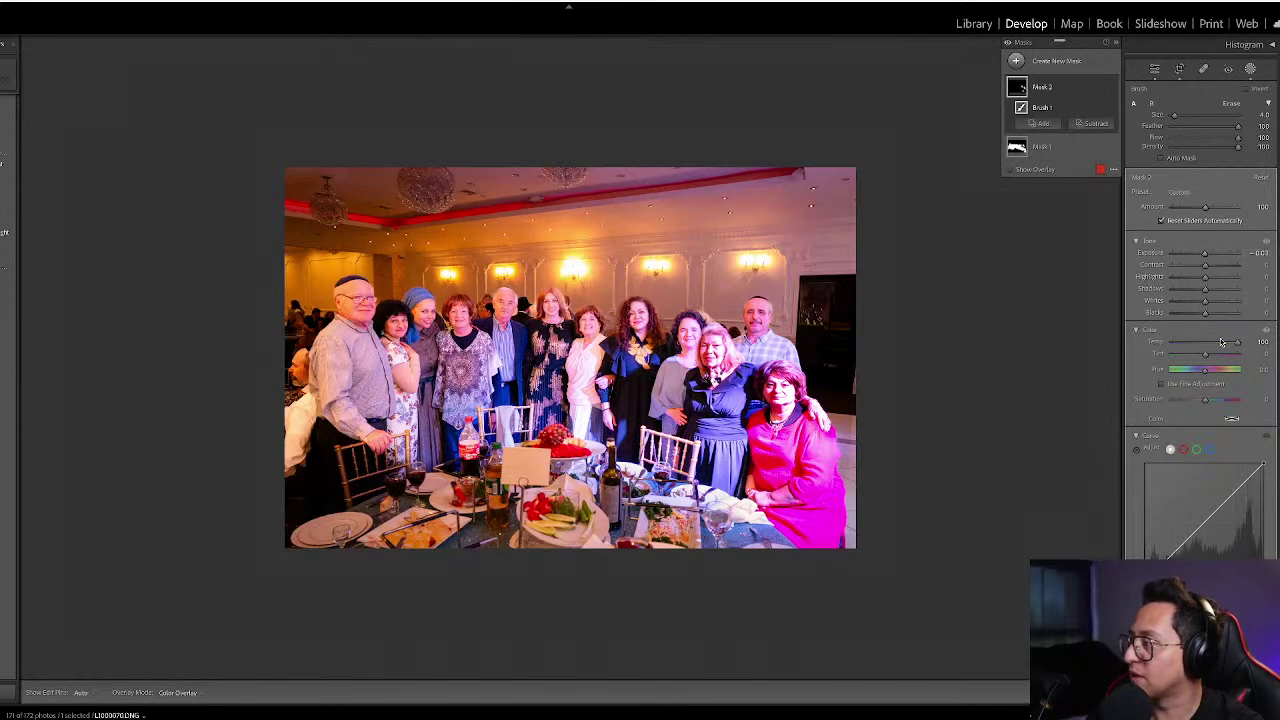
drag(1237, 341, 1025, 388)
drag(1163, 380, 1238, 370)
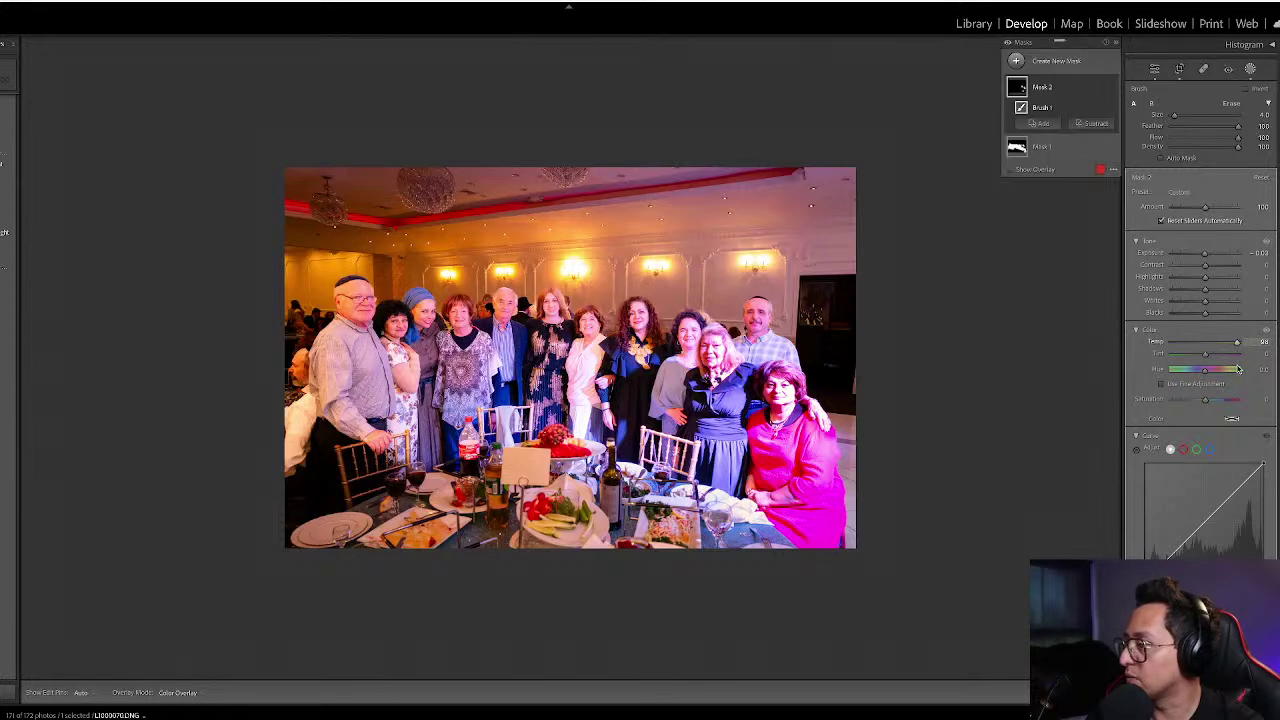
- Lower the highlights slightly and set the whites to −32 in the front women's brush mask
mouse_move(1205, 277)
mouse_down()
mouse_move(1120, 292)
mouse_move(1200, 278)
mouse_up()
drag(1197, 278, 1205, 277)
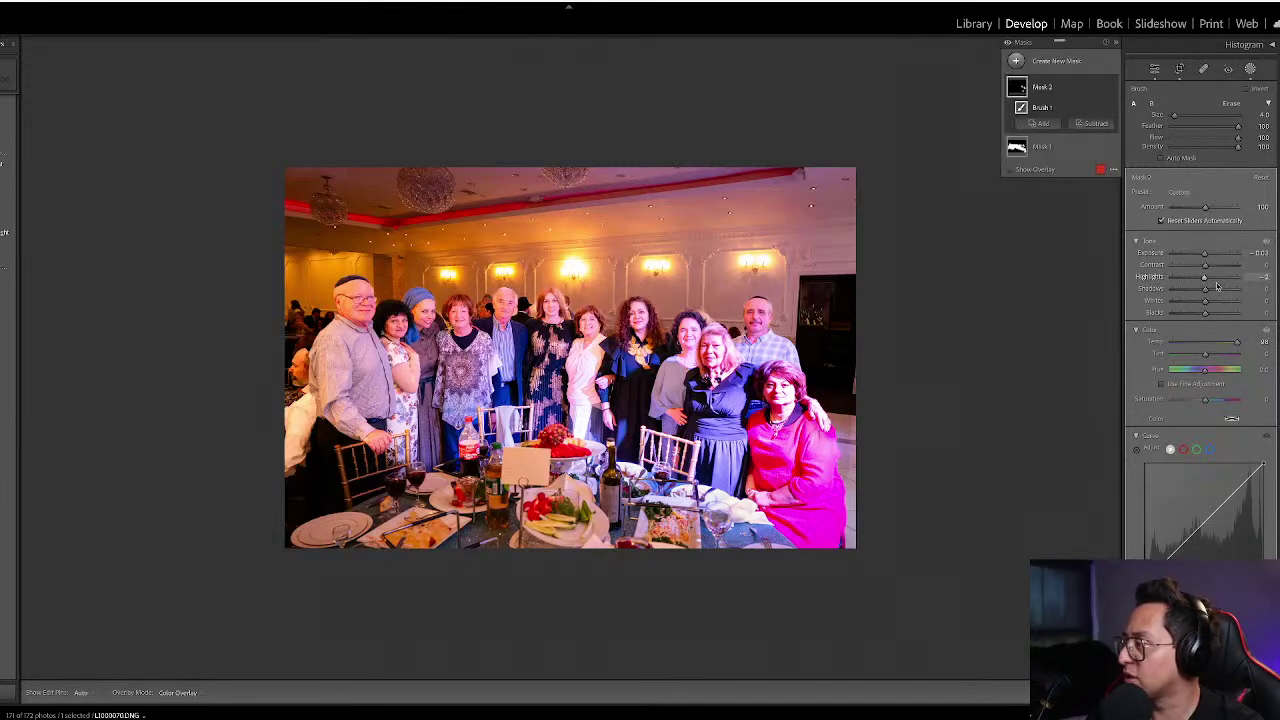
drag(1205, 279, 1194, 306)
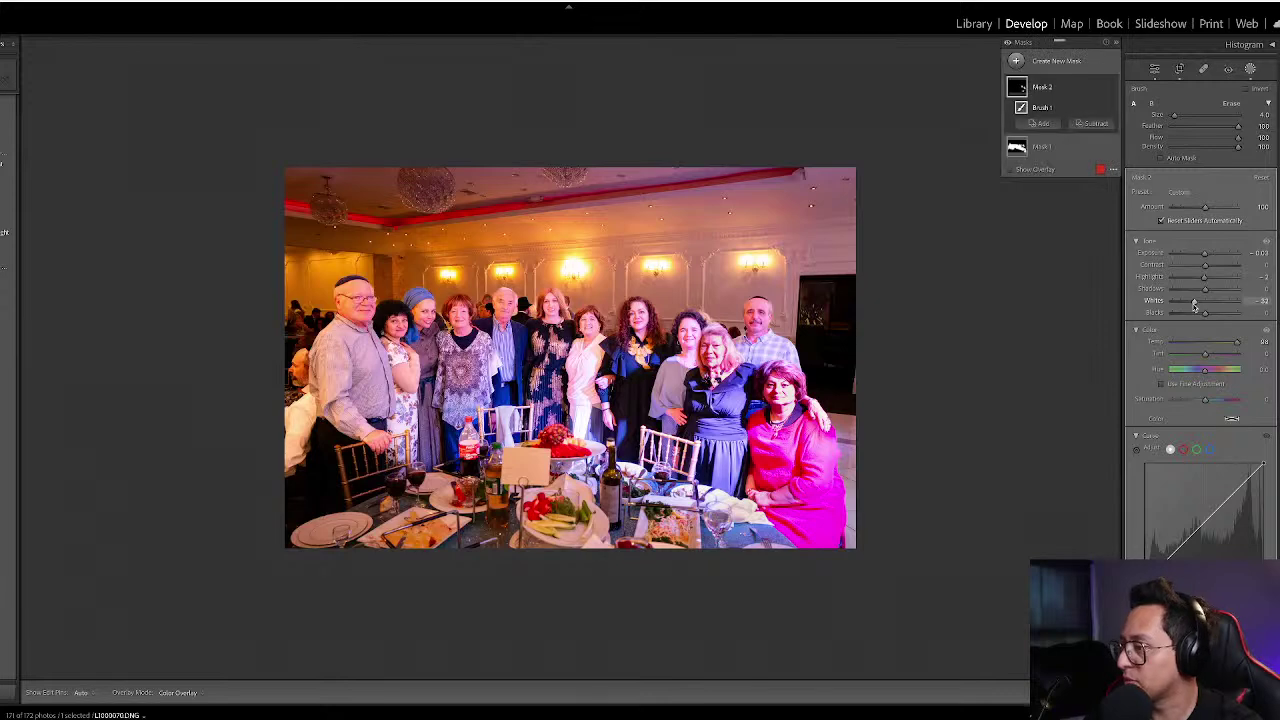
- Set the group photo's overall exposure to −0.50 and compare it with its neighbors in the grid
key(Escape)
key(ctrl+bracketleft)
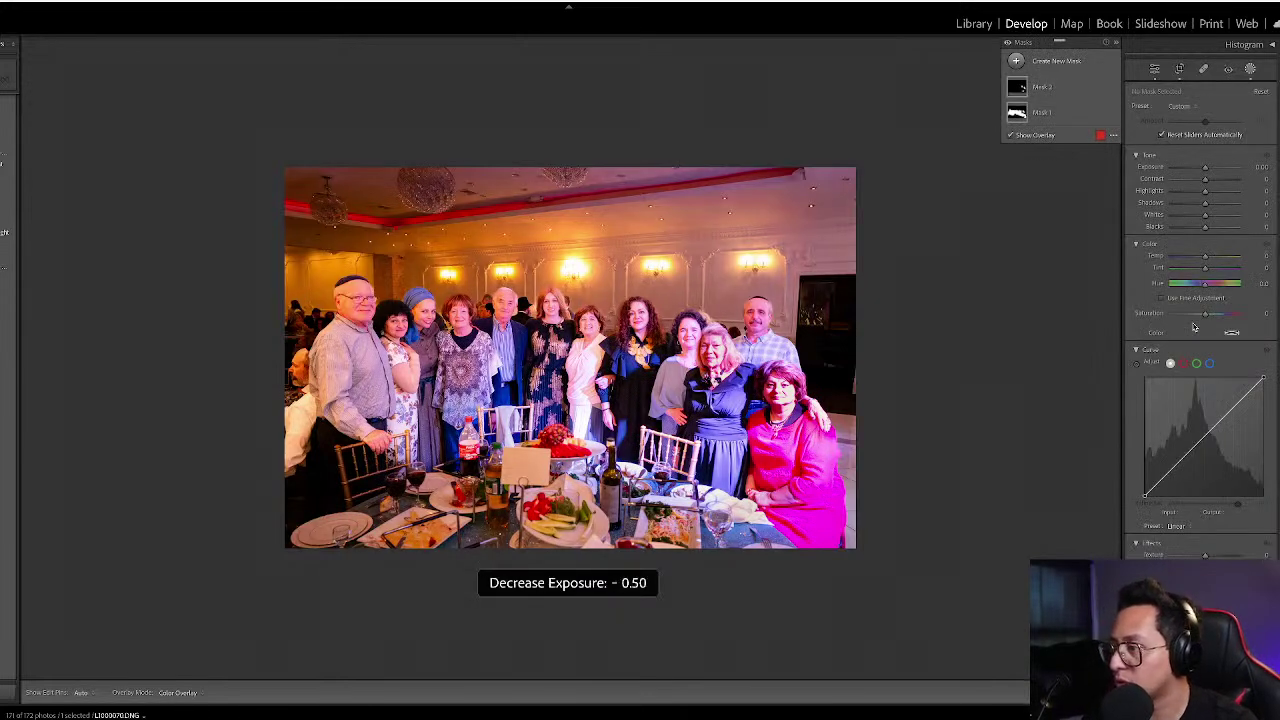
key(g)
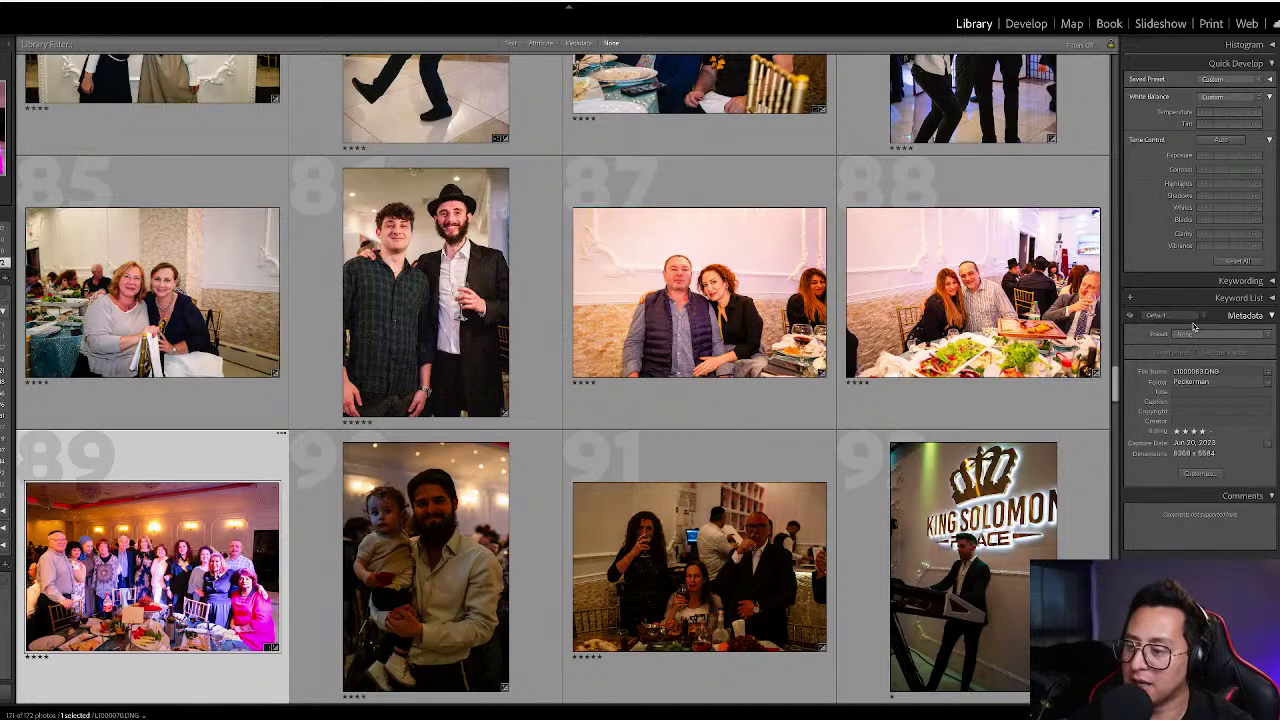
- Reopen the group photo's masks, set the exposure of Mask 1 to 1.62, and return to the photo grid
key(d)
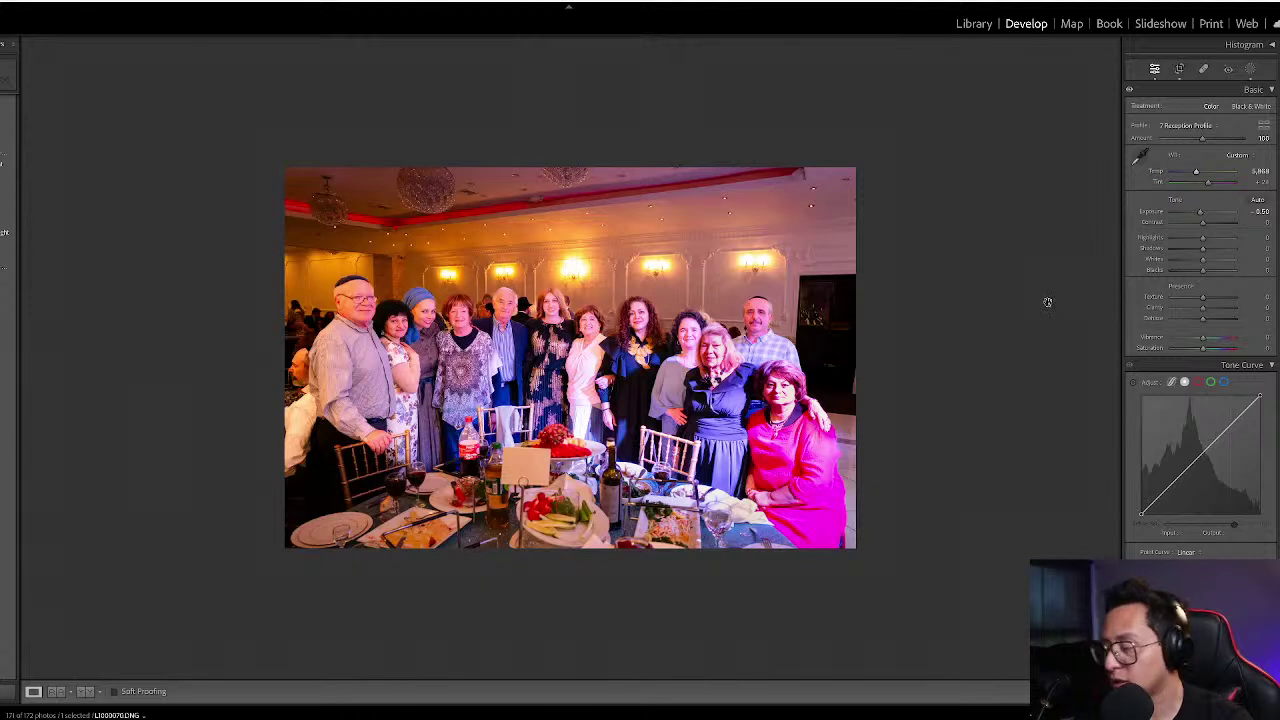
key(shift+w)
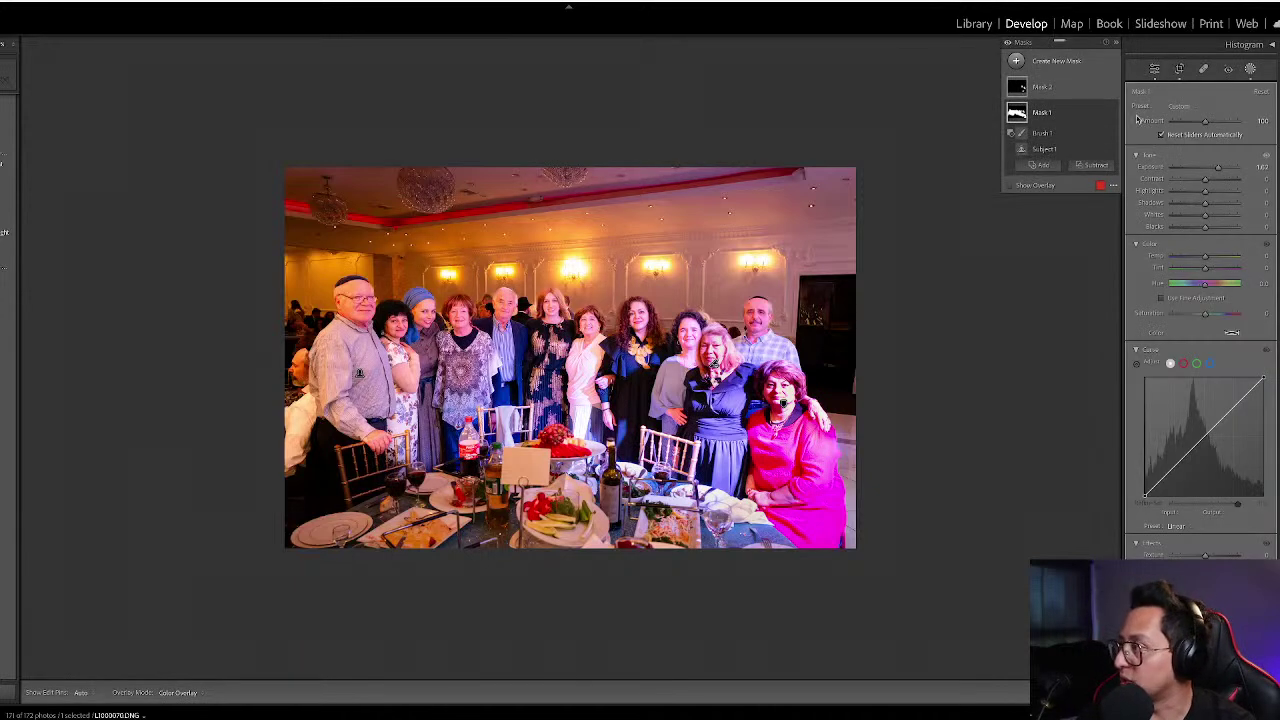
click(1075, 117)
click(1100, 117)
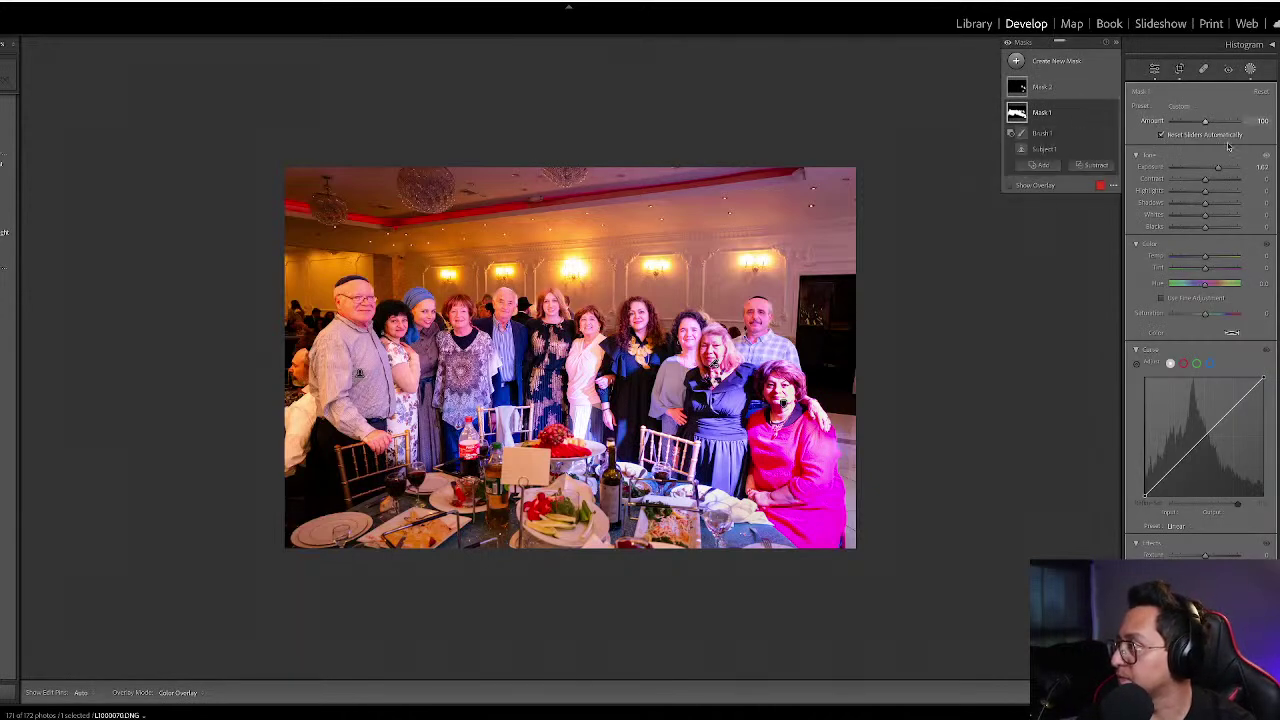
click(1258, 167)
text(1.62)
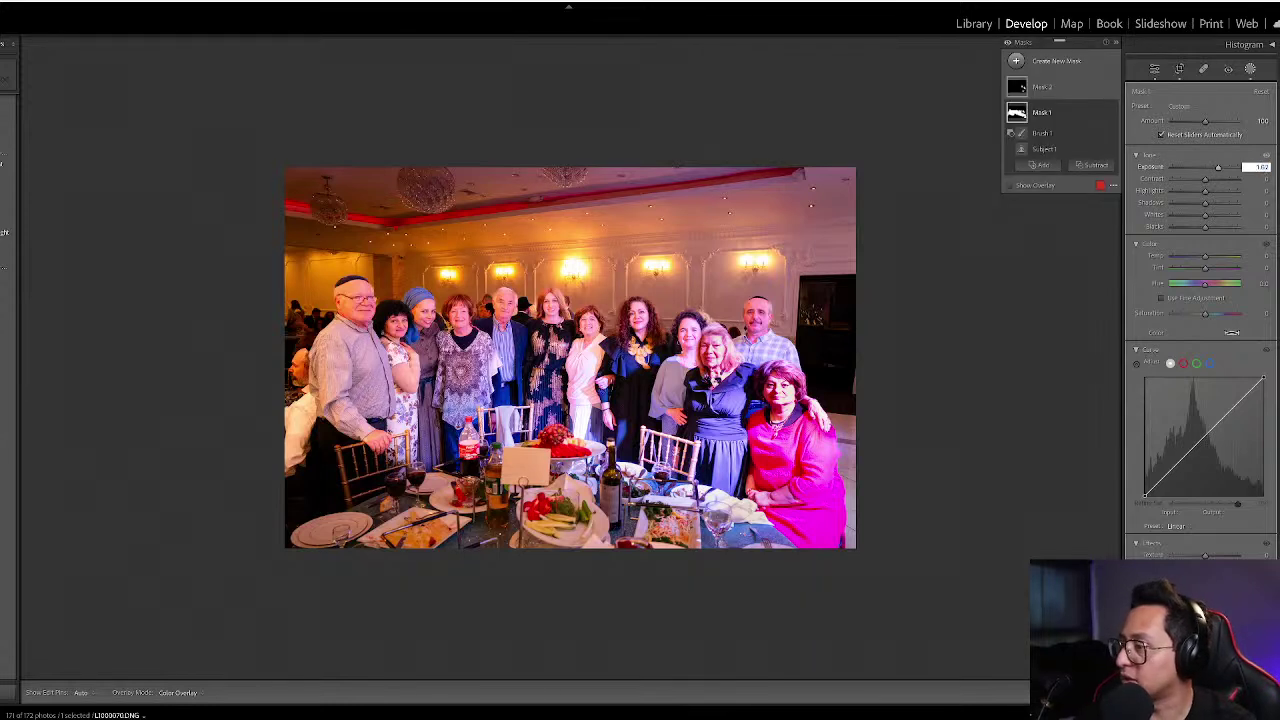
key(Return)
key(Up)
key(Down)
key(Return)
key(Return)
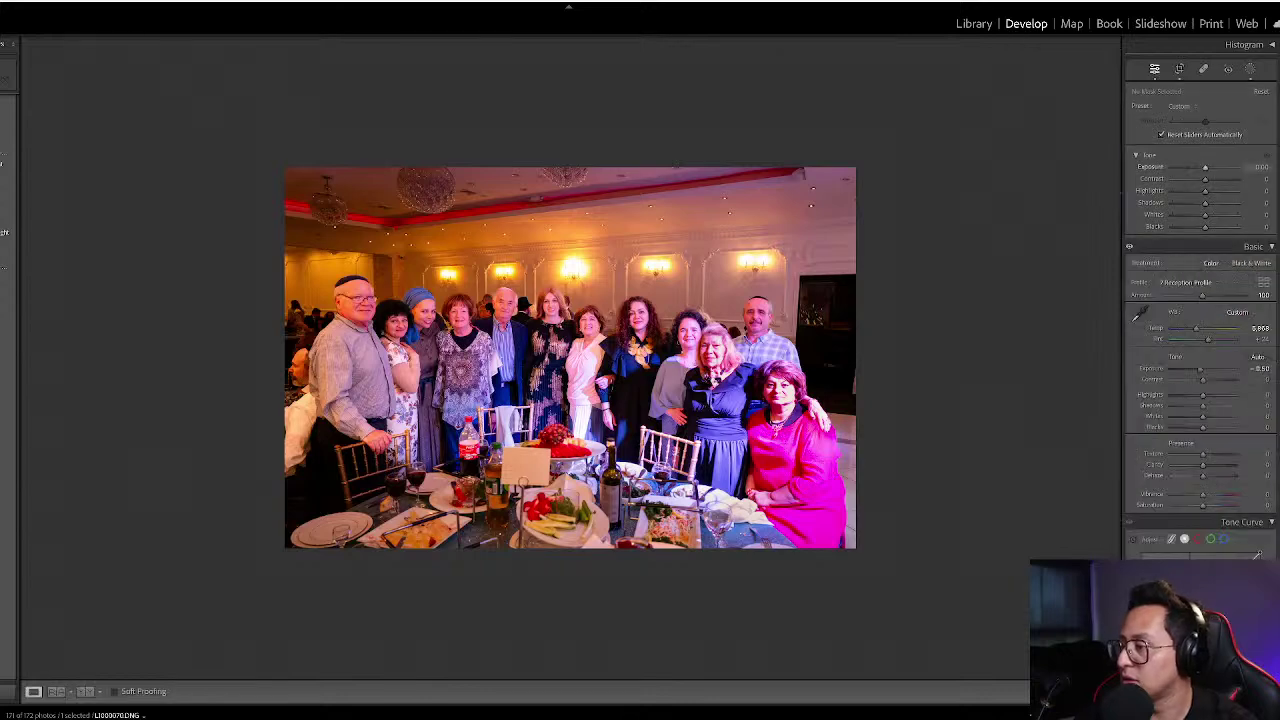
key(equal)
key(g)
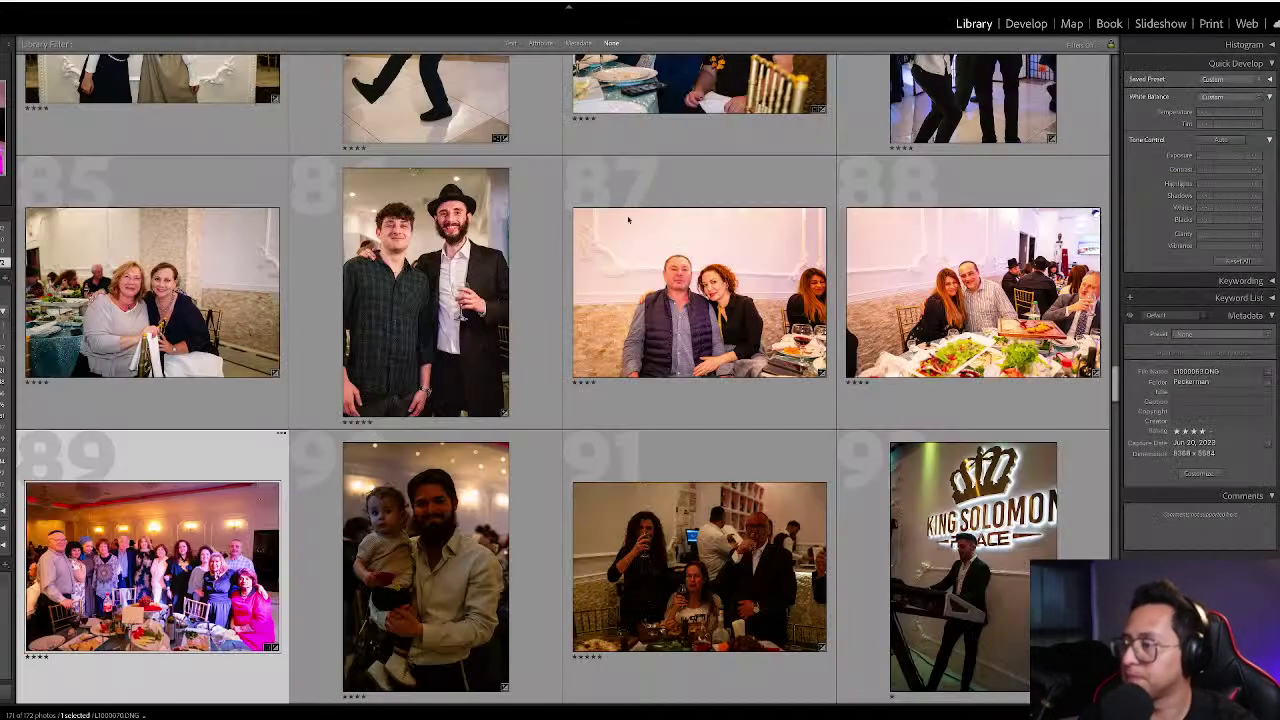
- Raise the exposure of the photo of the man holding a child to about +2.00 and cool its temperature to 2,737
click(460, 543)
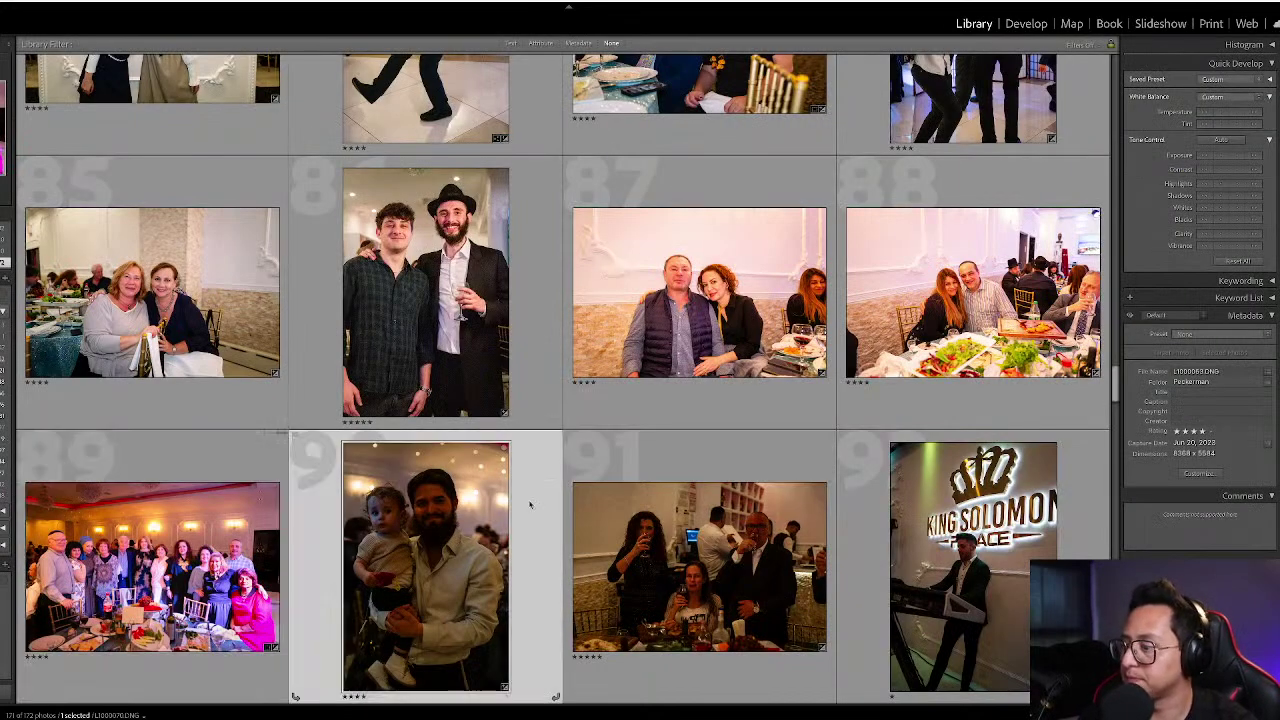
click(1234, 160)
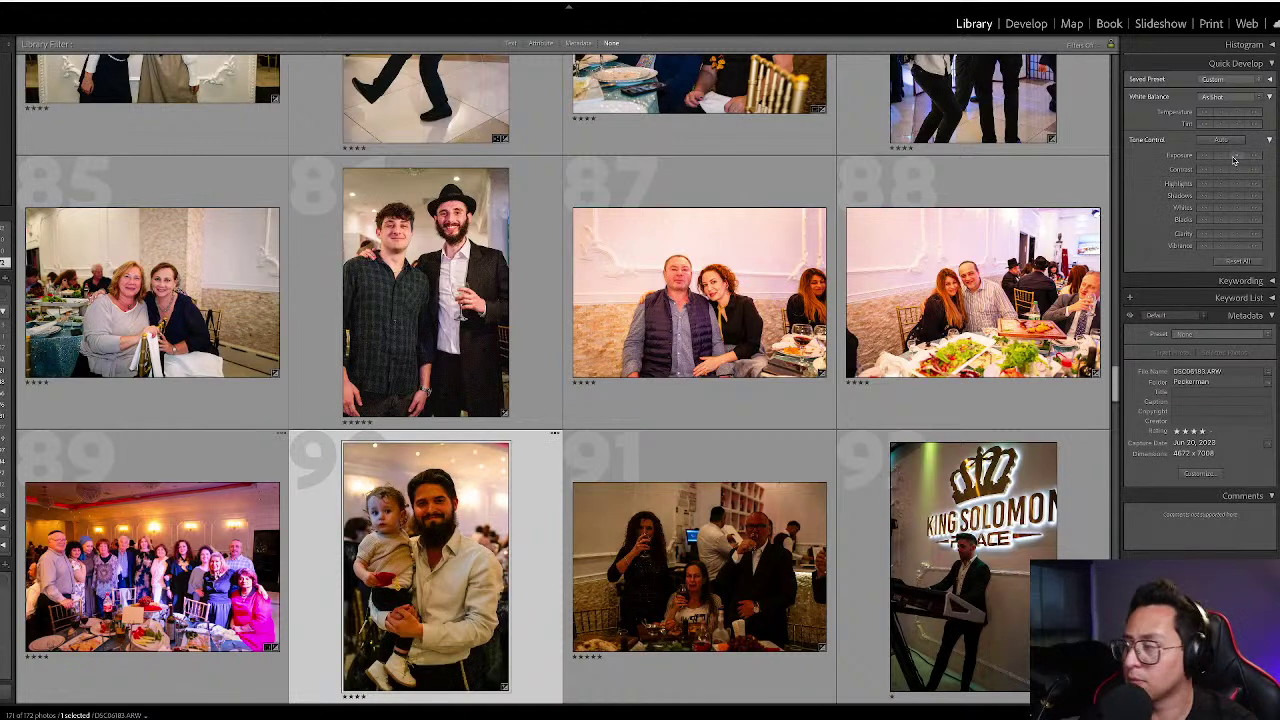
click(1234, 160)
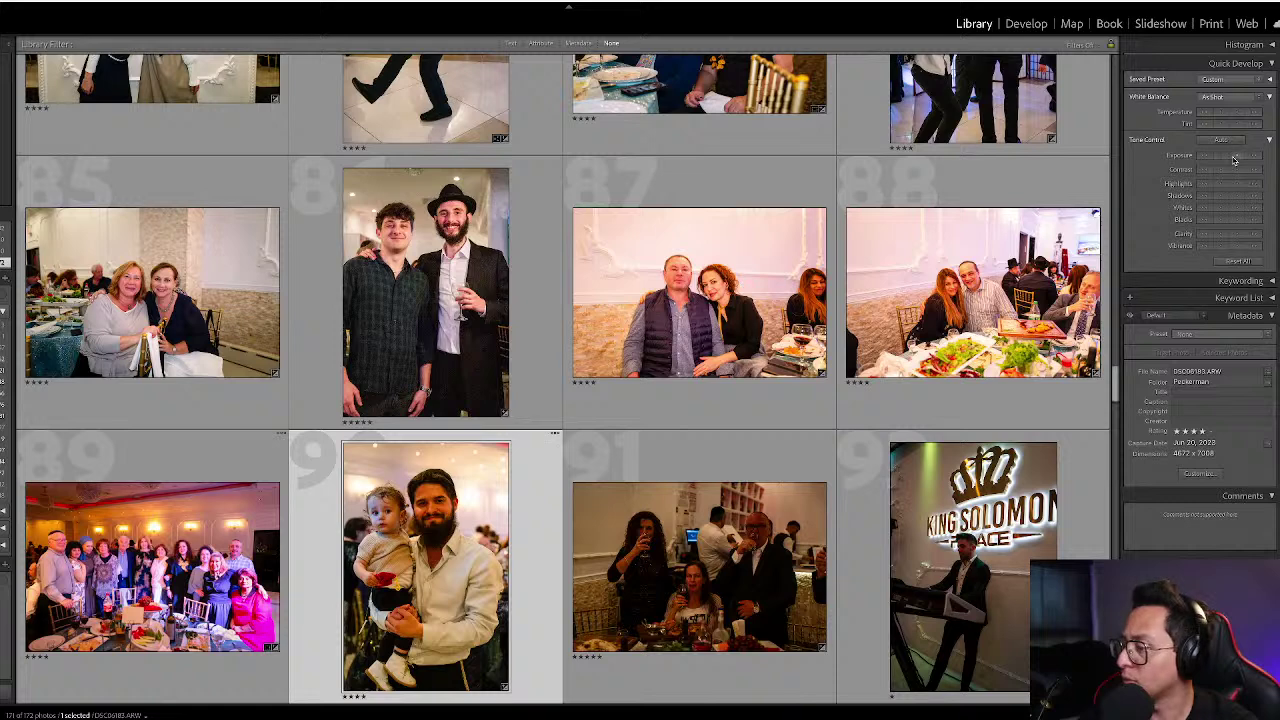
key(d)
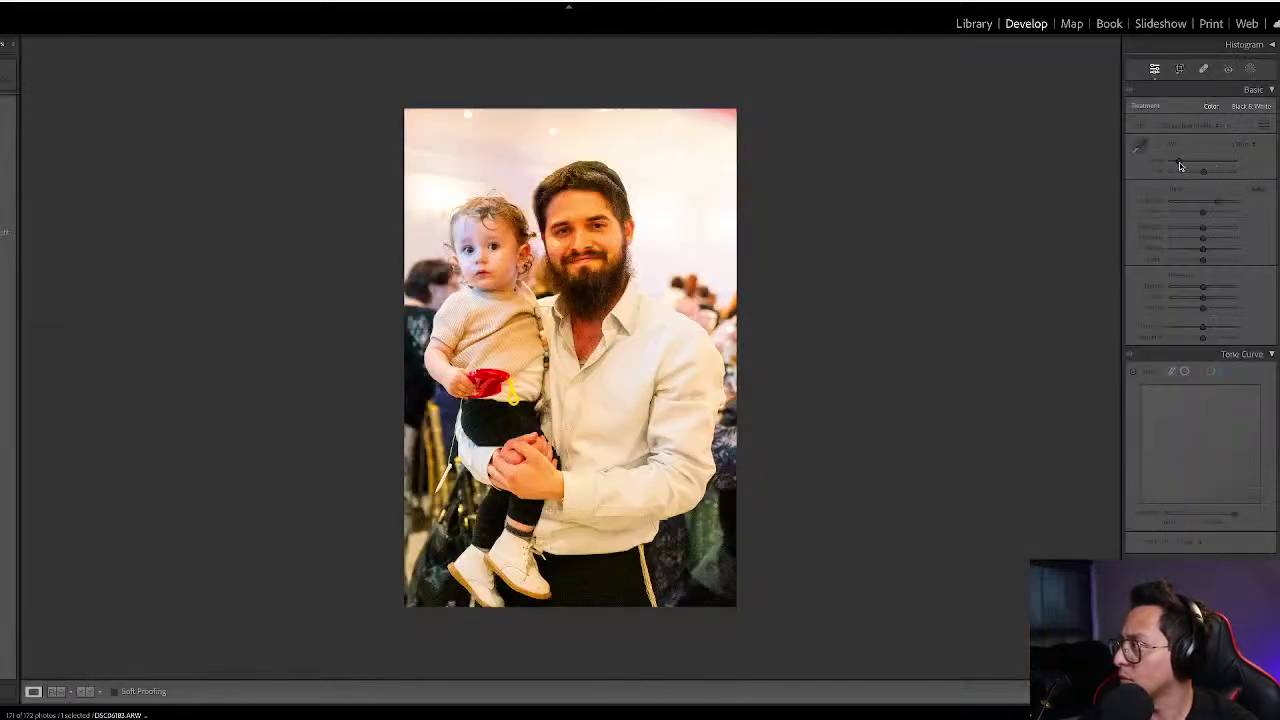
drag(1180, 174, 1176, 174)
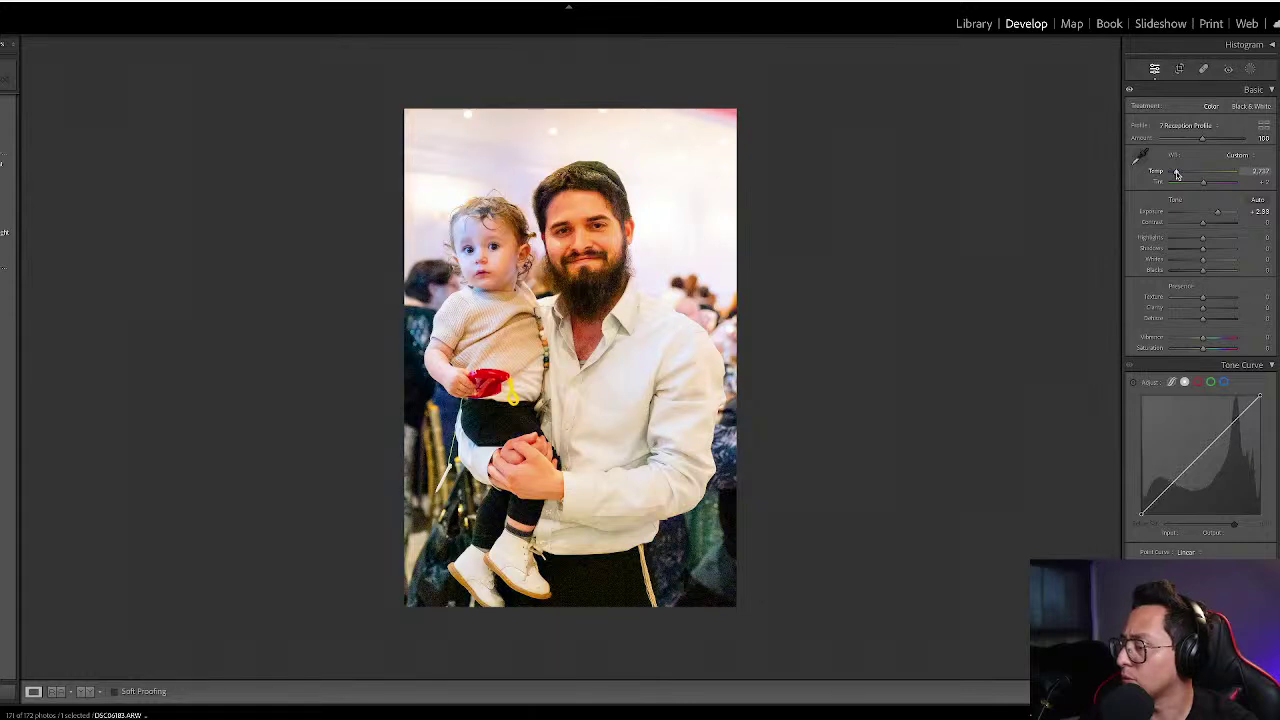
key(minus)
key(minus)
key(minus)
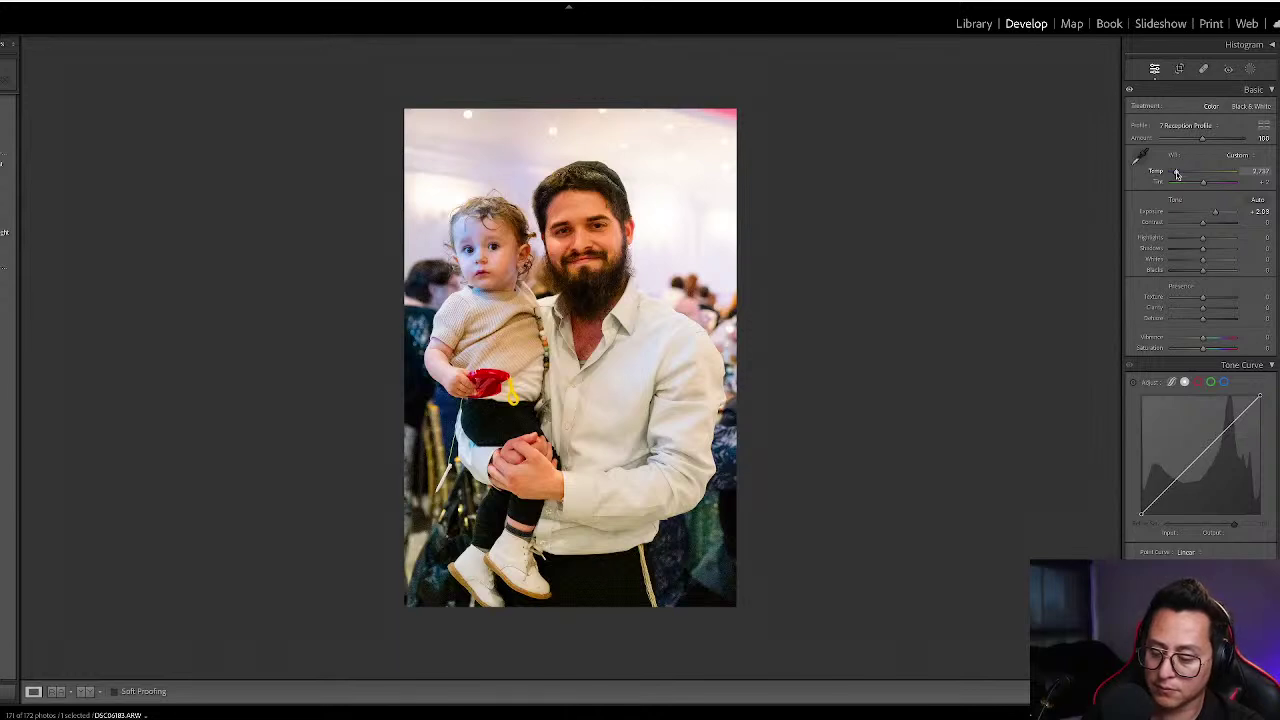
- Give the photo of the man holding a child a five-star rating without a color label and return to the grid
key(2)
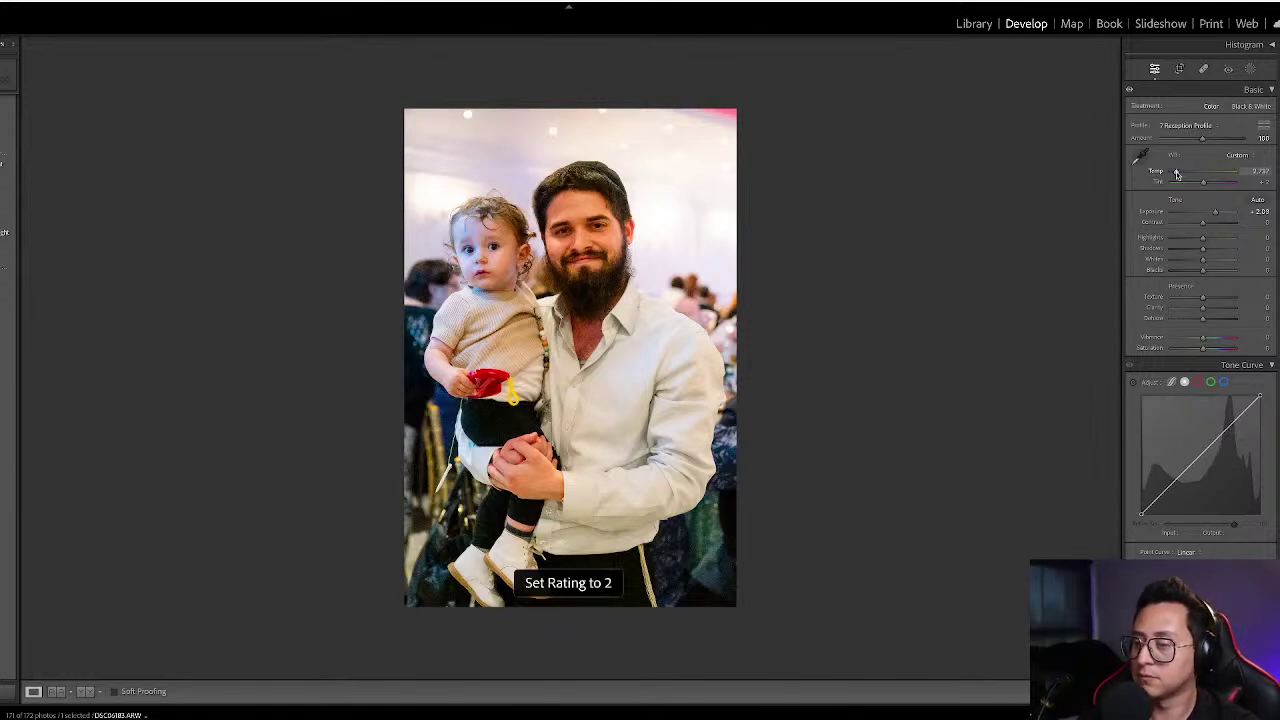
key(6)
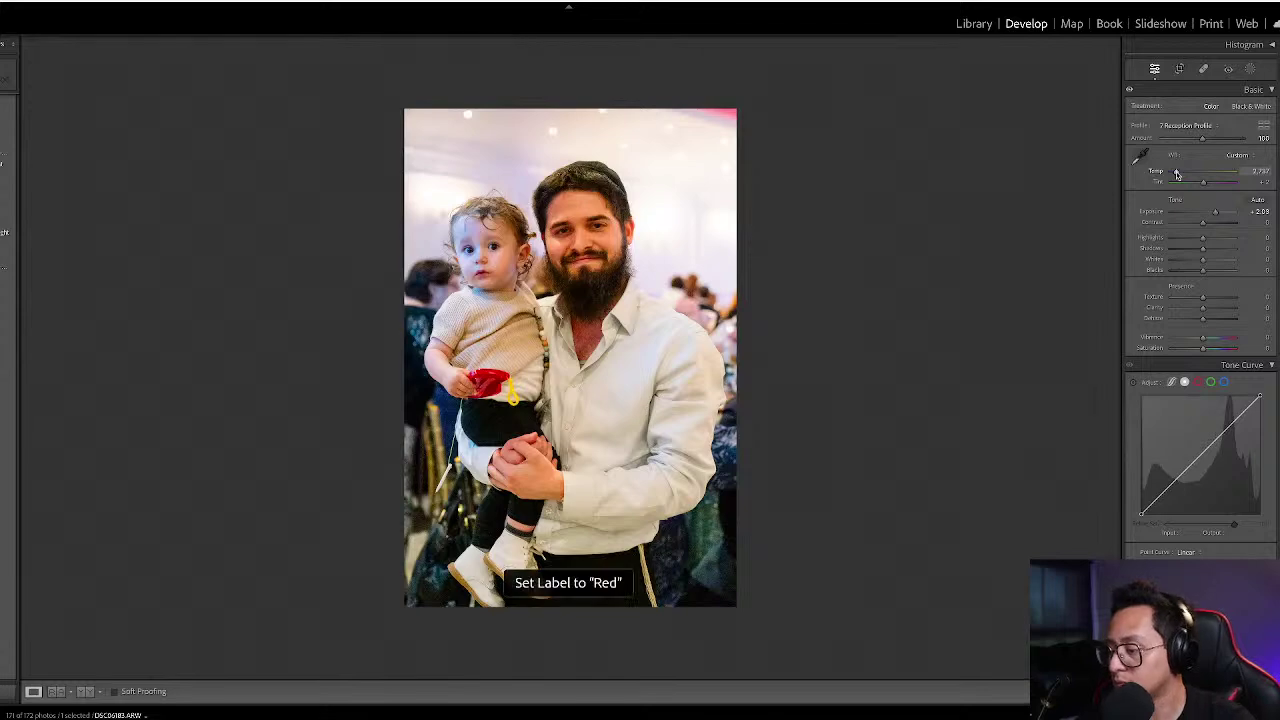
key(6)
key(5)
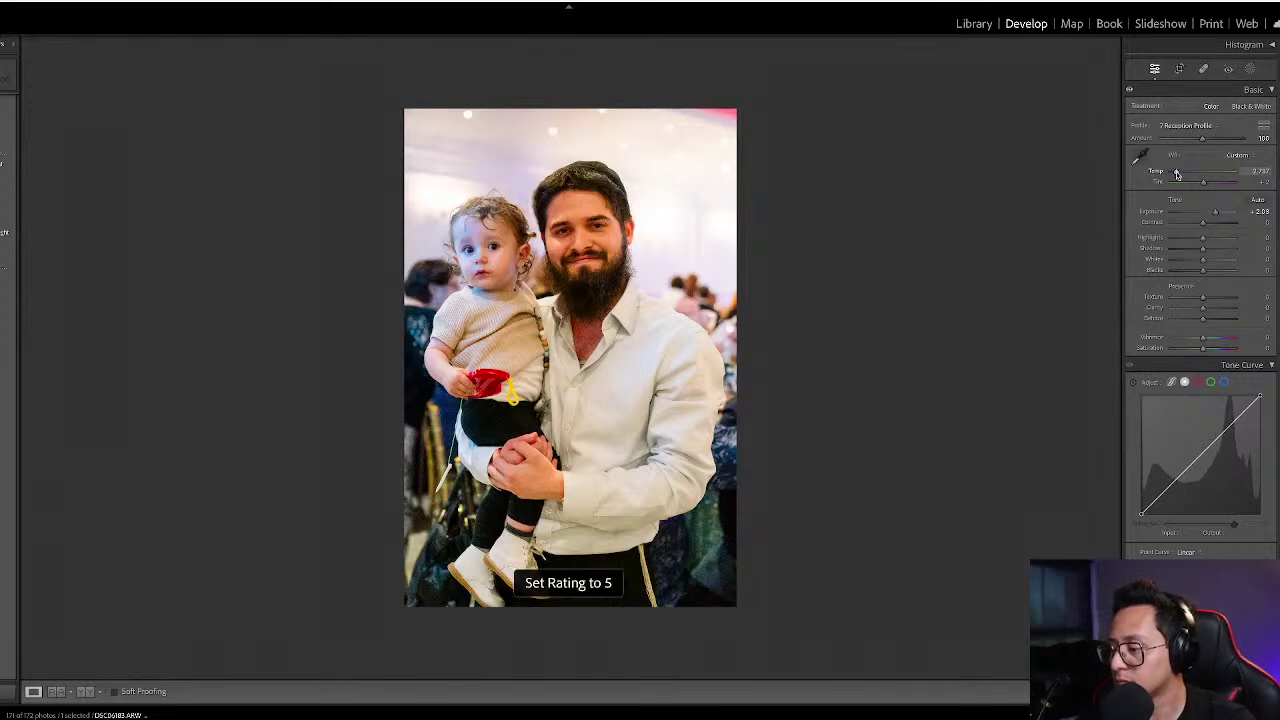
key(g)
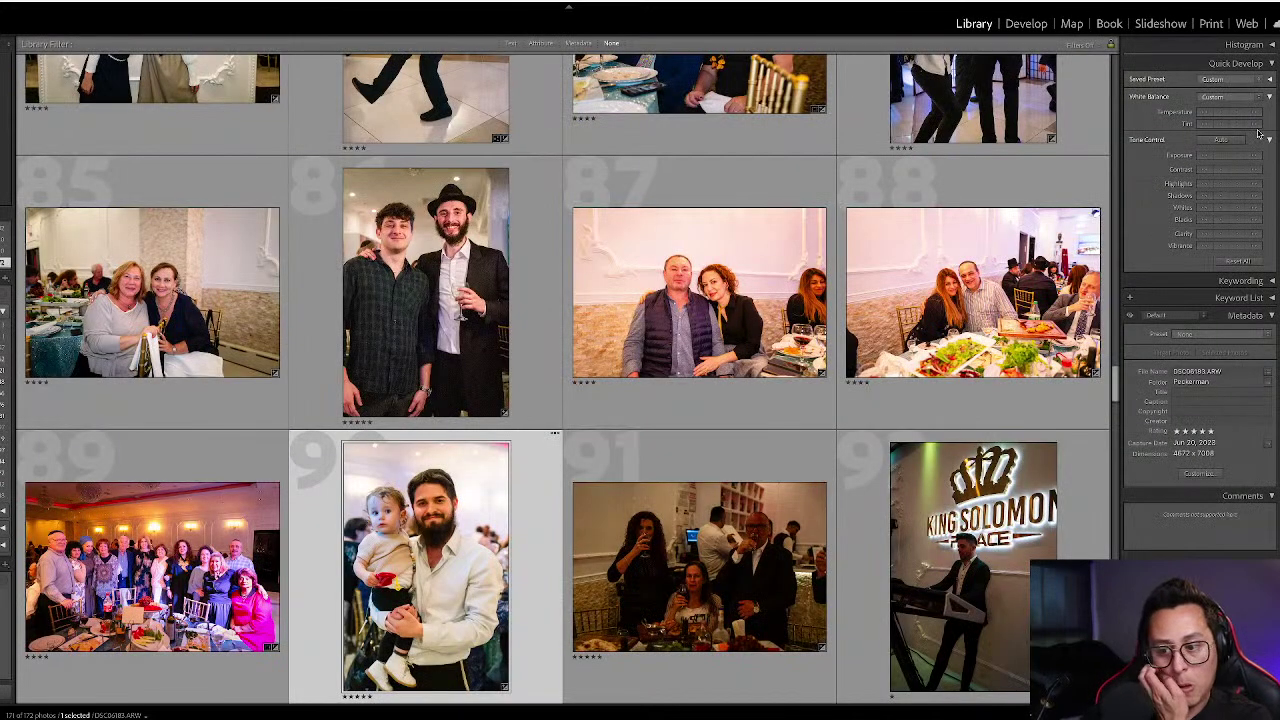
- Open the photo of the three guests drinking at the table and raise its exposure to +1.70
click(729, 553)
key(d)
key(equal)
key(equal)
key(equal)
key(equal)
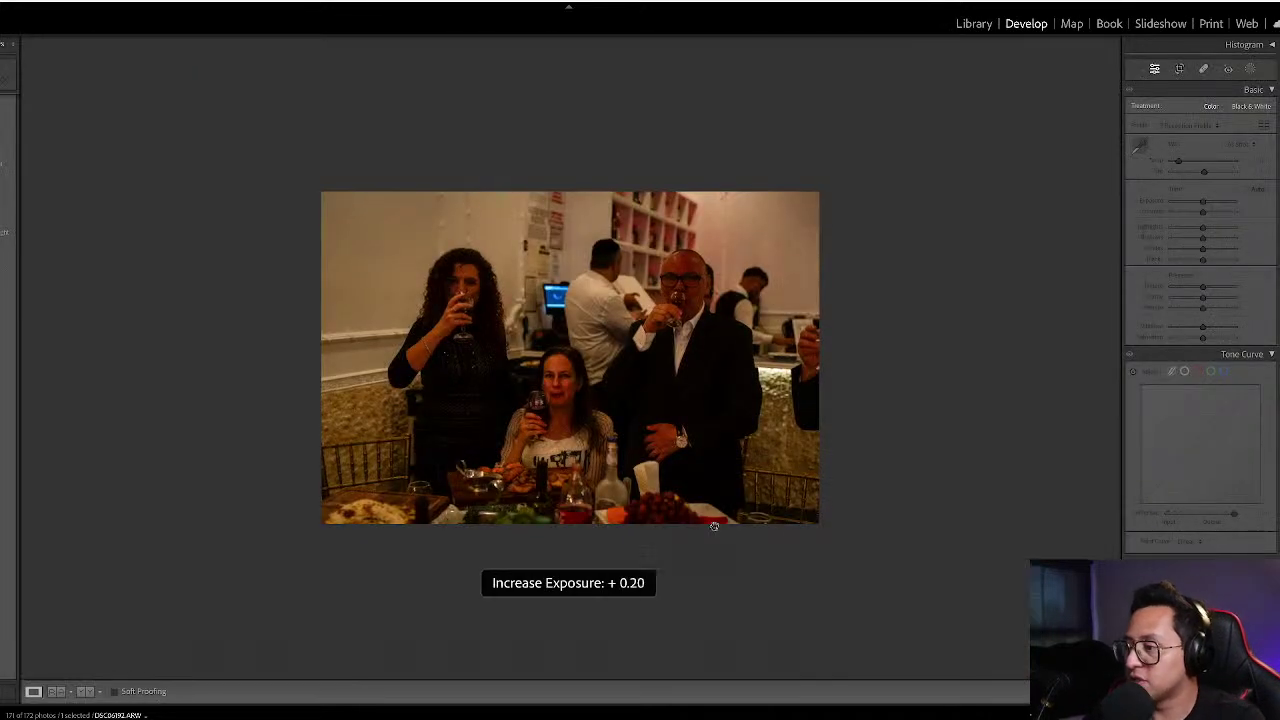
key(equal)
key(equal)
key(equal)
key(equal)
key(equal)
key(equal)
key(equal)
key(equal)
key(equal)
key(equal)
key(equal)
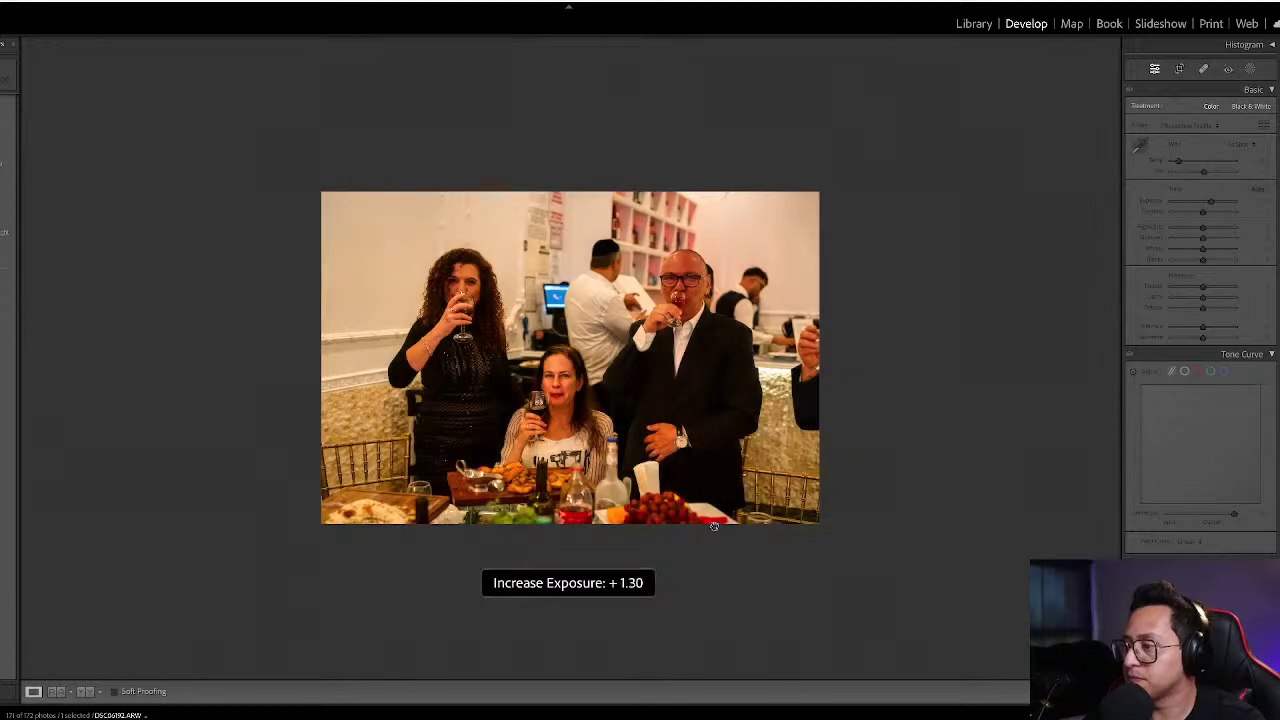
key(equal)
key(equal)
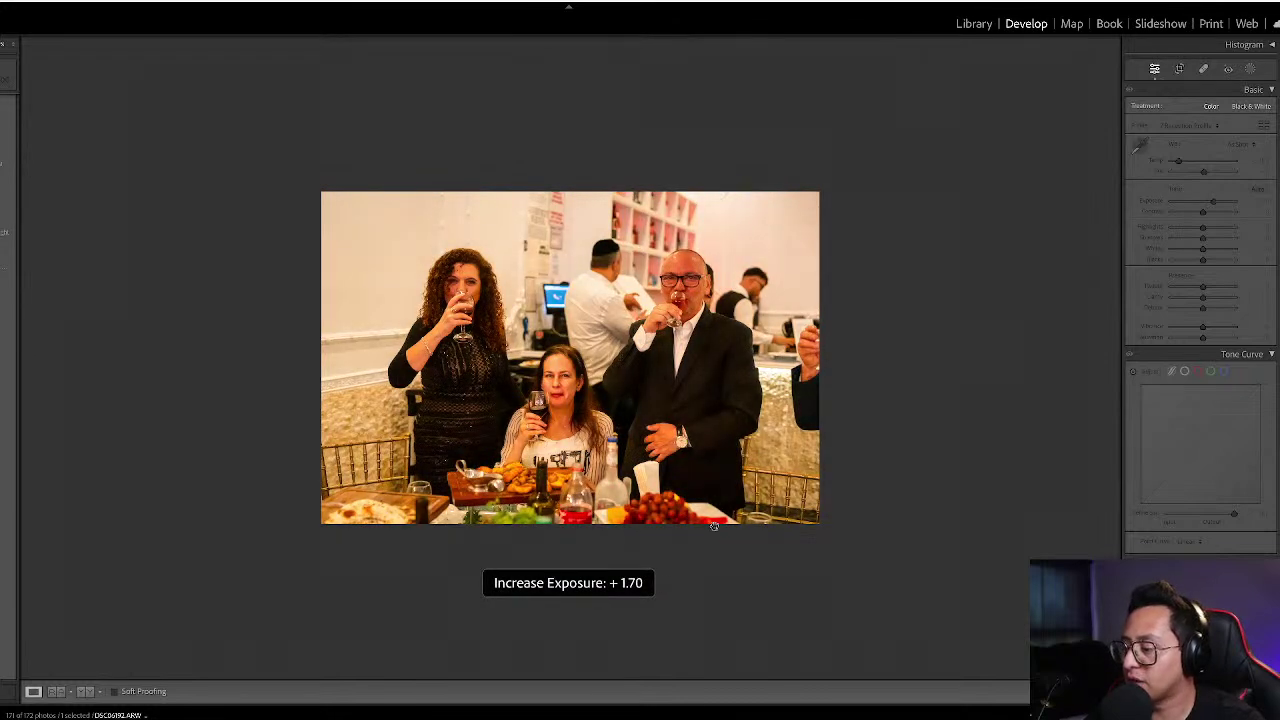
key(minus)
key(equal)
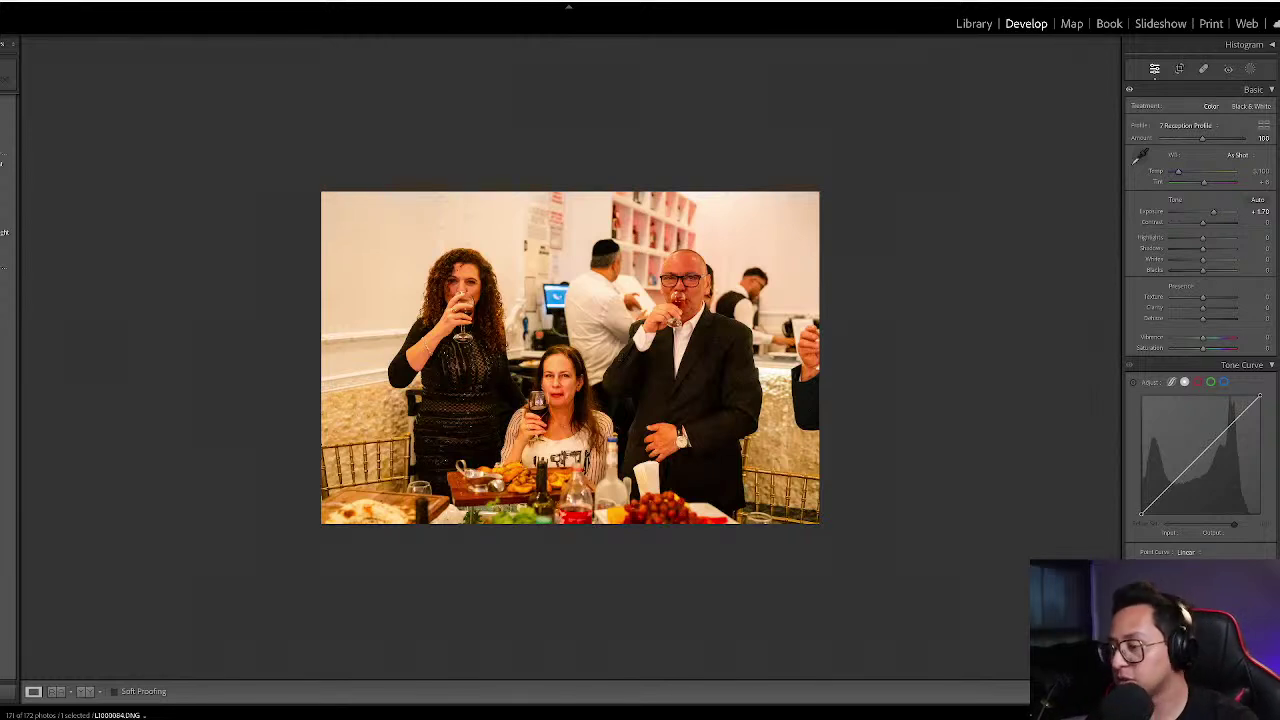
- Try out several color labels, including Red, on the photo of the three drinking guests
key(7)
key(8)
key(9)
key(0)
key(7)
key(6)
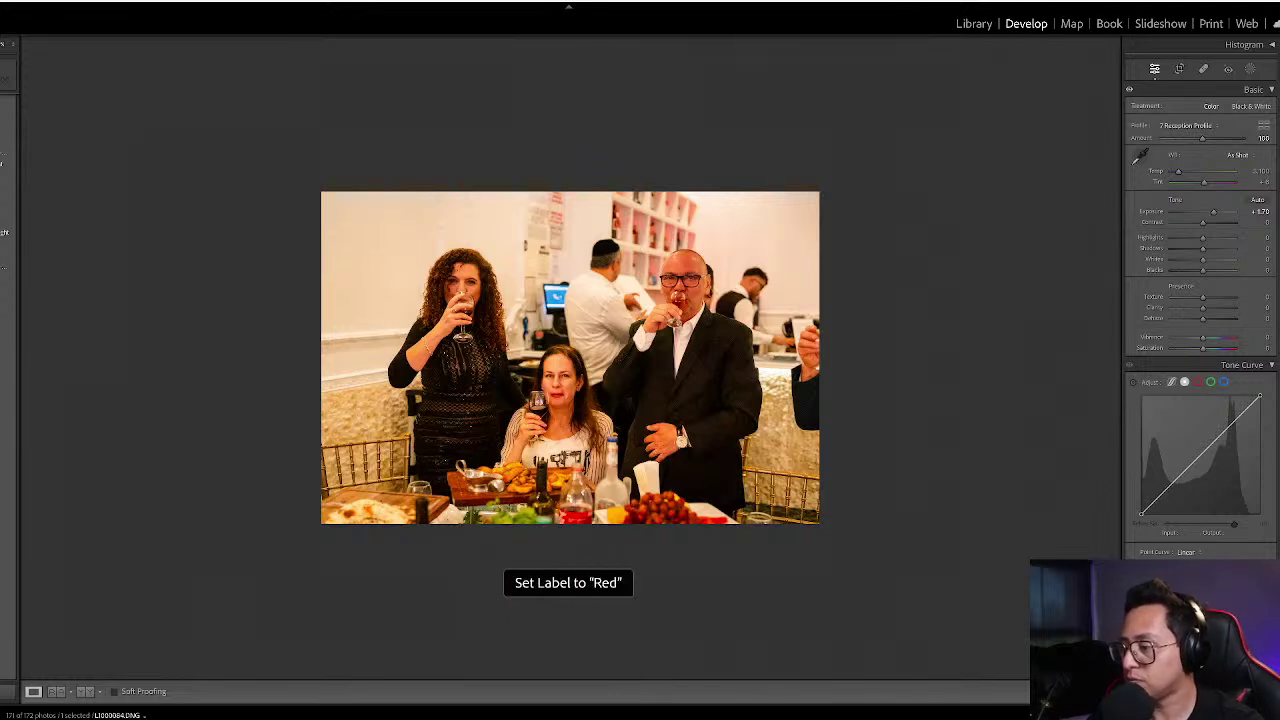
key(6)
key(6)
key(6)
- Raise the exposure of the photo of the three drinking guests to +1.90
key(equal)
key(equal)
key(equal)
key(minus)
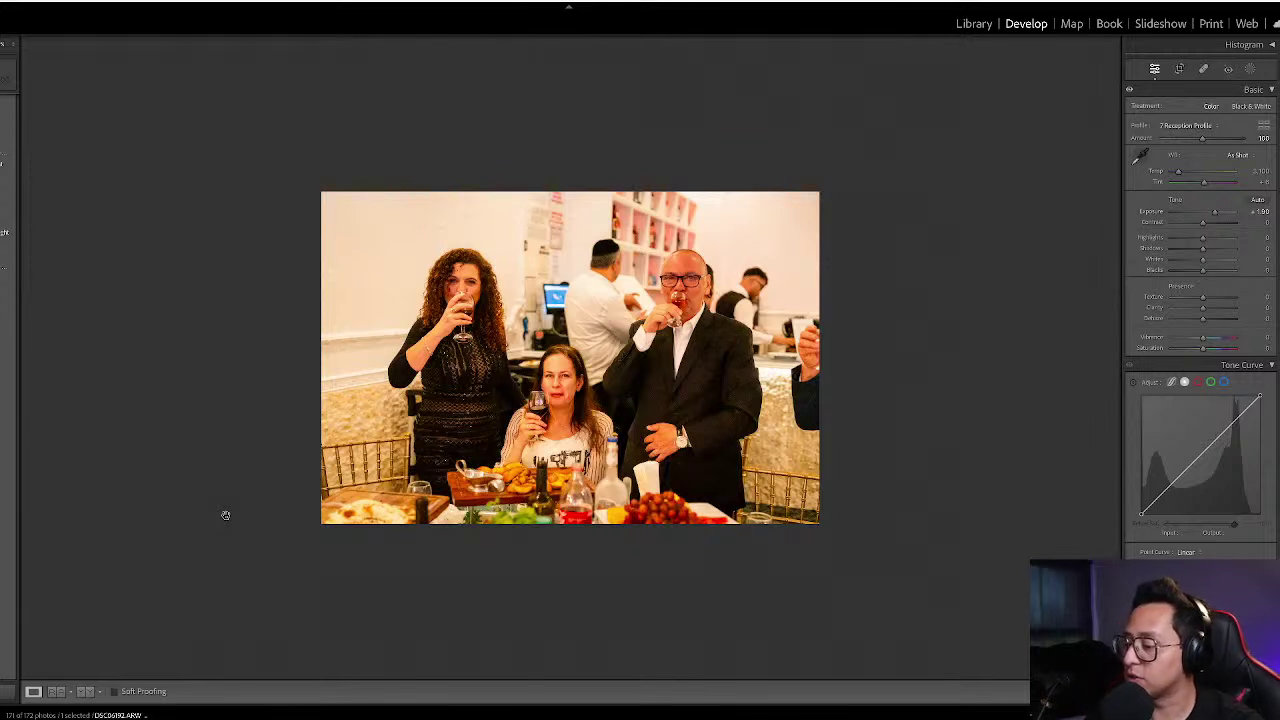
- Try flagging the drinking guests' photo as a pick and switching its color label, including Blue, with a five-star rating
key(p)
key(u)
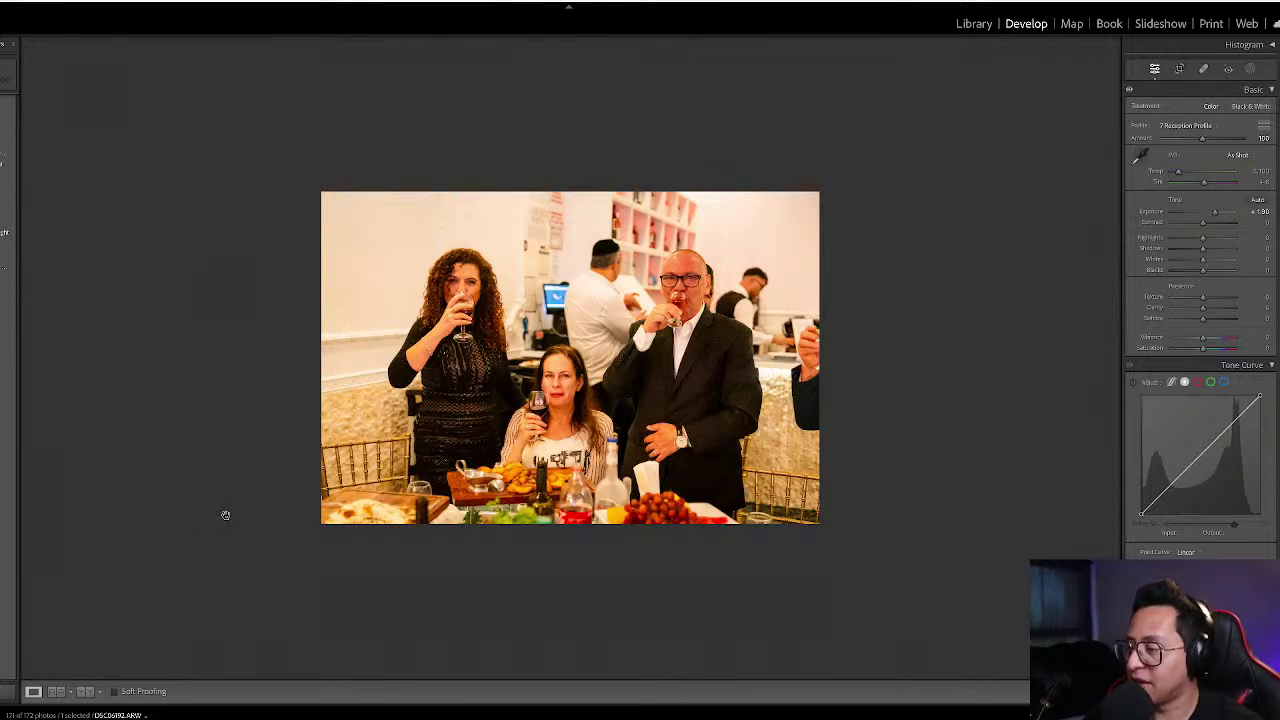
key(6)
key(7)
key(6)
key(5)
key(9)
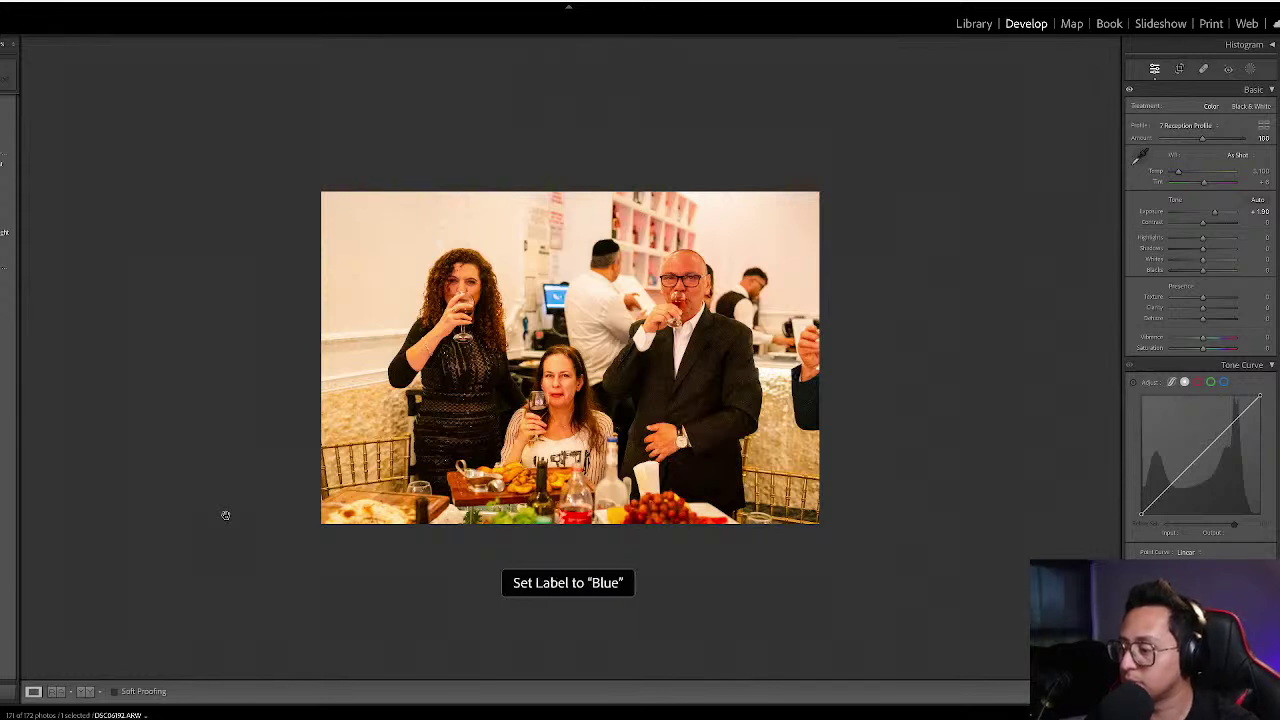
key(9)
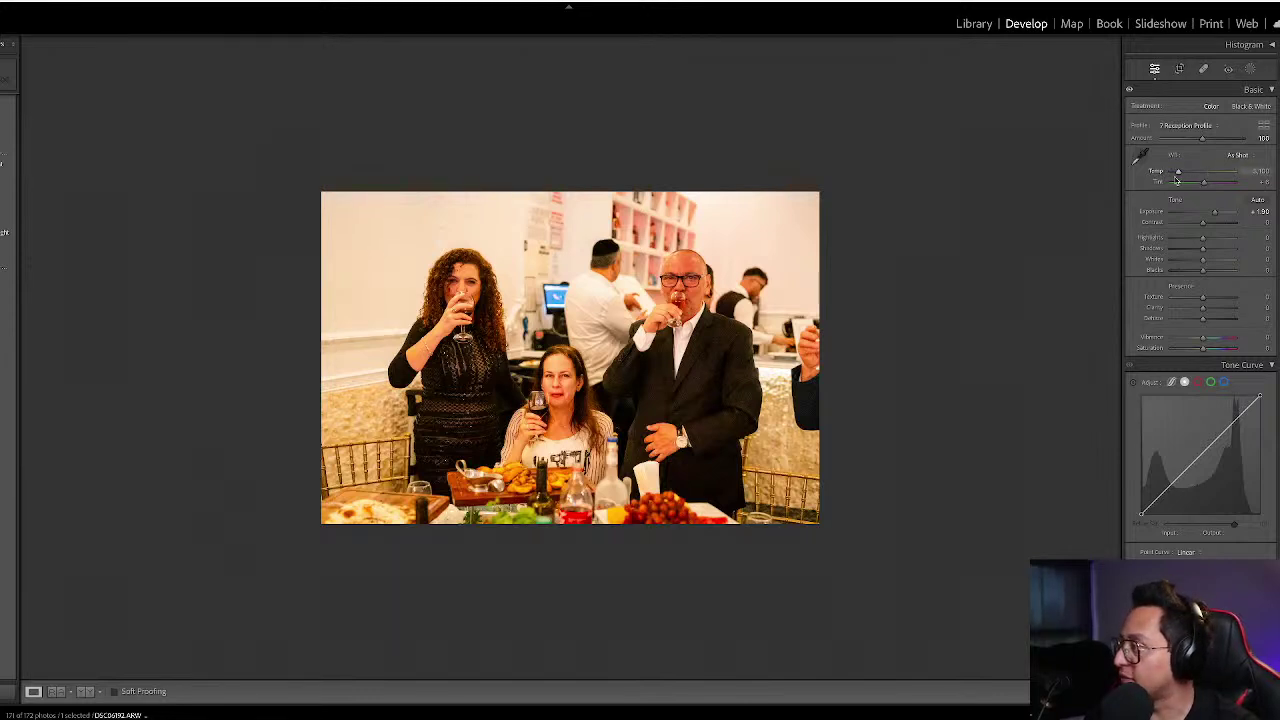
- Cool the drinking guests' photo to a temperature of about 2,780 and return to the grid
drag(1178, 175, 1177, 175)
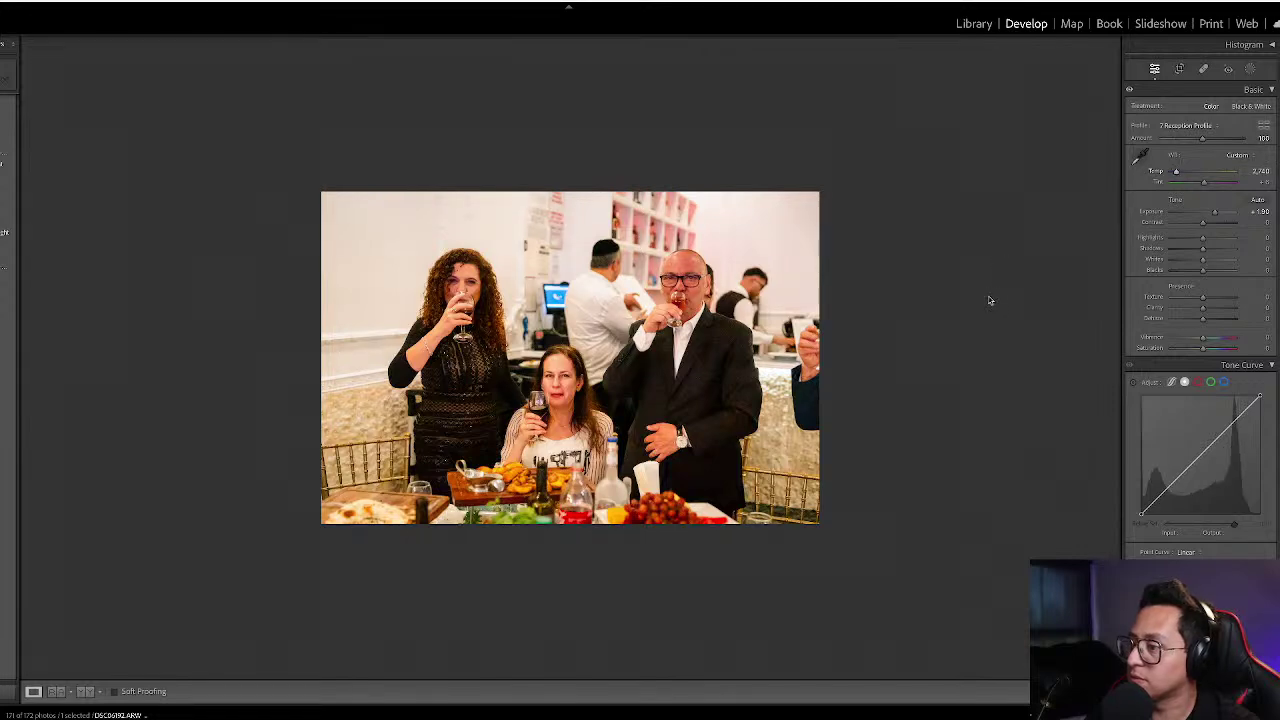
key(g)
- Brighten the vertical photo of the keyboard player beneath the King Solomon Palace sign and check it at large size
key(Right)
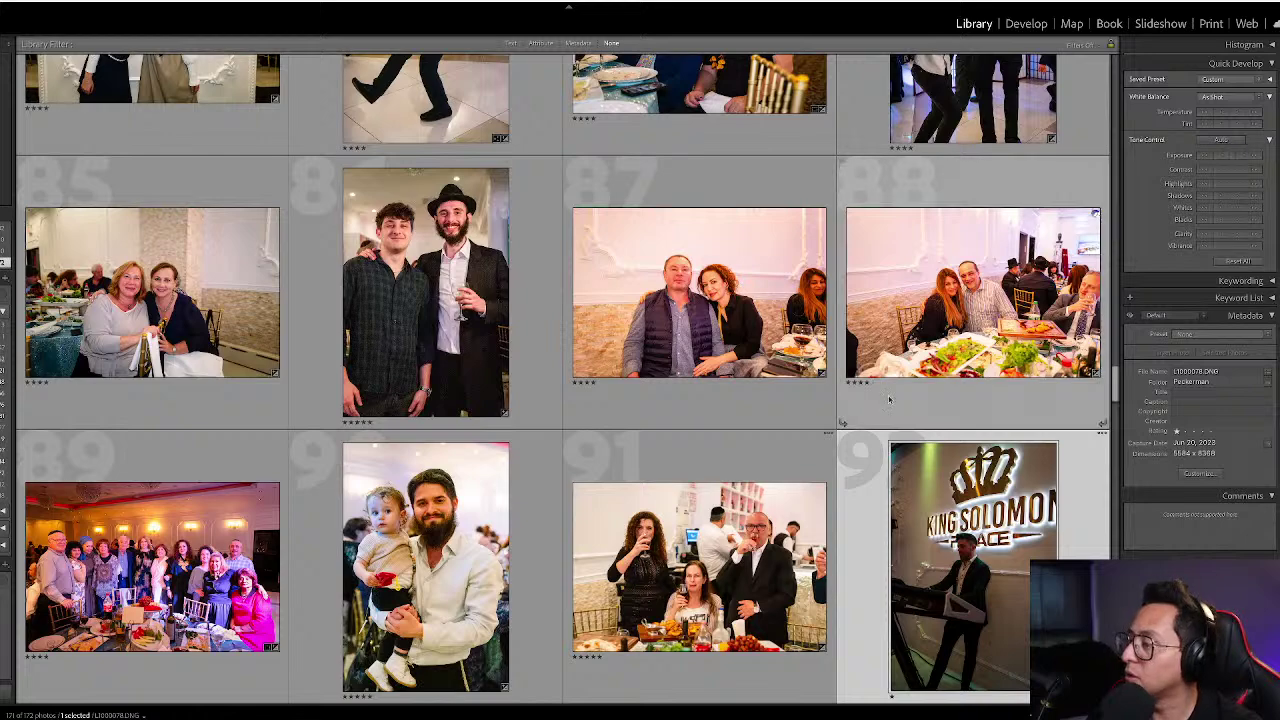
scroll(930, 318, down, 3)
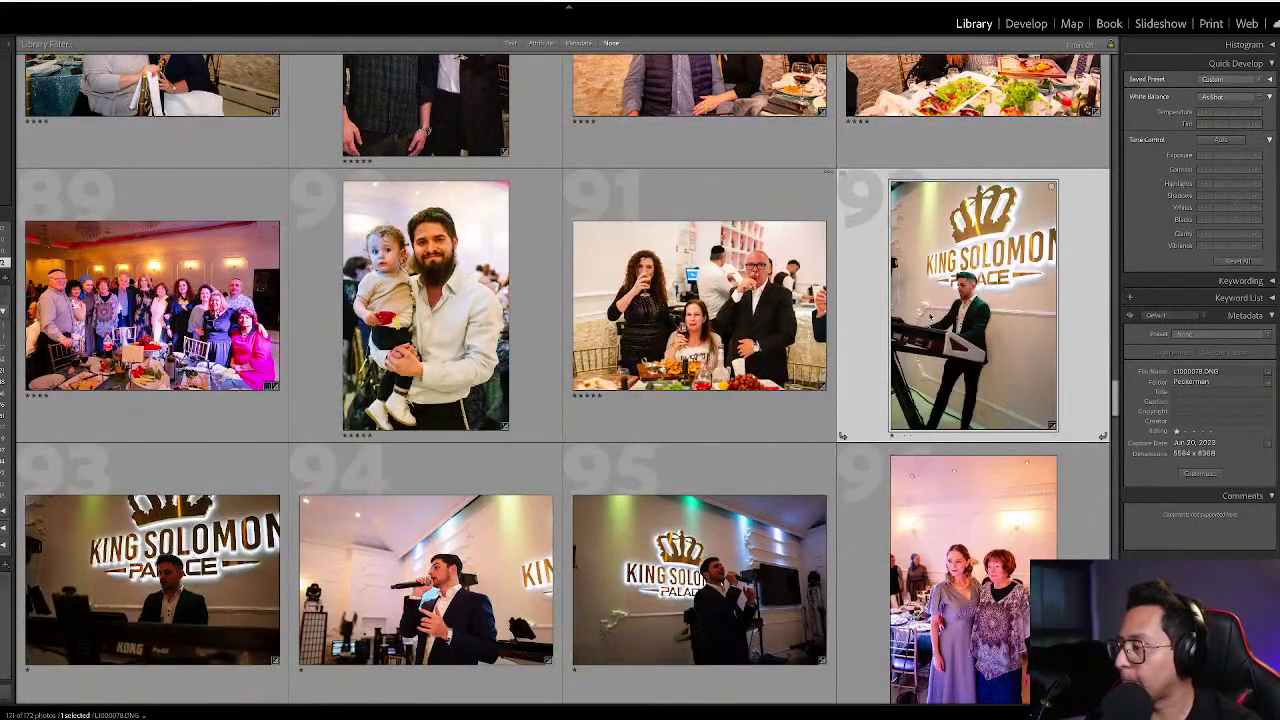
key(d)
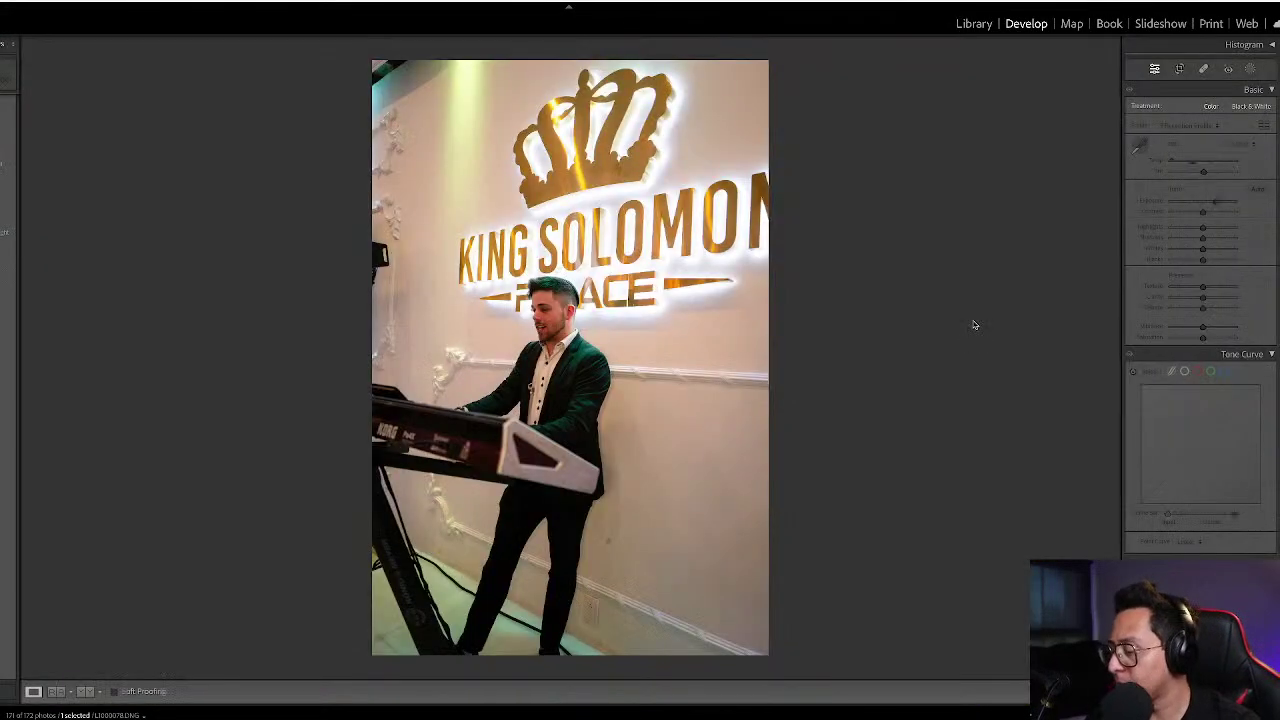
key(g)
- Select photos 93 and 95 of the performers by the King Solomon Palace sign and raise their exposure together
scroll(130, 430, down, 2)
click(130, 430)
ctrl+click(700, 425)
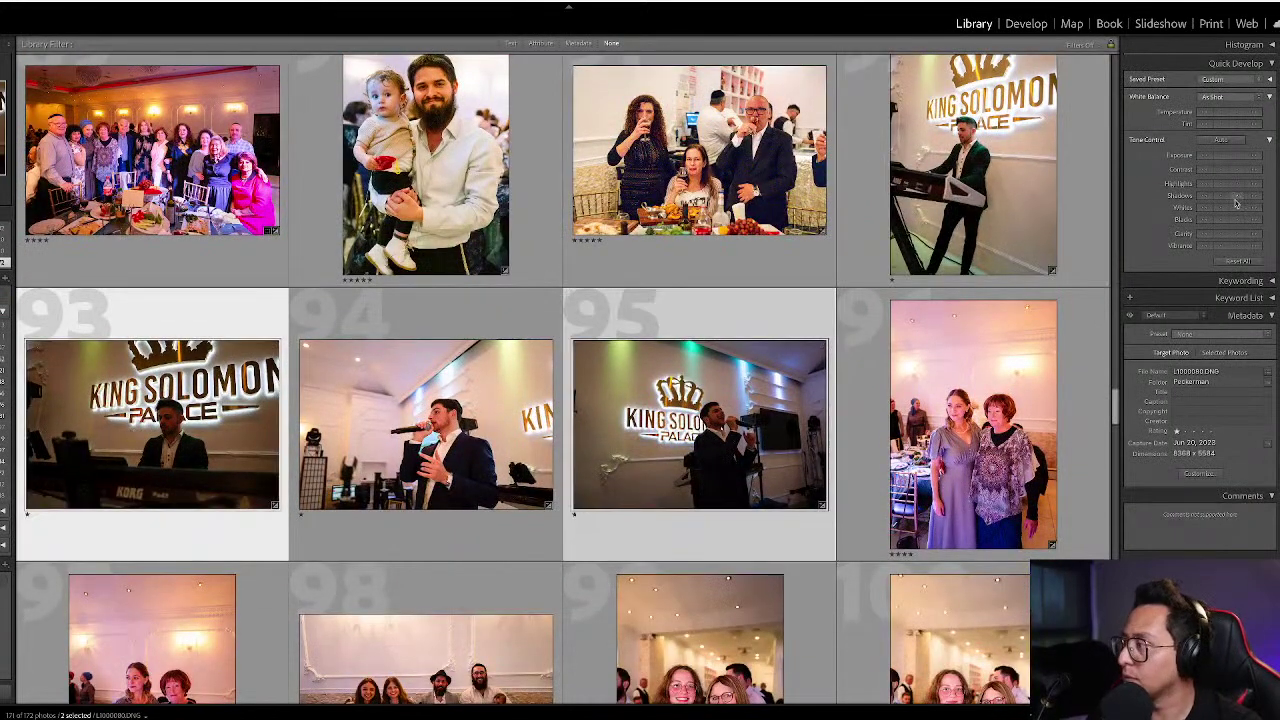
click(1234, 157)
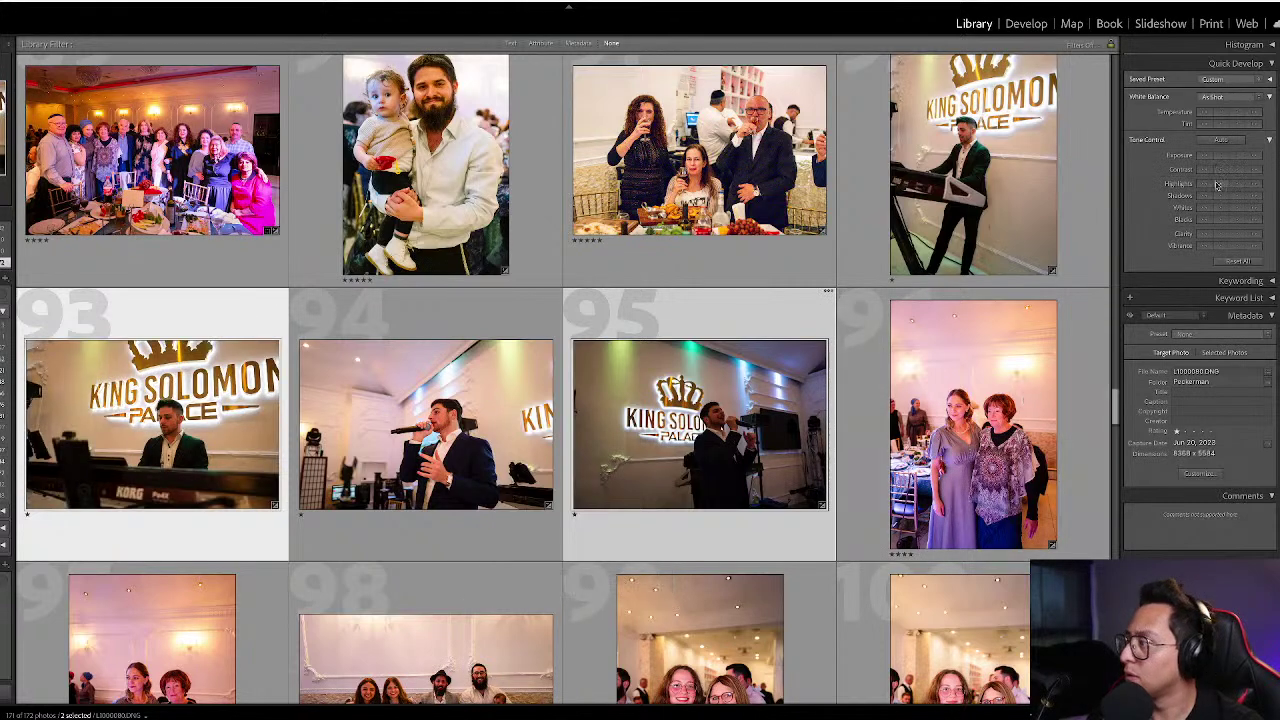
click(1239, 158)
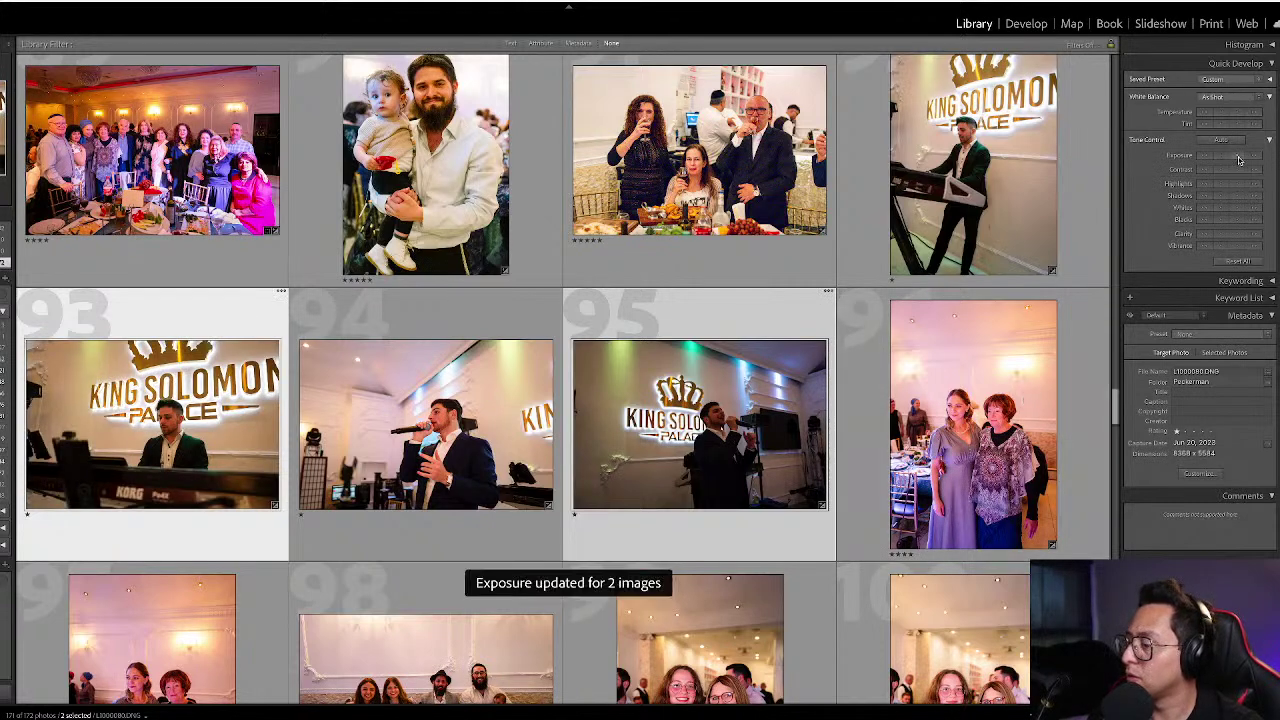
click(1239, 158)
- Crop photo 96 of the two women more tightly, reposition them within the frame, and apply the crop
scroll(843, 484, down, 2)
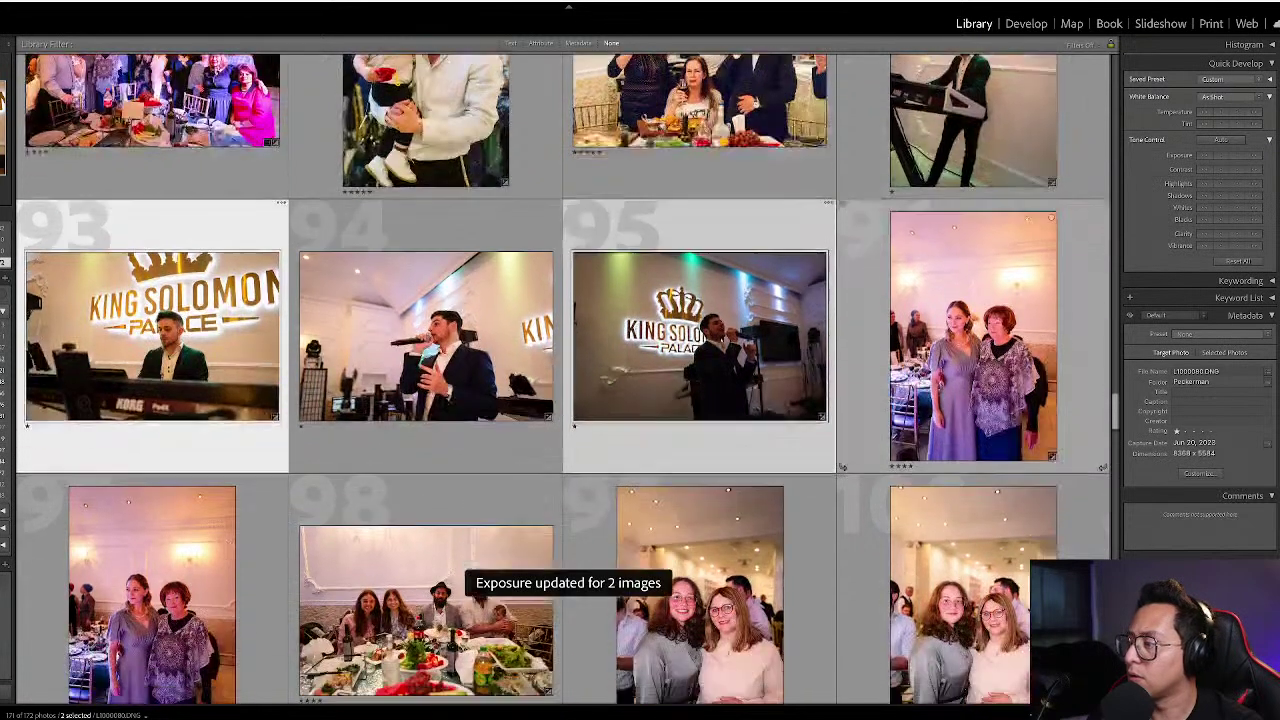
click(860, 430)
key(d)
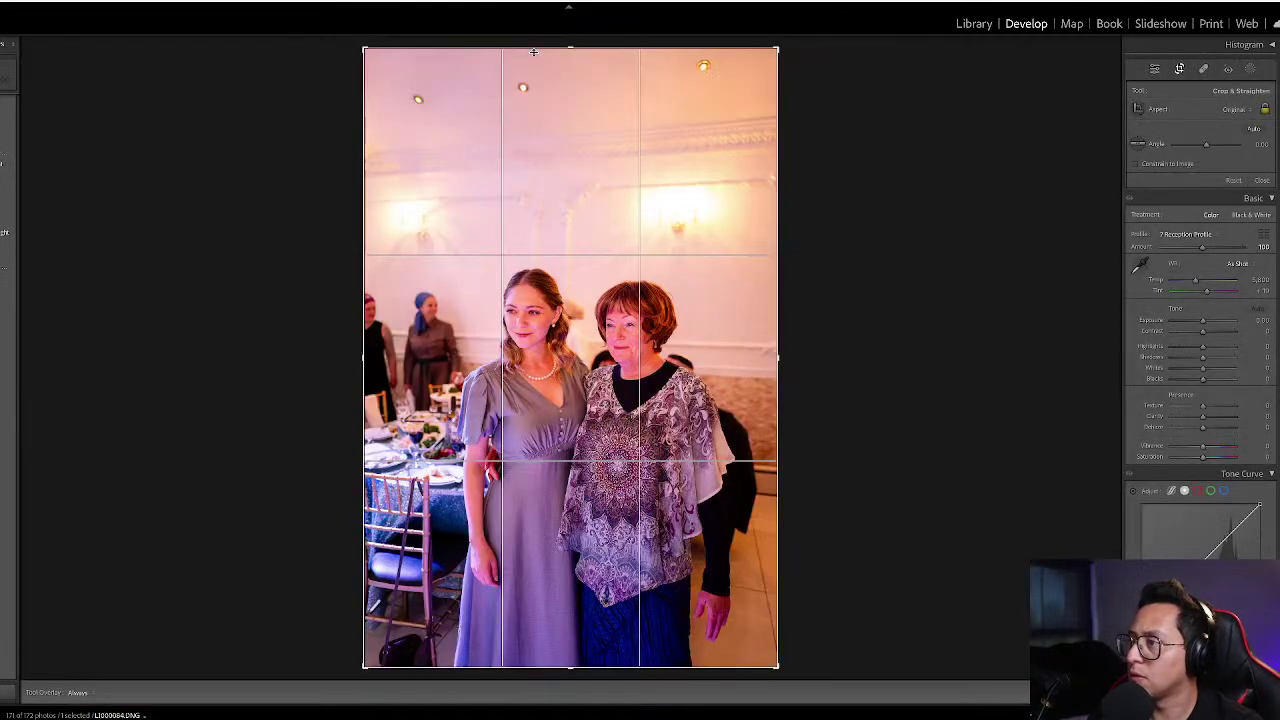
drag(534, 47, 550, 112)
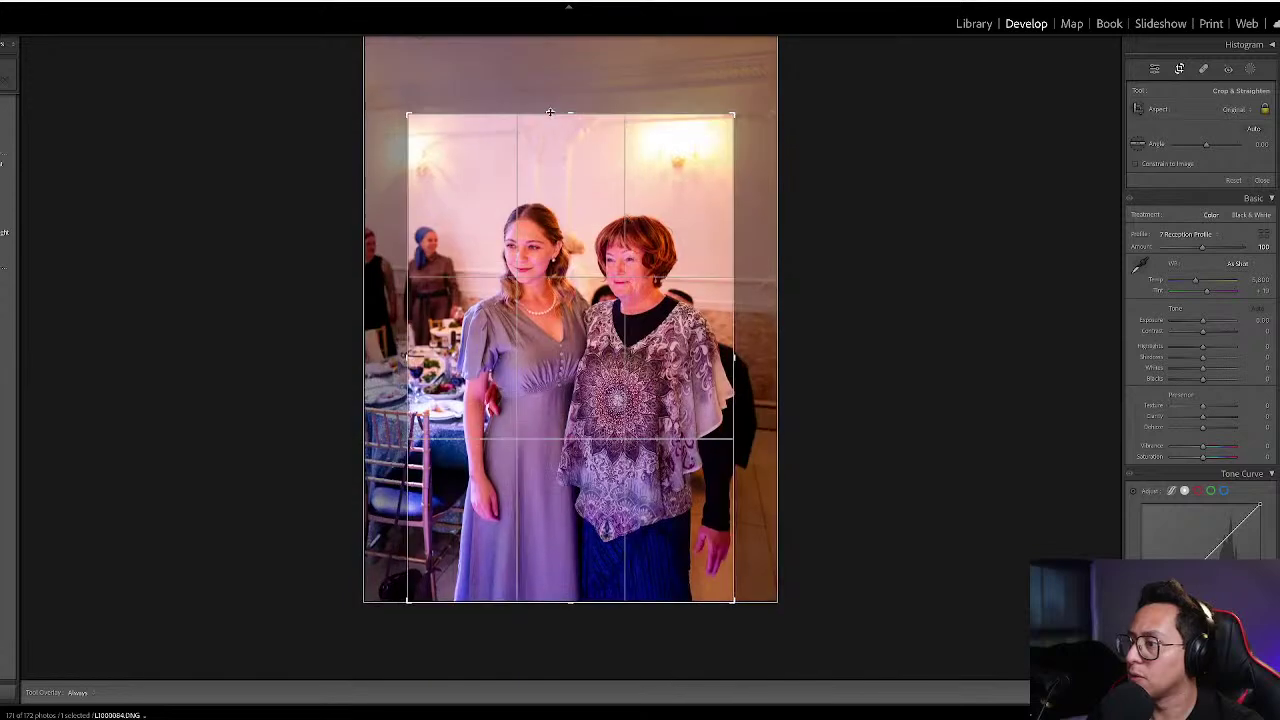
drag(559, 221, 537, 222)
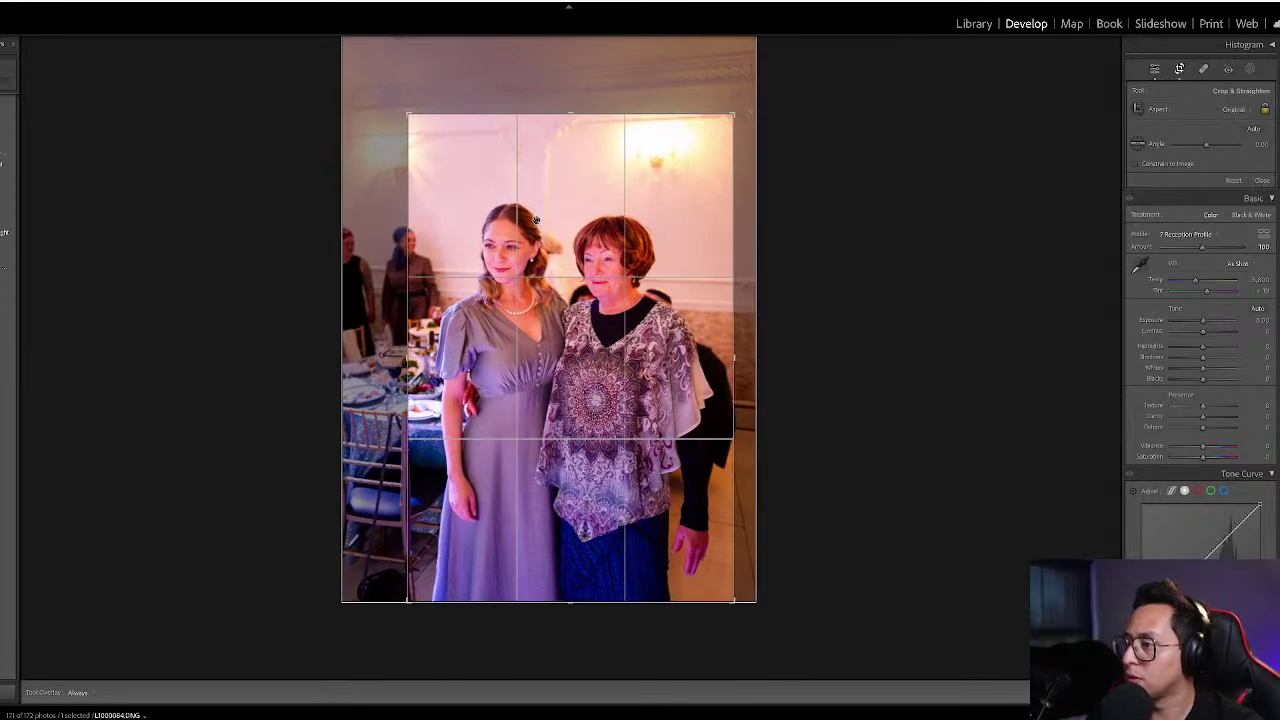
key(Return)
key(g)
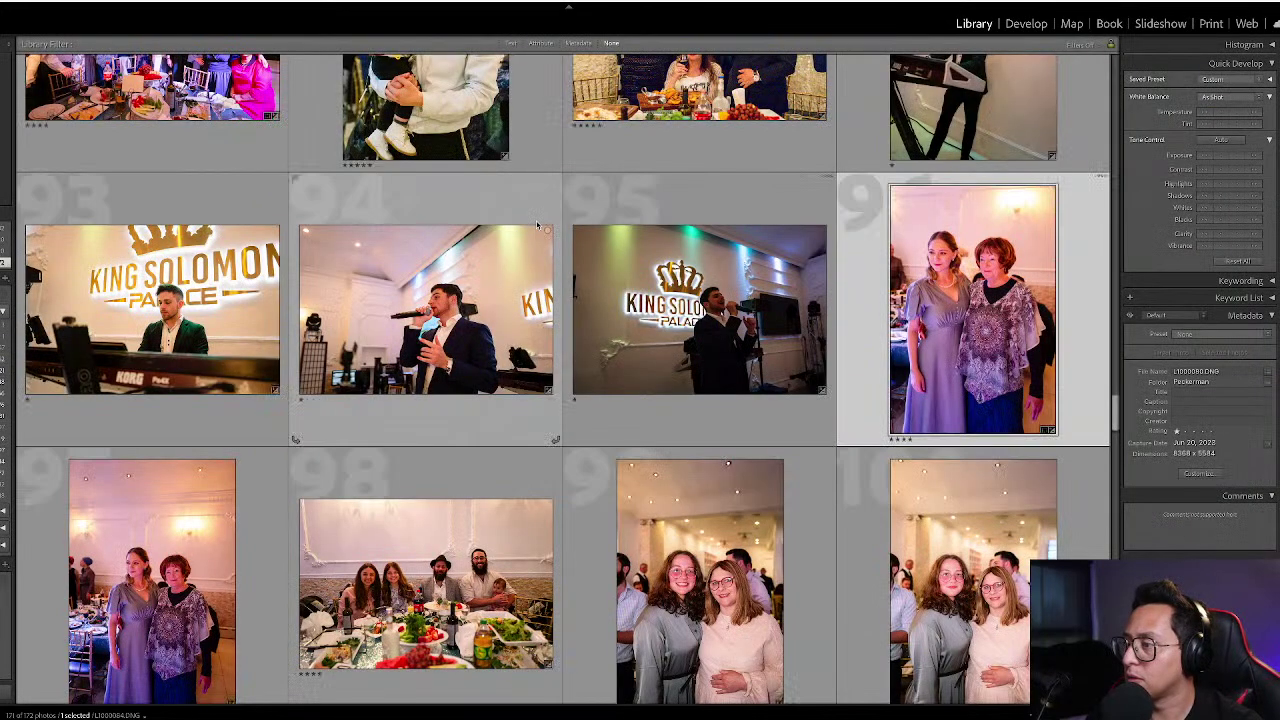
- Crop photo 97 of the same two women tighter around them and raise its exposure to +0.40
key(d)
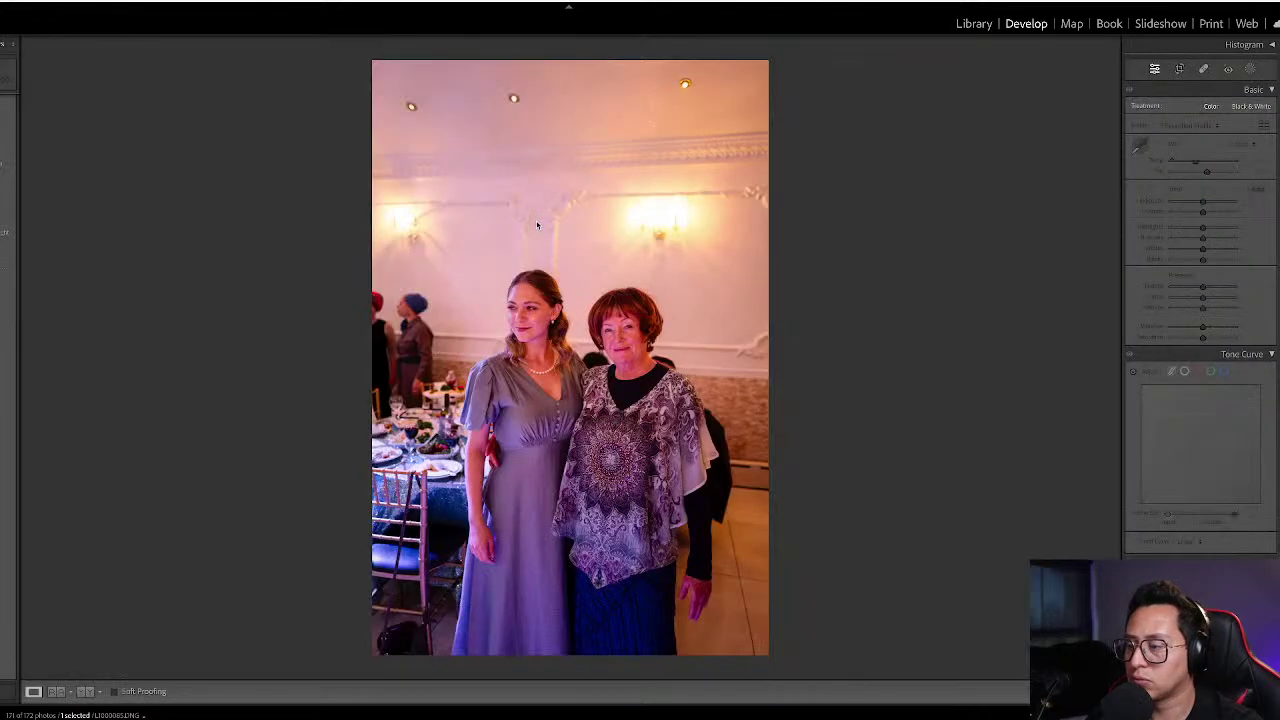
key(r)
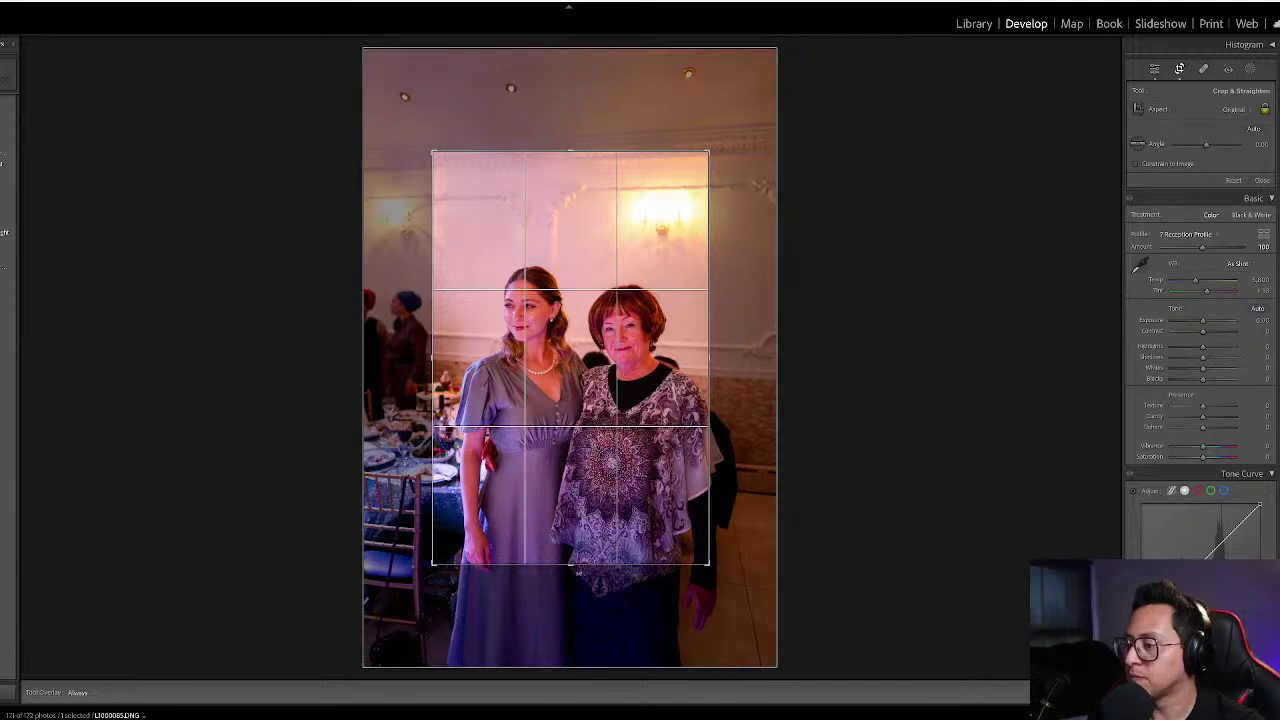
drag(576, 566, 571, 622)
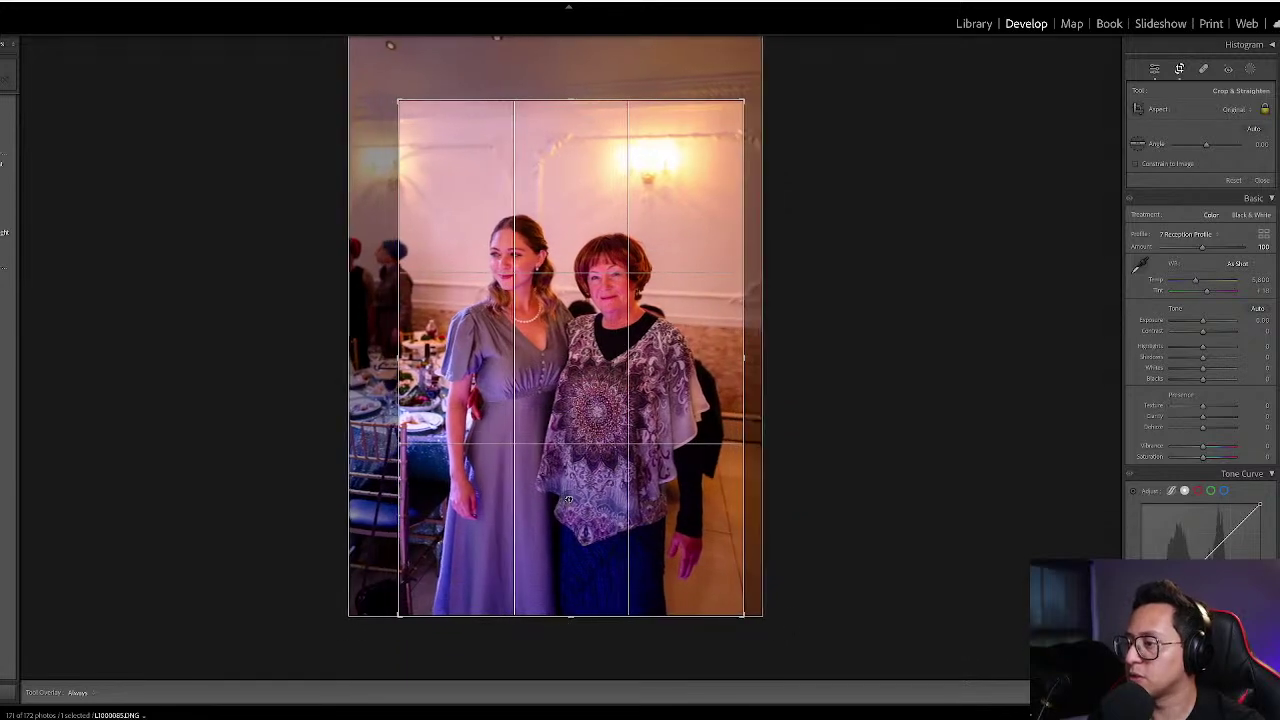
key(Return)
key(equal)
key(equal)
key(equal)
key(equal)
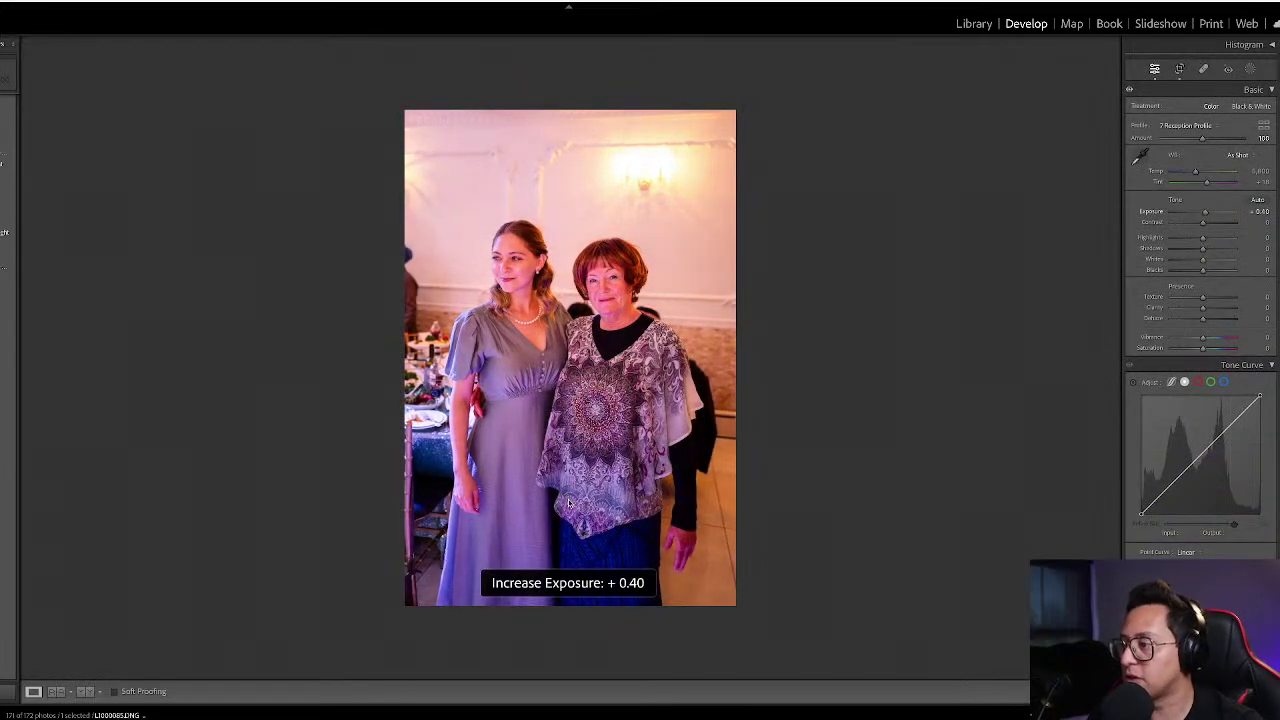
key(g)
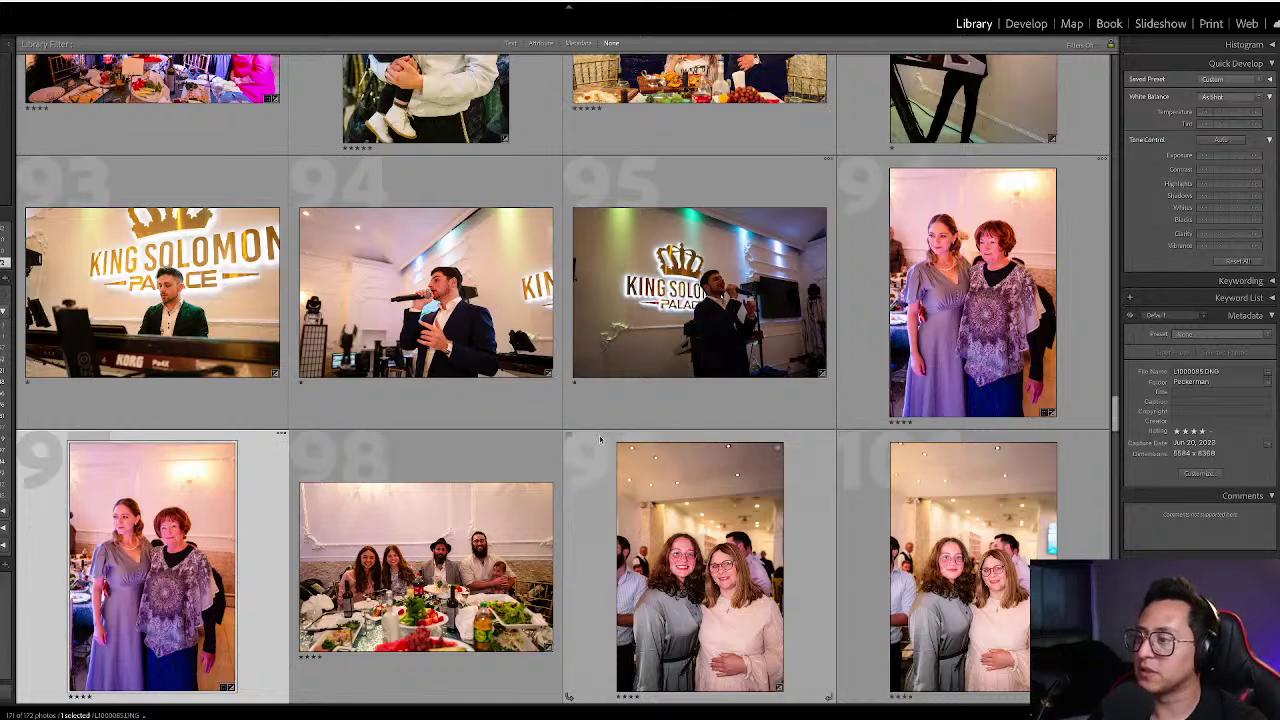
- Brighten photo 95 of the singer and raise the exposure of photo 98, the seated table group, to +0.60
click(660, 314)
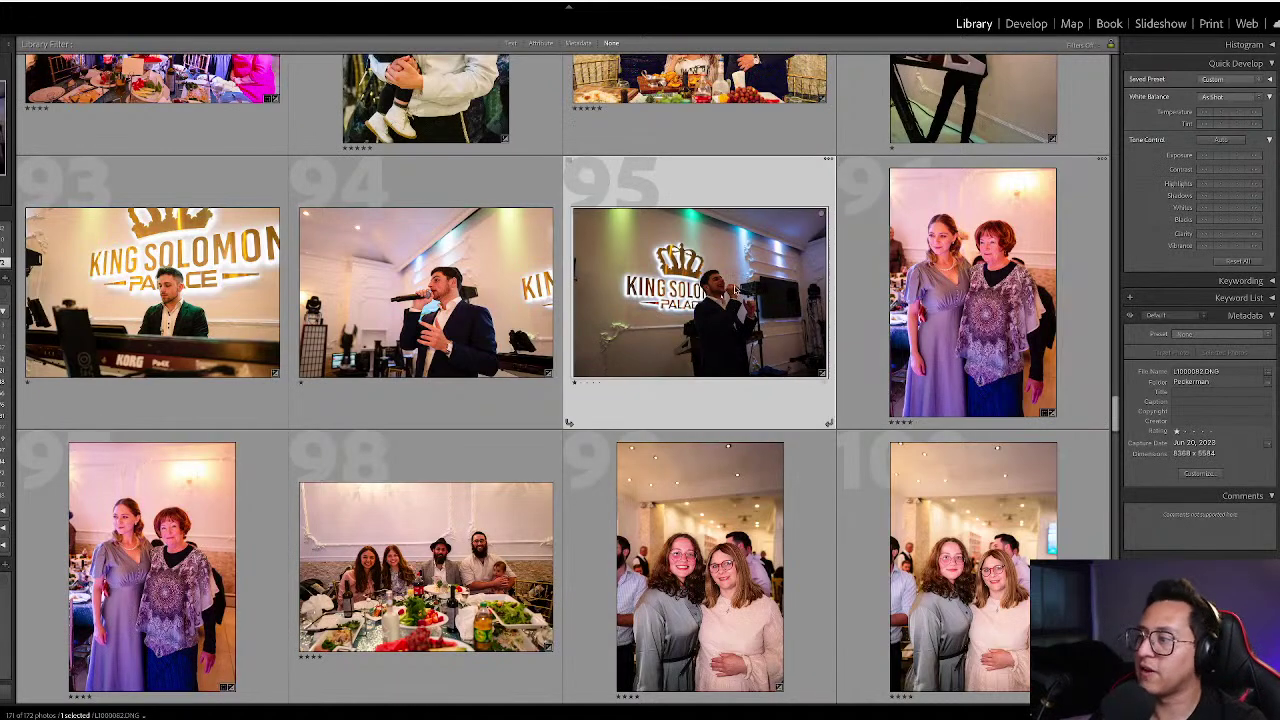
scroll(560, 400, down, 3)
click(425, 440)
key(d)
key(equal)
key(equal)
key(equal)
key(equal)
key(equal)
key(equal)
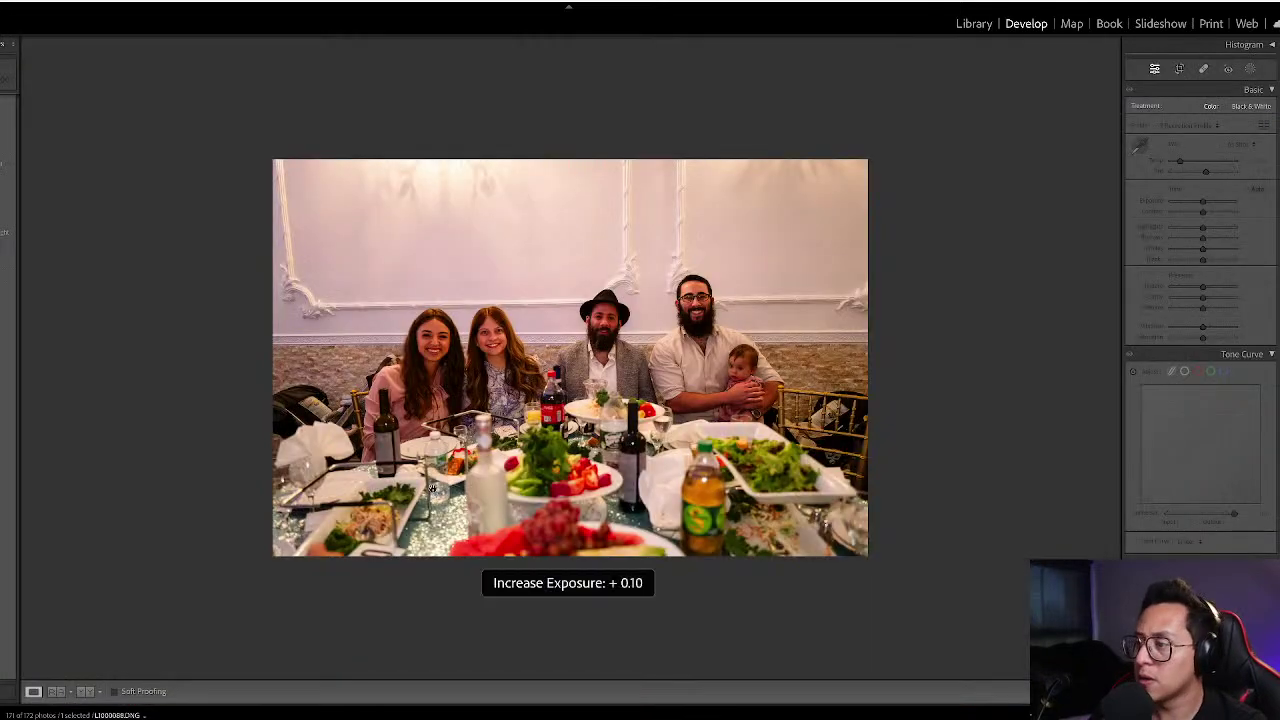
key(g)
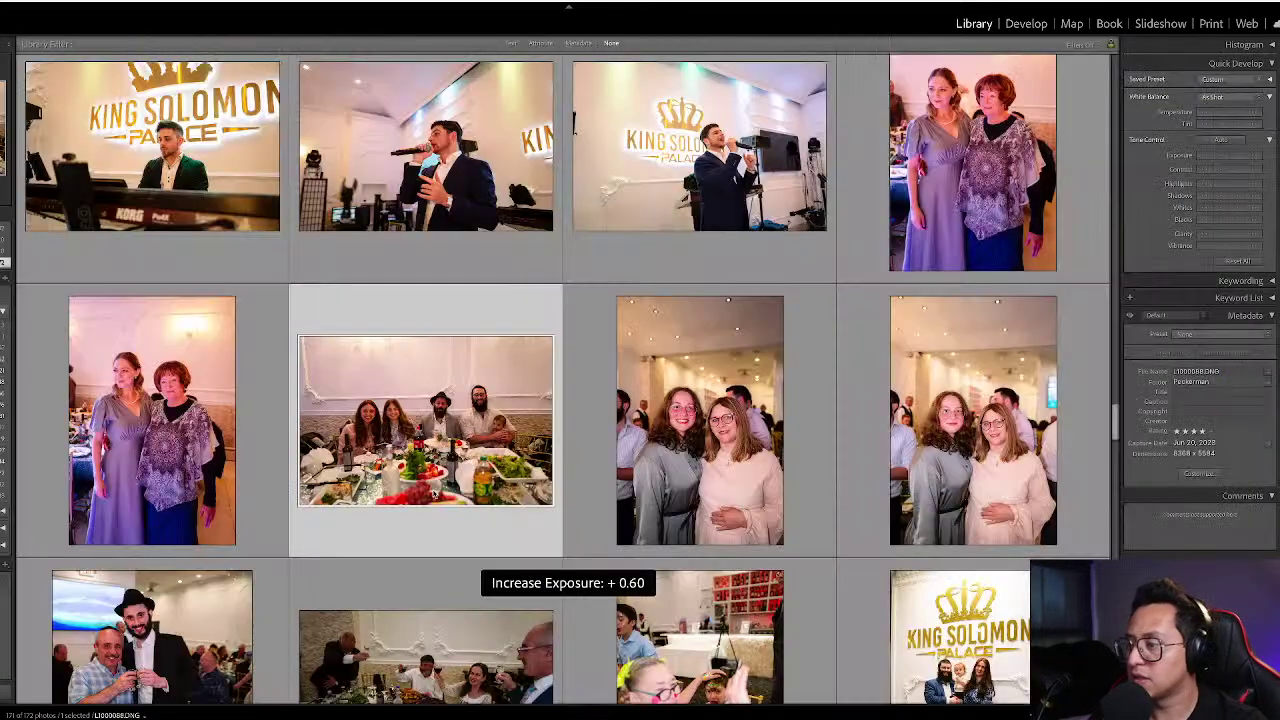
- Raise the exposure of photo 99, the two women wearing glasses, by one small increment and return to the grid
key(Right)
key(d)
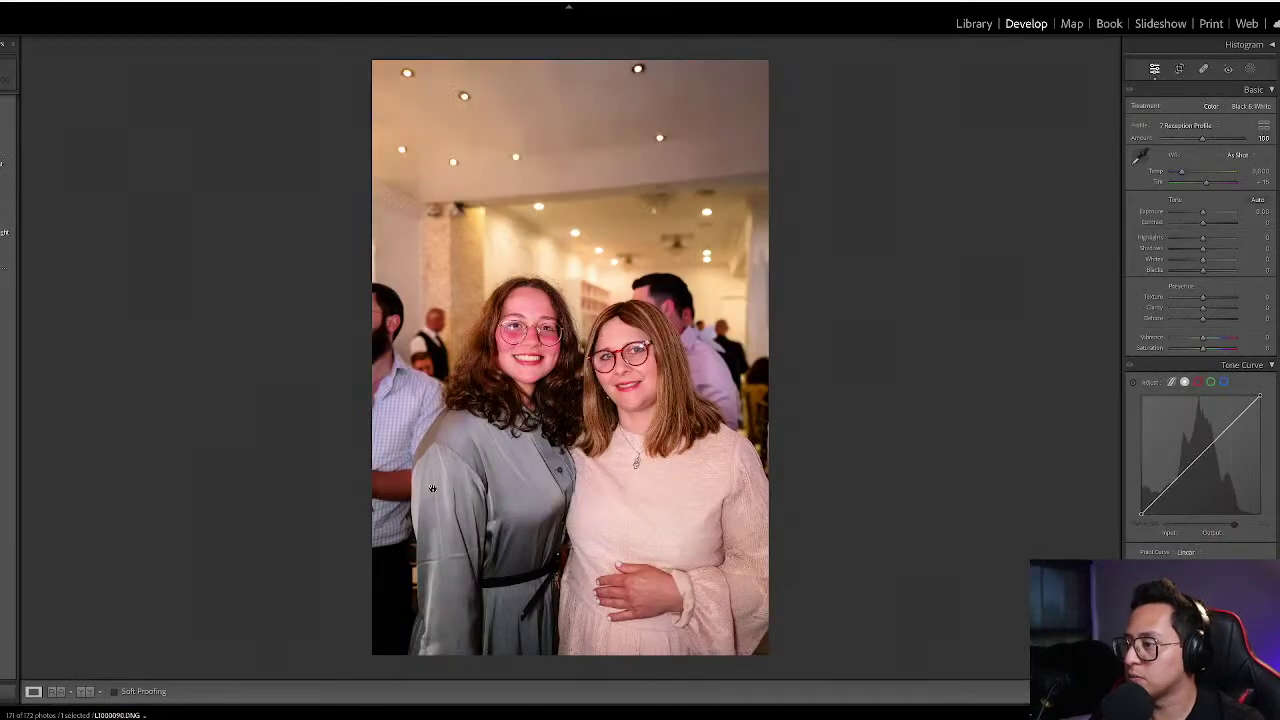
key(equal)
key(g)
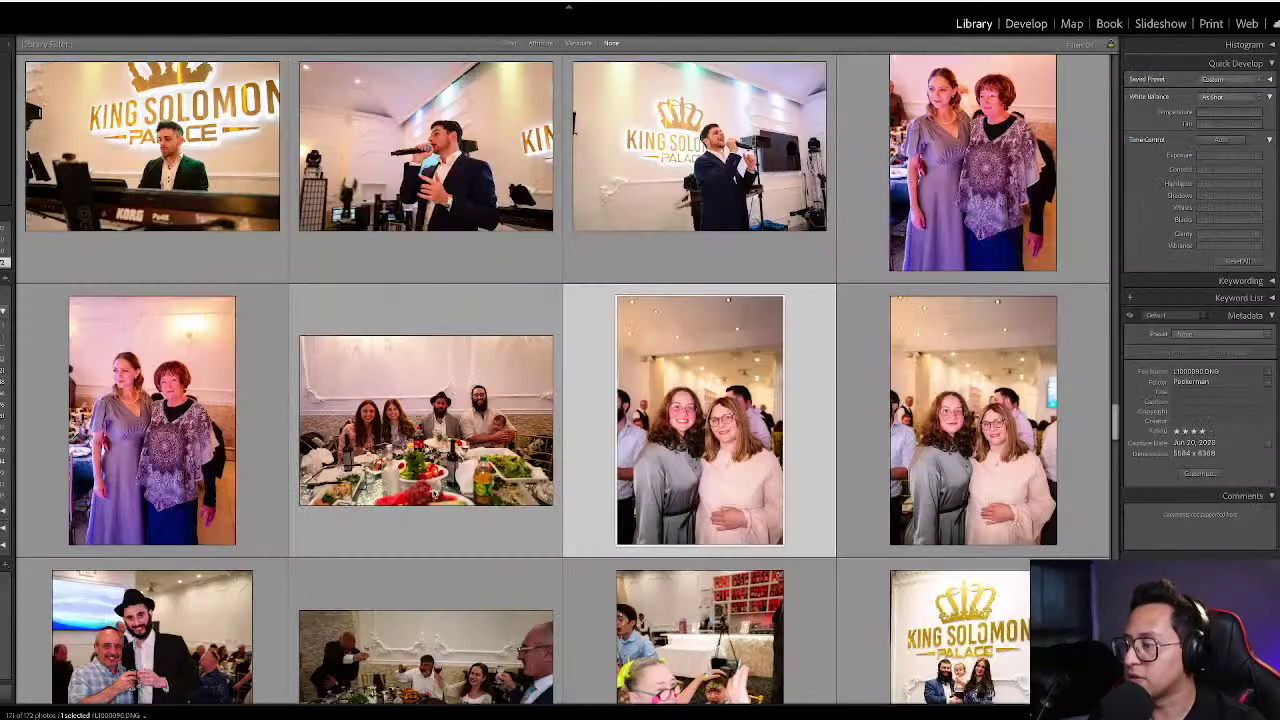
- Check the crop of photo 101, the two men toasting, and raise its exposure slightly
scroll(434, 493, down, 3)
click(131, 374)
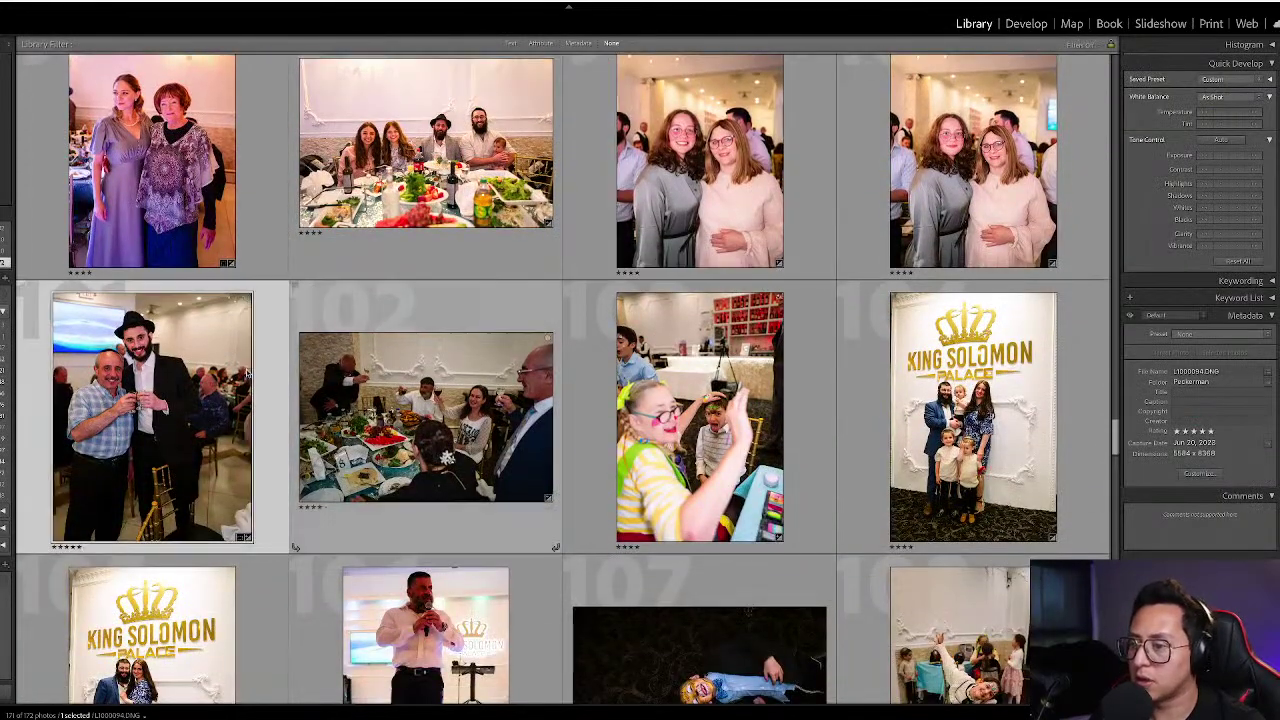
key(d)
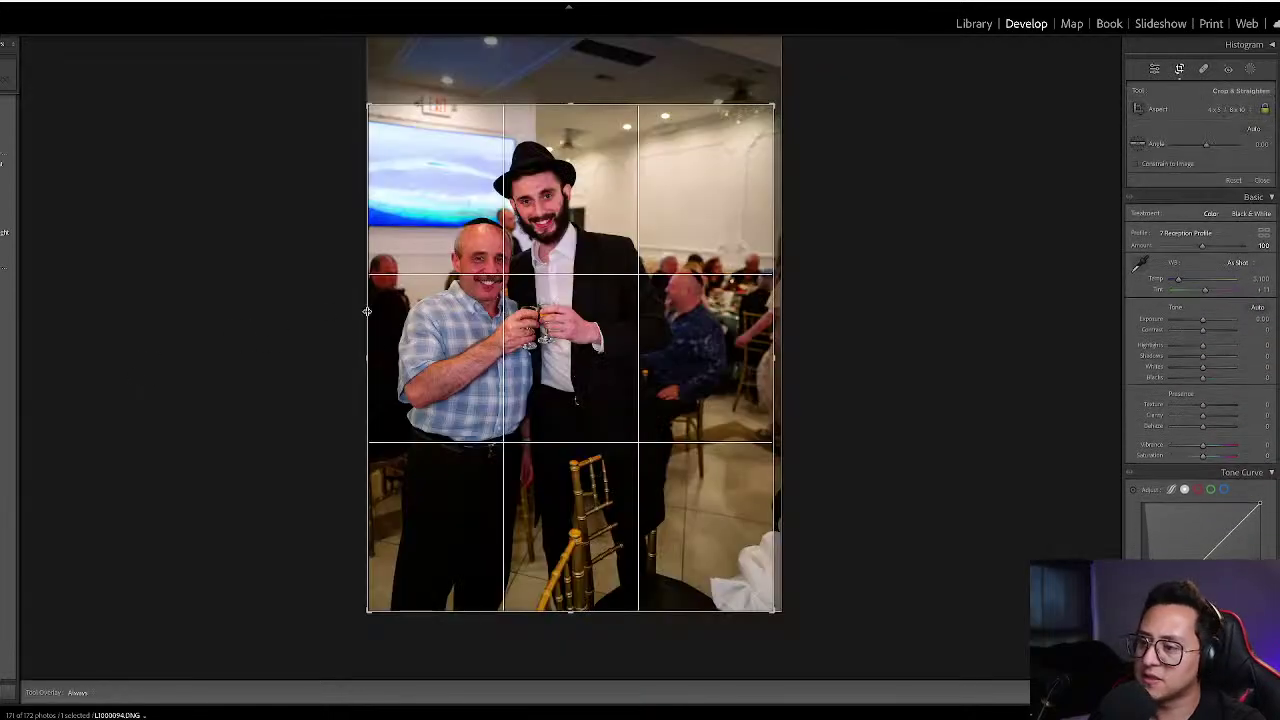
key(r)
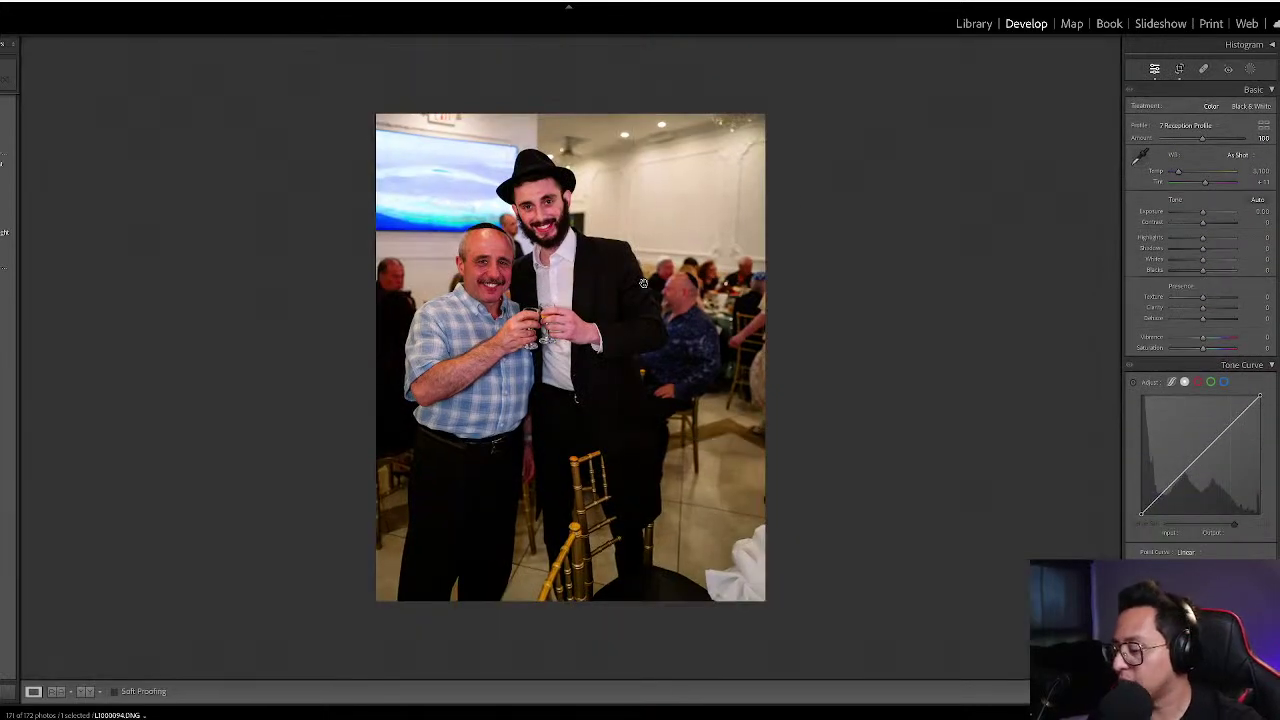
key(=)
key(=)
key(g)
- Raise the exposure of photo 102, the guests toasting around the food table, to +0.90
key(Right)
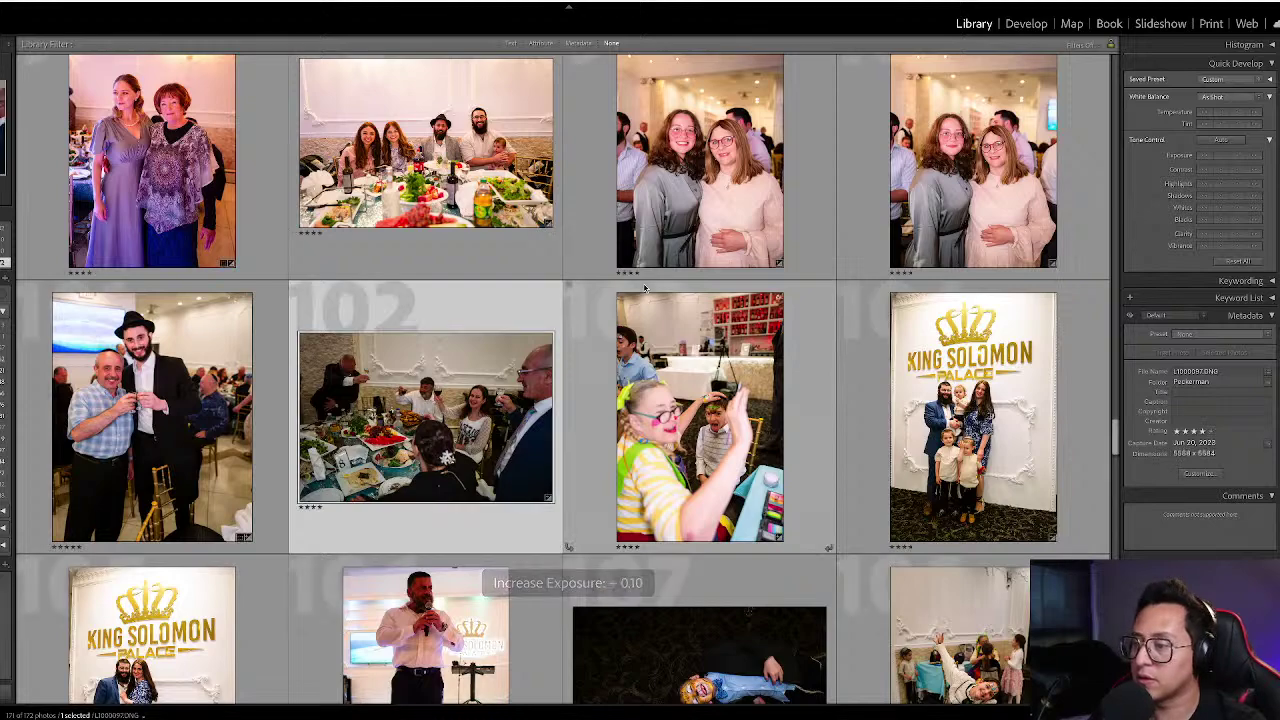
key(d)
key(=)
key(=)
key(=)
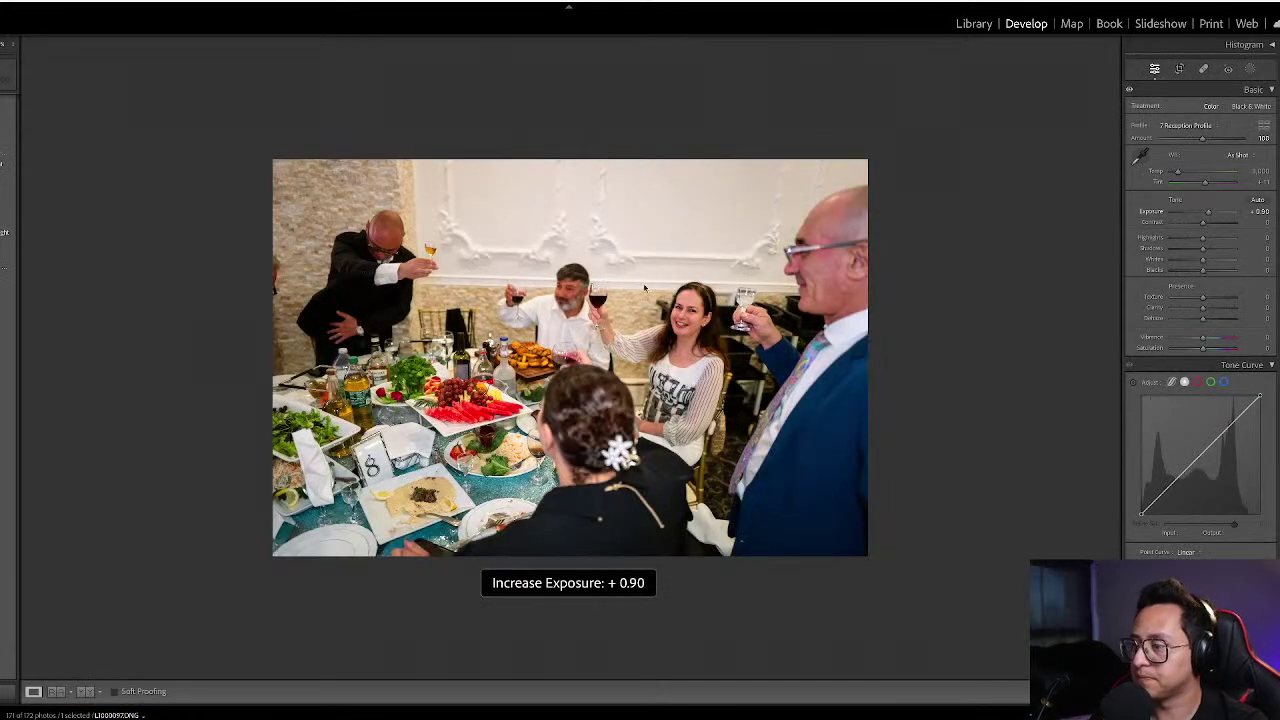
key(g)
- Fine-tune the exposure of photo 103, the face painter in the striped shirt, by lowering and raising it in small increments
key(Right)
key(d)
key(minus)
key(minus)
key(equal)
key(equal)
key(g)
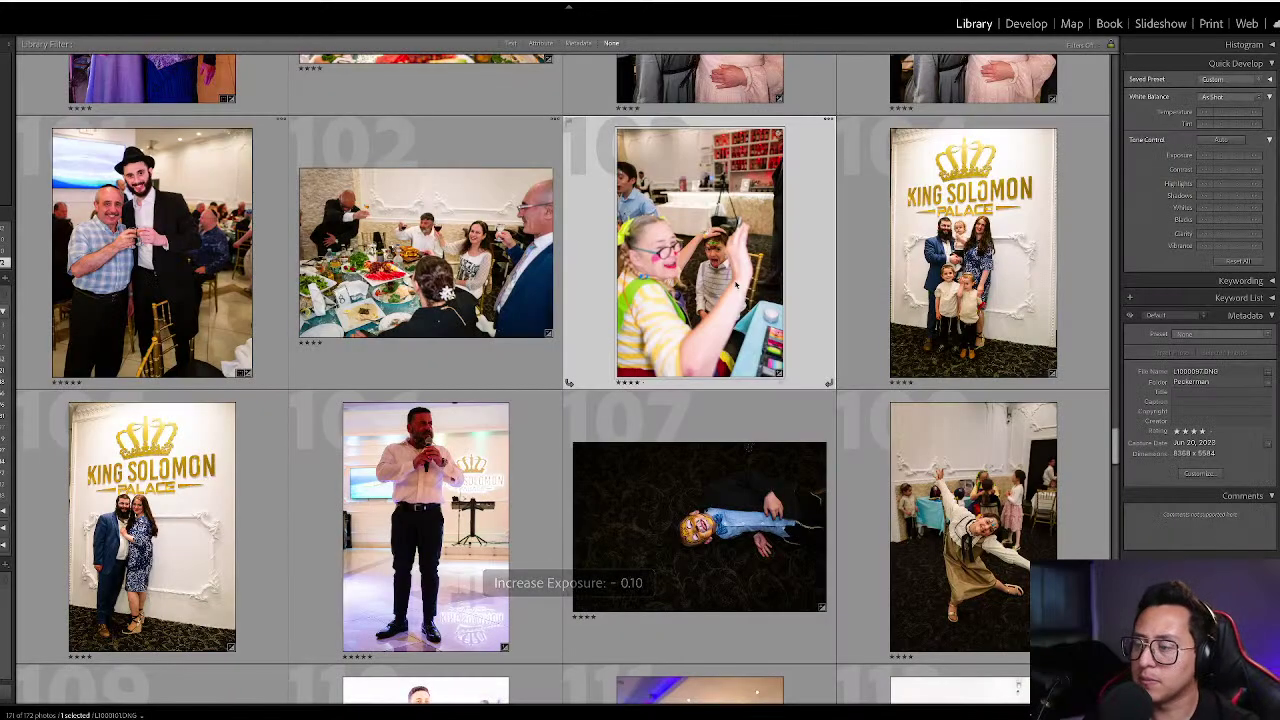
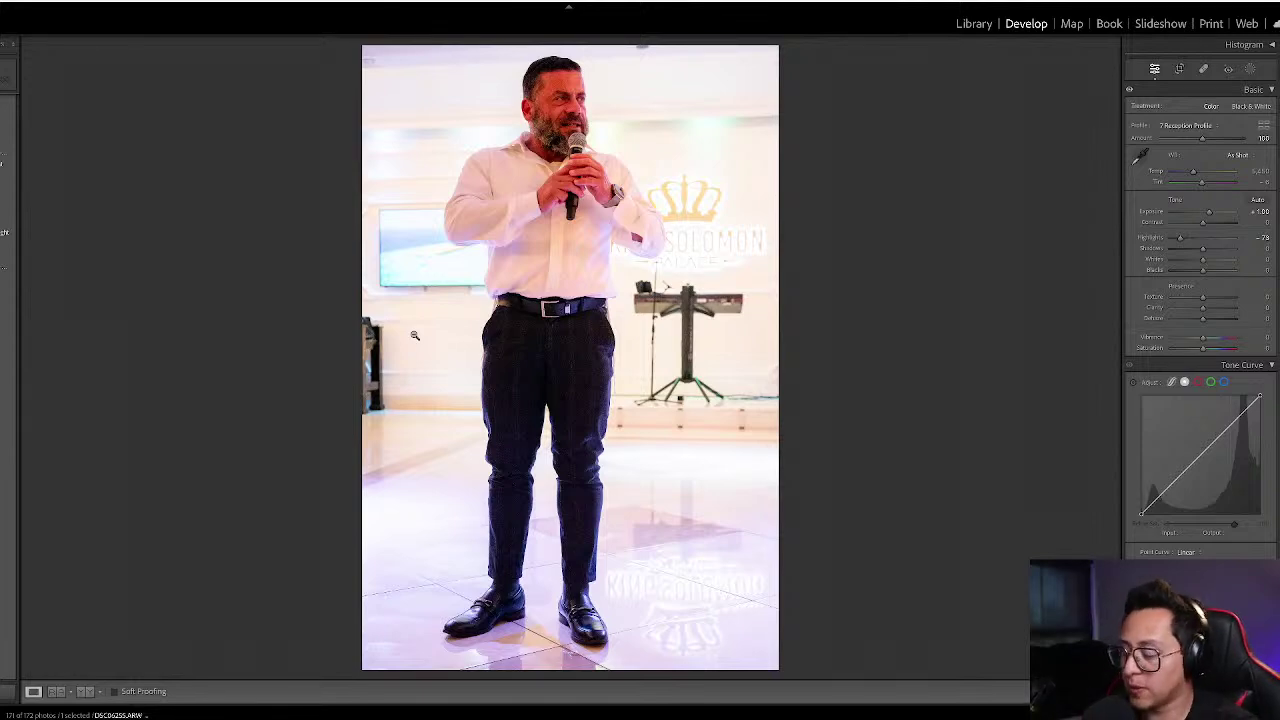
- Compare the face-painted boy's photo with its unedited version and lower its exposure to +0.30
key(g)
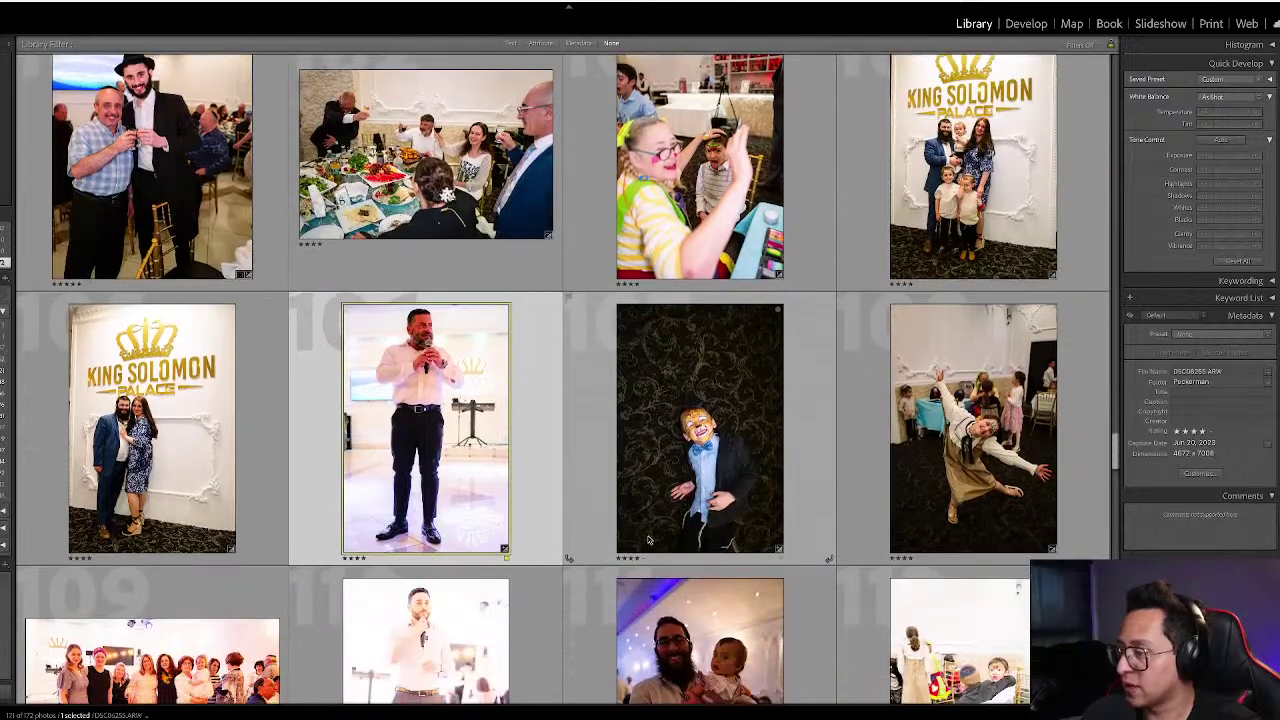
click(723, 415)
key(d)
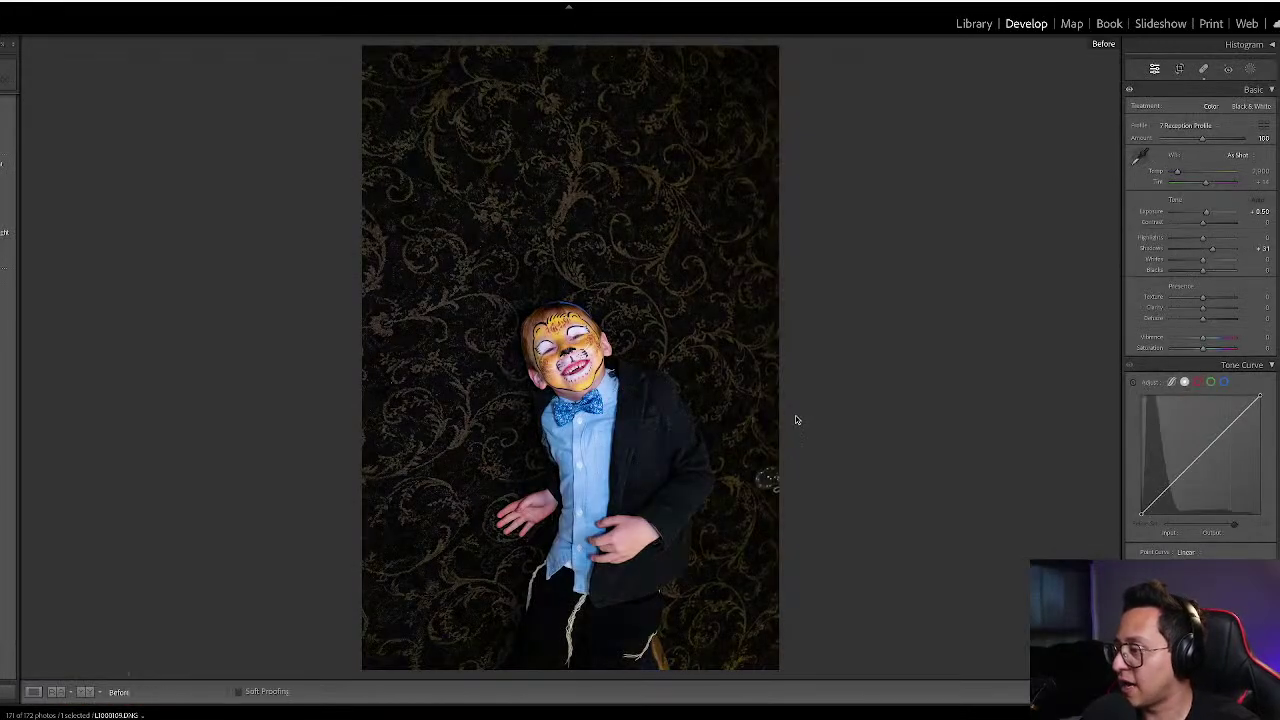
key(backslash)
key(backslash)
key(backslash)
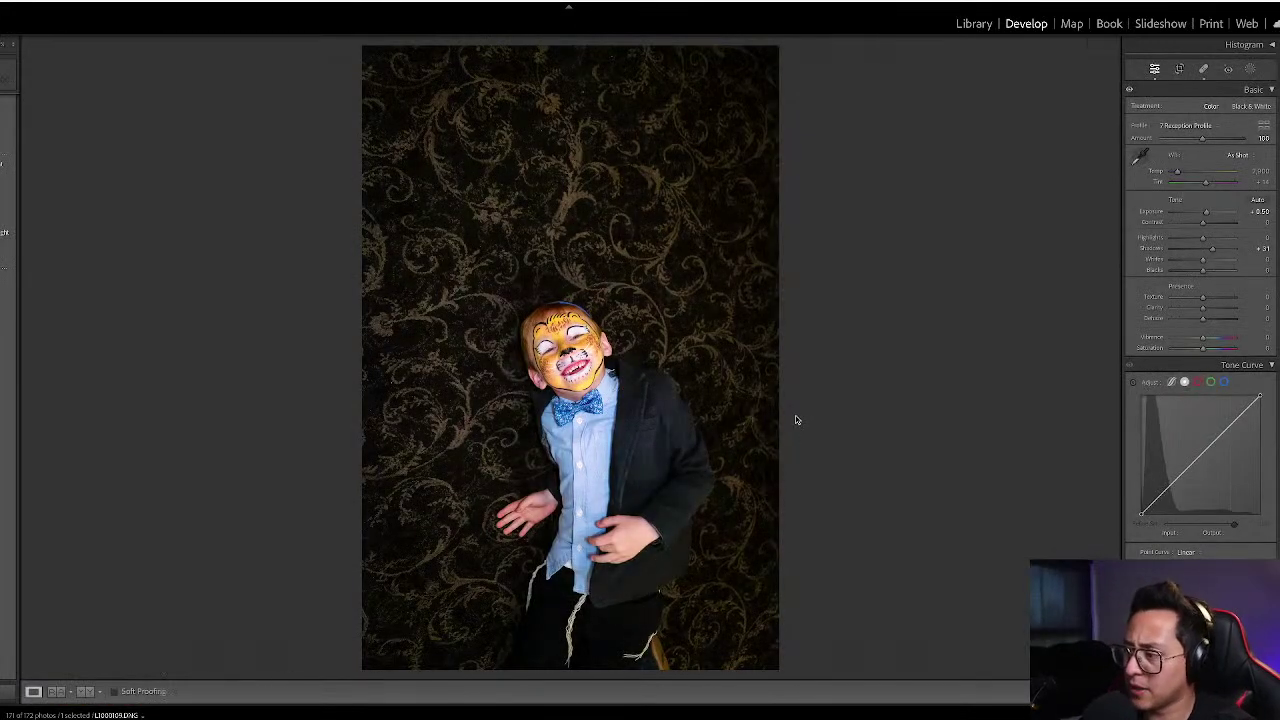
key(backslash)
key(backslash)
key(backslash)
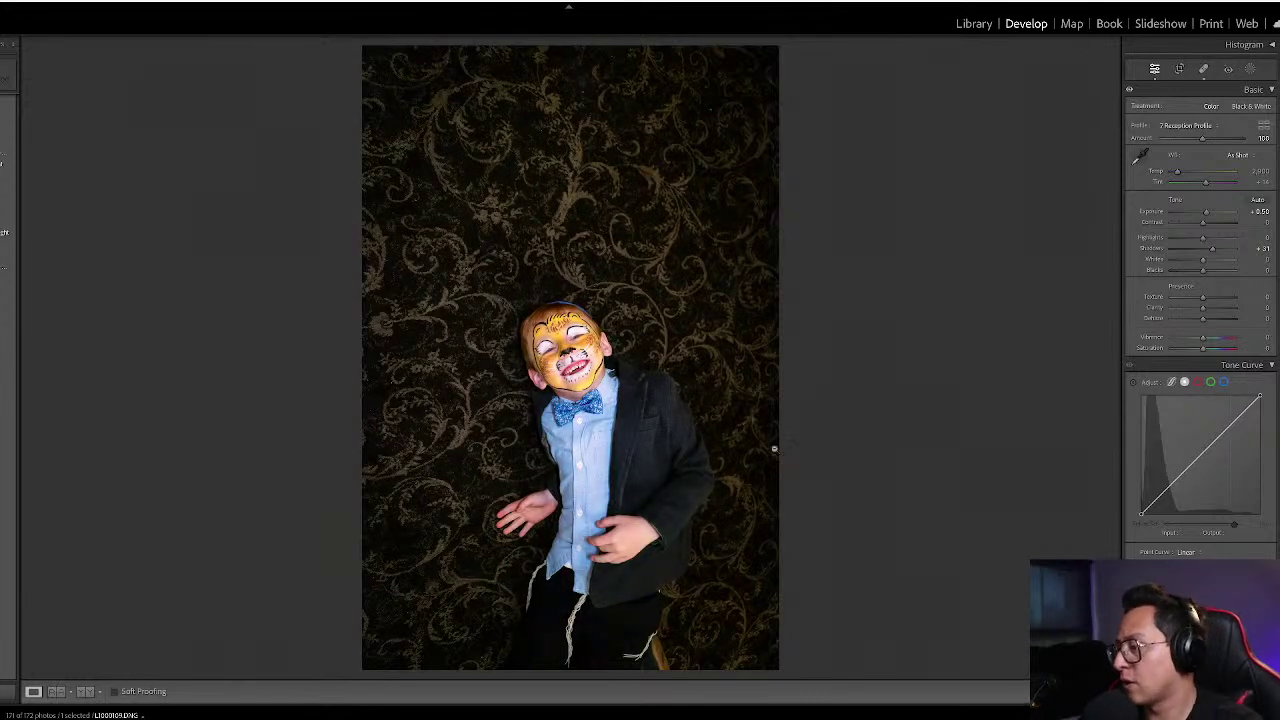
key(minus)
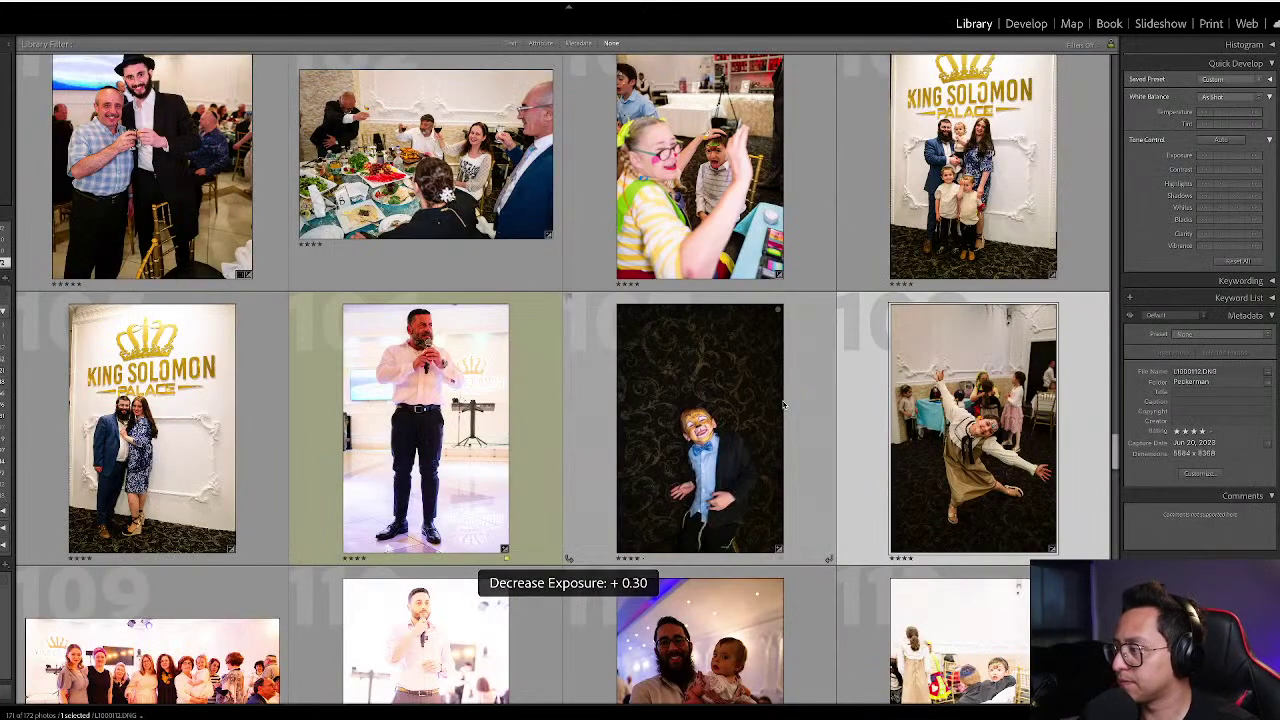
- Raise the exposure of photo 108, the girl with outstretched arms, to +0.30 and straighten it slightly
key(Right)
key(Return)
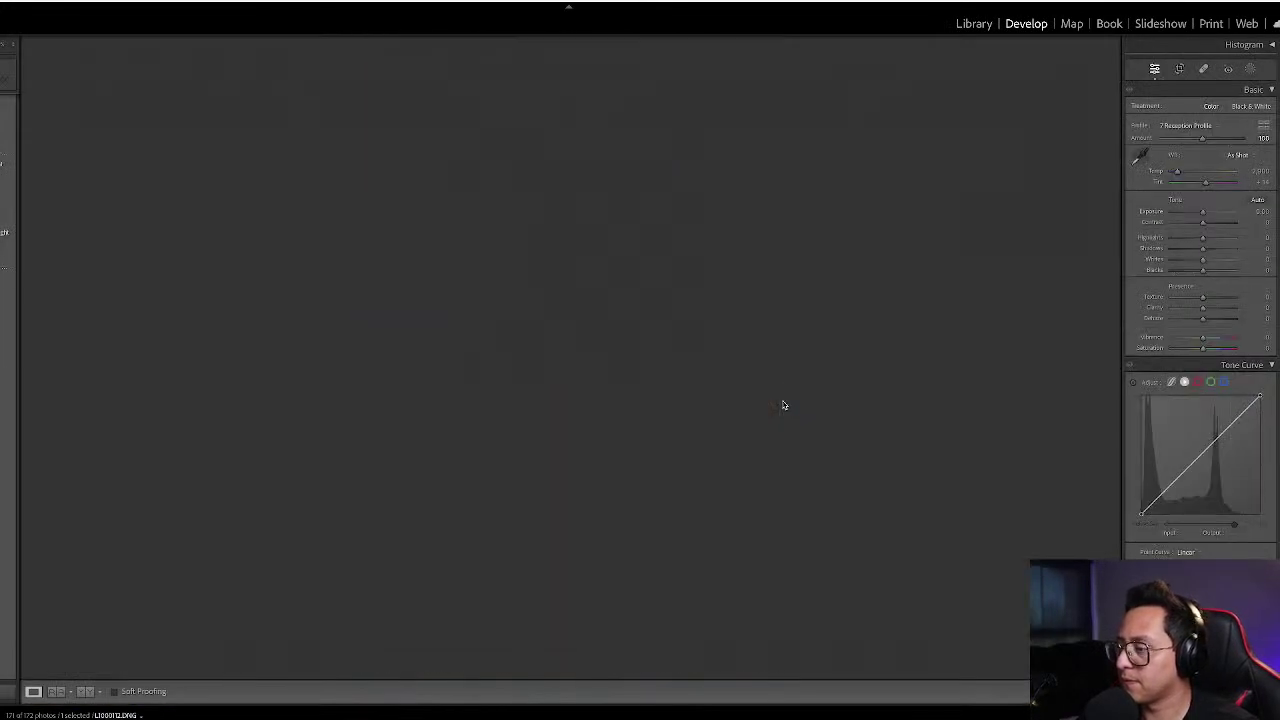
key(equal)
key(equal)
key(equal)
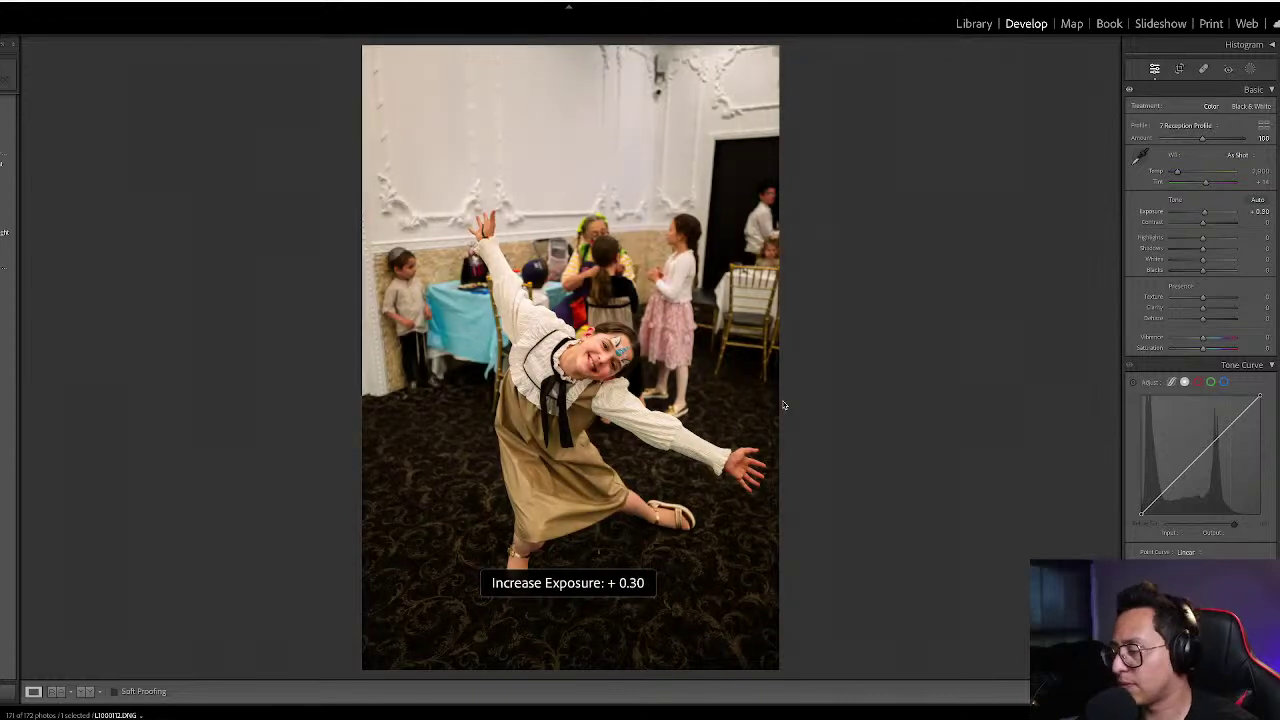
key(r)
drag(793, 251, 791, 251)
key(r)
key(g)
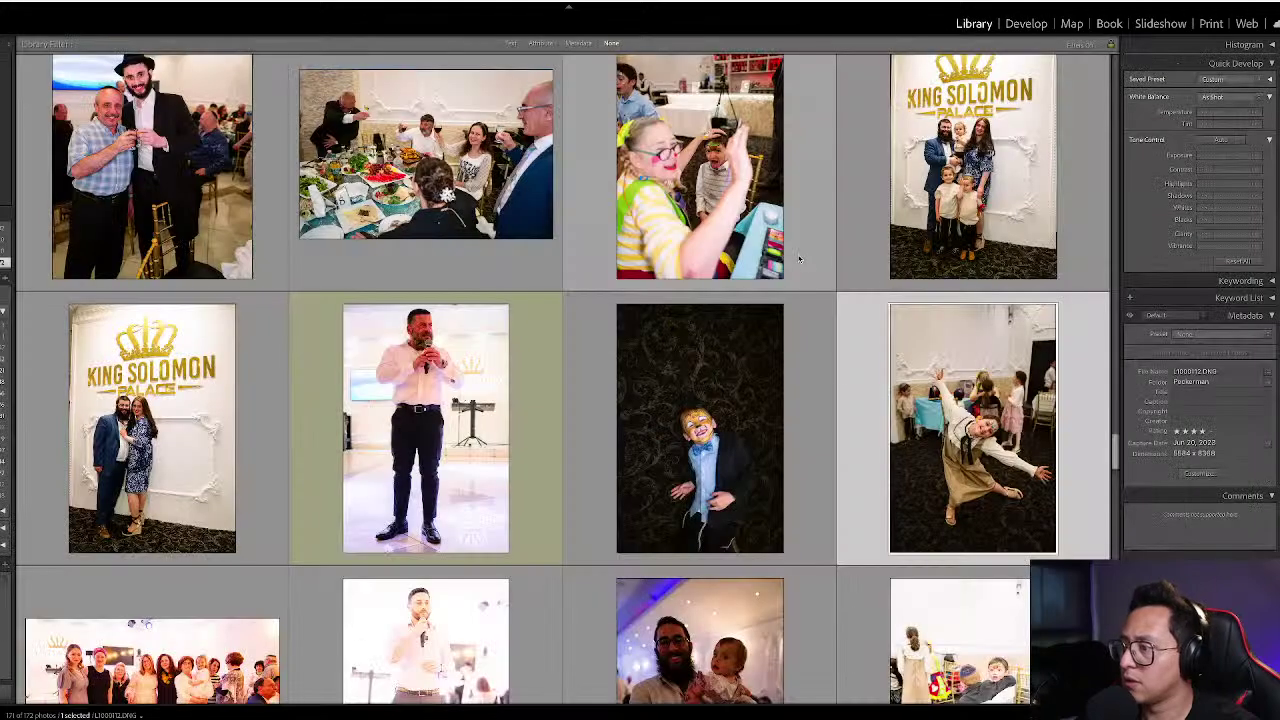
- Check group photo 109 and the photo of the girl with outstretched arms at large size, returning to the grid
scroll(799, 259, down, 2)
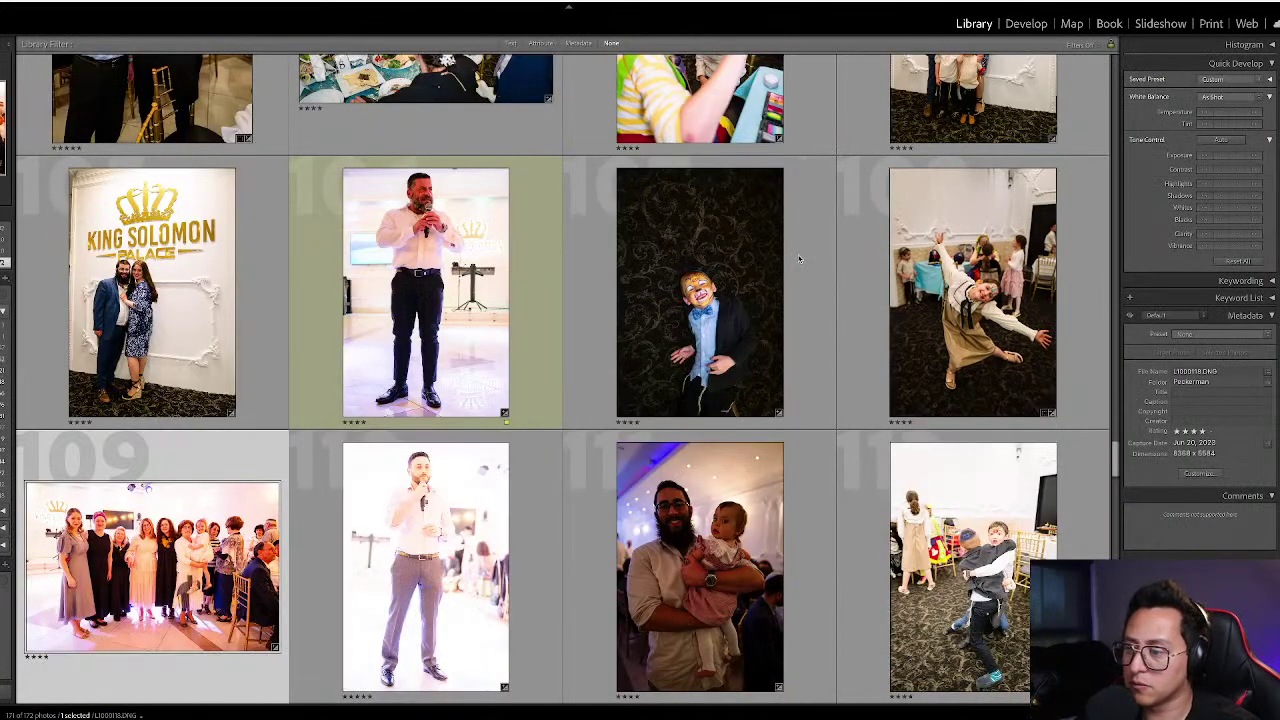
key(d)
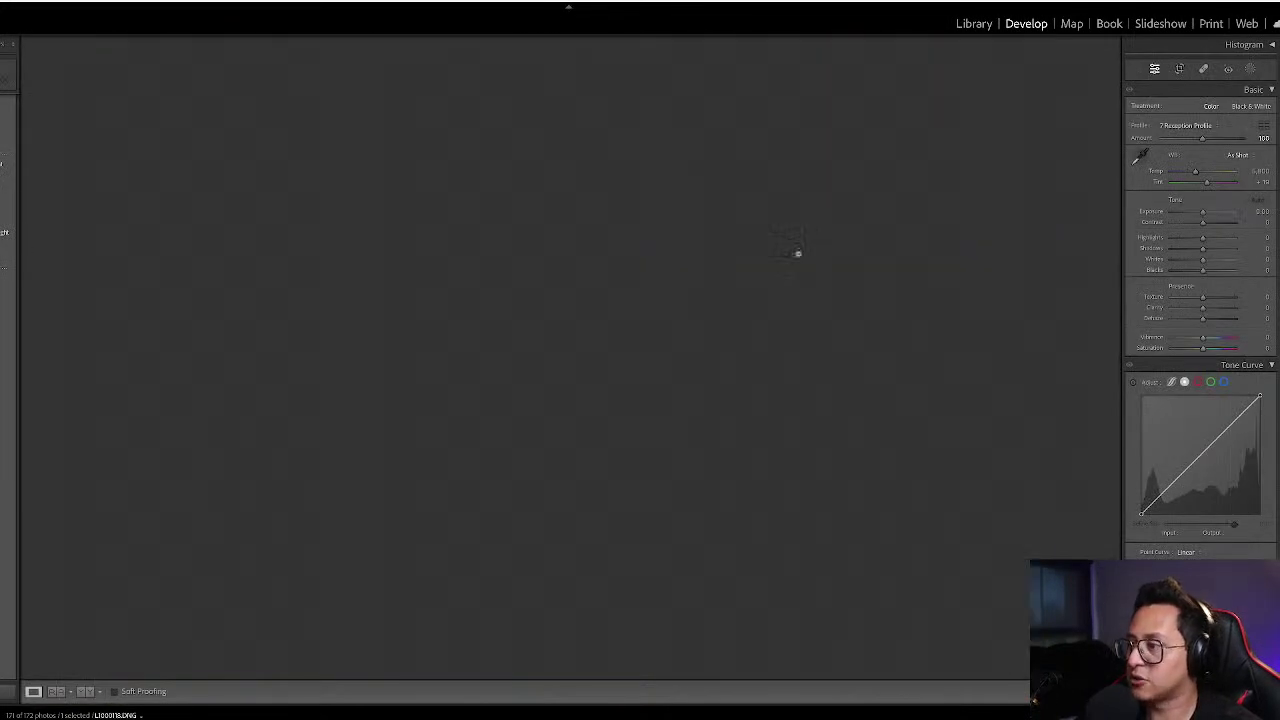
key(g)
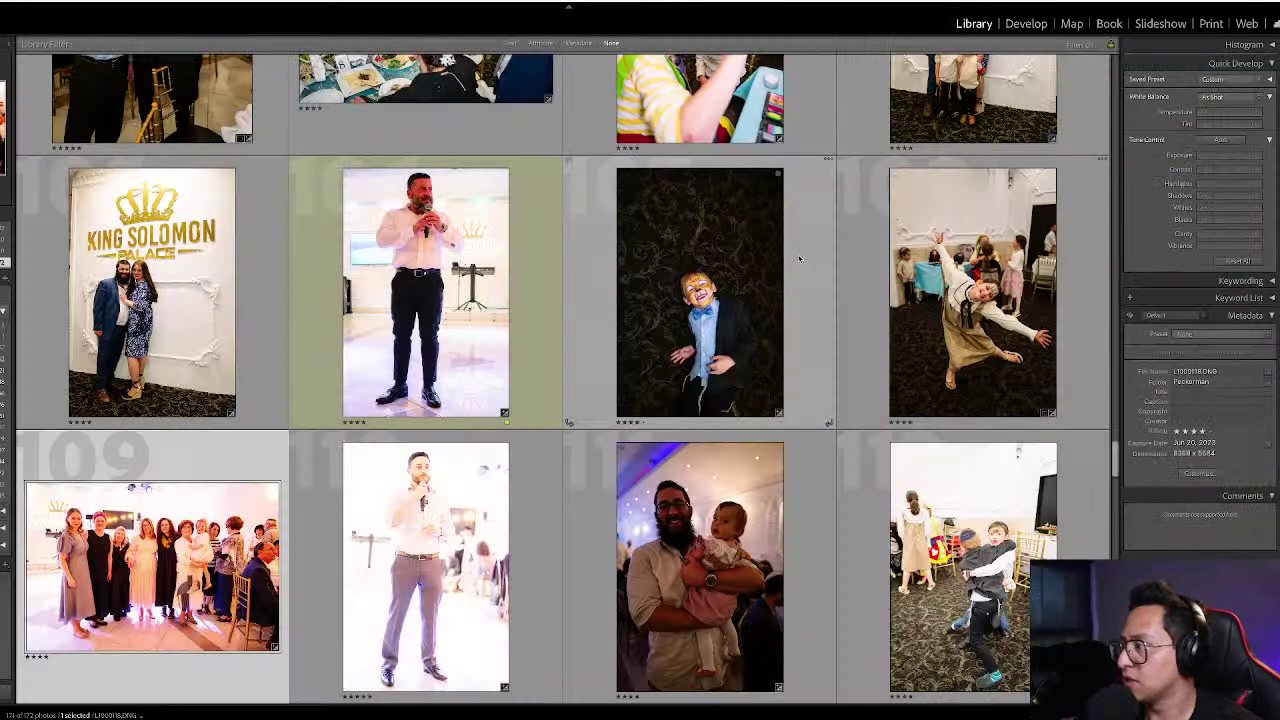
click(970, 290)
key(d)
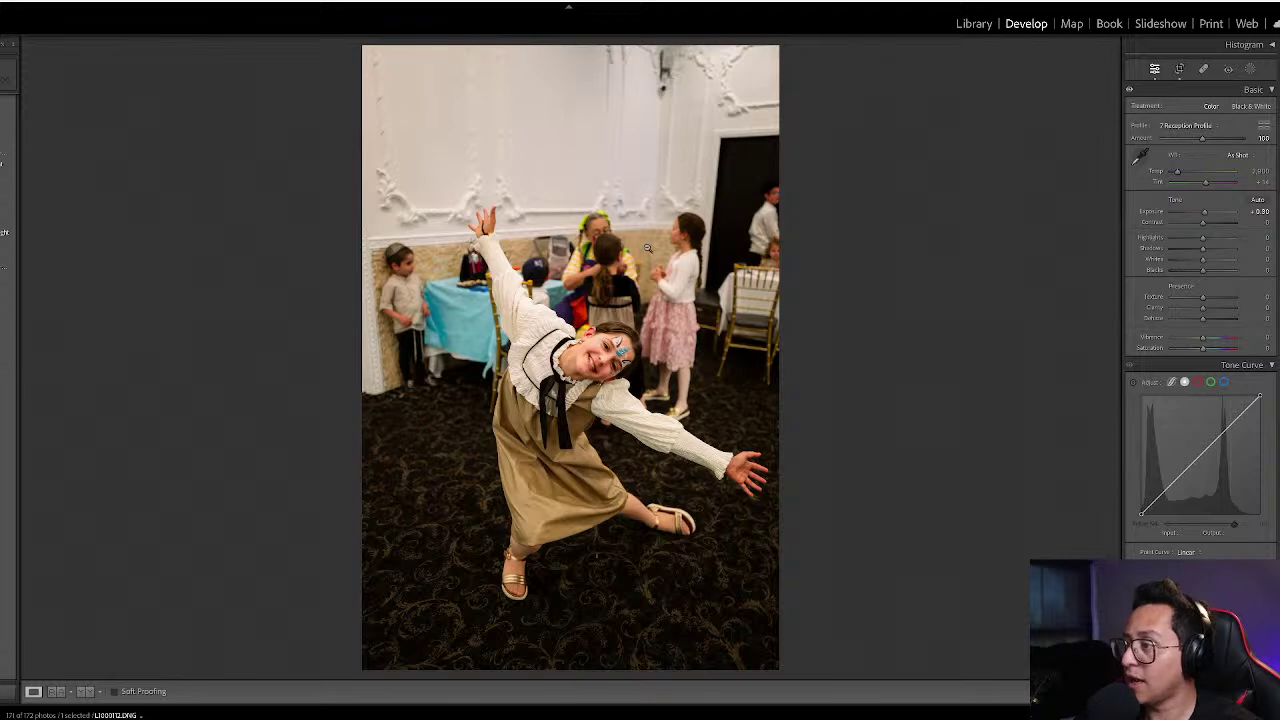
key(g)
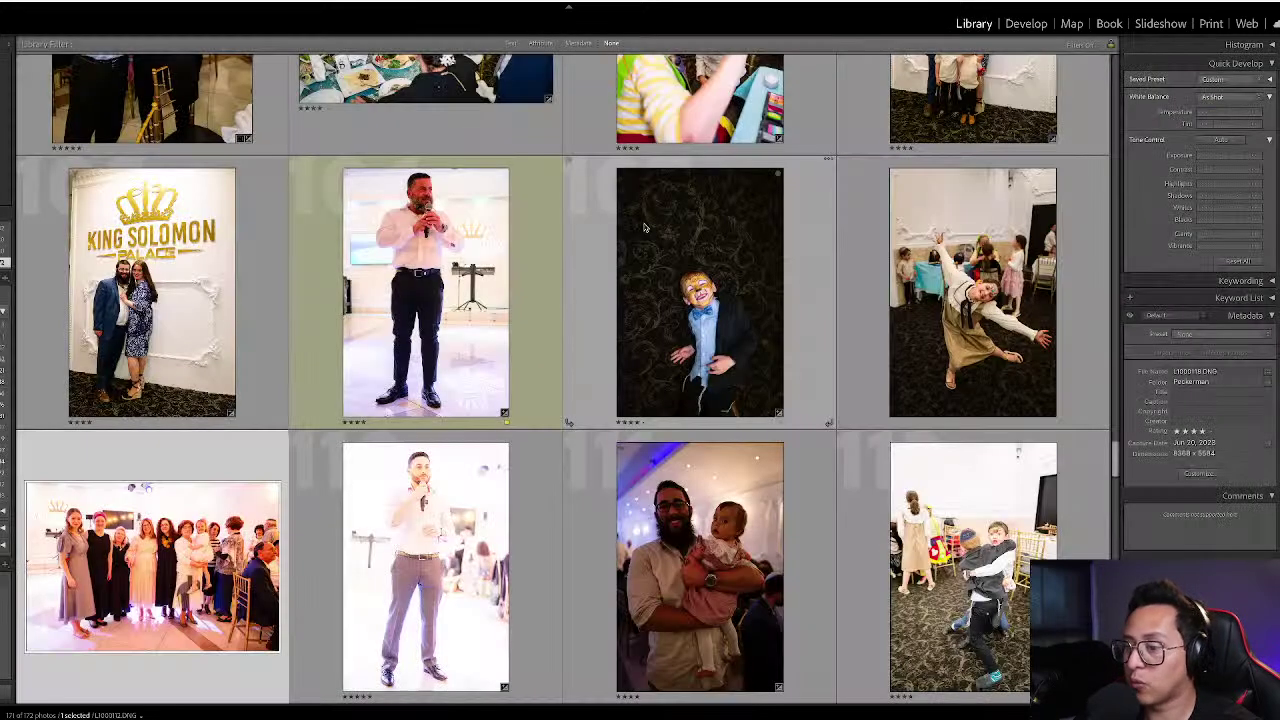
- Open group photo 109, the women lined up in the white hall, and raise its exposure to +0.20
key(d)
key(equal)
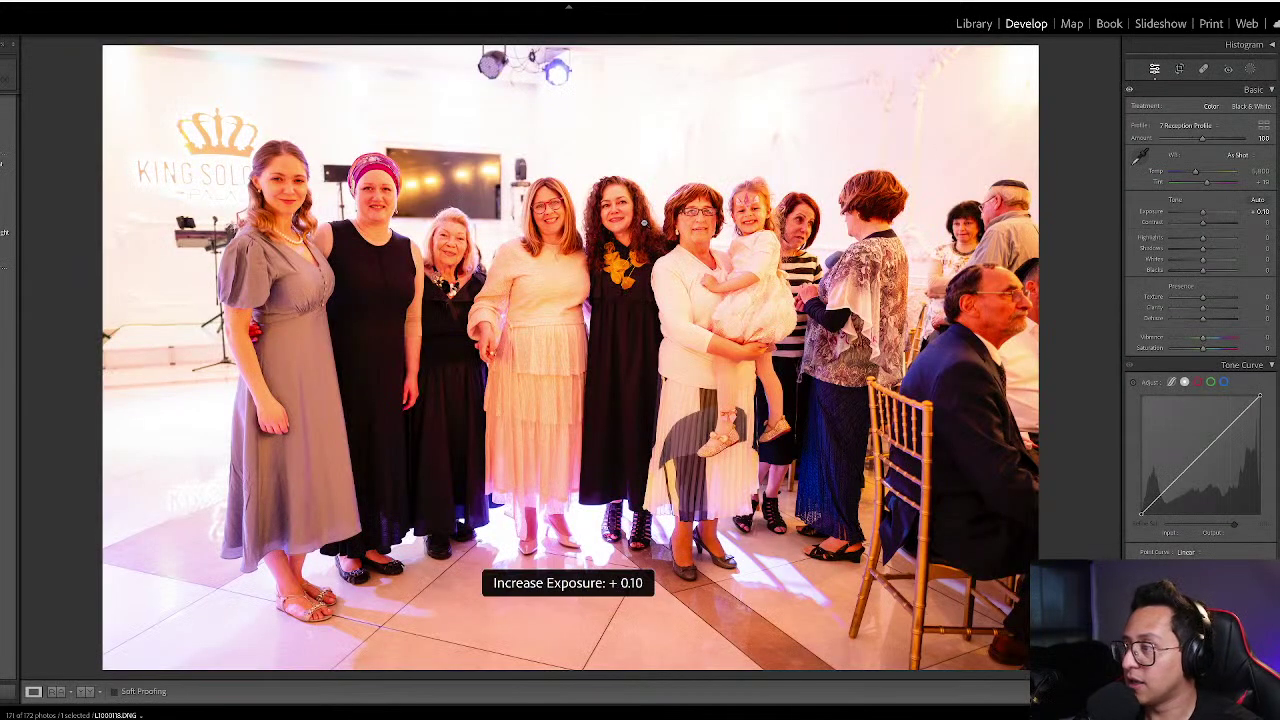
key(equal)
key(equal)
key(minus)
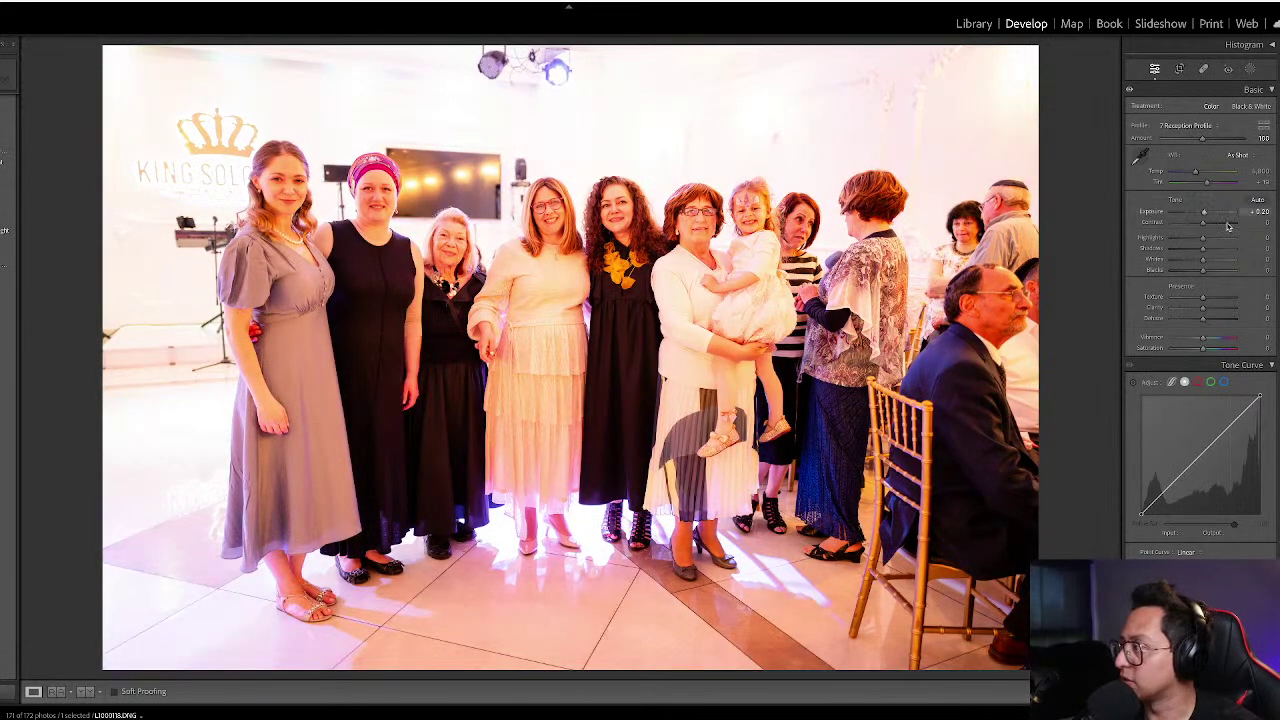
- Lower the group photo's highlights to -100 and exposure to -0.20, and cool its white balance slightly
drag(1204, 240, 1168, 246)
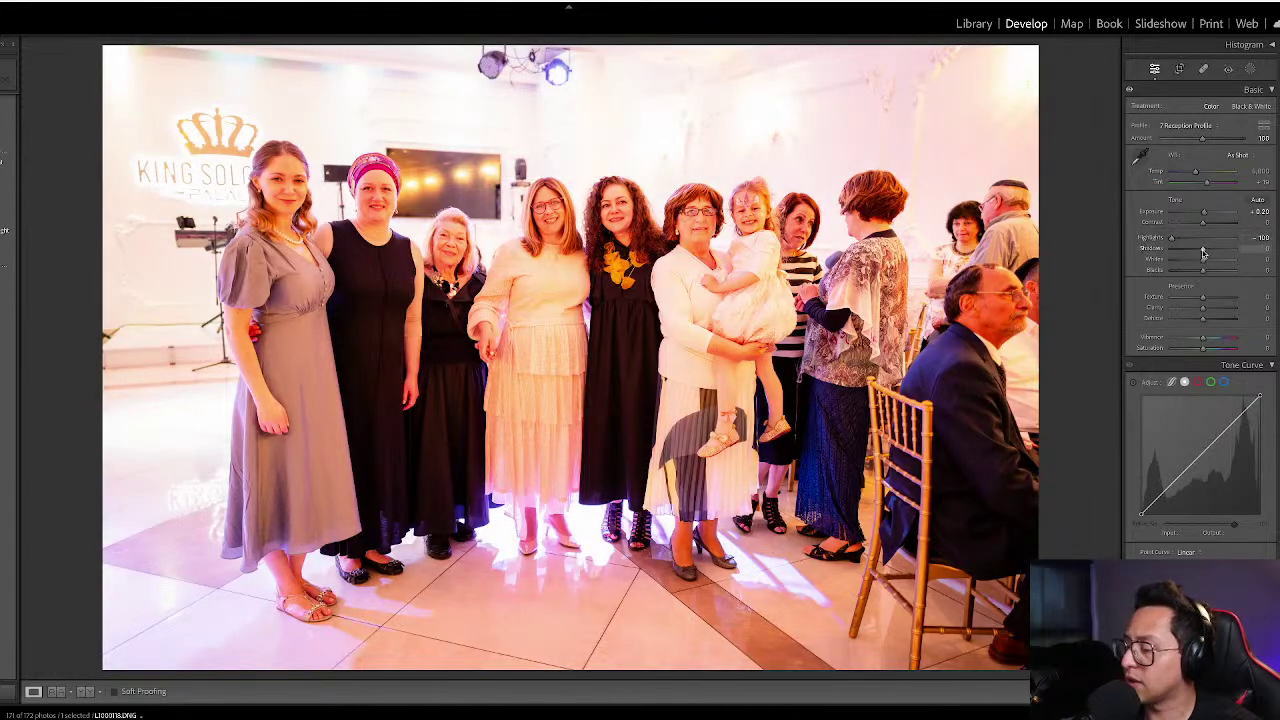
key(minus)
key(minus)
key(minus)
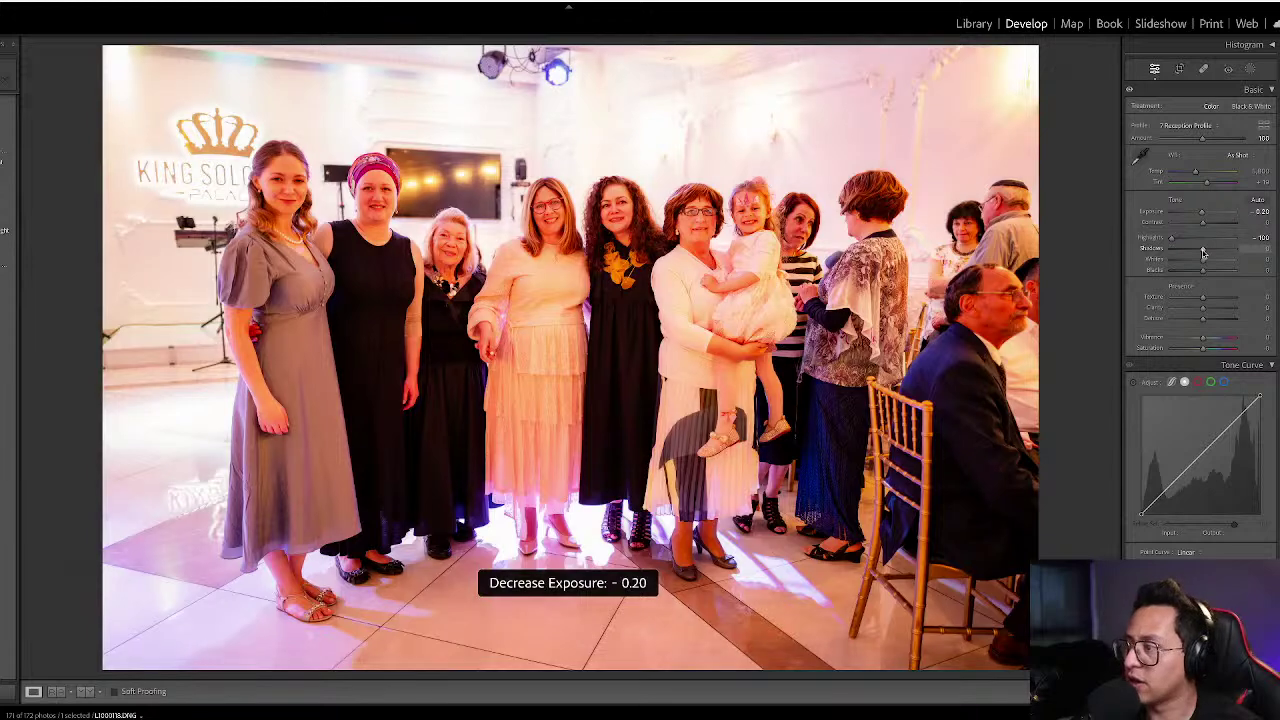
drag(1190, 176, 1190, 175)
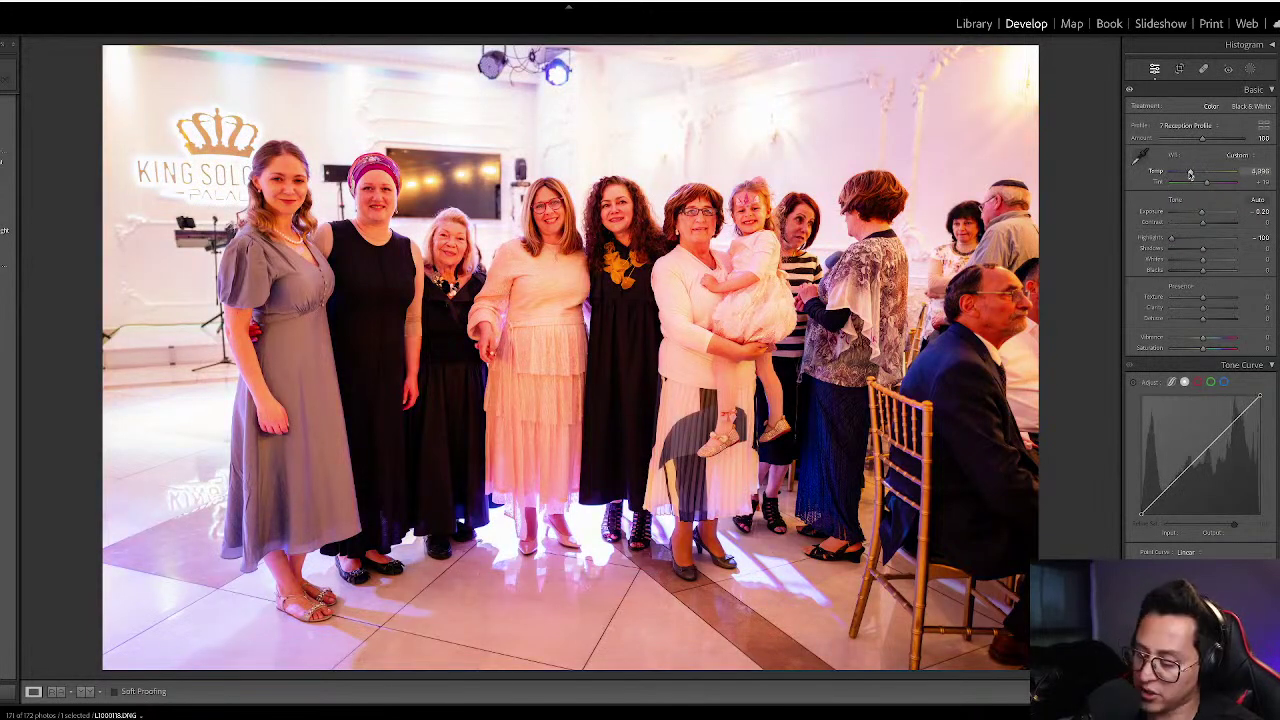
key(g)
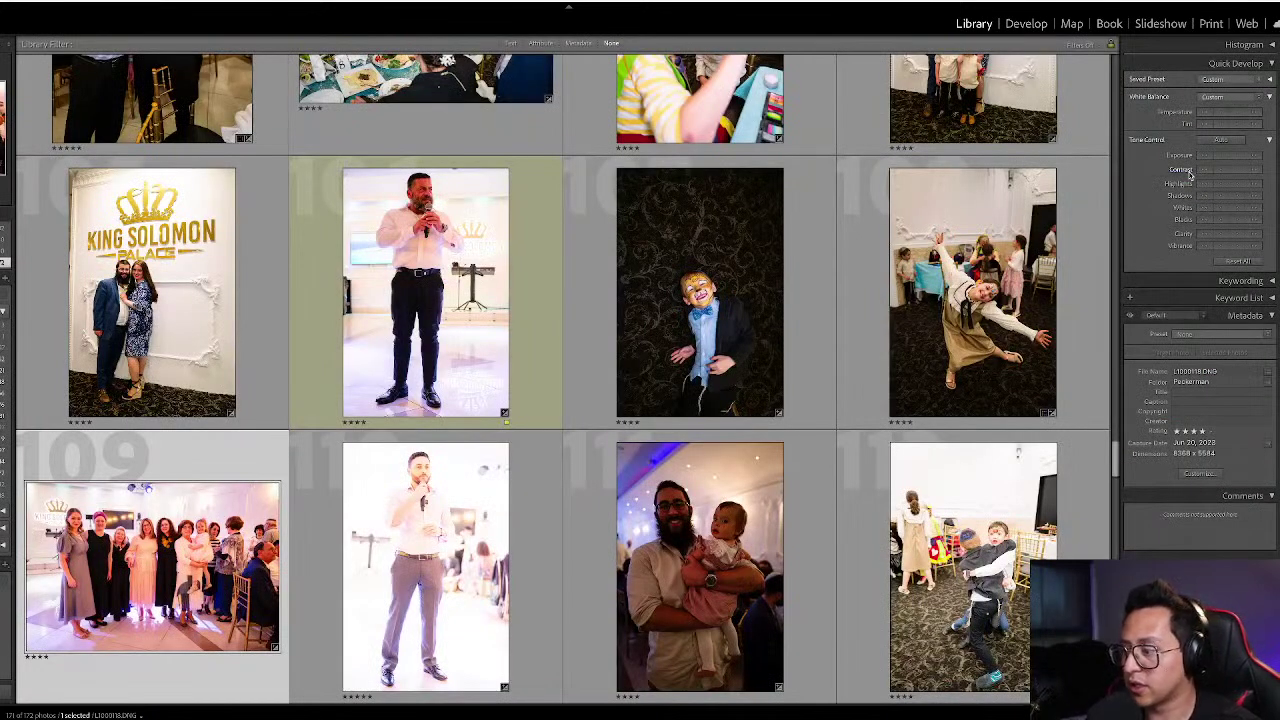
- Lower the exposure of photo 110, the overexposed man holding a microphone, to -1.30
key(Right)
key(d)
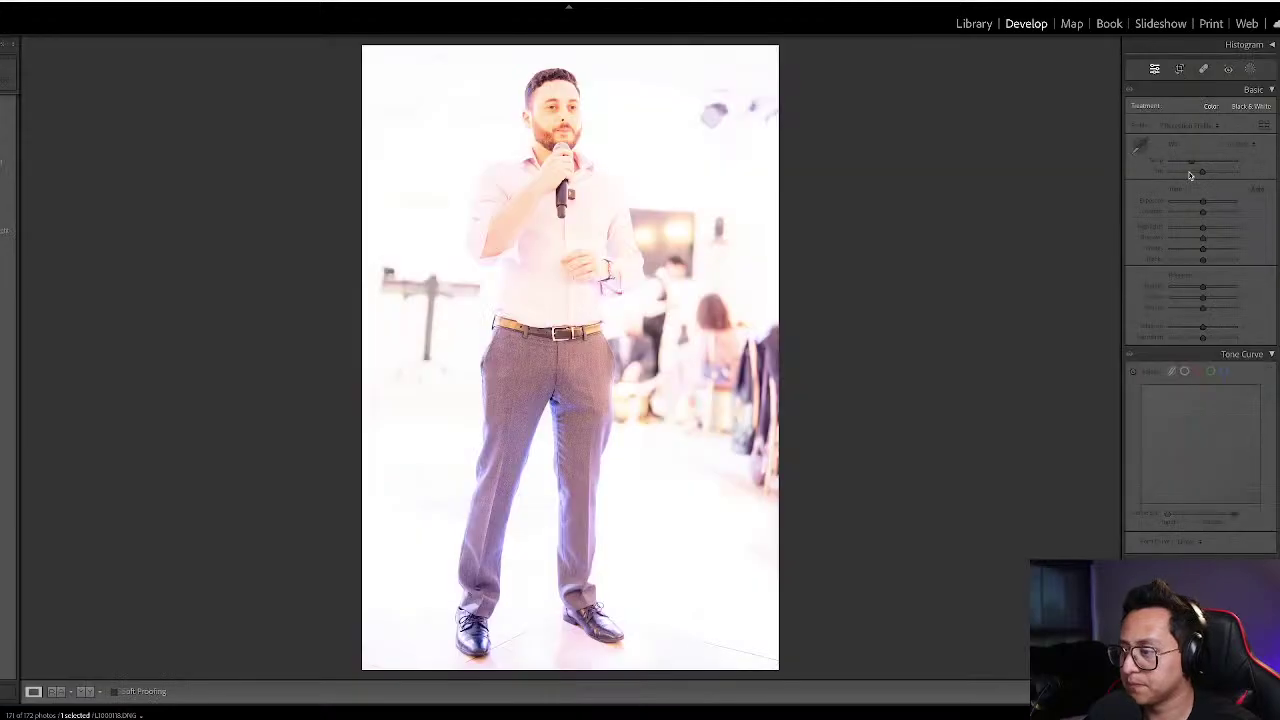
key(minus)
key(minus)
key(minus)
key(minus)
key(minus)
key(minus)
key(minus)
key(minus)
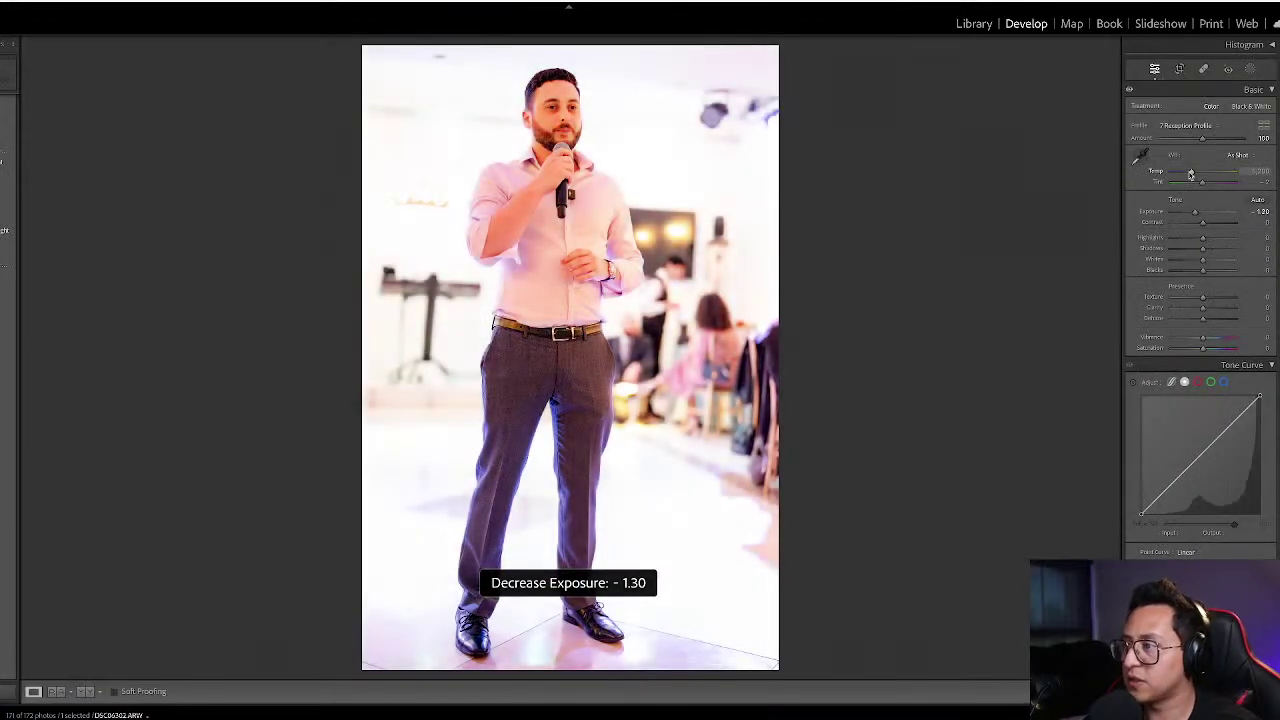
key(g)
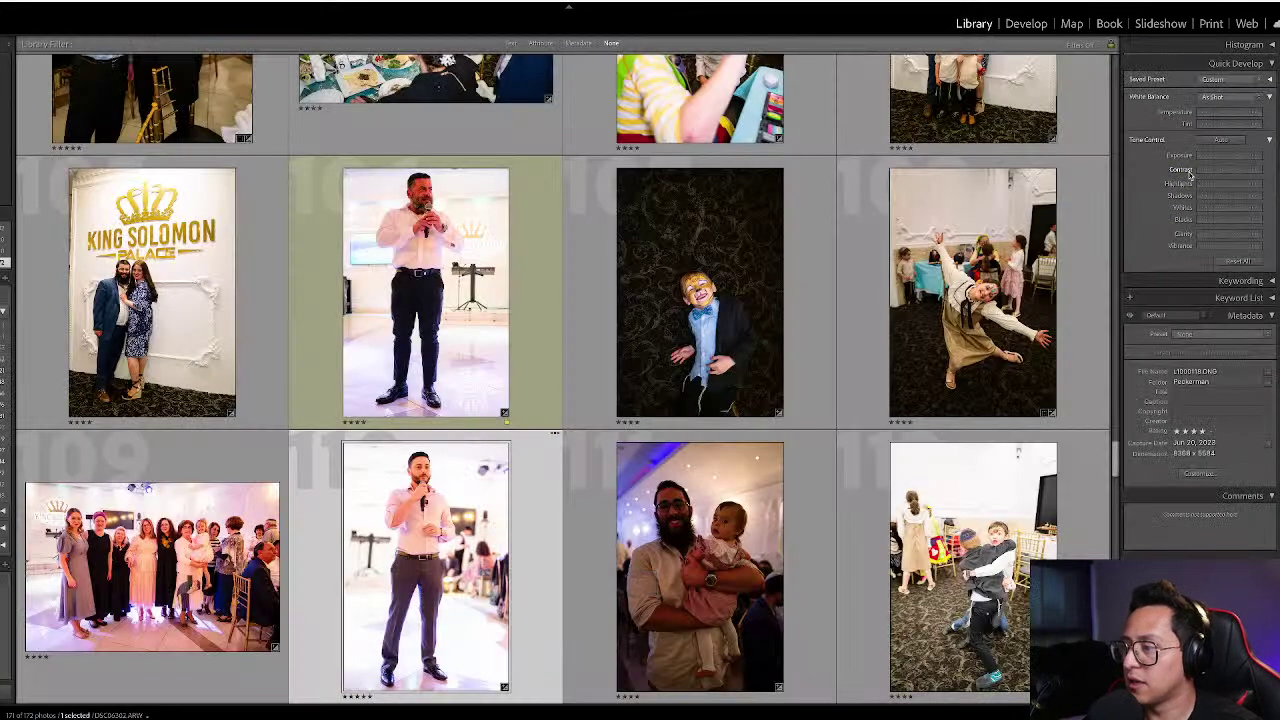
- Brighten photo 111, the bearded man holding a baby, to an exposure just above +1.50
click(749, 532)
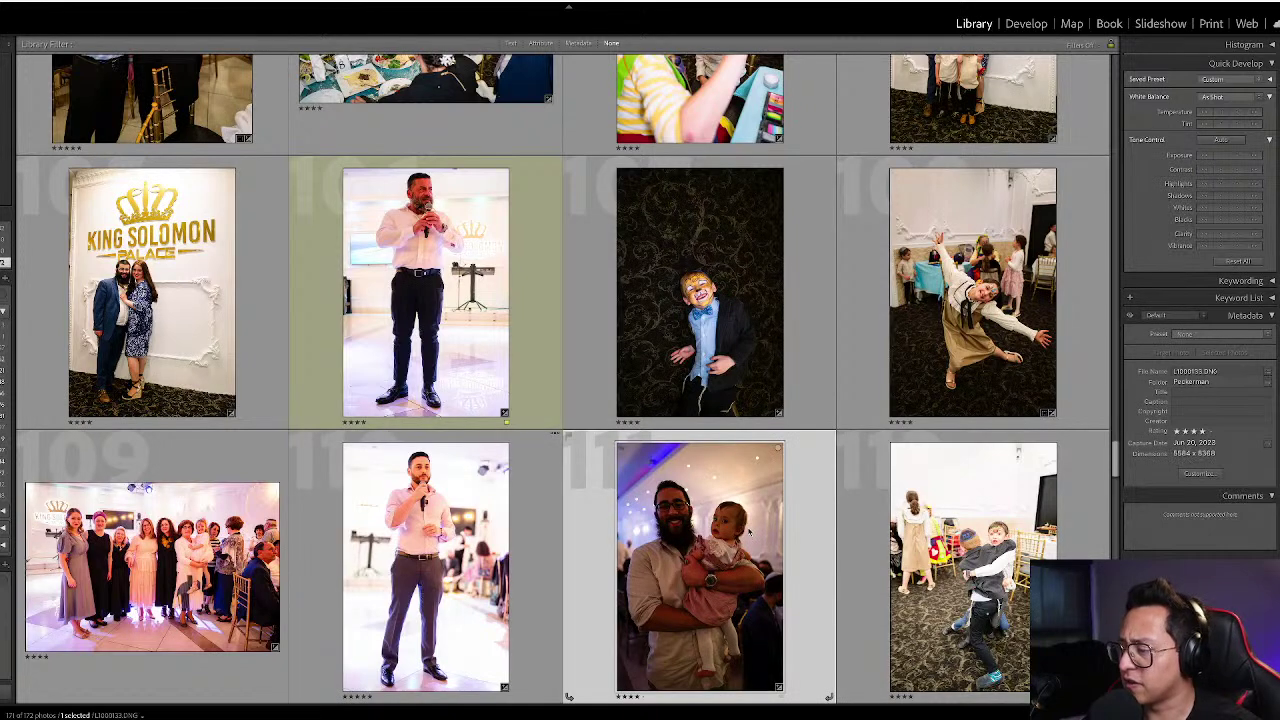
key(d)
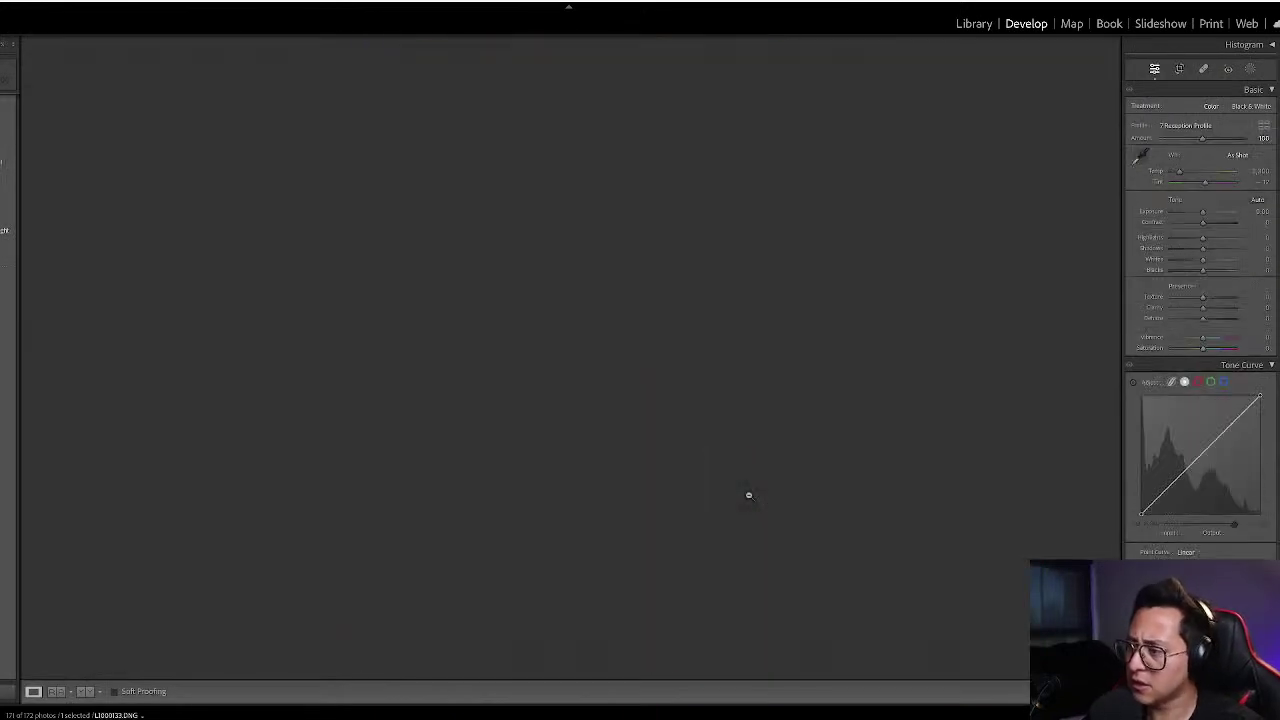
key(equal)
key(equal)
key(equal)
key(equal)
key(equal)
key(equal)
key(equal)
key(equal)
key(equal)
key(equal)
key(equal)
key(equal)
key(equal)
key(equal)
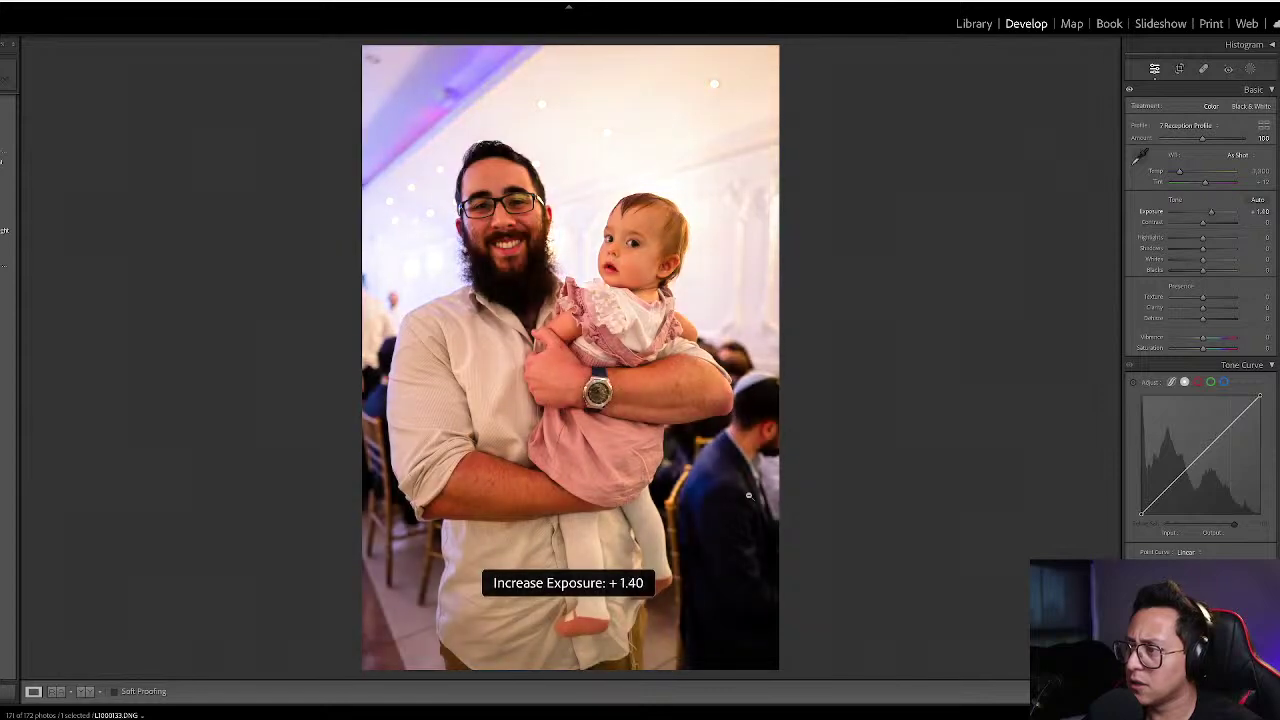
key(equal)
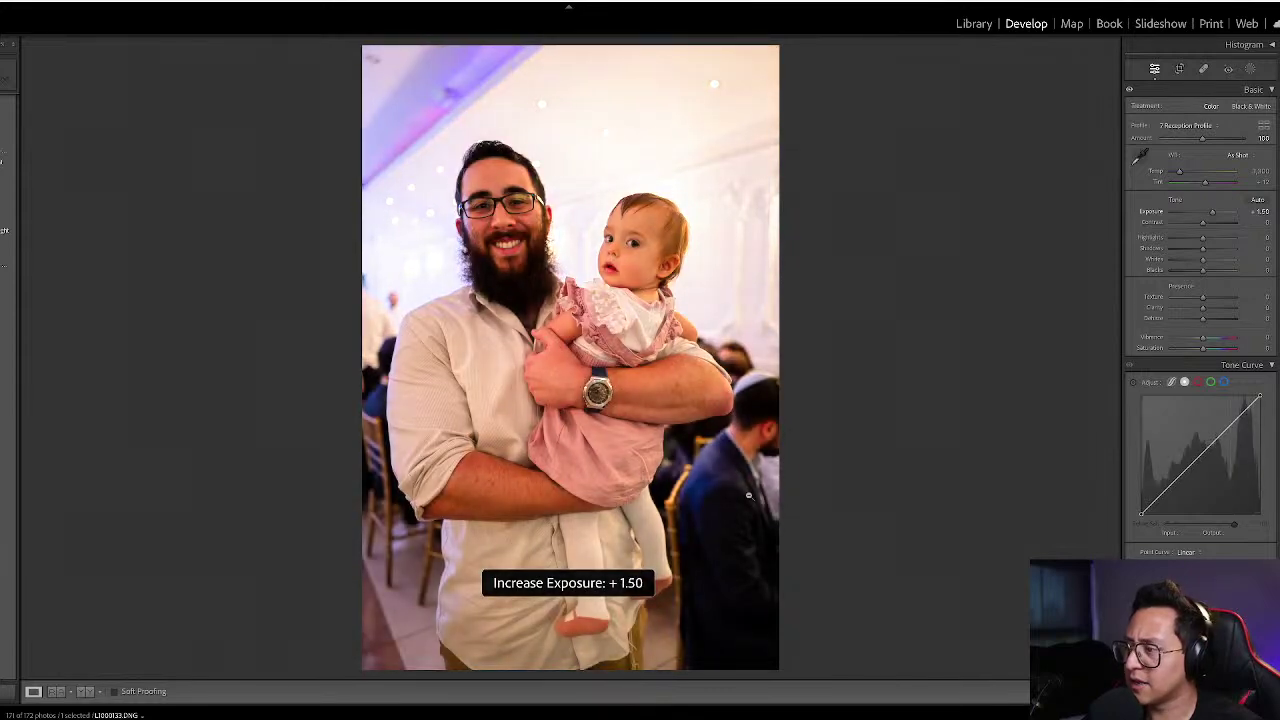
key(equal)
key(equal)
key(minus)
key(g)
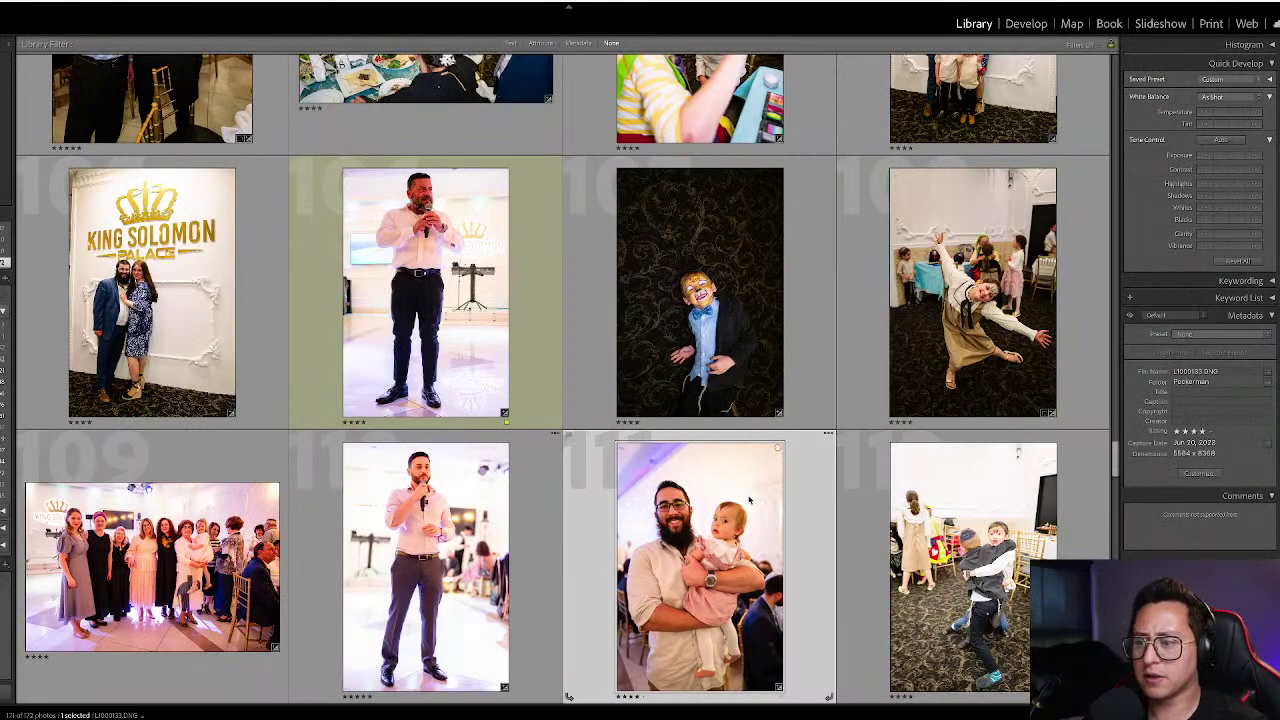
- Lower the exposure of photo 112, the two hugging boys, to -0.60 and recheck it at large size
key(Right)
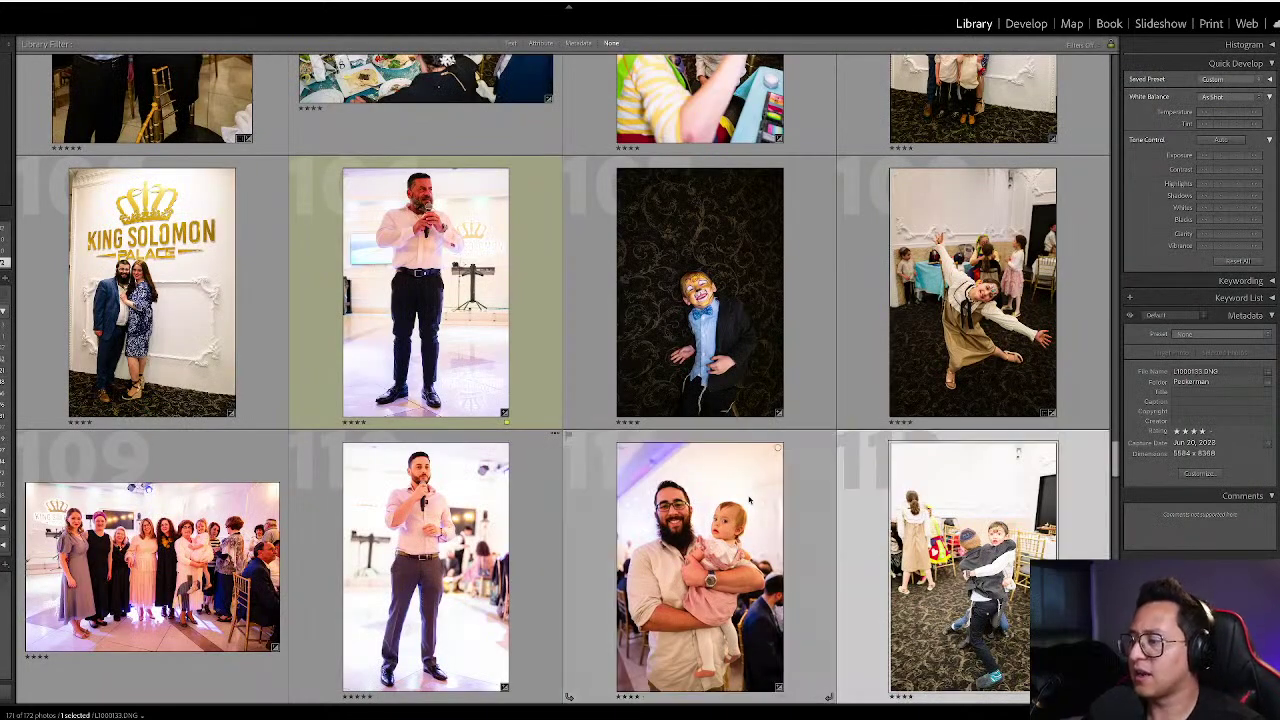
key(d)
key(minus)
key(minus)
key(minus)
key(minus)
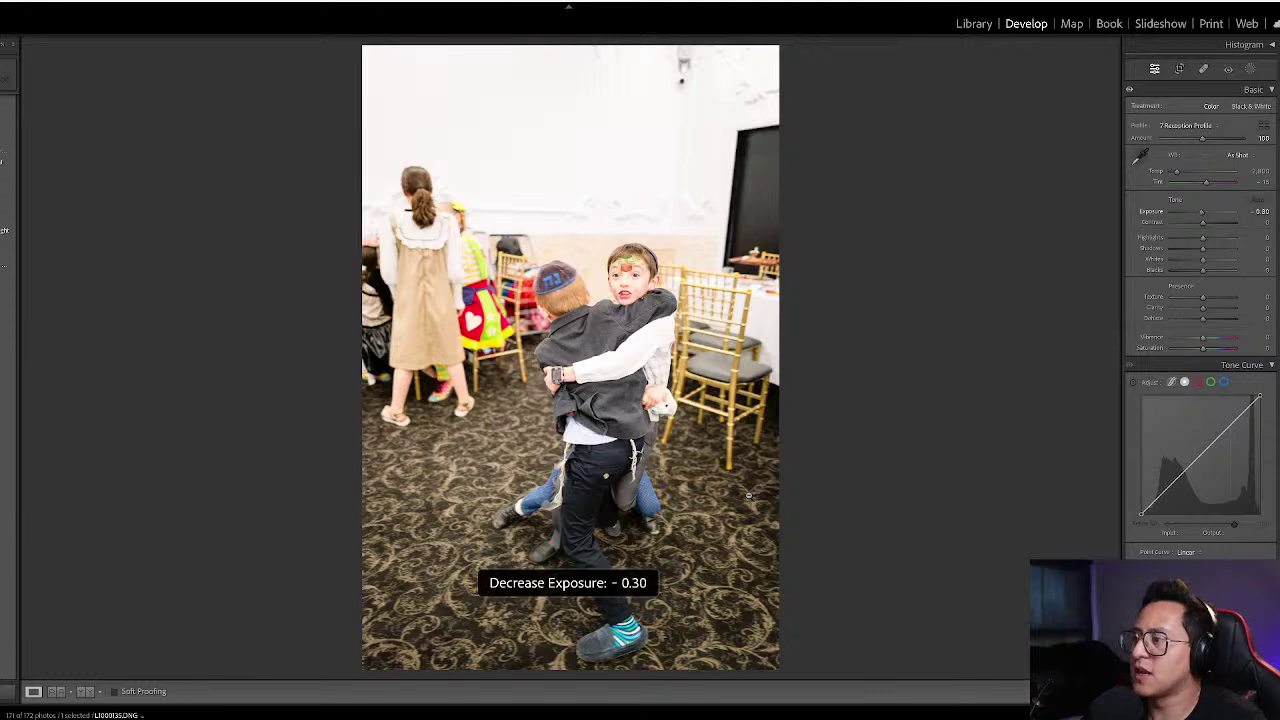
key(minus)
key(minus)
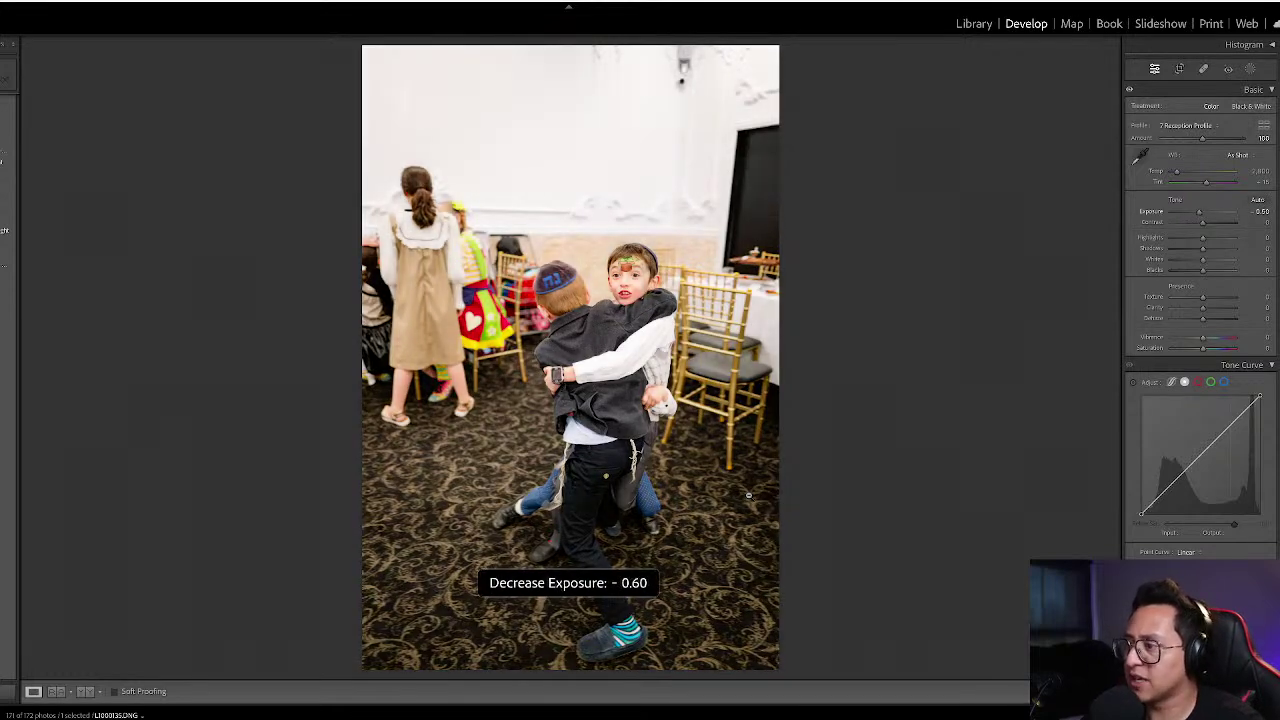
key(g)
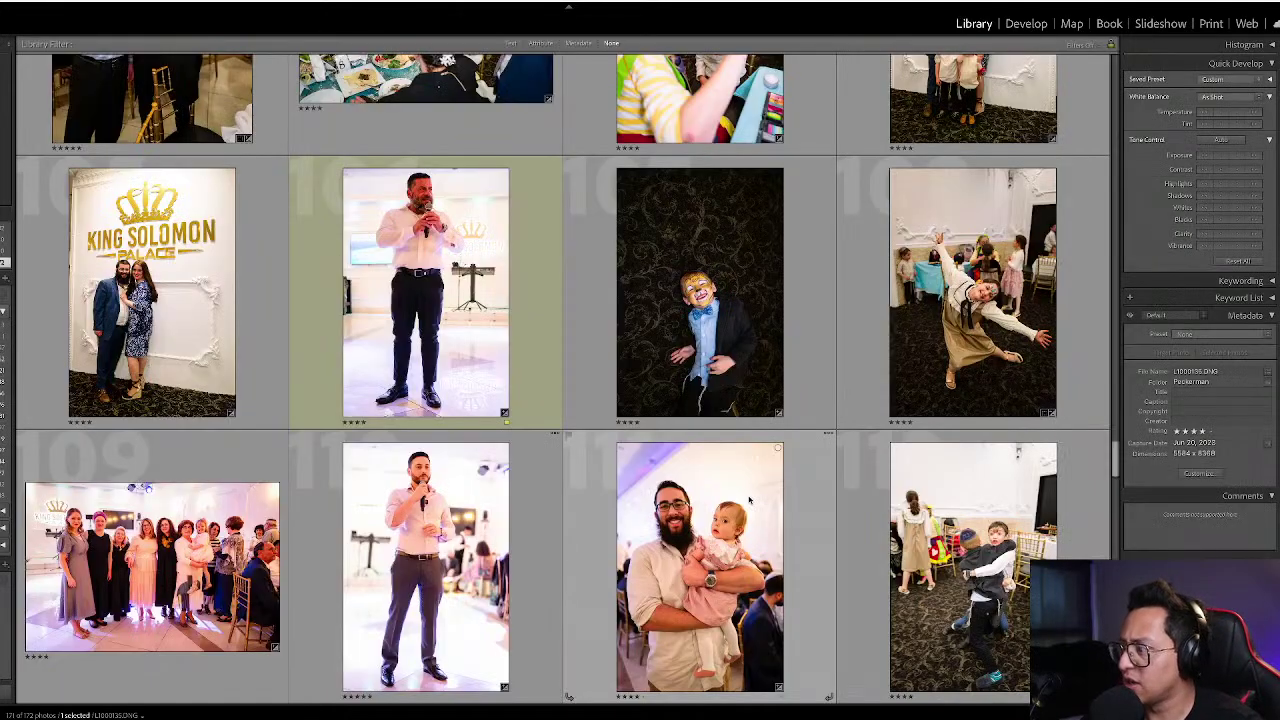
scroll(749, 499, down, 2)
key(Left)
key(d)
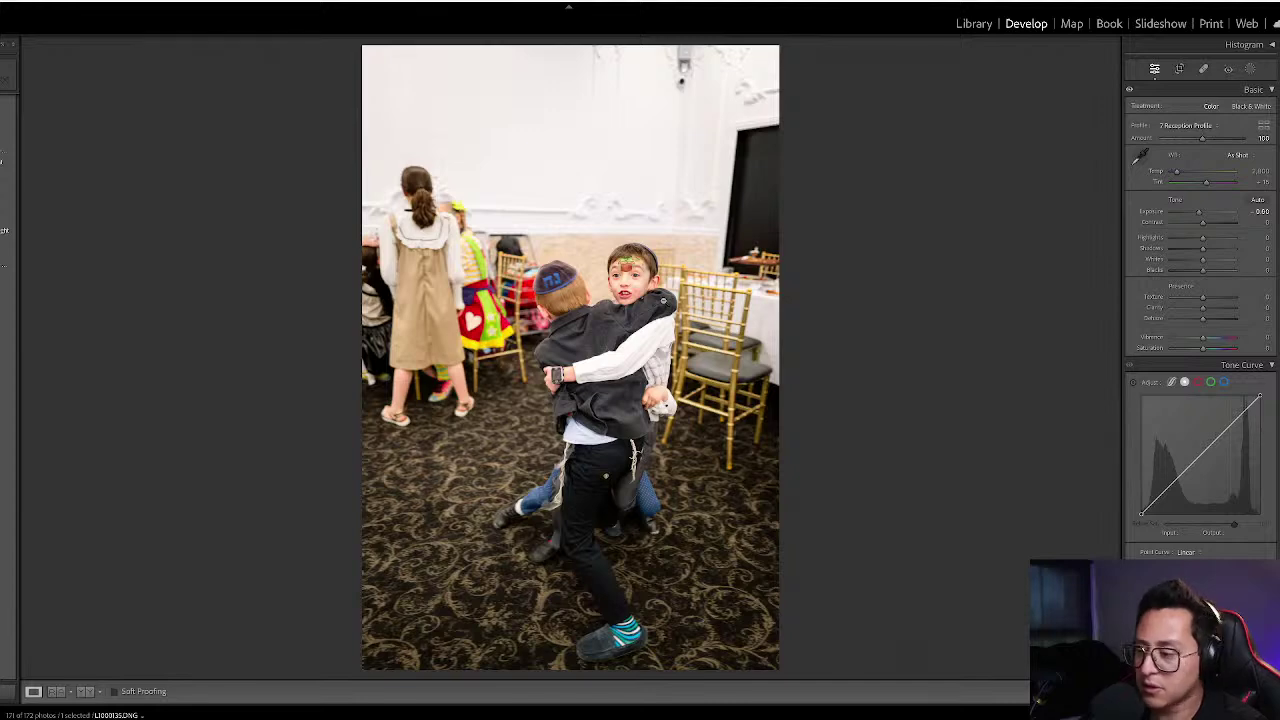
key(g)
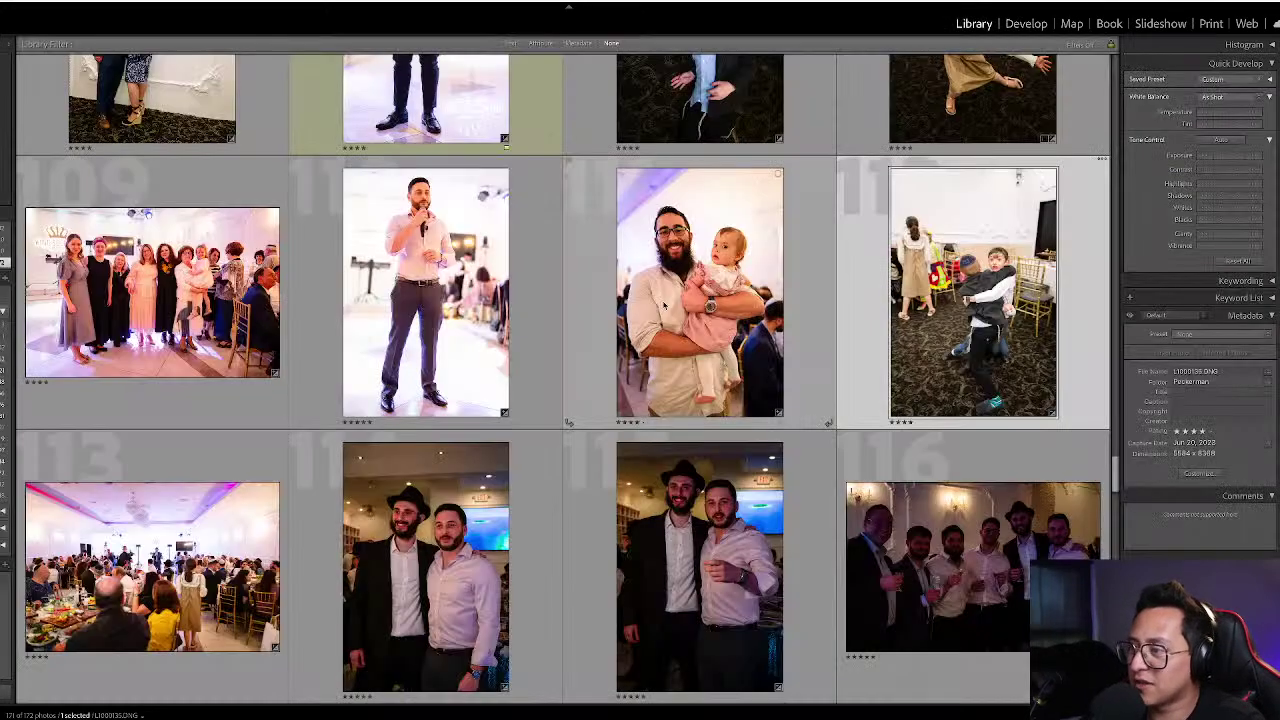
- Lower the exposure of photo 113, the full banquet hall, to -0.90 and bring it back up slightly
key(Right)
key(d)
key(equal)
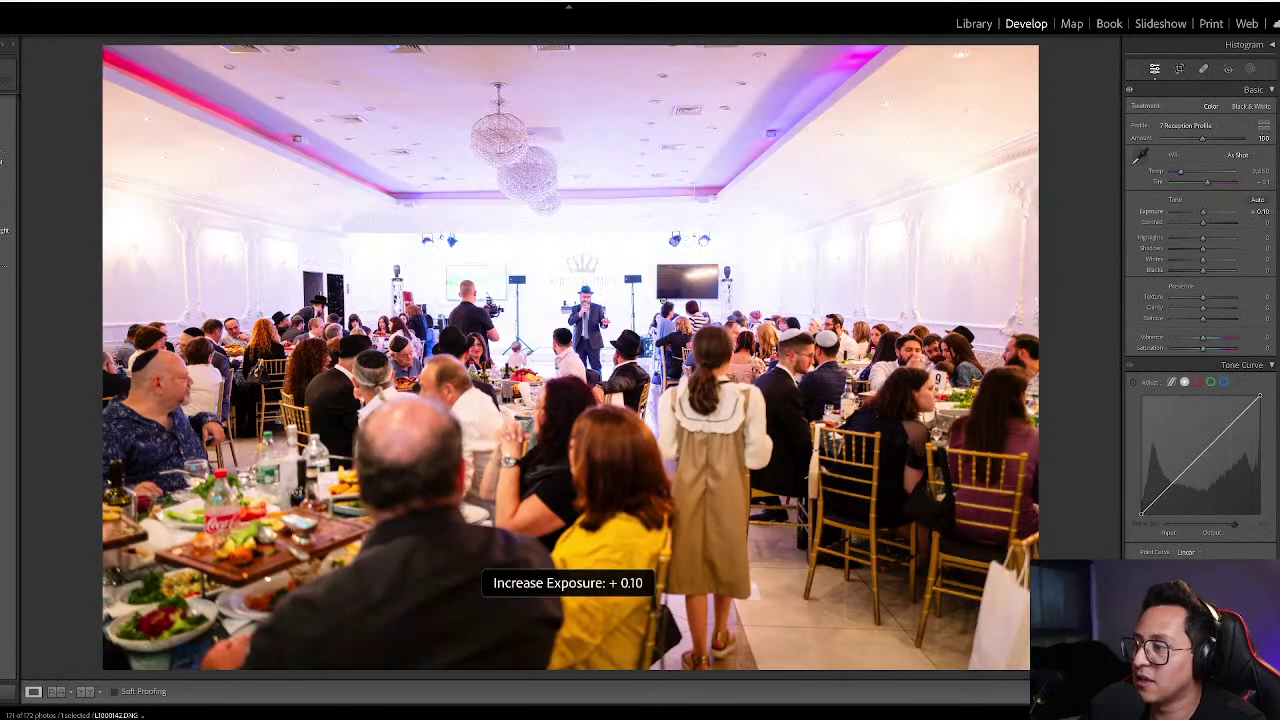
key(minus)
key(minus)
key(minus)
key(minus)
key(minus)
key(minus)
key(minus)
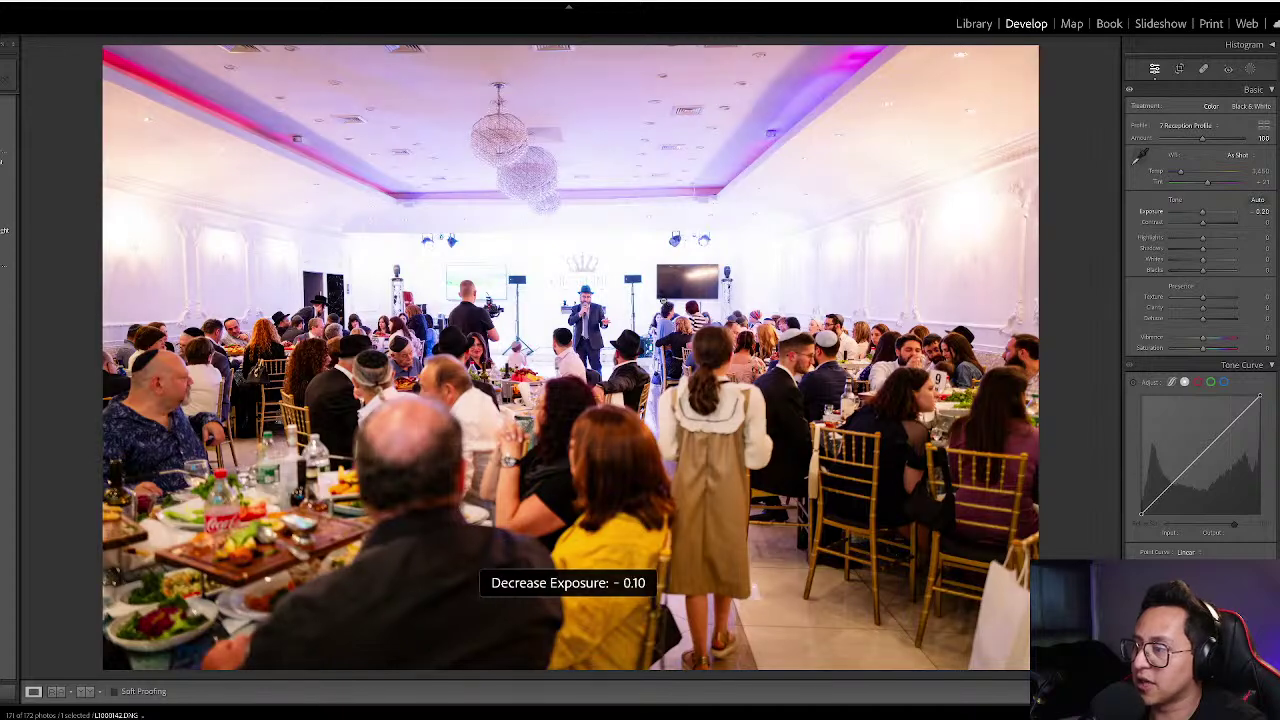
key(minus)
key(minus)
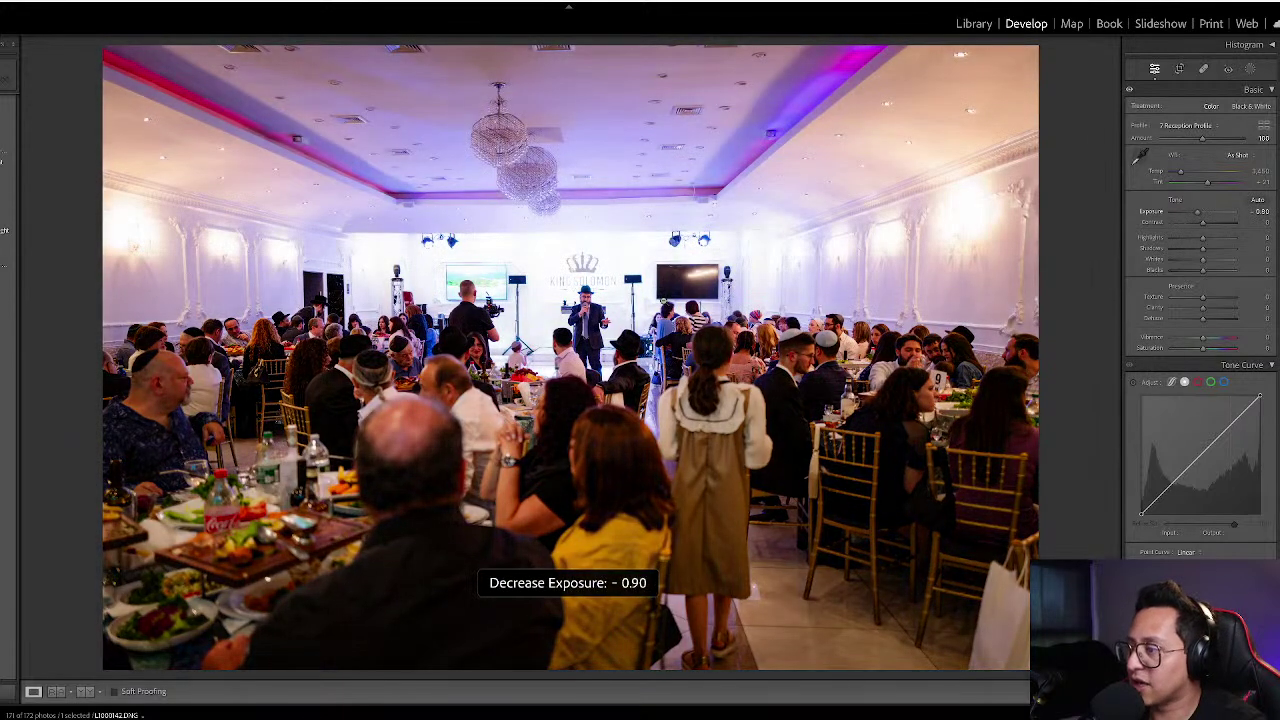
key(equal)
key(equal)
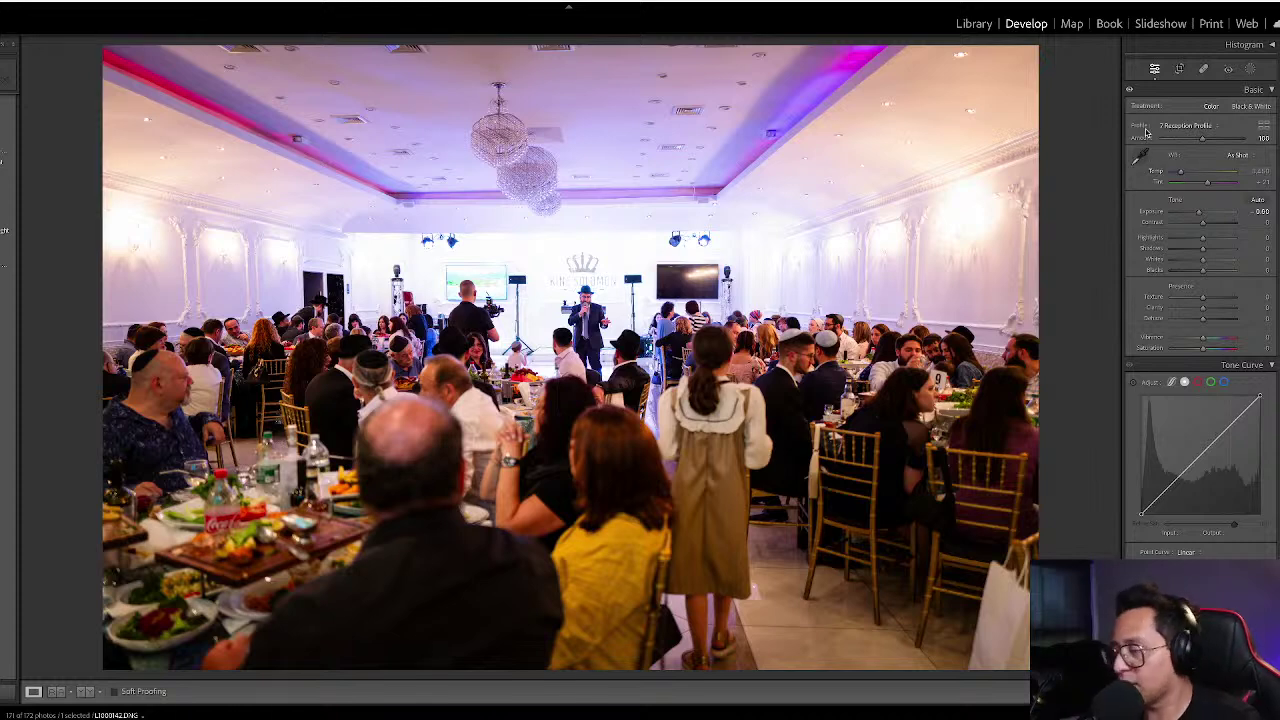
- Add a wide radial gradient mask over the stage, warm its temperature and lower its exposure slightly
key(shift+m)
mouse_move(572, 304)
mouse_down()
mouse_move(668, 358)
mouse_move(720, 364)
mouse_move(780, 408)
mouse_up()
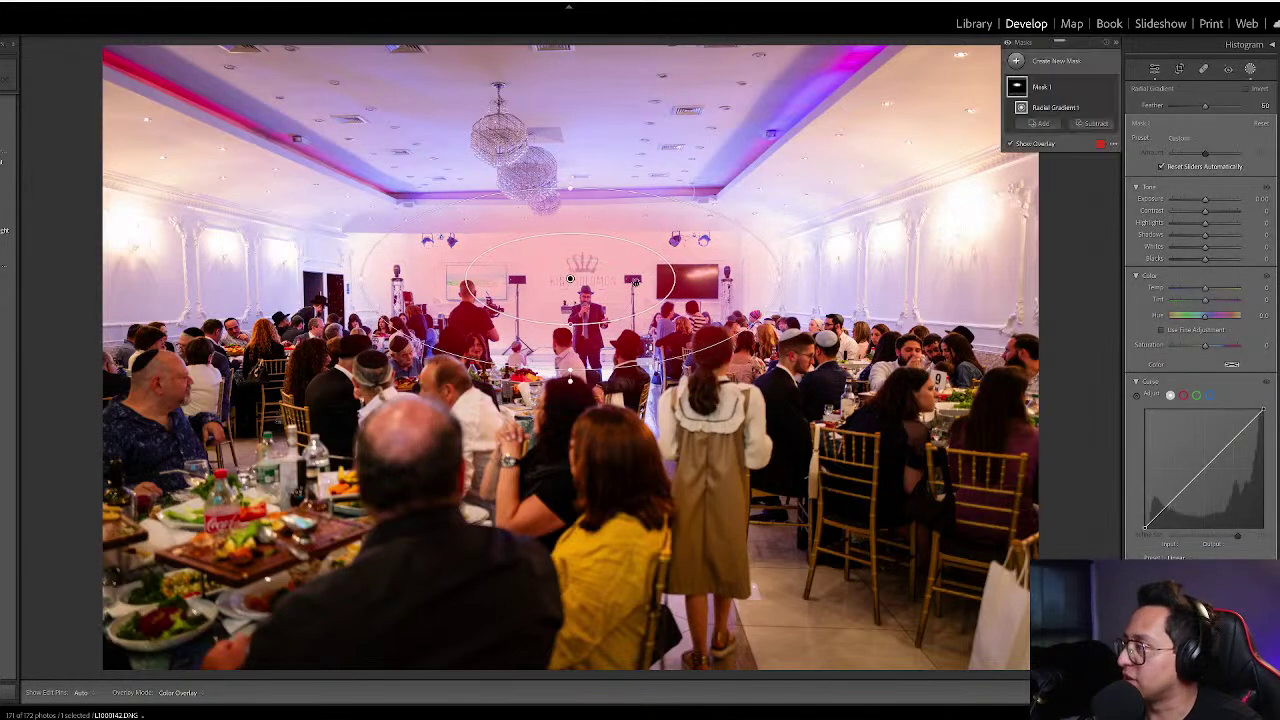
drag(1206, 292, 1222, 289)
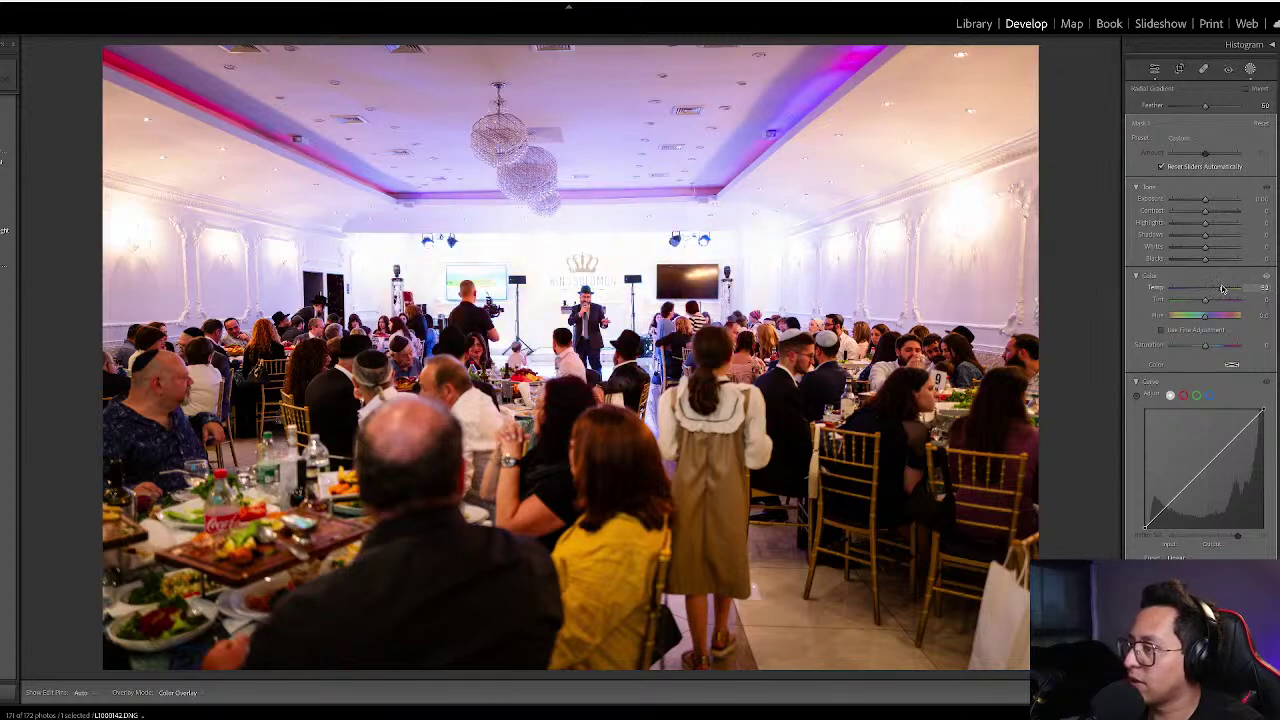
drag(1206, 201, 1206, 203)
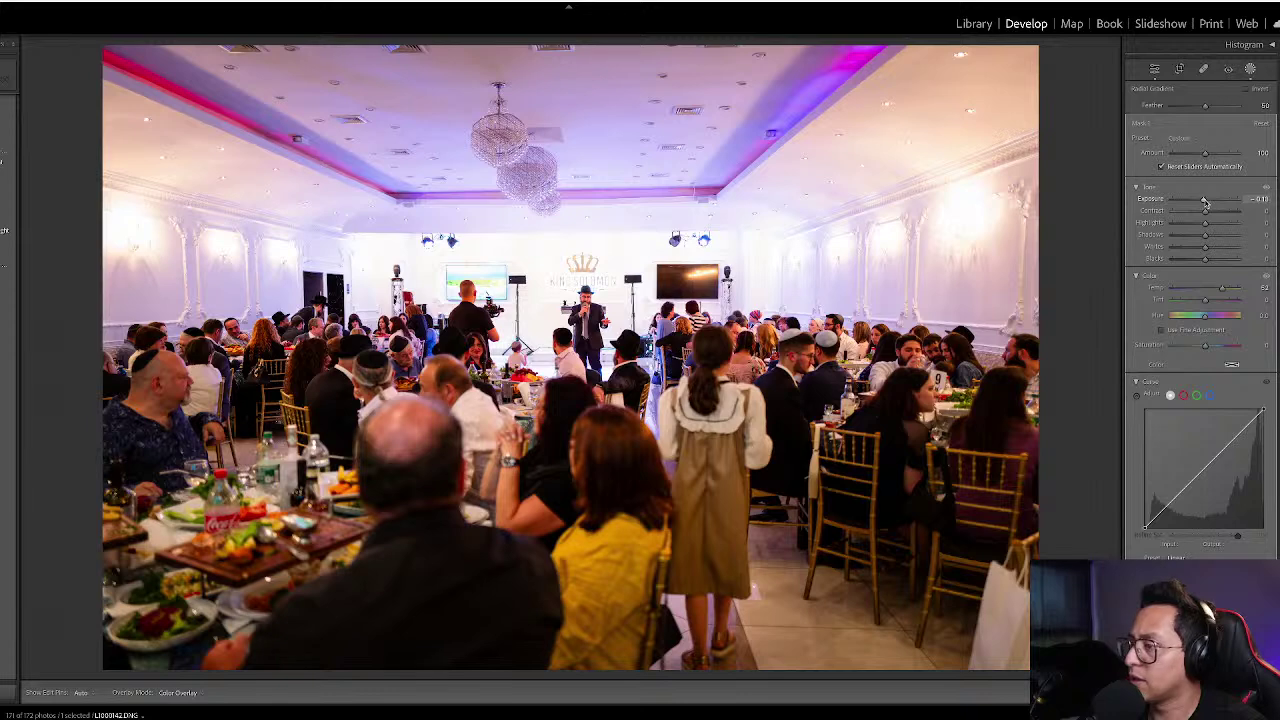
drag(1205, 203, 1205, 203)
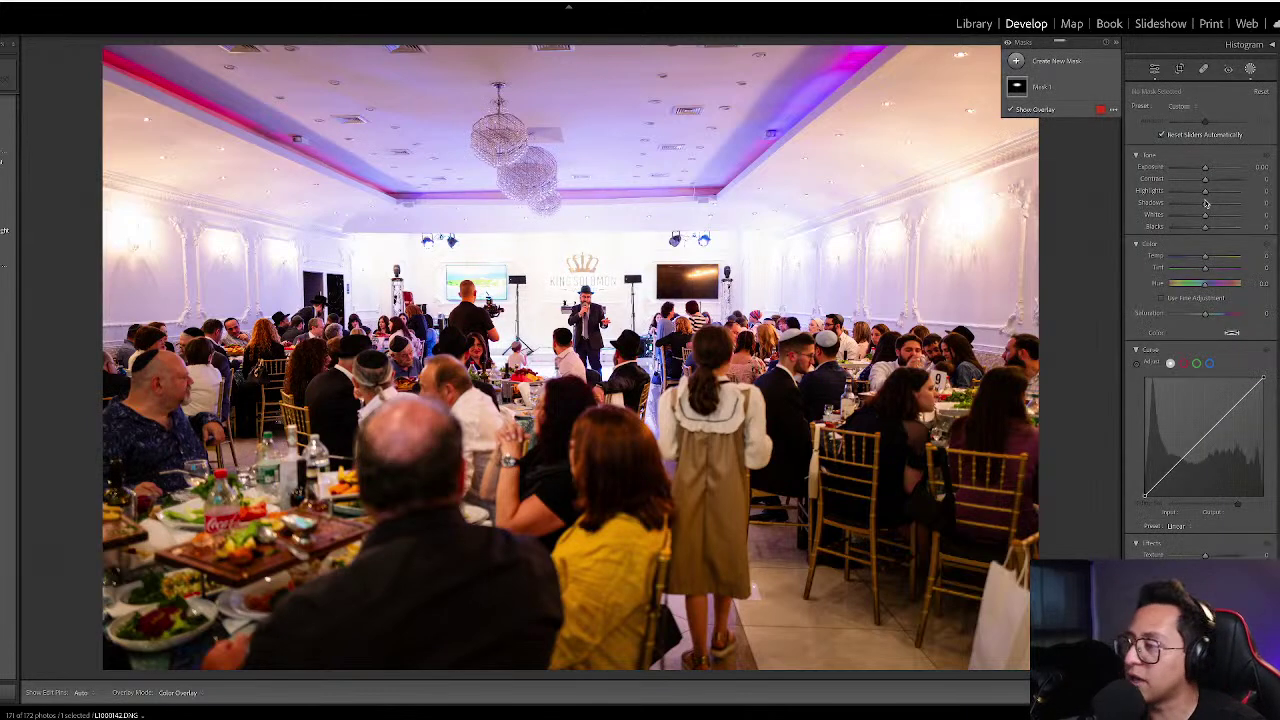
- Raise the overall exposure of the banquet hall photo in small increments, backing off slightly at the end
key(equal)
key(equal)
key(equal)
key(equal)
key(equal)
key(minus)
key(minus)
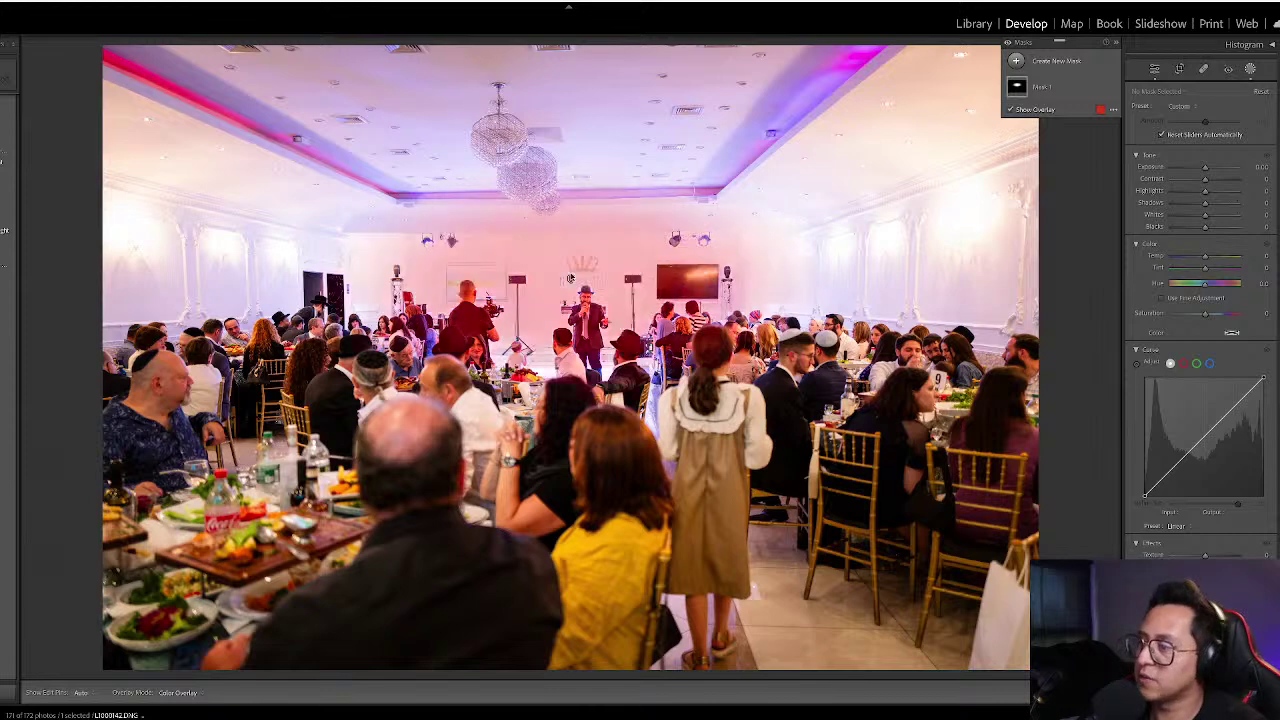
- Increase the contrast of the radial mask over the stage and return to the photo grid
click(572, 280)
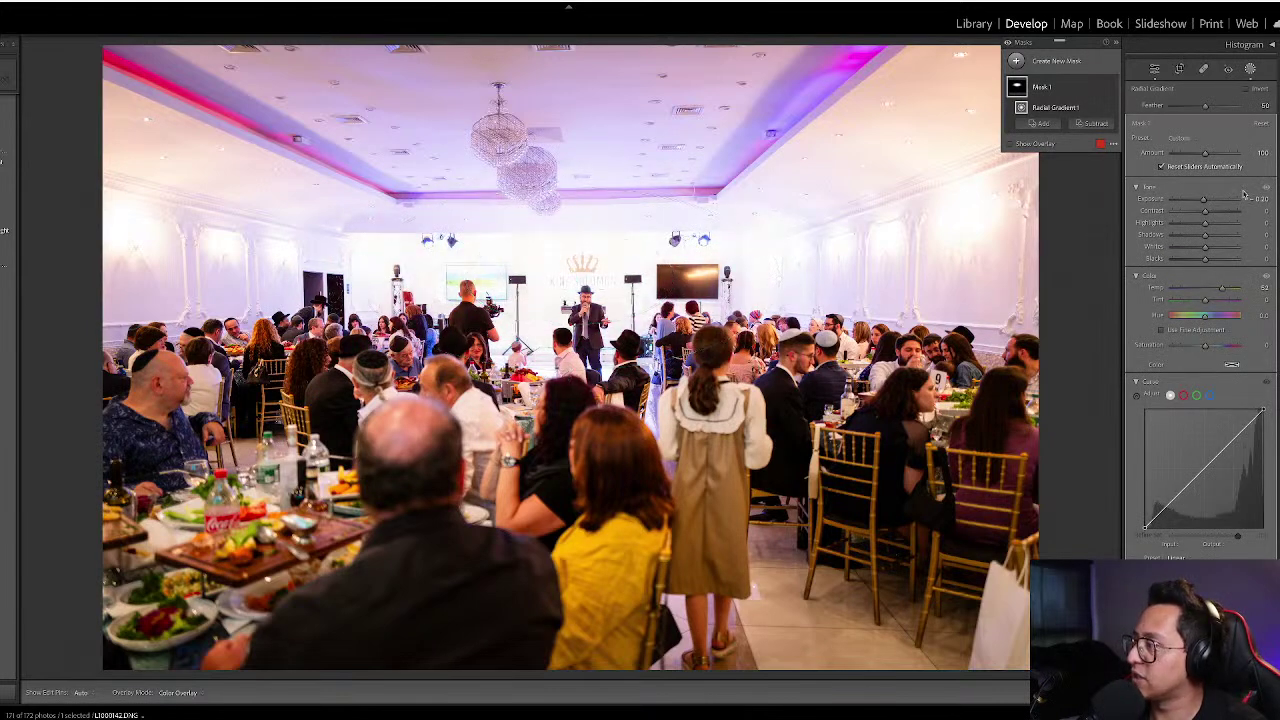
drag(1209, 213, 1215, 215)
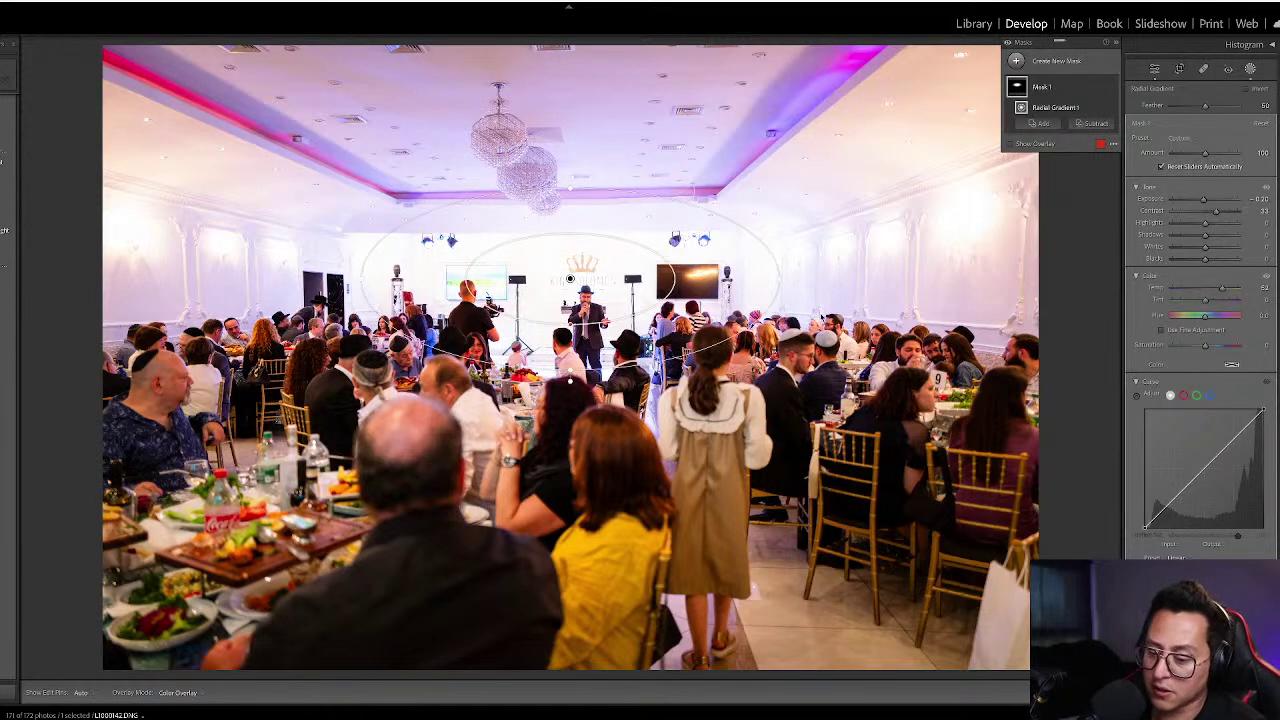
key(Delete)
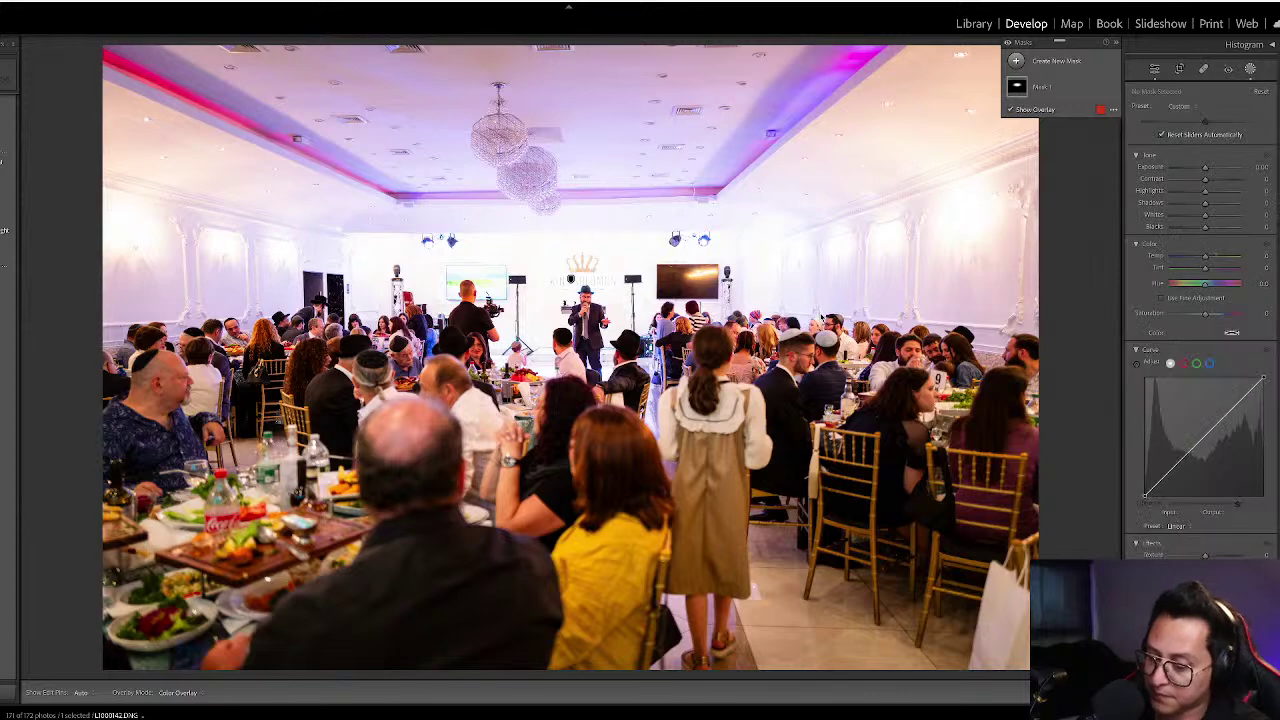
key(g)
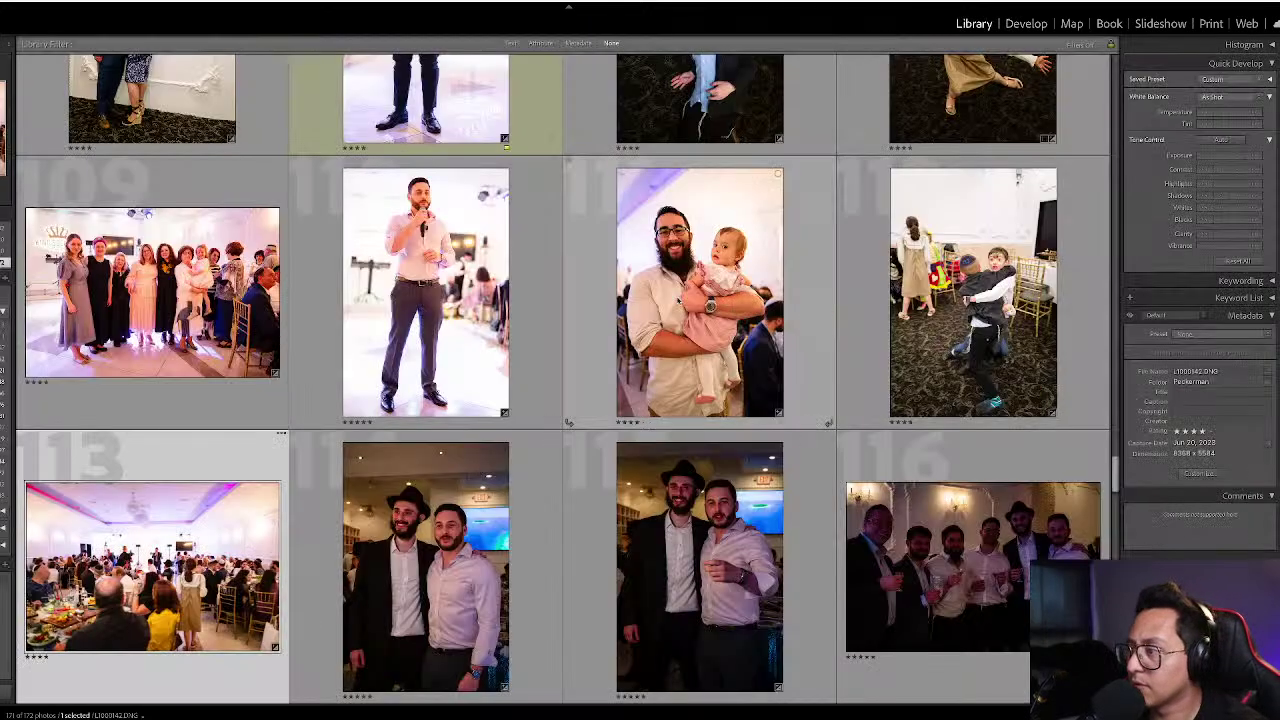
- Raise the exposure of photos 114 and 115, the two men posing together, to +0.90 and return to the photo grid
click(447, 547)
ctrl+click(700, 545)
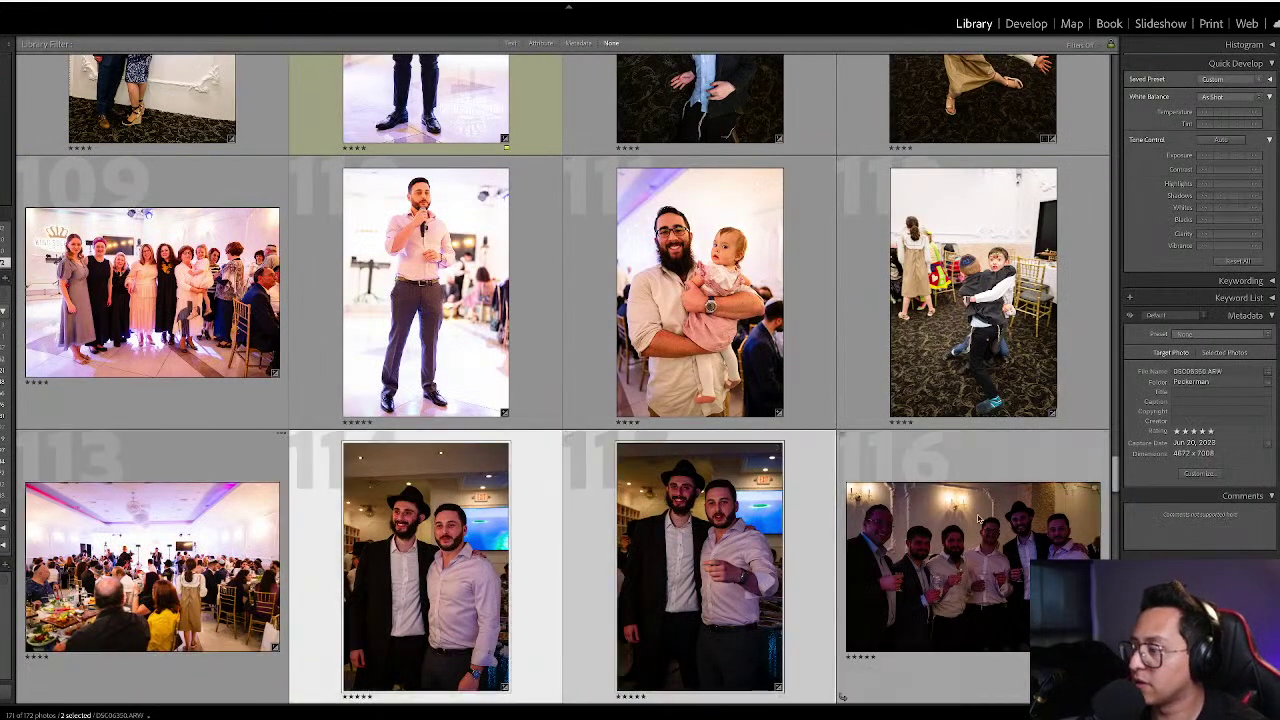
key(d)
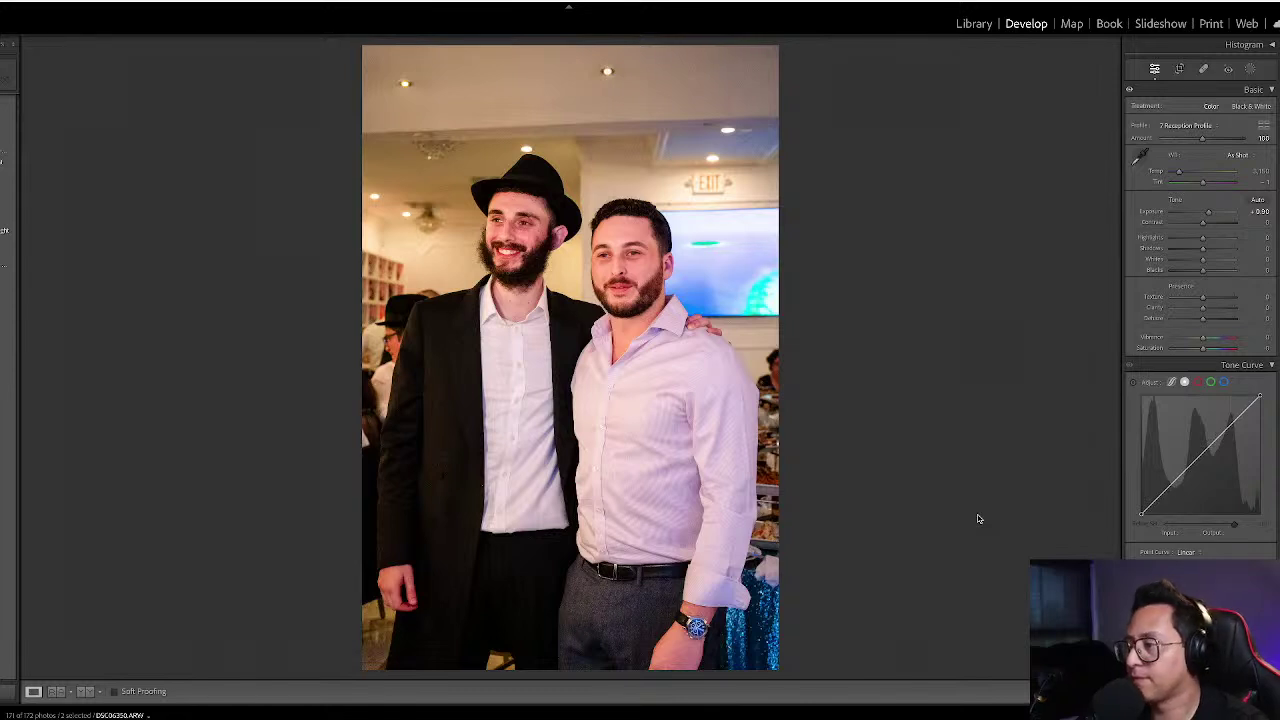
key(g)
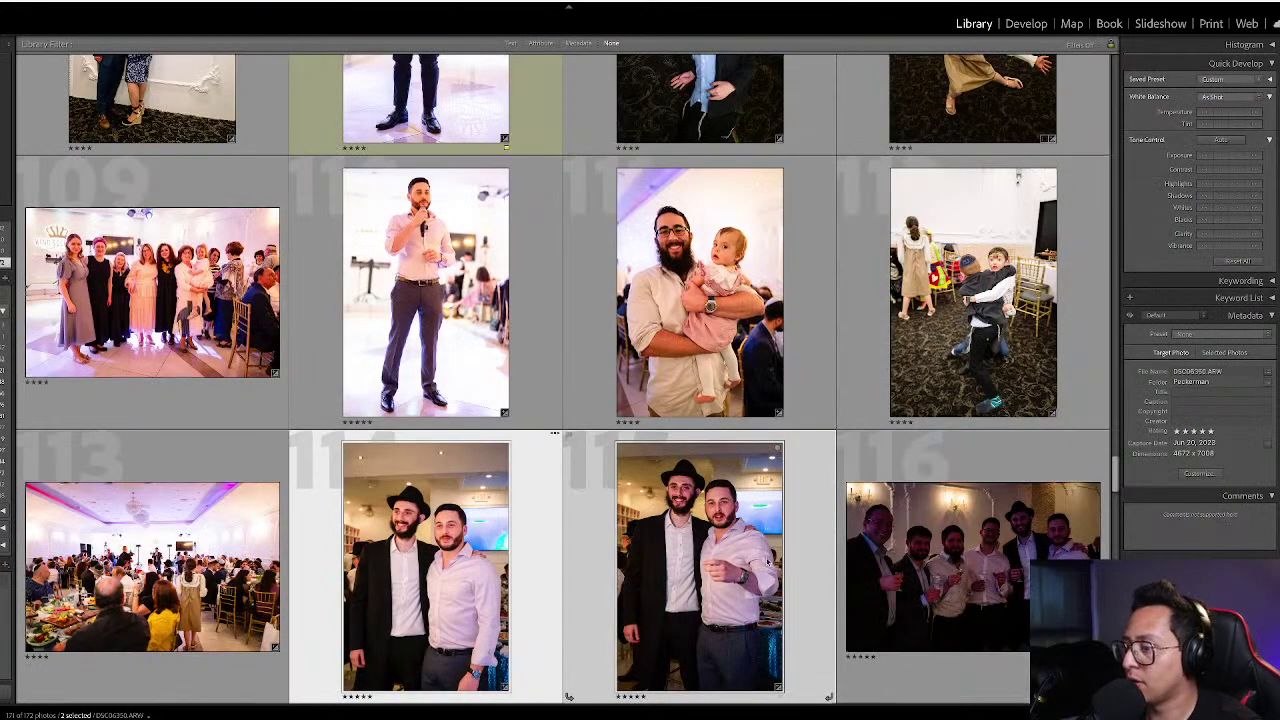
- Raise the exposure of photo 116, the dark shot of six men holding drinks, to +2.10
scroll(770, 563, down, 3)
click(888, 390)
key(d)
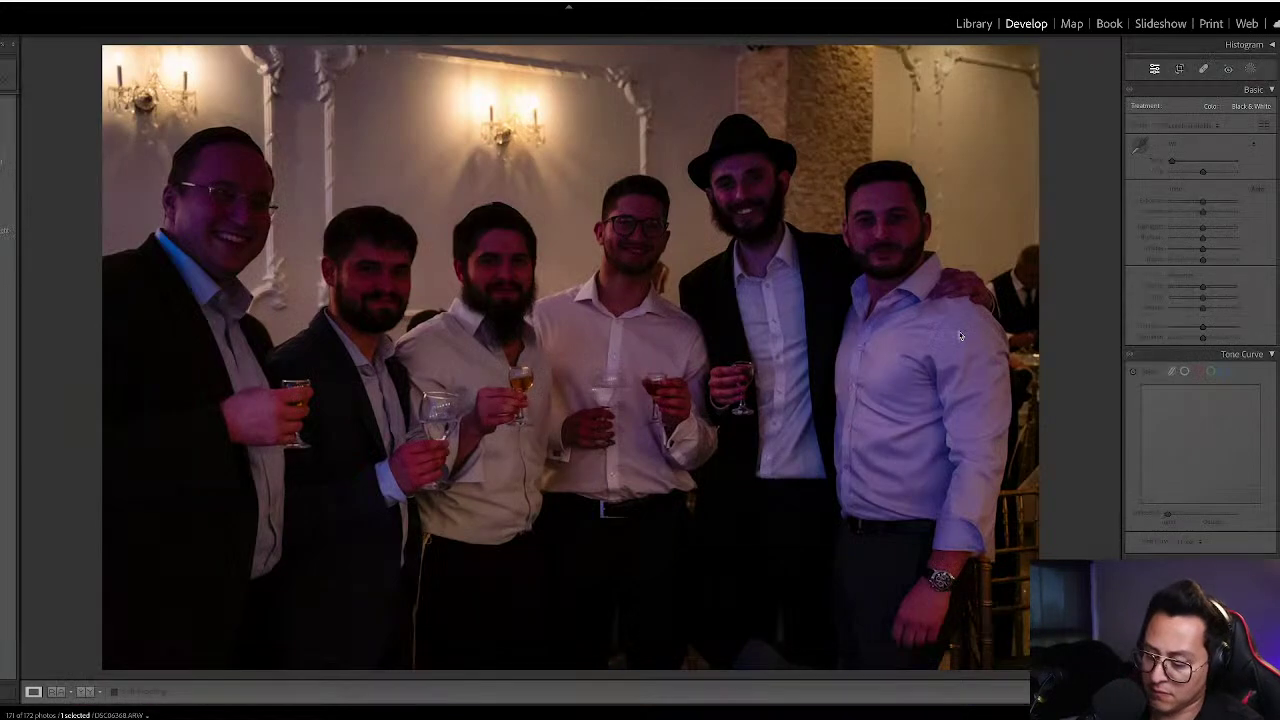
key(equal)
key(equal)
key(equal)
key(equal)
key(equal)
key(equal)
key(equal)
key(equal)
key(equal)
key(equal)
key(equal)
key(equal)
key(equal)
key(equal)
key(equal)
key(equal)
key(equal)
key(equal)
key(equal)
key(equal)
key(equal)
key(minus)
key(equal)
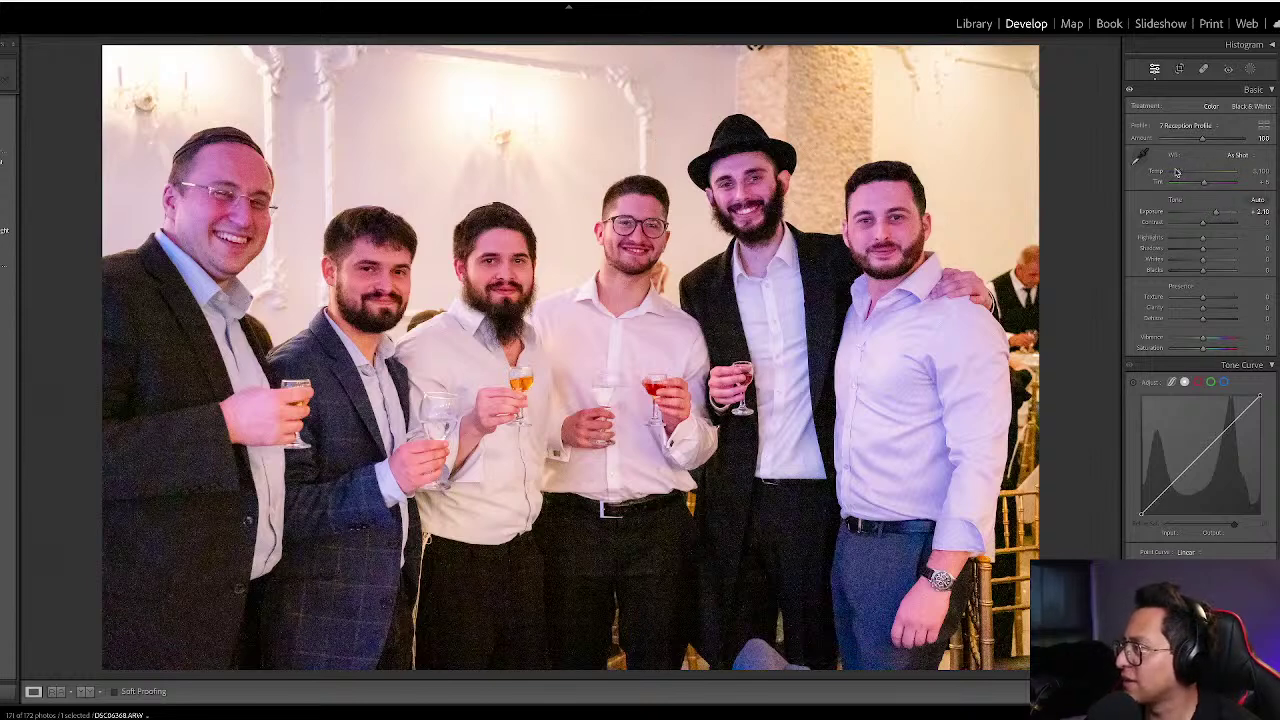
- Warm the temperature of the six-men photo, fine-tune its exposure back to +2.10 and return to the grid
drag(1177, 175, 1180, 174)
key(equal)
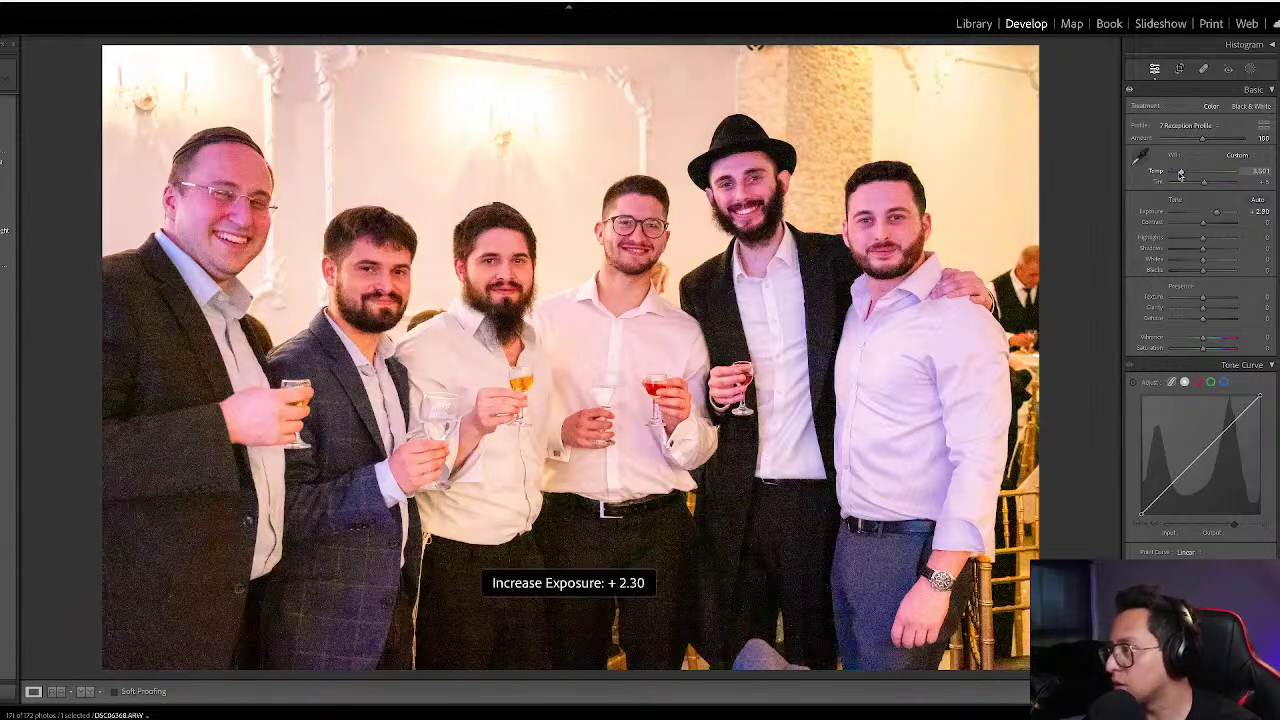
key(equal)
key(minus)
key(minus)
key(minus)
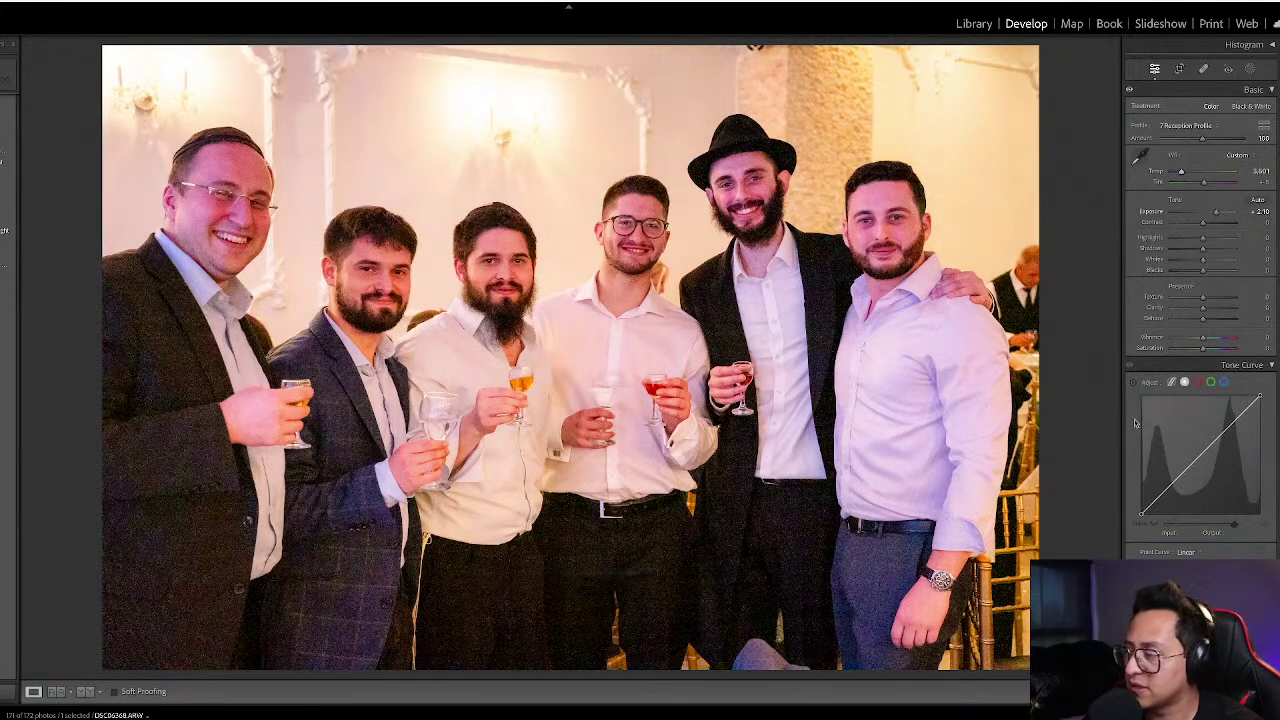
scroll(1200, 470, down, 3)
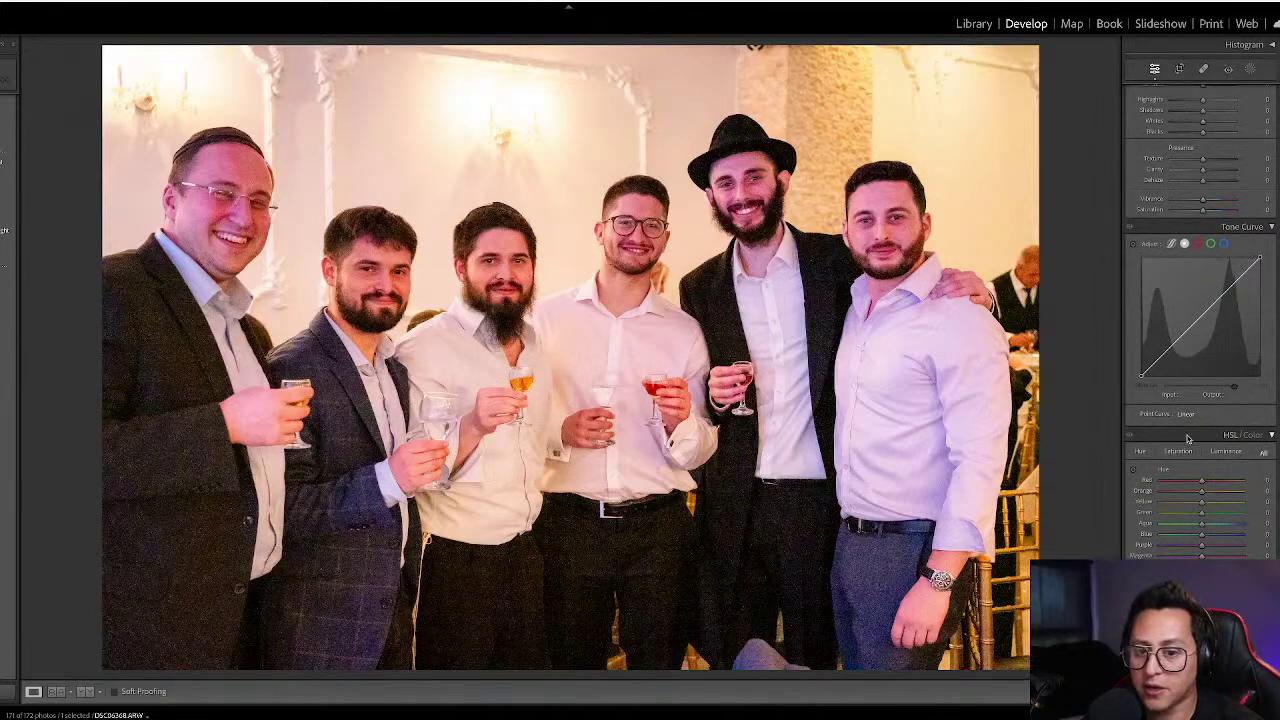
key(g)
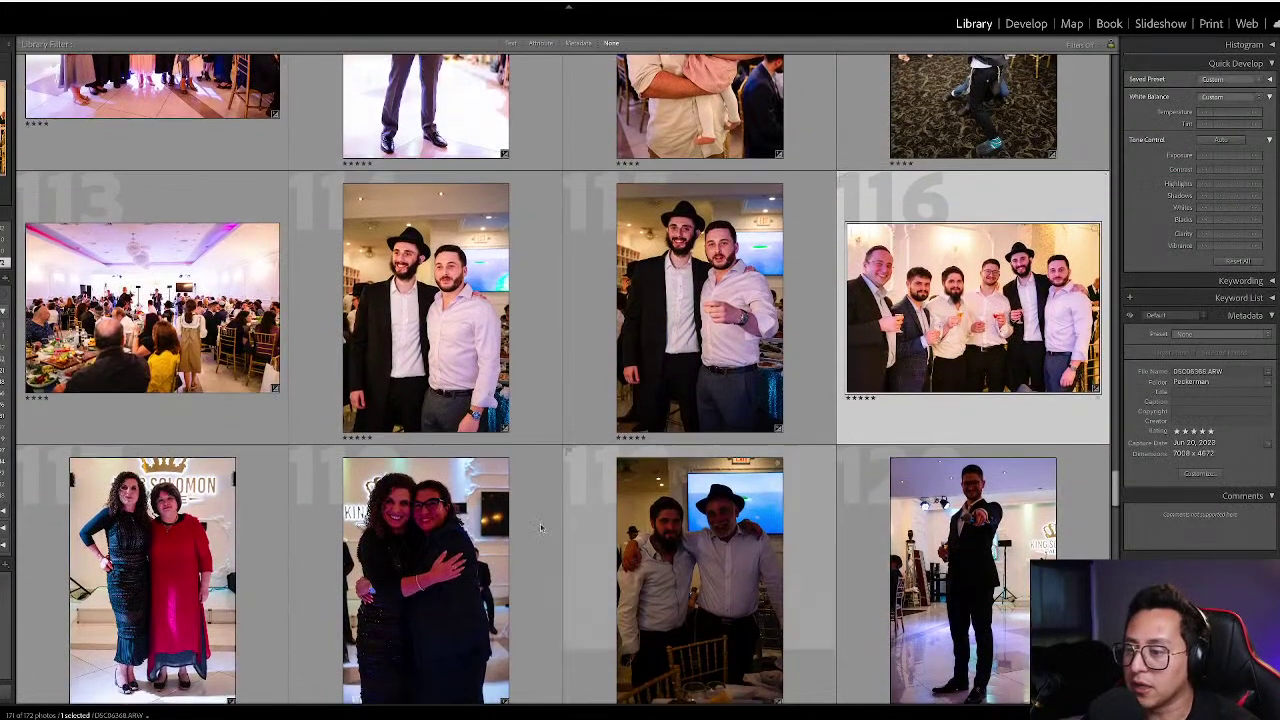
- Raise the exposure of photo 117, the two women standing before the crown sign, in small increments and return to the grid
click(195, 552)
key(d)
key(equal)
key(equal)
key(equal)
key(equal)
key(equal)
key(equal)
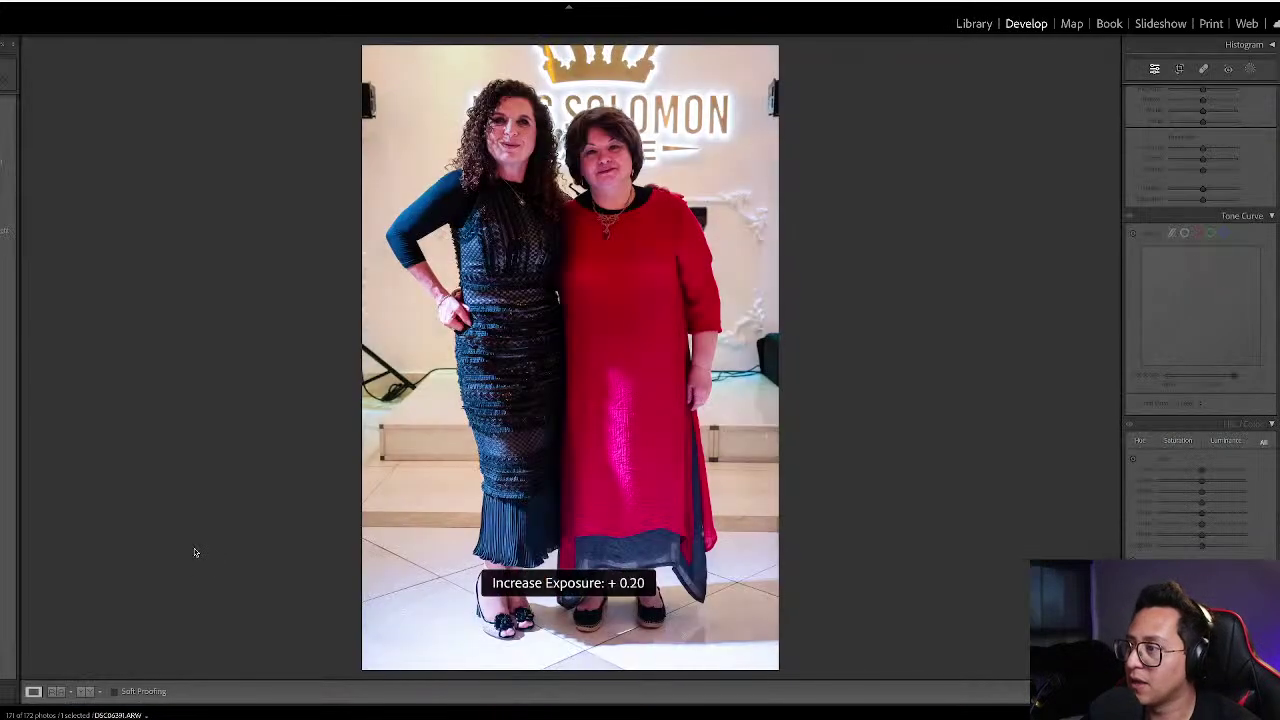
key(g)
- Raise the exposure of photo 118, the two women hugging, in many small increments, backing off slightly at the end
key(Right)
key(Right)
key(Left)
key(d)
key(equal)
key(equal)
key(equal)
key(equal)
key(equal)
key(equal)
key(equal)
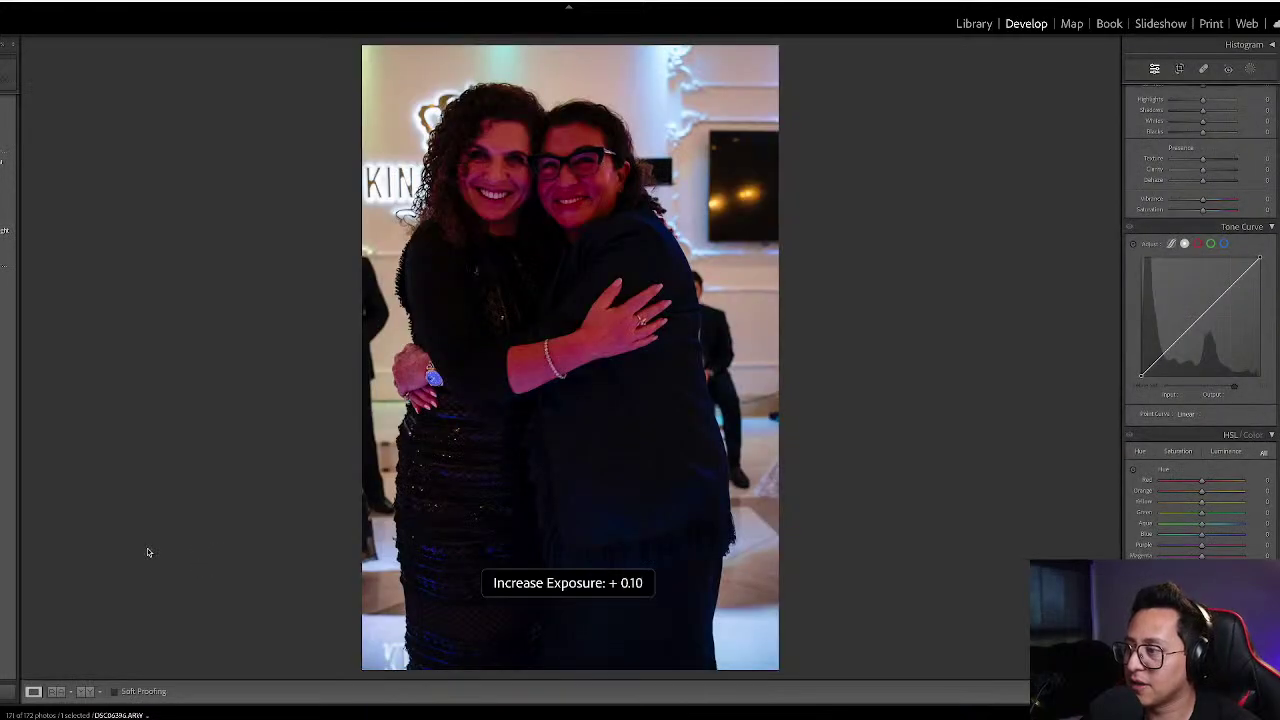
key(equal)
key(equal)
key(equal)
key(equal)
key(equal)
key(equal)
key(equal)
key(equal)
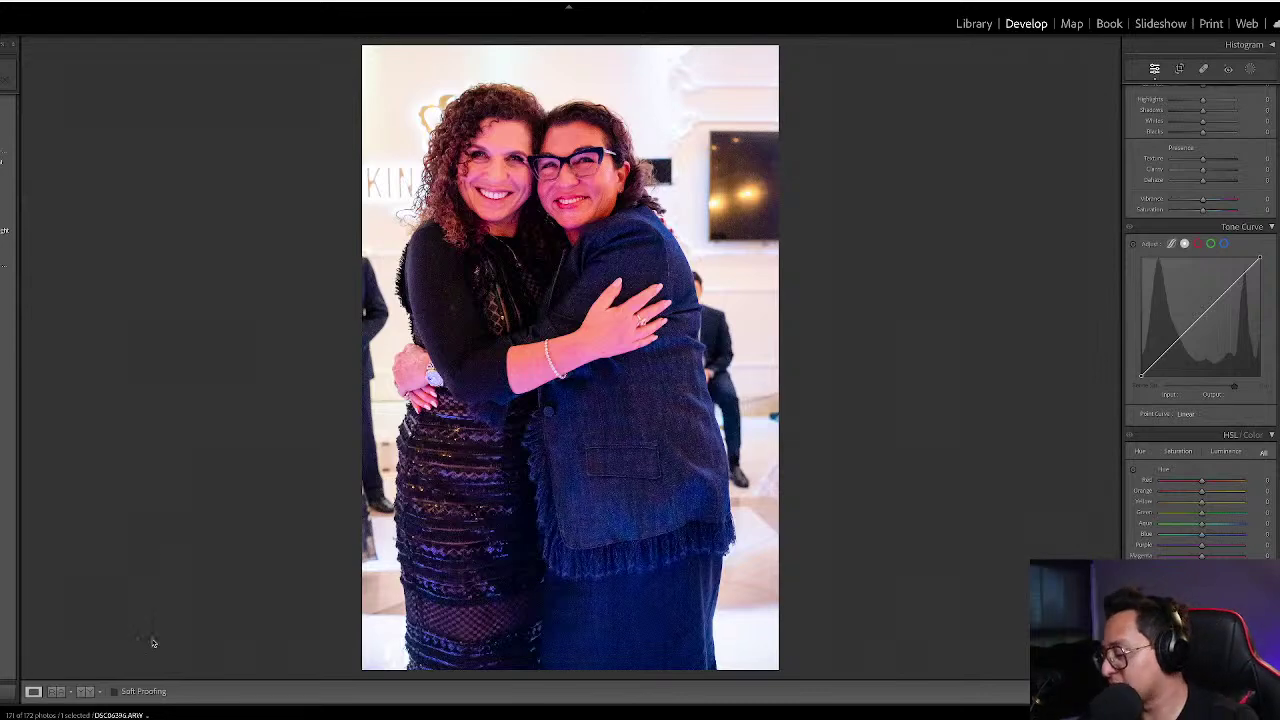
key(equal)
key(equal)
key(equal)
key(equal)
key(equal)
key(minus)
key(minus)
key(g)
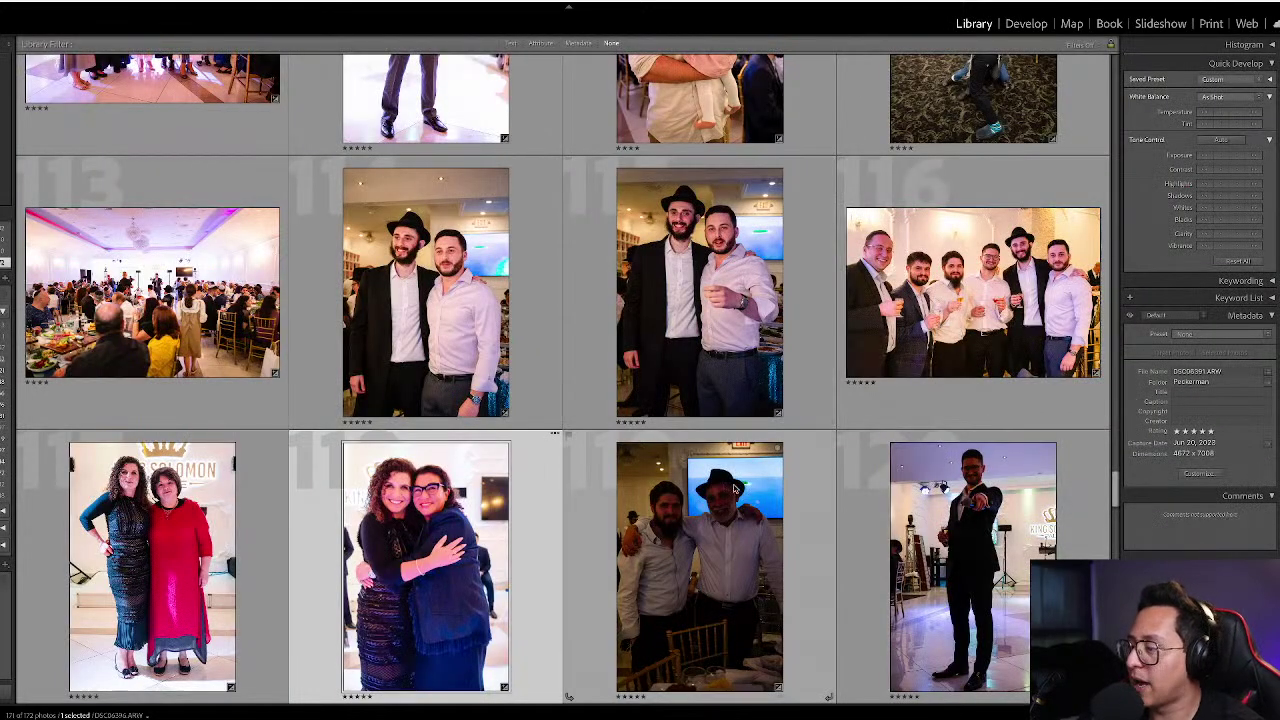
- Apply AI Denoise with an amount of 40 to the photo of the hugging women, checking the preview on a face
key(d)
scroll(1174, 414, down, 10)
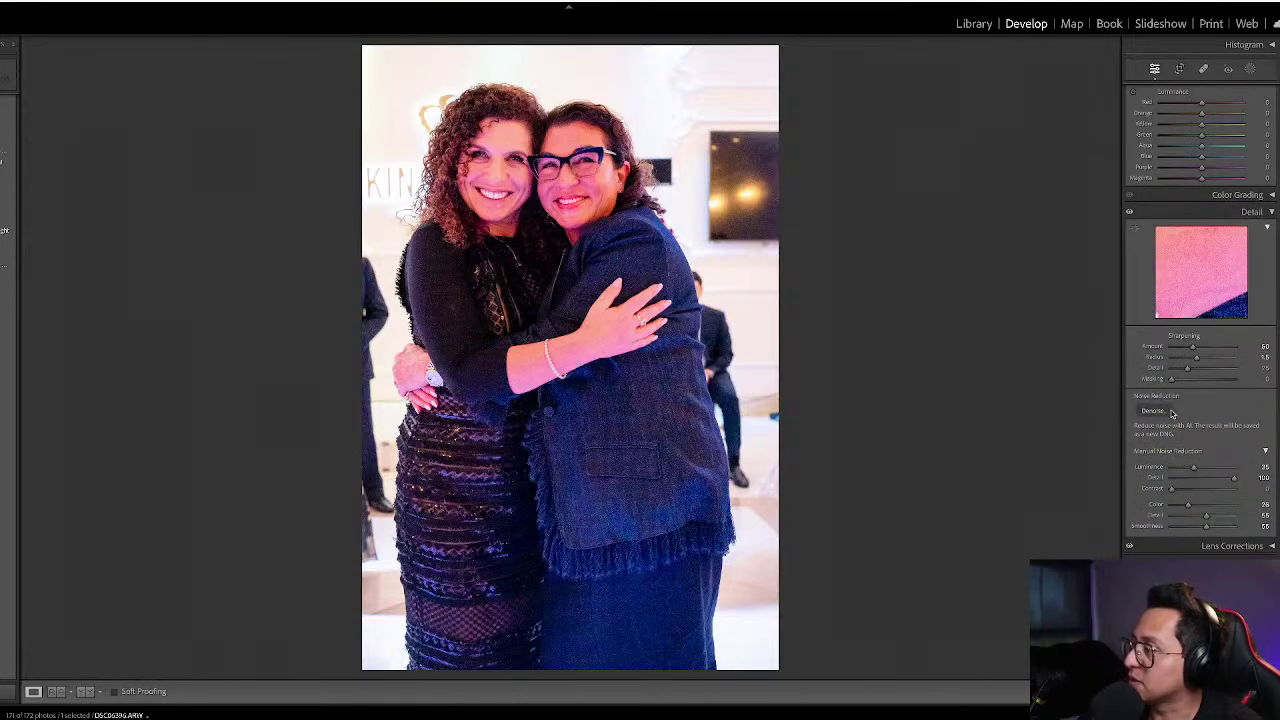
click(1156, 412)
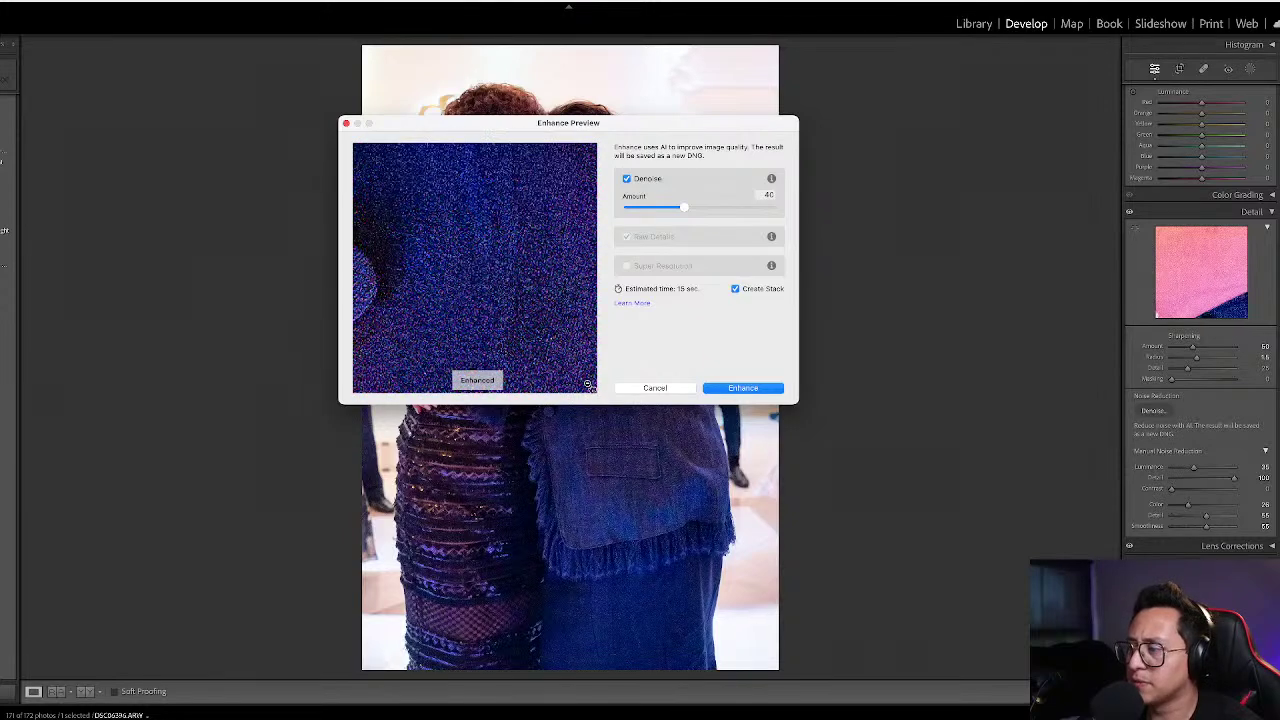
click(487, 260)
click(458, 196)
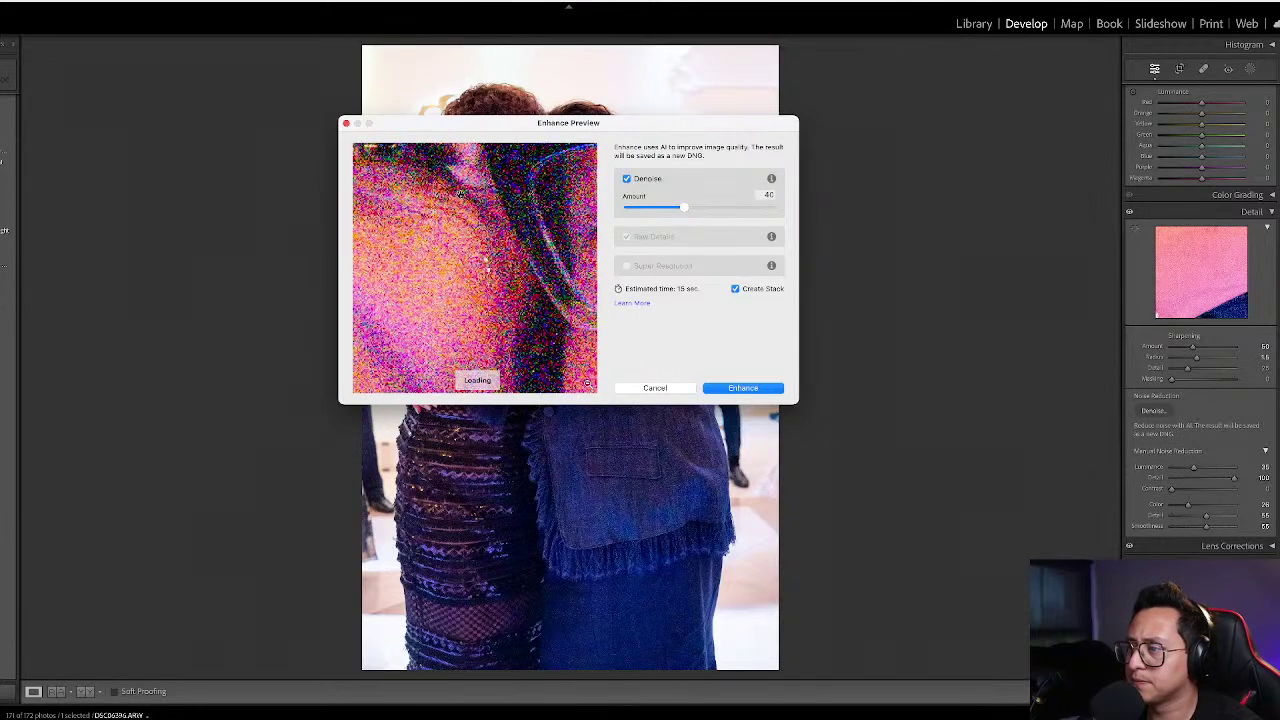
drag(437, 233, 548, 250)
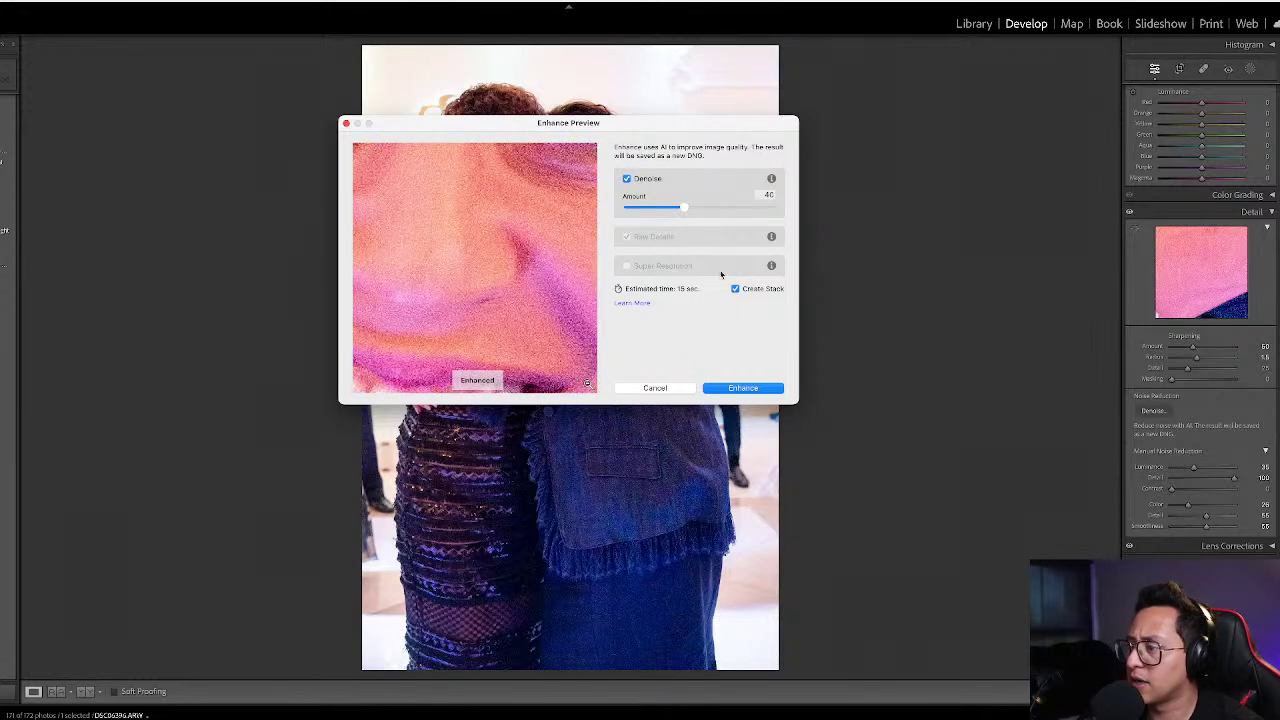
click(742, 389)
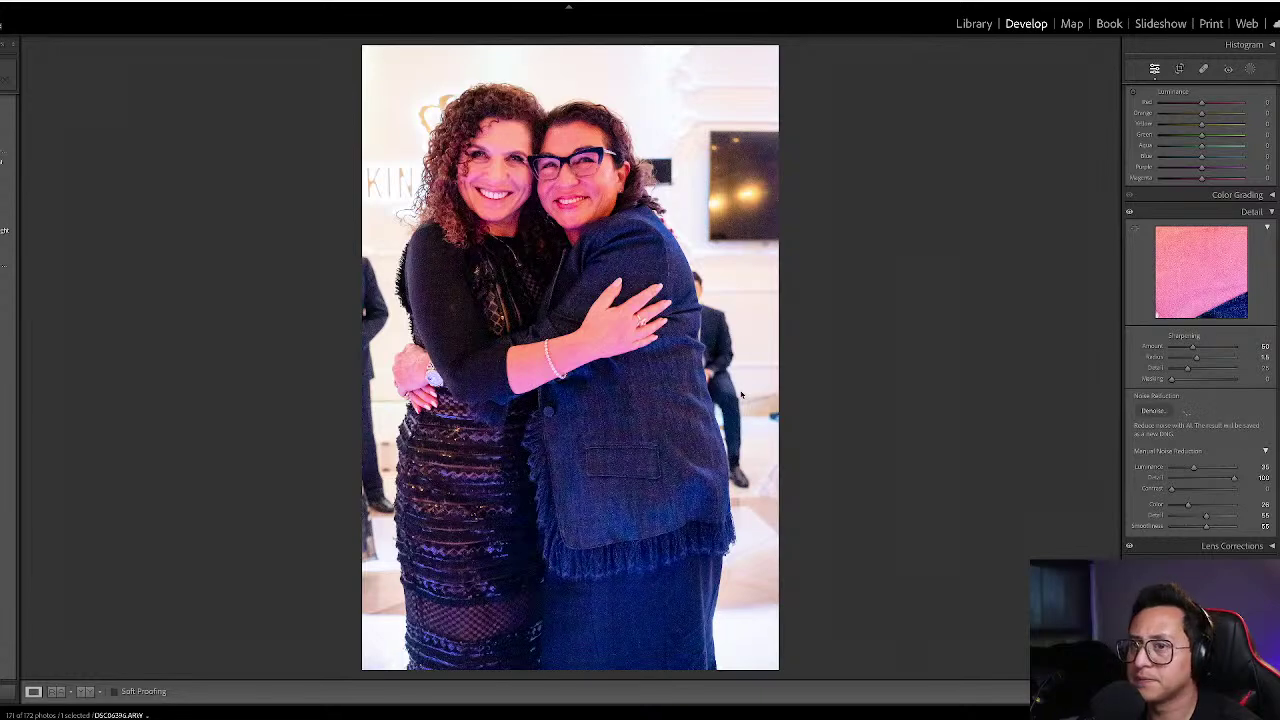
- Brighten photo 119, the two men with arms around each other, and photo 120, the man pointing, by raising their exposure
key(g)
key(Down)
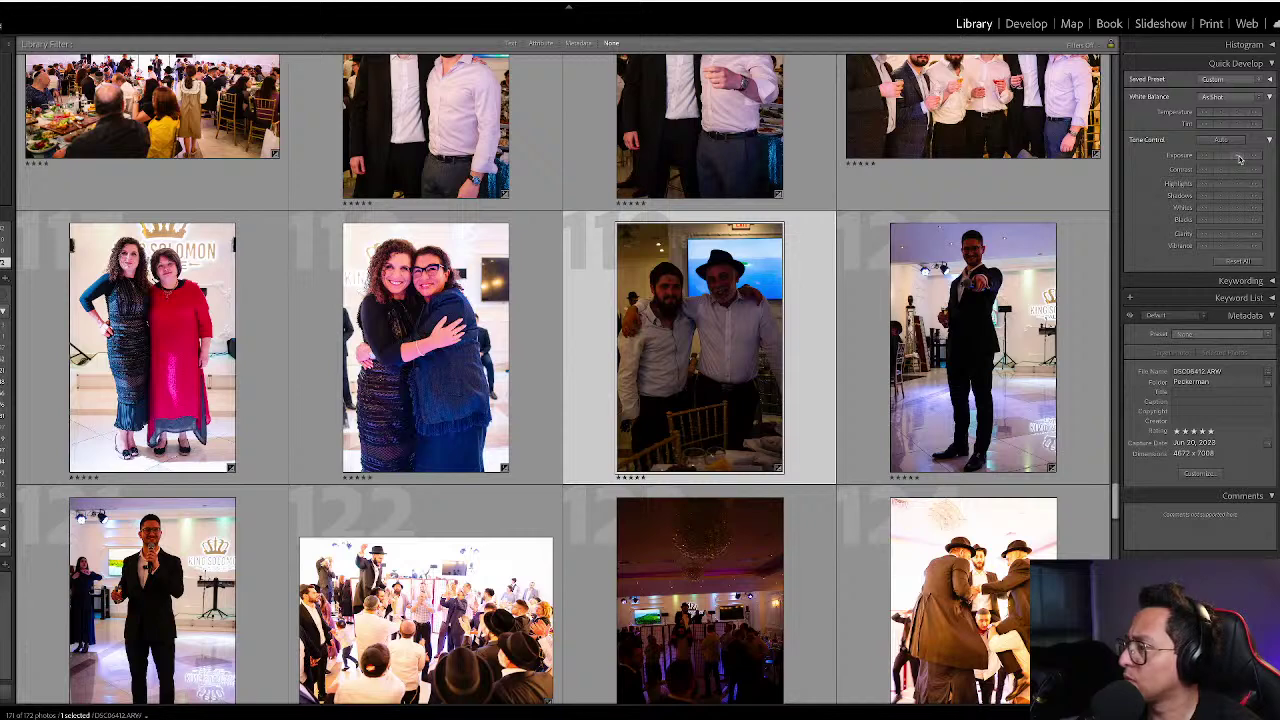
click(848, 316)
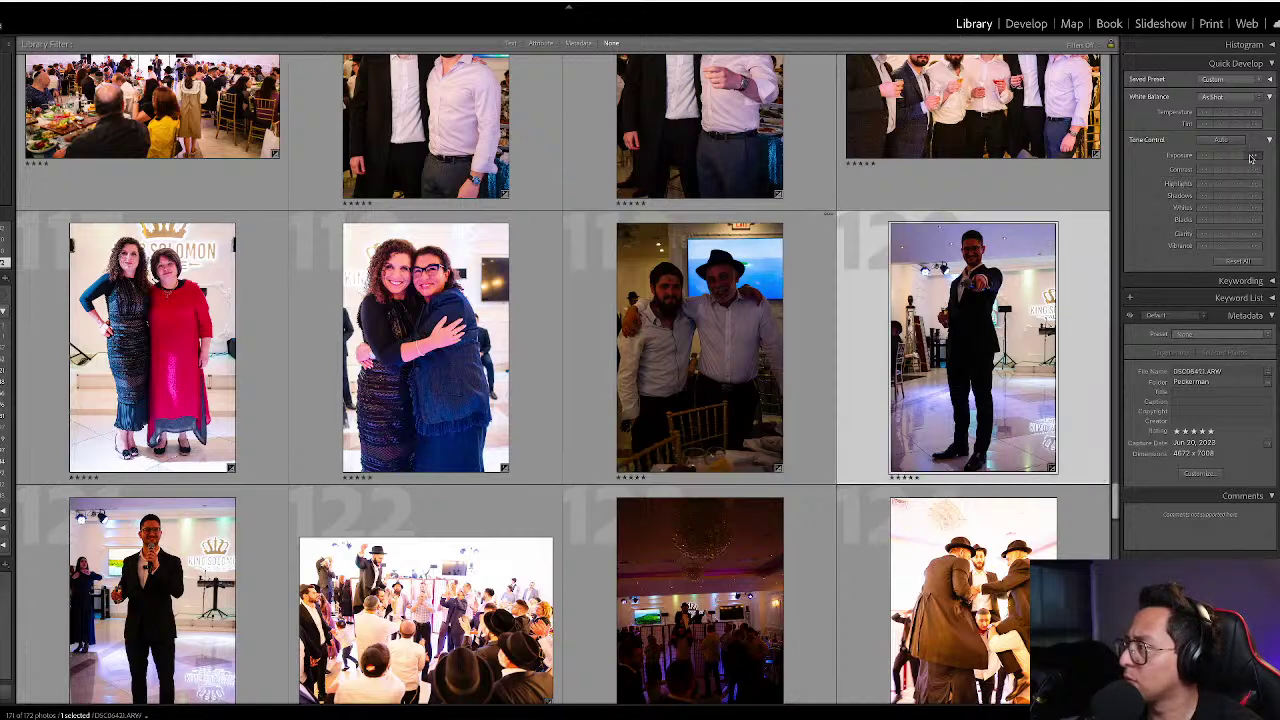
key(Left)
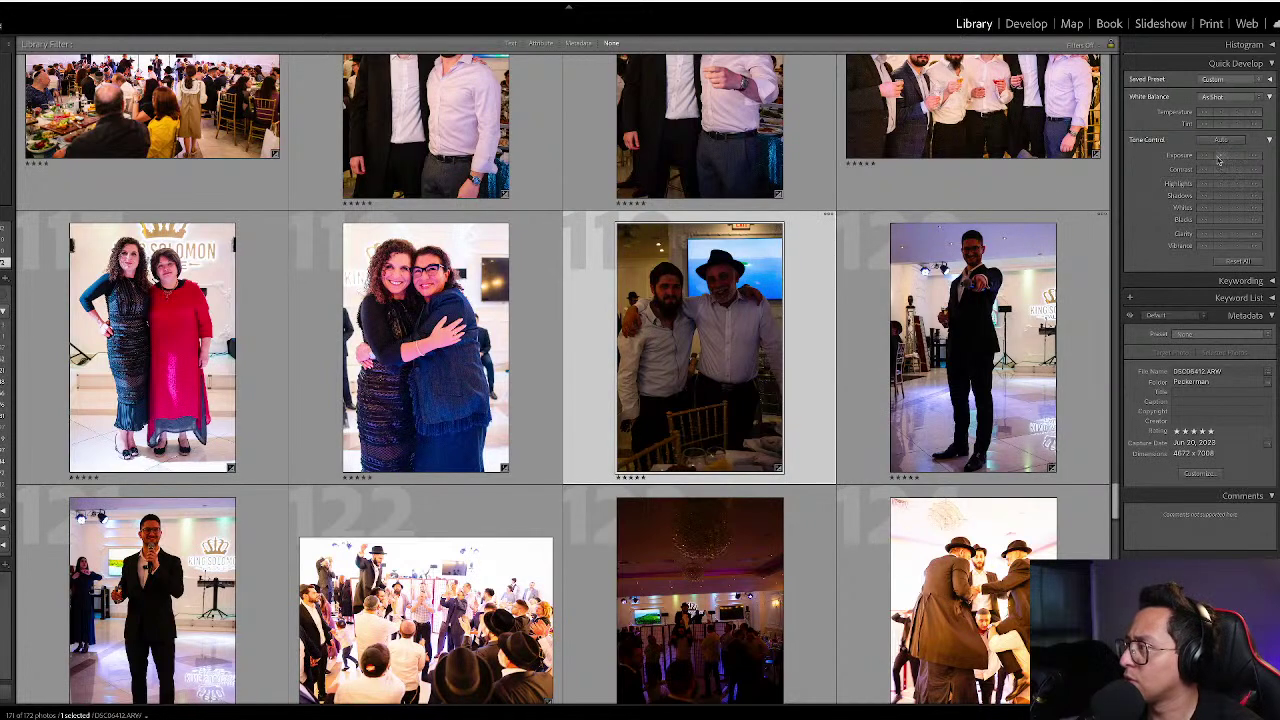
click(842, 478)
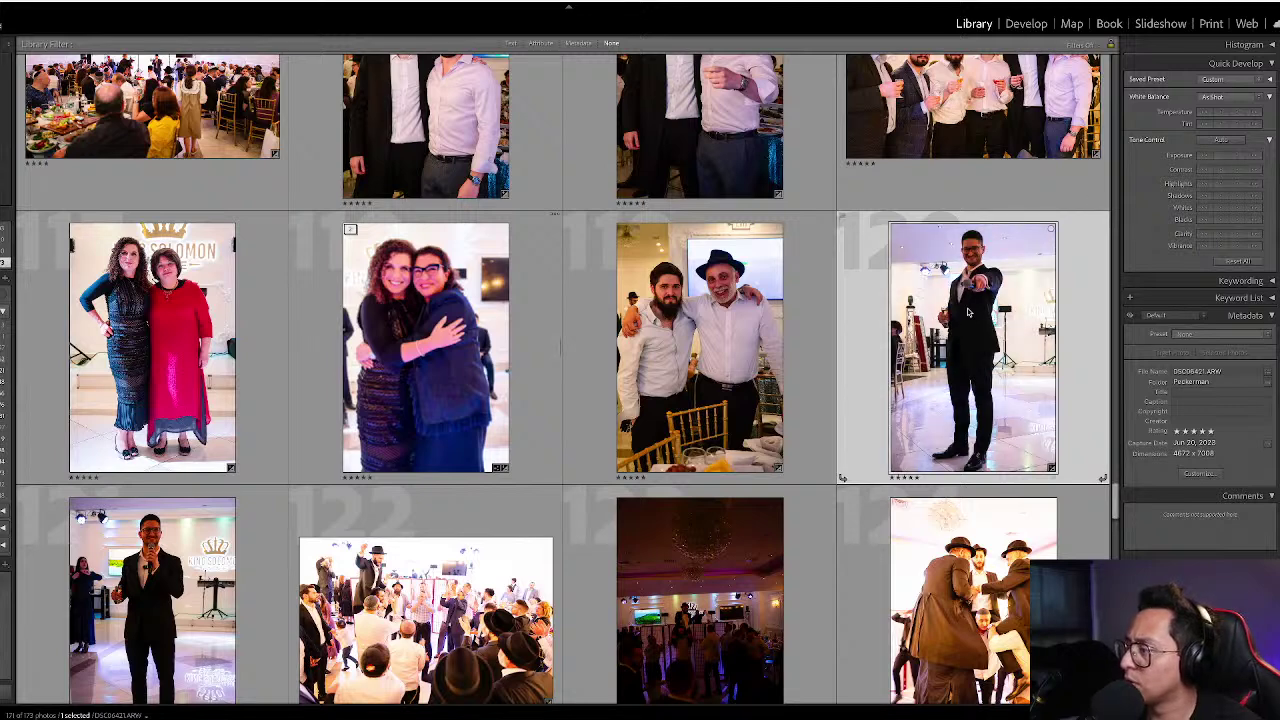
- Check photo 120 enlarged, give it the yellow label, and brighten the neighbouring photo 121 to match it
key(d)
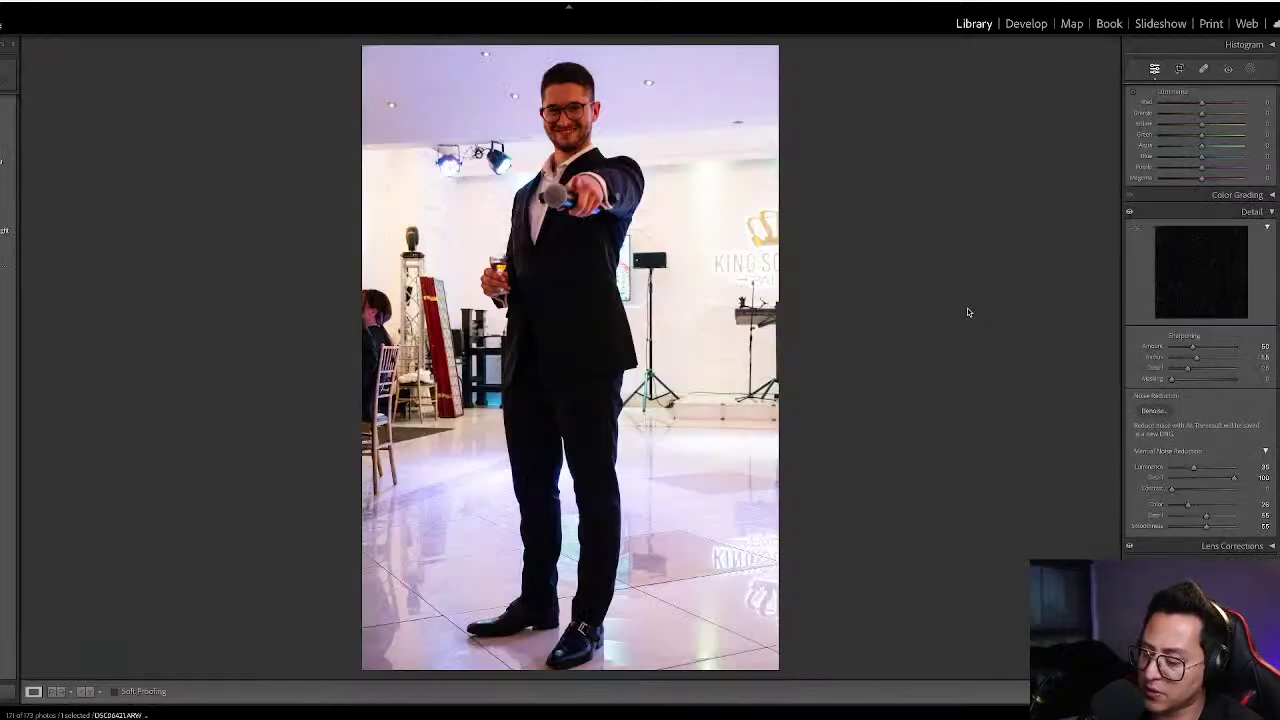
key(g)
key(7)
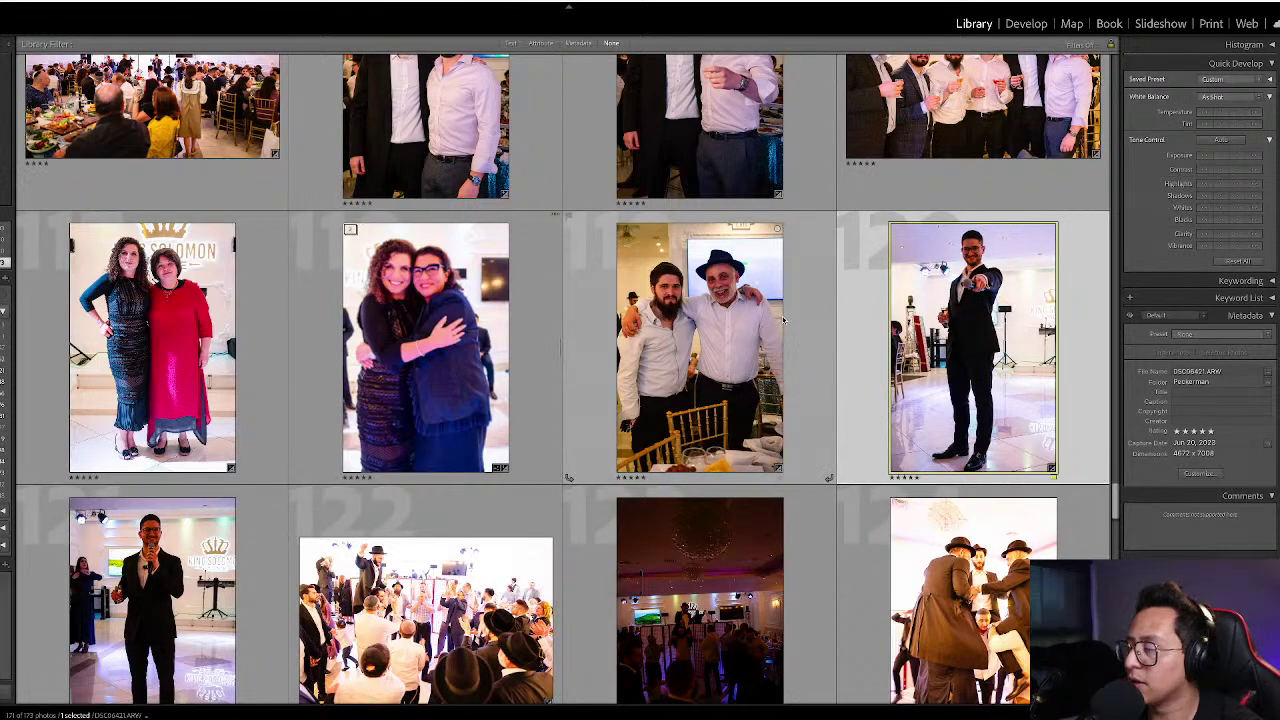
key(shift+Right)
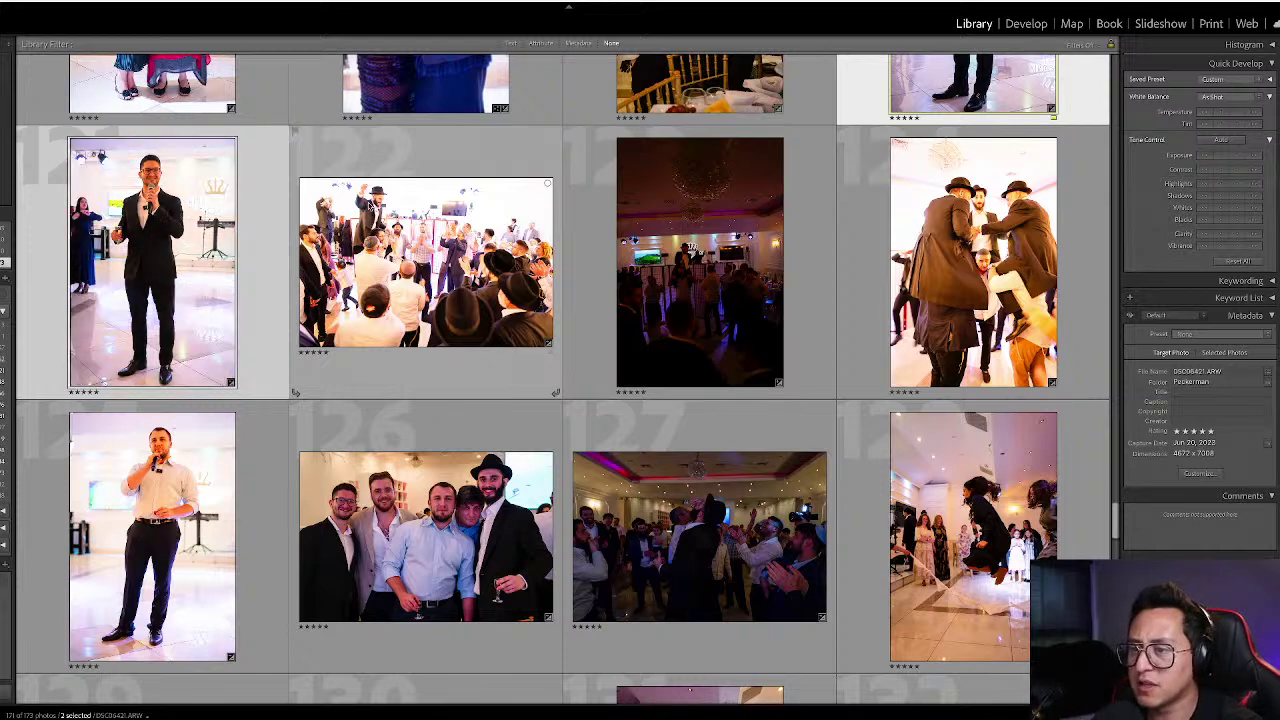
- Give the yellow label to photos 125 and 121, the full-length shots of the men speaking into a microphone
click(146, 533)
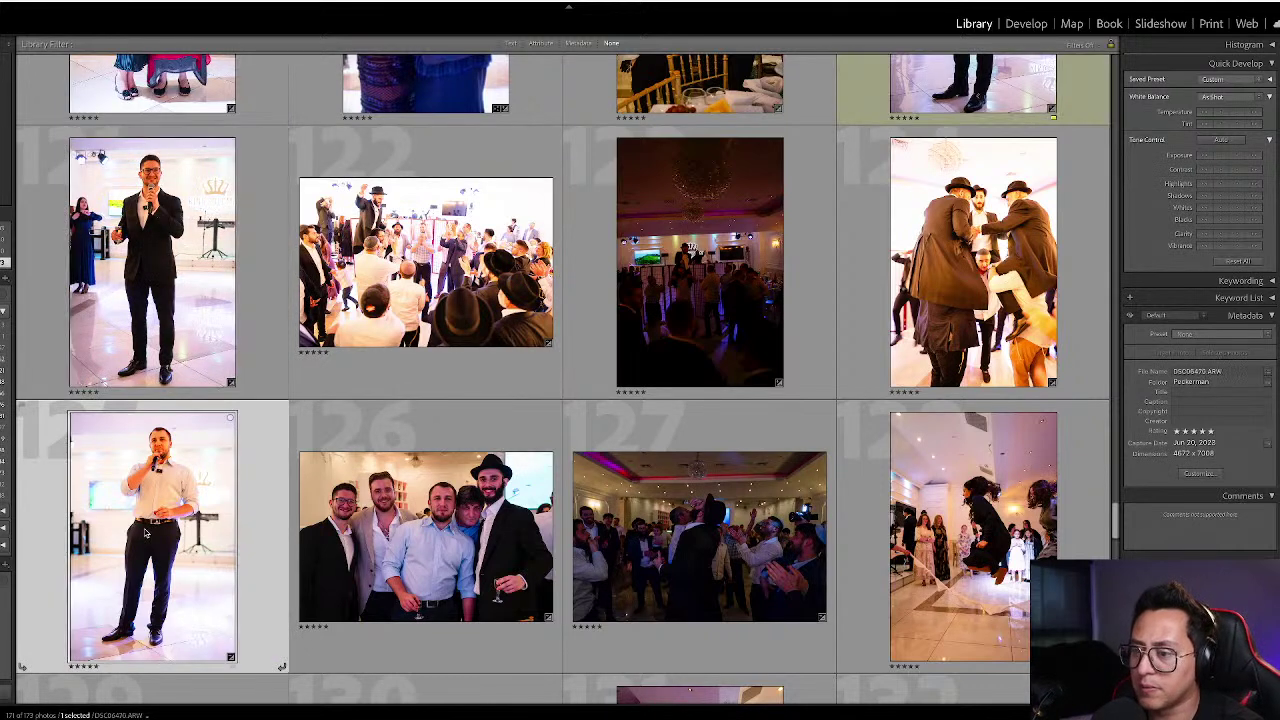
key(7)
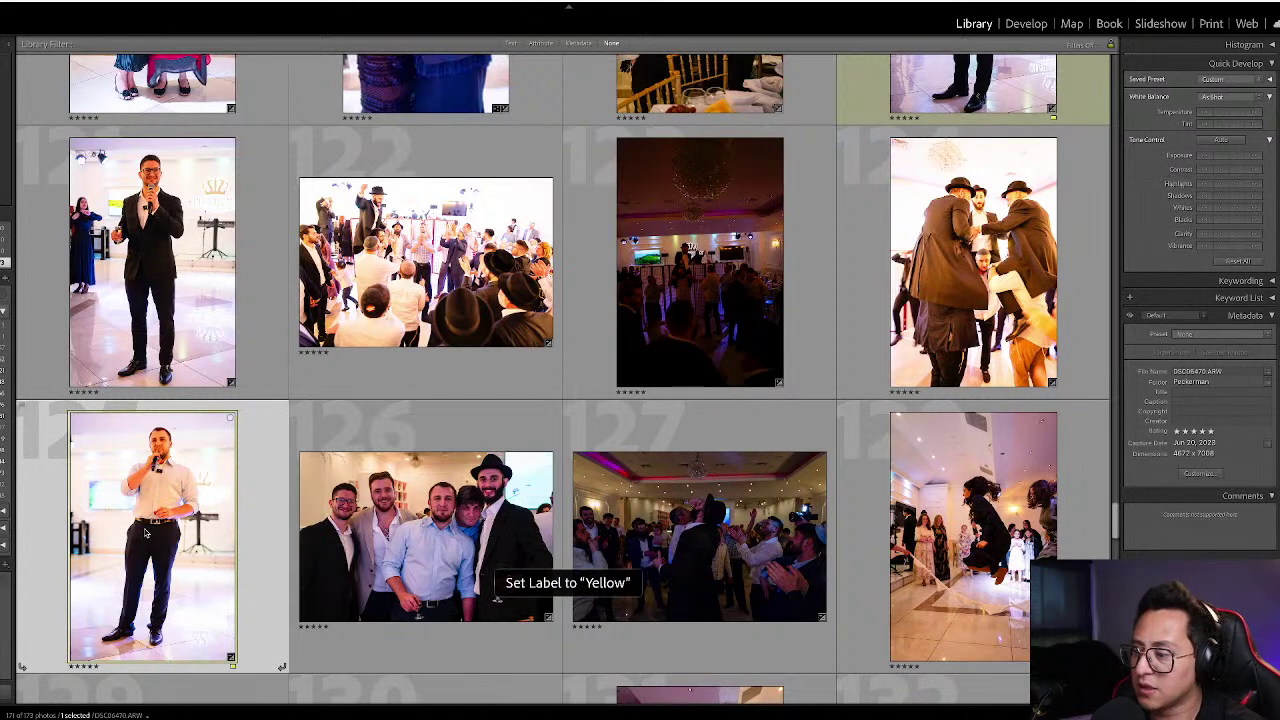
key(Up)
key(7)
- Lower the exposure of photo 122, the clapping crowd around the man in a hat, to -0.70
key(Right)
key(d)
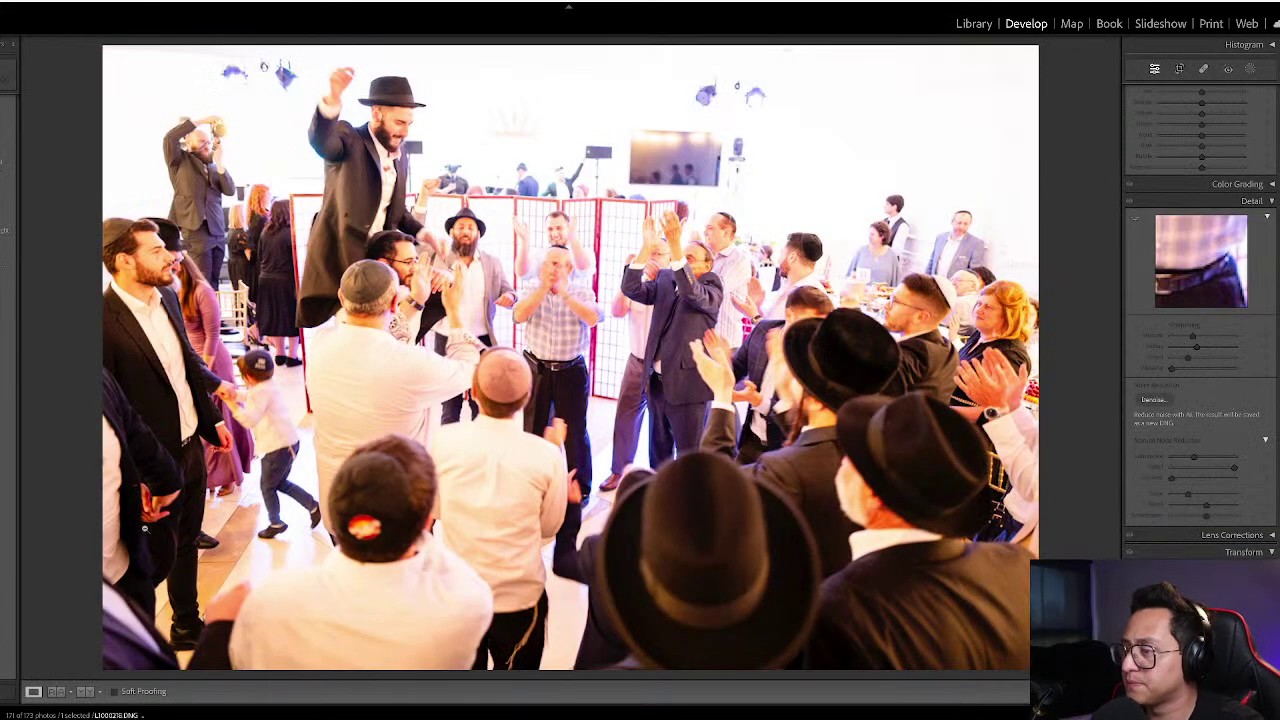
key(minus)
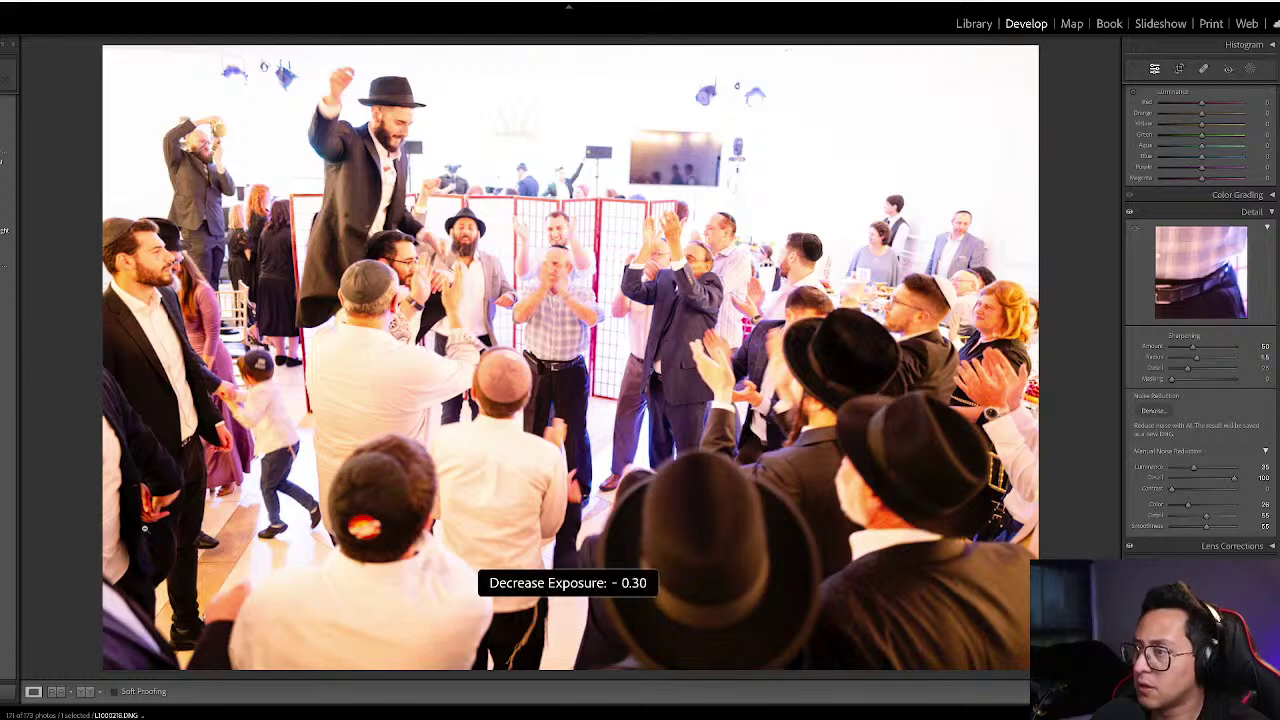
key(minus)
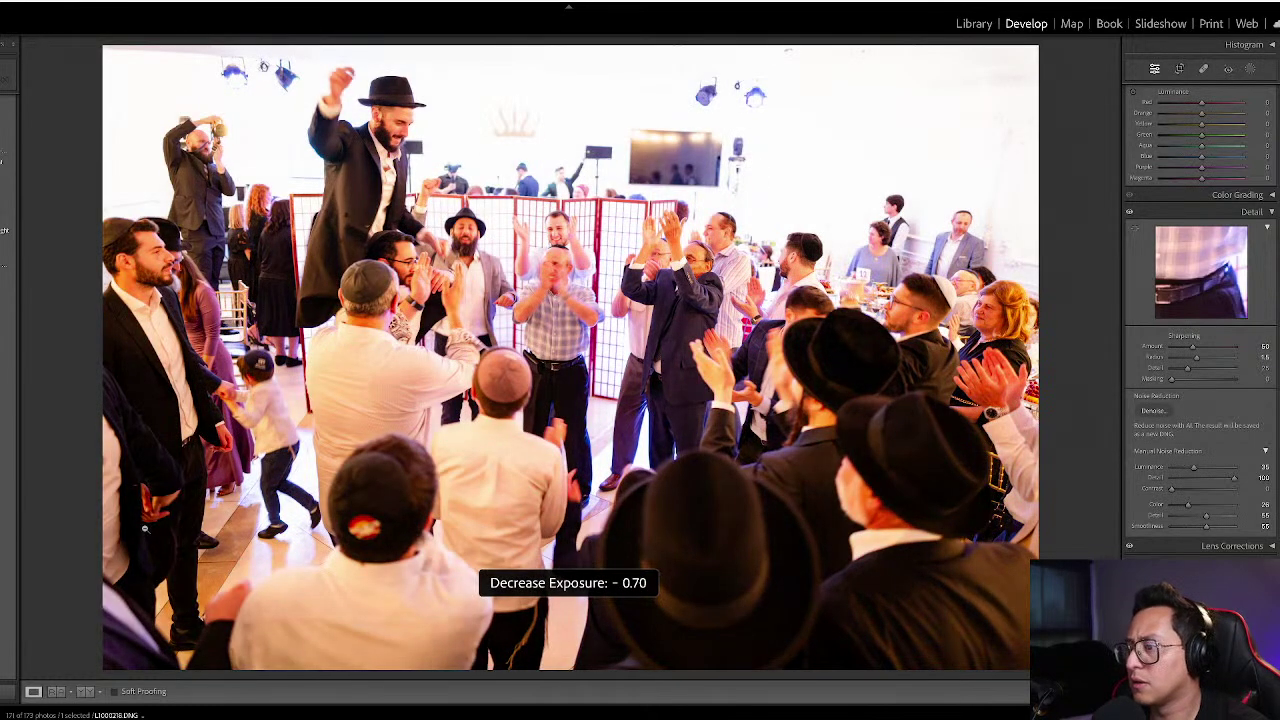
- Reduce the highlights of the clapping crowd photo strongly and return to the grid, selecting the dark dance floor photo 123
scroll(1200, 370, up, 10)
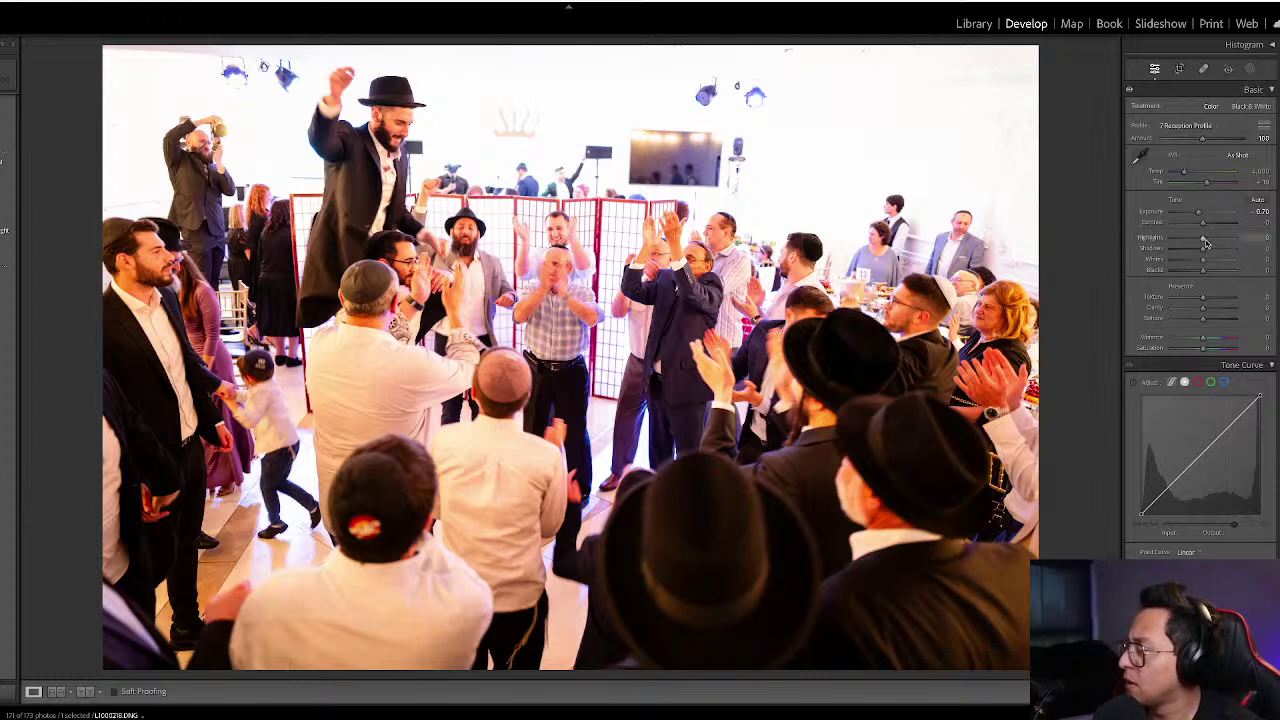
drag(1204, 242, 1199, 244)
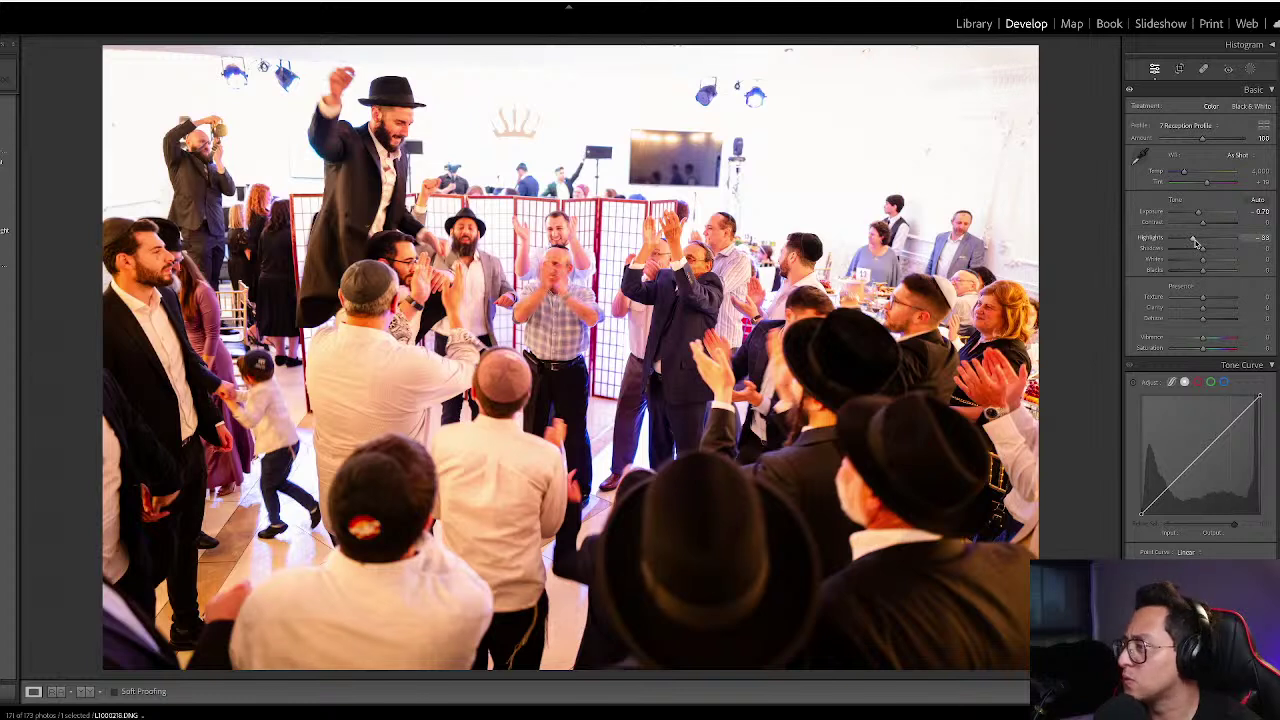
drag(1191, 242, 1183, 246)
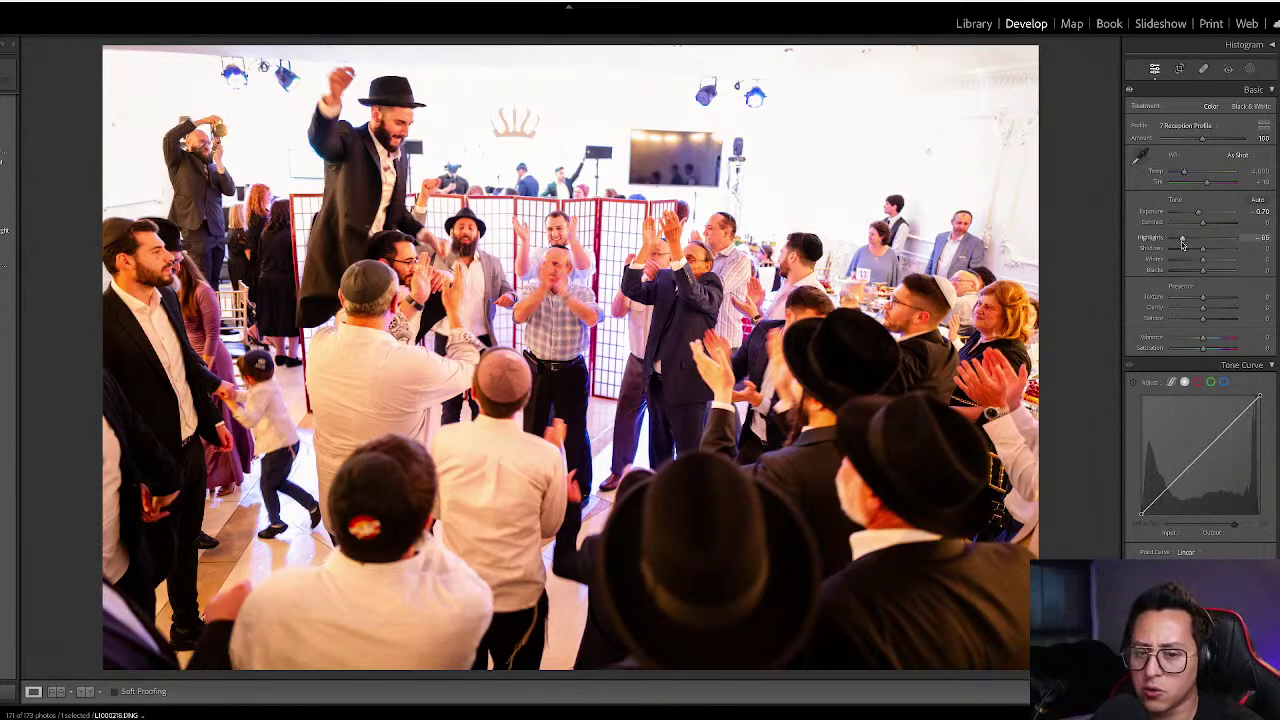
key(g)
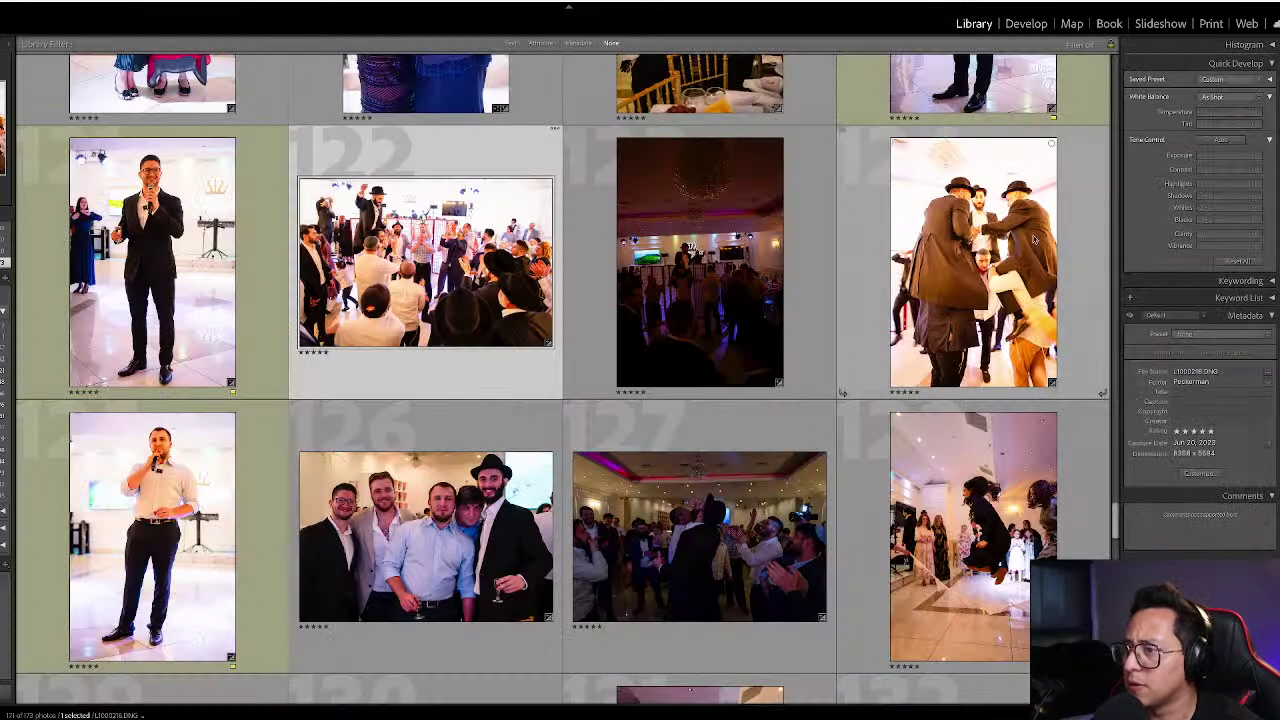
click(645, 234)
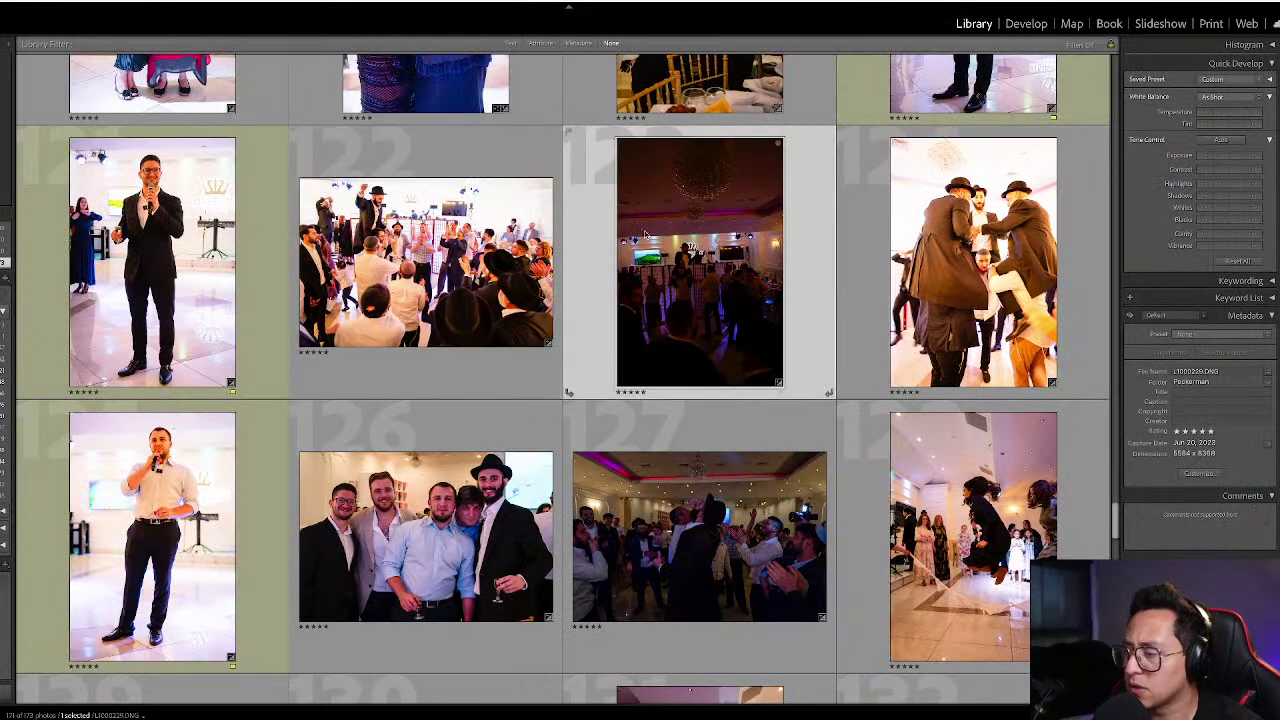
- Raise the exposure of photo 123, the dark dance floor scene, to +1.10
key(d)
key(equal)
key(equal)
key(equal)
key(equal)
key(equal)
key(equal)
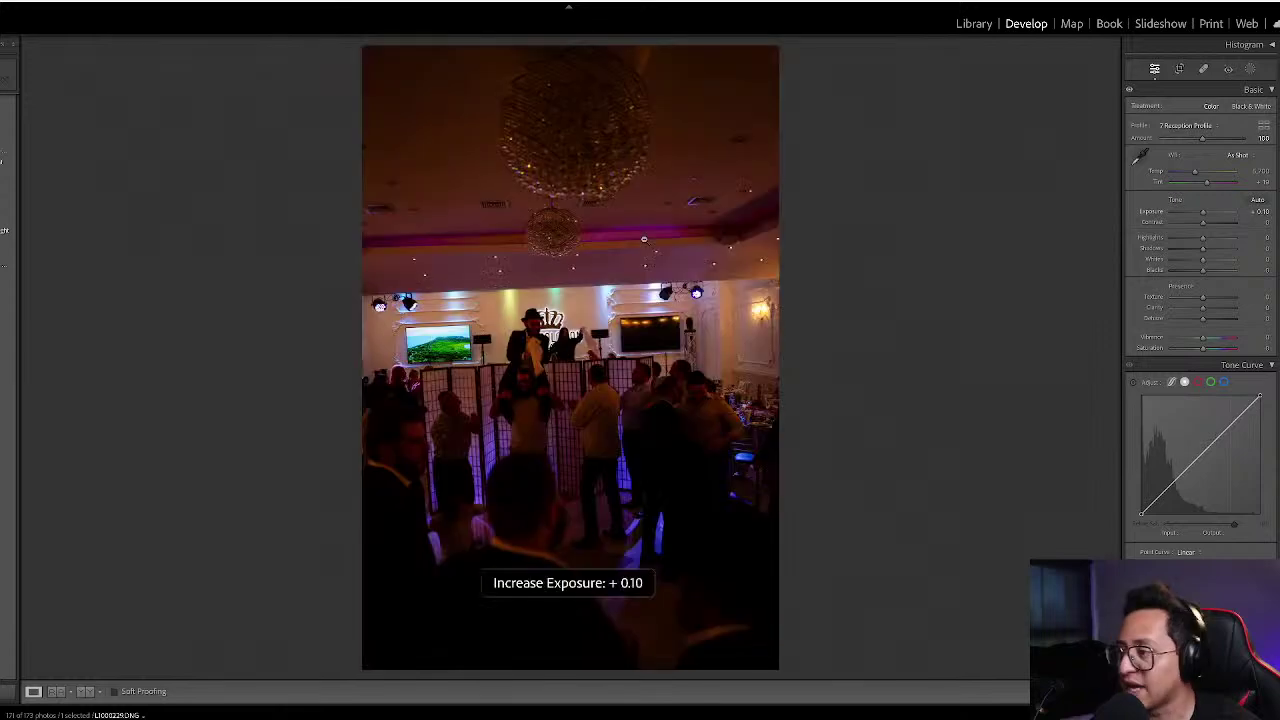
key(equal)
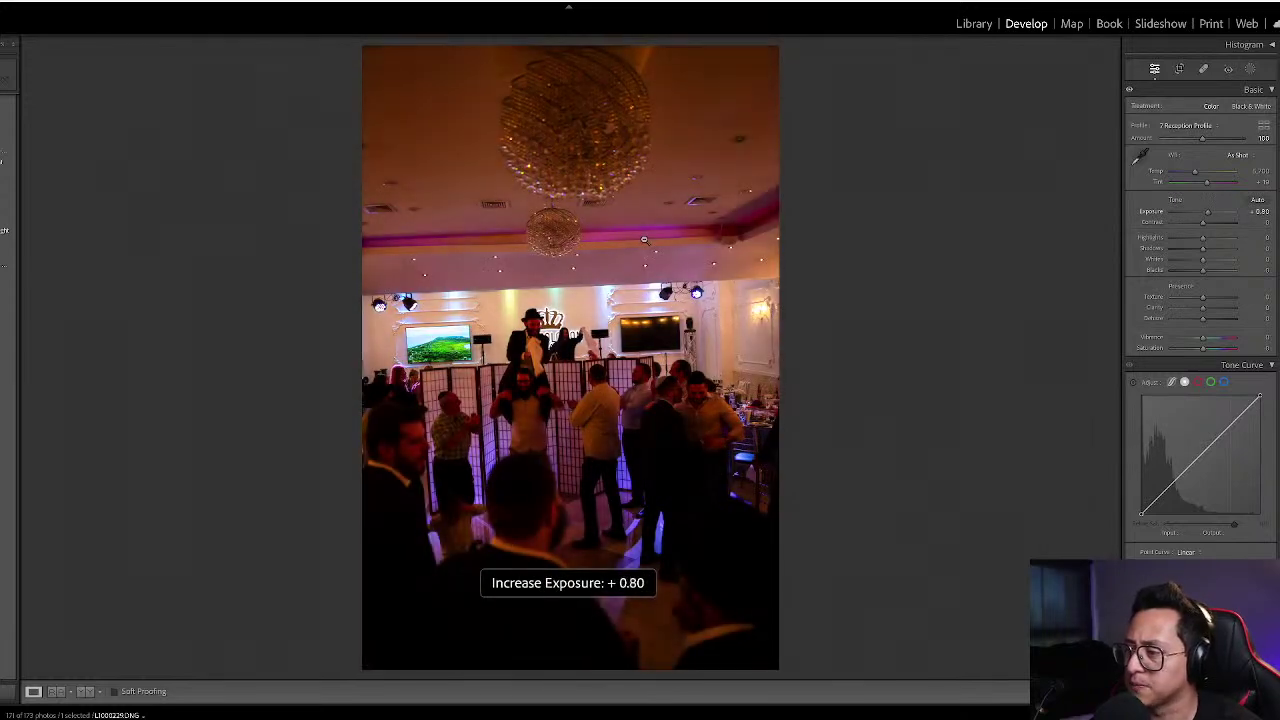
key(equal)
key(equal)
key(equal)
key(equal)
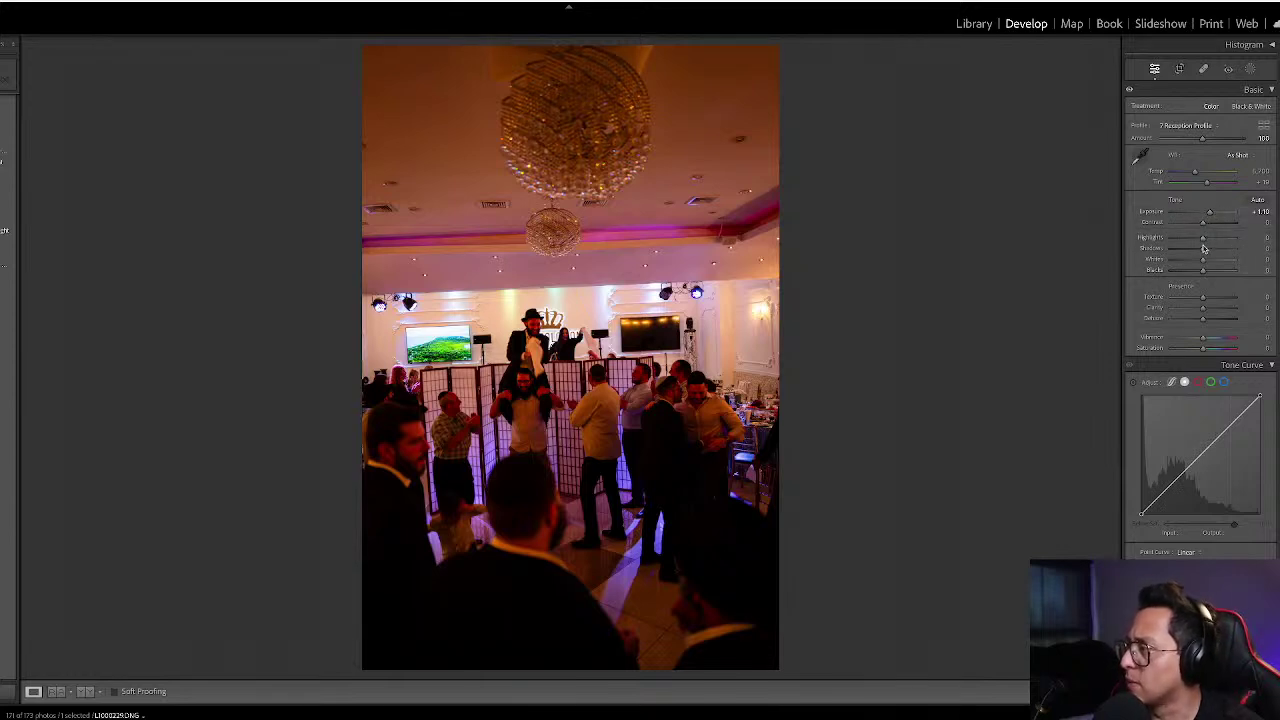
- Lift the shadows of the dance floor photo to +62 and raise its exposure further to +1.90
drag(1205, 251, 1220, 243)
key(ctrl+z)
key(equal)
key(equal)
key(equal)
key(equal)
key(equal)
key(equal)
key(equal)
key(equal)
key(equal)
key(minus)
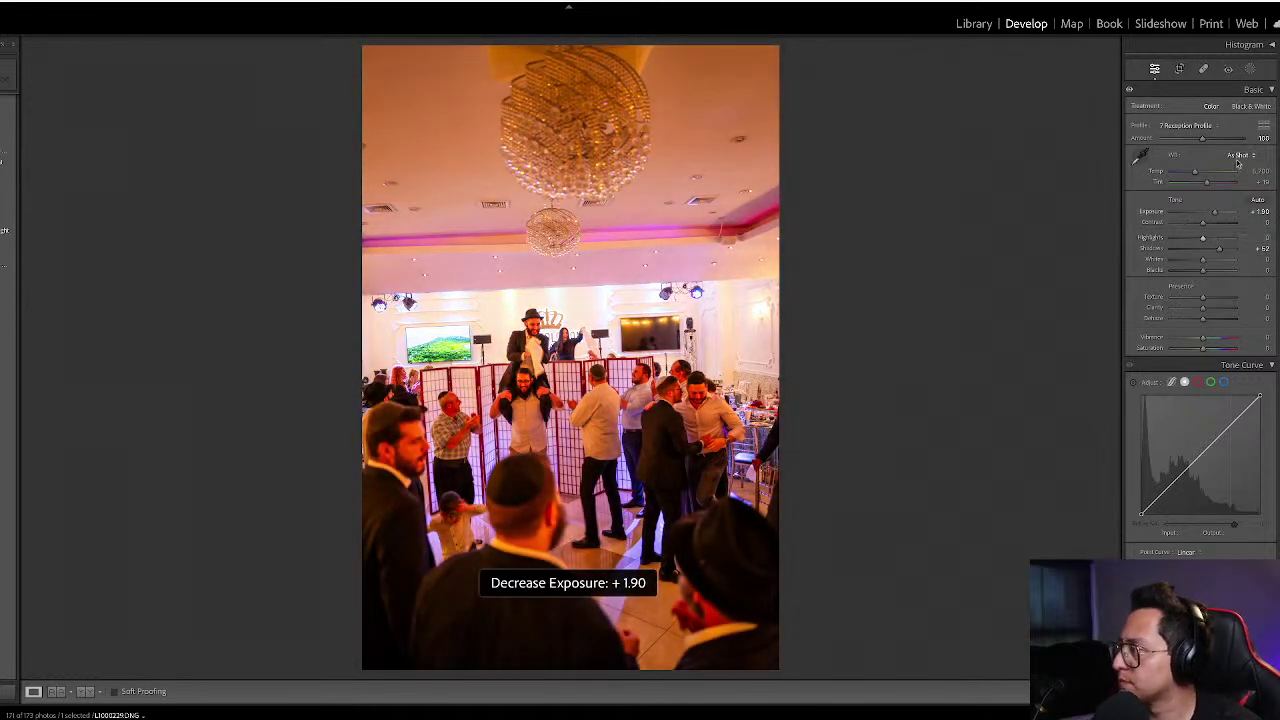
- Cool the dance floor photo's temperature to 4,301, then straighten it by about 2.66 degrees and shift the crop lower
drag(1195, 172, 1186, 173)
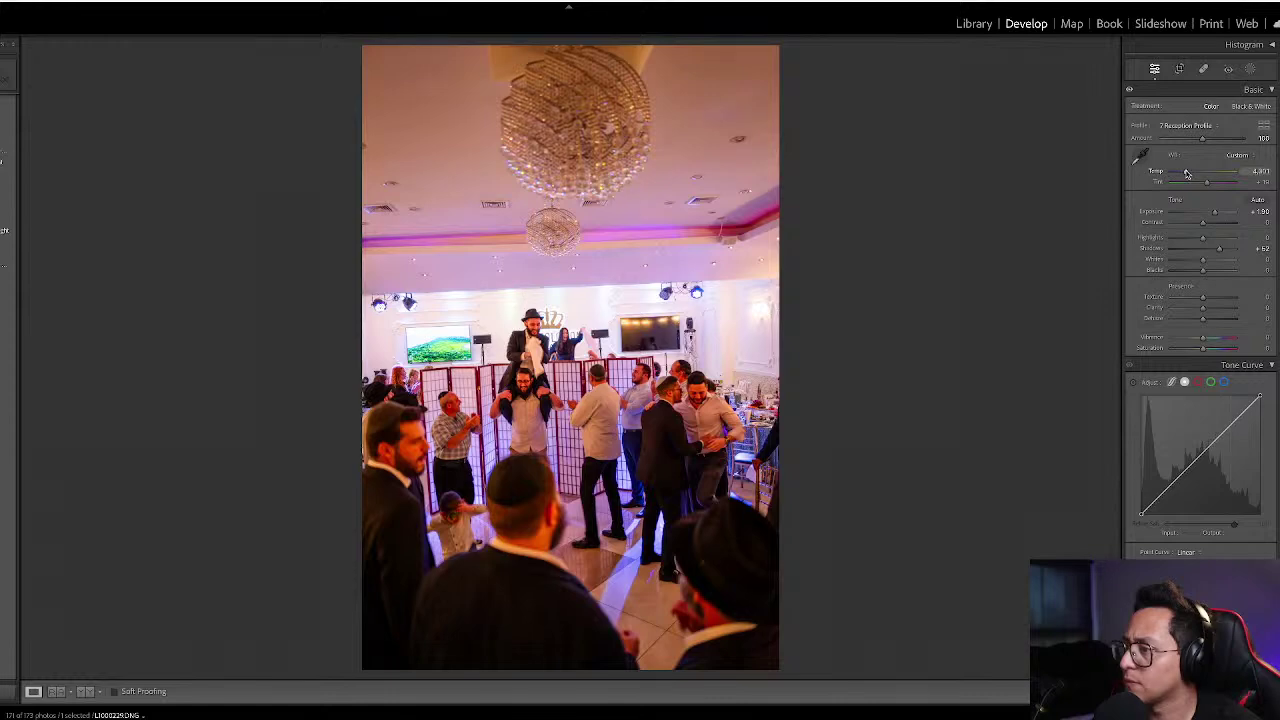
key(g)
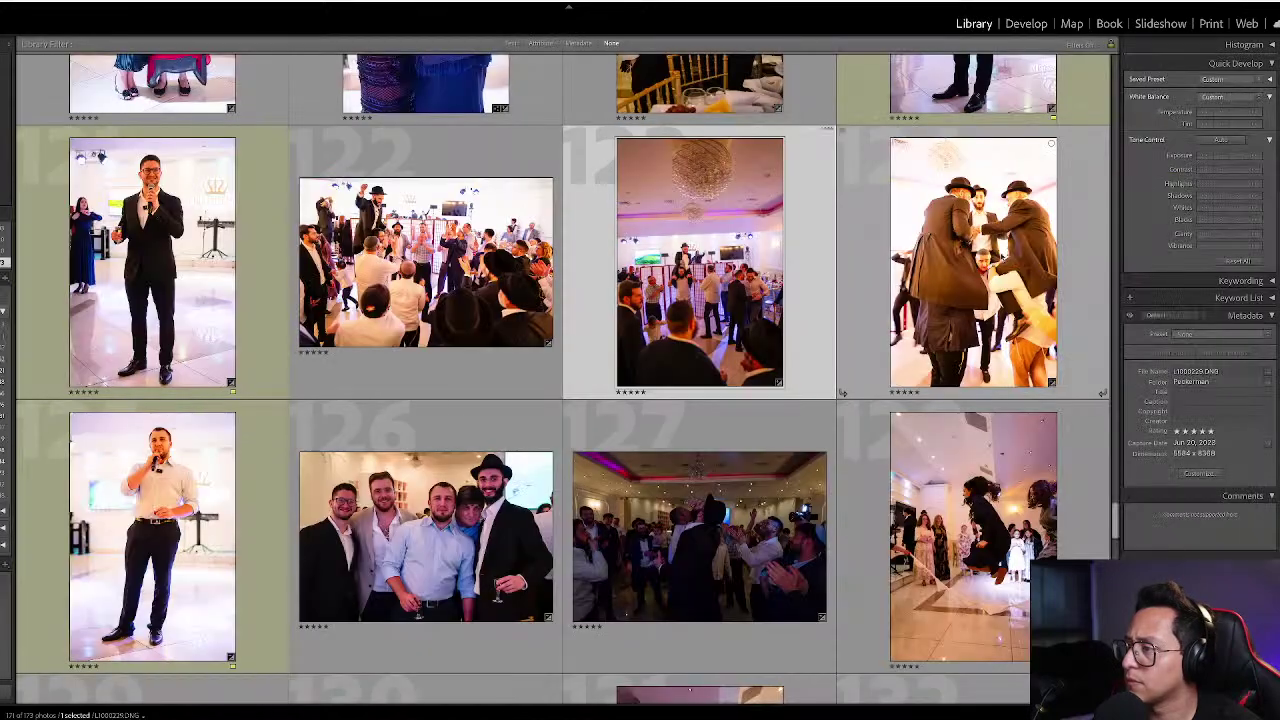
key(r)
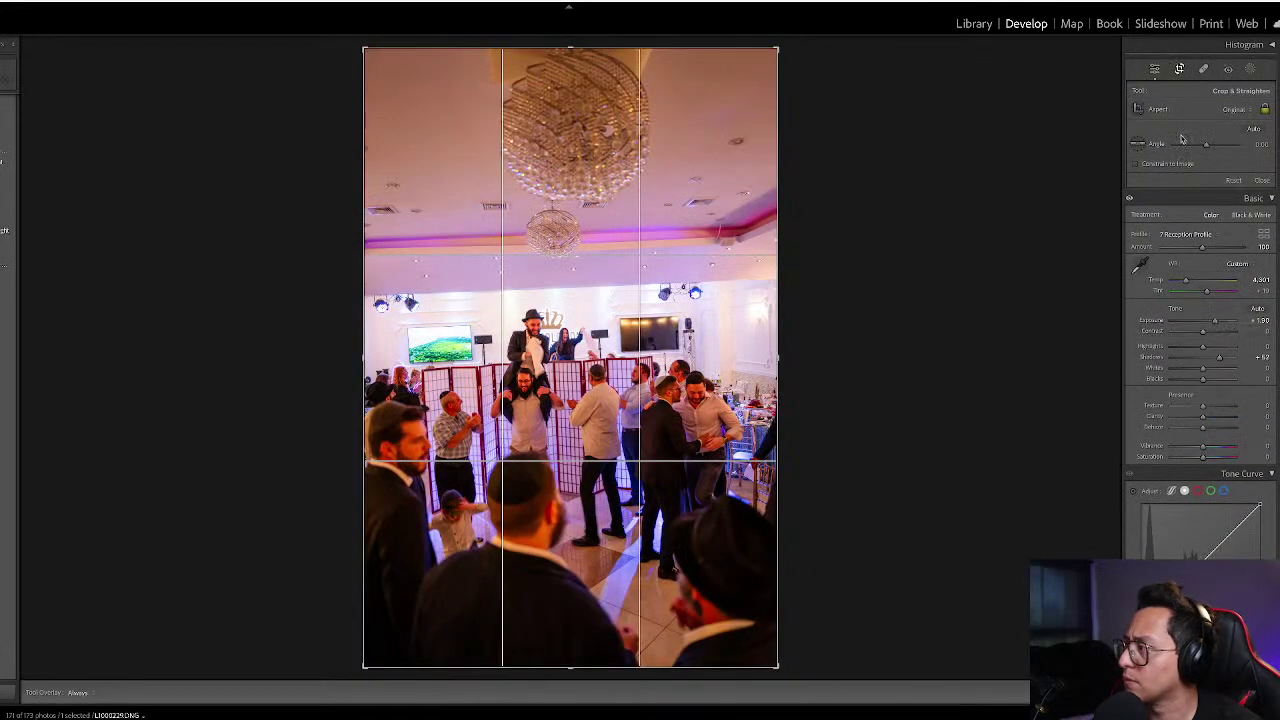
drag(887, 182, 894, 194)
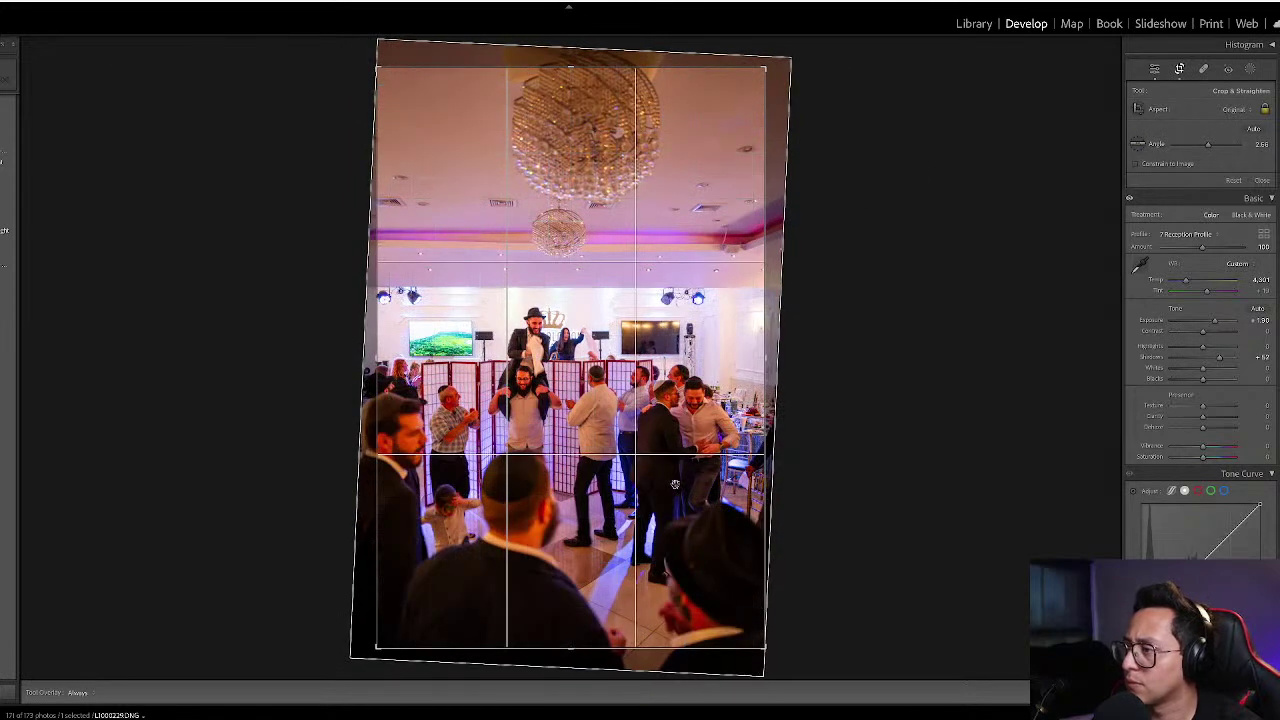
drag(598, 405, 597, 363)
key(Return)
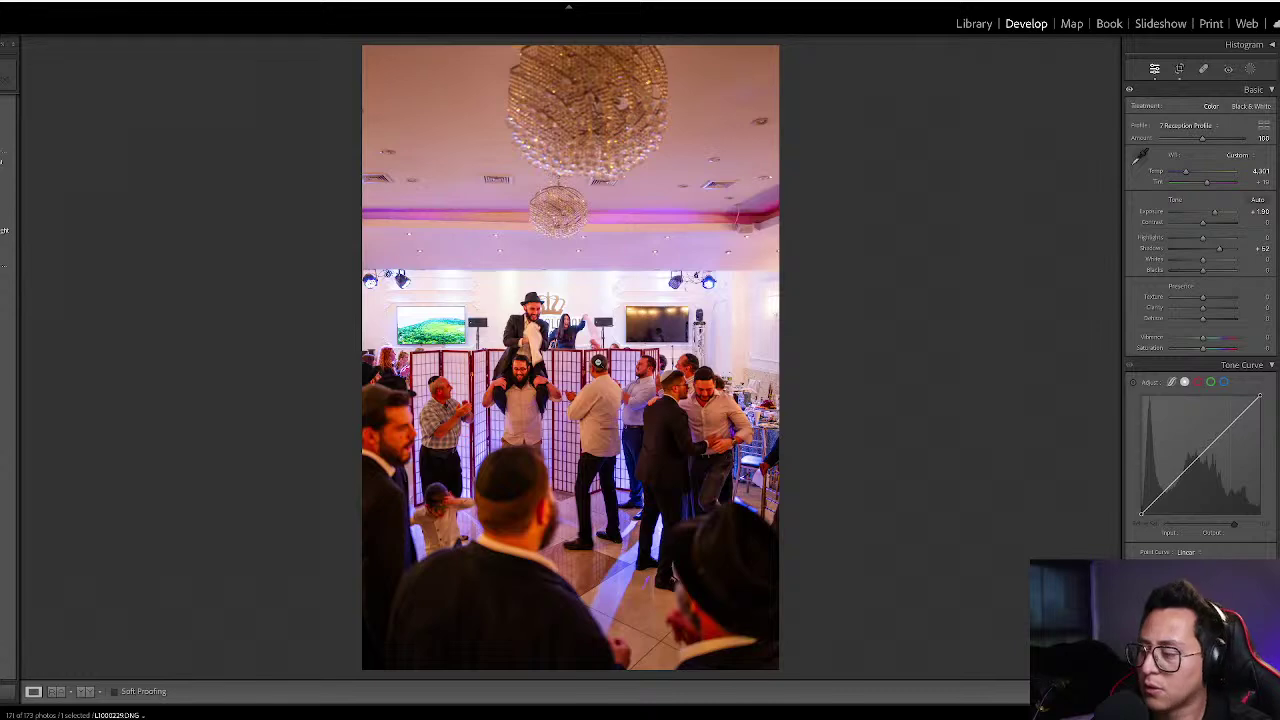
- Slightly raise the exposure of photo 126, the group portrait of men with one in a black hat
key(g)
key(Right)
key(Right)
key(Right)
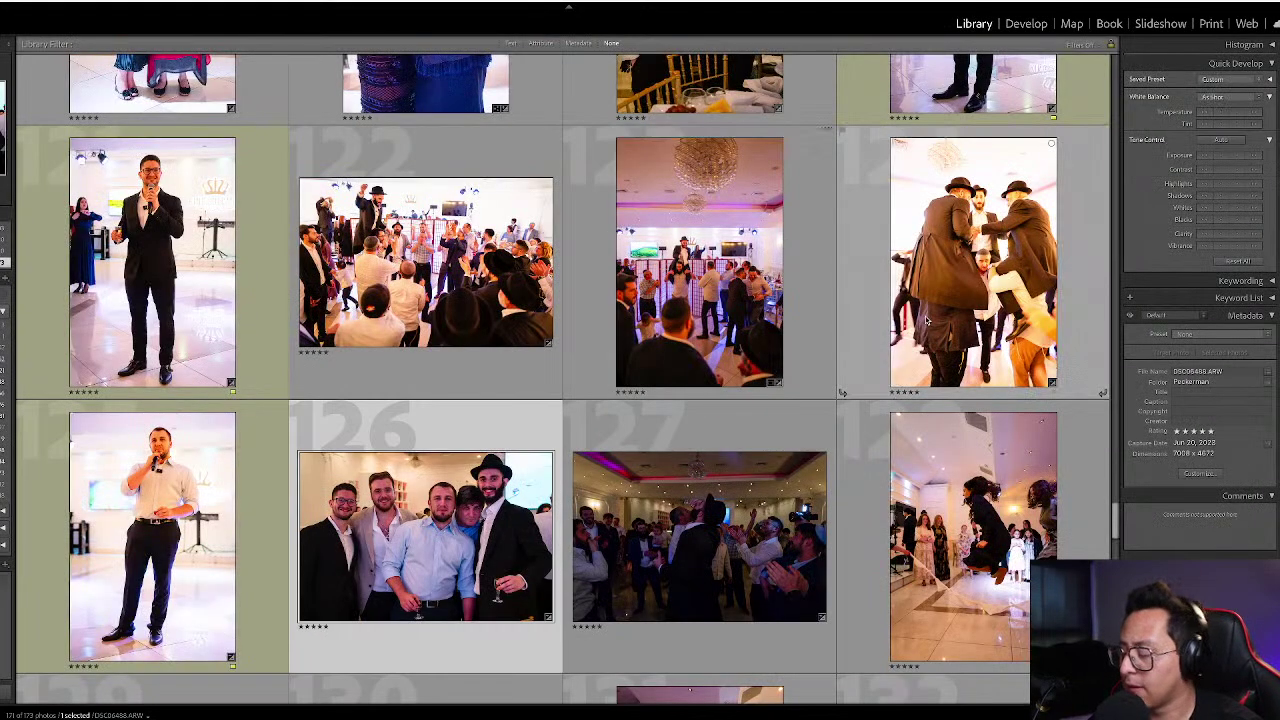
key(d)
key(equal)
key(equal)
key(equal)
key(g)
- Raise the exposure of photo 127, the men clapping around the man in a black hat, to +1.80
key(Right)
key(d)
key(equal)
key(equal)
key(equal)
key(equal)
key(equal)
key(equal)
key(equal)
key(equal)
key(equal)
key(equal)
key(equal)
key(equal)
key(equal)
key(equal)
key(equal)
key(equal)
key(equal)
key(equal)
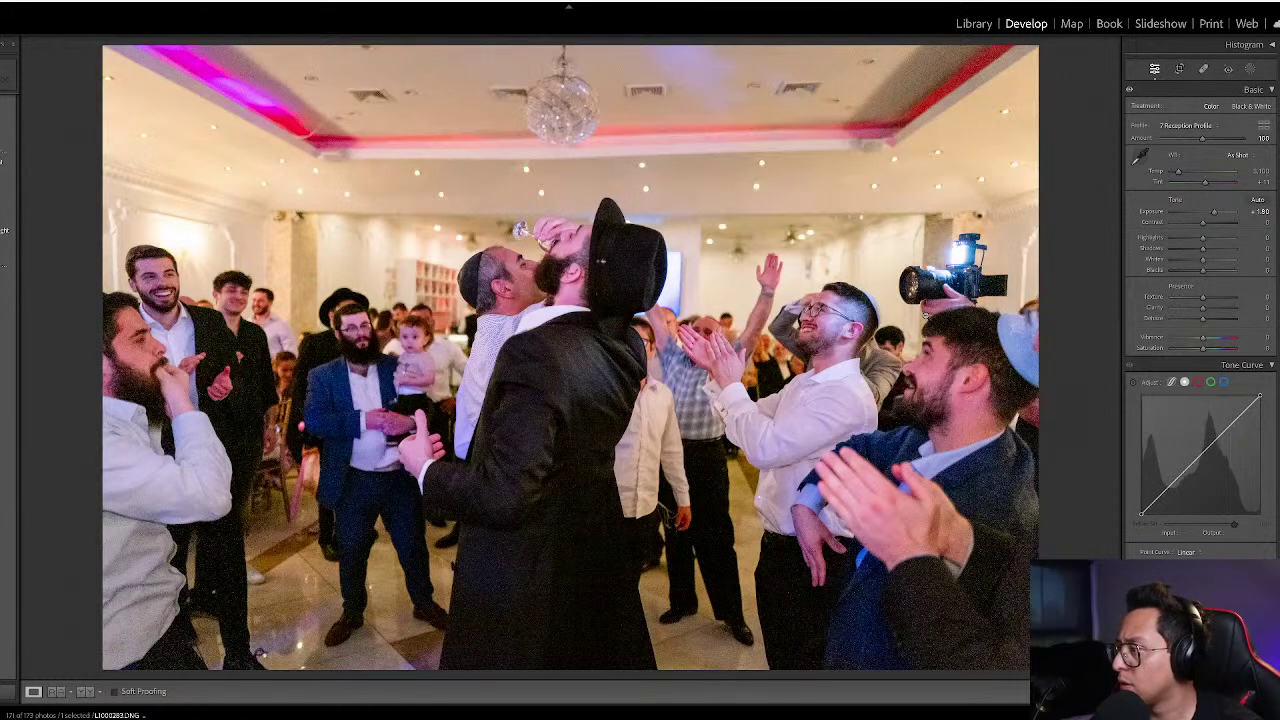
key(g)
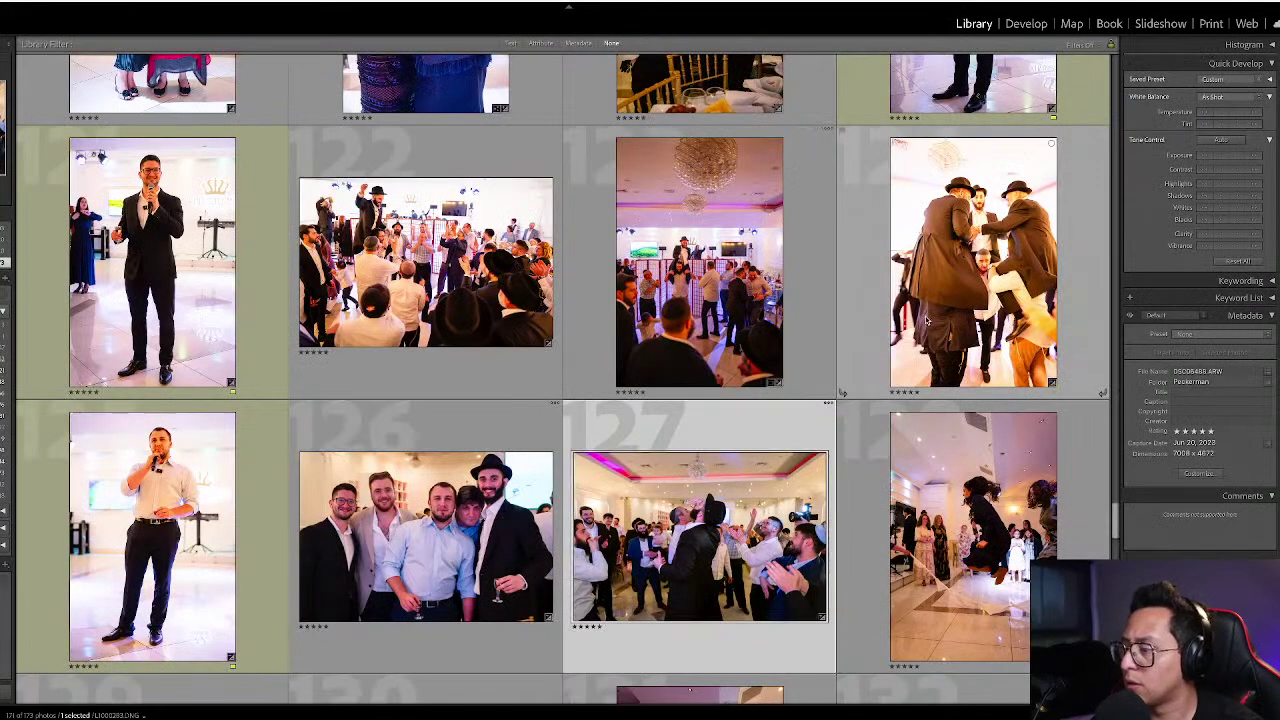
- Slightly cool the white balance of photo 128, the woman jumping over the rope
key(Right)
key(d)
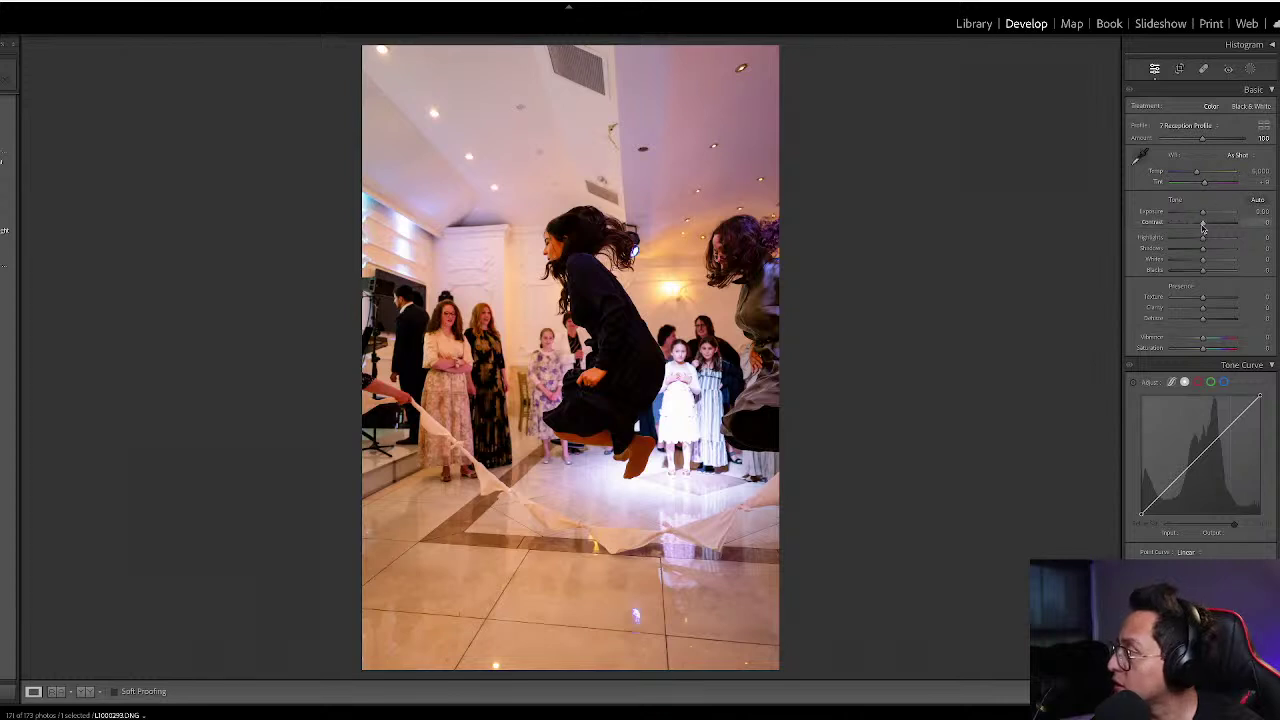
drag(1197, 172, 1191, 175)
key(g)
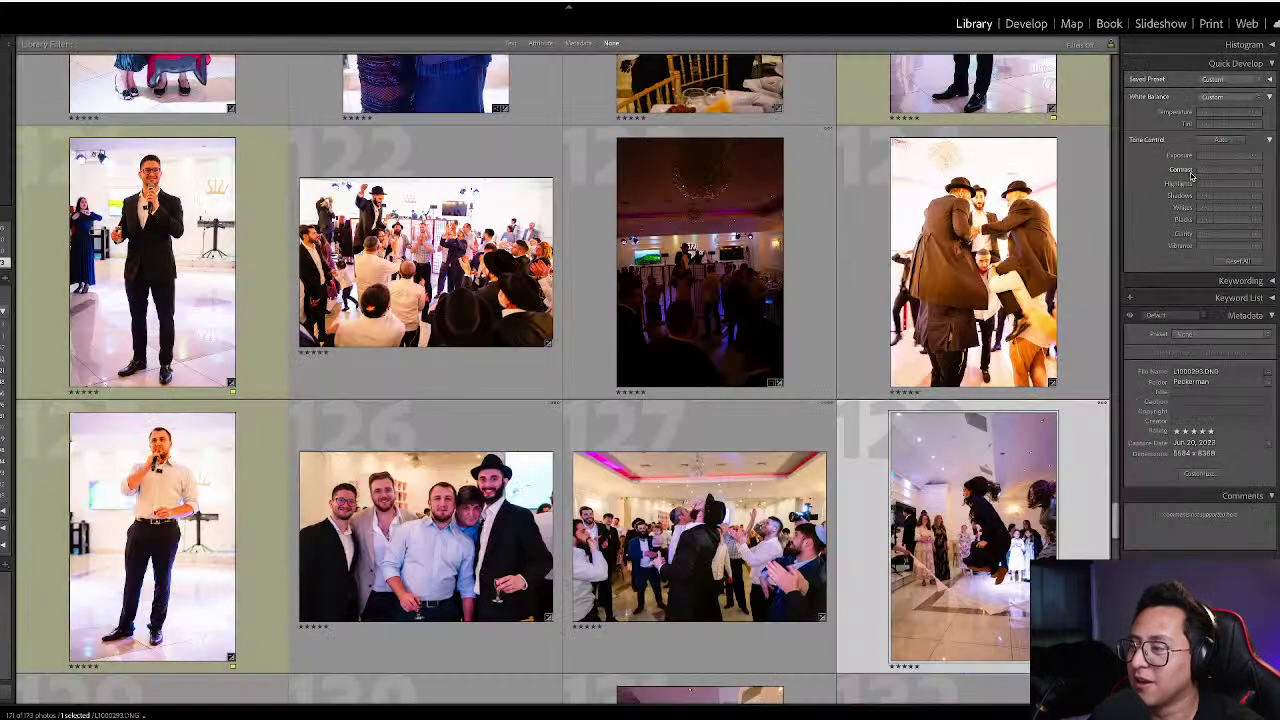
- Go back to dance floor photo 123 and raise its exposure to +2.40
key(Right)
key(Up)
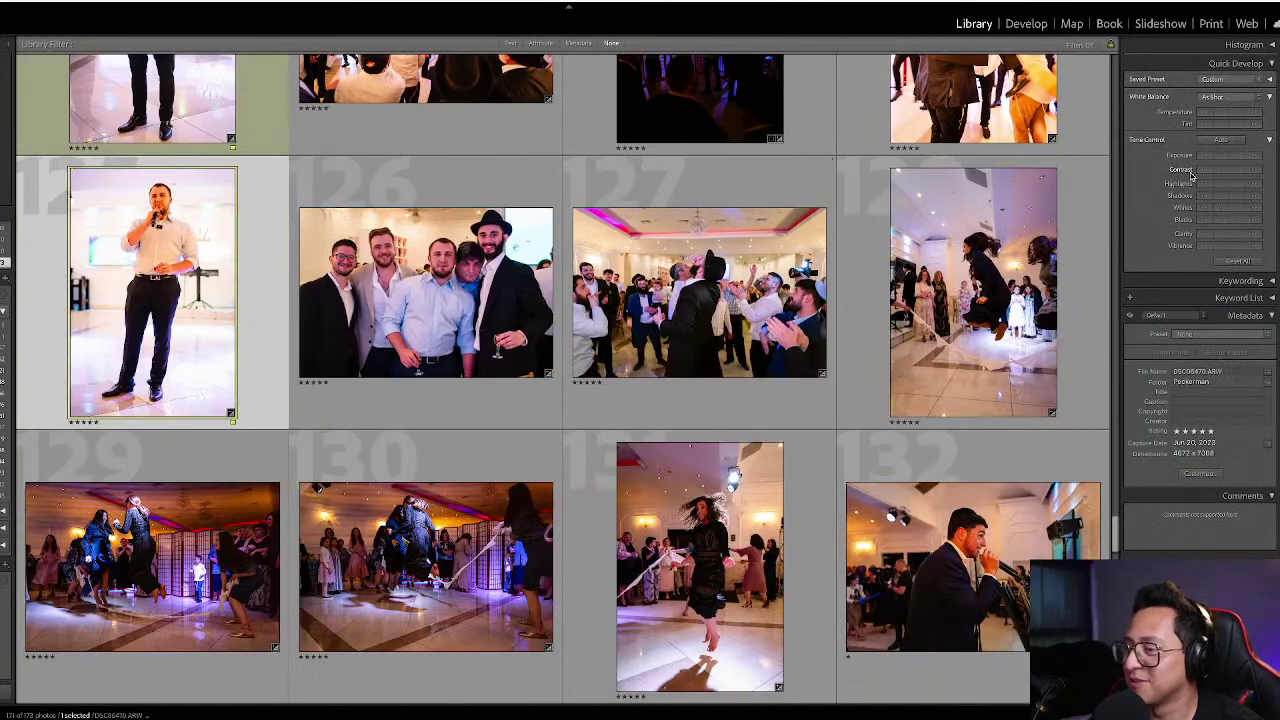
key(Right)
key(Right)
key(Up)
key(Down)
key(Up)
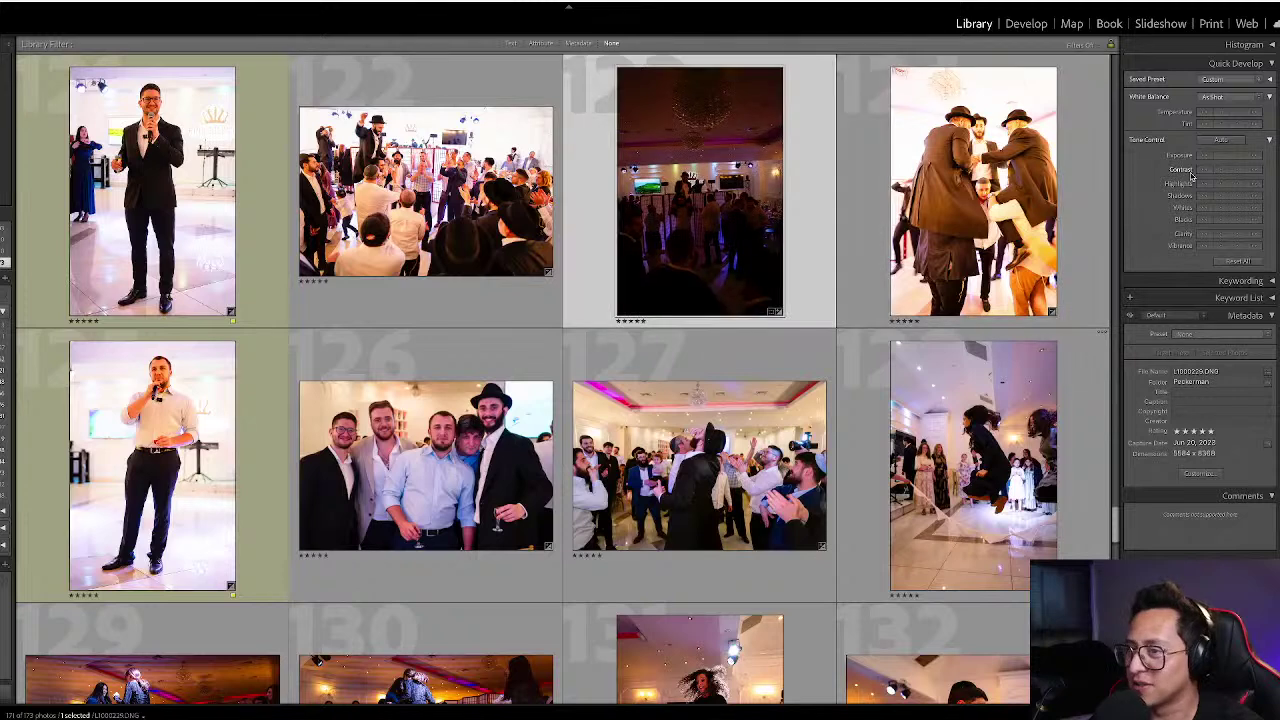
key(d)
key(equal)
key(equal)
key(equal)
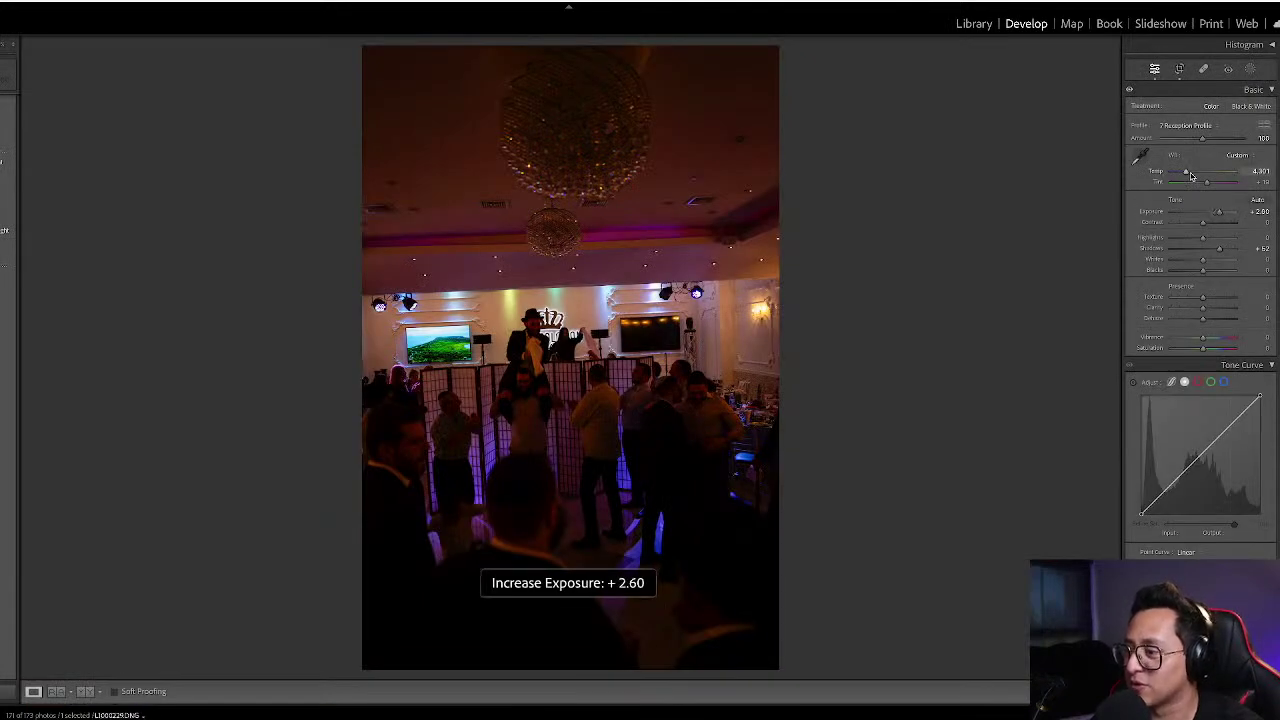
key(minus)
key(minus)
key(minus)
key(minus)
key(minus)
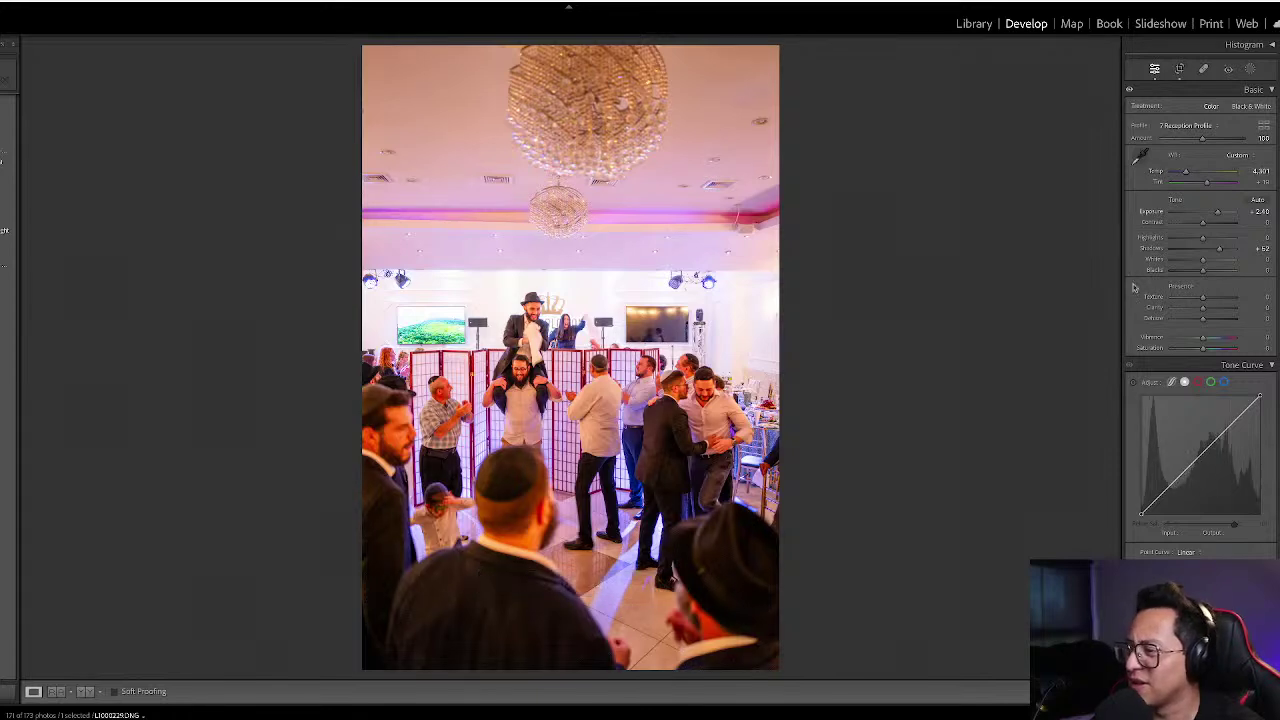
- Compare photo 123 with its neighbours in the grid and lower its exposure to match them
key(g)
scroll(950, 226, up, 2)
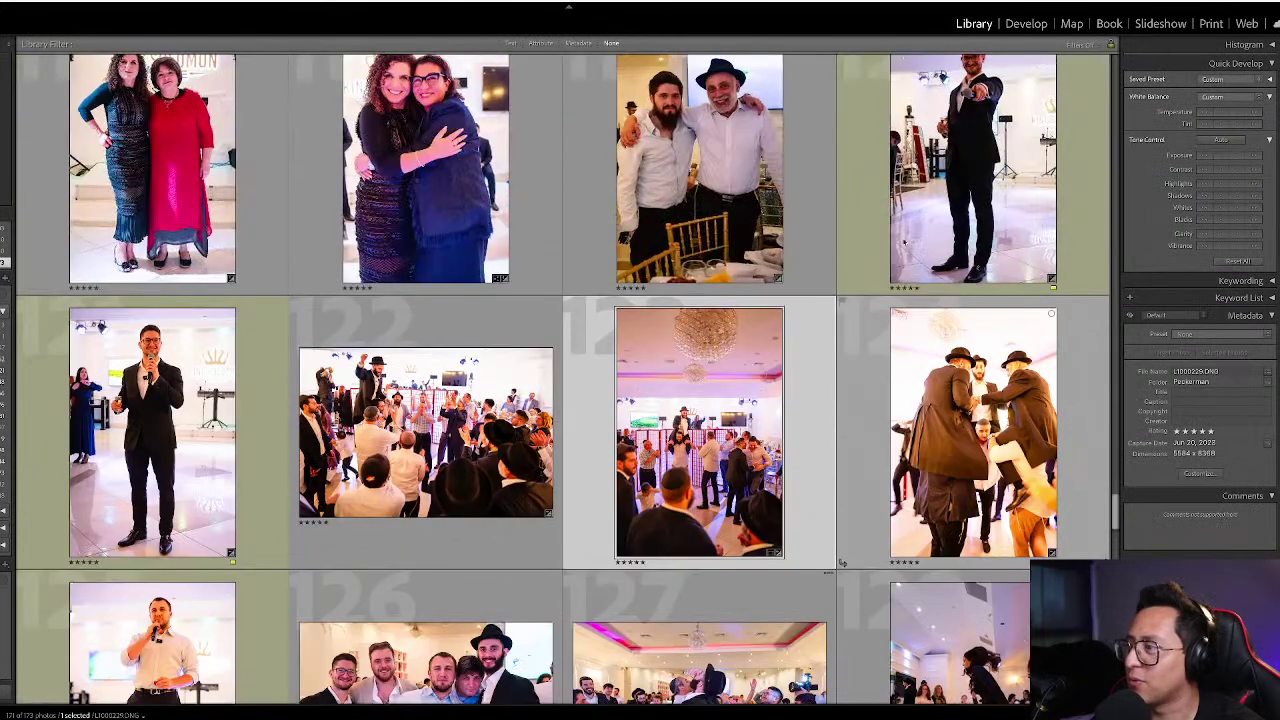
scroll(746, 337, down, 2)
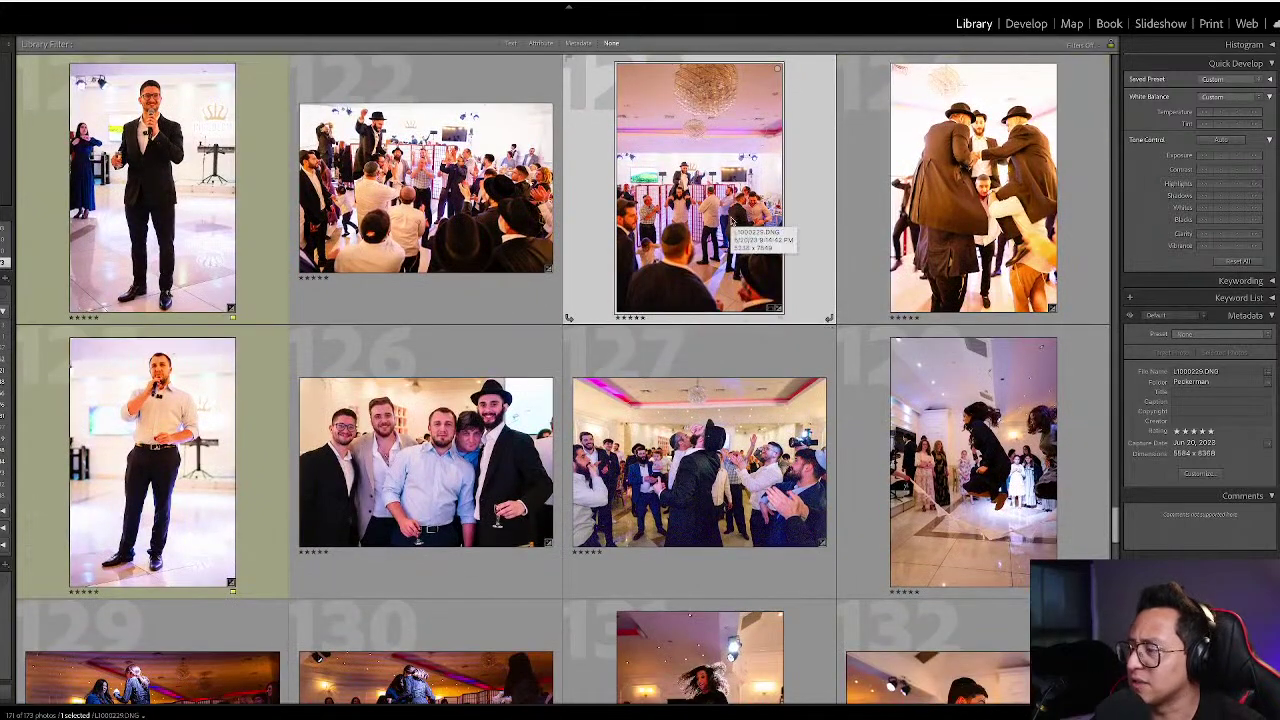
key(d)
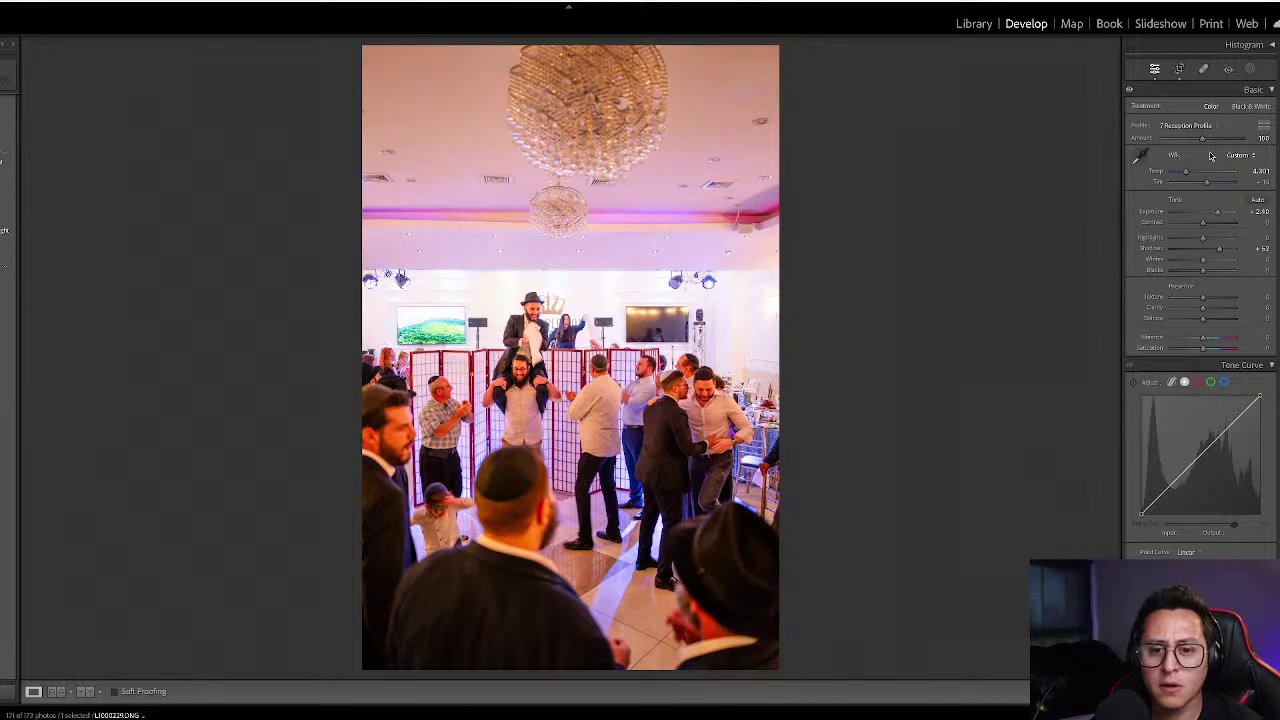
key(minus)
key(minus)
key(minus)
key(minus)
key(minus)
key(minus)
key(minus)
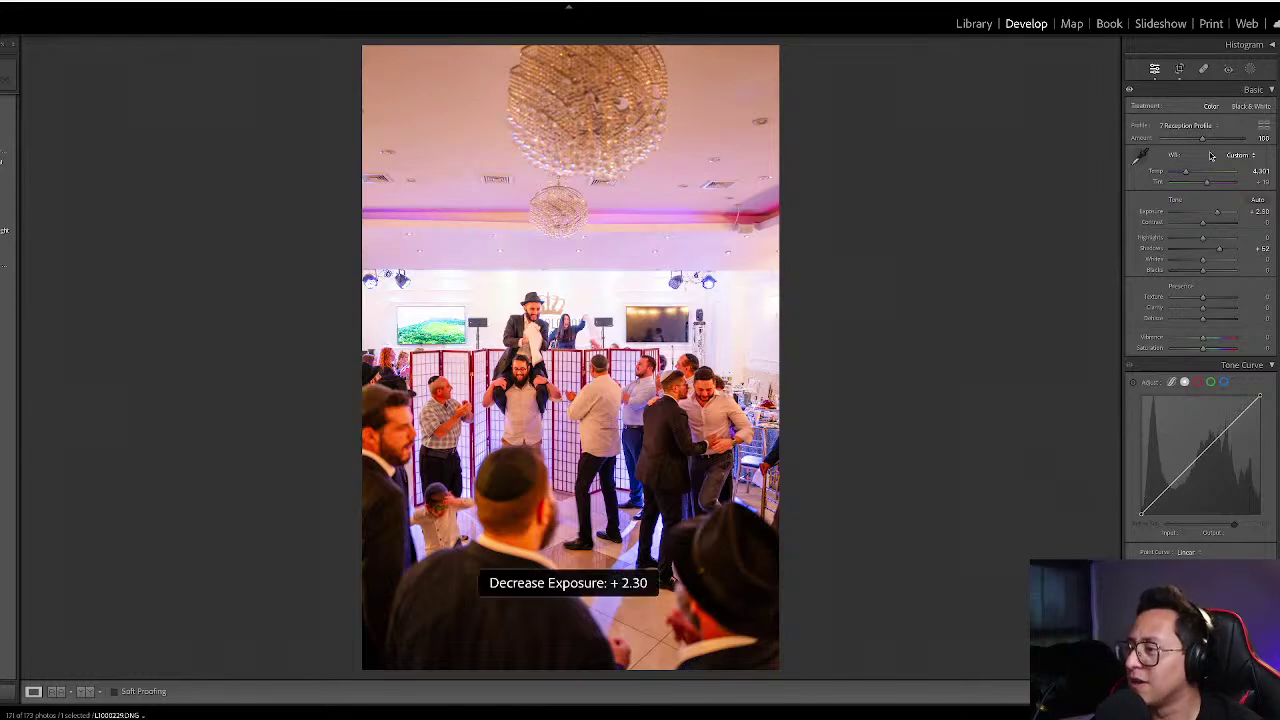
key(g)
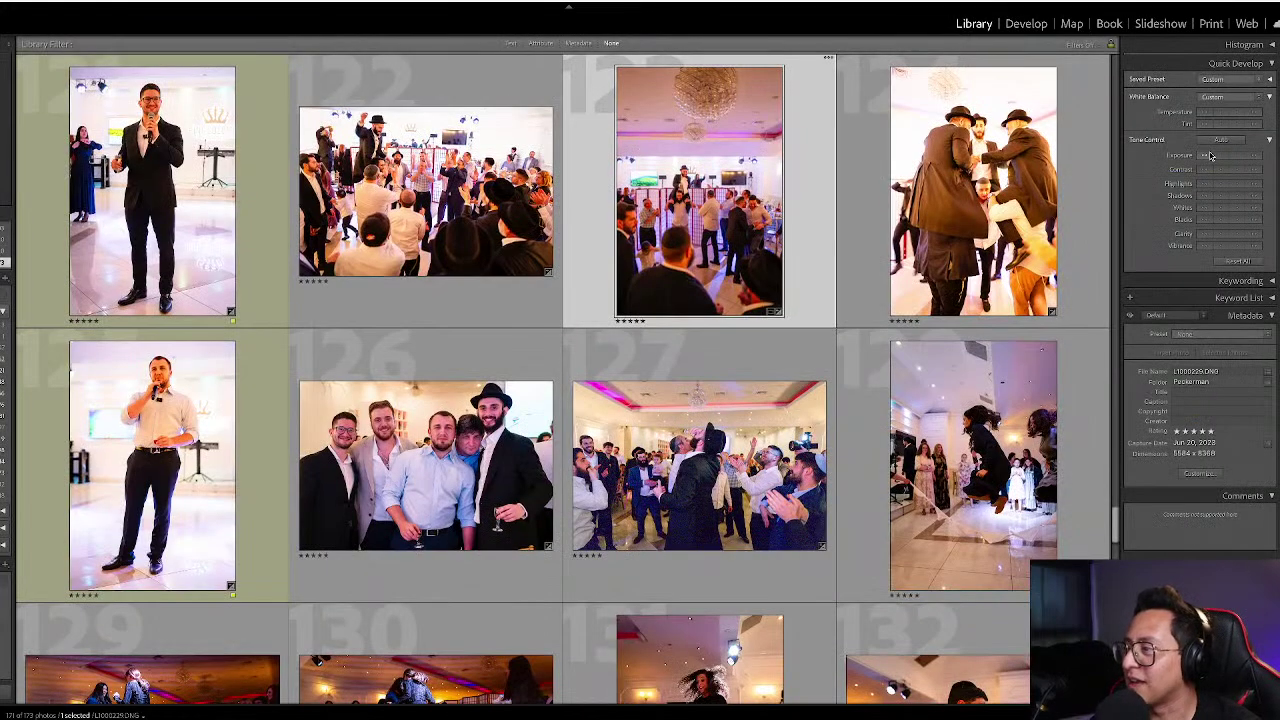
- Lower the exposure of photo 124, the overexposed shot of men in hats lifted on shoulders, to -0.30
key(Right)
key(d)
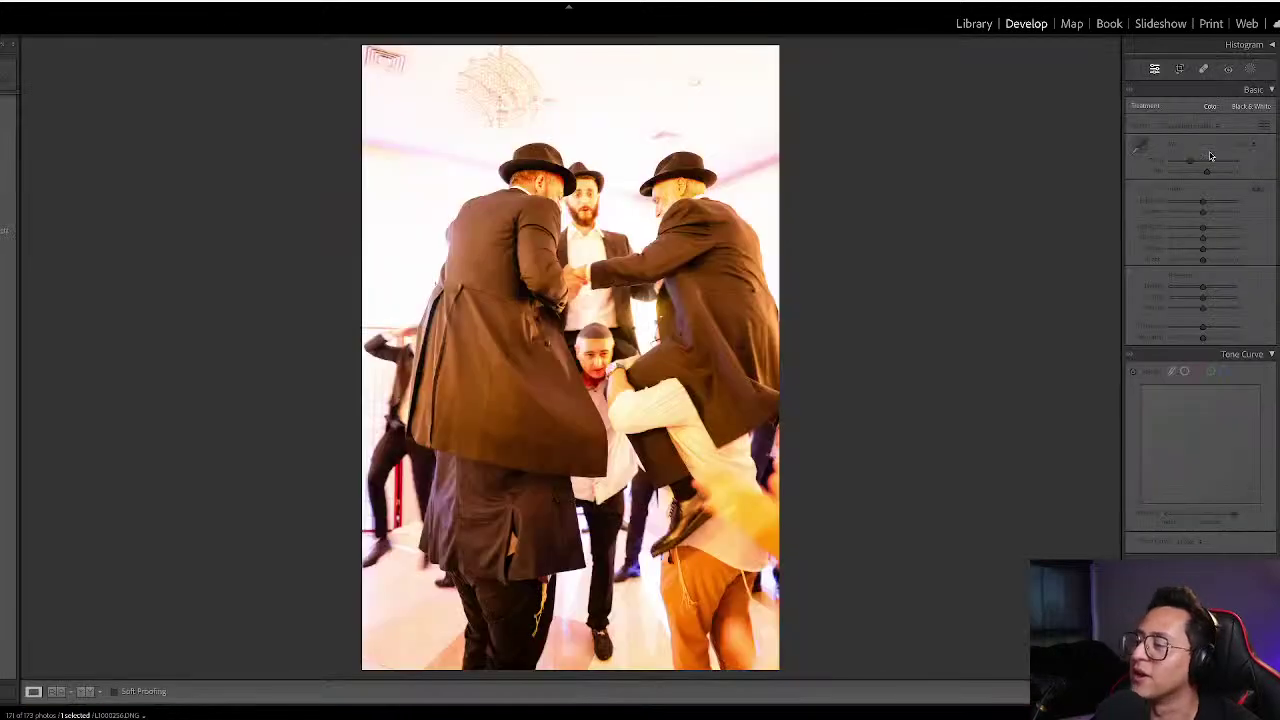
key(minus)
key(minus)
key(minus)
key(minus)
key(equal)
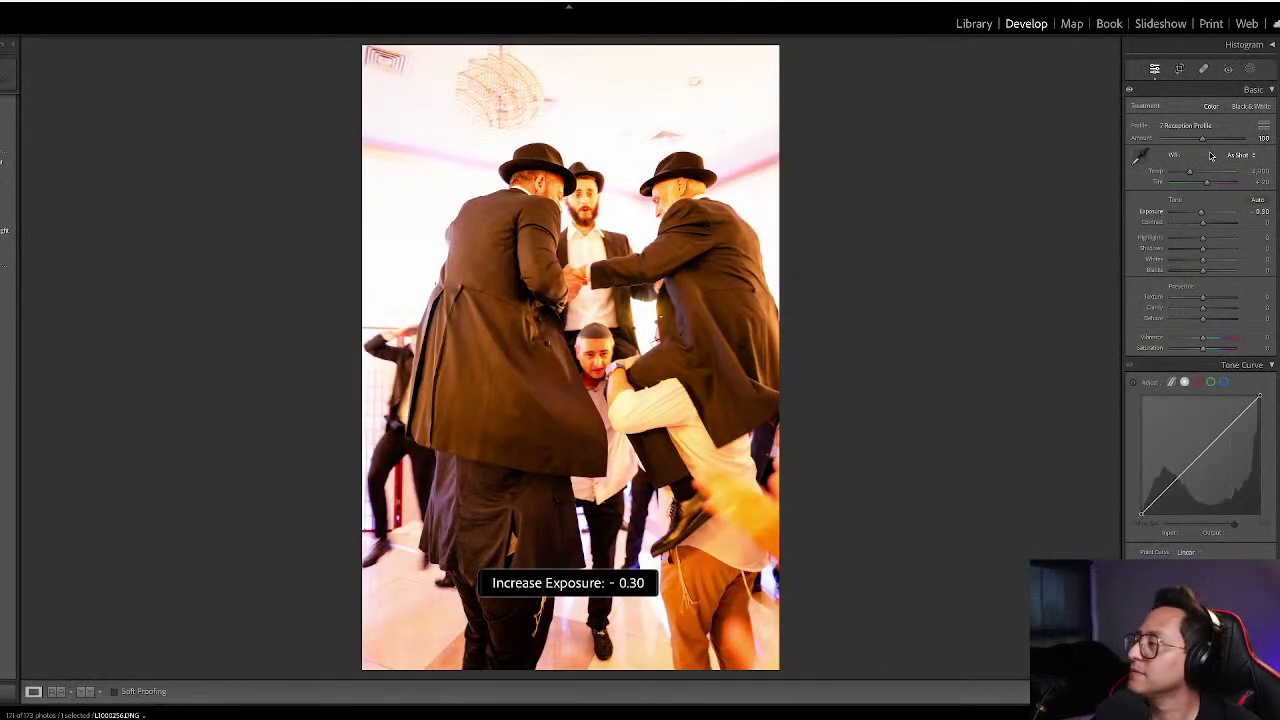
- Cool the temperature of photo 124 to 3,873 and reduce its exposure further to -0.80
drag(1190, 171, 1184, 172)
key(minus)
key(minus)
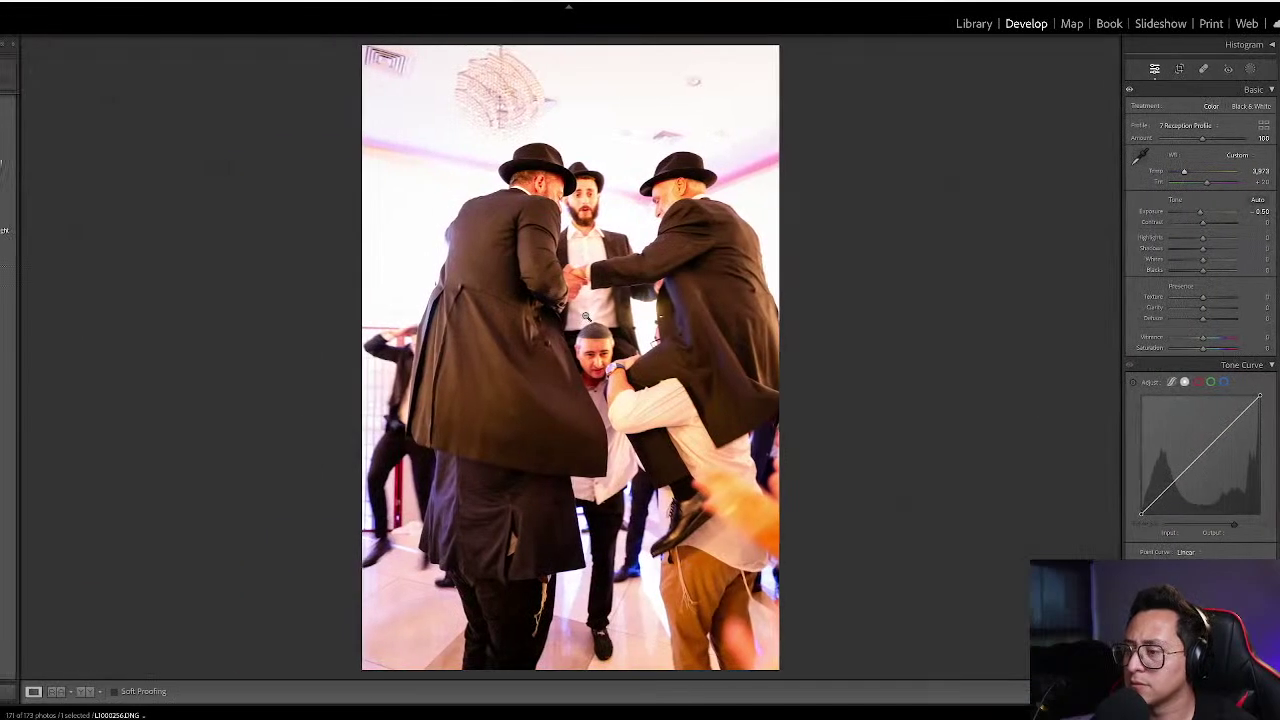
key(minus)
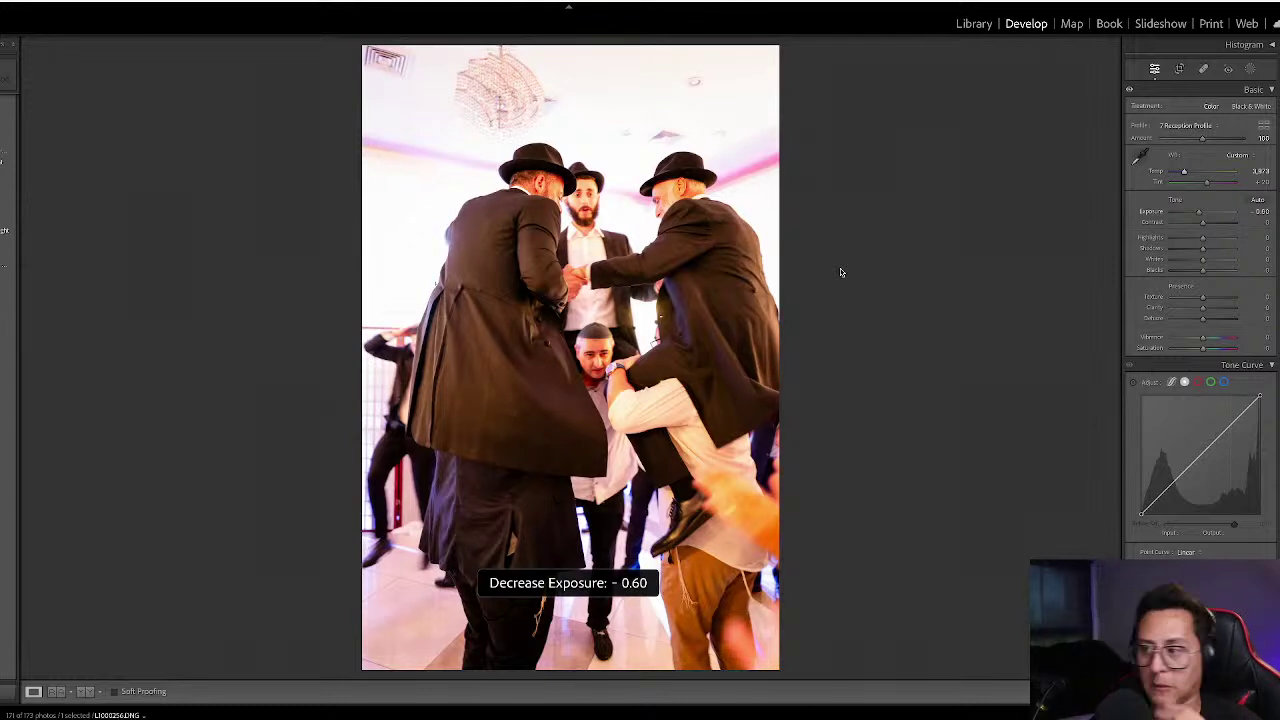
key(minus)
key(minus)
key(minus)
key(equal)
key(g)
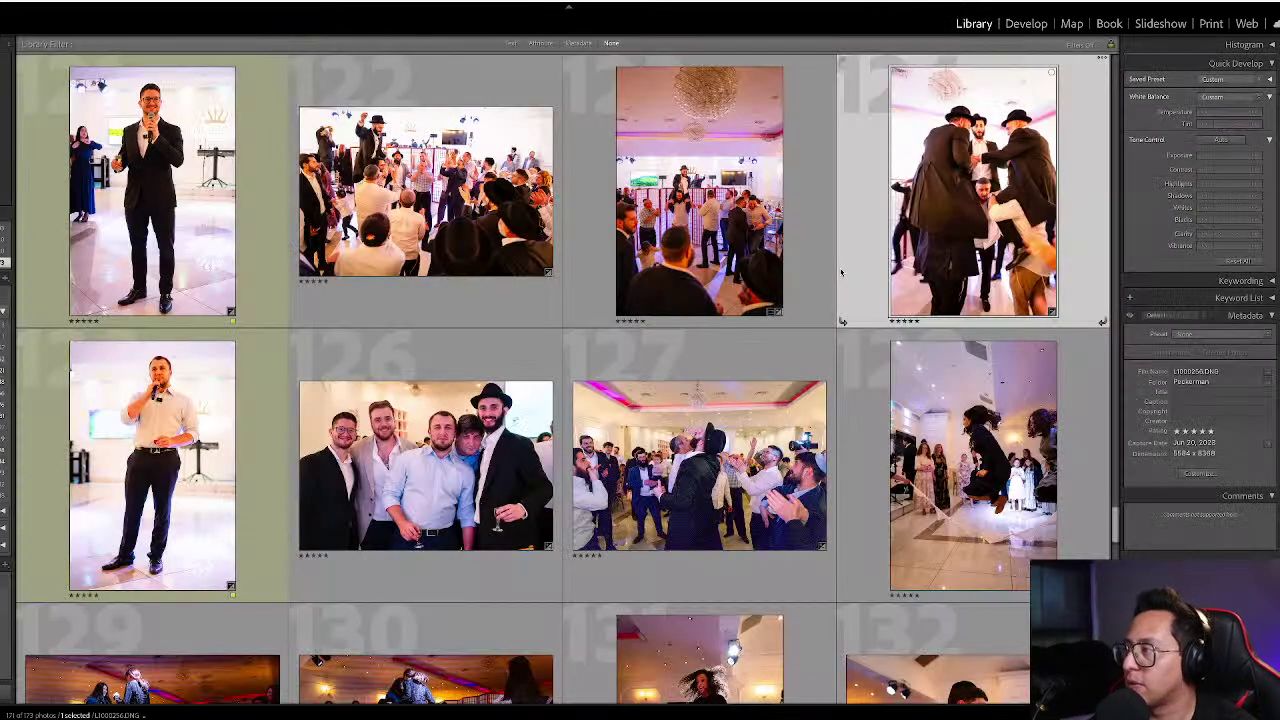
- Convert photo 124 to black and white with the 9 BW Classic Profile and crop it tighter around the men
key(d)
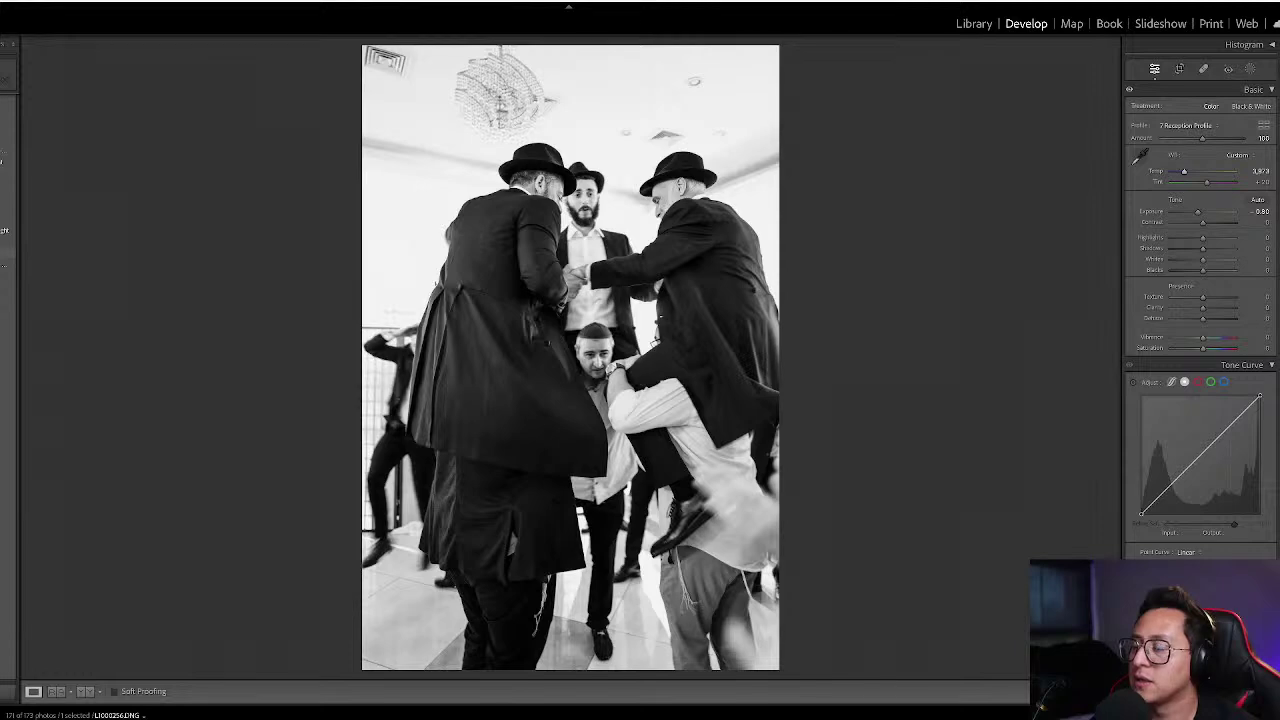
key(r)
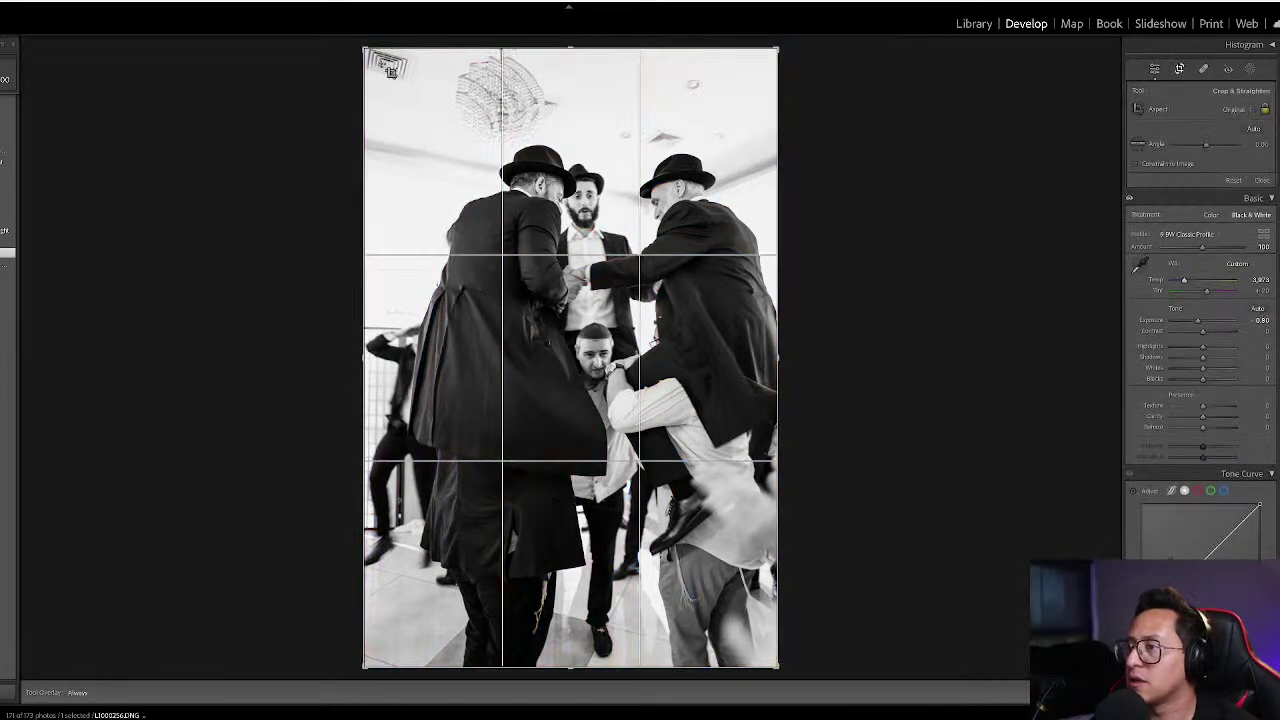
drag(388, 65, 549, 148)
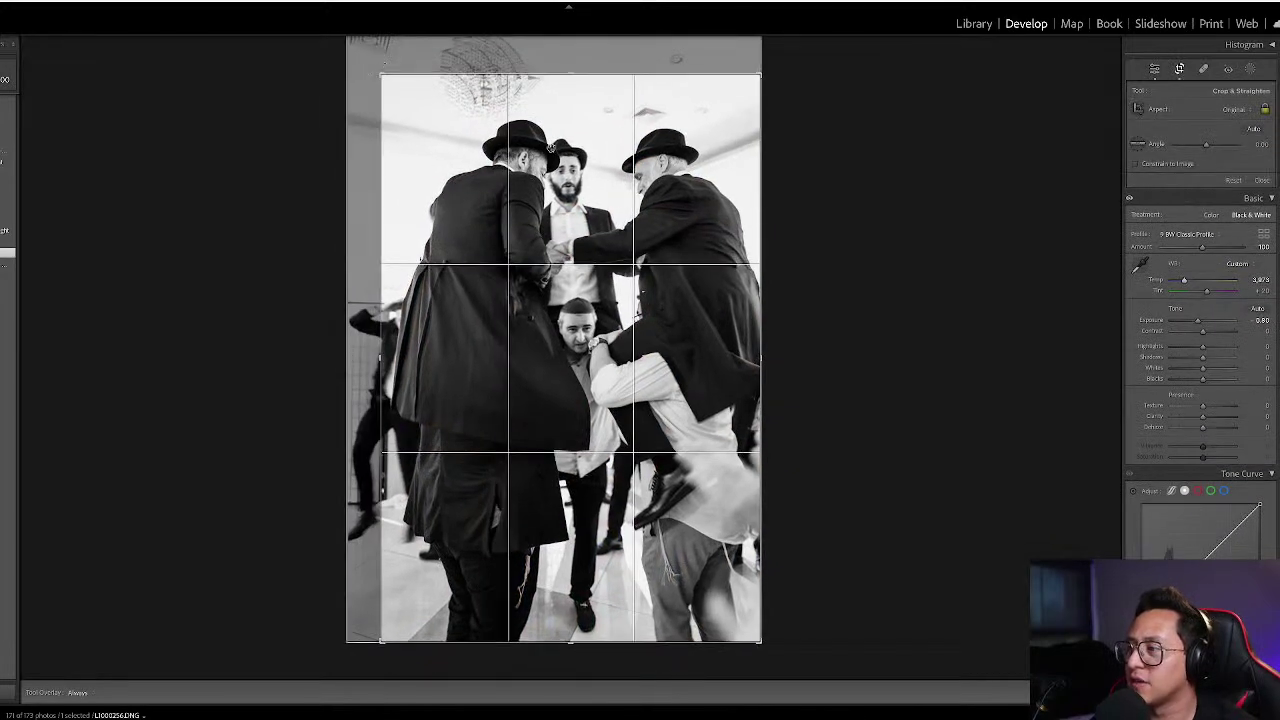
key(Return)
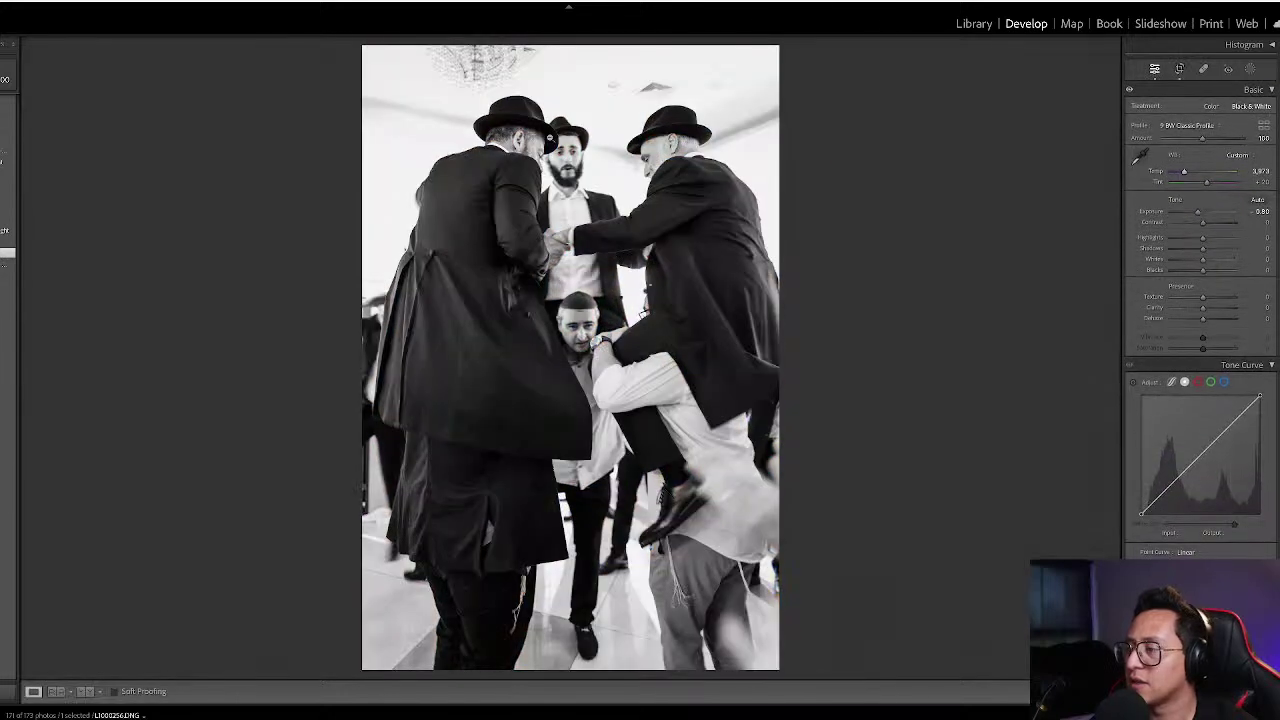
key(g)
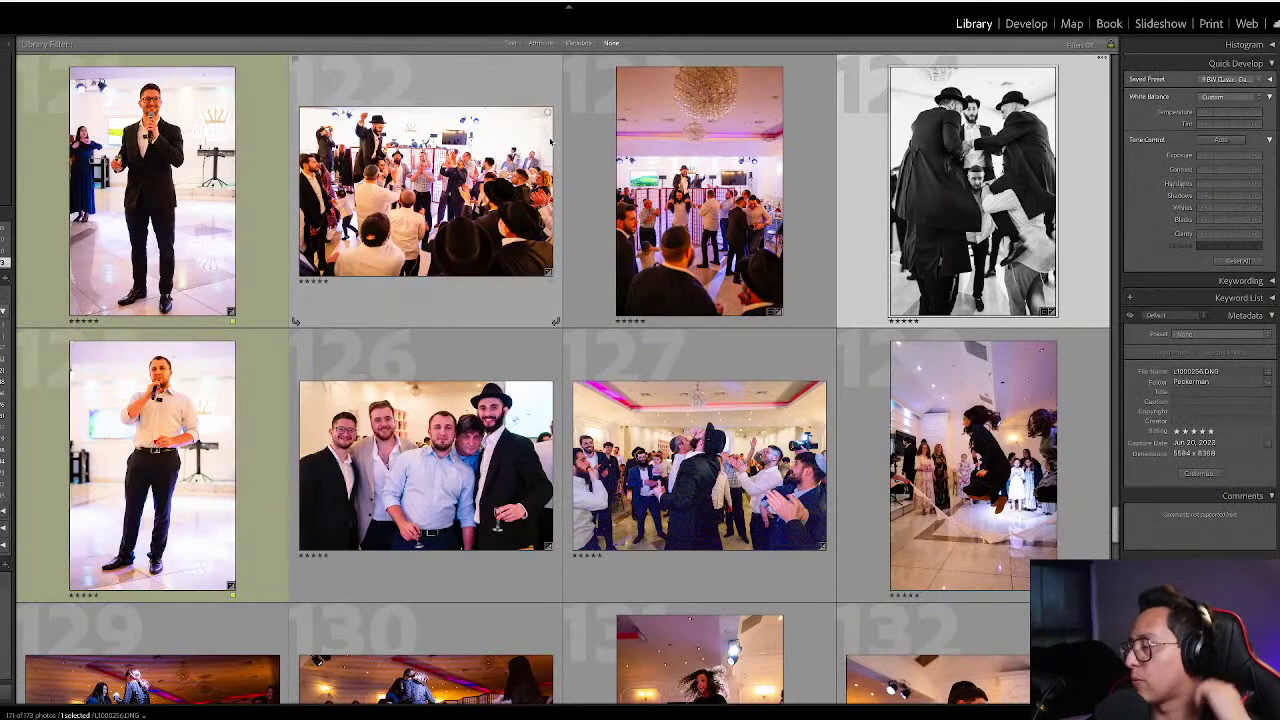
- Move on through the grid to photo 127, the men clapping around the man in a black hat
key(Right)
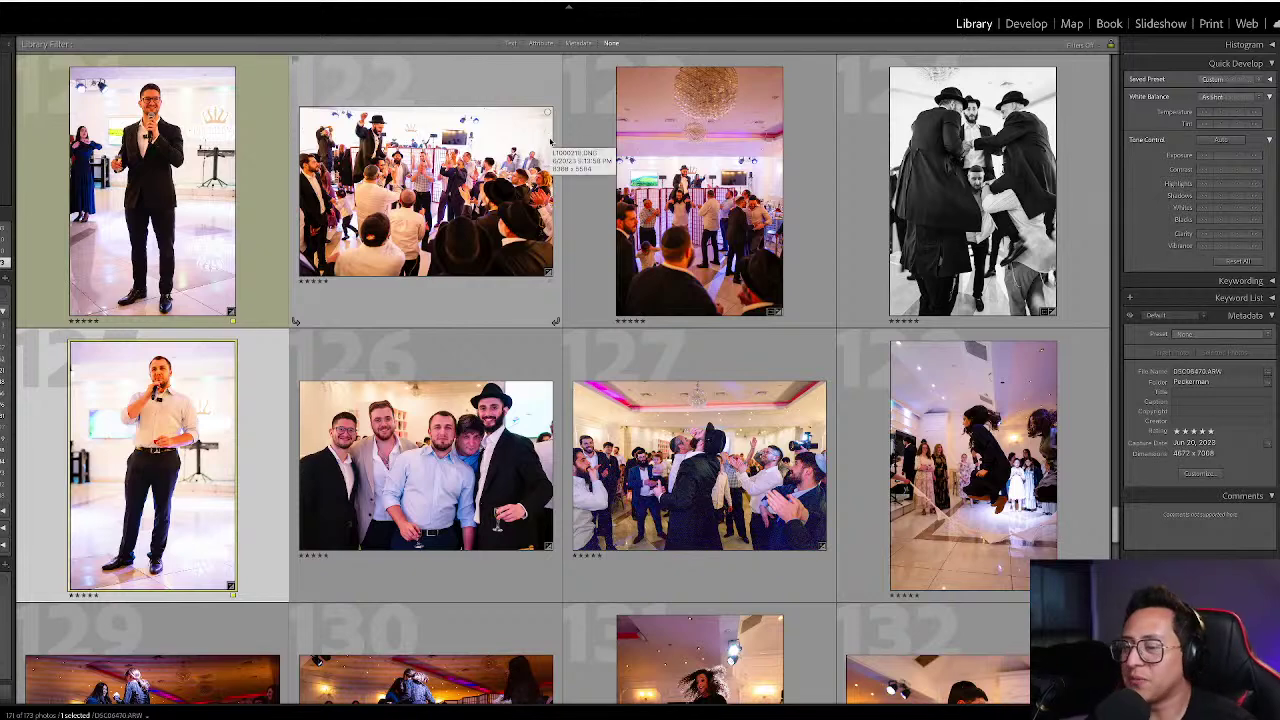
key(Right)
key(Right)
key(Left)
key(Right)
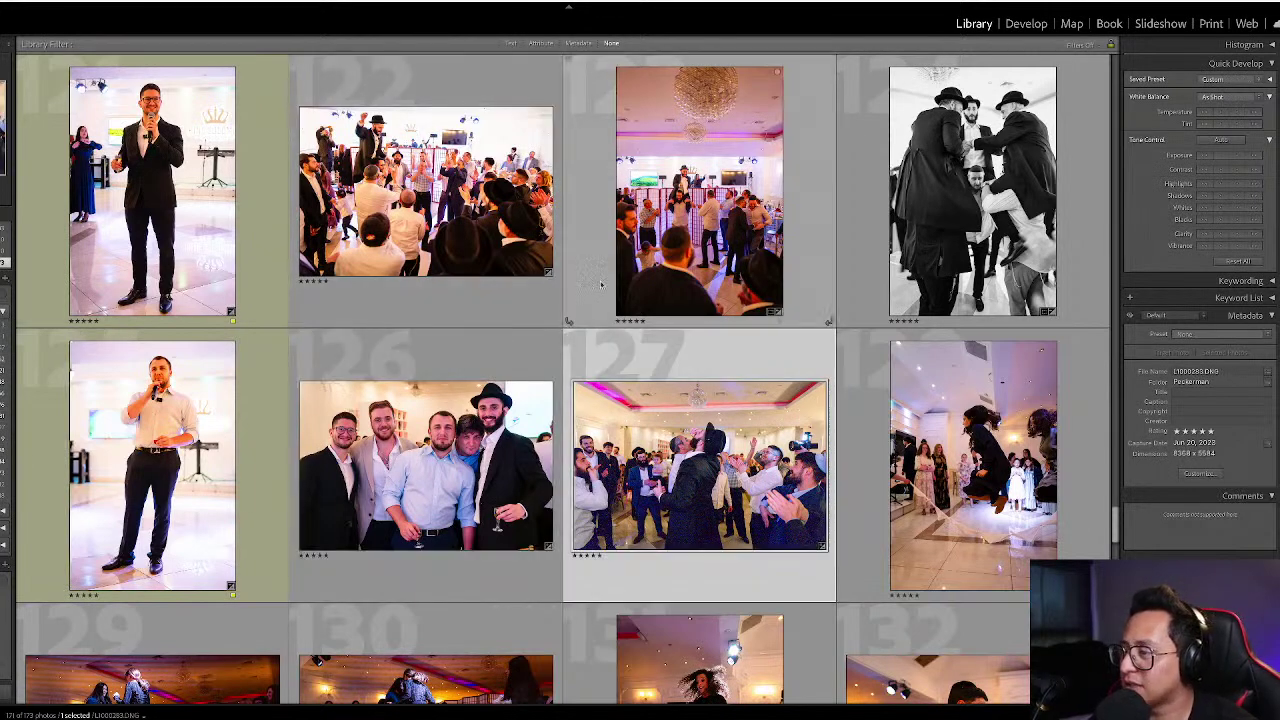
- Try to straighten photo 127 by rotating its crop to an angle of 0.76, and reset the angle
key(d)
key(r)
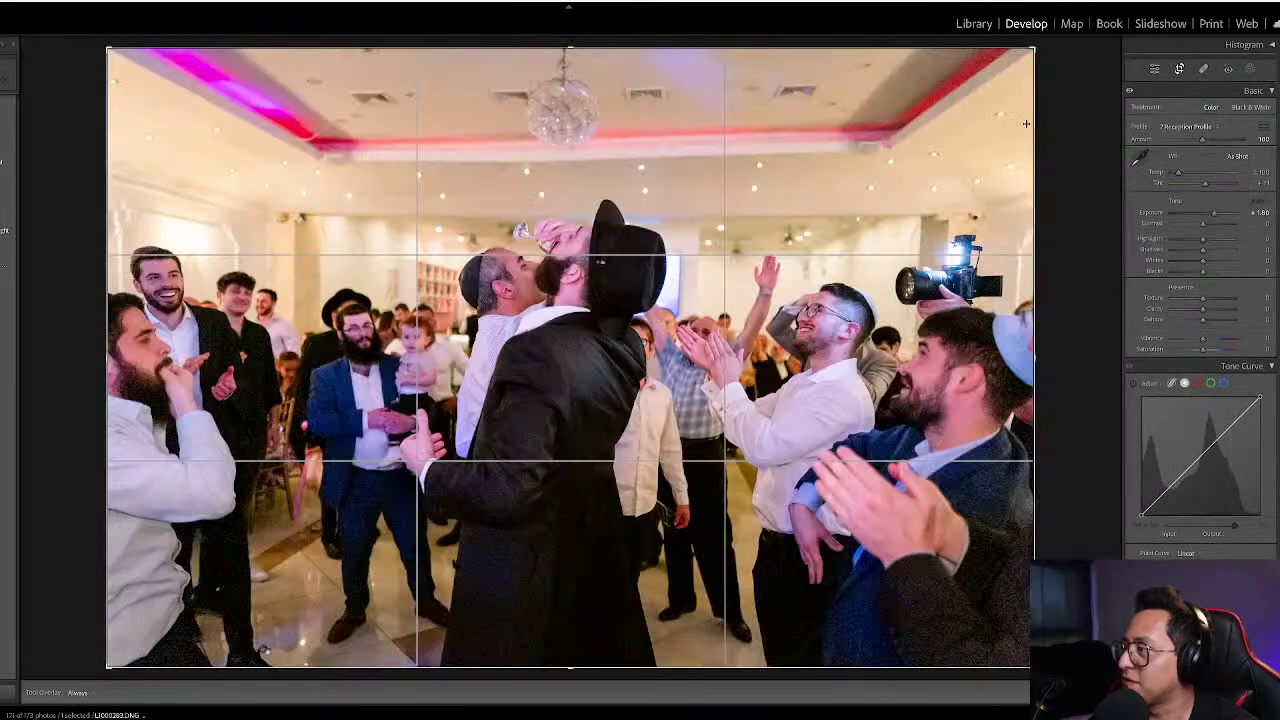
drag(1085, 98, 1089, 106)
scroll(1205, 430, down, 1)
scroll(1205, 430, down, 10)
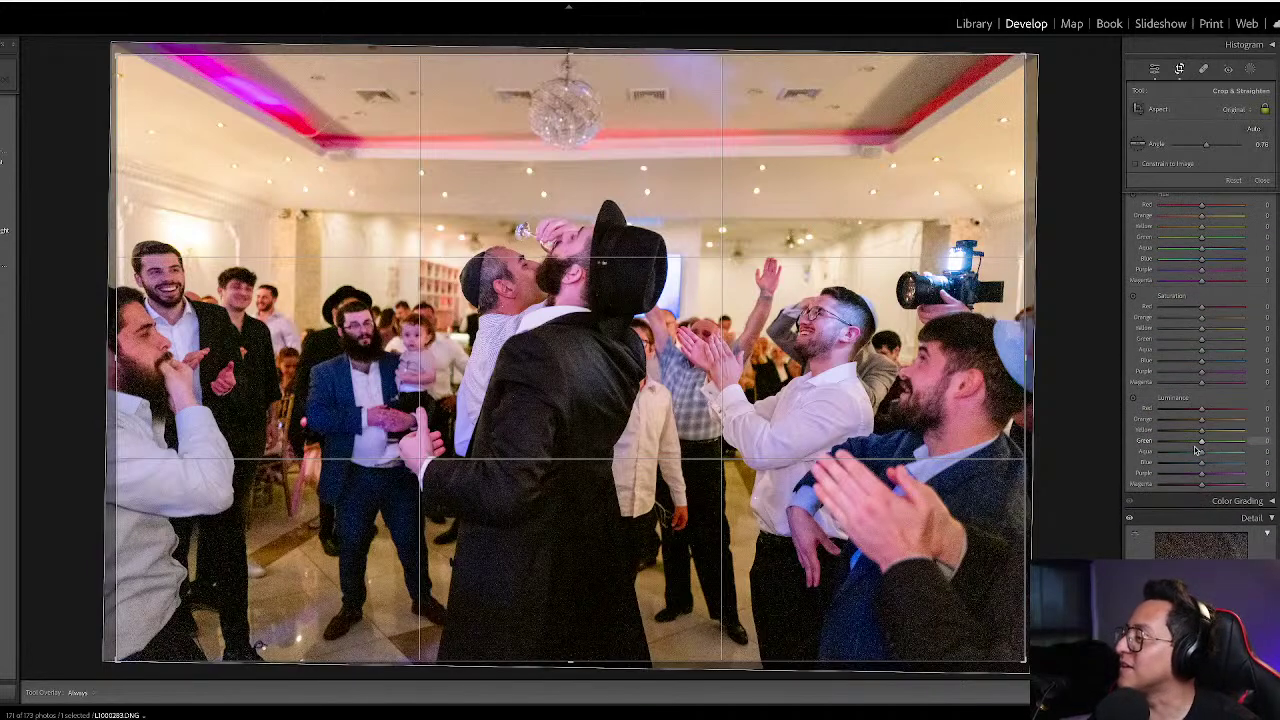
scroll(1197, 451, down, 5)
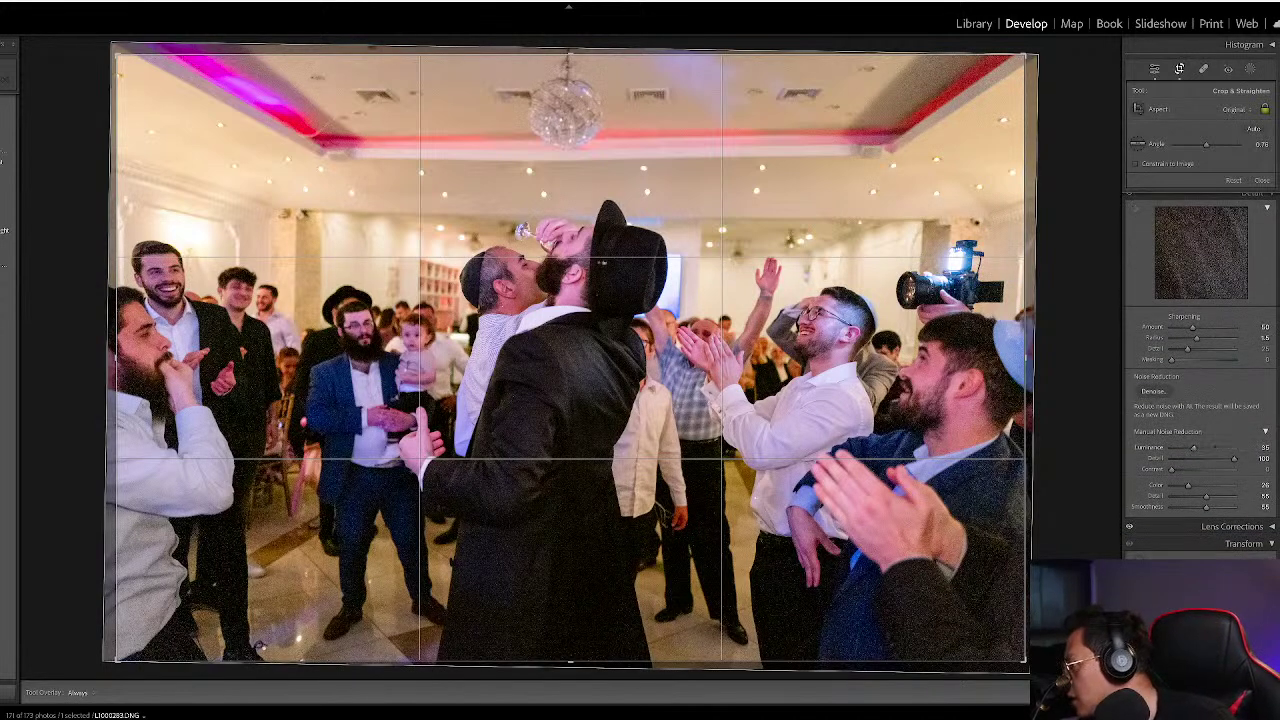
double_click(1157, 144)
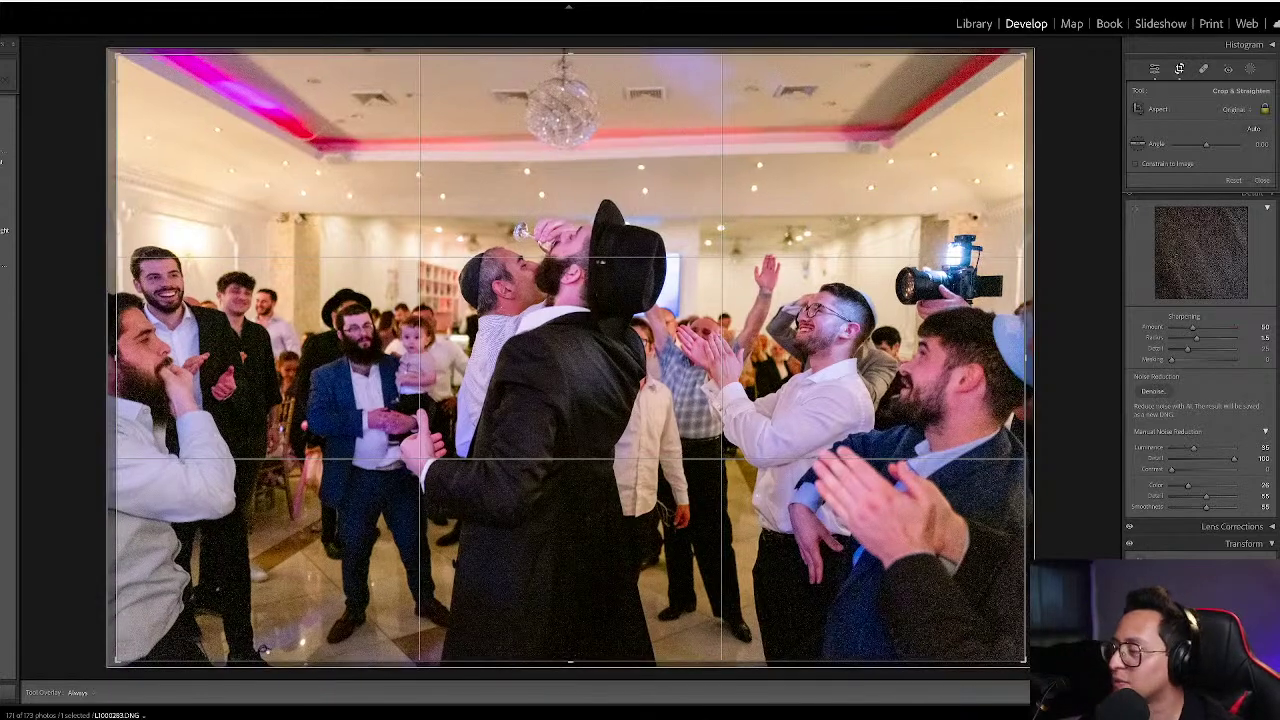
key(r)
- Raise the exposure of photo 127 slightly and apply the Level upright correction
key(minus)
key(equal)
key(equal)
key(equal)
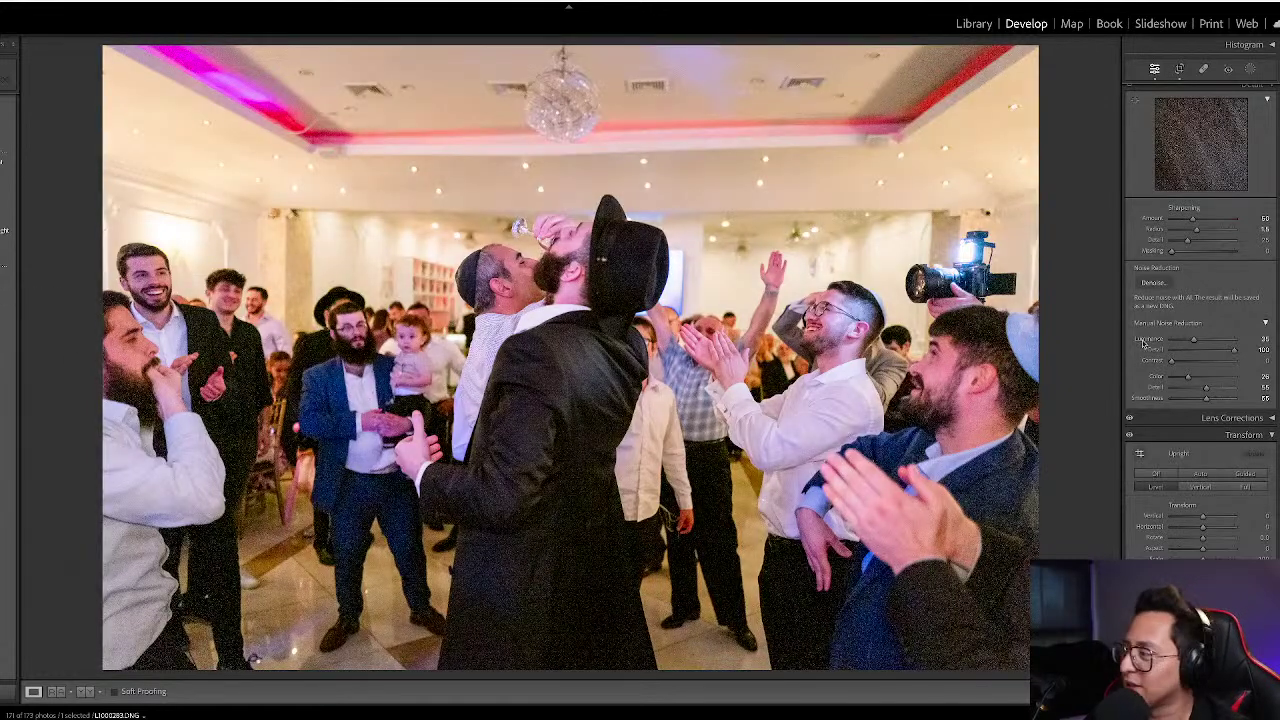
click(1162, 487)
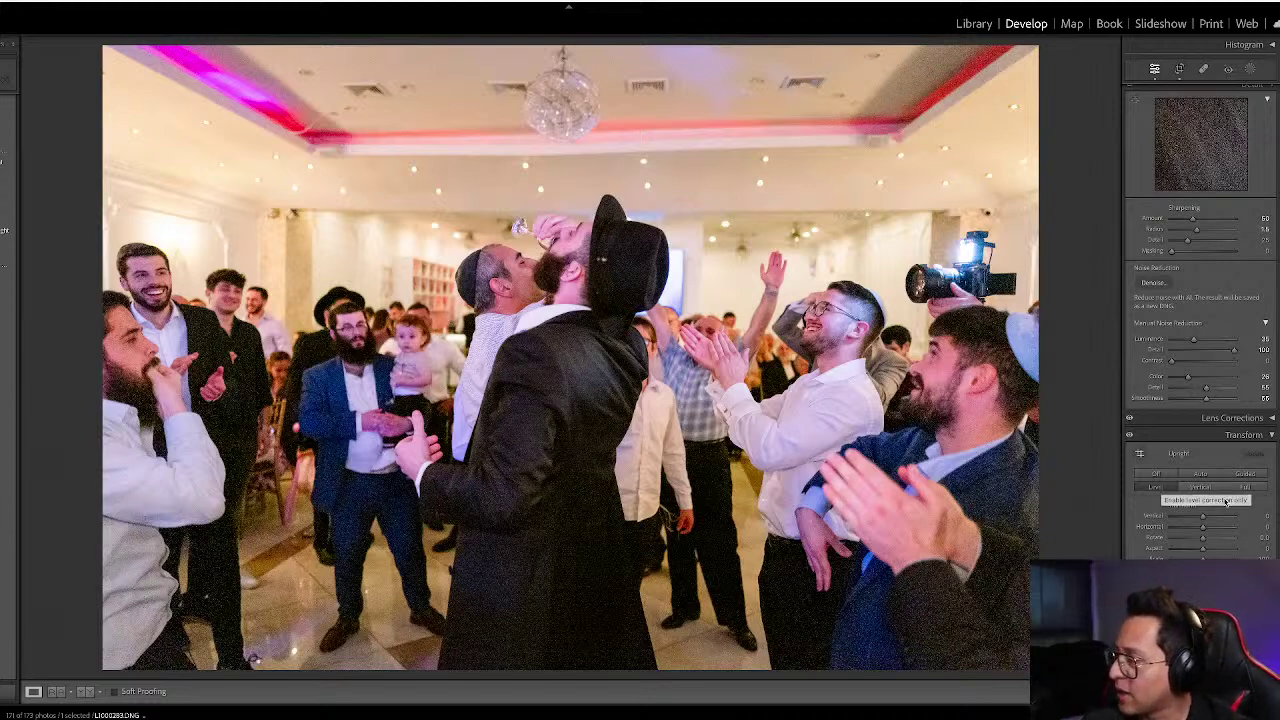
- Open AI Denoise for photo 127 and set its amount to 50
scroll(1170, 500, down, 2)
scroll(1184, 527, down, 4)
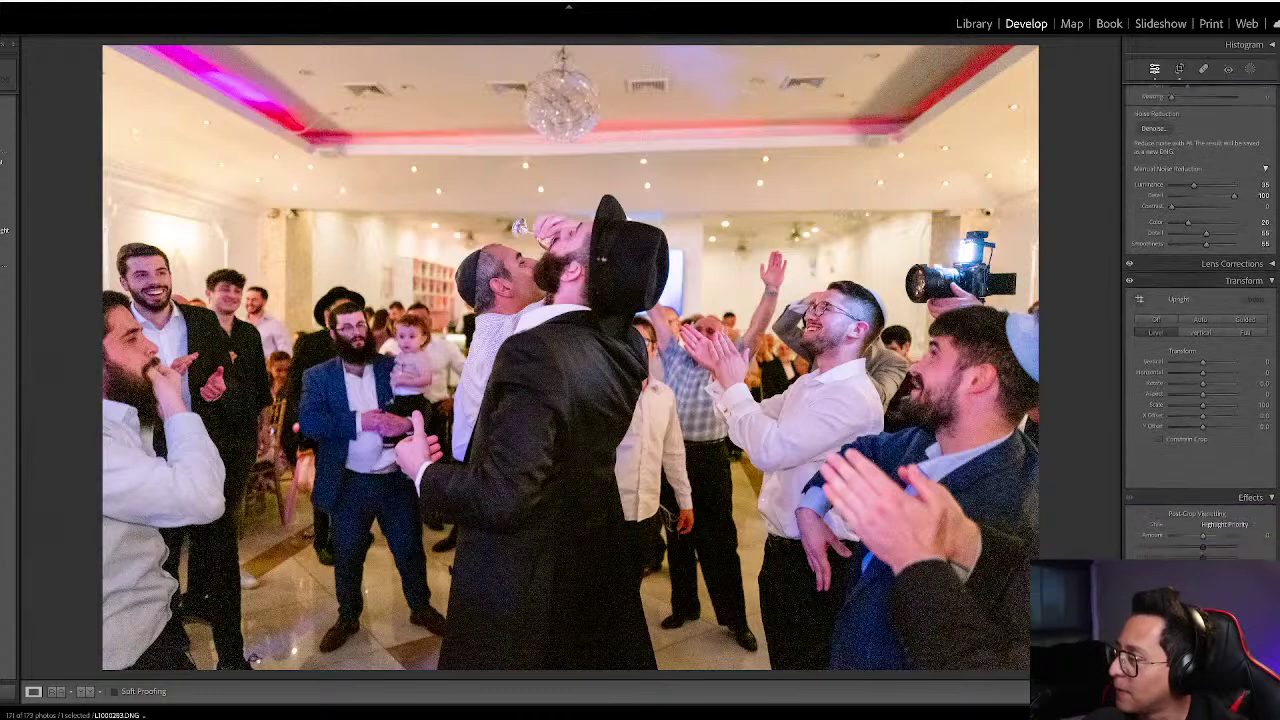
scroll(1218, 460, up, 7)
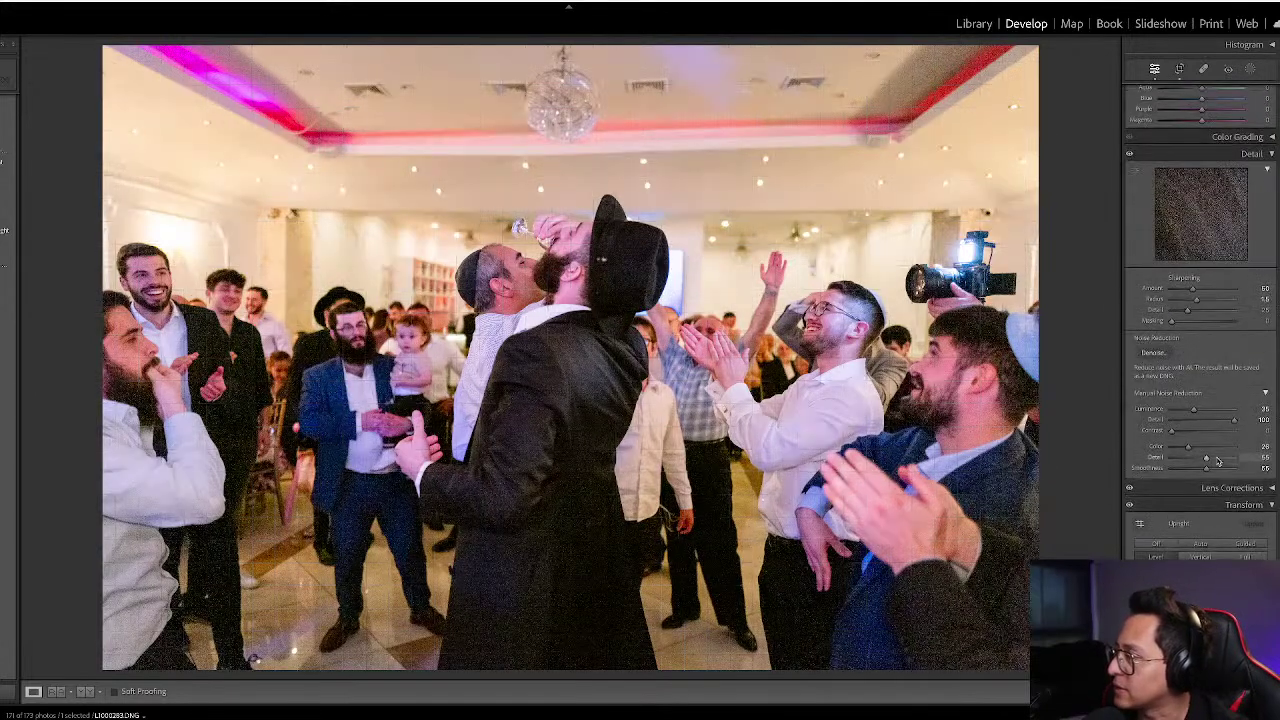
click(1153, 353)
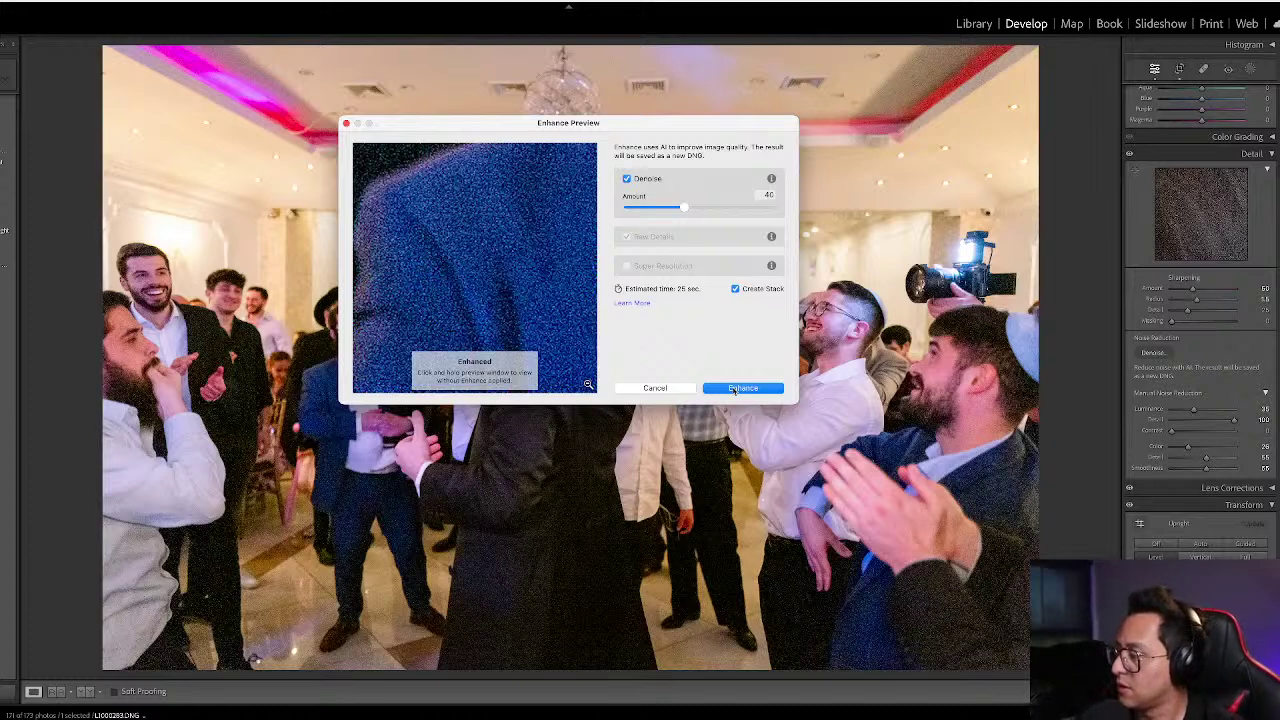
drag(552, 283, 595, 320)
drag(683, 210, 710, 209)
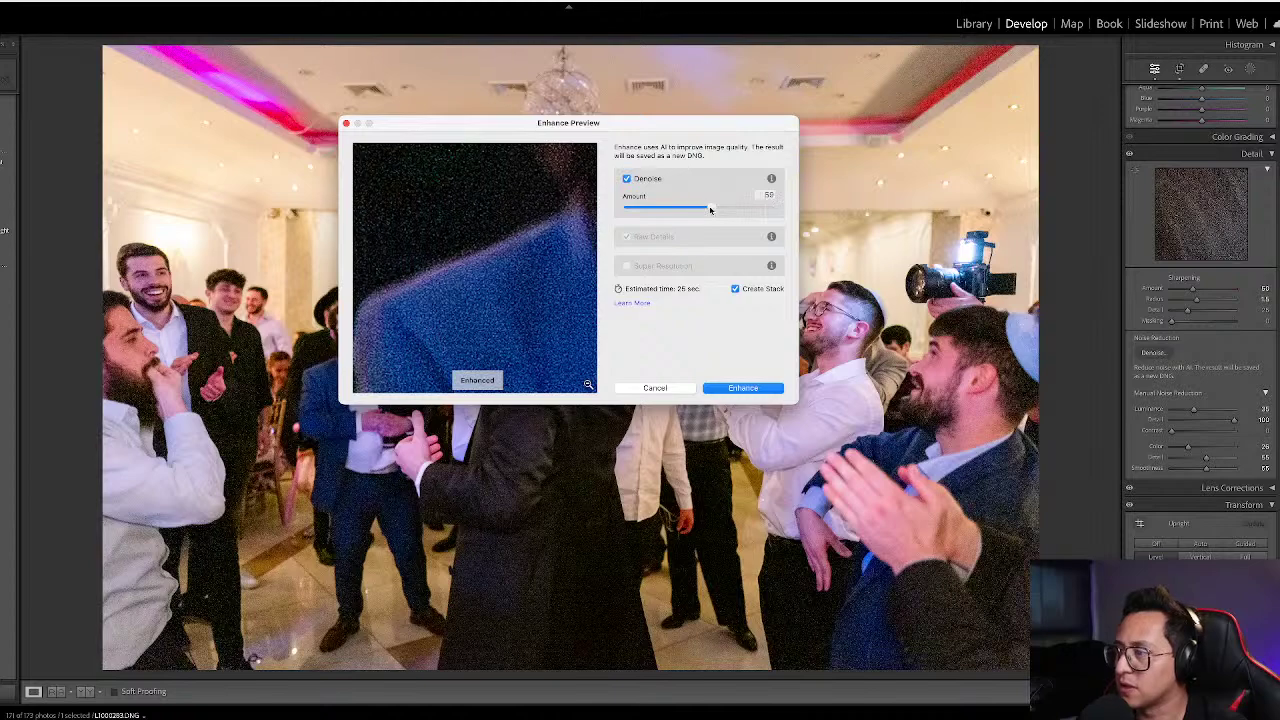
- Check the denoise preview on several faces in photo 127 and create the enhanced DNG
drag(491, 236, 489, 292)
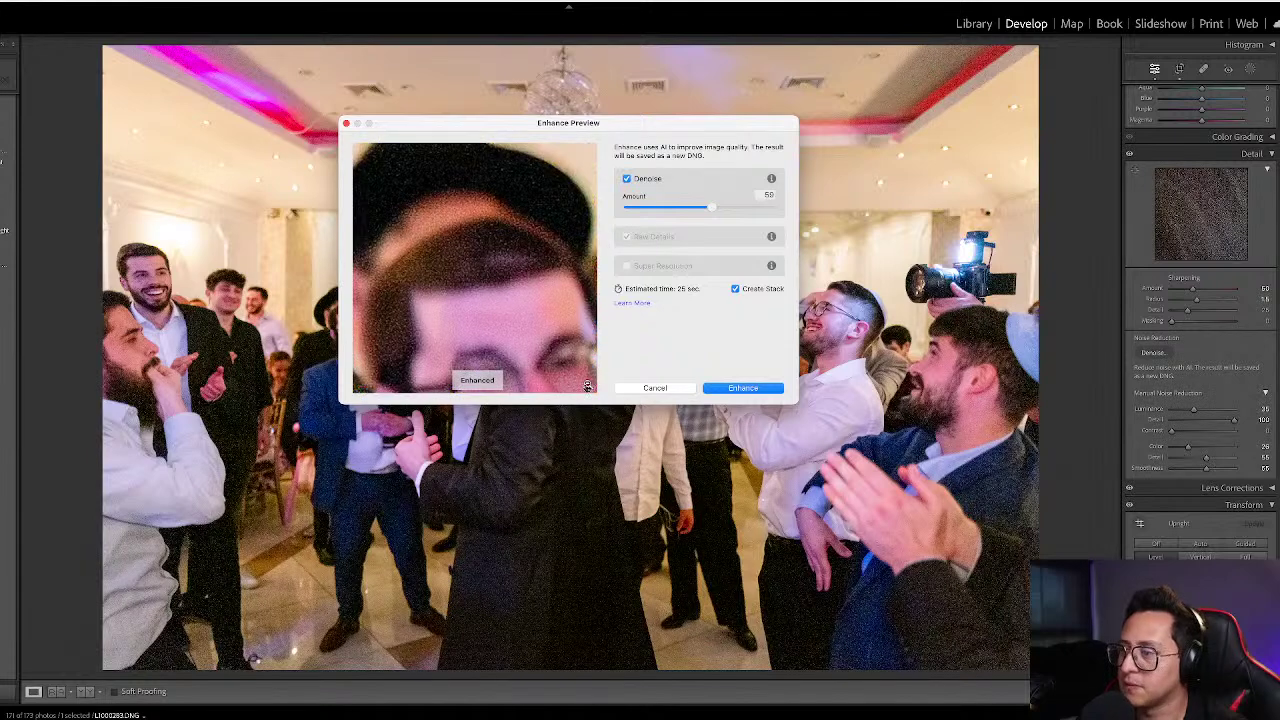
click(587, 386)
click(553, 306)
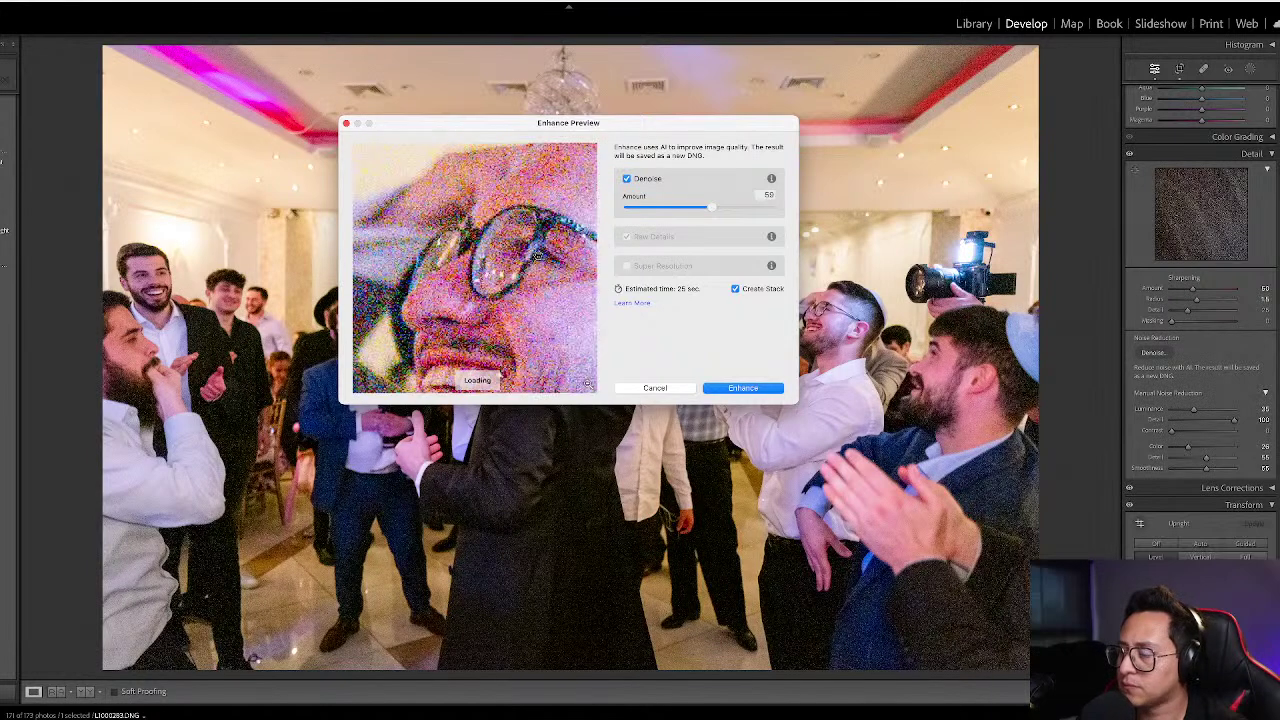
mouse_move(483, 261)
mouse_down()
mouse_move(542, 276)
mouse_move(482, 241)
mouse_up()
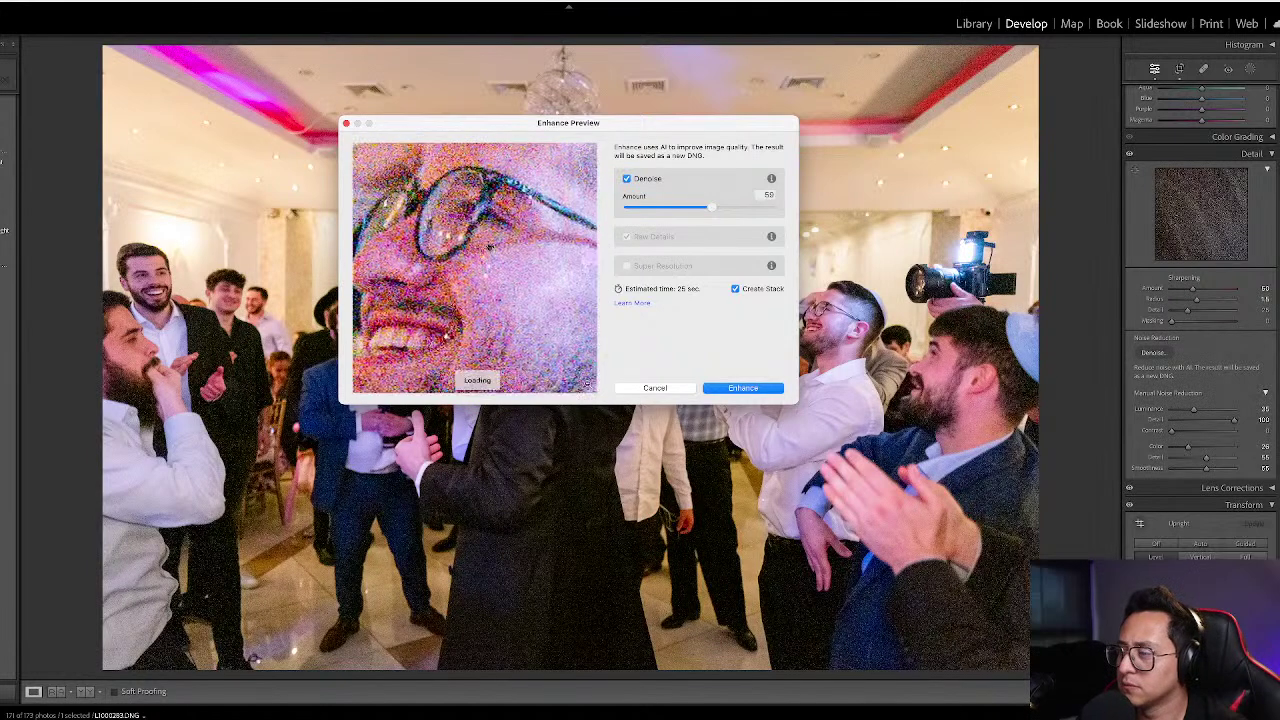
click(743, 388)
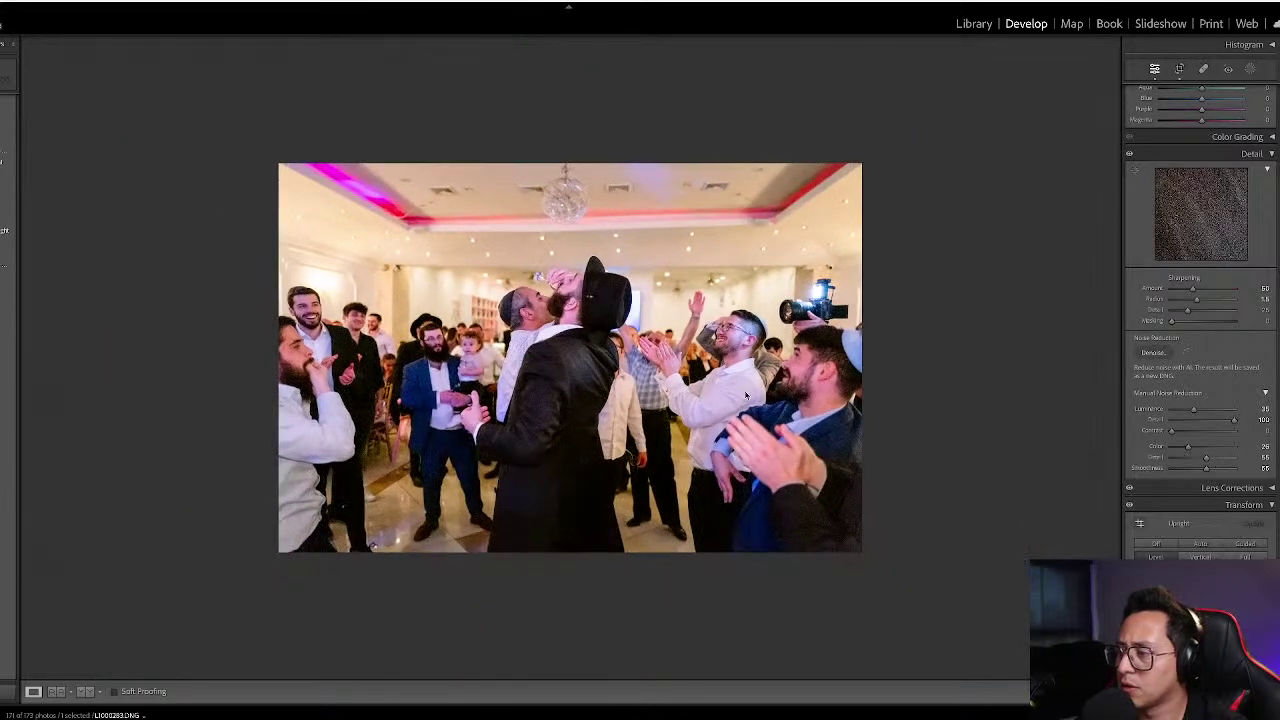
key(g)
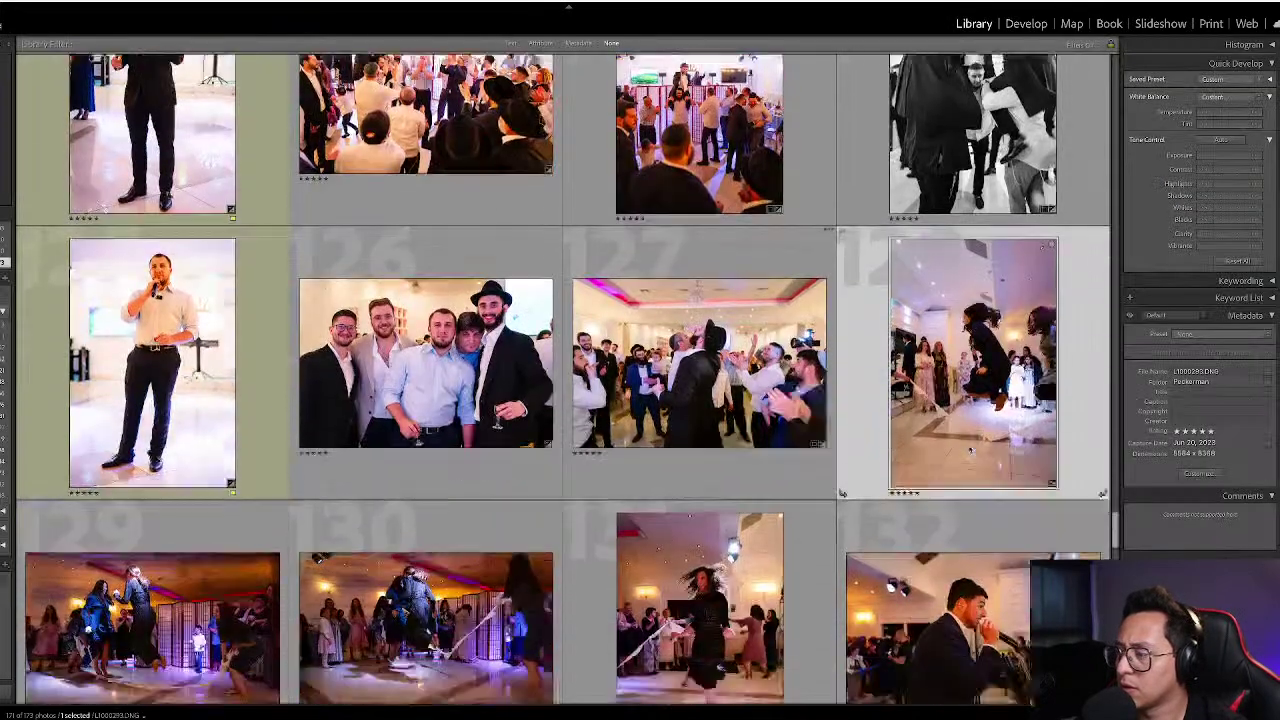
scroll(842, 492, down, 2)
click(200, 420)
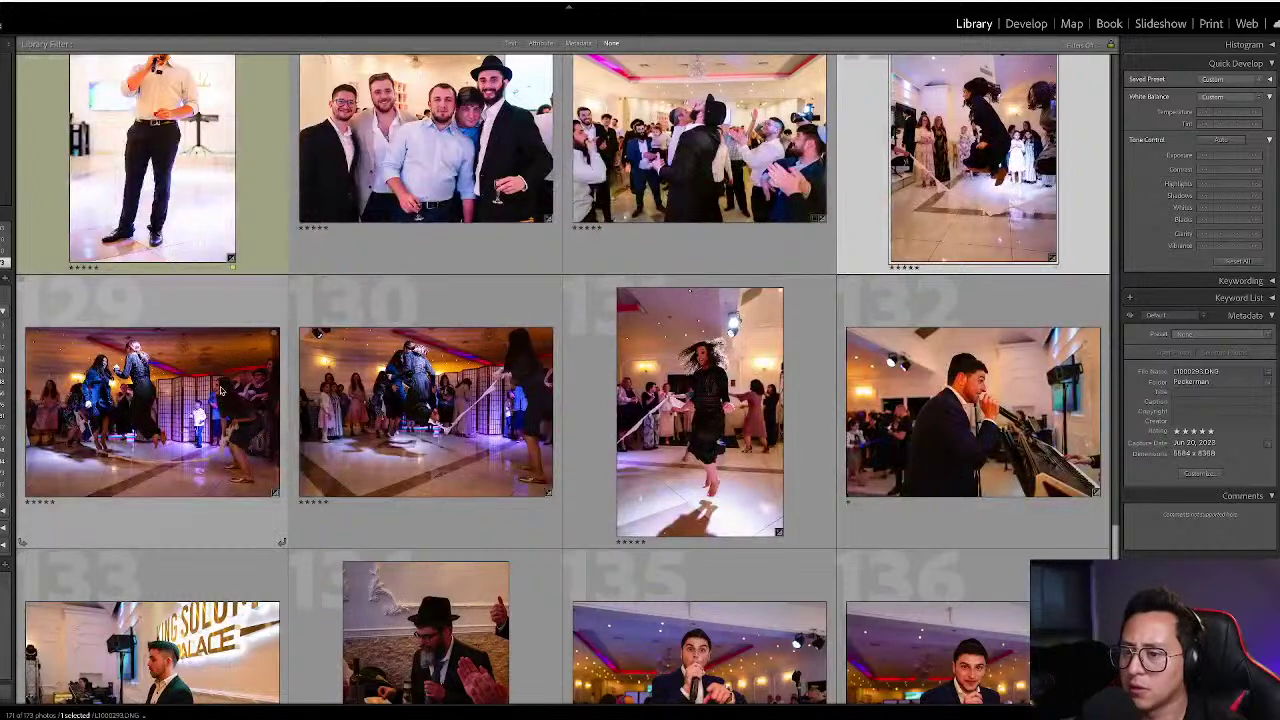
shift+click(472, 381)
key(d)
key(Delete)
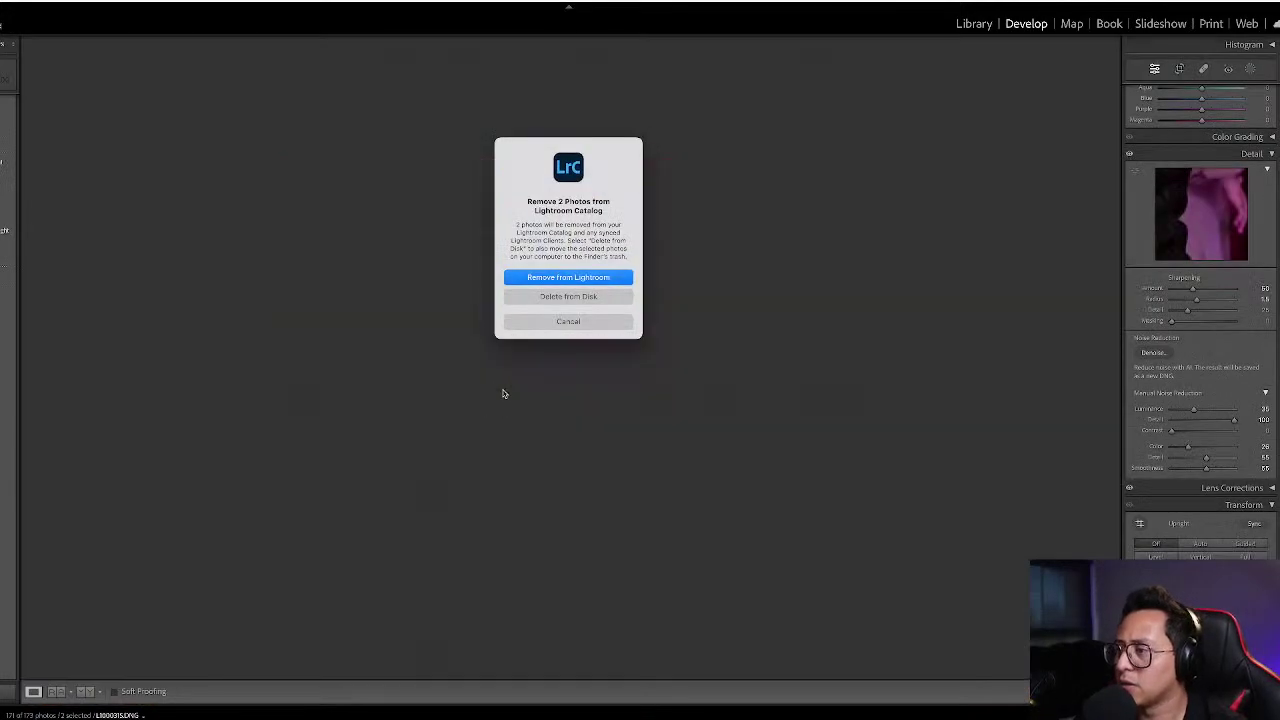
key(Return)
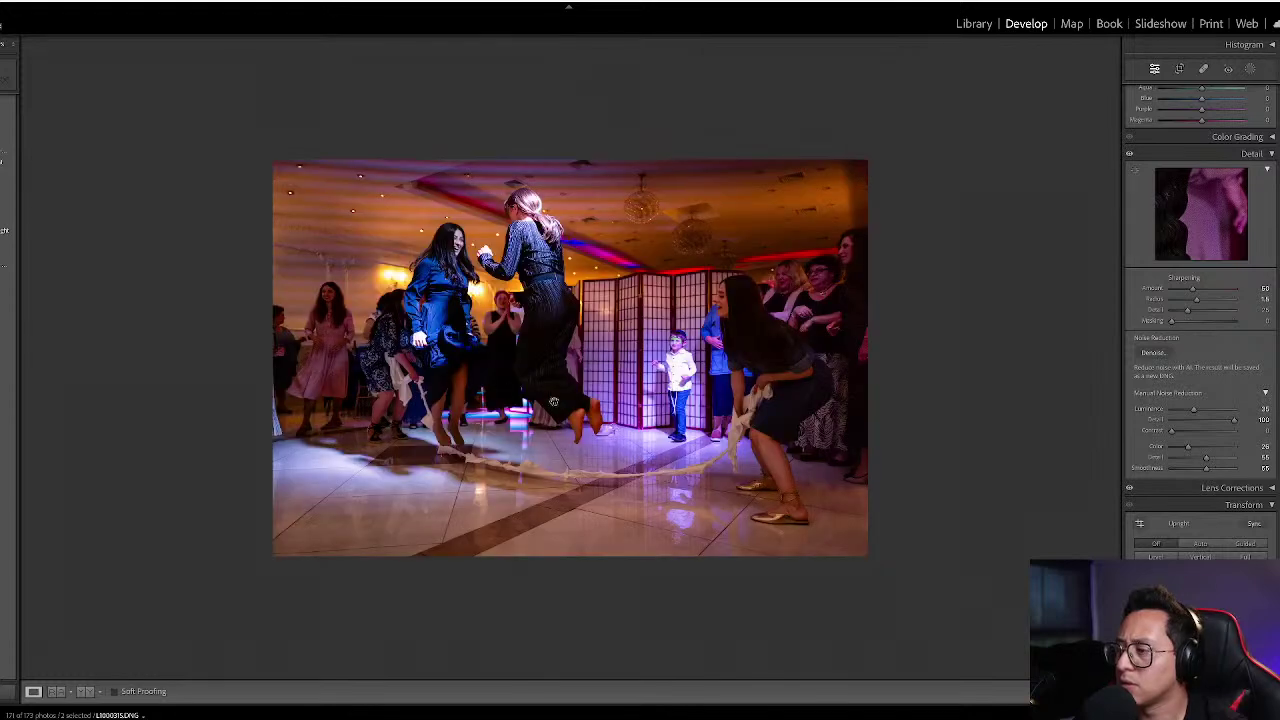
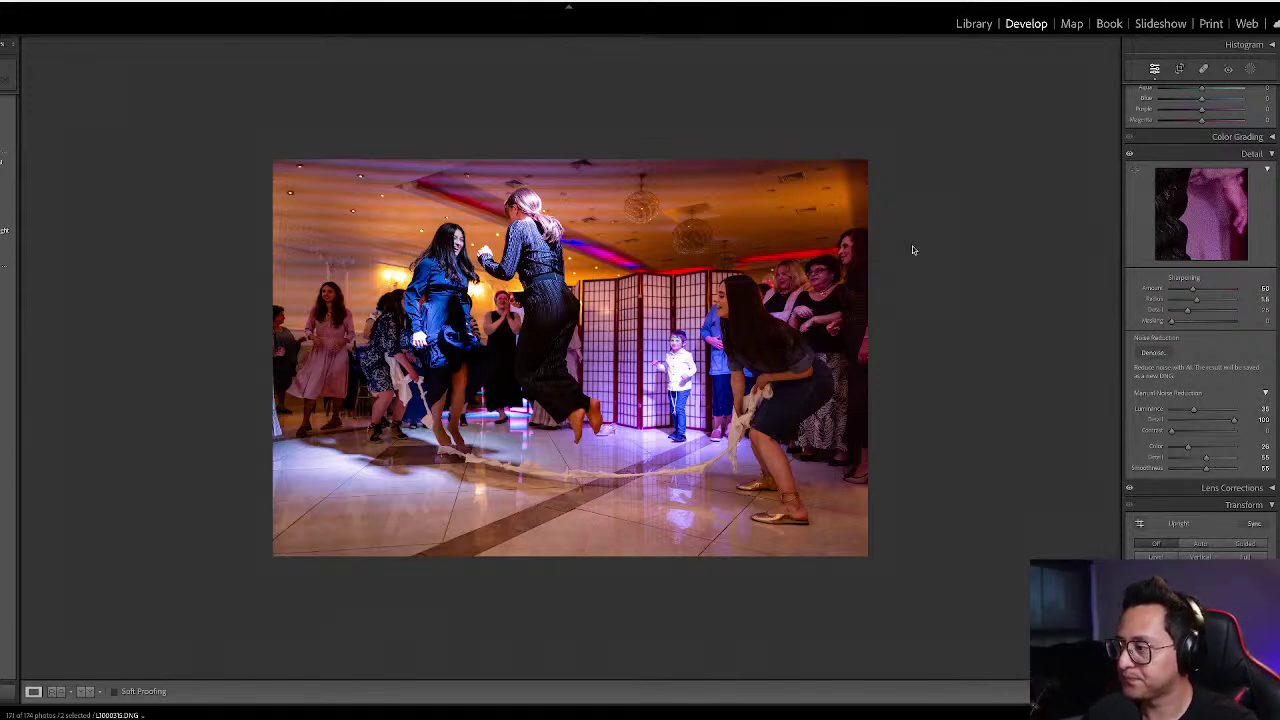
- Set highlights to -41 and shadows to +41 on photo 131, the woman jumping in a black dress, and raise its exposure slightly
key(g)
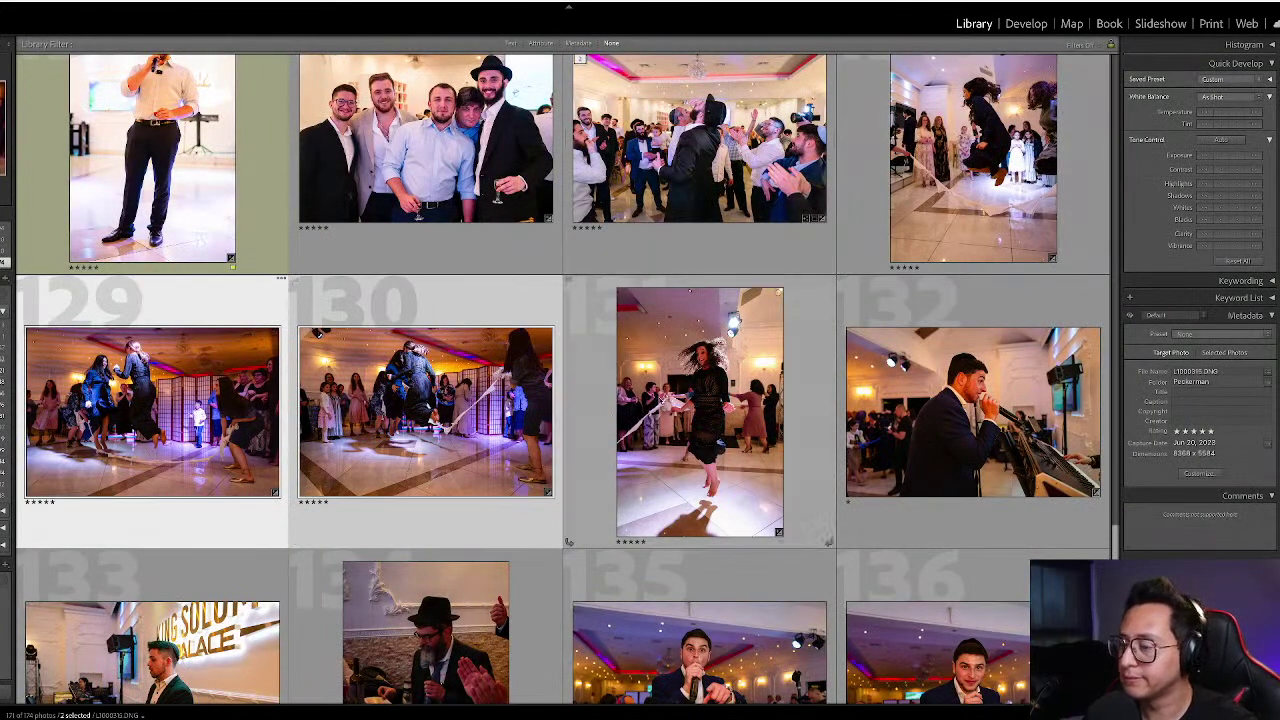
click(712, 380)
key(d)
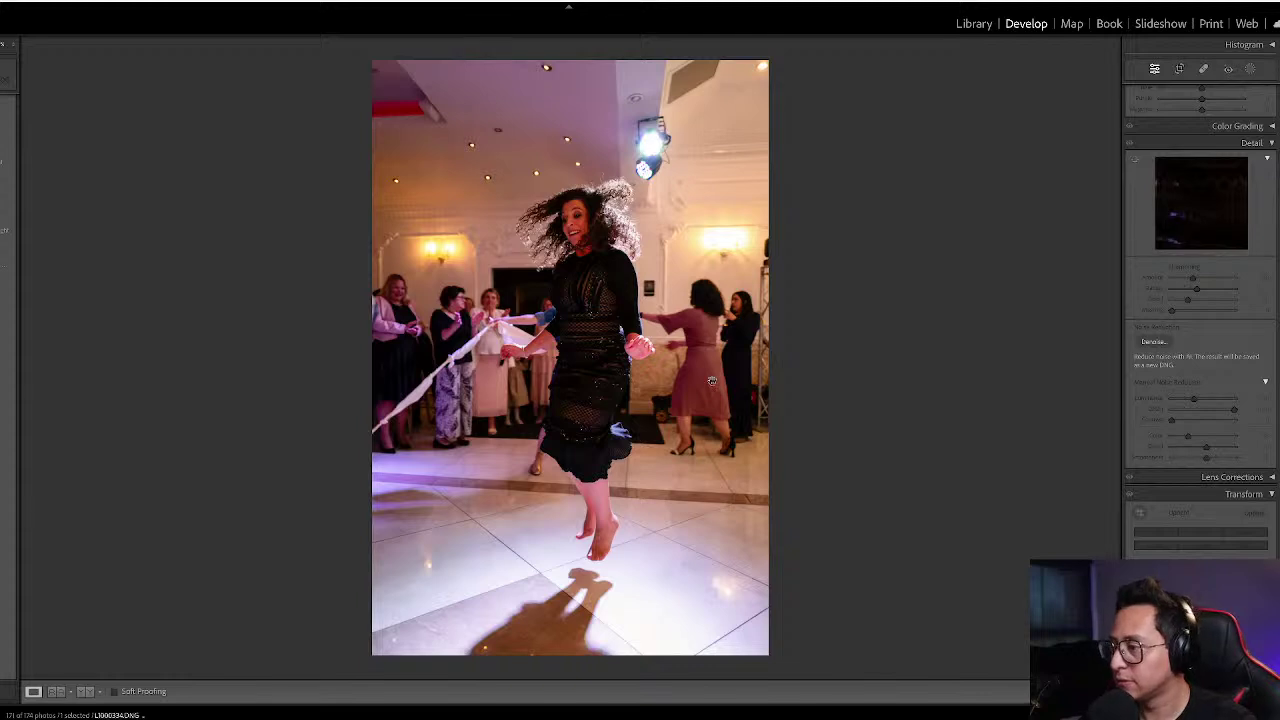
scroll(1207, 310, up, 15)
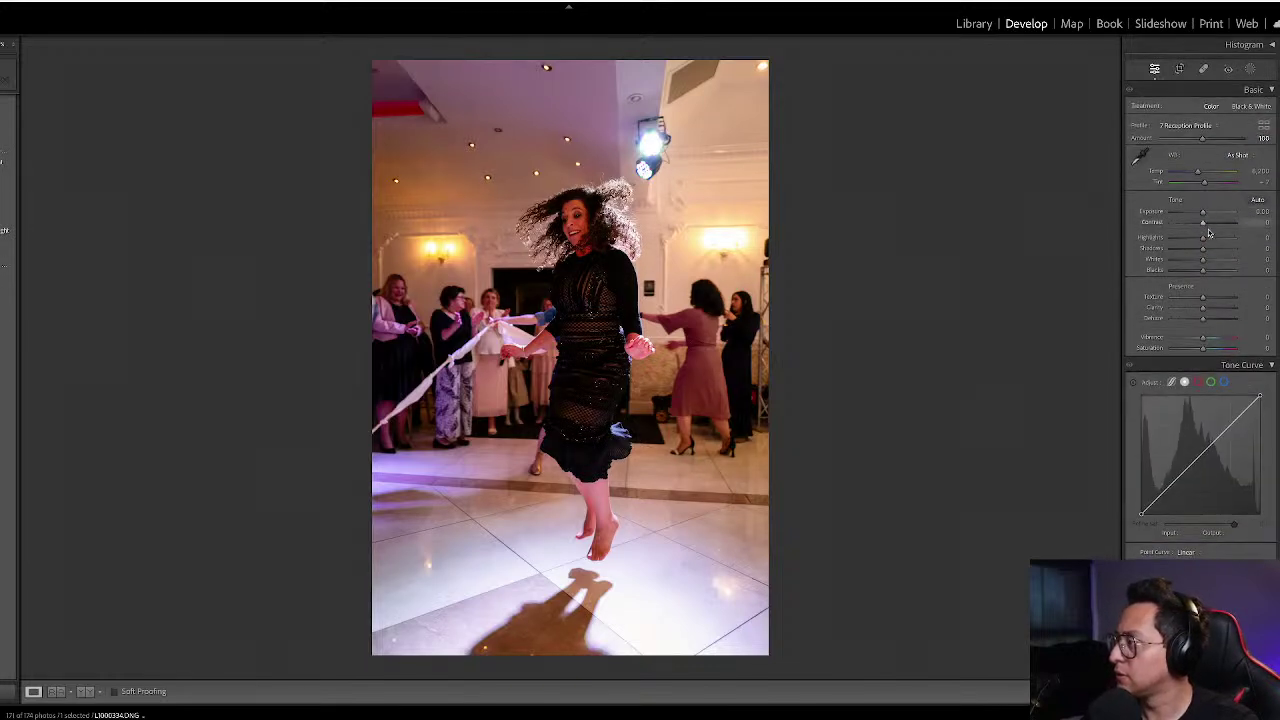
mouse_move(1204, 241)
mouse_down()
mouse_move(1226, 240)
mouse_move(1172, 244)
mouse_move(1215, 240)
mouse_move(1190, 241)
mouse_move(1216, 252)
mouse_up()
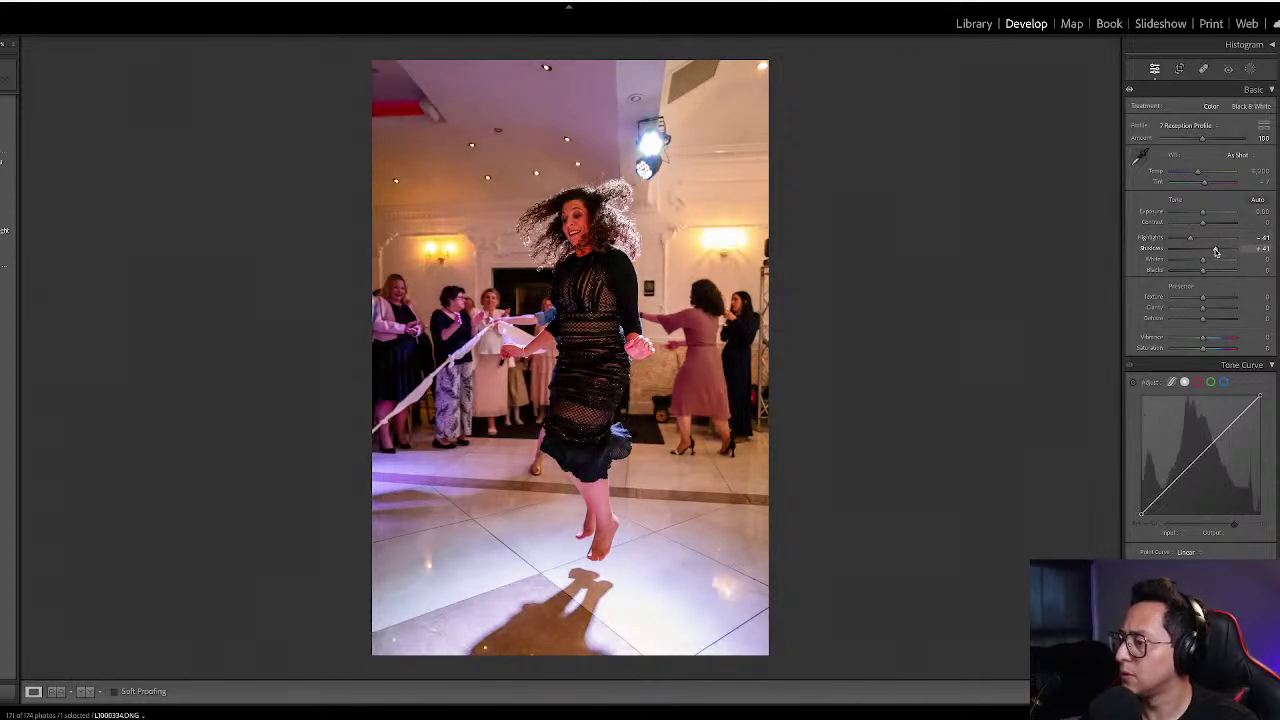
key(equal)
key(equal)
key(minus)
key(g)
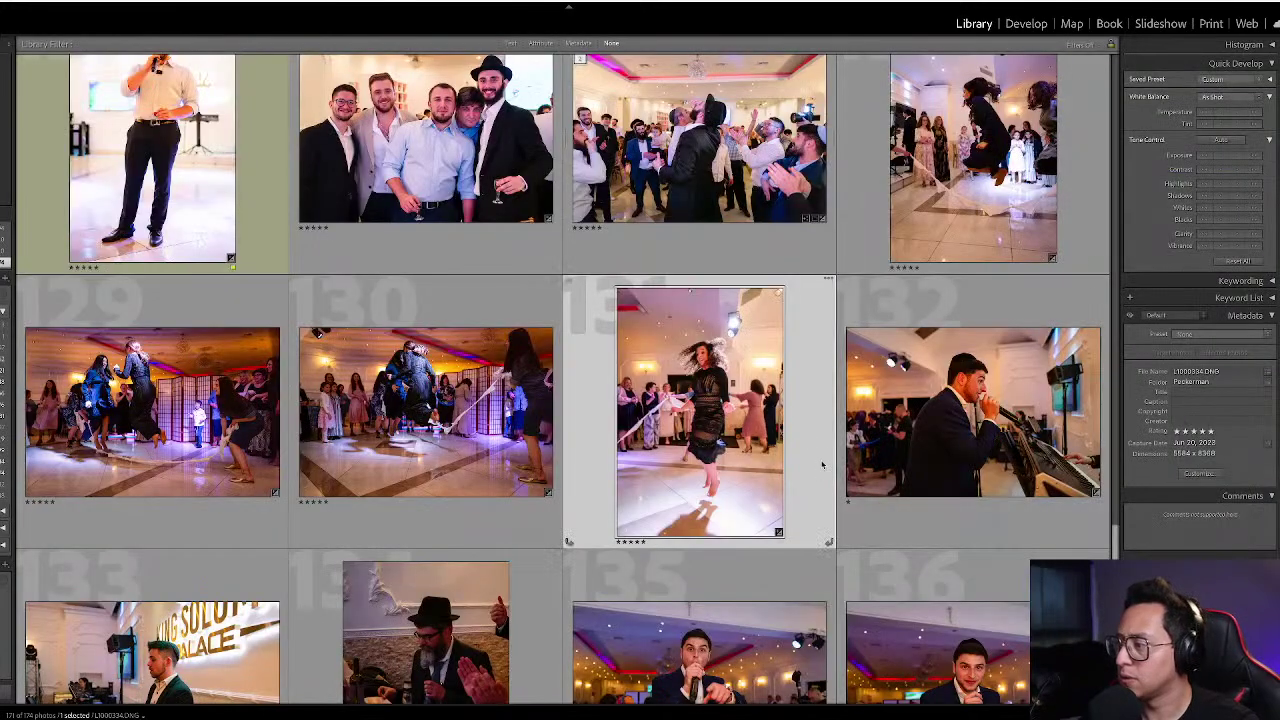
- Raise the exposure of photo 132, the singer beside the keyboard, to +0.40
scroll(900, 380, down, 2)
key(d)
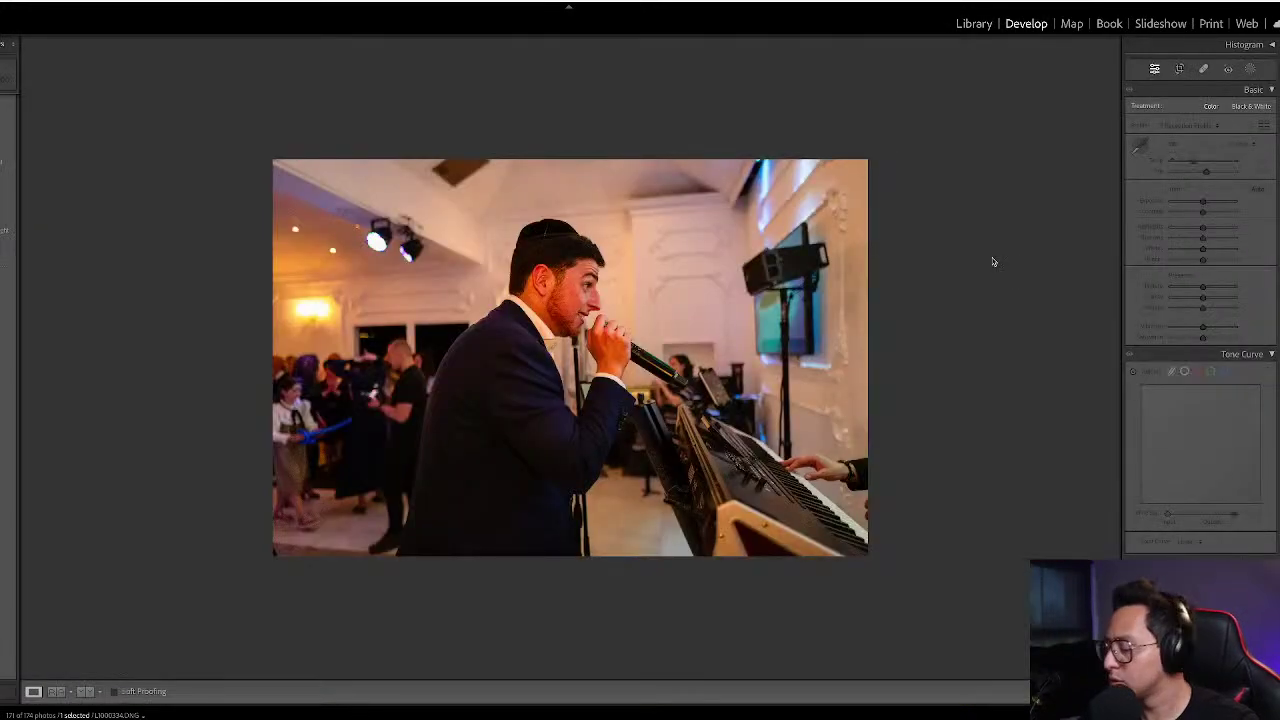
key(equal)
key(equal)
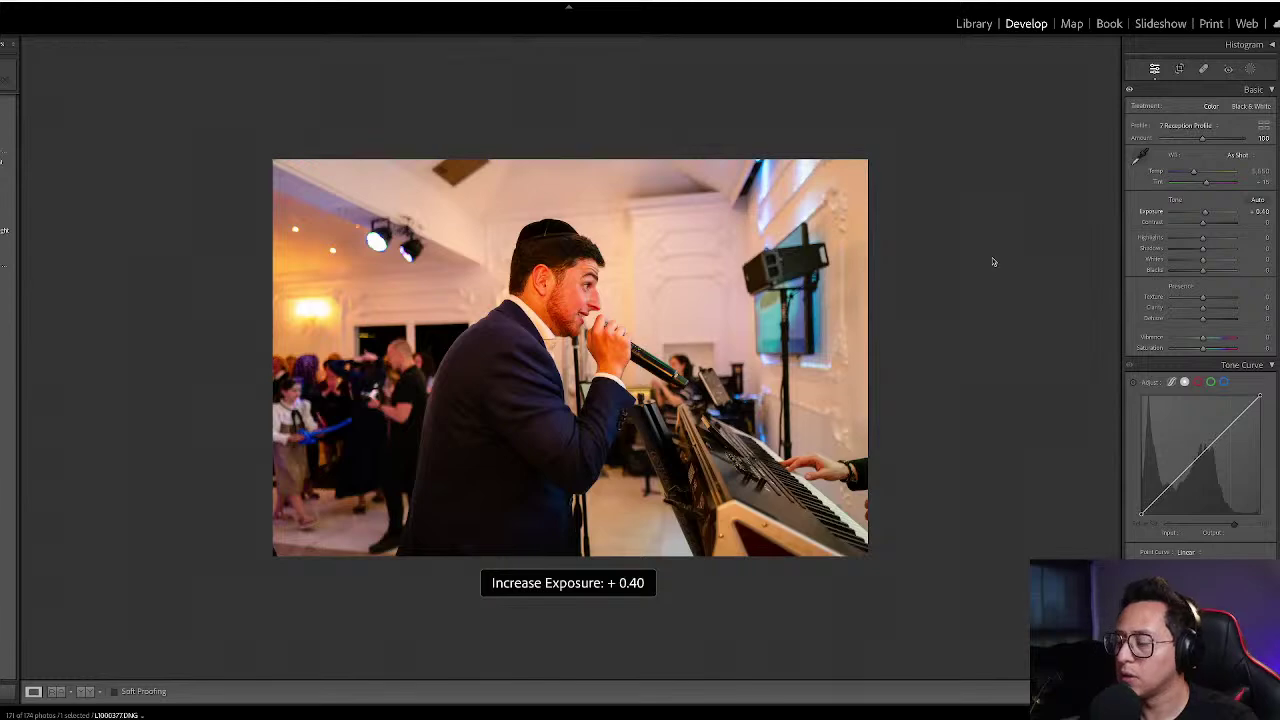
key(g)
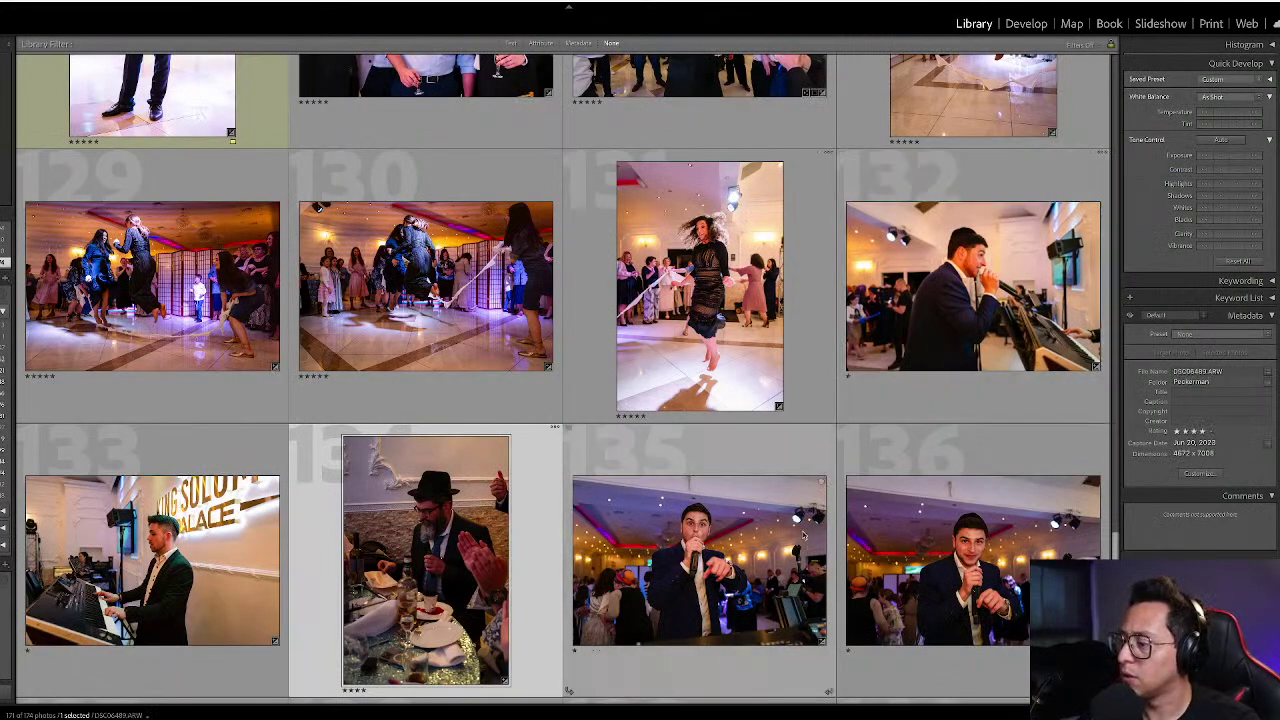
- Increase the exposure of photos 135 and 136, the singer facing the camera, together by one step
click(722, 580)
shift+click(970, 560)
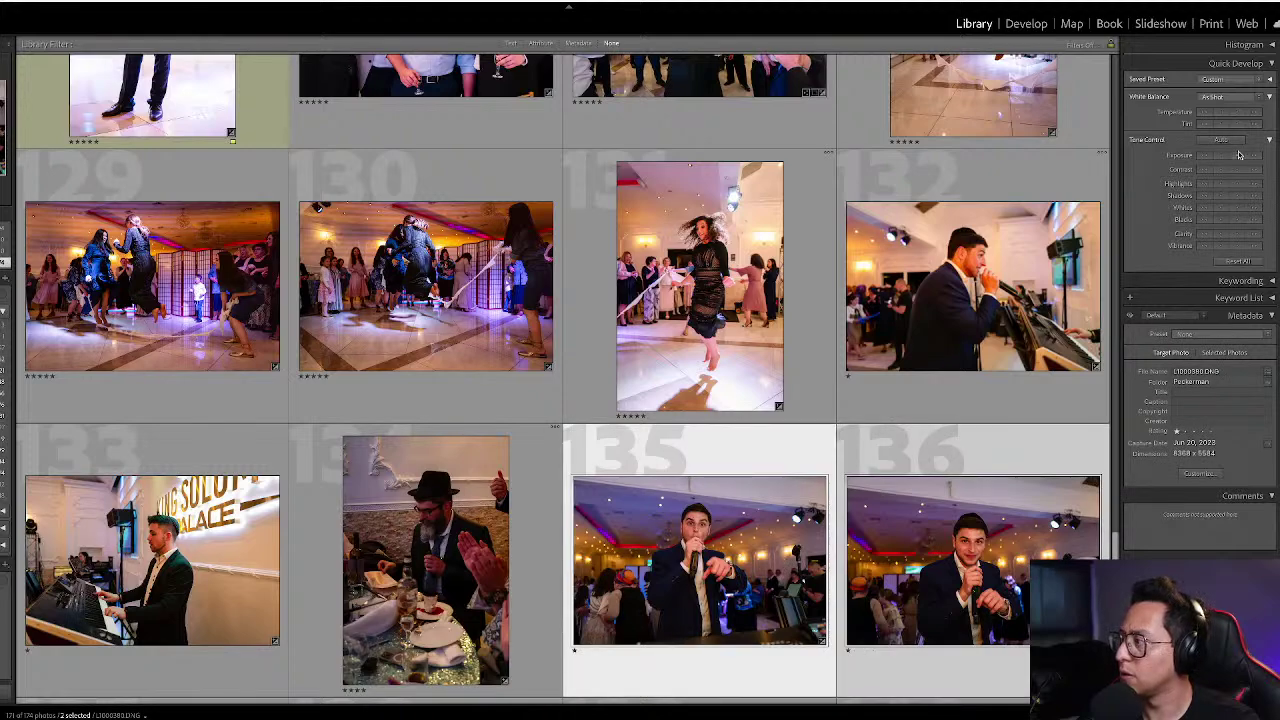
click(1238, 153)
- Warm the temperature of photos 137 and 138, the women dancing beside the folding screen, to 5,627 together
scroll(155, 490, down, 3)
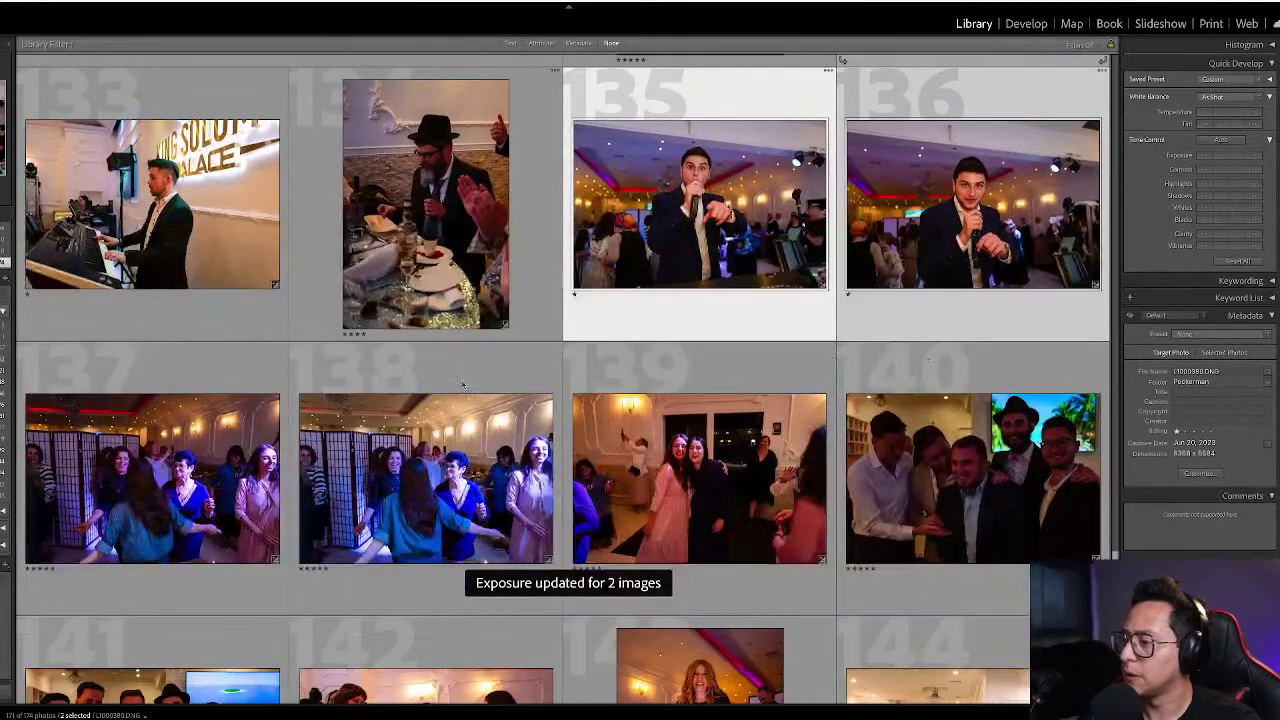
click(155, 490)
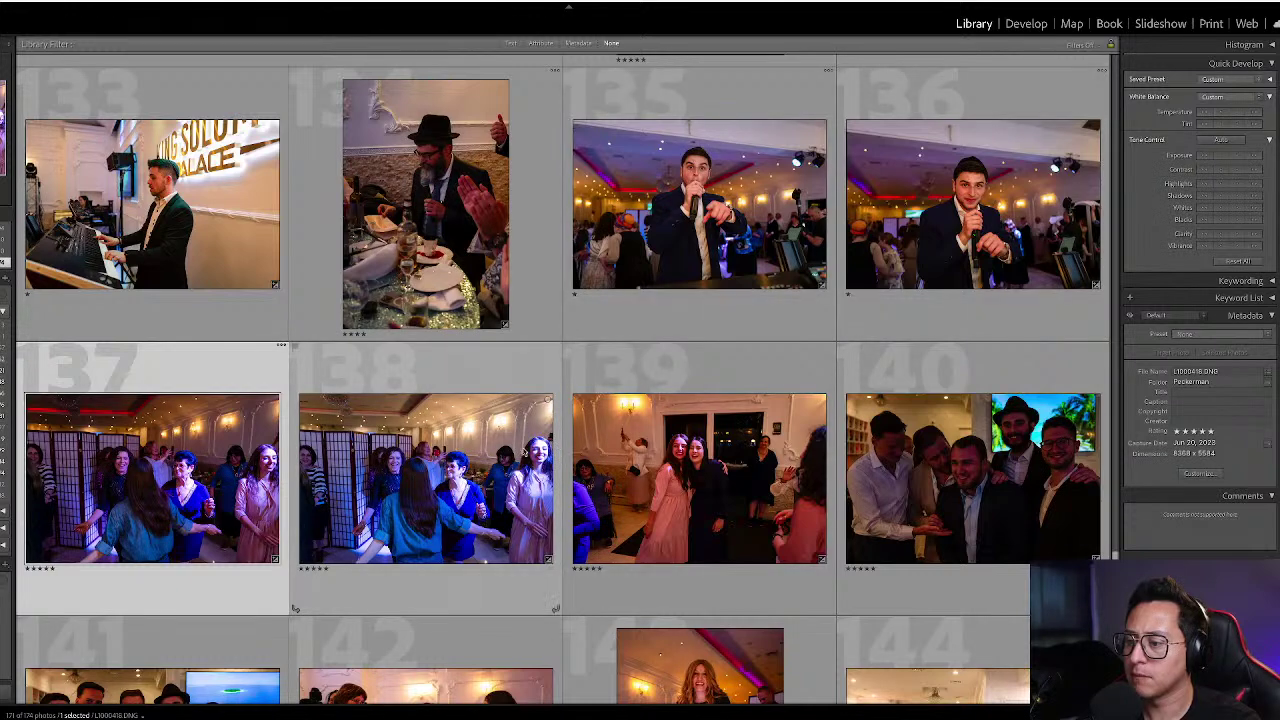
ctrl+click(450, 457)
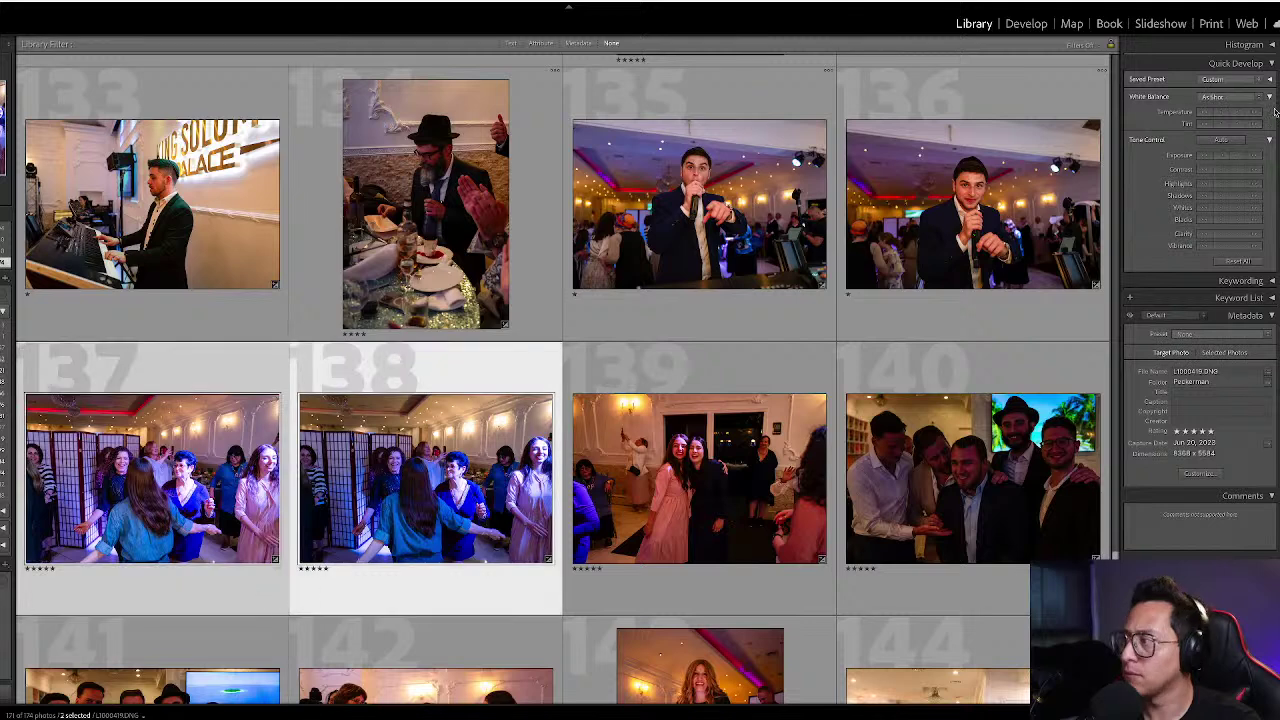
key(d)
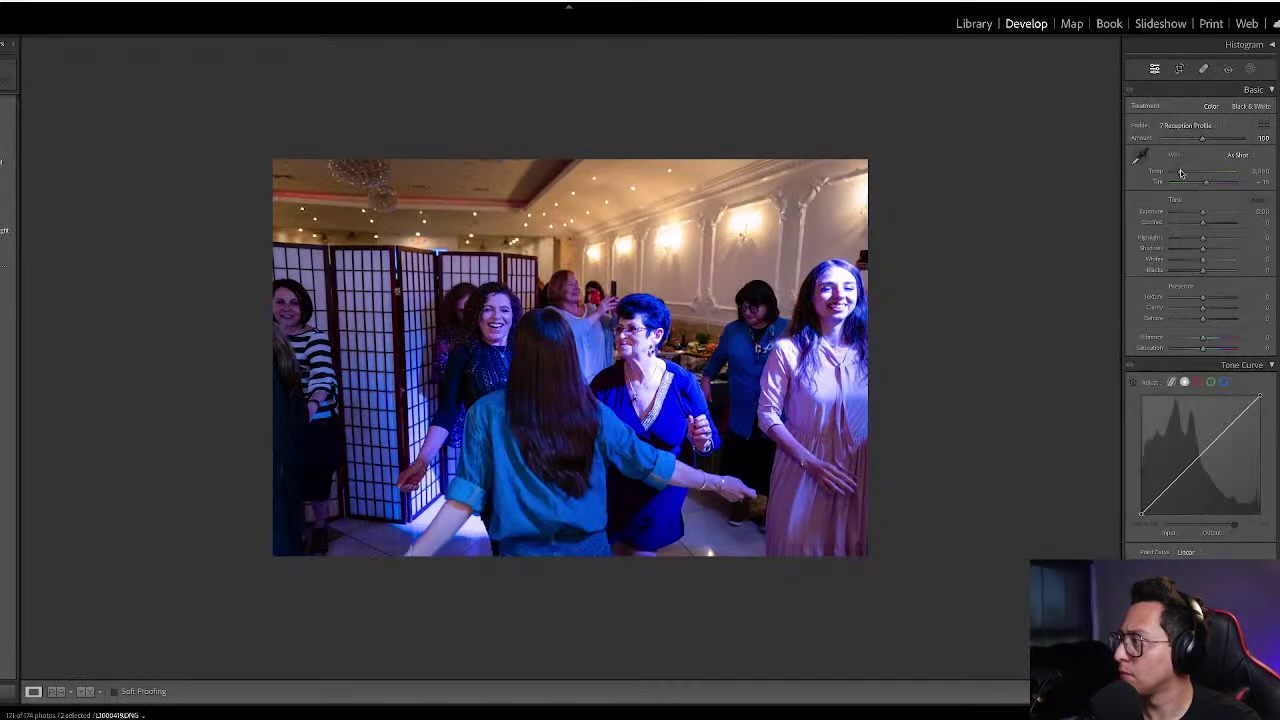
drag(1181, 175, 1192, 174)
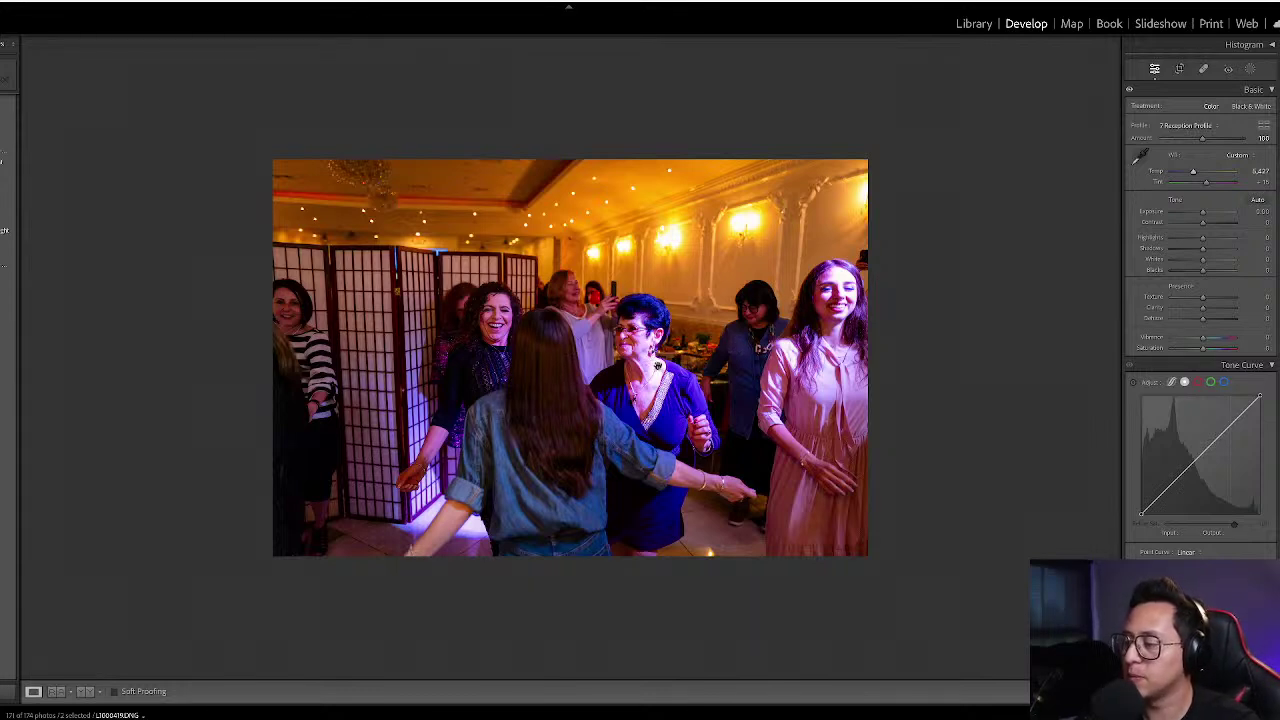
- Open photo 137 on its own and lower its exposure slightly
key(g)
click(662, 360)
click(169, 492)
key(d)
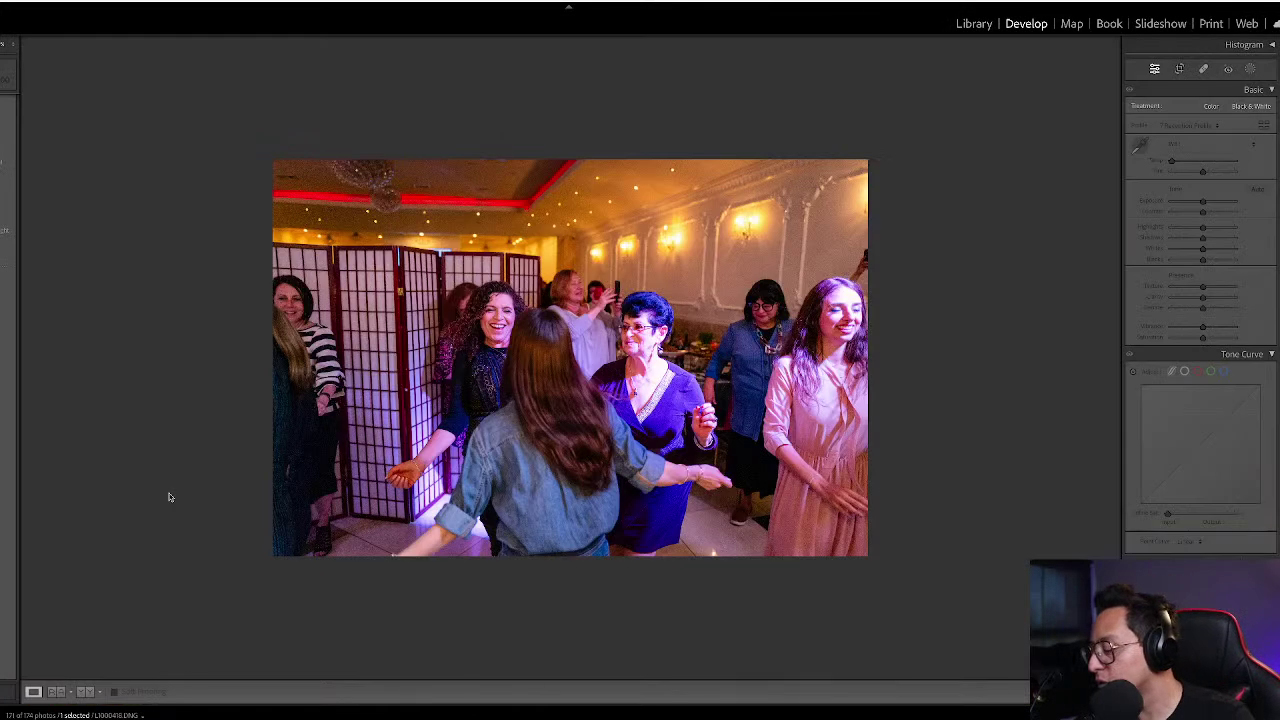
key(minus)
key(minus)
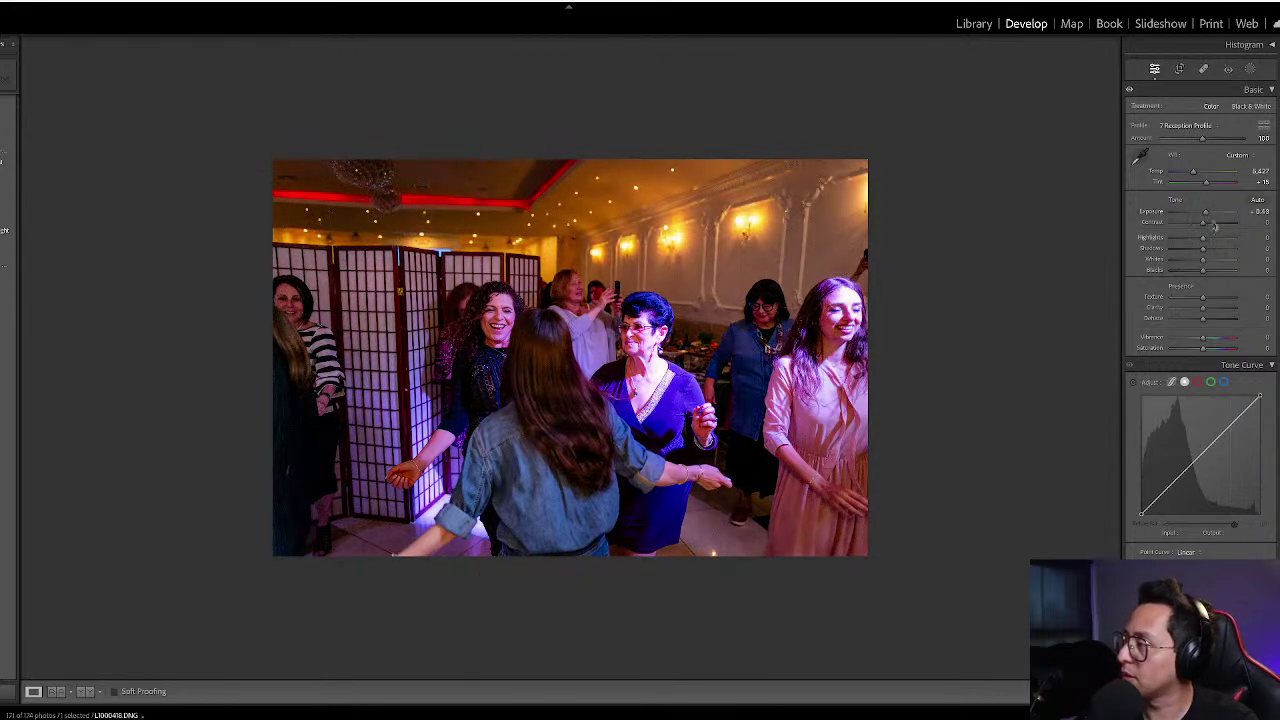
- Warm the temperature of photo 137, the women dancing beside the folding screen, to 6,169
drag(1194, 174, 1211, 172)
key(ctrl+z)
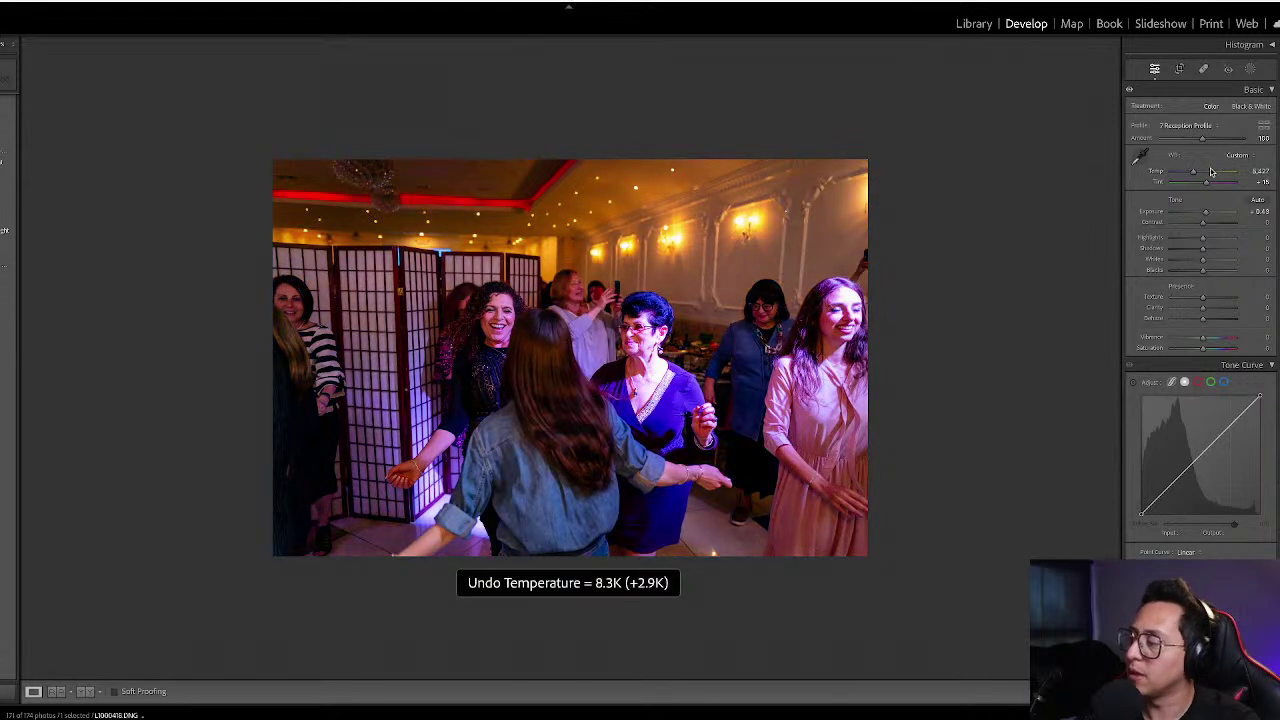
drag(1195, 174, 1199, 174)
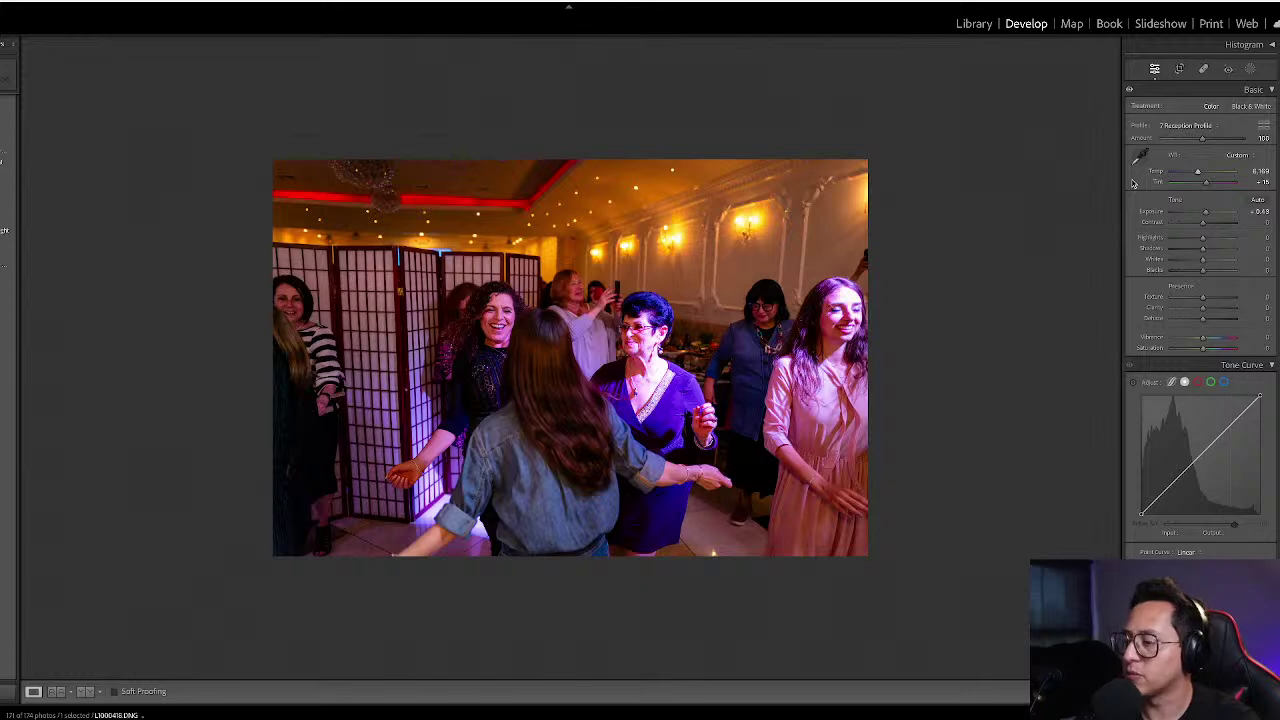
- Synchronize the develop settings of photo 137 to photo 138, leaving crop, healing and masking out
key(g)
key(shift+Right)
key(ctrl+shift+s)
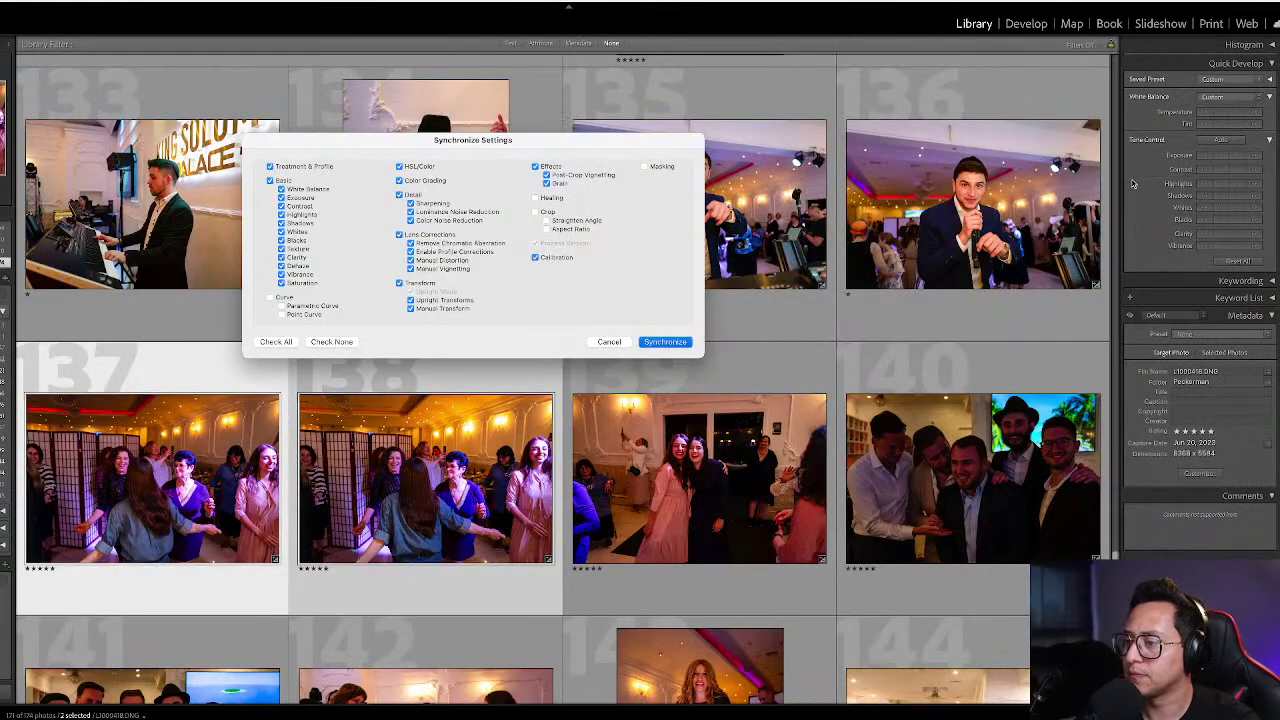
key(Return)
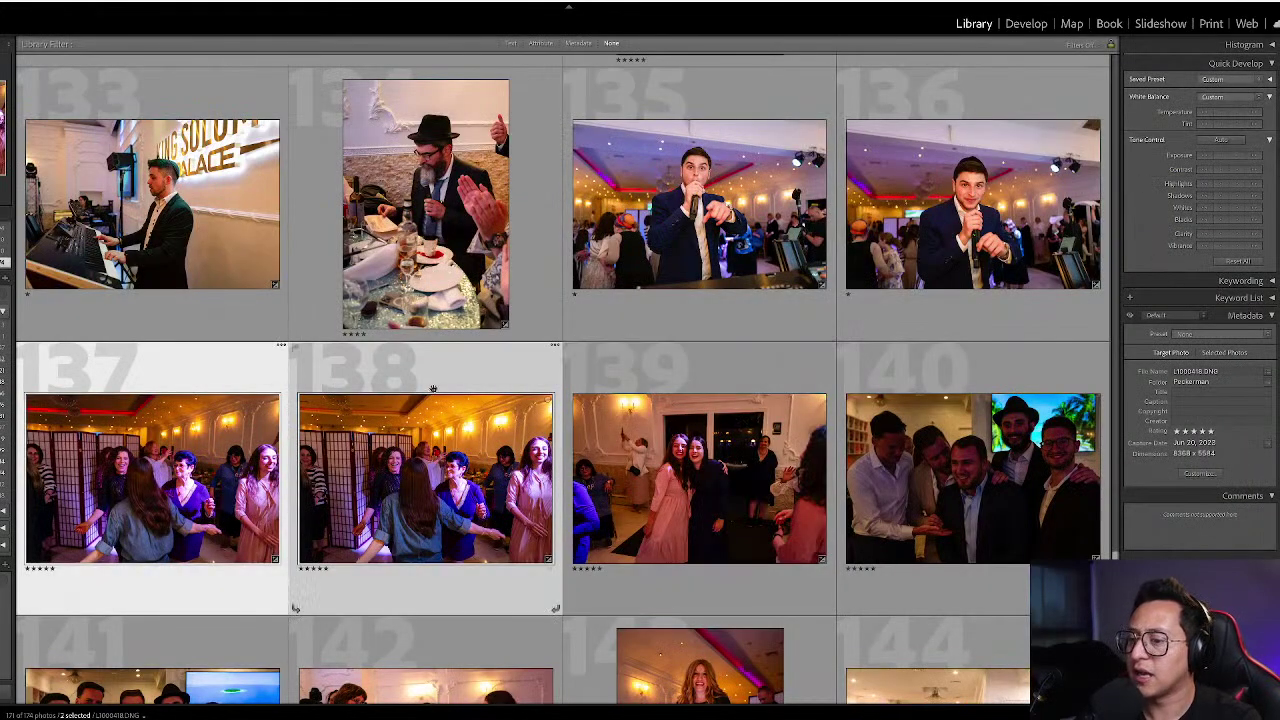
- Crop photos 137 and 138 together, trimming the ceiling and the women at both edges to centre the dancers
key(r)
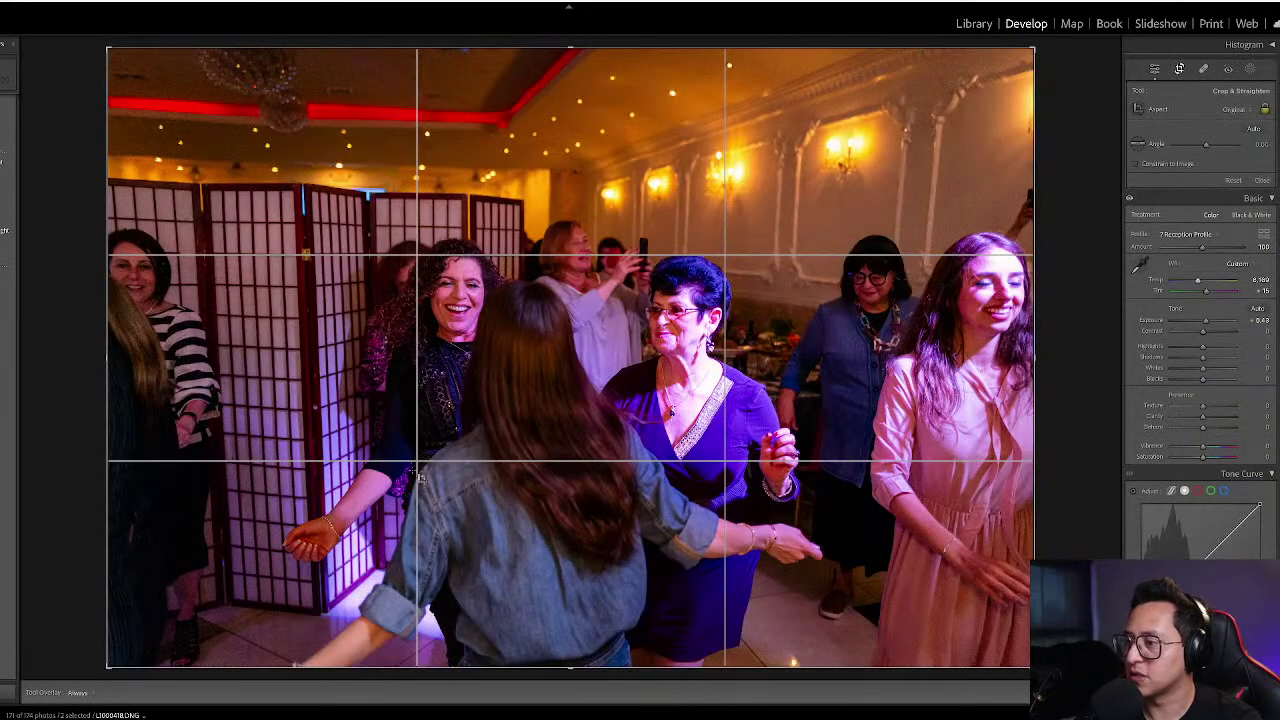
drag(1033, 48, 905, 134)
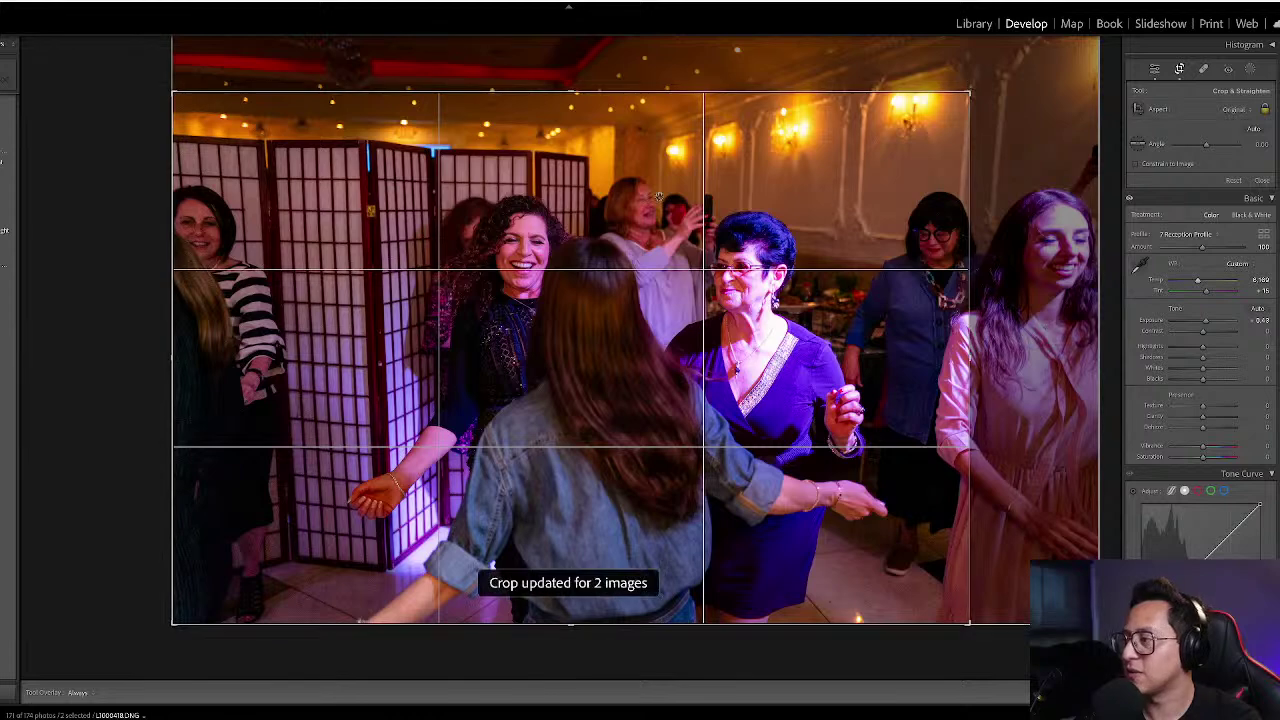
drag(172, 92, 234, 133)
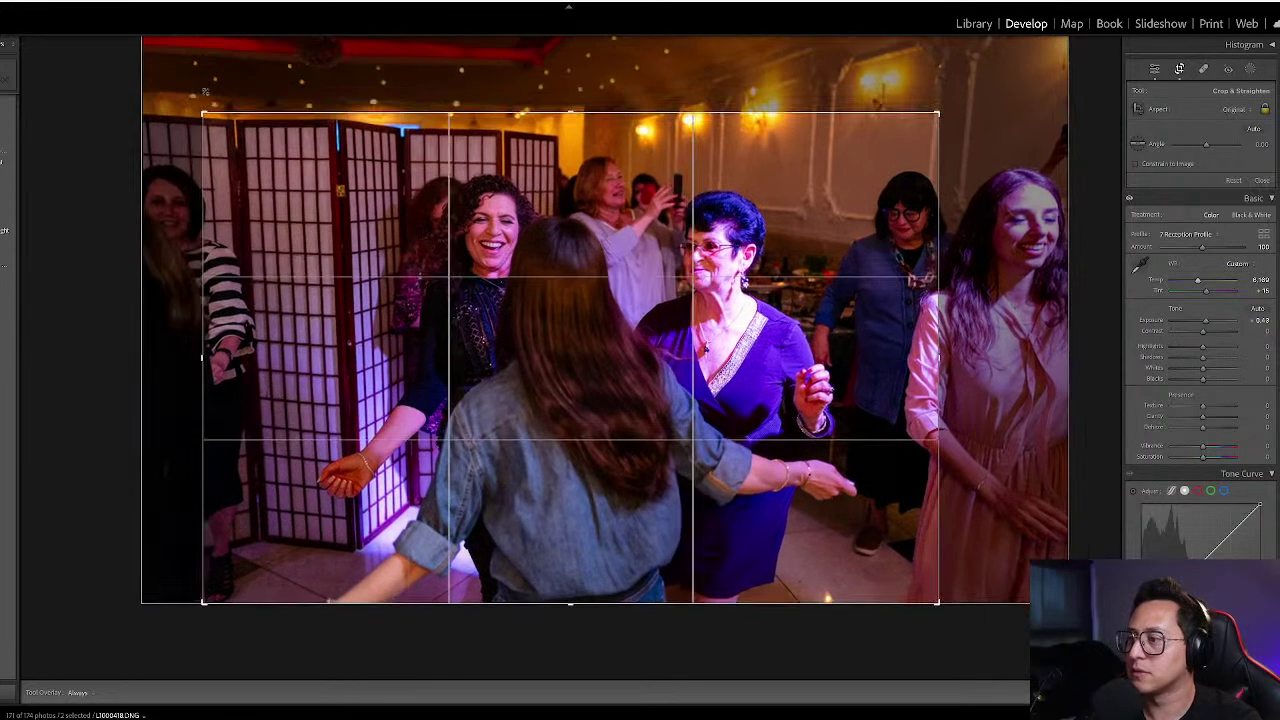
key(Return)
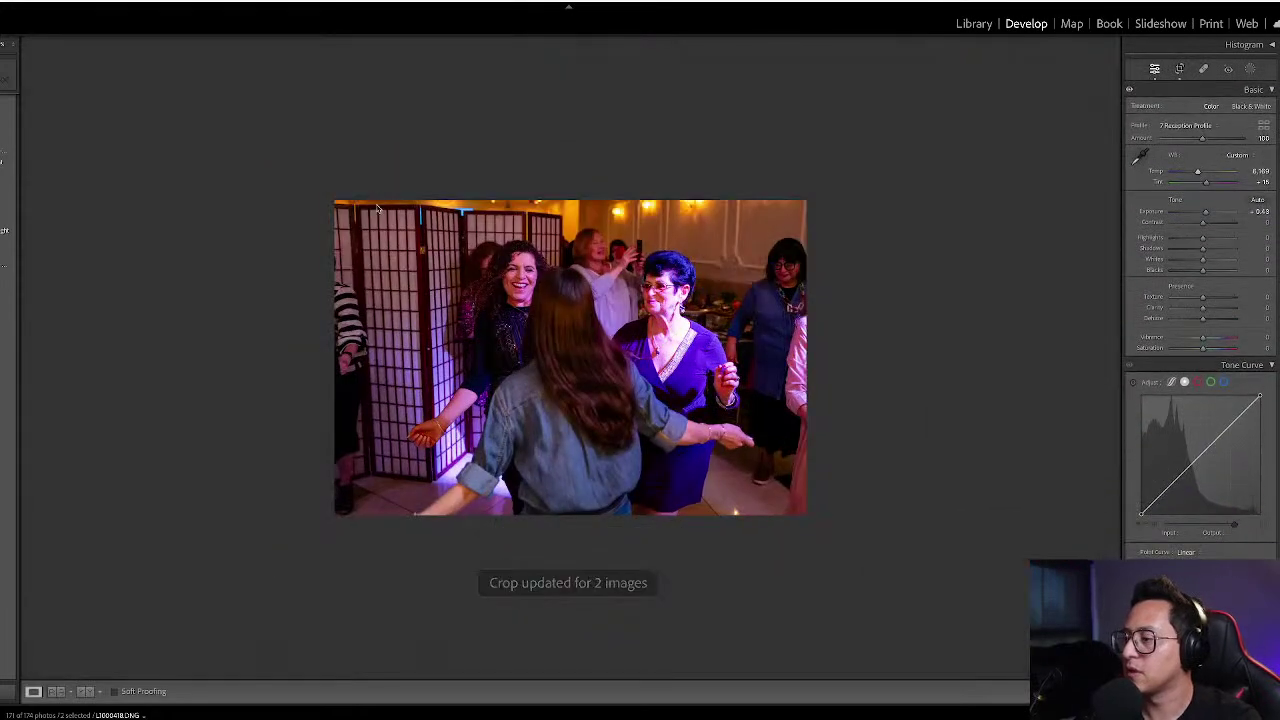
key(g)
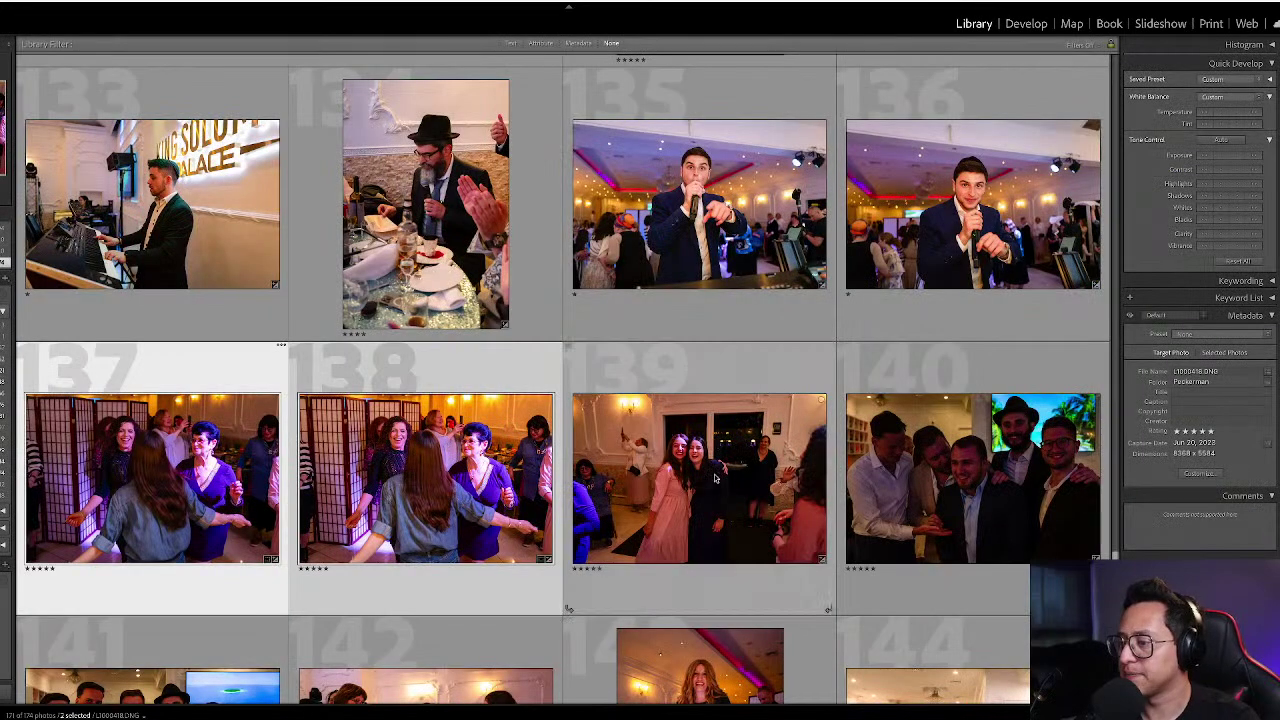
- Raise the exposure of photo 139, the two women posing side by side, to +0.50
click(686, 514)
key(d)
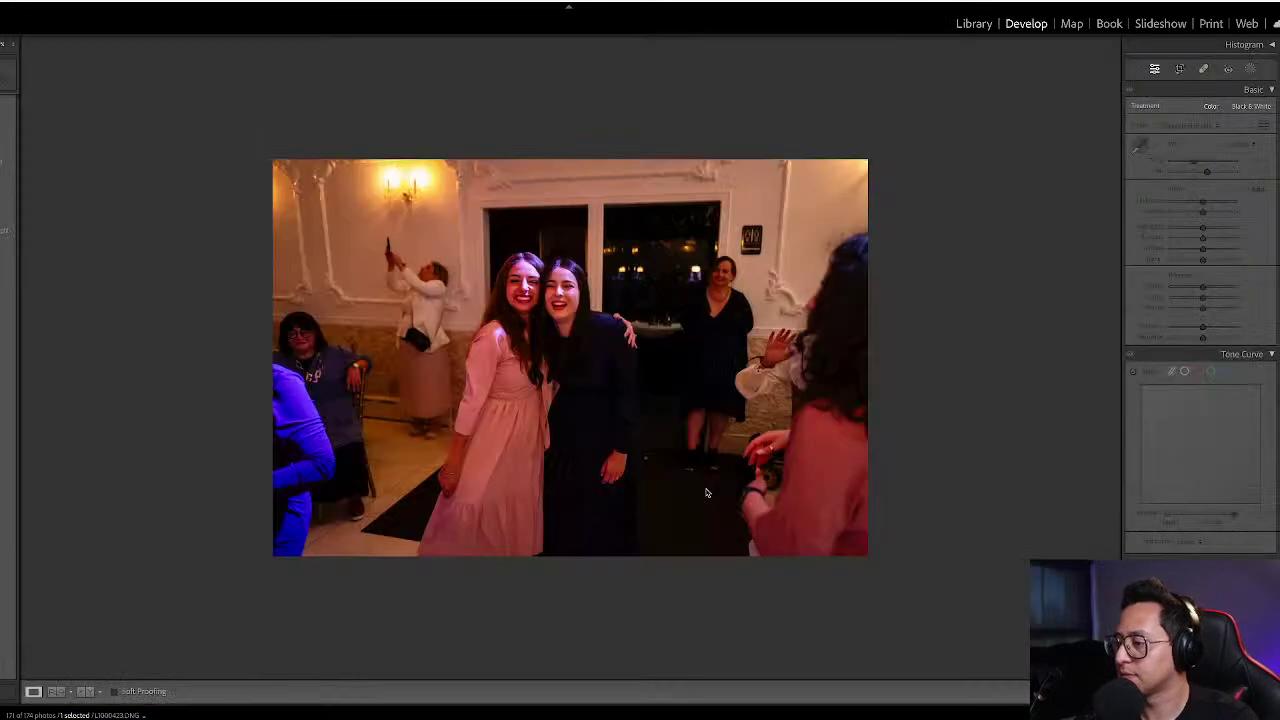
key(equal)
key(equal)
key(equal)
key(equal)
key(equal)
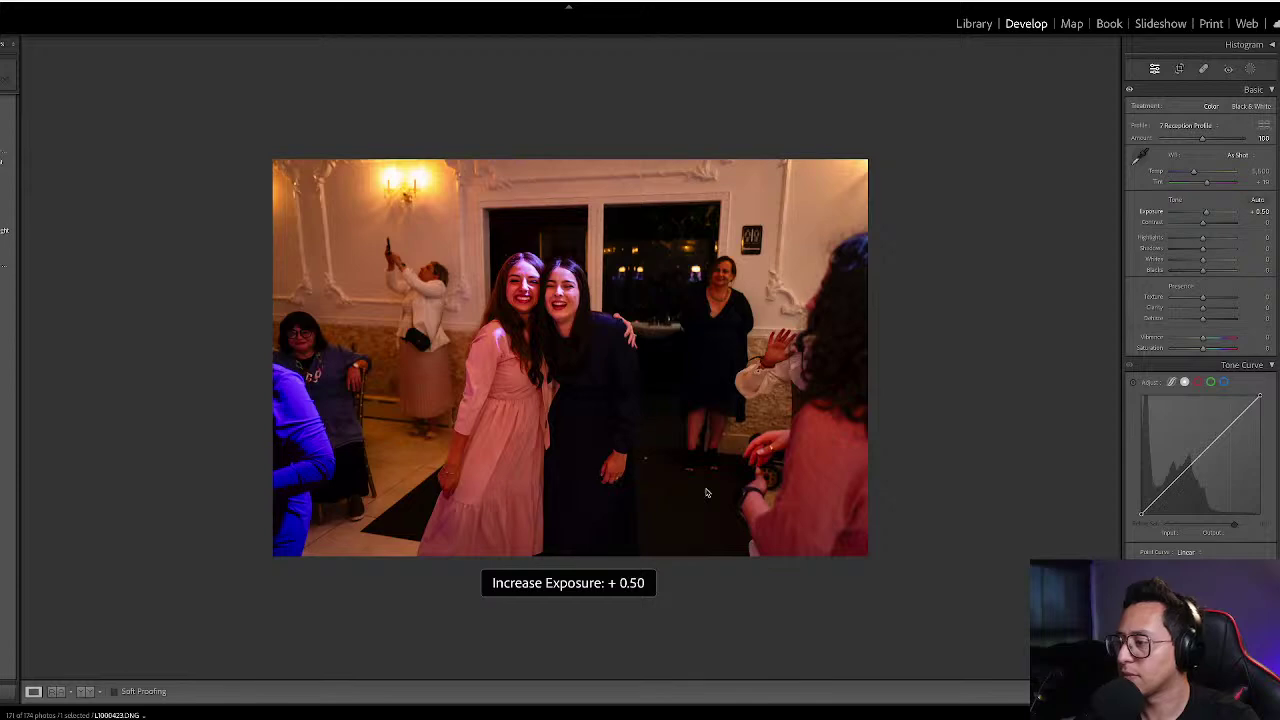
key(g)
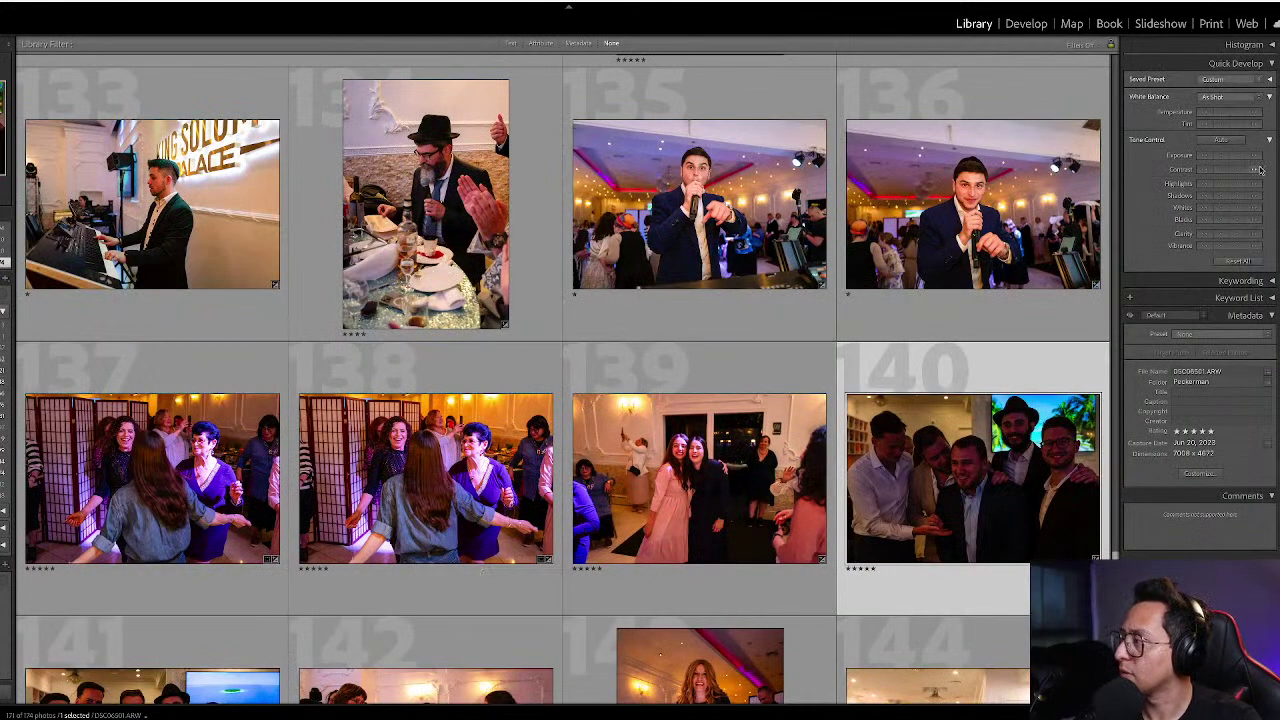
- Raise the exposure of photo 142, the woman and girls dancing, to +0.30
scroll(1057, 373, down, 2)
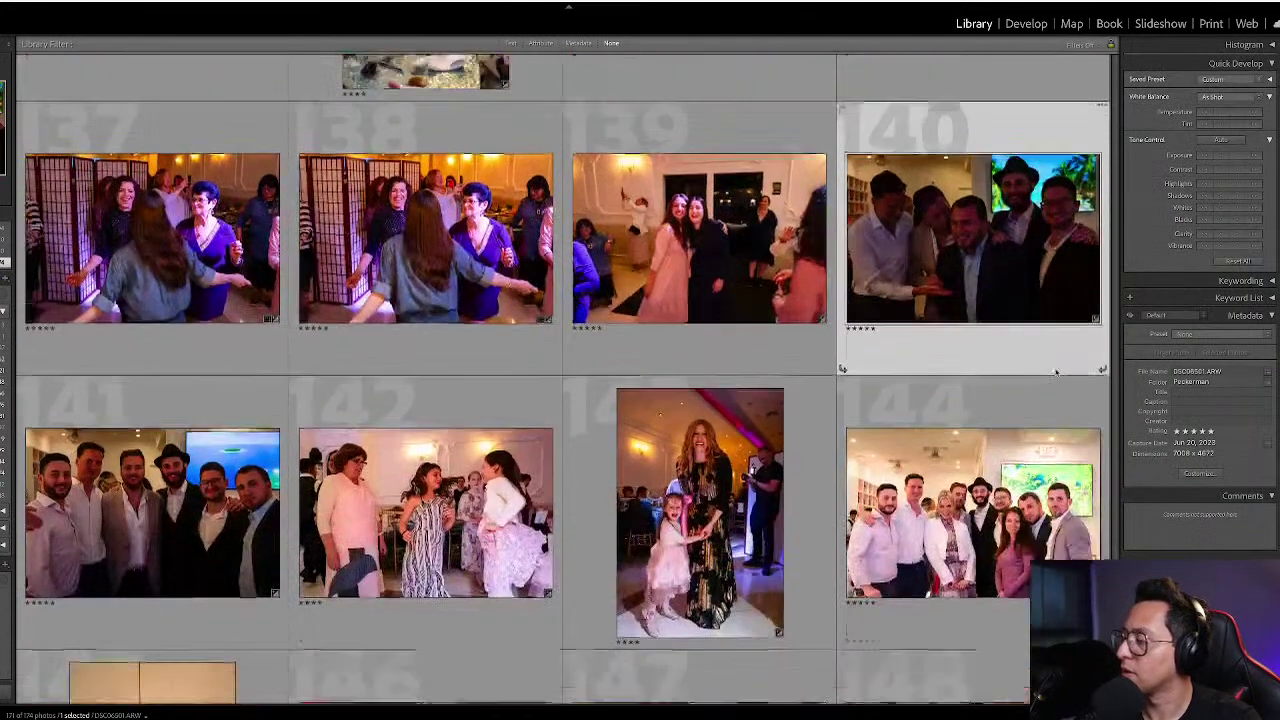
key(Right)
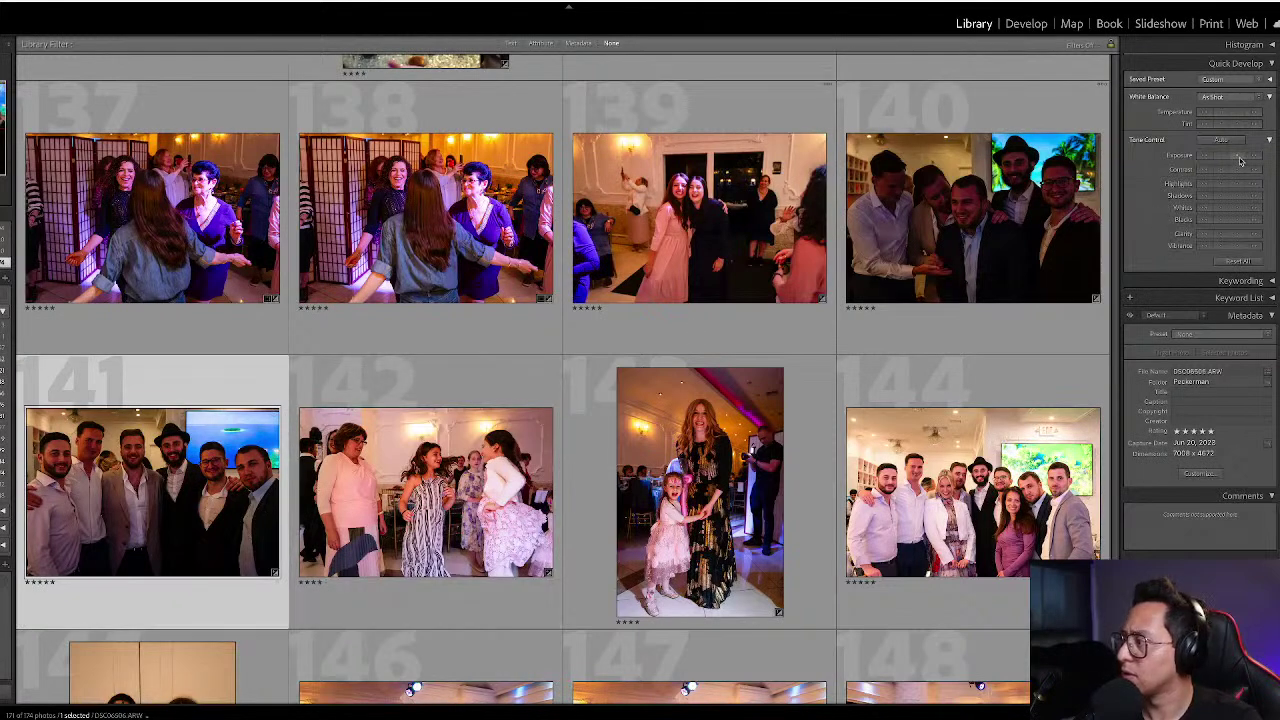
click(499, 478)
key(d)
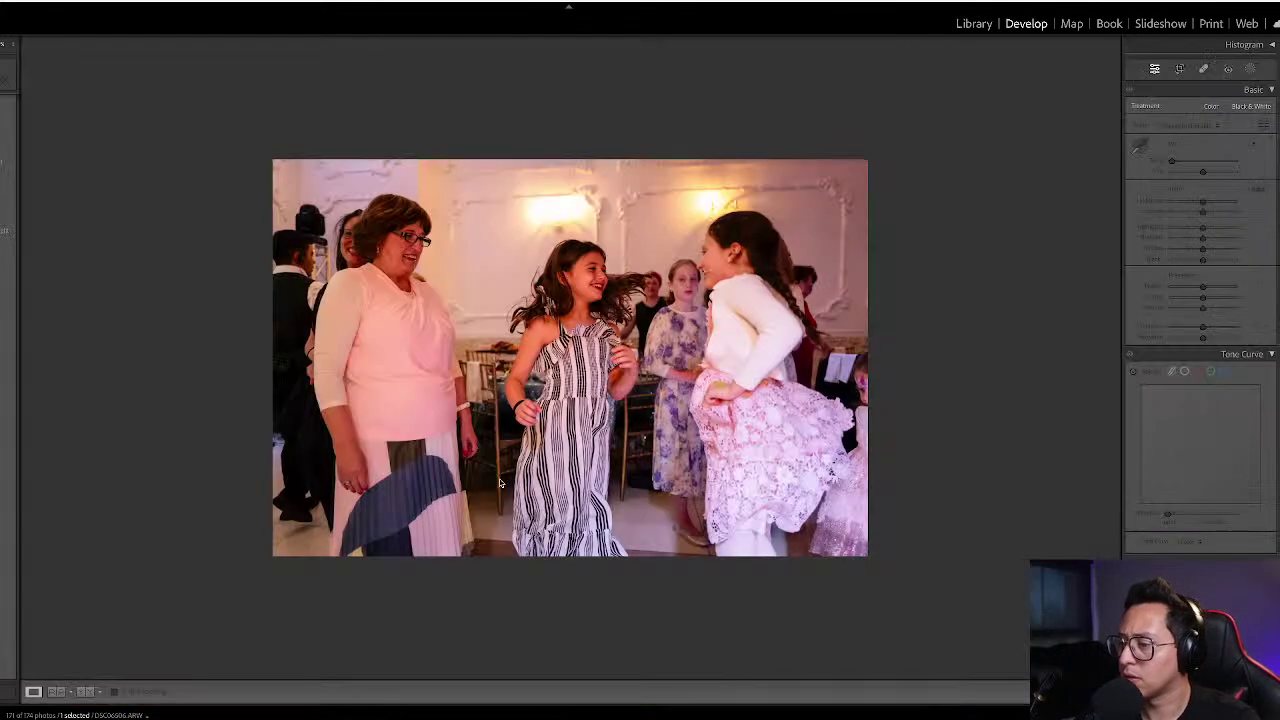
key(equal)
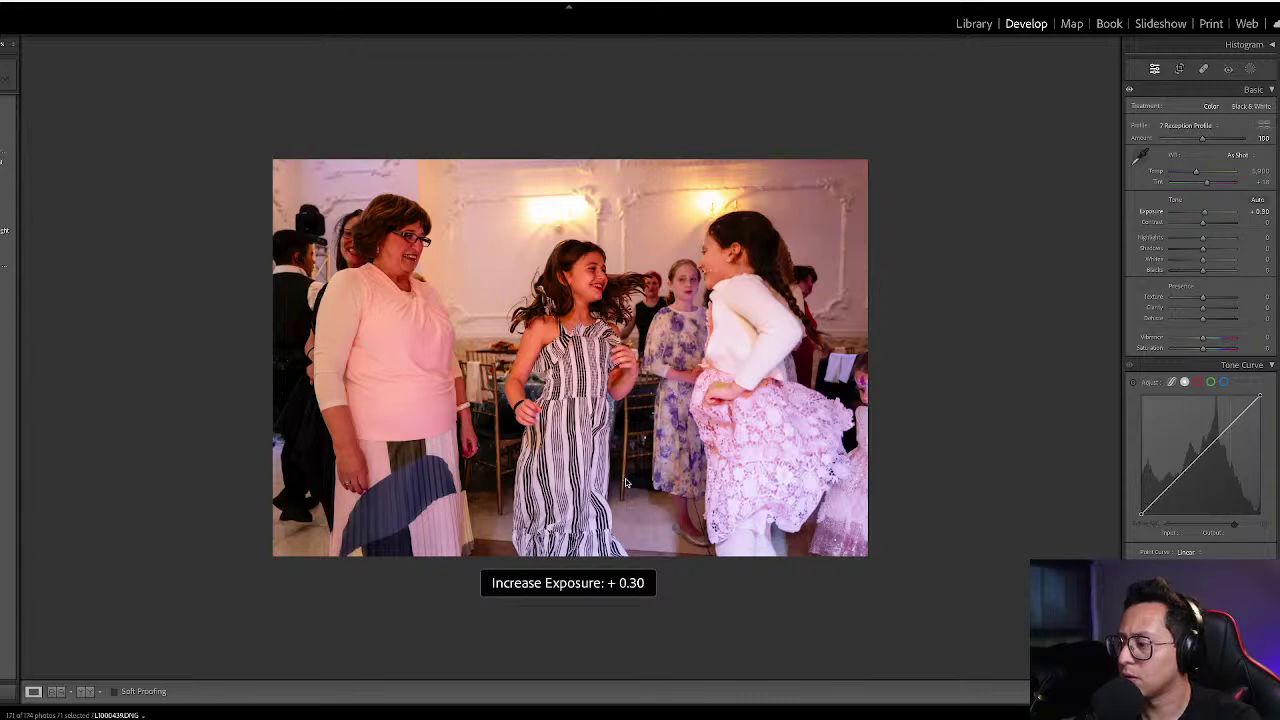
key(g)
- Increase the exposure of photo 143, the woman holding the little girl's hand, by three steps
click(626, 483)
key(d)
key(equal)
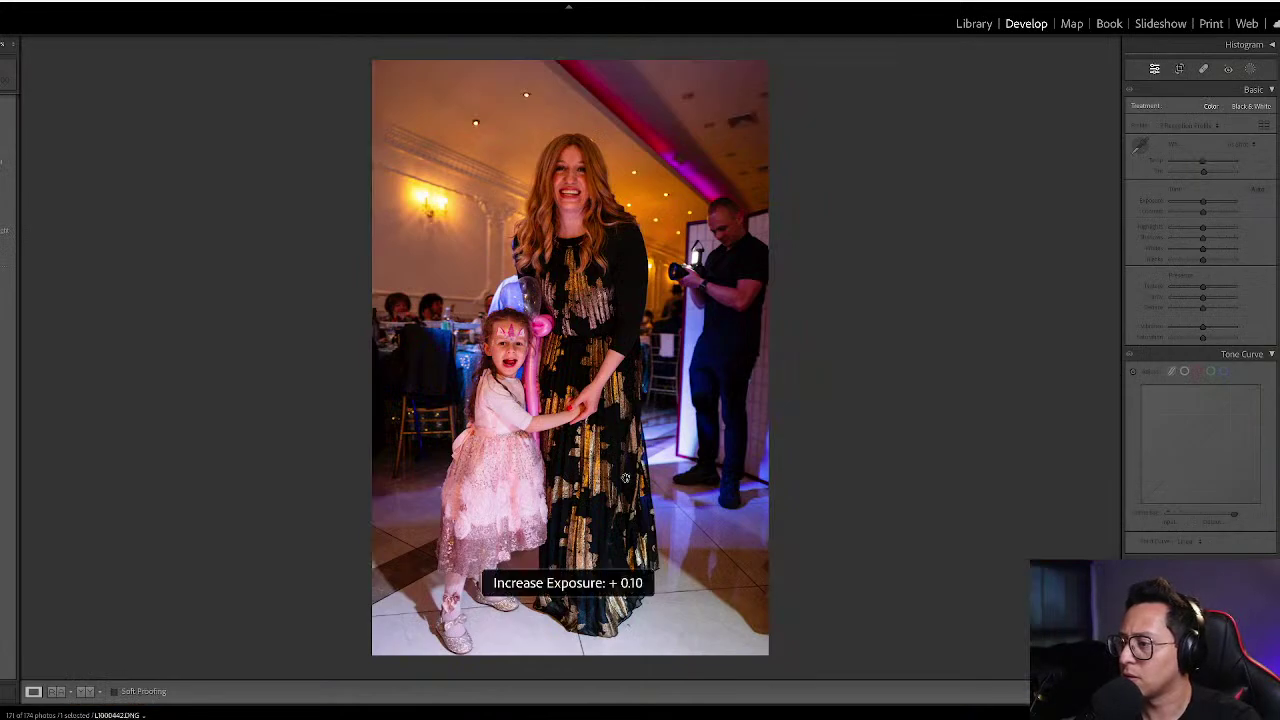
key(equal)
key(equal)
key(g)
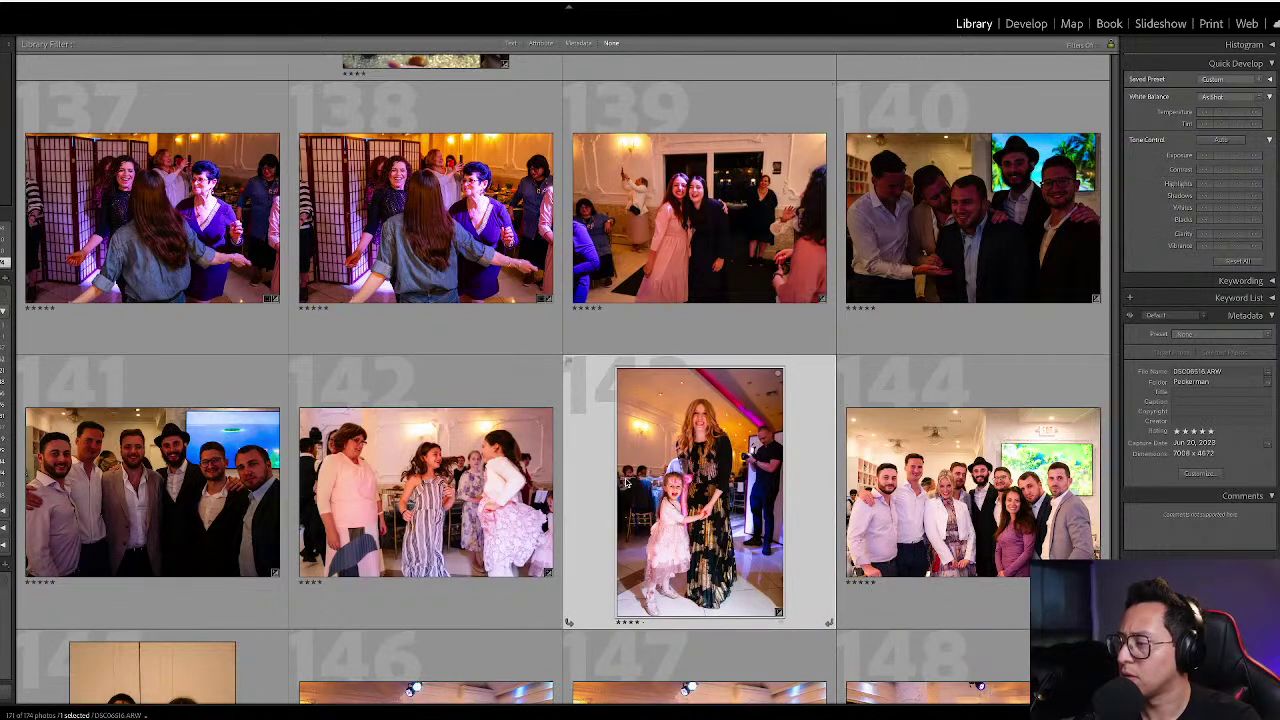
- Mask photo 143 with a linear gradient from the top edge down past the woman's waist and raise the mask's exposure slightly
key(d)
key(m)
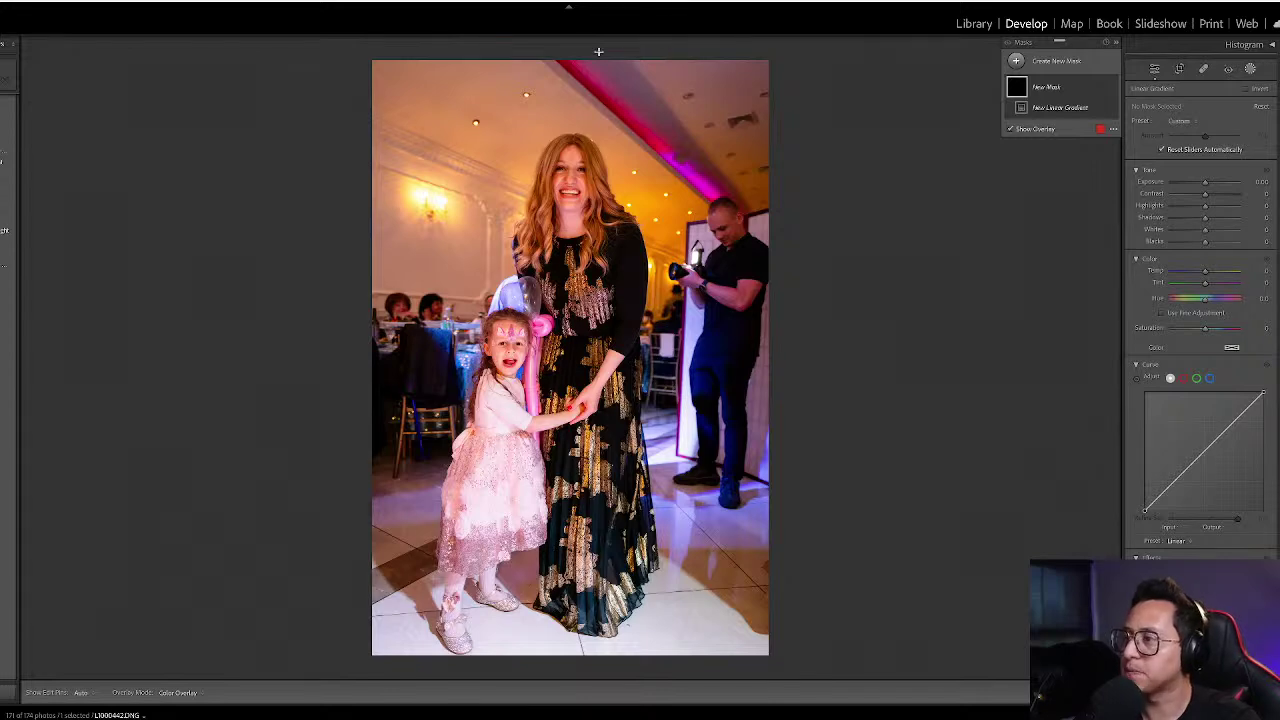
drag(594, 58, 594, 230)
drag(594, 143, 579, 401)
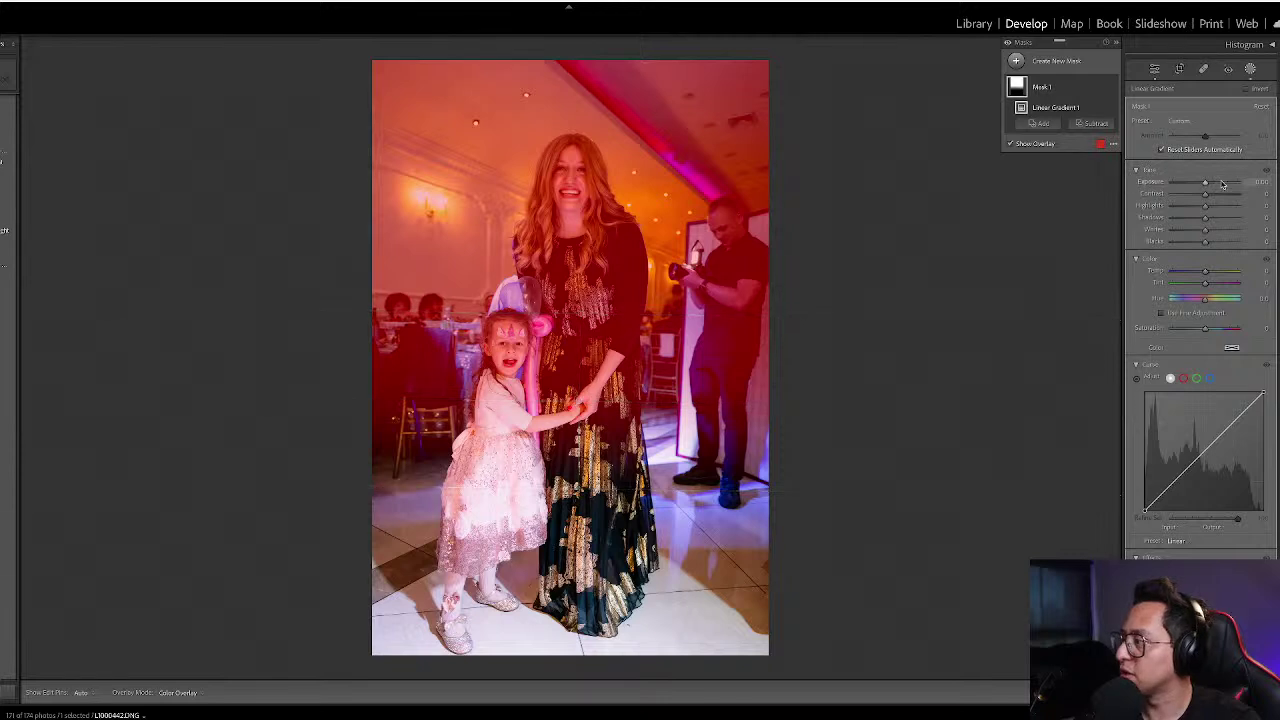
drag(1210, 183, 1213, 185)
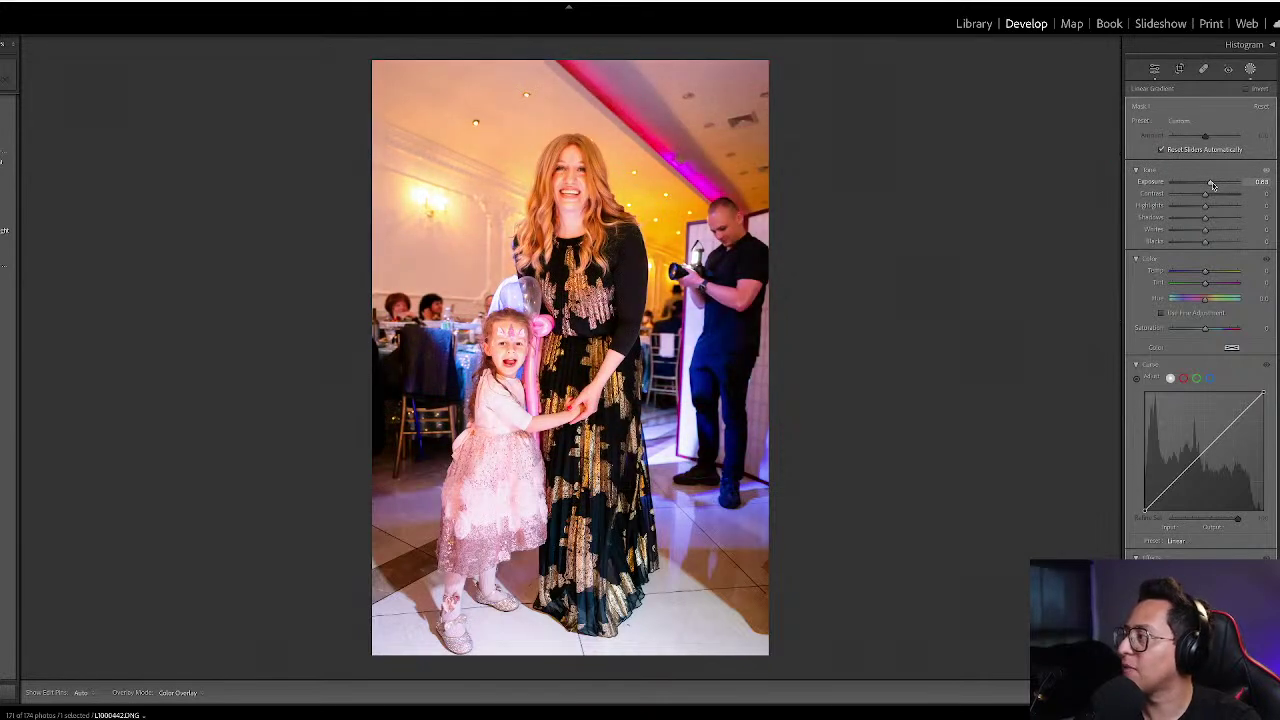
key(Escape)
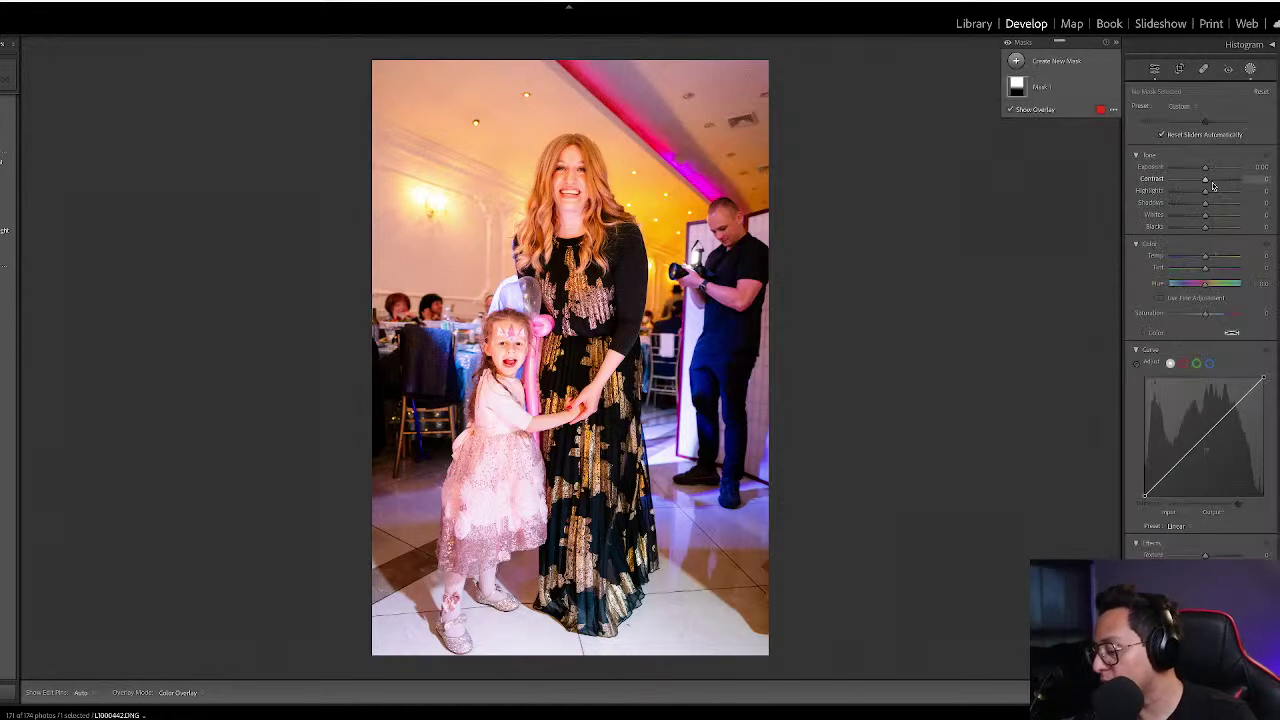
- Decrease the overall exposure of photo 143 by three steps
key(minus)
key(minus)
key(minus)
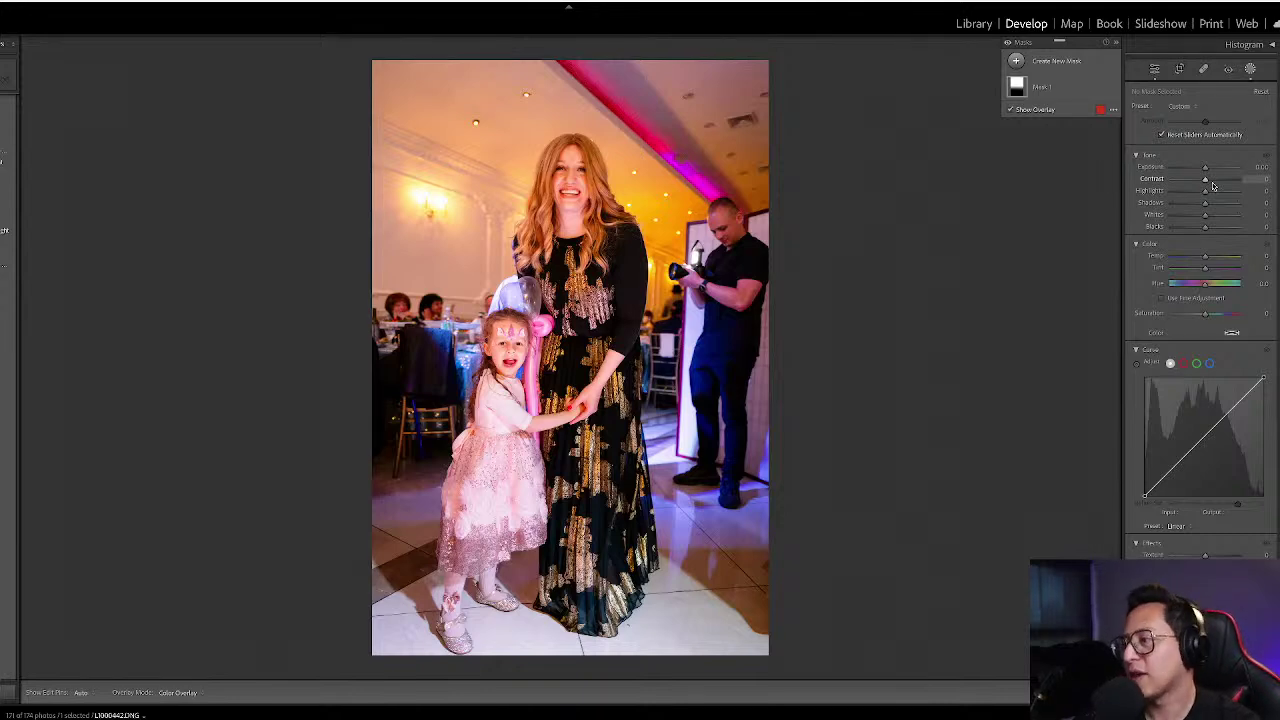
key(g)
- Raise the exposure of photo 144, the group posing in front of the screen, to +1.54
scroll(842, 308, down, 3)
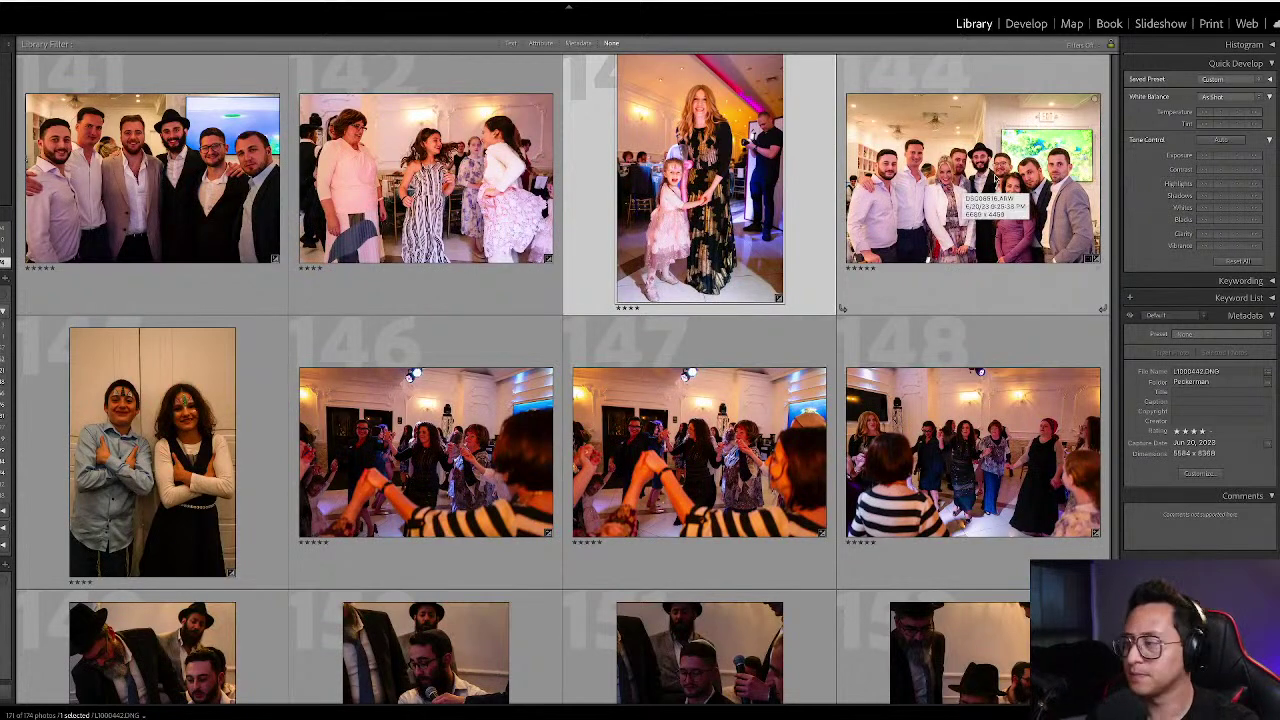
click(996, 175)
key(d)
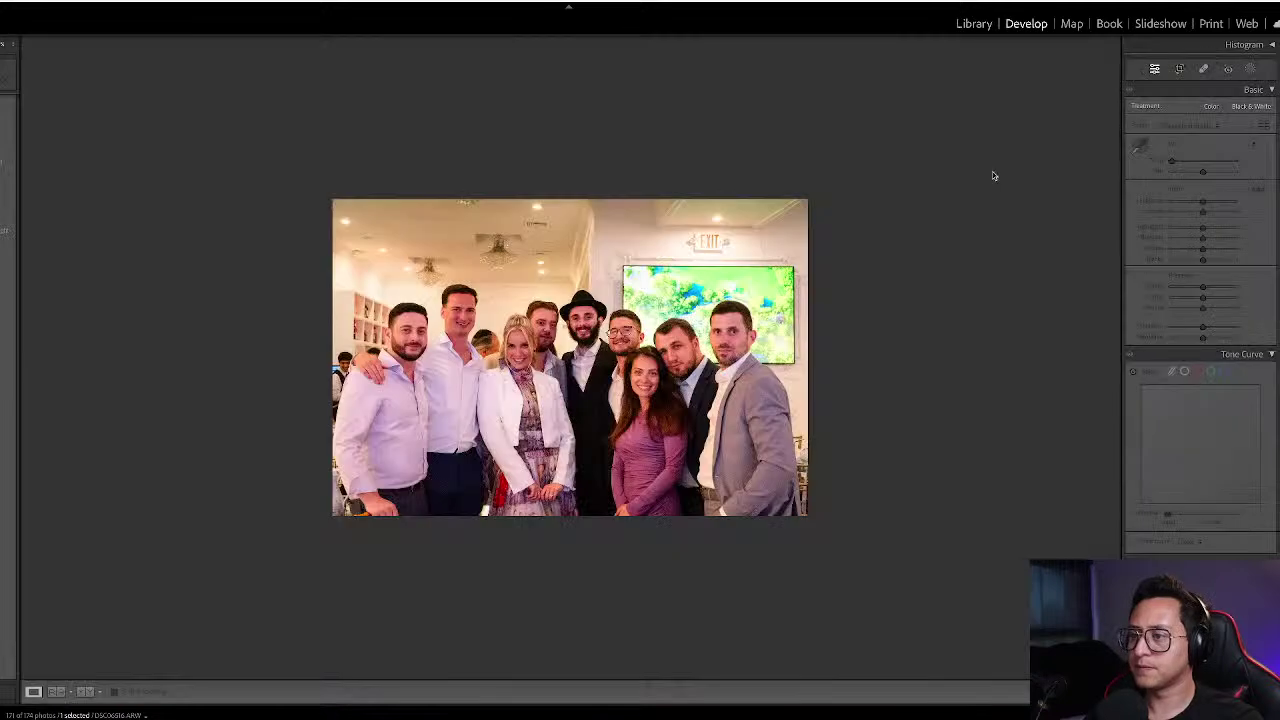
key(minus)
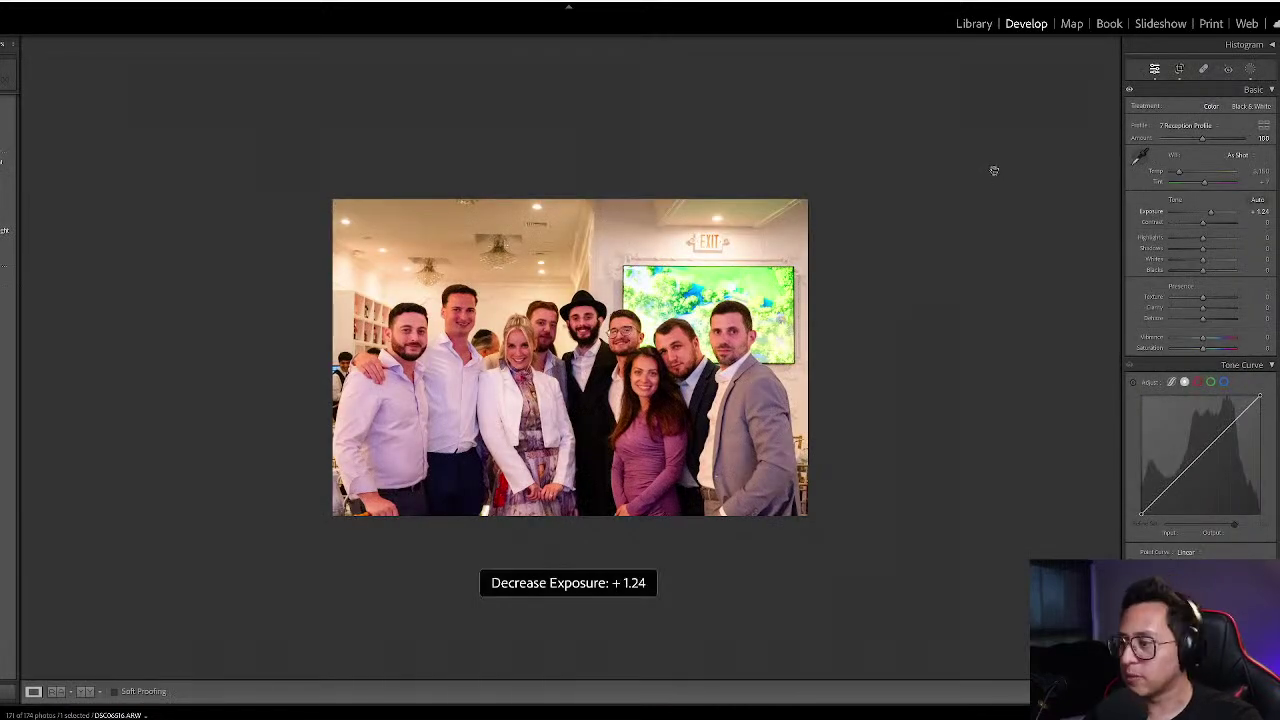
key(equal)
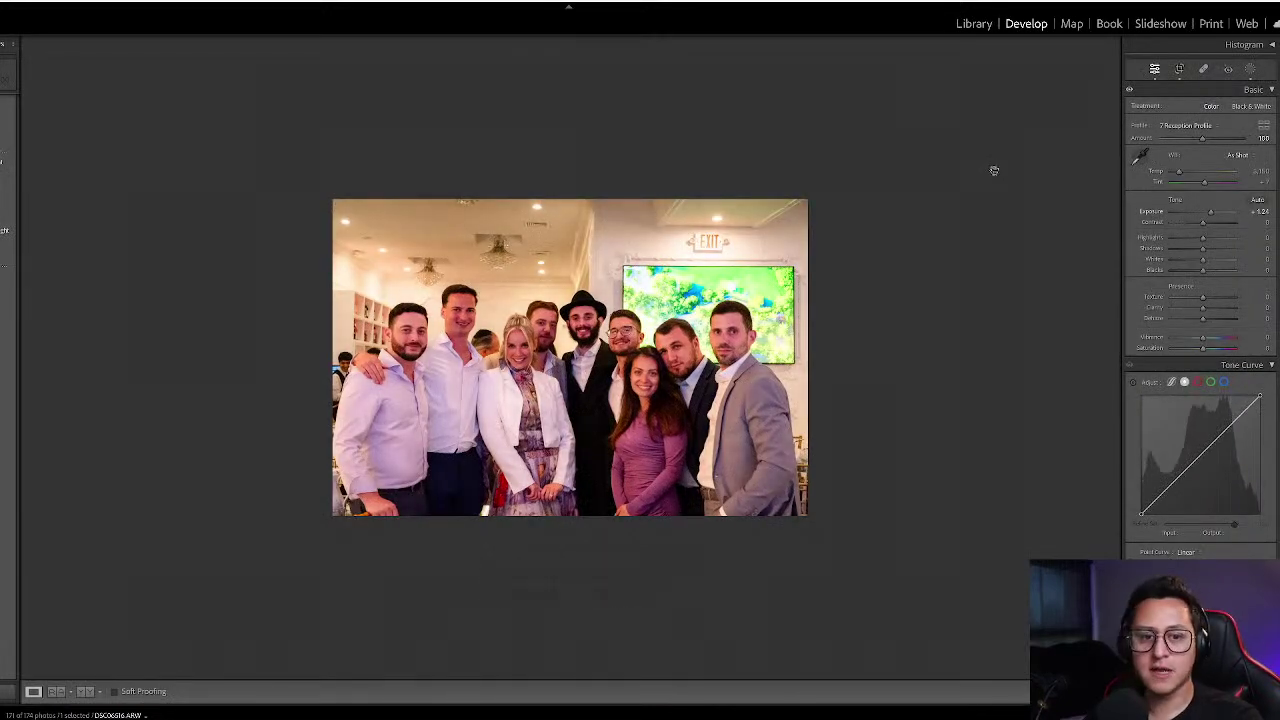
key(equal)
key(equal)
key(equal)
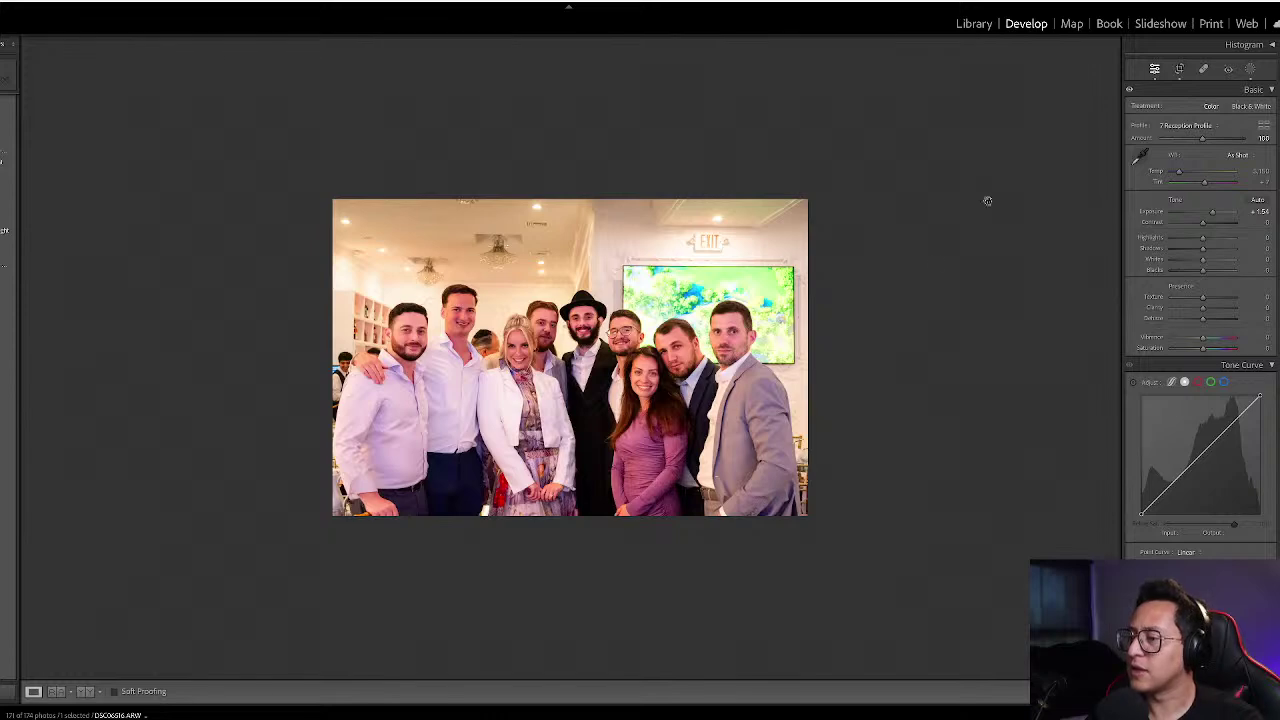
key(g)
- Raise the exposure of photo 145, the boy and girl with painted foreheads, to +1.20
key(Right)
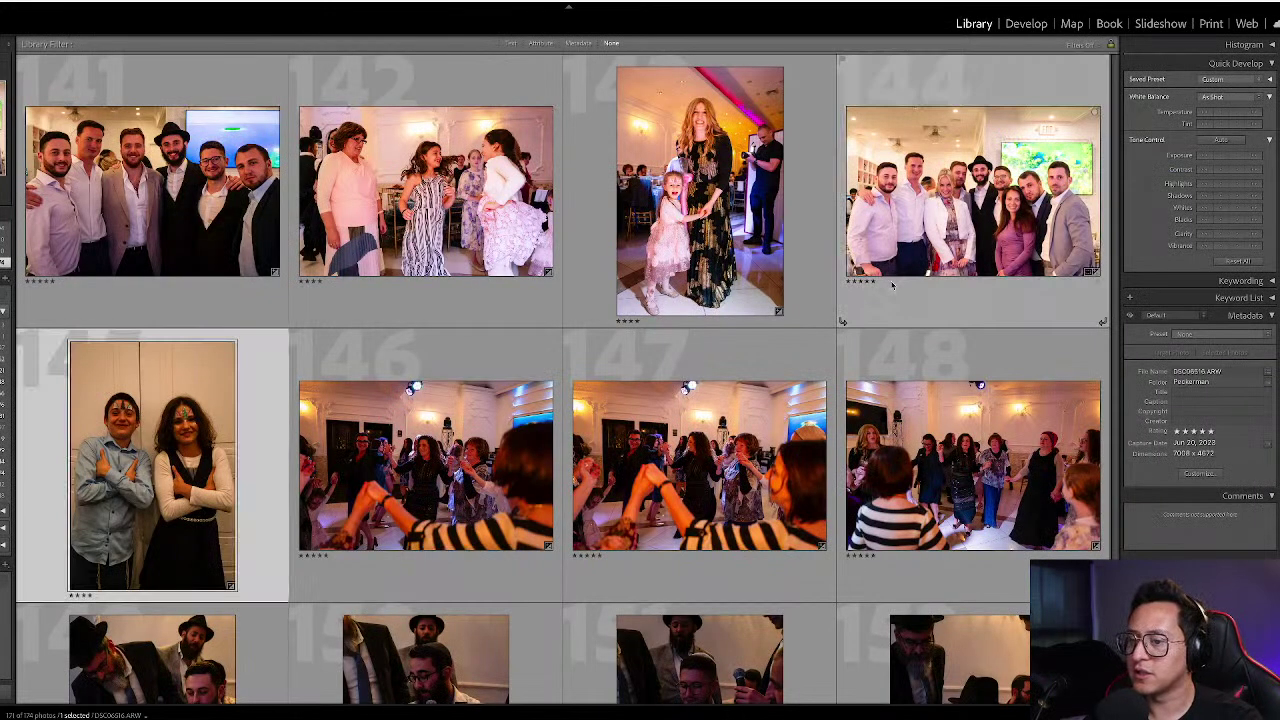
key(d)
key(equal)
key(equal)
key(equal)
key(equal)
key(equal)
key(equal)
key(equal)
key(equal)
key(equal)
key(equal)
key(equal)
key(equal)
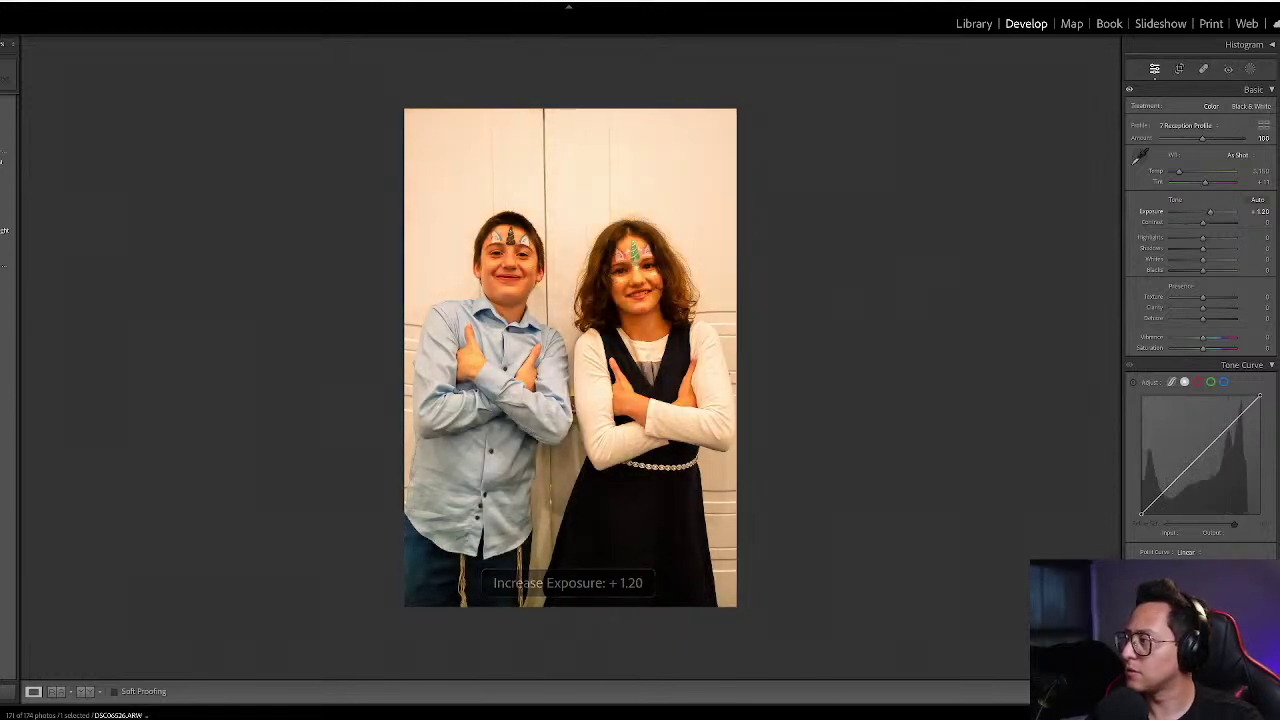
- Lower the highlights of photo 145 considerably and raise its exposure to +1.70
drag(1205, 245, 1187, 245)
key(equal)
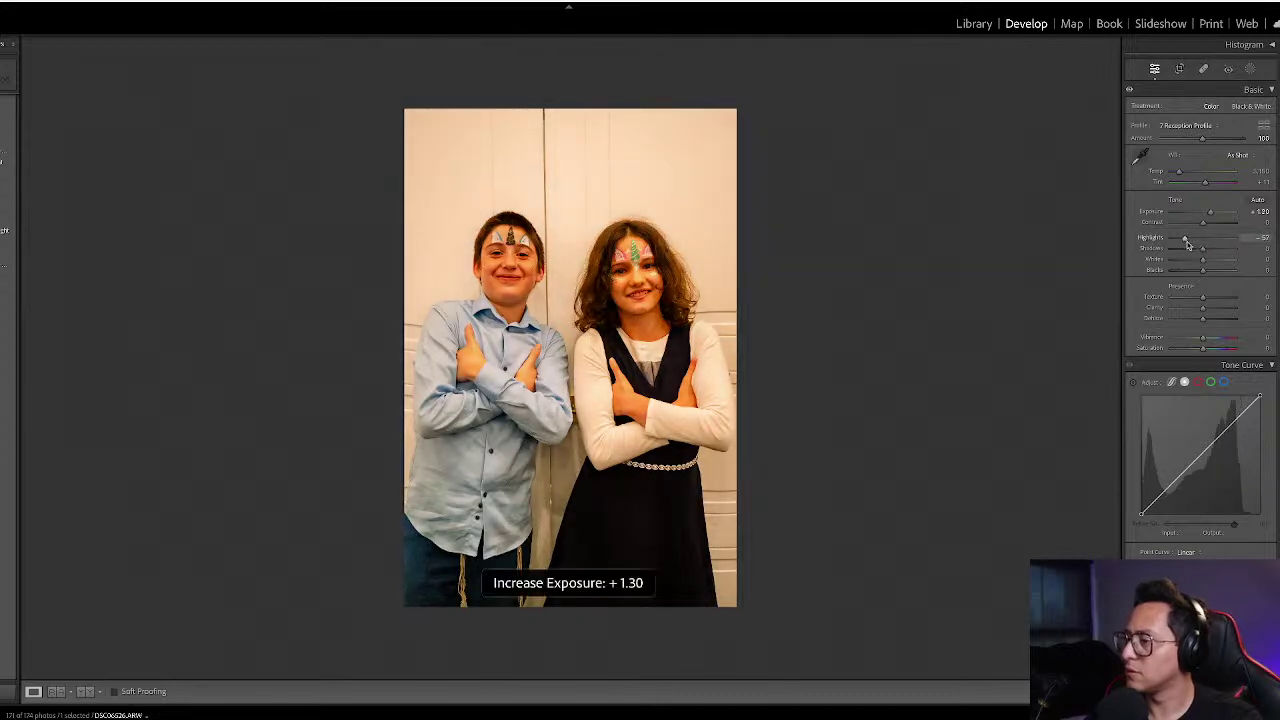
key(equal)
key(equal)
key(equal)
key(equal)
key(equal)
key(minus)
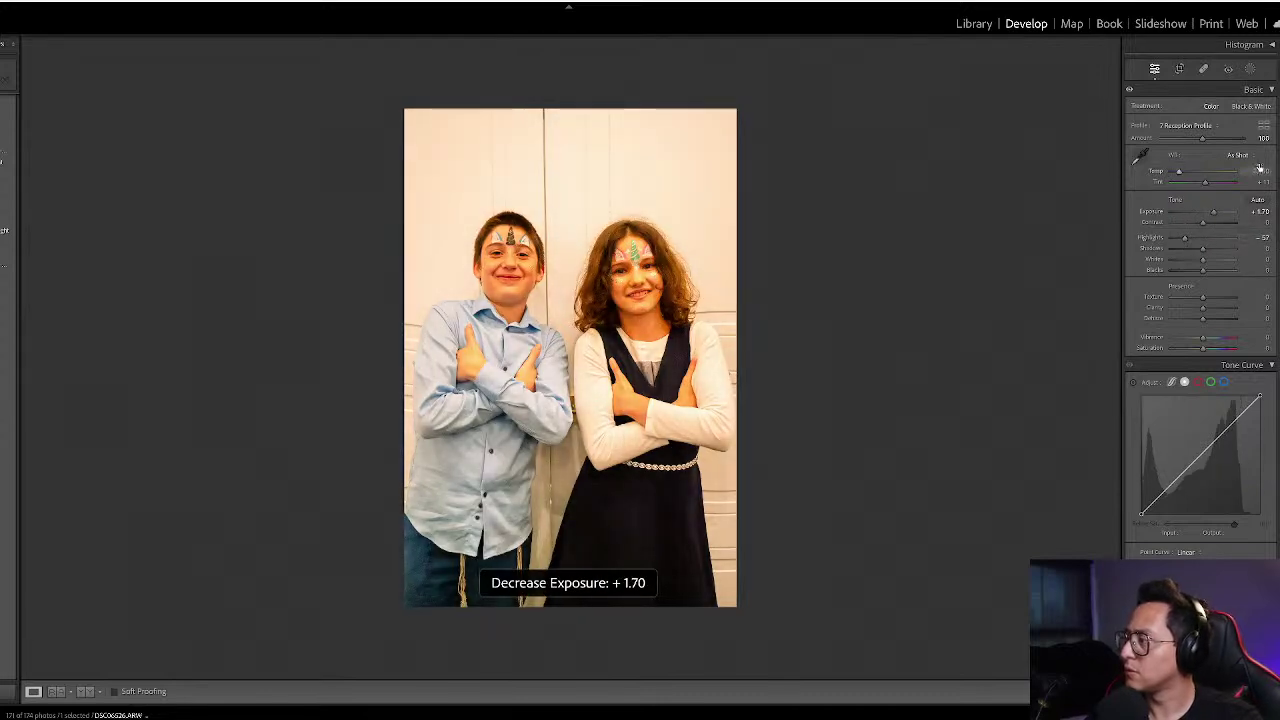
- Set the white balance temperature of photo 145 to 2,750
click(1259, 171)
text(2,750)
key(Return)
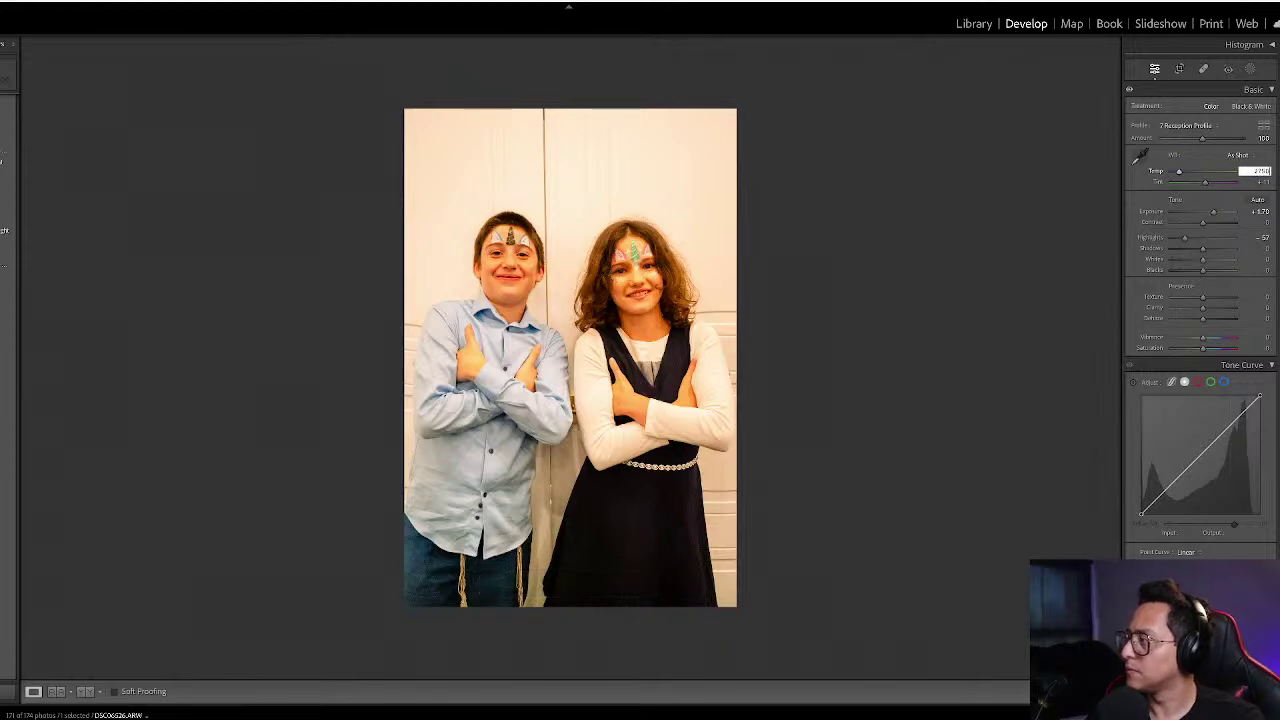
- Raise the exposure of photos 146 and 147, the women dancing in a circle, together to +1.50
key(g)
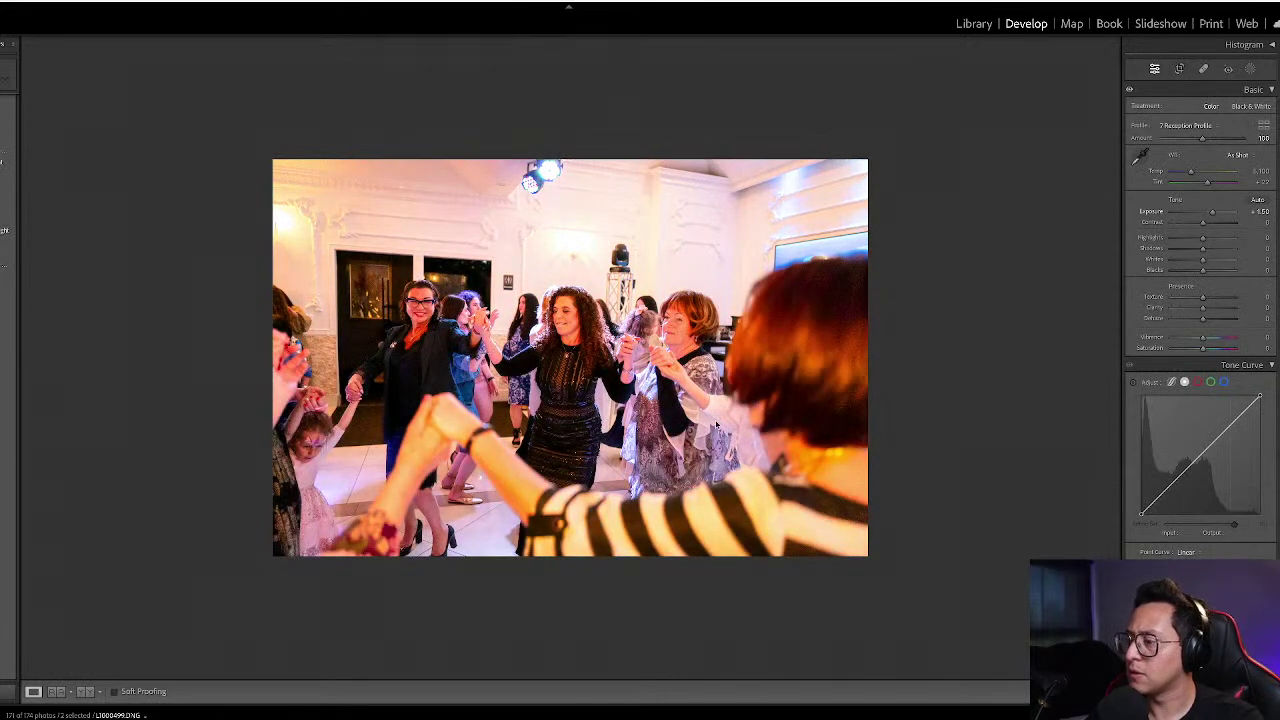
key(g)
scroll(815, 447, down, 3)
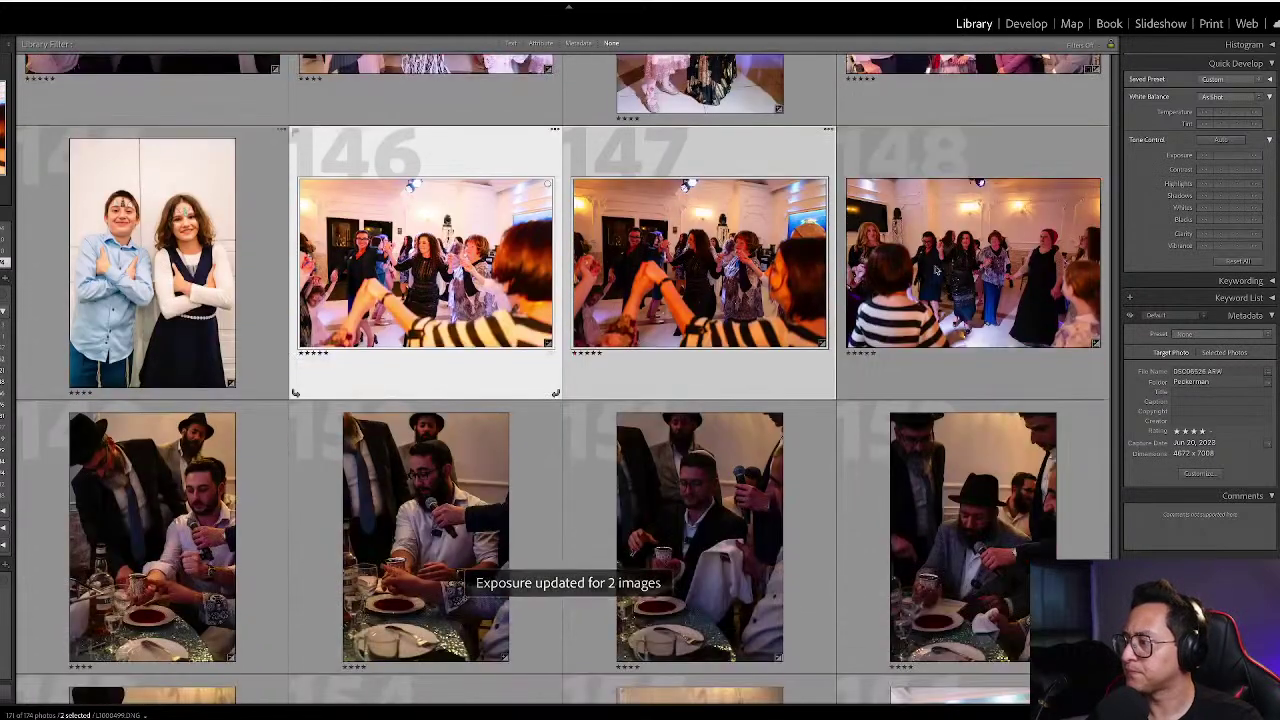
- Raise the exposure of photos 149 to 155, from the men at the dinner table to the embracing pair, together
click(842, 393)
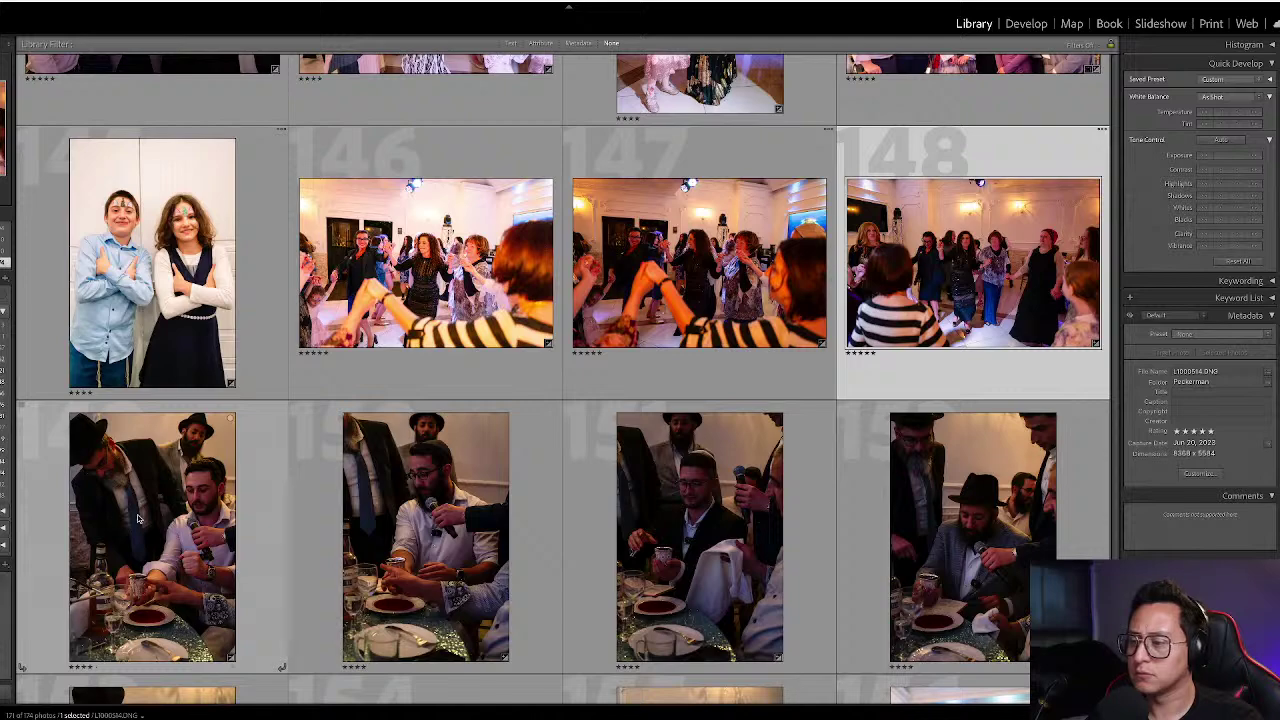
click(138, 517)
scroll(140, 515, down, 3)
shift+click(165, 510)
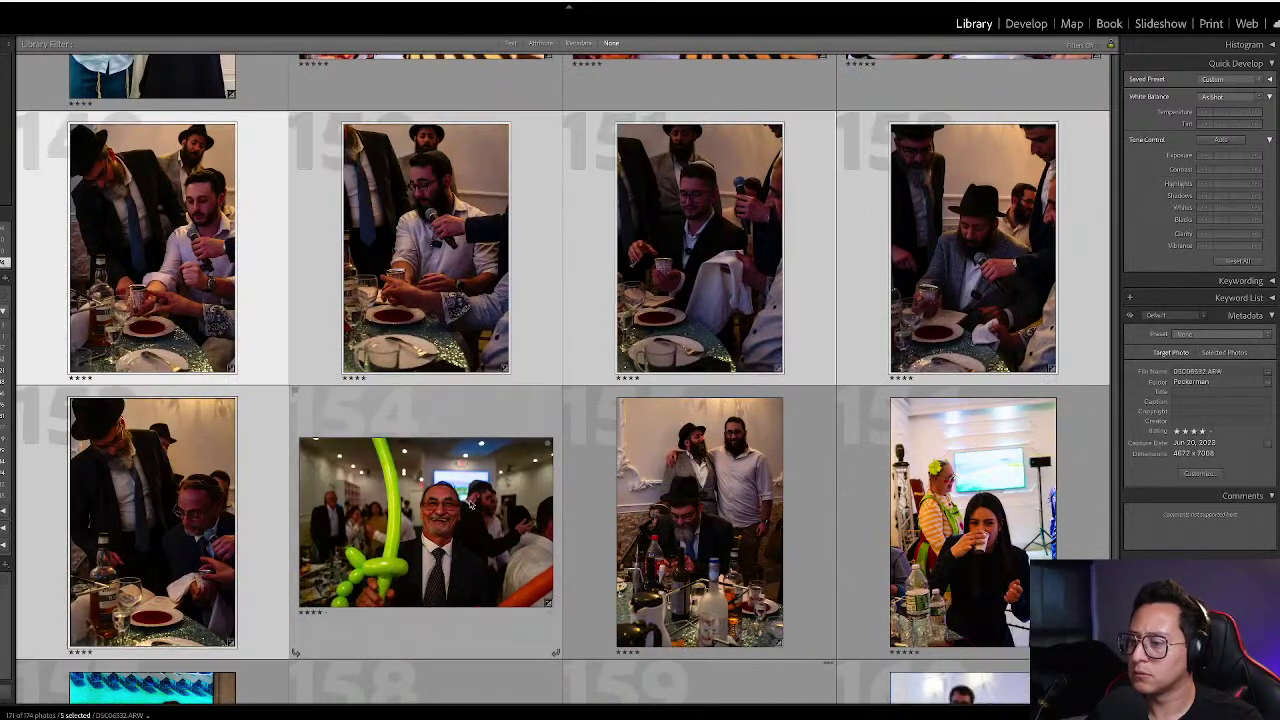
shift+click(700, 500)
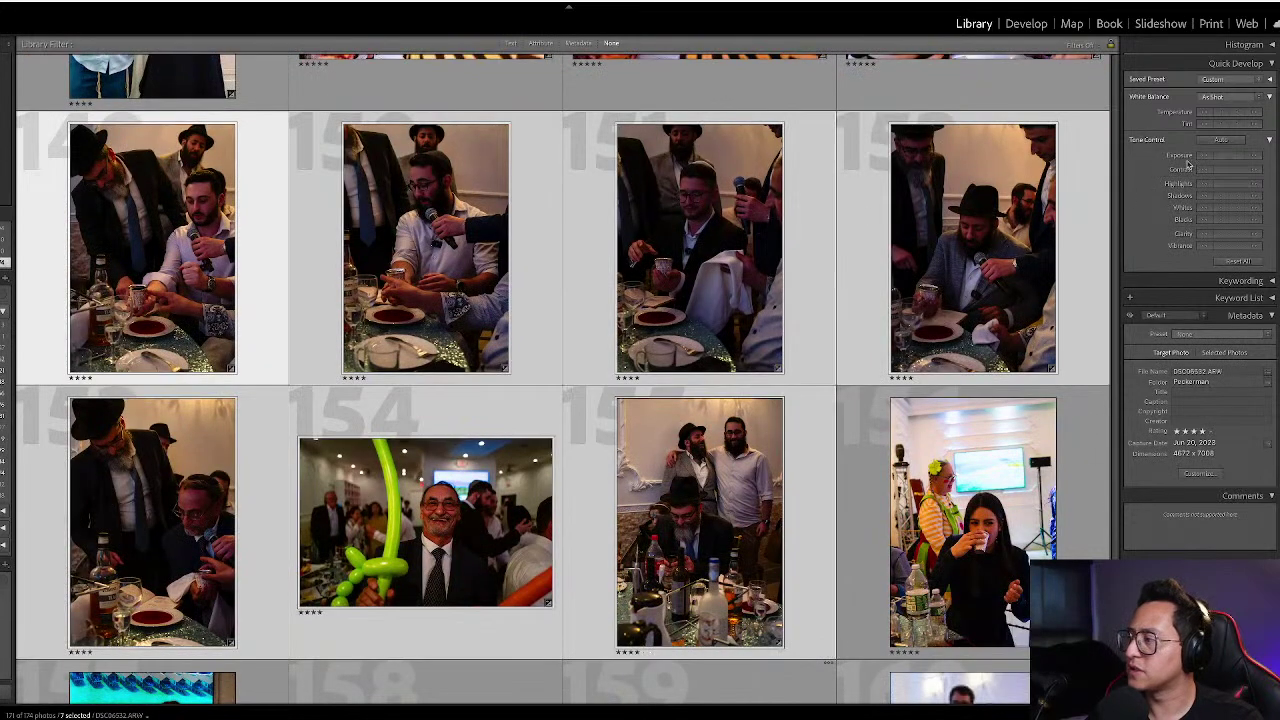
click(1260, 157)
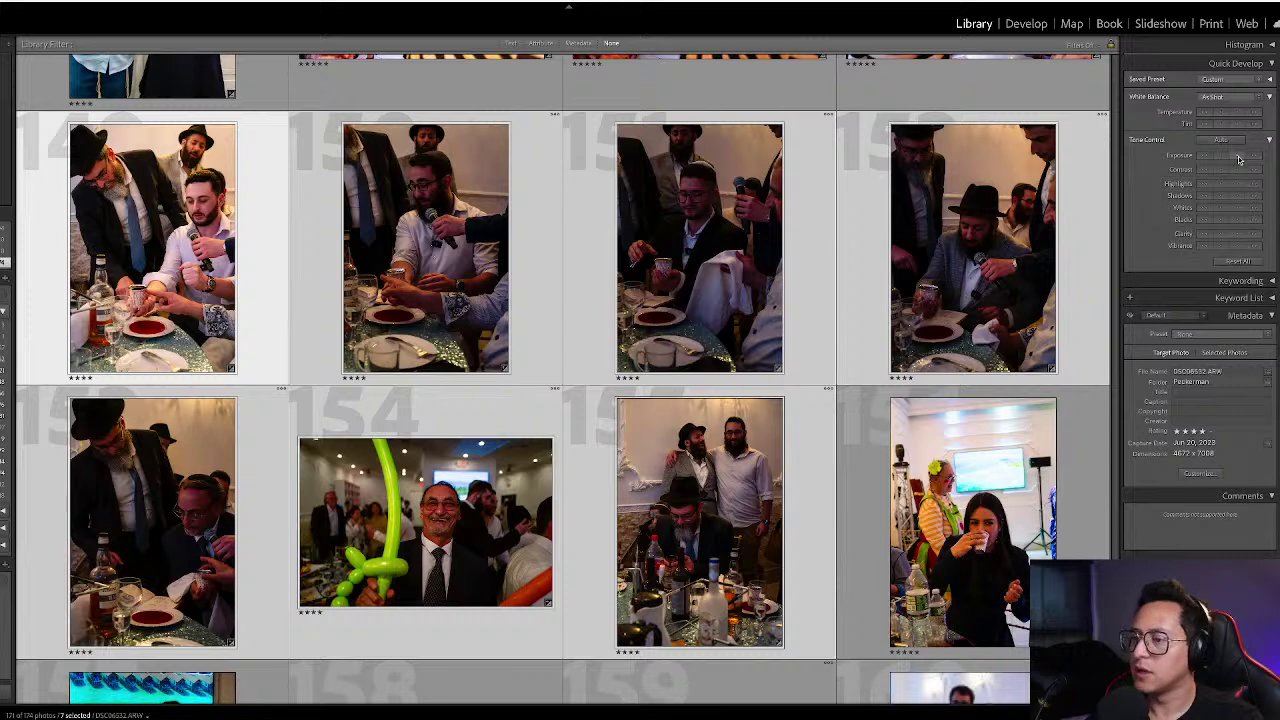
click(1239, 157)
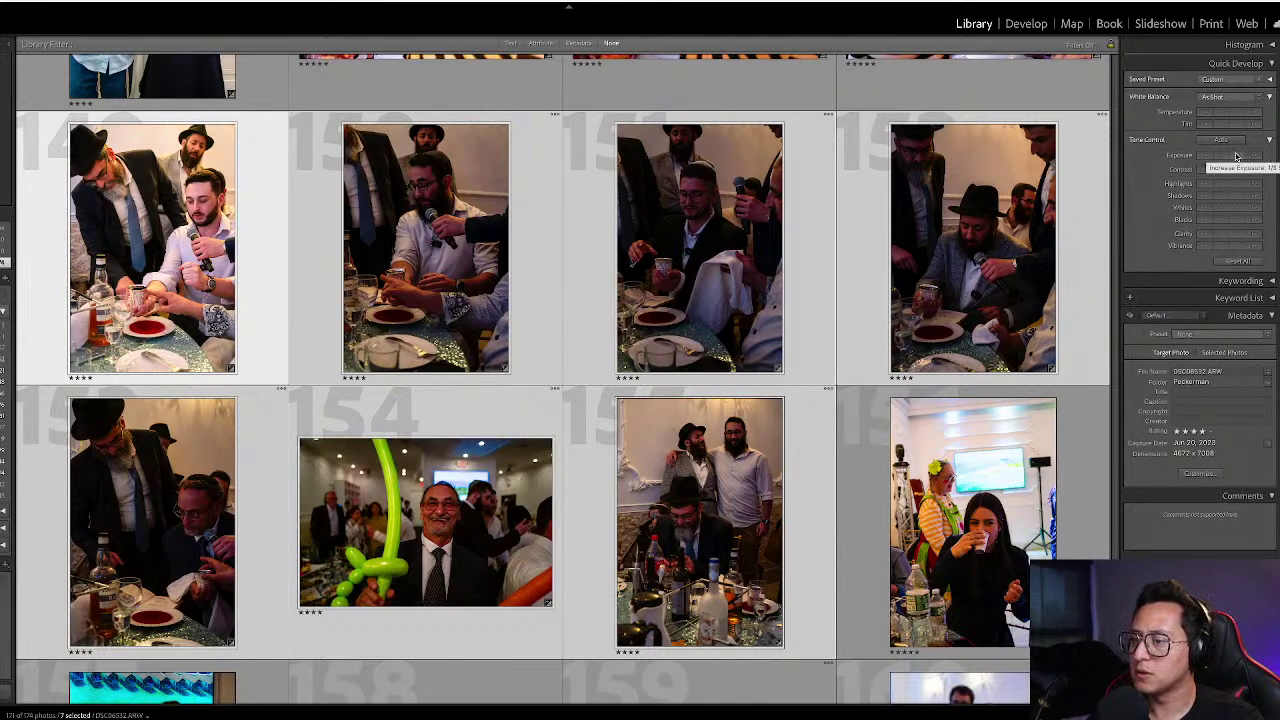
- Raise the exposure of photo 157, the couple beside the screen, and cool the white balance of photo 158, the boy with green face paint, slightly
scroll(877, 334, down, 2)
click(877, 334)
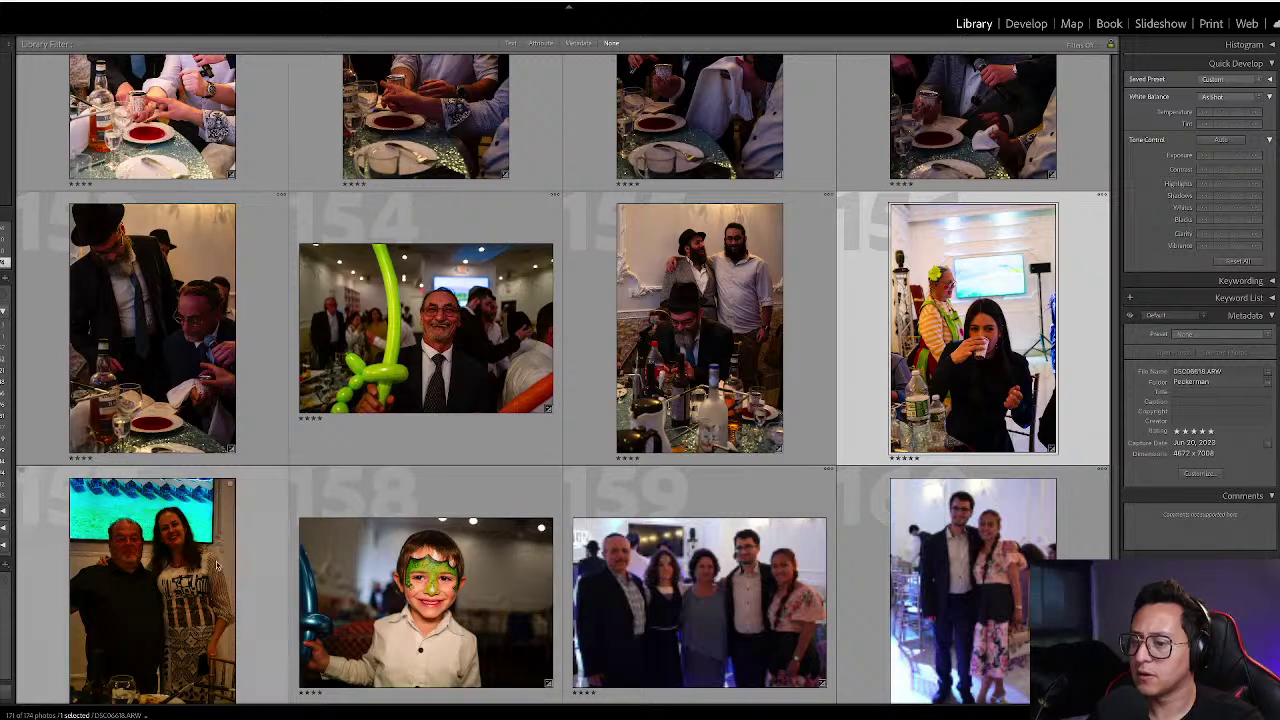
click(183, 566)
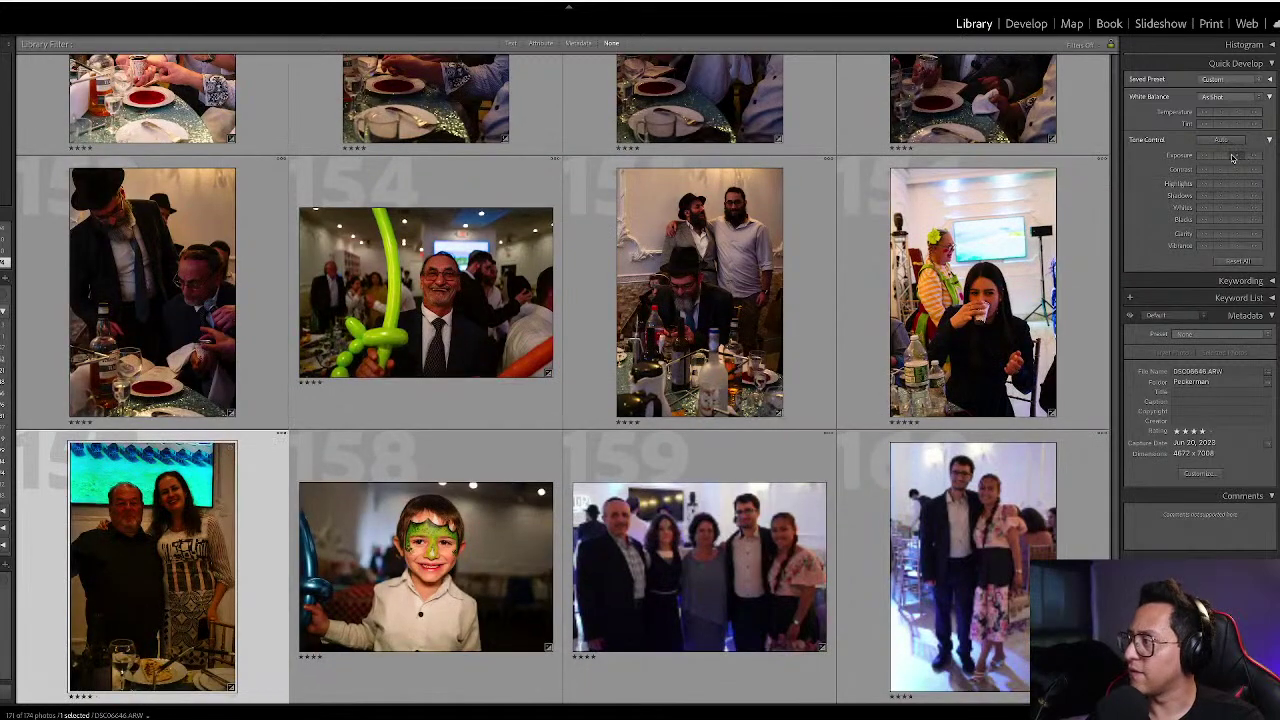
scroll(526, 453, down, 3)
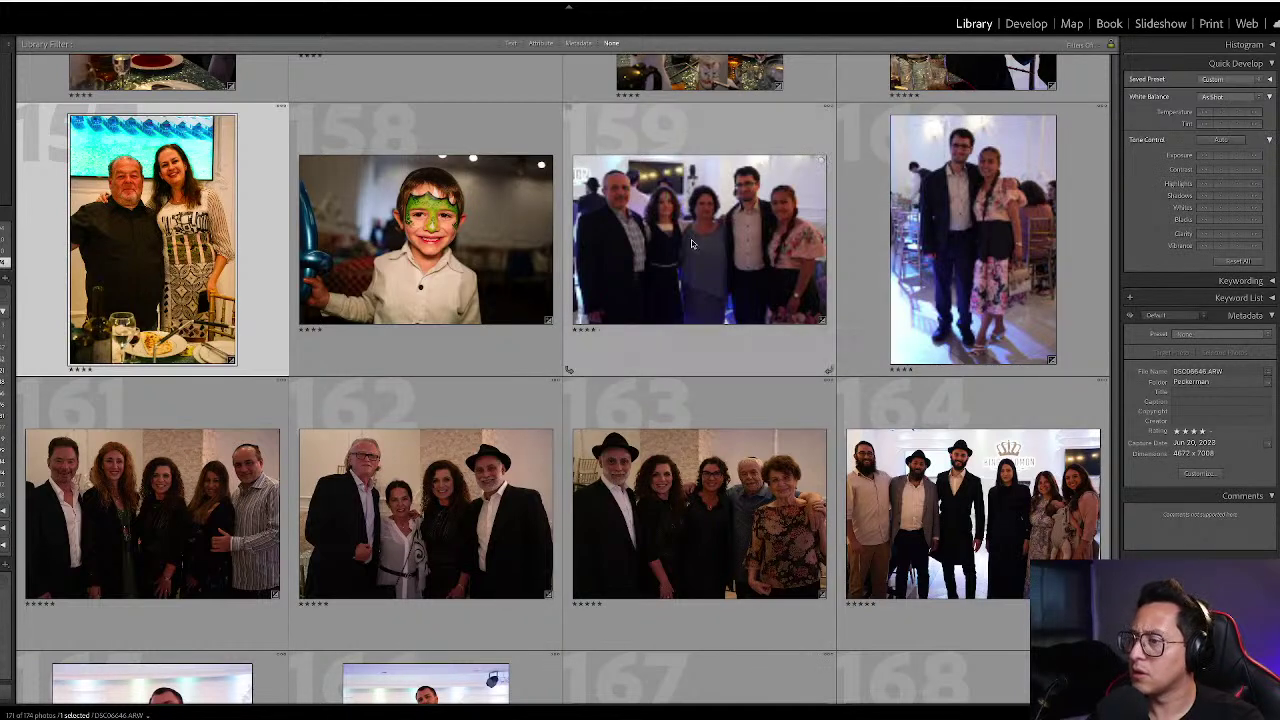
click(425, 240)
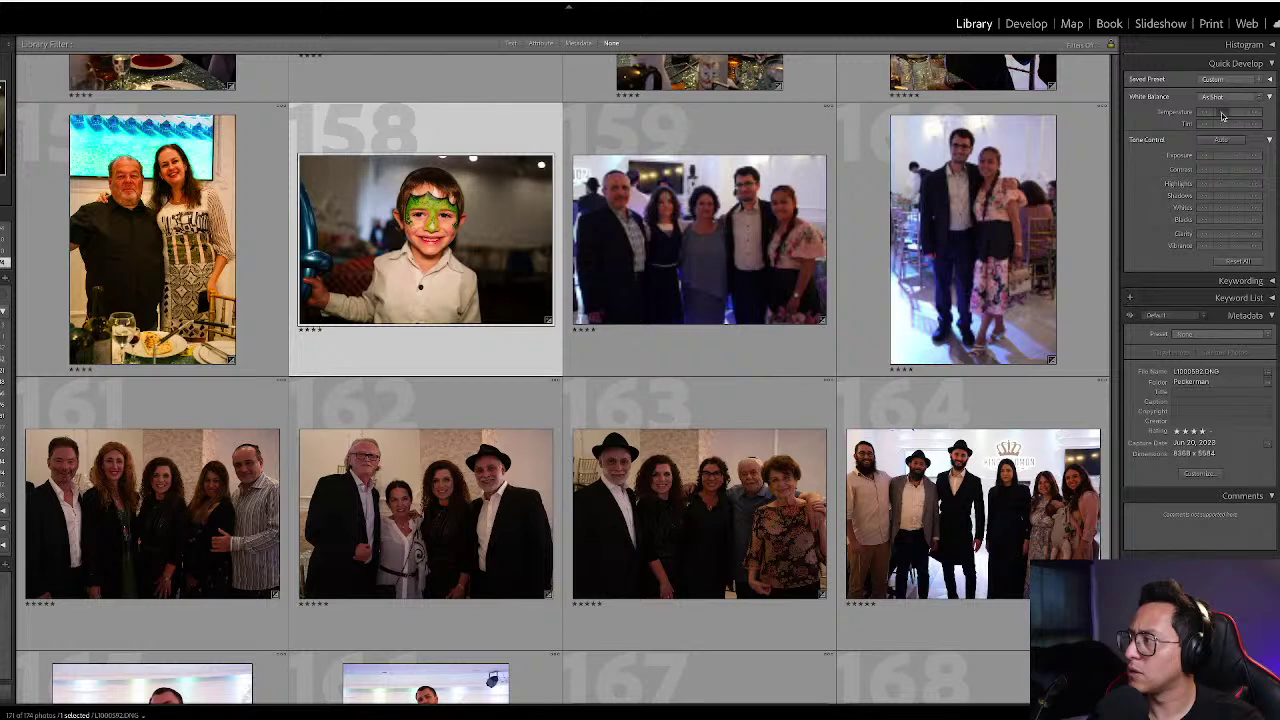
- Brighten photos 161 to 163, the group portraits against the stone wall, together as a first exposure correction
click(722, 246)
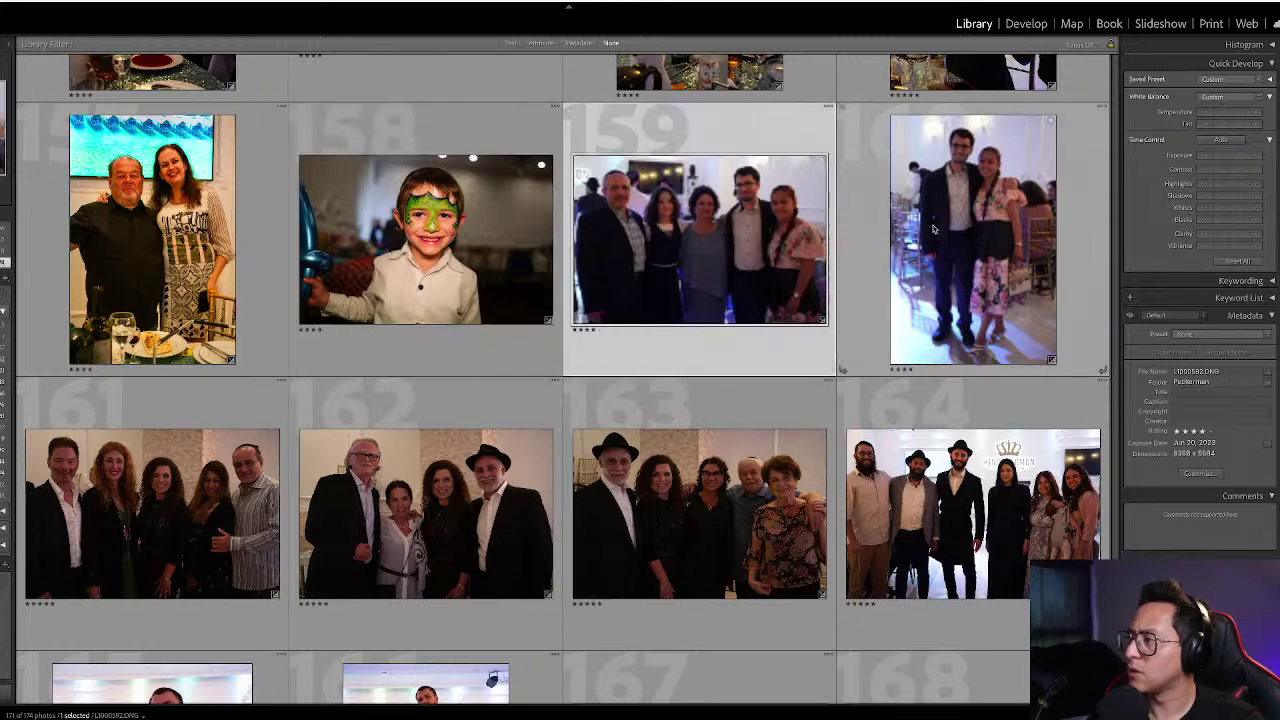
shift+click(665, 521)
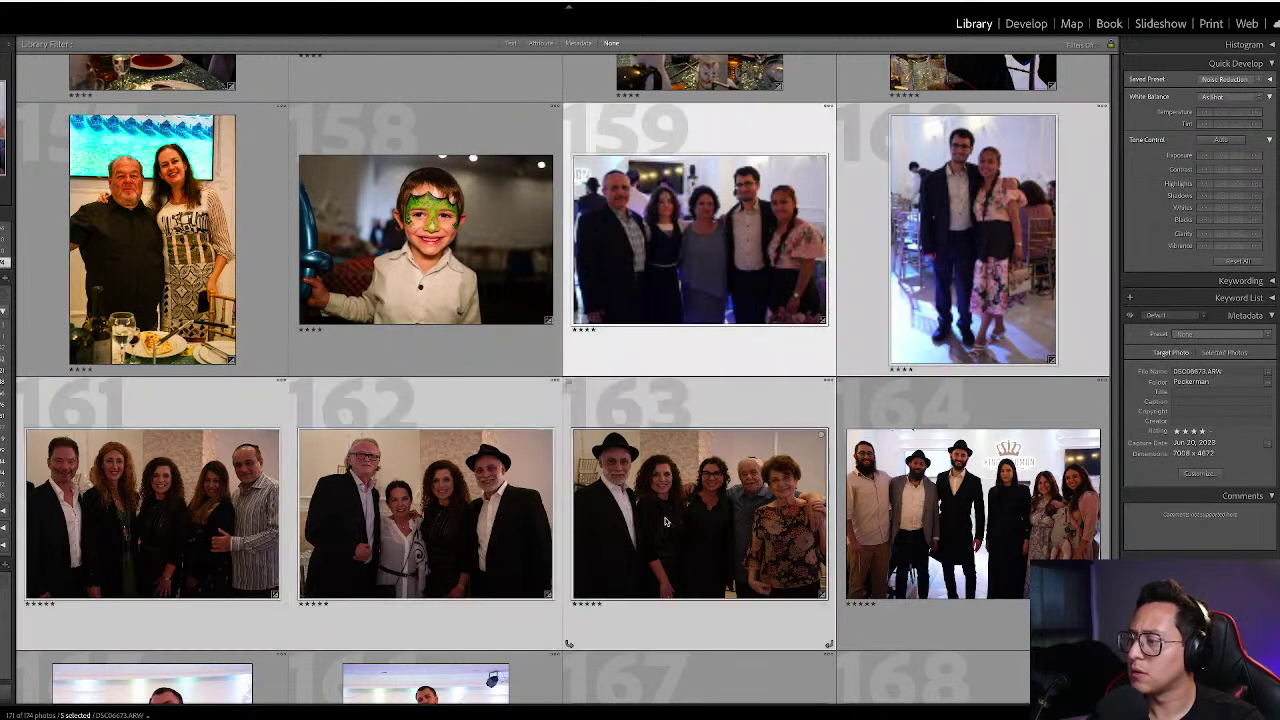
click(1241, 159)
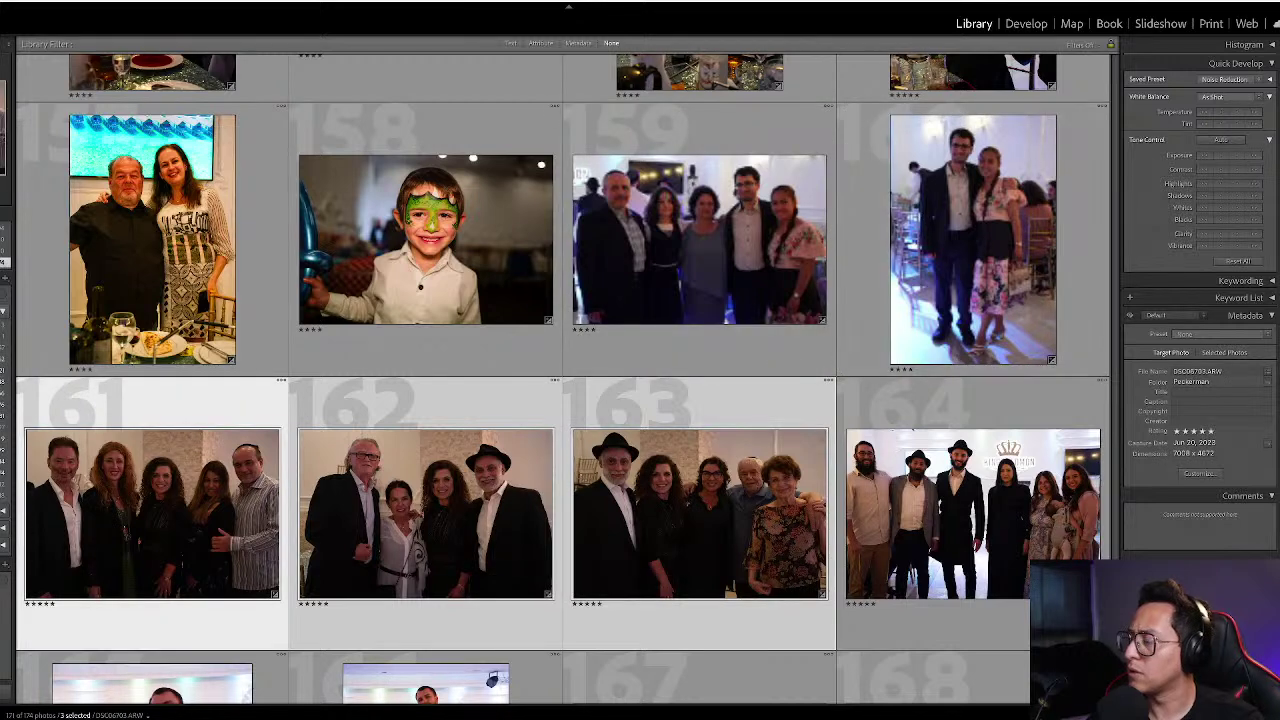
click(1237, 157)
scroll(533, 374, down, 1)
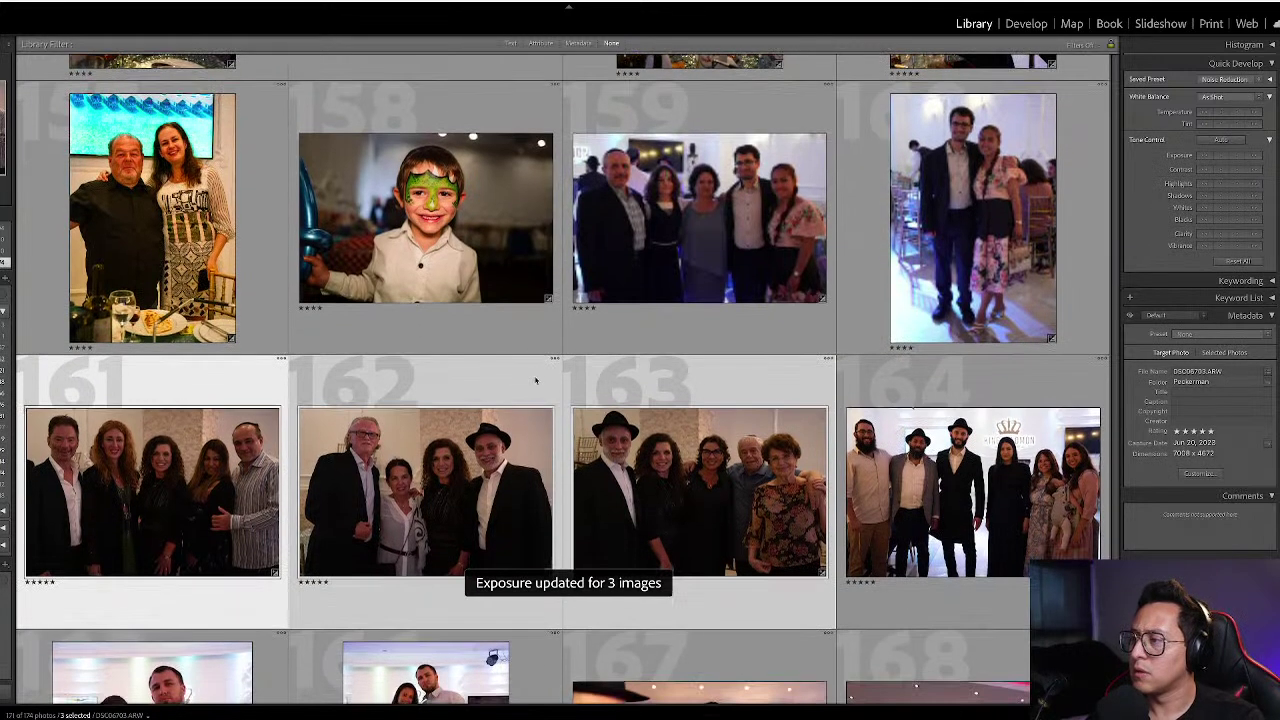
click(425, 220)
click(665, 102)
click(72, 211)
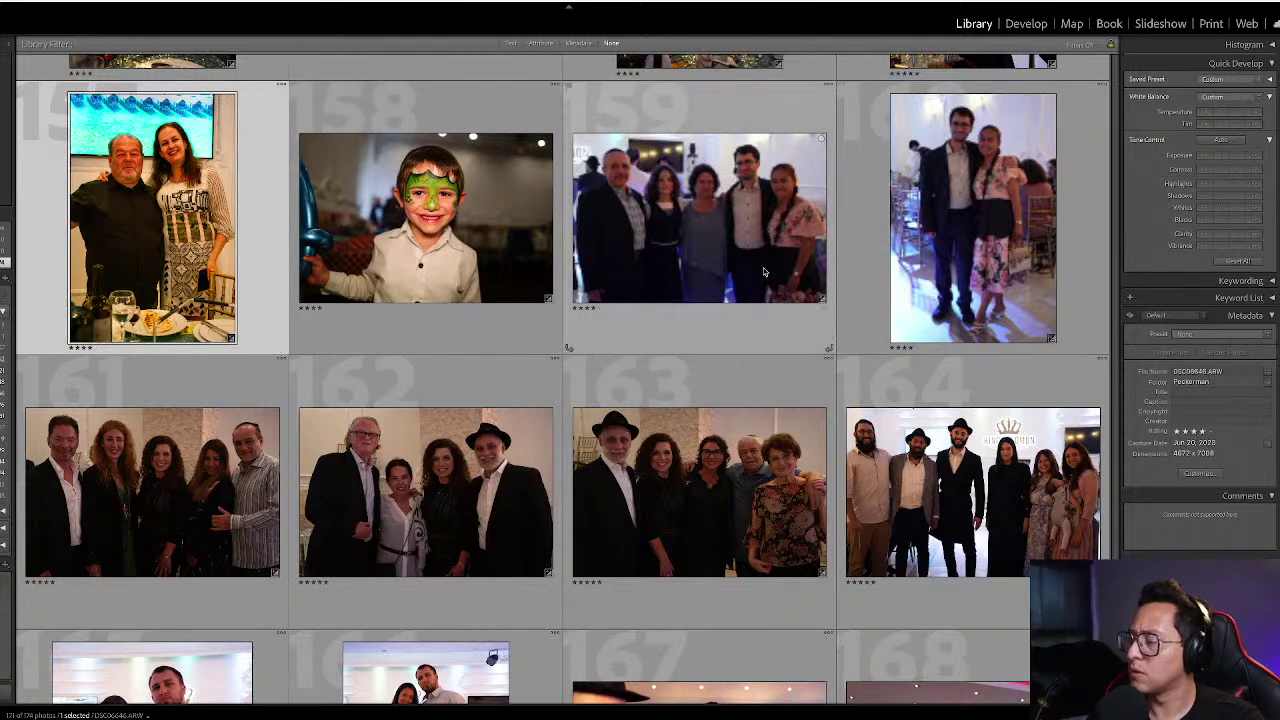
click(970, 200)
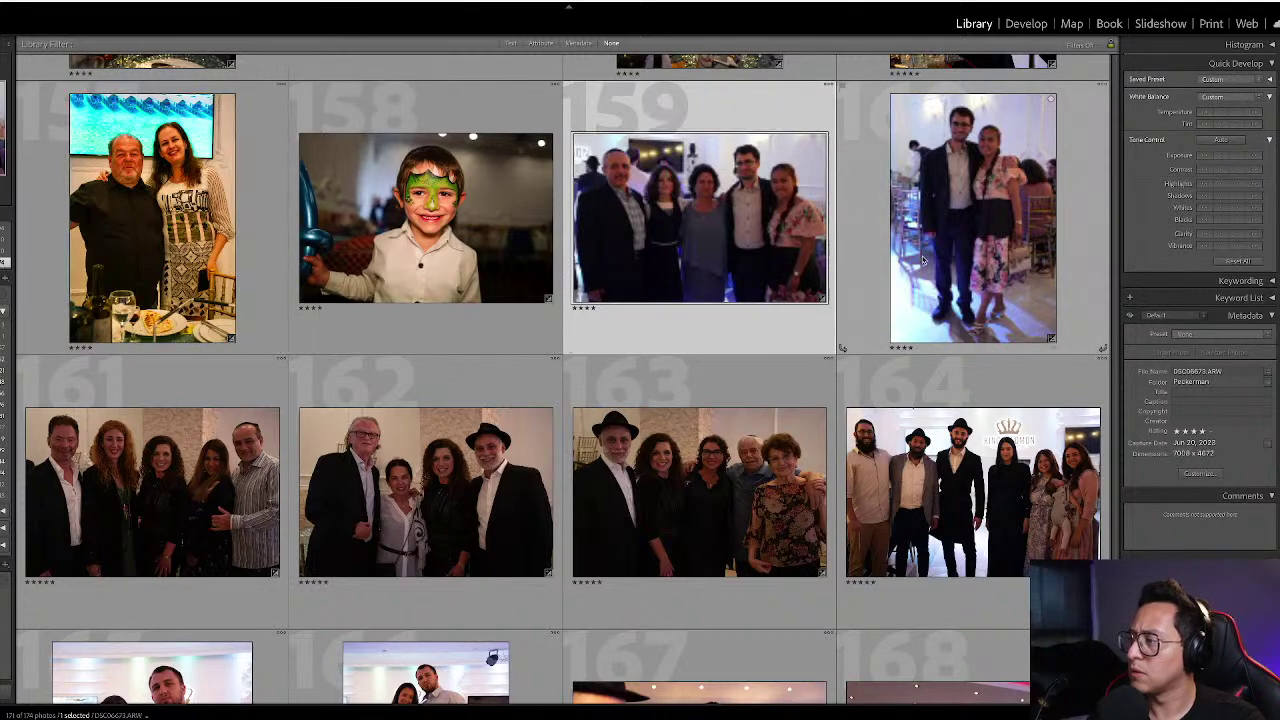
- Raise the exposure of photos 161 to 163 together to +1.37
click(150, 480)
shift+click(706, 430)
key(d)
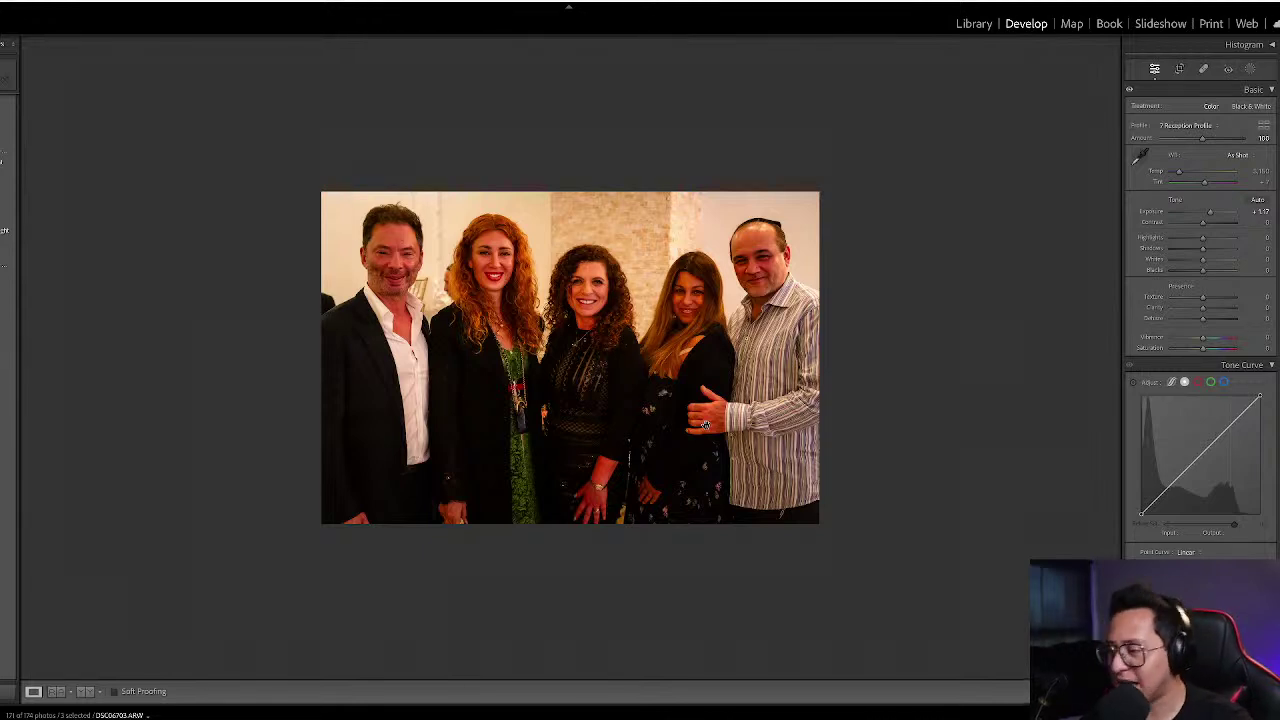
key(equal)
key(equal)
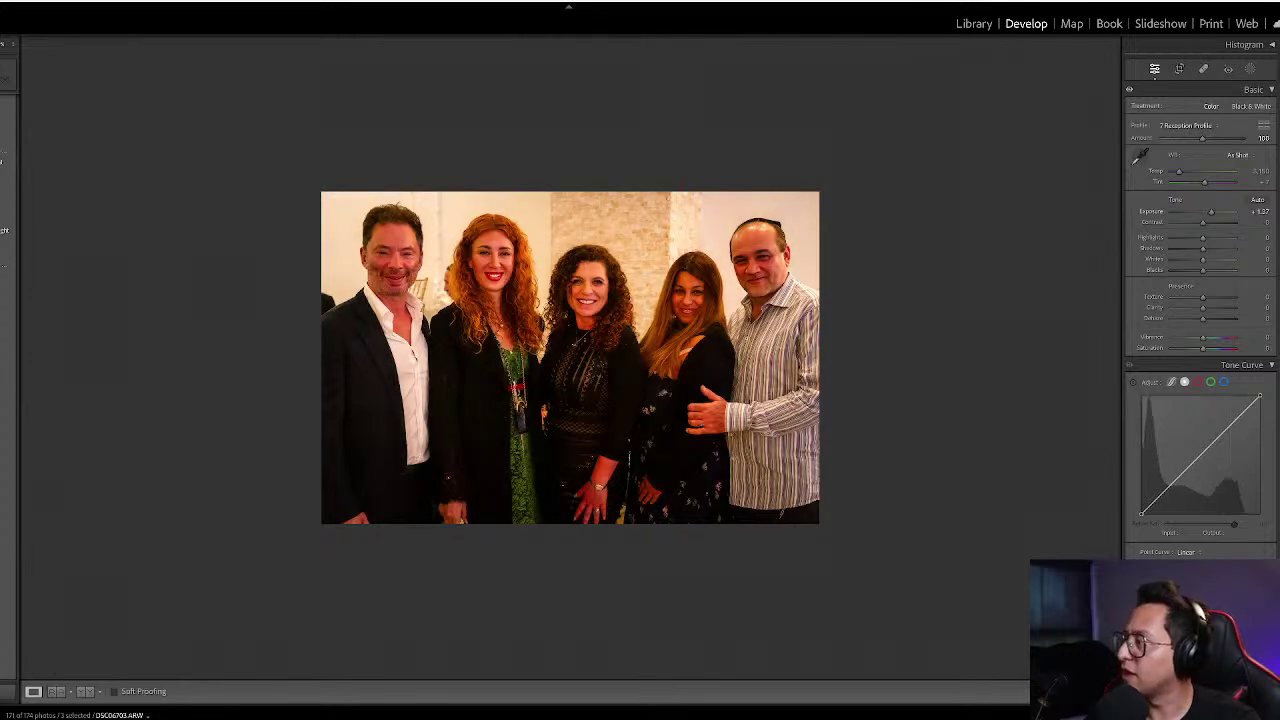
- Set the white balance temperature of photos 161 to 163 together to 2,800
click(1258, 172)
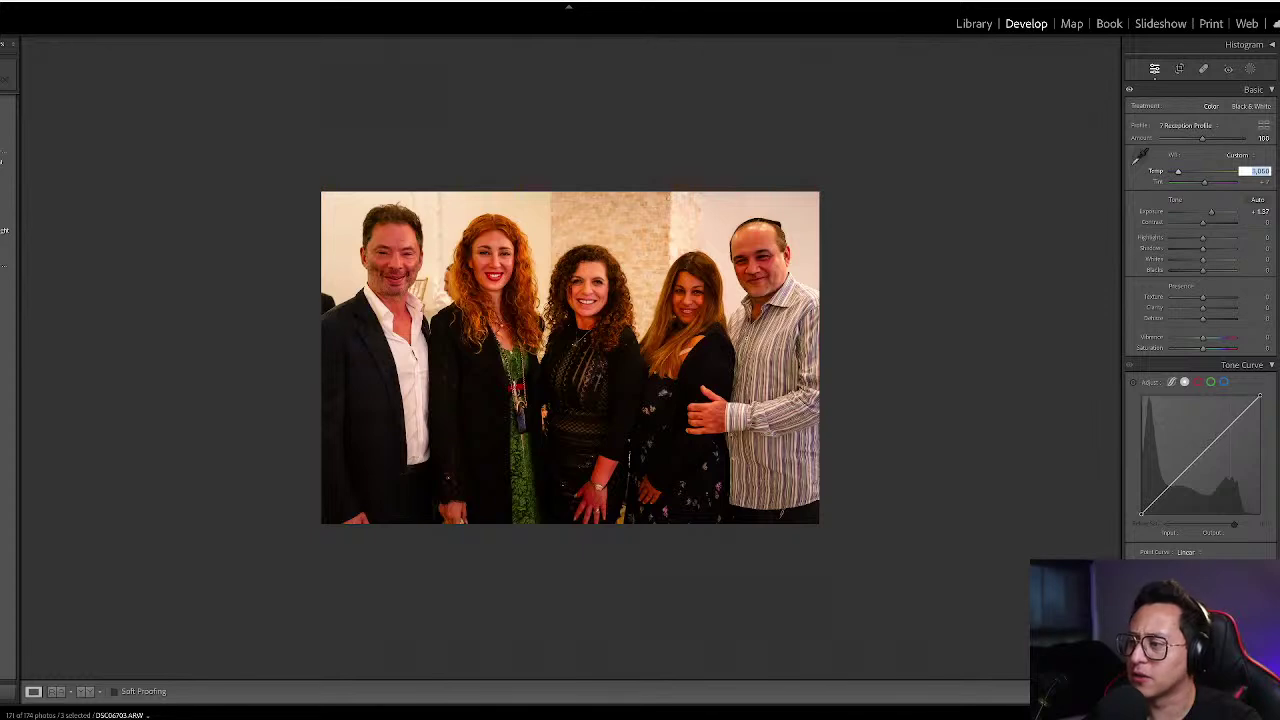
key(Return)
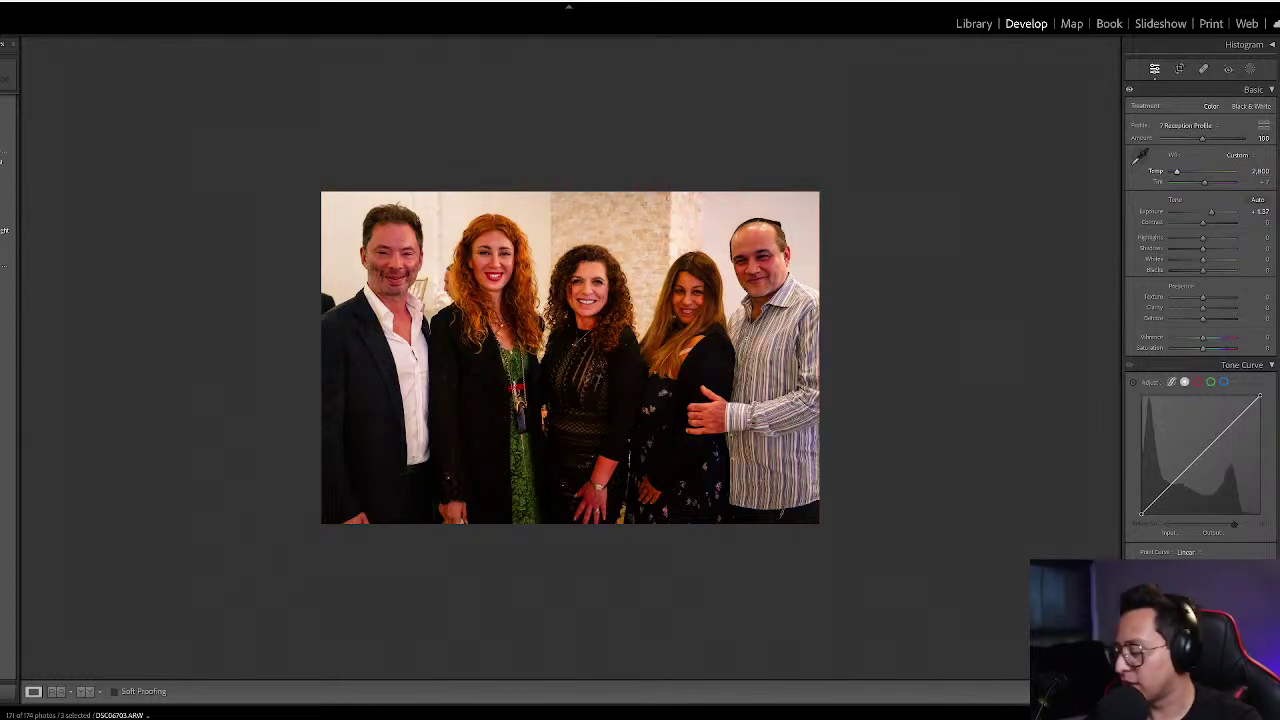
key(g)
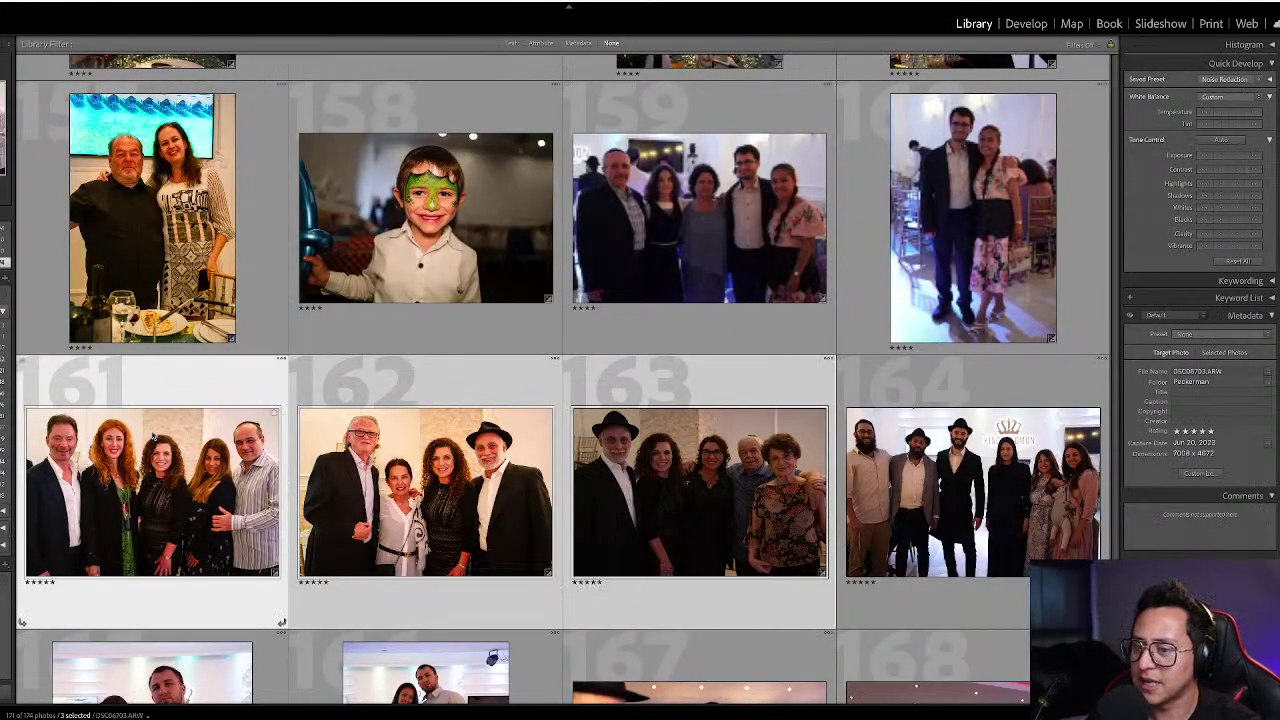
- Lower the exposure of photo 162, the four people with the man in glasses, by one small increment
click(424, 430)
key(d)
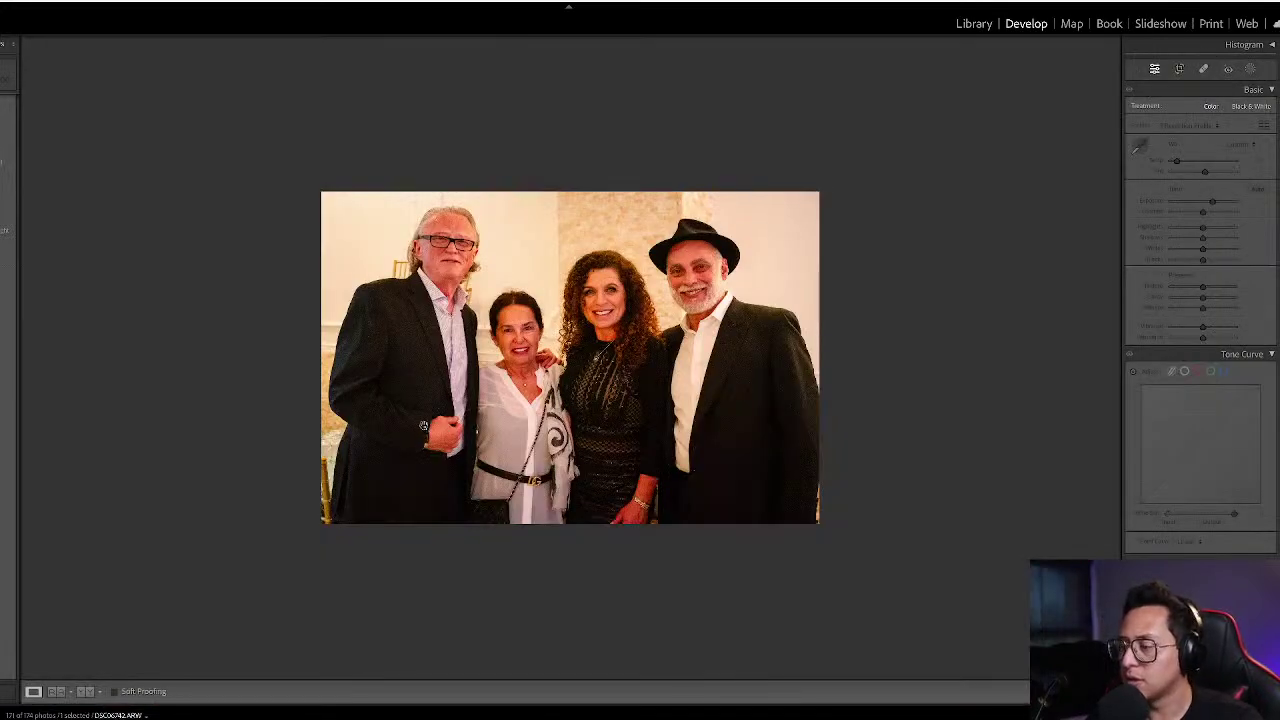
key(minus)
key(g)
- Set the exposure of photo 163, the five people with the woman in the floral blouse, to +1.67
click(679, 440)
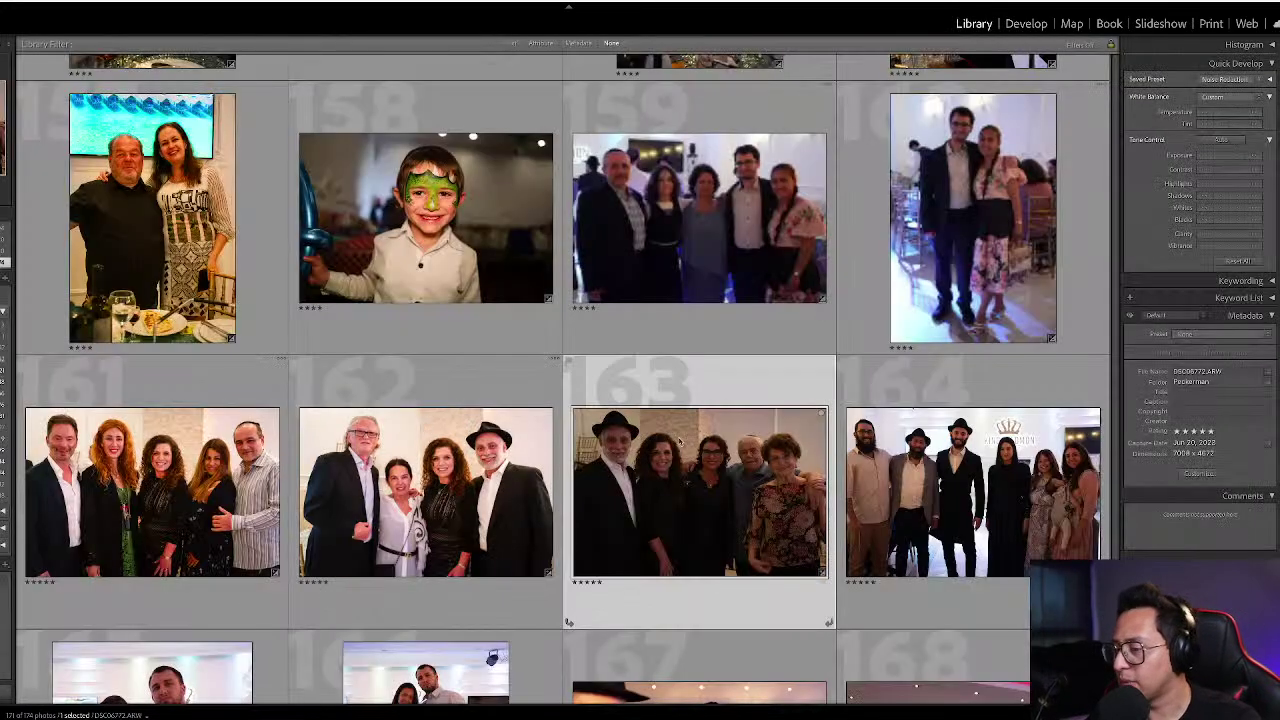
key(d)
key(equal)
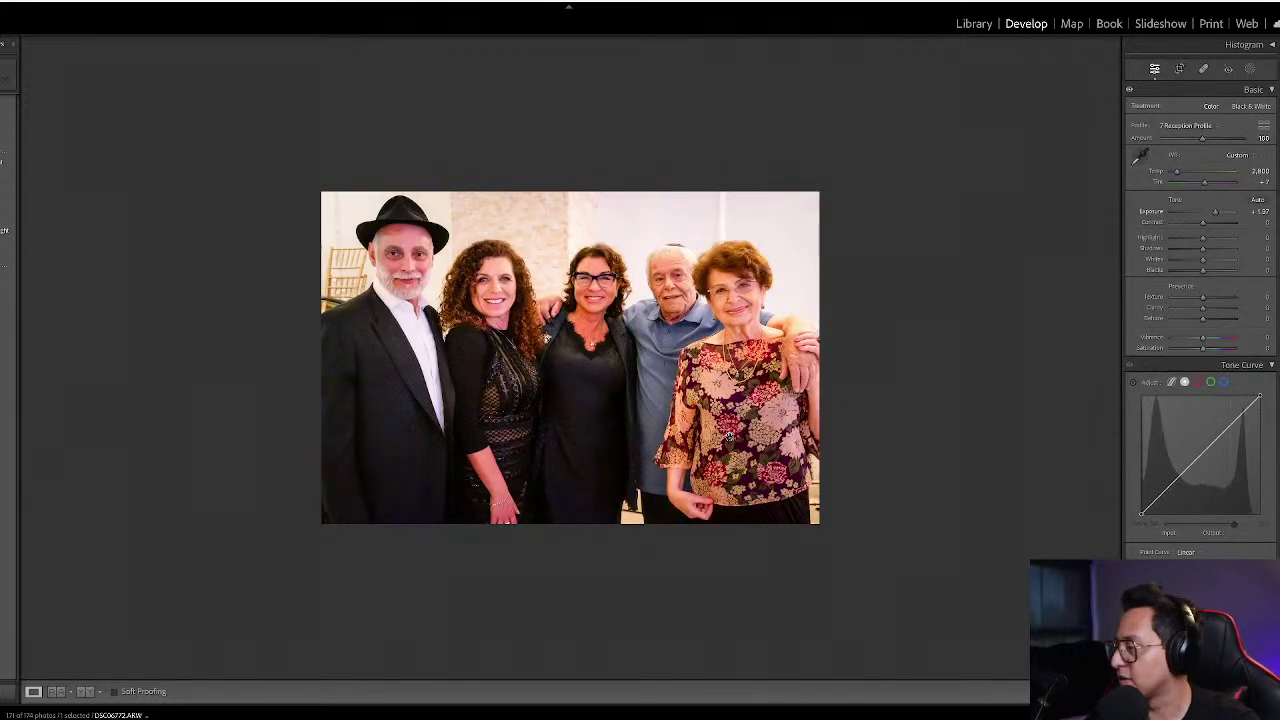
key(minus)
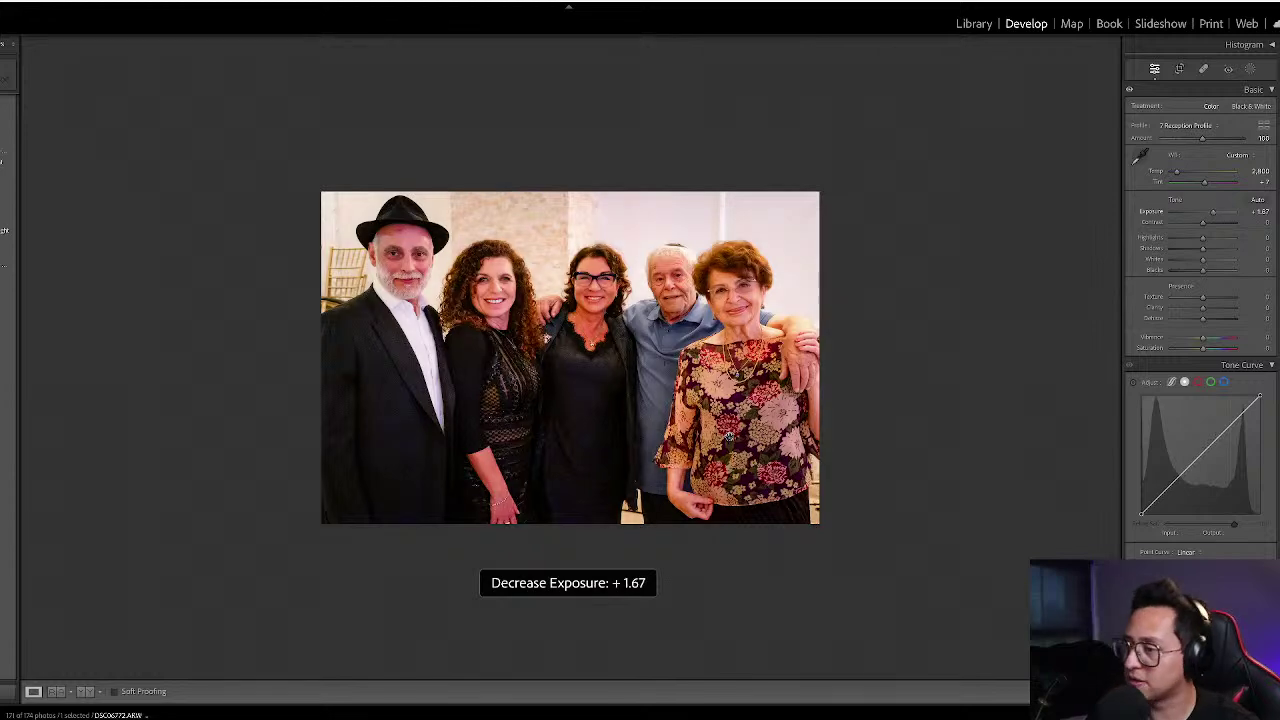
key(g)
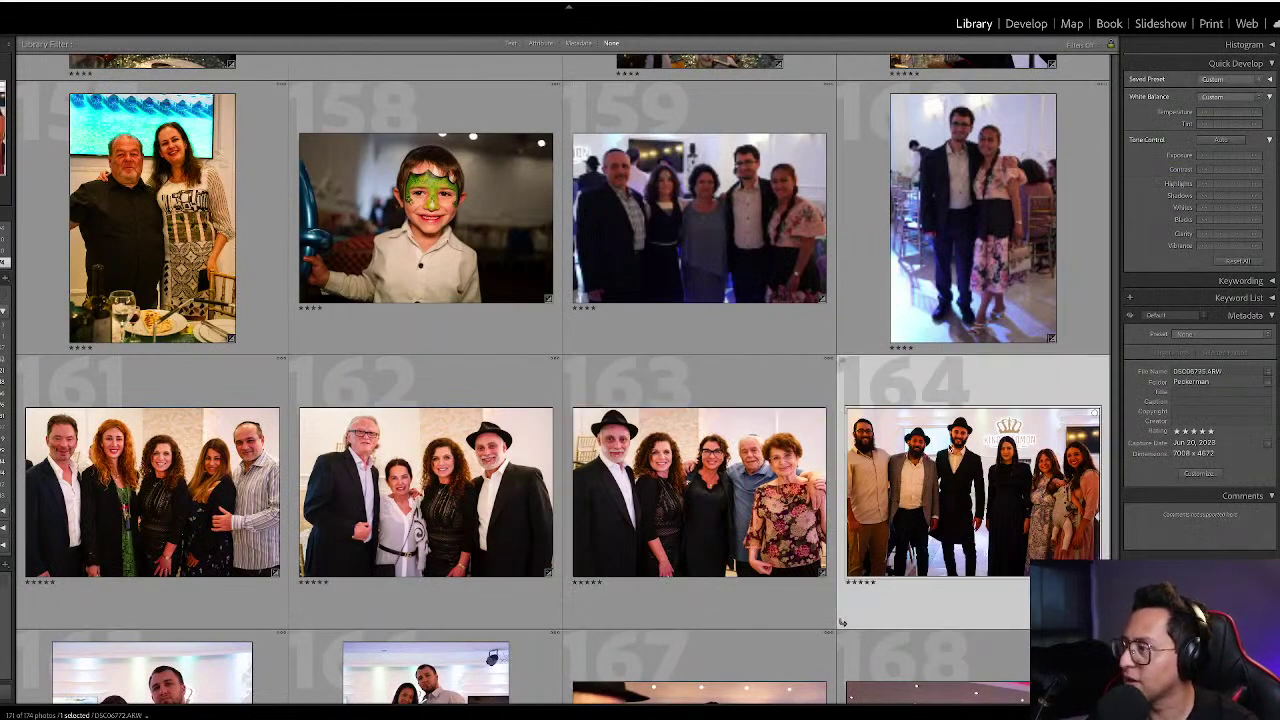
- Raise the exposure of photos 159 and 160 together and cool their white balance temperature to about 3,200
key(Up)
key(d)
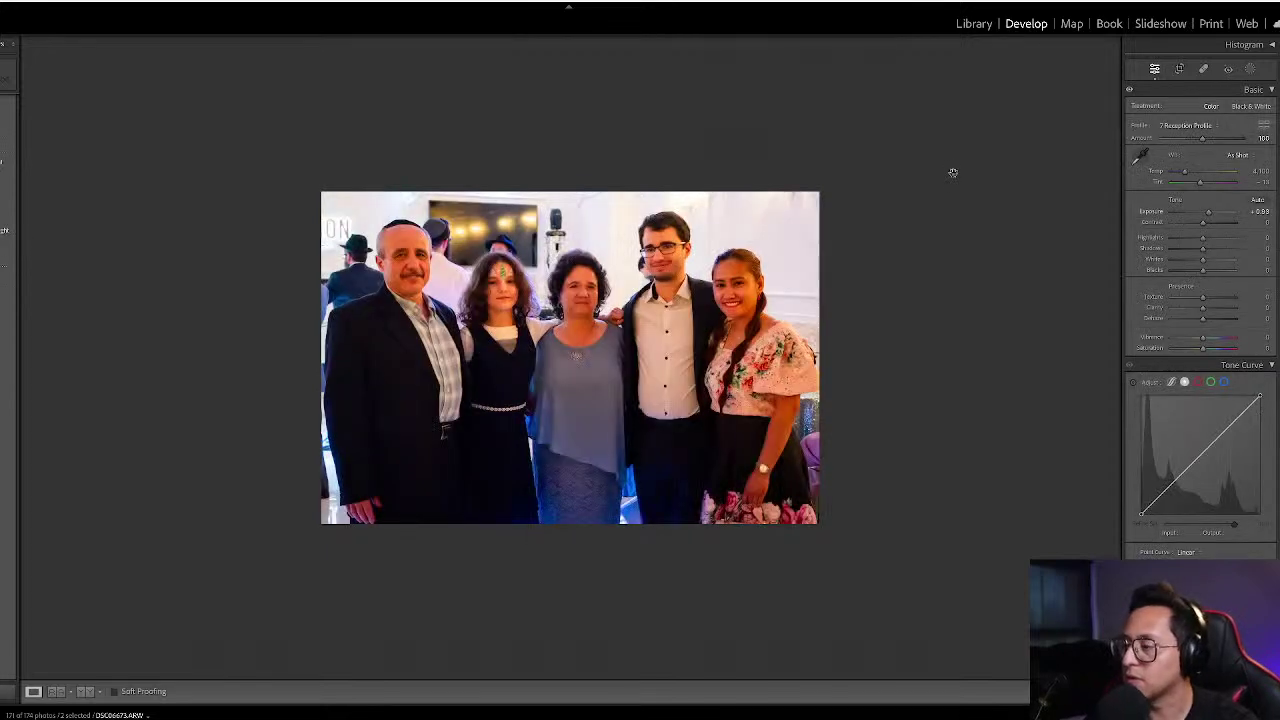
key(ctrl+alt+shift+m)
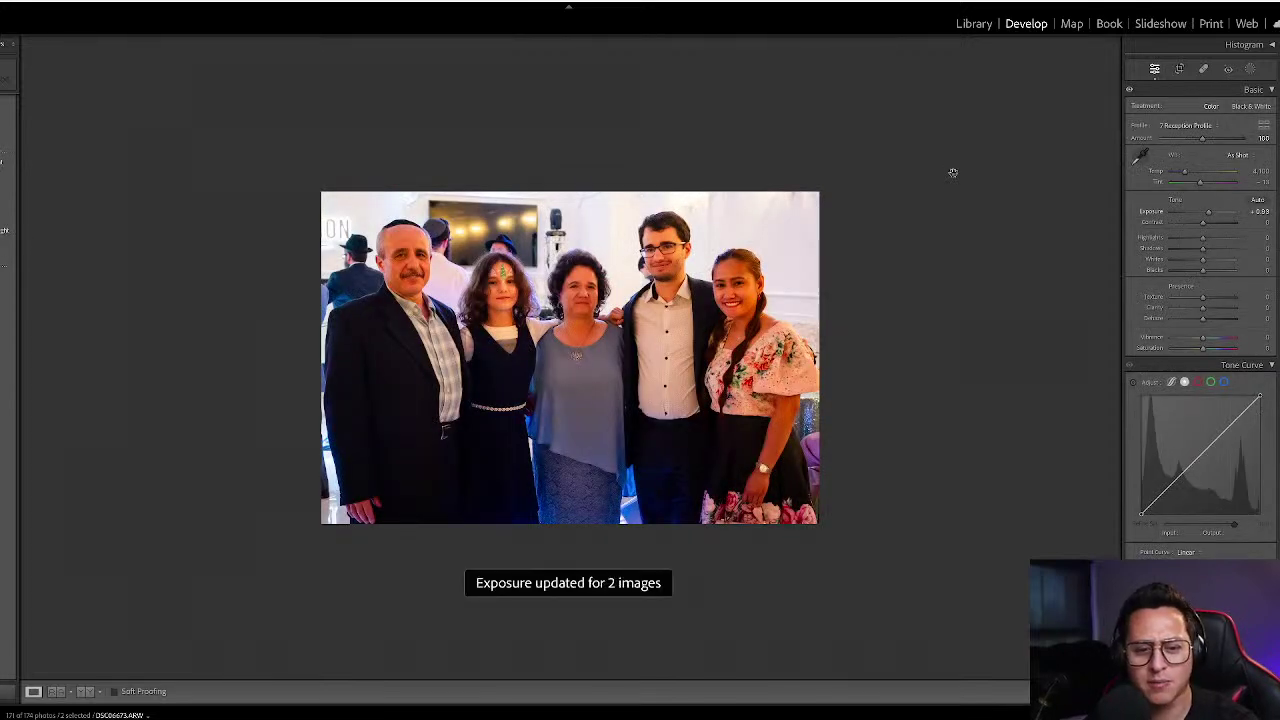
key(ctrl+alt+shift+m)
mouse_move(1184, 172)
mouse_down()
mouse_move(1194, 180)
mouse_move(1181, 175)
mouse_up()
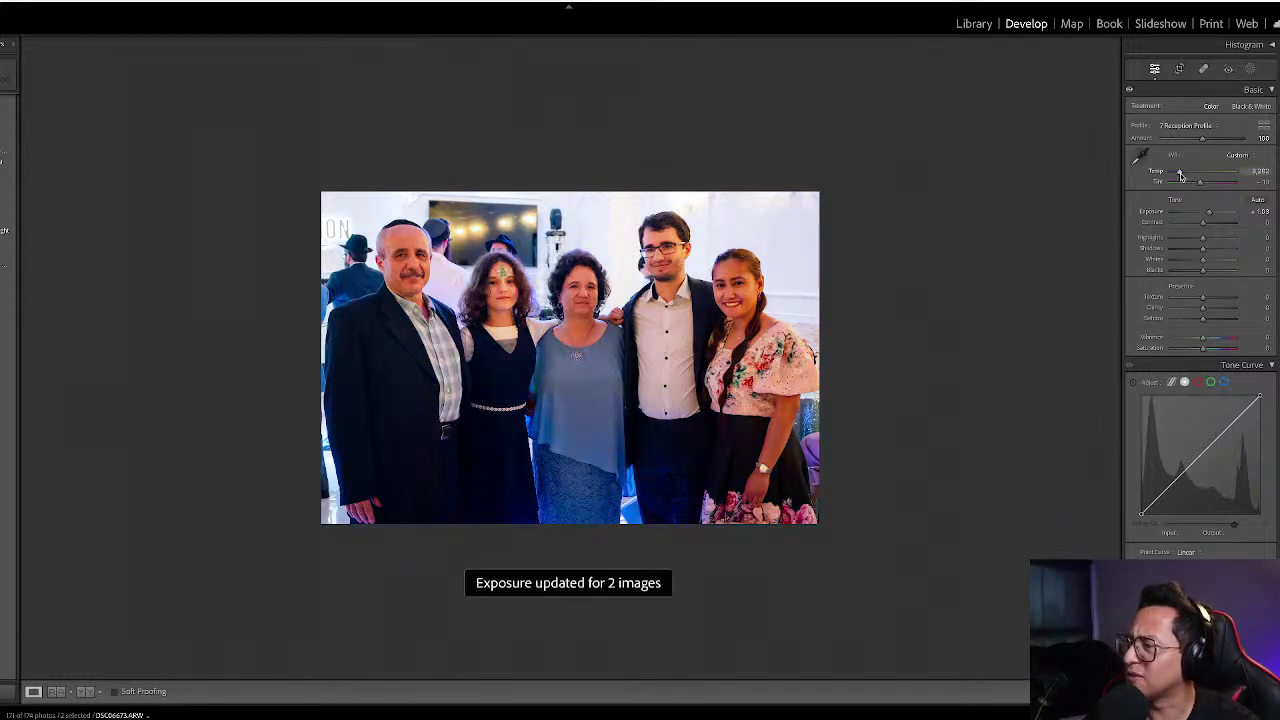
key(g)
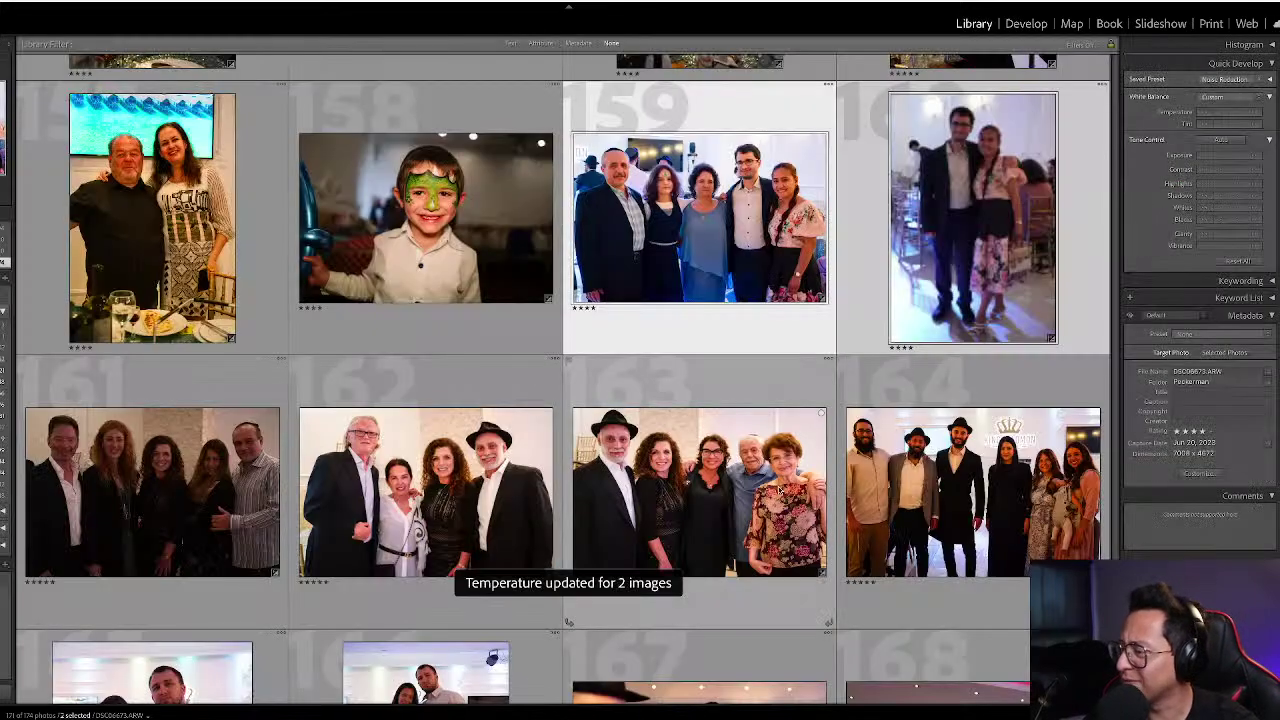
- Raise the exposure of photos 165 and 166, the couple with the woman in the long pink dress, together
scroll(743, 470, down, 3)
click(160, 352)
ctrl+click(423, 340)
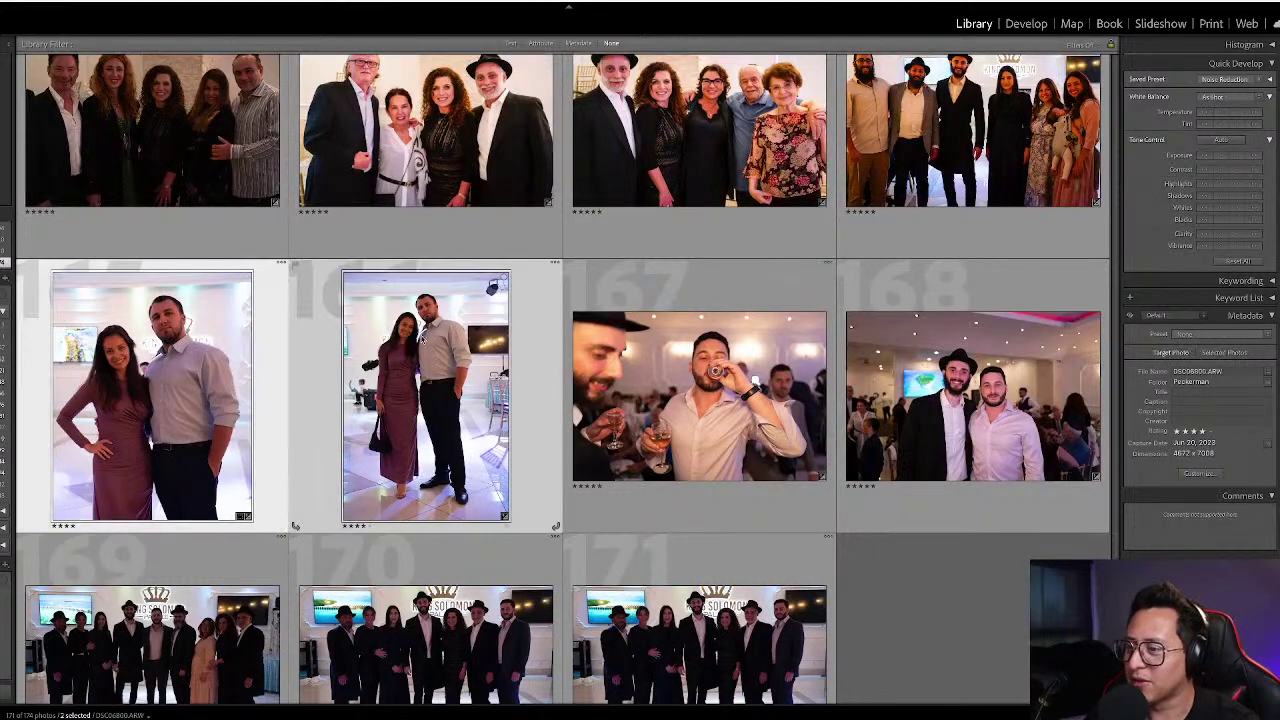
key(d)
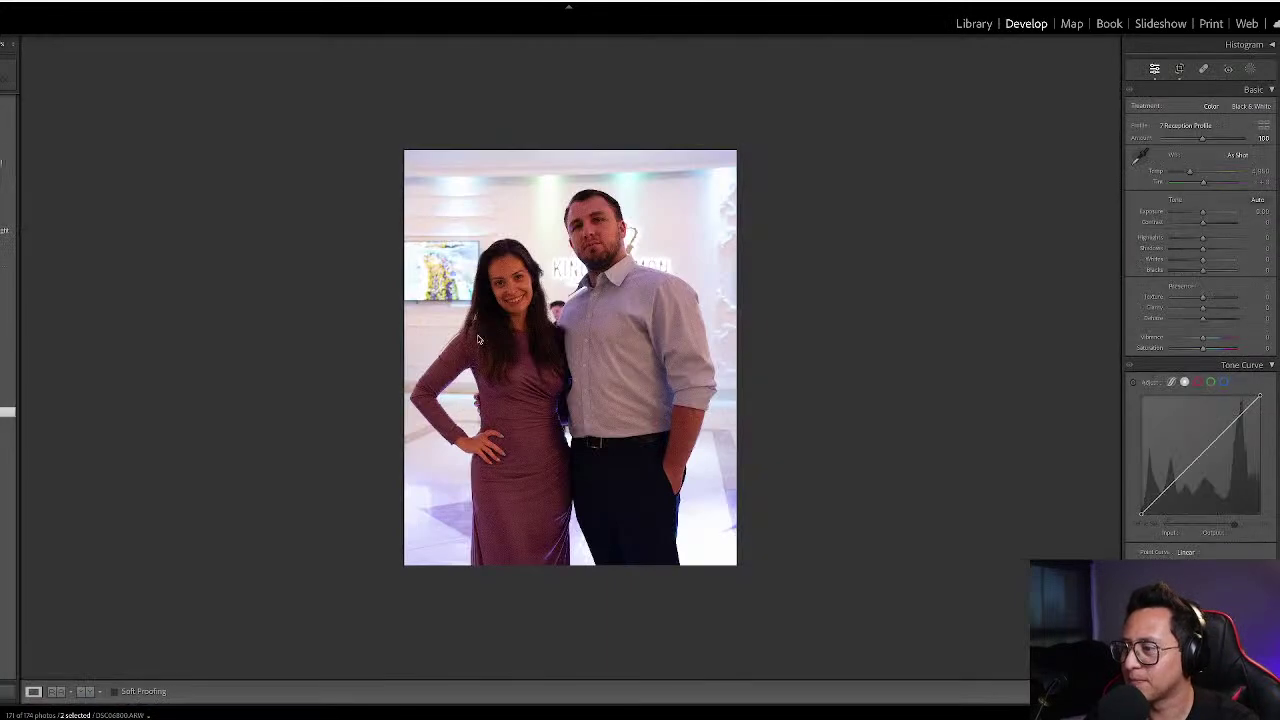
key(g)
- Raise the exposure of photos 169 to 171, the large groups standing under the crown sign, together
scroll(700, 300, down, 2)
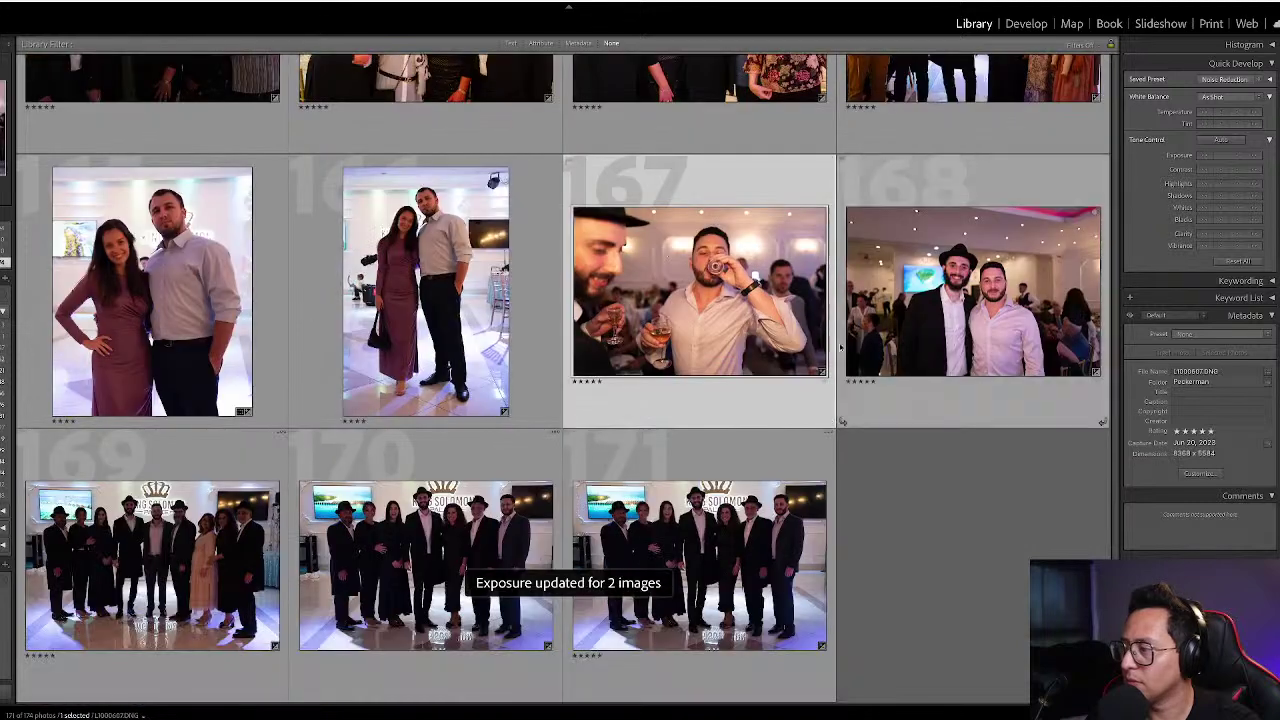
click(600, 450)
shift+click(120, 445)
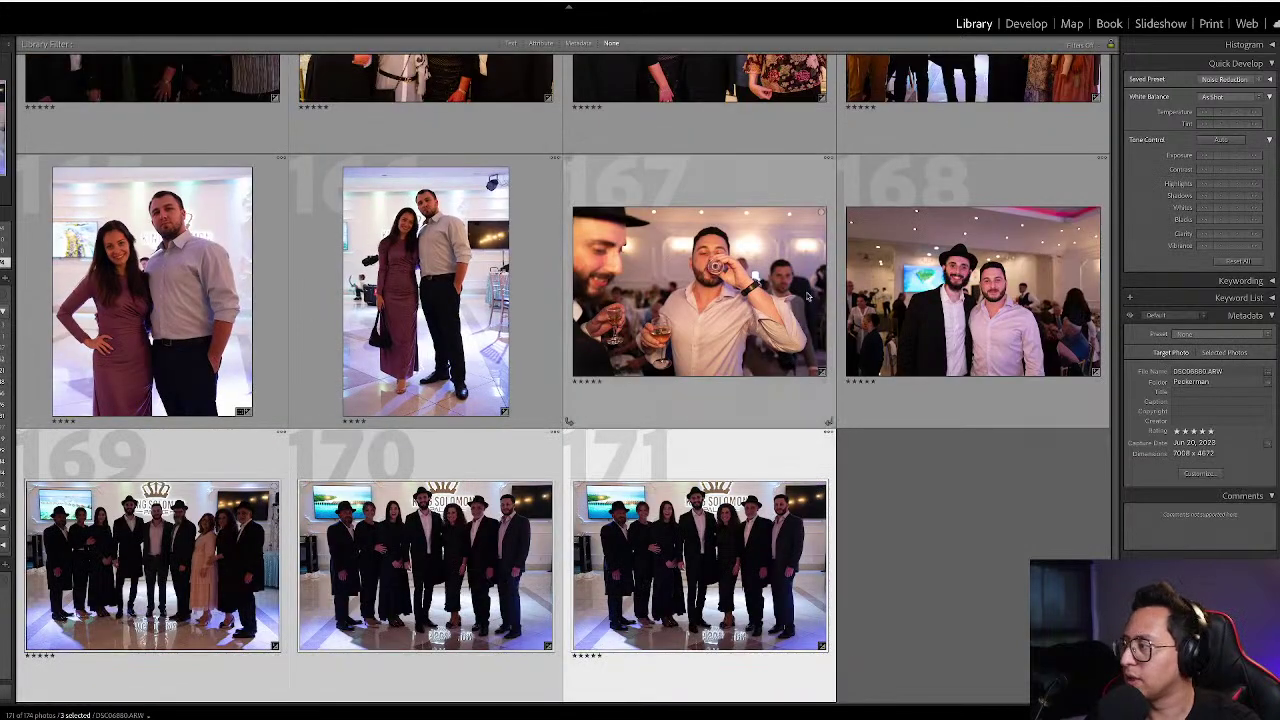
click(1238, 157)
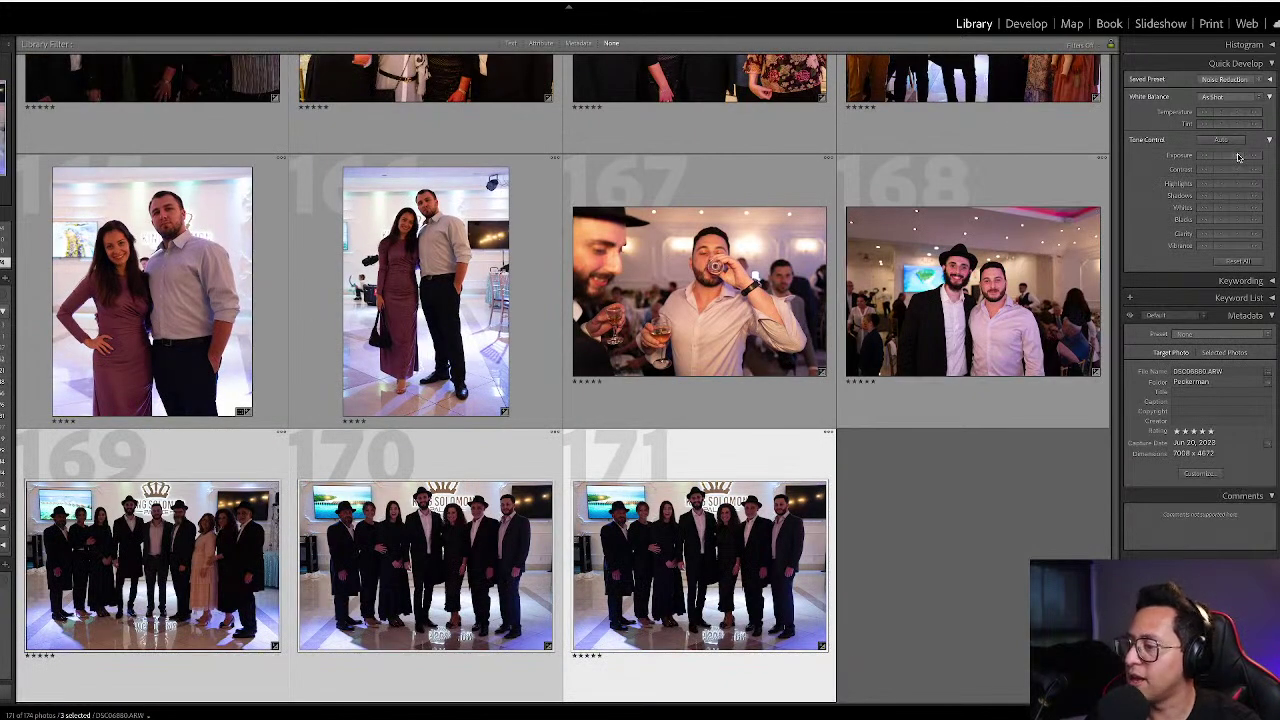
key(d)
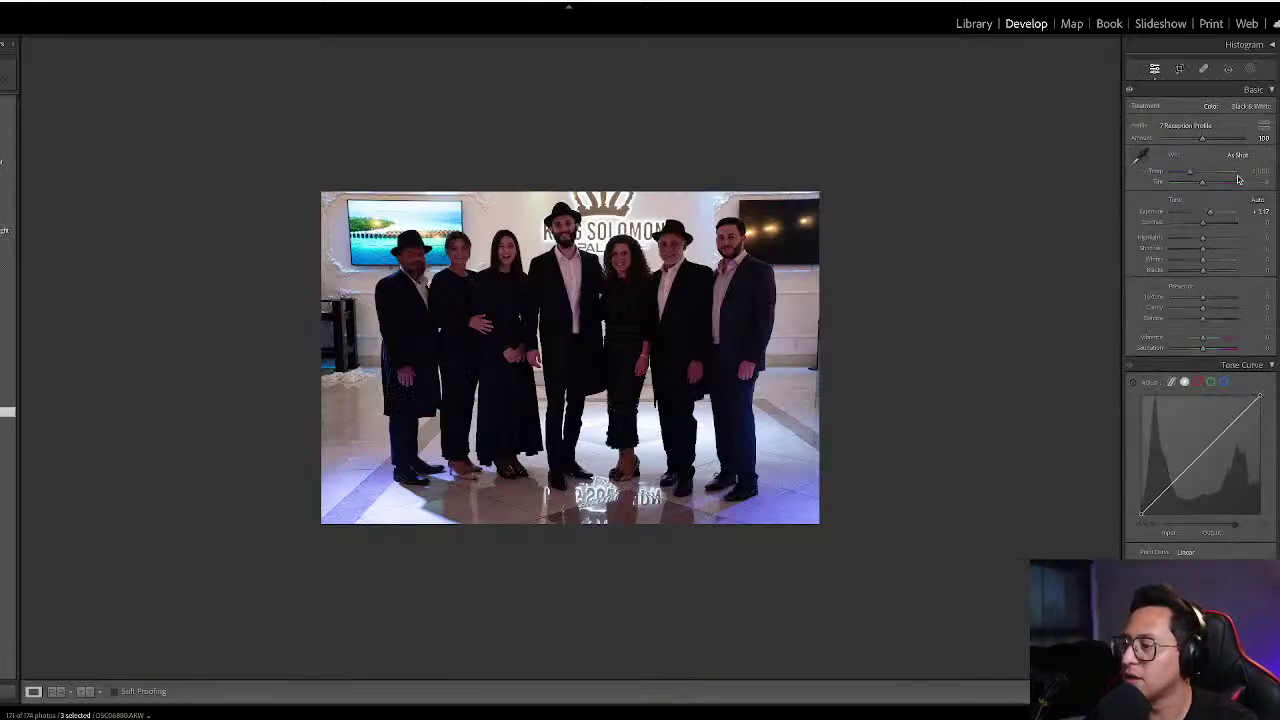
key(g)
- Cool the white balance temperature of photo 167, the man drinking from a glass, to about 3,150
click(619, 194)
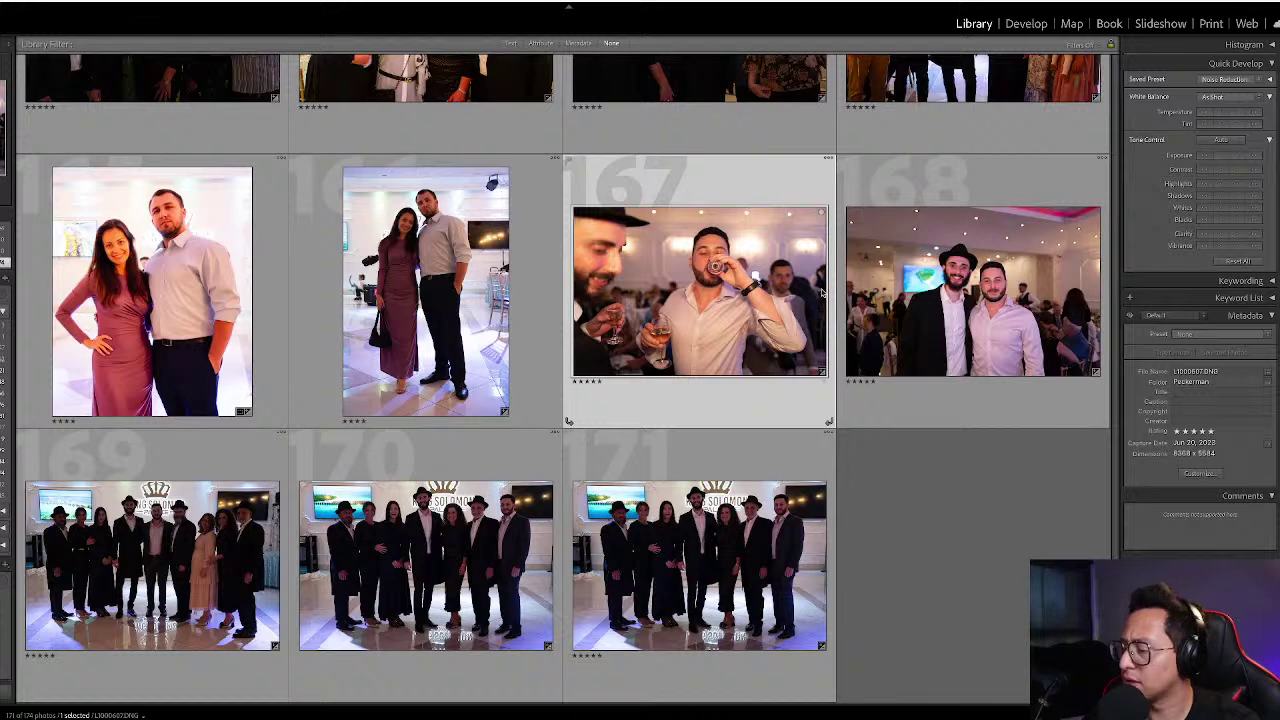
key(d)
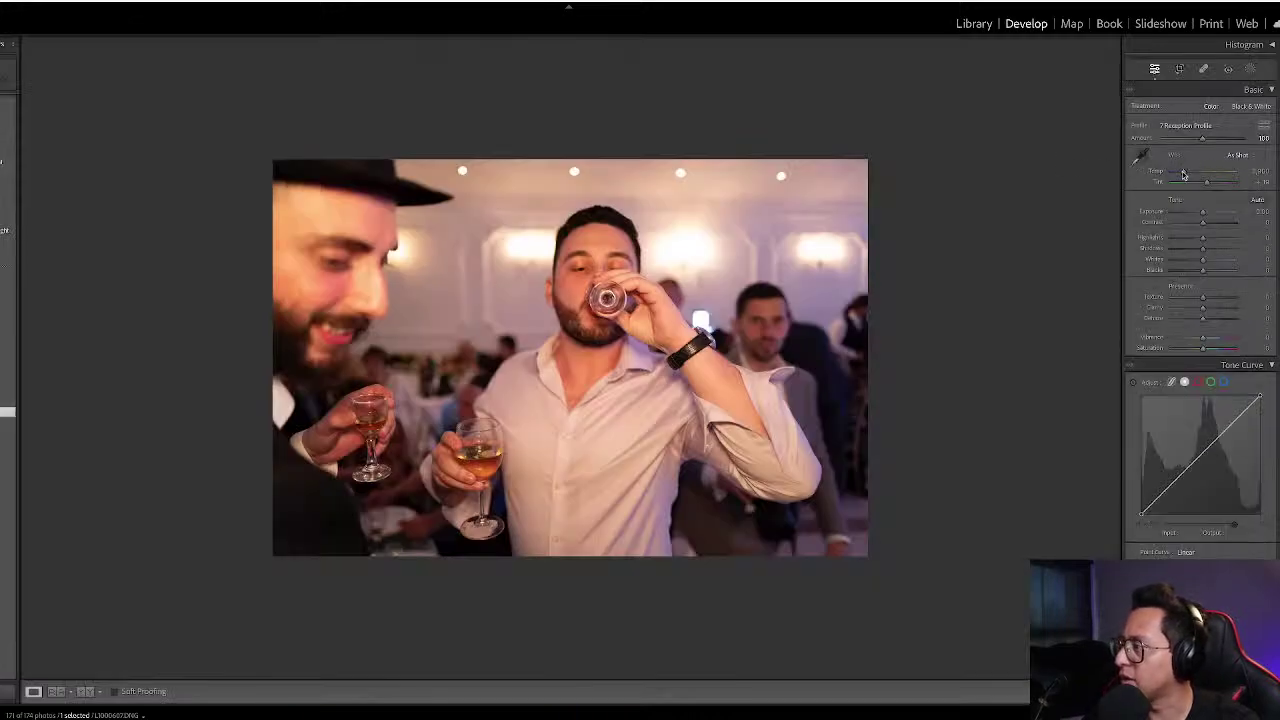
drag(1181, 175, 1179, 175)
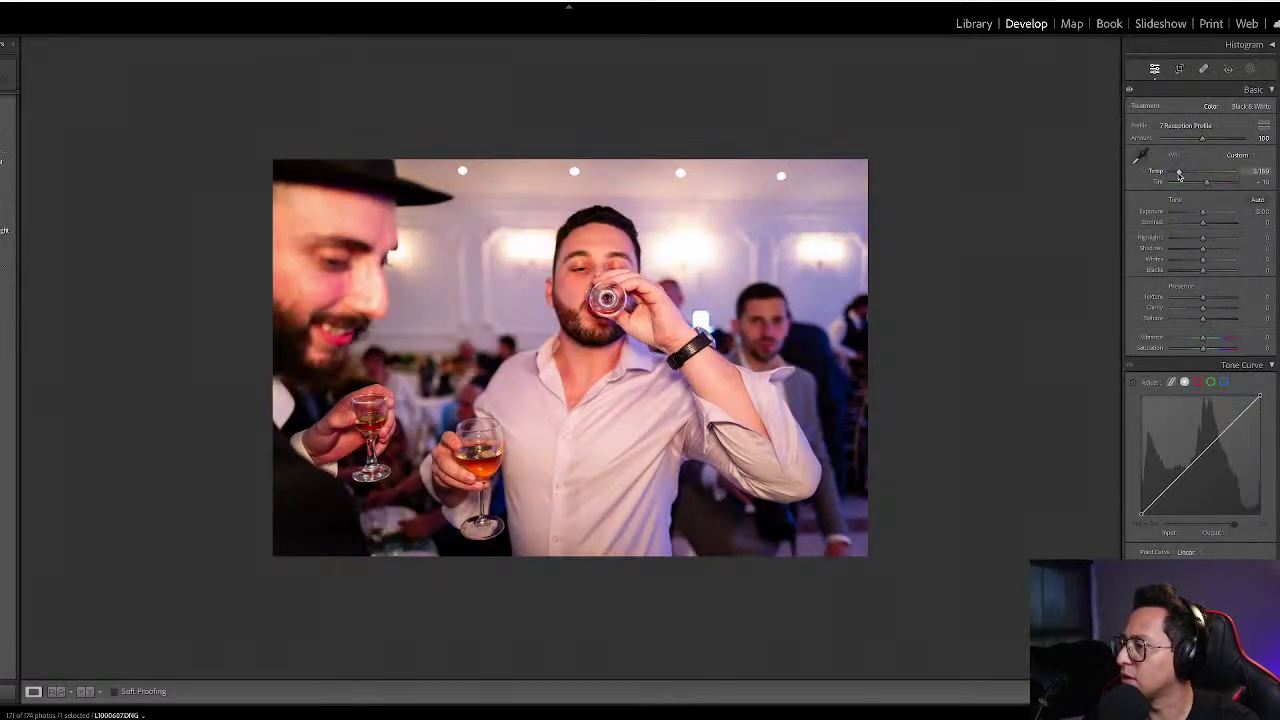
key(g)
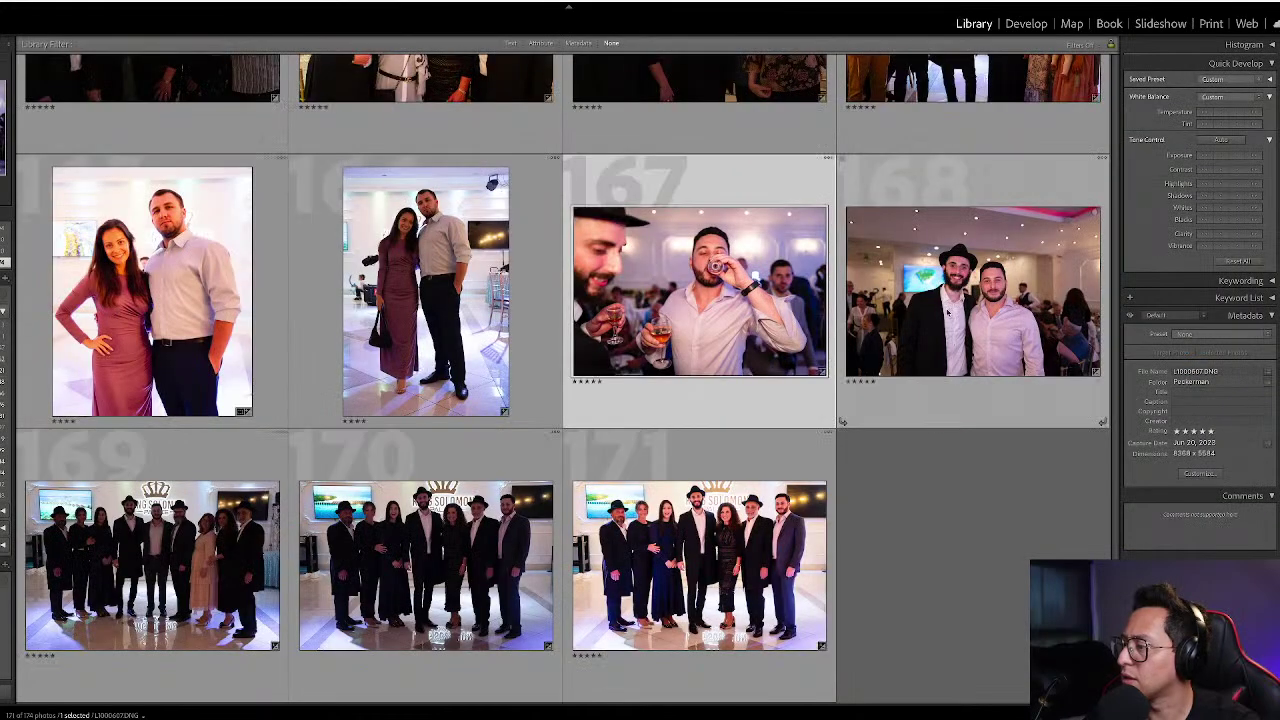
- Open photo 168, the two men posing in the banquet hall, for detailed editing
key(d)
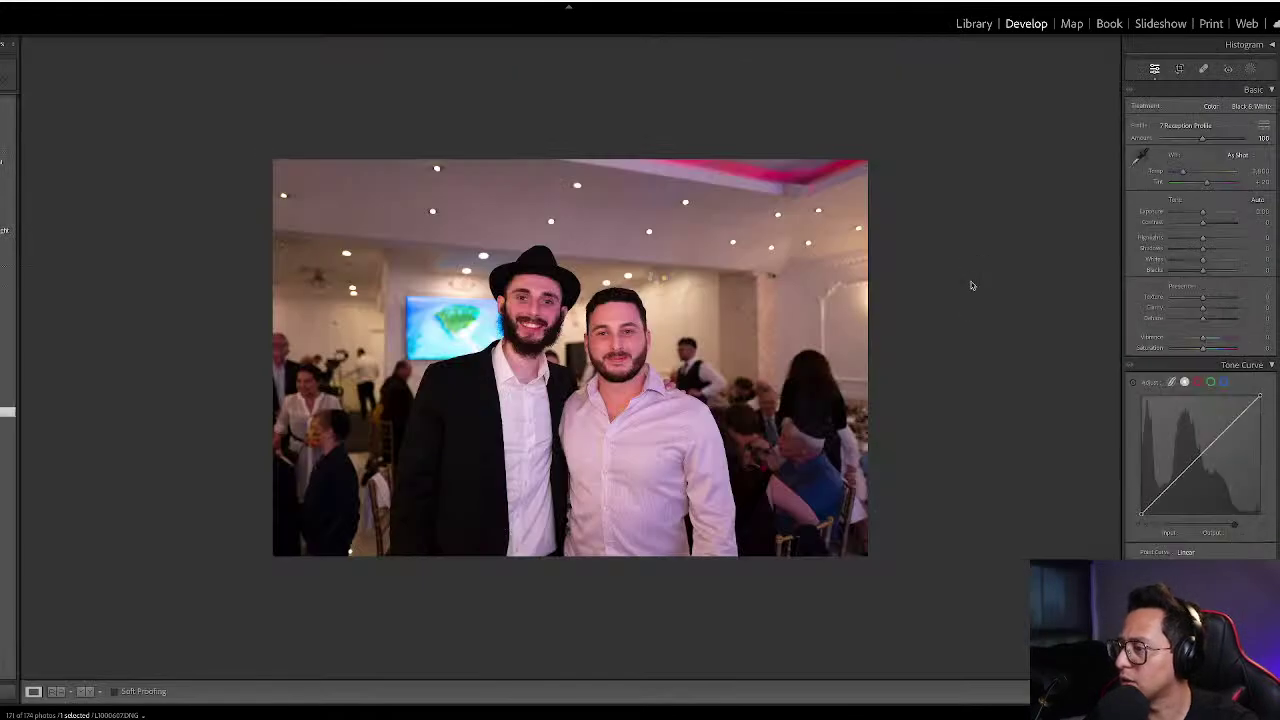
- Brighten the photo of the two smiling men to +0.50 exposure and set its temperature to 3,200
key(equal)
key(g)
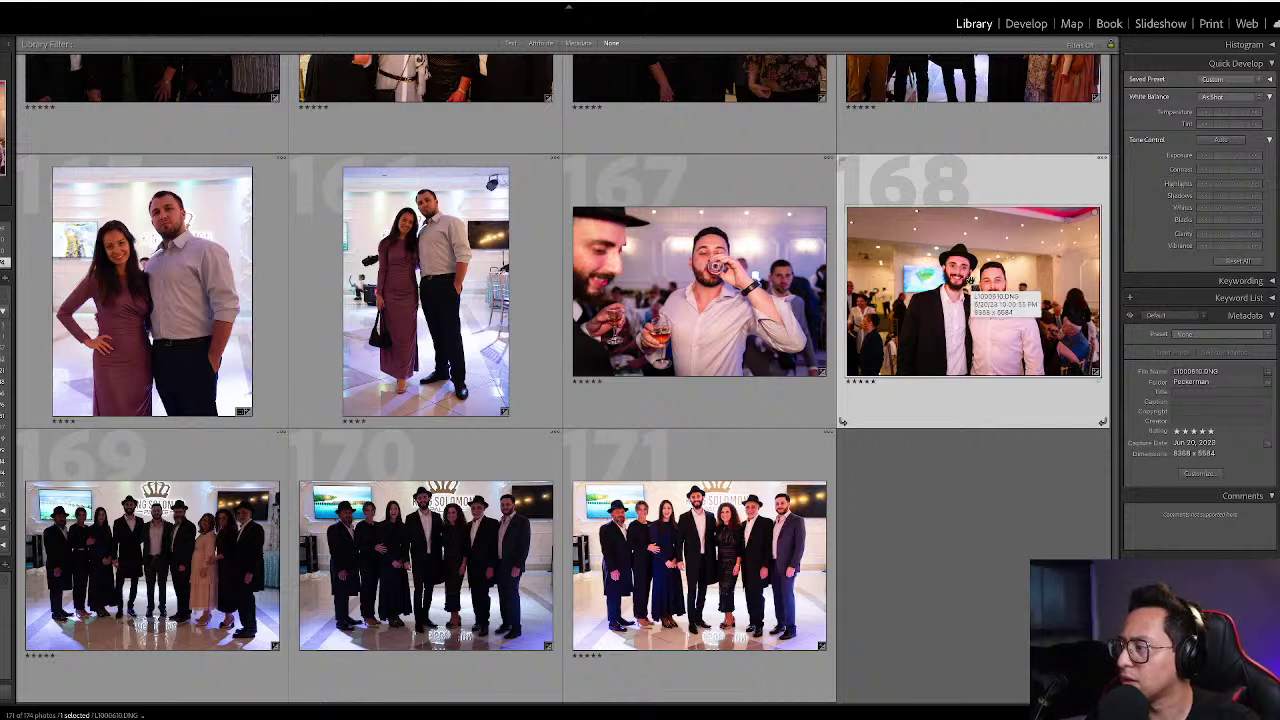
text(d)
text(3)
text(200)
key(Return)
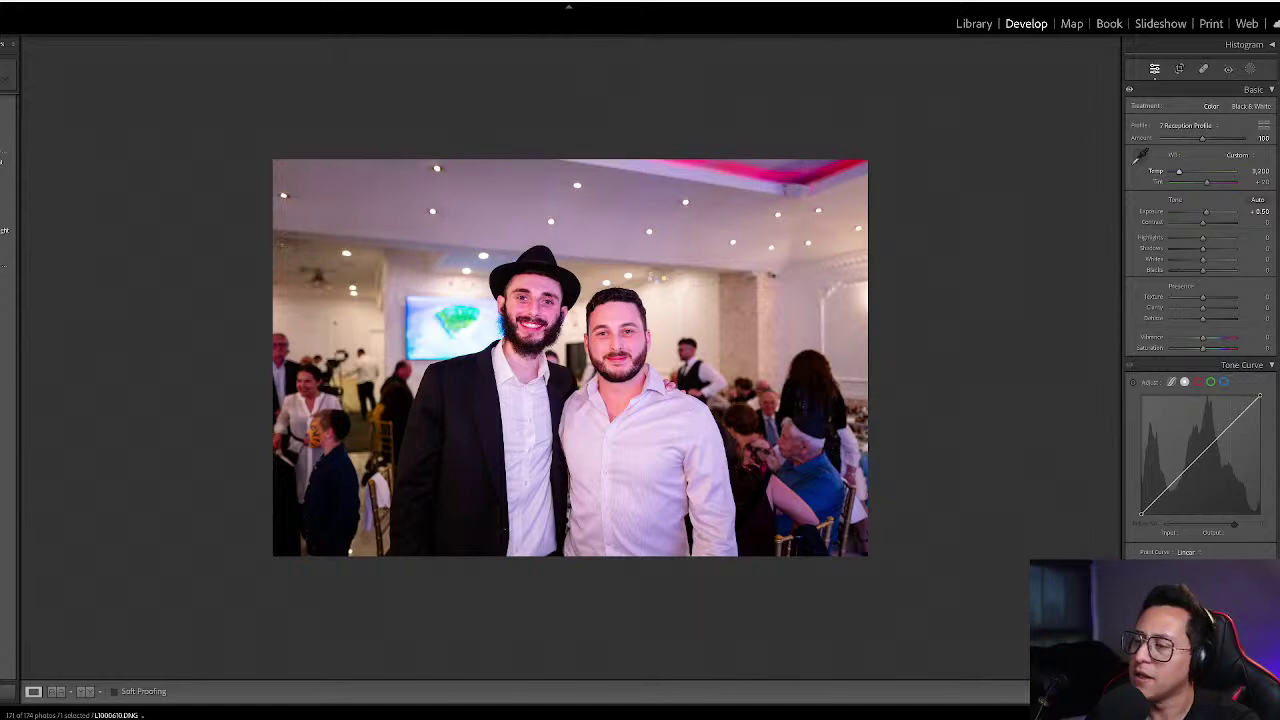
key(g)
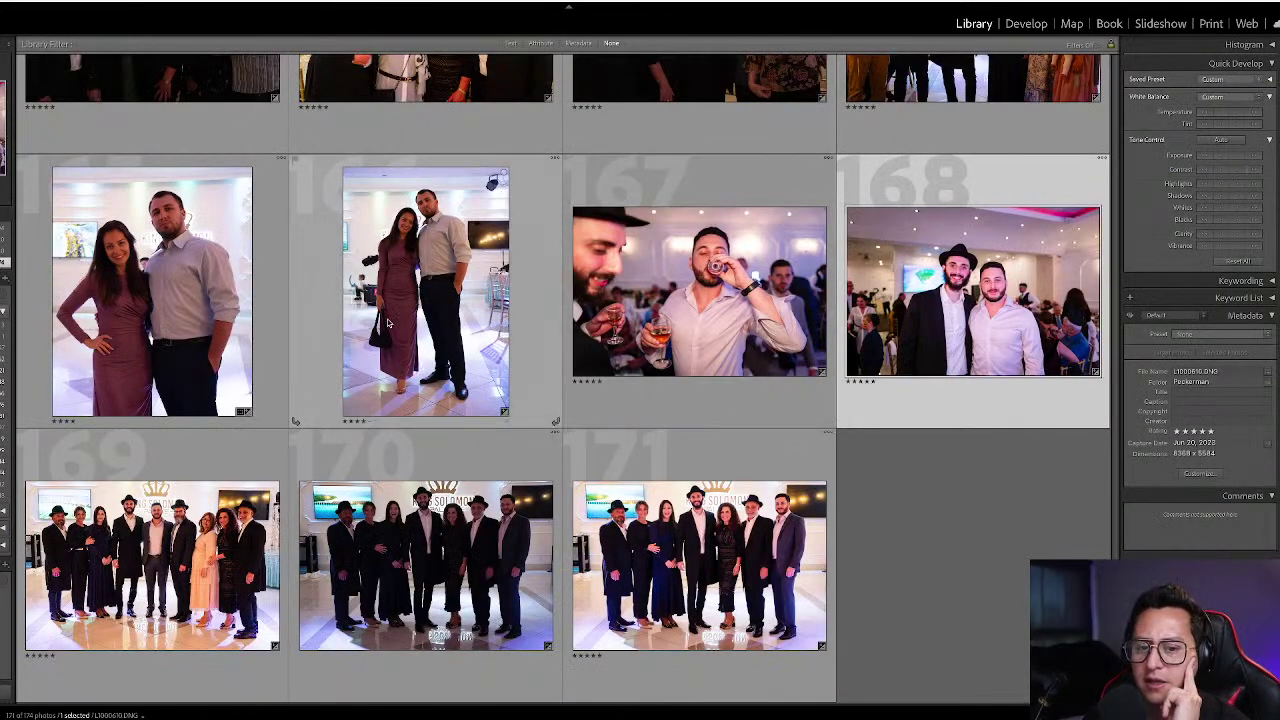
- Set the full-length couple portrait's exposure to +0.30 and cool its temperature to about 3,458
click(425, 290)
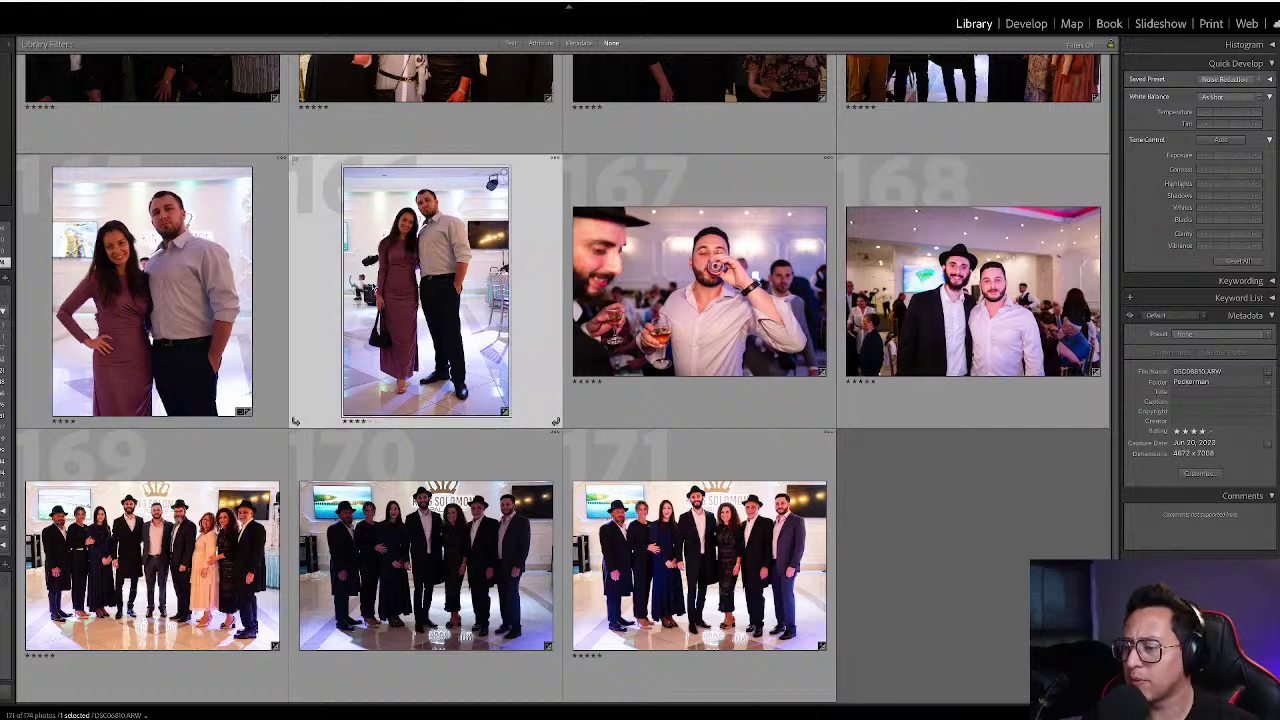
key(d)
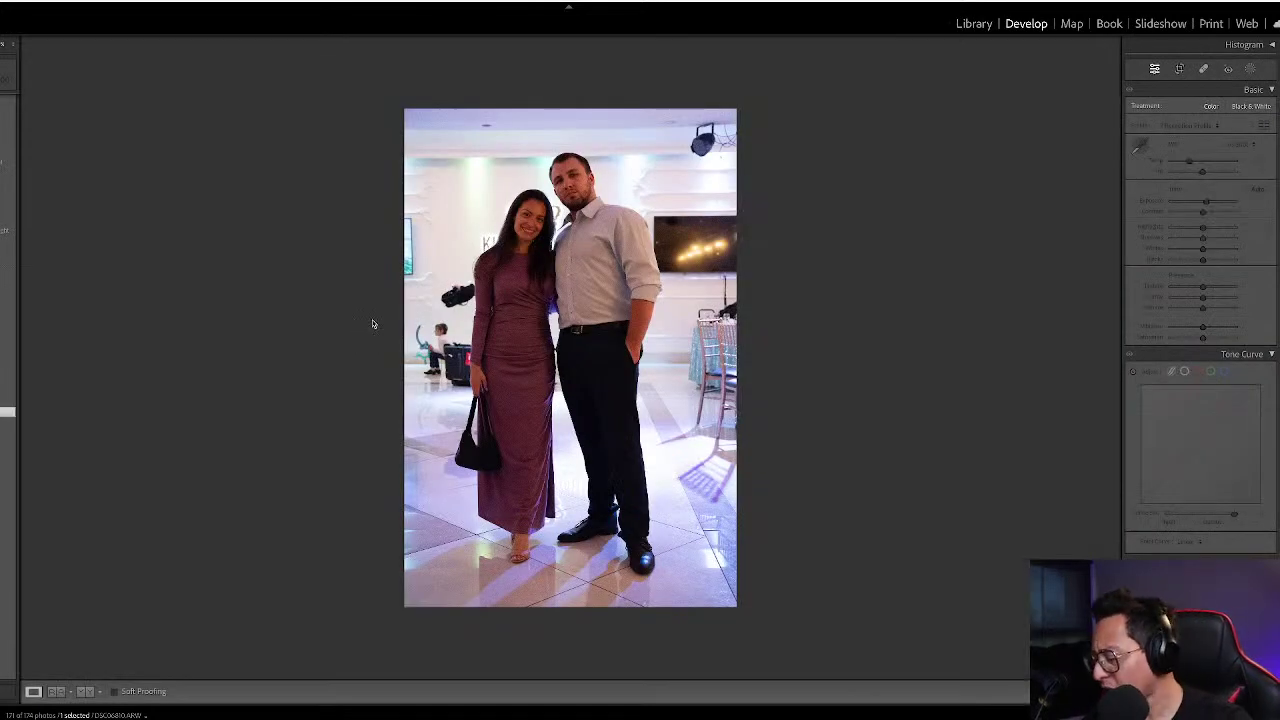
key(equal)
key(equal)
key(equal)
key(minus)
key(minus)
key(minus)
key(minus)
key(minus)
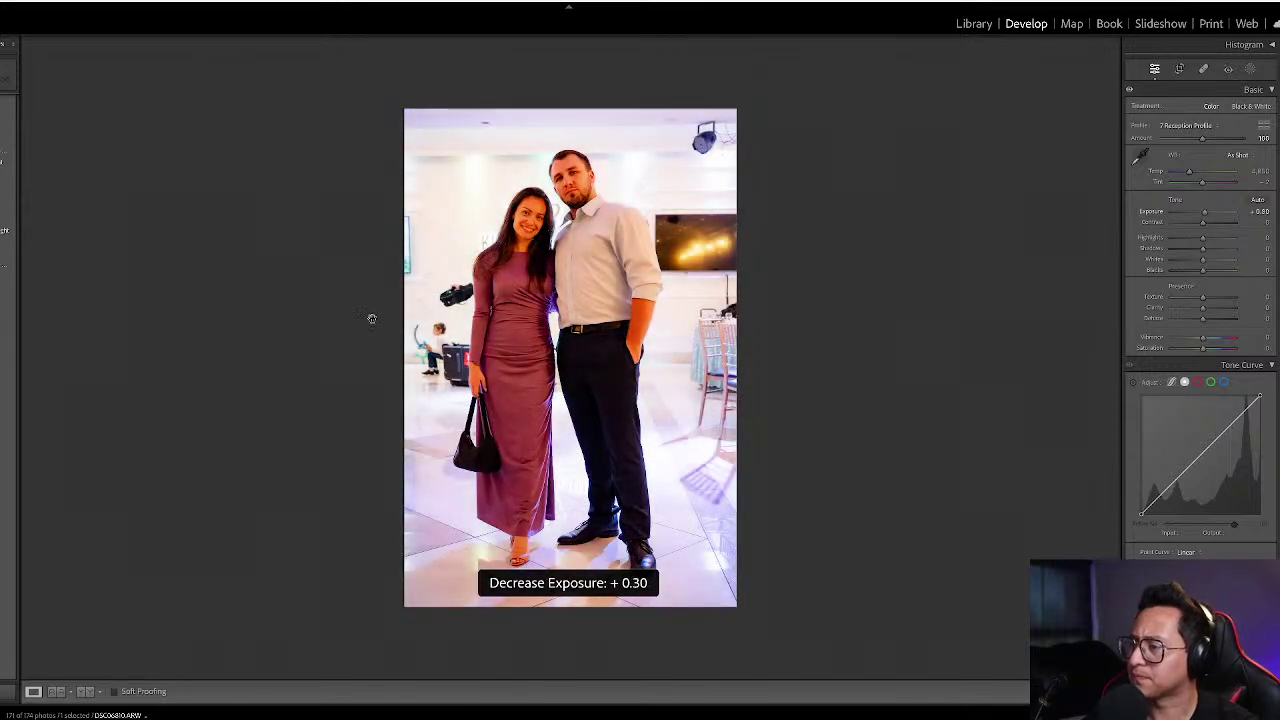
drag(1189, 172, 1180, 174)
key(g)
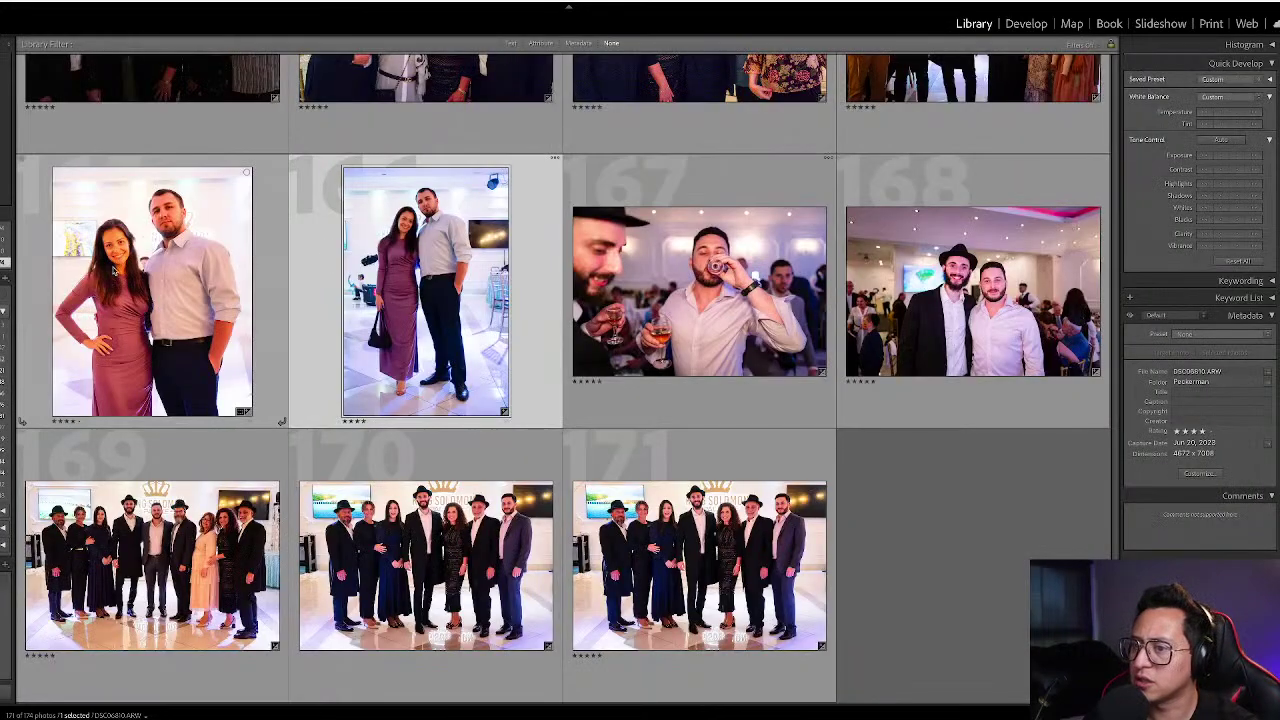
- Sync the full-length couple portrait's develop settings to the closer portrait of the same couple
super+click(118, 270)
key(super+shift+s)
key(Return)
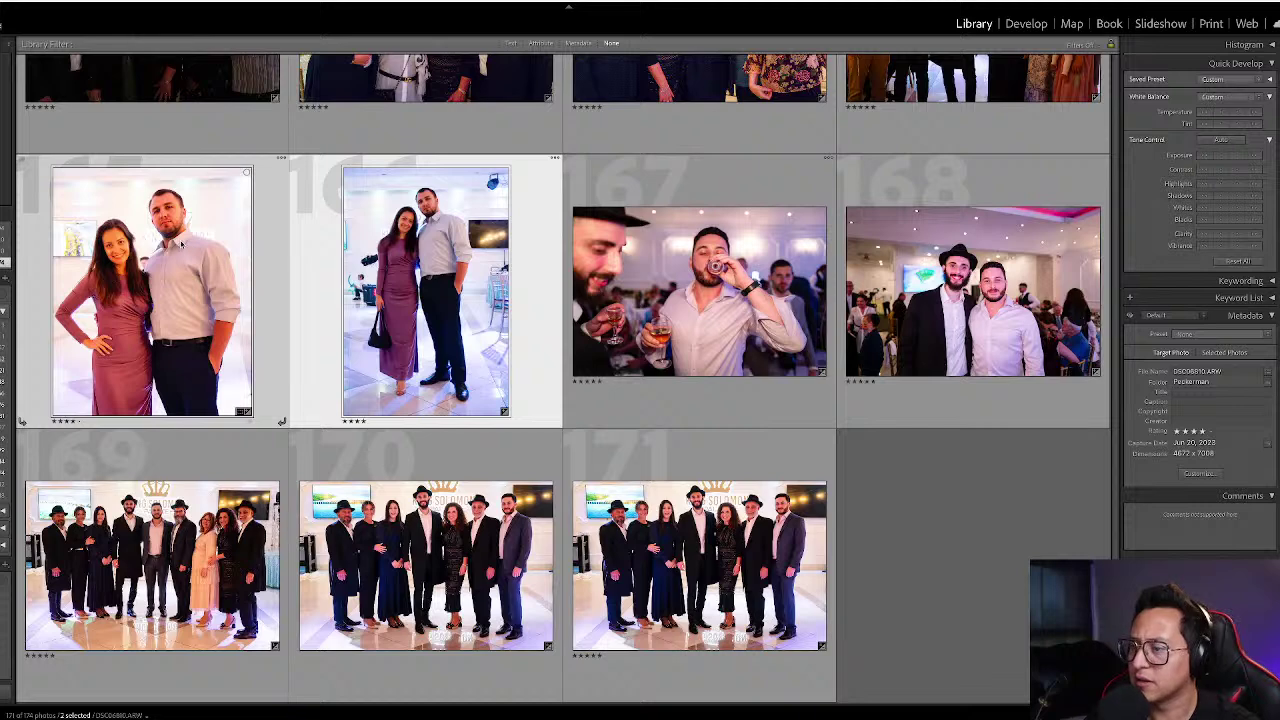
super+click(155, 252)
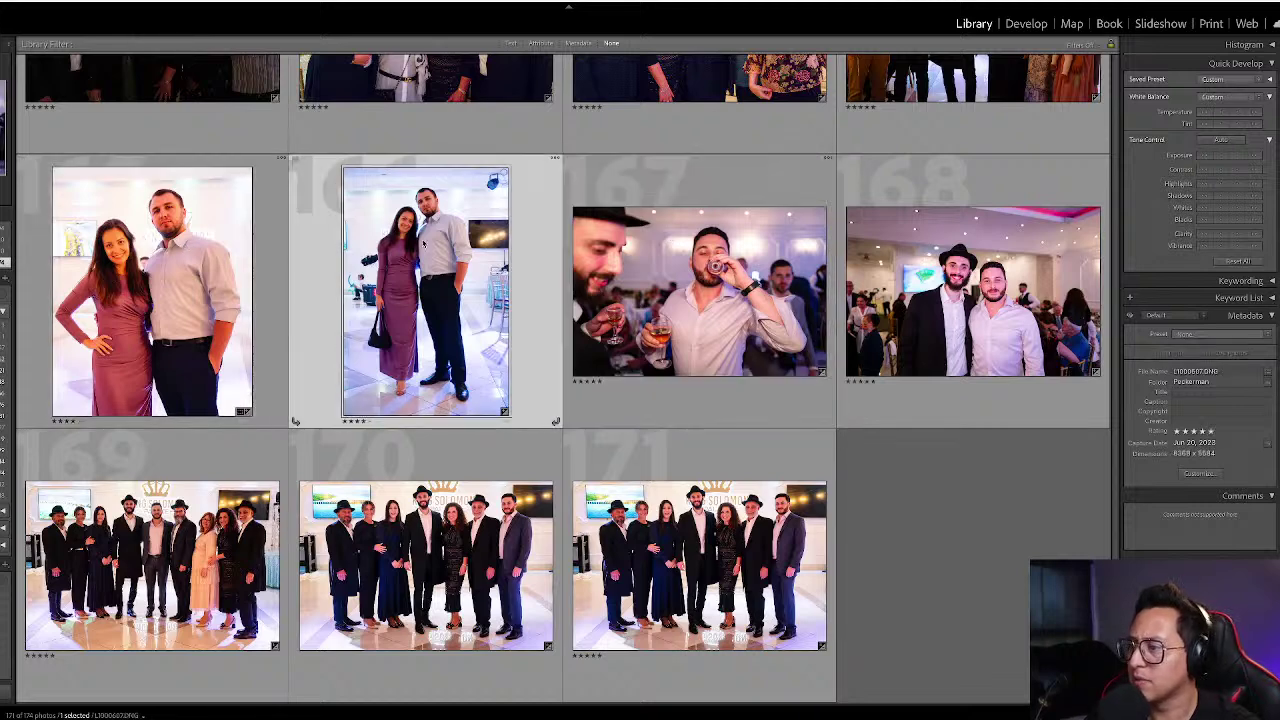
- Raise the shadows to +45 on the three group photos at the end of the grid and label them yellow
click(181, 580)
shift+click(700, 568)
key(d)
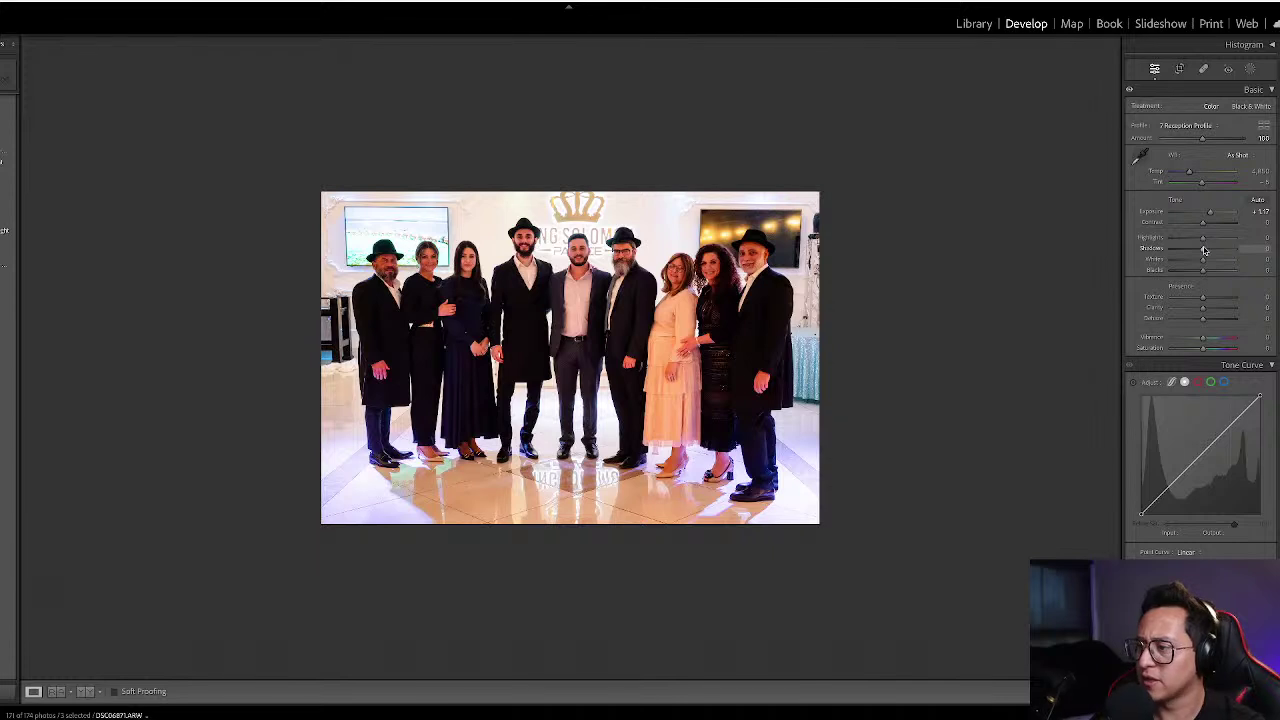
drag(1204, 250, 1208, 250)
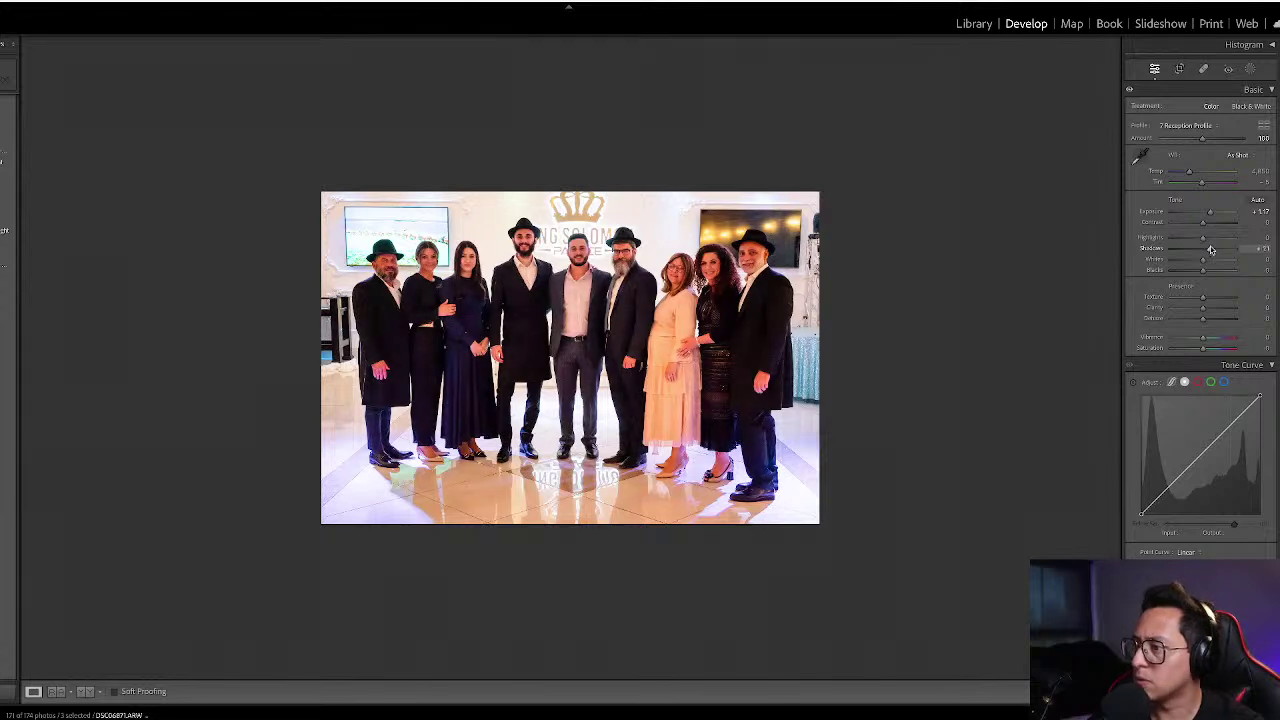
drag(1211, 249, 1218, 249)
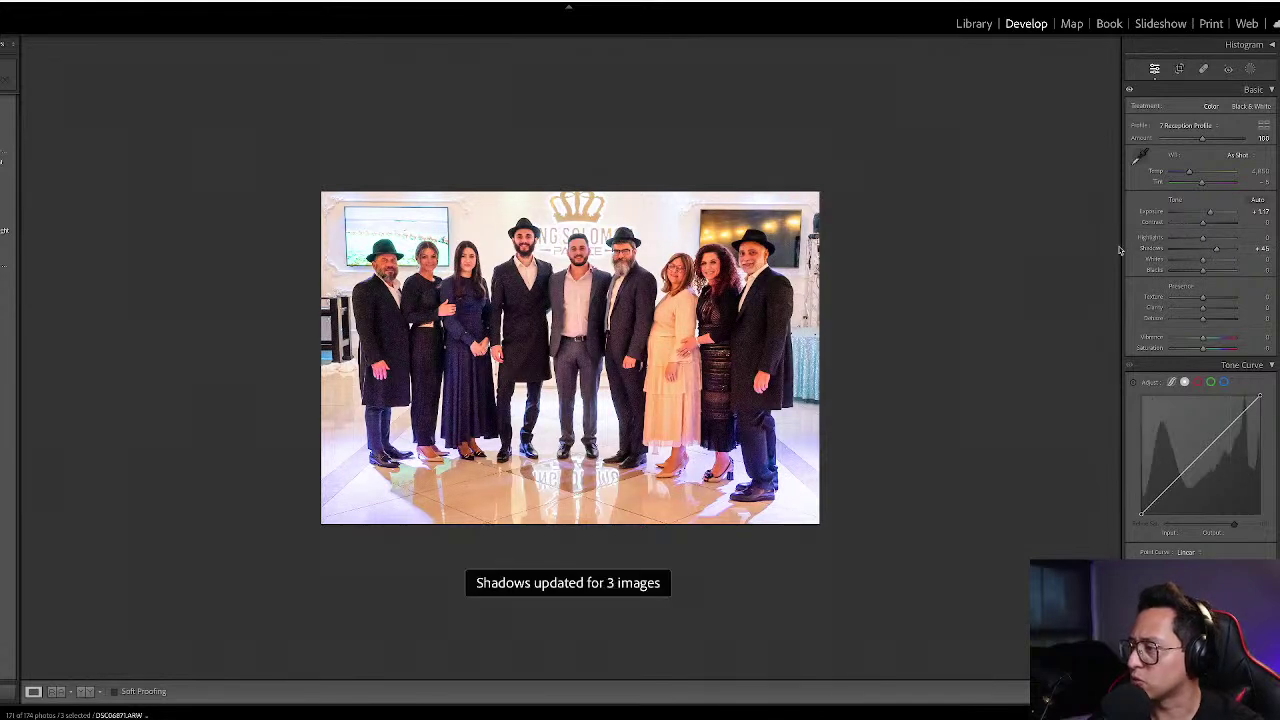
key(g)
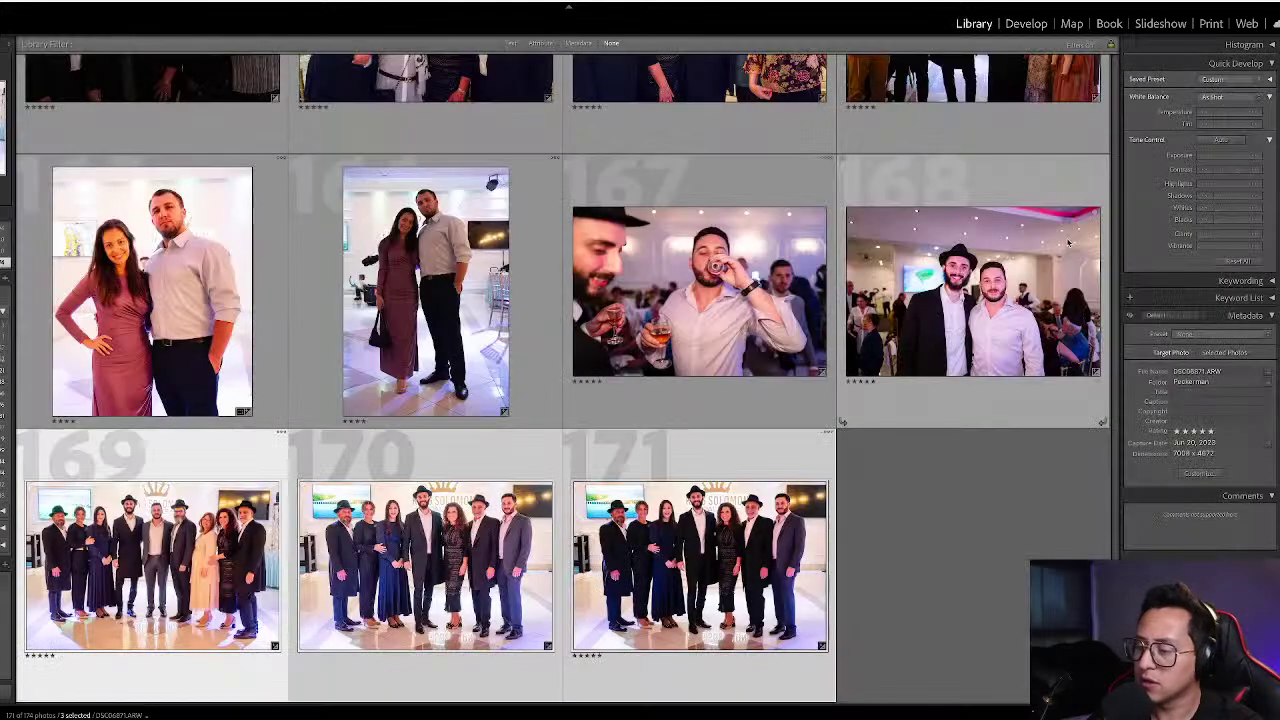
key(8)
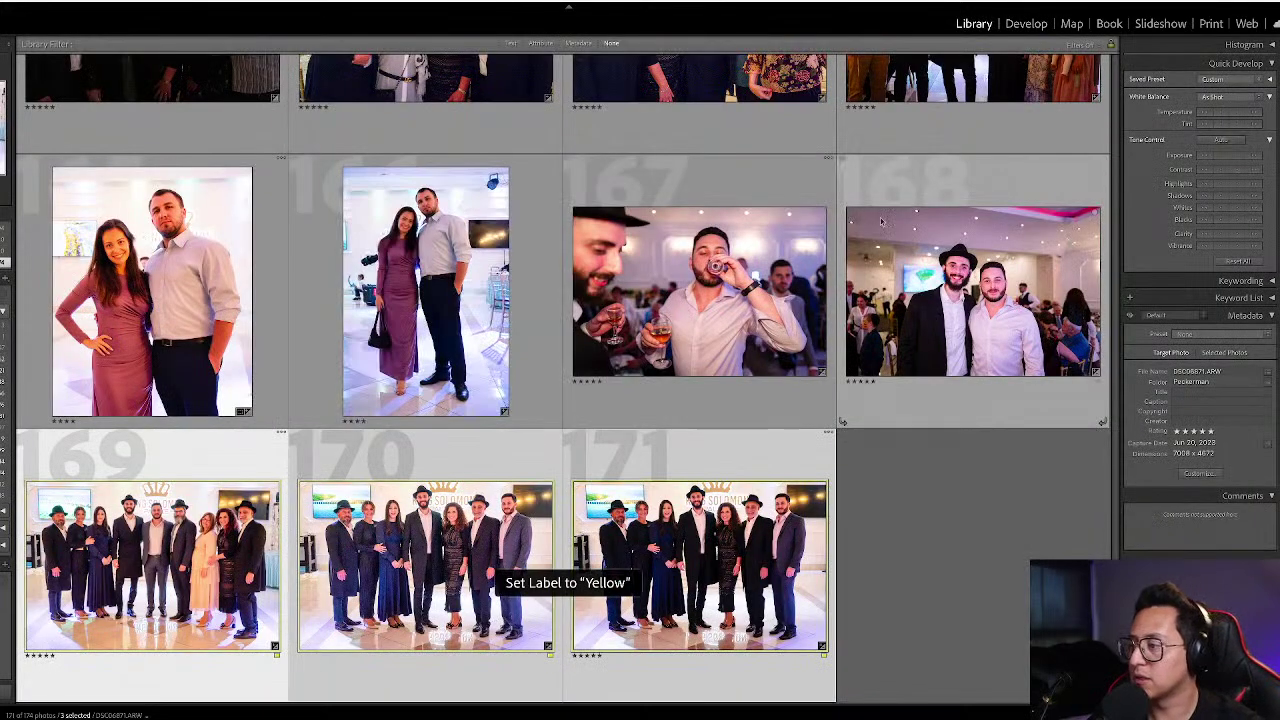
- Brighten the full-length couple portrait to +0.70 exposure
scroll(320, 232, up, 2)
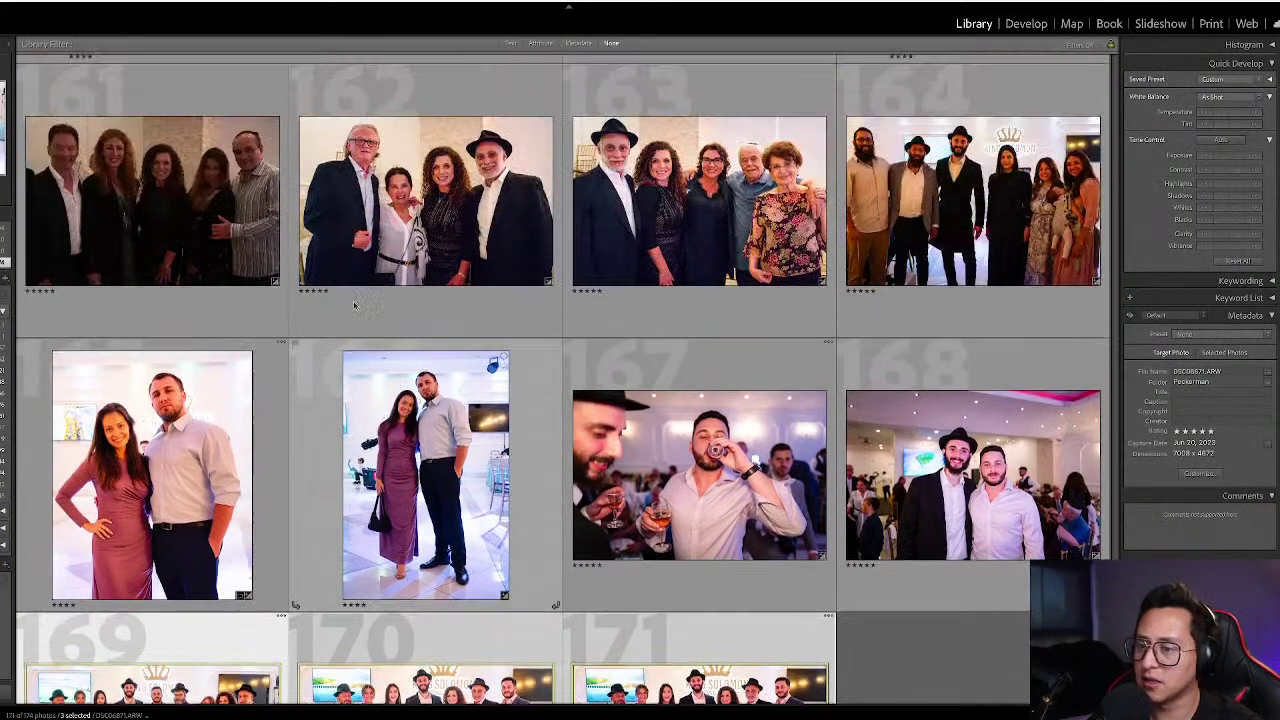
click(362, 390)
key(d)
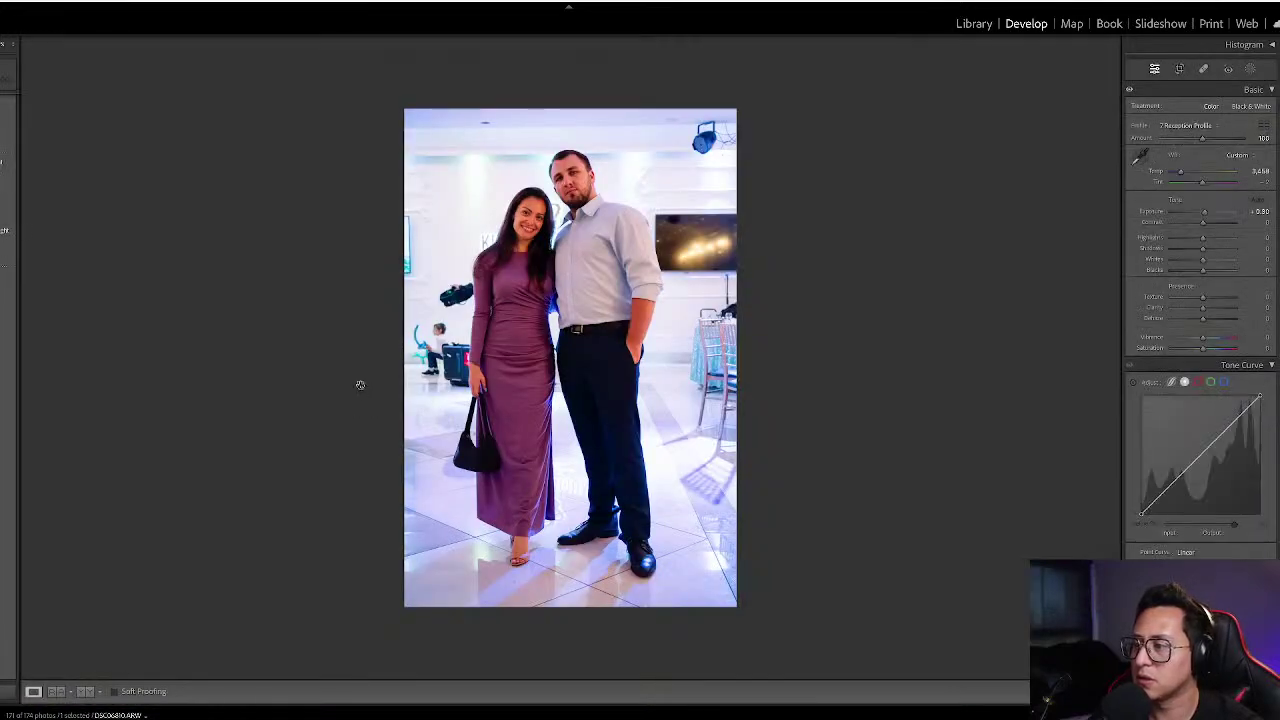
key(equal)
key(equal)
key(equal)
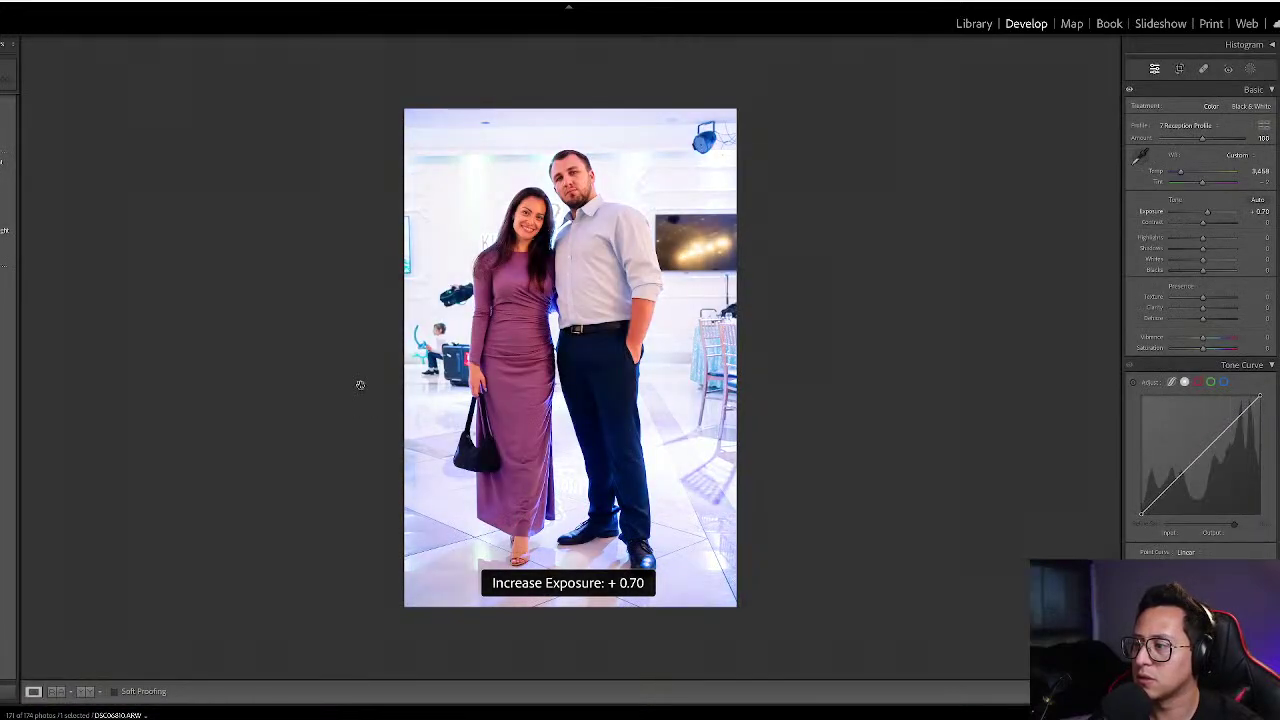
- Brighten the closer couple portrait to +0.80 exposure
key(Right)
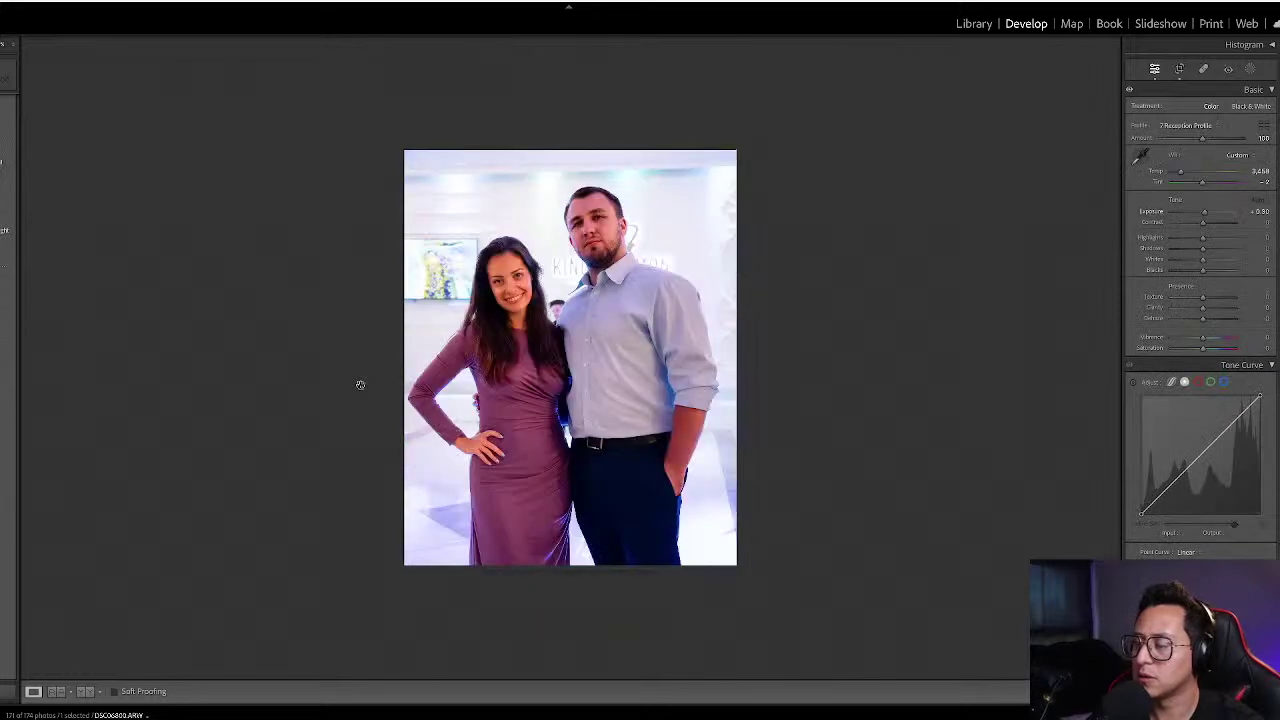
key(equal)
key(equal)
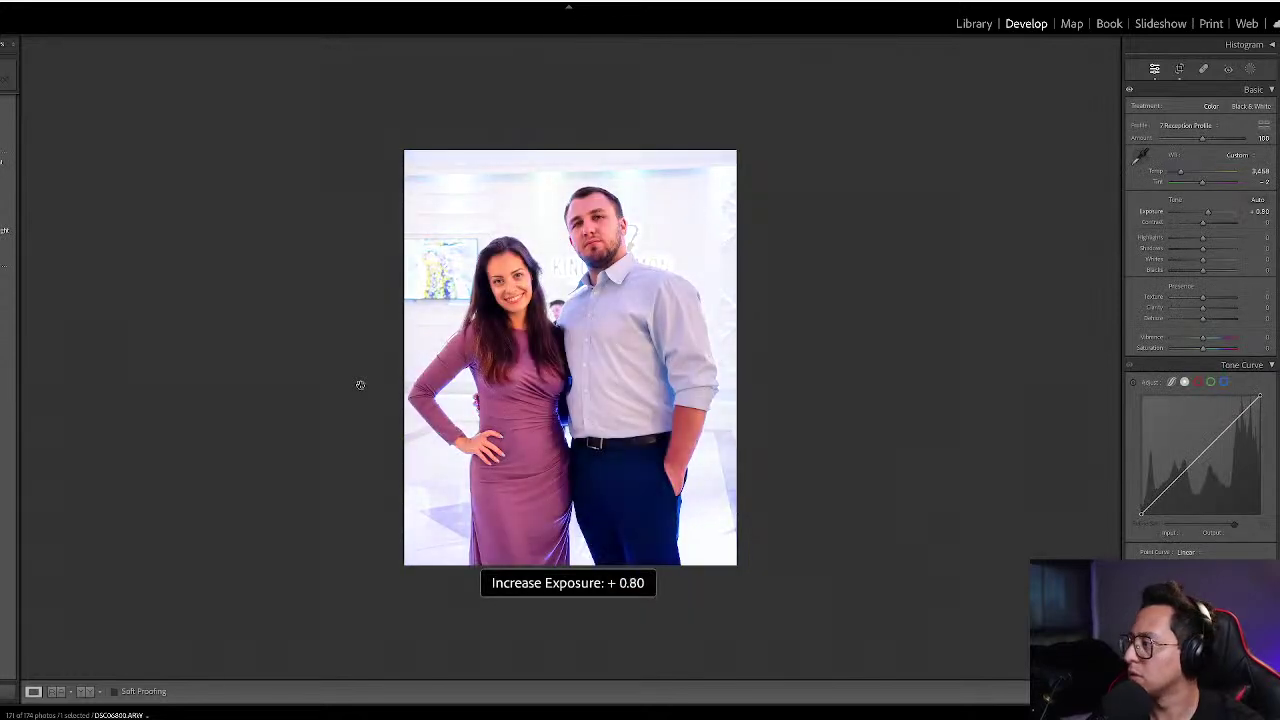
- Lower the highlights to -100 on both couple portraits together
key(g)
shift+click(525, 385)
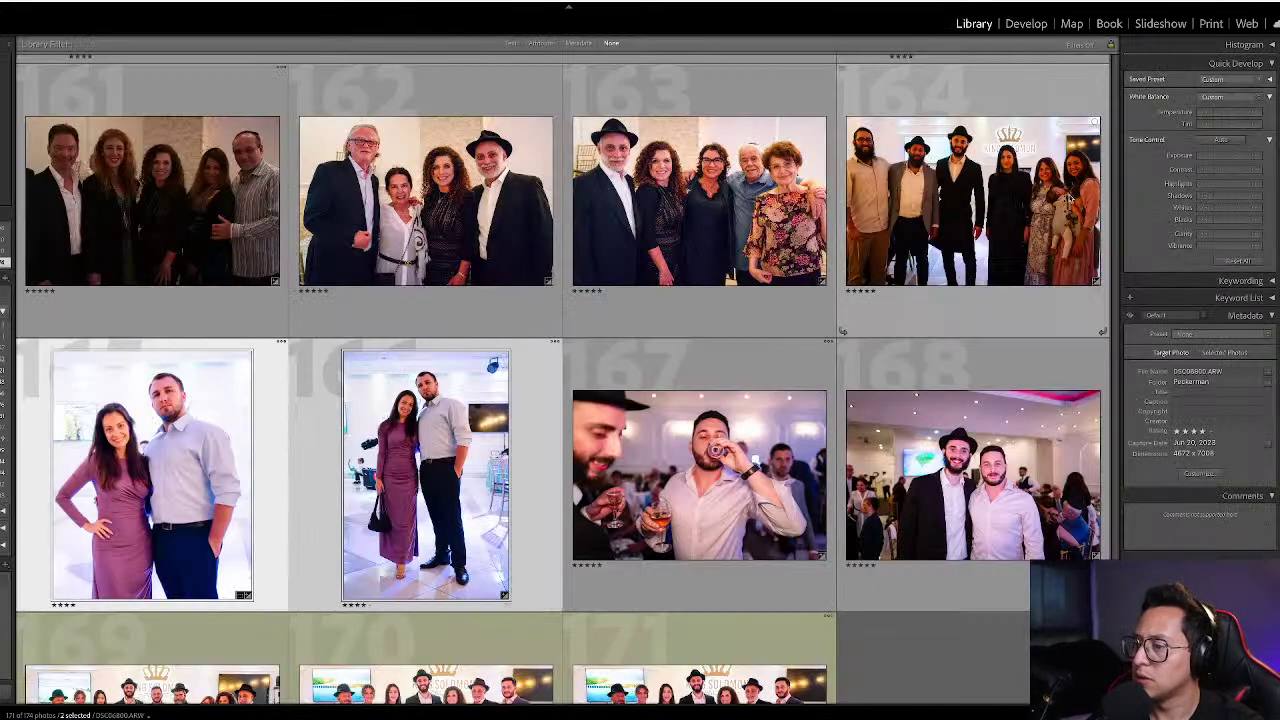
key(d)
drag(1206, 240, 1172, 242)
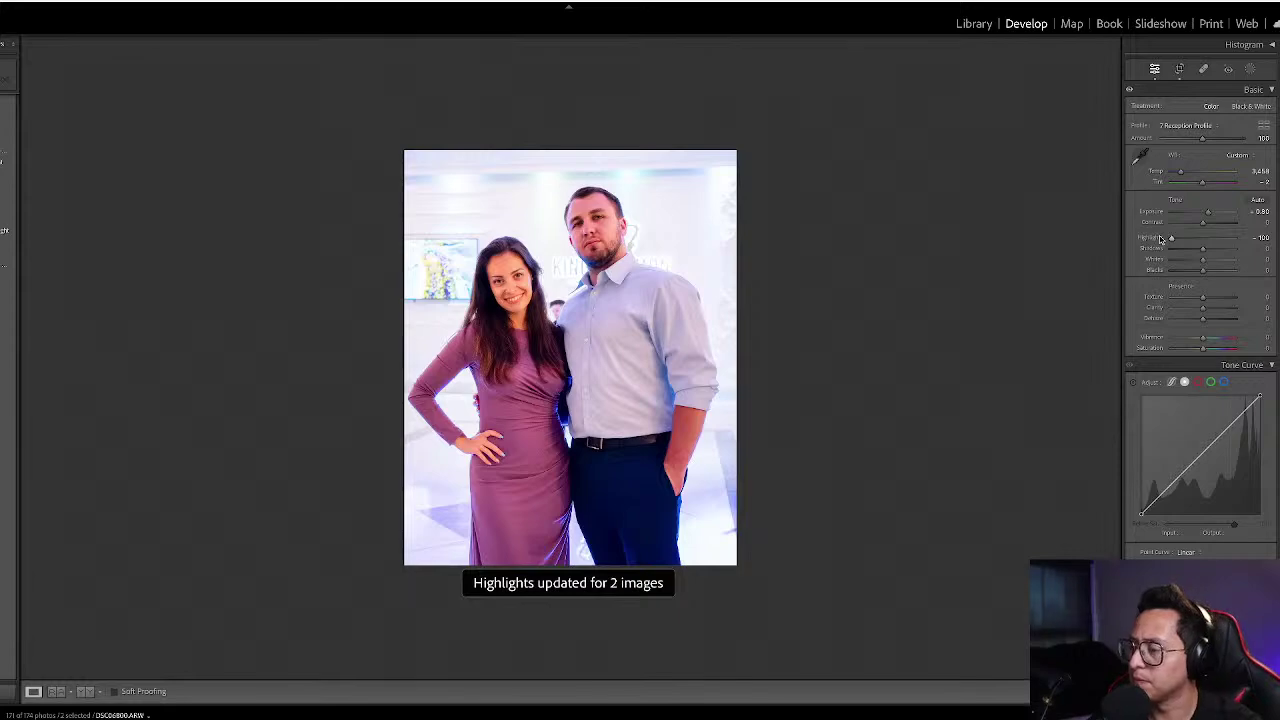
- Select only the closer couple portrait and reduce its exposure by several increments
key(g)
ctrl+click(403, 472)
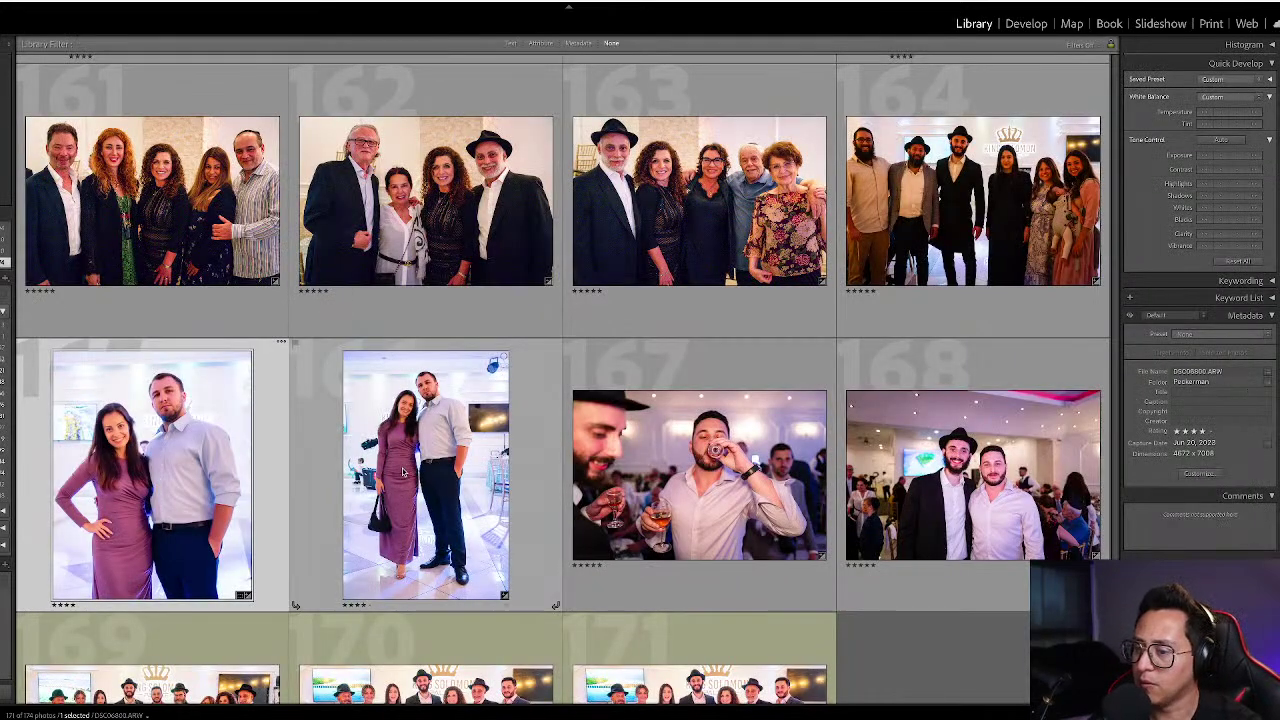
key(d)
key(minus)
key(minus)
key(minus)
key(minus)
- Set the full-length couple portrait's exposure to +0.60 and raise its shadows to about +25
key(g)
click(403, 472)
key(d)
key(minus)
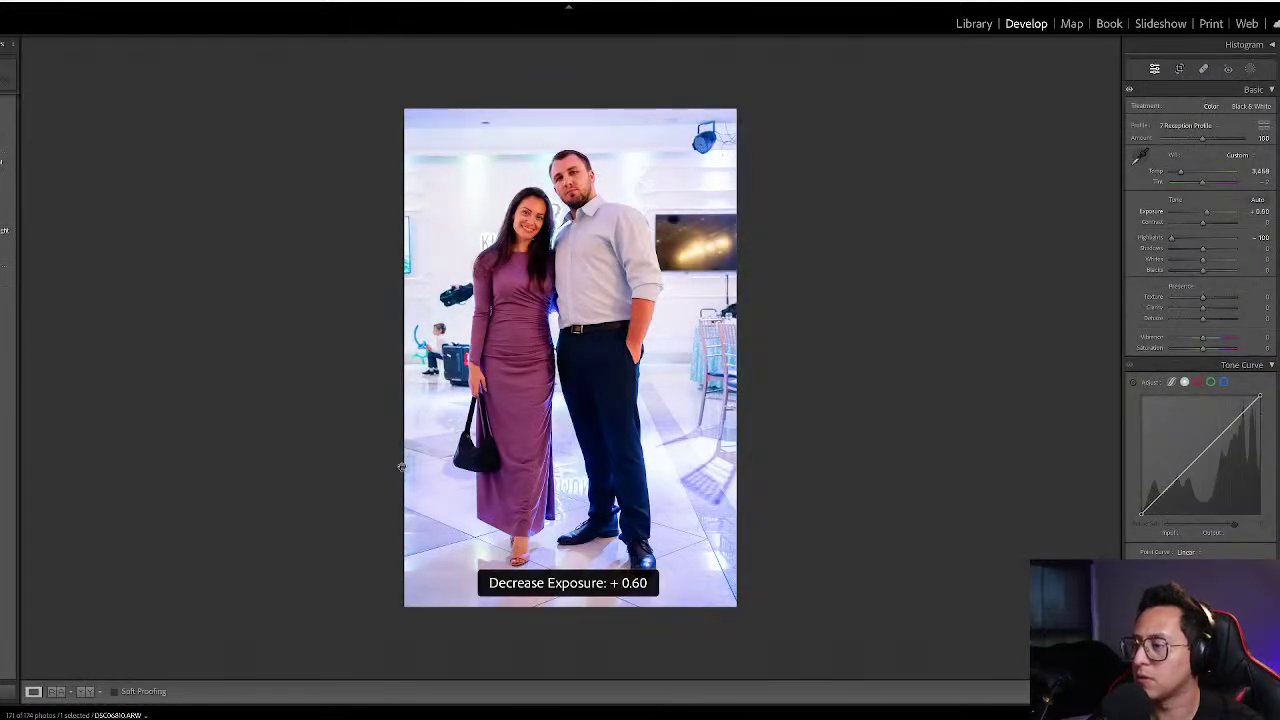
key(g)
key(d)
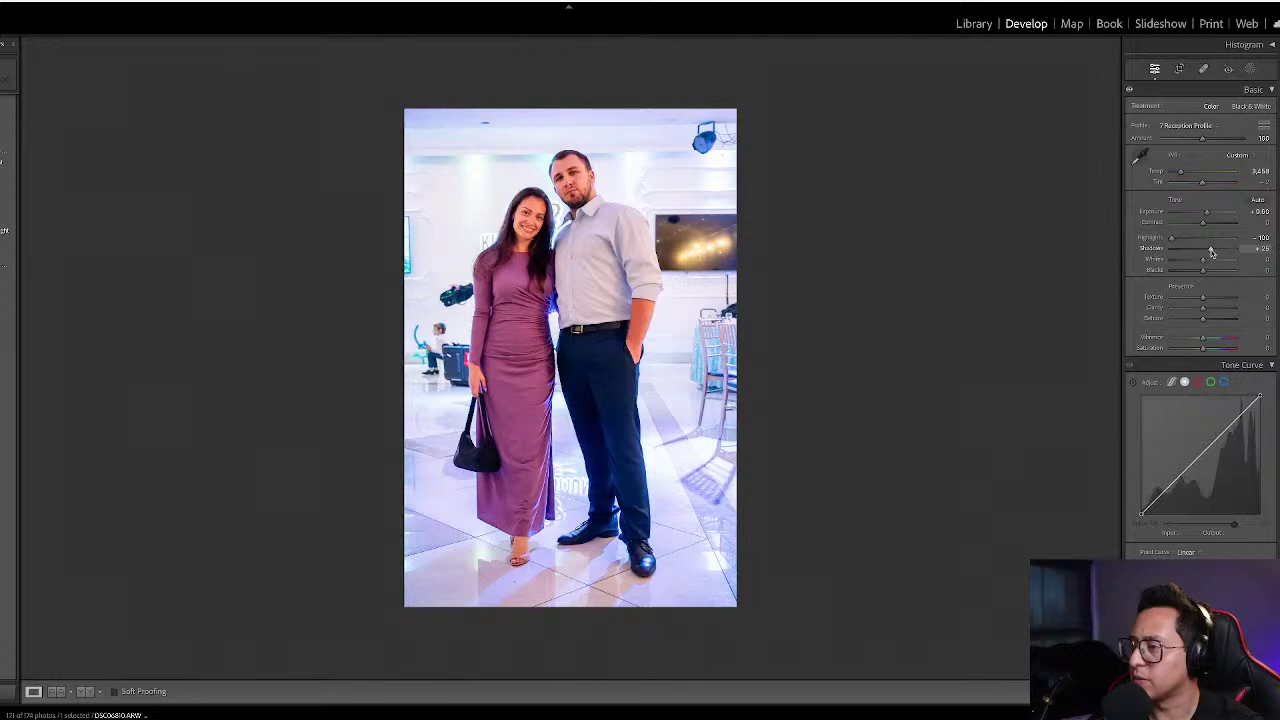
key(g)
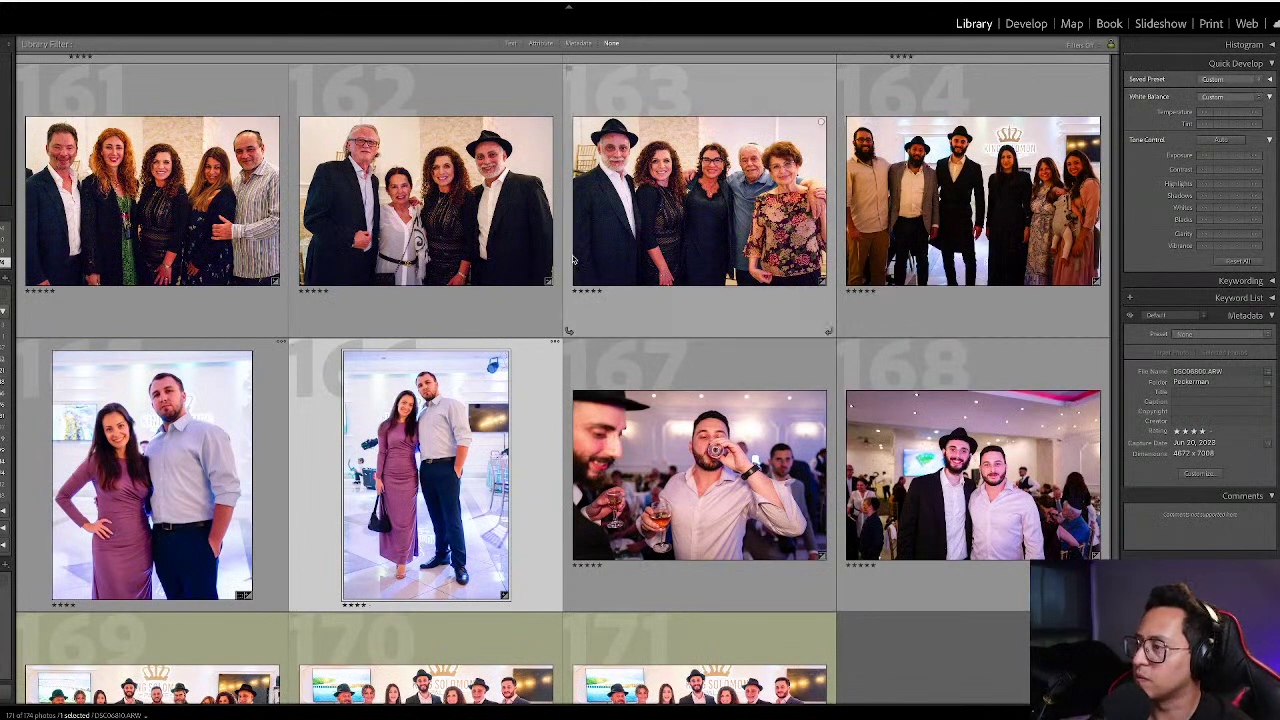
- Reopen the photo of the two smiling men and warm its temperature slightly
click(866, 407)
key(d)
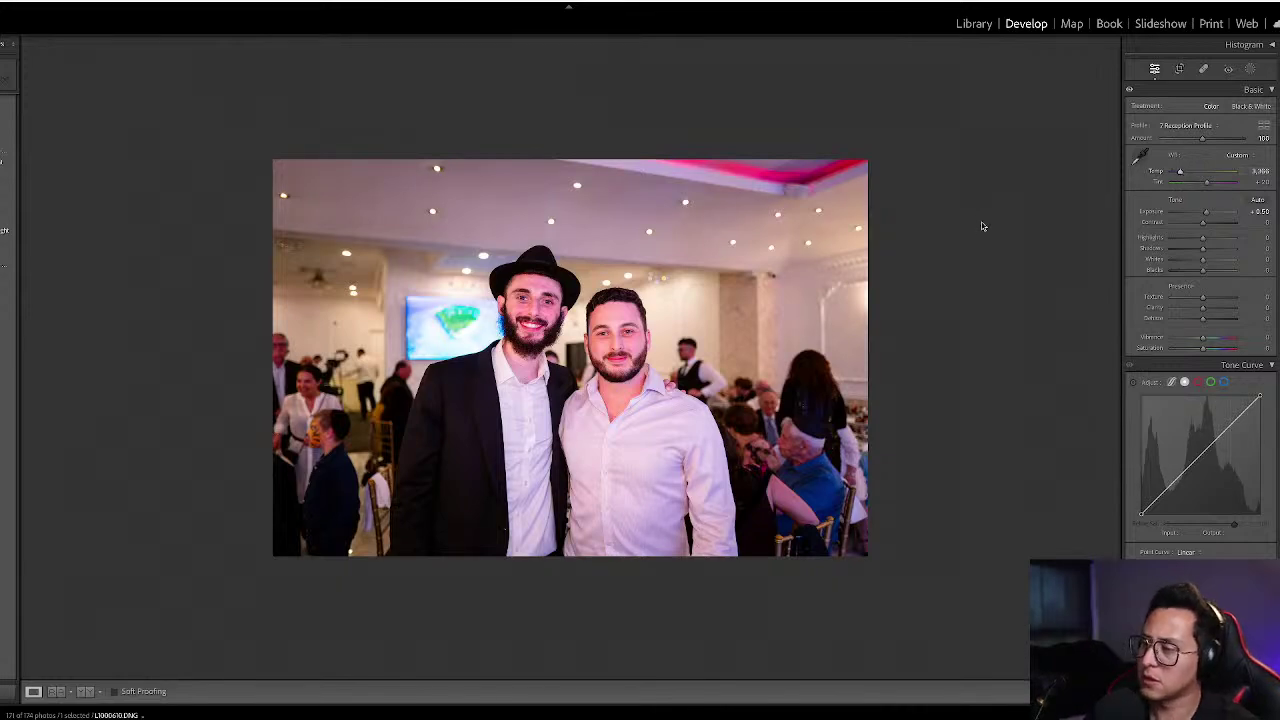
key(g)
- Look through the photo grid and open the full-length shot of the man in a light shirt speaking into a microphone for editing
scroll(366, 414, down, 3)
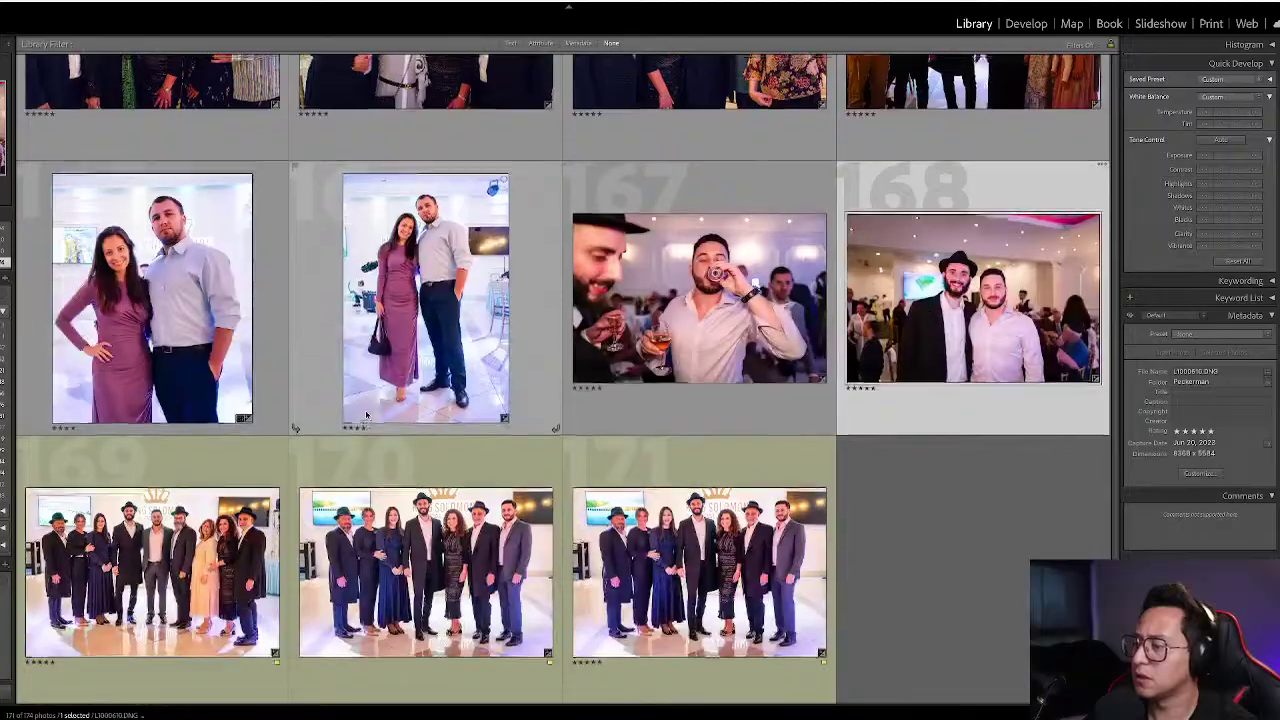
scroll(366, 414, up, 5)
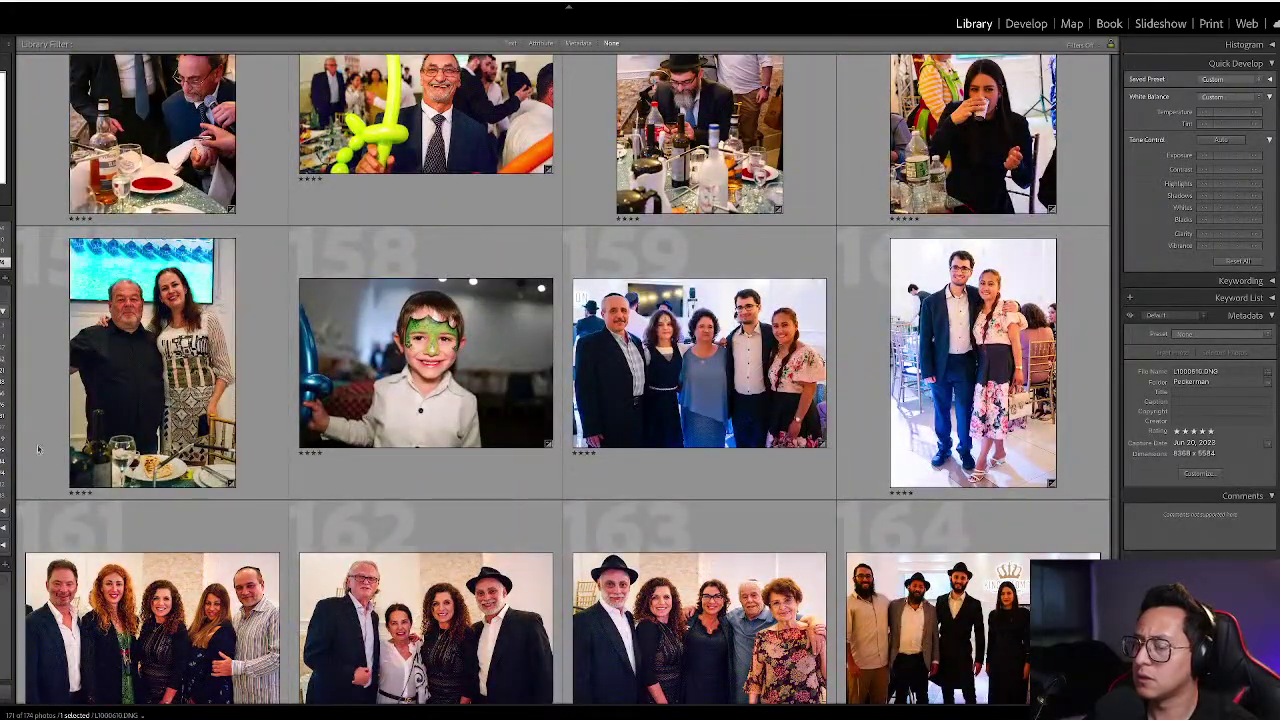
scroll(220, 339, up, 20)
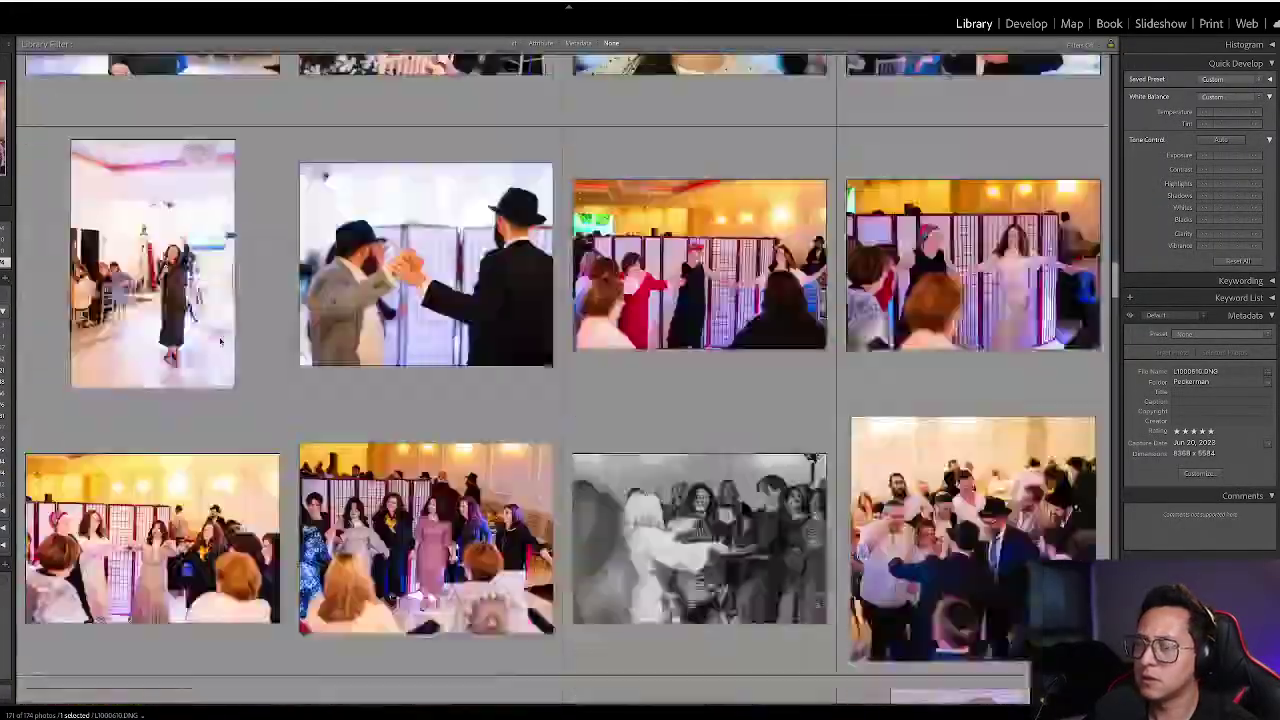
scroll(220, 341, down, 10)
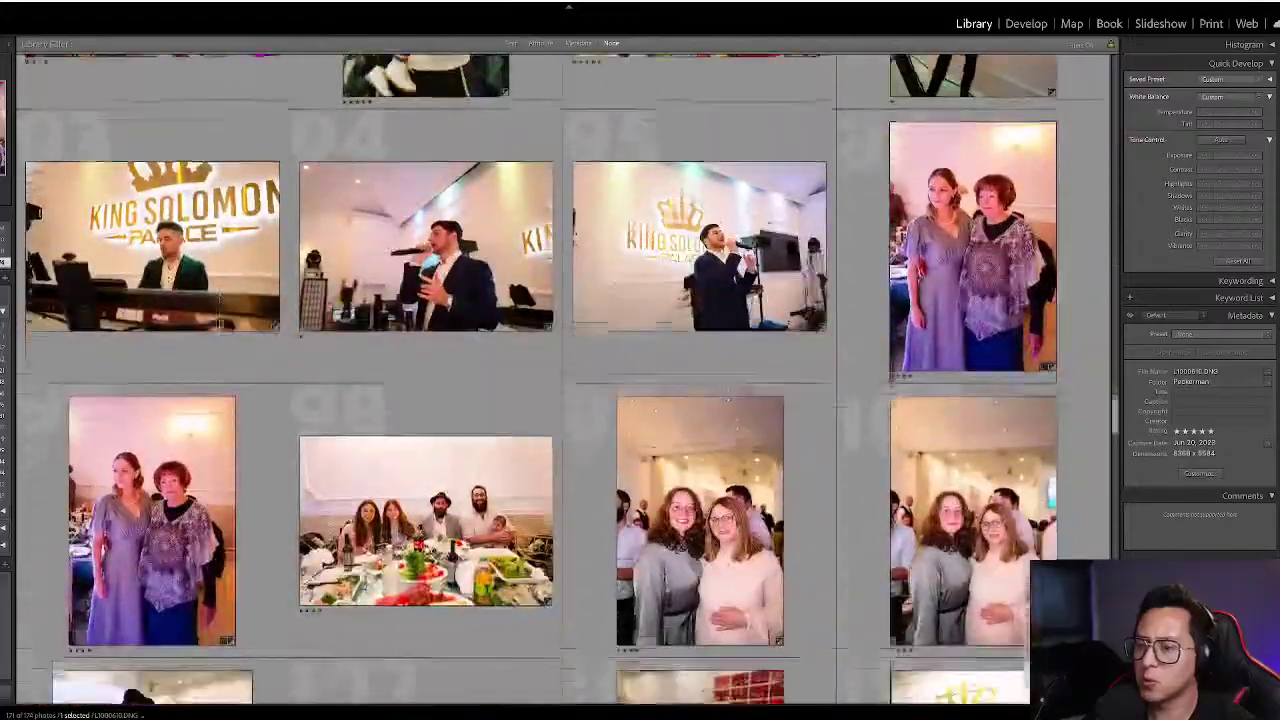
scroll(220, 325, down, 10)
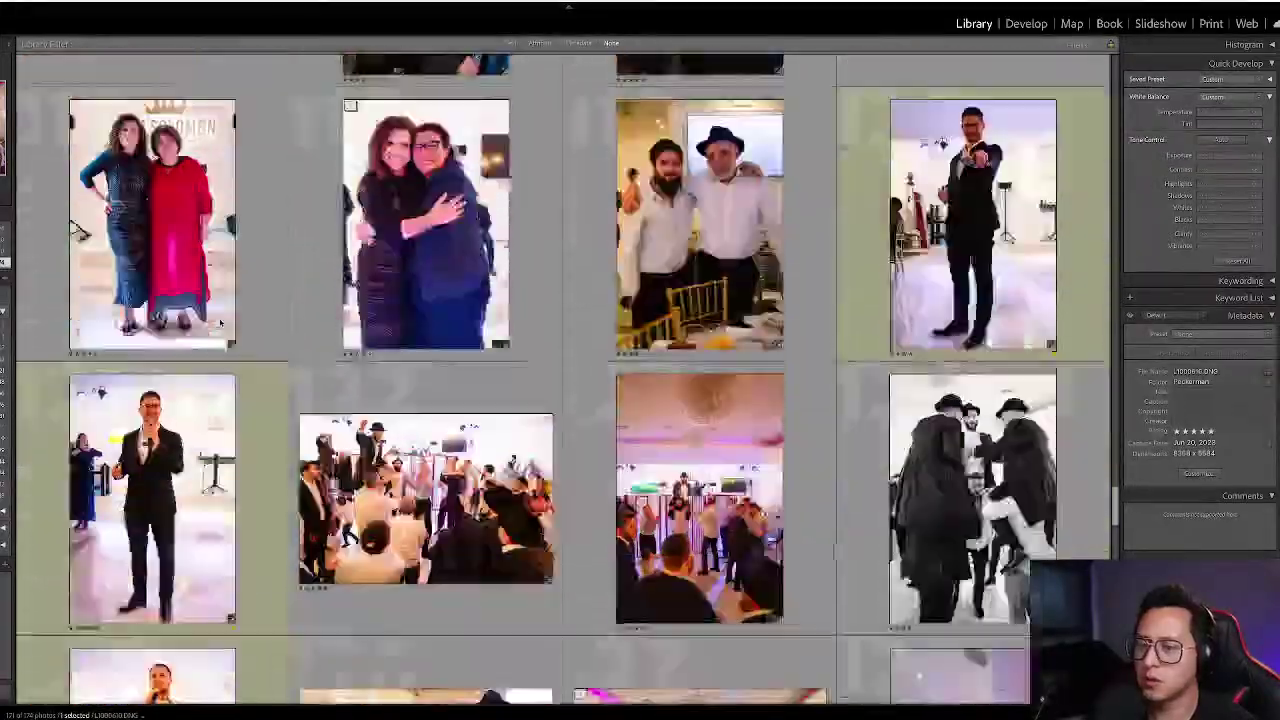
scroll(220, 323, down, 5)
click(285, 275)
key(d)
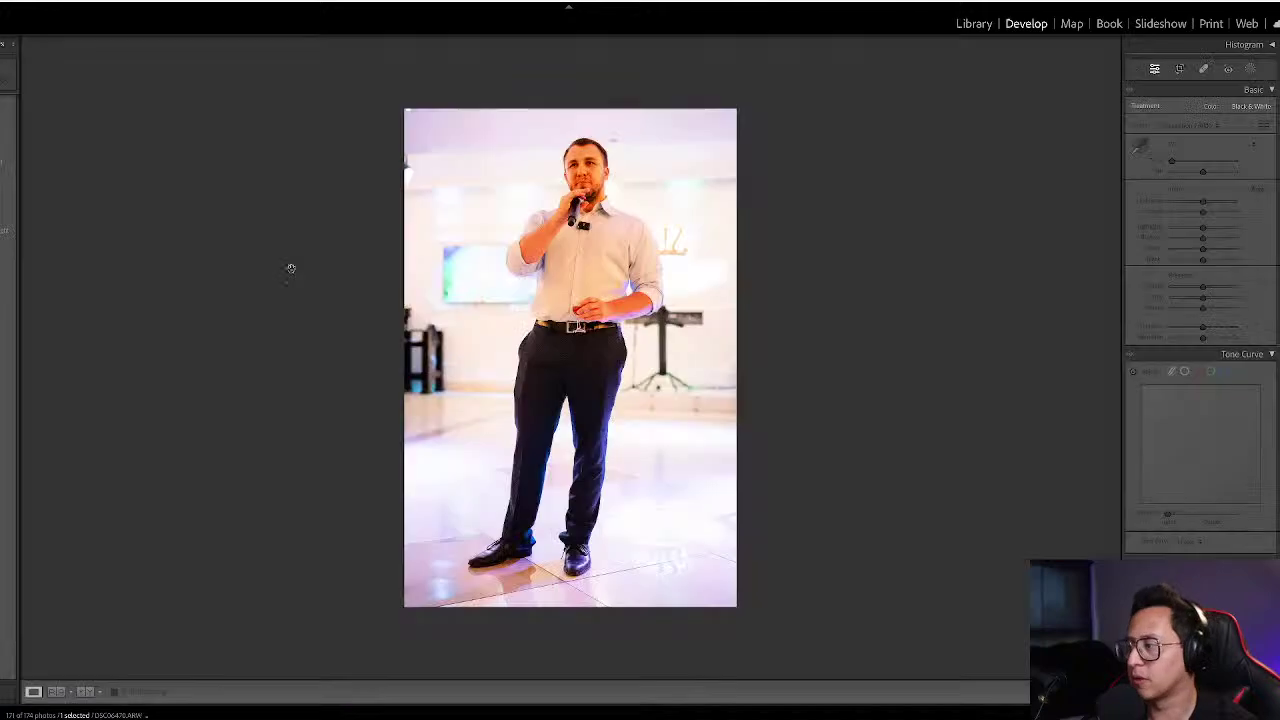
- Create a Select Subject mask covering the man with the microphone
key(shift+m)
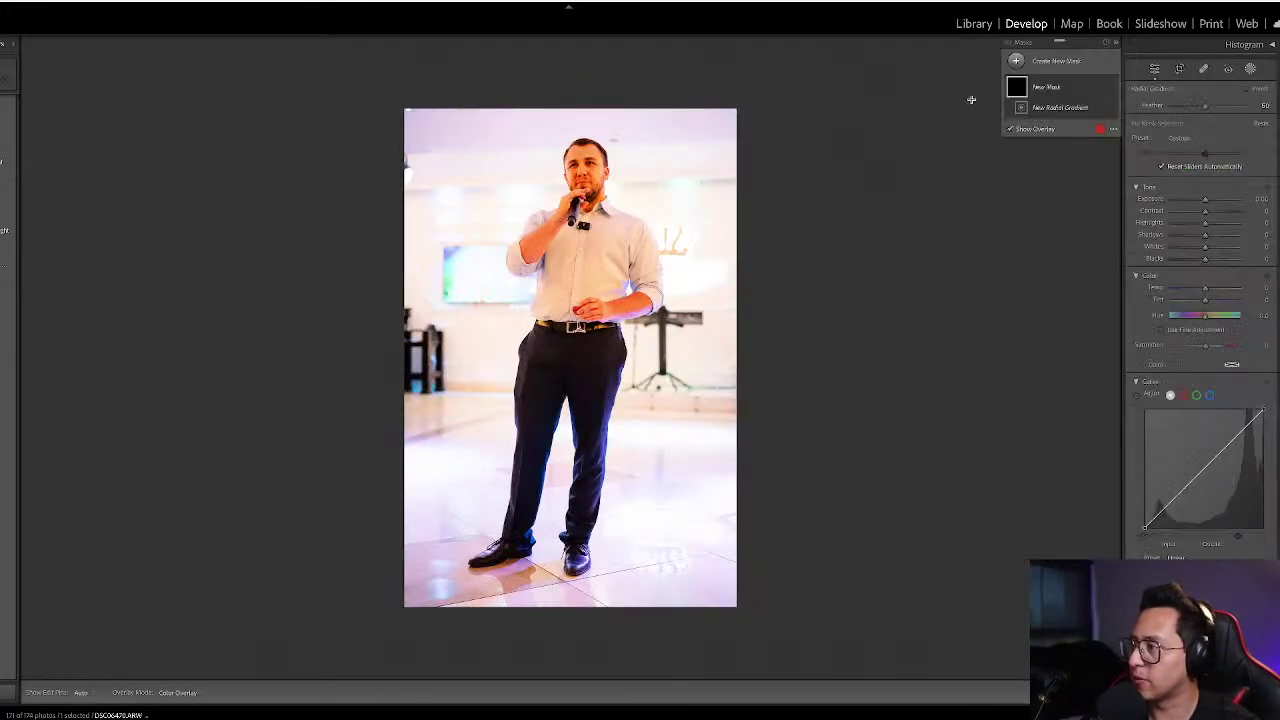
click(1016, 61)
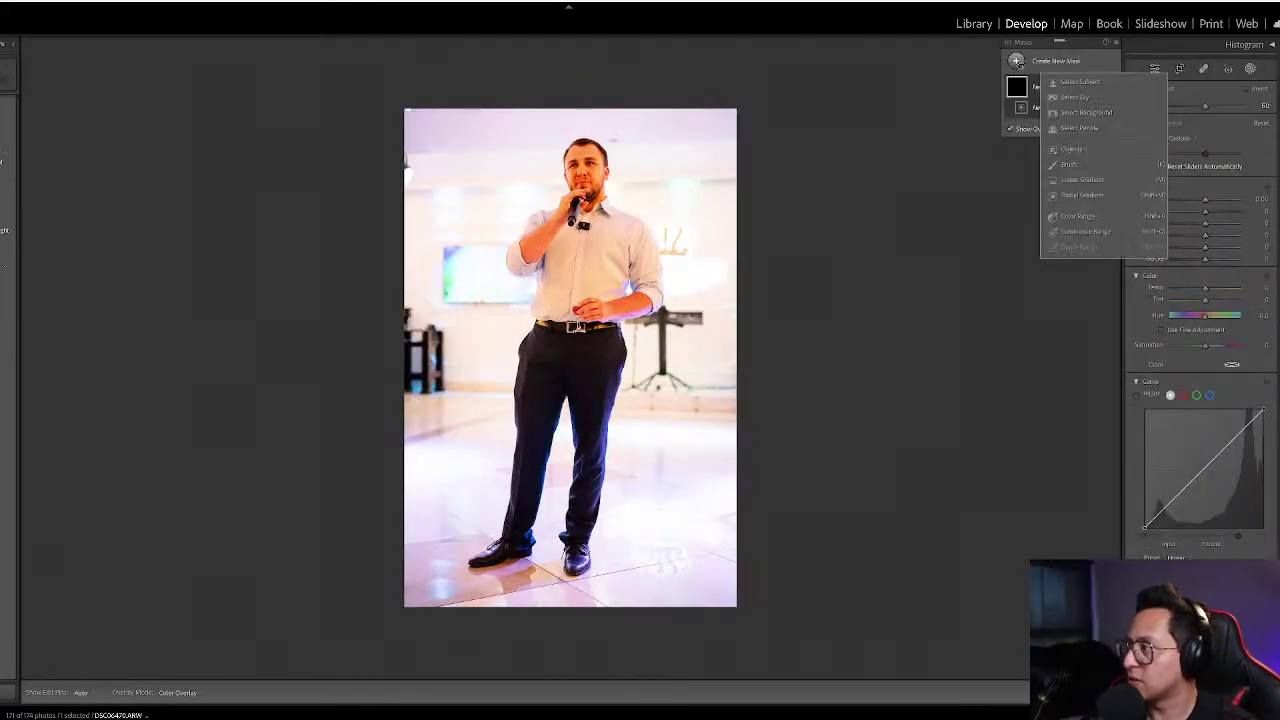
click(1077, 81)
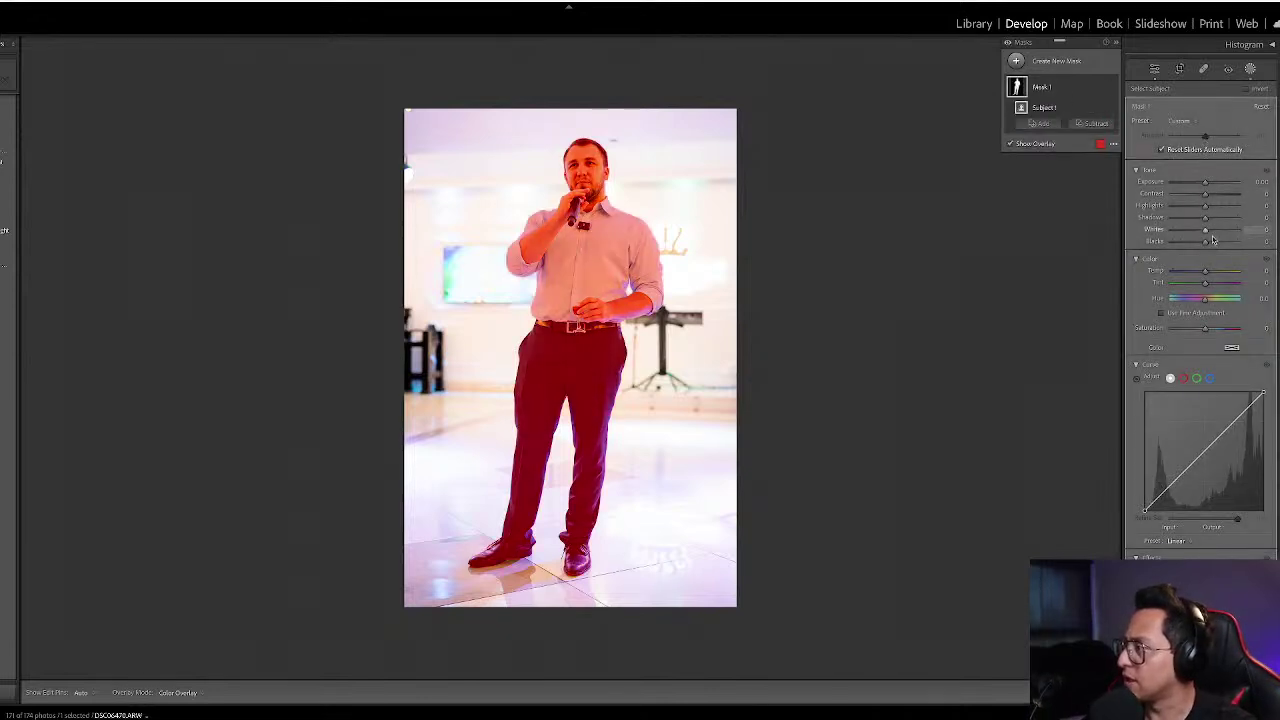
- Cool the masked man with the microphone to a temperature of about -61 and finish masking
drag(1205, 272, 1192, 276)
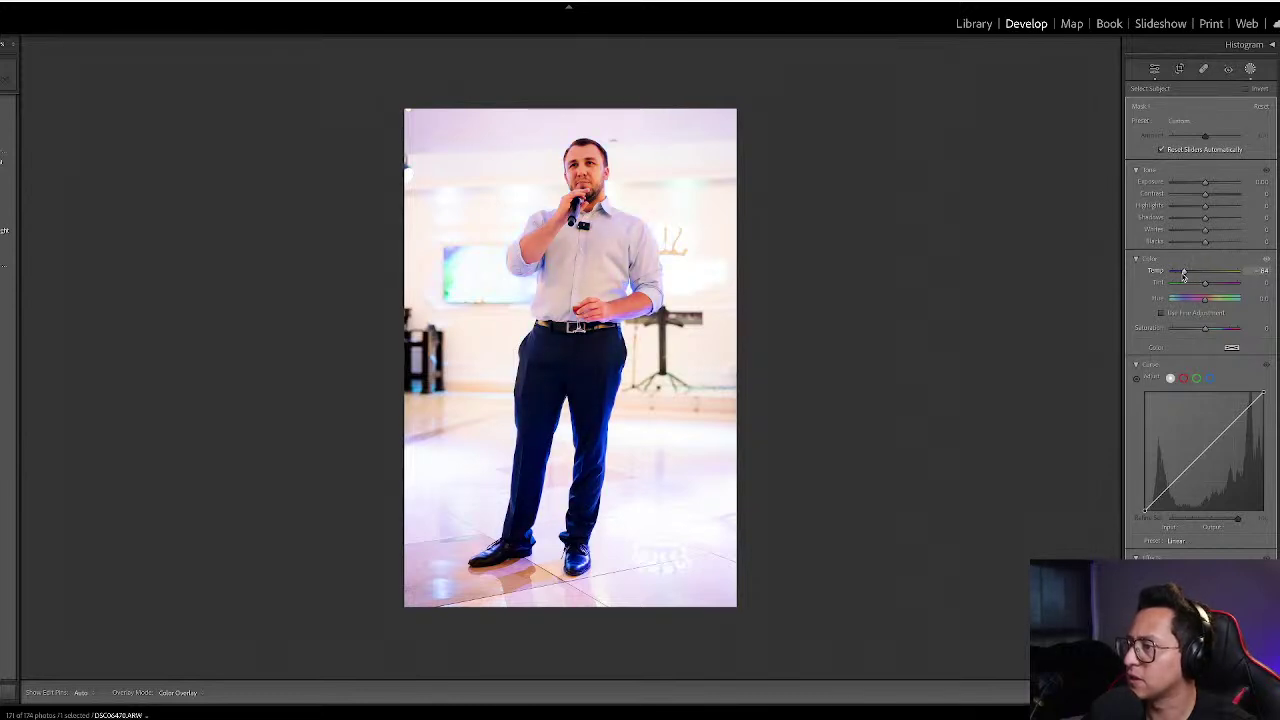
drag(1185, 276, 1187, 277)
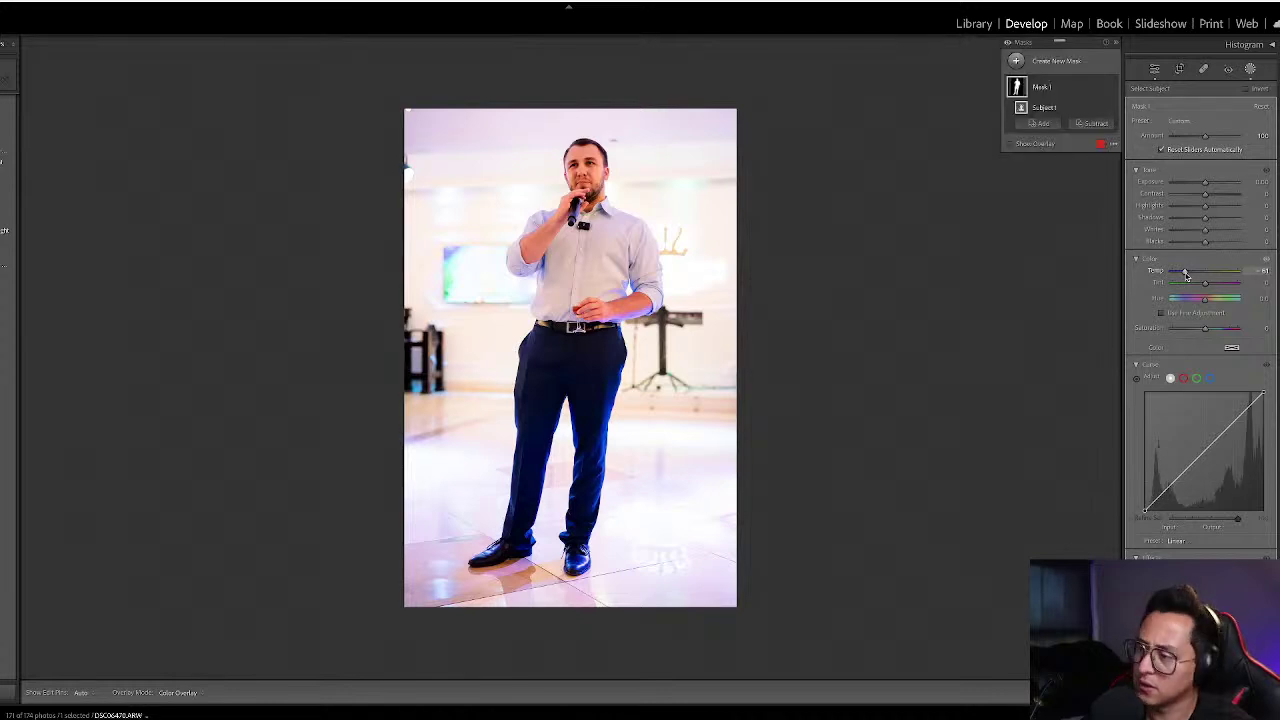
key(Escape)
- Try the microphone photo's overall exposure at -0.30 and return it to 0.00
key(minus)
key(minus)
key(minus)
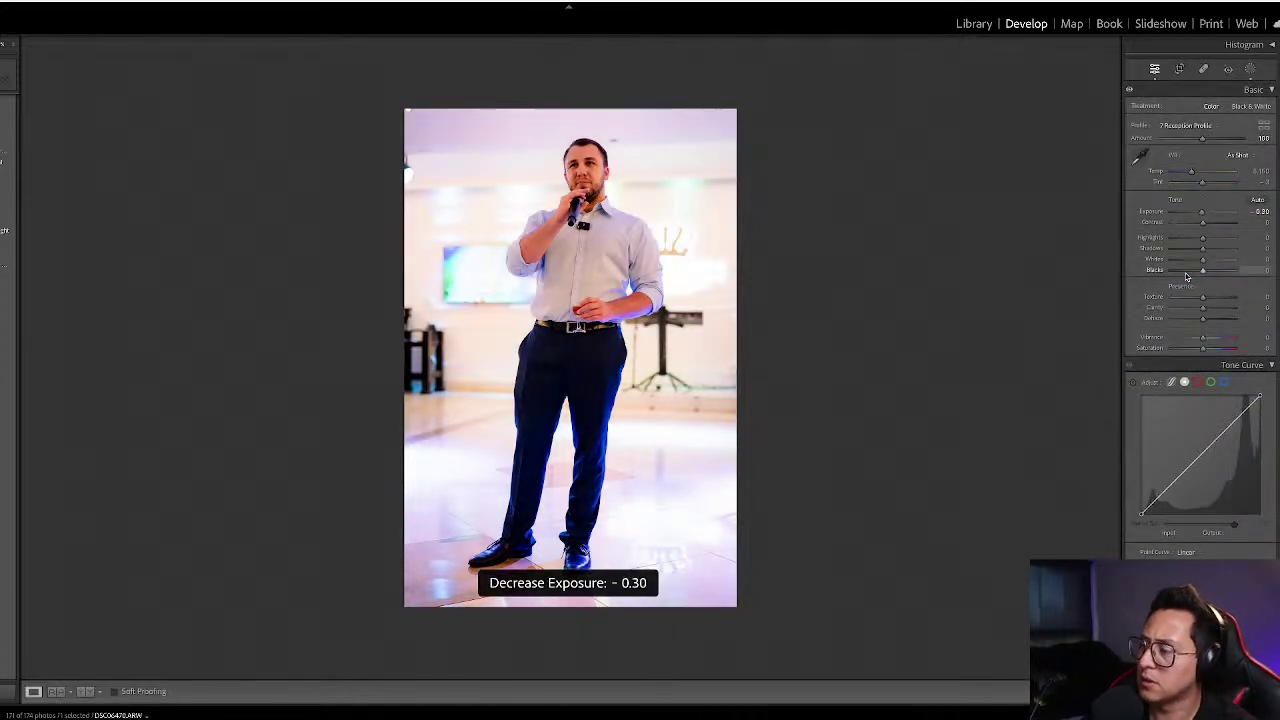
key(equal)
key(equal)
key(equal)
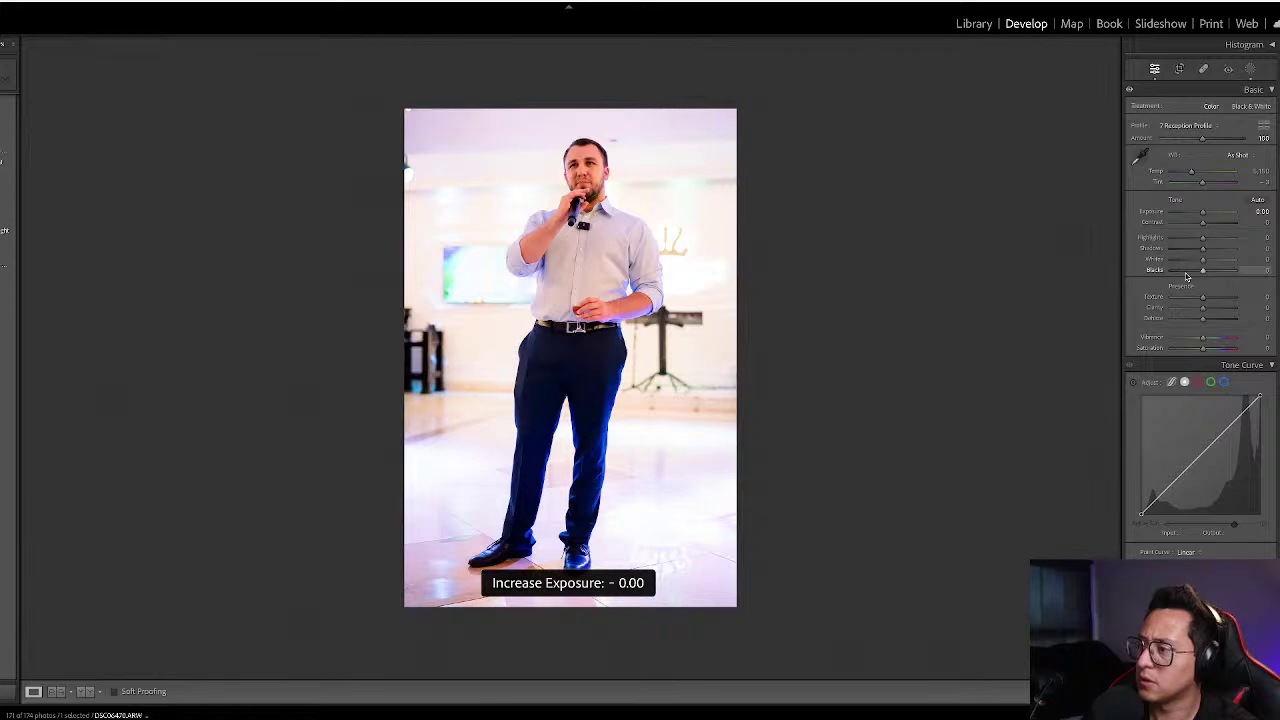
- Return to the photo grid and clear the colour label from the shot of the man in the light shirt with the microphone
key(g)
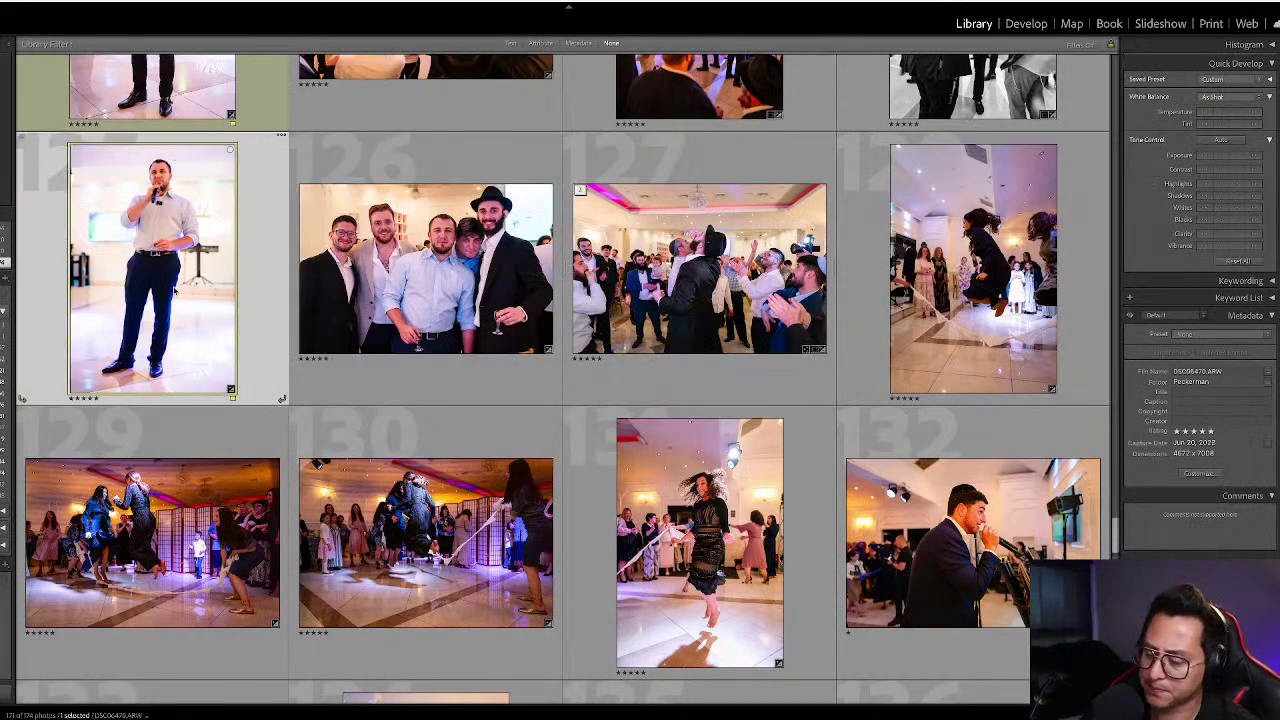
key(8)
scroll(175, 290, up, 2)
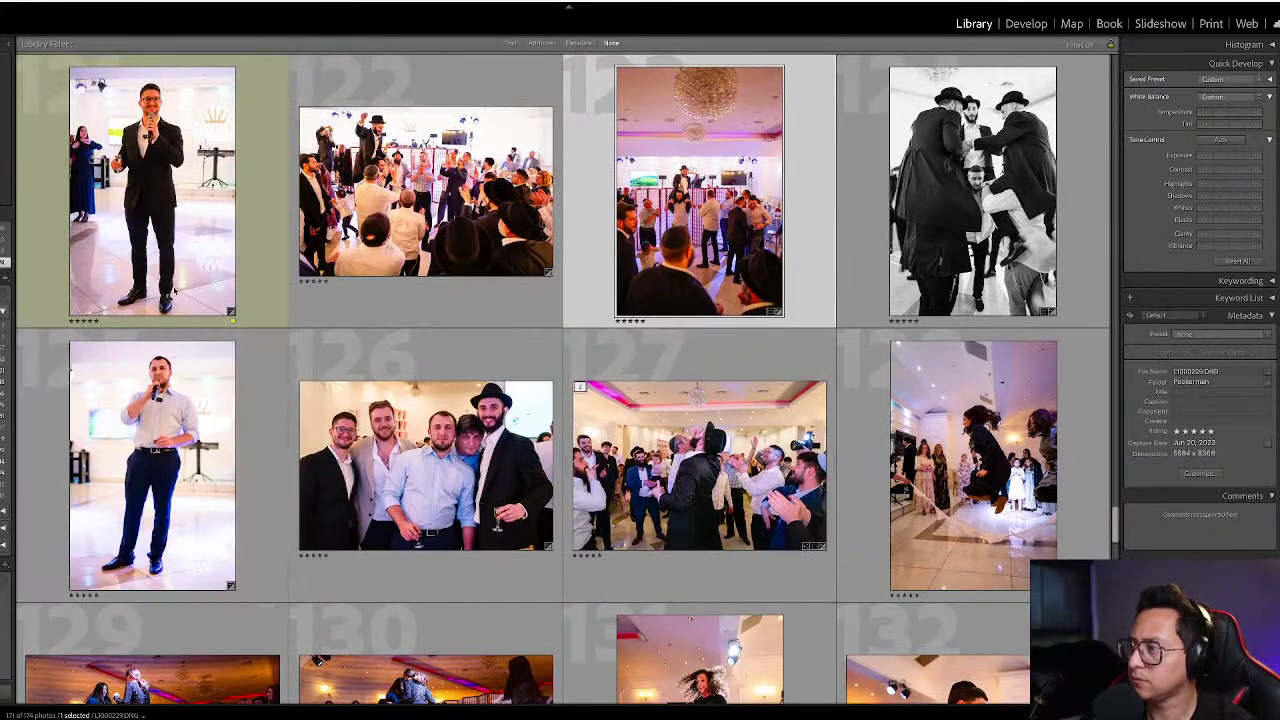
- Look further down the photo grid and open the group photo of six men in front of the screen for editing
key(Right)
key(Right)
key(Down)
key(Down)
key(Down)
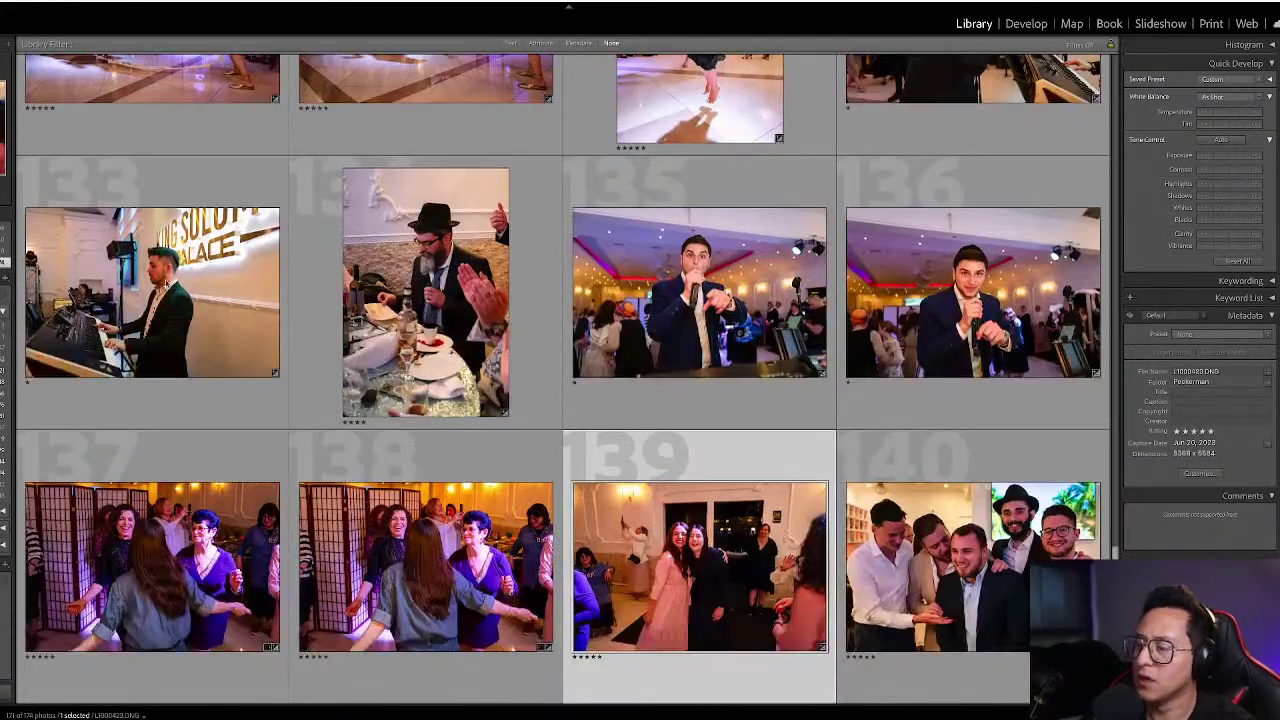
scroll(230, 296, down, 2)
scroll(230, 296, down, 2)
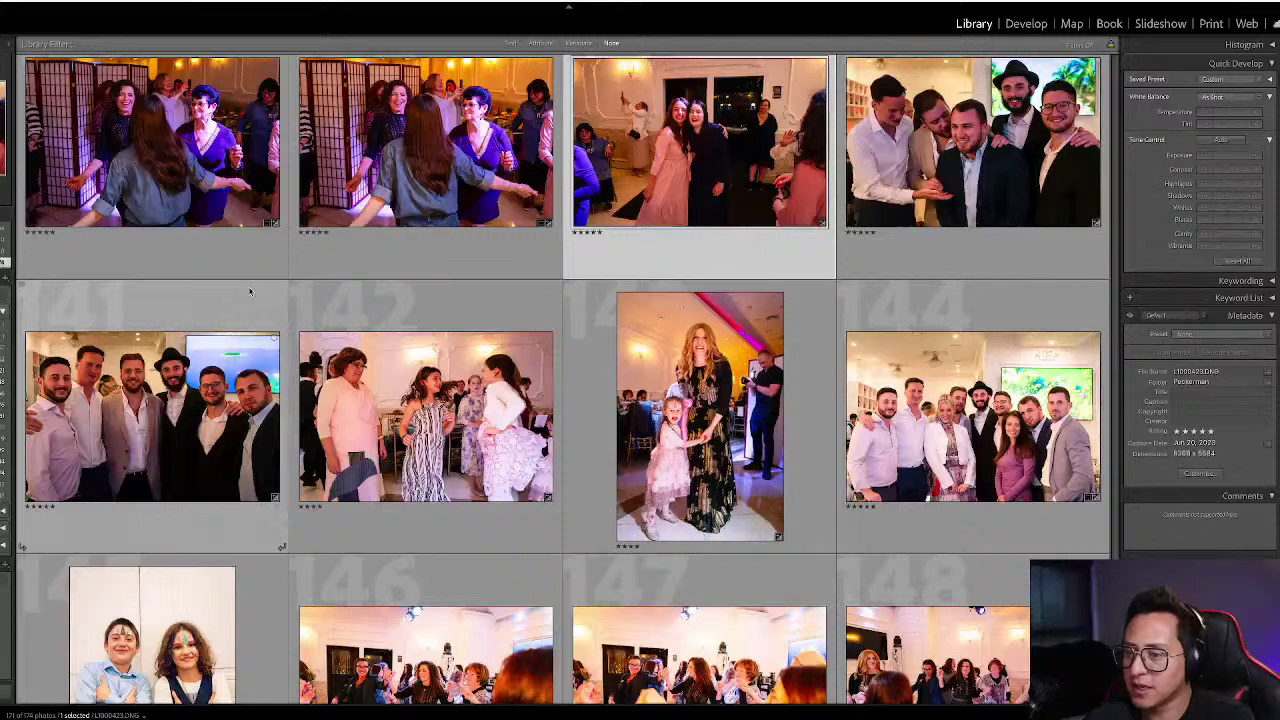
click(162, 396)
key(d)
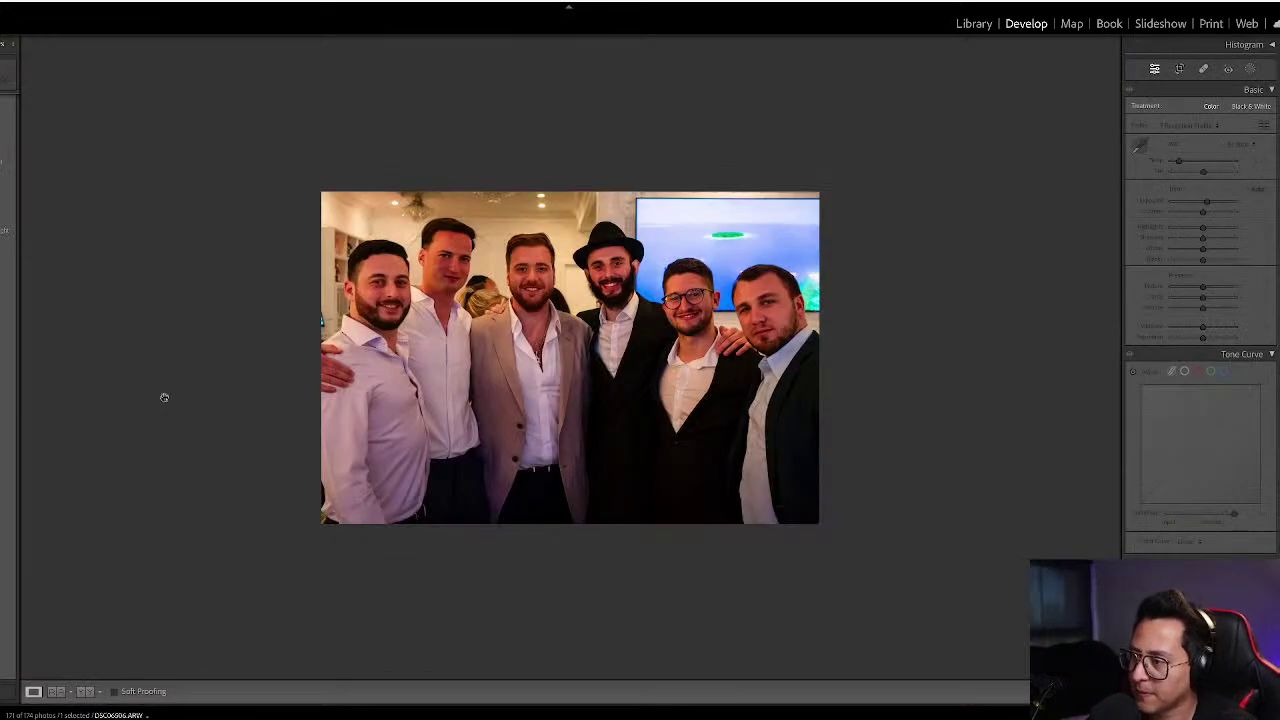
- Raise the exposure of the six-men group photo to +1.57
key(equal)
key(equal)
key(equal)
key(equal)
key(equal)
key(equal)
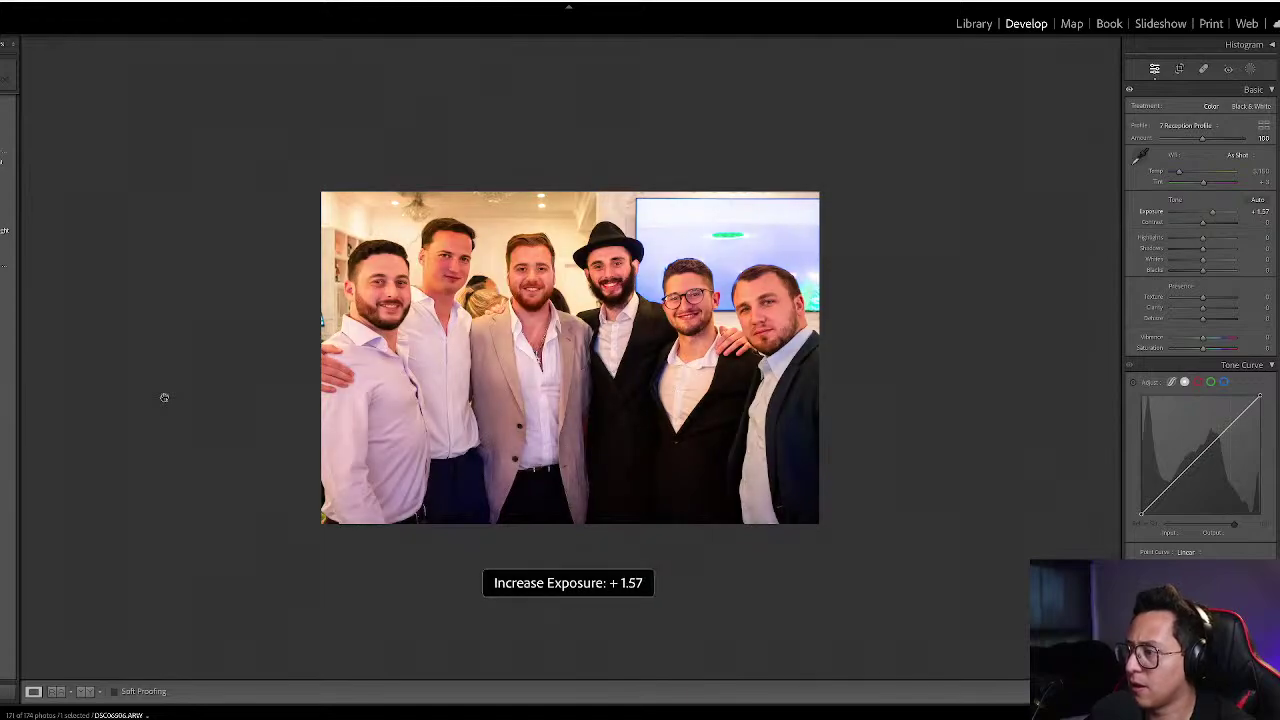
- Select the four dinner-table photos numbered 150 to 153 and set their temperature together to 5650
key(g)
scroll(563, 380, down, 3)
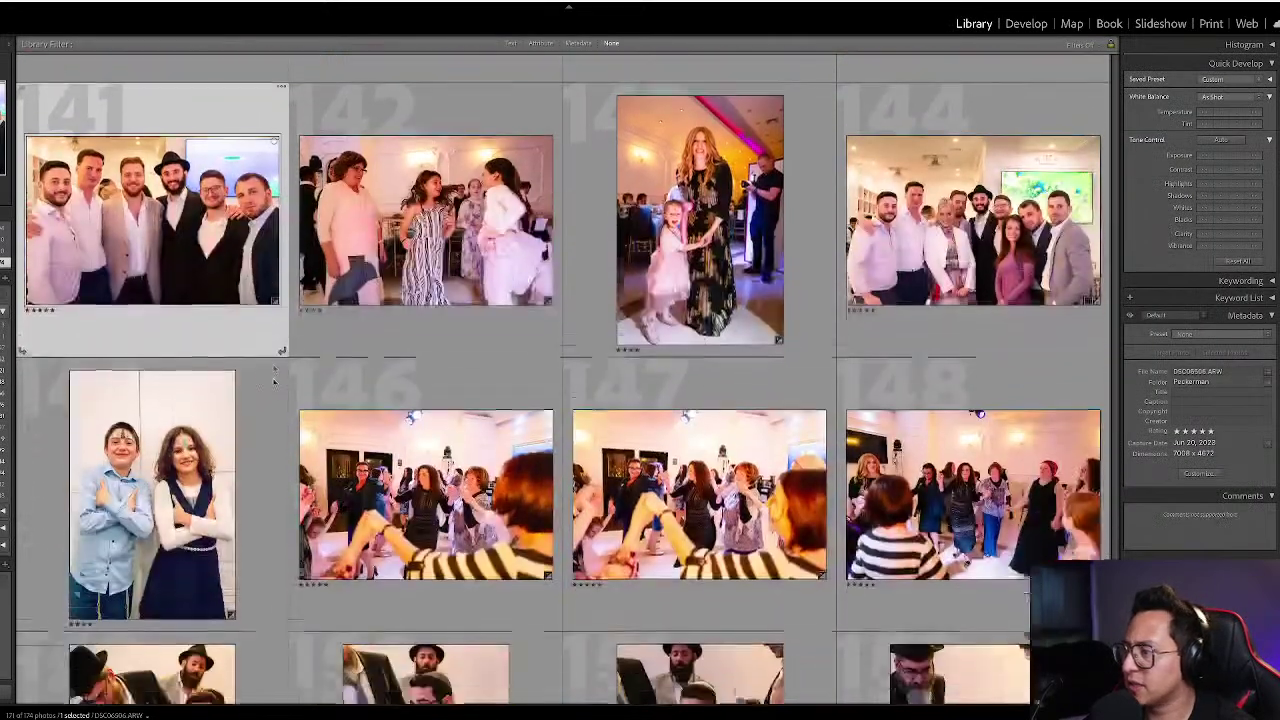
scroll(563, 380, down, 3)
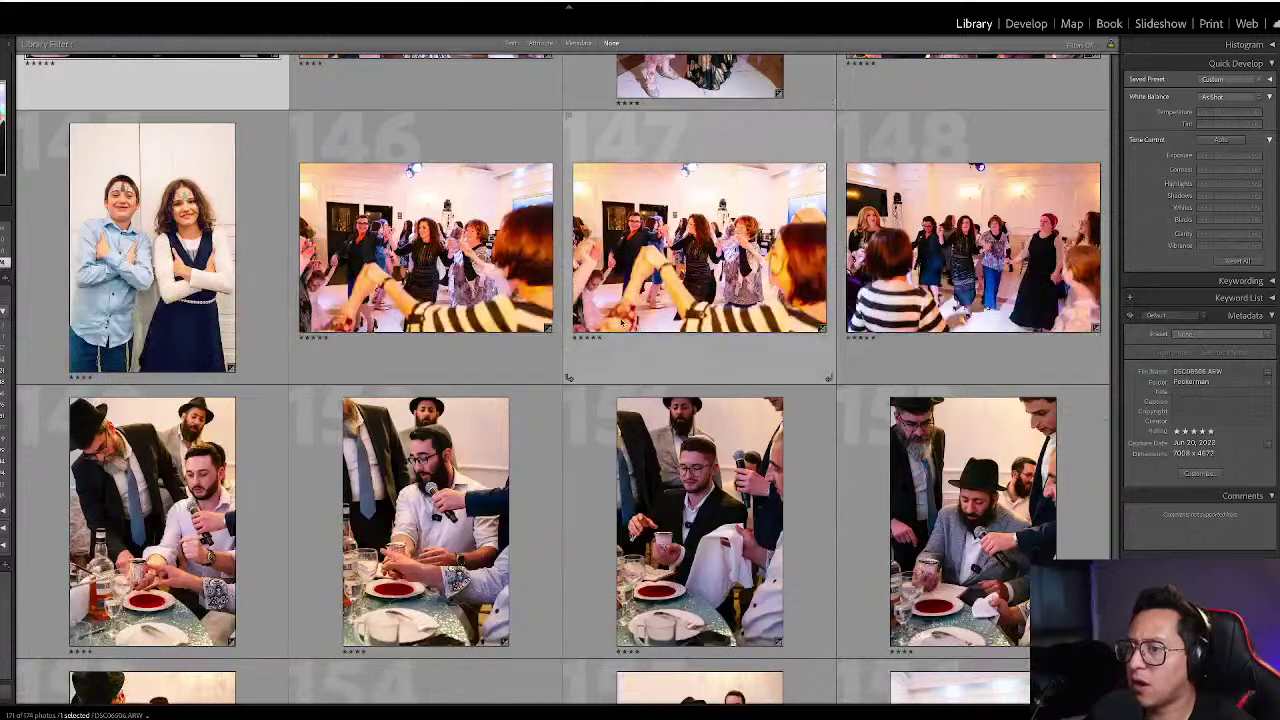
scroll(622, 323, down, 2)
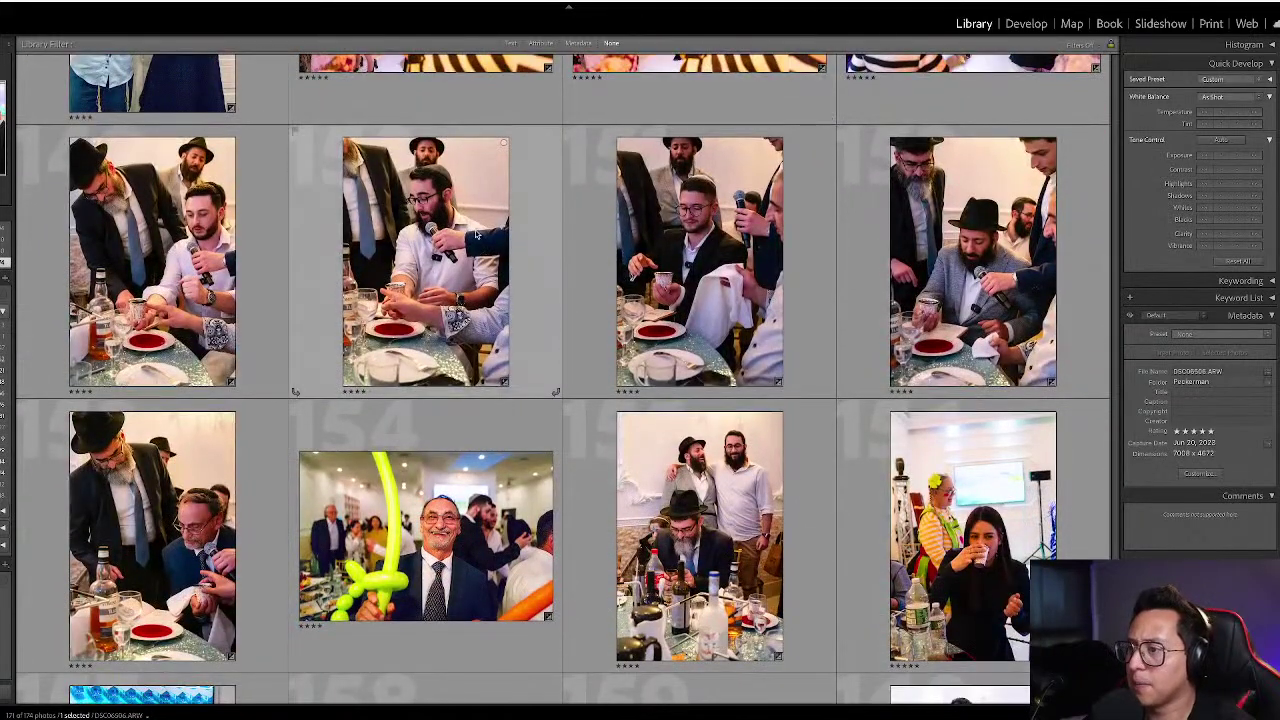
click(478, 234)
shift+click(984, 260)
ctrl+click(273, 515)
key(d)
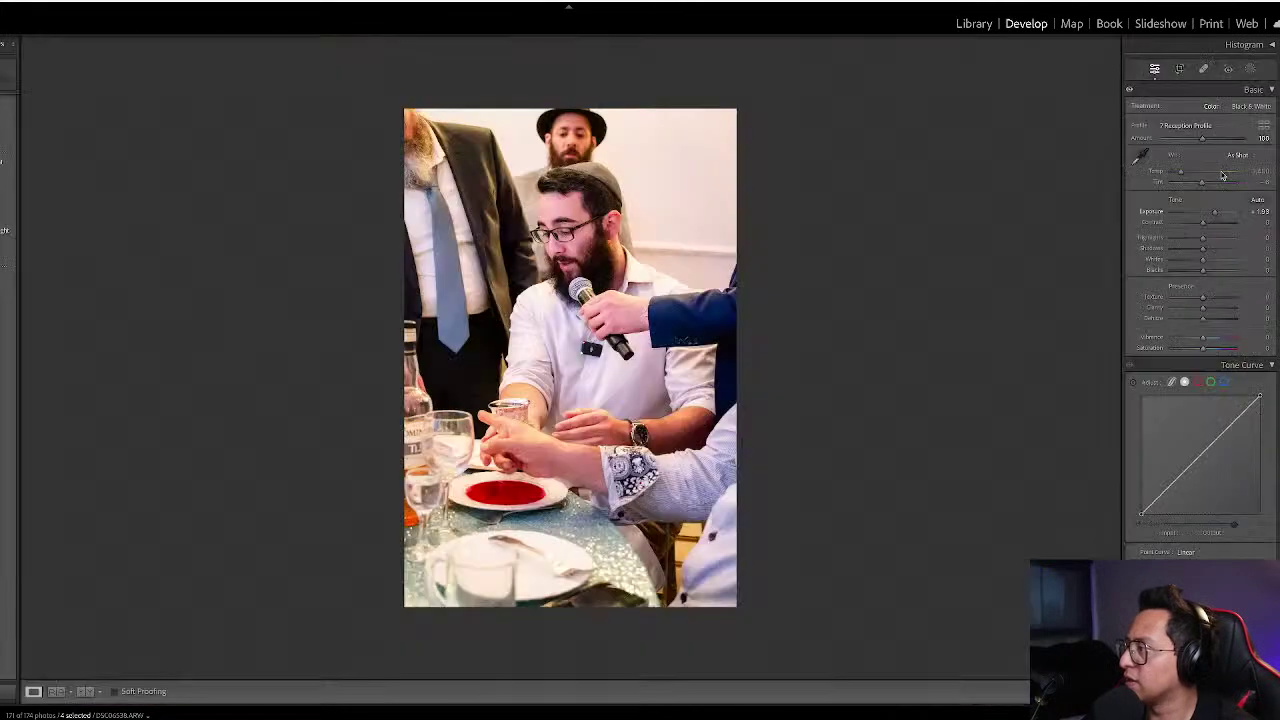
click(1256, 171)
text(5650)
key(Return)
- Open the photo of the woman drinking from a cup and straighten it slightly with the crop tool
key(g)
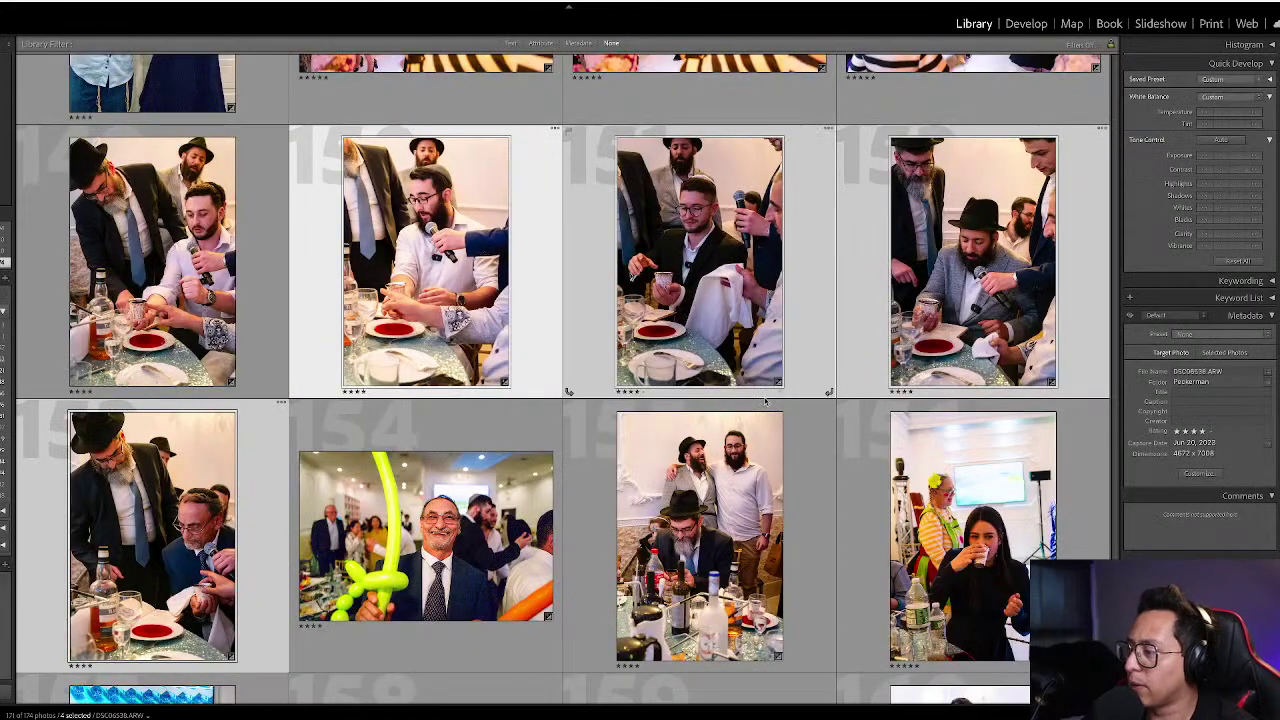
scroll(842, 430, down, 3)
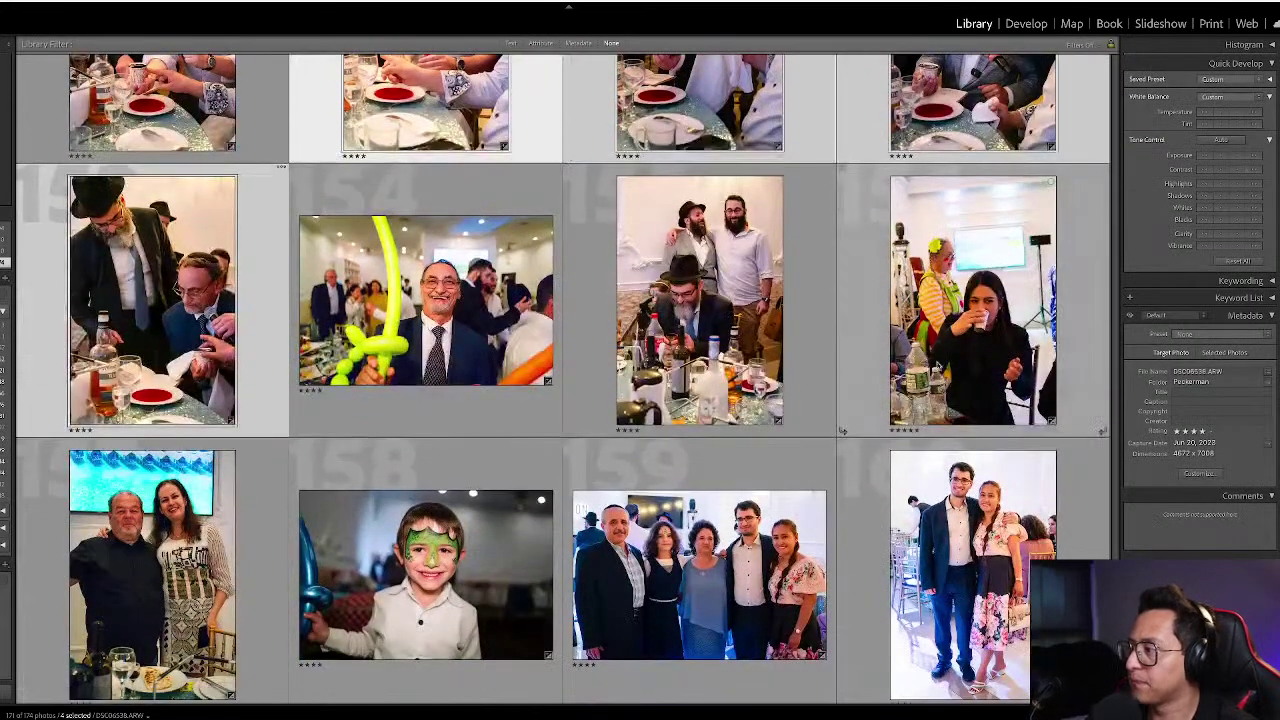
click(976, 336)
key(r)
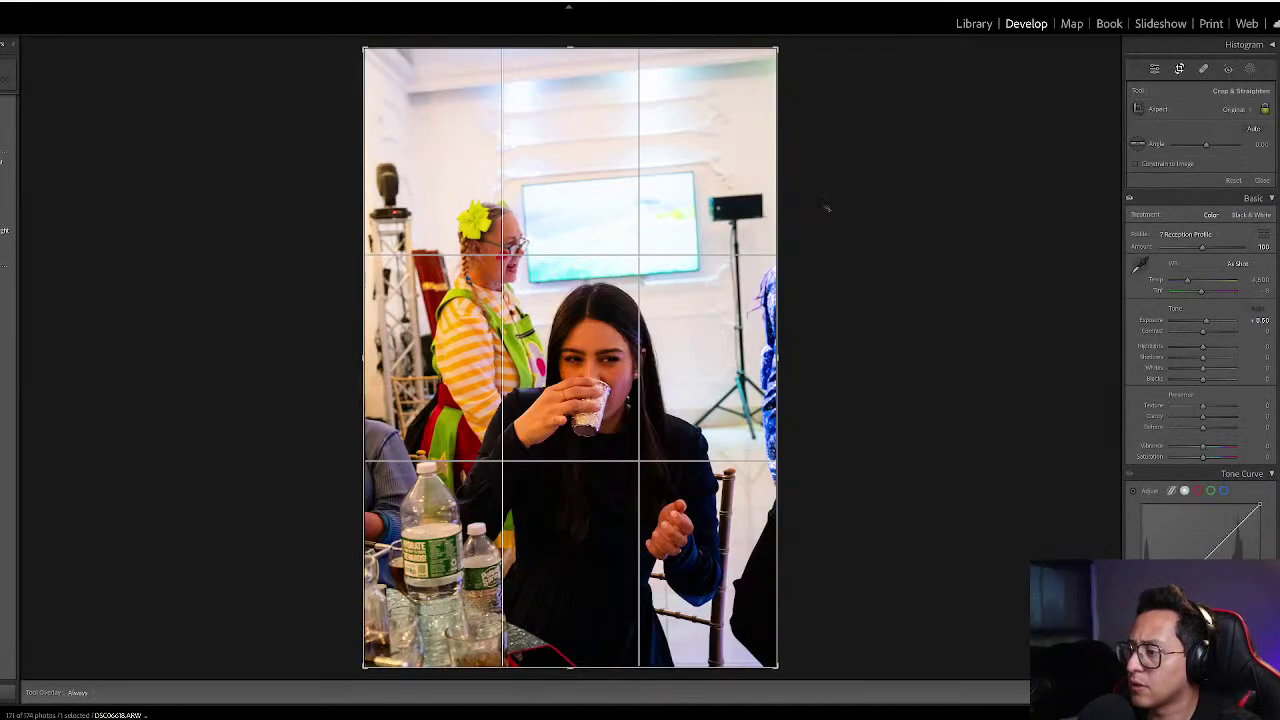
drag(837, 211, 846, 226)
- Compare the drinking woman's photo with its original version and cool its temperature to about 3,400
key(backslash)
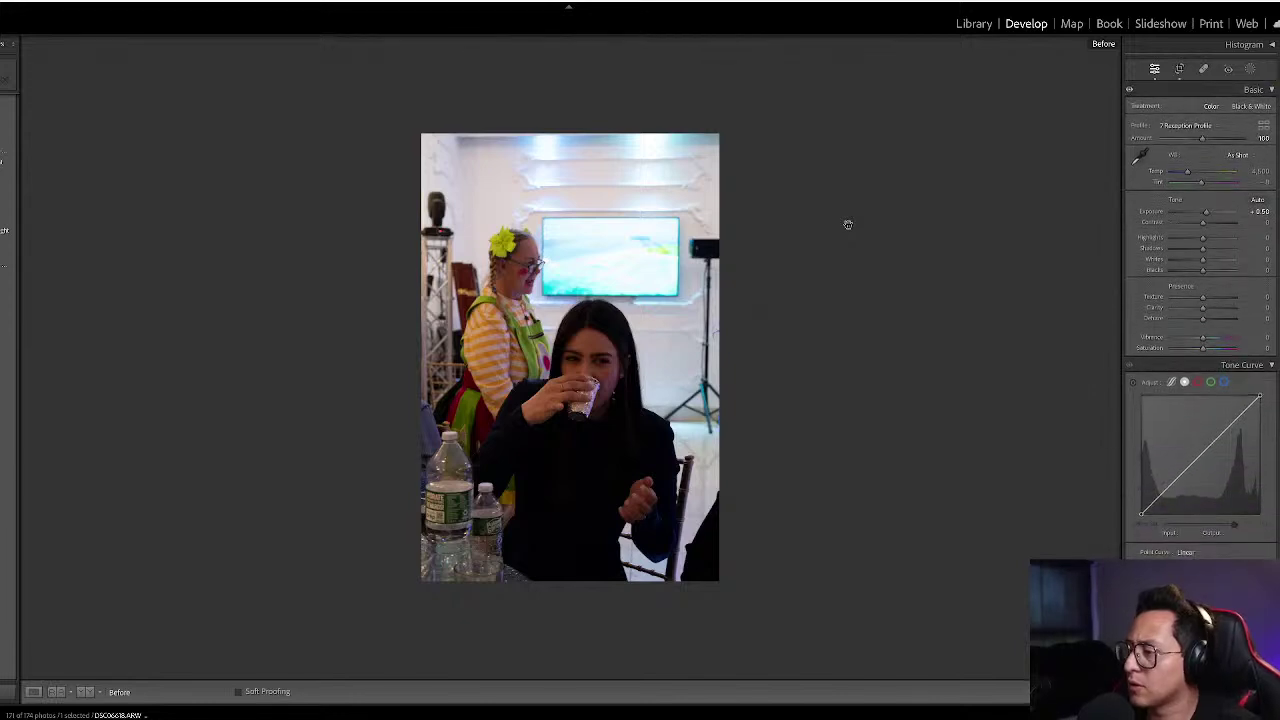
key(backslash)
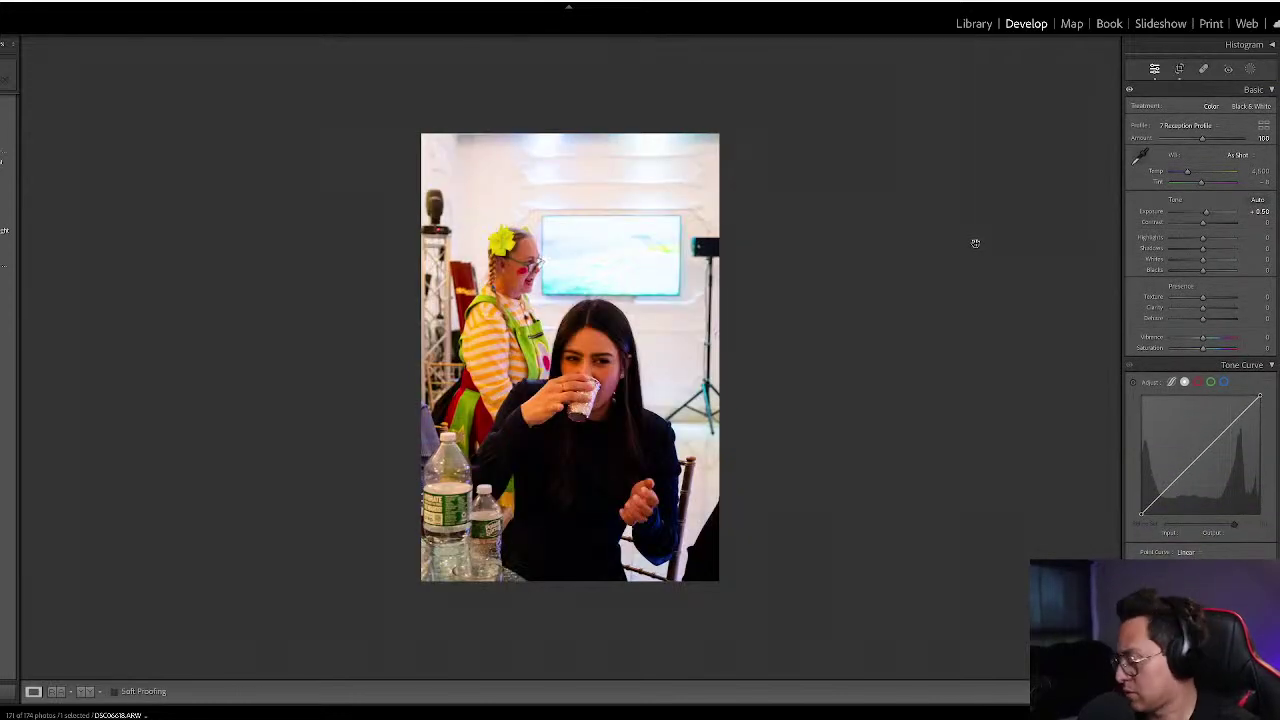
drag(1189, 174, 1186, 174)
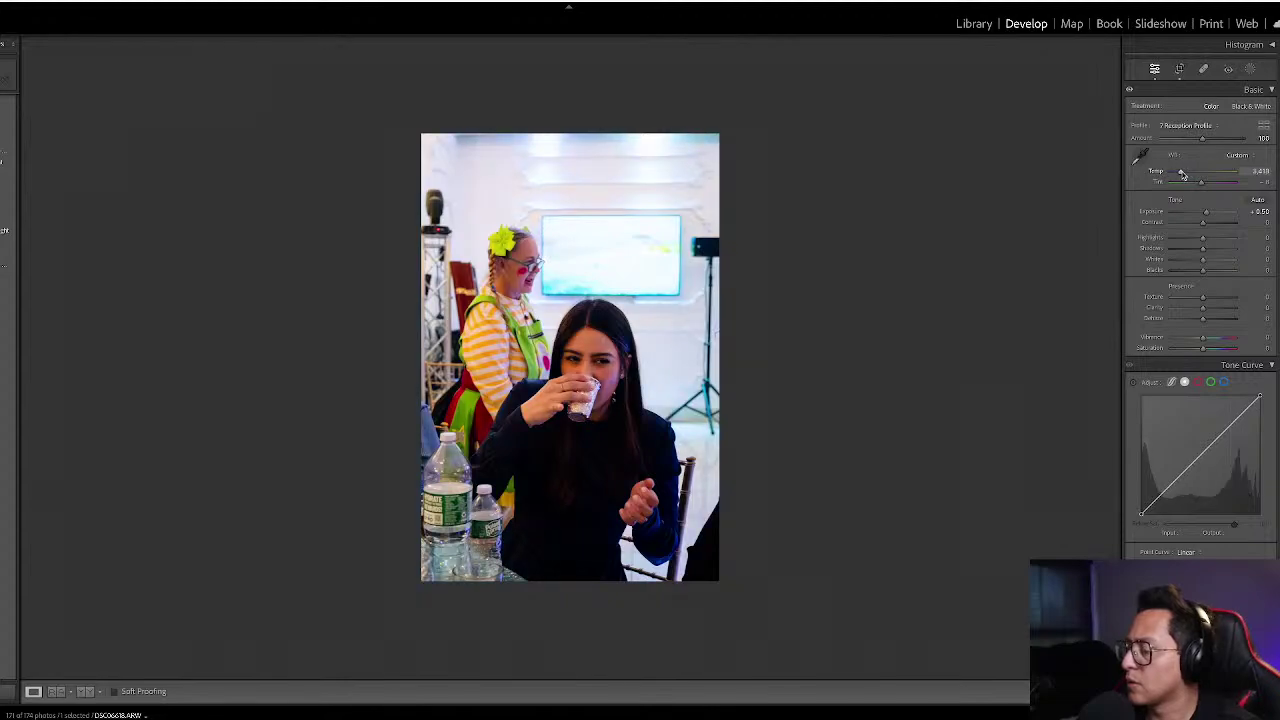
- Find the two circle-dance photos with the woman in stripes in the foreground, numbered 146 and 147, and adjust their temperature together
key(g)
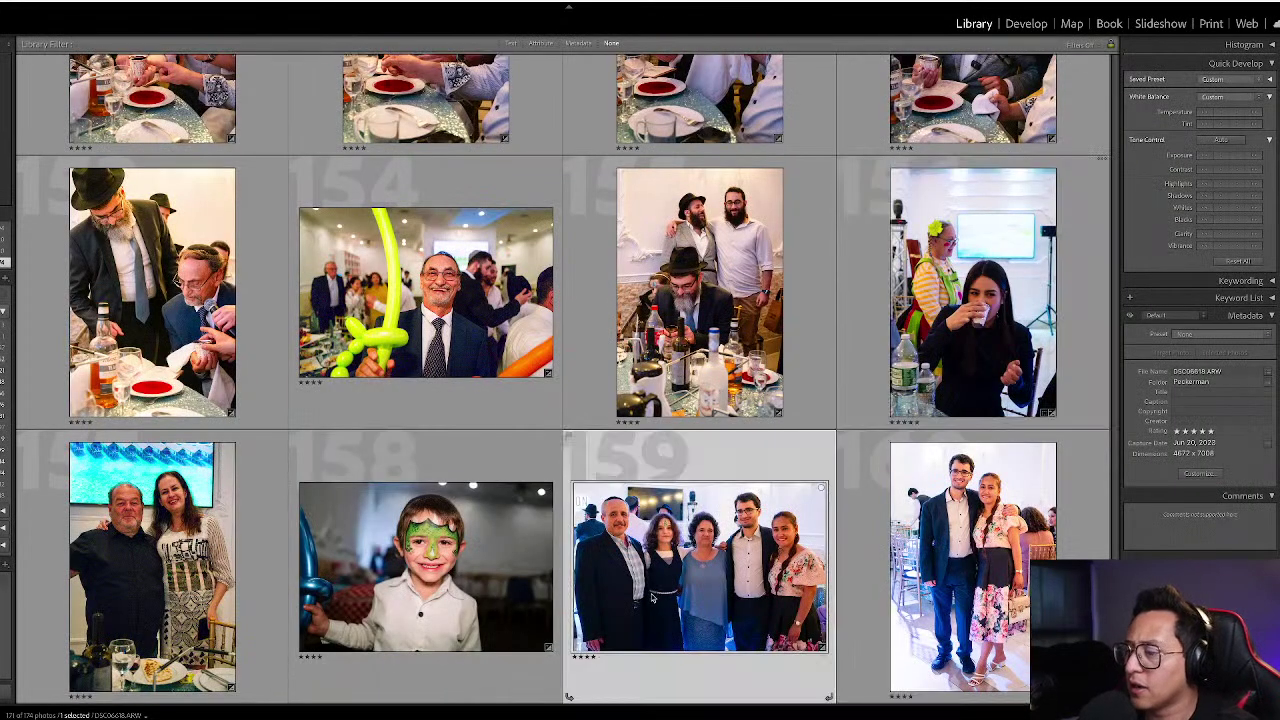
key(Down)
key(Down)
key(Down)
scroll(628, 596, up, 10)
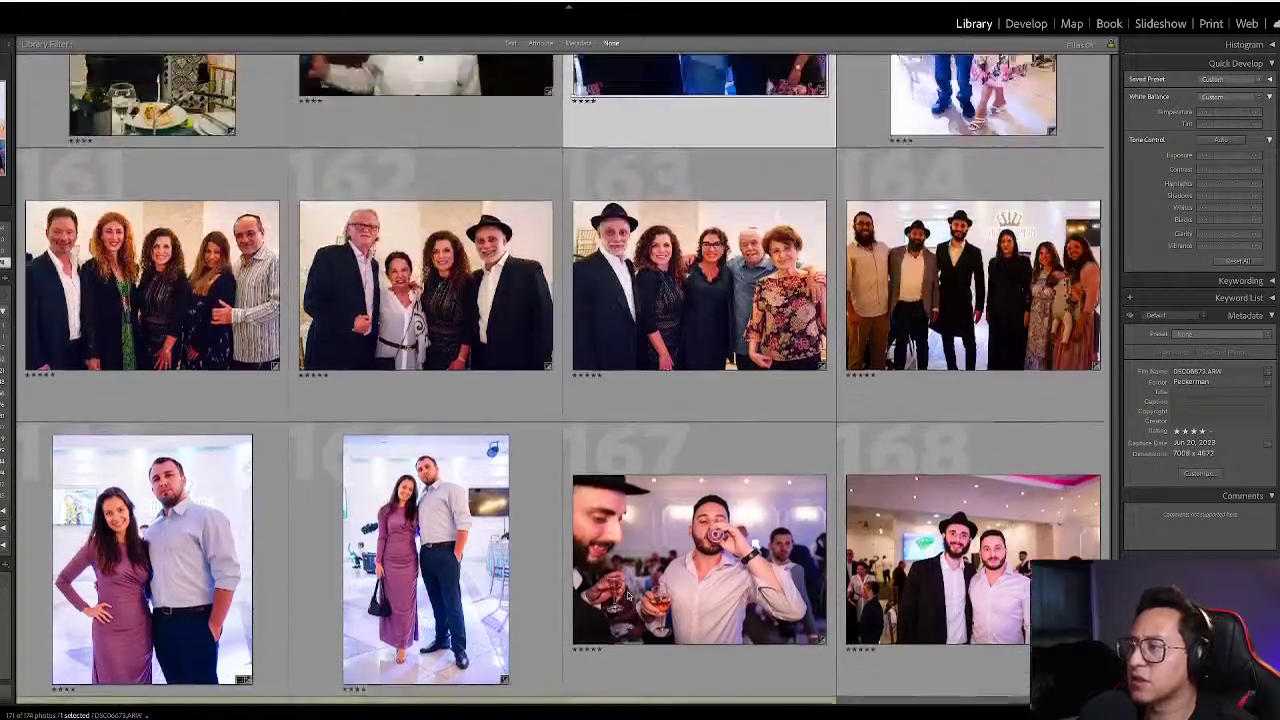
scroll(628, 596, up, 5)
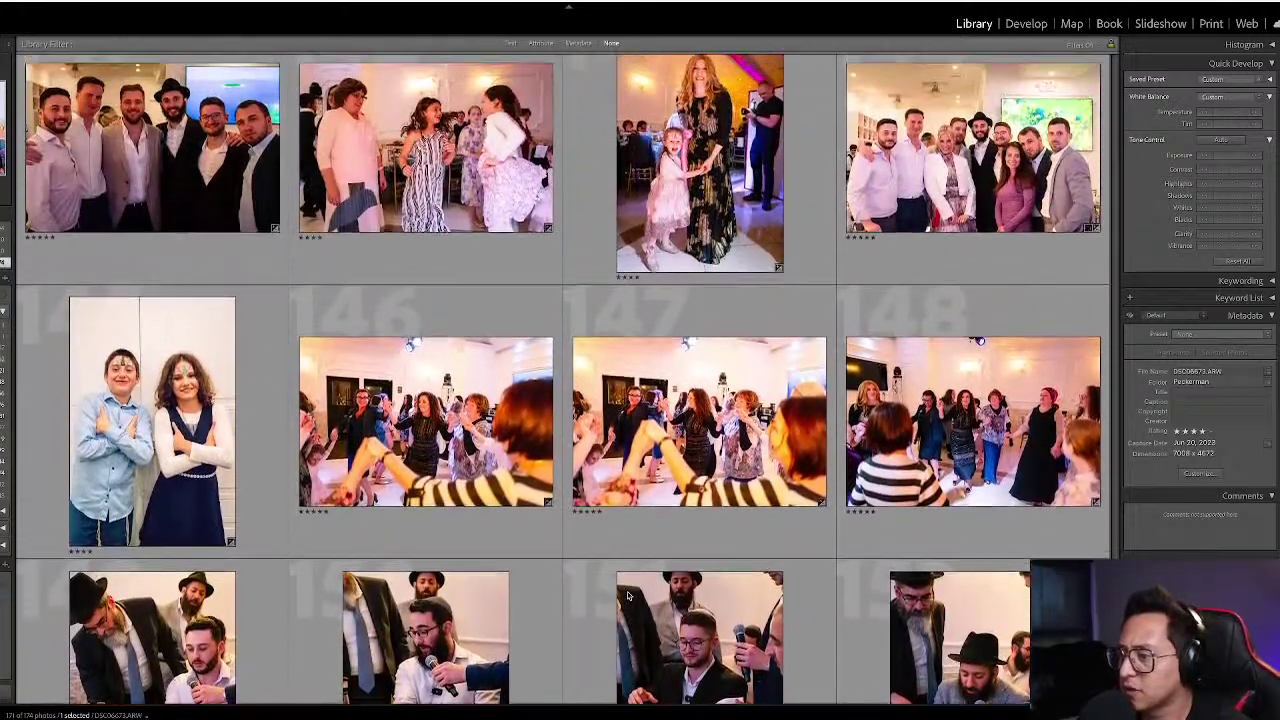
scroll(628, 596, up, 2)
click(430, 600)
ctrl+click(700, 600)
key(d)
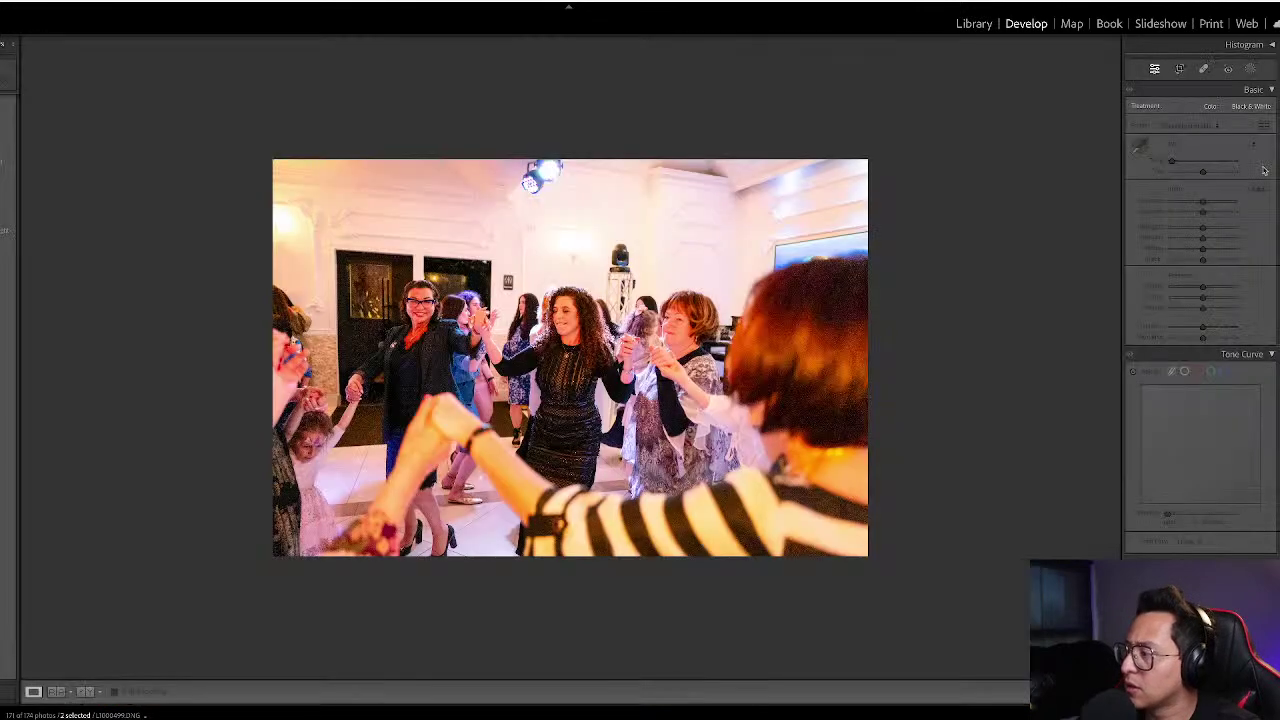
click(1261, 171)
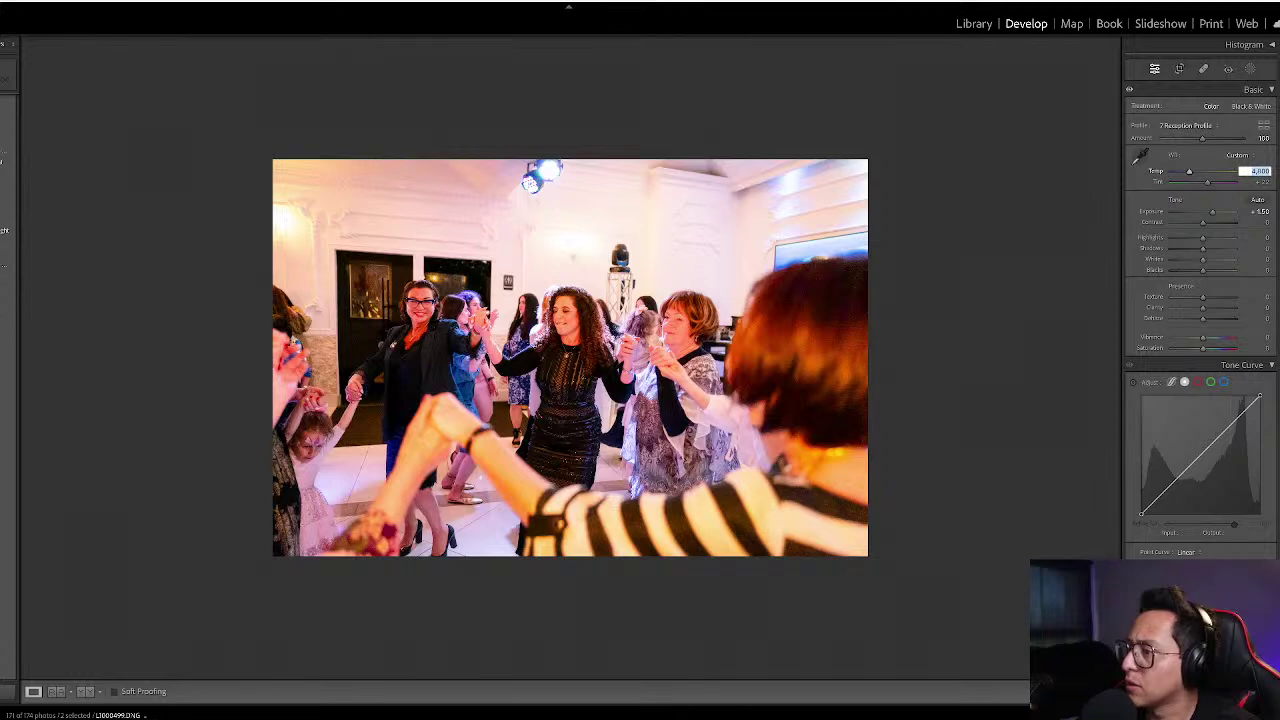
key(Return)
- Review the earlier photos in the grid, select the two portraits of women, numbered 117 and 118, and open them for editing
key(g)
scroll(936, 322, up, 3)
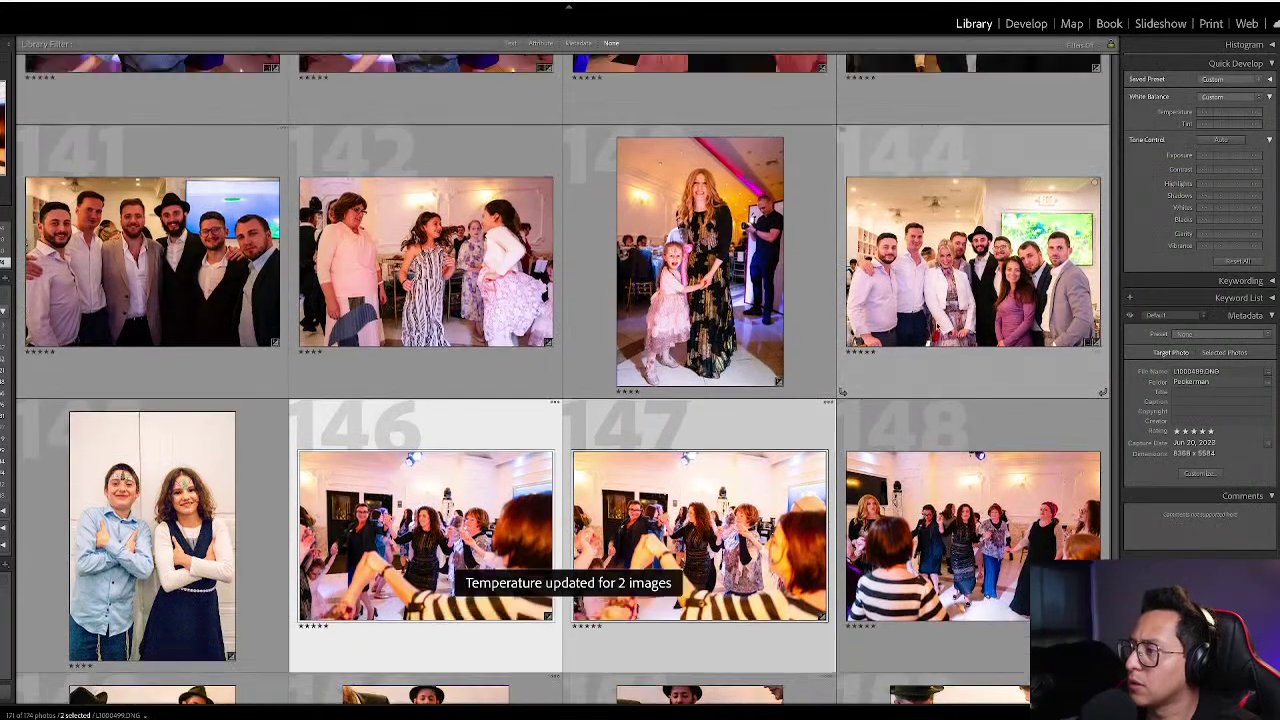
scroll(936, 322, up, 5)
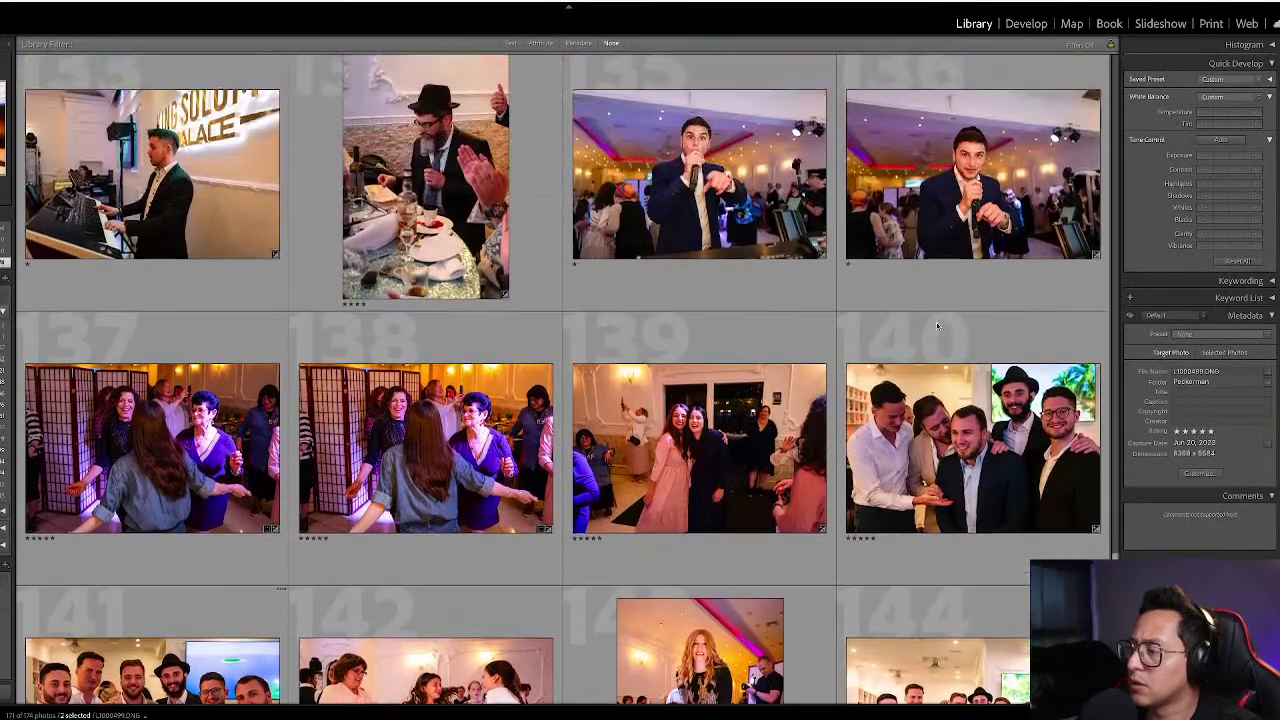
scroll(936, 322, up, 10)
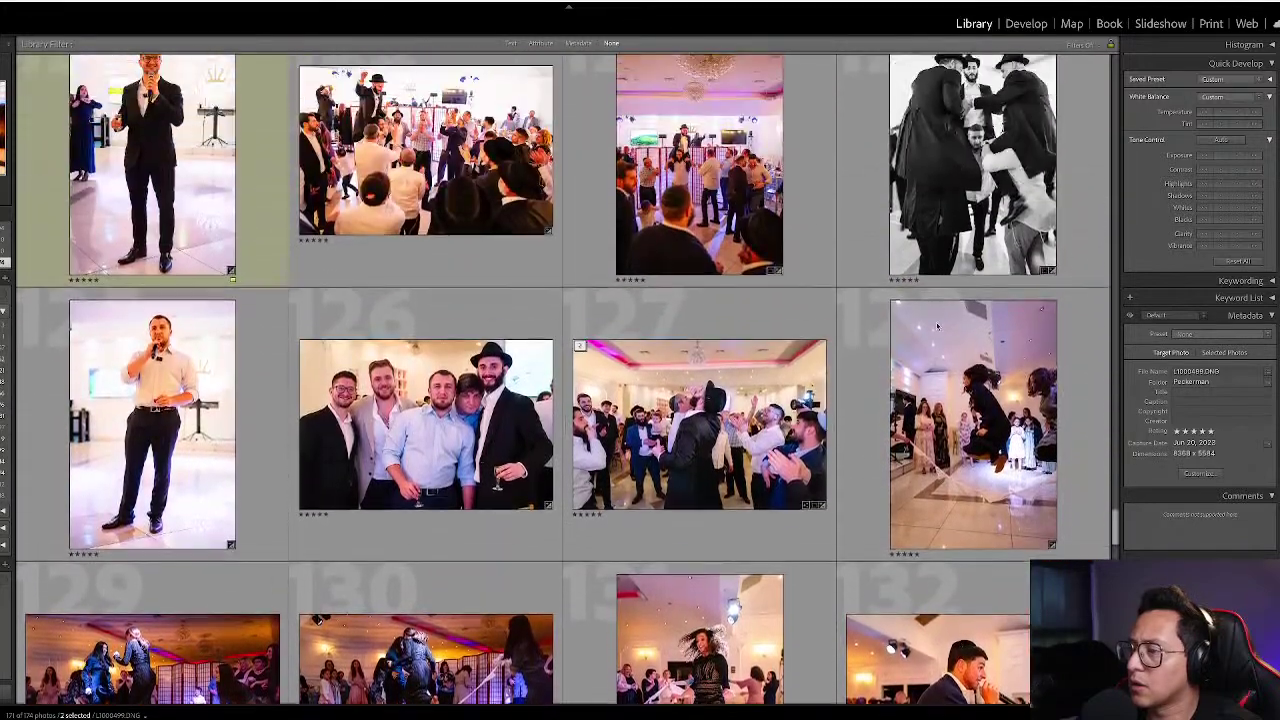
scroll(936, 326, up, 5)
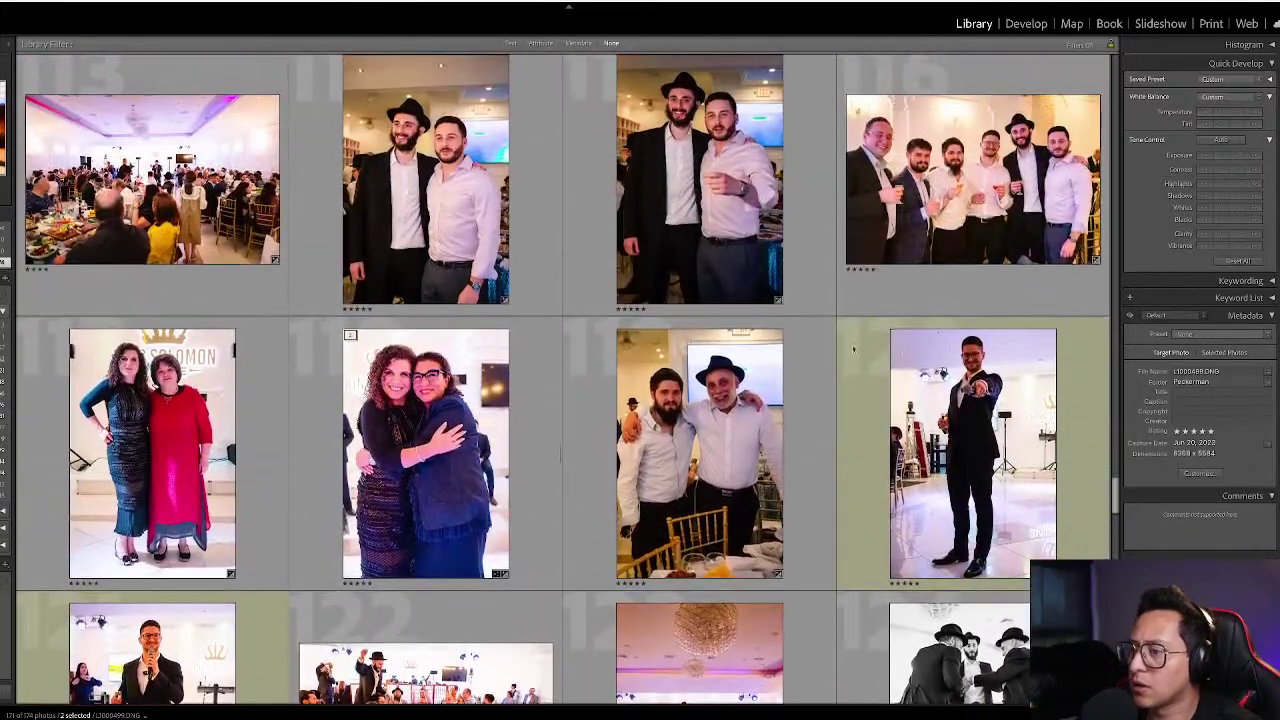
click(460, 415)
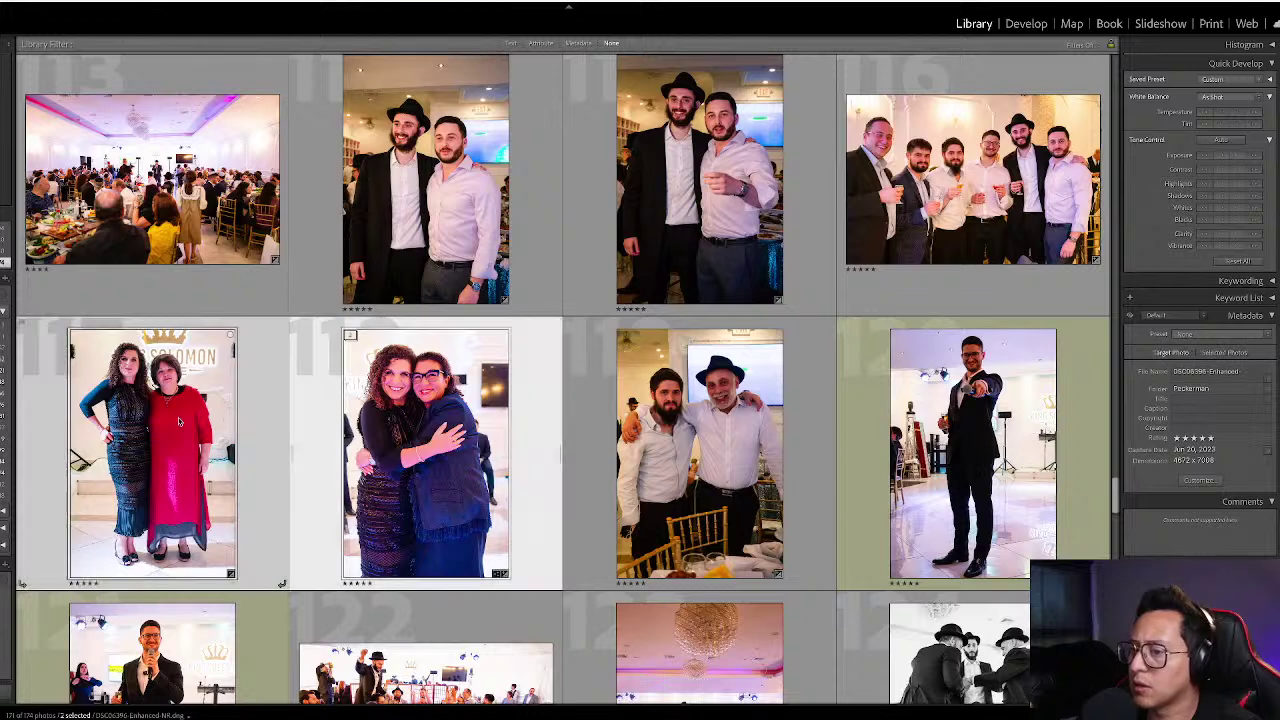
key(d)
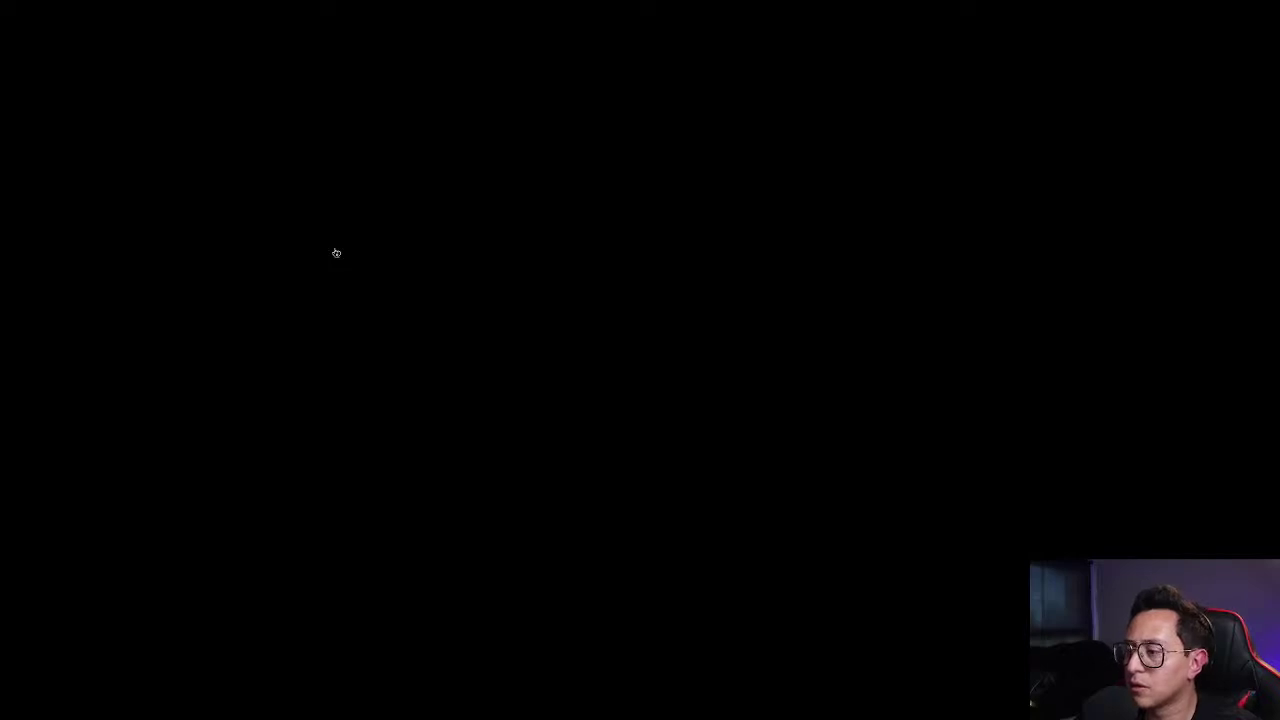
key(ctrl+Left)
key(ctrl+Right)
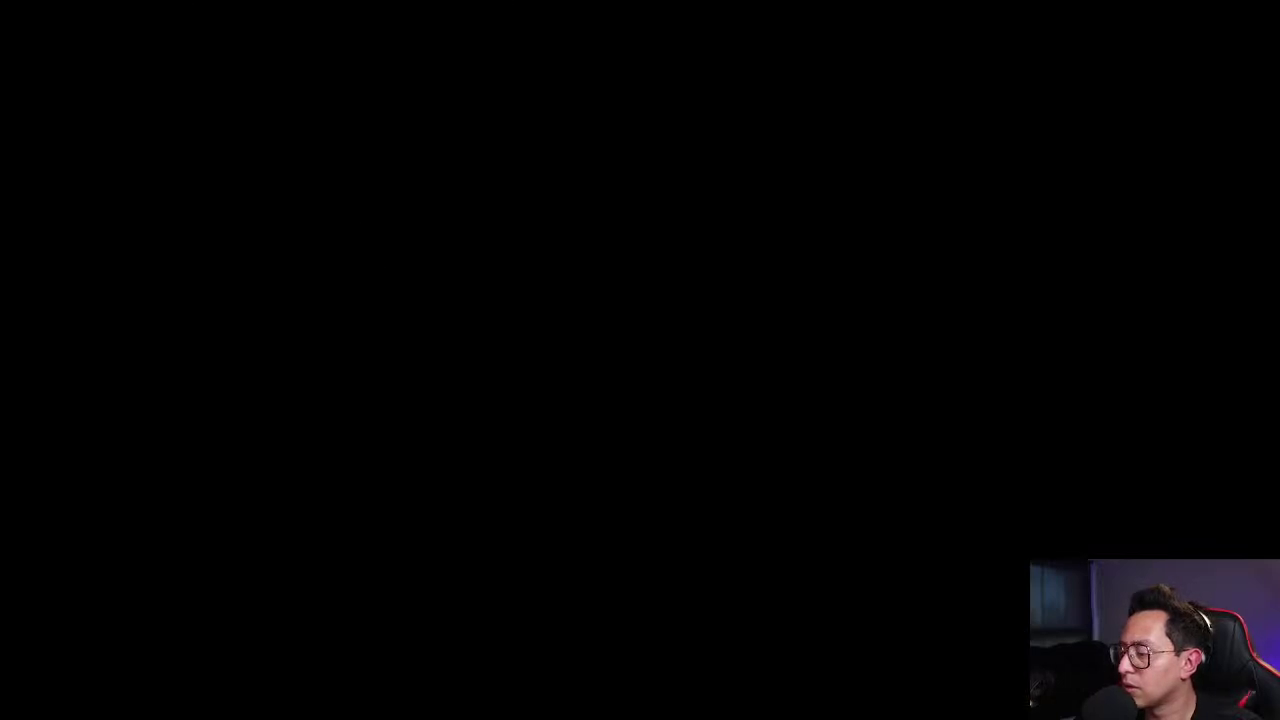
key(ctrl+Left)
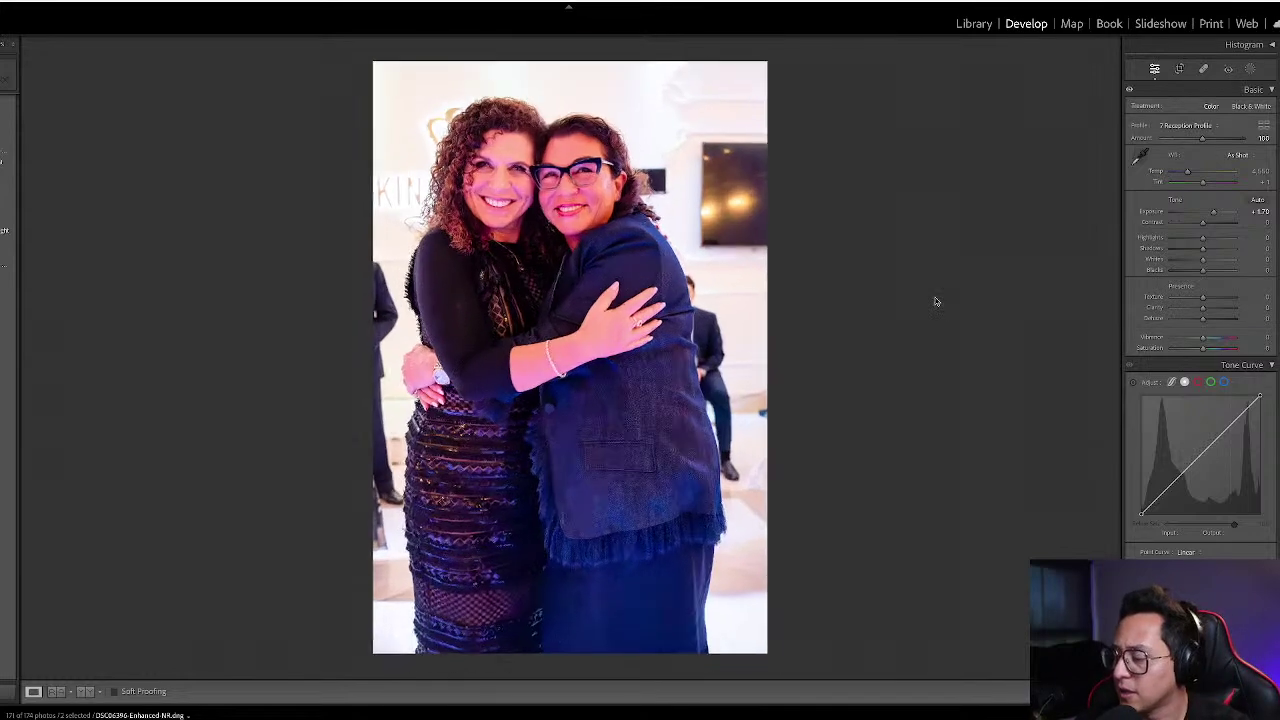
- Open the portrait of the two embracing men in white shirts, numbered 119, and raise its exposure to +2.10
key(g)
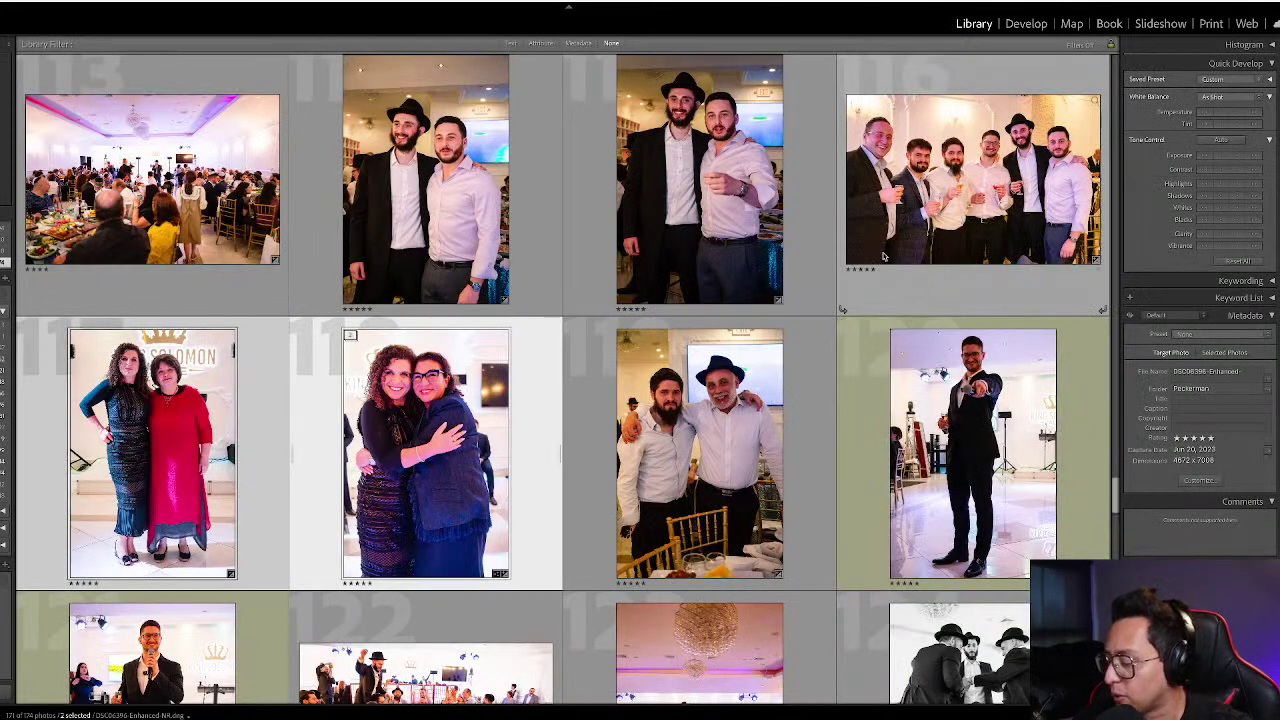
click(660, 406)
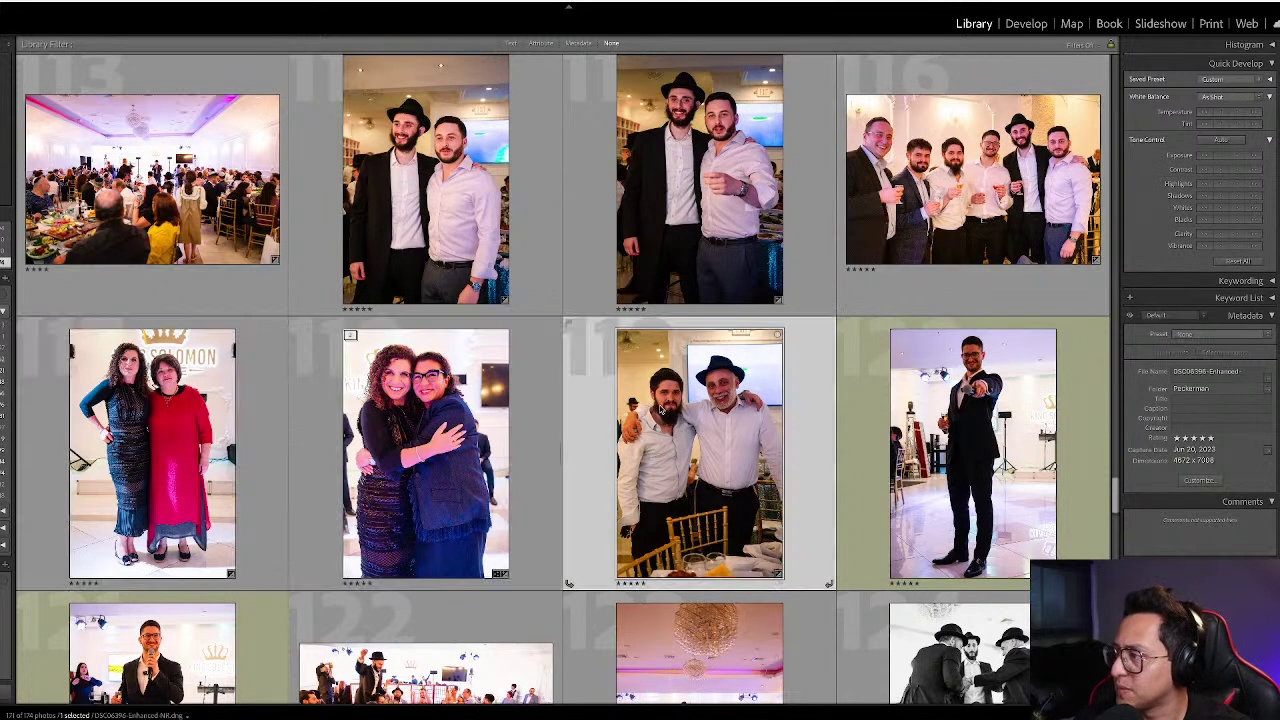
key(d)
key(equal)
key(equal)
key(equal)
key(equal)
key(equal)
key(equal)
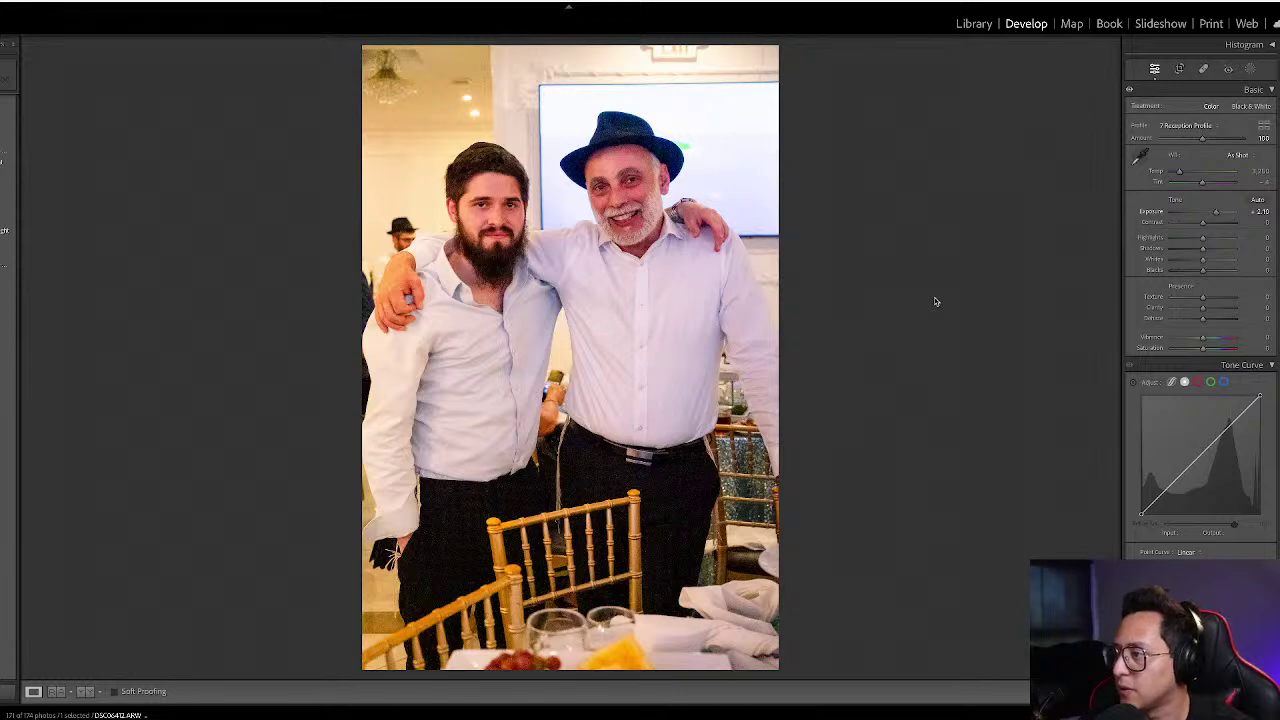
key(g)
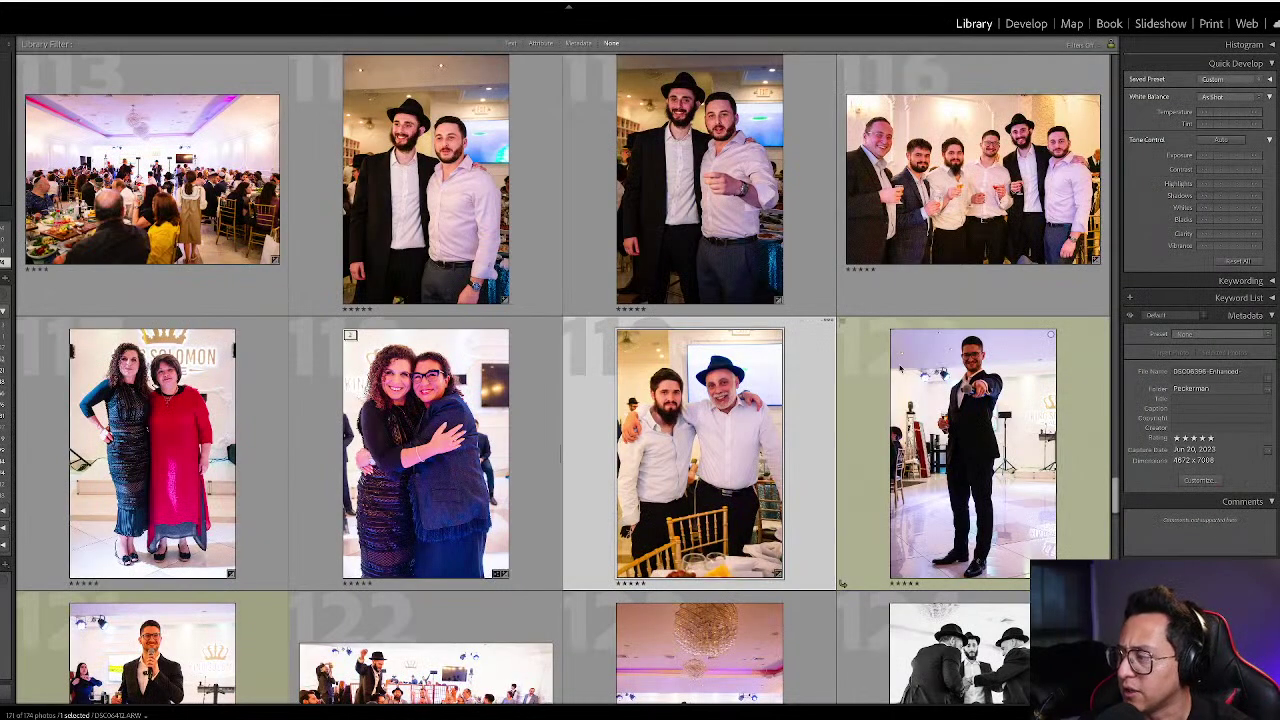
- Find the photo of the bearded man in dark trousers speaking into a microphone, numbered 106, and add a Select Subject mask
scroll(843, 584, up, 5)
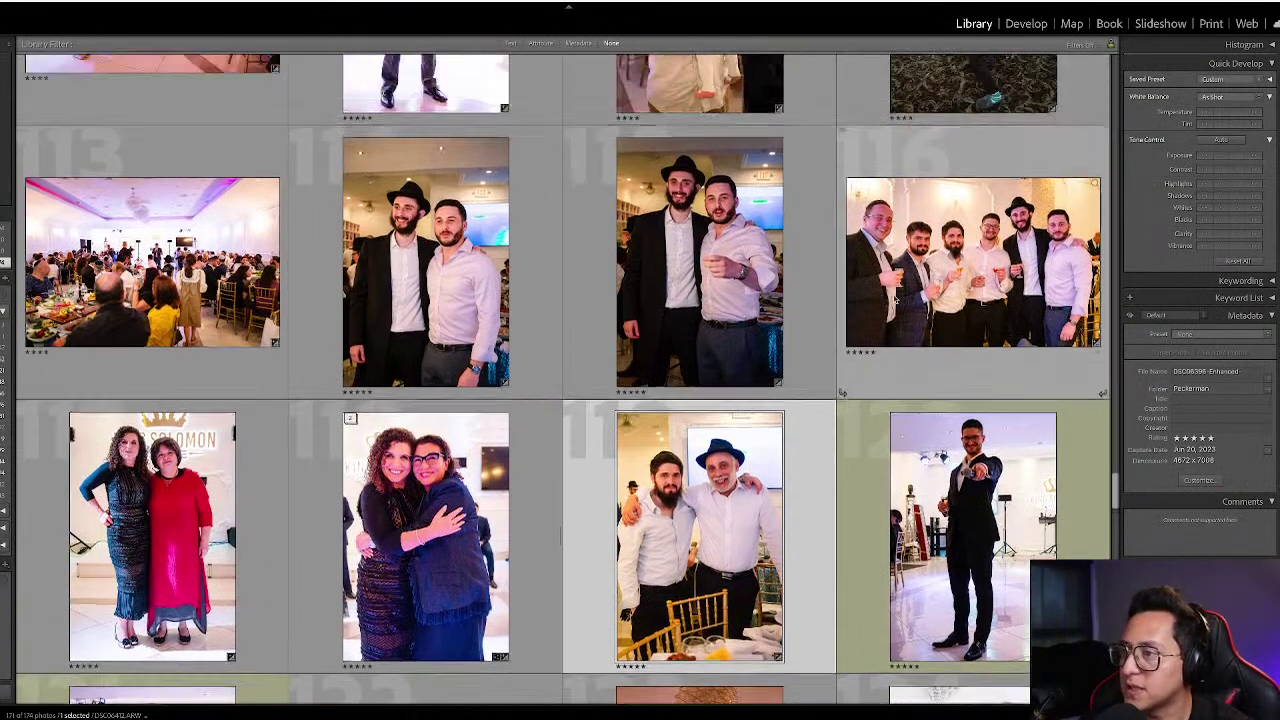
scroll(473, 428, up, 2)
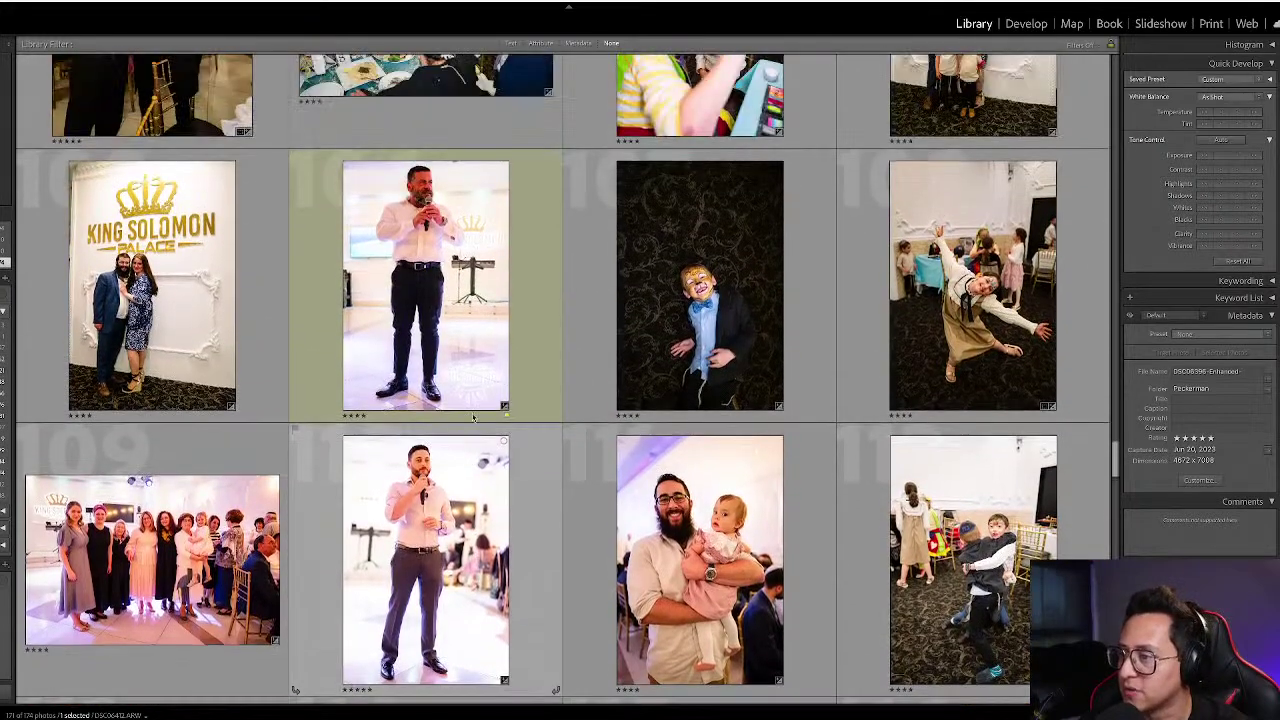
click(530, 340)
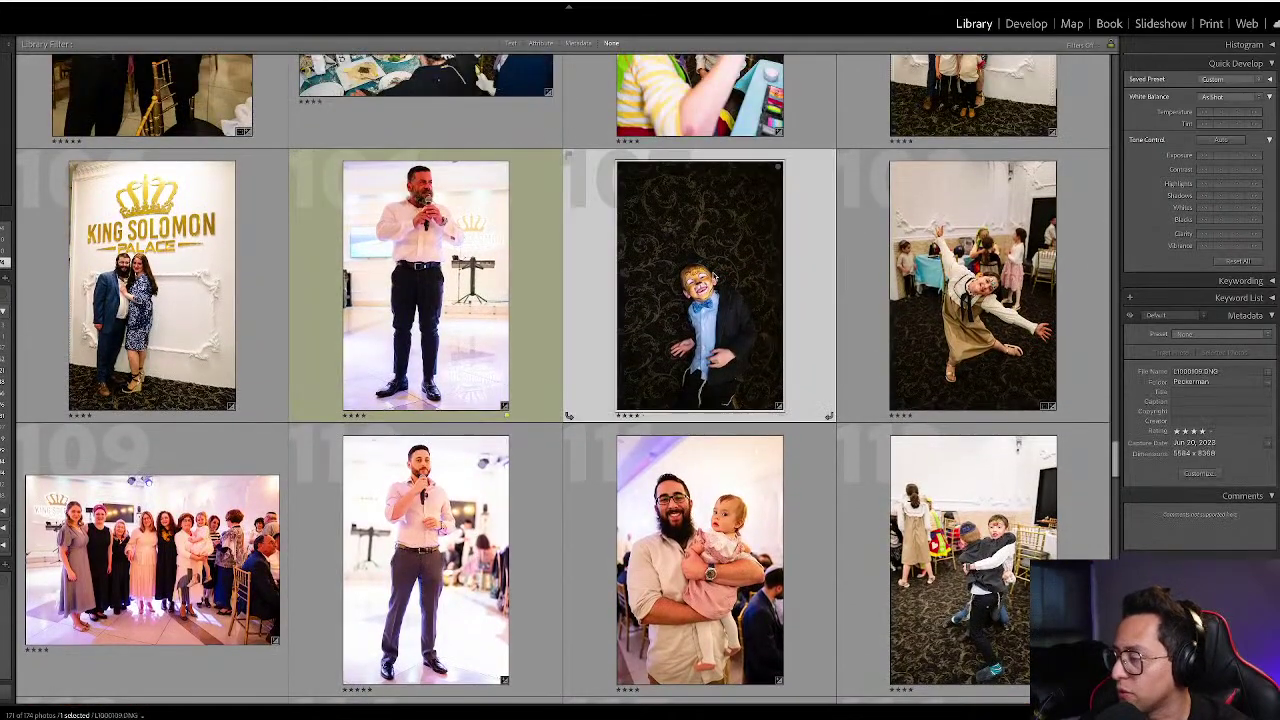
key(d)
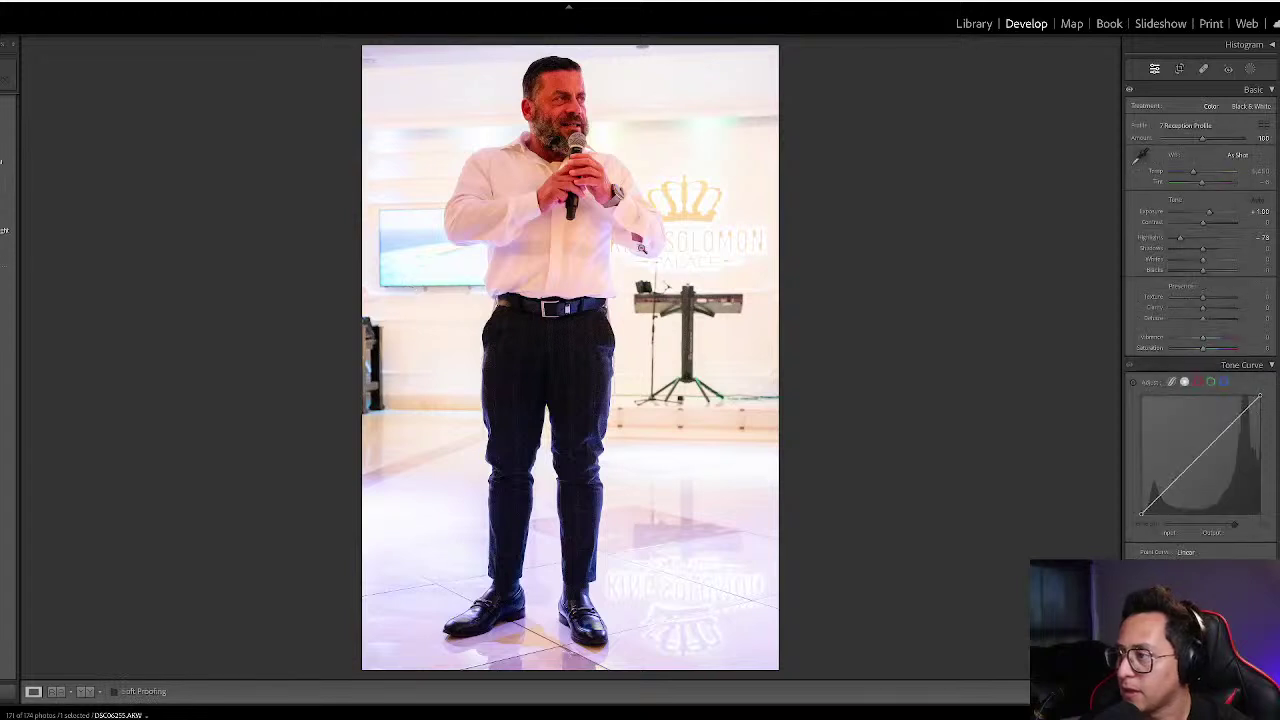
key(shift+m)
click(1017, 62)
click(1051, 85)
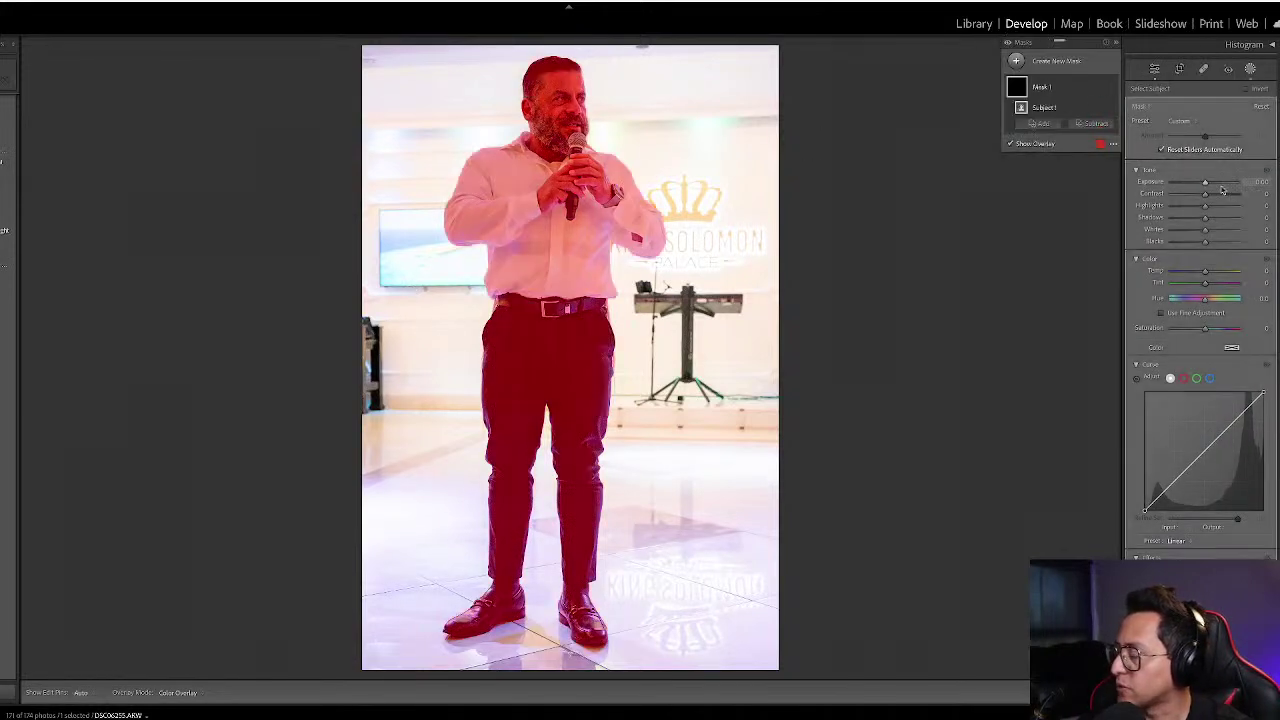
- Brighten the masked speaker slightly, cool his temperature to about -25, set contrast to 27 and close masking
drag(1205, 183, 1211, 185)
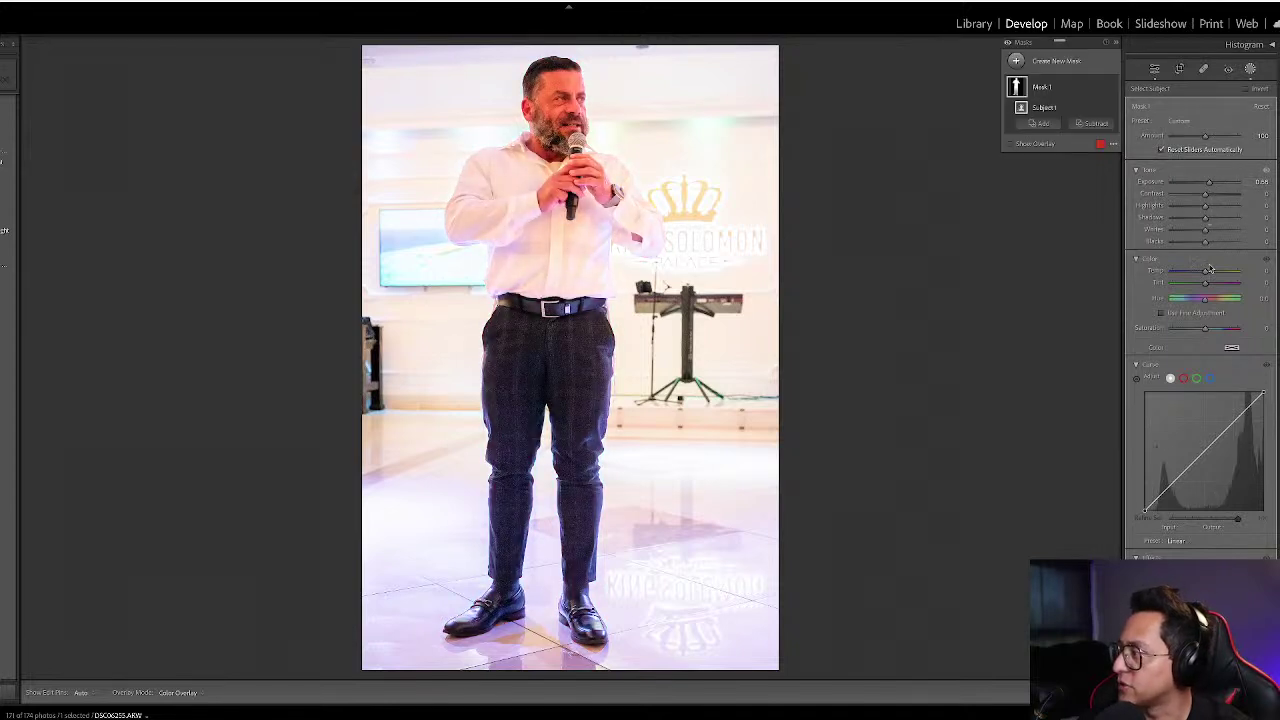
drag(1207, 272, 1198, 274)
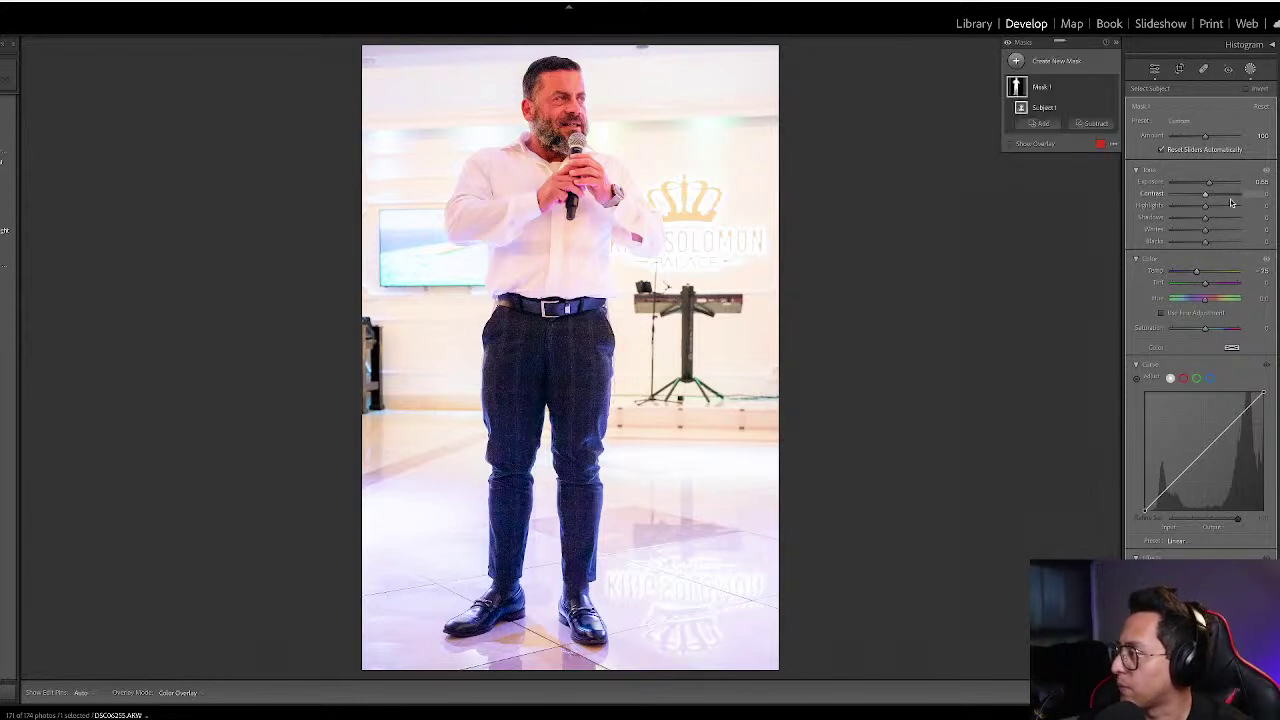
drag(1205, 193, 1215, 197)
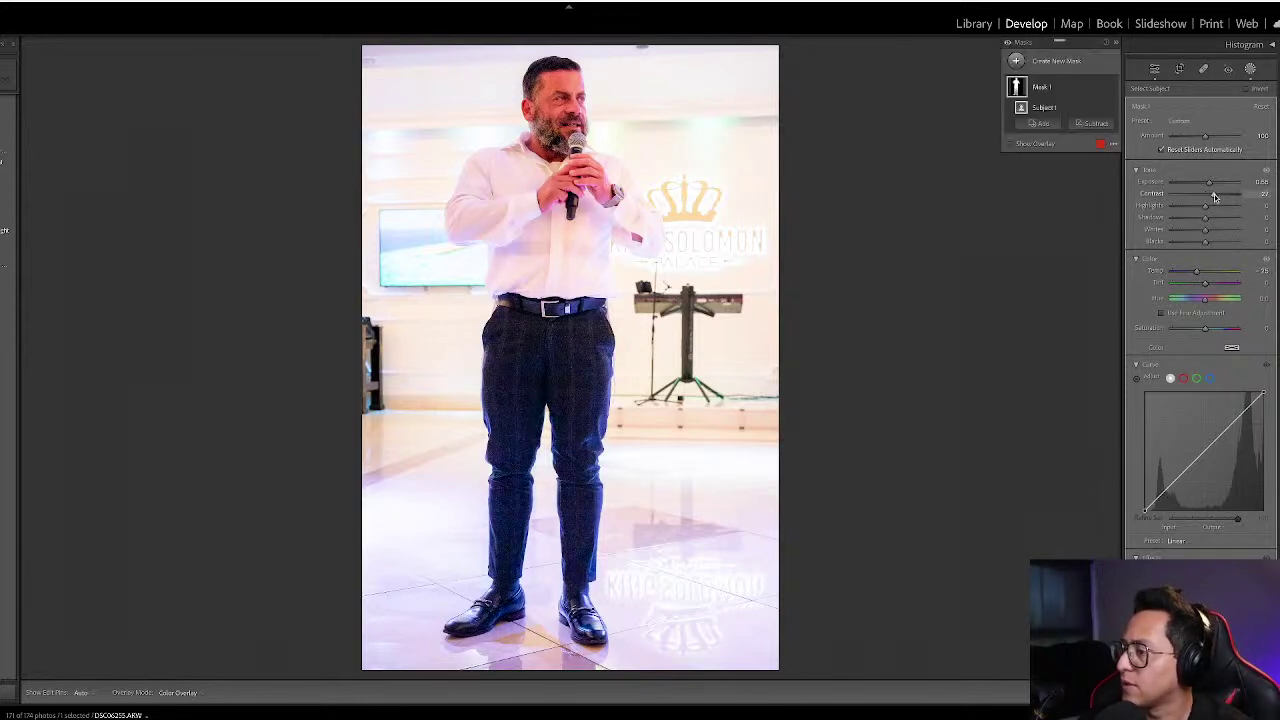
key(Escape)
key(Escape)
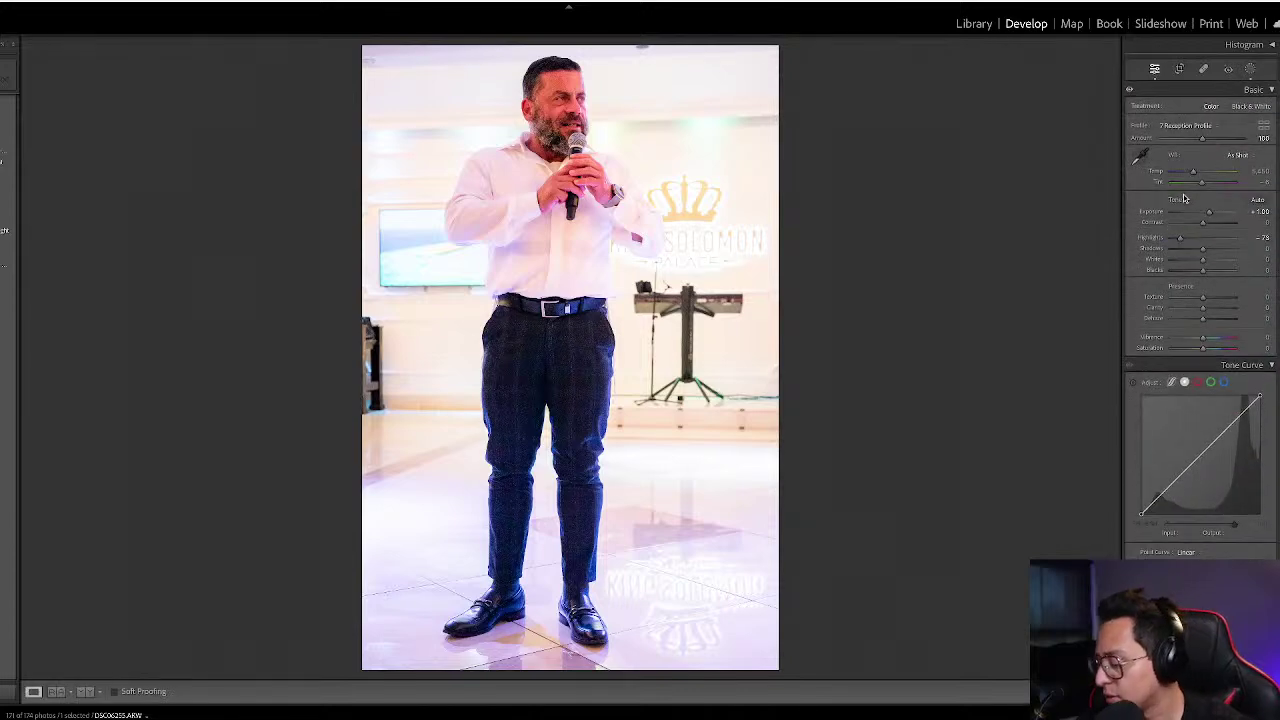
- Lower the bearded speaker photo's overall exposure to +0.90, check its crop and clipping, and remove its yellow label
key(minus)
key(r)
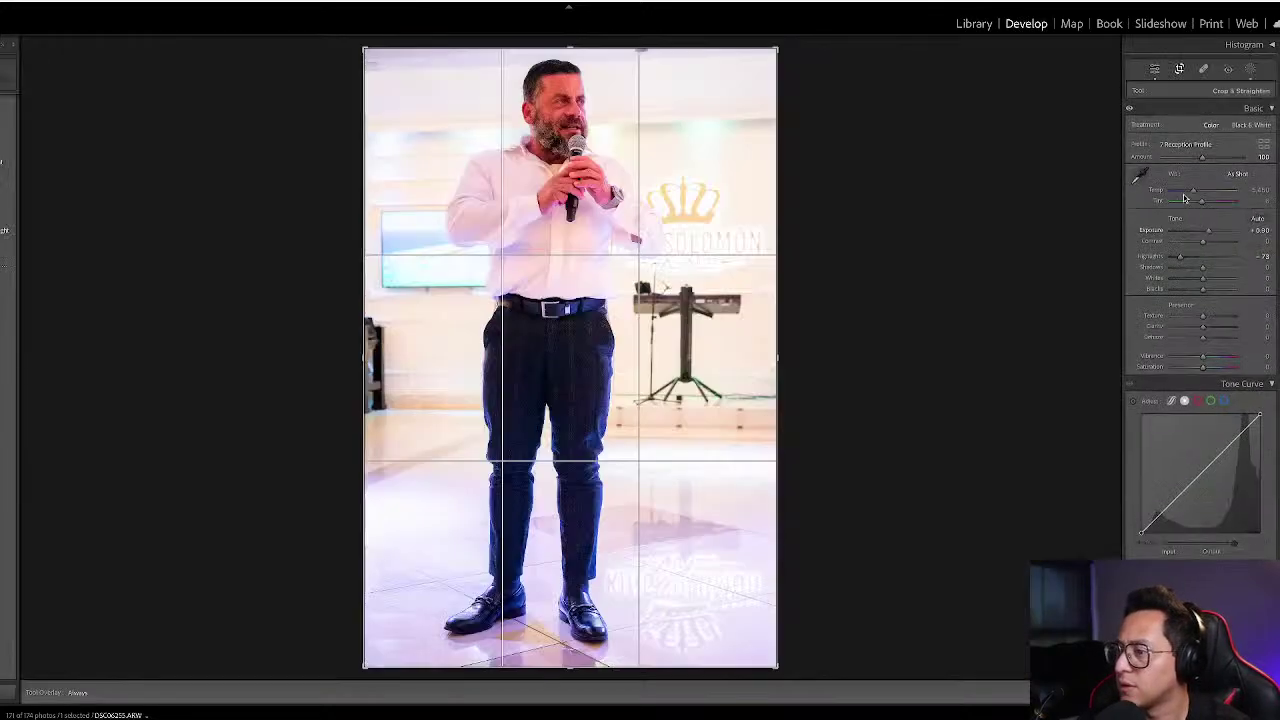
key(g)
key(g)
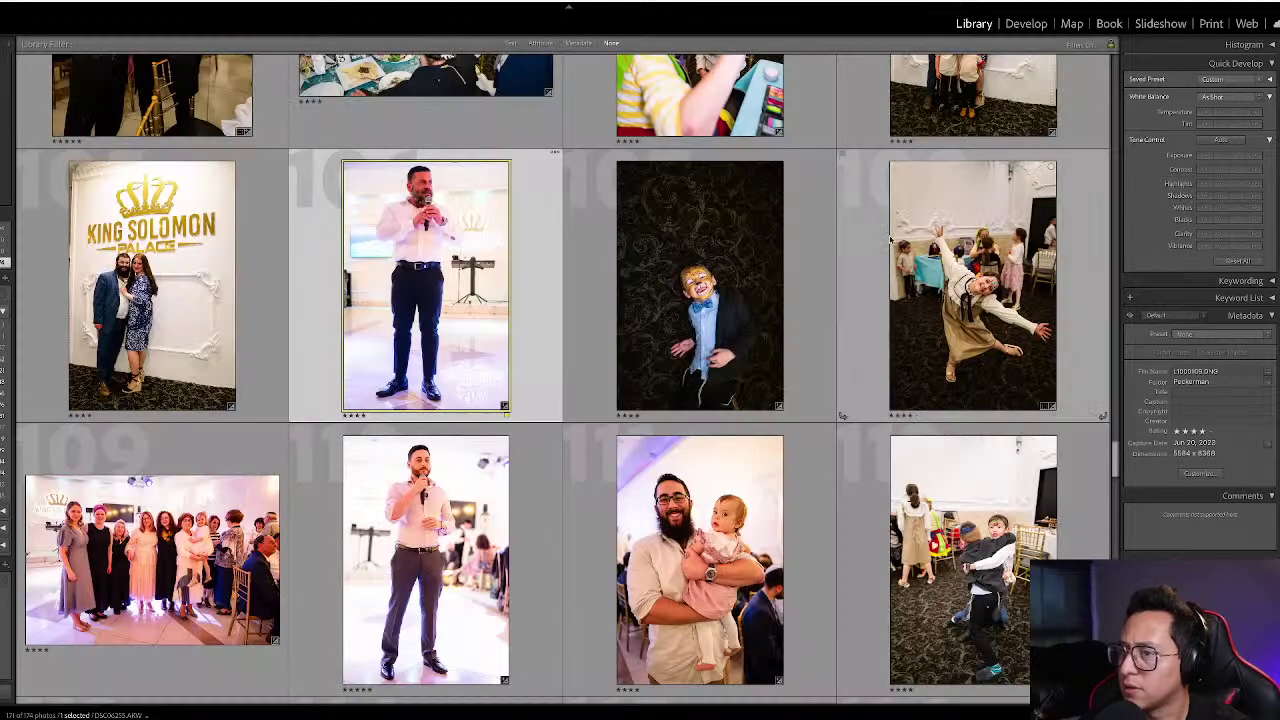
key(d)
key(j)
key(j)
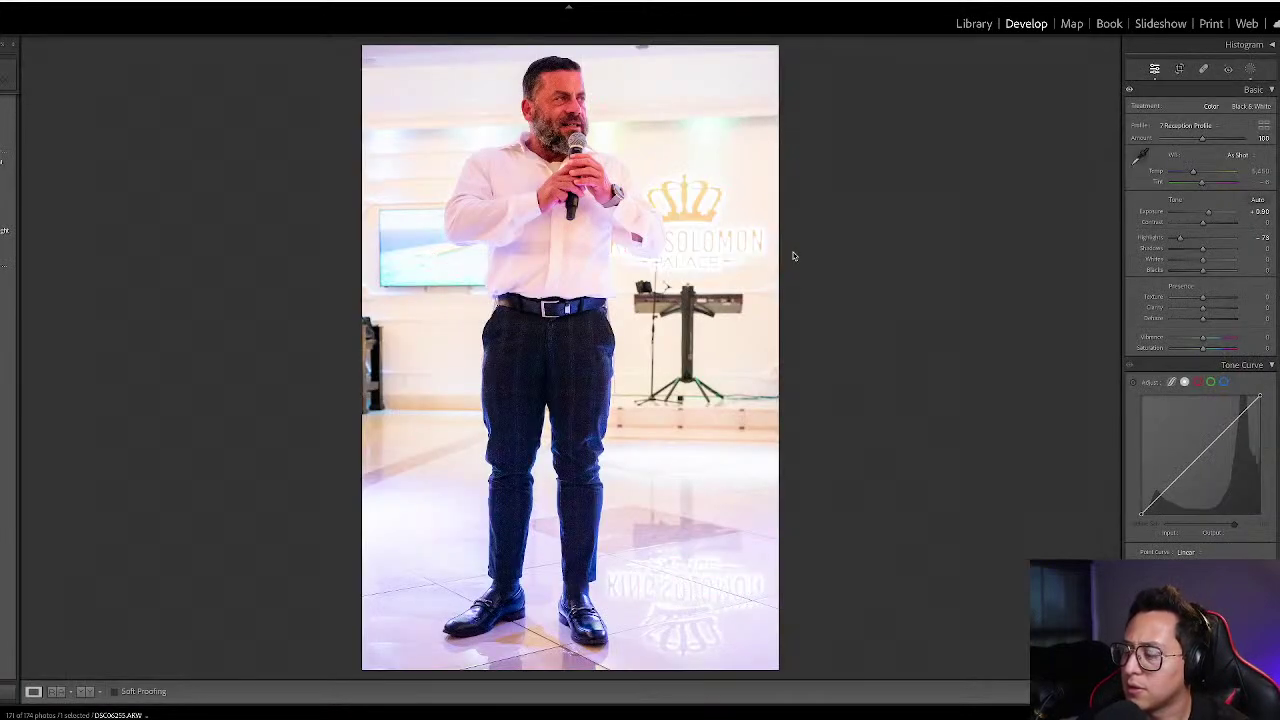
key(7)
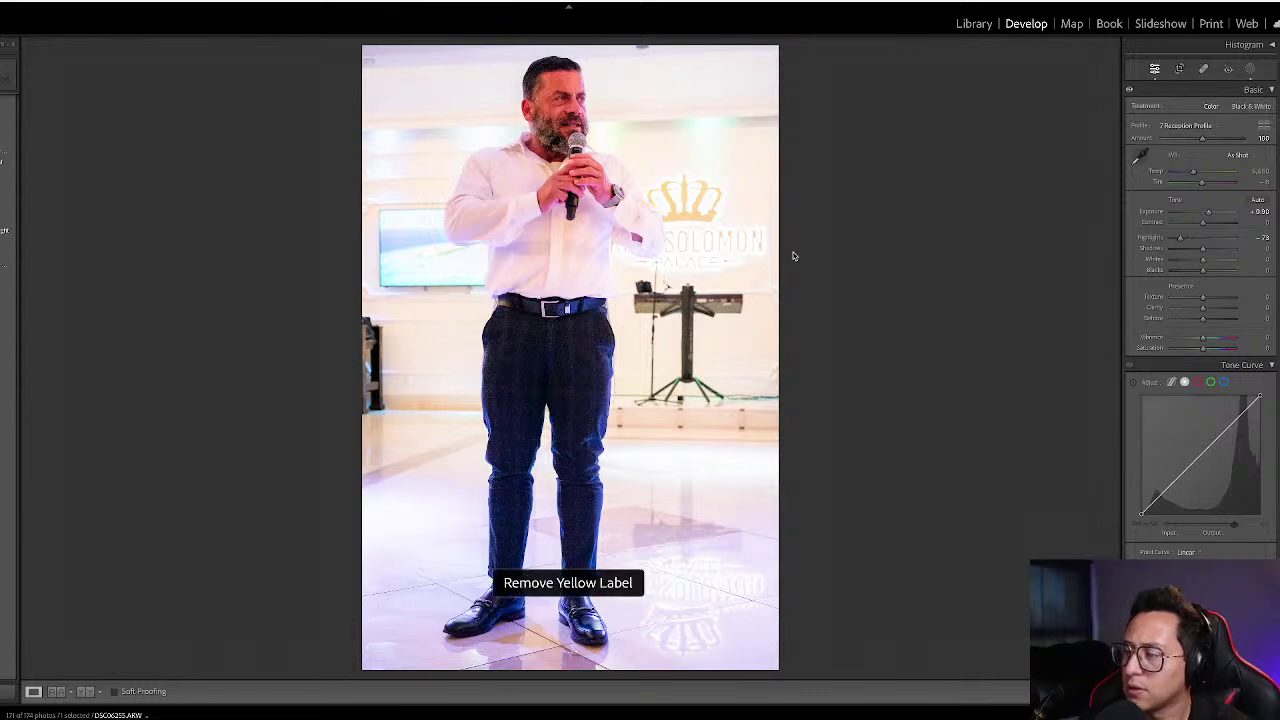
- Synchronize the bearded speaker photo's settings, excluding curve, masking, healing and crop, to the grey-trousered speaker's photo, numbered 110, and open that photo
key(g)
ctrl+click(463, 463)
key(ctrl+shift+s)
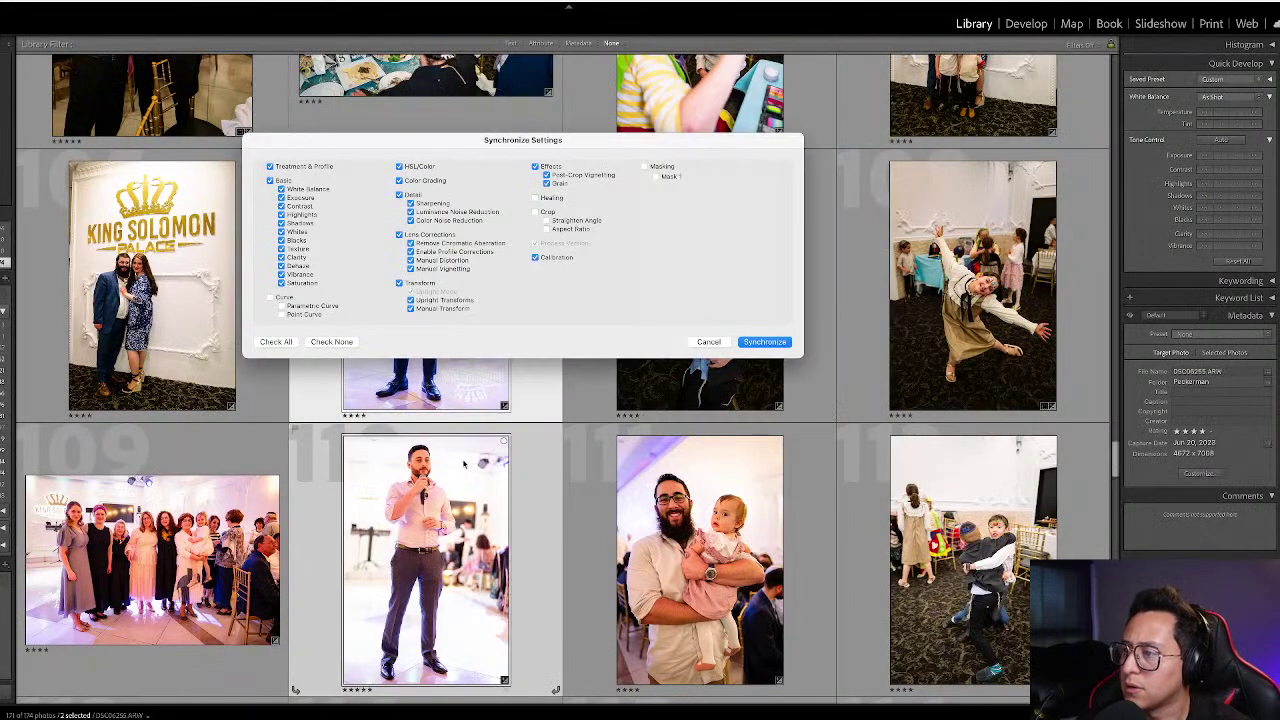
key(Return)
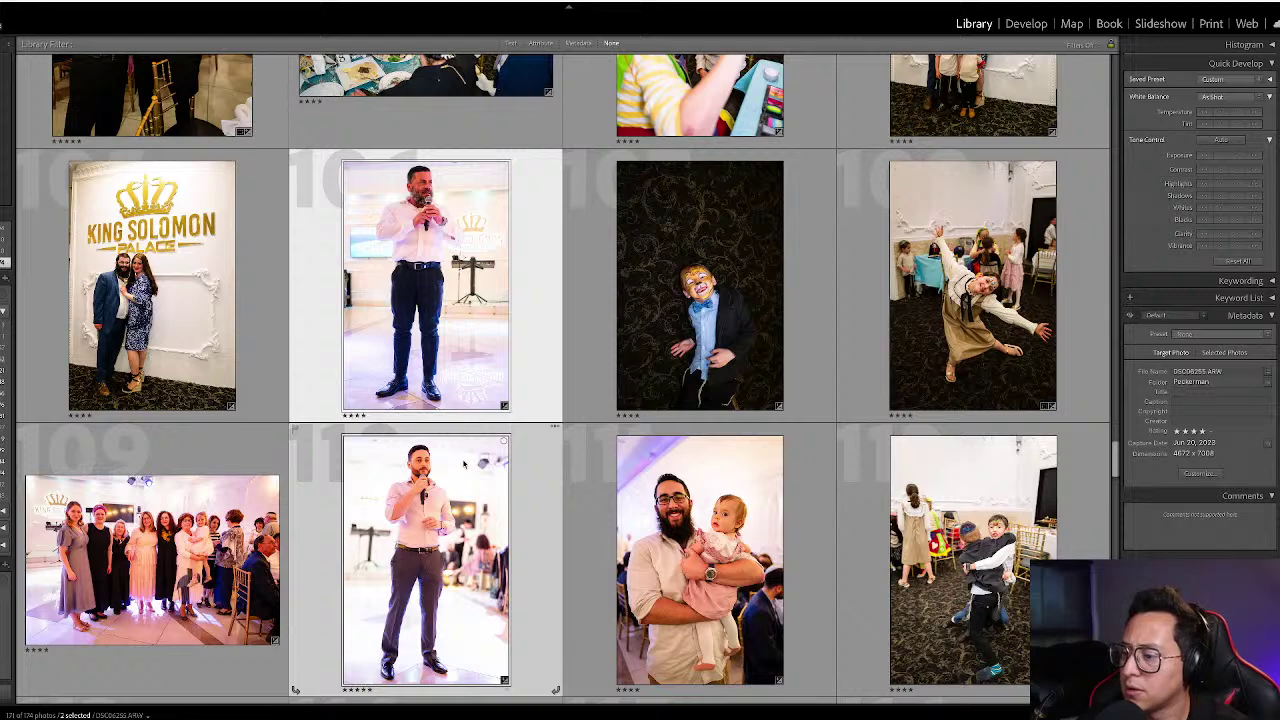
click(463, 463)
key(d)
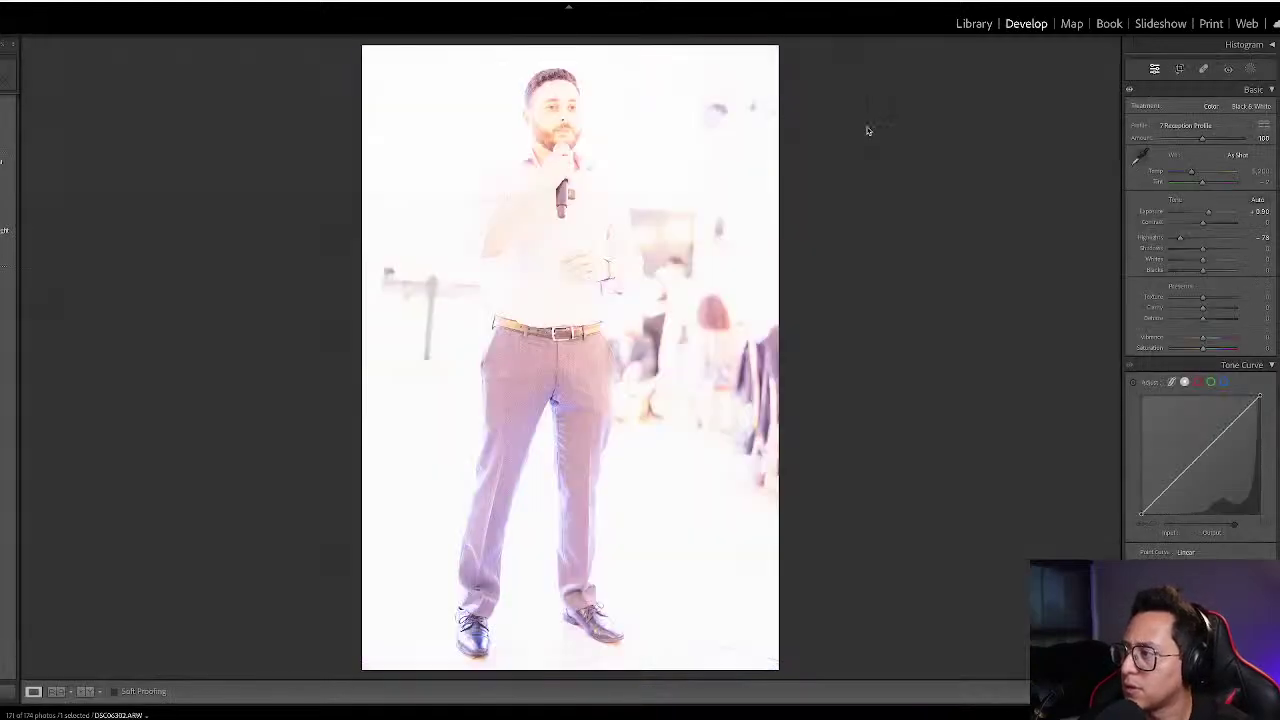
- Try the grey-trousered speaker's photo in black and white and undo the conversion
key(shift+Tab)
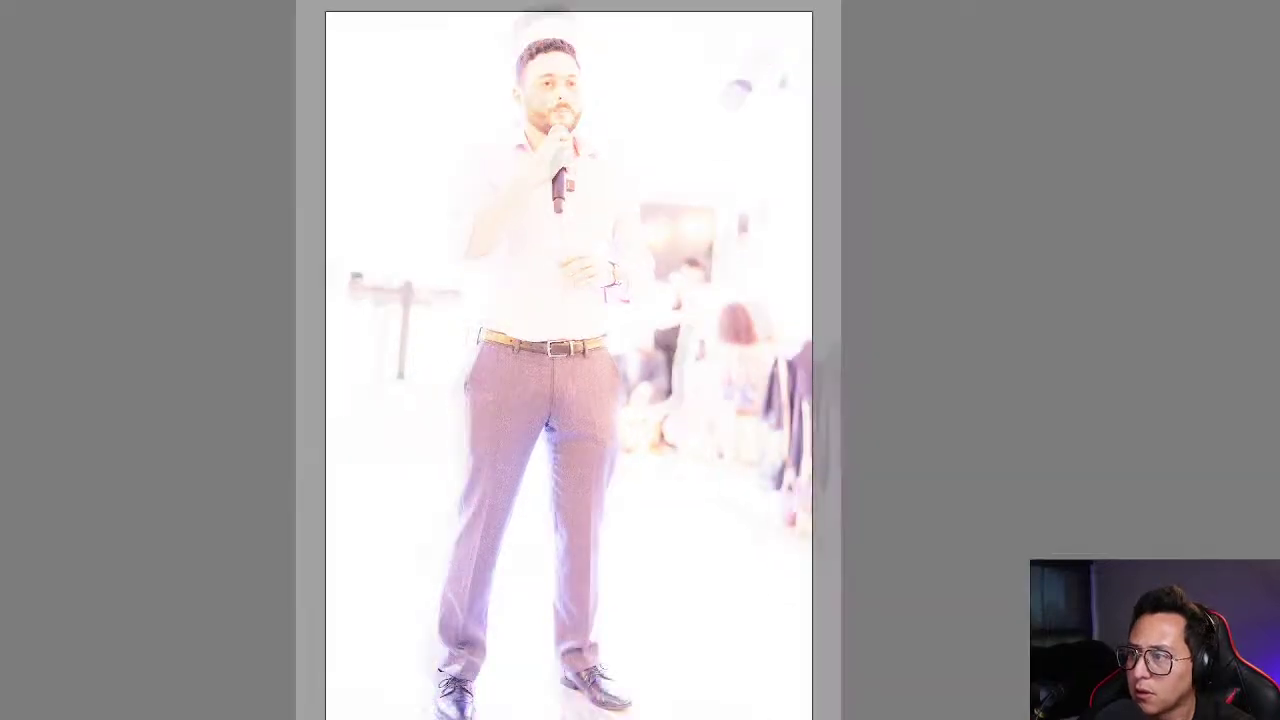
key(ctrl+z)
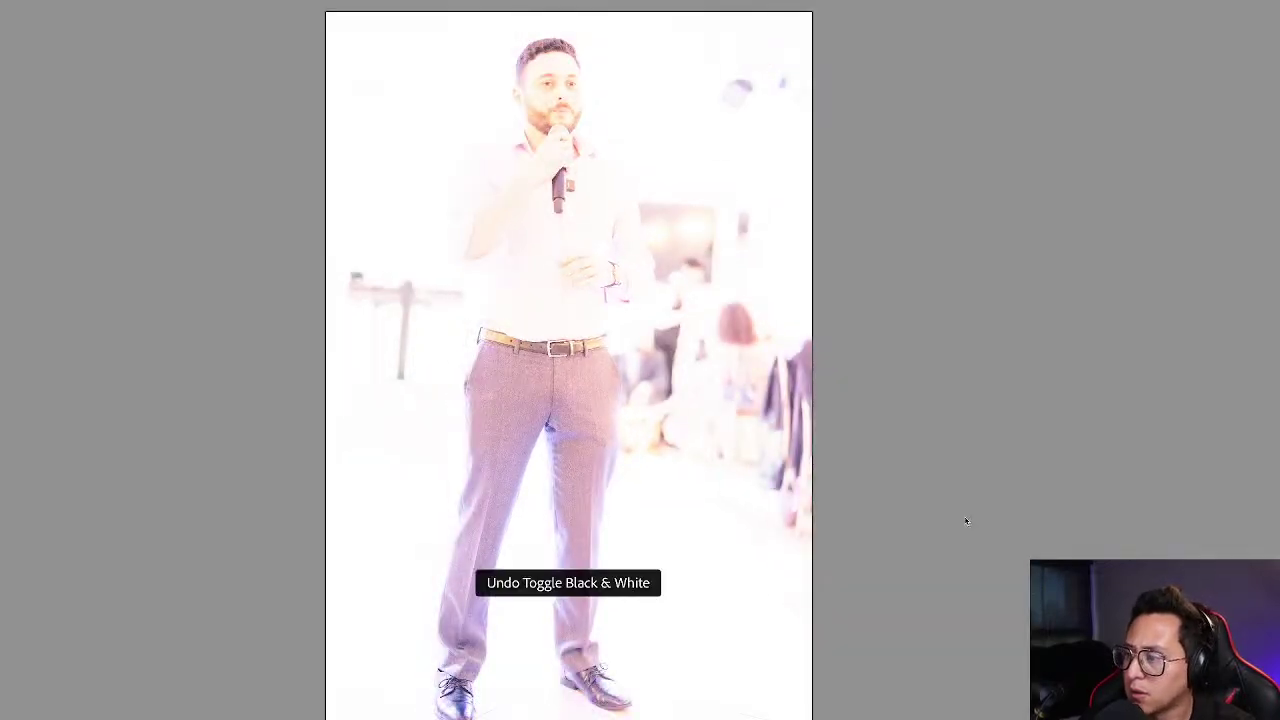
key(ctrl+shift+z)
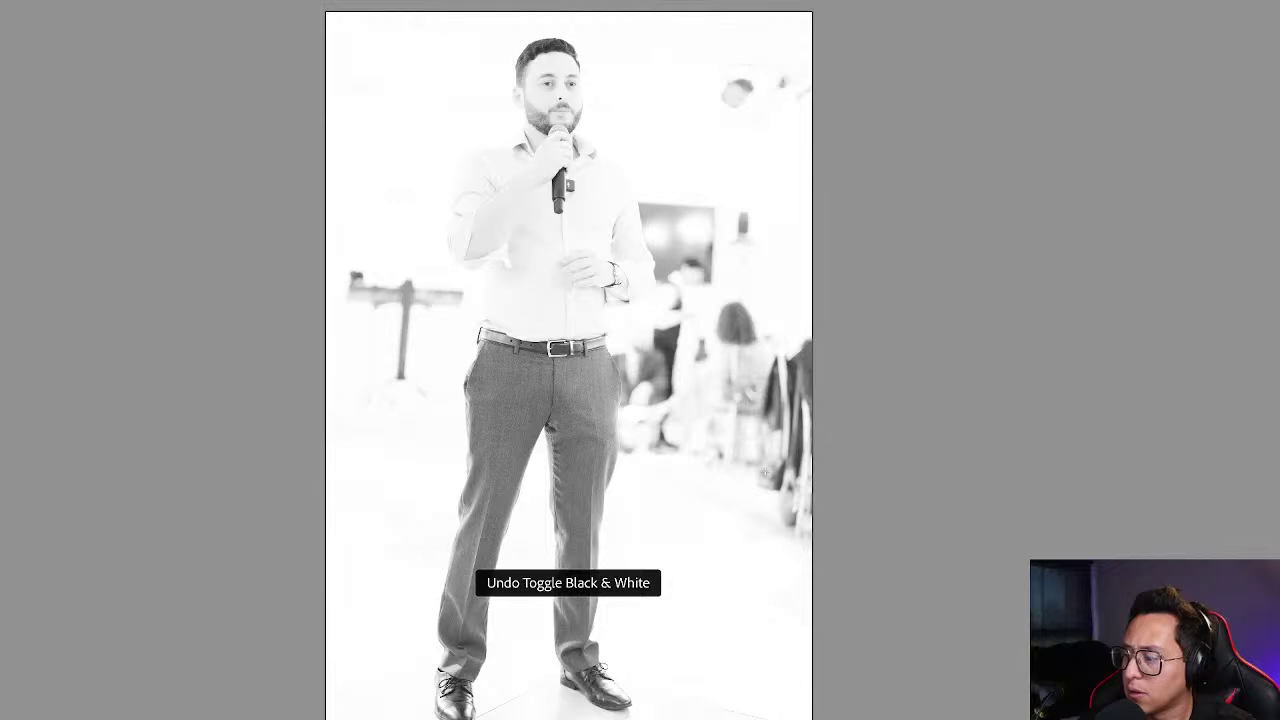
key(ctrl+z)
key(ctrl+z)
- Show the two speaker photos side by side and convert both to black and white
key(shift+r)
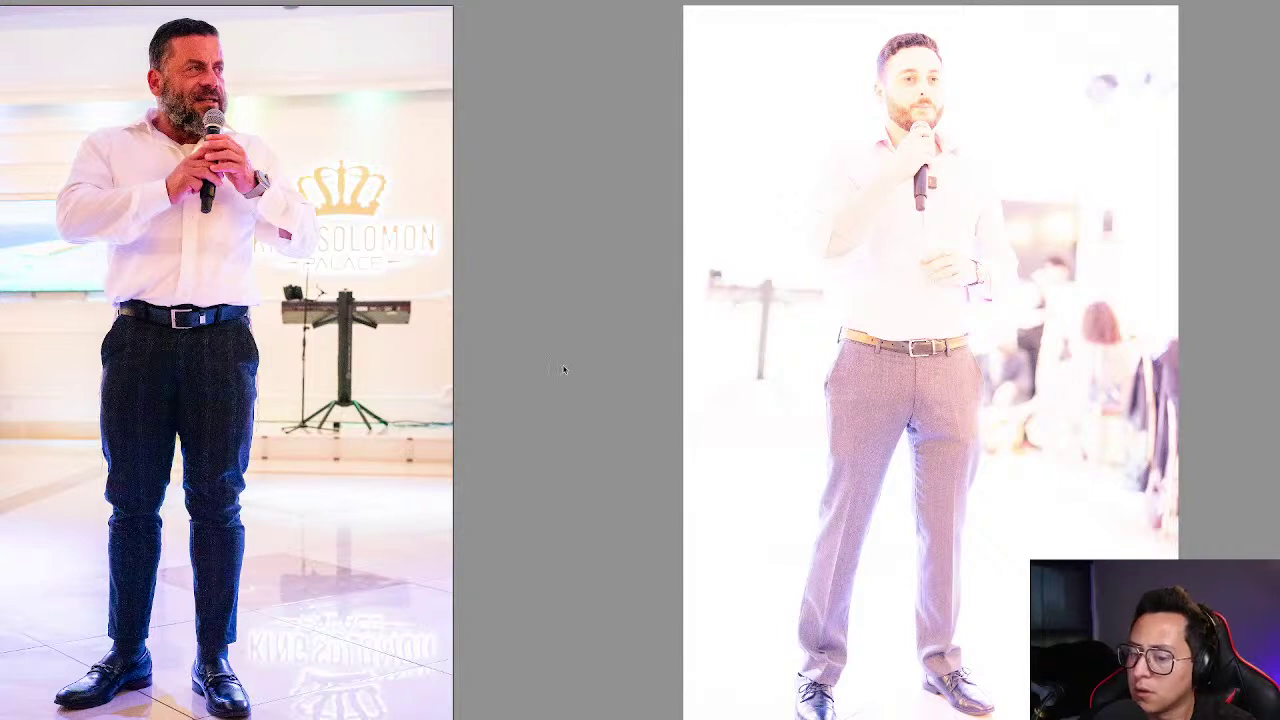
key(v)
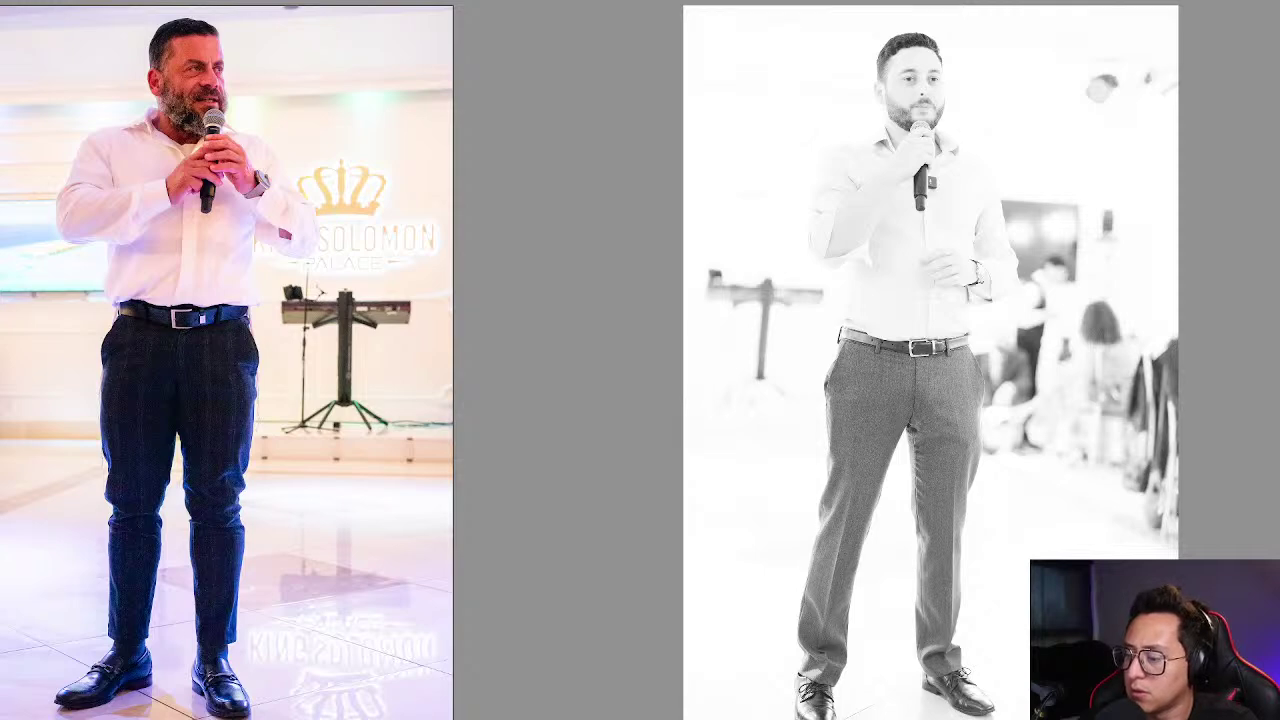
key(v)
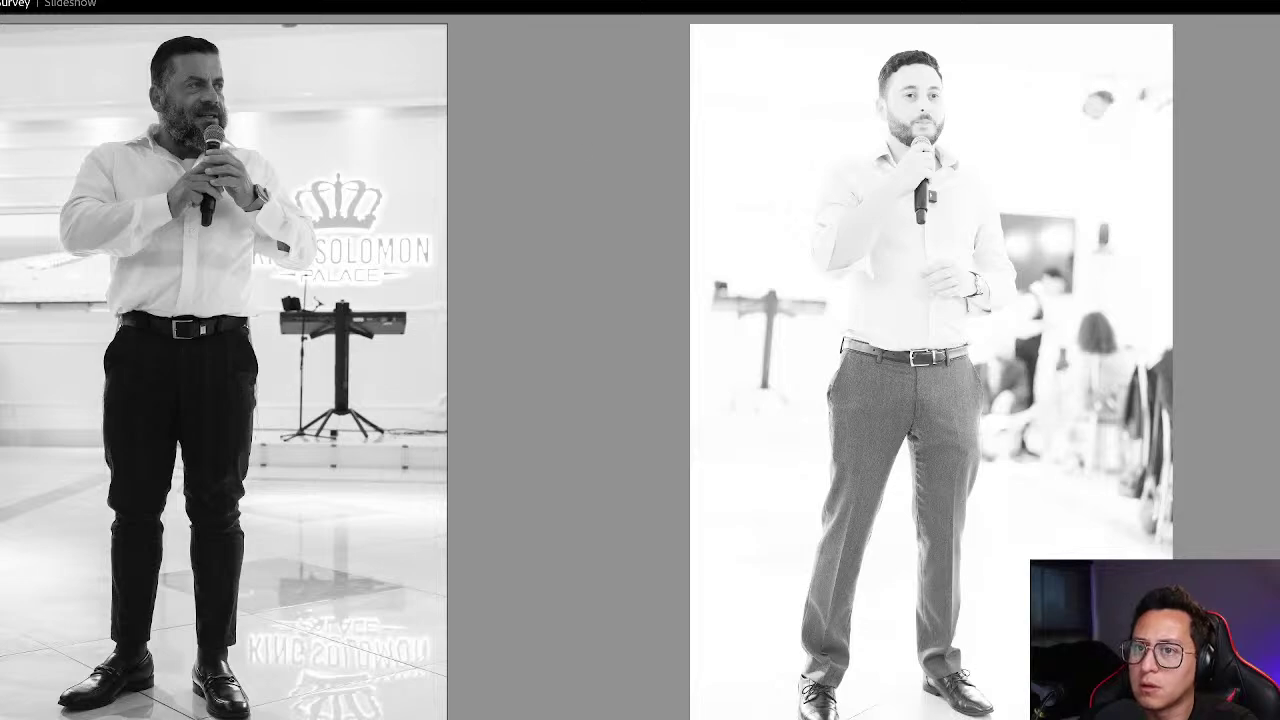
- Show the bearded speaker's photo alone in loupe view and set the secondary display mode to Locked
key(g)
key(e)
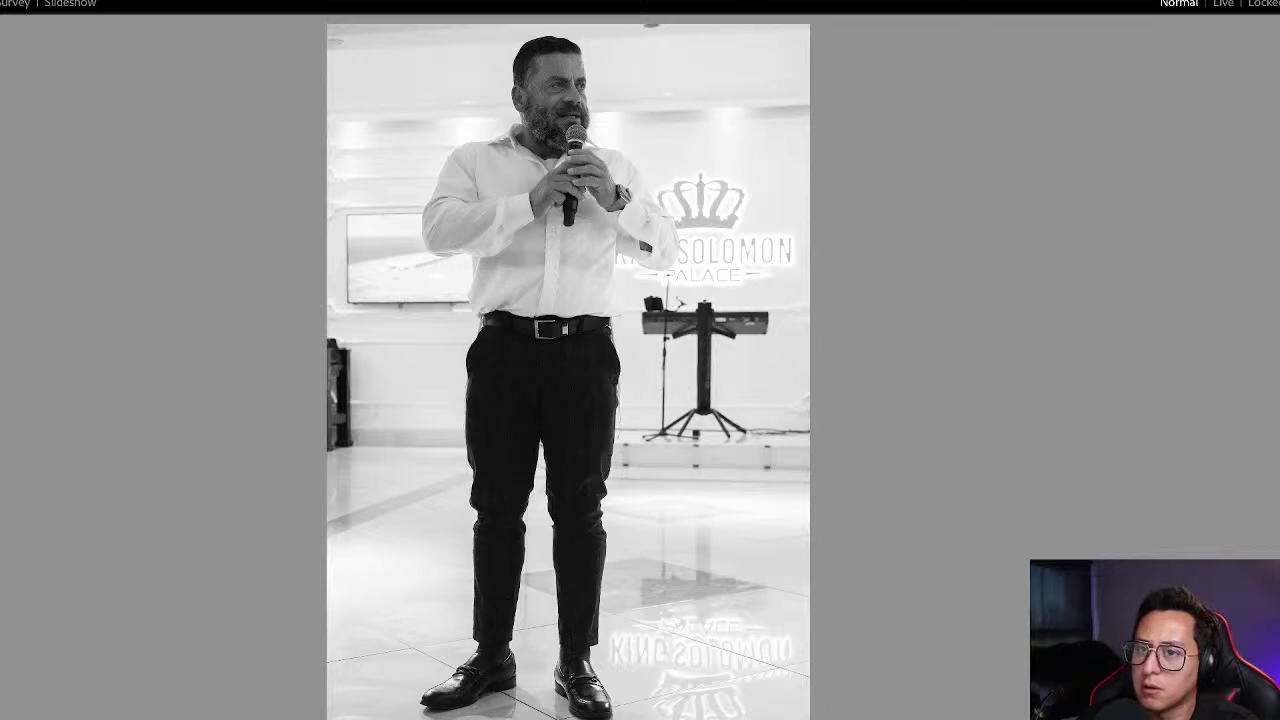
key(f)
key(f)
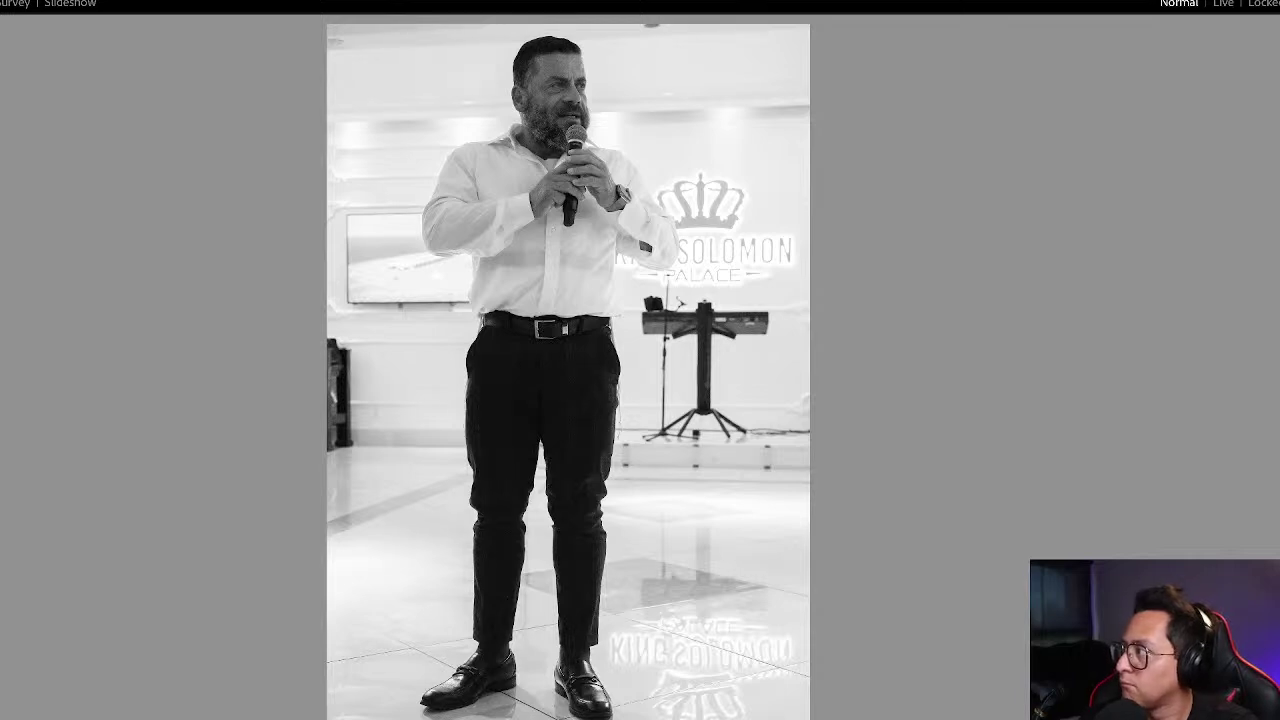
click(1228, 5)
click(1262, 4)
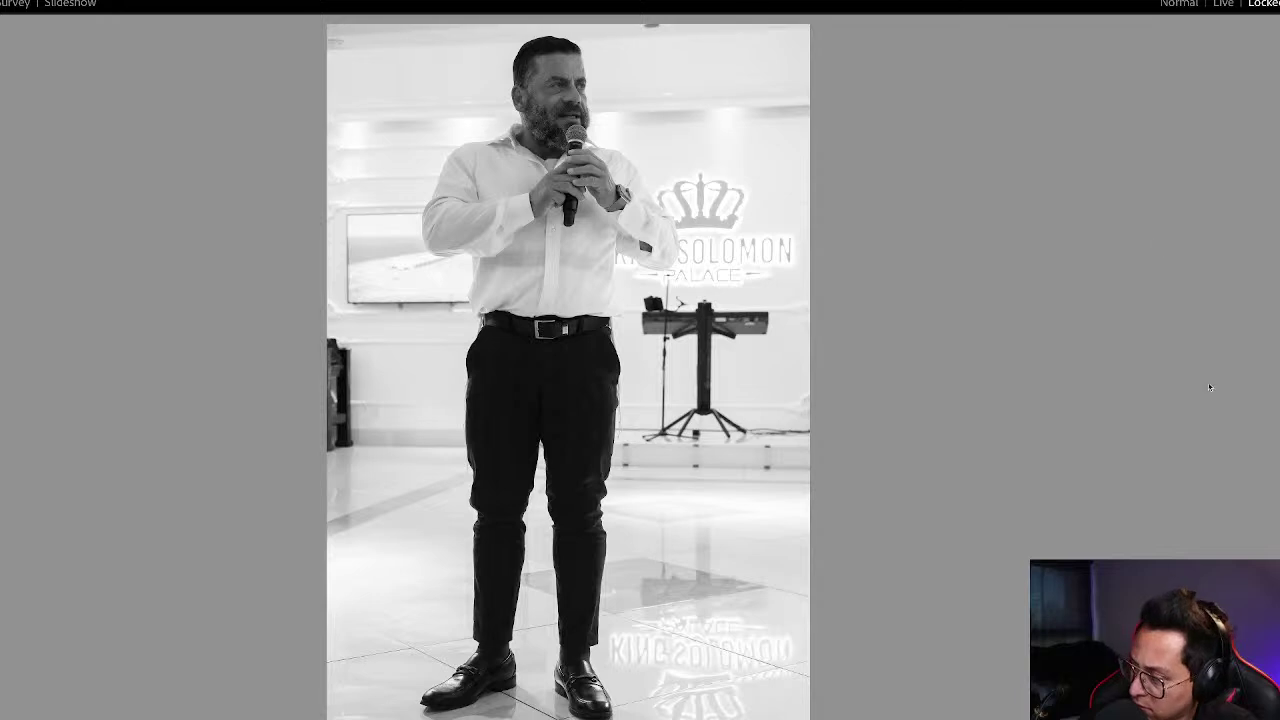
- Search the help for the Survey view command, run it for the speaker photos and return to the grid
click(215, 0)
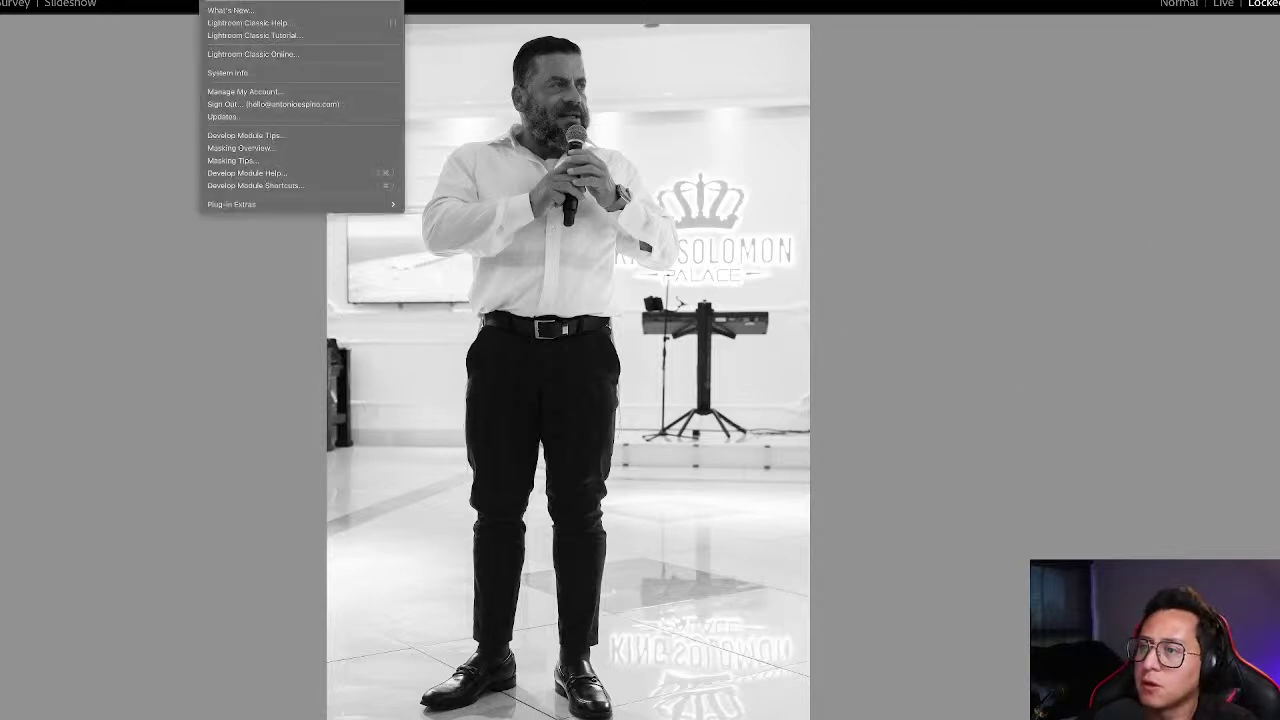
text(survey)
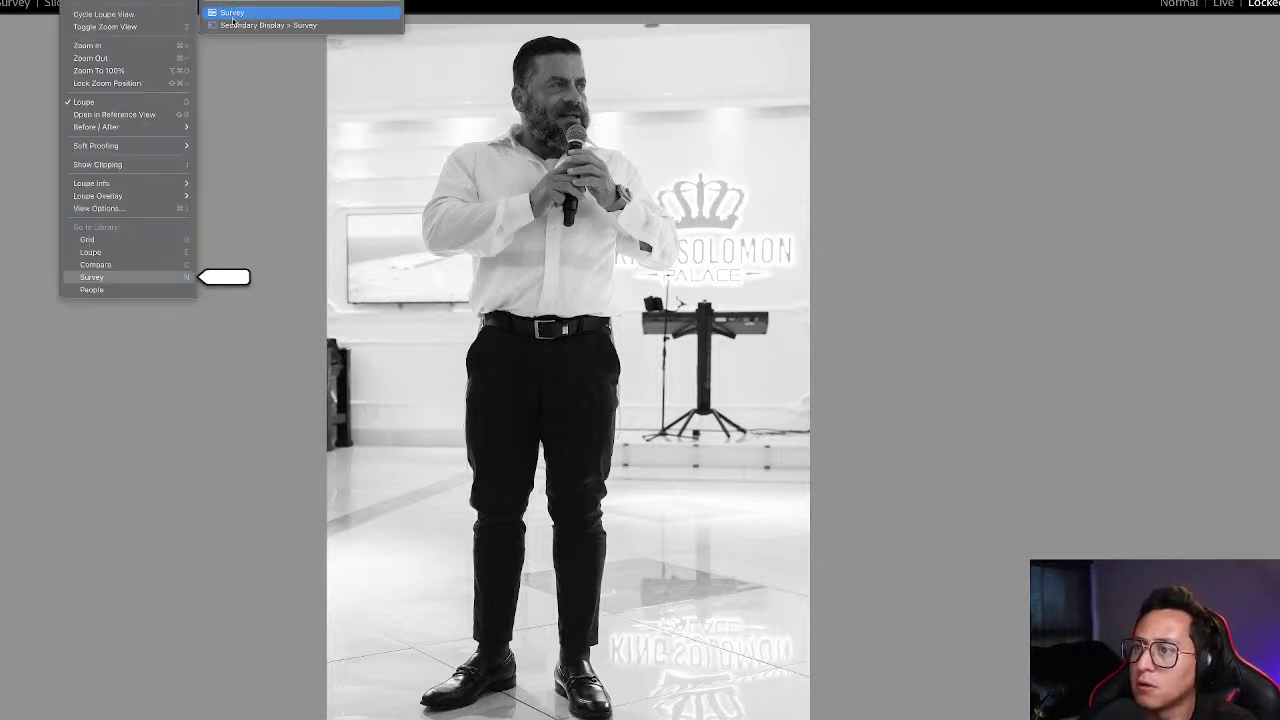
key(Down)
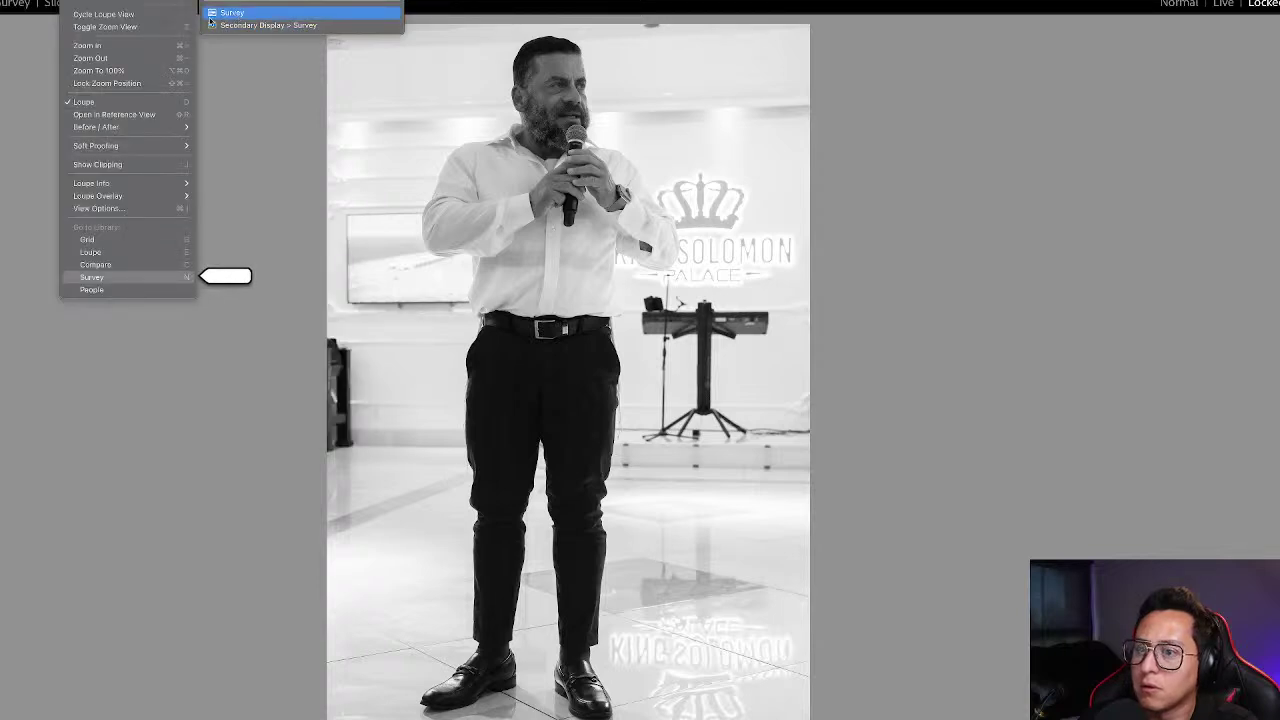
click(138, 281)
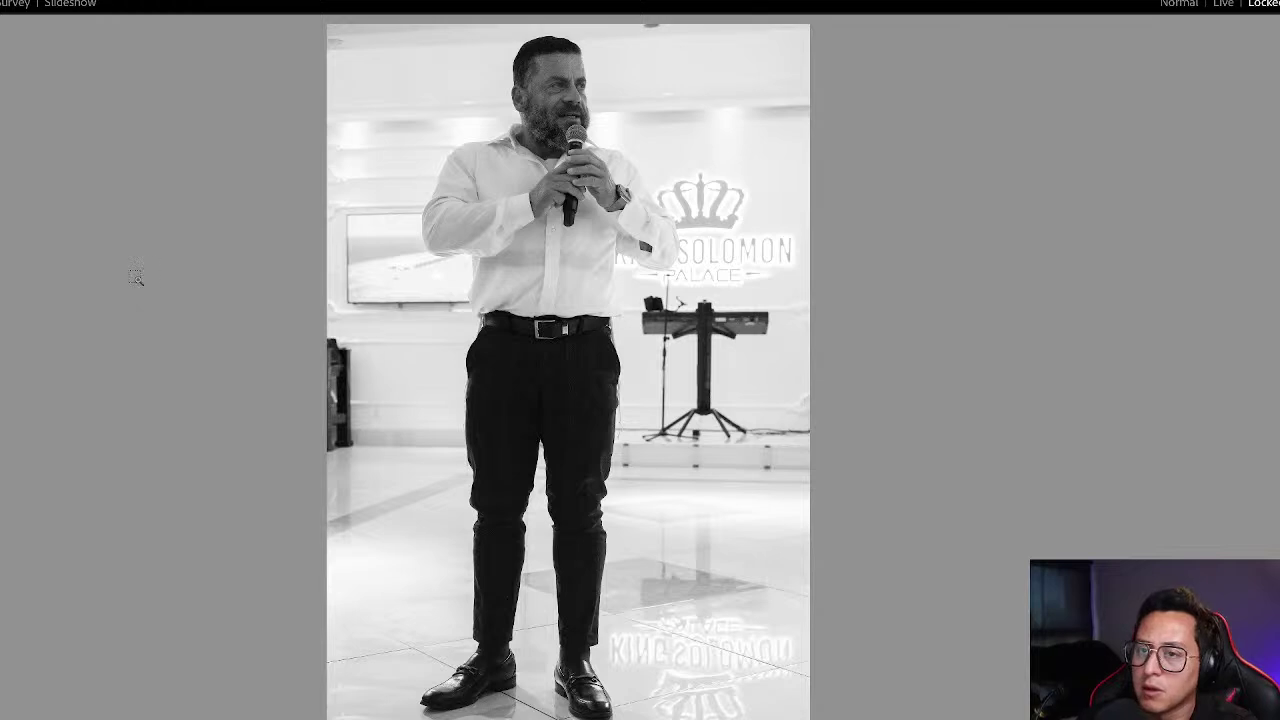
key(super+n)
key(Escape)
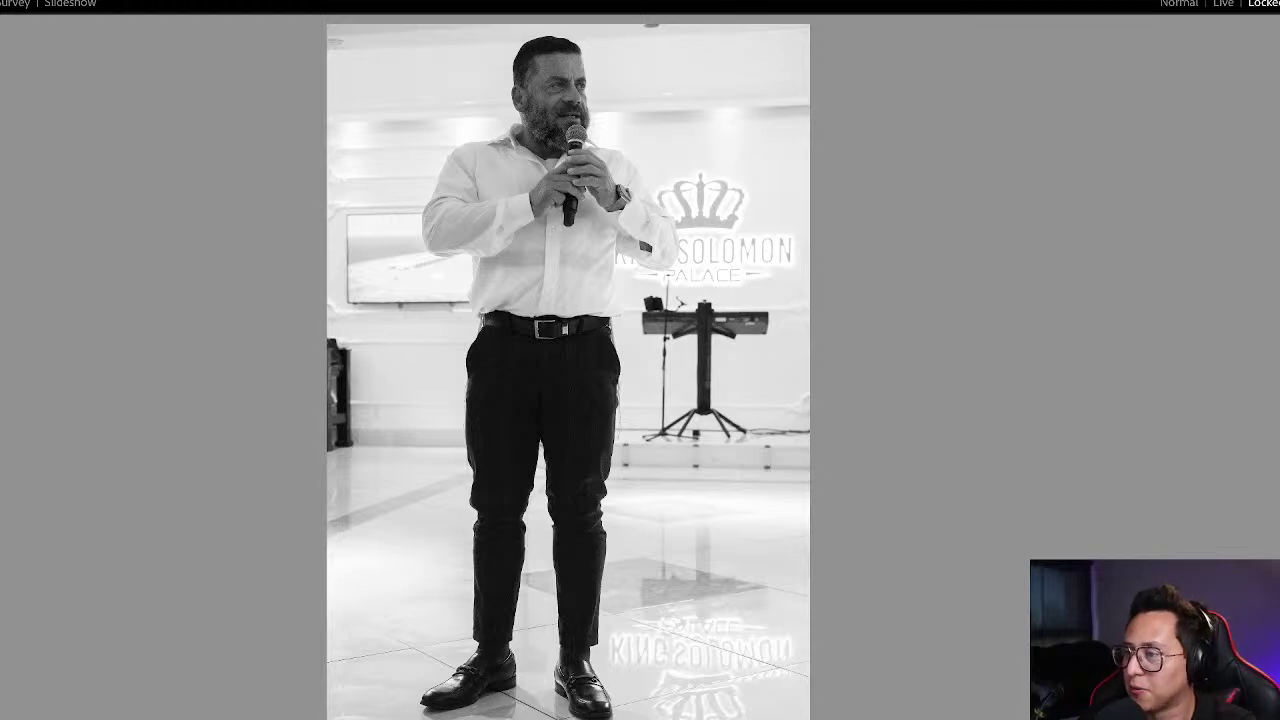
key(g)
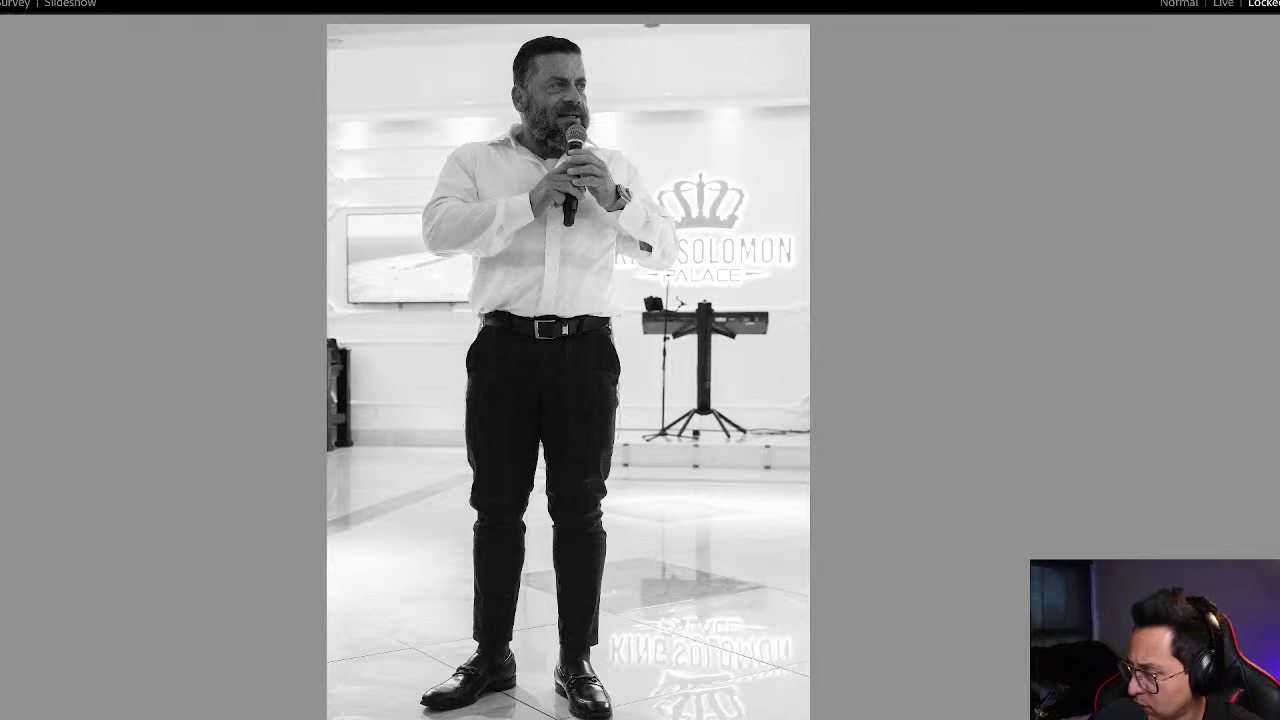
- Tile the window to the left of the screen and show the bearded speaker's photo in loupe view
click(75, 716)
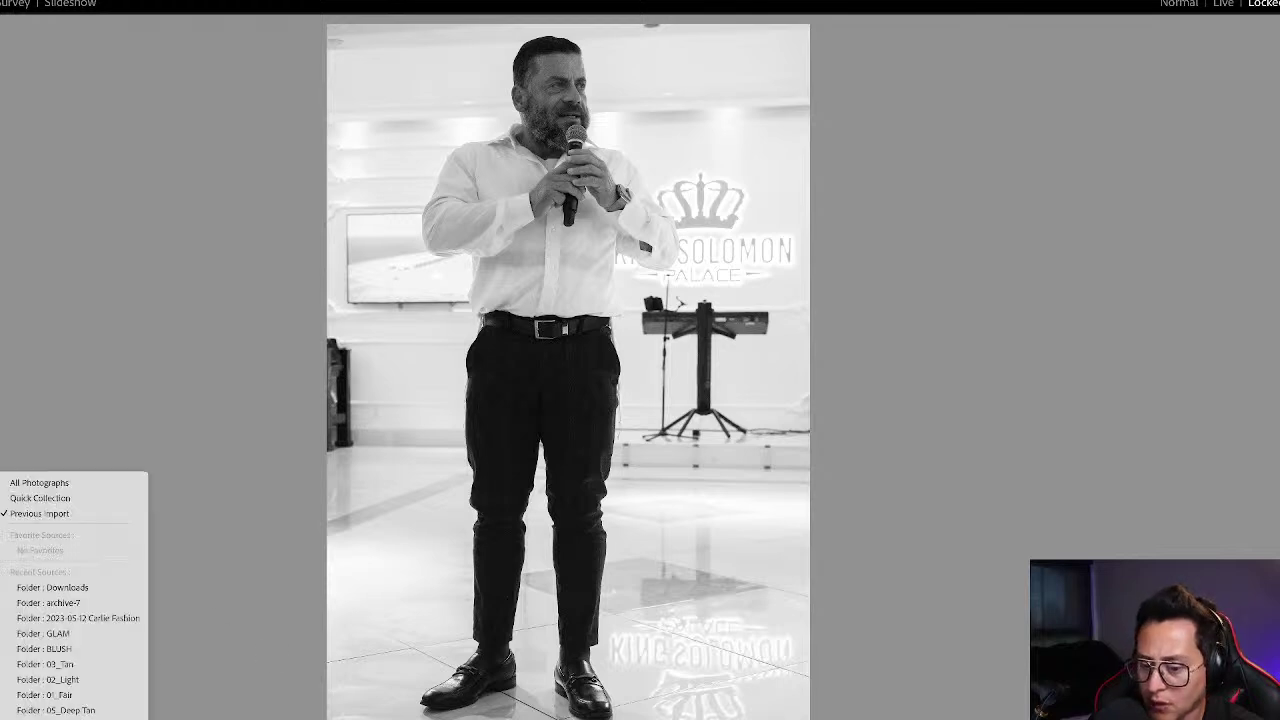
key(Escape)
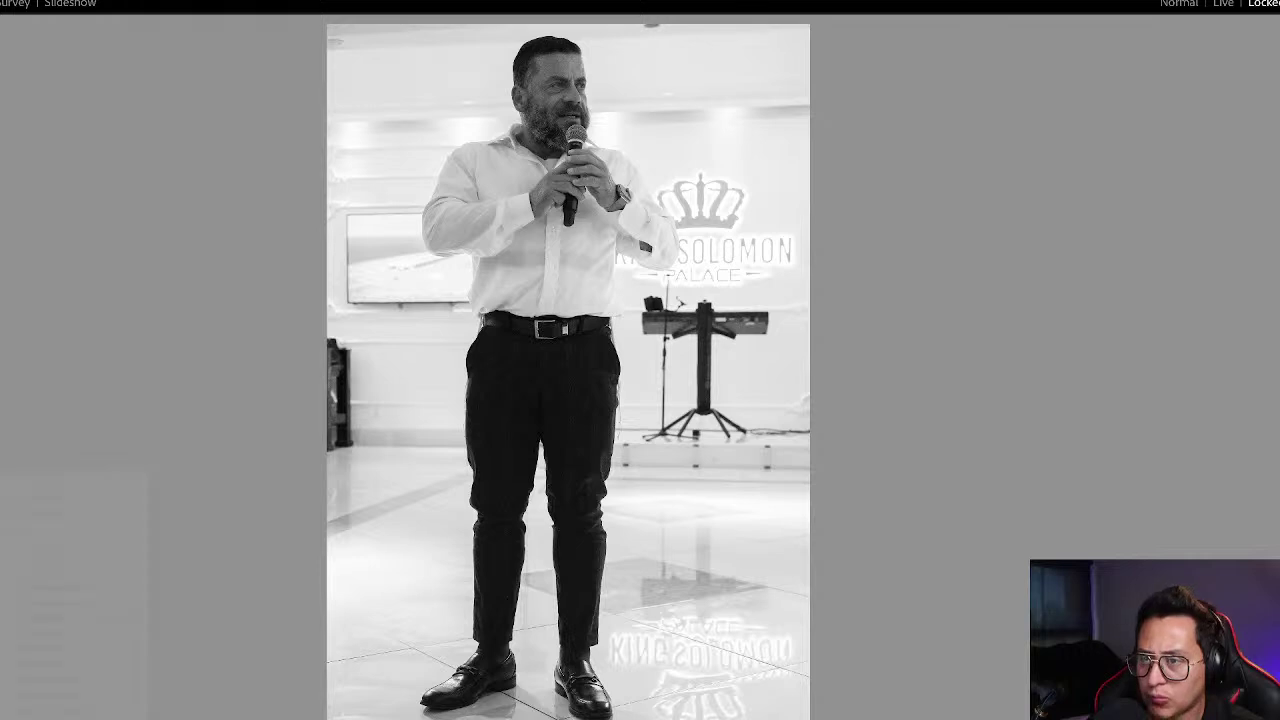
click(176, 0)
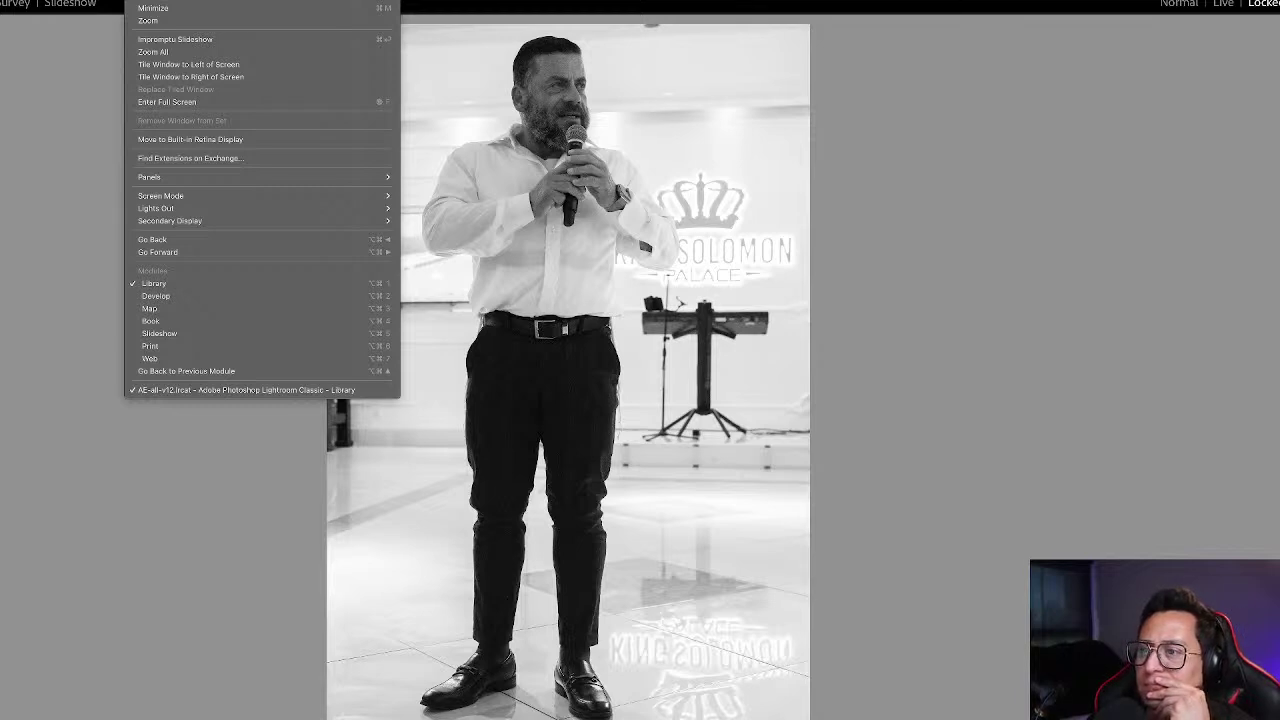
click(165, 63)
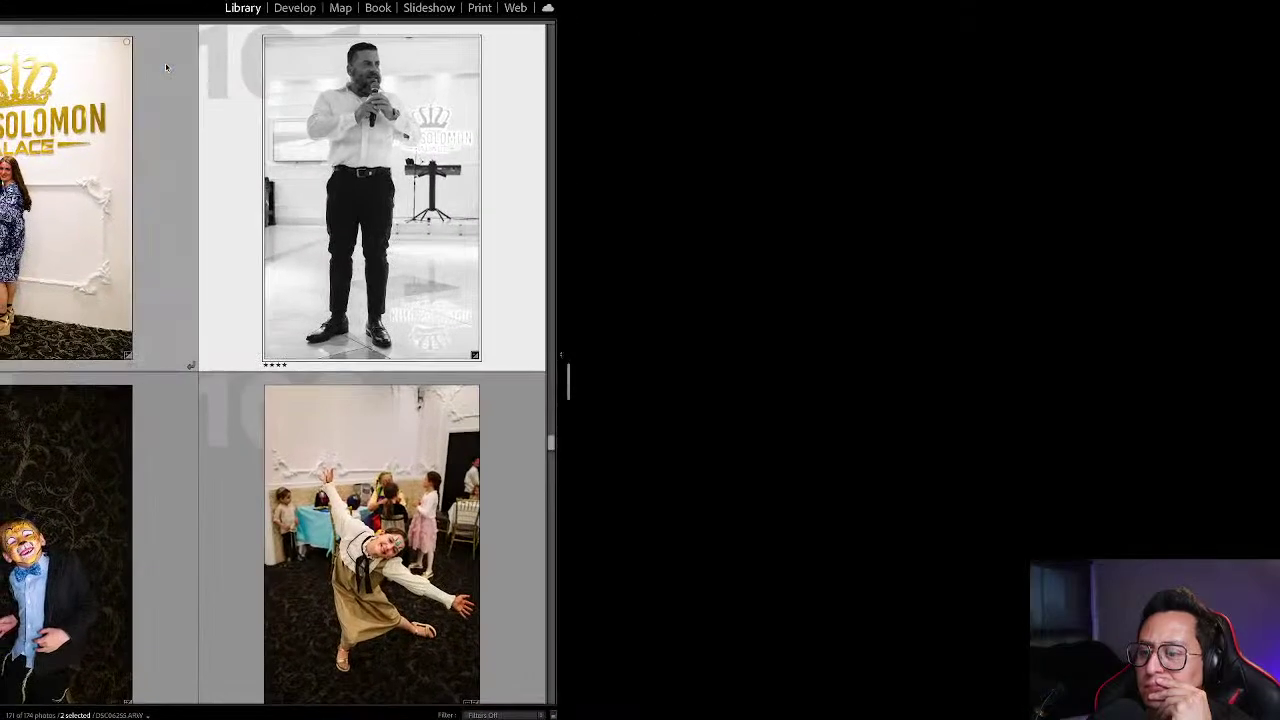
click(495, 286)
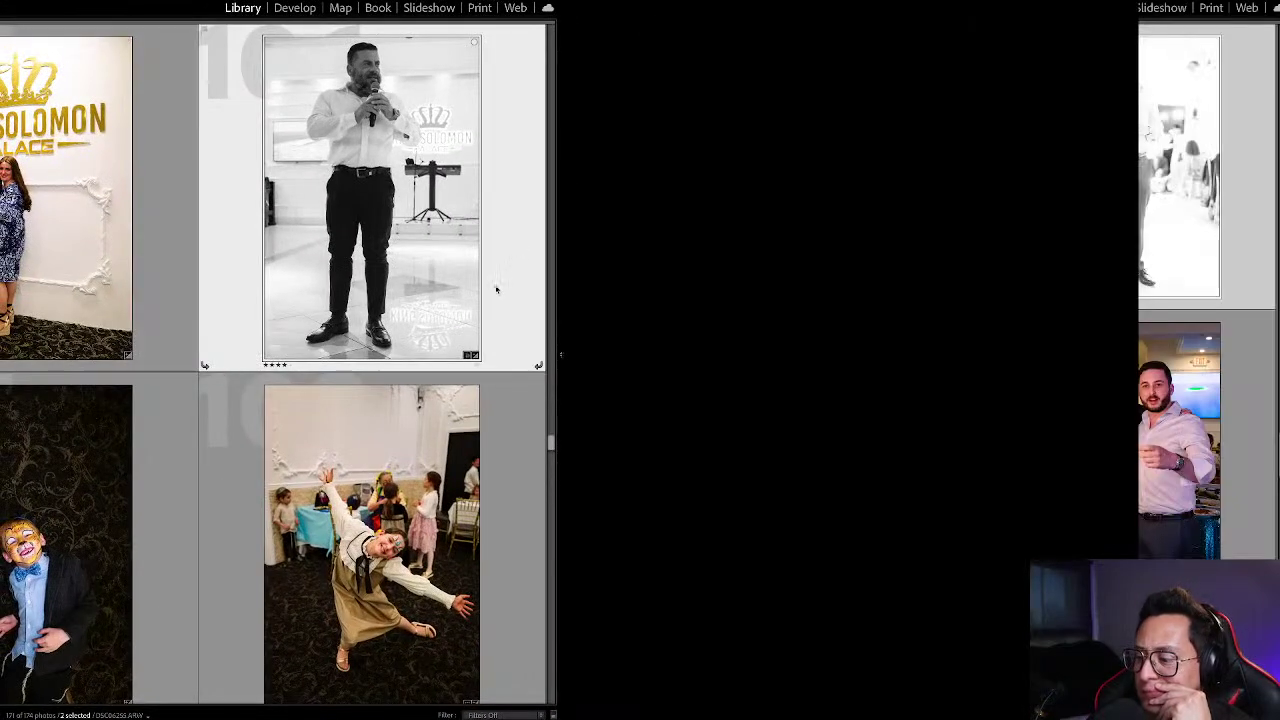
key(e)
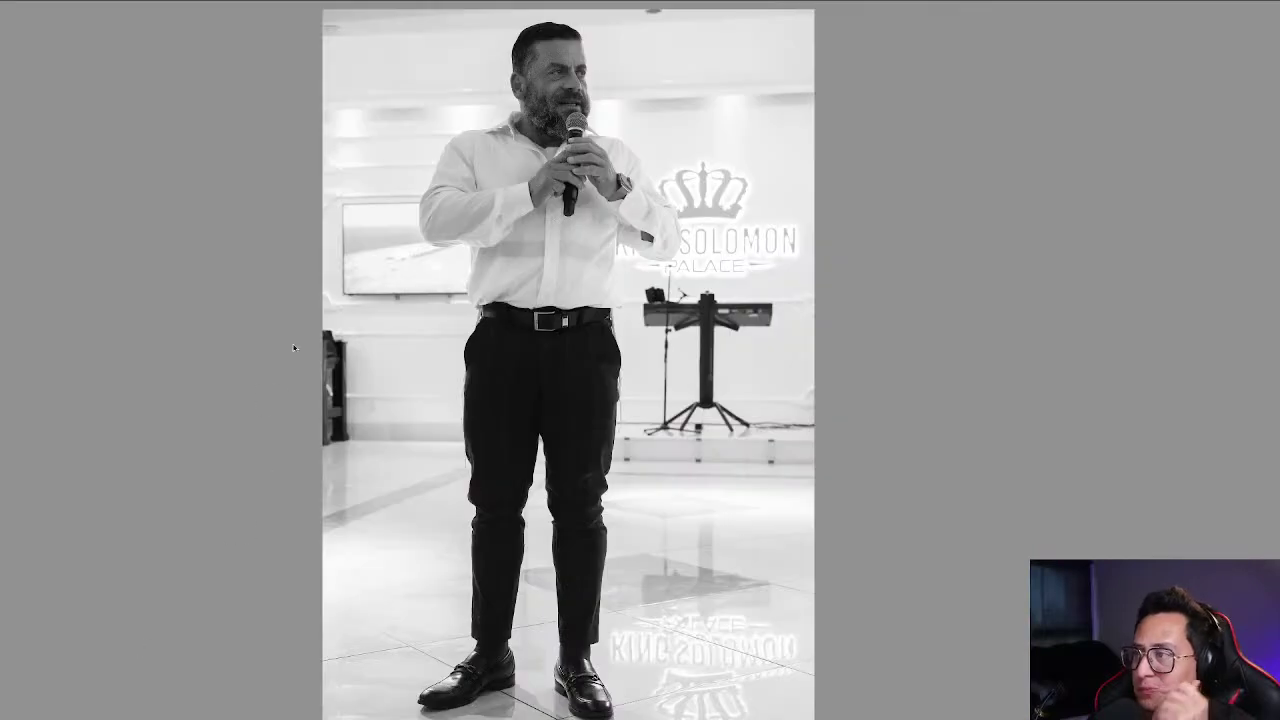
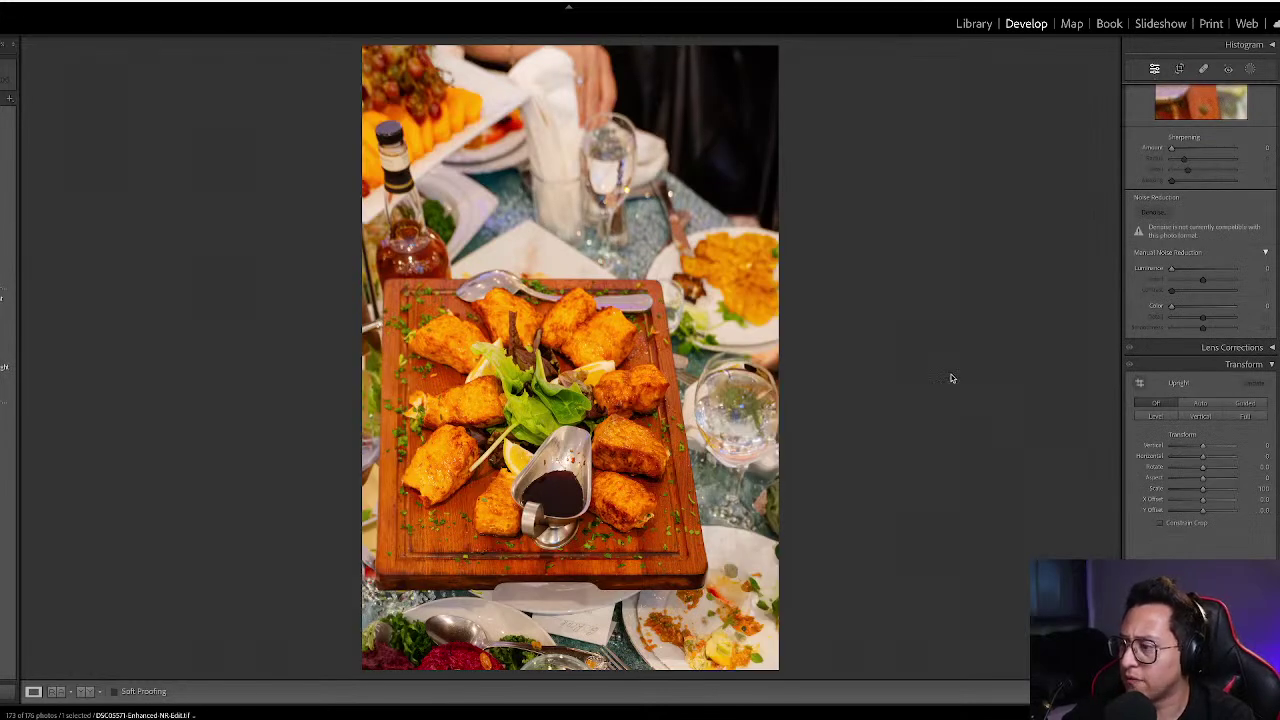
- Crop the food platter photo closer to the wooden board from its upper-right corner, keeping the original aspect ratio
key(r)
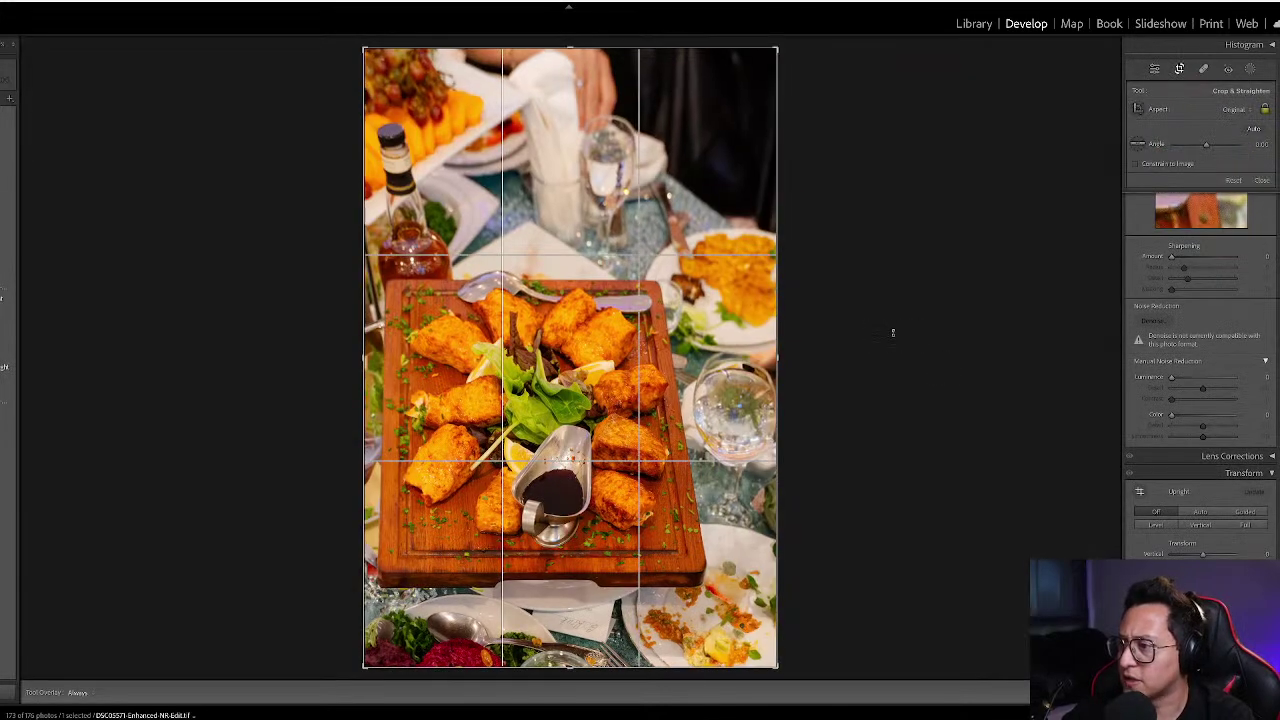
click(1197, 109)
click(952, 128)
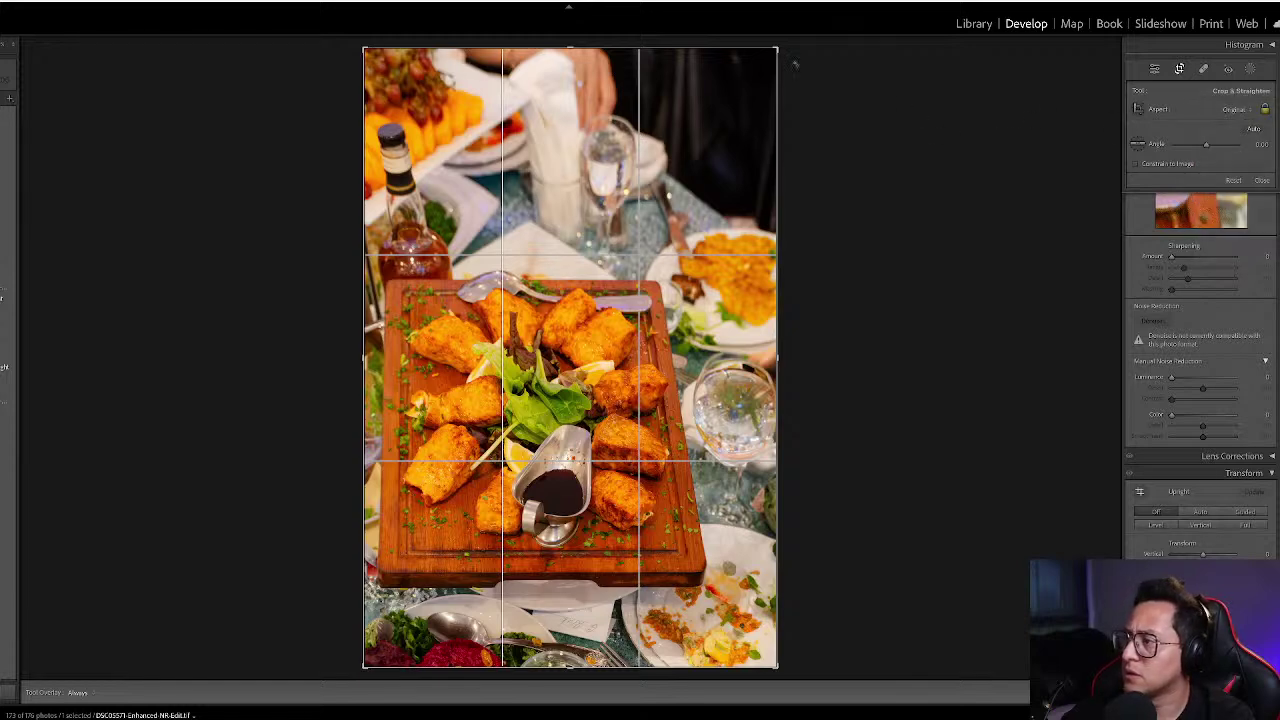
drag(778, 48, 757, 80)
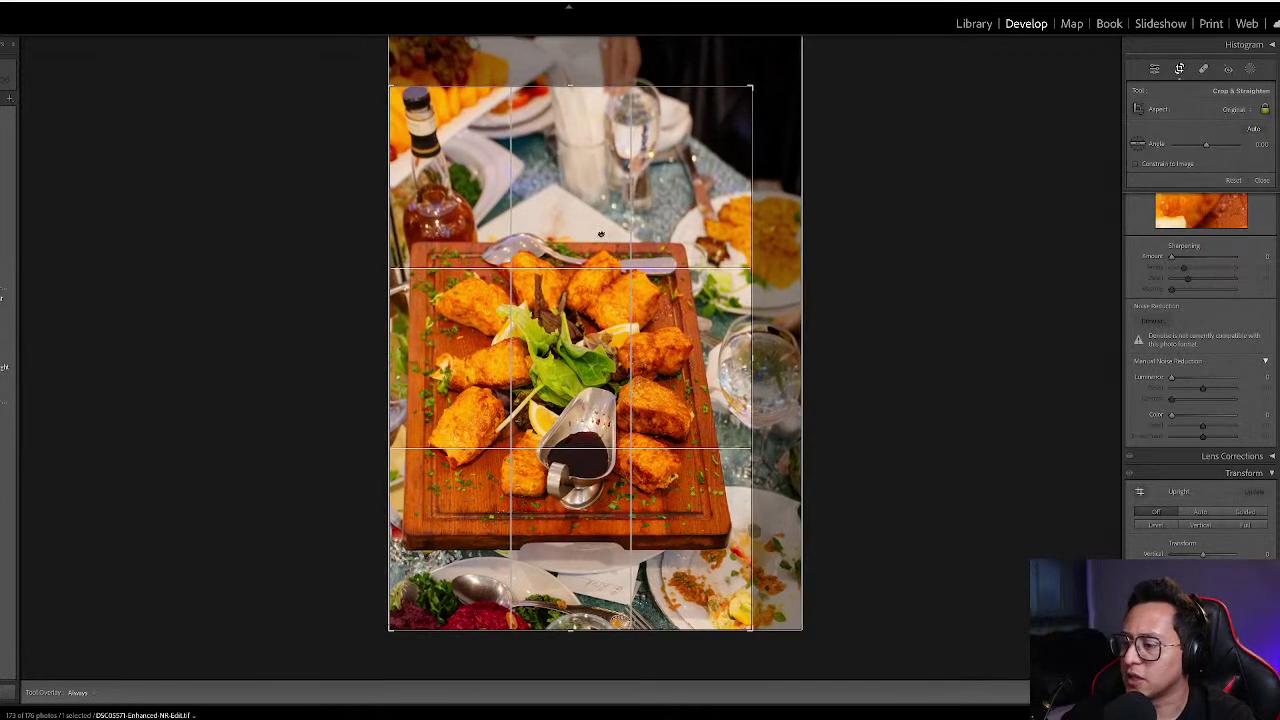
key(Return)
key(g)
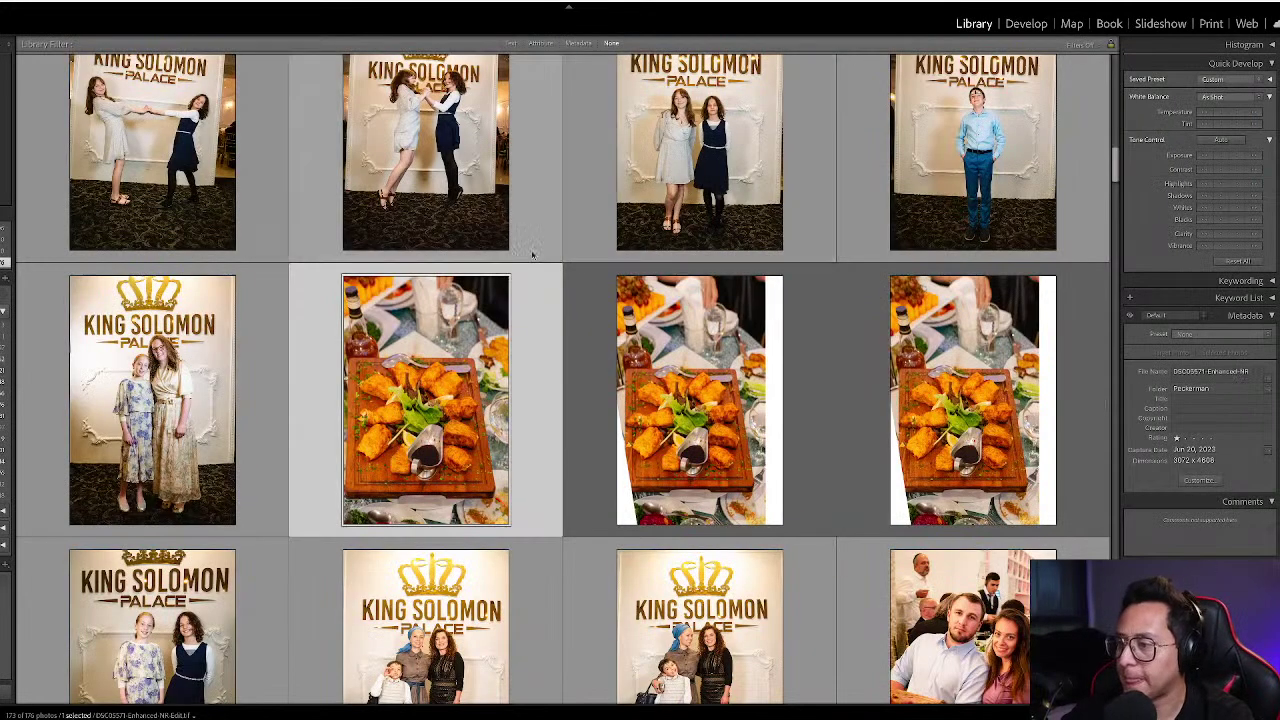
- Flag the two skewed copies of the food platter photo as rejected and reselect the cropped version
click(668, 415)
key(x)
key(x)
key(Left)
key(Left)
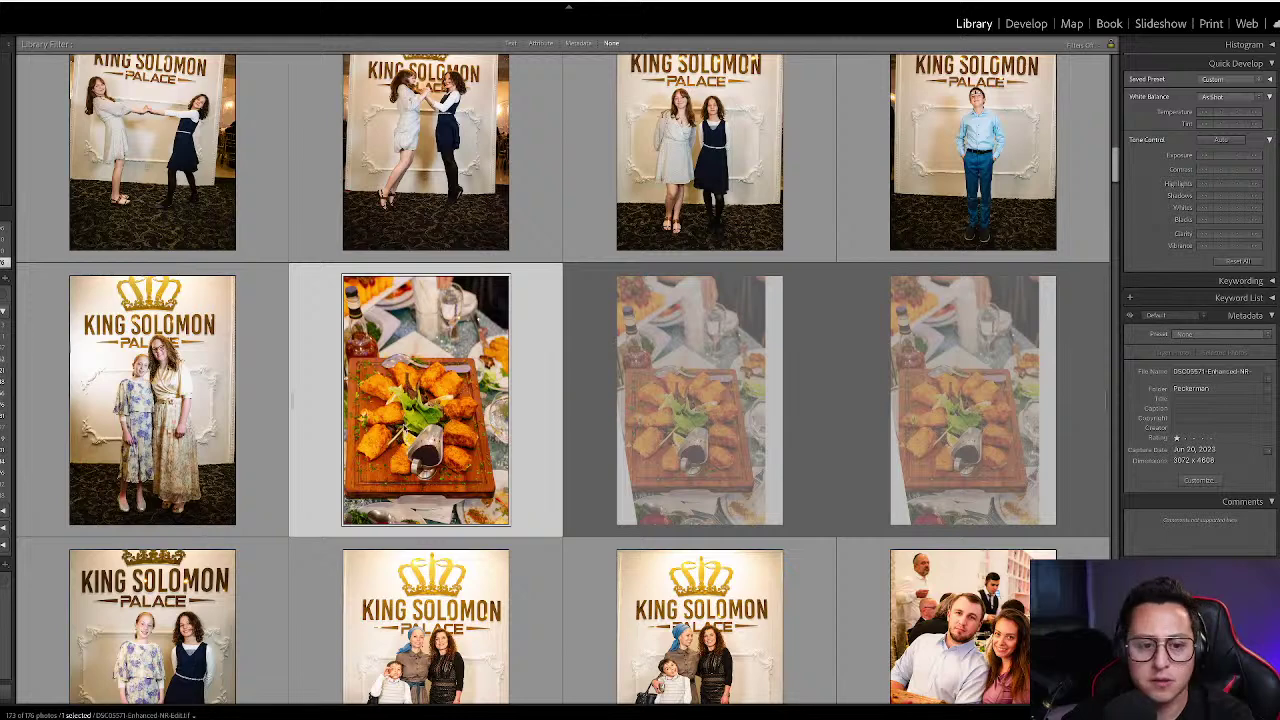
- Tighten the platter photo's crop further to cut away more of the table around the wooden board
key(d)
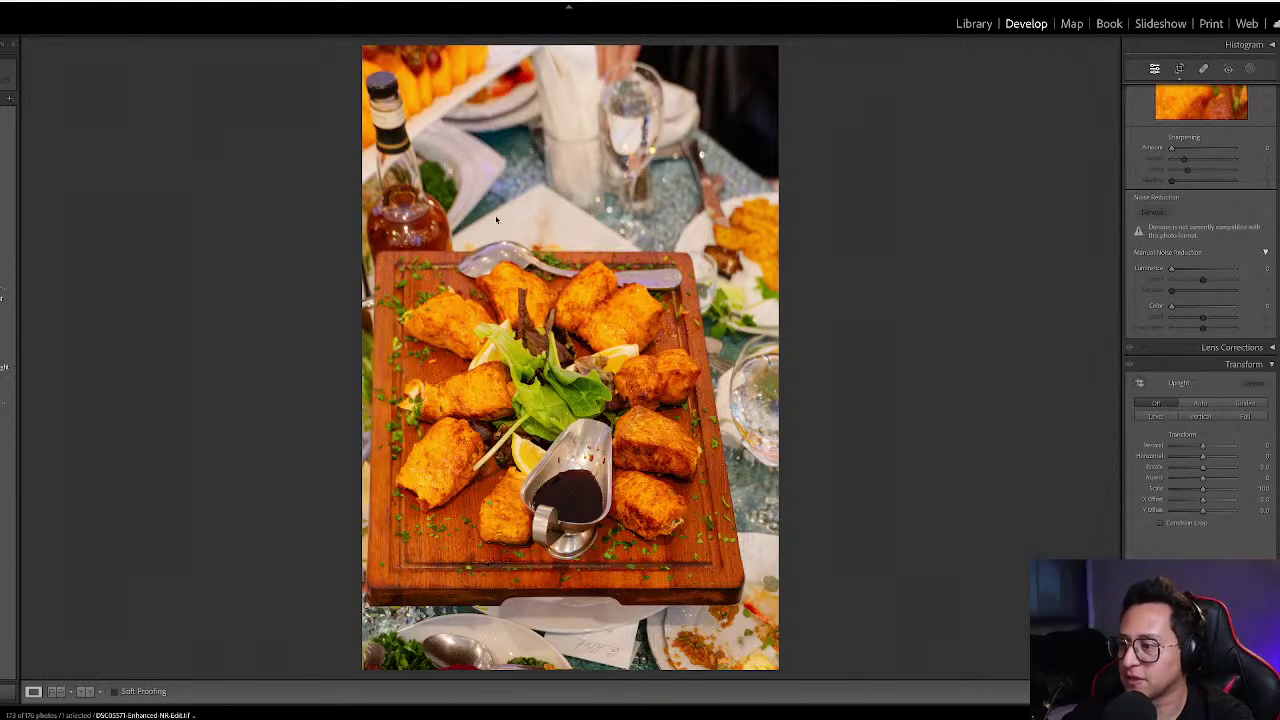
key(g)
key(r)
drag(756, 282, 727, 290)
key(Return)
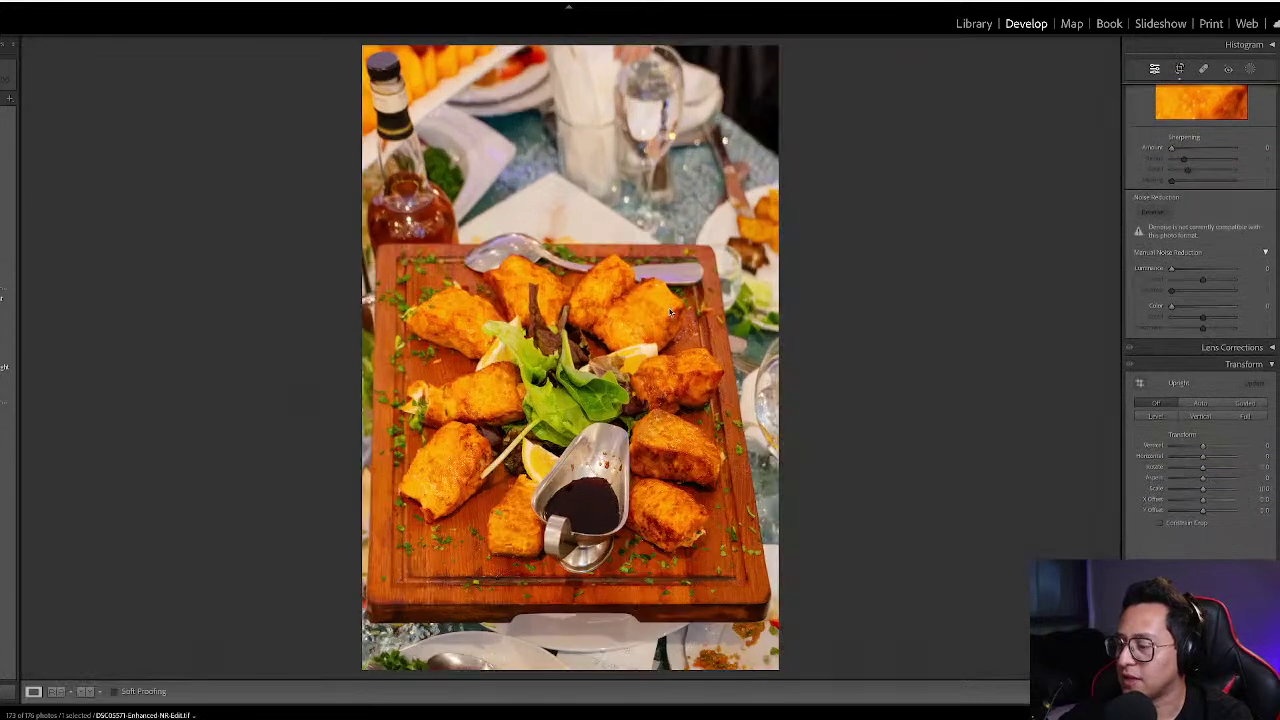
key(g)
- Apply Auto Upright to the photo of the boy in the blue shirt and crop in from its left edge
key(Left)
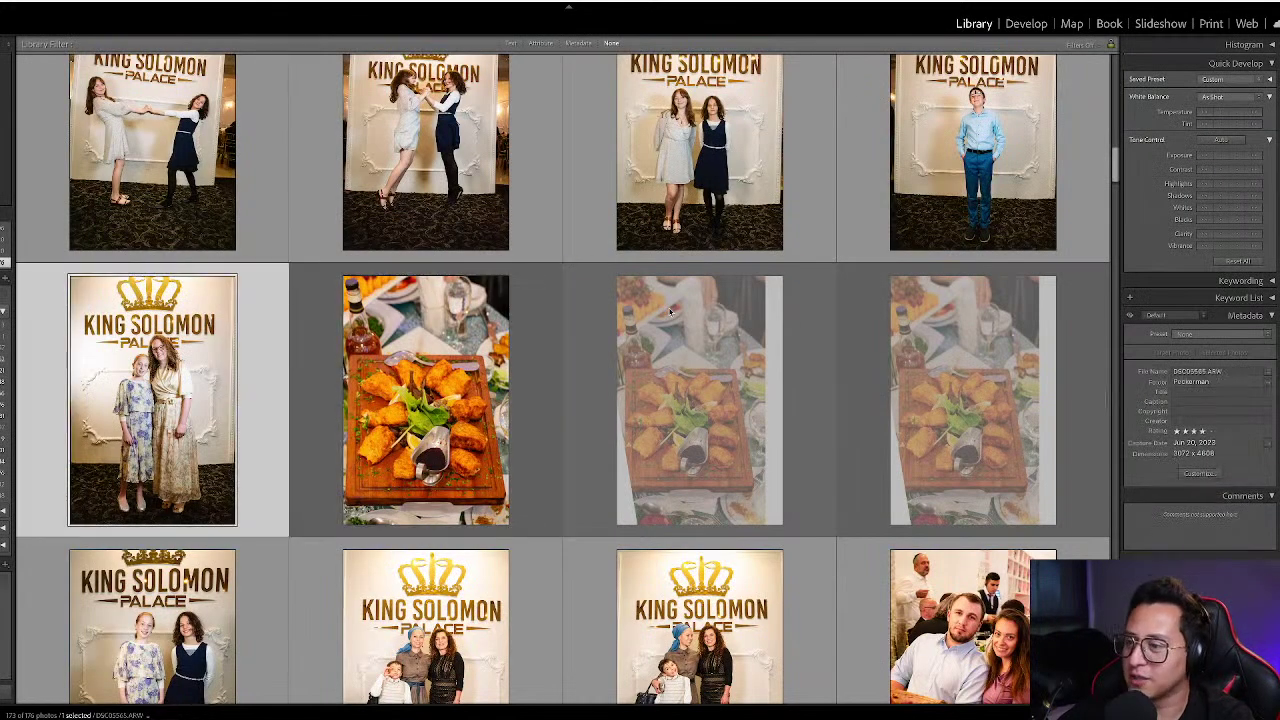
key(Up)
key(Right)
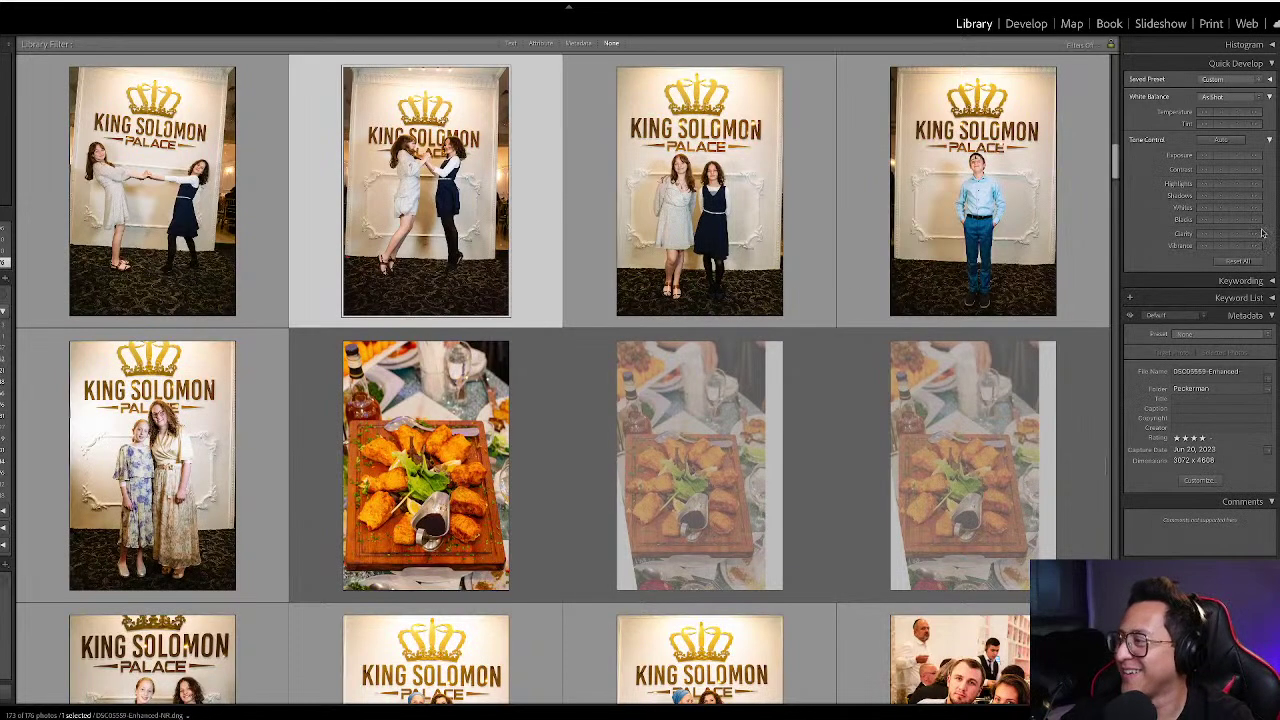
click(1040, 224)
key(d)
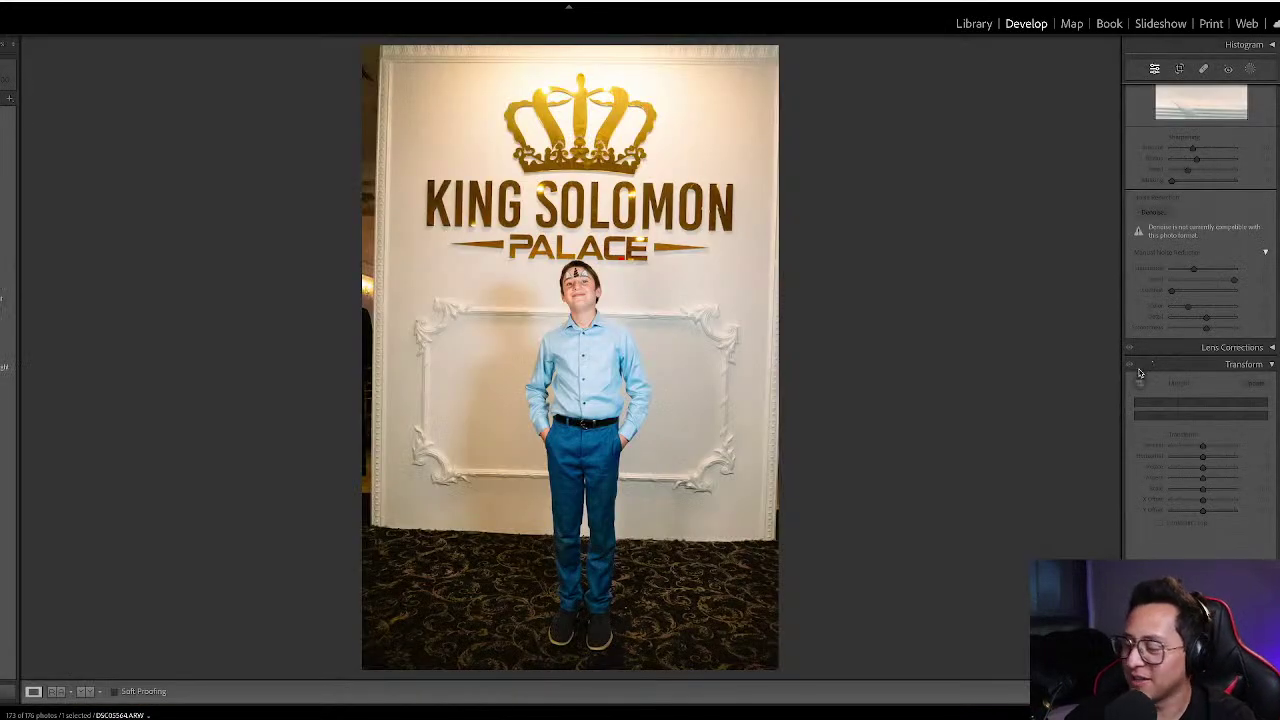
click(1190, 416)
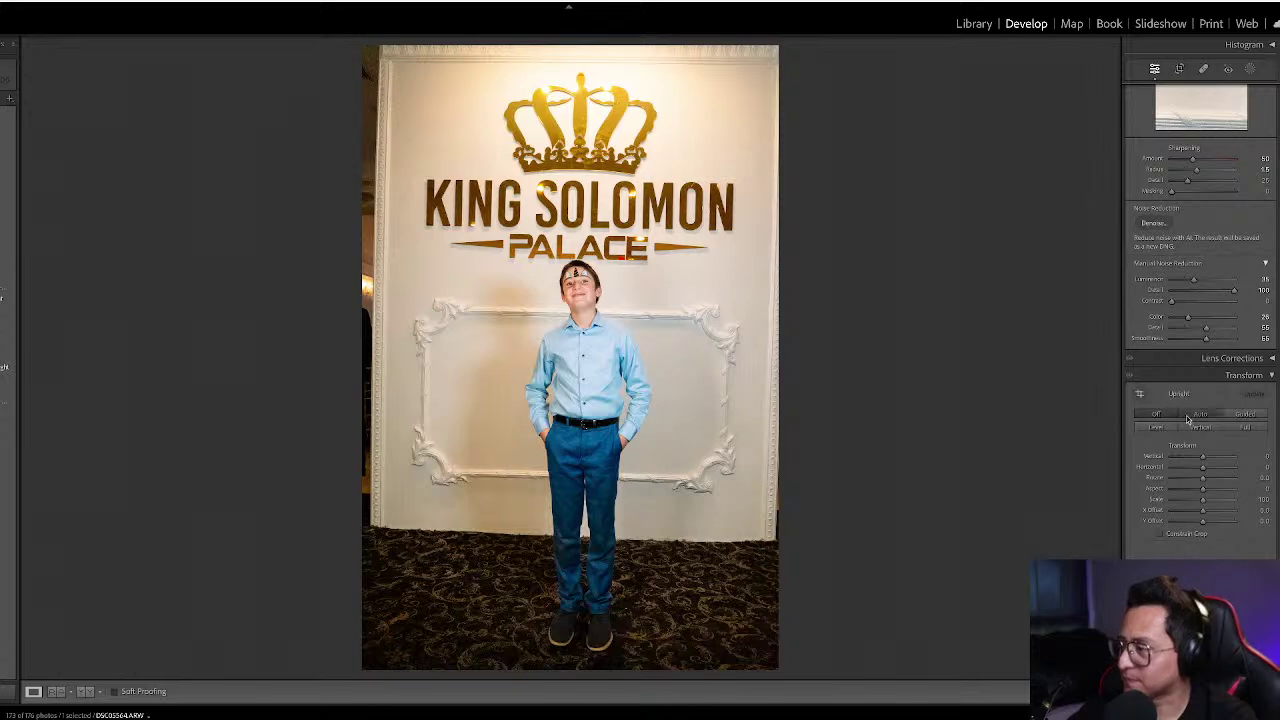
key(r)
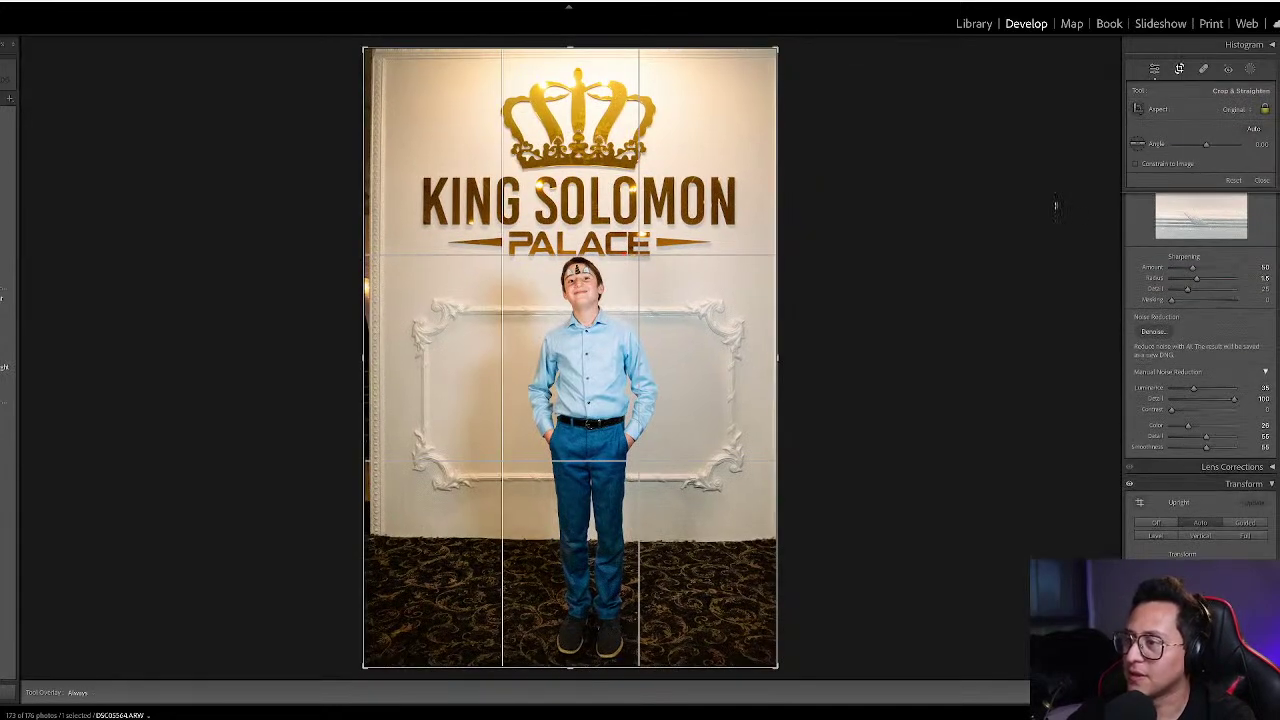
drag(362, 162, 491, 213)
key(e)
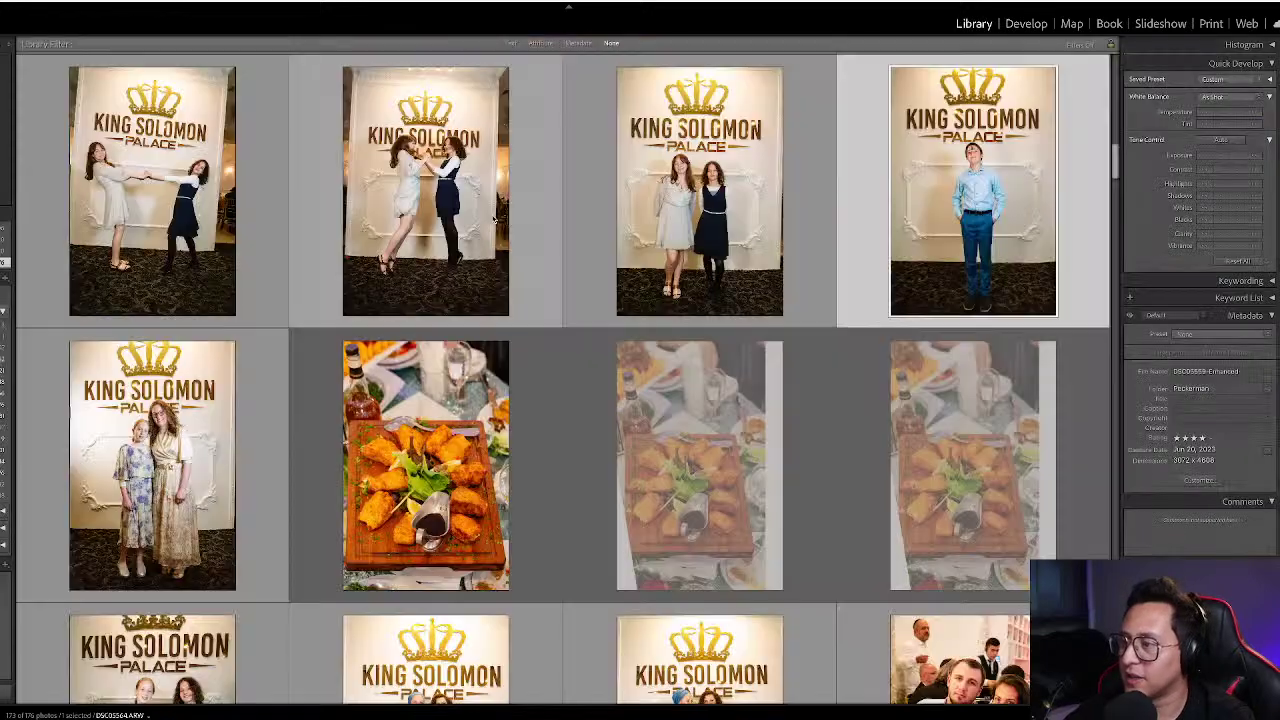
- Crop the photo of the two girls standing side by side slightly tighter around the wall sign
key(Right)
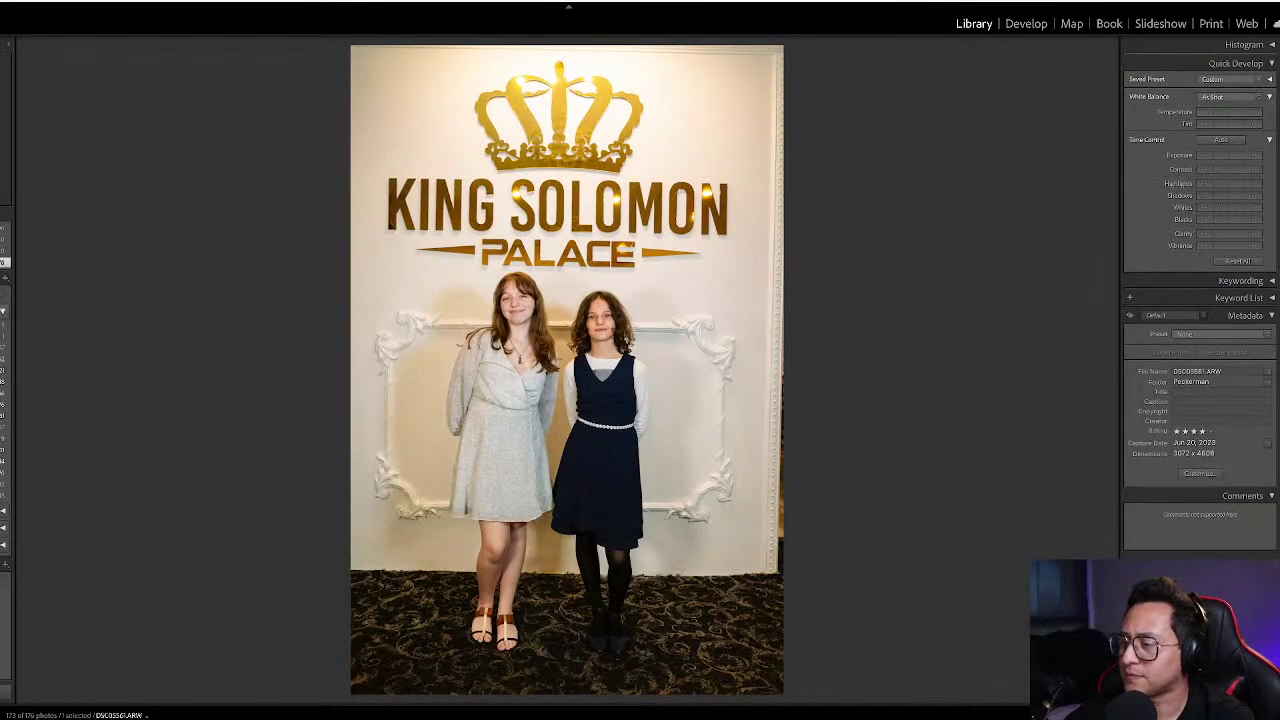
key(r)
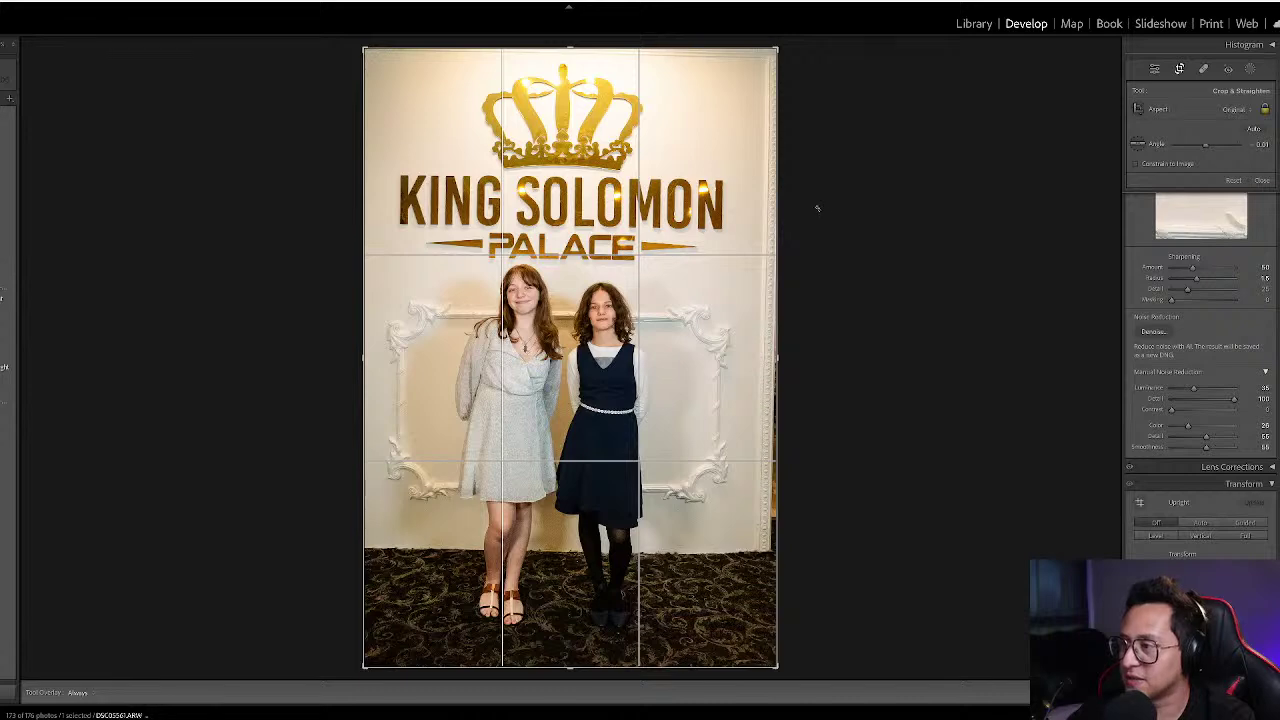
key(Return)
key(minus)
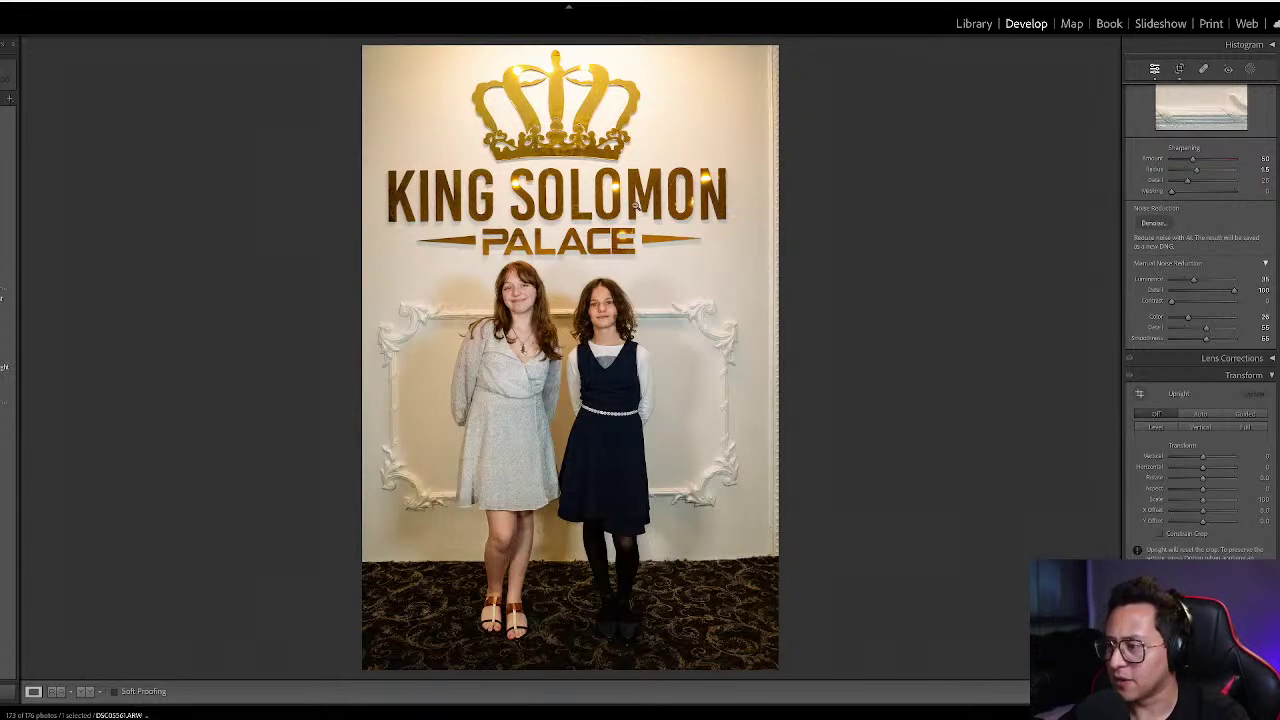
key(g)
- Apply Auto Upright to the photo of the two girls facing each other with joined hands
click(529, 277)
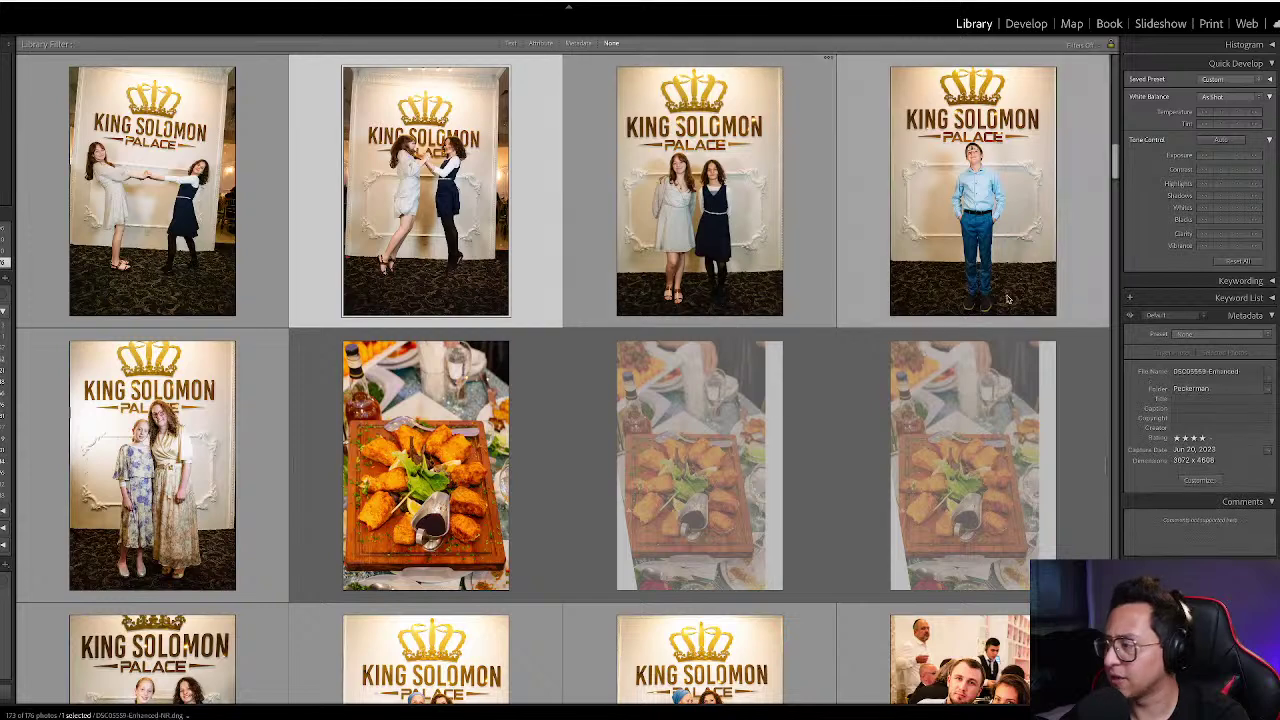
key(d)
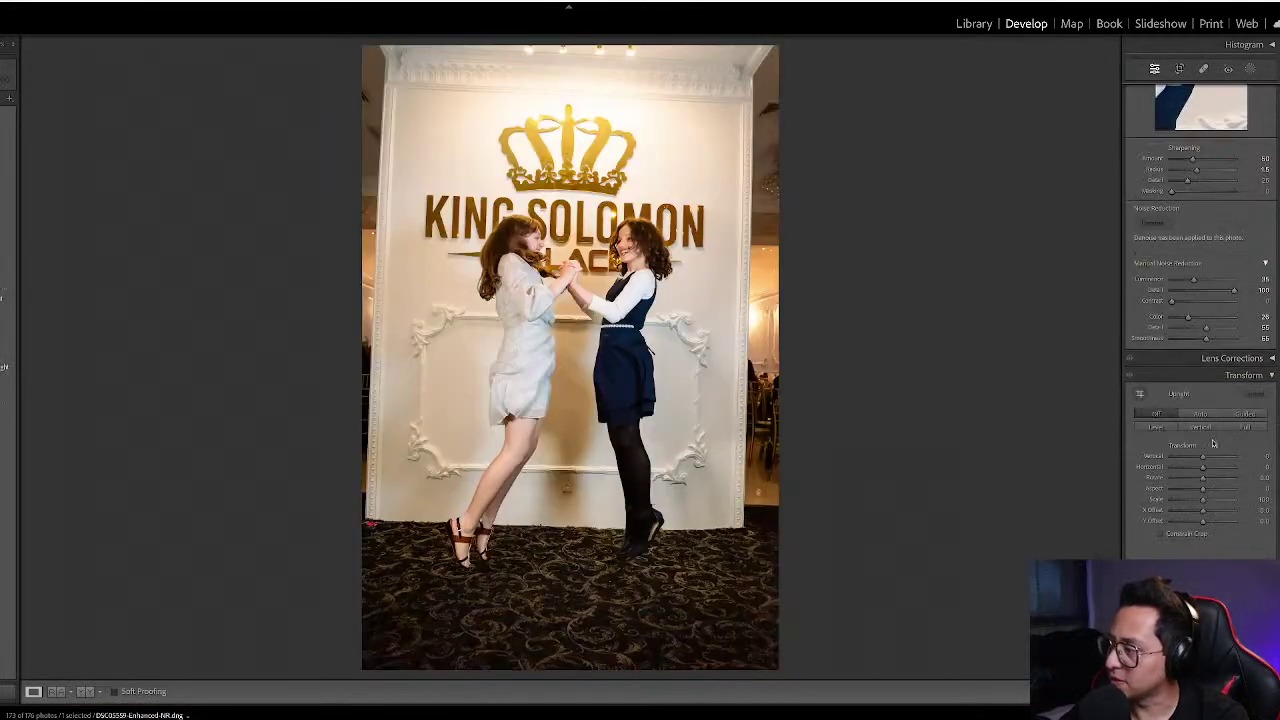
click(1208, 416)
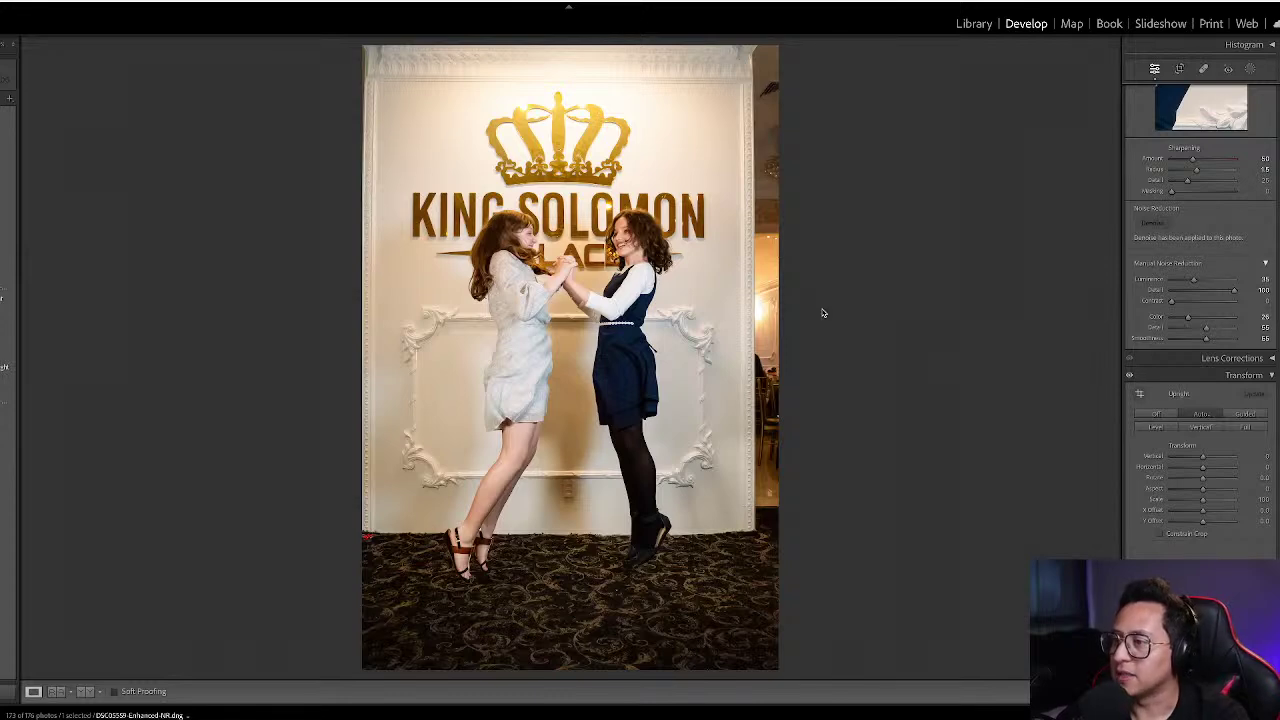
key(g)
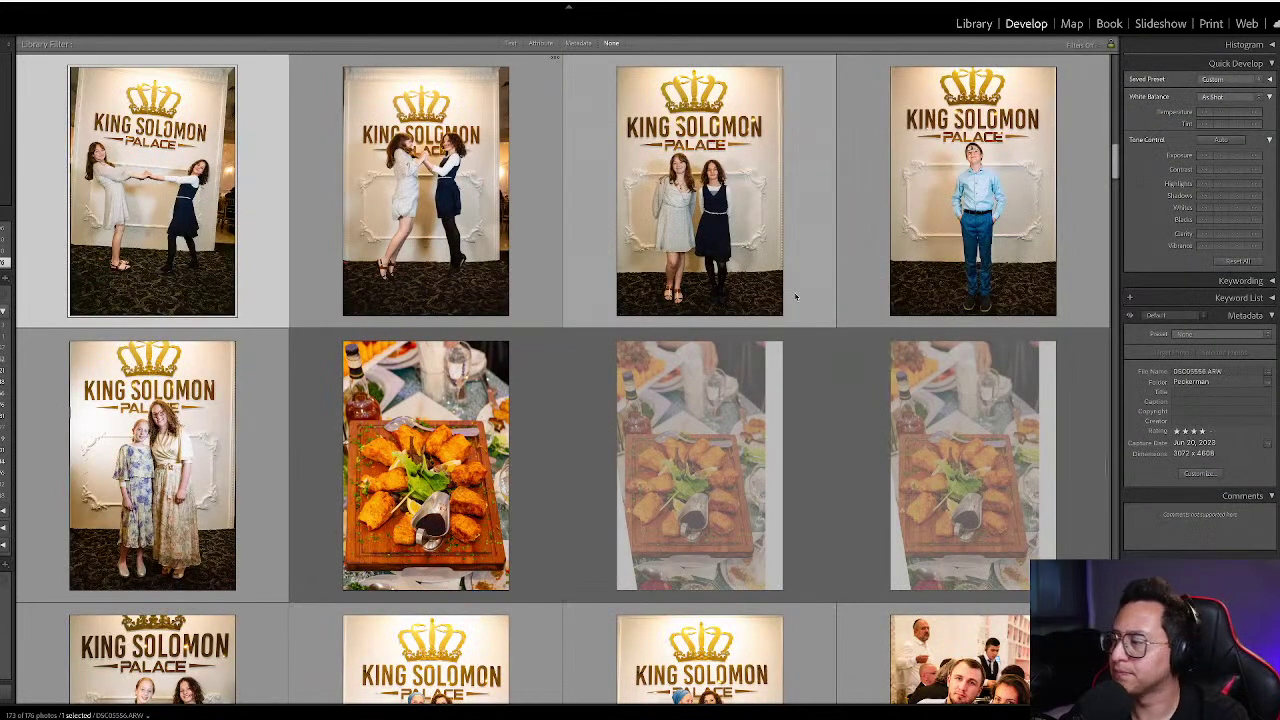
- Apply Auto Upright with Constrain Crop to the photo of the girls leaning apart, and crop out the background right of the wall
key(r)
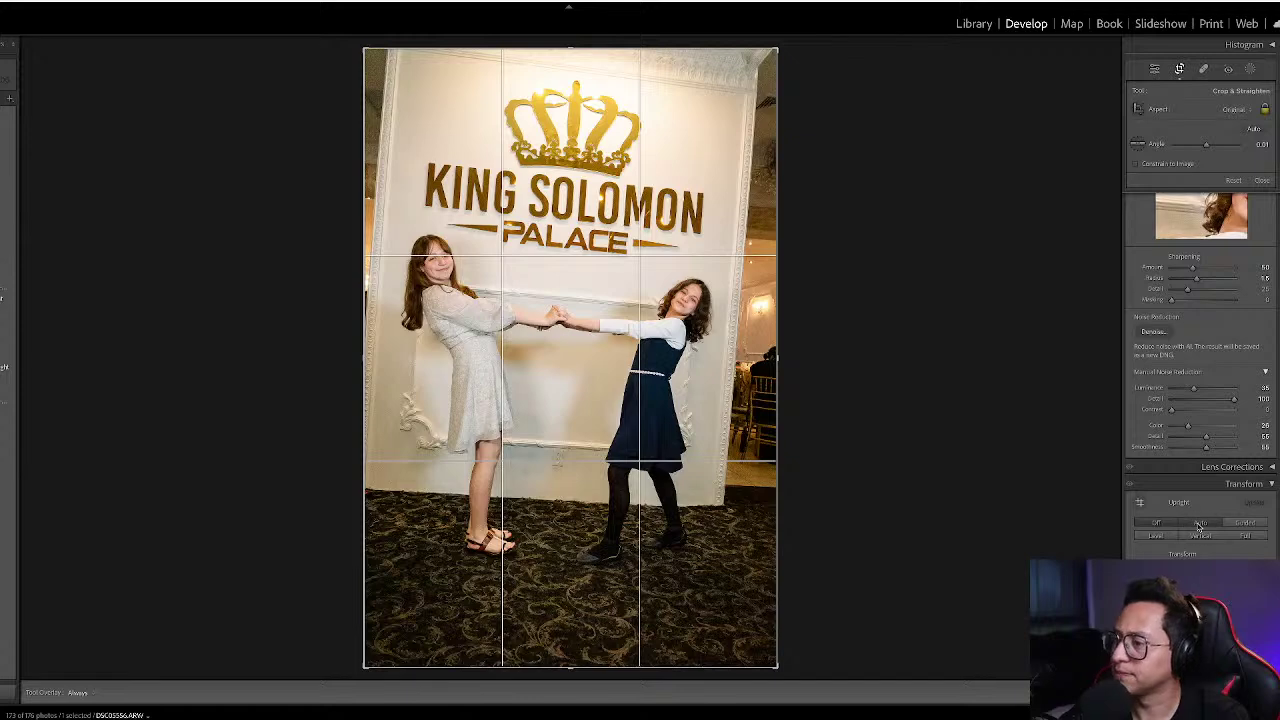
click(1200, 526)
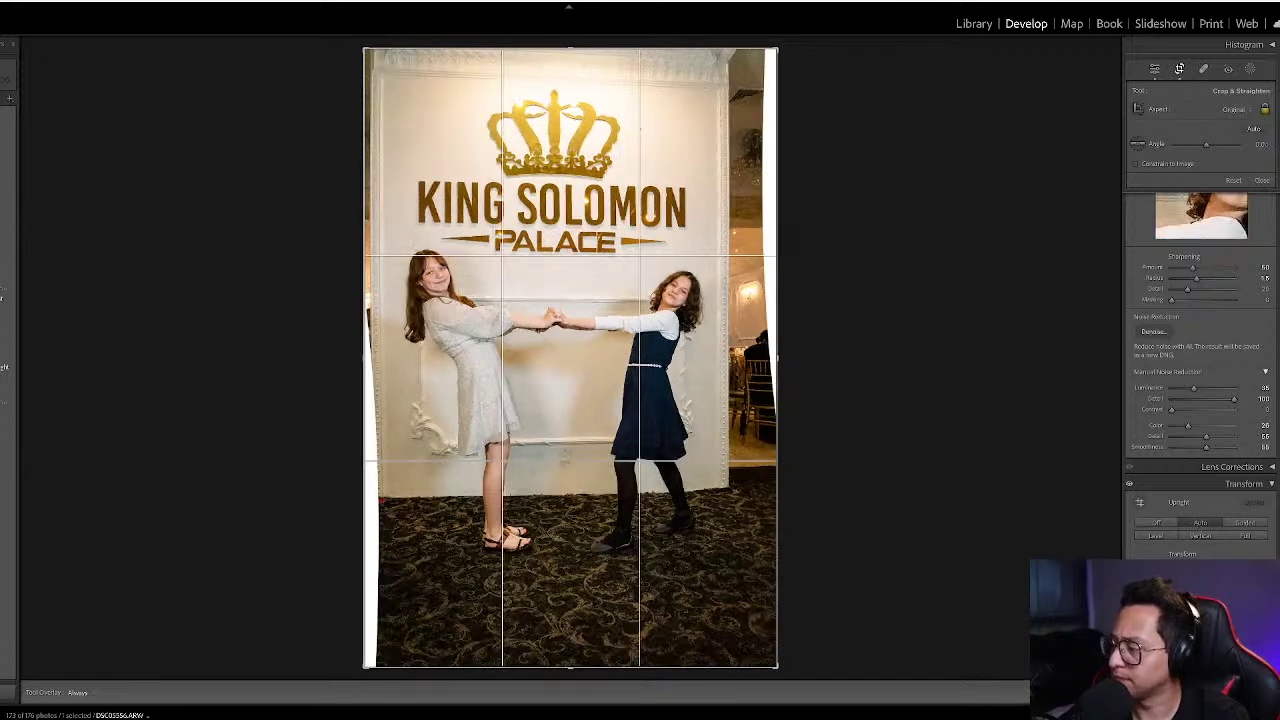
key(r)
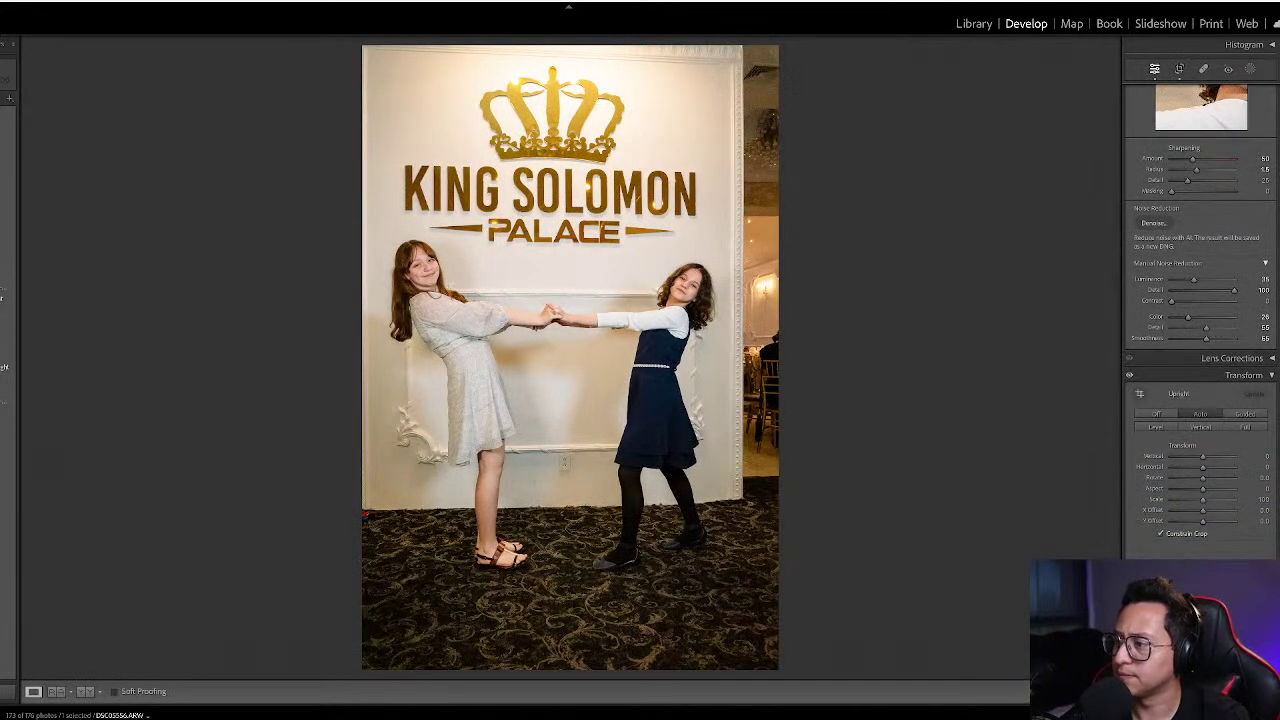
key(r)
drag(761, 354, 790, 354)
key(r)
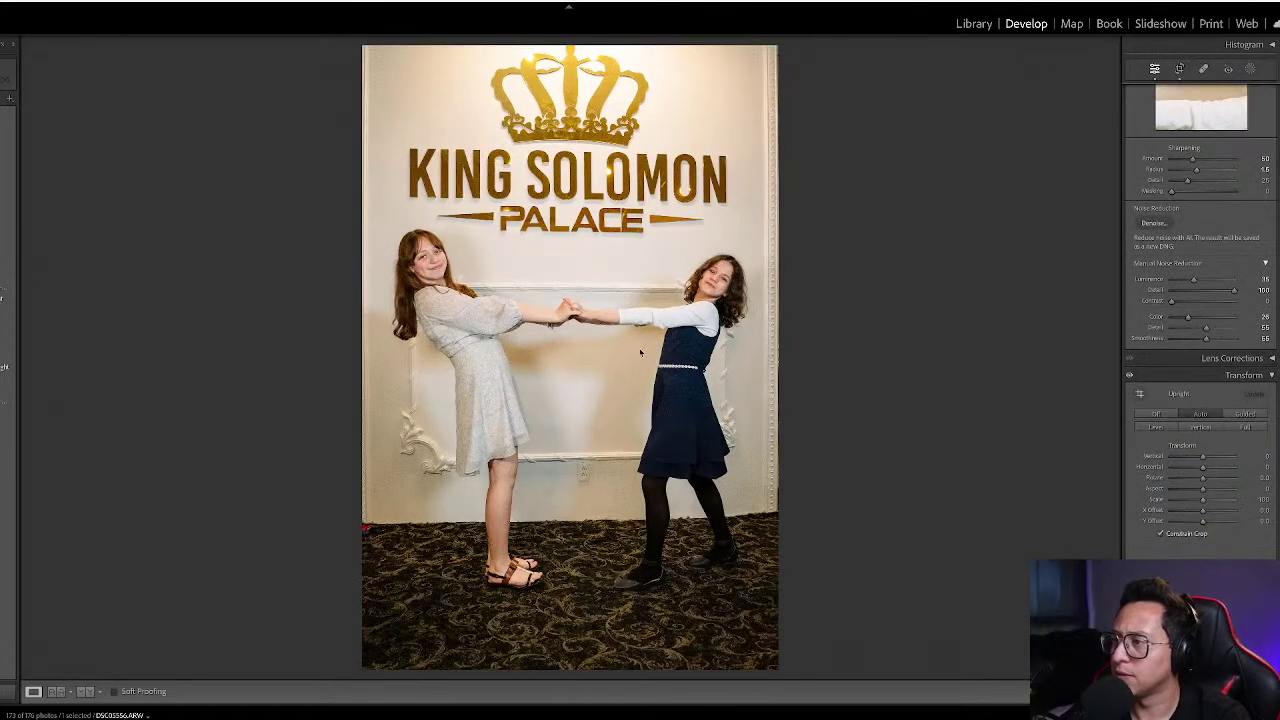
key(g)
- Select the three single-child photos in front of the wall sign and apply Auto Upright to all of them
scroll(633, 352, up, 3)
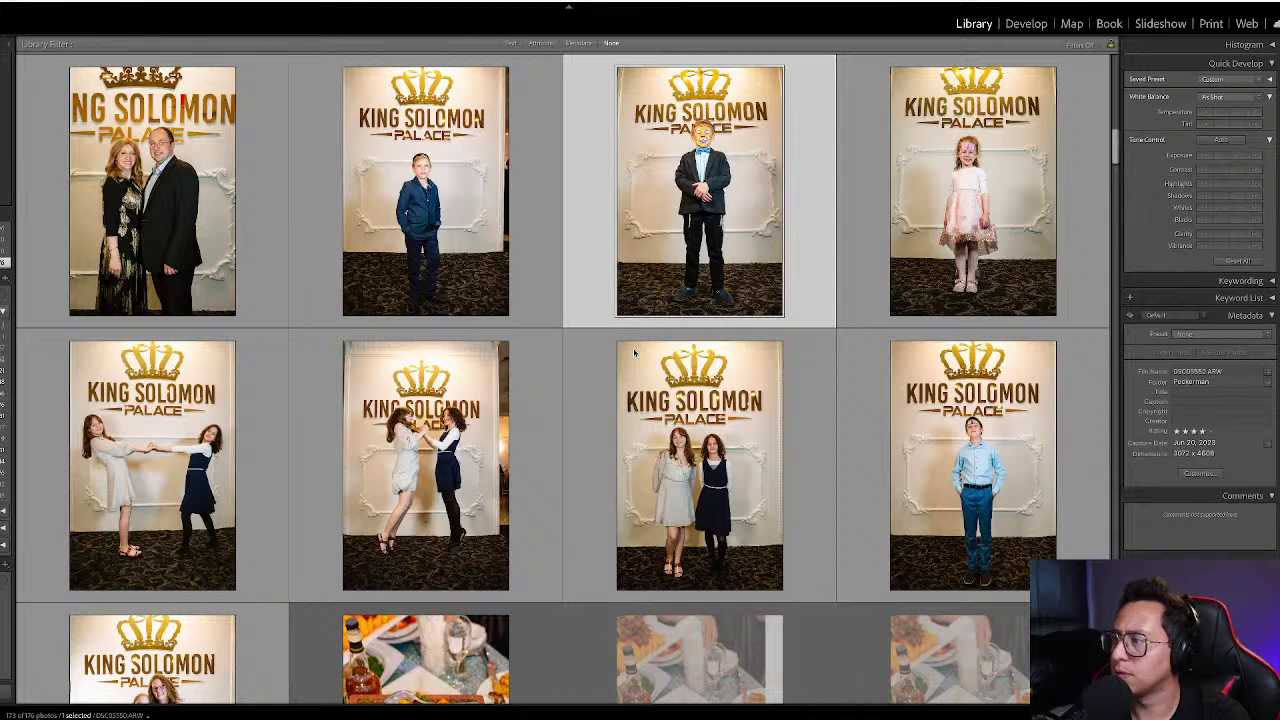
key(Right)
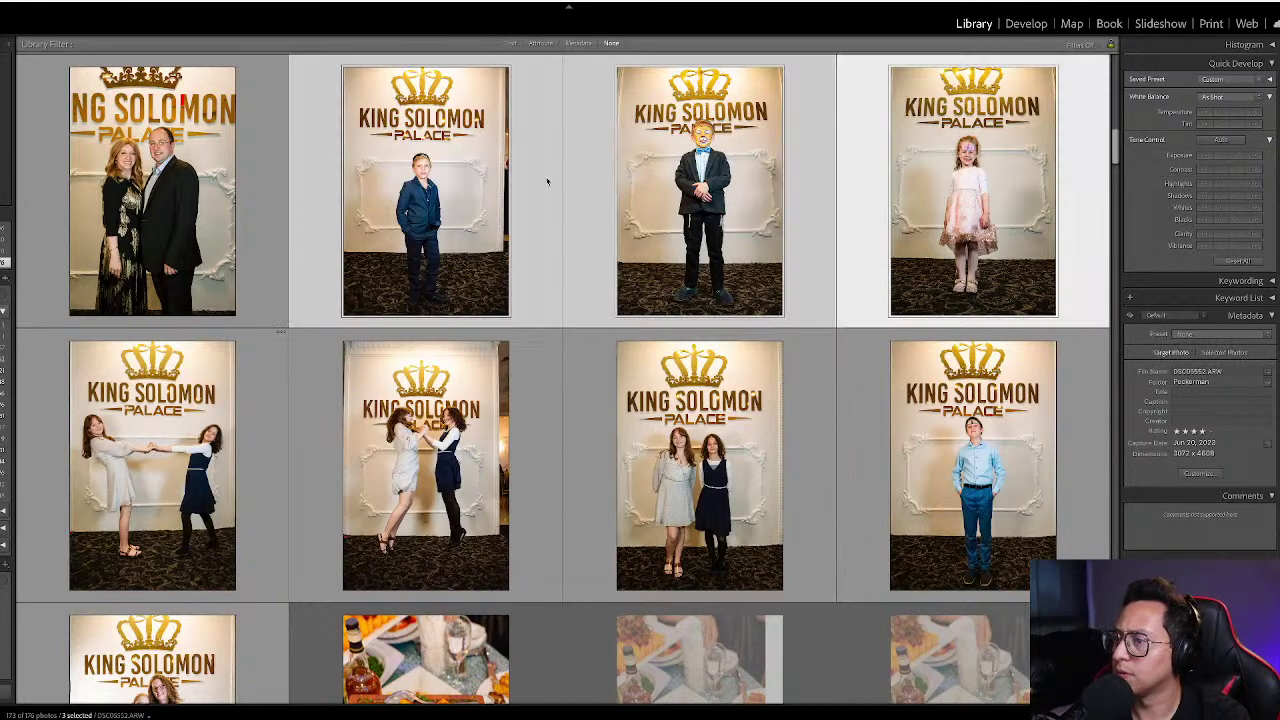
key(d)
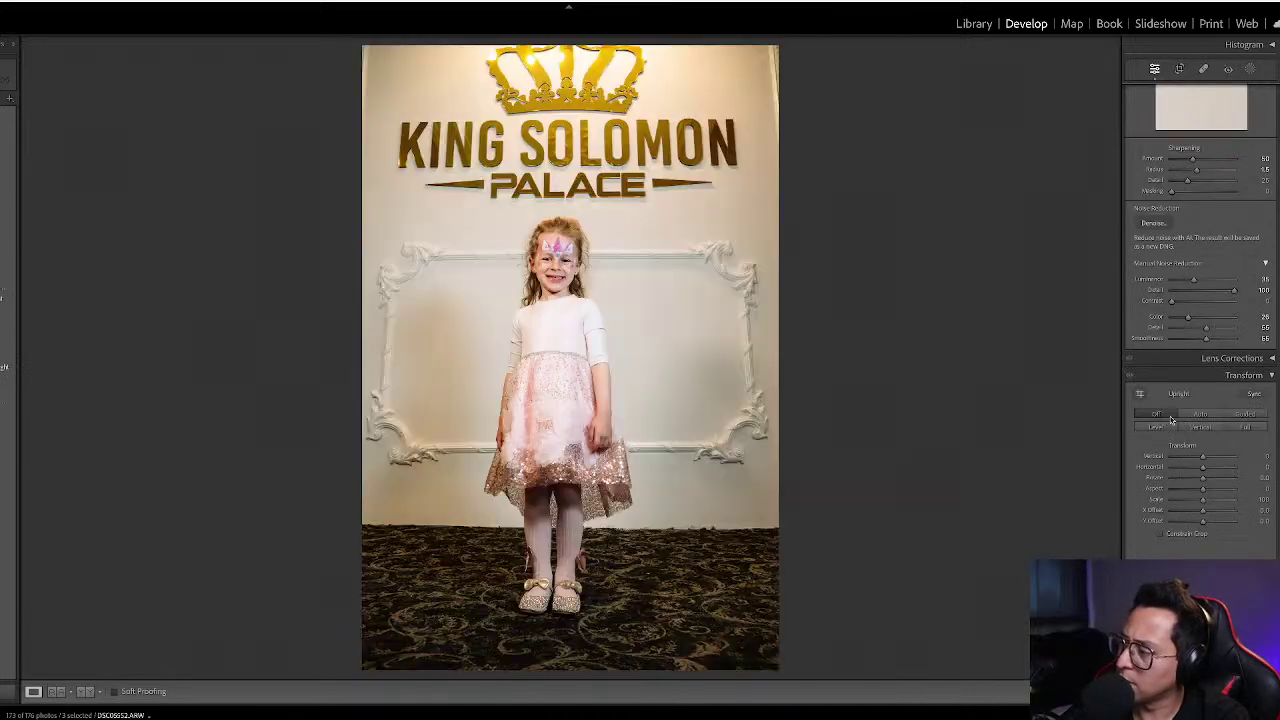
click(1198, 414)
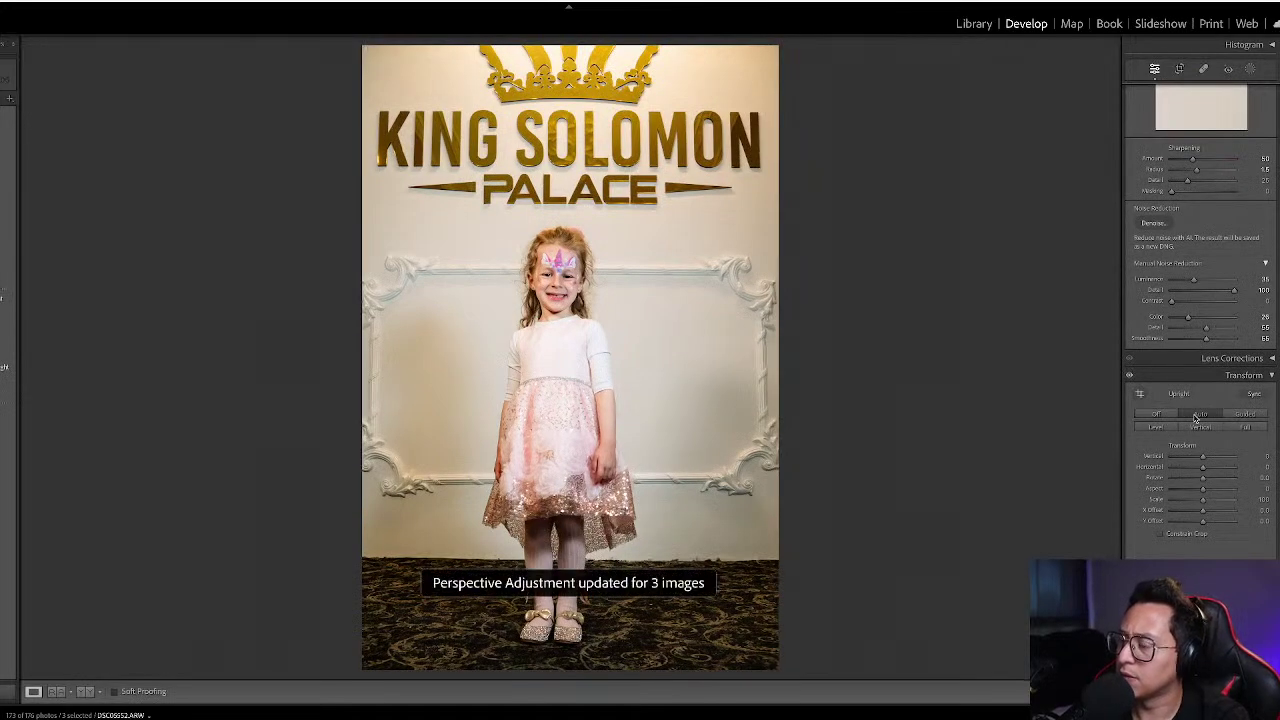
- Isolate the photo of the boy with the painted face and lower its exposure to -2.00
key(g)
ctrl+click(928, 218)
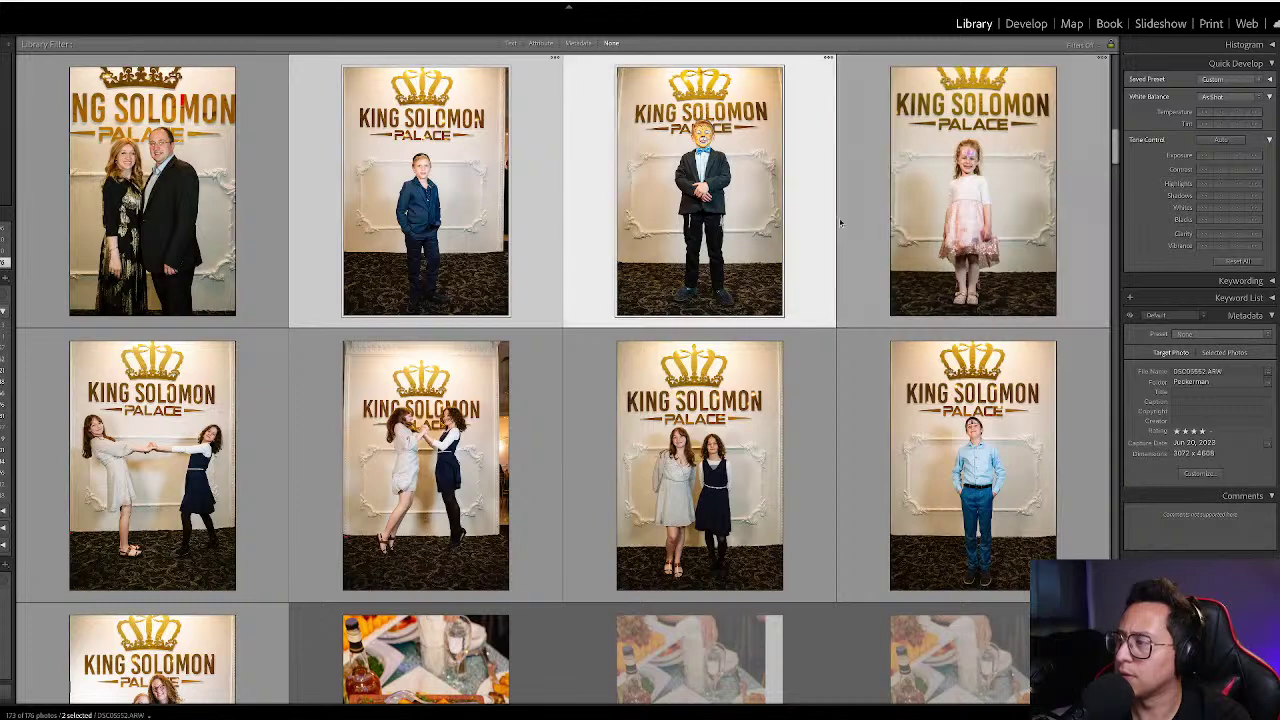
ctrl+click(462, 184)
key(d)
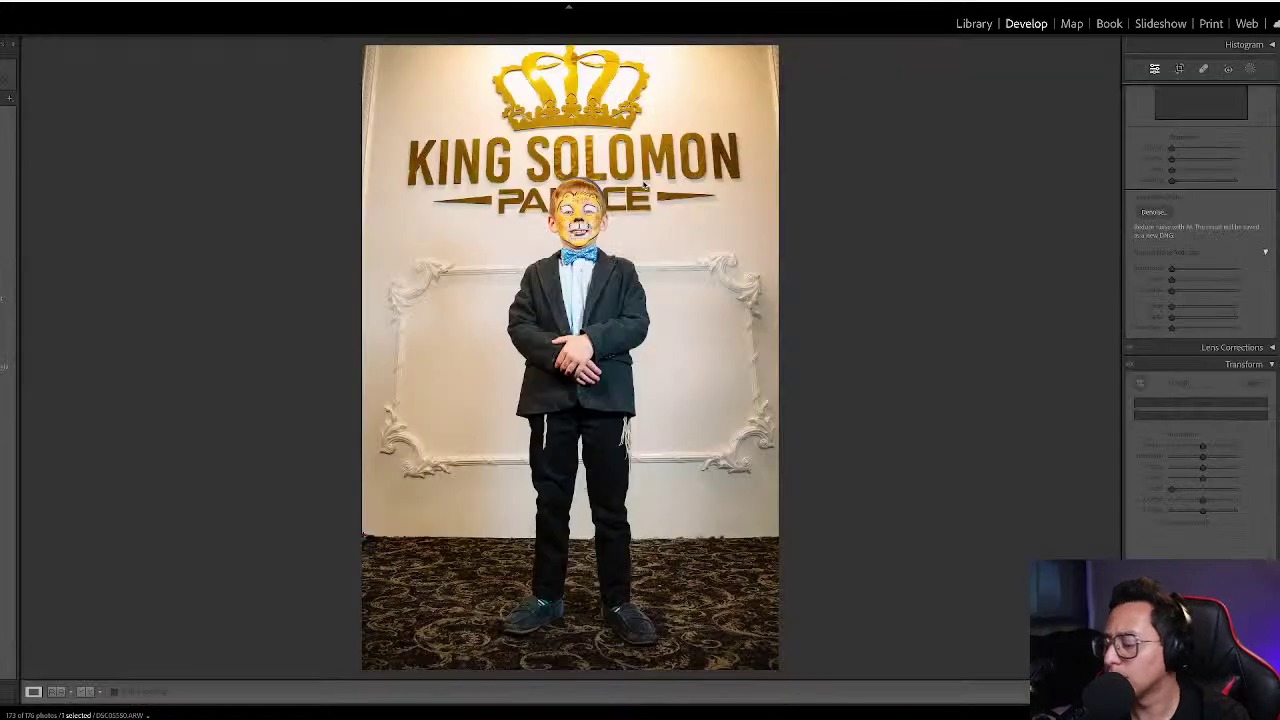
key(minus)
key(minus)
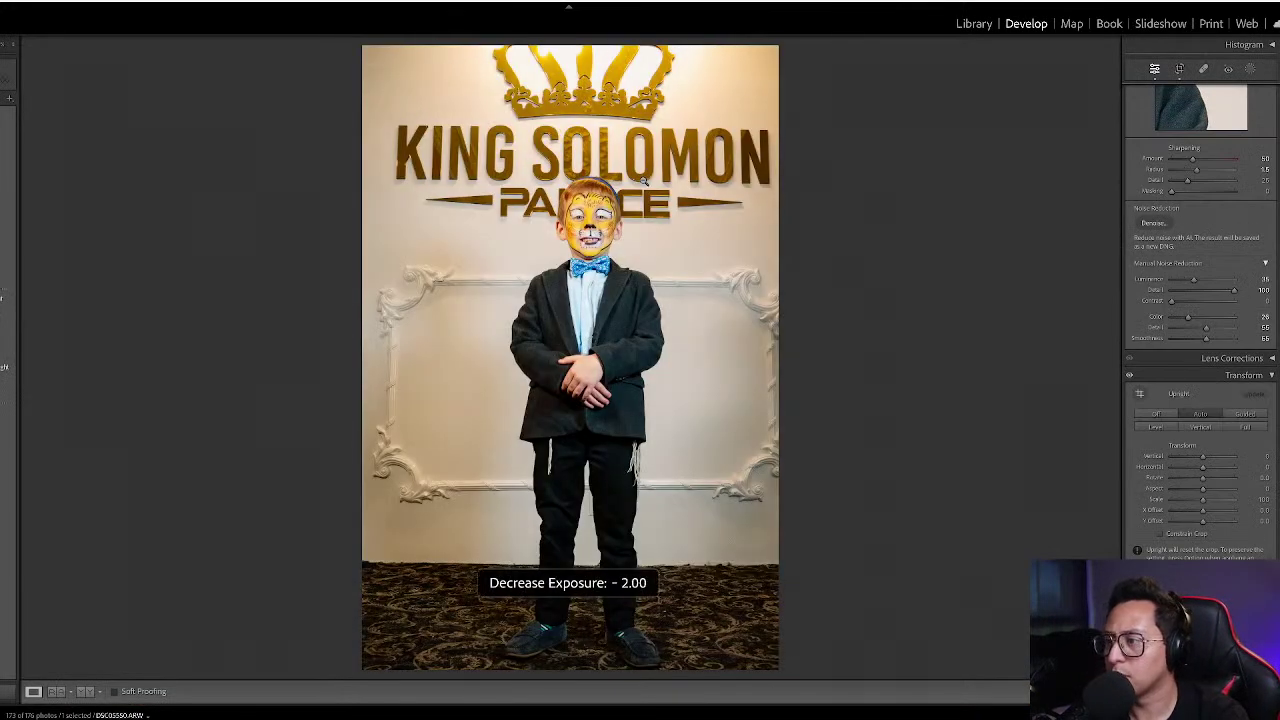
- Crop the photo of the boy with the painted face tighter, trimming the upper part of the crown and the wall edges
key(r)
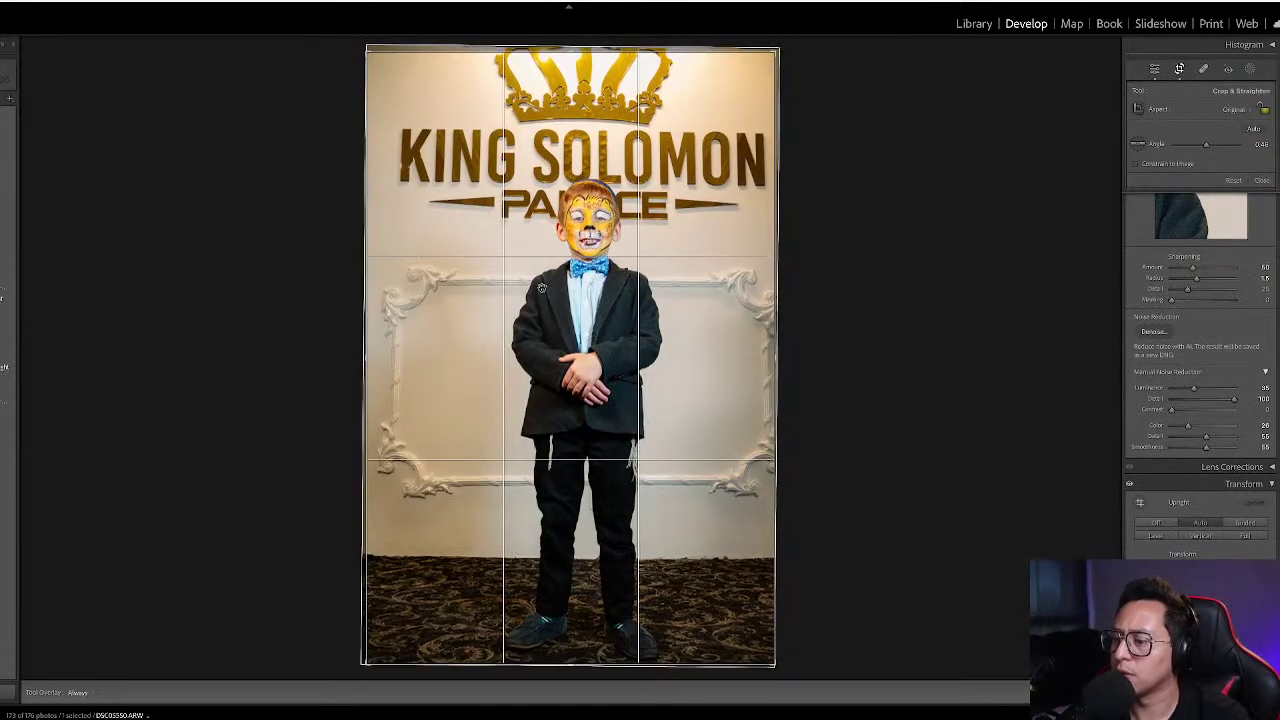
mouse_move(368, 176)
mouse_down()
mouse_move(398, 176)
mouse_move(362, 172)
mouse_up()
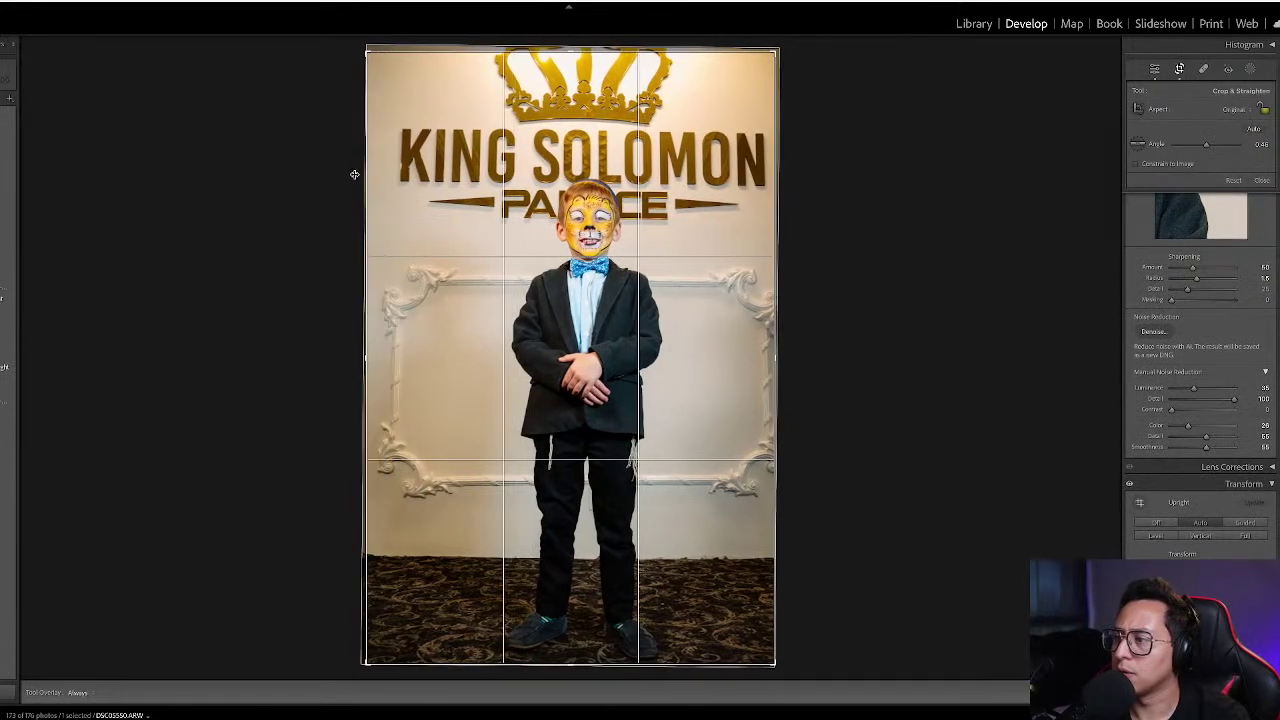
click(1265, 109)
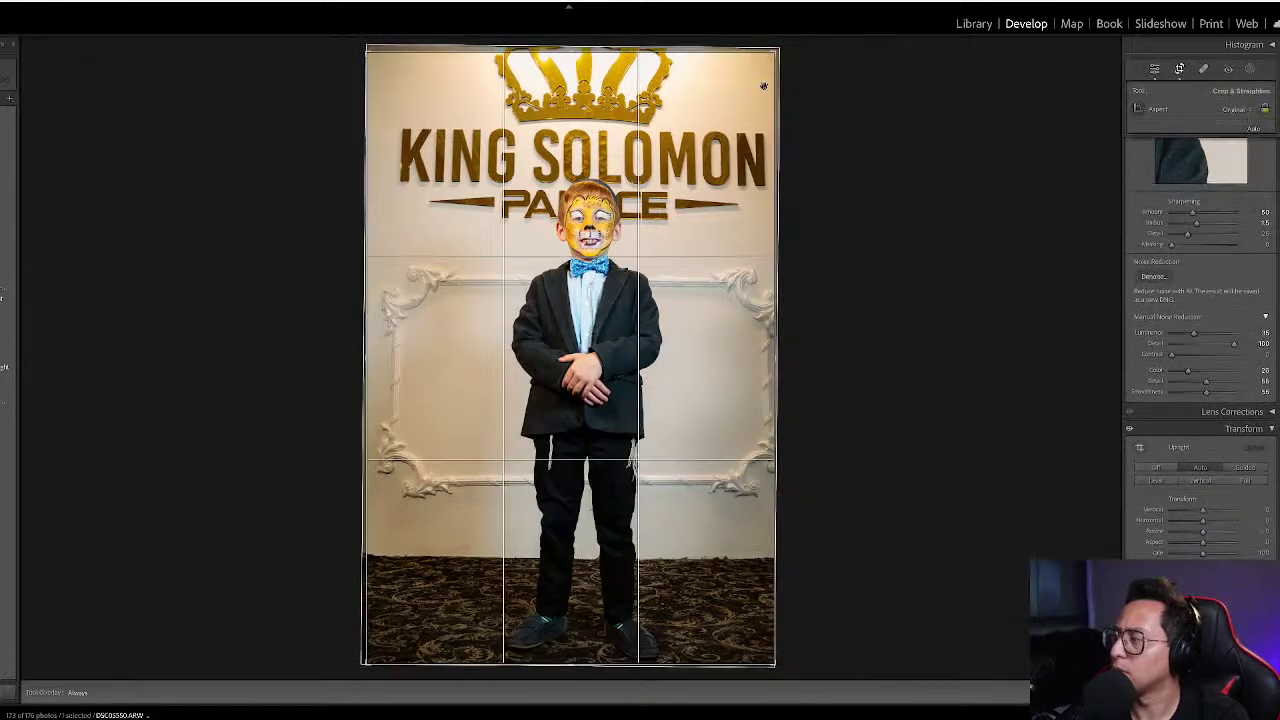
drag(365, 80, 427, 140)
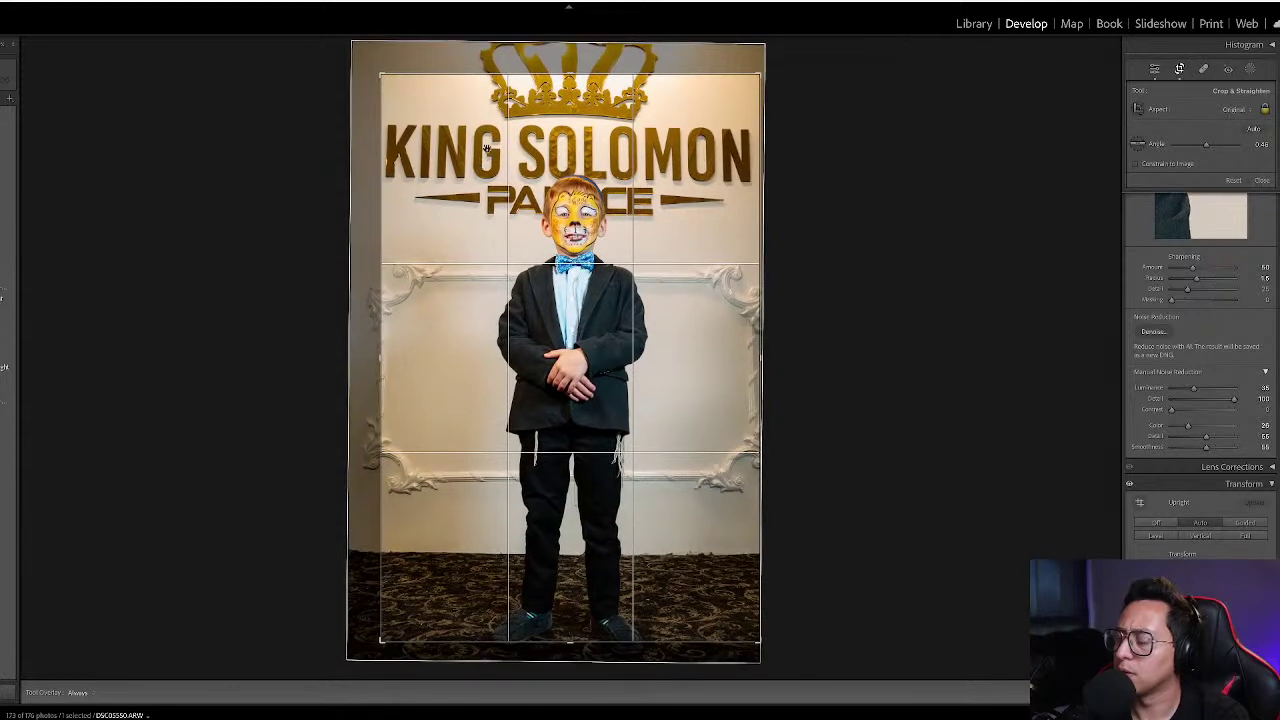
key(Return)
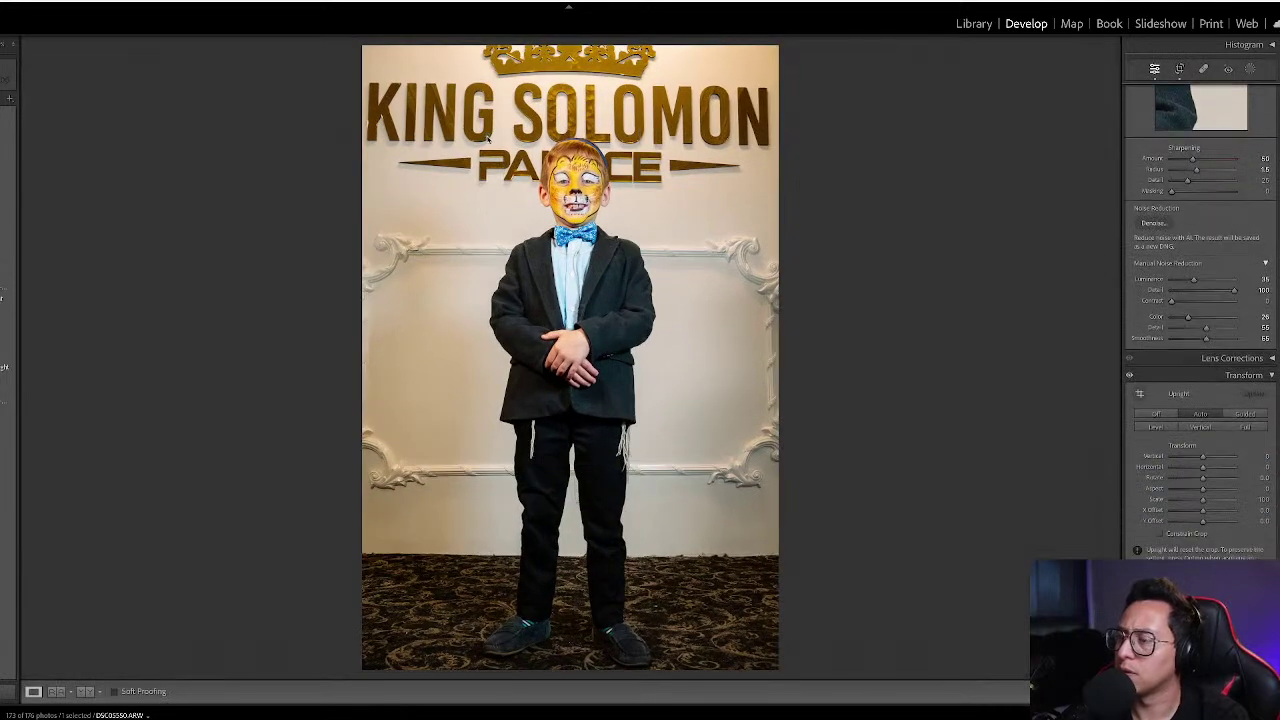
- Try a slightly lower exposure of +0.97 on the photo of the boy in the navy suit
key(g)
click(488, 140)
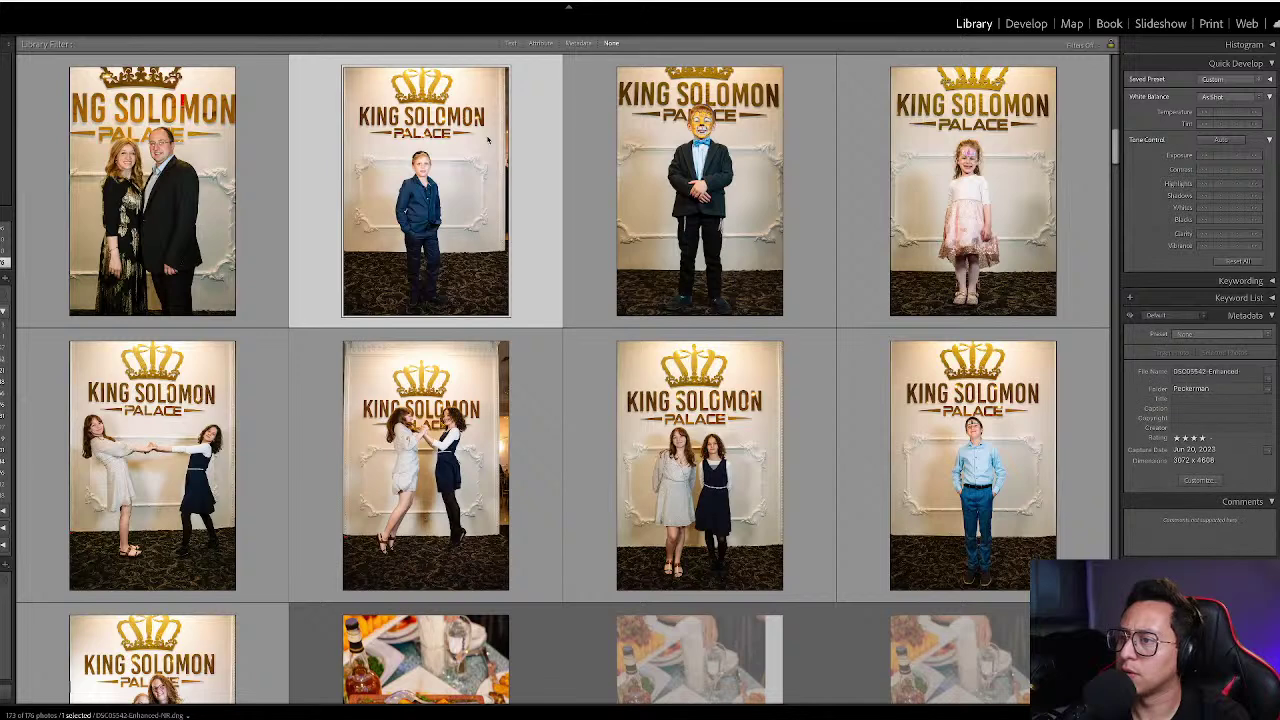
key(d)
key(minus)
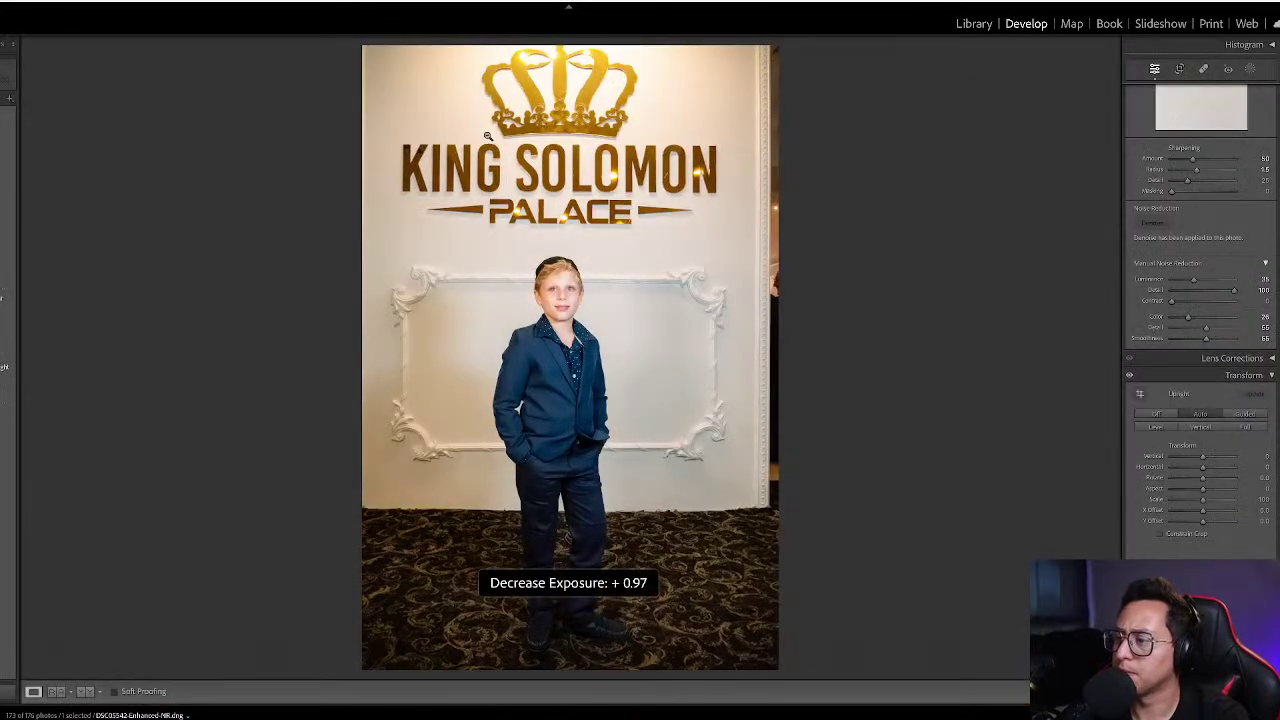
key(equal)
key(minus)
key(equal)
key(g)
- Brighten the close-up photo of the couple under the wall sign by a few exposure increments
key(d)
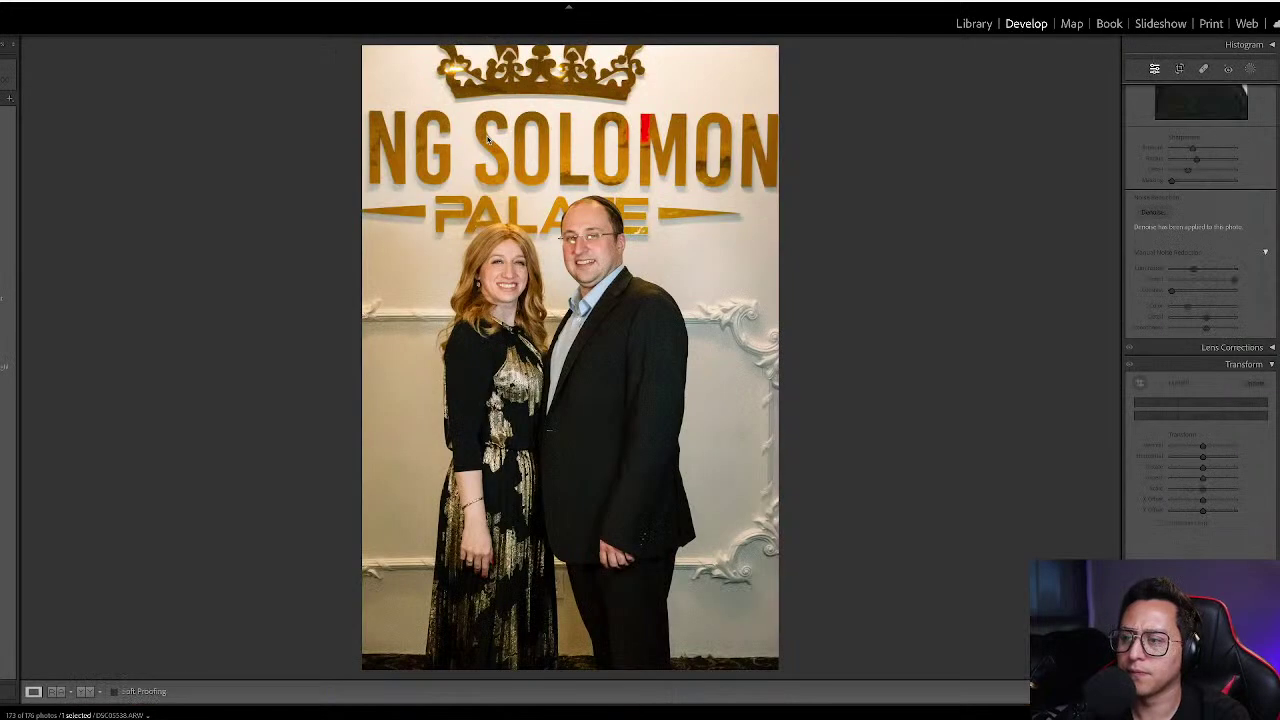
key(equal)
key(equal)
key(equal)
key(equal)
key(minus)
key(g)
- Straighten the full-length photo of the couple in front of the wall sign with a crop rotation of about -1.82°
scroll(487, 140, up, 3)
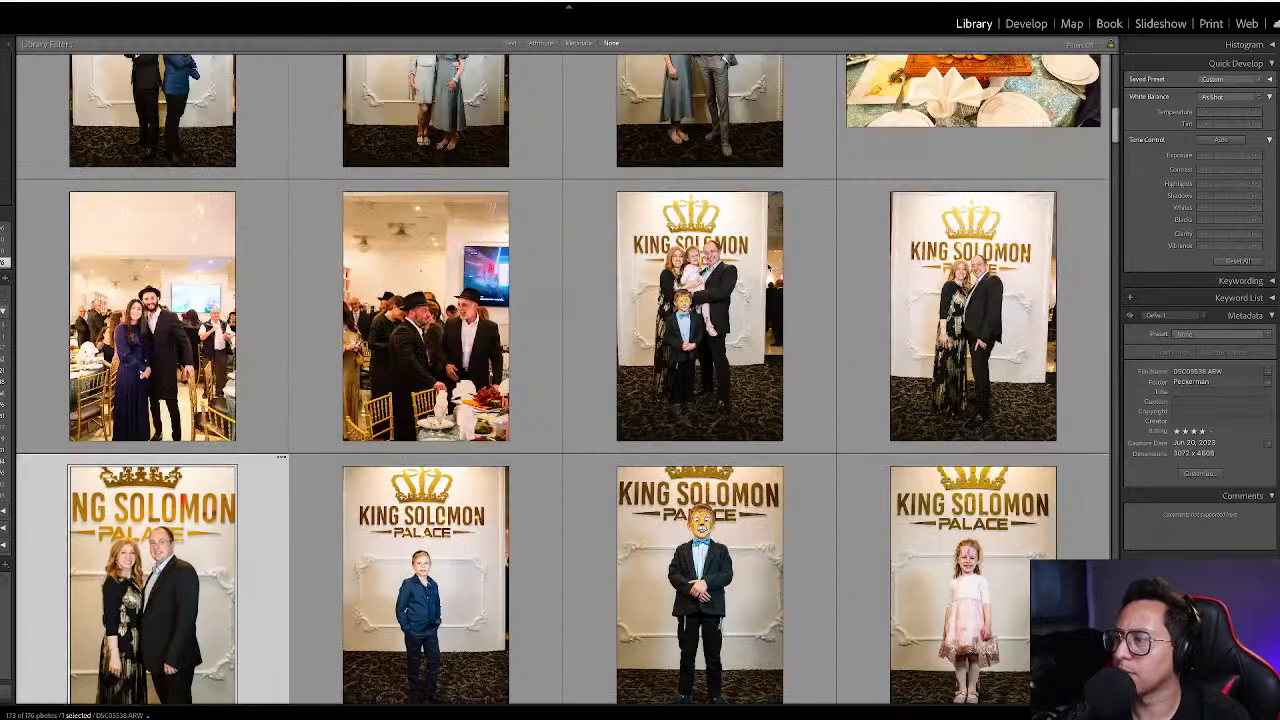
click(944, 319)
key(d)
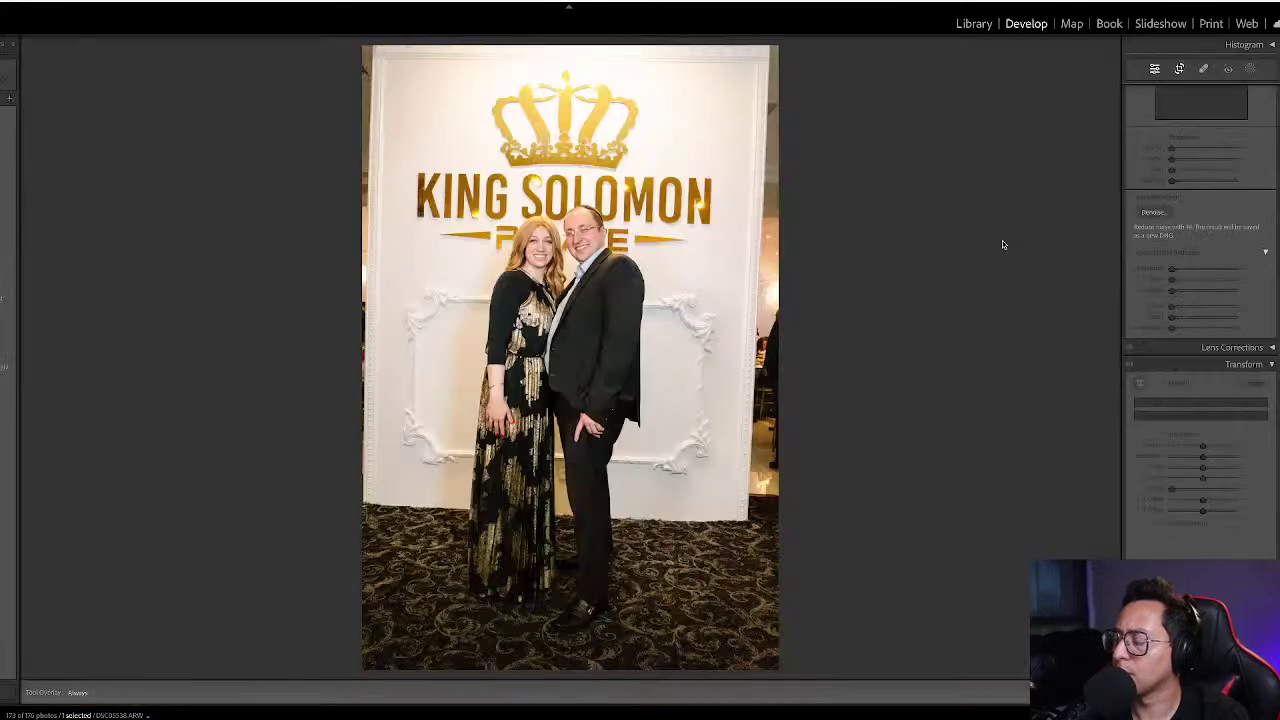
key(r)
drag(827, 237, 829, 224)
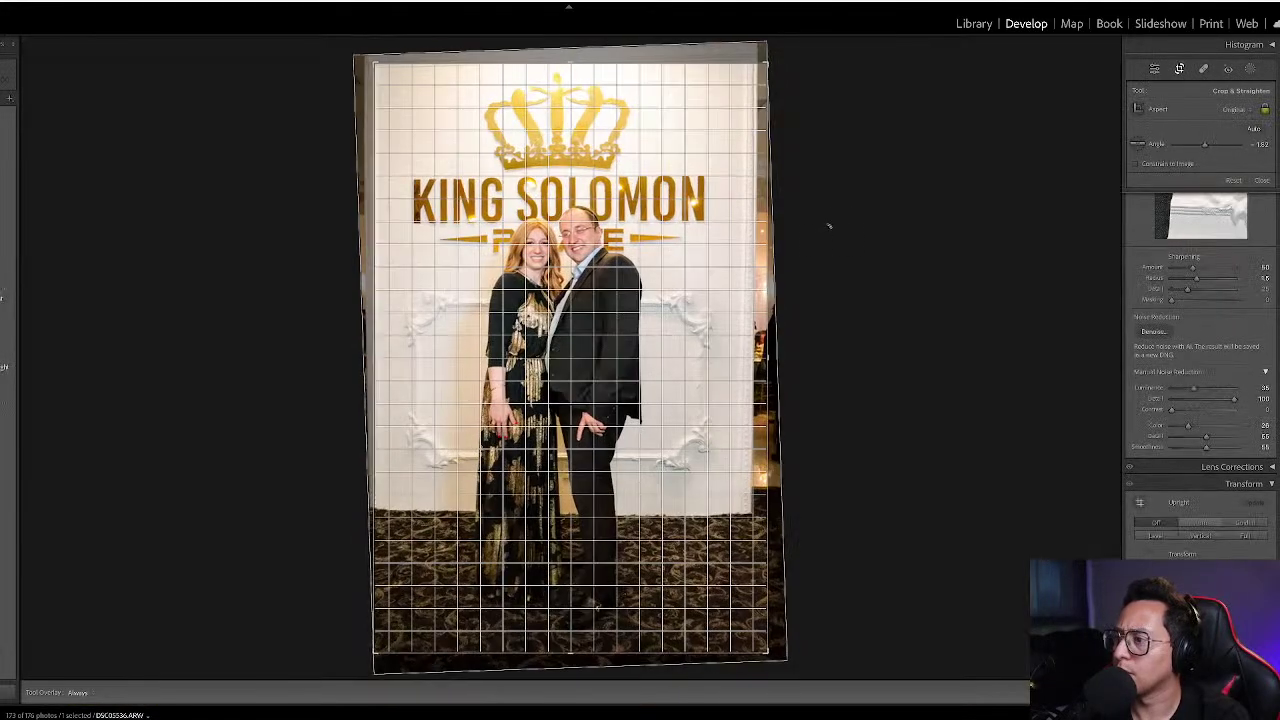
key(r)
key(g)
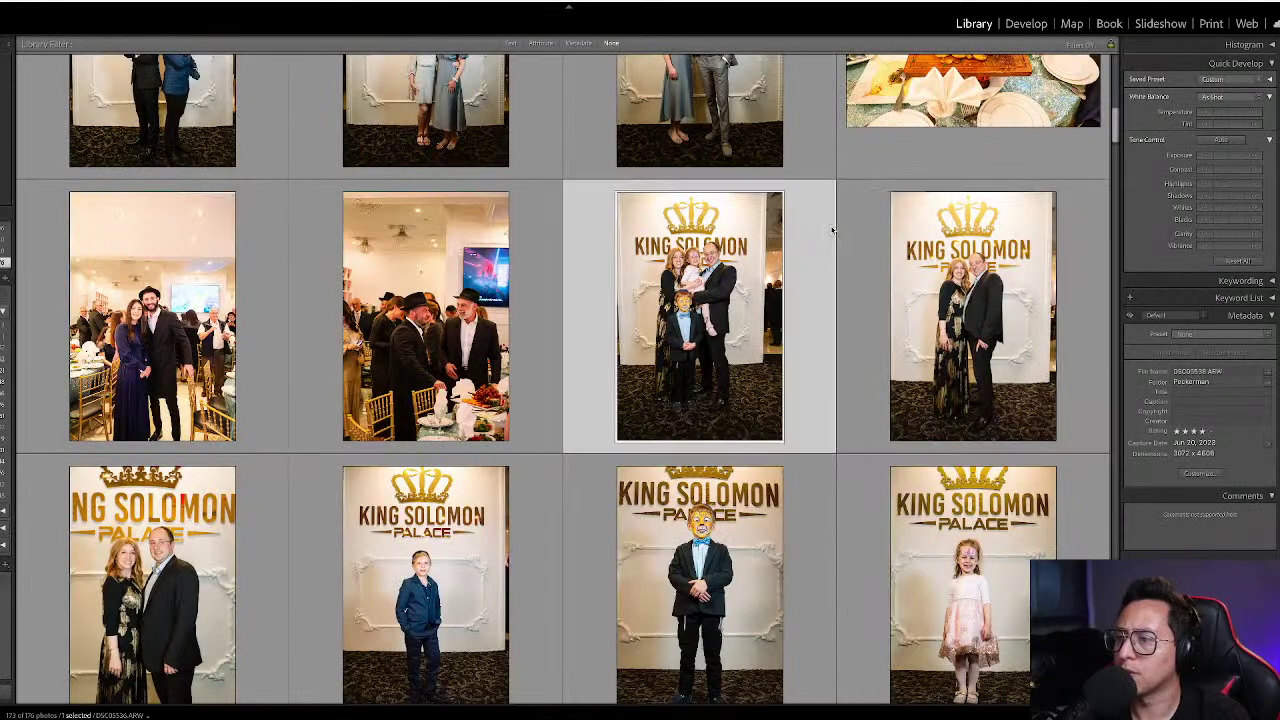
- Set the exposure of the photo of the two men in hats beside the dining table to +1.00
key(Left)
key(d)
key(equal)
key(equal)
key(equal)
key(equal)
key(equal)
key(equal)
key(equal)
key(equal)
key(equal)
key(equal)
key(equal)
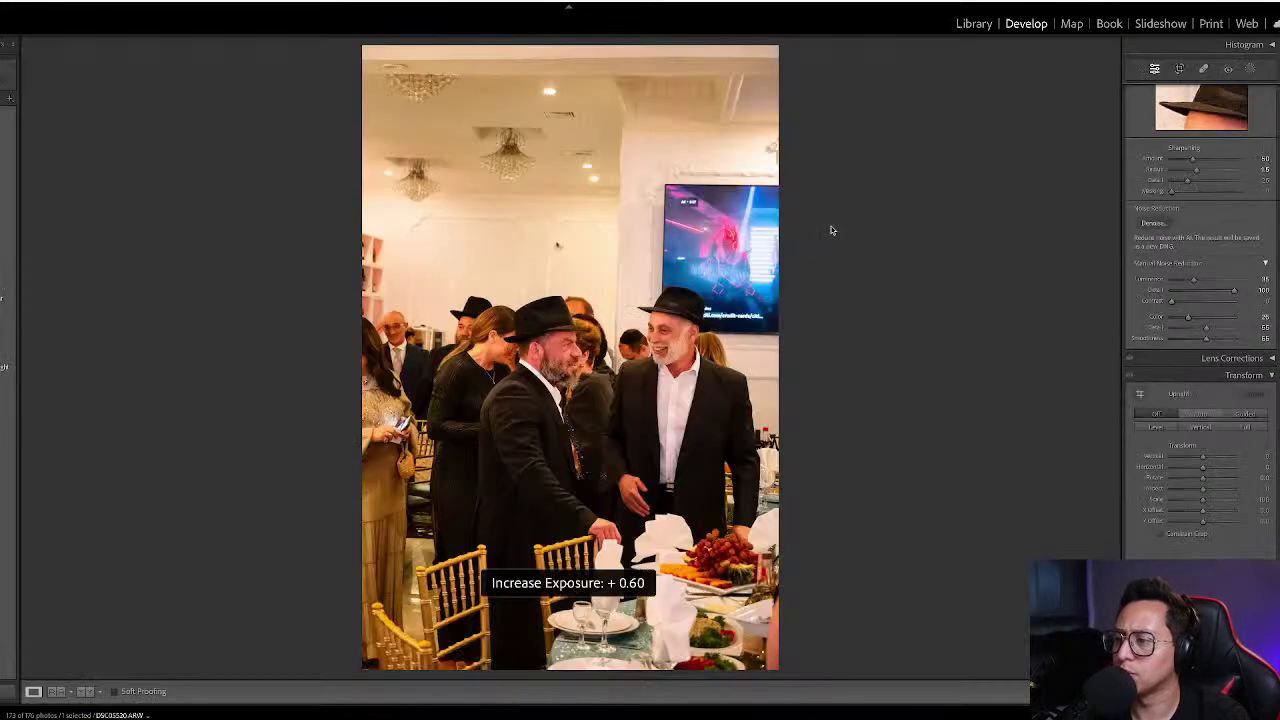
key(minus)
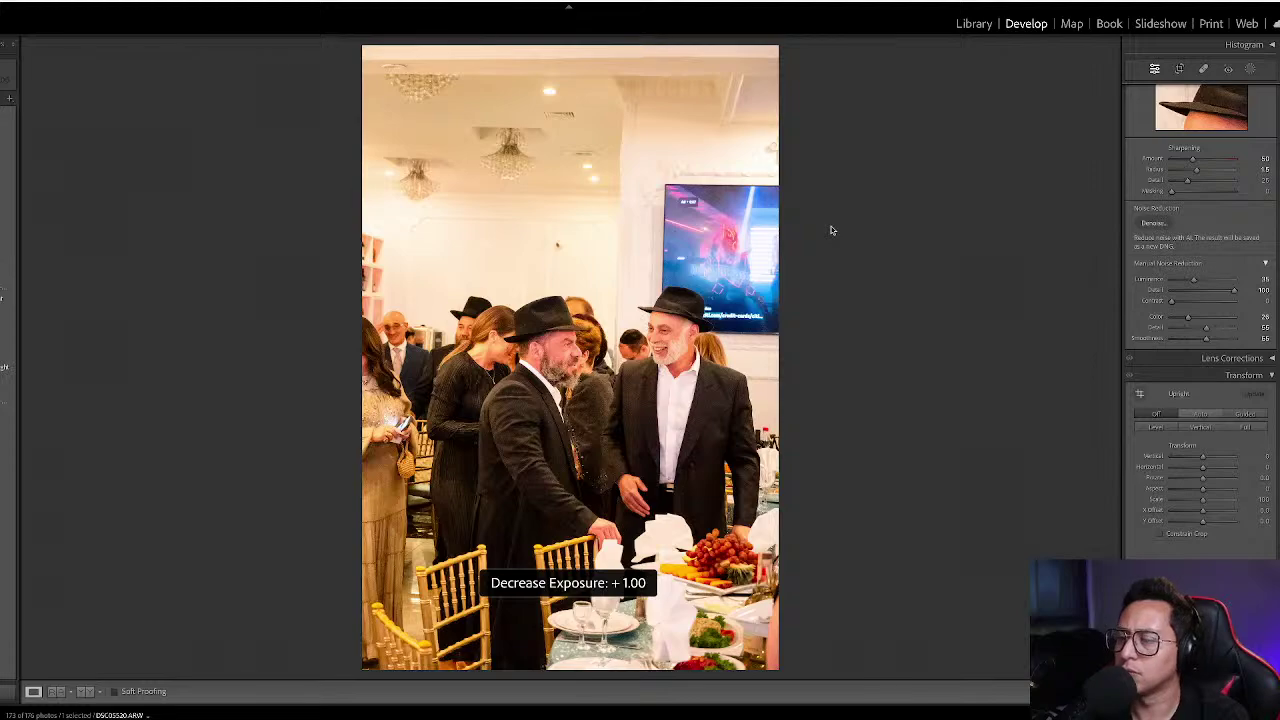
key(g)
- Select the photos of the jumping boy and the two men in black suits, and adjust the exposure of both together
key(Left)
key(Up)
key(Right)
key(Right)
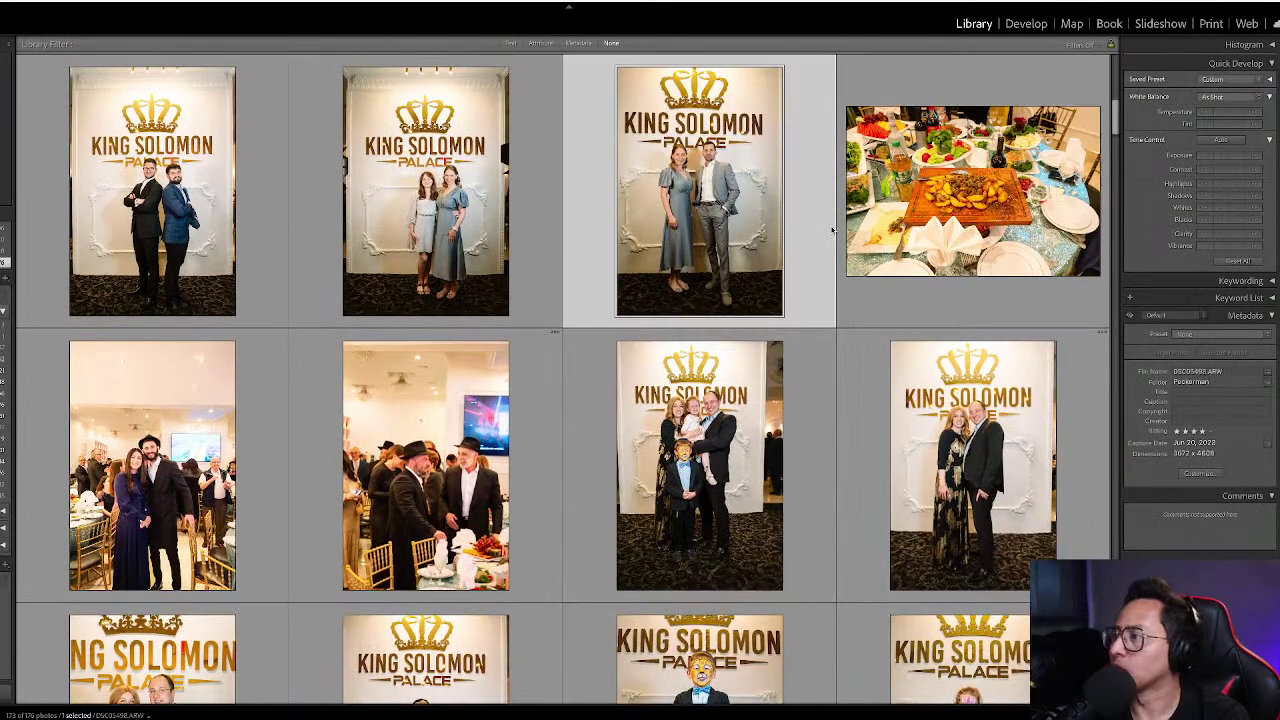
key(Left)
key(Left)
key(Left)
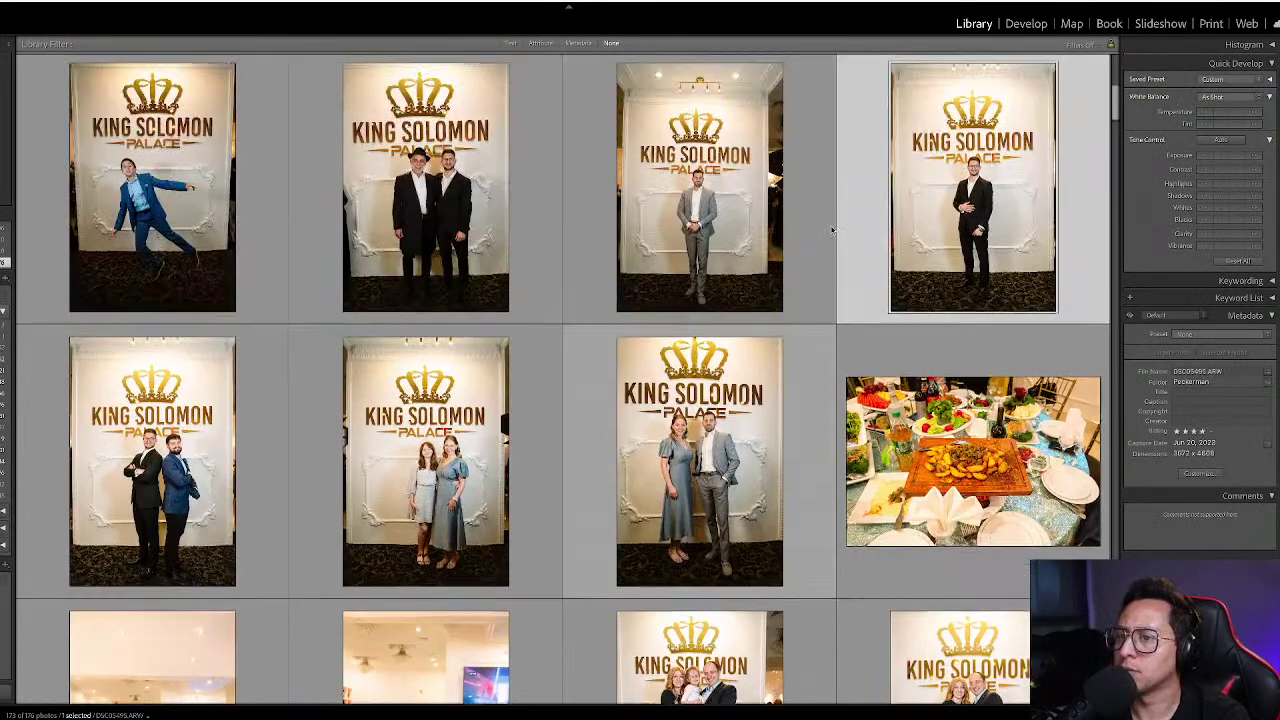
key(Left)
key(Left)
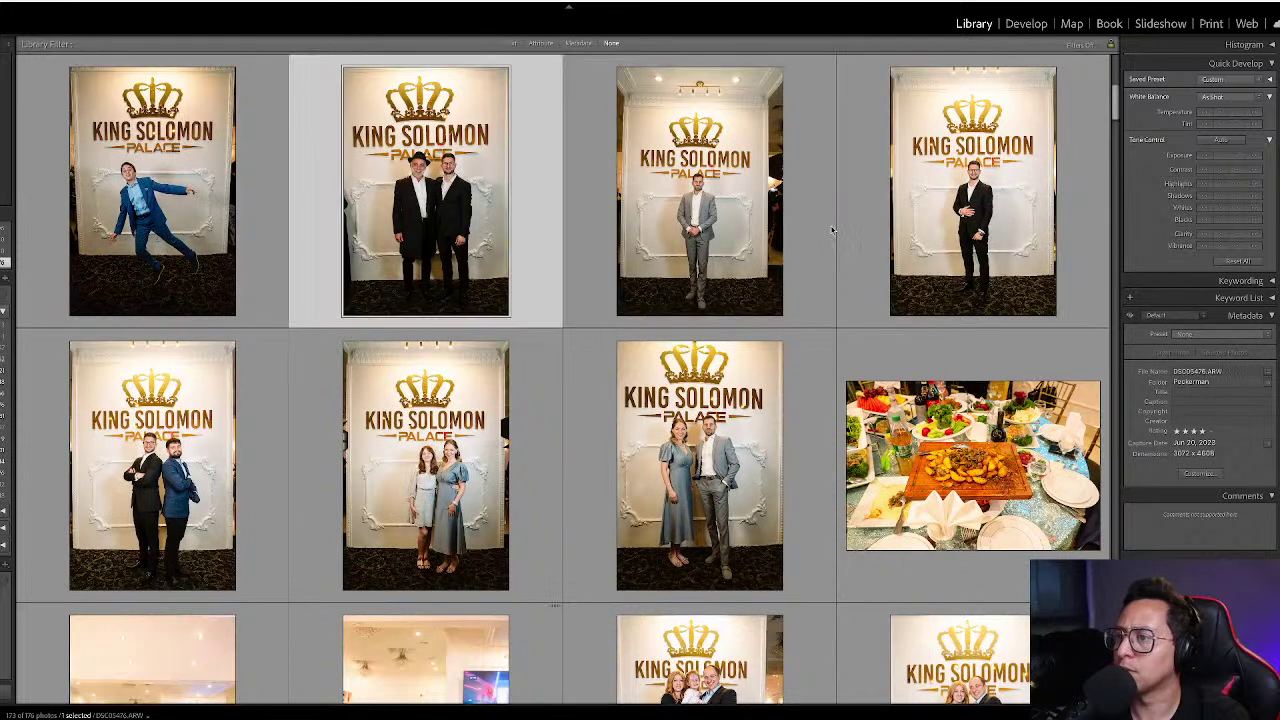
key(shift+Left)
key(d)
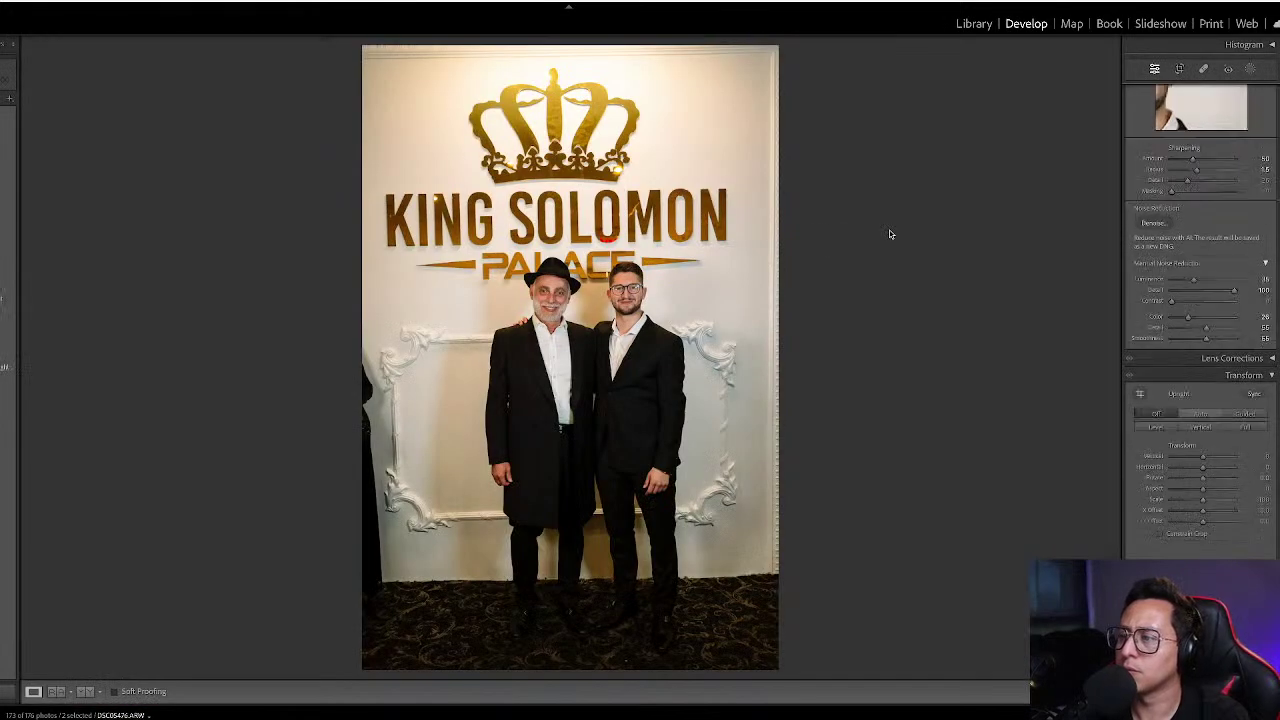
key(g)
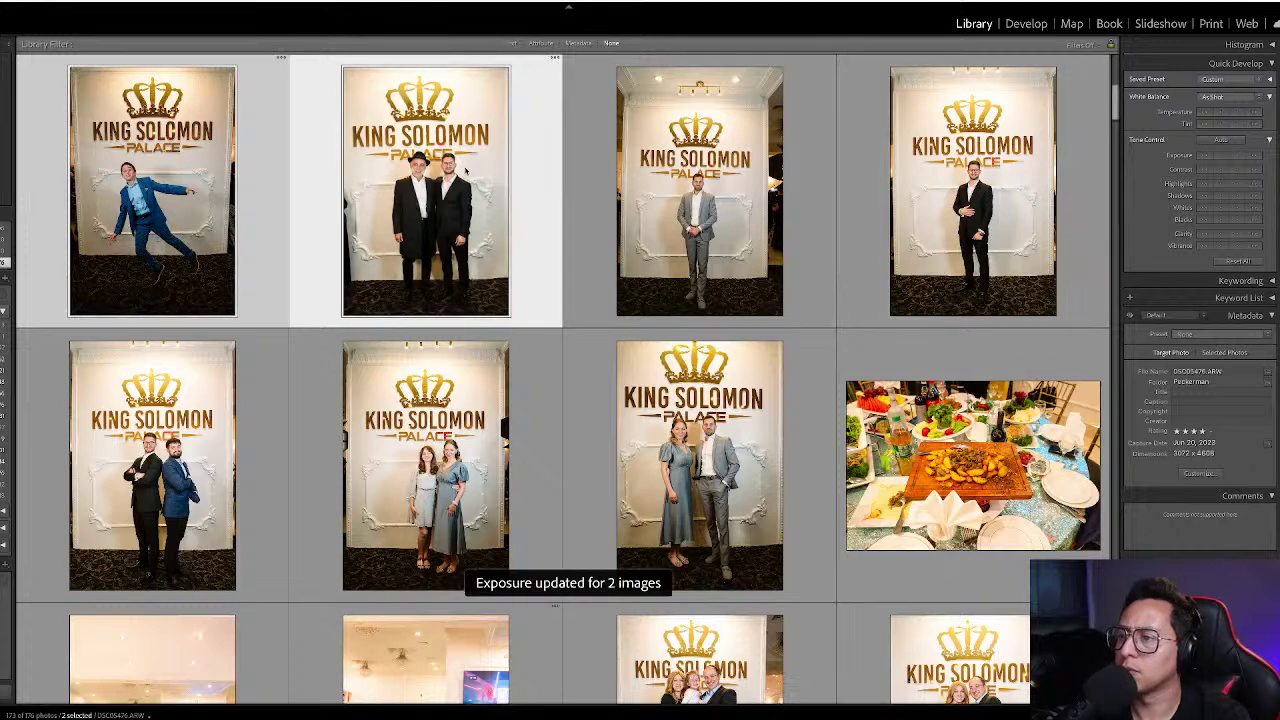
- Apply Auto Upright to the photo of the two men in black suits and lower its exposure by two increments
key(Left)
click(610, 180)
click(404, 183)
key(d)
click(1200, 416)
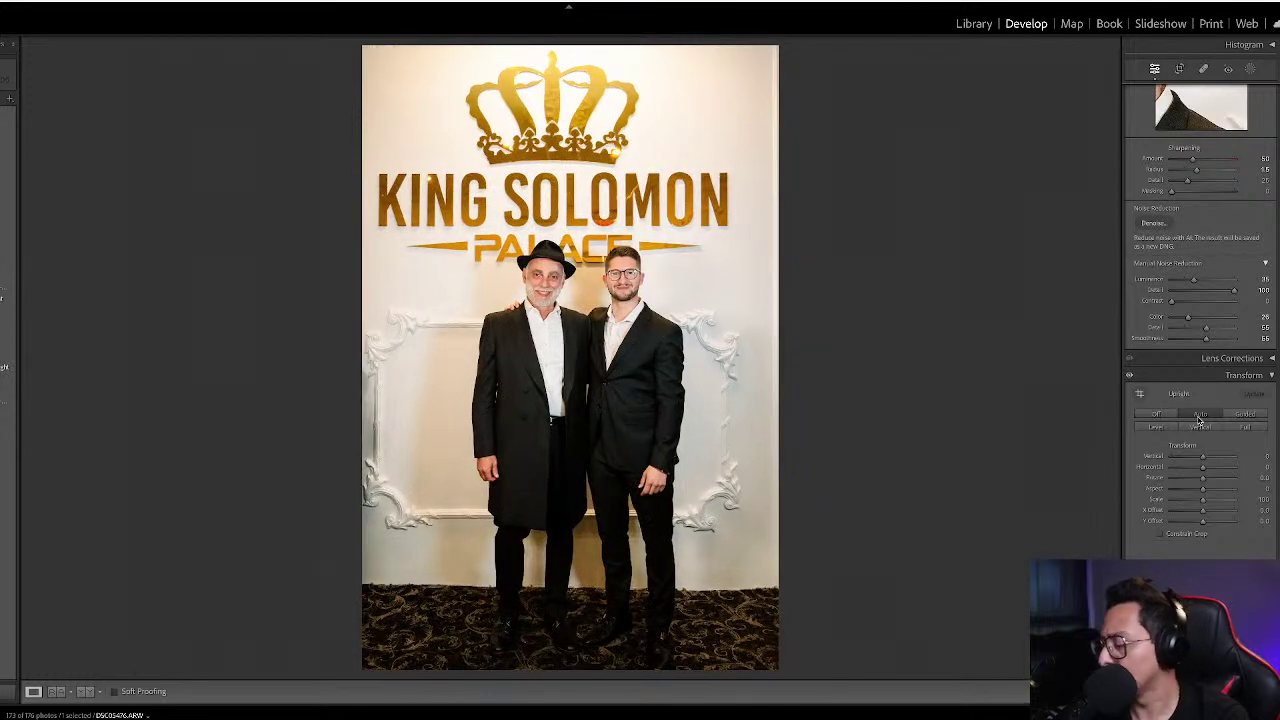
key(minus)
key(minus)
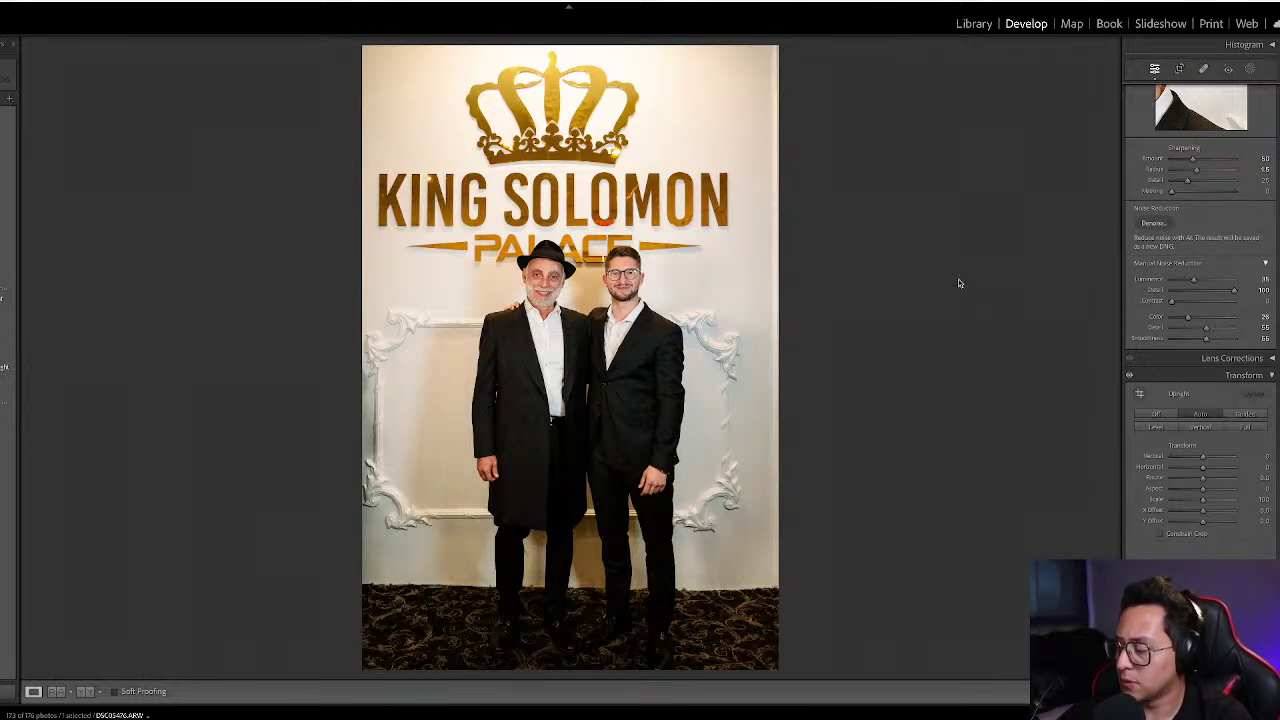
key(g)
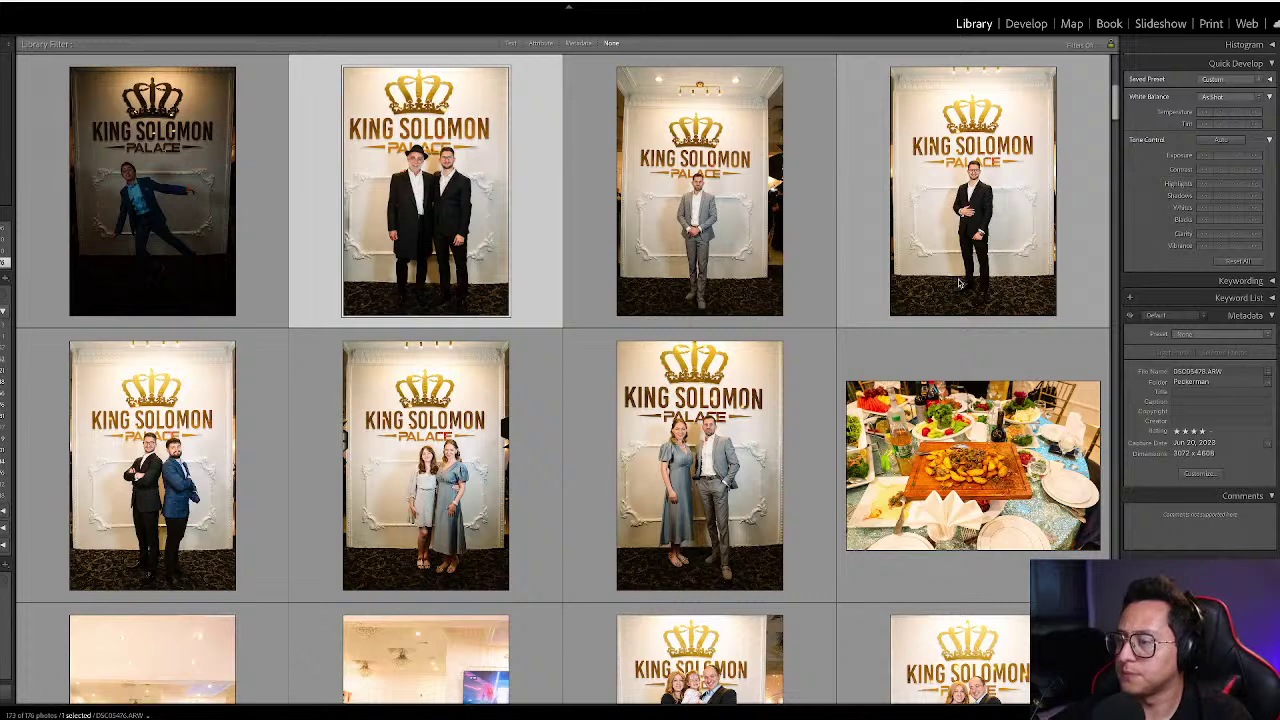
- Raise the exposure of the dark photo of the jumping boy in the blue suit to +2.40
key(Left)
key(Right)
key(Left)
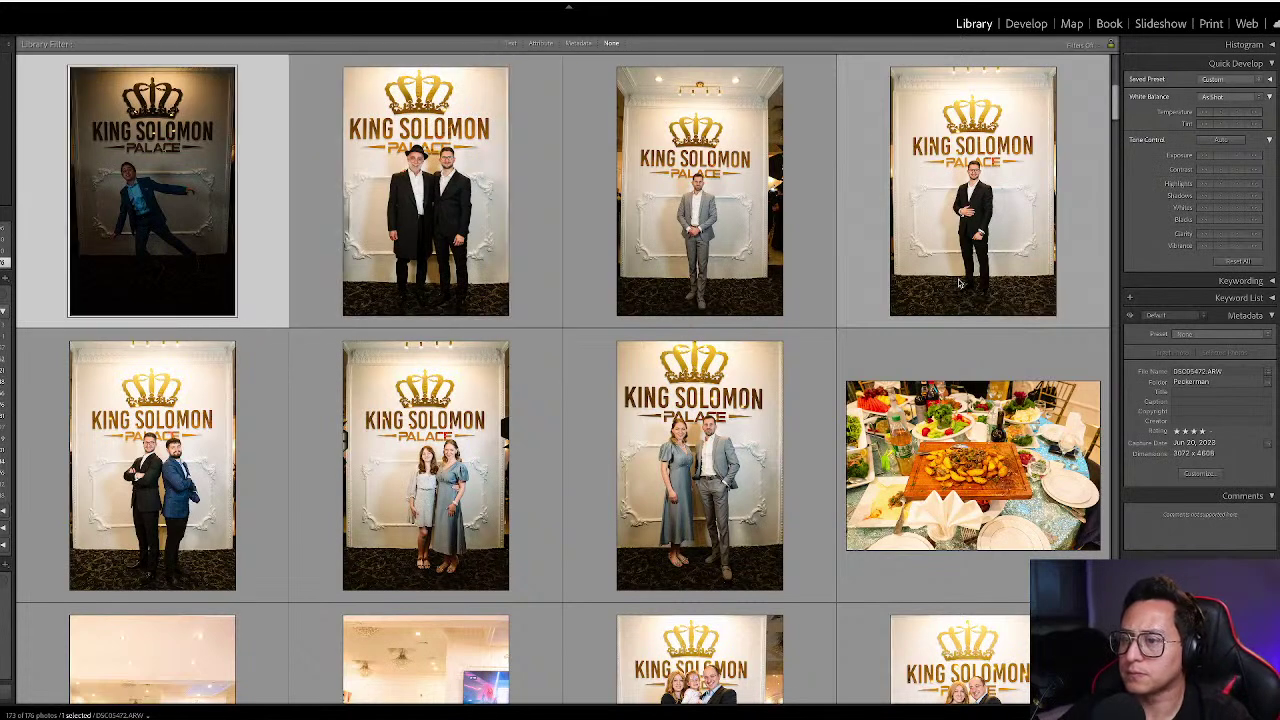
key(d)
key(equal)
key(equal)
key(equal)
key(equal)
key(equal)
key(equal)
key(equal)
key(equal)
key(equal)
key(equal)
key(equal)
key(equal)
key(equal)
key(equal)
key(equal)
key(equal)
key(equal)
key(equal)
key(equal)
key(equal)
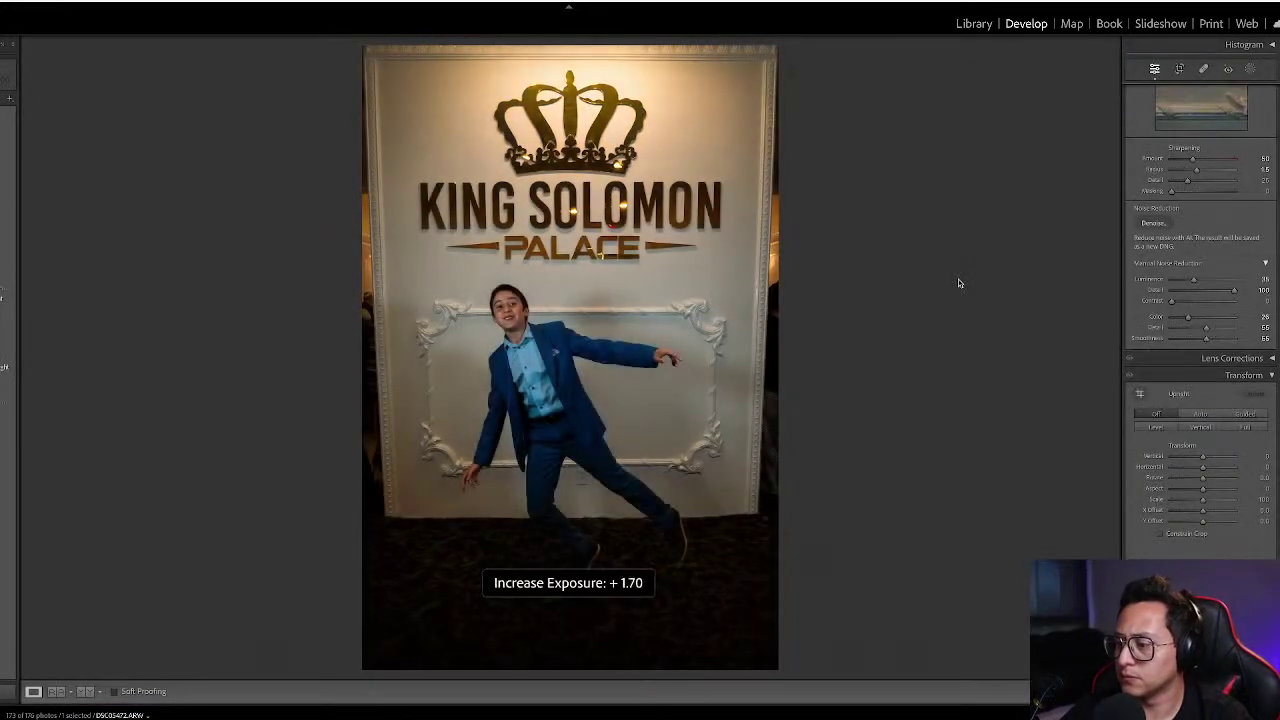
key(equal)
key(equal)
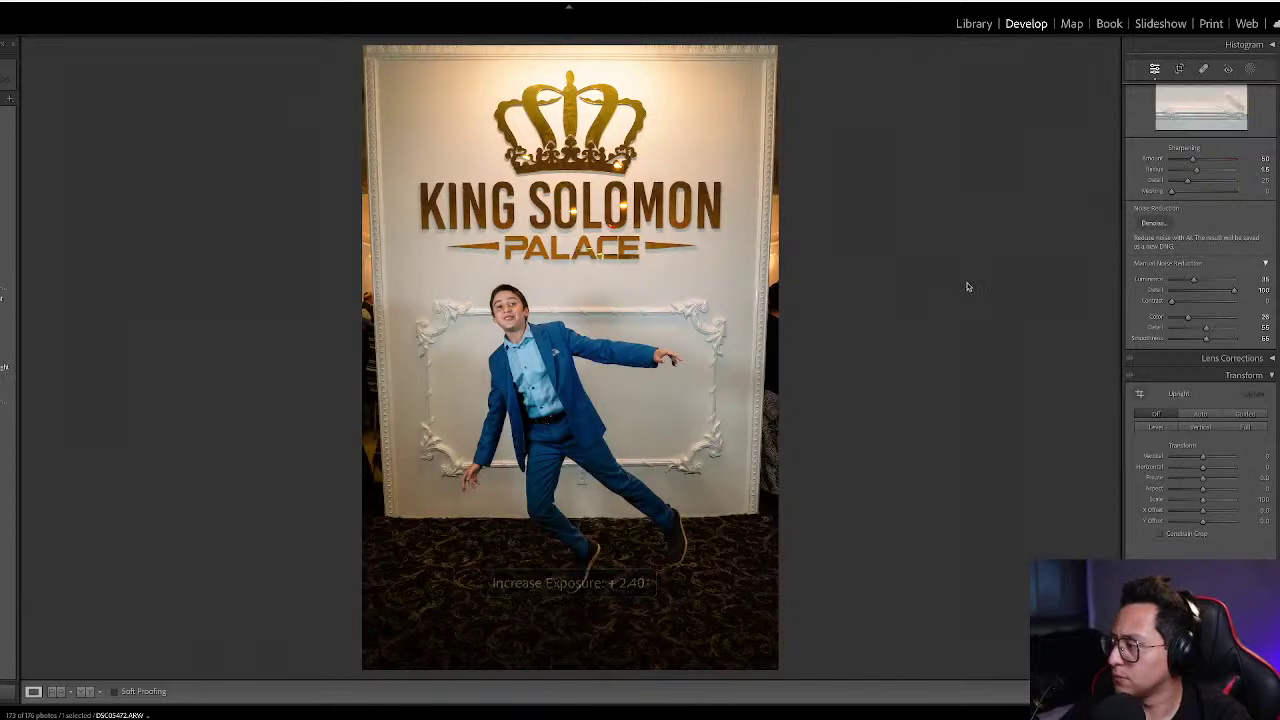
- Apply Auto Upright to the photo of the jumping boy and compare a lower exposure before settling on +2.40
click(1201, 415)
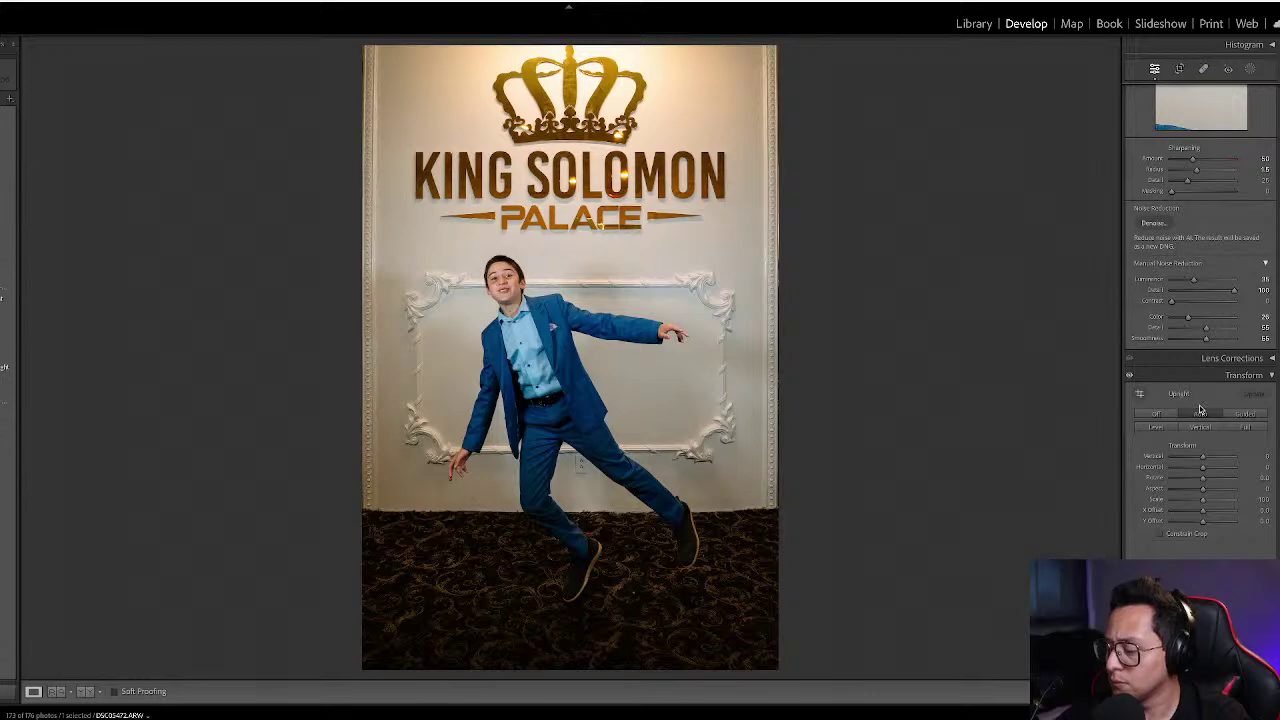
key(minus)
key(equal)
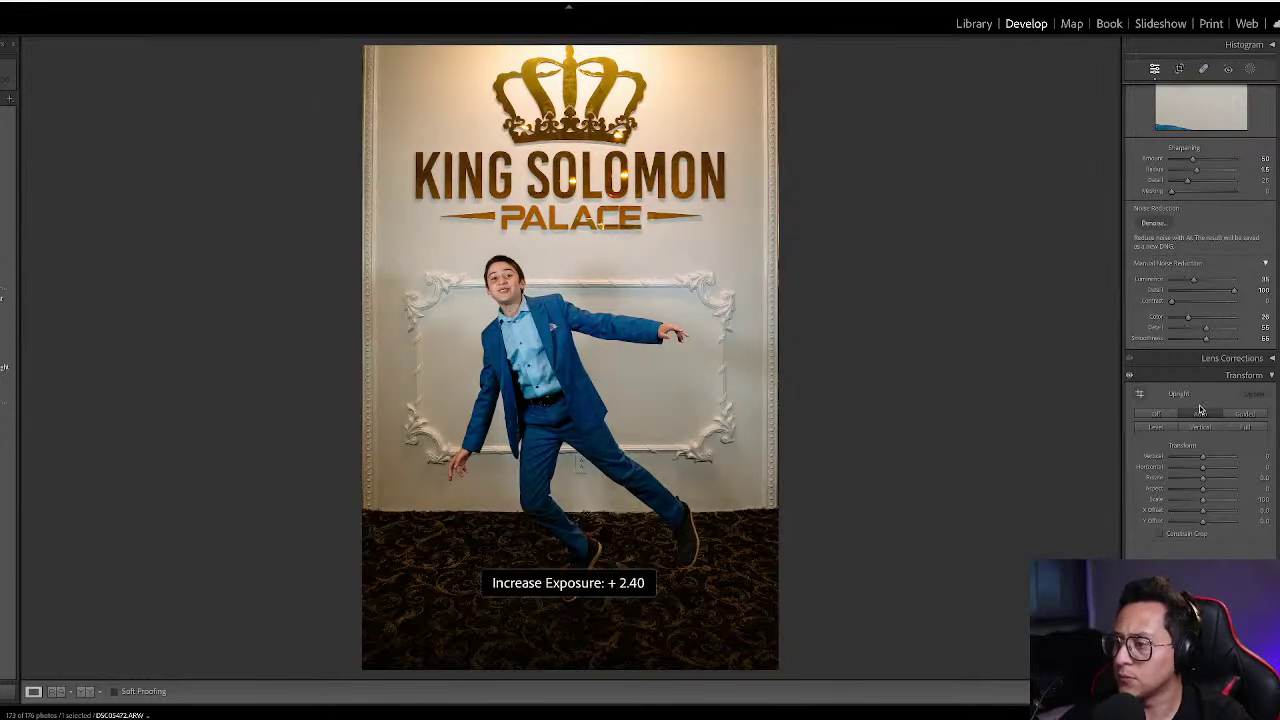
key(g)
- Raise the exposure of the photo of the man holding the doll to +3.23
key(Left)
key(Left)
key(Right)
key(d)
key(equal)
key(equal)
key(equal)
key(equal)
key(equal)
key(equal)
key(equal)
key(equal)
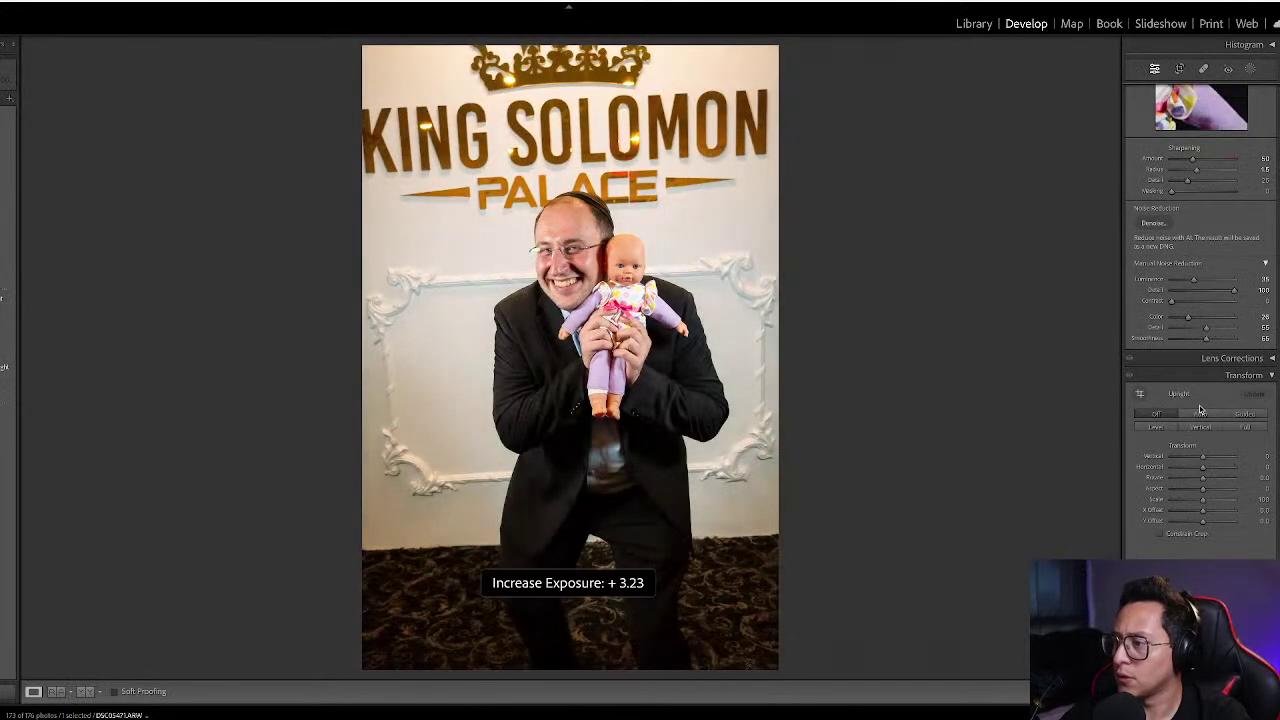
- Straighten and tighten the crop of the photo of the man holding the doll, and lower its exposure to +3.13
key(r)
drag(980, 375, 911, 271)
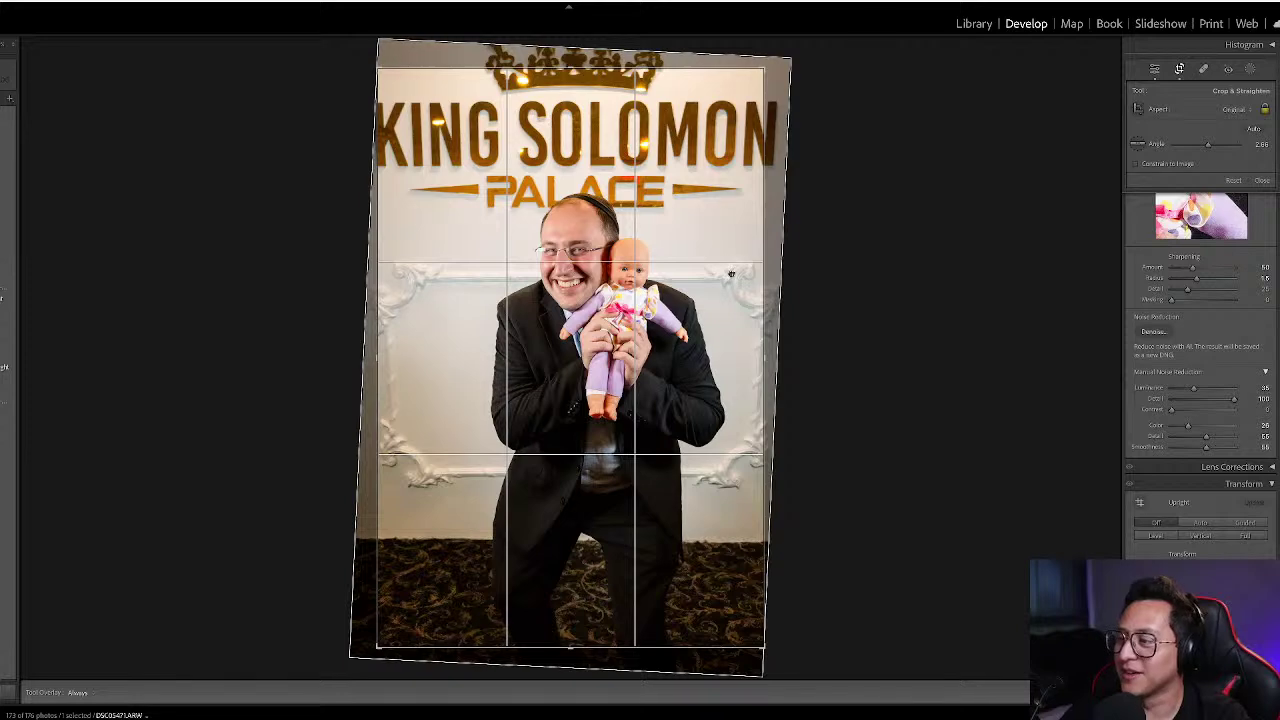
drag(377, 268, 388, 267)
key(Return)
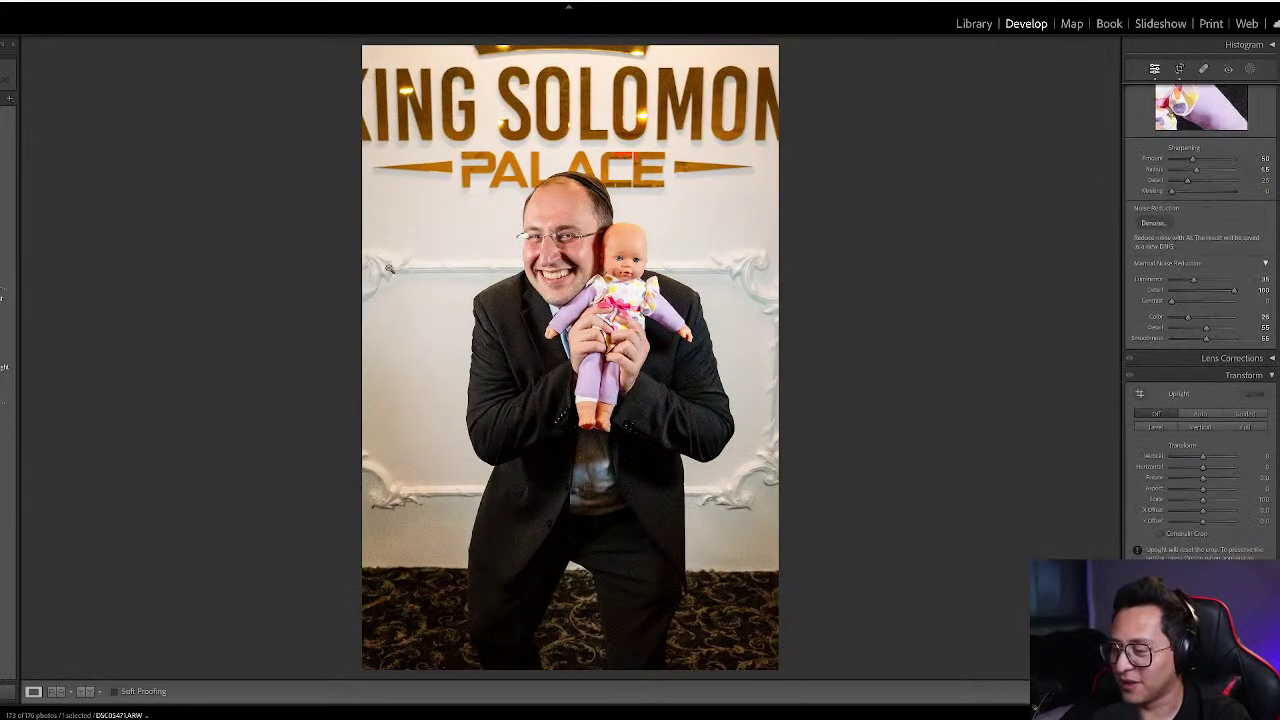
key(minus)
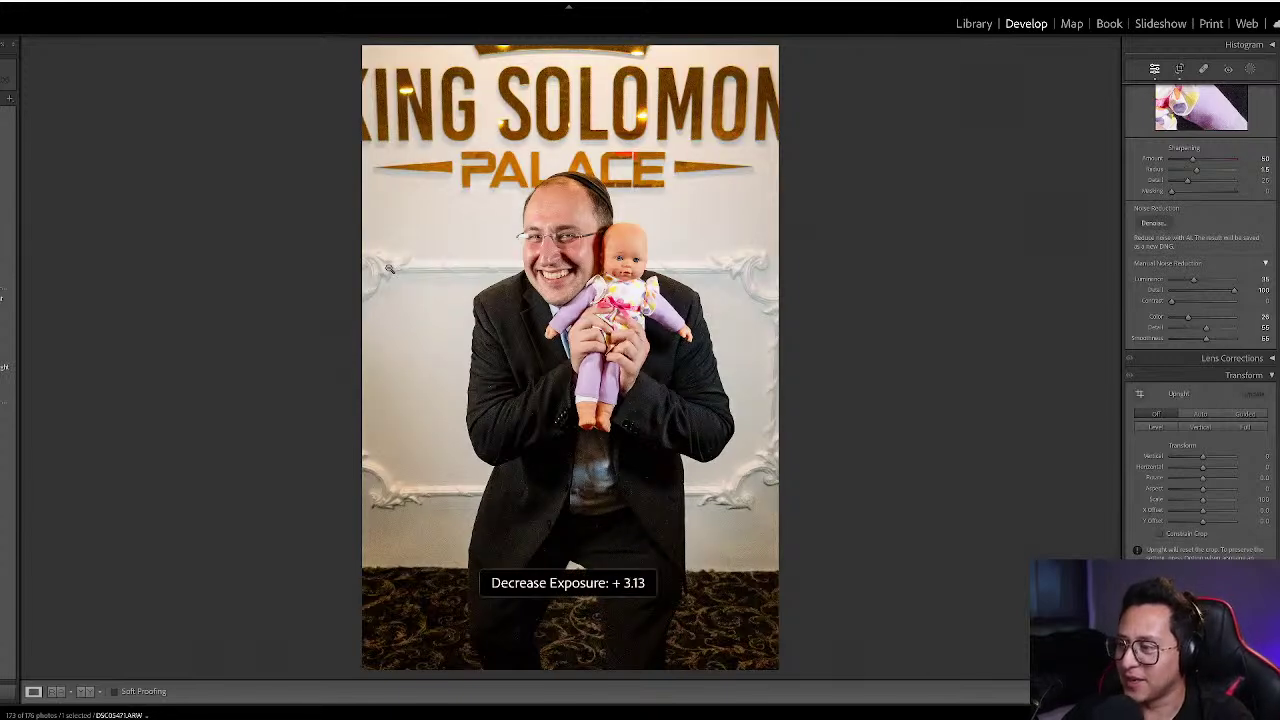
key(g)
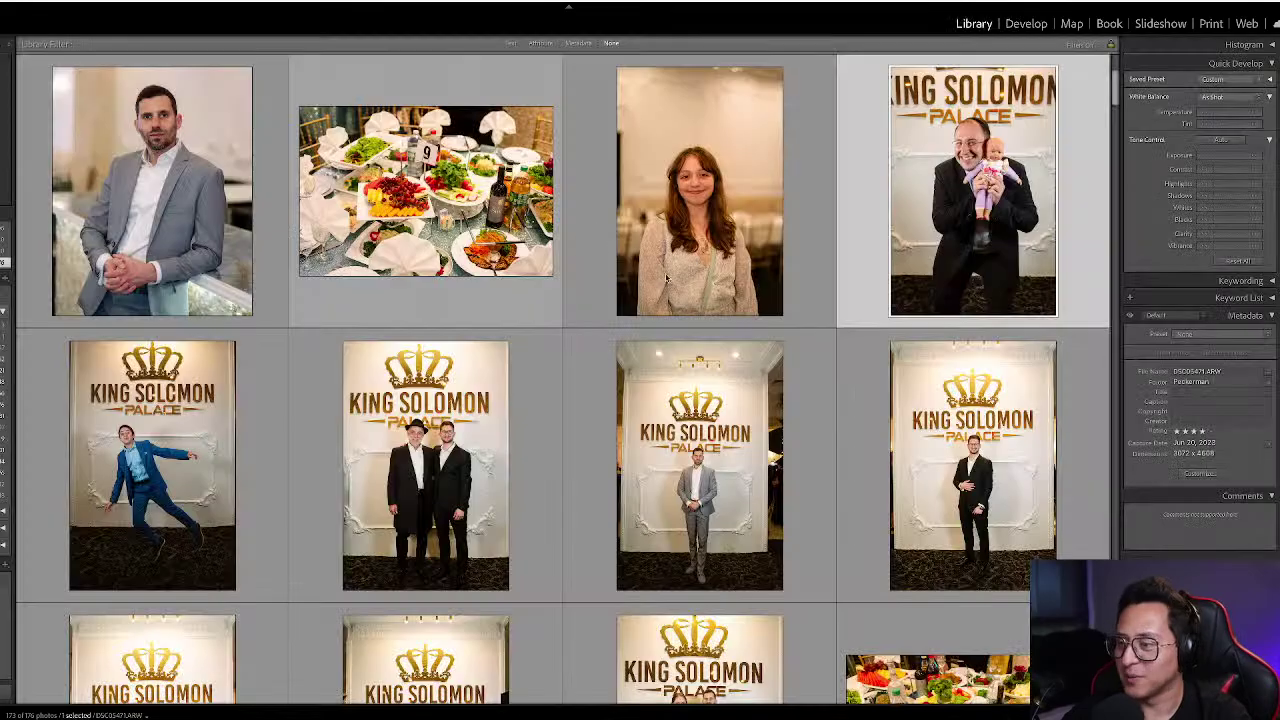
- Set the exposure of the photo of the long-haired girl to +1.30 and cool its white balance to reduce the orange cast
click(676, 203)
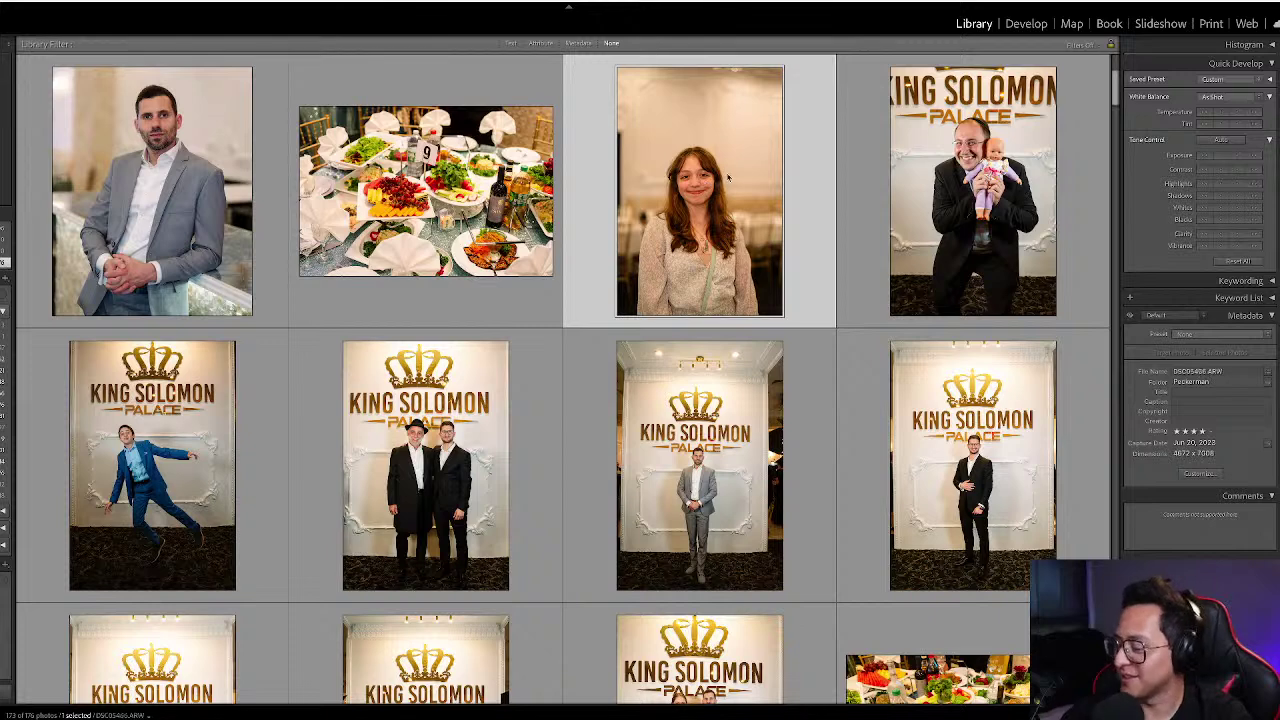
key(d)
key(equal)
key(equal)
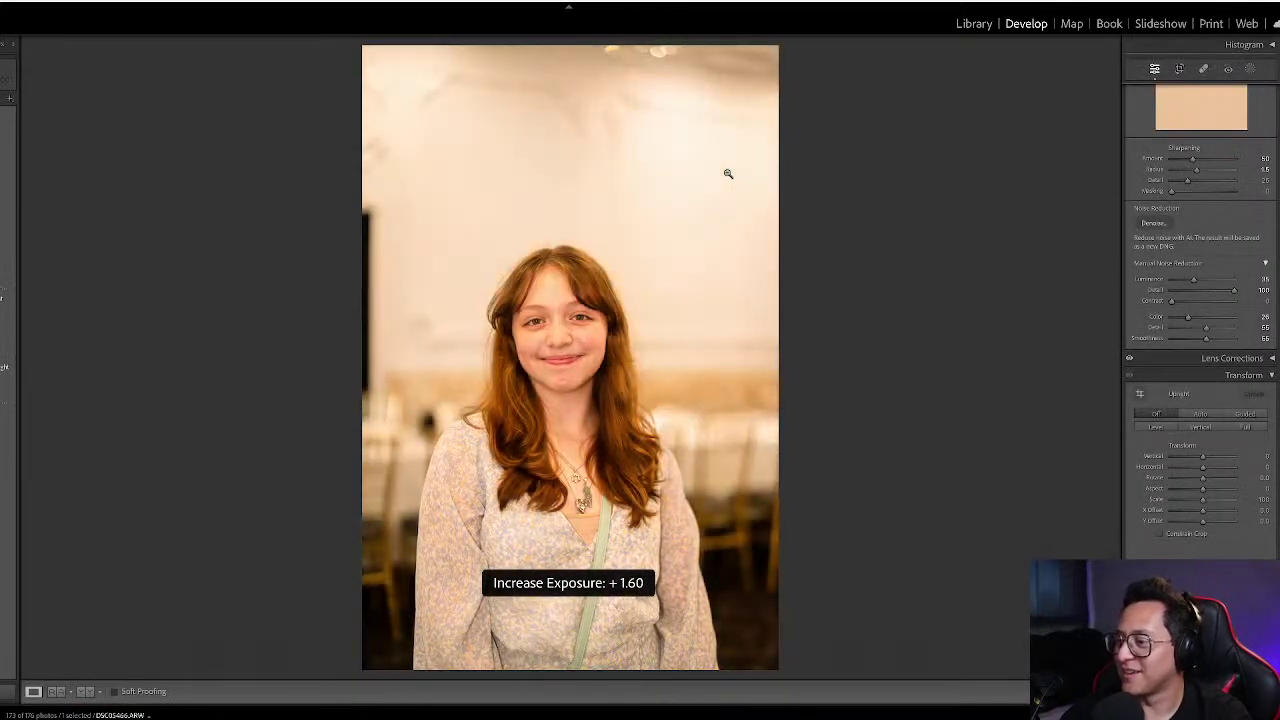
key(minus)
scroll(1260, 190, up, 10)
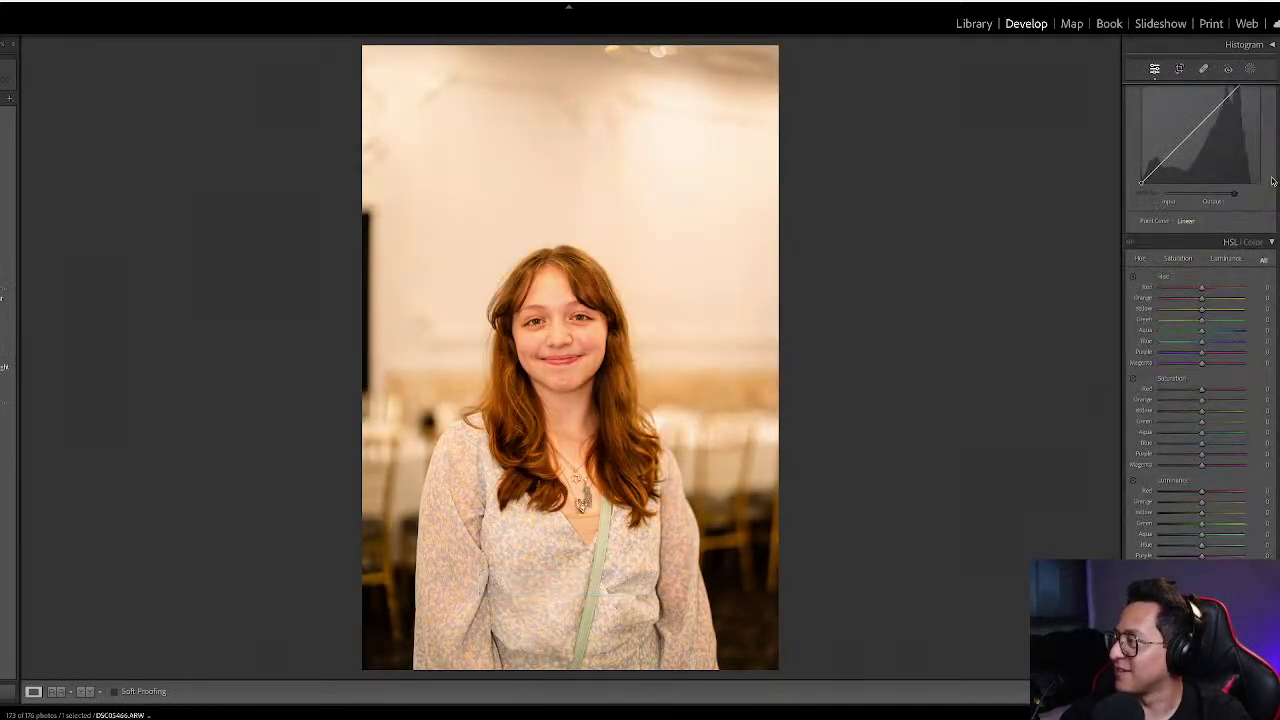
drag(1180, 173, 1176, 175)
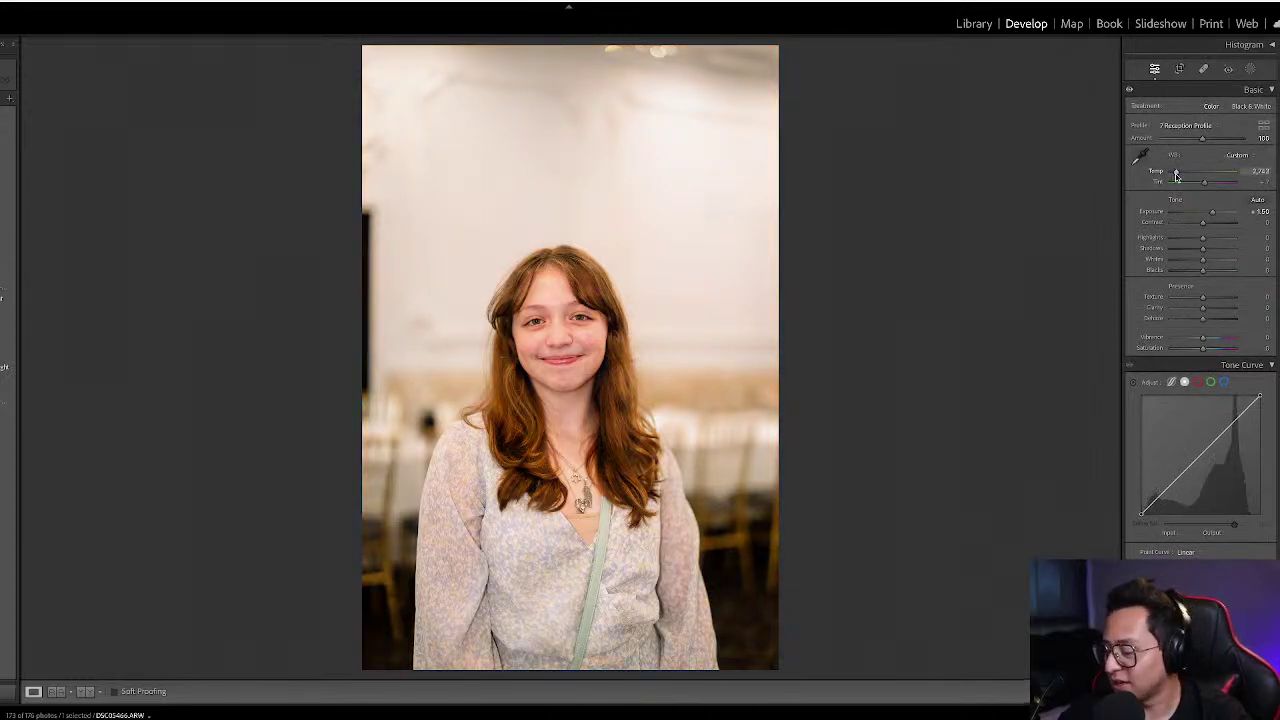
key(minus)
key(minus)
key(g)
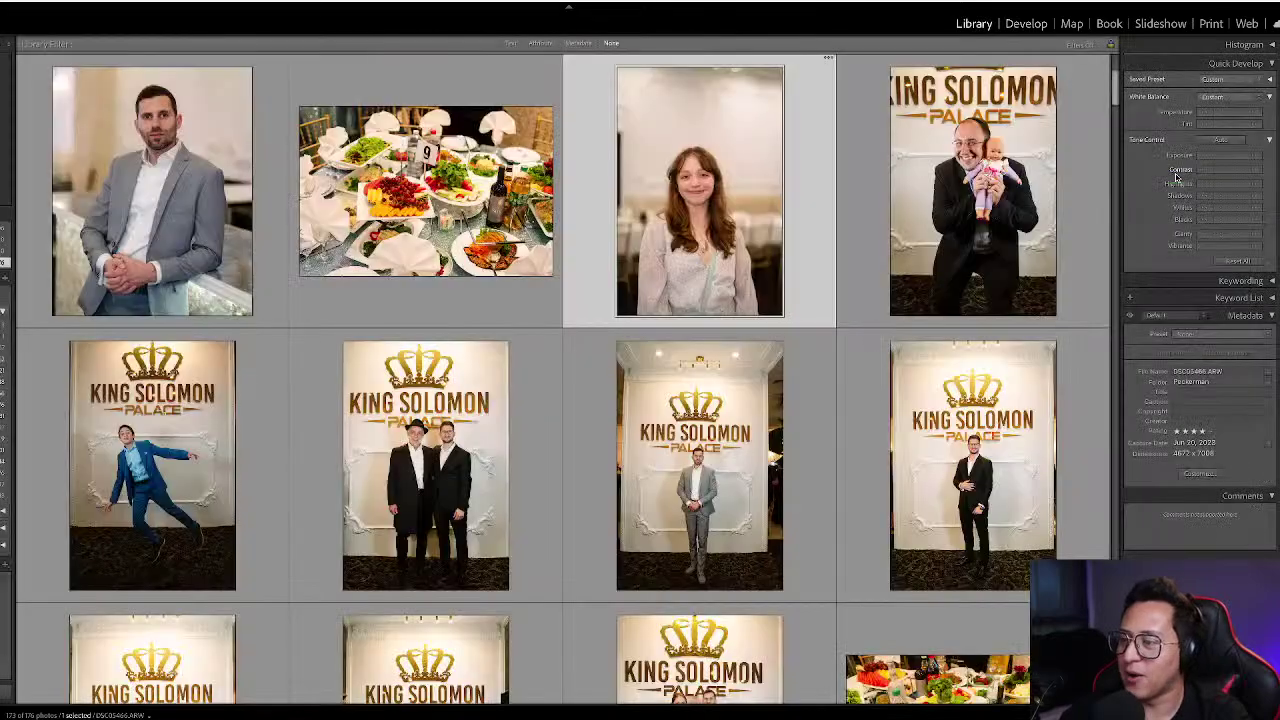
- Raise the exposure of the photo of the set table with the number 9 card by one increment
key(Left)
key(d)
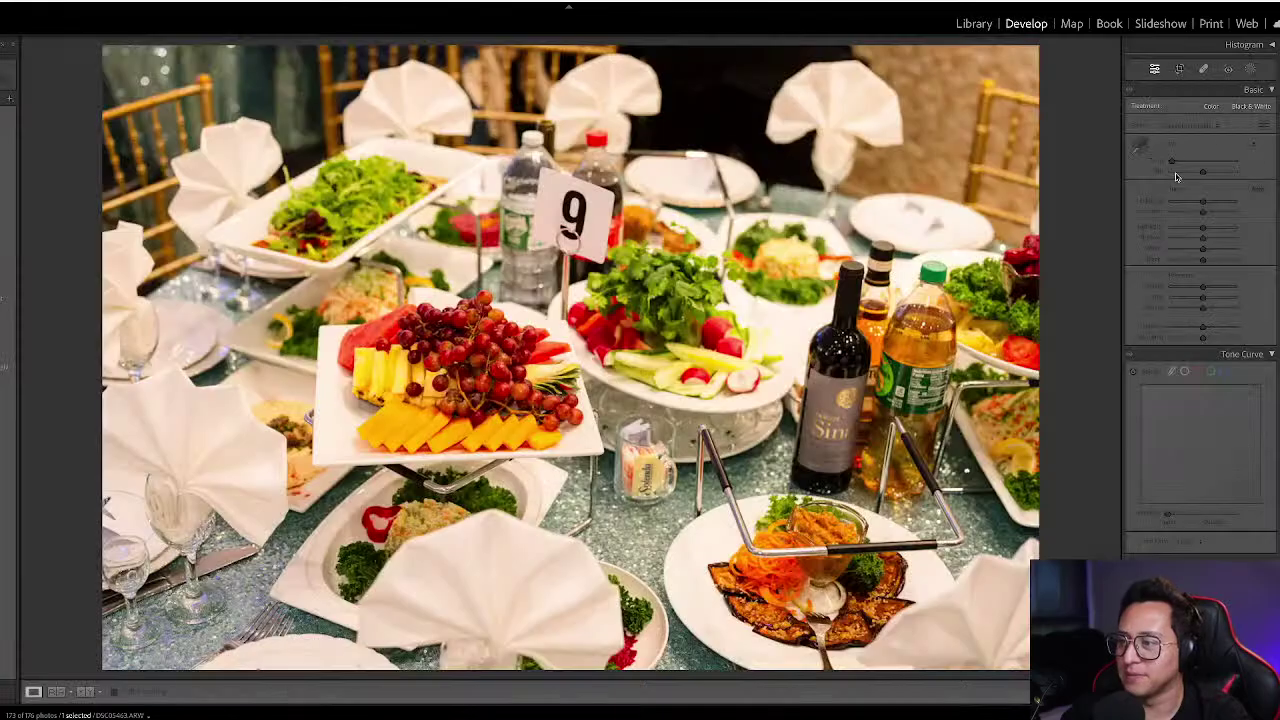
key(equal)
key(g)
- Brighten the portrait of the man in the grey suit by two exposure increments and apply the Curve Crunch preset
key(Left)
key(d)
key(equal)
key(equal)
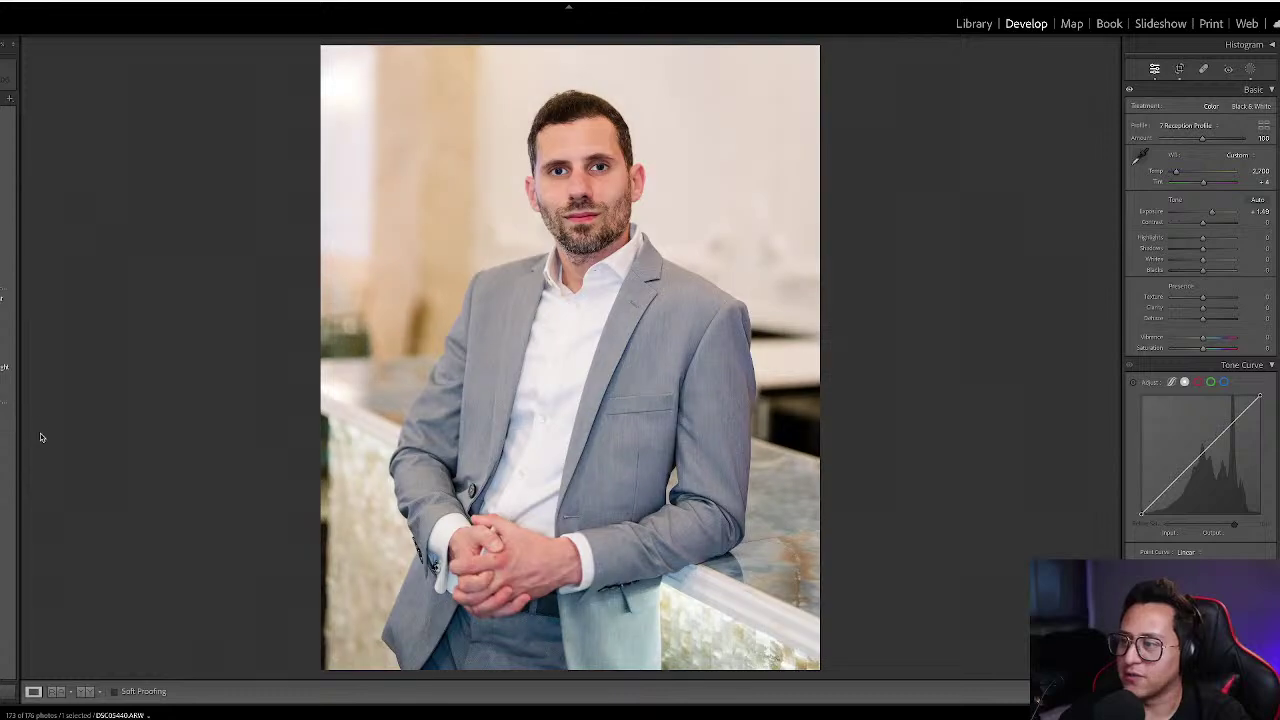
click(8, 435)
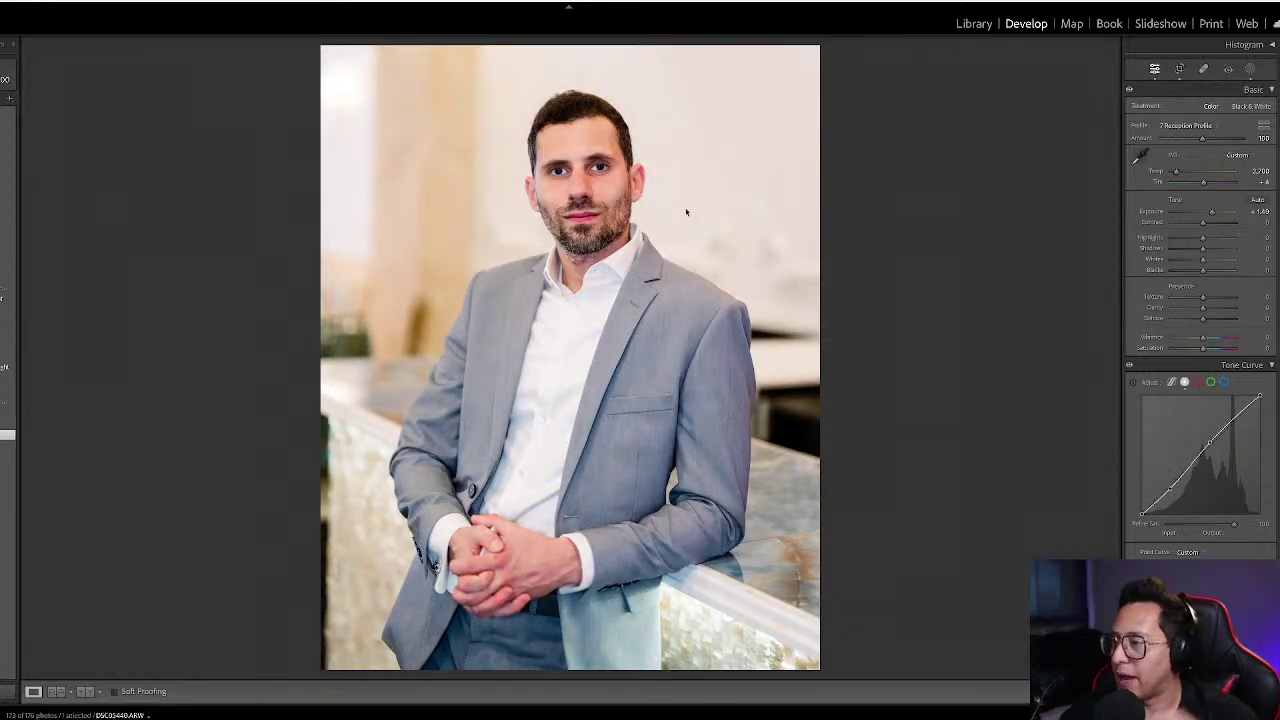
key(g)
- Apply the Curve Crunch preset to the photo of the long-haired girl
scroll(590, 236, up, 2)
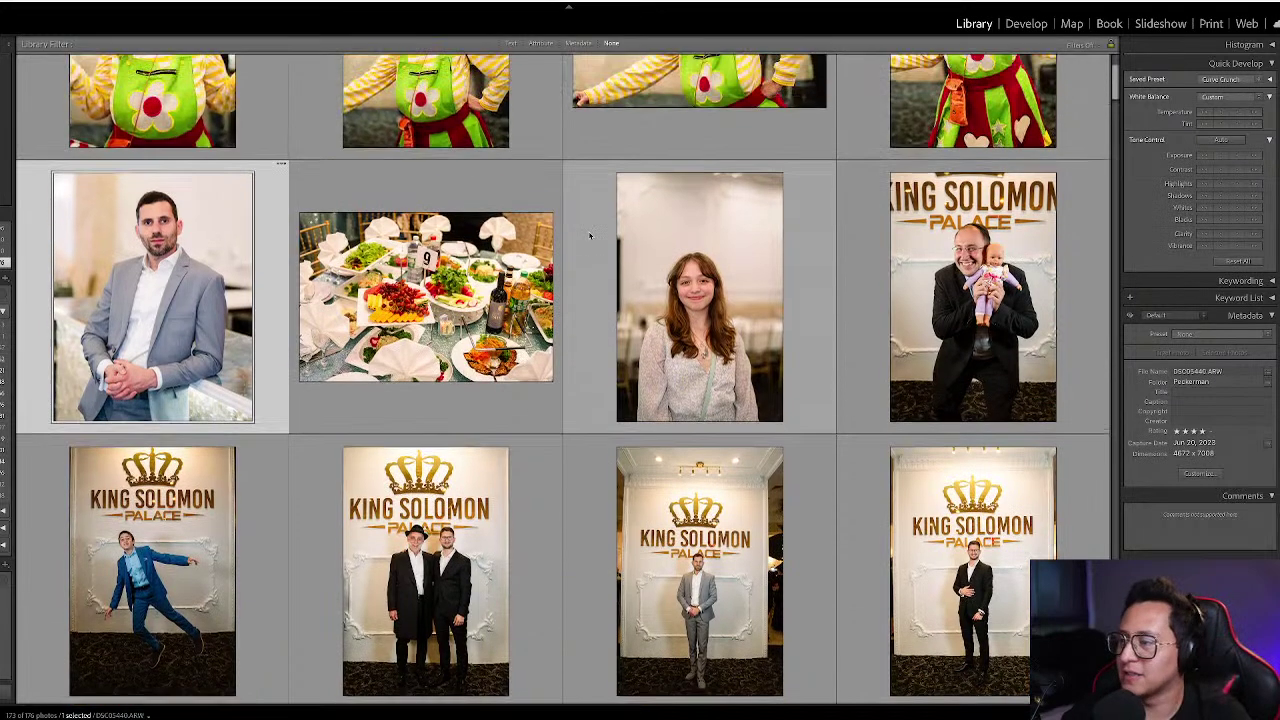
click(650, 262)
key(d)
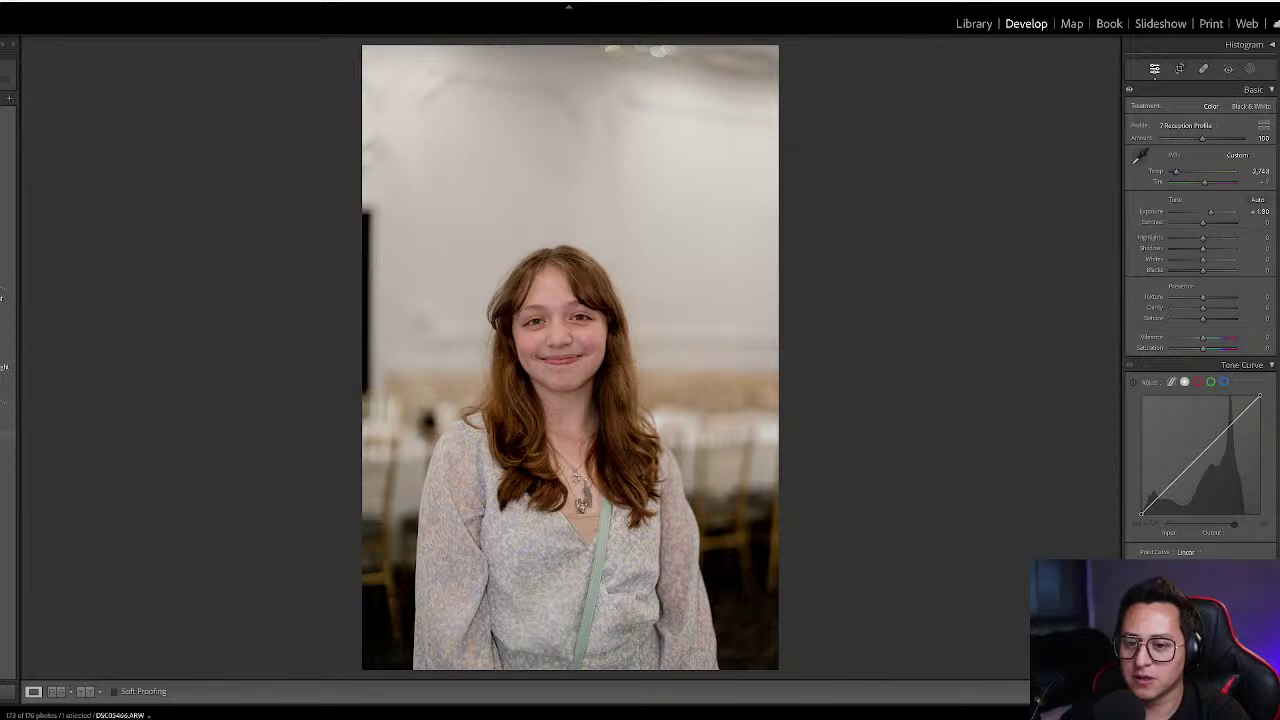
key(g)
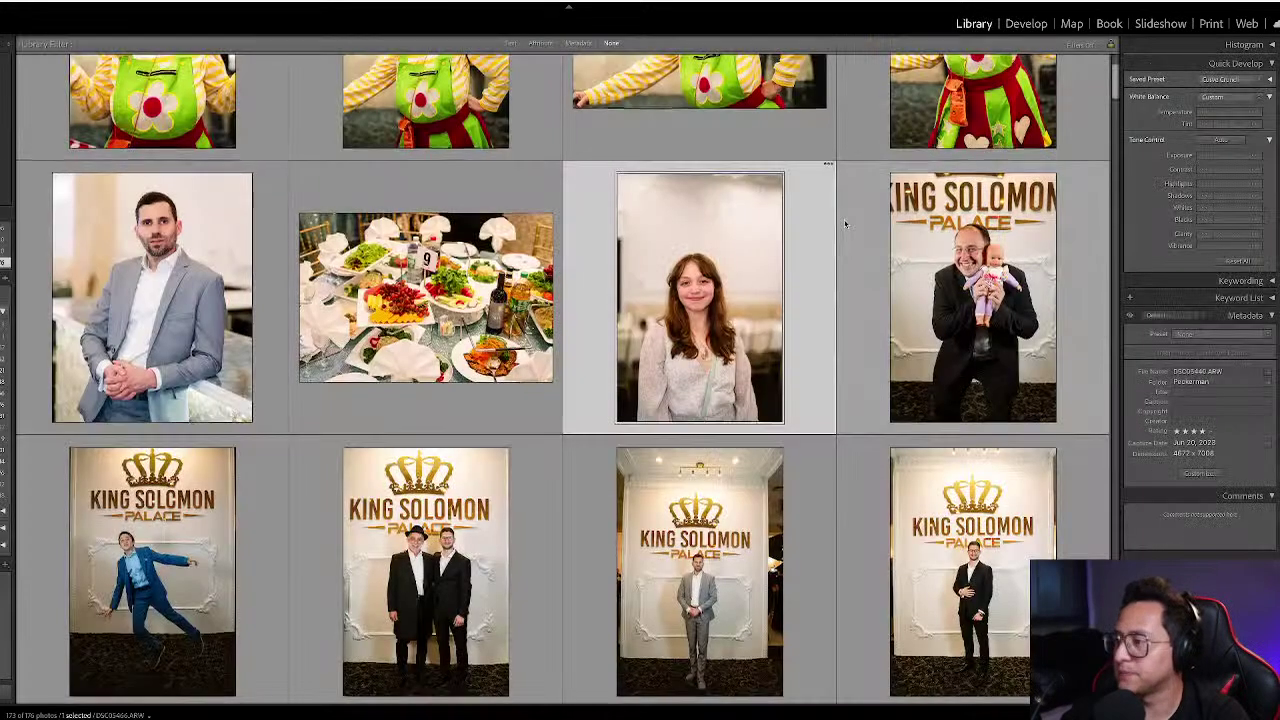
- Apply a tone curve preset and the Sharpen preset to all four photos of the clown together
click(942, 257)
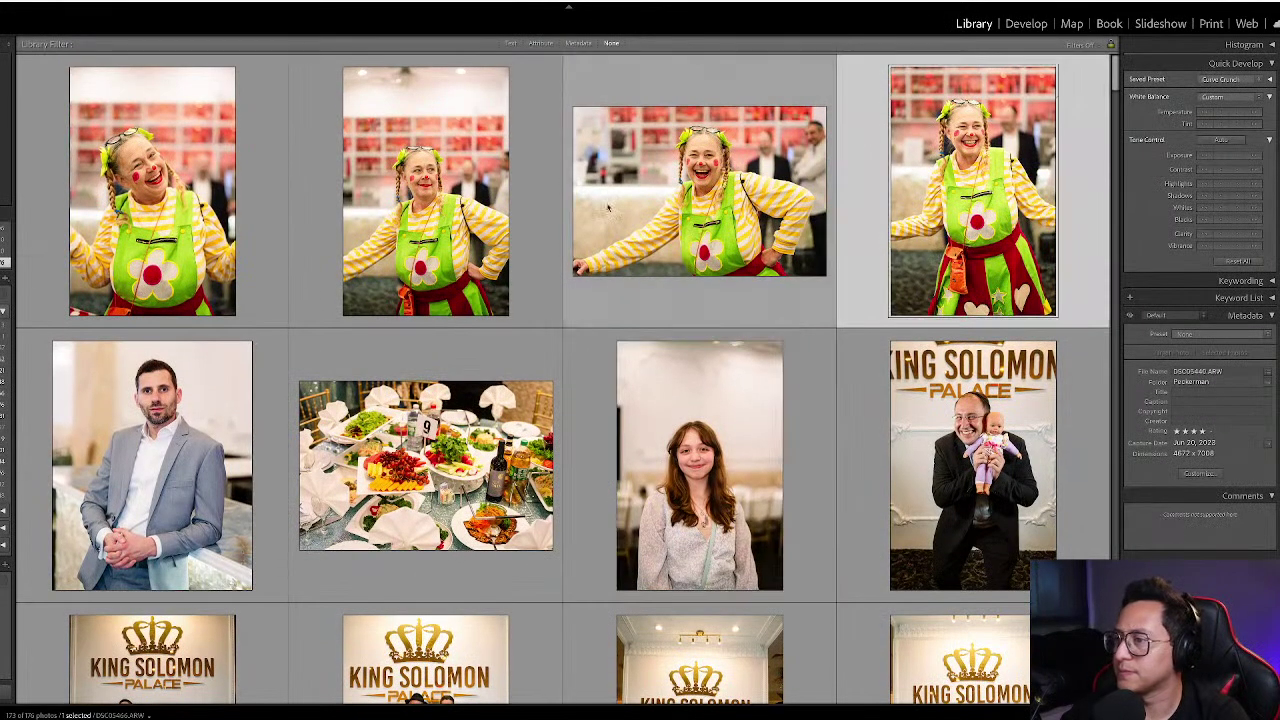
shift+click(190, 193)
key(d)
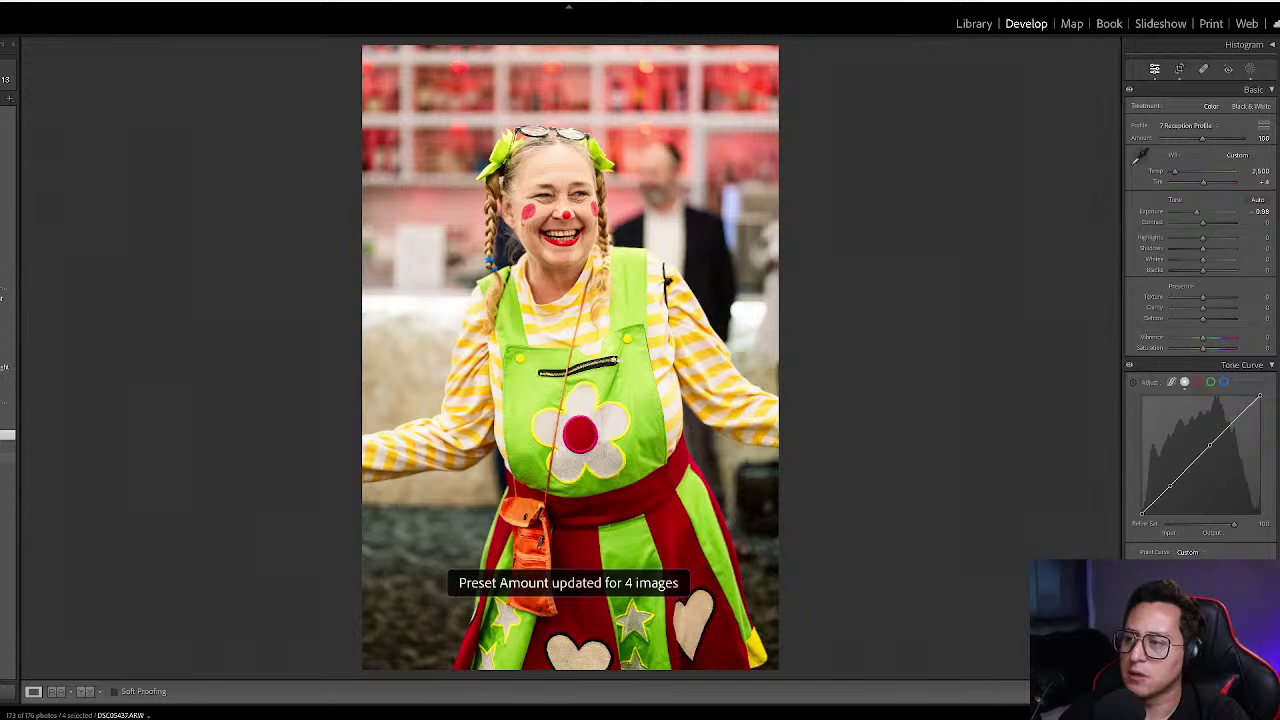
click(7, 457)
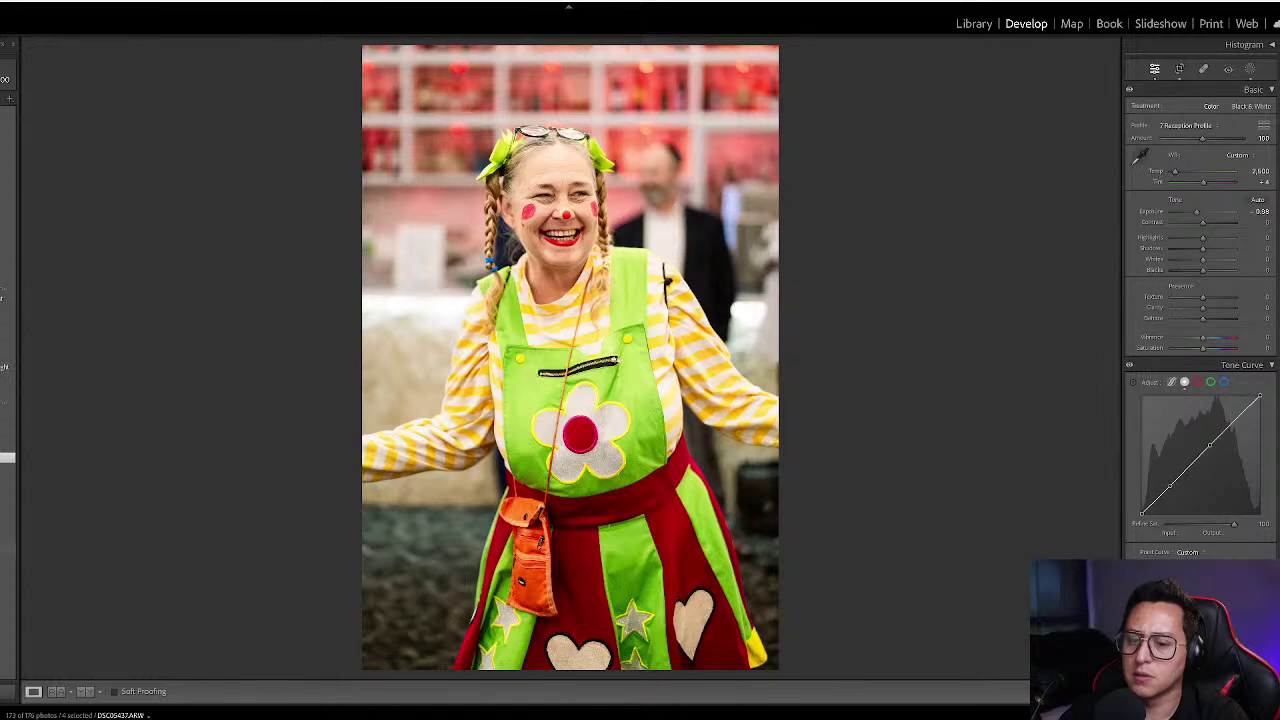
click(7, 582)
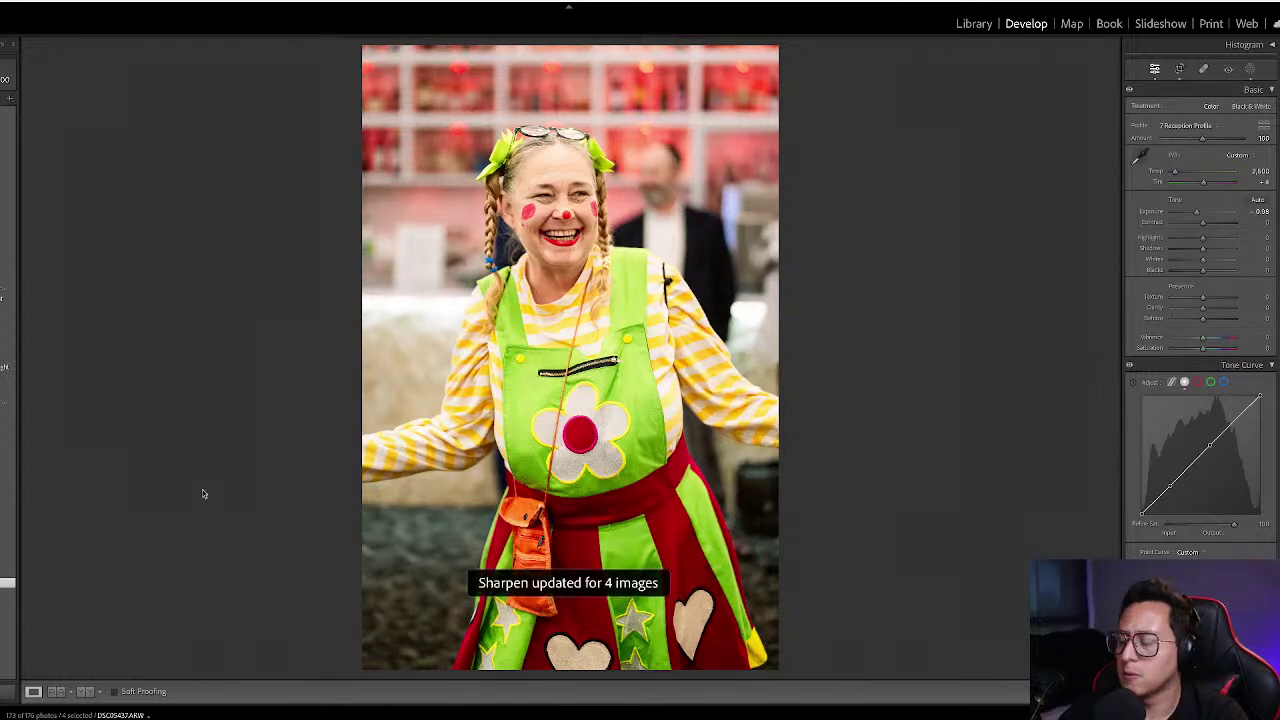
key(g)
- Compare exposure levels on the landscape photo of the clown and settle on -0.48
click(672, 230)
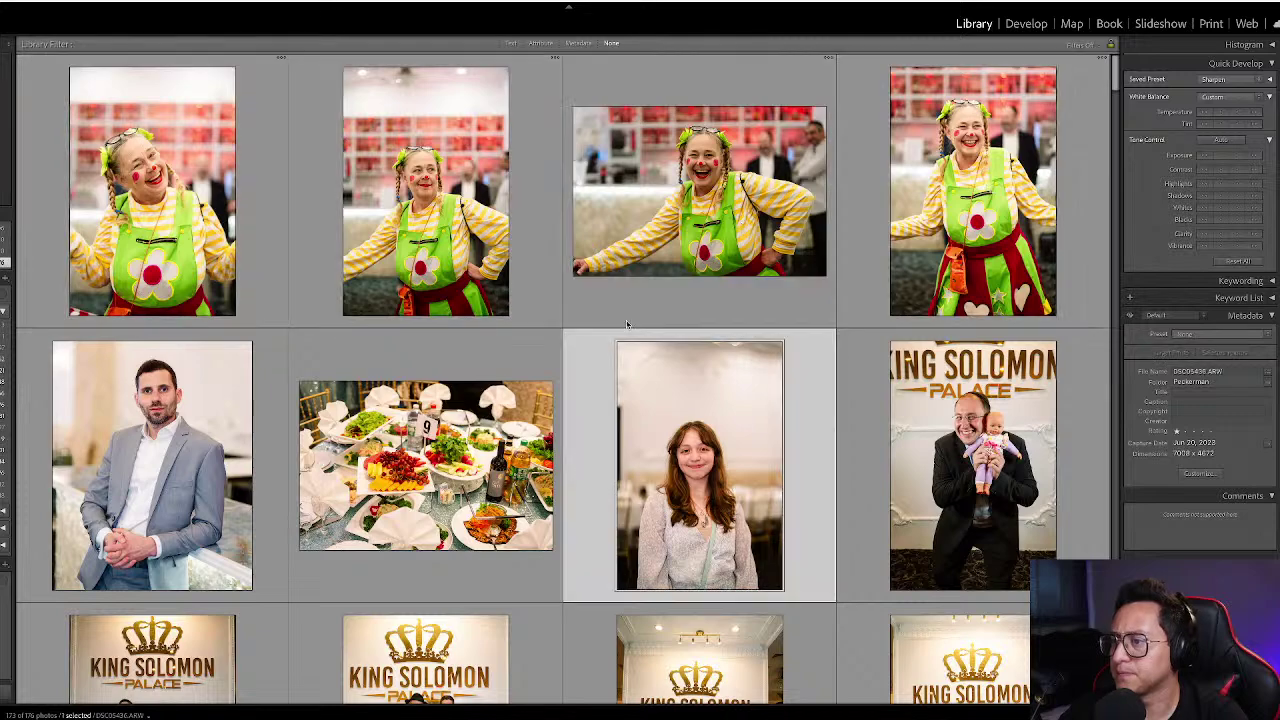
key(d)
key(equal)
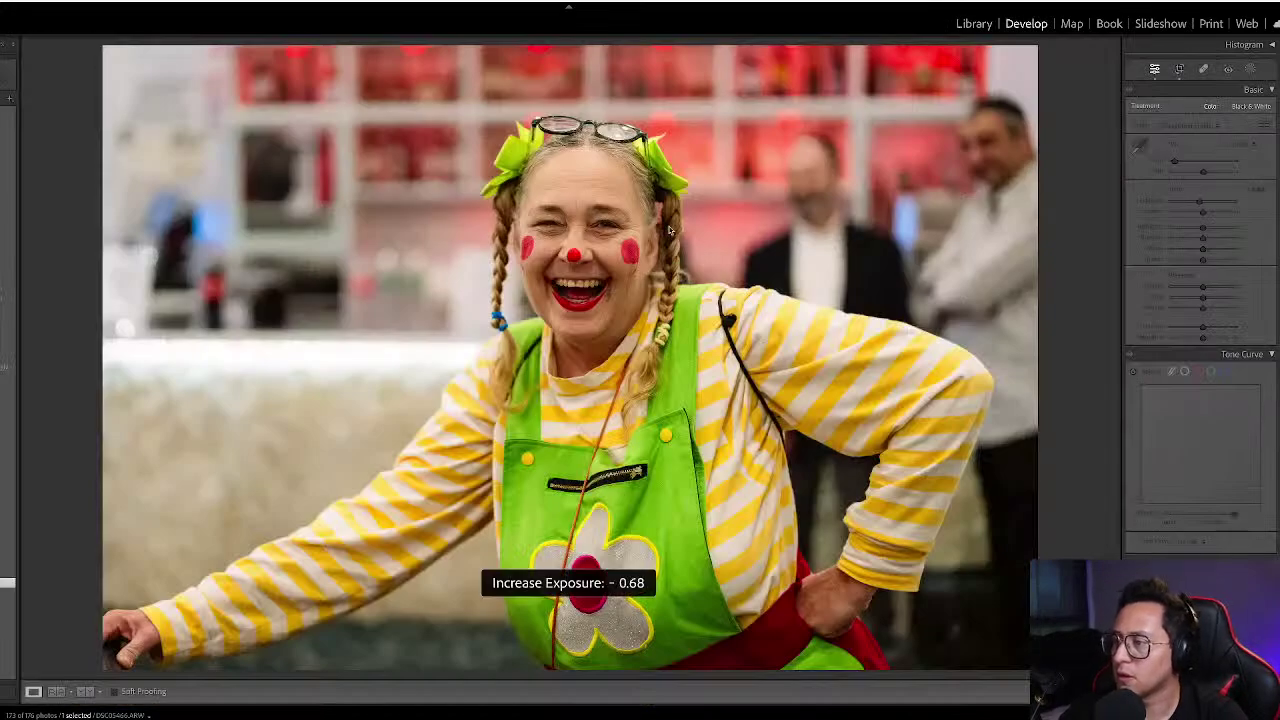
key(minus)
key(minus)
key(minus)
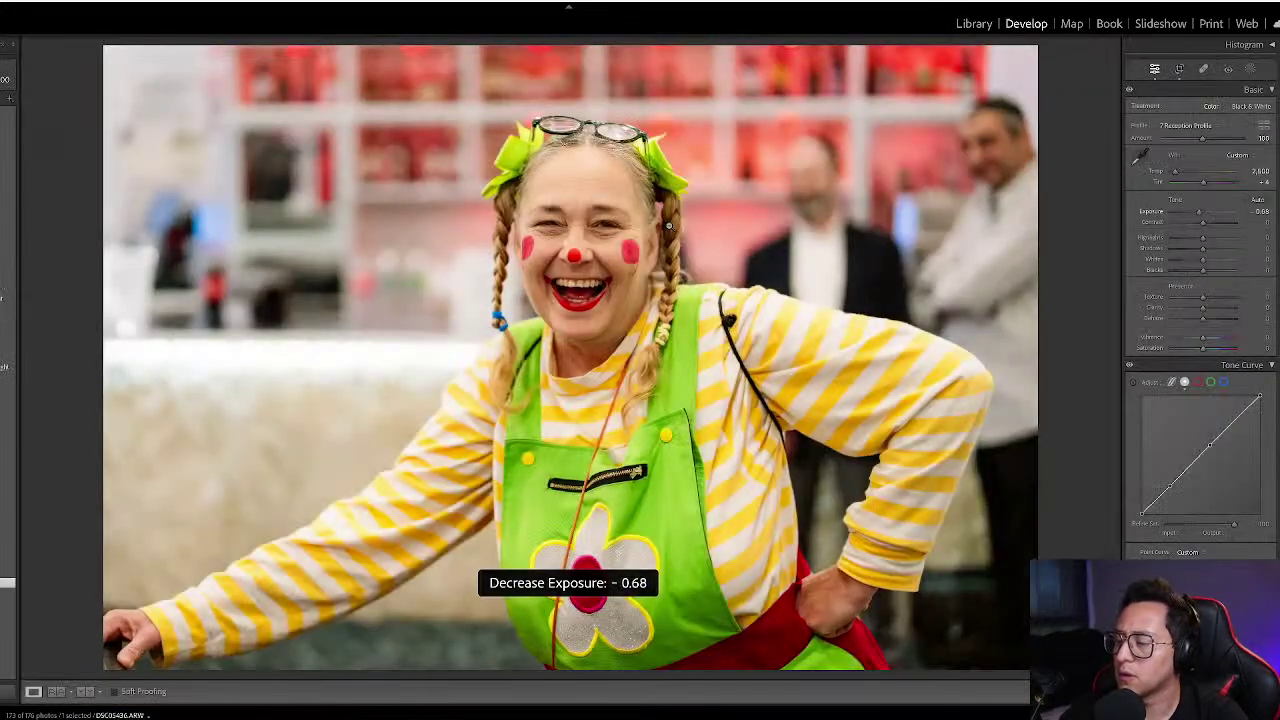
key(g)
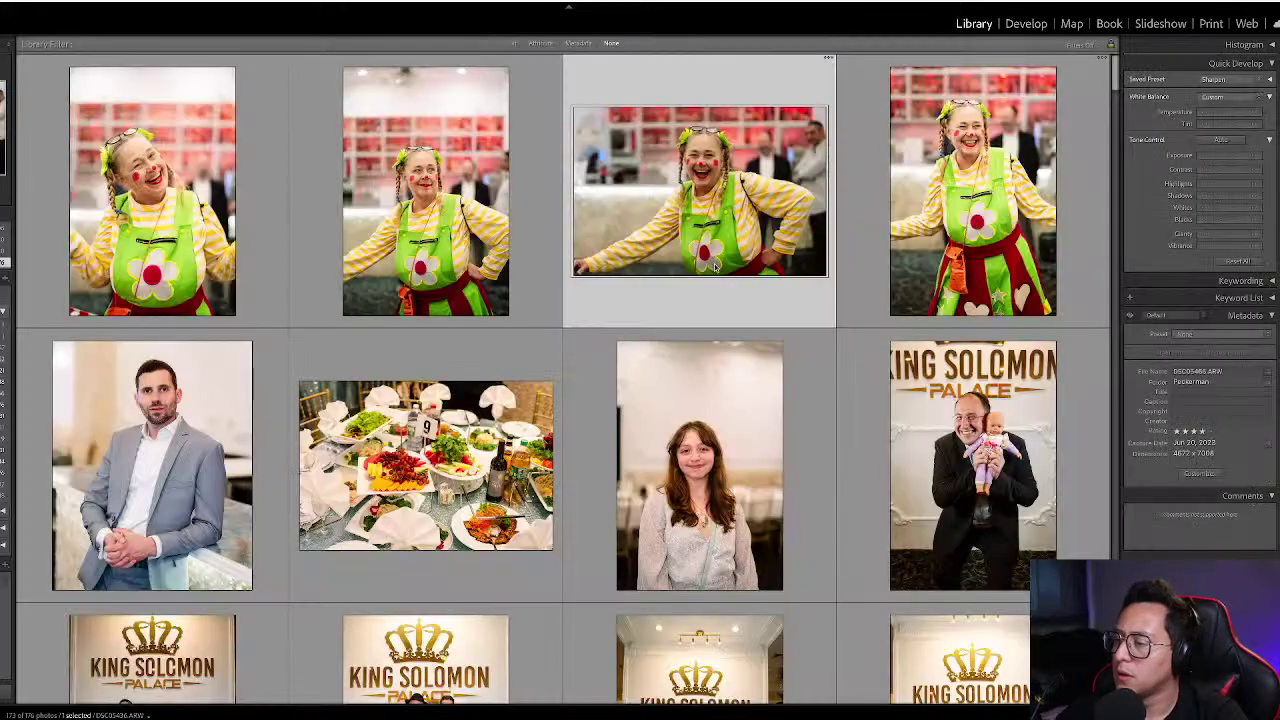
key(d)
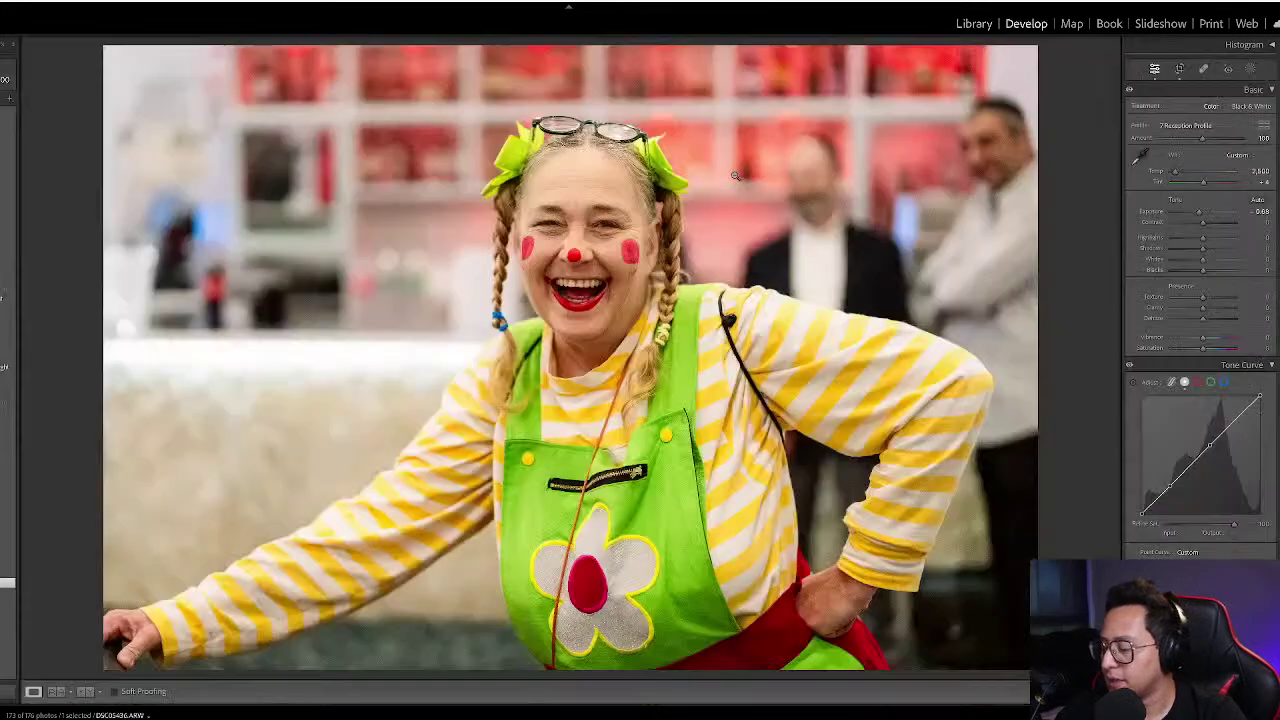
key(equal)
key(equal)
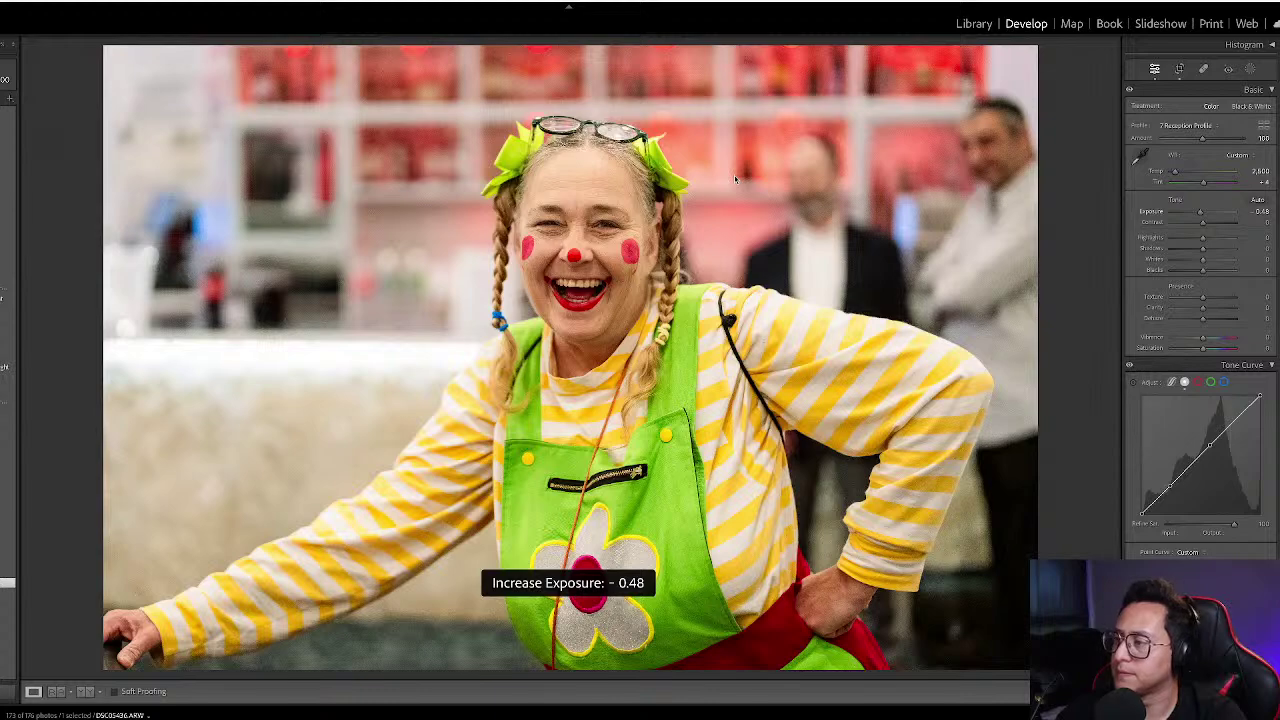
key(g)
- Lower the exposure of the clown photo after the landscape one to -1.18 and compare it with the landscape shot
key(Right)
key(d)
key(minus)
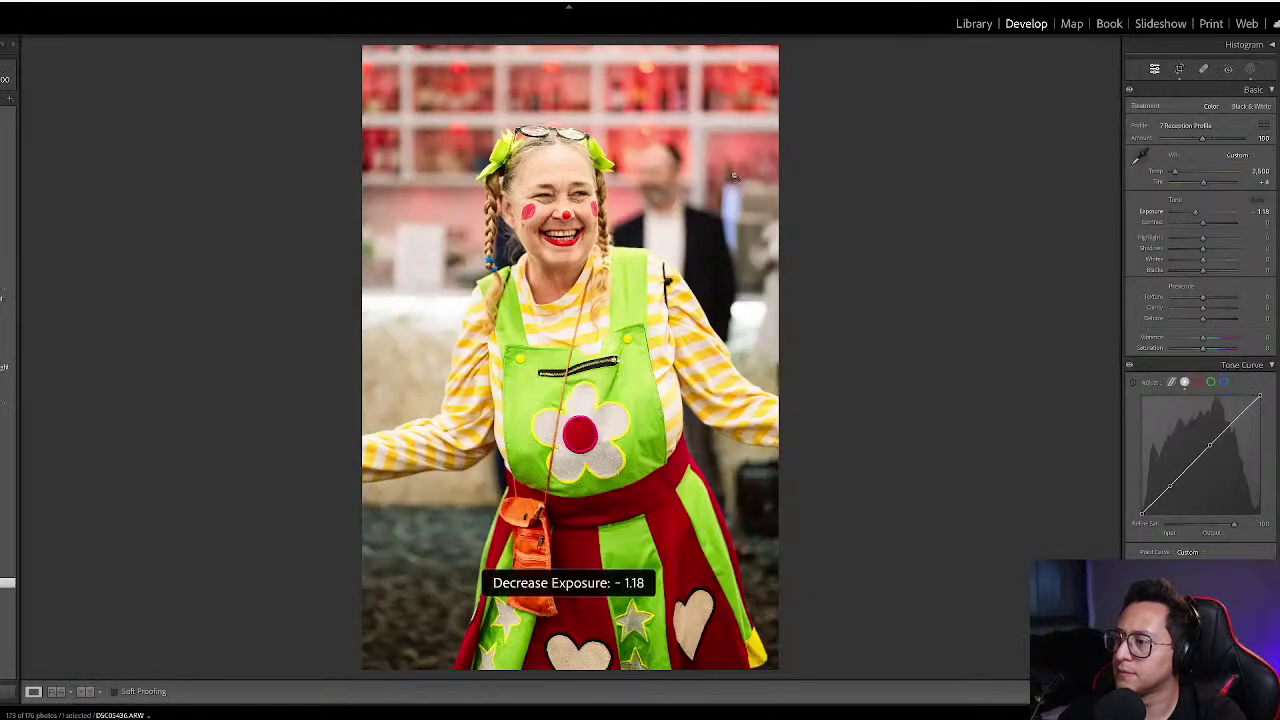
key(g)
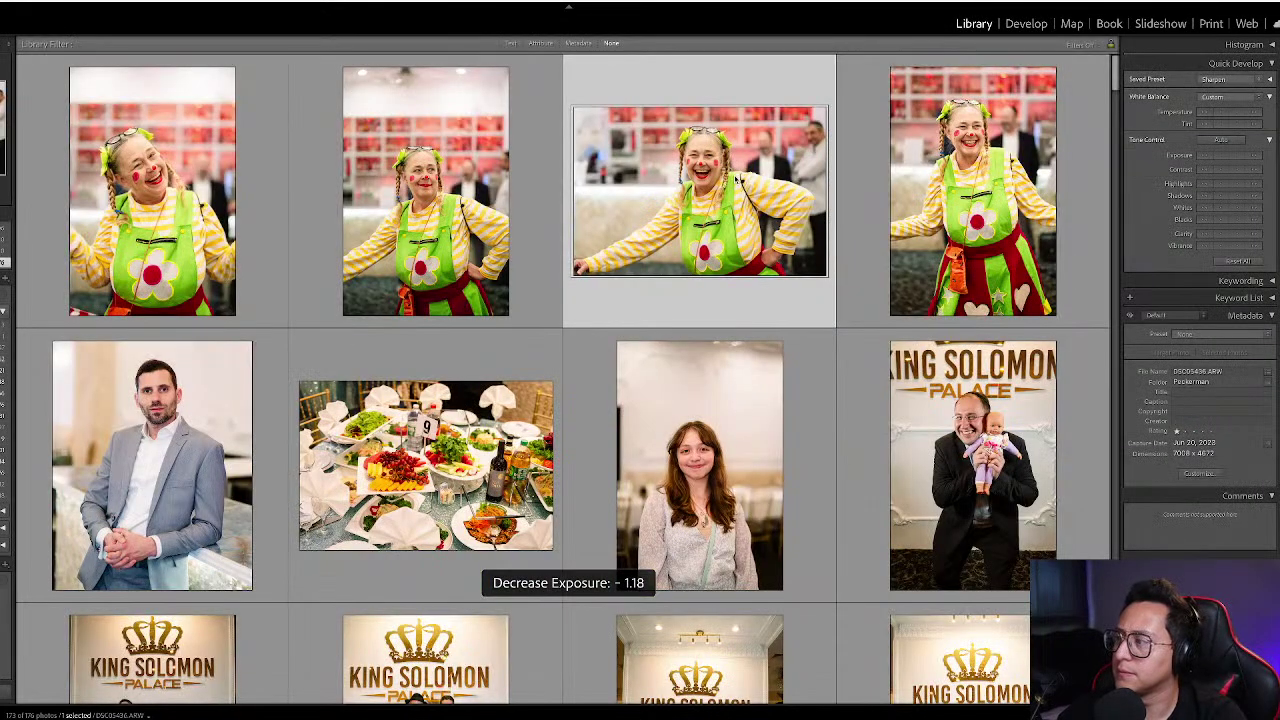
key(d)
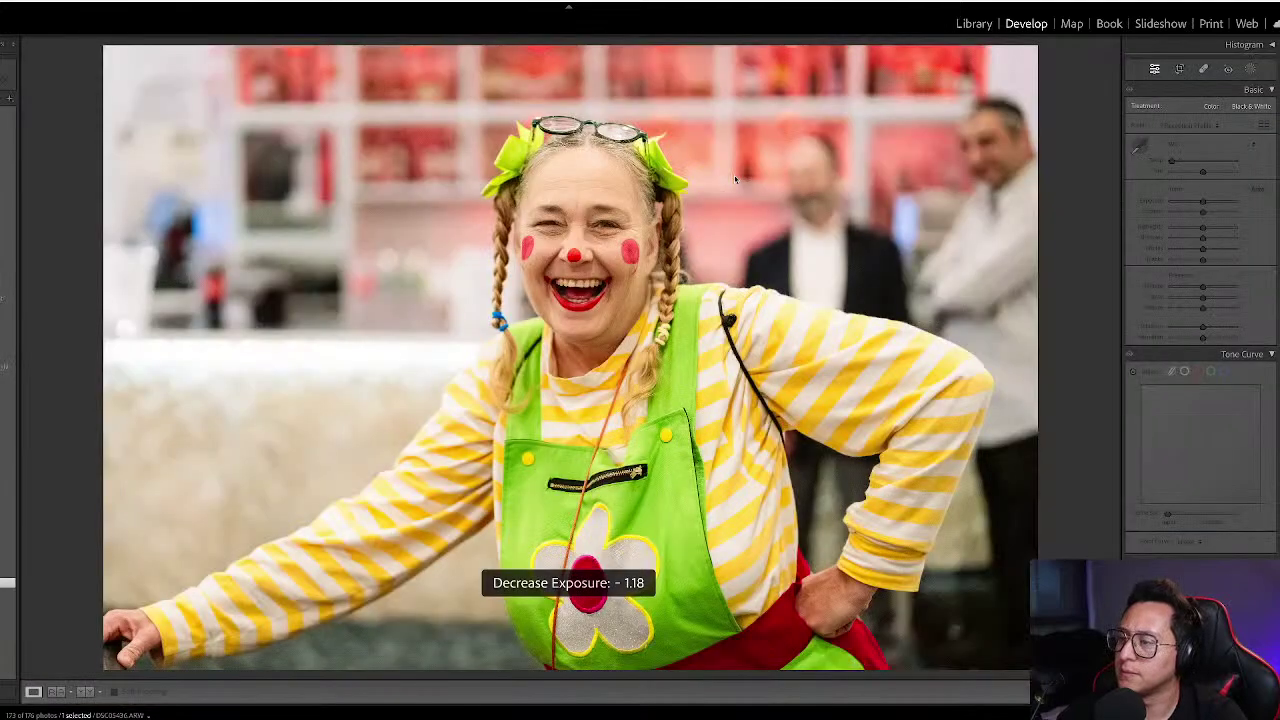
key(g)
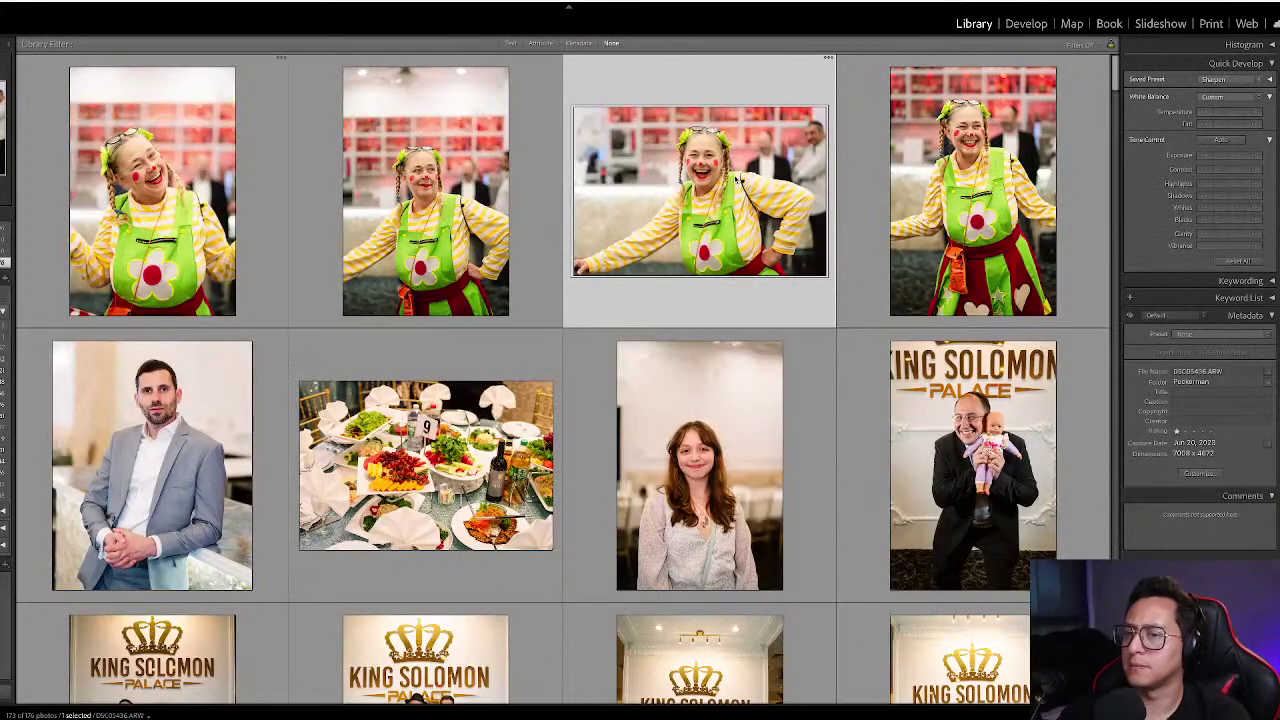
- Reject the skewed middle copy of the fried food platter photo and show the cell details in the grid
key(Down)
key(Down)
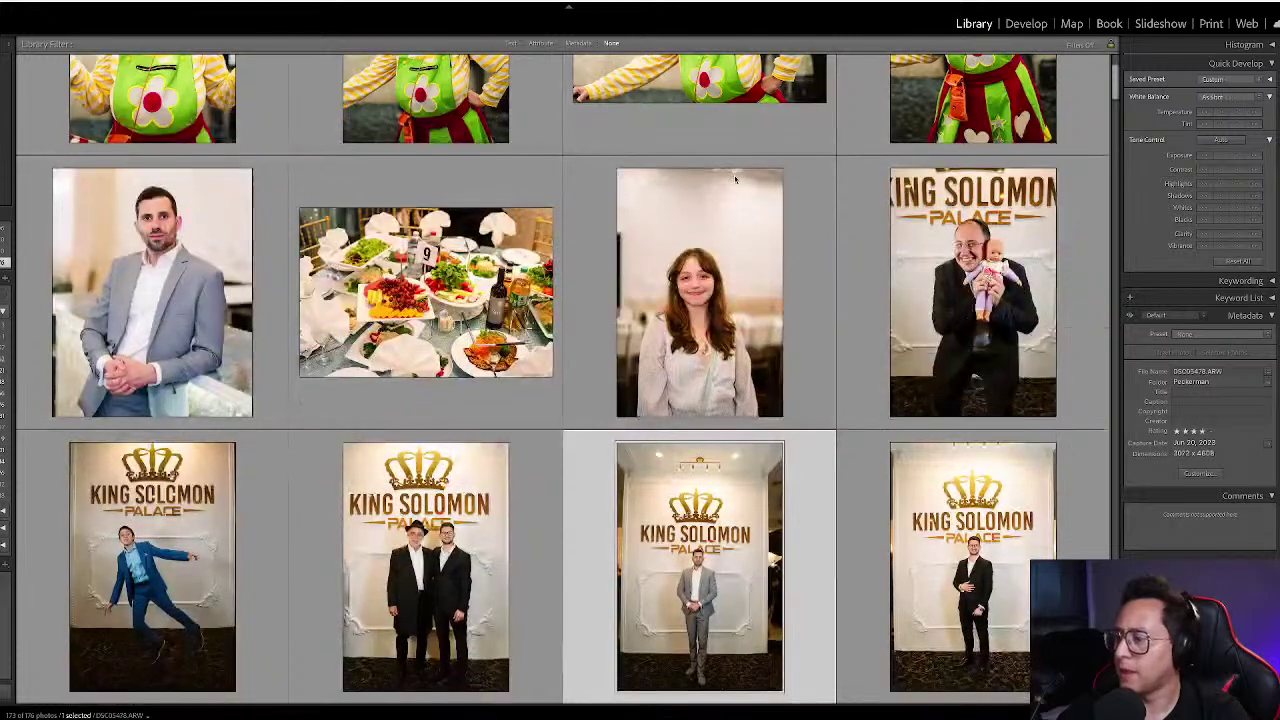
scroll(735, 180, down, 5)
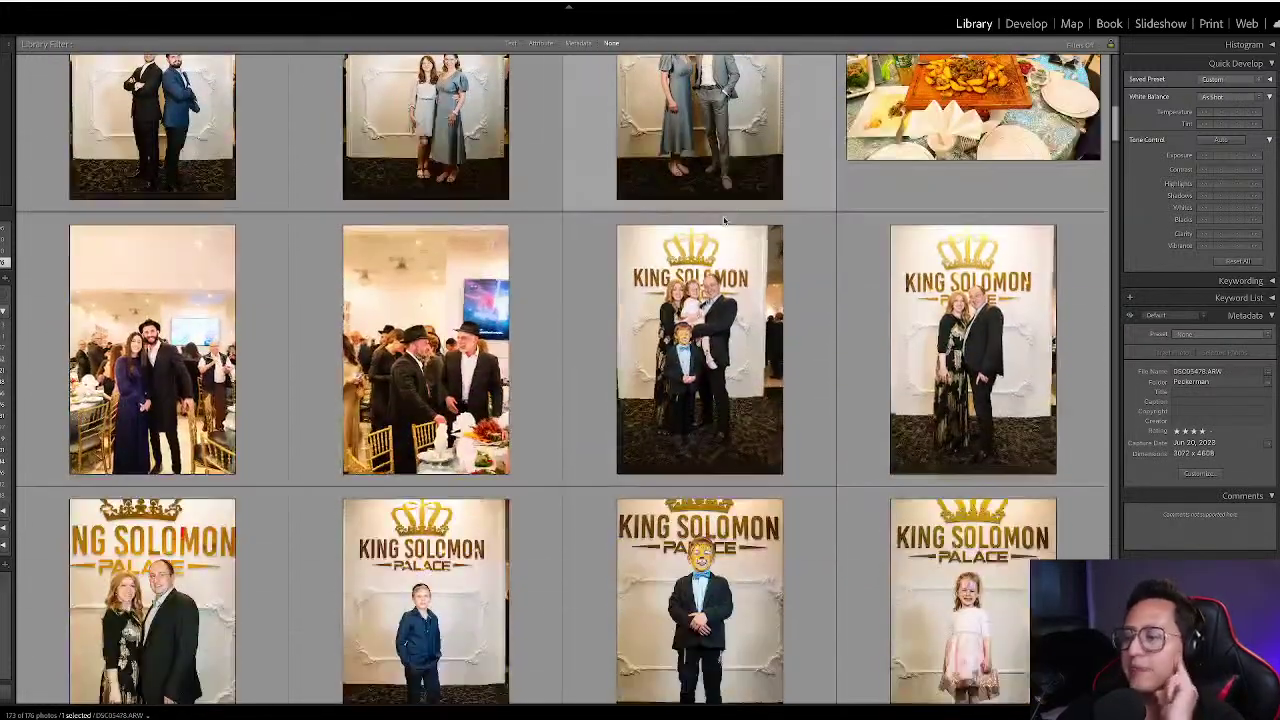
click(529, 290)
scroll(529, 290, down, 1)
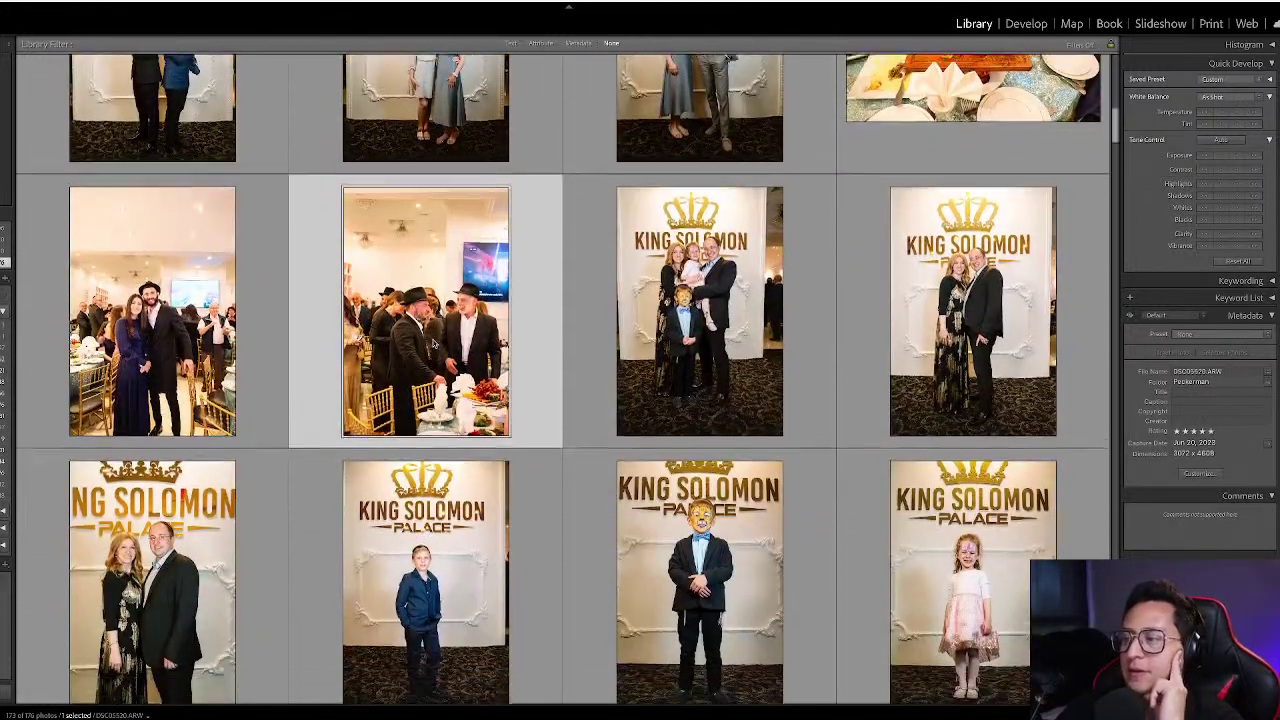
scroll(433, 343, down, 6)
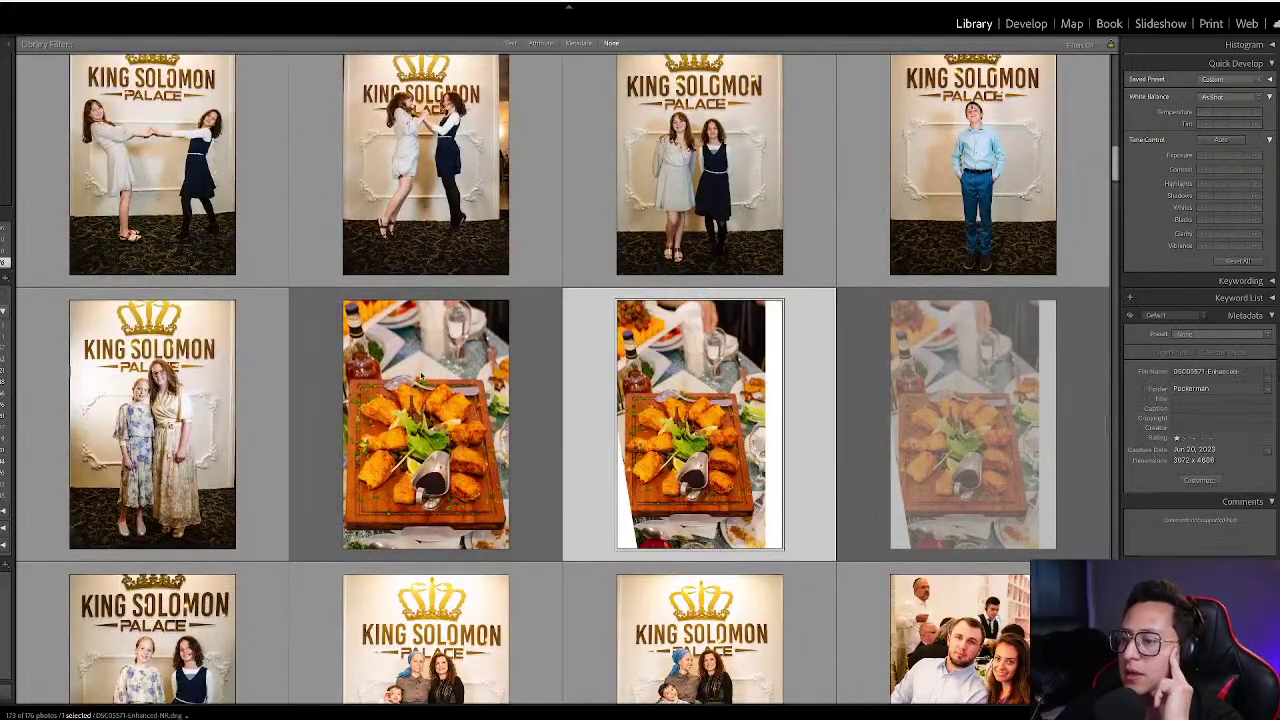
click(421, 376)
key(j)
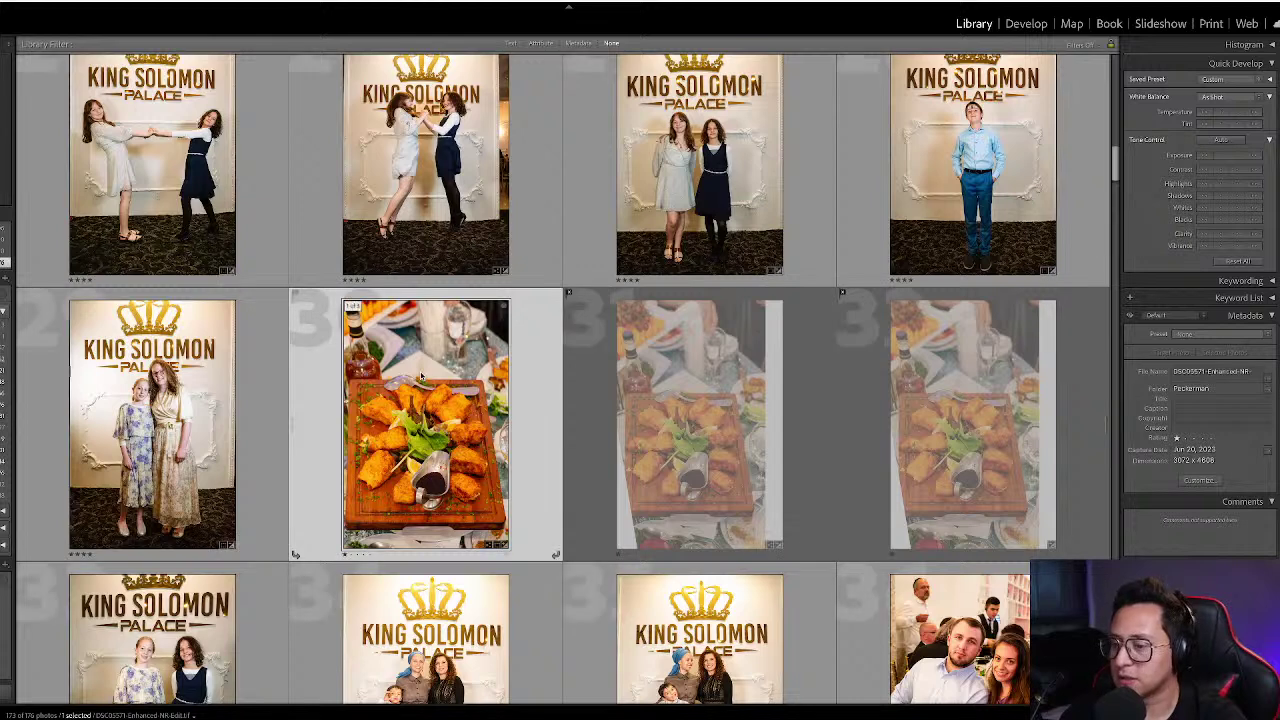
- Filter the grid to flagged and unflagged photos, hiding the rejected ones, and check the sequence as far as the food platter
click(535, 45)
click(758, 60)
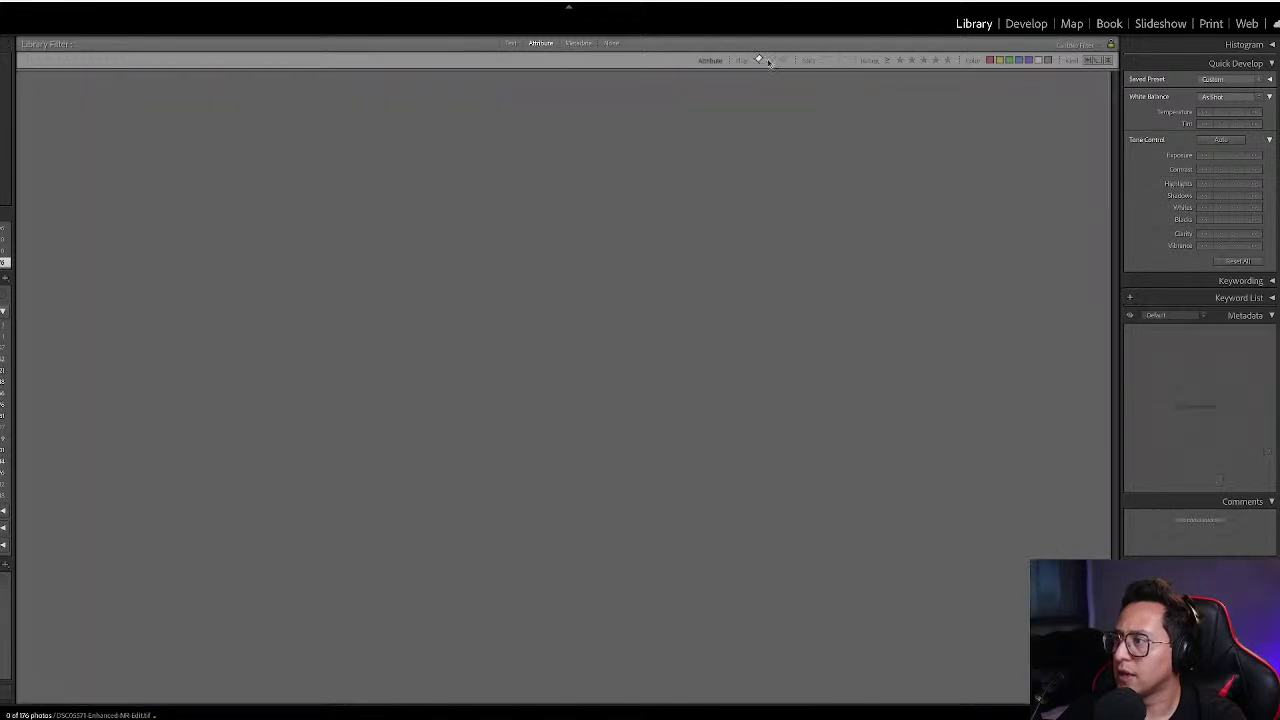
click(774, 62)
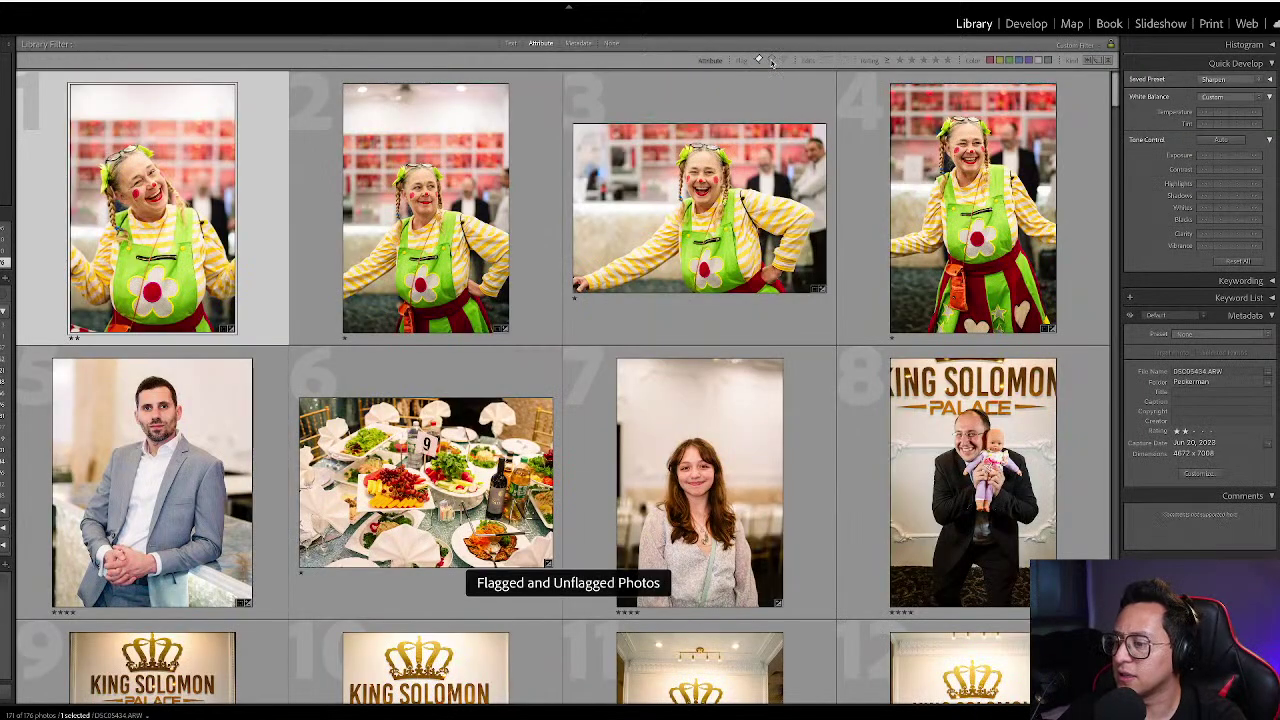
scroll(717, 283, down, 2)
scroll(717, 283, down, 6)
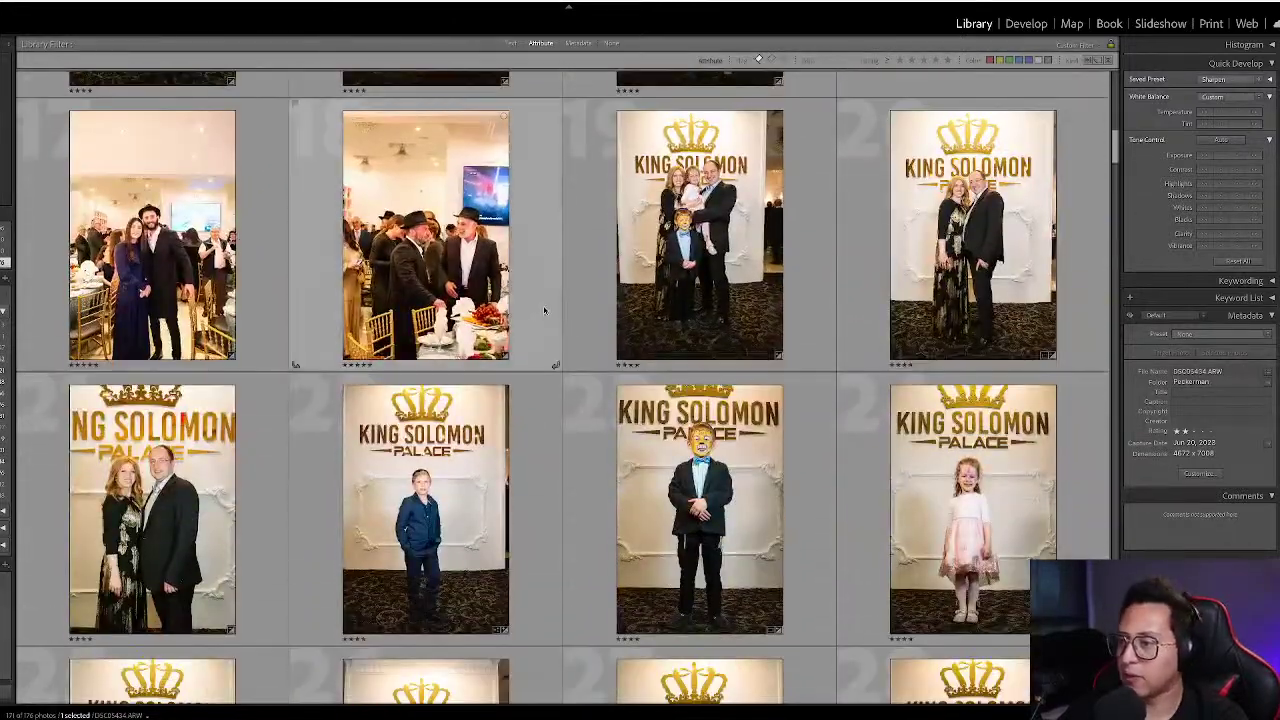
scroll(544, 311, down, 3)
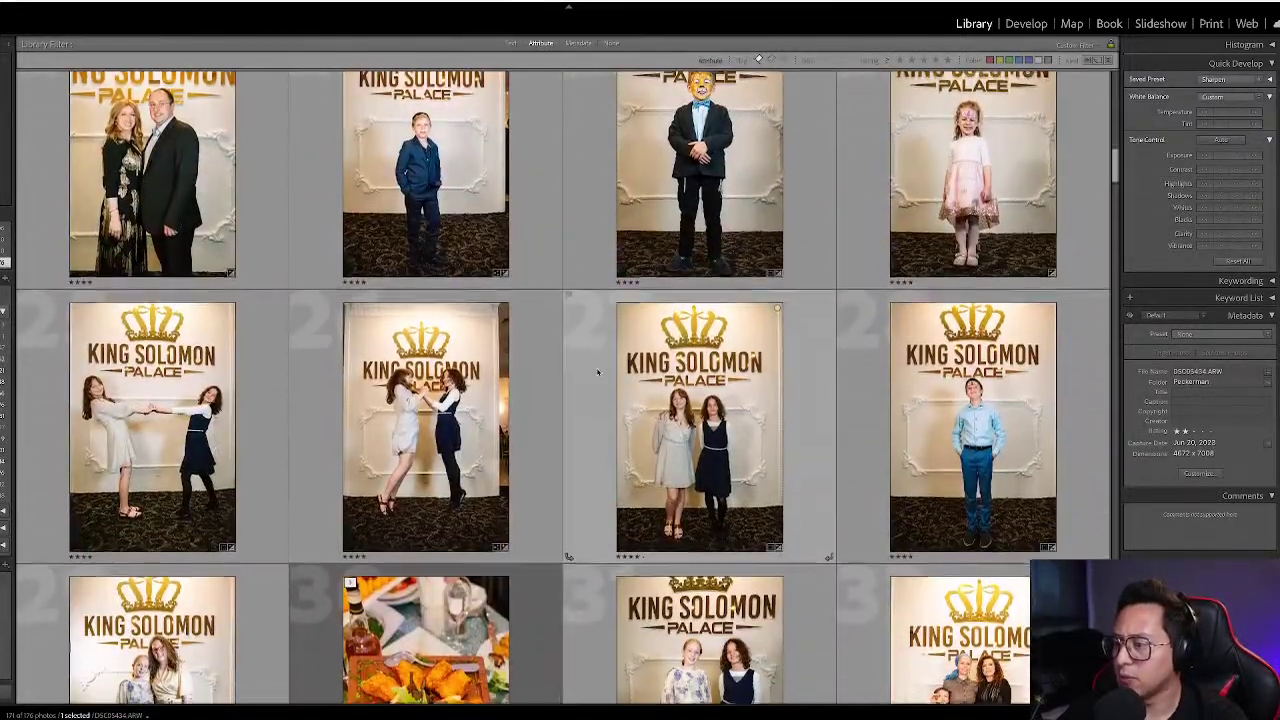
scroll(597, 372, down, 3)
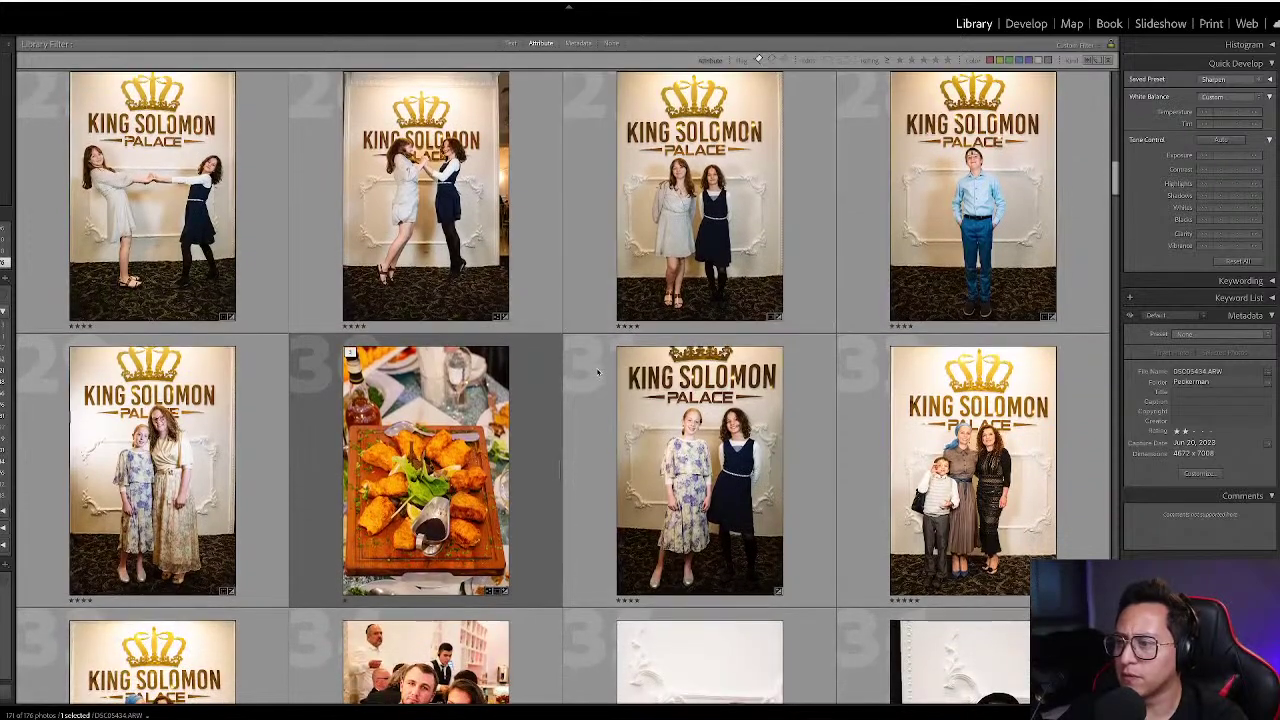
- Cool the white balance slightly and reduce the saturation of the portrait of the couple in front of the yellow wall
scroll(597, 372, down, 6)
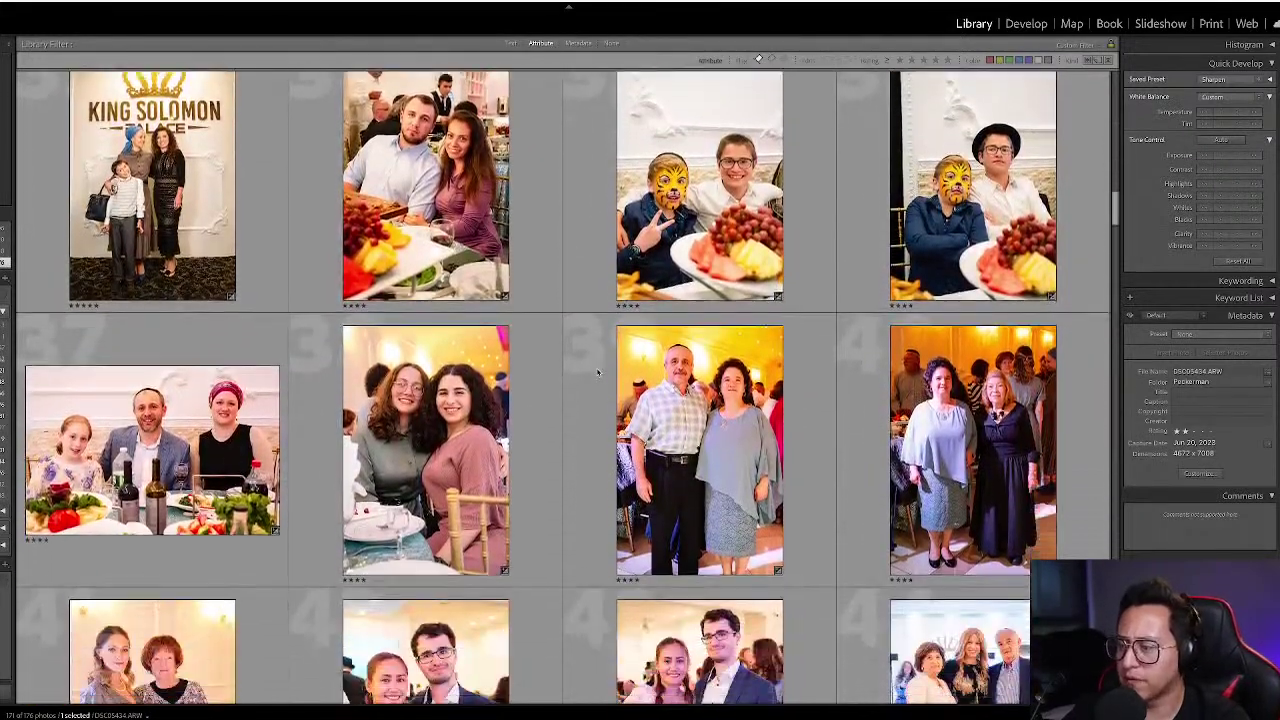
scroll(597, 372, down, 2)
click(678, 330)
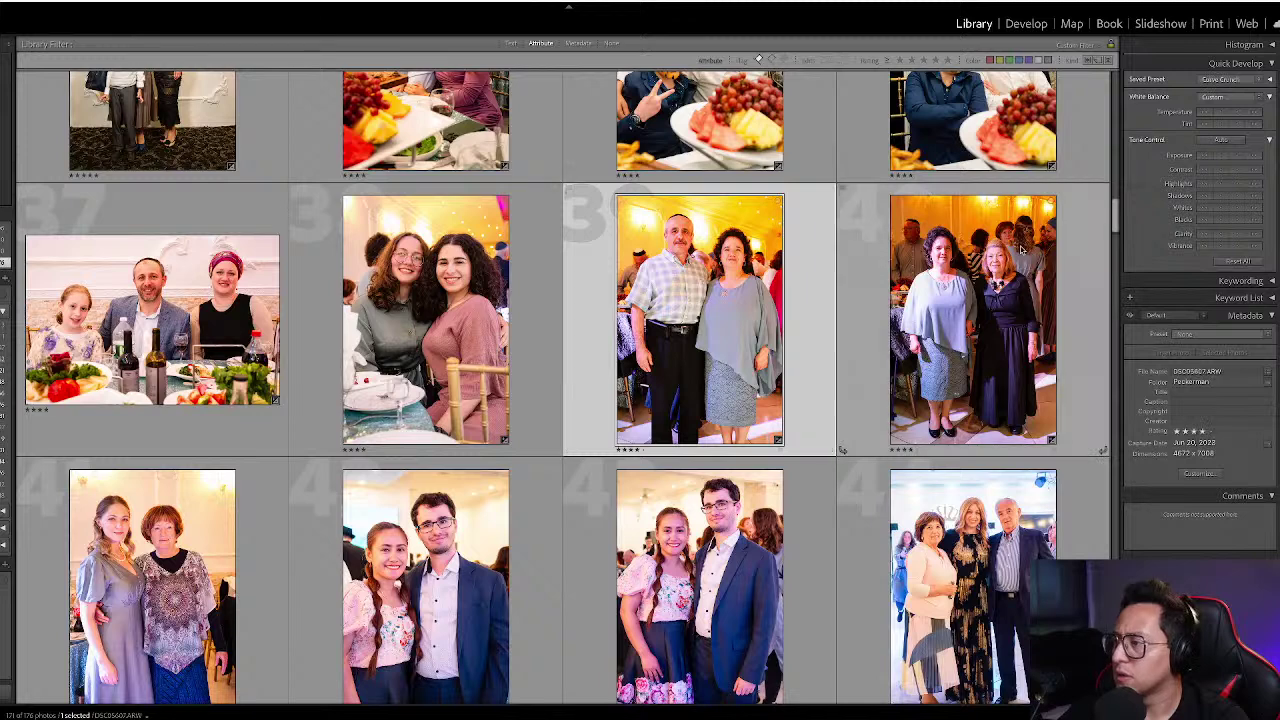
key(d)
click(1258, 171)
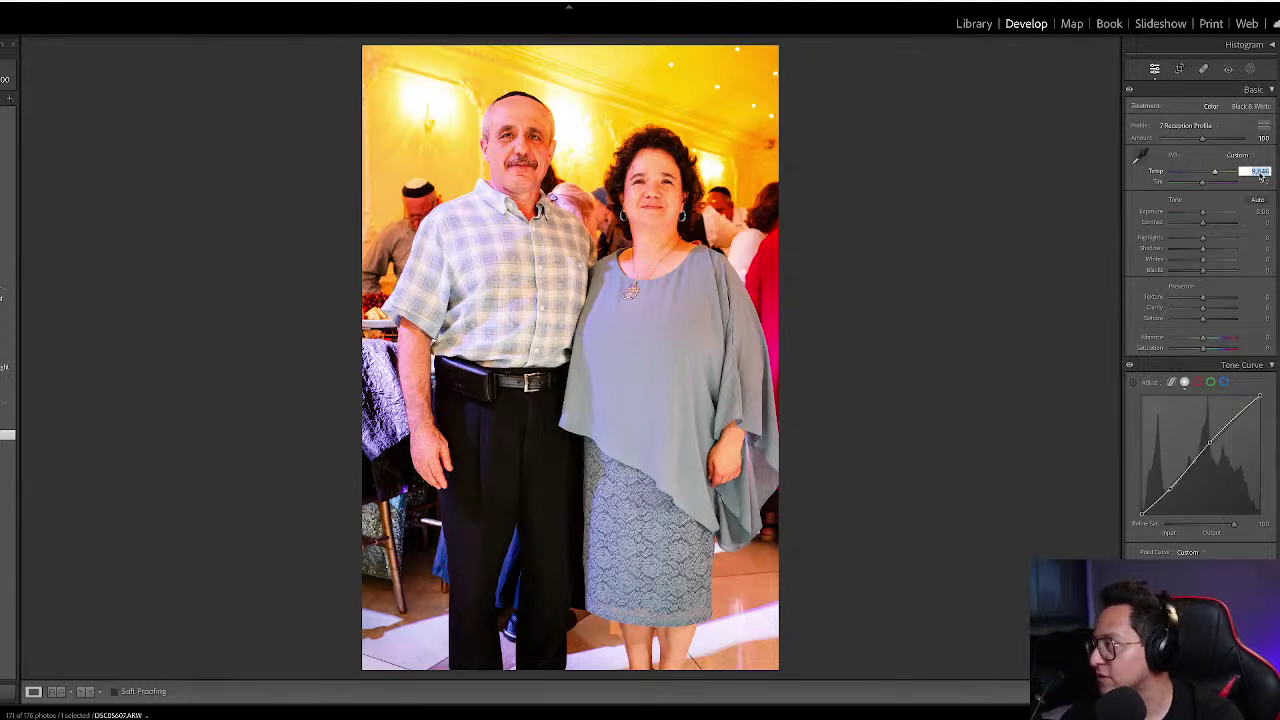
text(4)
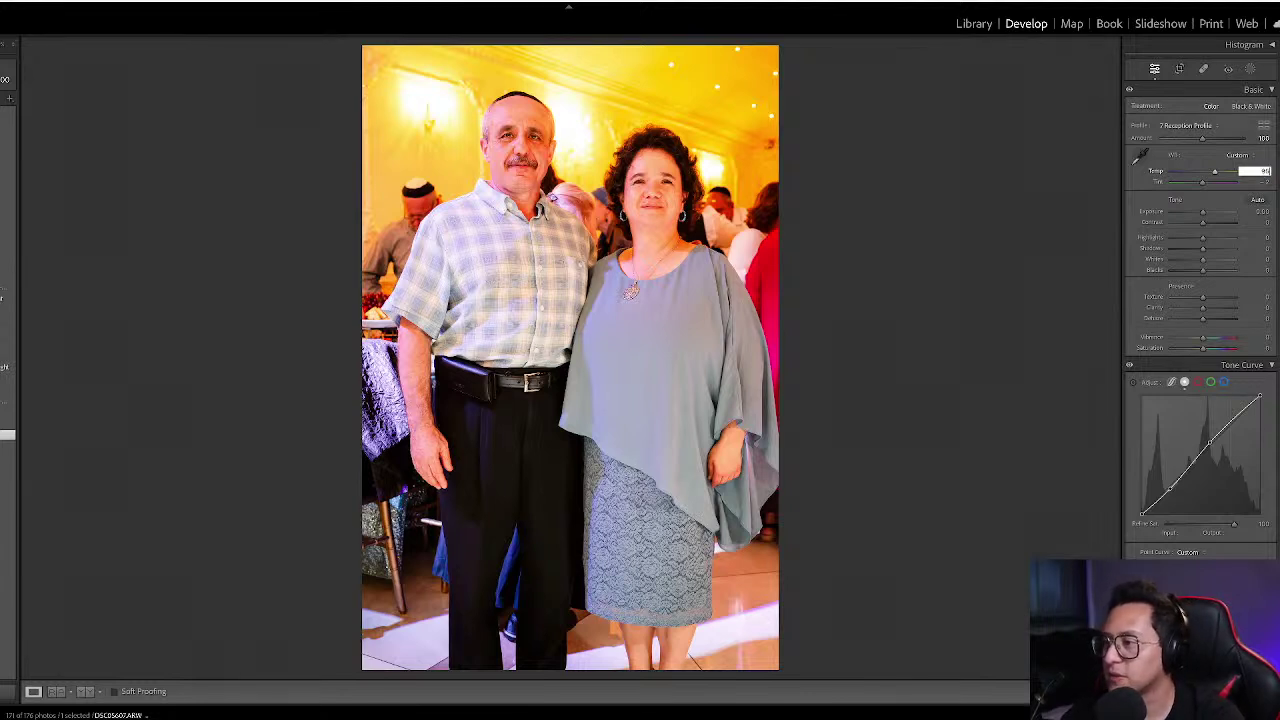
key(Return)
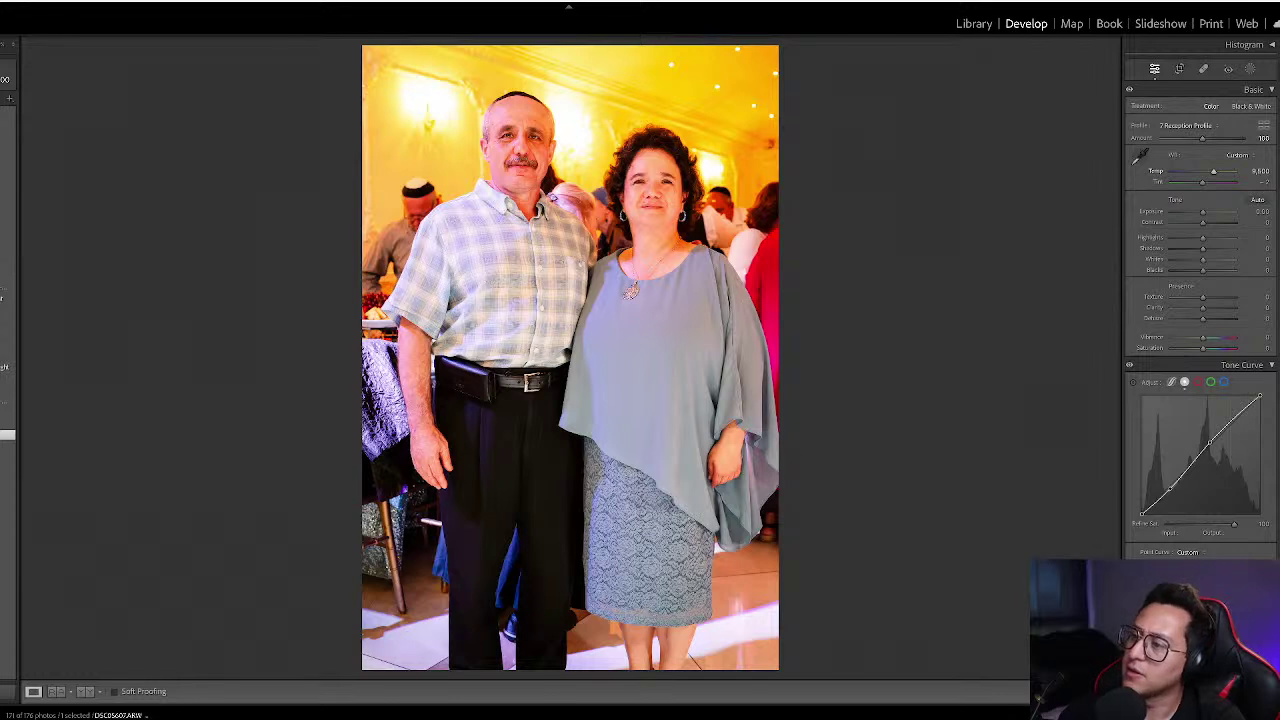
drag(1210, 350, 1200, 352)
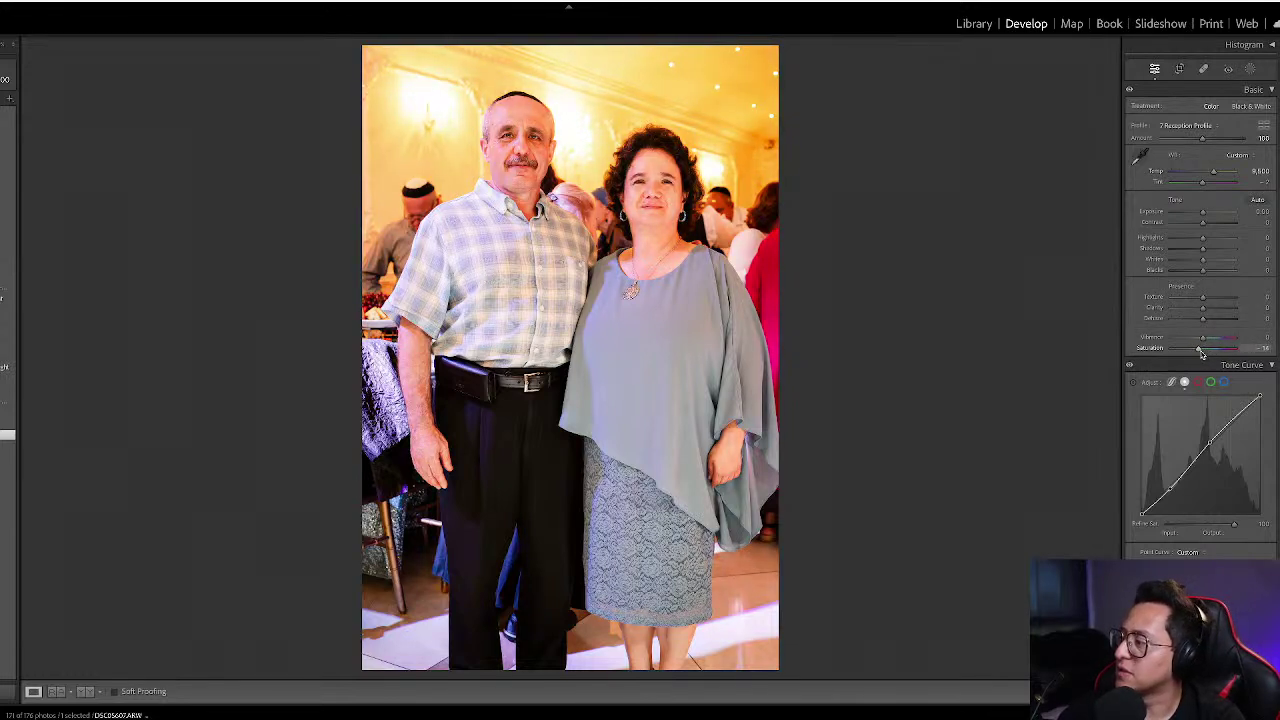
key(g)
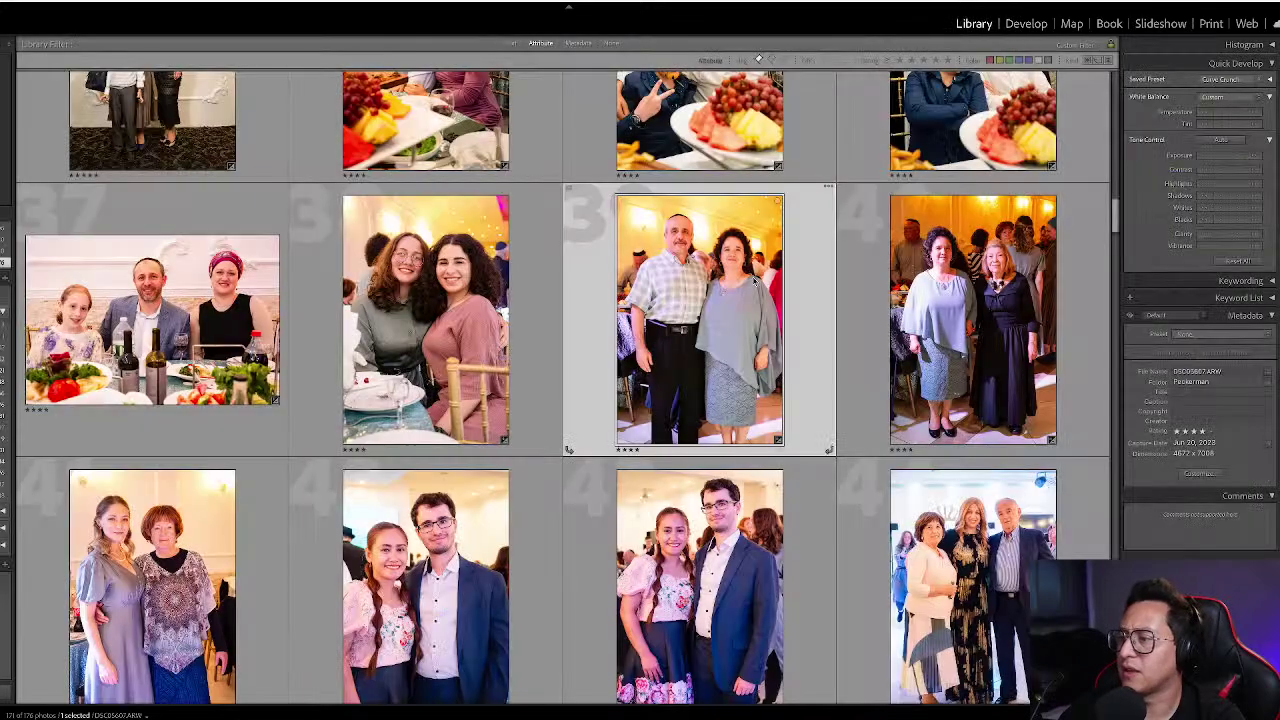
- Examine the grid for consistent color and exposure from the couple portraits through the speeches to the dancing photos
scroll(836, 300, down, 3)
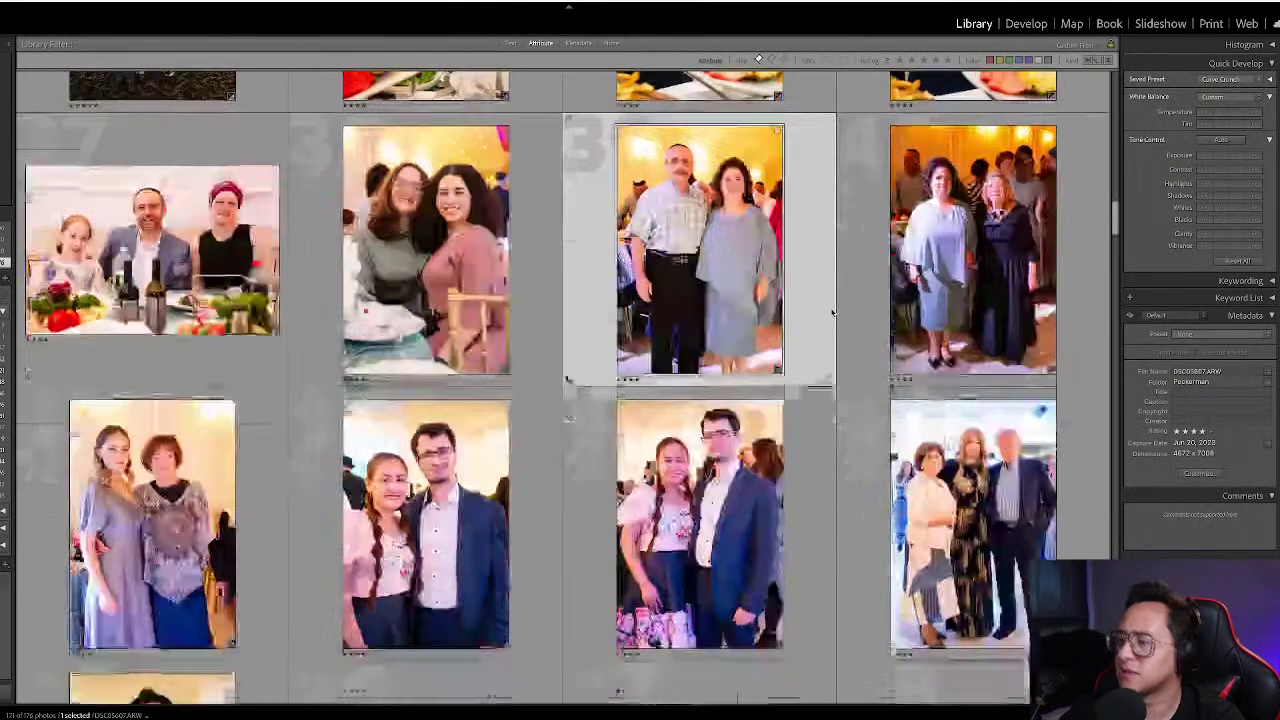
scroll(832, 313, down, 1)
scroll(832, 313, down, 5)
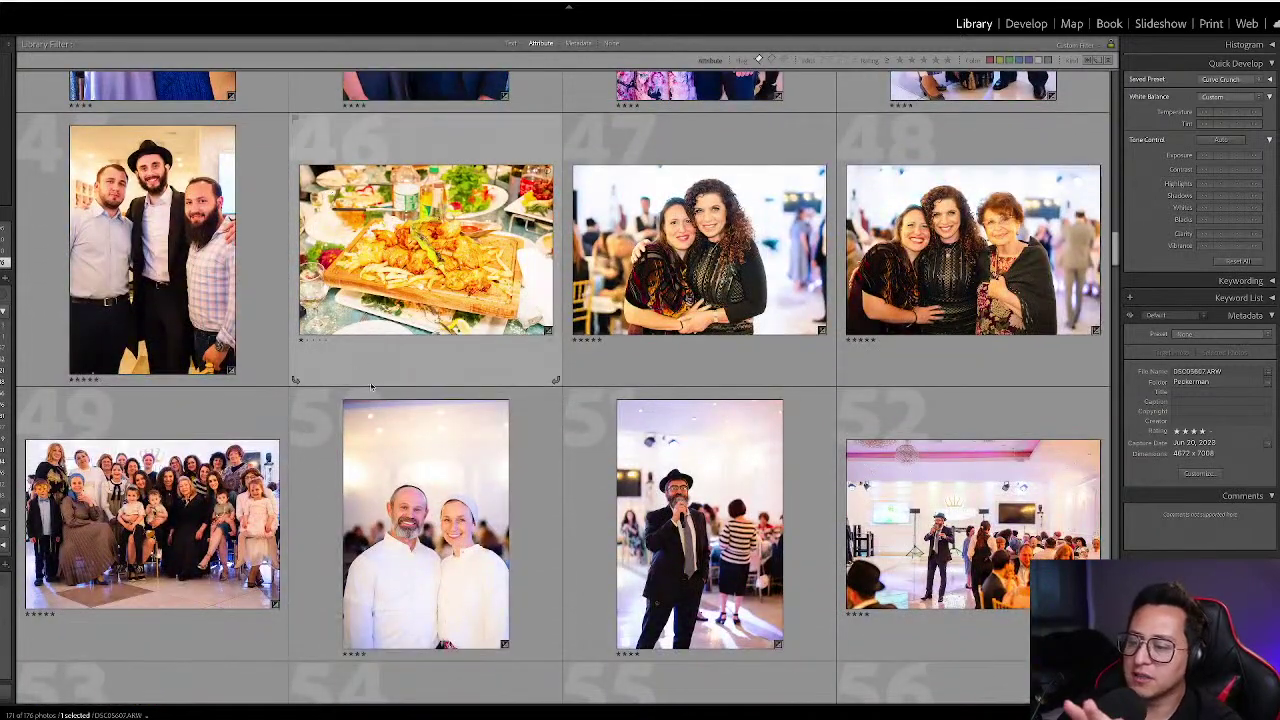
scroll(362, 362, down, 10)
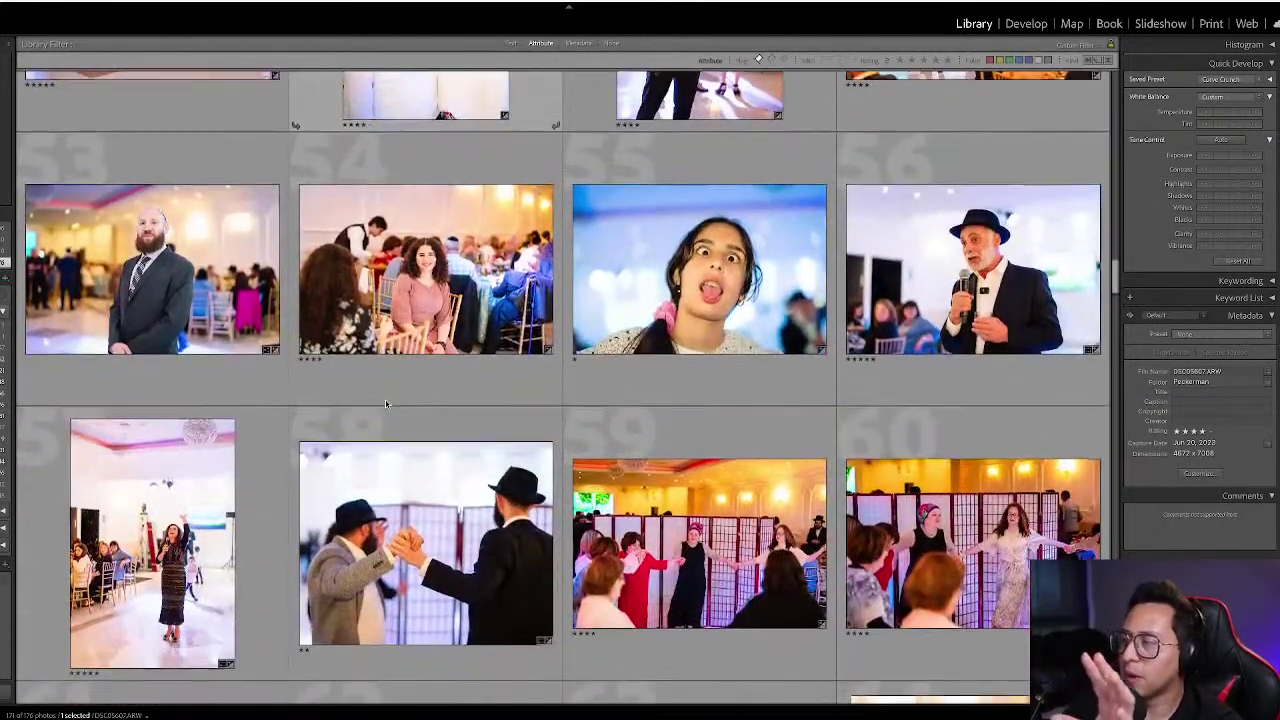
scroll(385, 404, down, 2)
scroll(385, 404, down, 6)
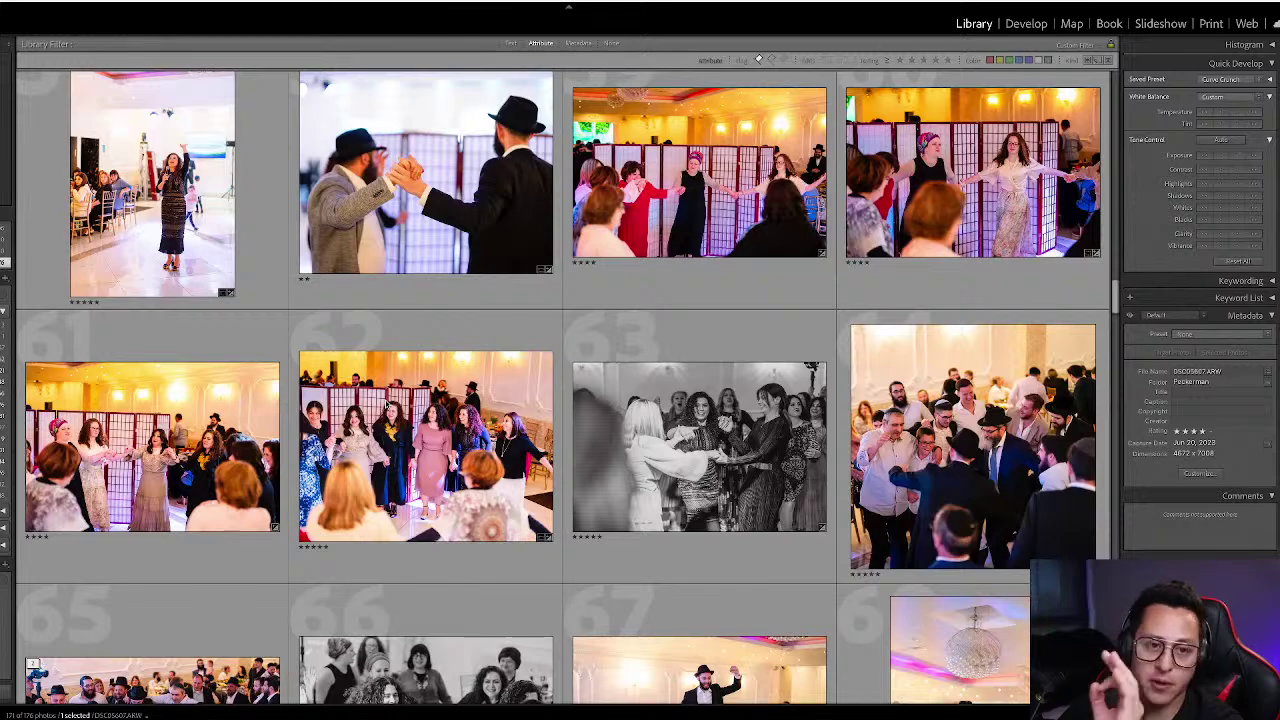
scroll(386, 404, down, 4)
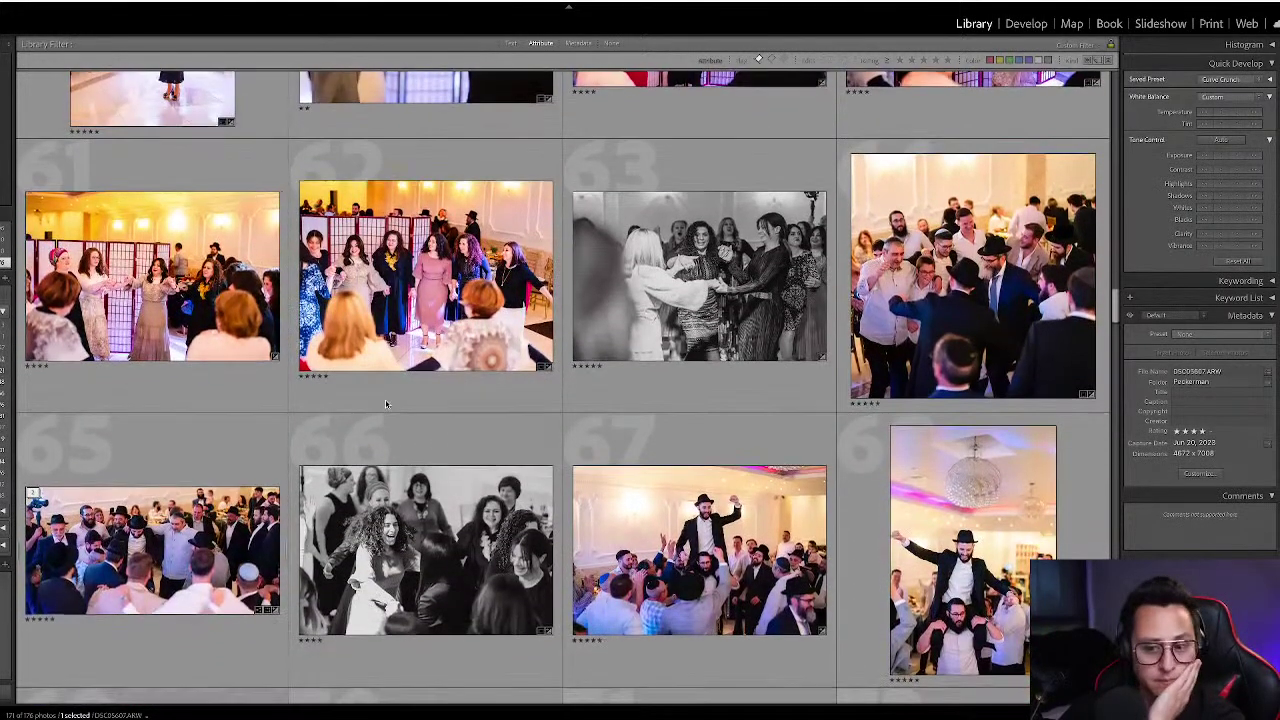
scroll(386, 404, down, 5)
scroll(392, 408, down, 5)
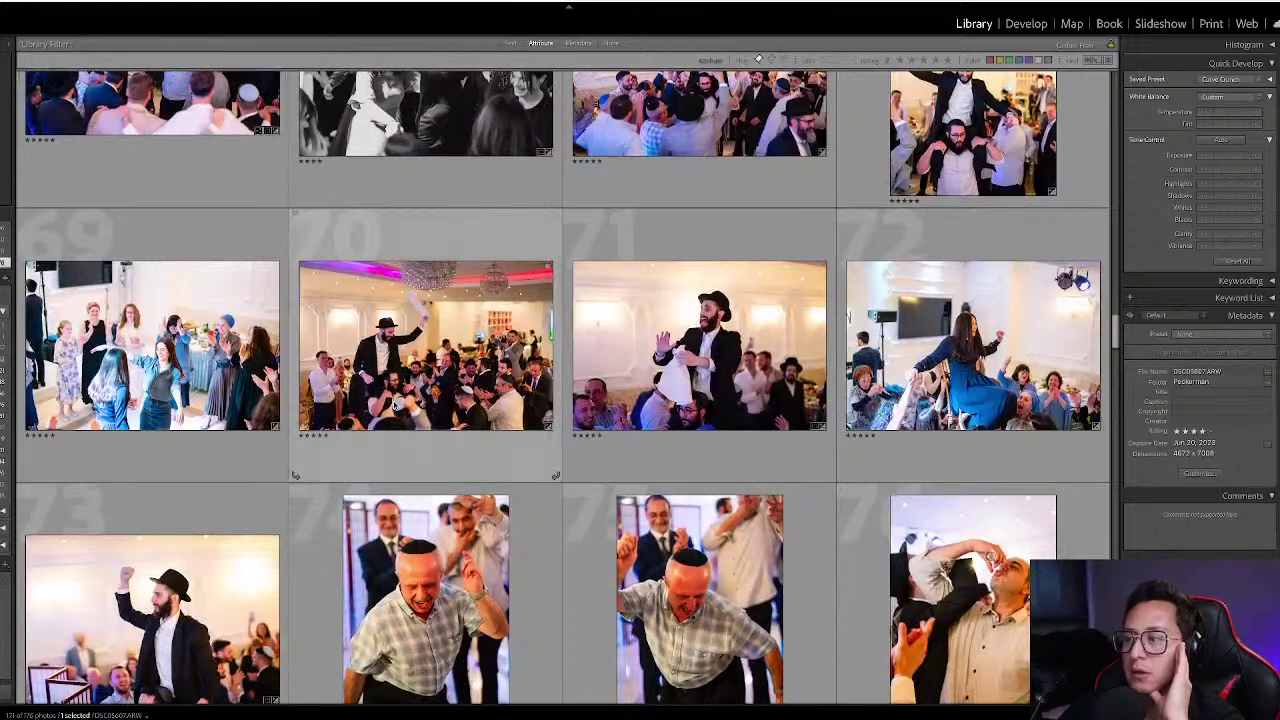
- Convert the photo of the women dancing in a circle to the B&W Moody profile and crop out the man at its left edge
click(155, 328)
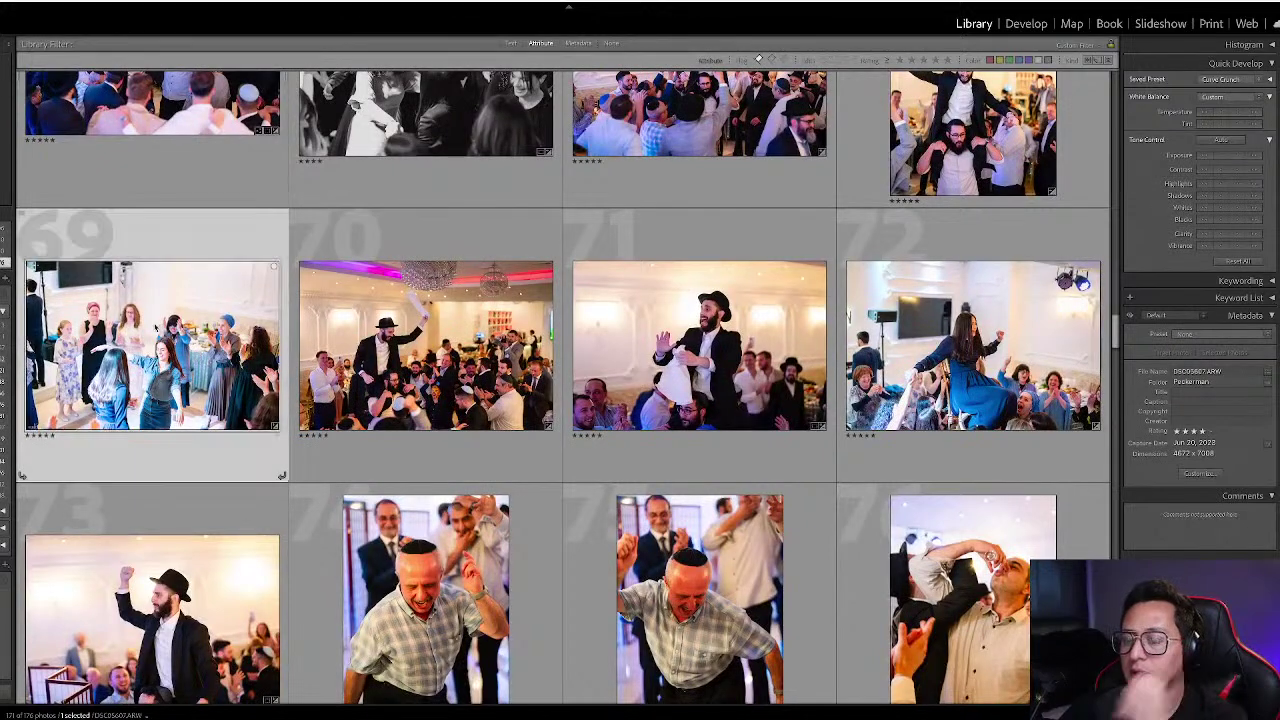
key(d)
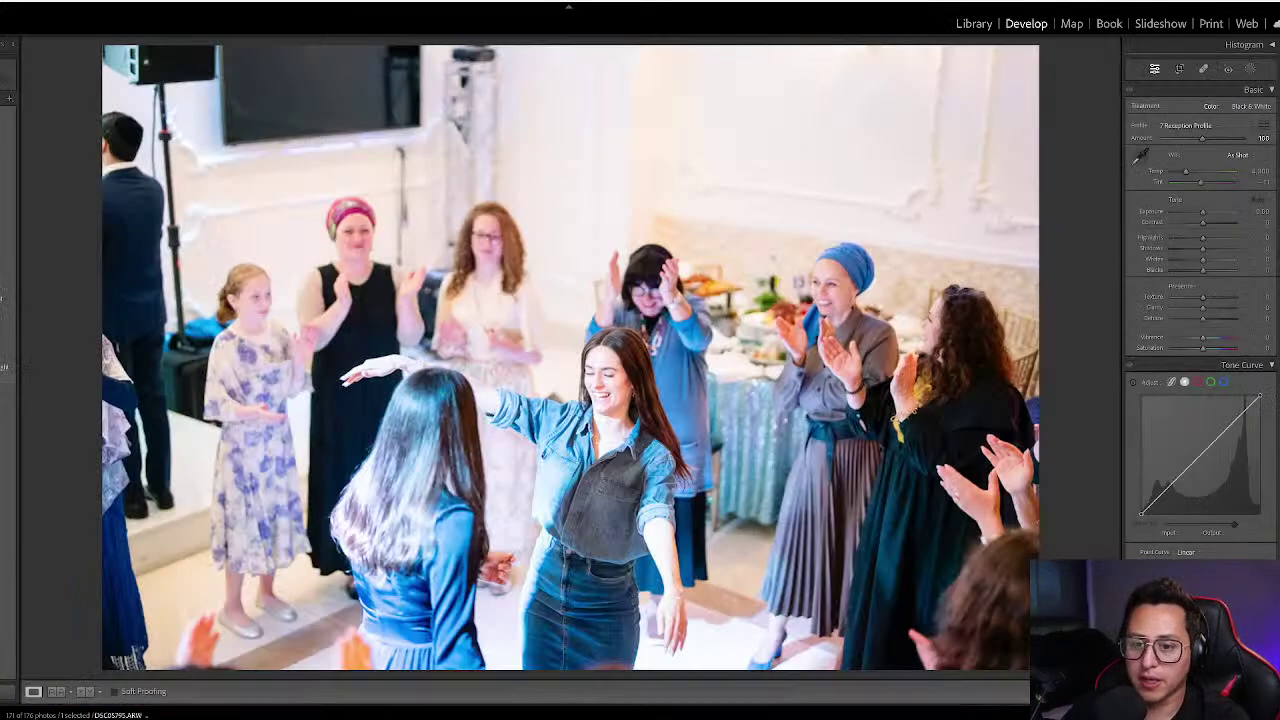
click(7, 378)
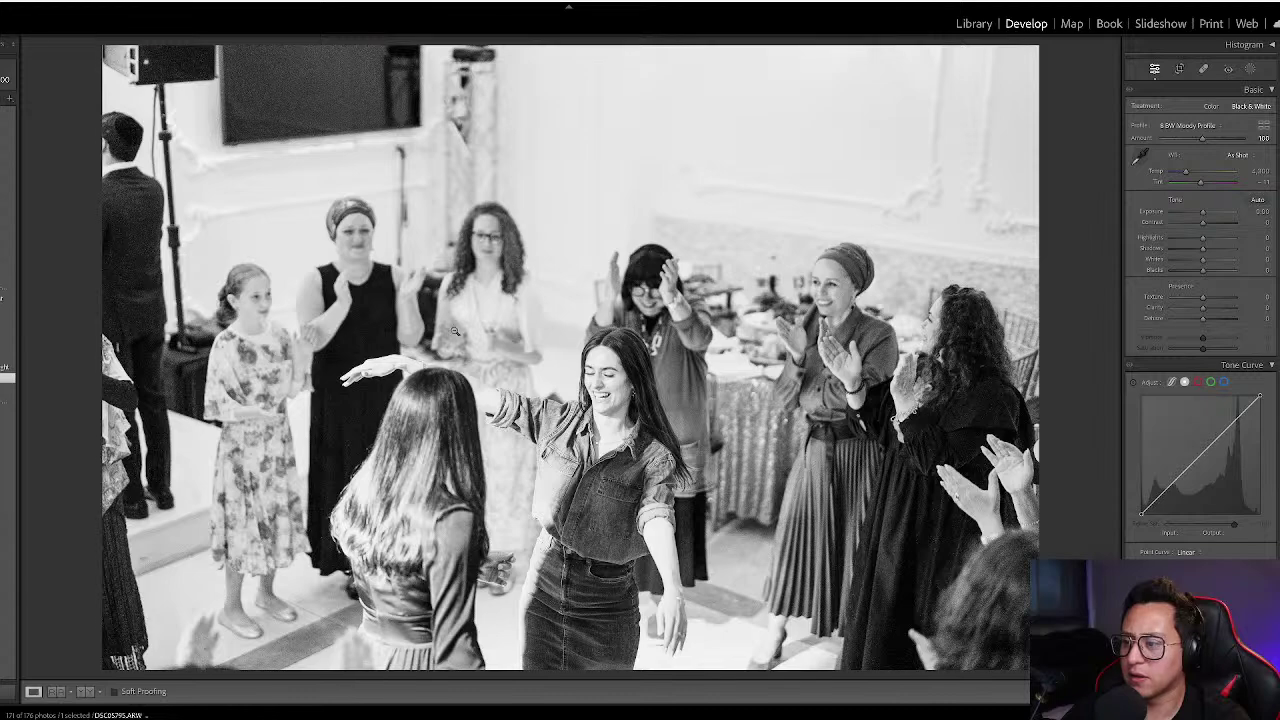
key(r)
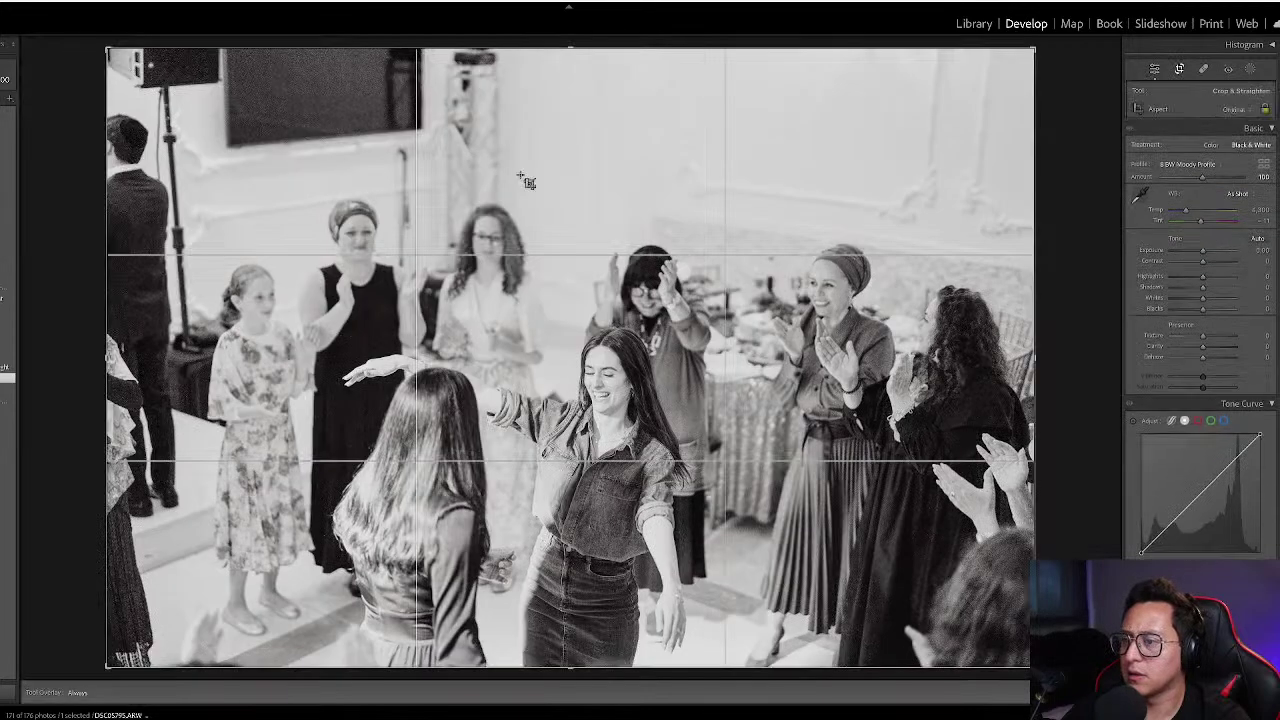
drag(100, 44, 116, 54)
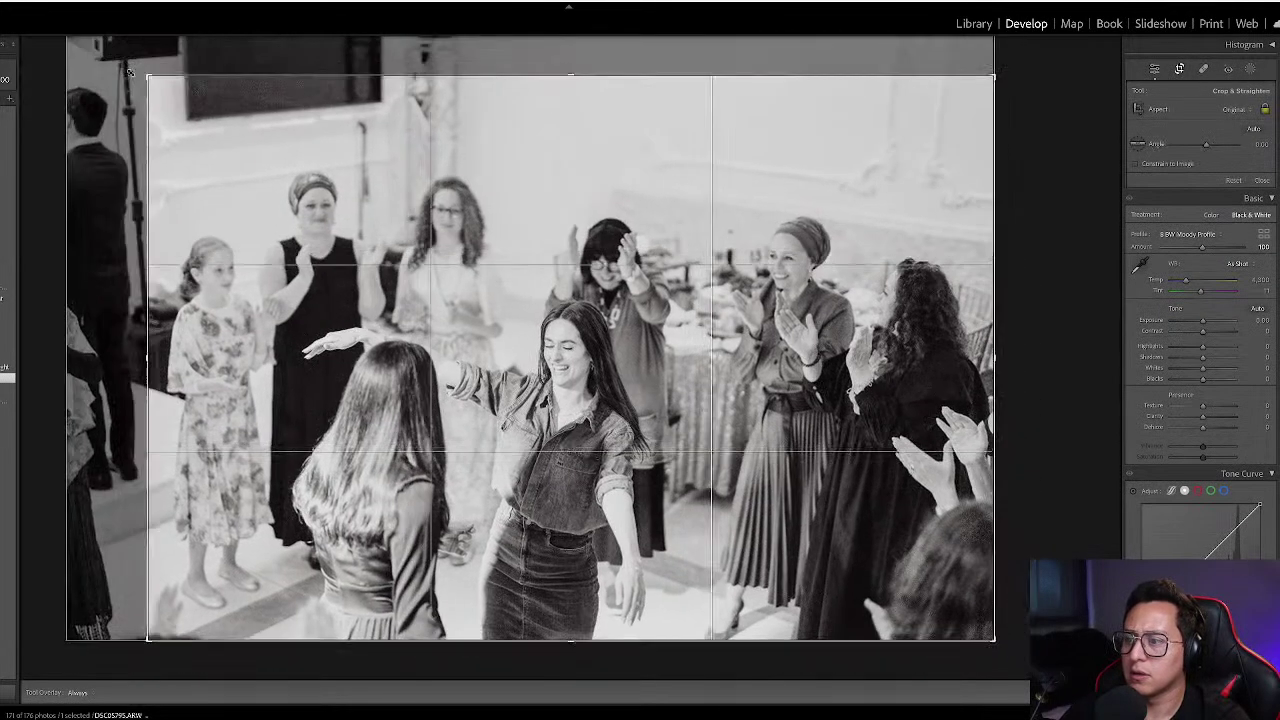
key(r)
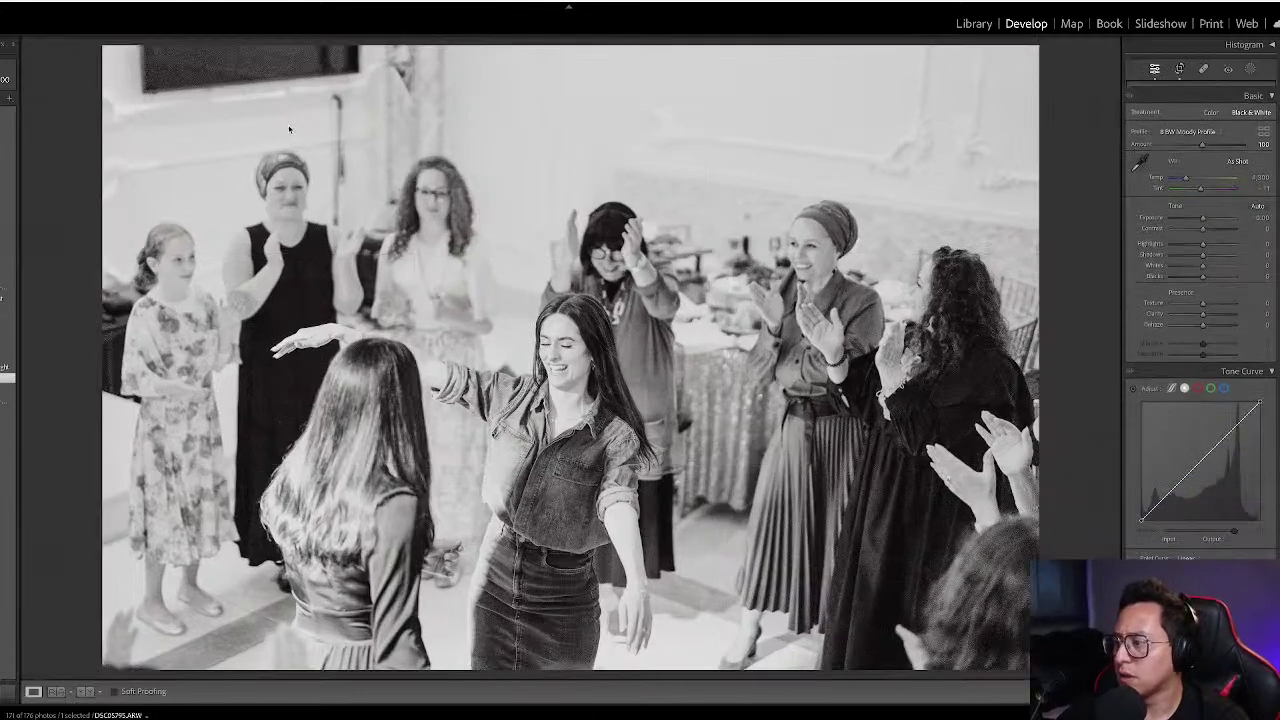
key(g)
- Examine the remaining dancing, table and singer photos in the grid for consistent color as far as the boy on the patterned carpet
key(Right)
key(Right)
key(Right)
key(Down)
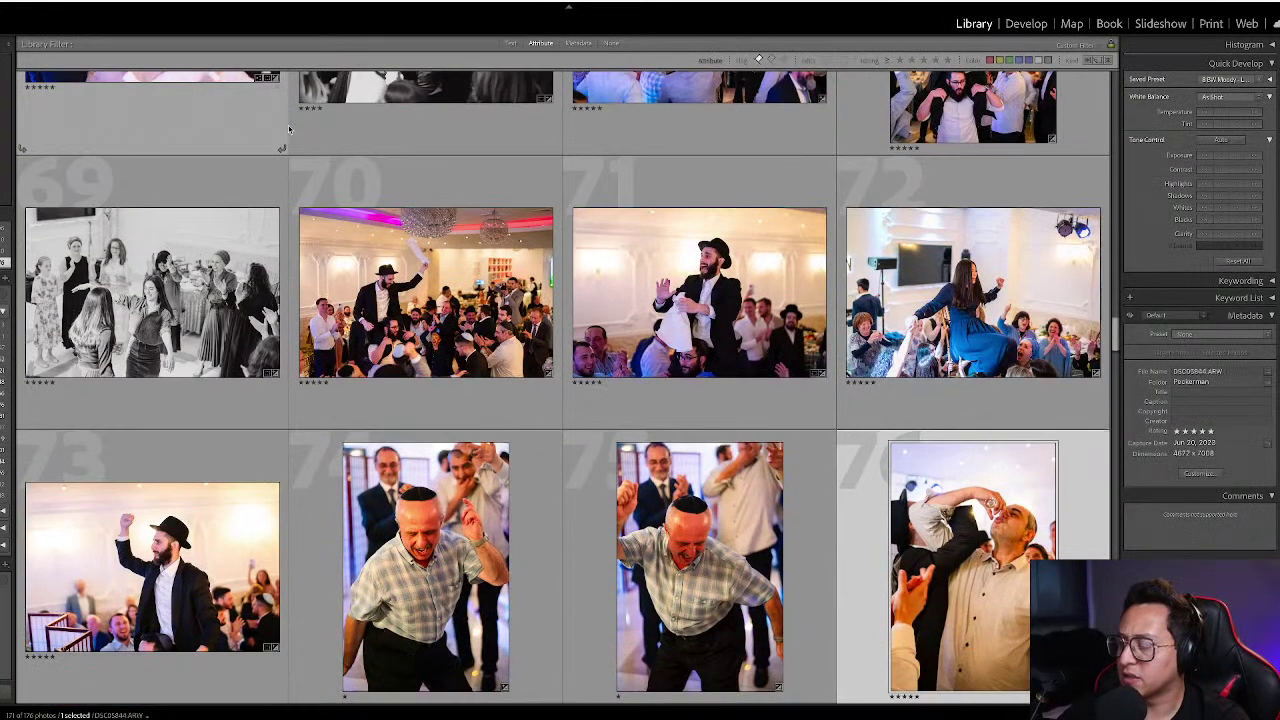
key(Down)
key(Down)
key(Down)
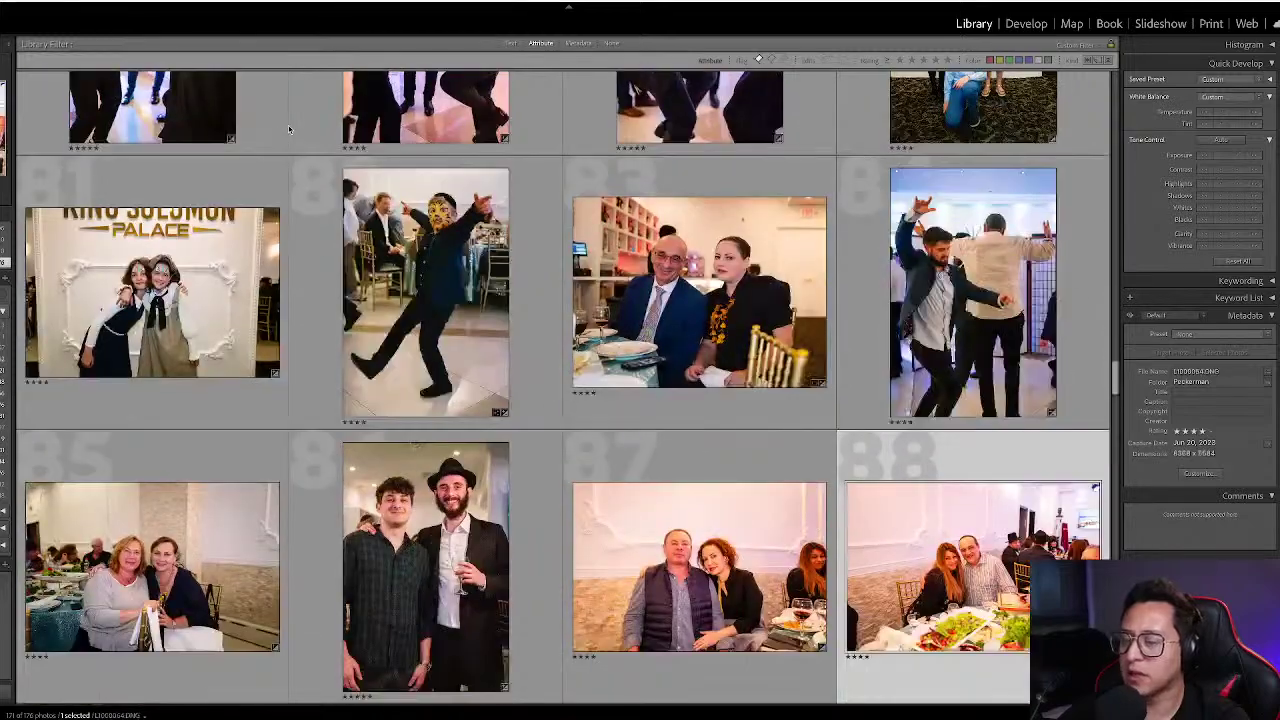
key(Down)
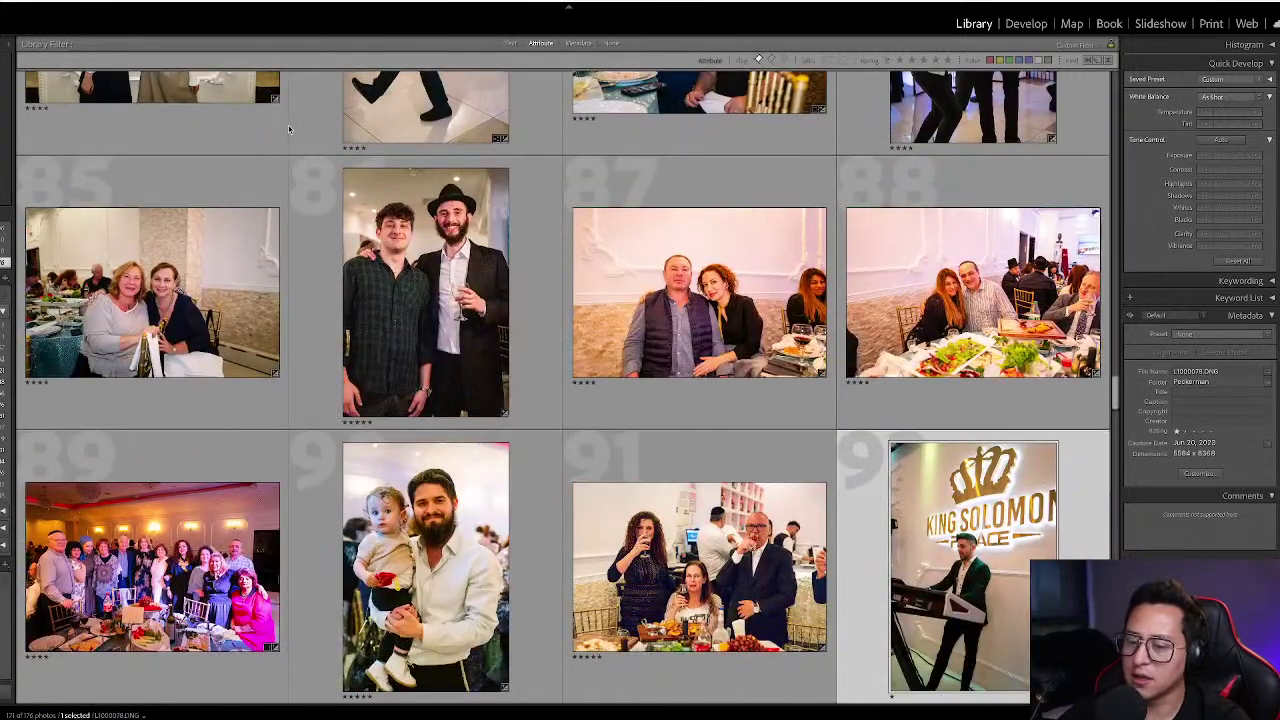
key(Down)
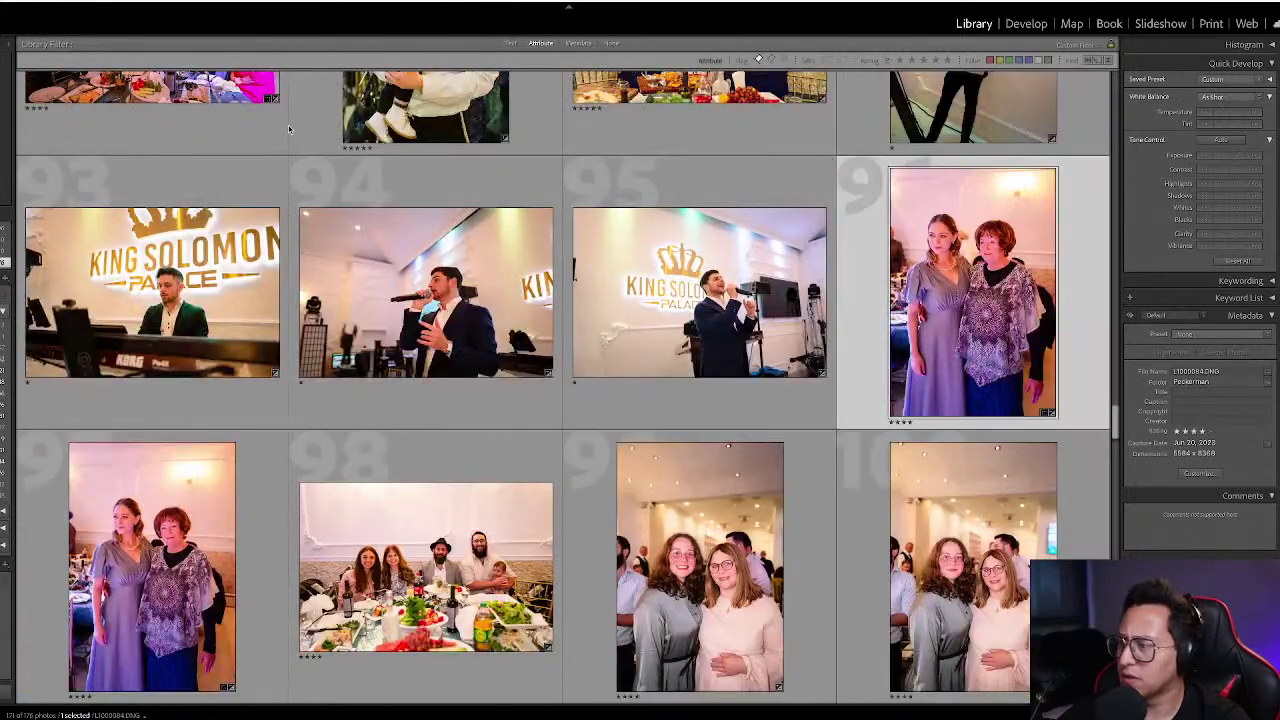
key(Left)
key(Down)
key(Down)
key(Down)
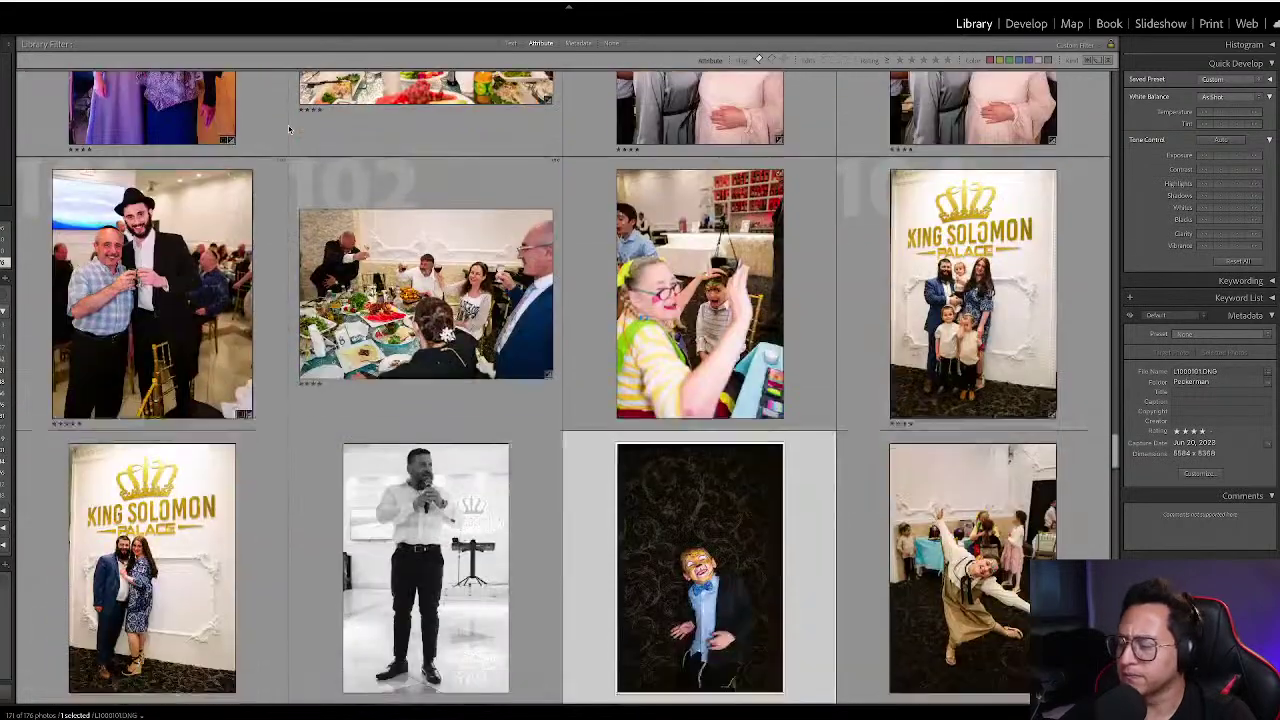
- Crop the photo of the clown and the boy sticking out his tongue tighter around the boy and raise its exposure by 0.20
key(Up)
key(Right)
key(Down)
key(Left)
key(Up)
key(d)
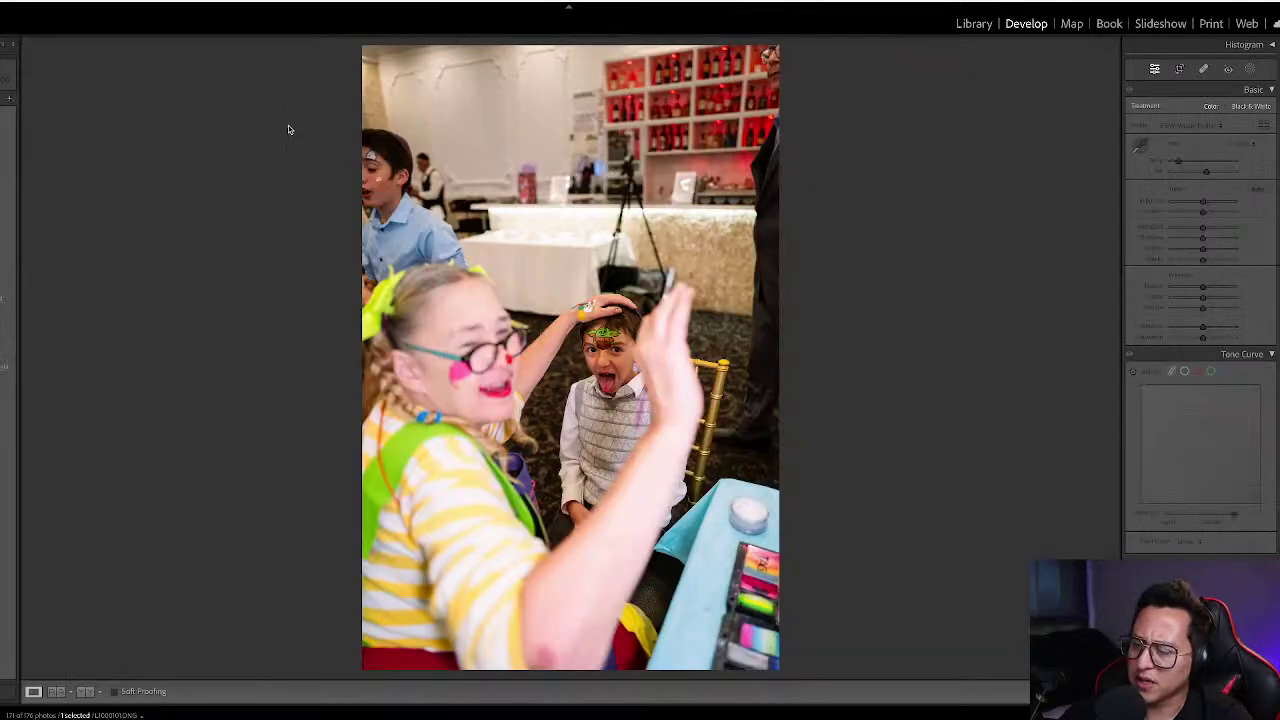
key(r)
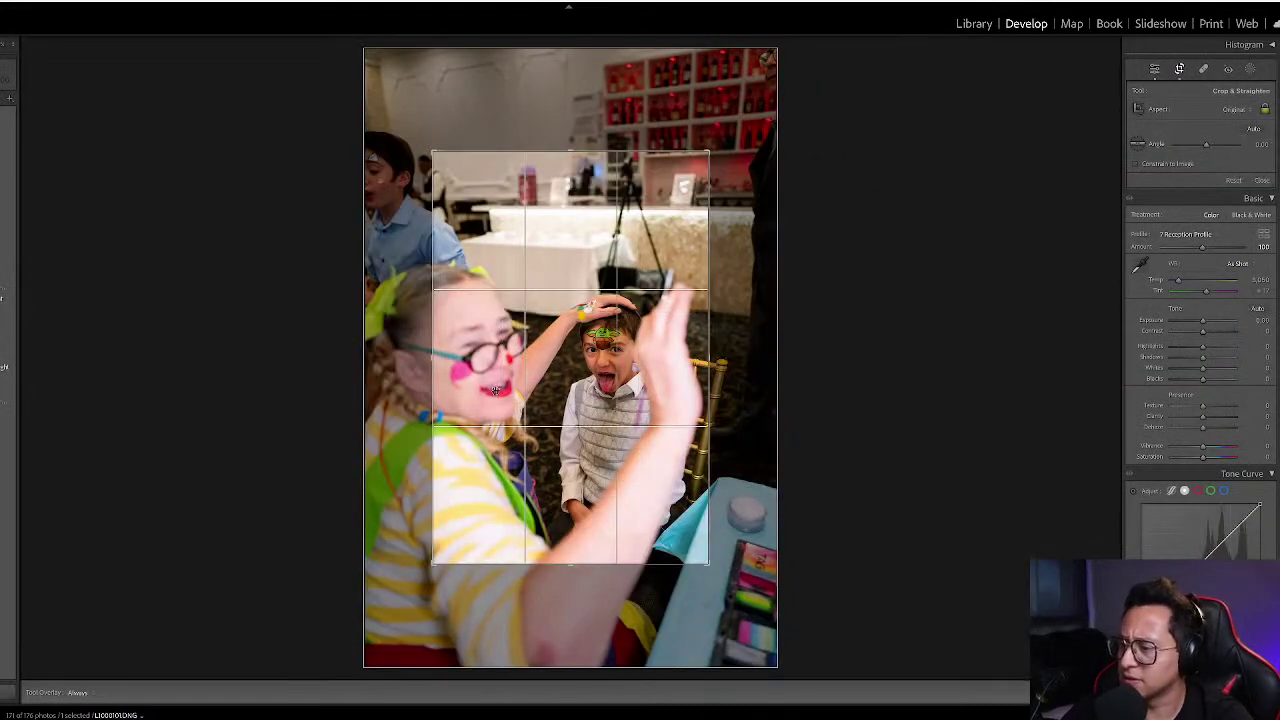
key(Right)
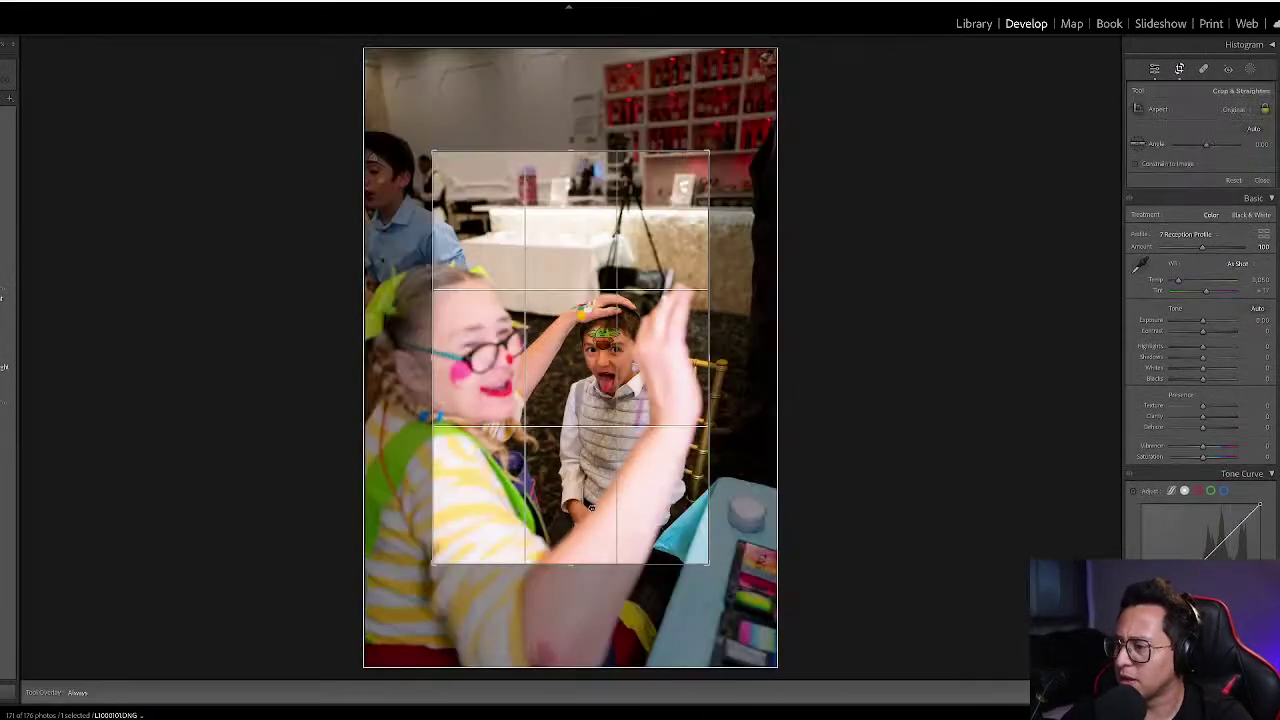
key(Right)
key(r)
key(=)
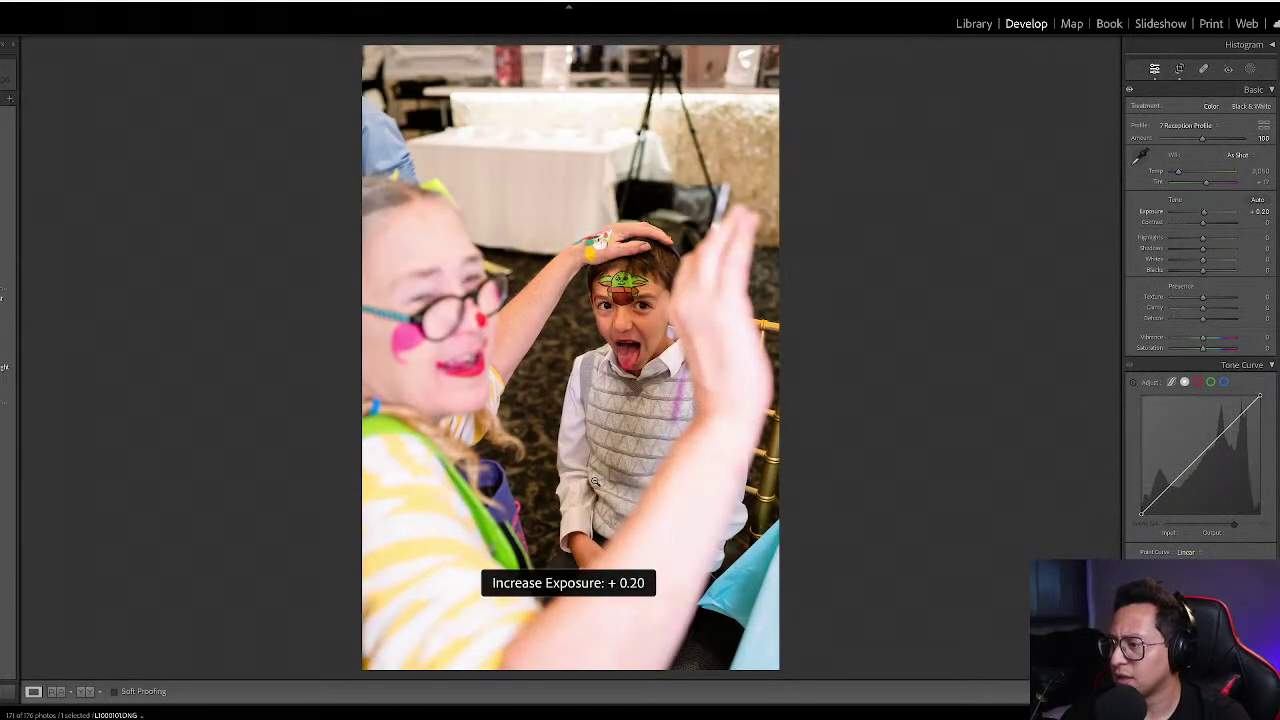
key(g)
- Return the full-length black-and-white photo of the man with the microphone to color with the Reception profile and check it
key(Left)
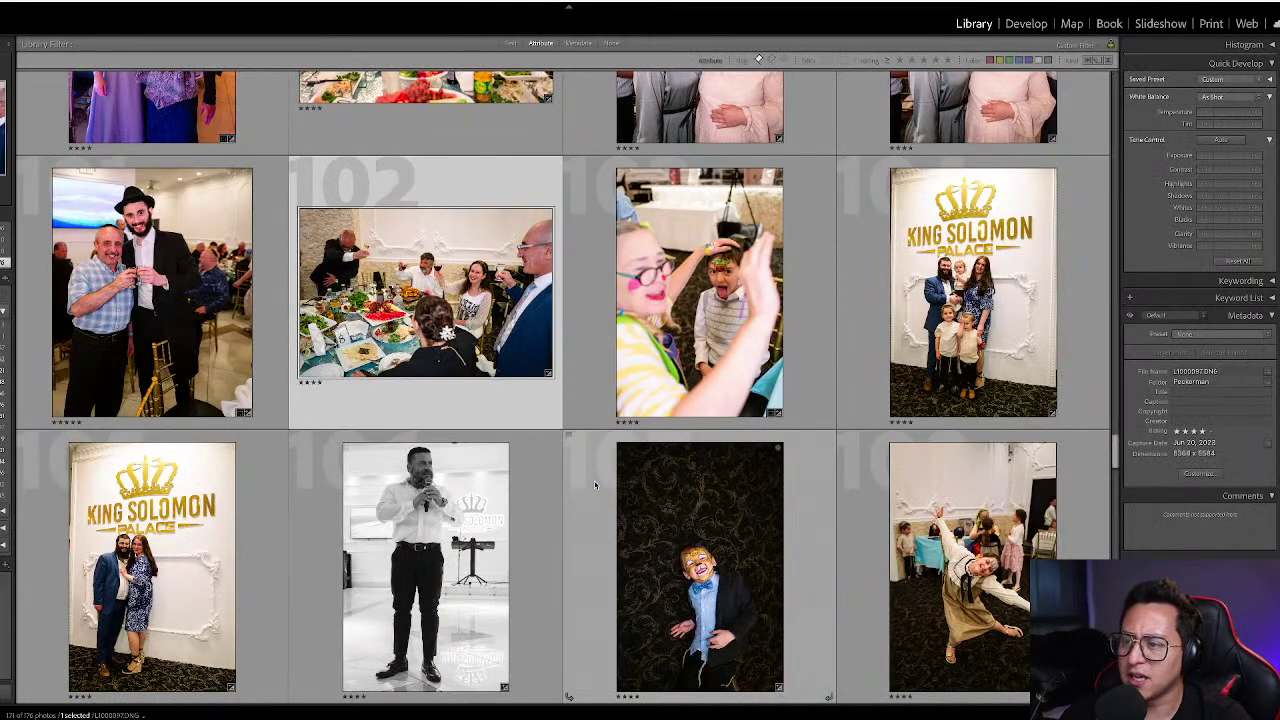
key(Down)
key(d)
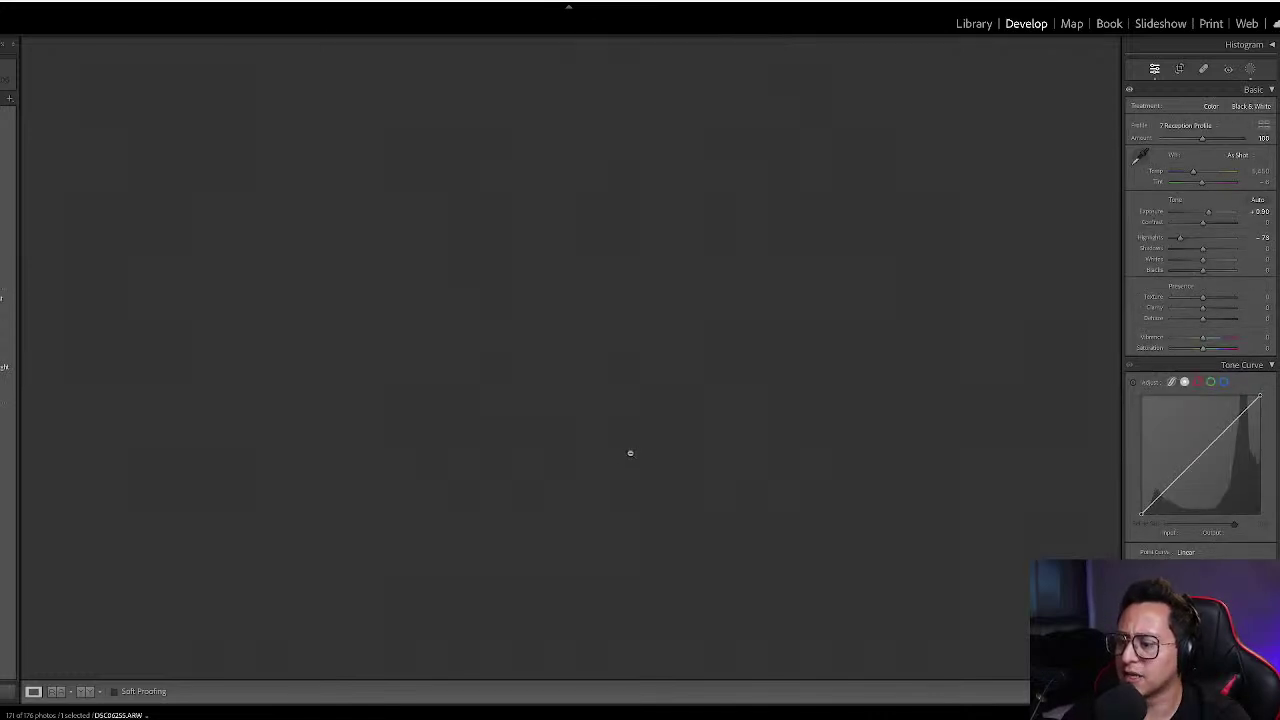
key(g)
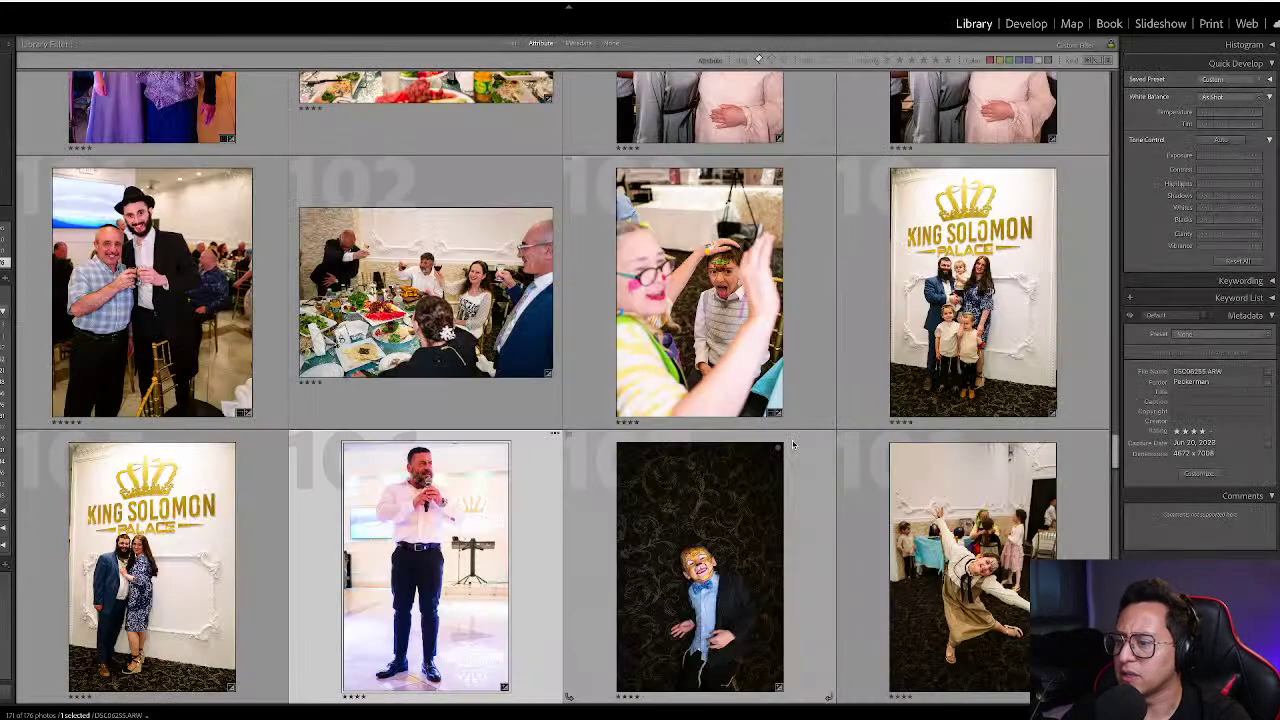
scroll(590, 397, down, 2)
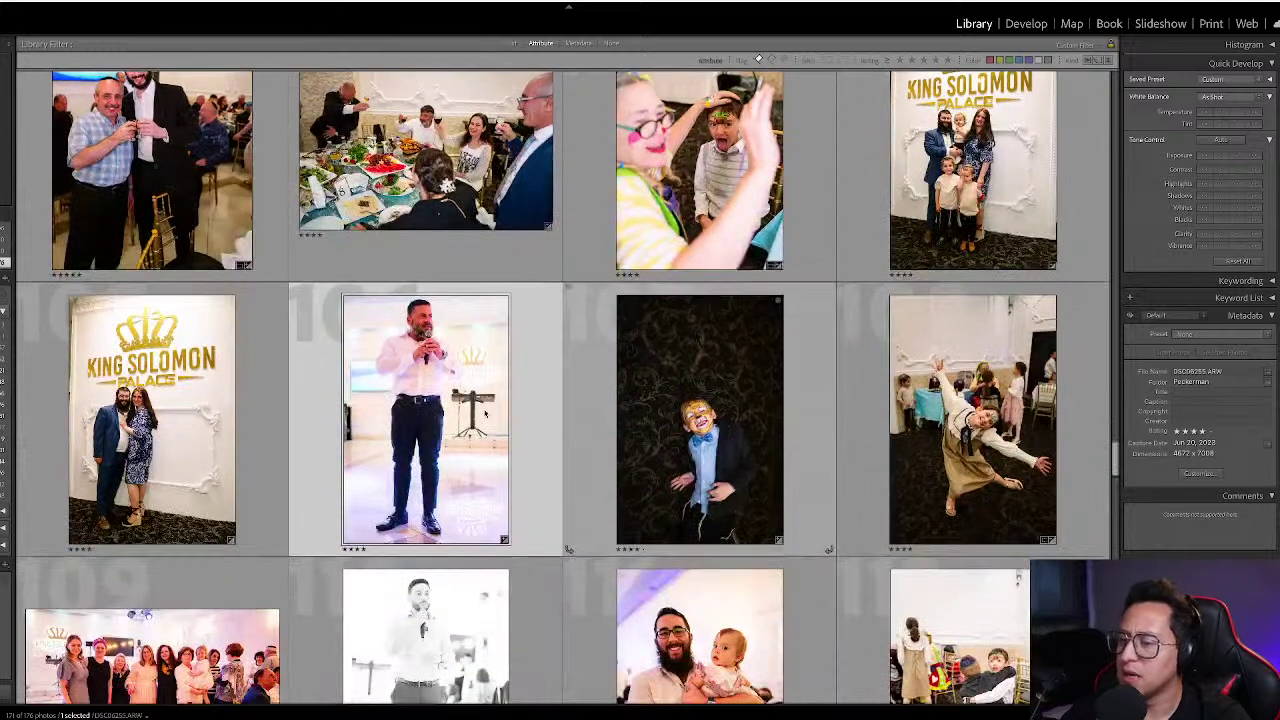
key(d)
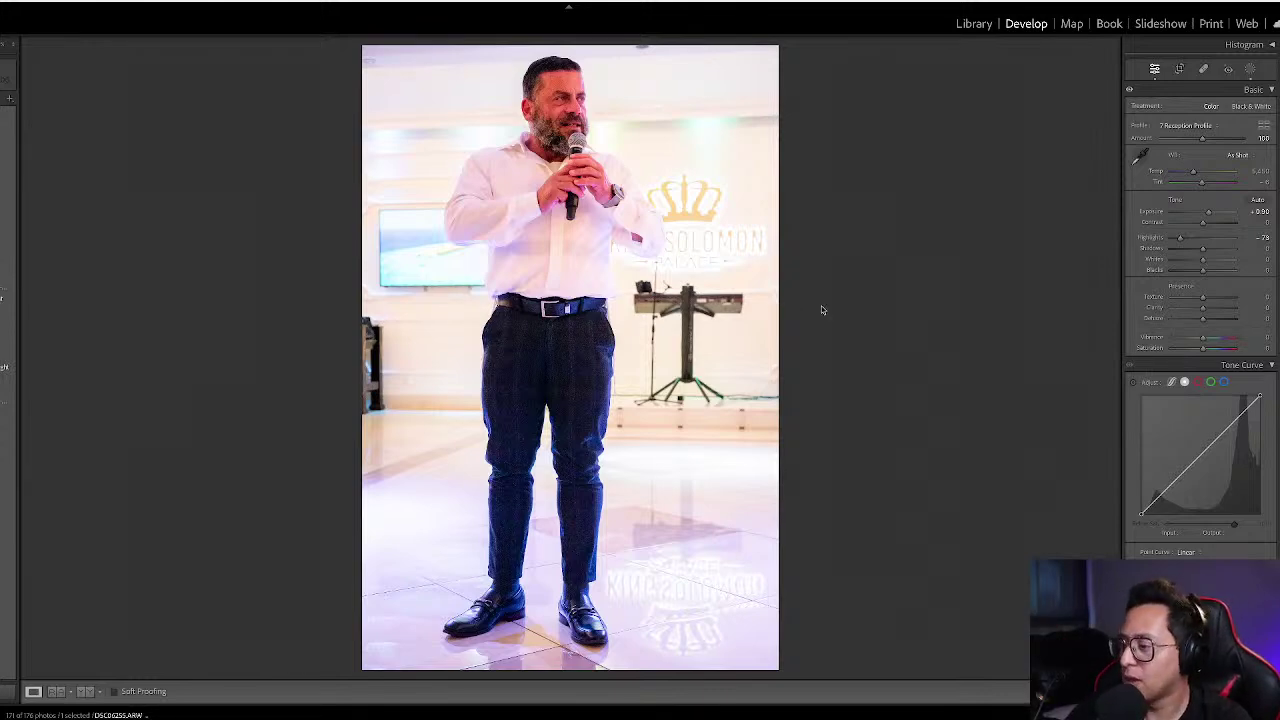
key(g)
- Crop the photo of the boy with the painted face to the 5 x 7 aspect ratio, framed tighter around him
click(740, 472)
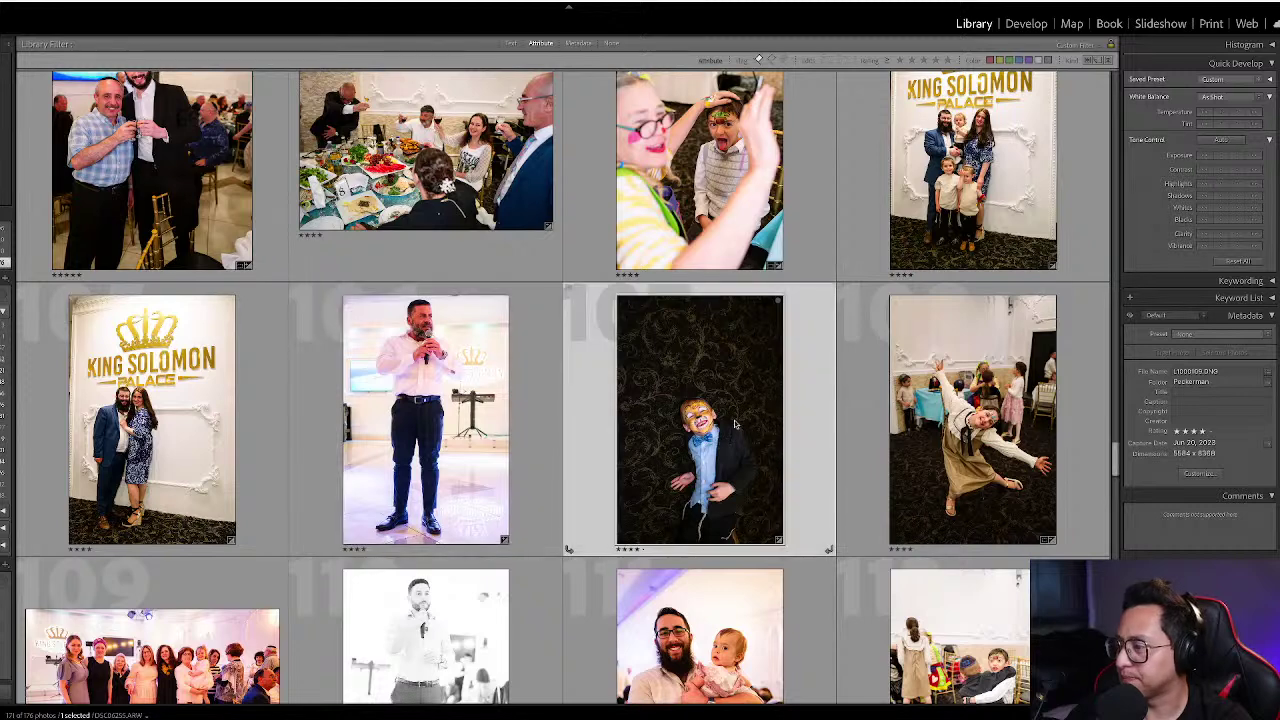
key(d)
key(r)
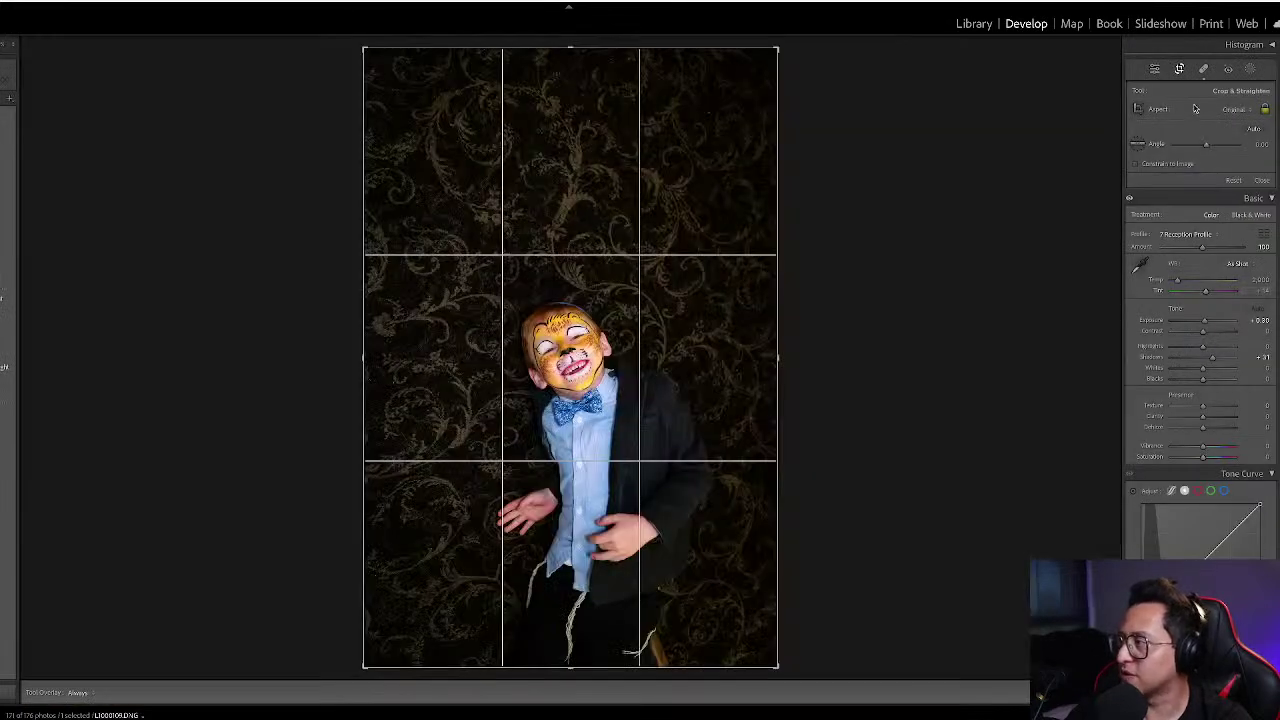
click(1232, 109)
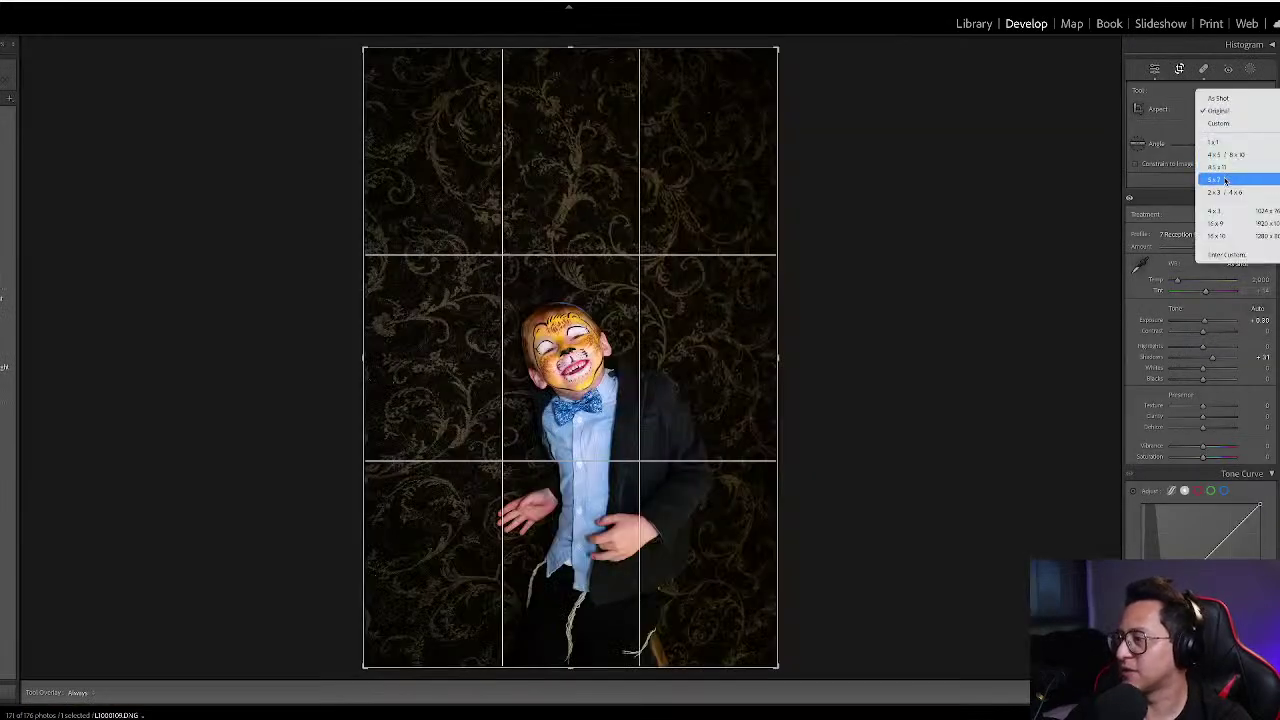
click(1228, 177)
drag(713, 146, 660, 129)
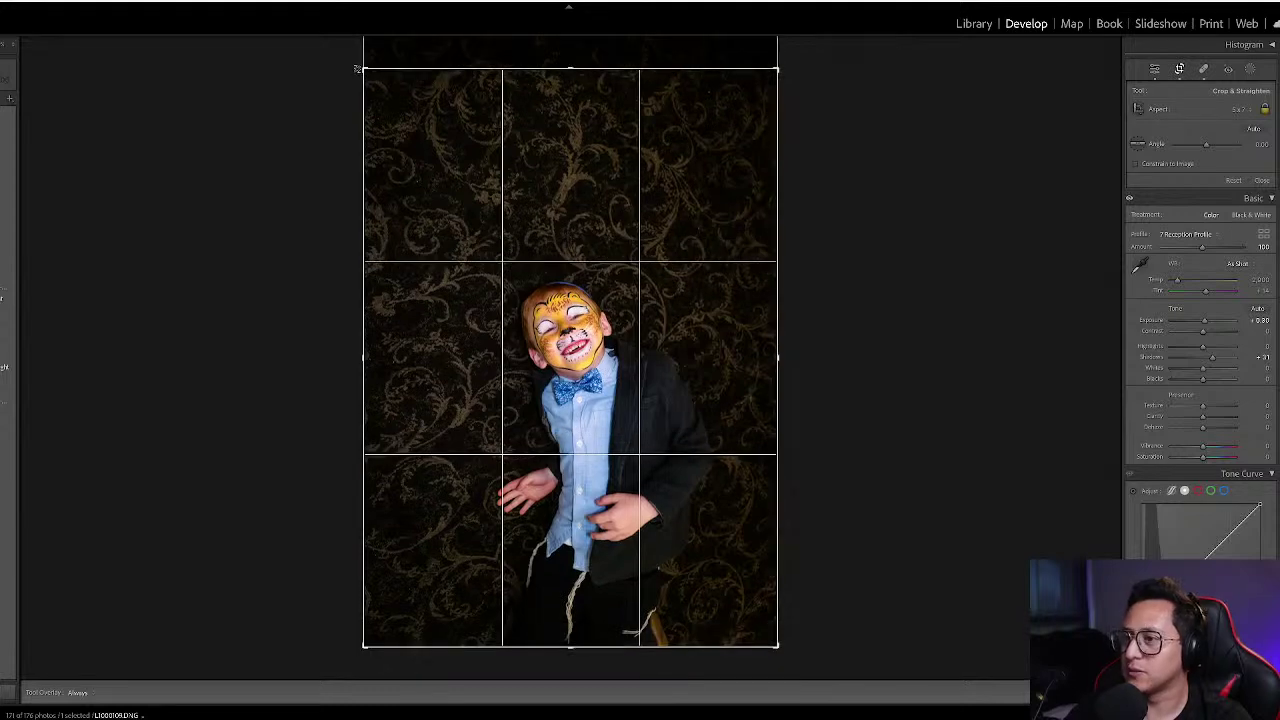
drag(360, 68, 377, 88)
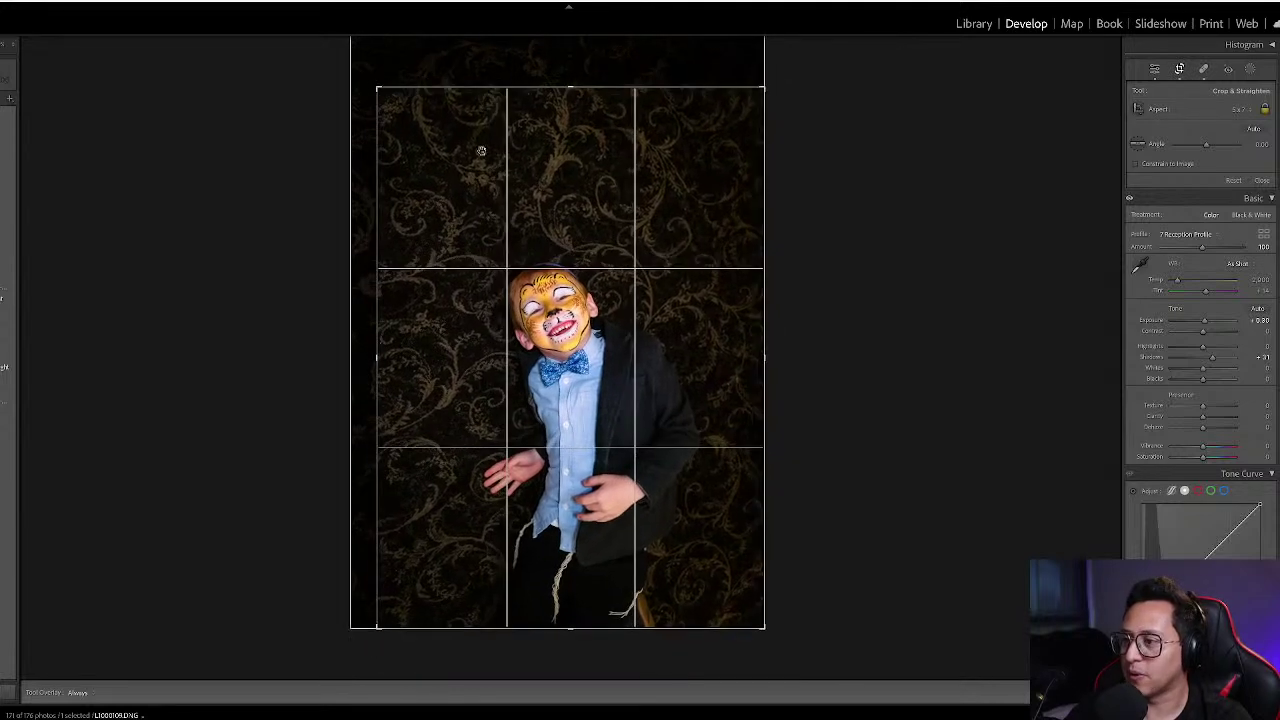
key(Return)
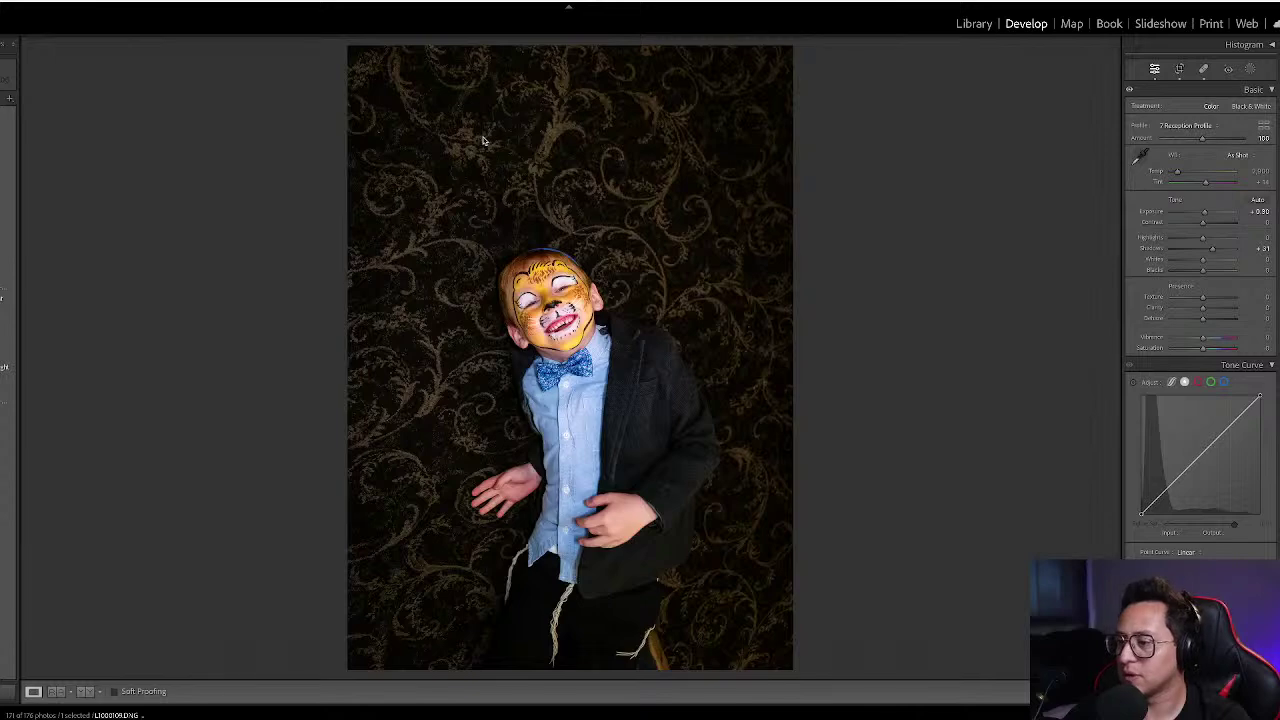
- Straighten the photo of the girl posing with outstretched arms and crop it tighter around her
key(g)
key(r)
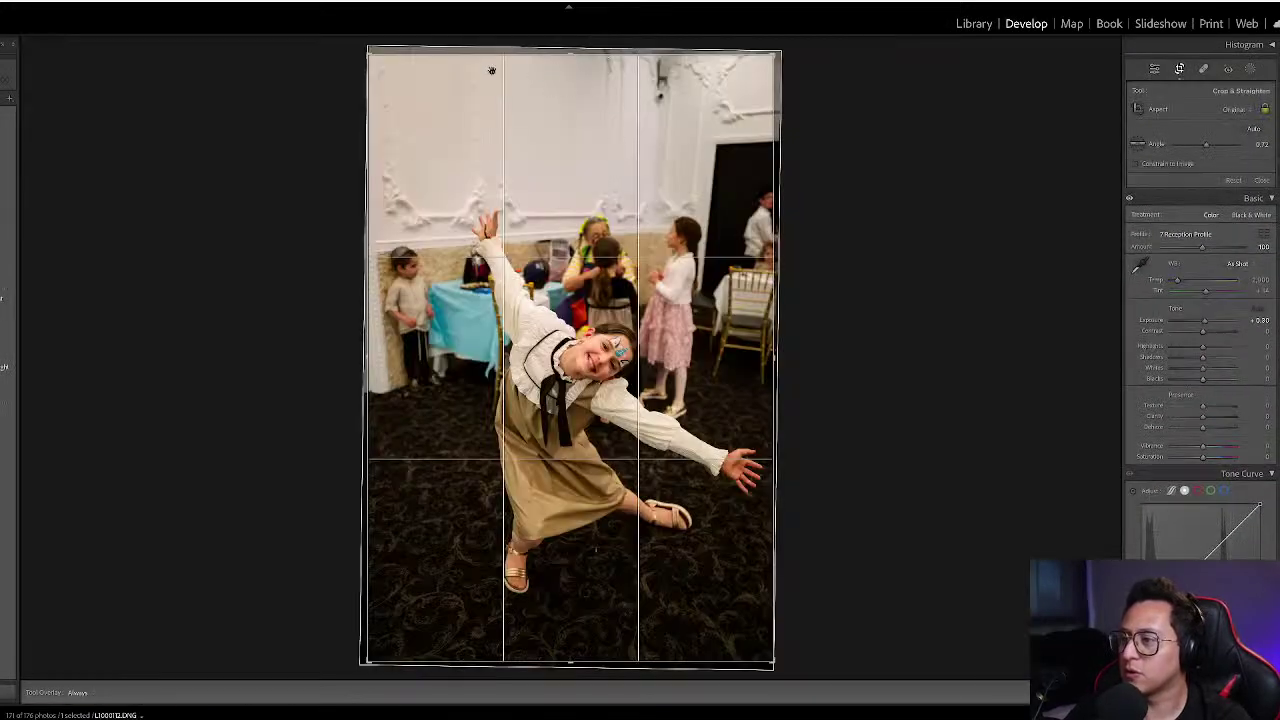
drag(368, 57, 865, 213)
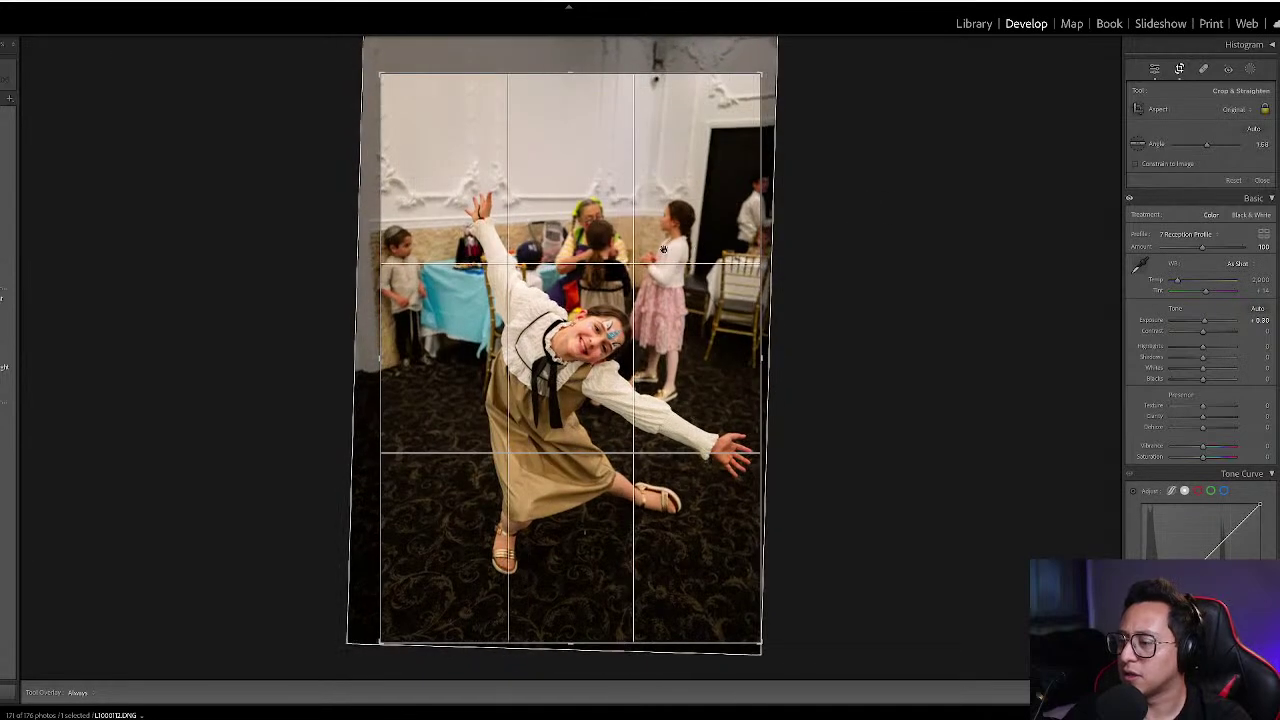
key(Return)
key(g)
- Crop the group photo of the standing women tighter, cutting out most of the seated man and the ceiling lights
scroll(664, 254, down, 2)
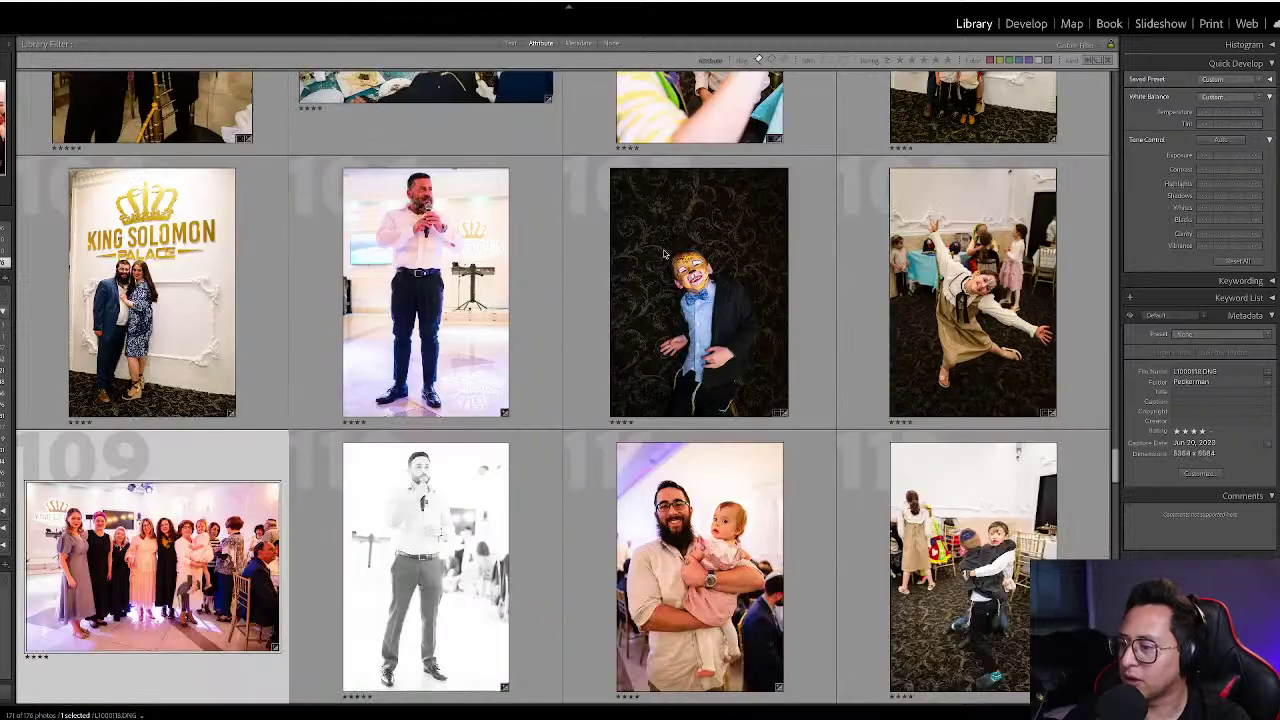
key(r)
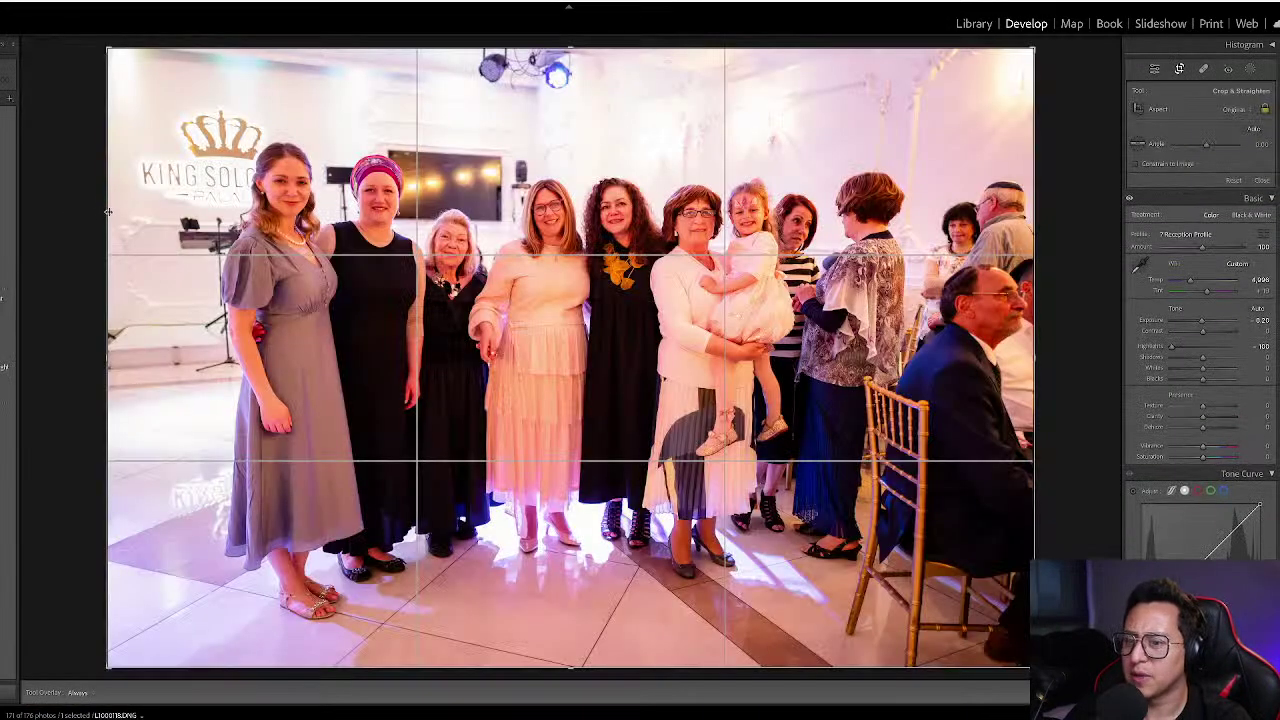
drag(108, 212, 117, 212)
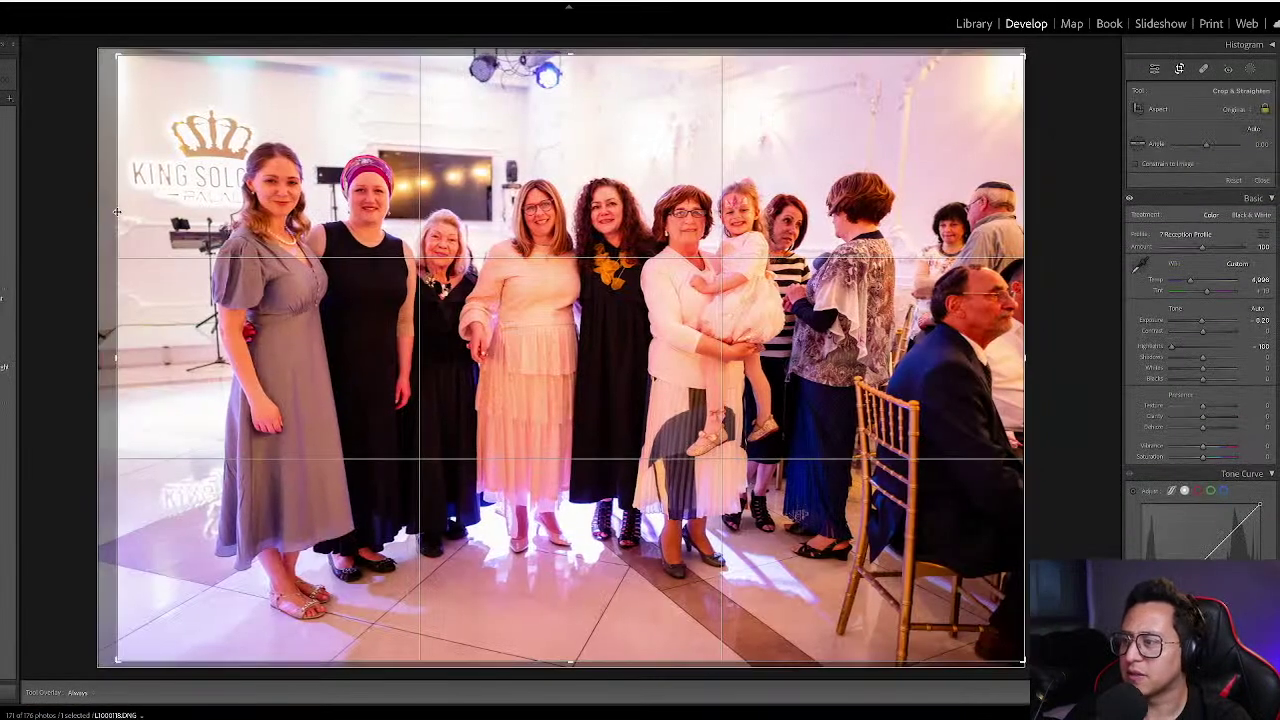
drag(619, 282, 640, 282)
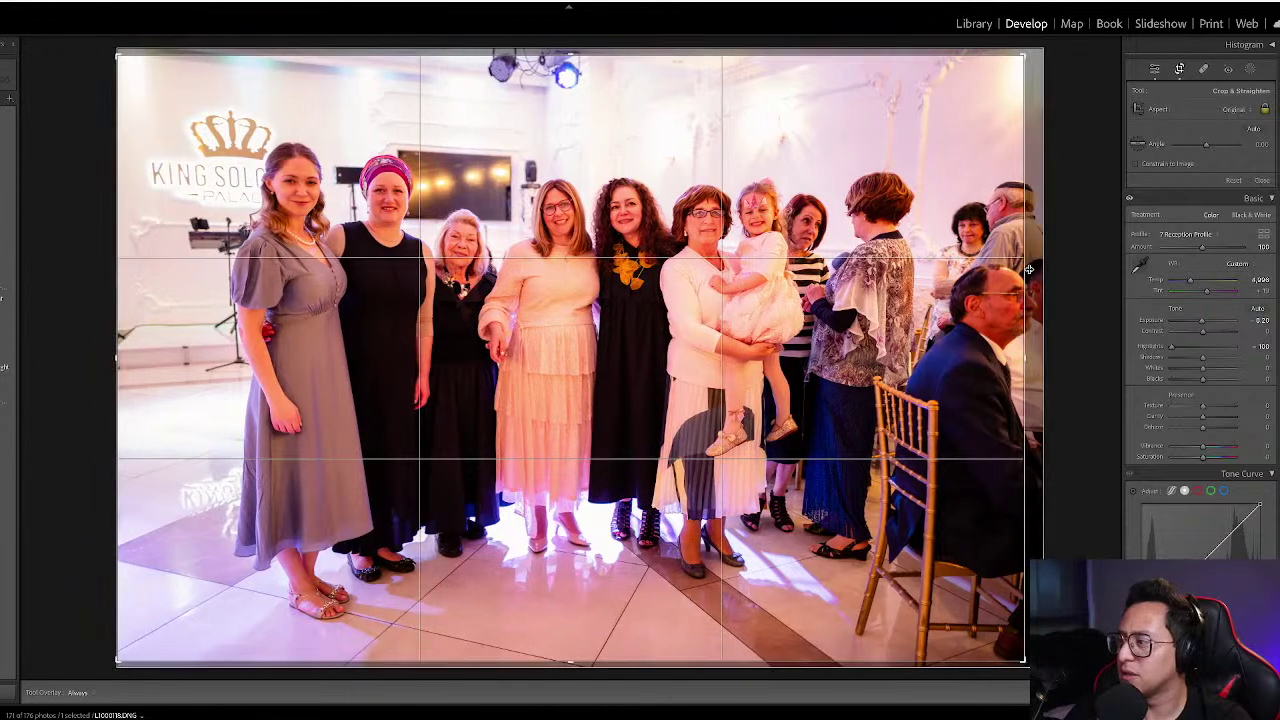
drag(1025, 270, 975, 272)
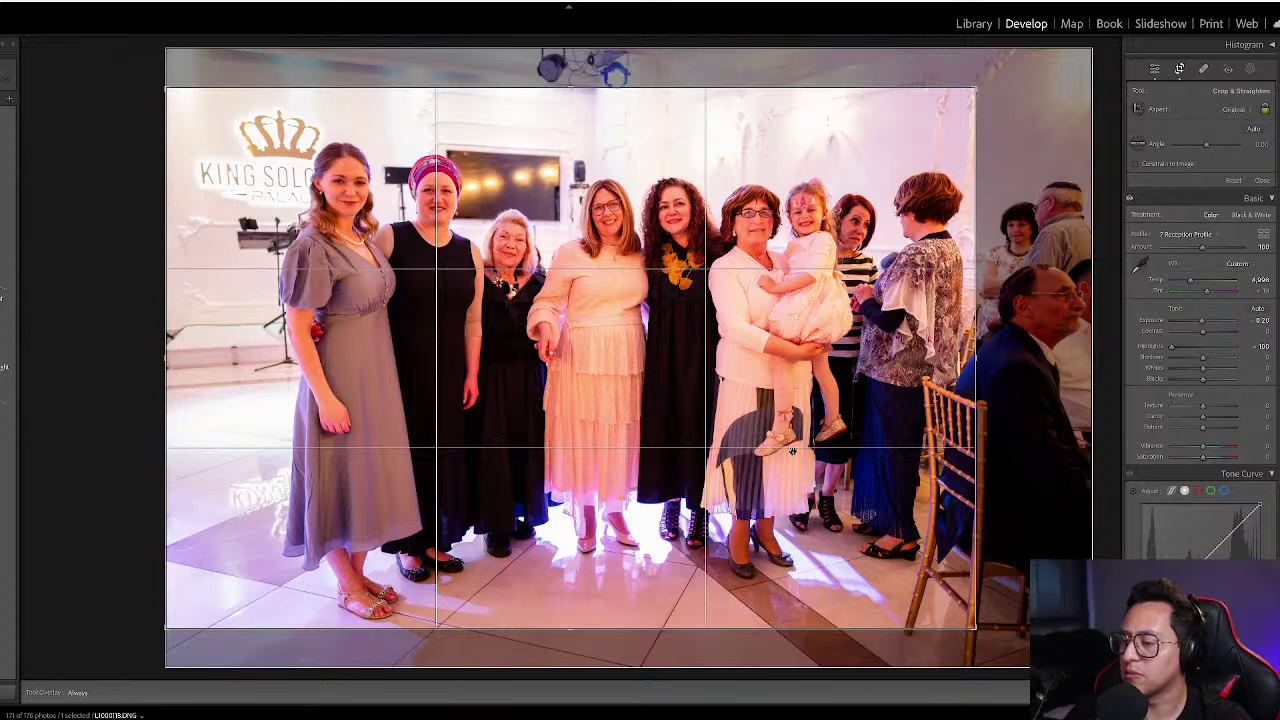
key(Return)
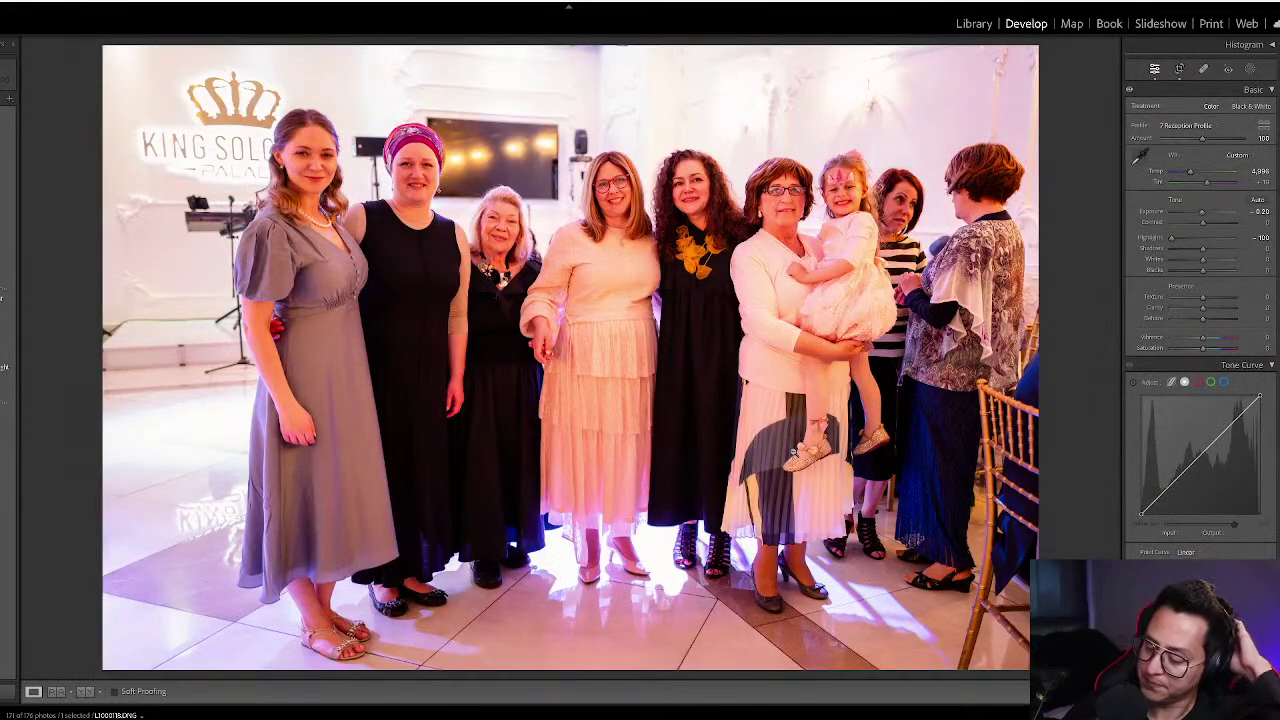
key(g)
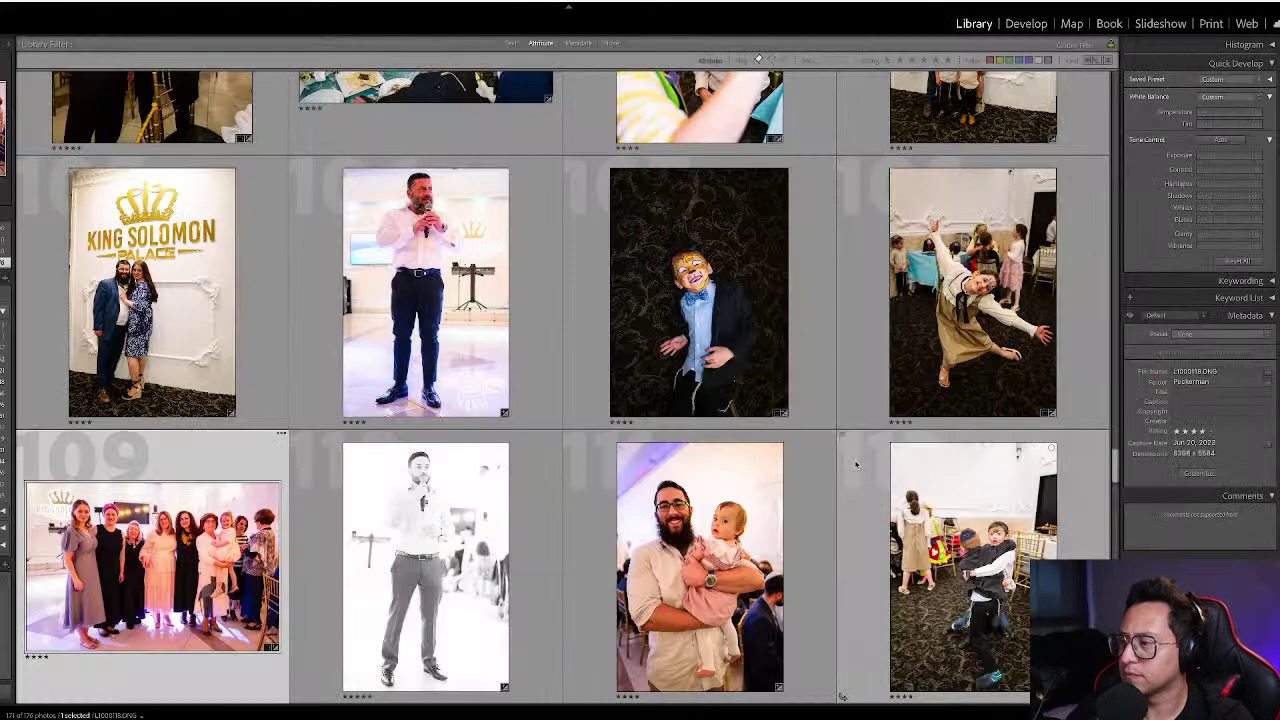
- Lower the exposure of the overexposed black-and-white photo of the man with the microphone to 0.00
scroll(460, 418, down, 2)
key(d)
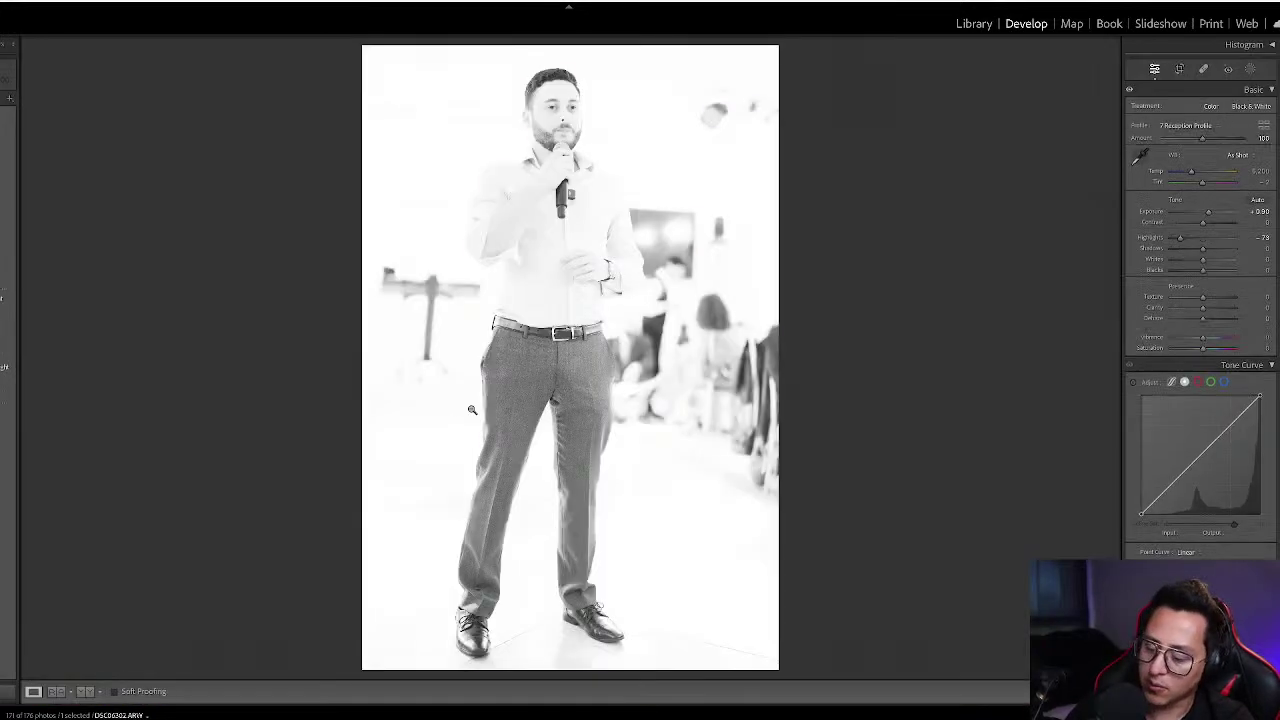
key(minus)
key(minus)
key(minus)
key(minus)
key(minus)
key(minus)
key(minus)
key(minus)
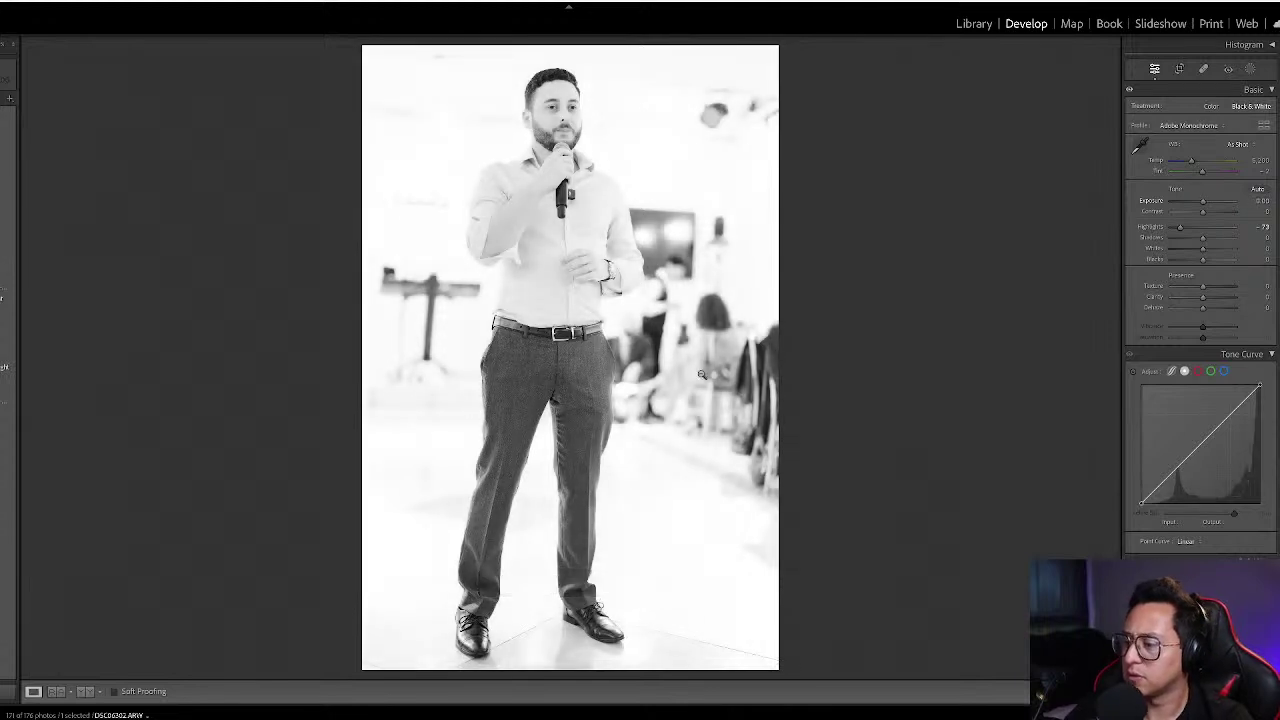
- Return the photo of the man with the microphone to color with the Reception profile, reduce its exposure further and cool its white balance
key(v)
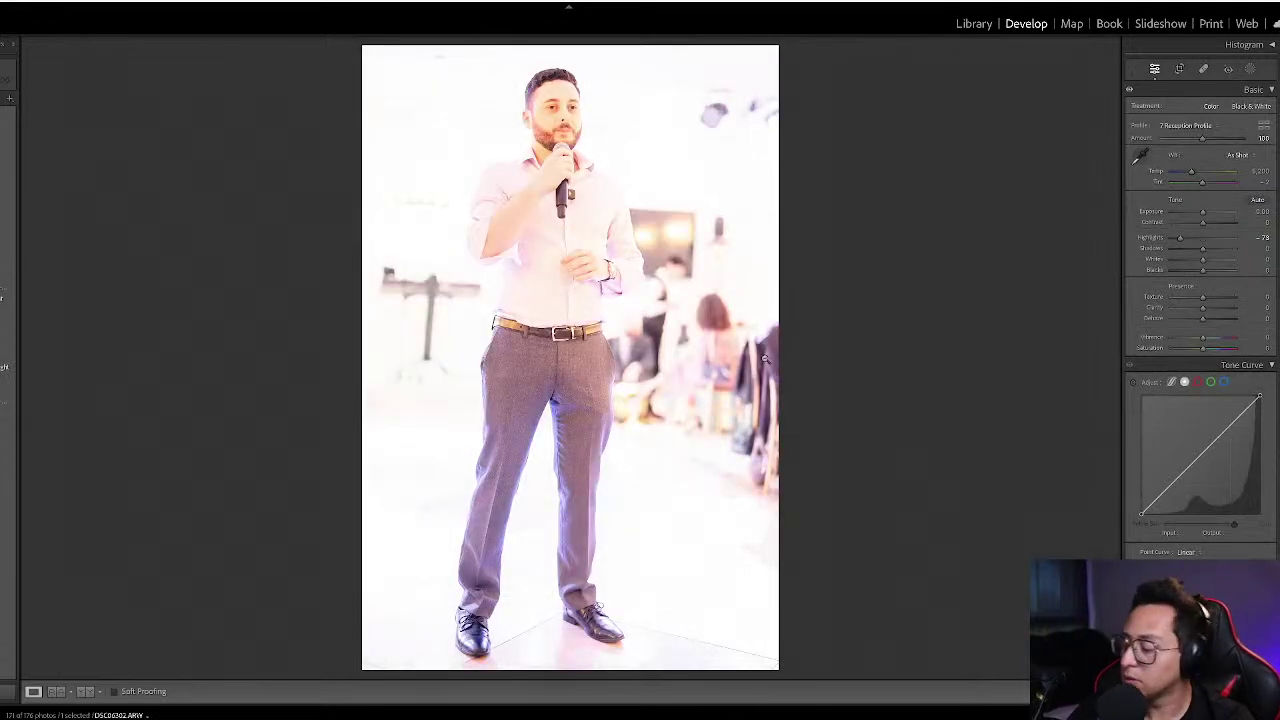
key(minus)
key(minus)
key(minus)
key(minus)
key(minus)
key(minus)
key(minus)
key(minus)
key(minus)
key(minus)
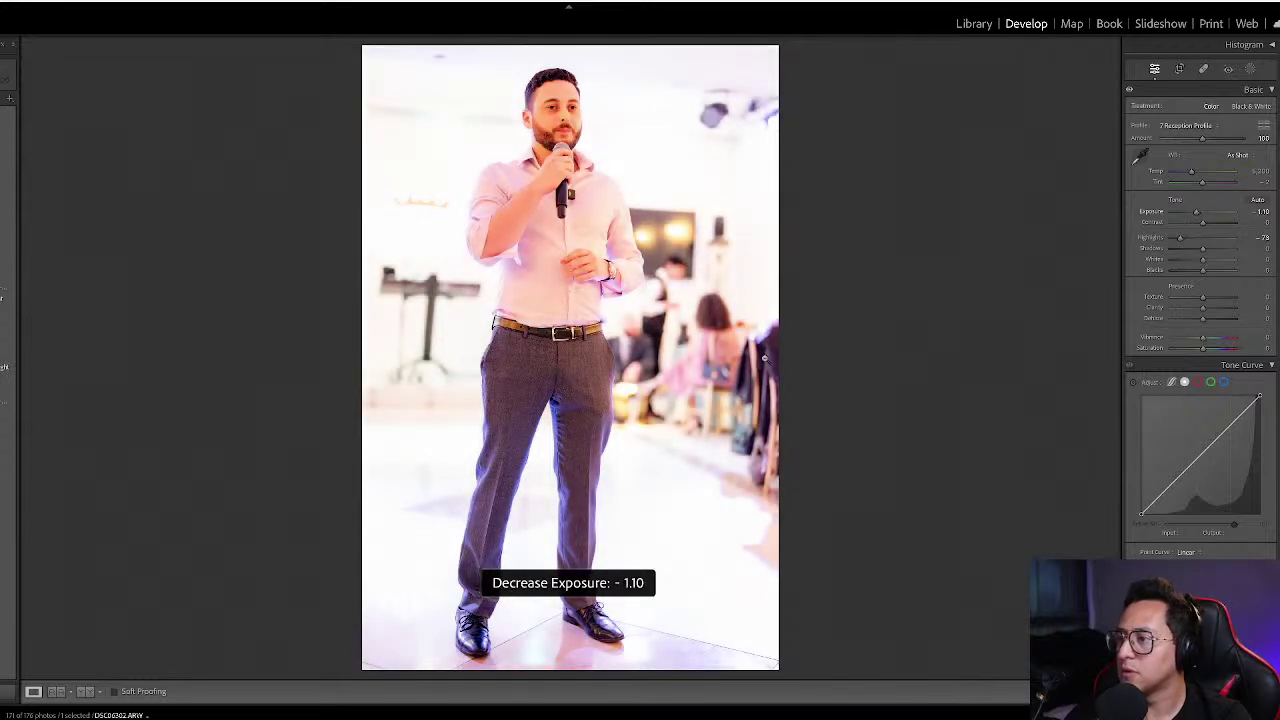
key(minus)
key(minus)
key(minus)
key(minus)
key(equal)
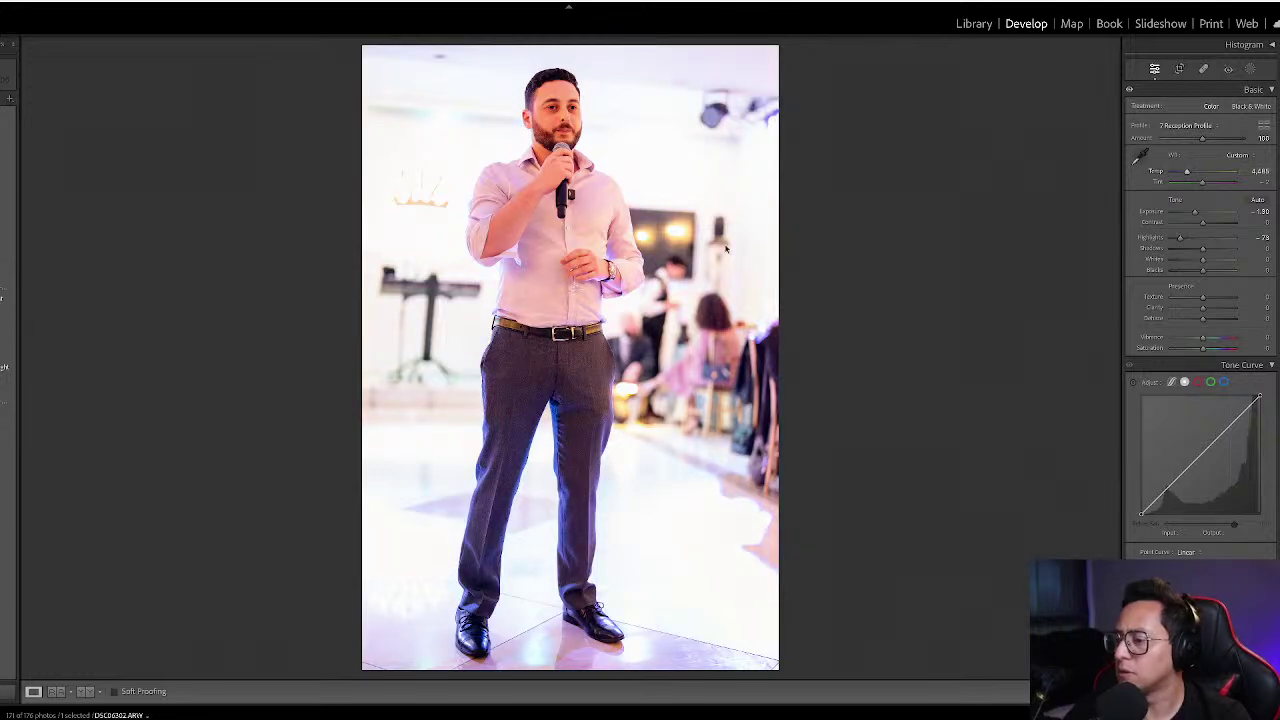
- Crop the photo of the bearded man holding the toddler slightly tighter, removing empty space above his head
key(g)
click(699, 388)
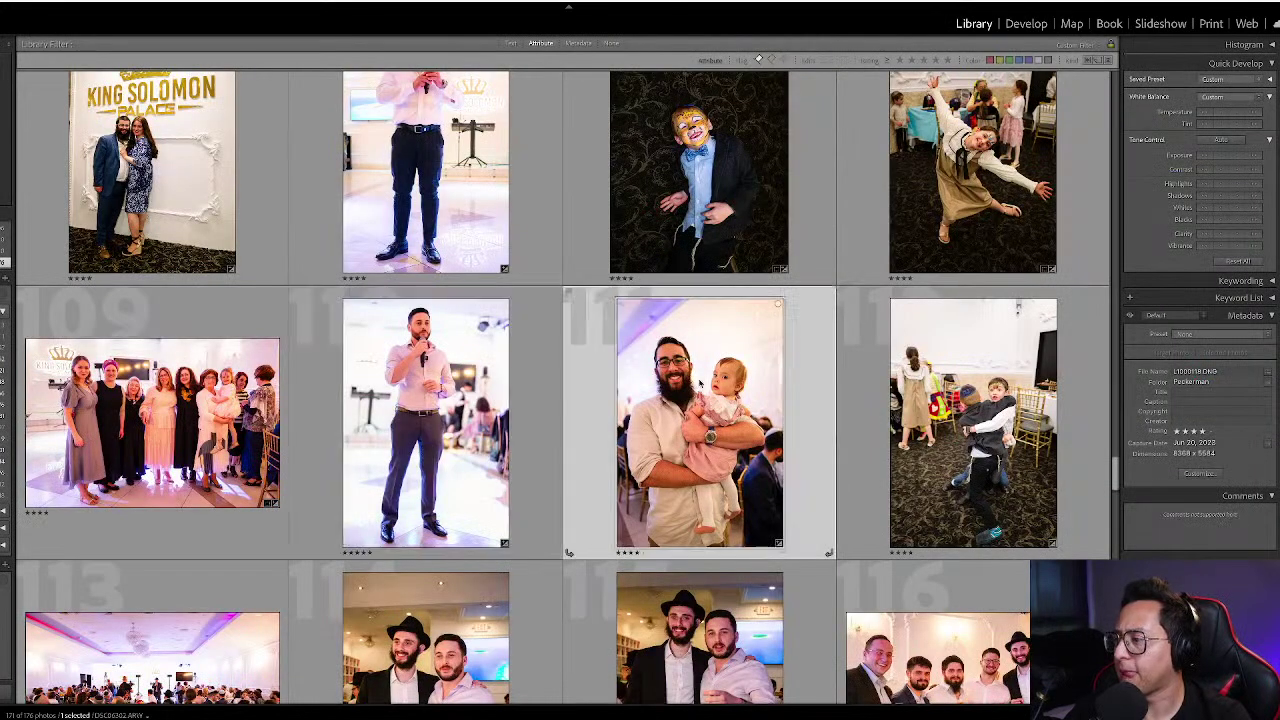
key(r)
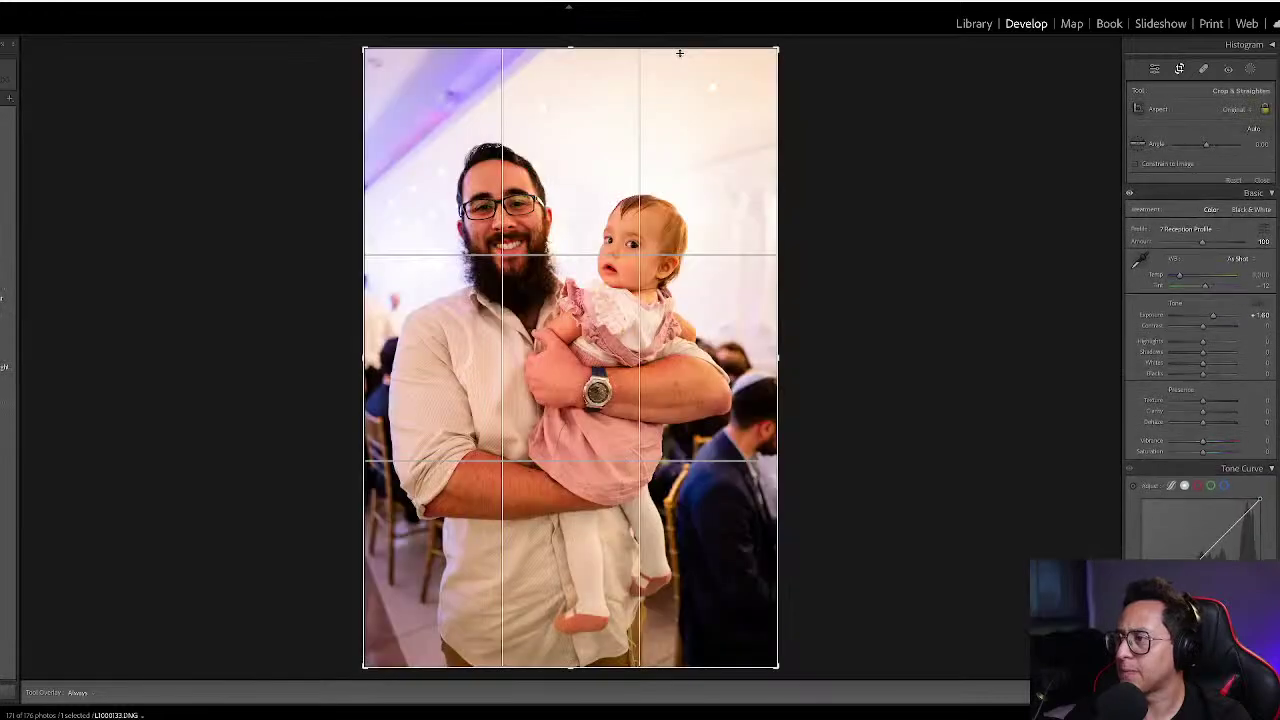
drag(679, 53, 693, 107)
key(r)
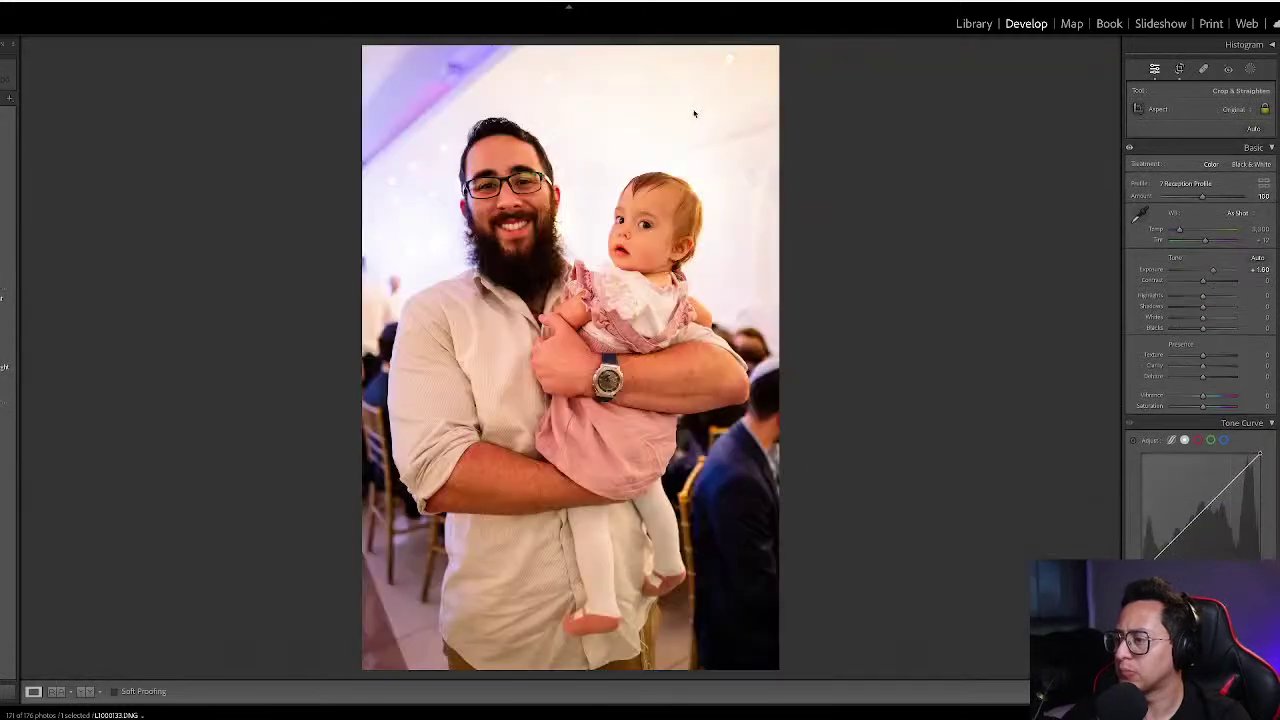
- Crop the photo of the two hugging boys tighter around them and lower its exposure slightly
key(g)
key(r)
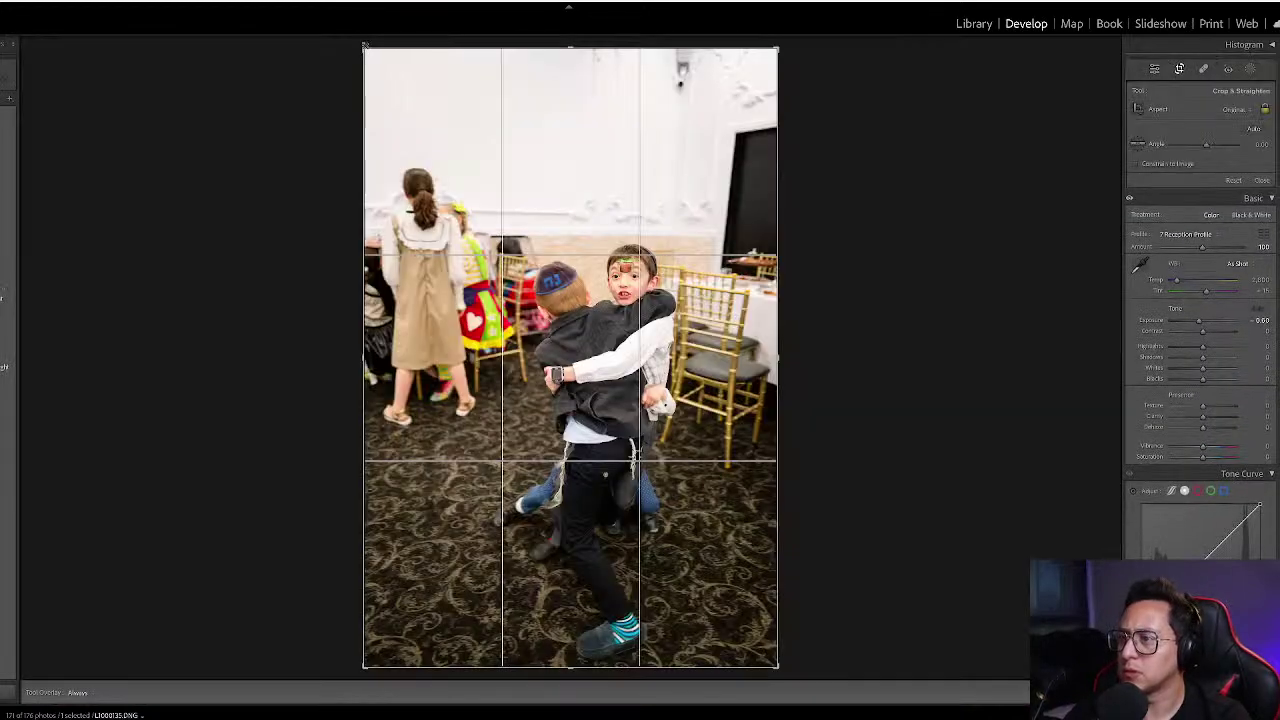
drag(365, 45, 400, 100)
key(r)
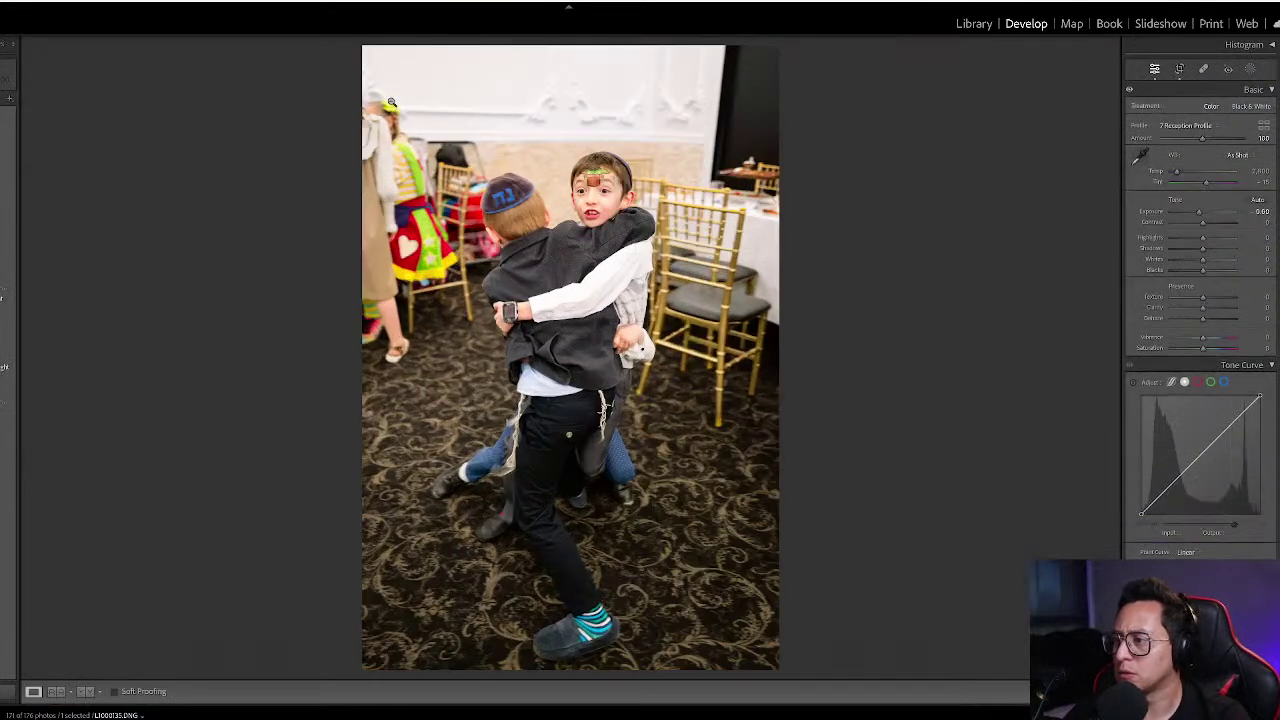
key(minus)
key(g)
- Raise the exposure of the second photo of the man in the black hat with his arm around his friend to +1.50
scroll(425, 560, down, 2)
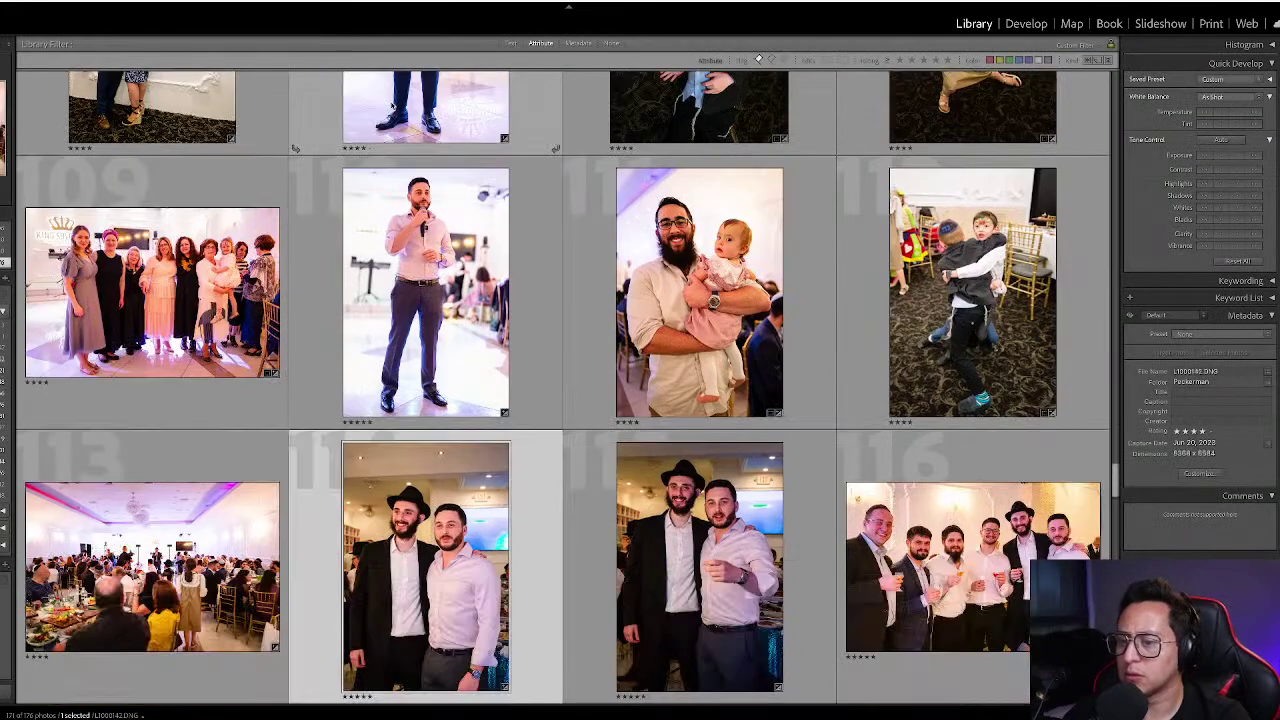
key(Right)
key(Right)
key(Left)
key(d)
key(equal)
key(equal)
key(equal)
key(equal)
key(equal)
key(equal)
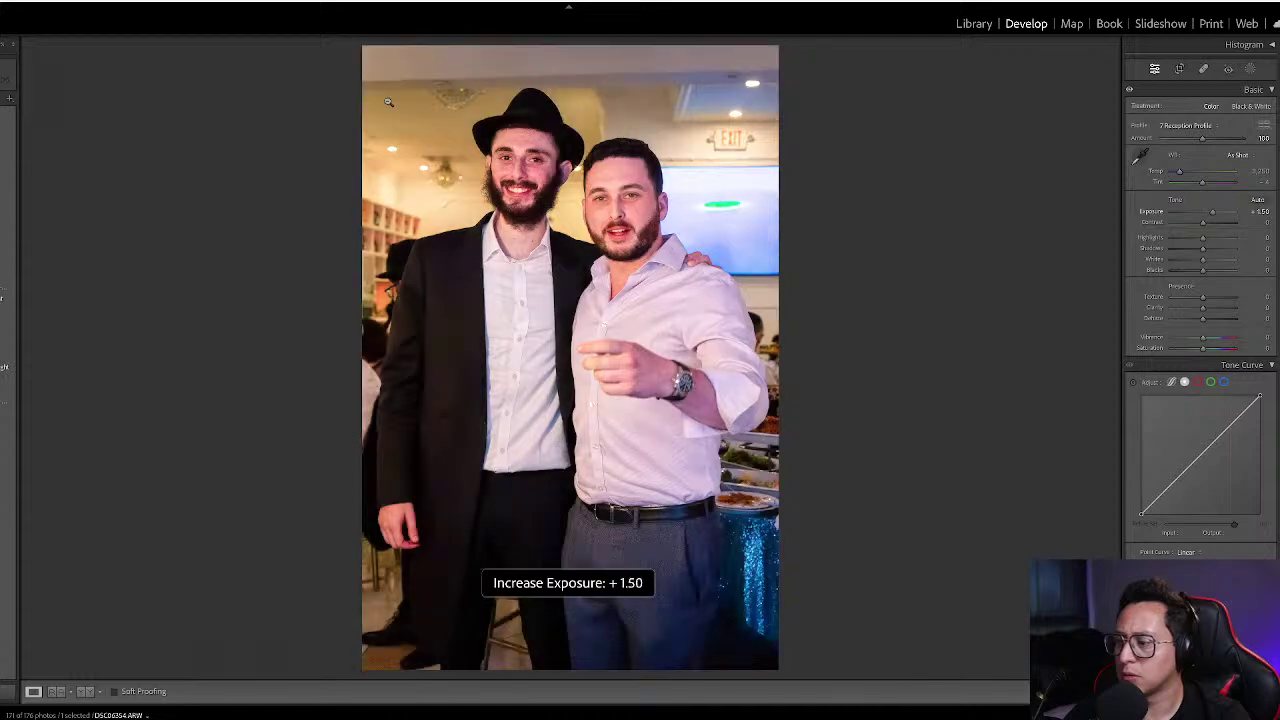
key(g)
- Set exposure to +0.90, highlights to -22 and shadows to +17 on the photo of the two women, one in a red dress
scroll(437, 207, down, 5)
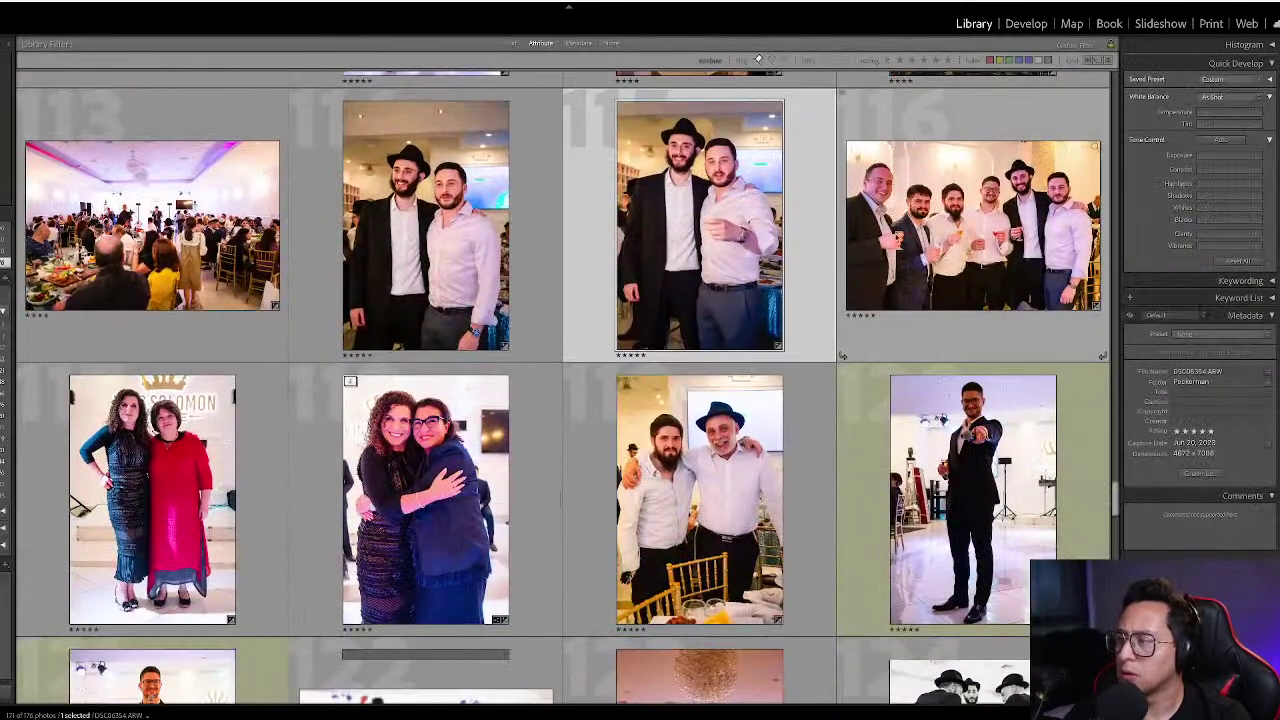
scroll(482, 389, down, 1)
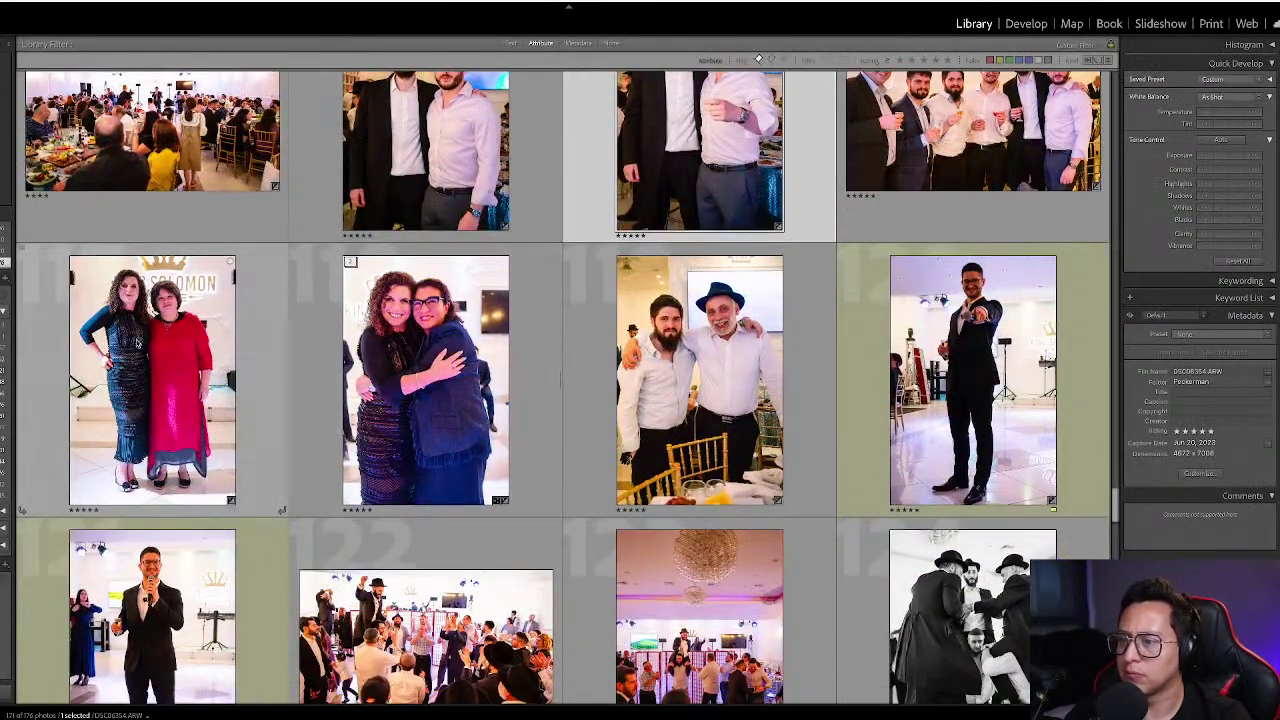
click(310, 350)
click(181, 331)
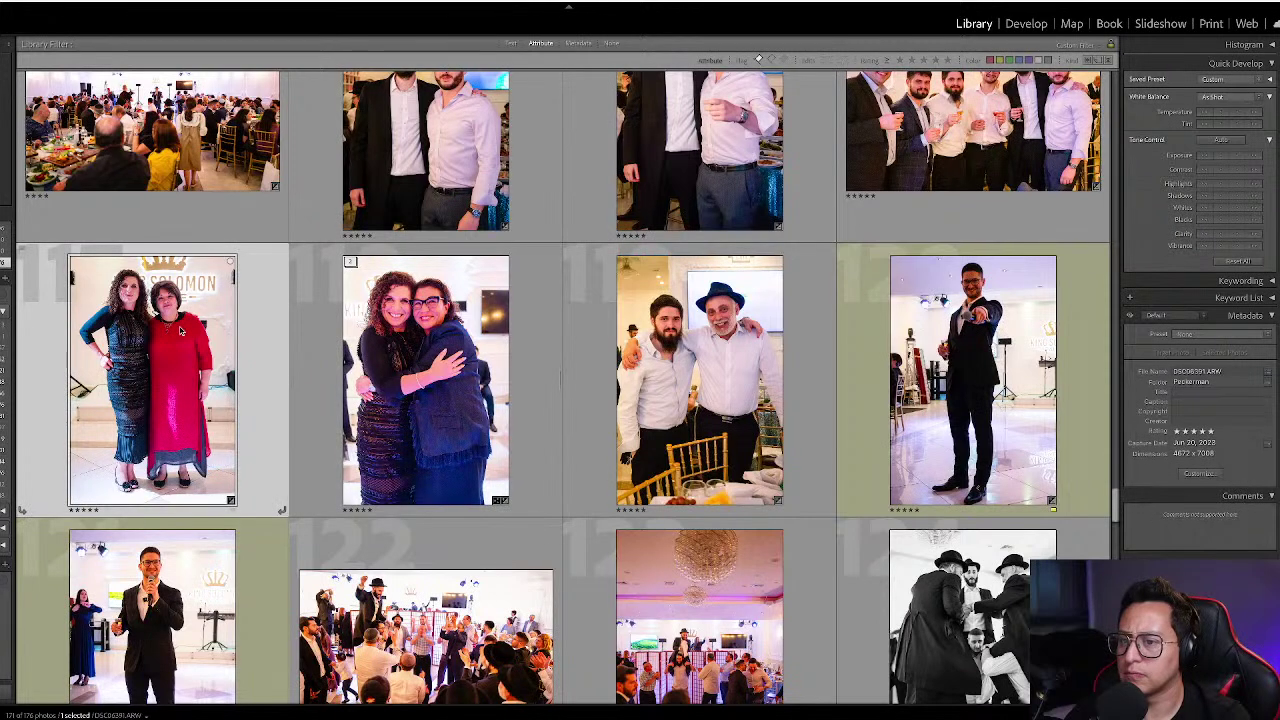
key(d)
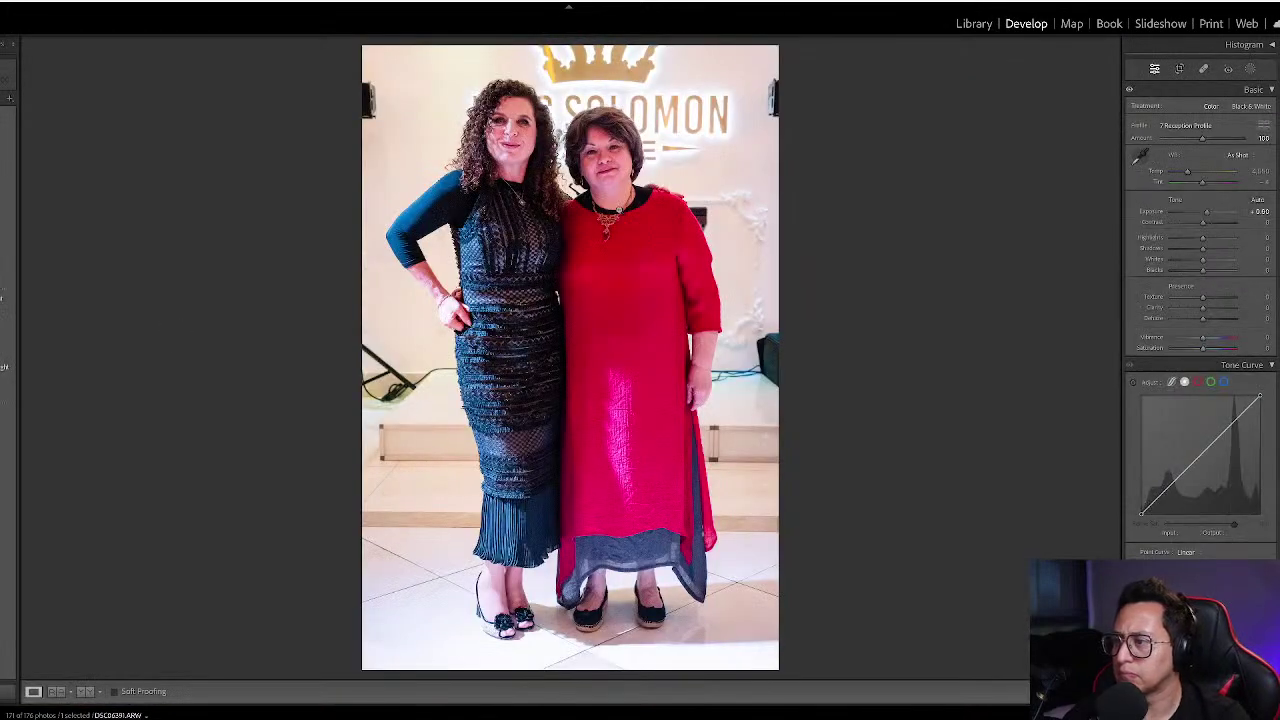
key(equal)
key(equal)
key(equal)
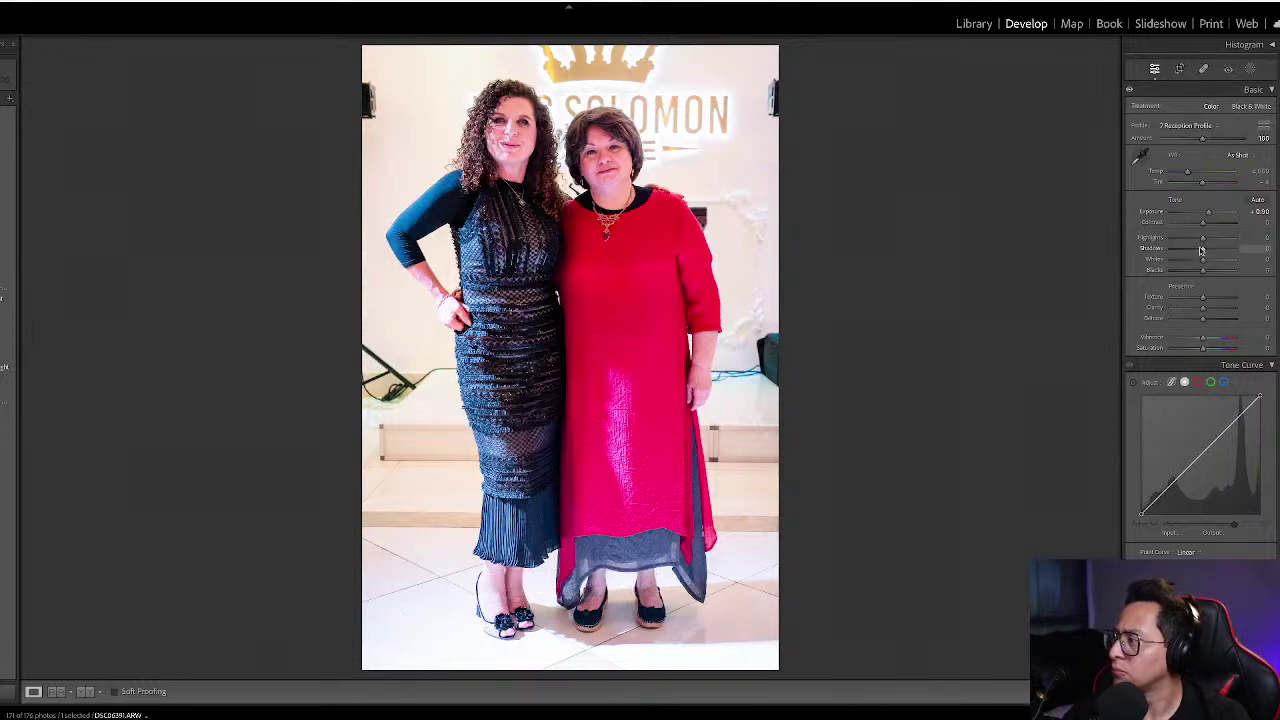
drag(1196, 244, 1208, 248)
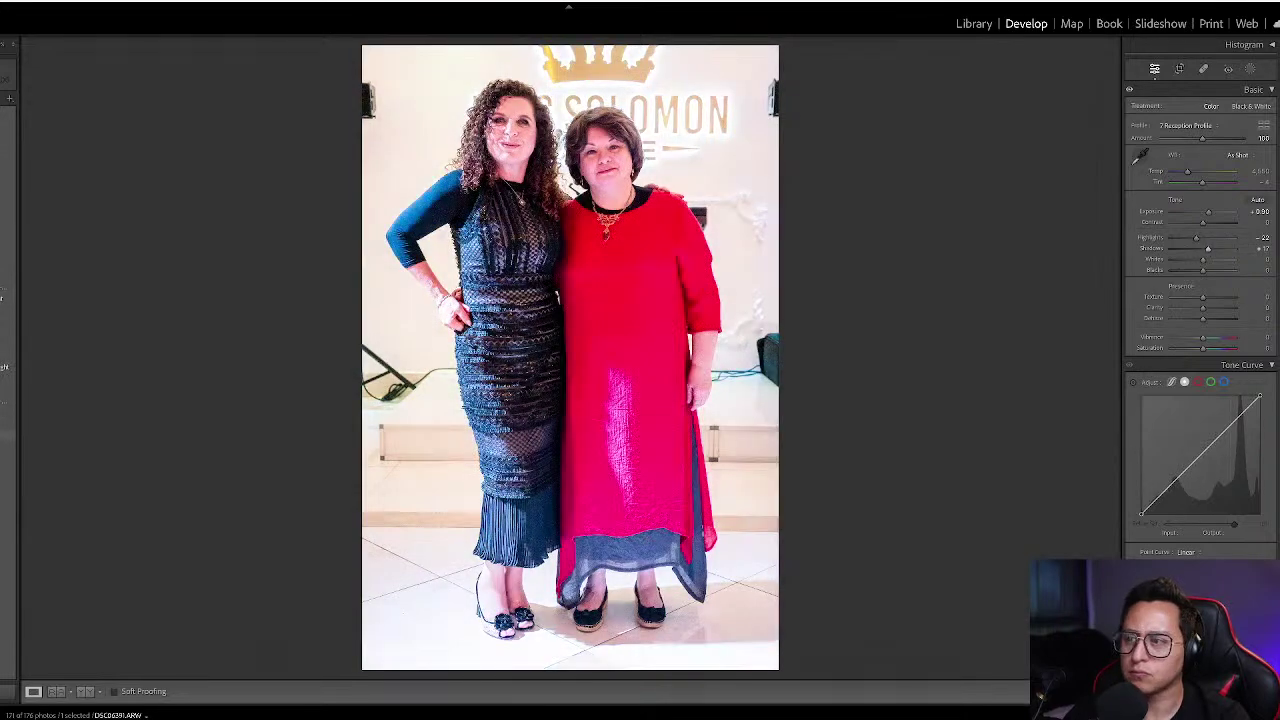
key(g)
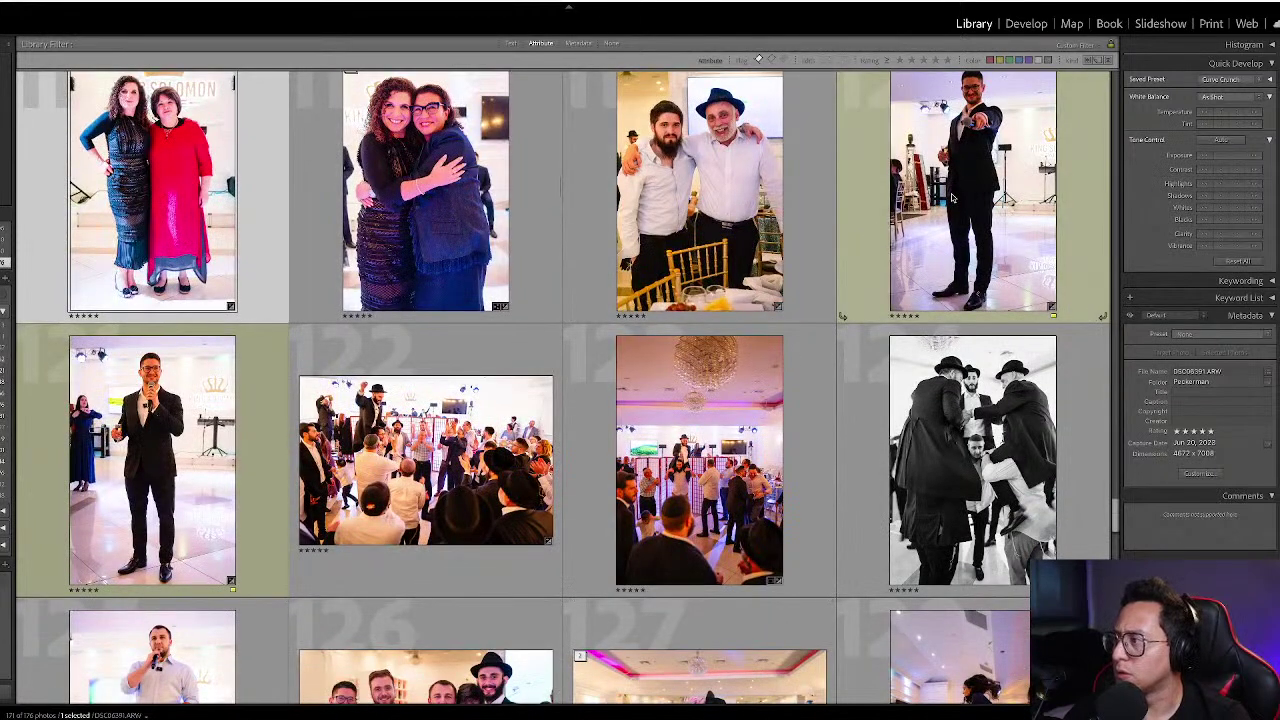
- Mask the subject in the photo of the man pointing with a microphone, cool the mask's temperature, raise its exposure and set its contrast to 14
key(d)
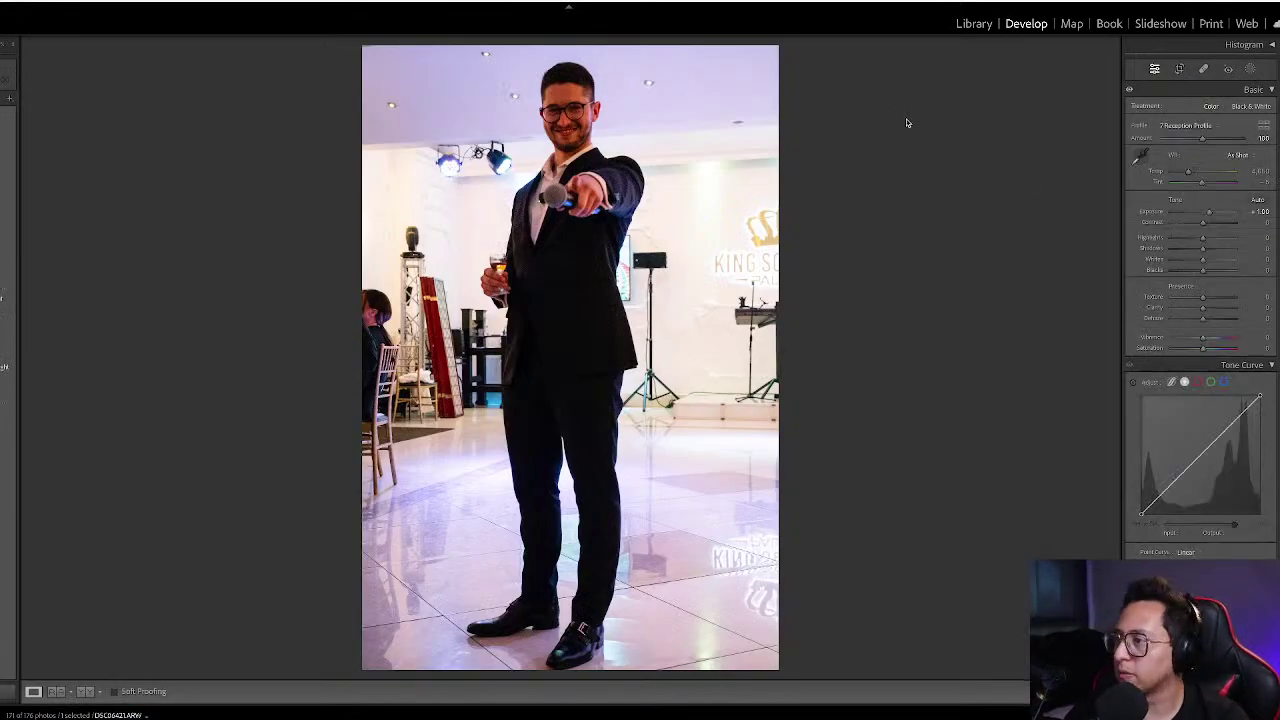
key(shift+m)
click(1017, 61)
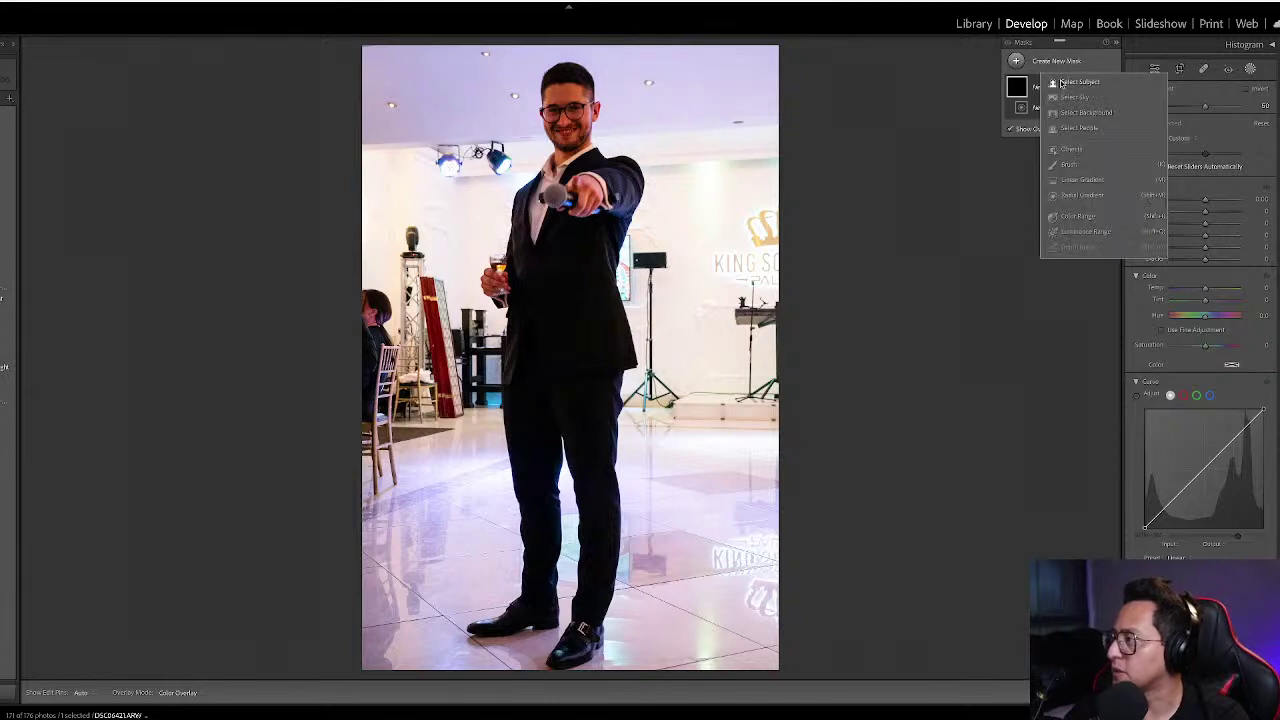
click(1060, 84)
drag(1205, 273, 1191, 276)
drag(1205, 184, 1208, 199)
- Synchronize the pointing man's edits, including the subject mask, to the adjacent photo of him speaking into the microphone
key(g)
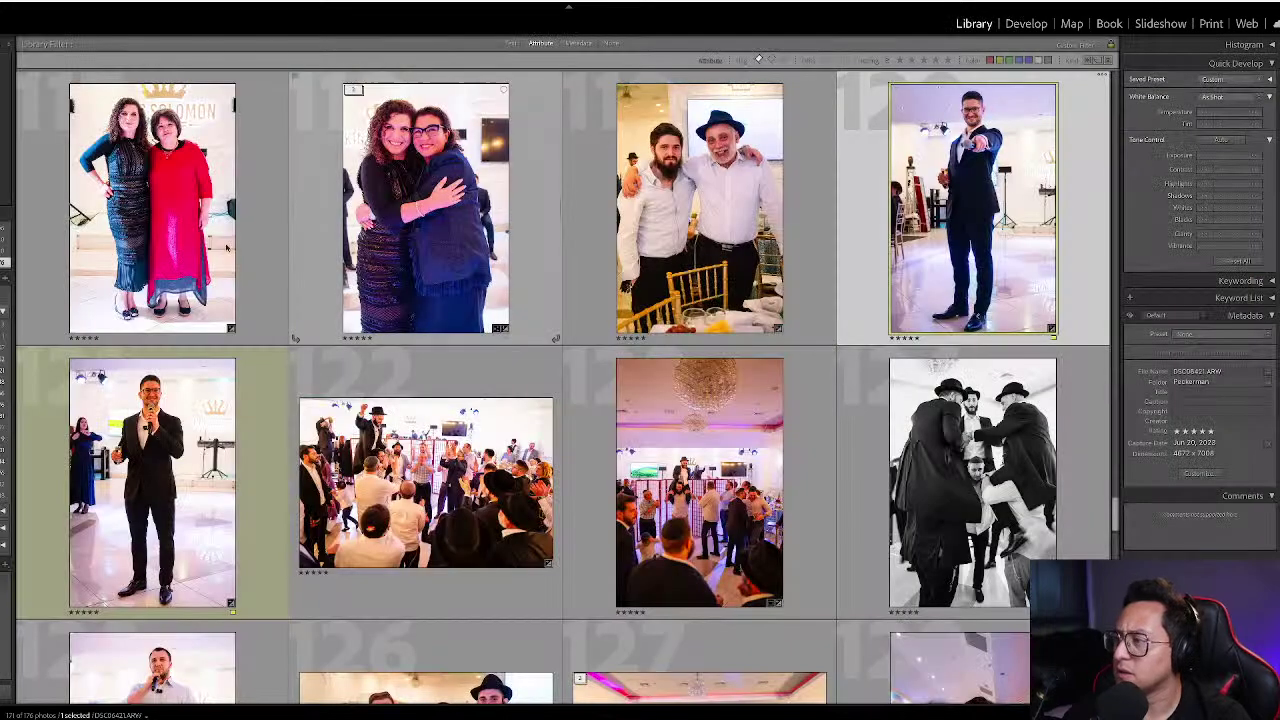
ctrl+click(176, 430)
key(ctrl+shift+s)
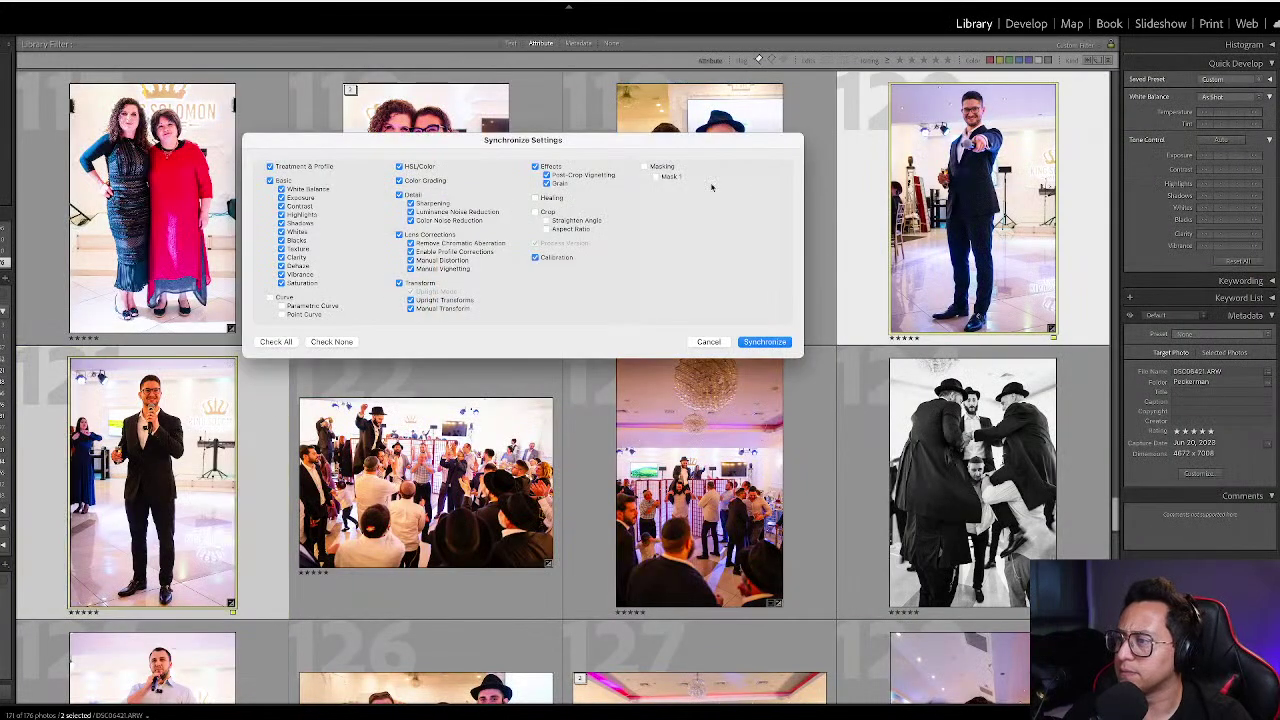
click(757, 342)
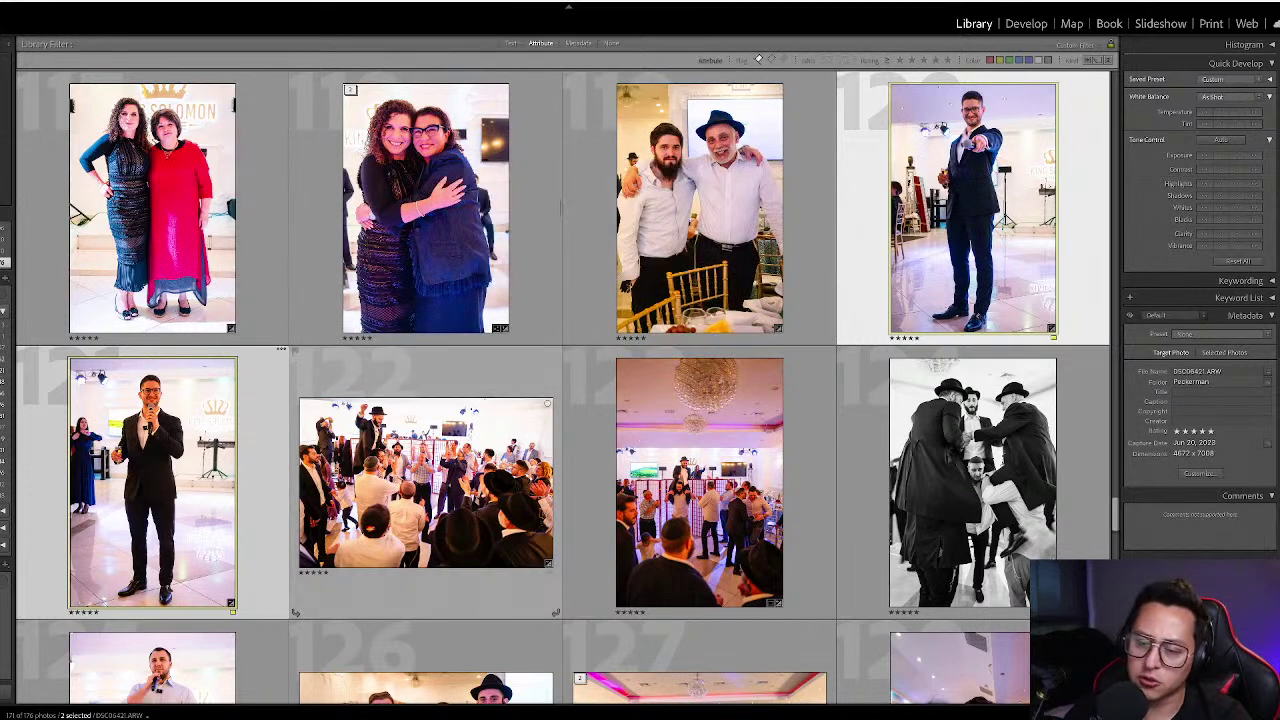
- Lower the overall exposure of the photo of the suited man speaking into the microphone to +0.50
ctrl+click(428, 468)
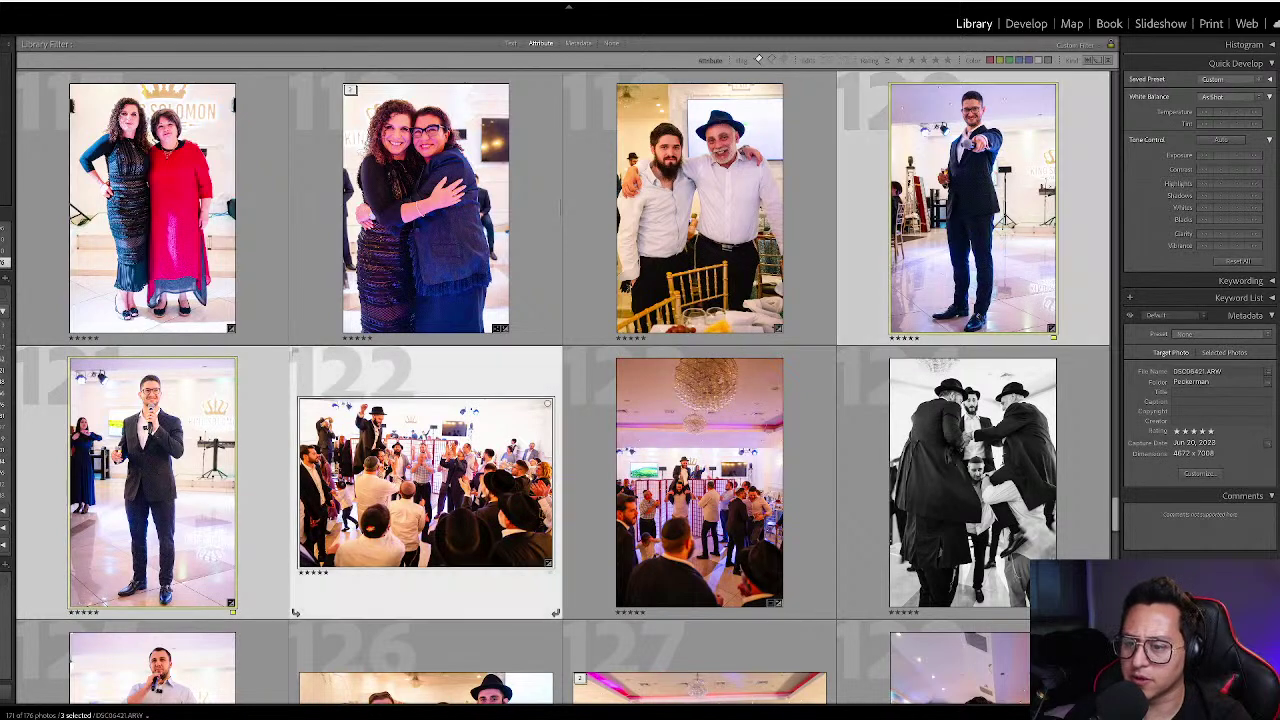
click(183, 442)
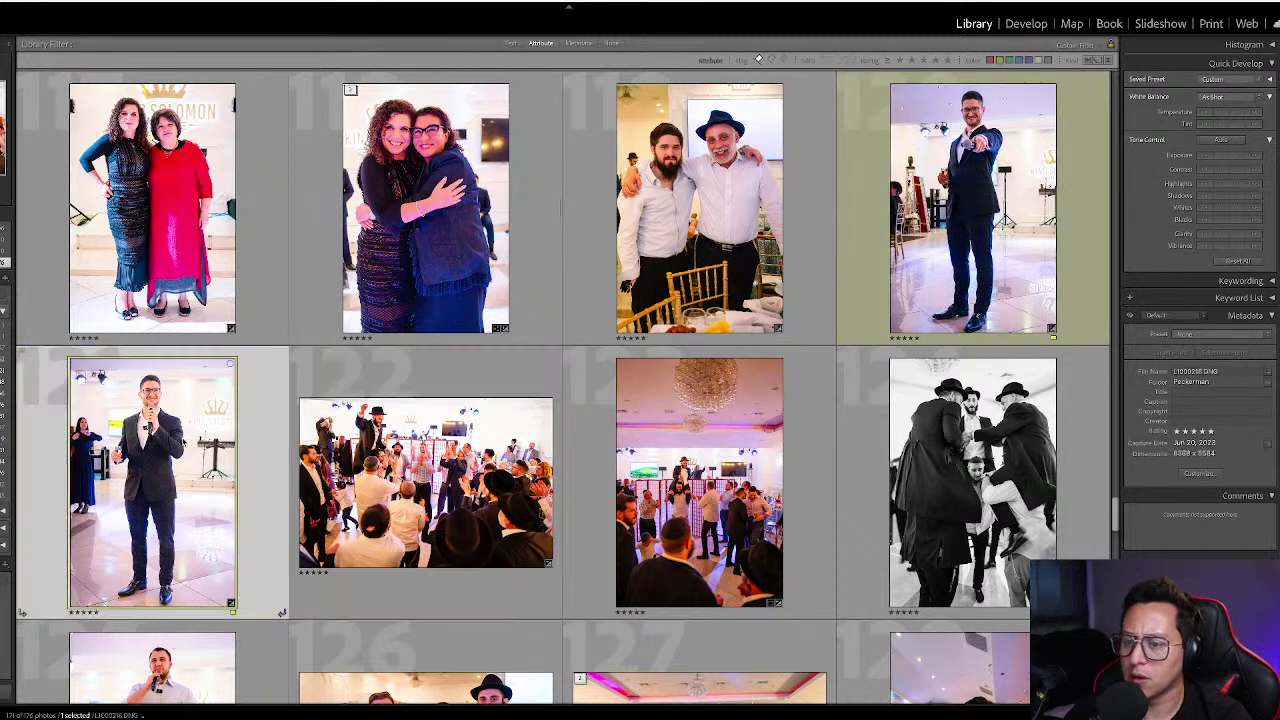
key(d)
key(minus)
key(minus)
key(minus)
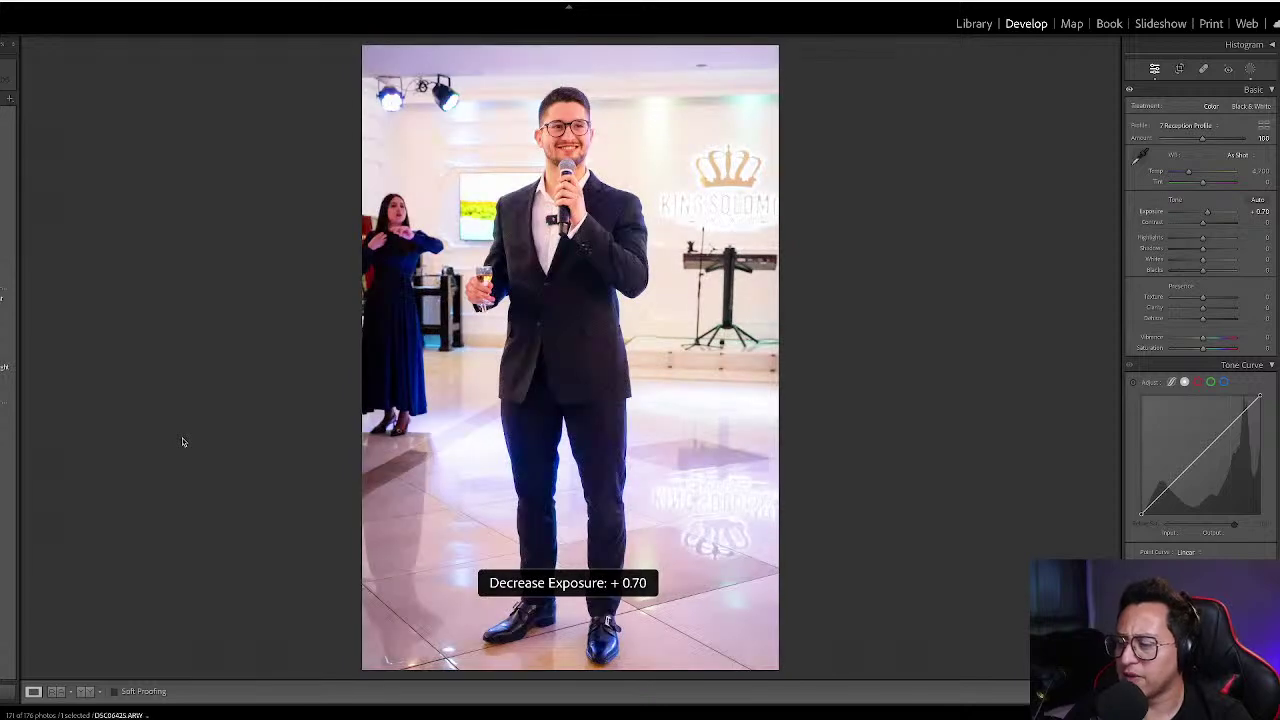
key(equal)
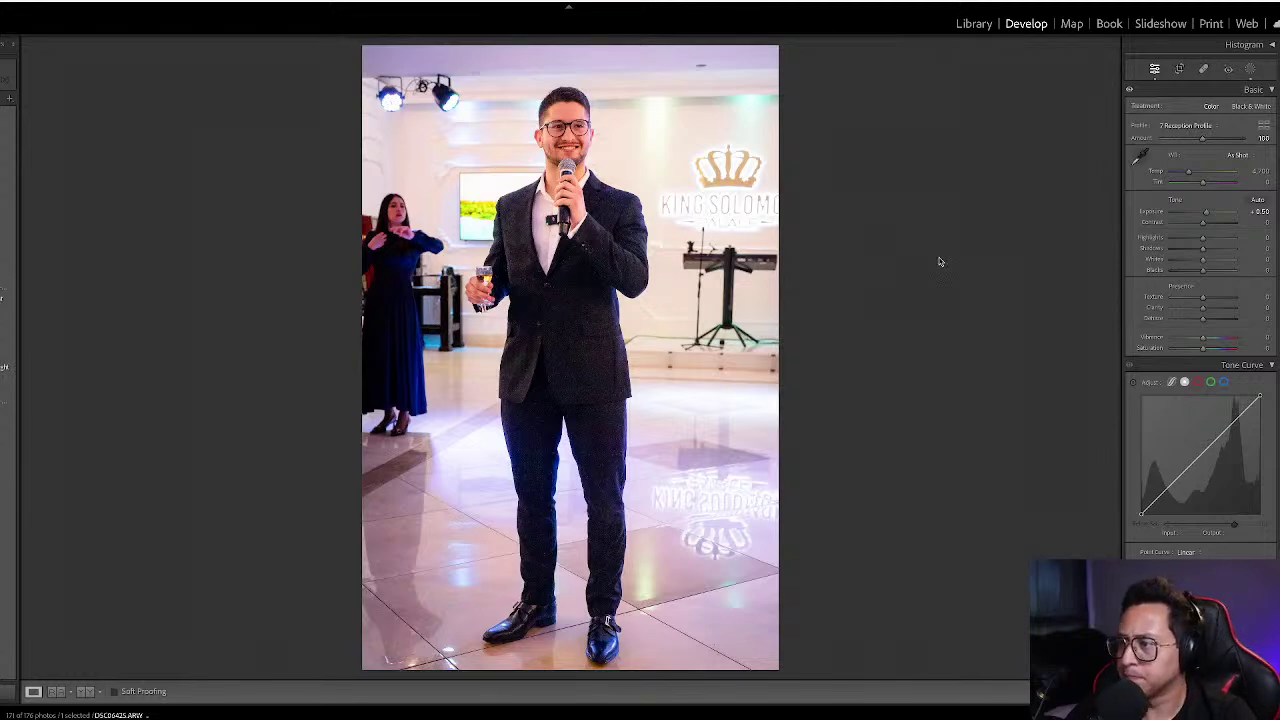
- Remove the yellow label from both photos of the suited man with the microphone
key(g)
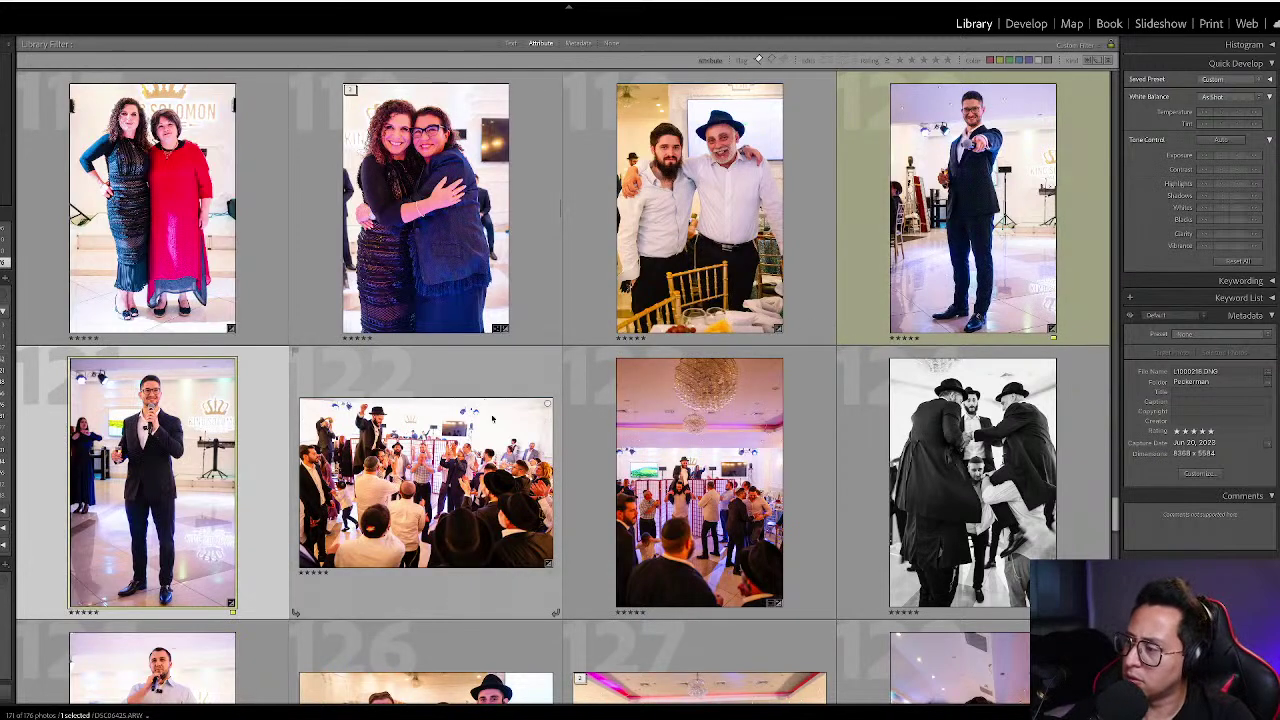
key(shift+Left)
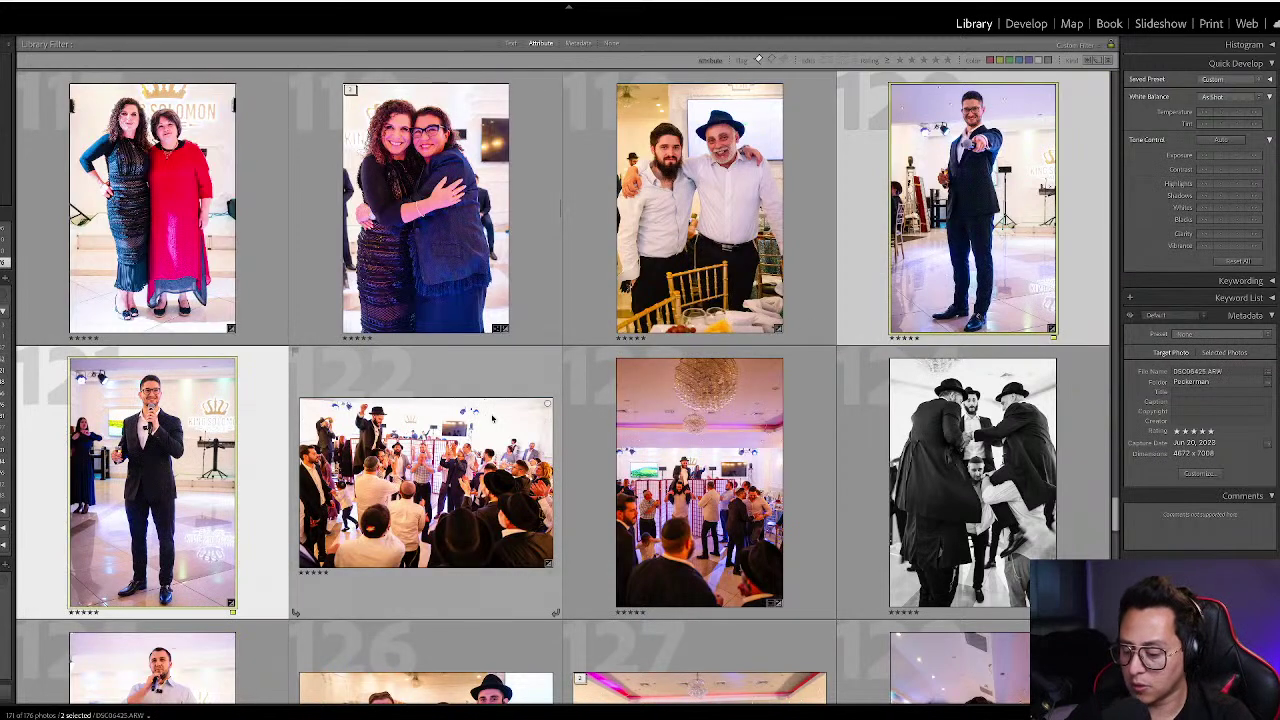
key(8)
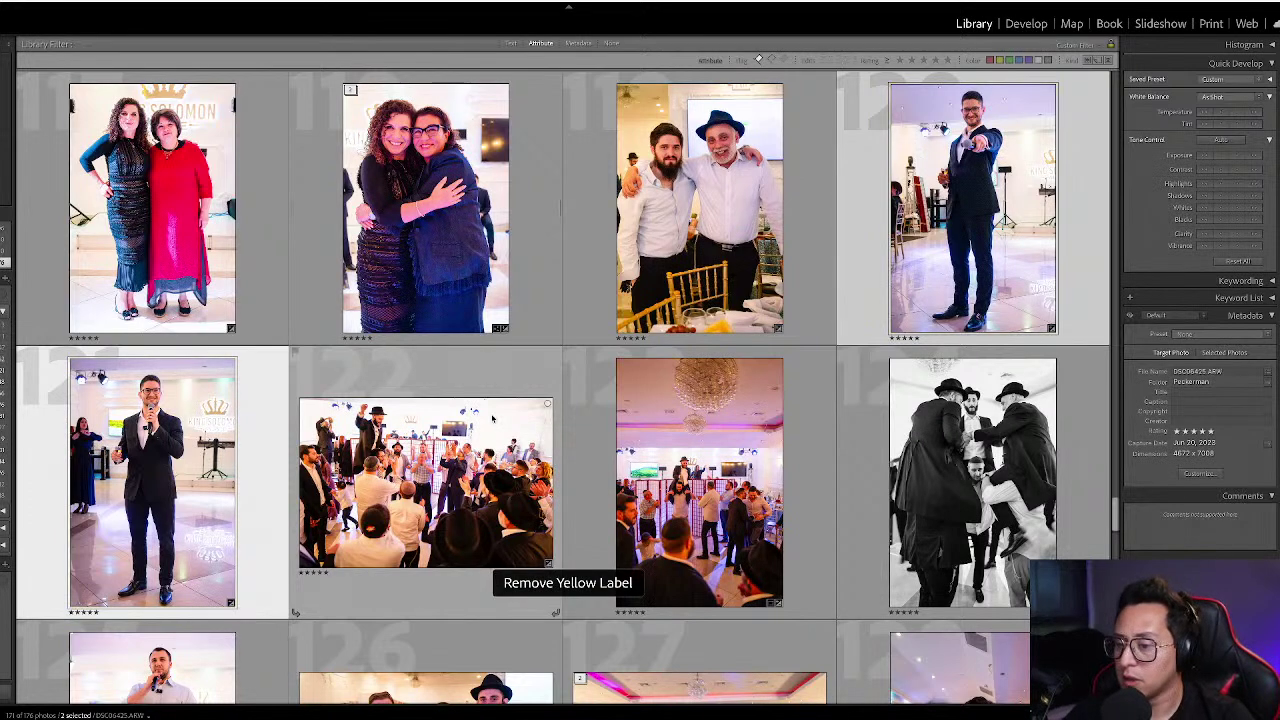
- Denoise both photos of the suited man with AI at amount 51, stacking the enhanced copies with the originals
key(d)
scroll(1152, 502, down, 10)
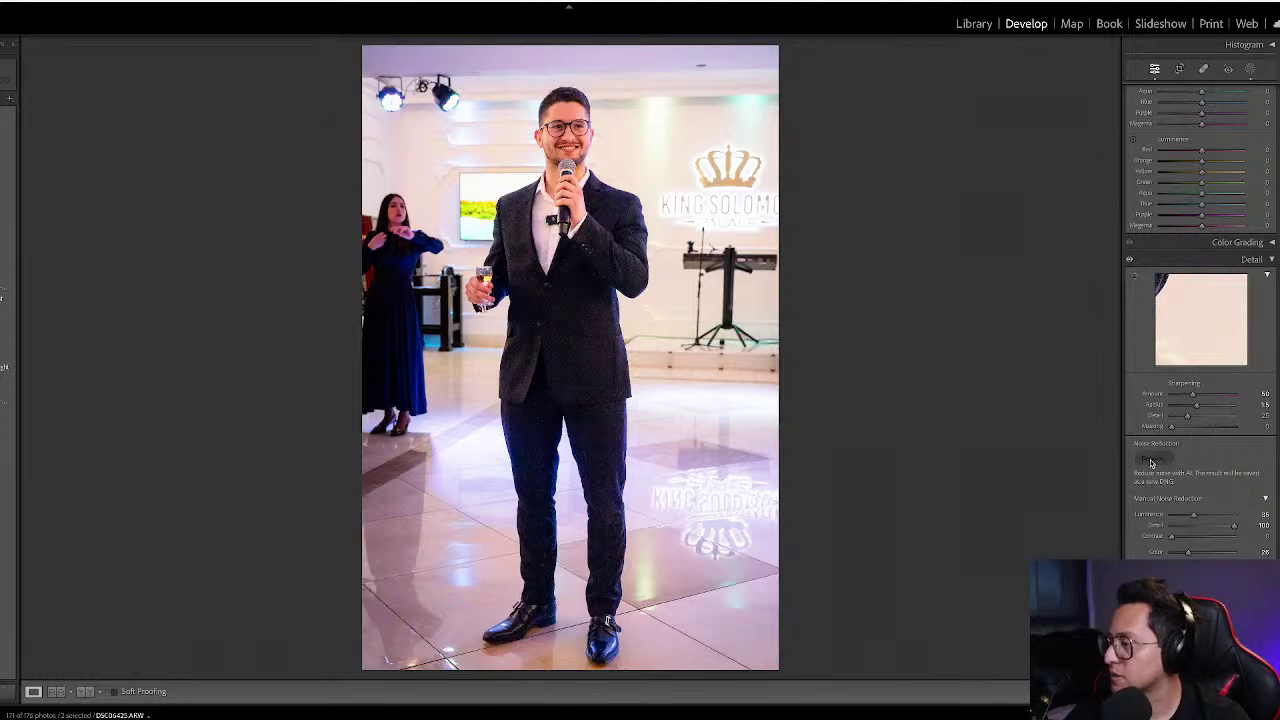
click(1151, 460)
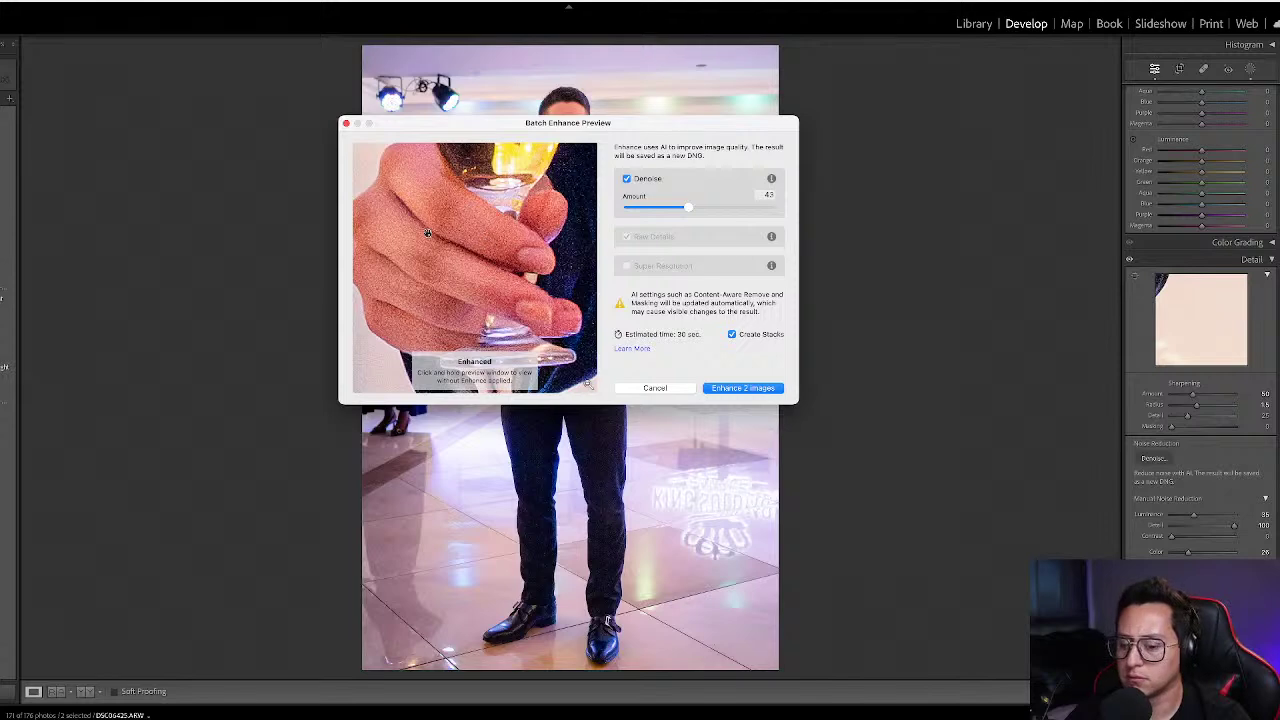
drag(438, 205, 385, 290)
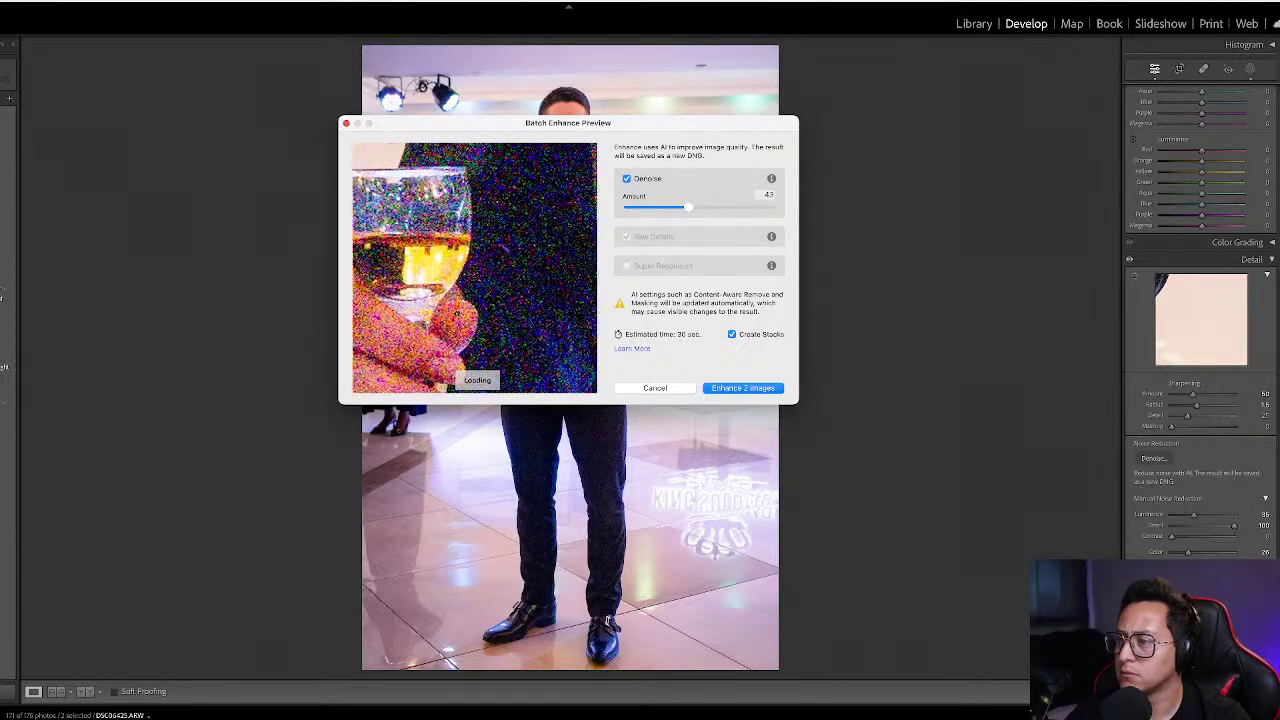
drag(687, 209, 699, 209)
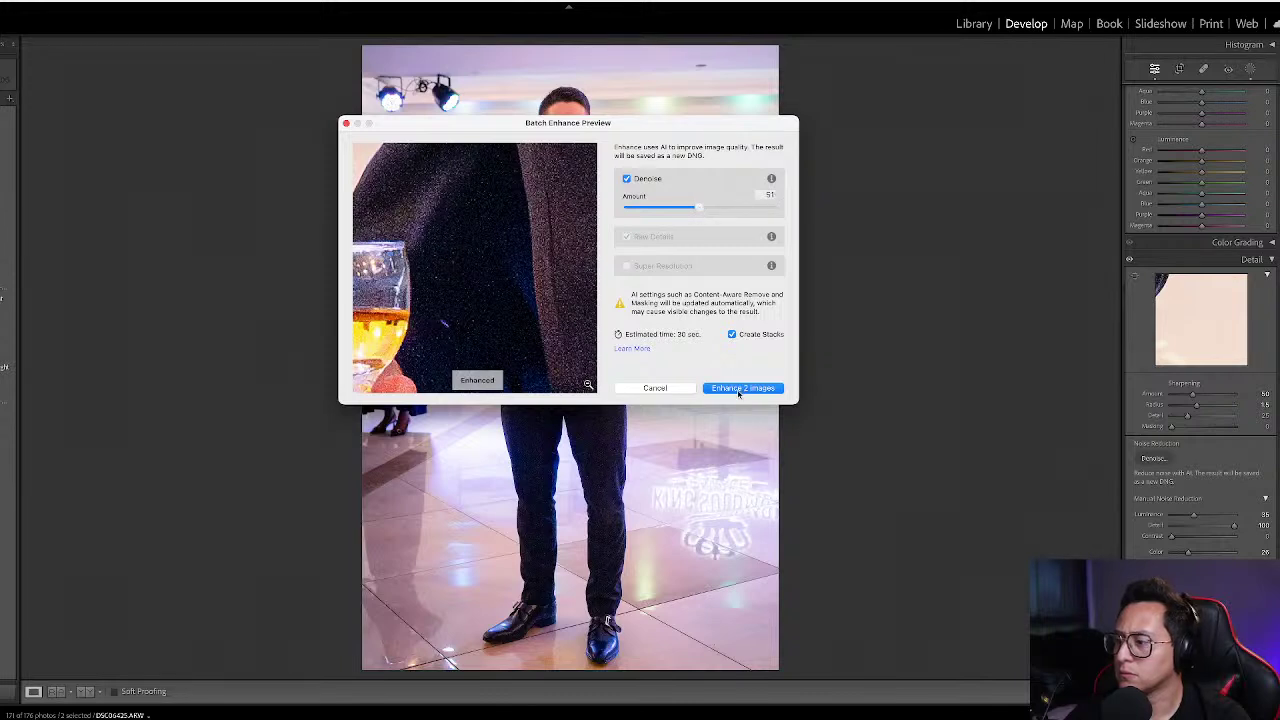
click(739, 389)
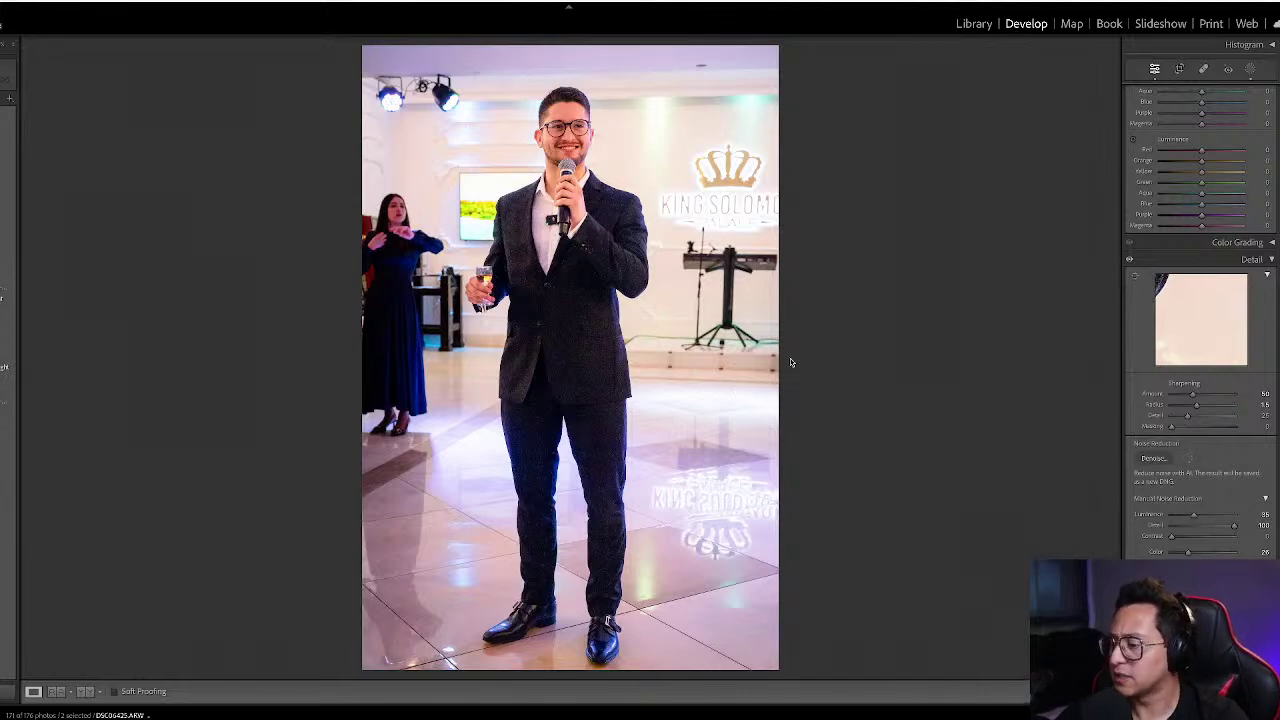
- Turn off the library filter and inspect the denoised copy of the photo of the man pointing
key(g)
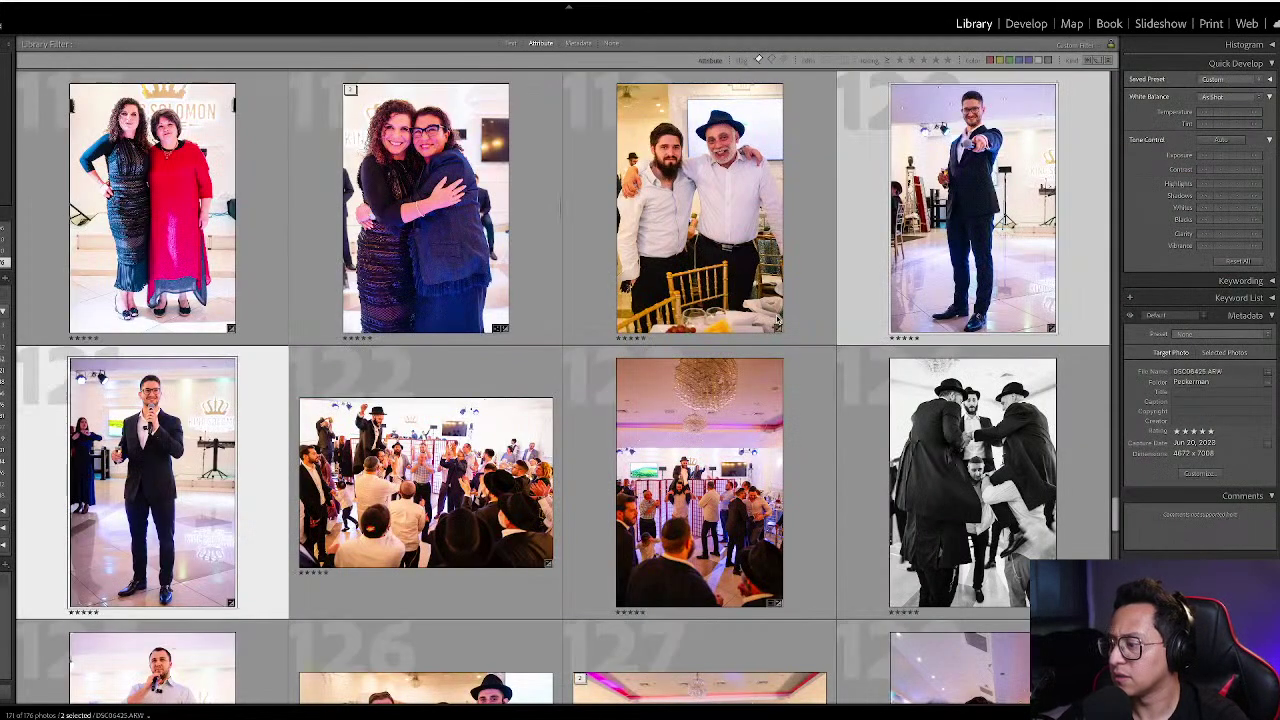
key(ctrl+l)
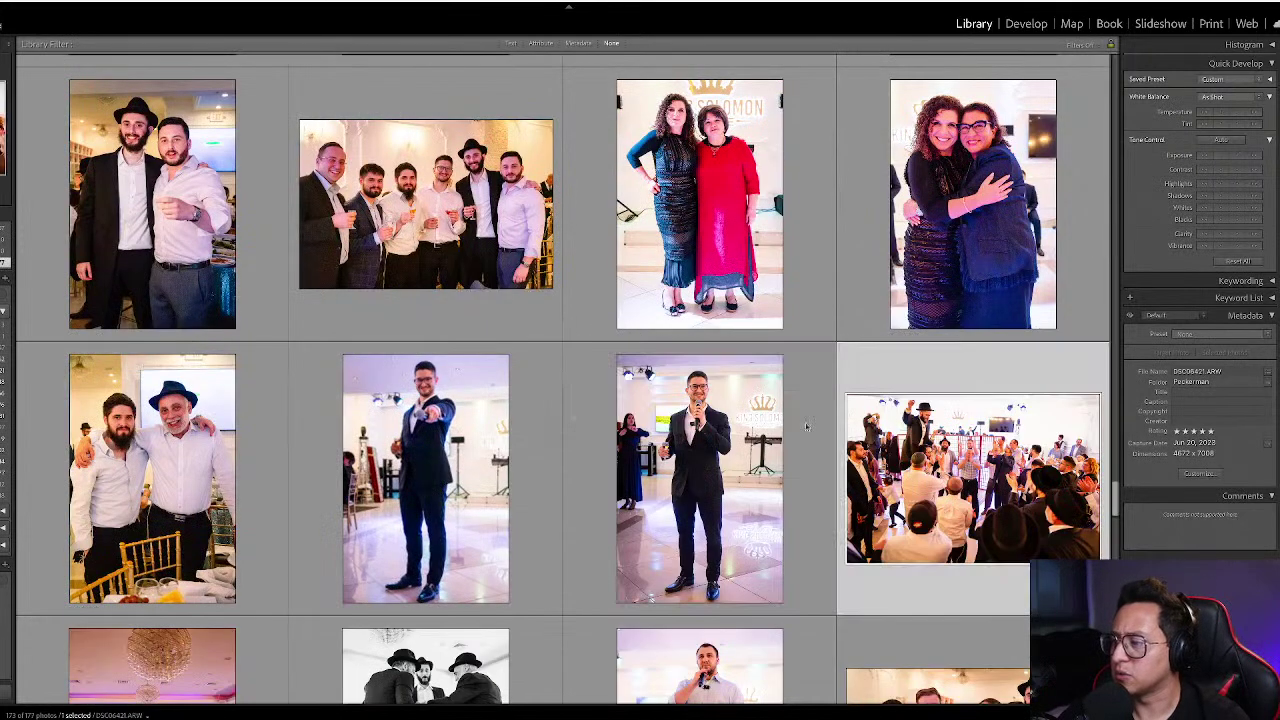
click(510, 432)
key(d)
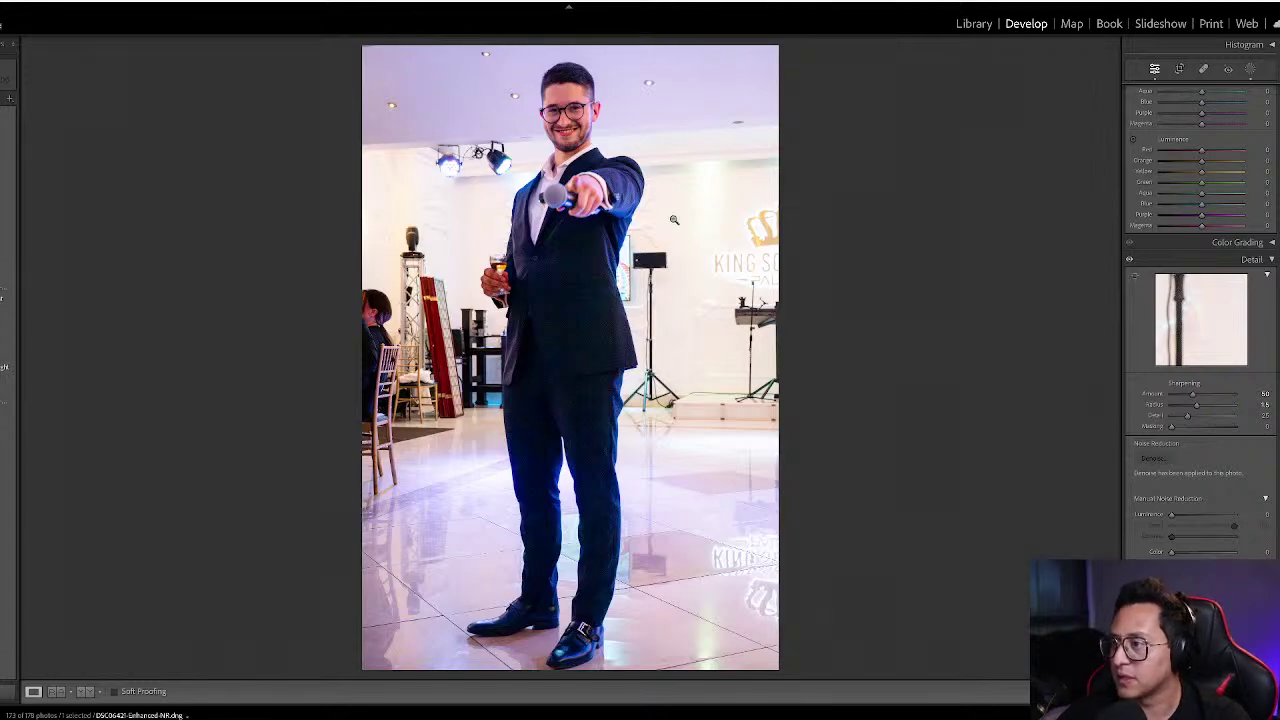
key(g)
- Fine-tune the subject mask's temperature on the denoised photo of the man speaking into the microphone
click(588, 387)
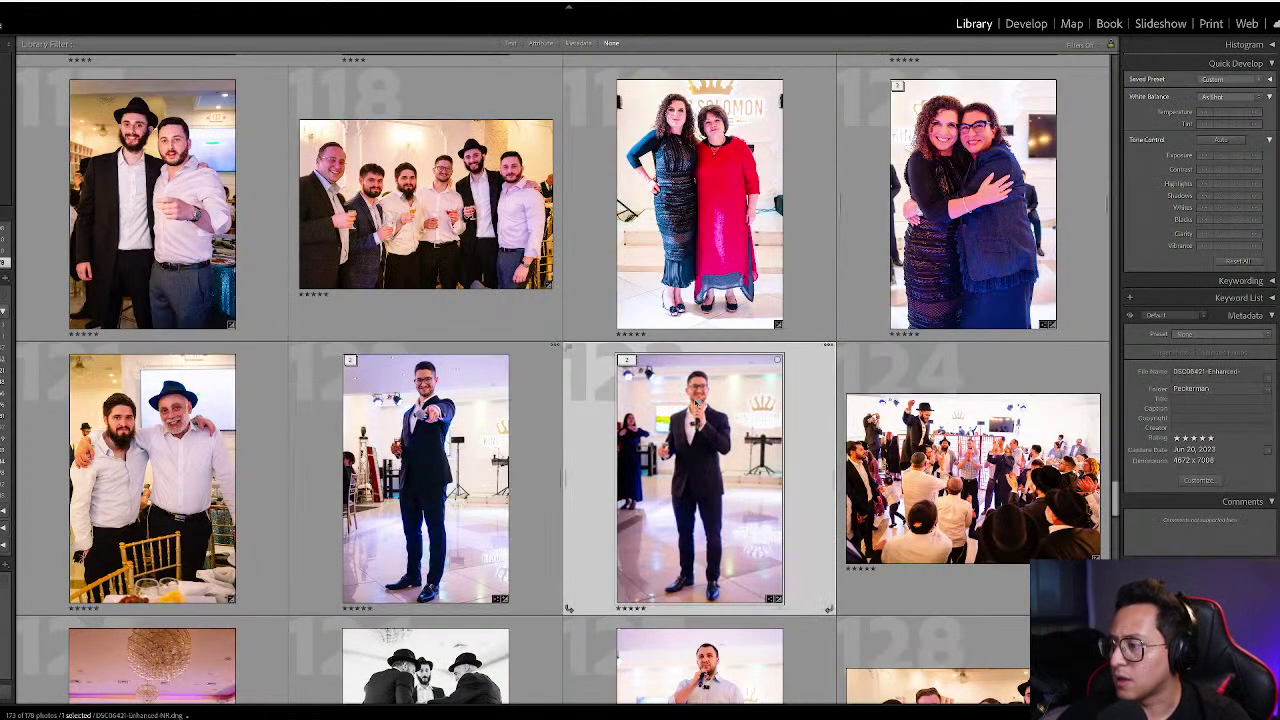
key(d)
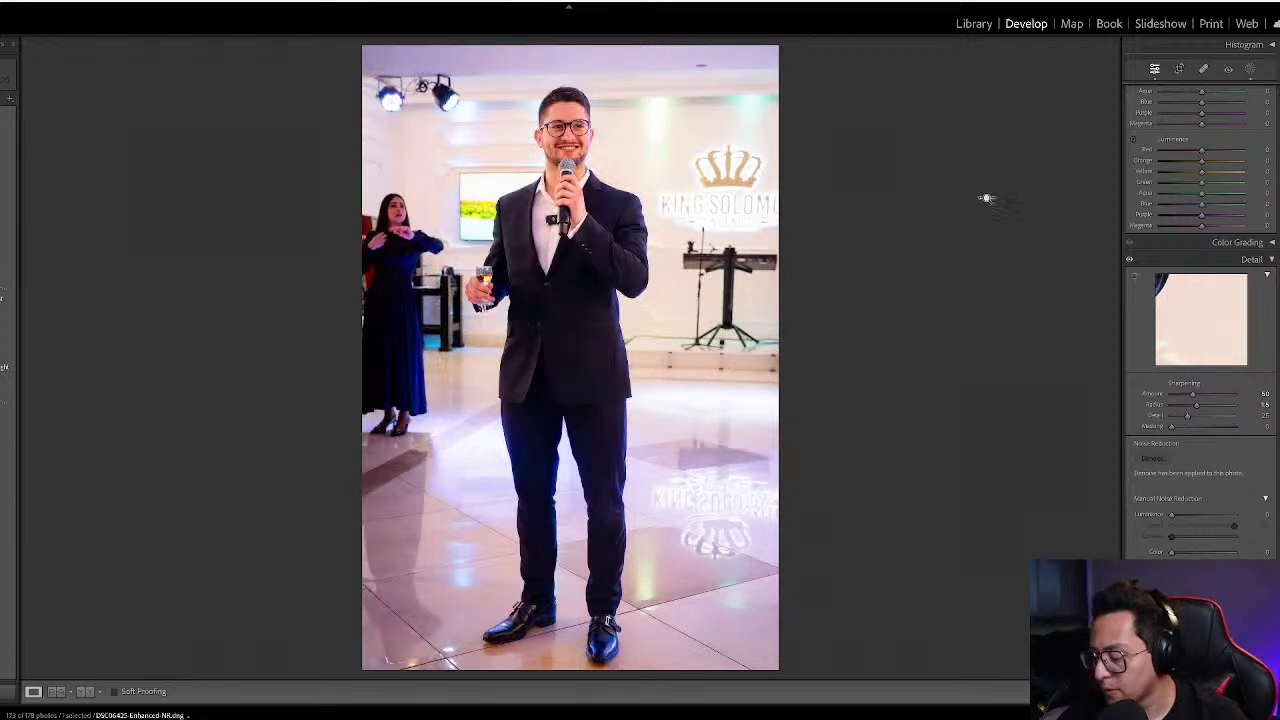
key(shift+w)
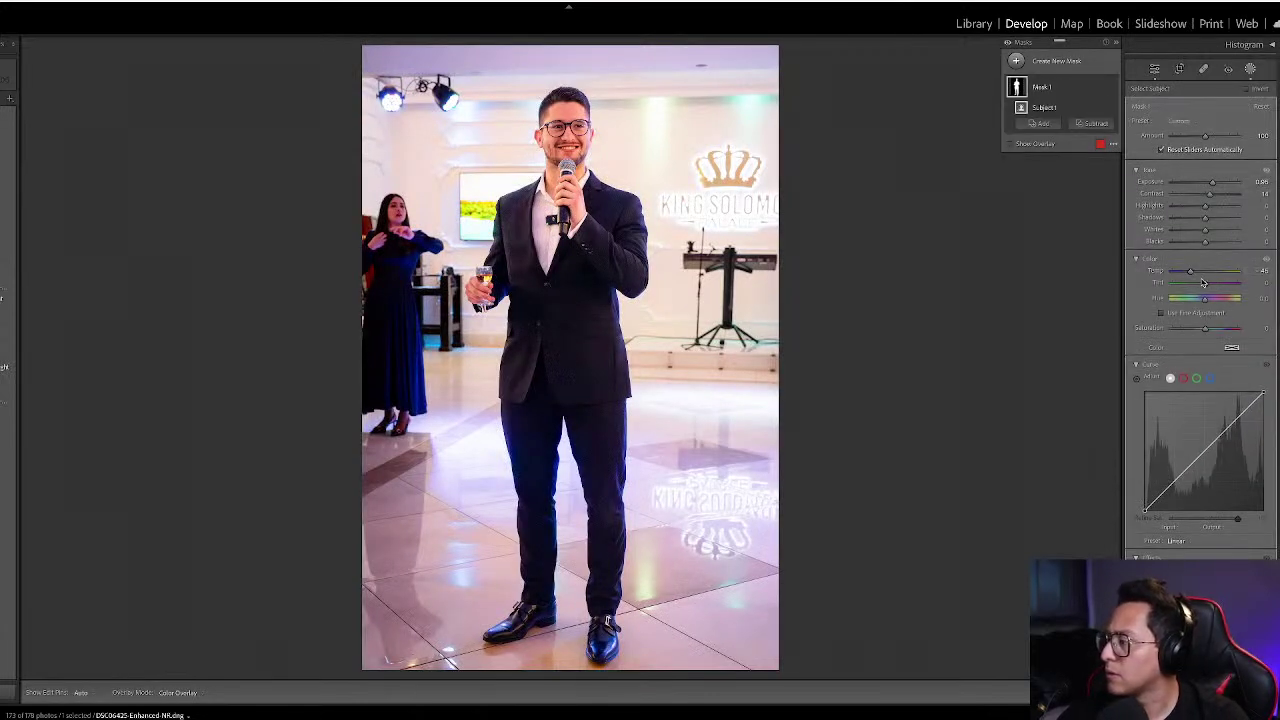
drag(1189, 272, 1188, 272)
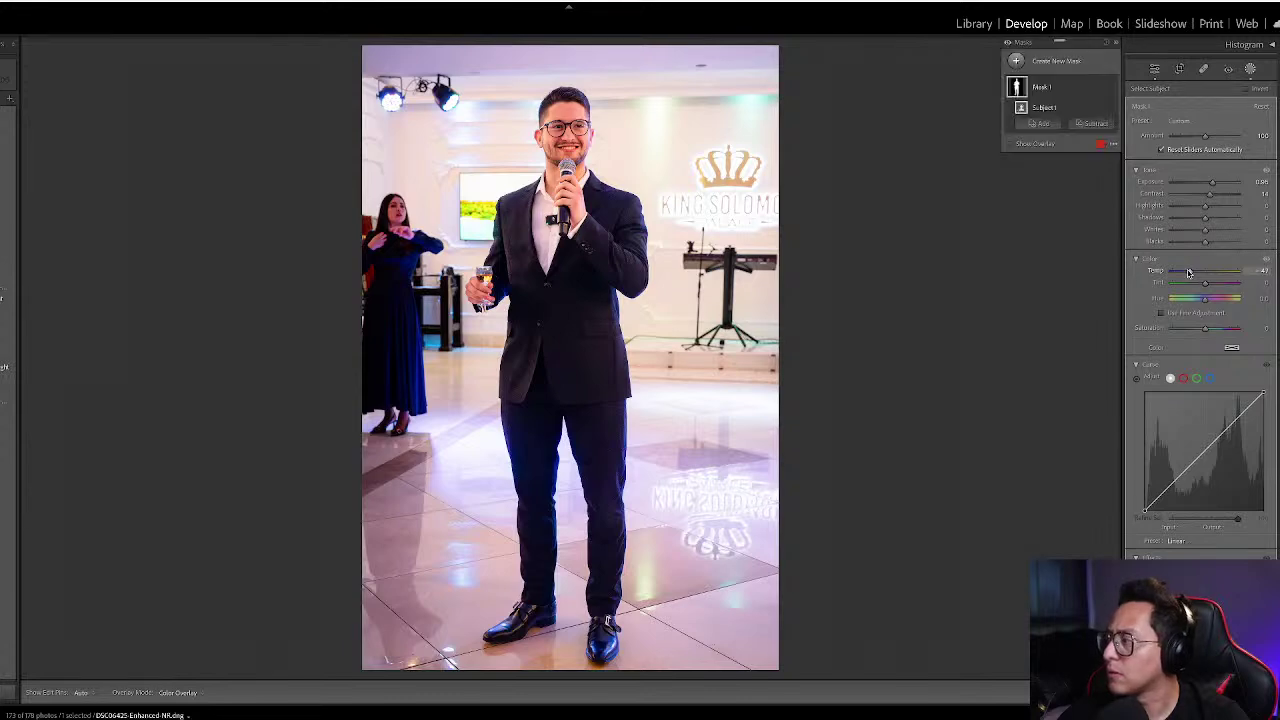
key(g)
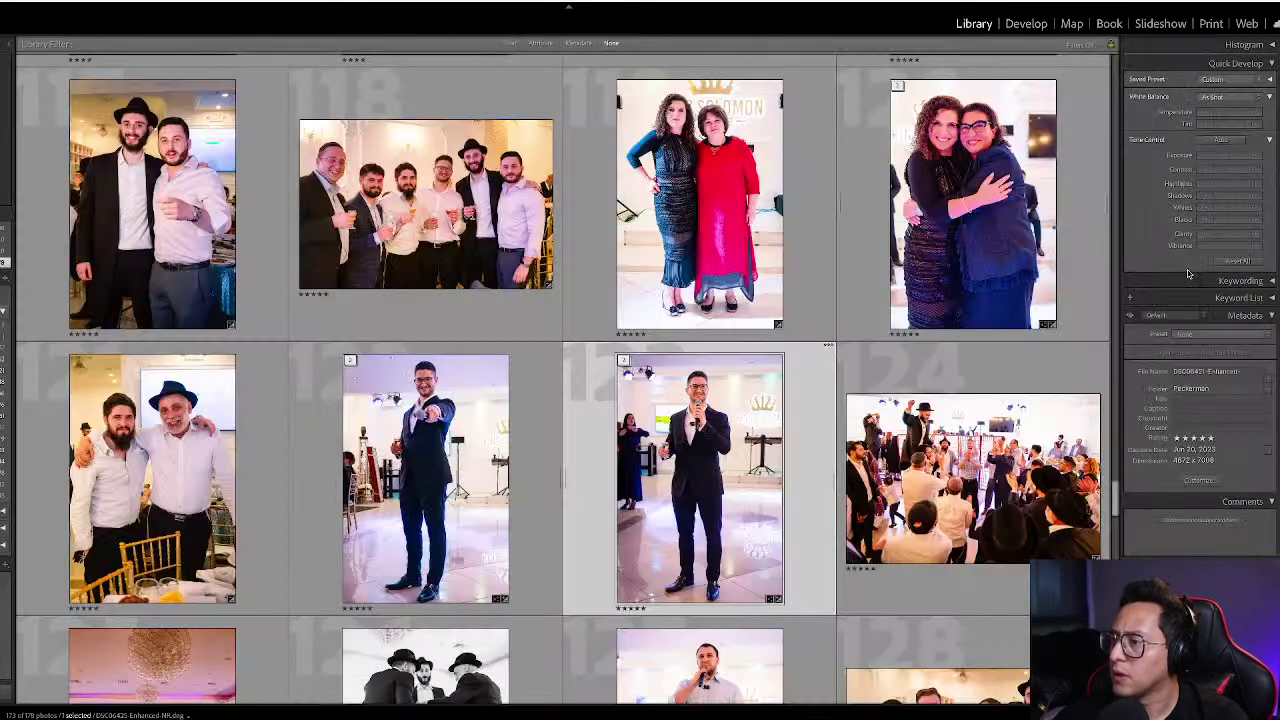
- Warm the subject mask's temperature slightly on the denoised photo of the man pointing
key(Left)
key(Right)
key(Left)
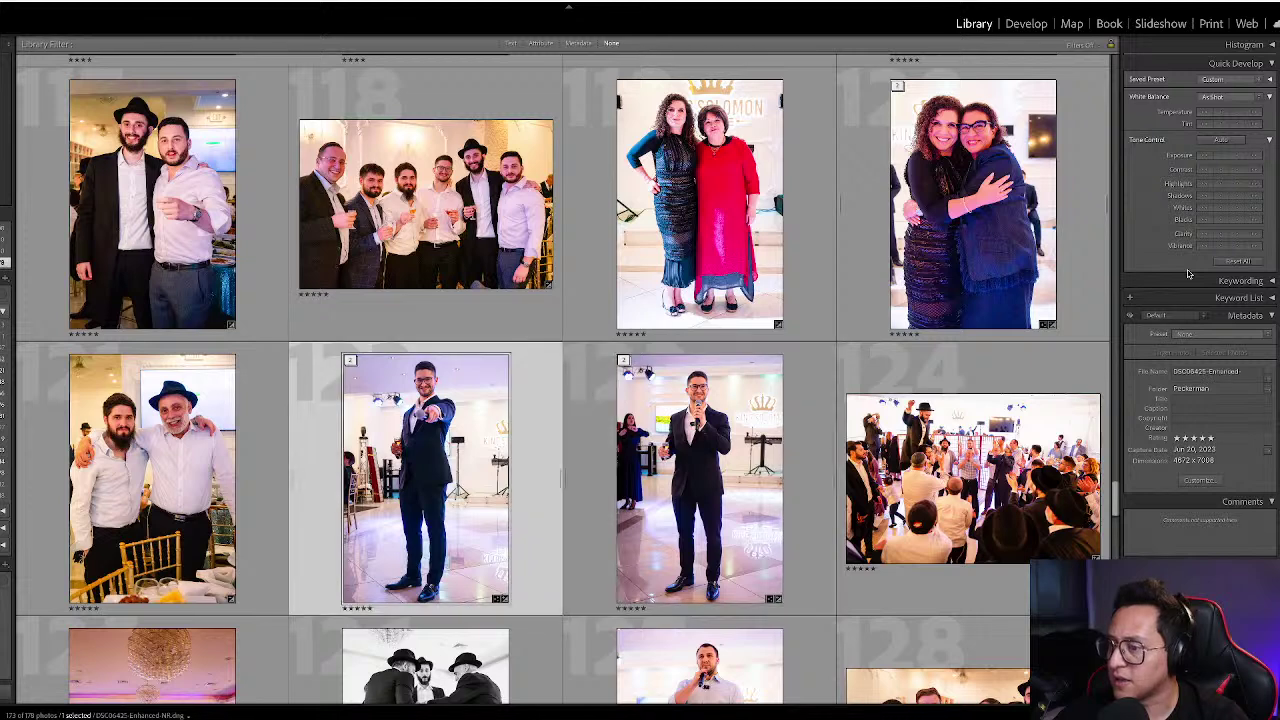
key(d)
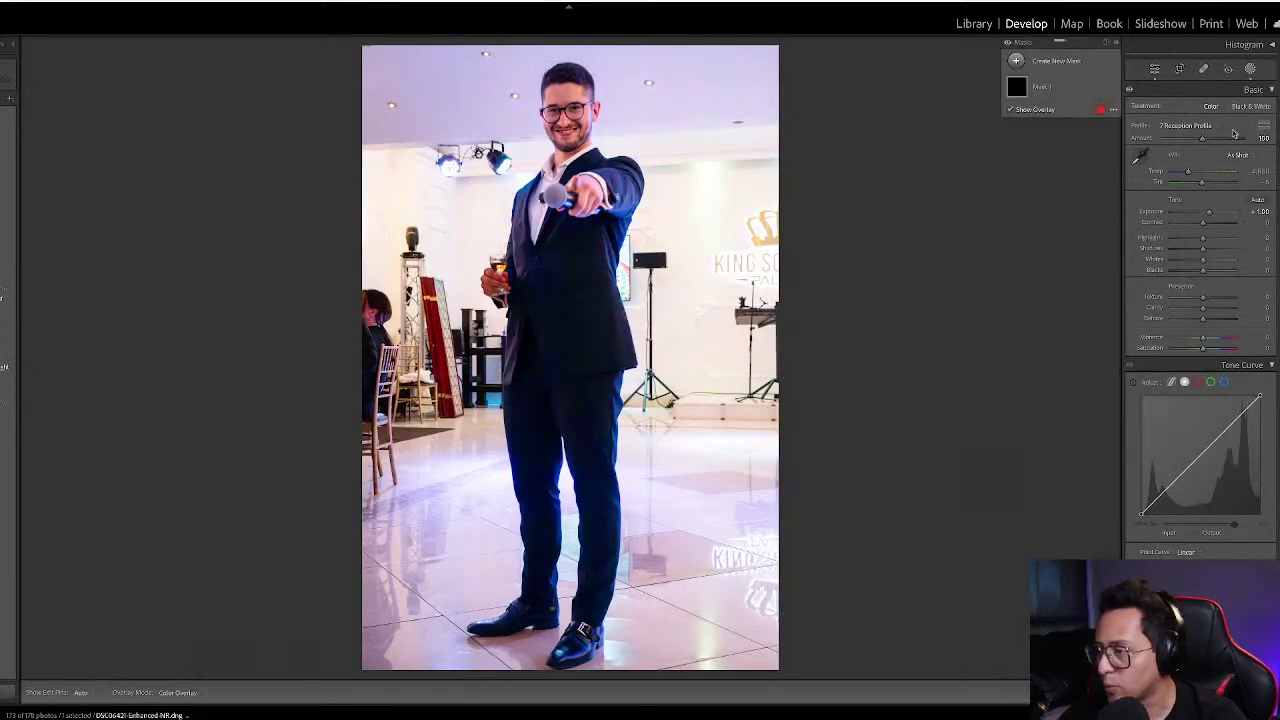
click(1017, 131)
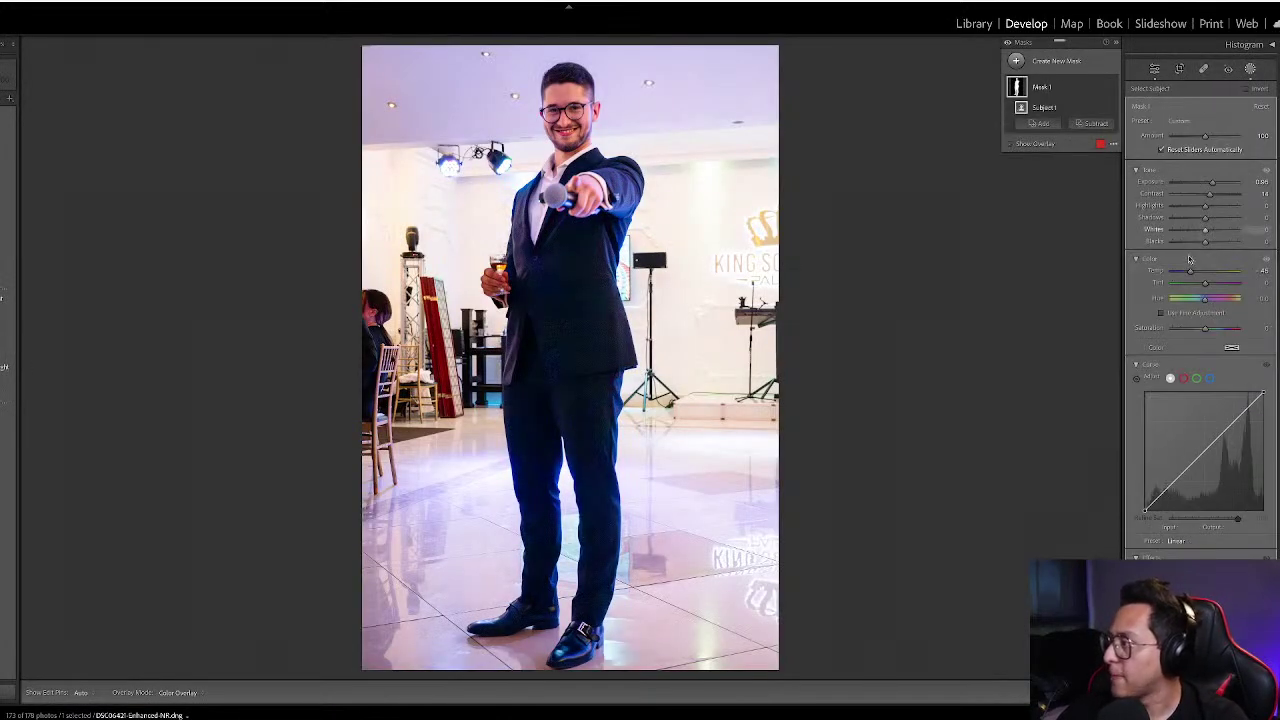
drag(1191, 277, 1196, 272)
key(shift+w)
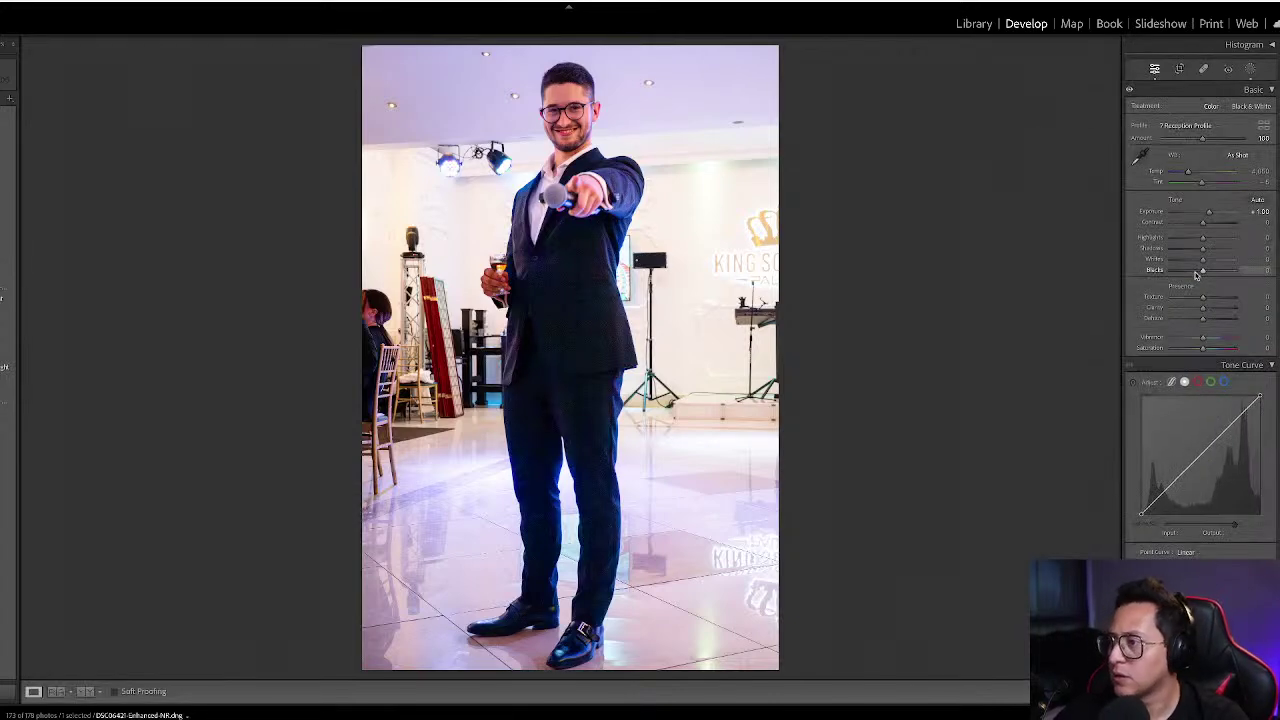
- Set the subject mask's exposure to 0.50 on the denoised photo of the man speaking into the microphone
key(g)
key(Right)
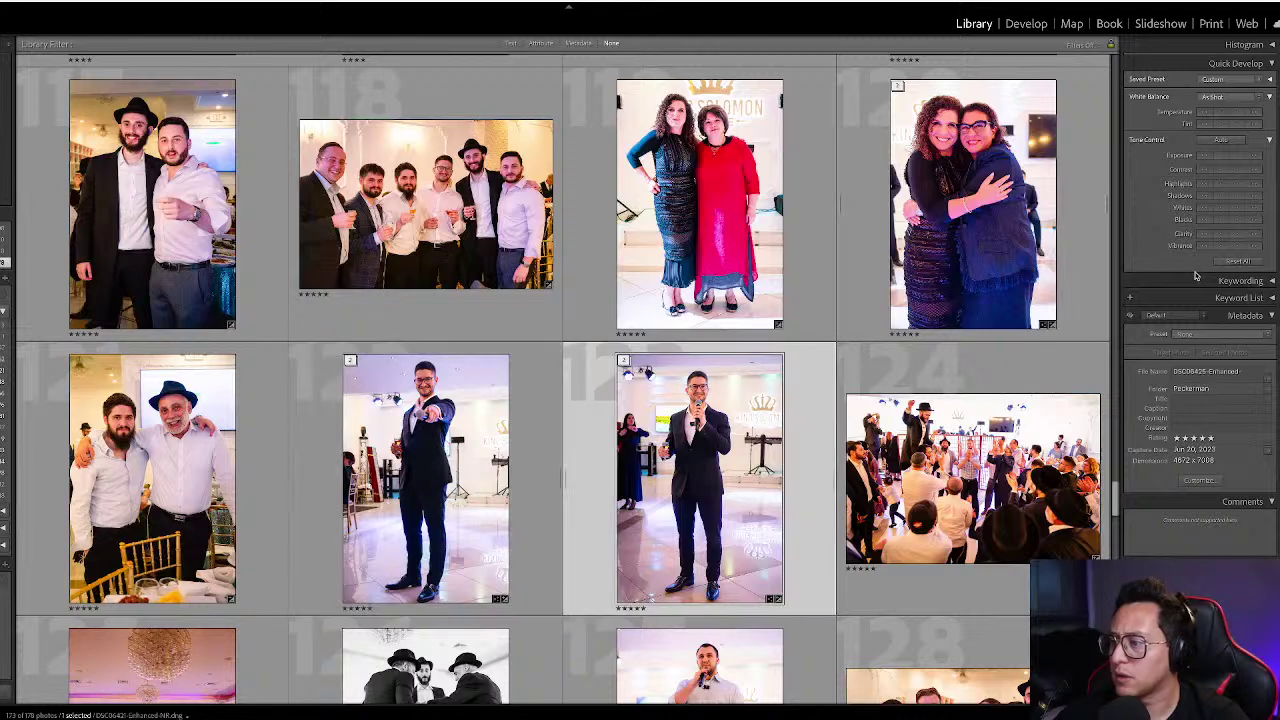
key(d)
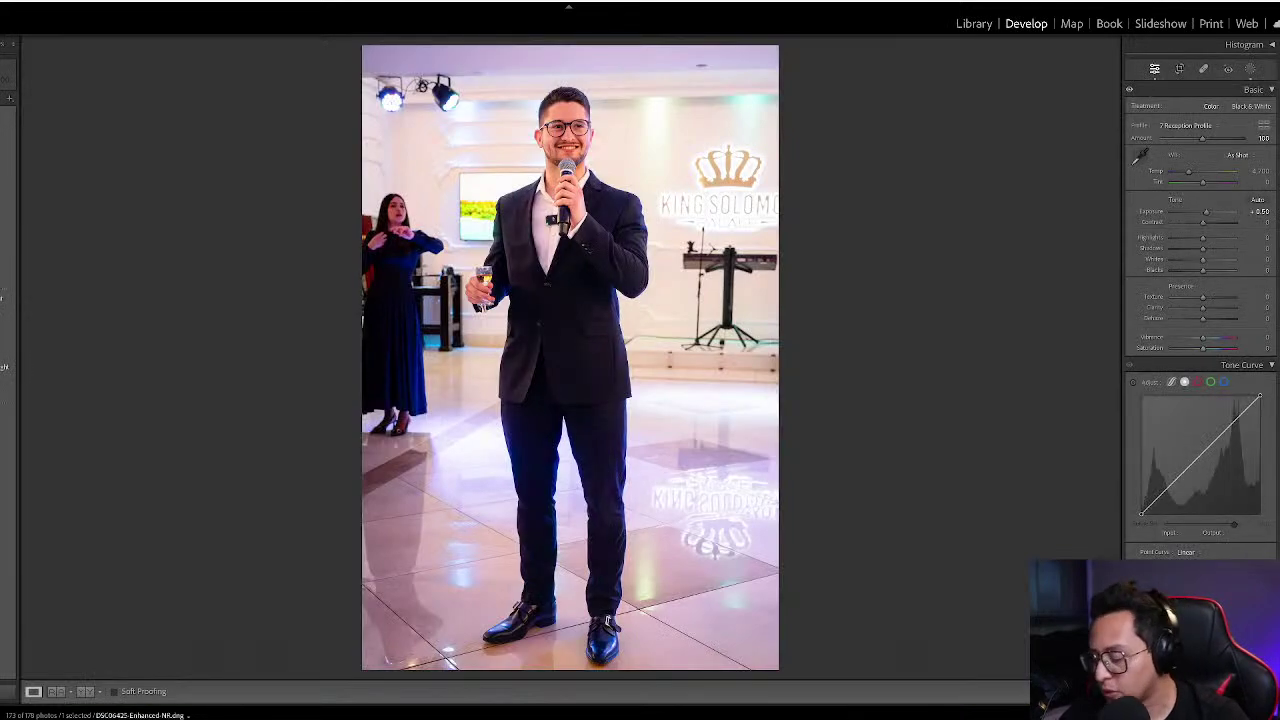
key(shift+m)
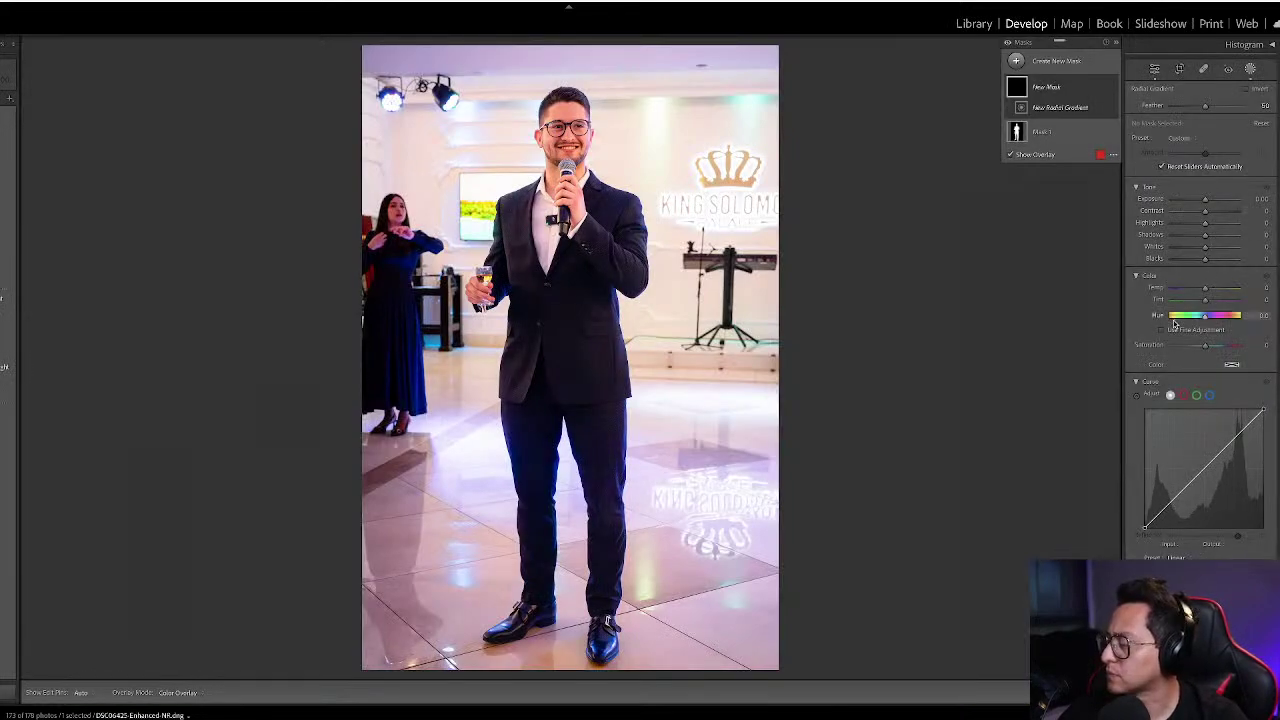
click(566, 355)
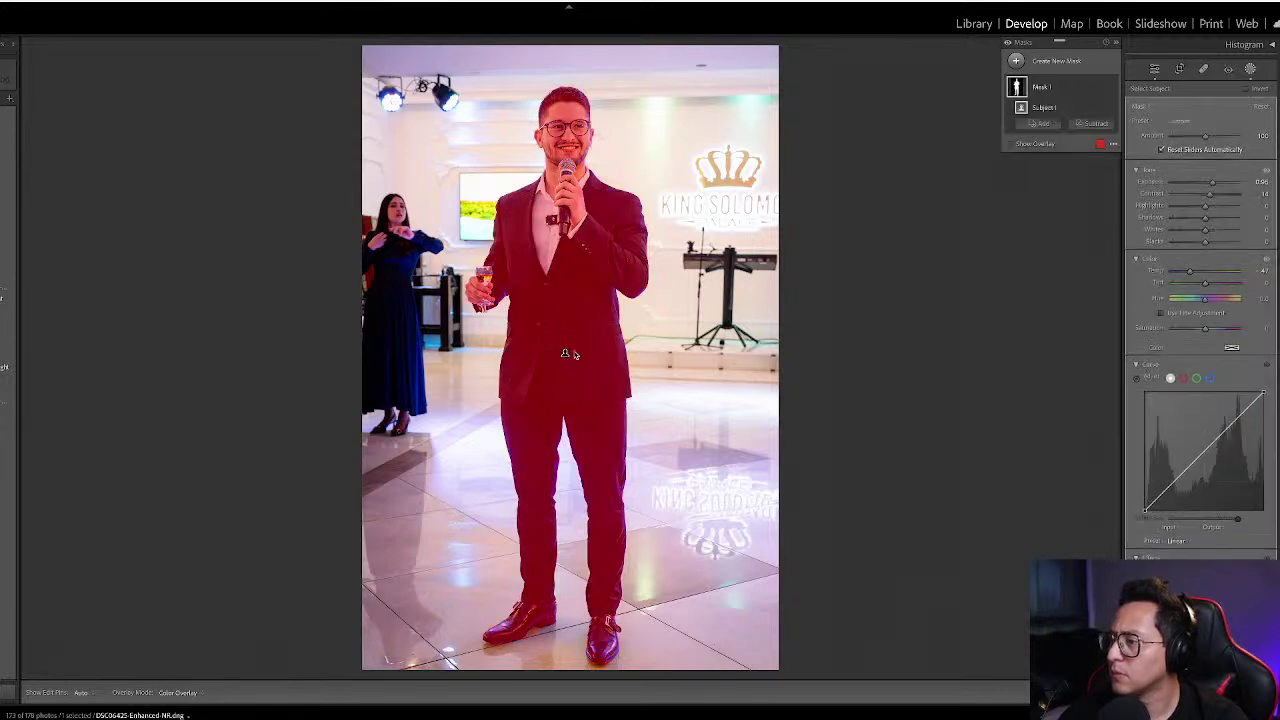
click(1262, 183)
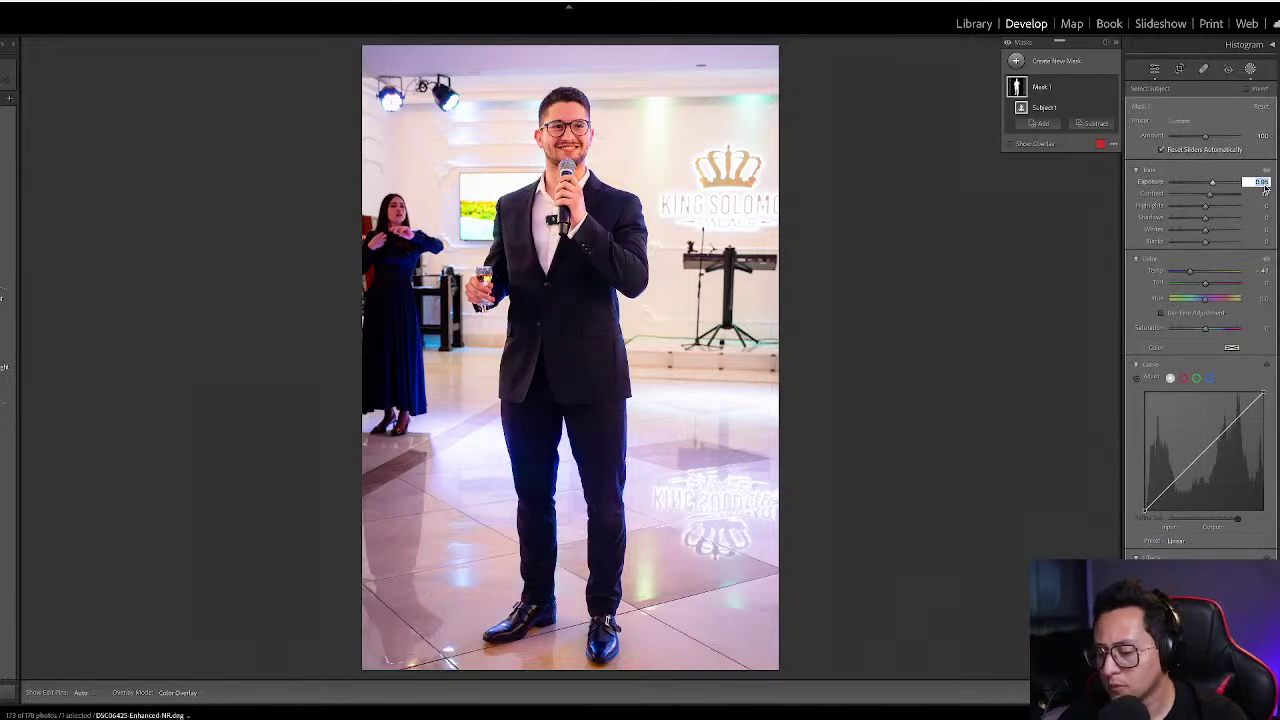
text(.50)
key(Return)
key(Return)
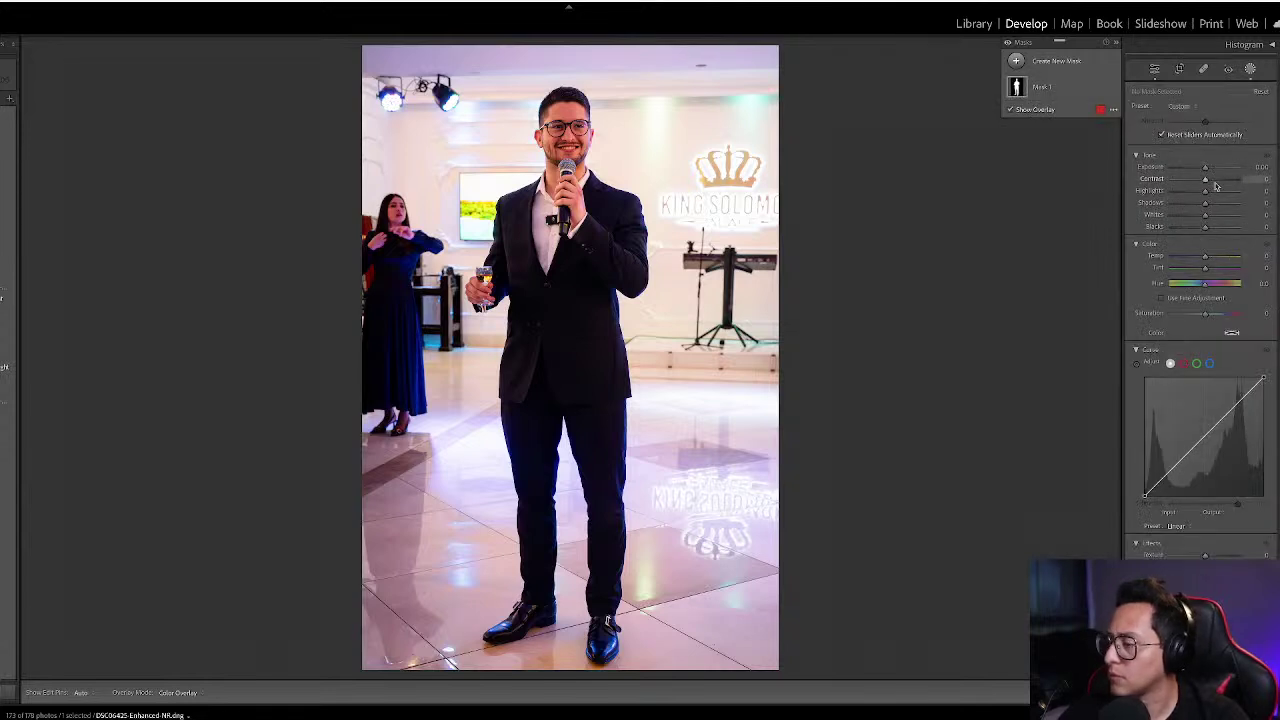
- Set the existing subject mask's contrast to 14 and temperature to -60 on the photo of the man speaking into the microphone
key(shift+m)
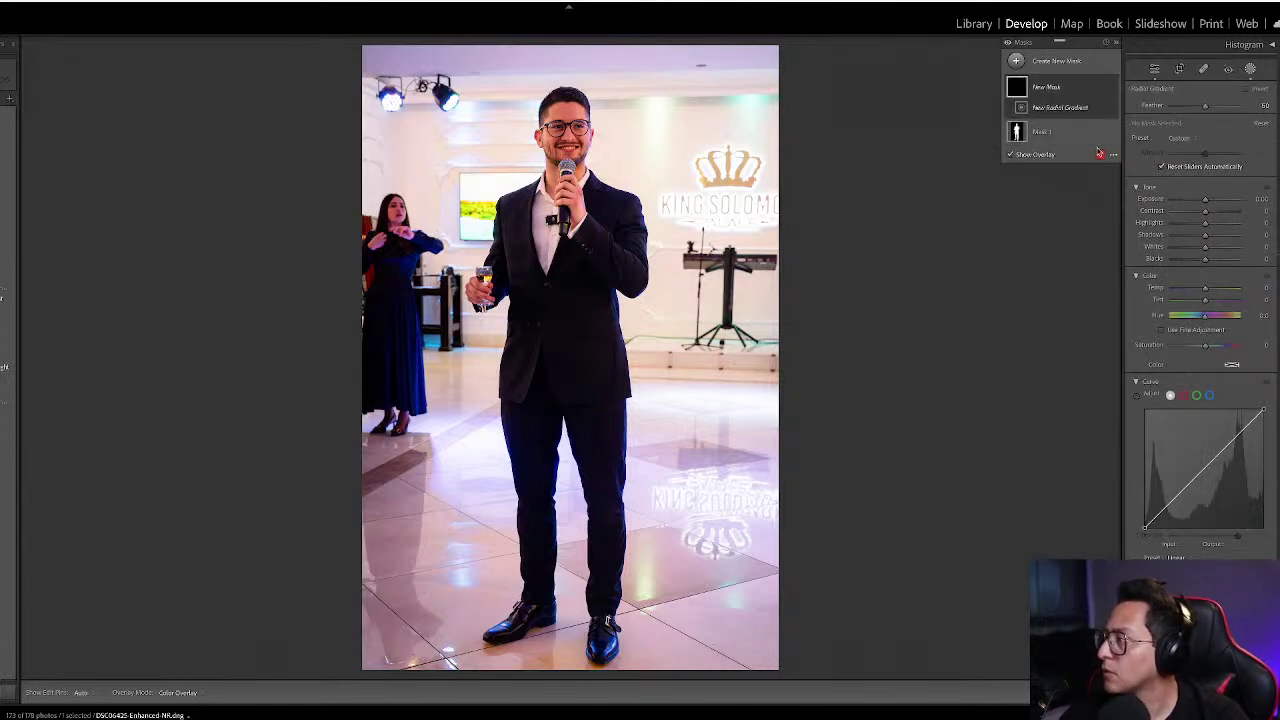
click(1054, 143)
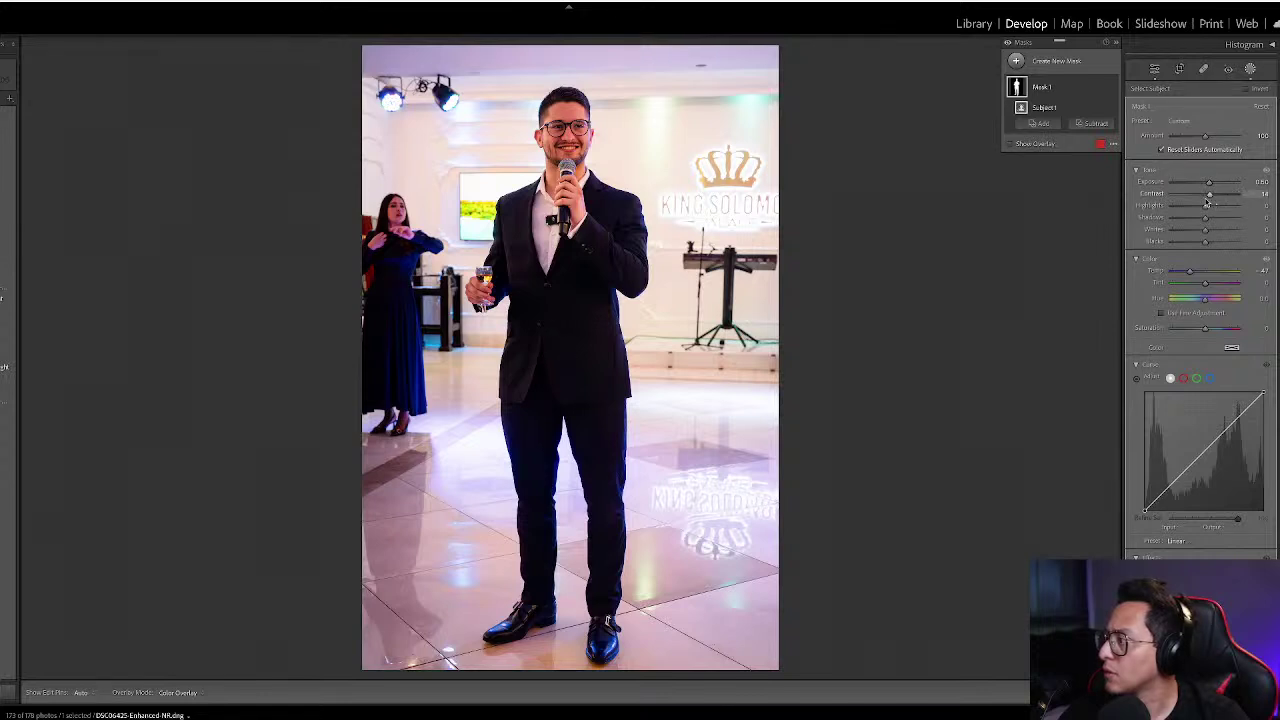
mouse_move(1198, 276)
mouse_down()
mouse_move(1164, 286)
mouse_move(1188, 279)
mouse_up()
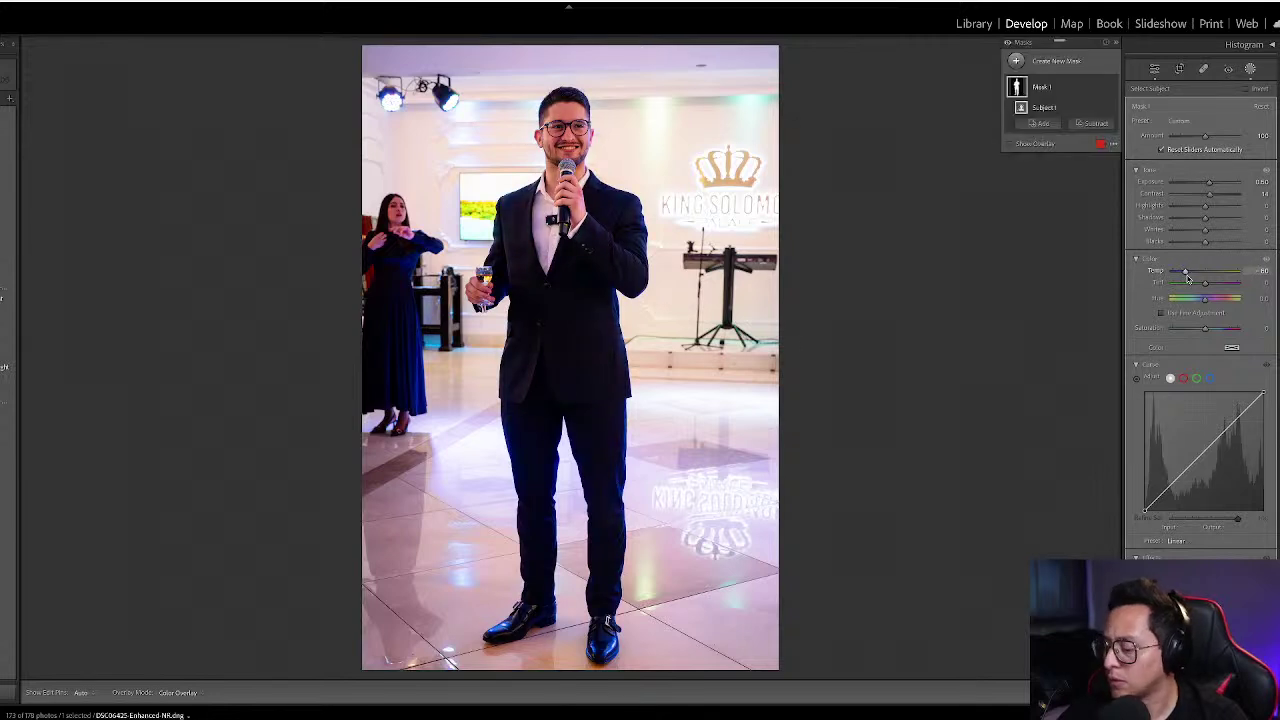
key(shift+w)
key(g)
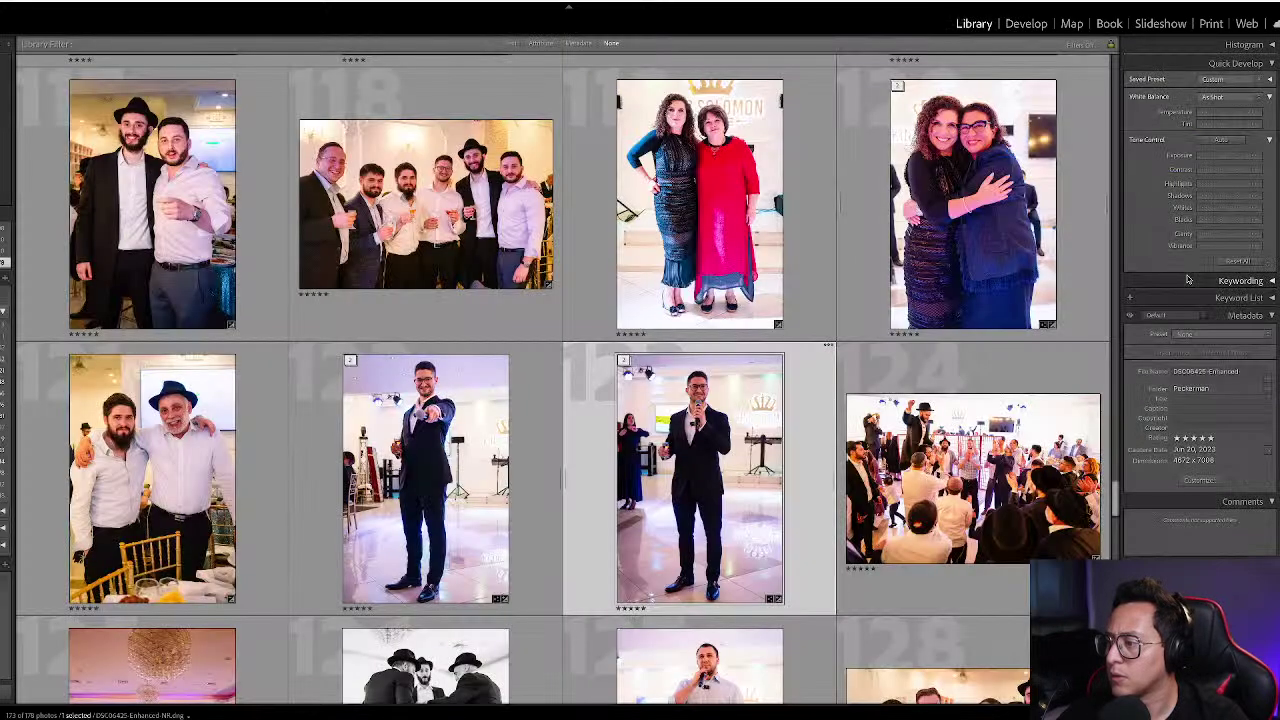
- Raise the overall exposure to +0.70 on the photo of the suited man speaking into the microphone
key(d)
key(equal)
key(equal)
key(equal)
key(equal)
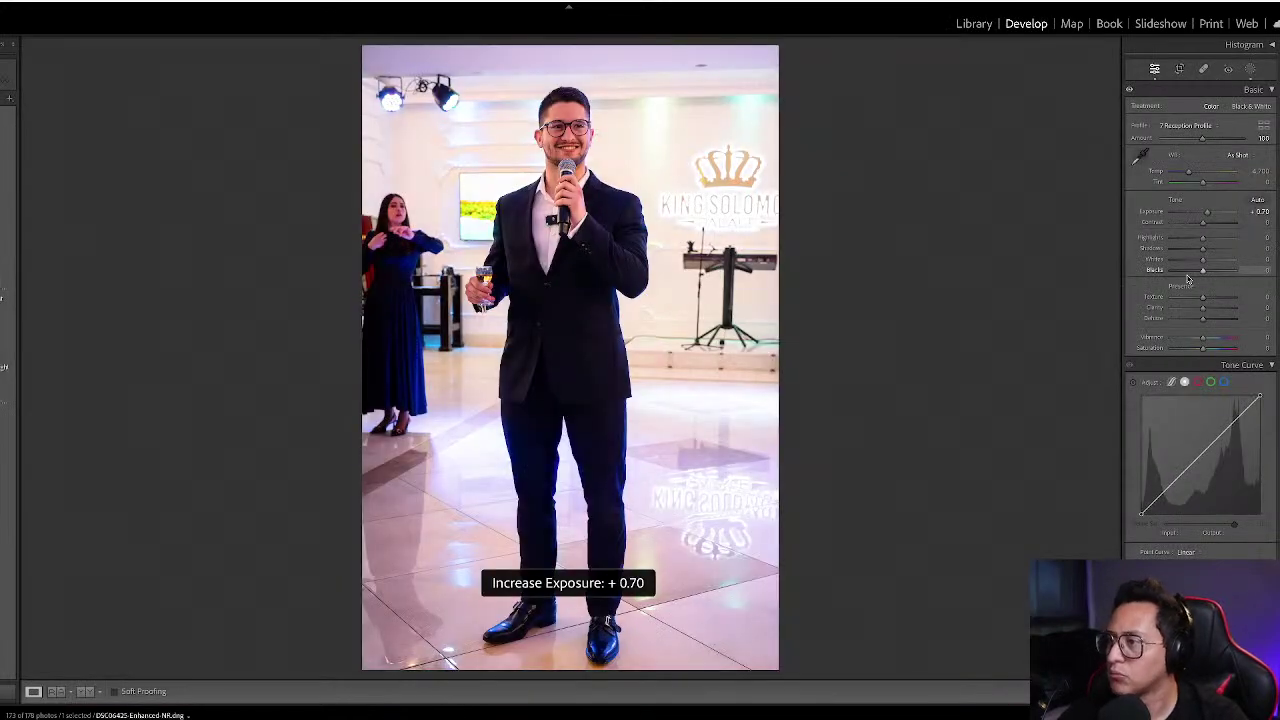
key(g)
- Raise the overall exposure by three increments on the photo of the man pointing at the camera
key(Left)
key(d)
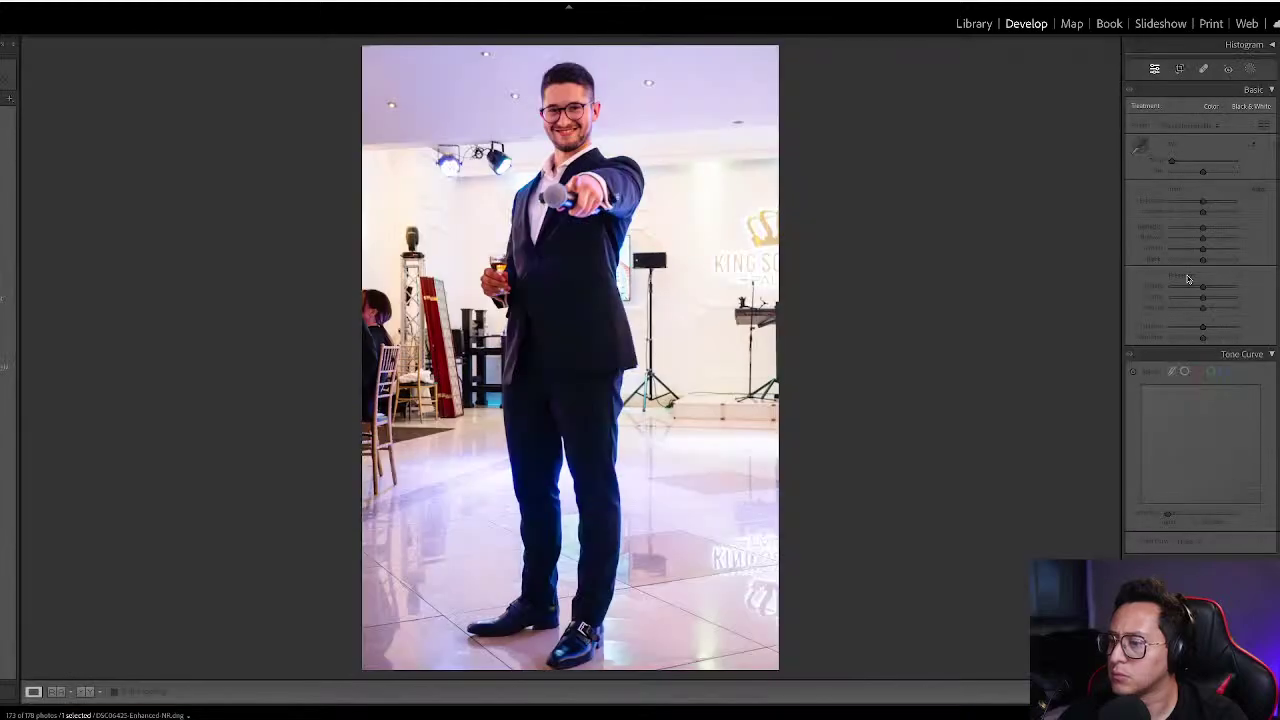
key(equal)
key(equal)
key(equal)
key(g)
- Open the photo of the man in the light blue shirt holding a microphone for developing
key(Right)
key(Right)
key(Right)
key(Right)
key(Right)
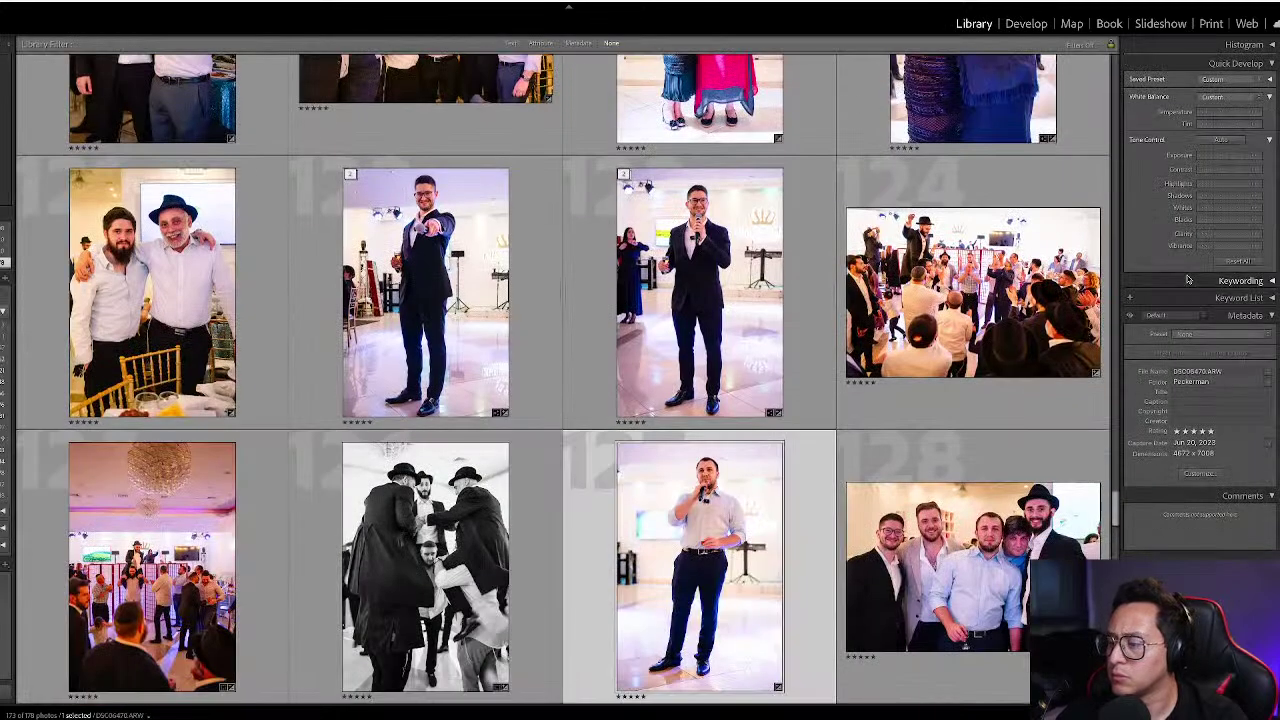
key(d)
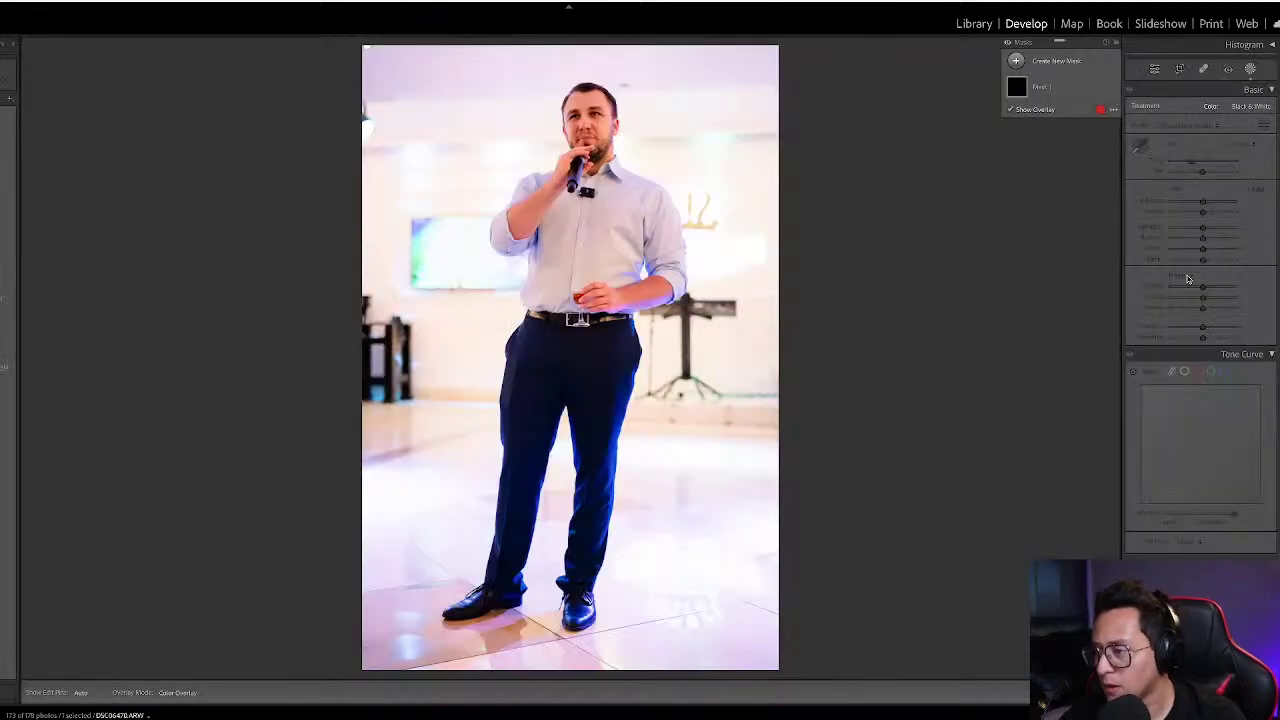
key(shift+m)
click(1070, 133)
drag(1201, 186, 1201, 186)
key(ctrl+z)
key(shift+w)
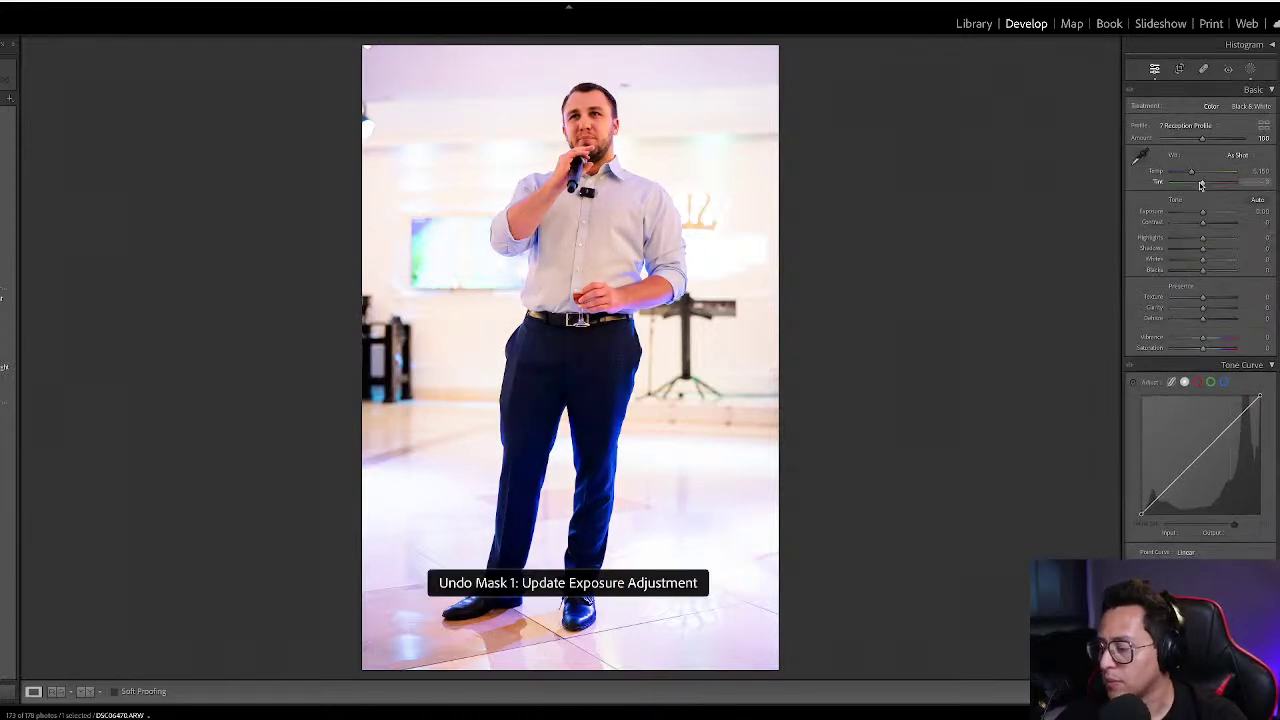
- Lower the overall exposure slightly on the photo of the man in the light blue shirt
key(minus)
key(minus)
key(minus)
key(equal)
key(g)
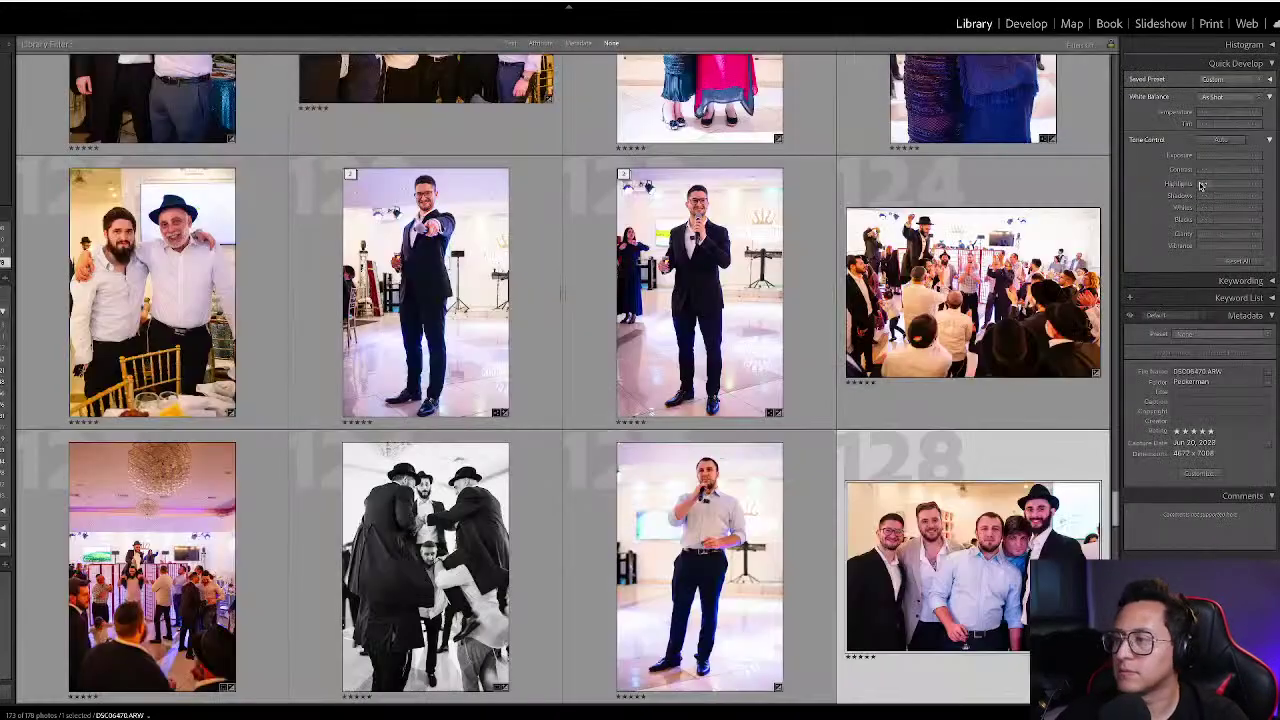
- Warm the white balance temperature by one small increment on the group photo of the five men with drinks
key(Right)
key(Right)
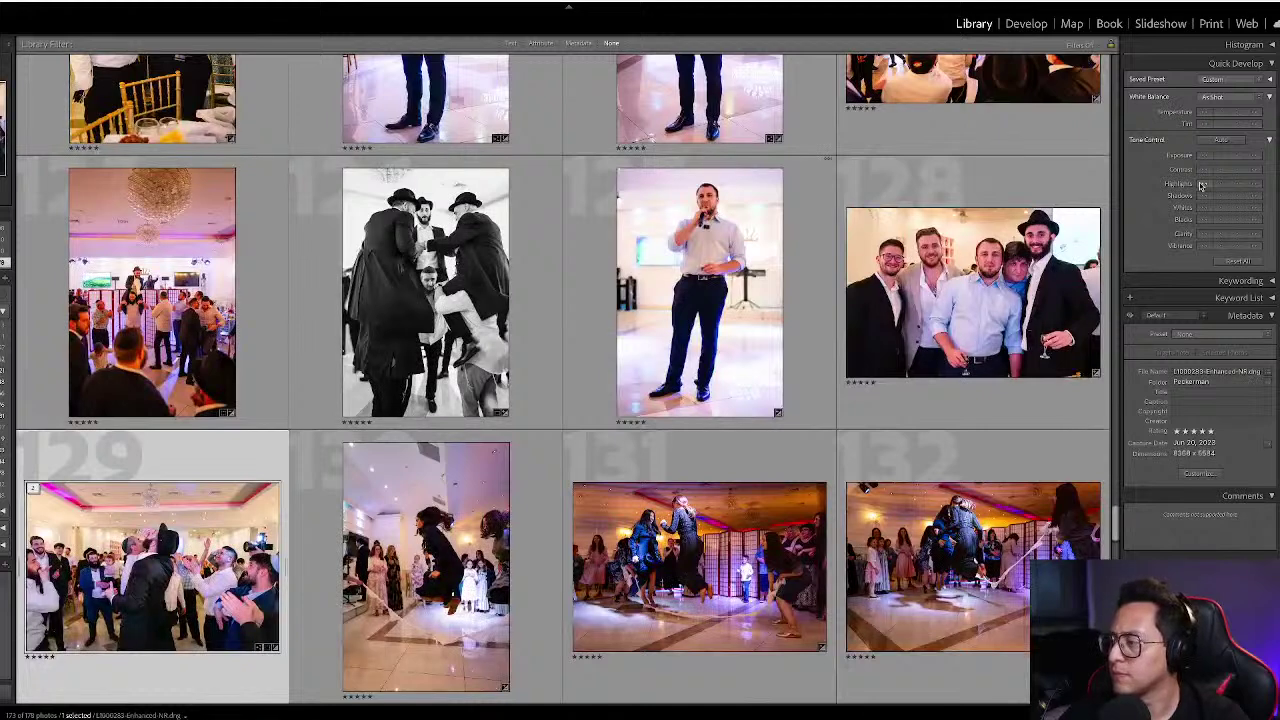
key(Left)
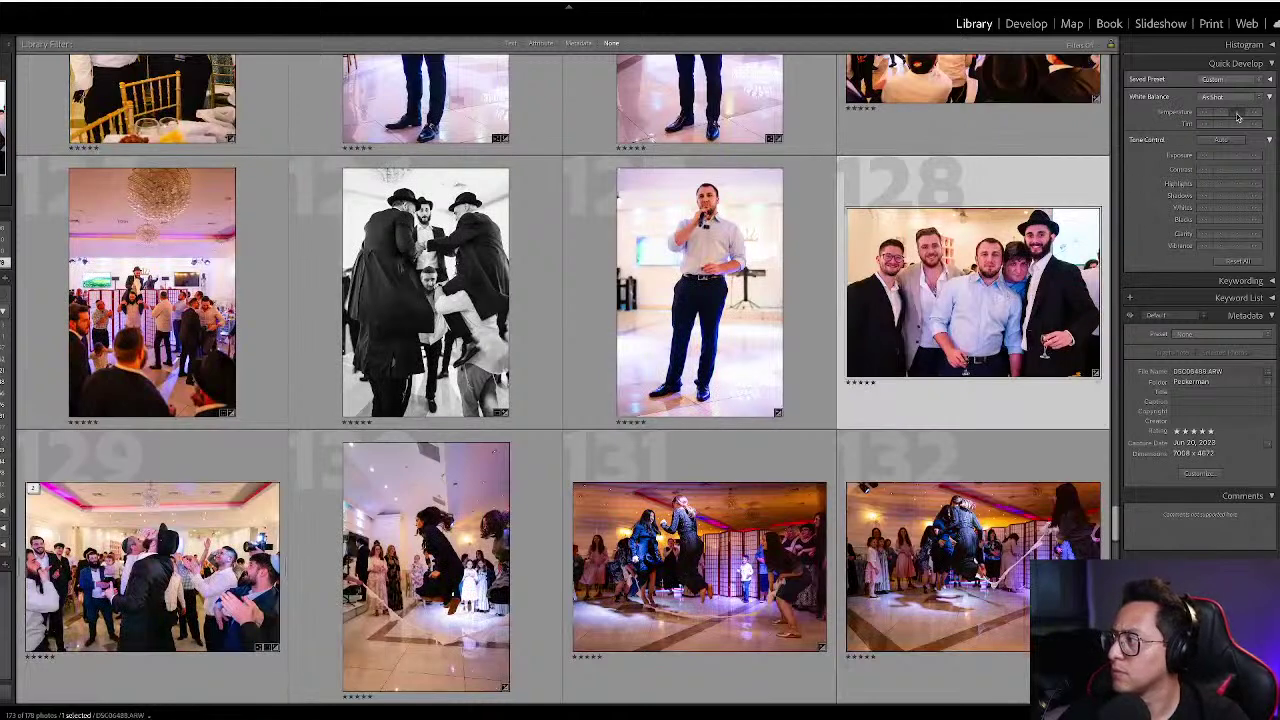
click(1237, 116)
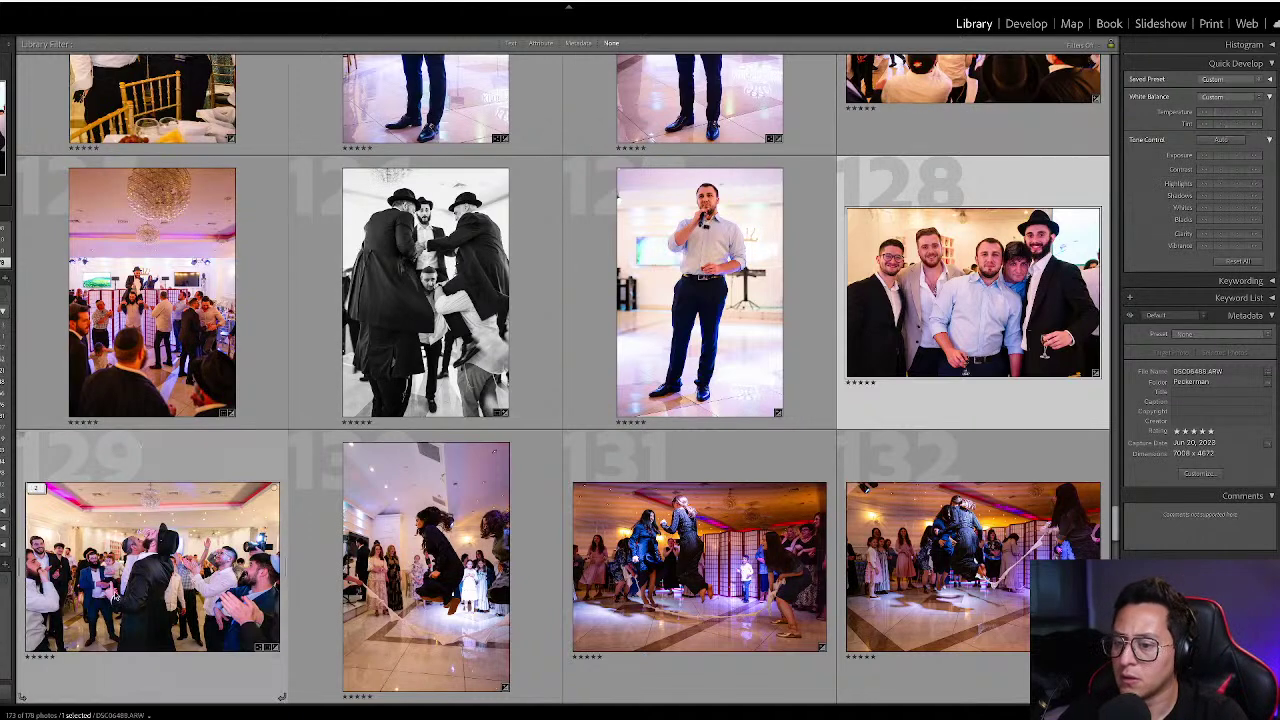
- Raise the exposure to +0.60 and cool the temperature on the vertical photo of the woman jumping rope
click(180, 540)
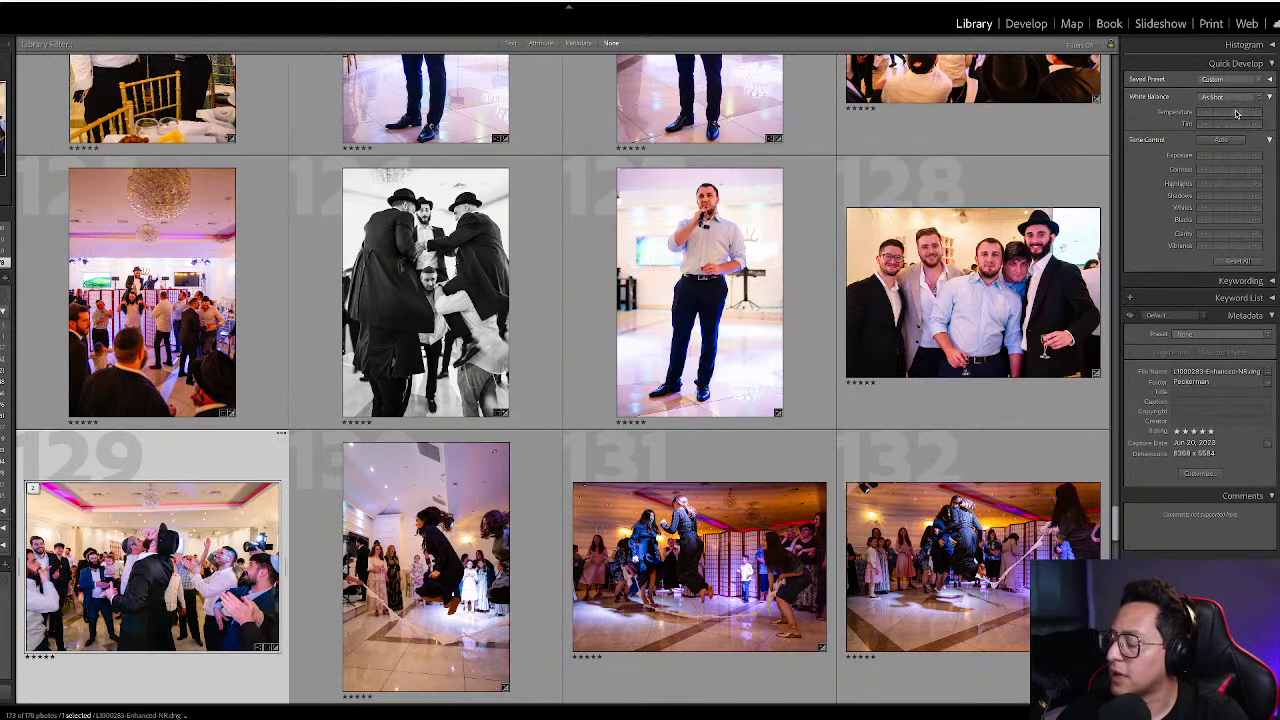
scroll(437, 230, down, 3)
click(437, 230)
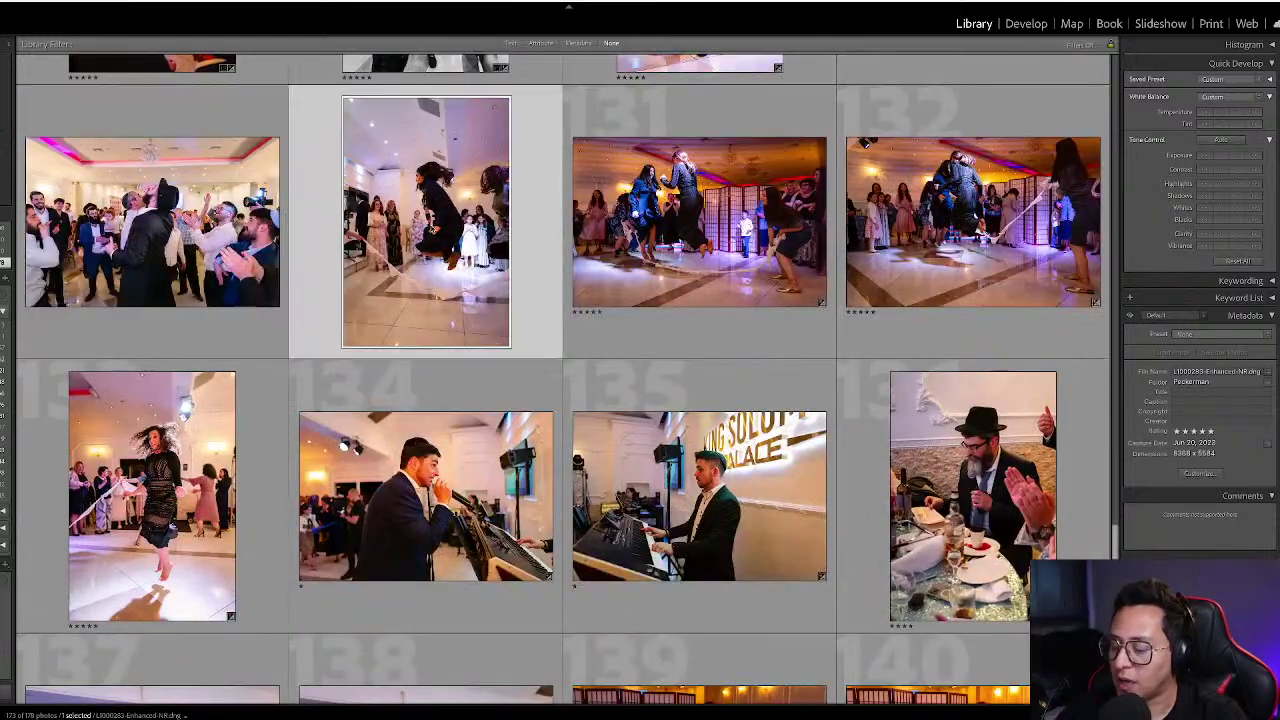
key(d)
key(equal)
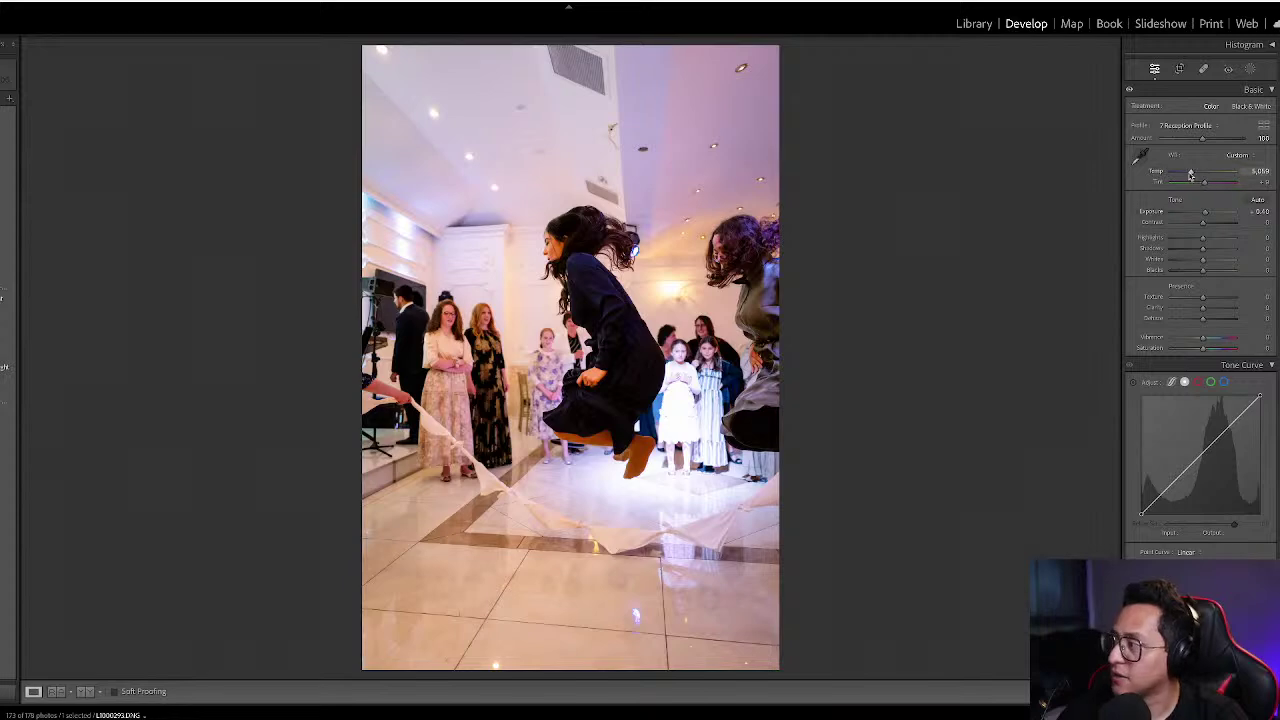
drag(1187, 174, 1188, 174)
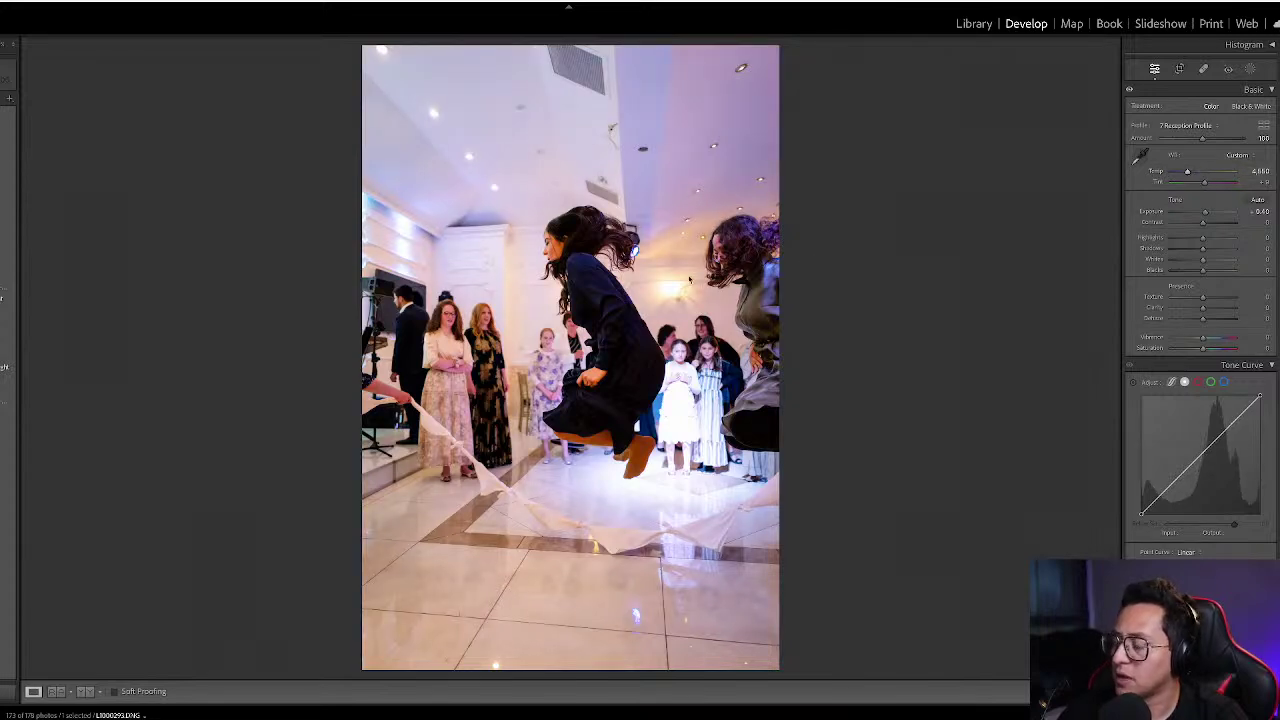
key(g)
- Select the photos of the singer at the keyboard and the keyboard player together and brighten both
scroll(667, 278, down, 1)
click(485, 250)
ctrl+click(705, 248)
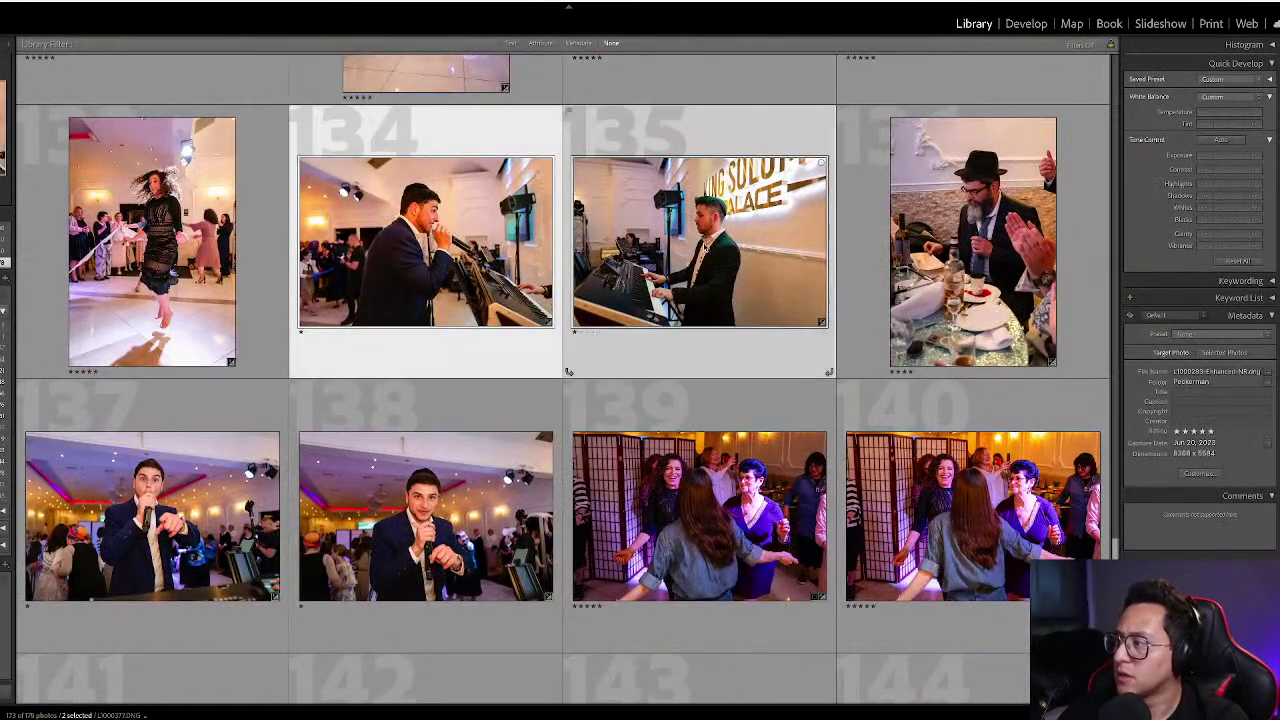
- Raise the exposure to +1.43 on the photo of the bearded man in a hat speaking at the table
key(Right)
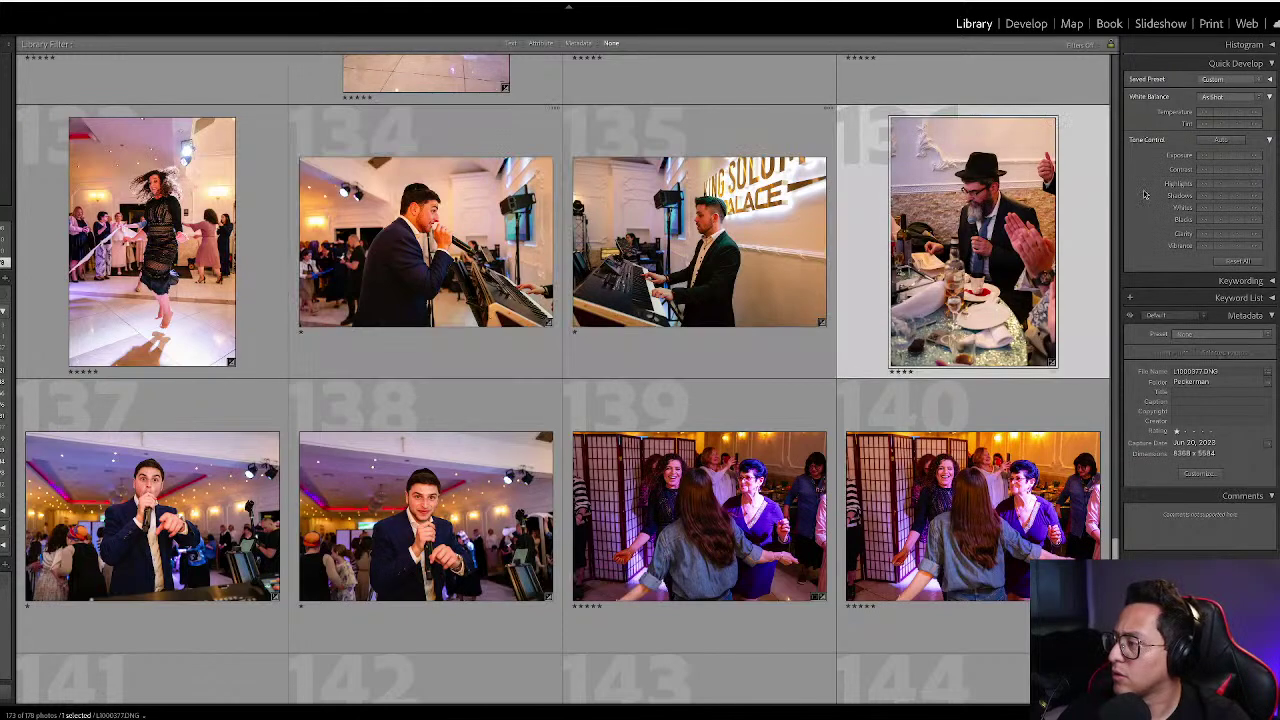
key(d)
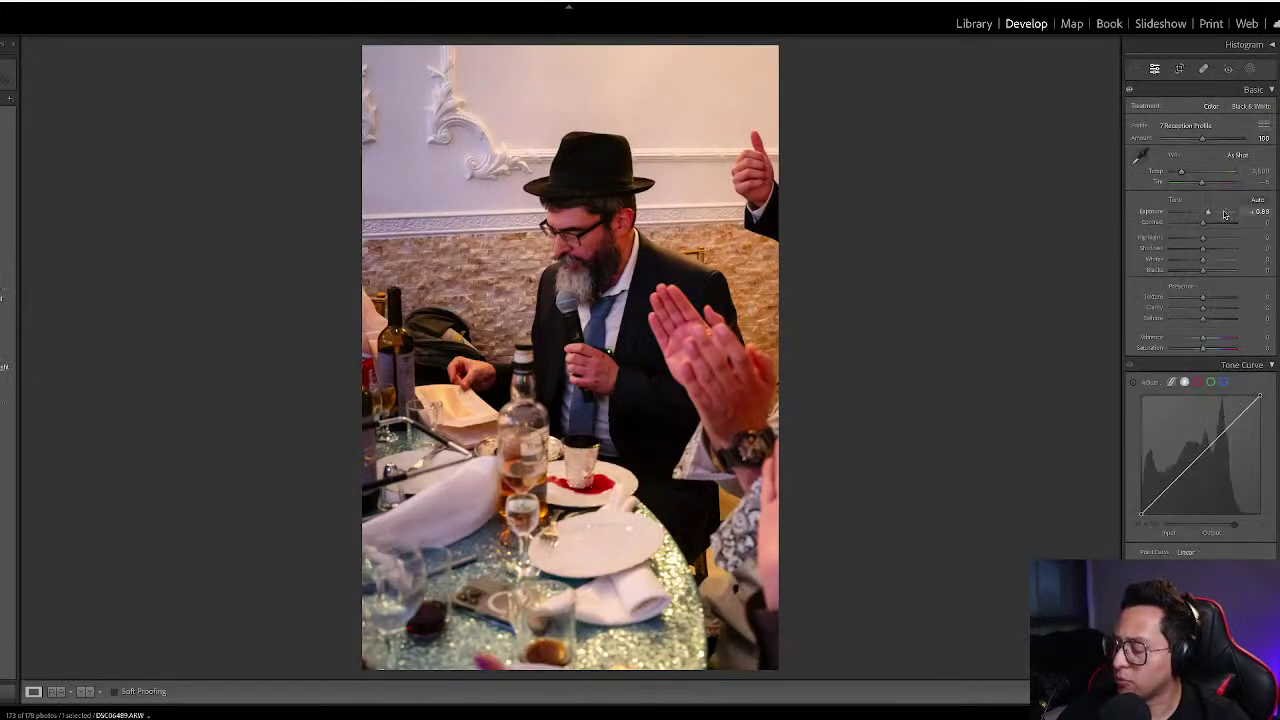
key(equal)
key(equal)
key(equal)
key(equal)
key(equal)
key(equal)
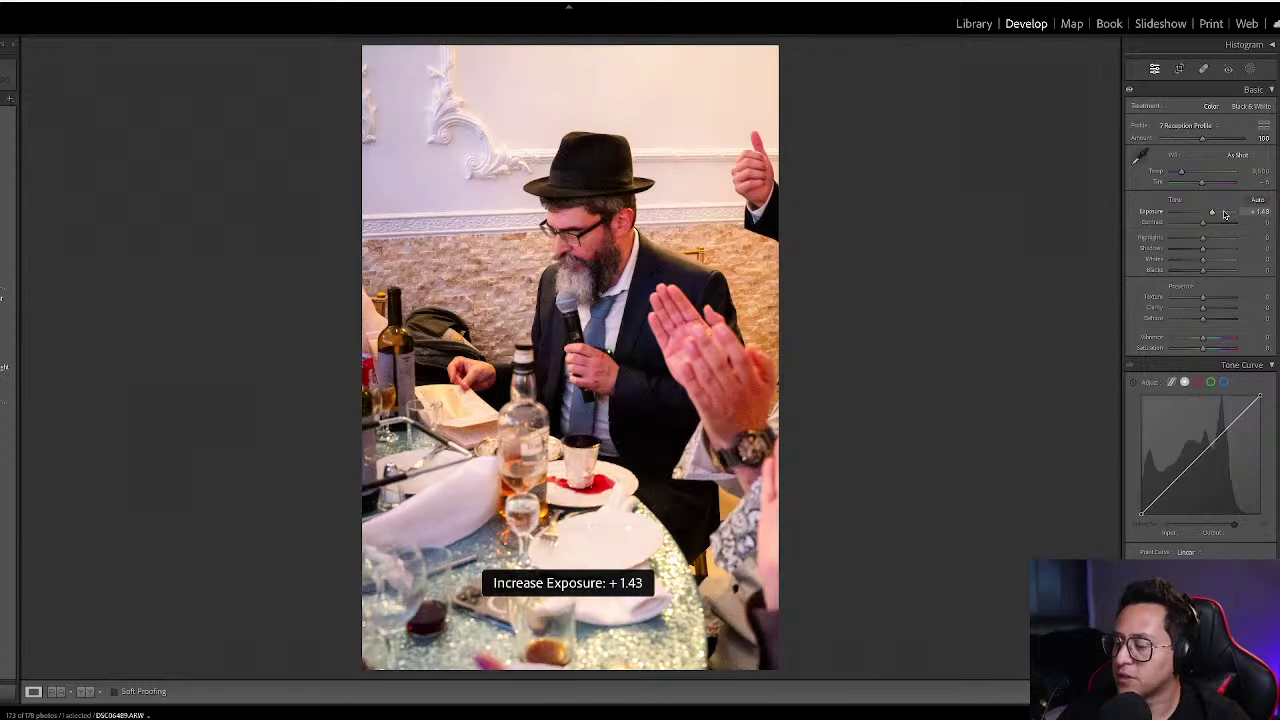
key(g)
- Straighten the photo of the singer pointing at the camera with the Level Upright correction
key(Right)
key(Right)
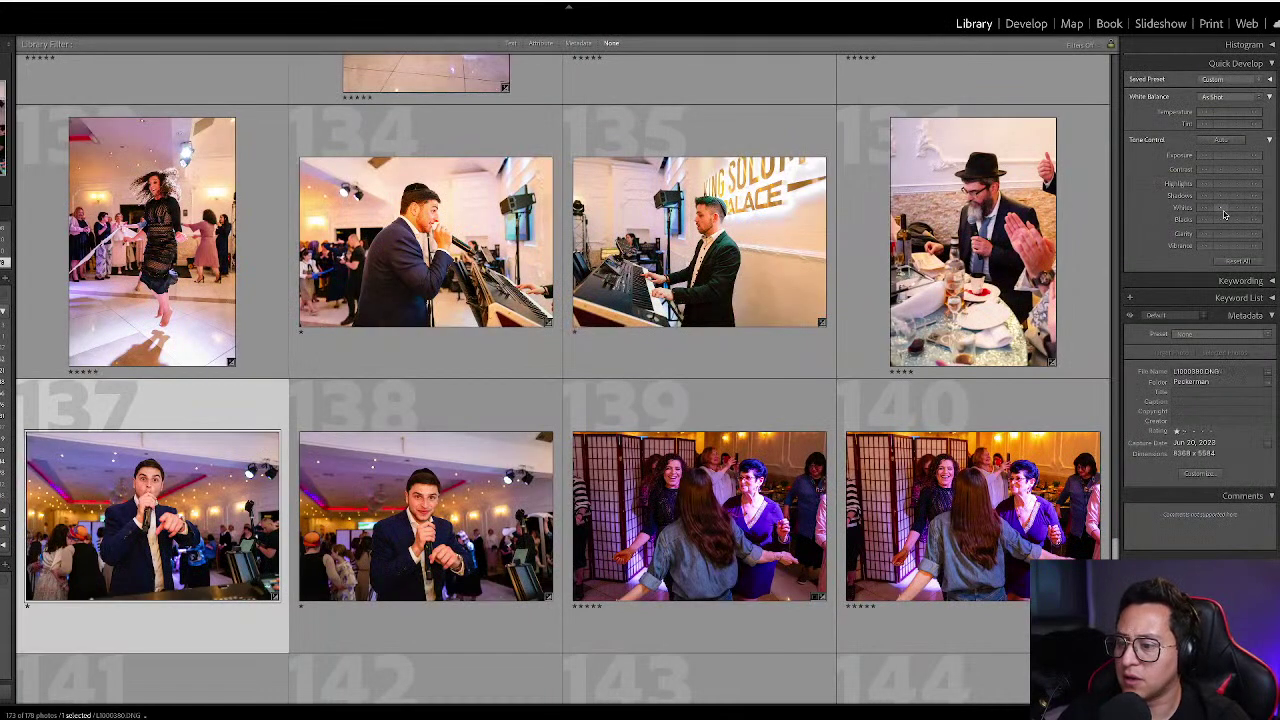
key(Left)
key(Right)
key(Left)
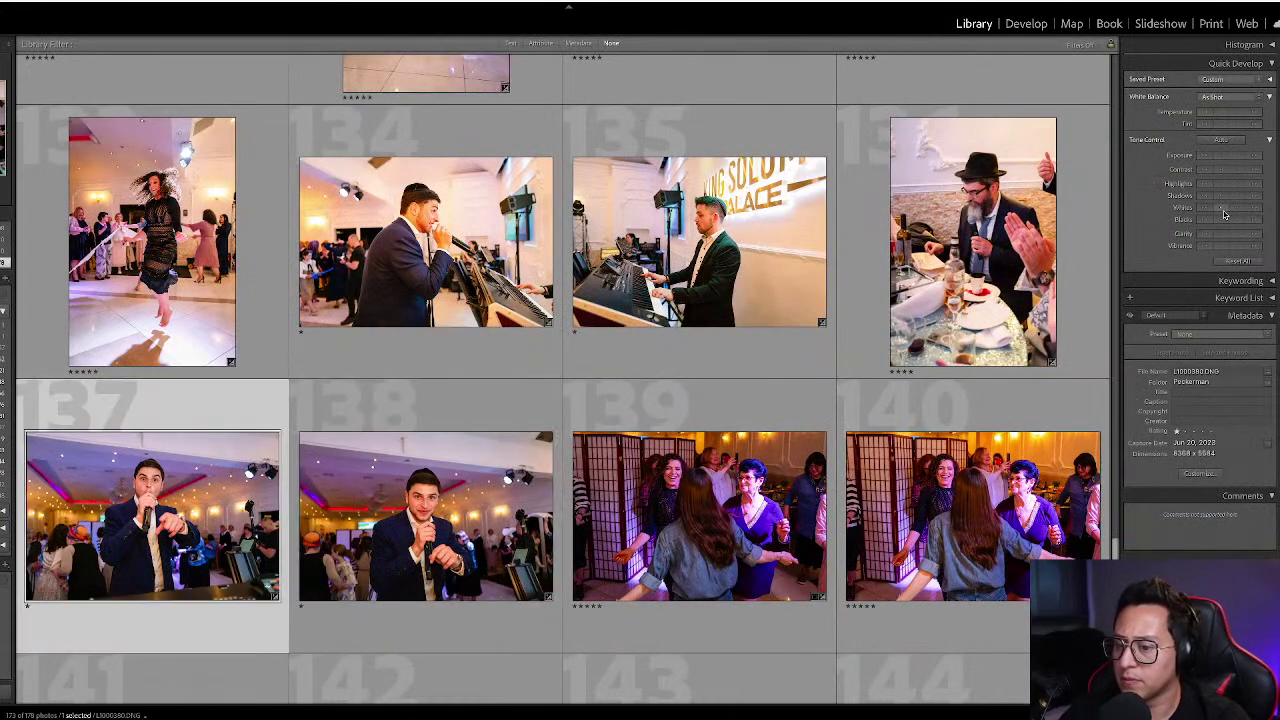
key(d)
scroll(1175, 555, down, 5)
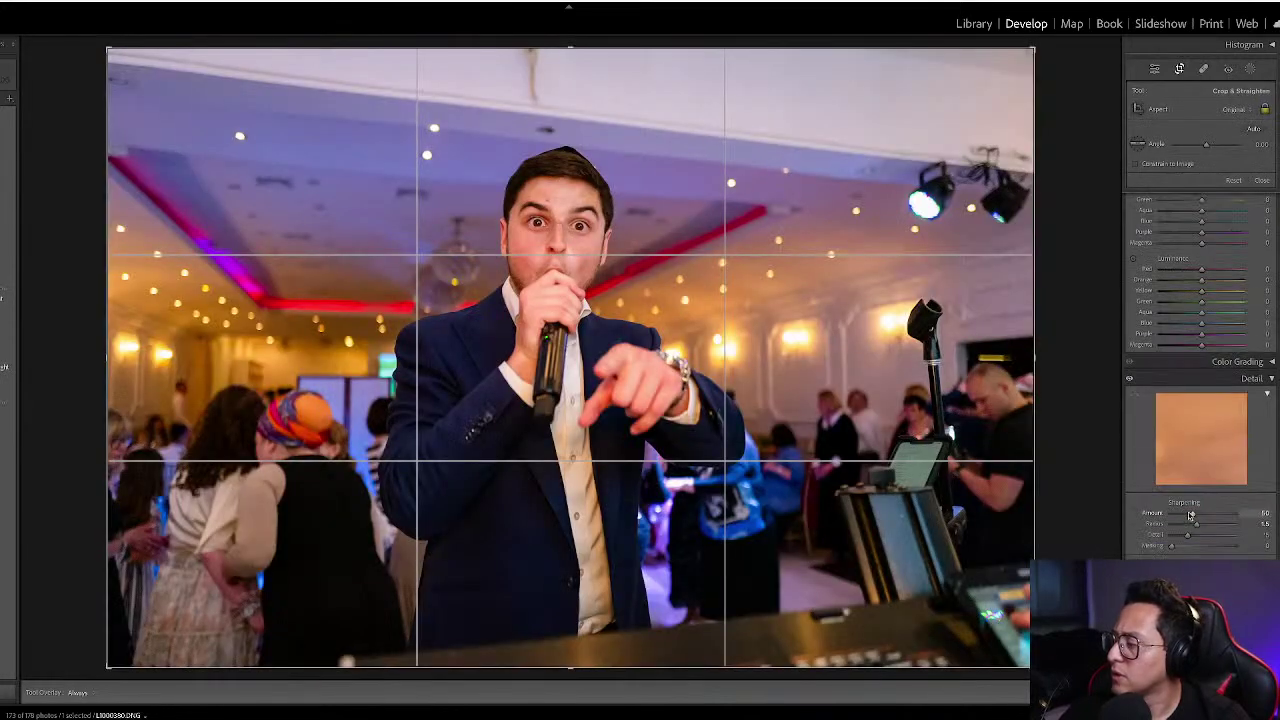
scroll(1175, 550, down, 4)
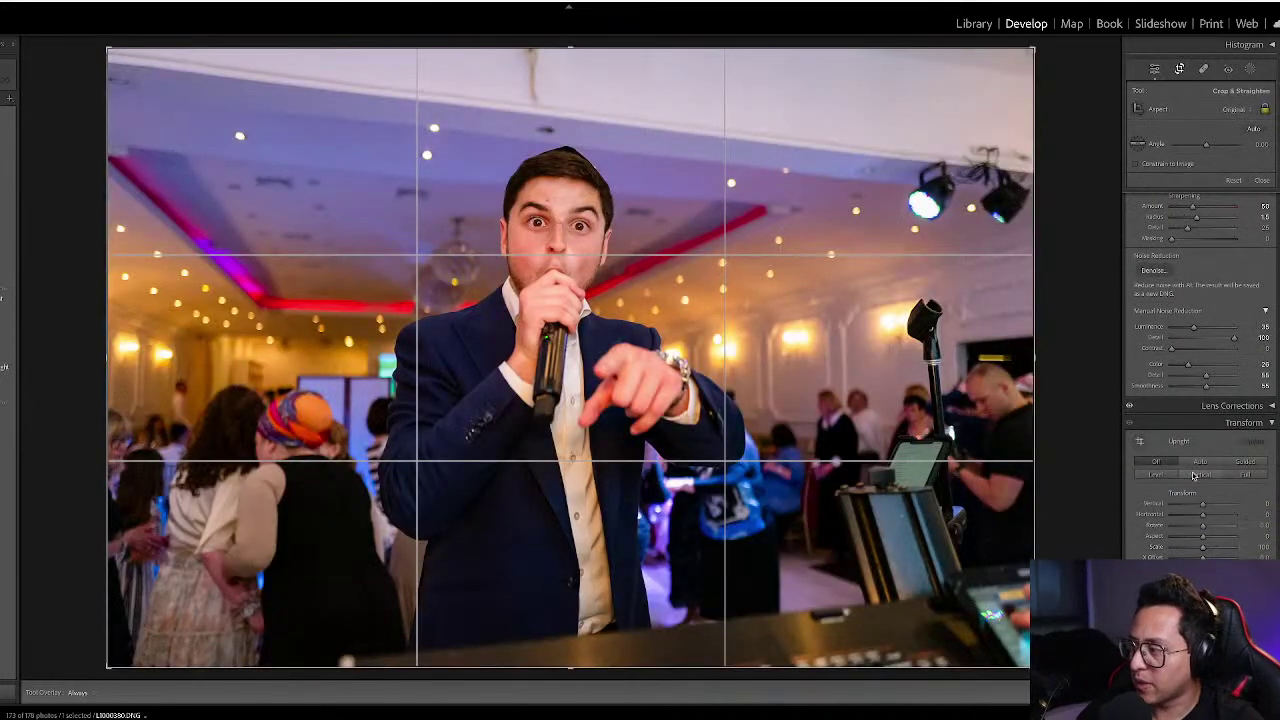
click(1162, 477)
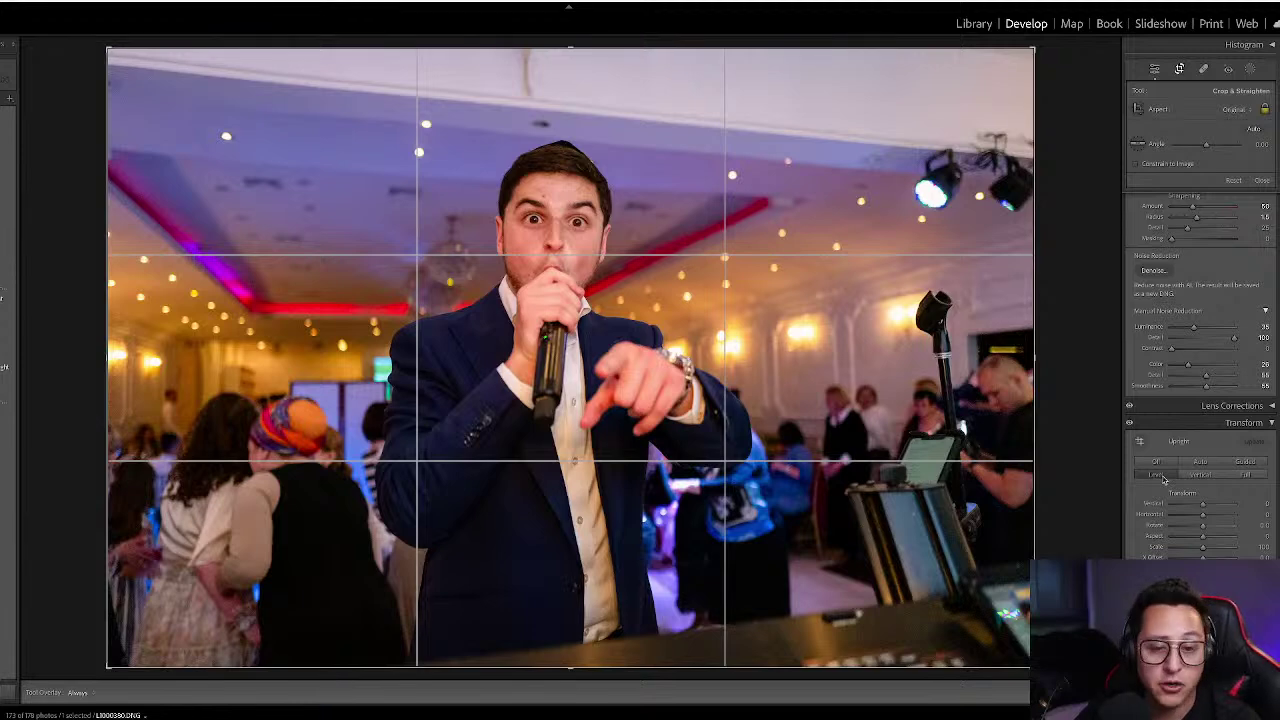
key(r)
key(g)
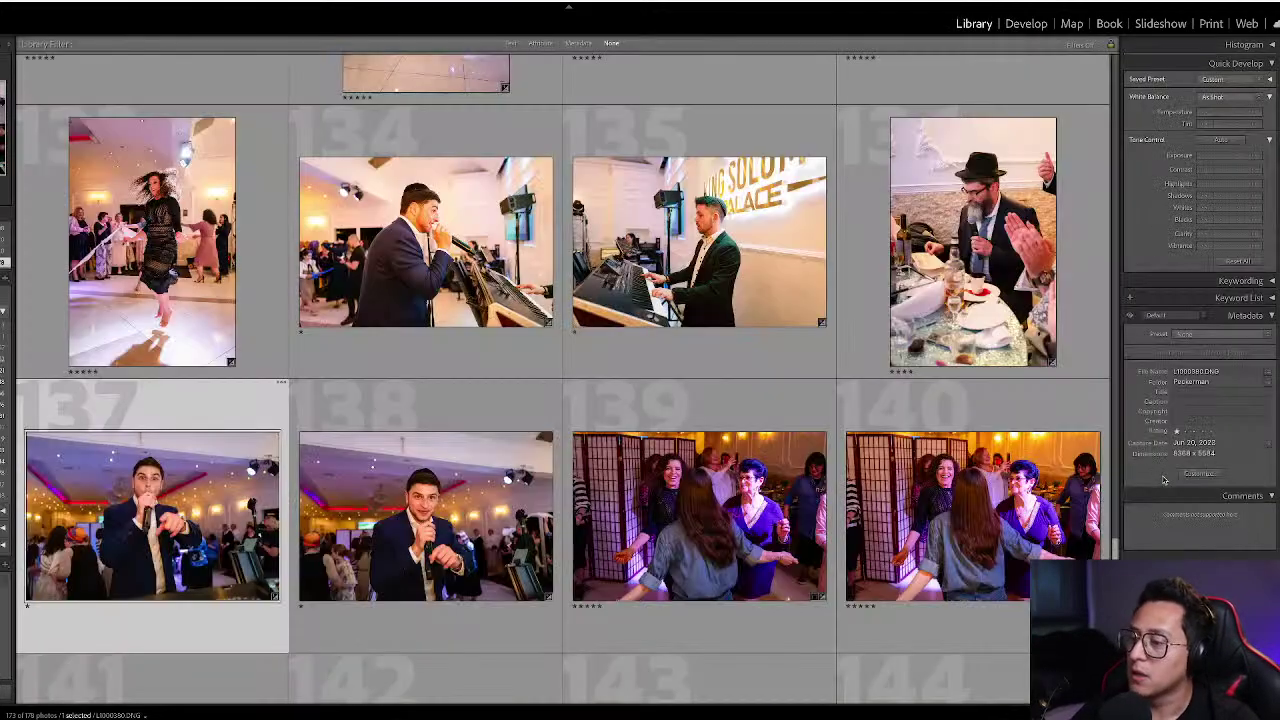
- Crop the neighbouring photo of the singer holding the microphone tighter, trimming its upper area and both sides
key(Right)
key(d)
key(r)
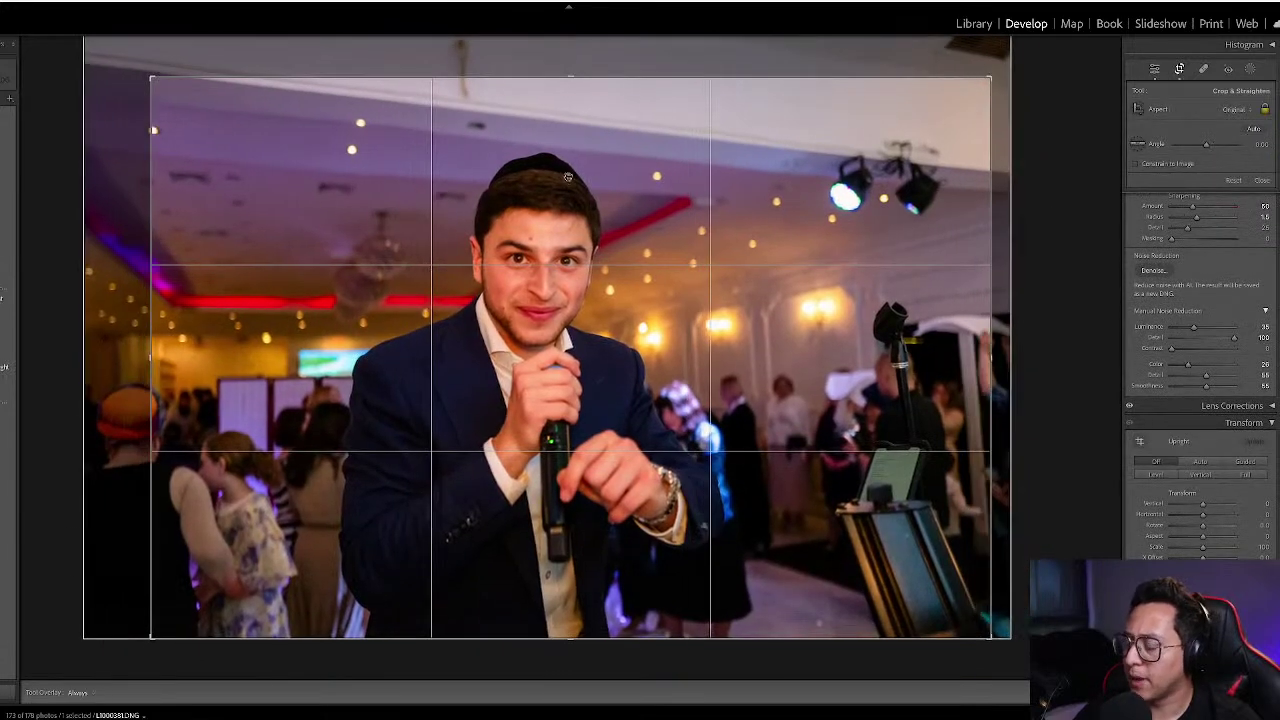
key(r)
key(g)
- Raise the exposure to +2.04 on the photo of five men gathered around an outstretched hand
scroll(678, 308, down, 3)
scroll(678, 308, down, 3)
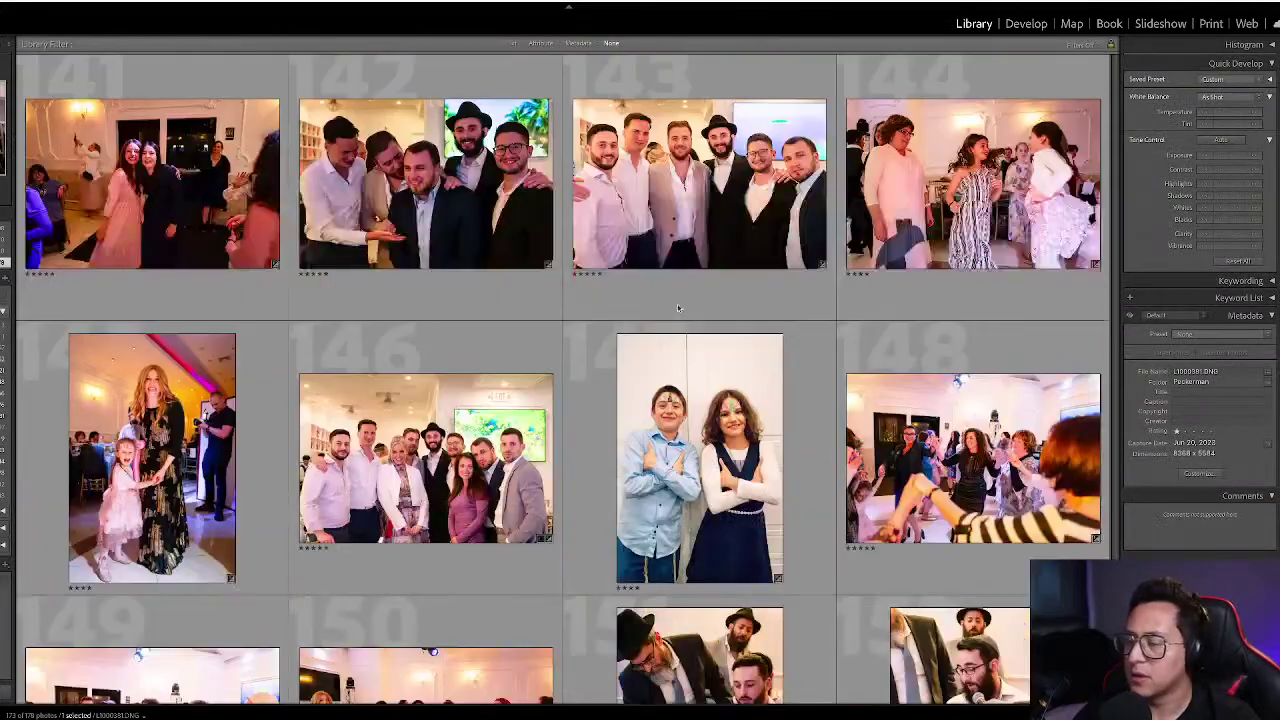
click(289, 319)
click(452, 162)
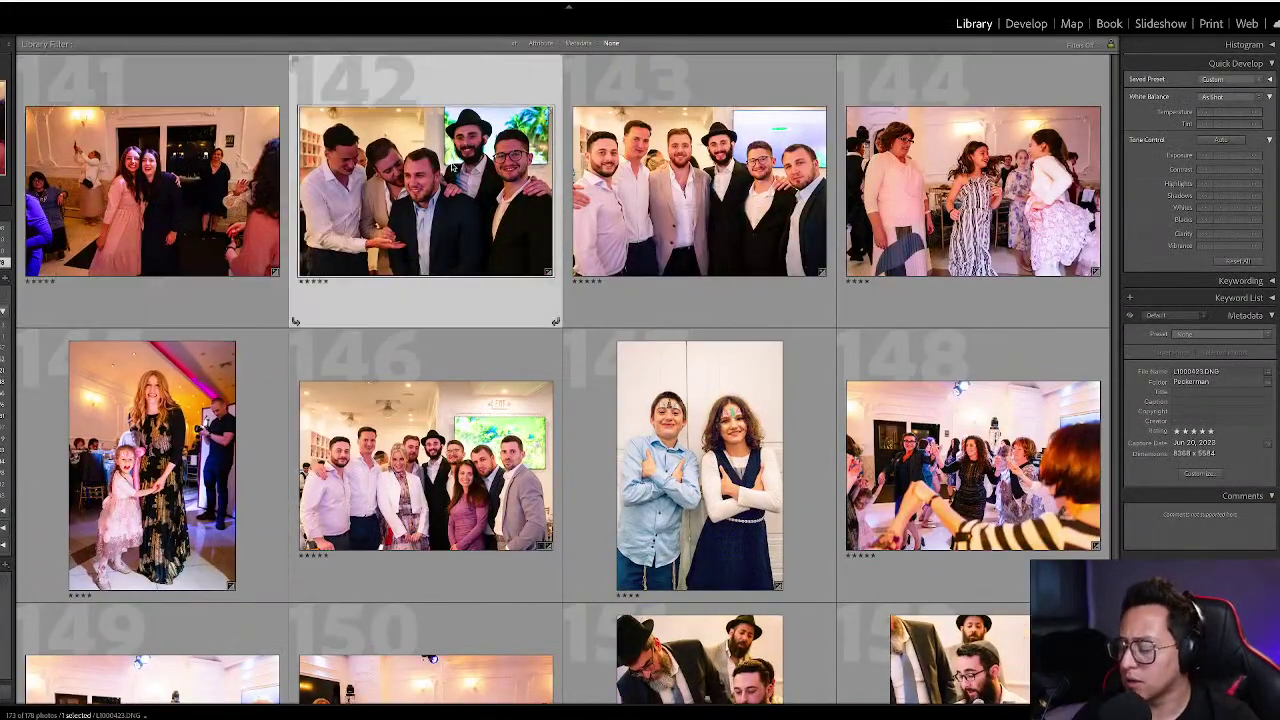
key(d)
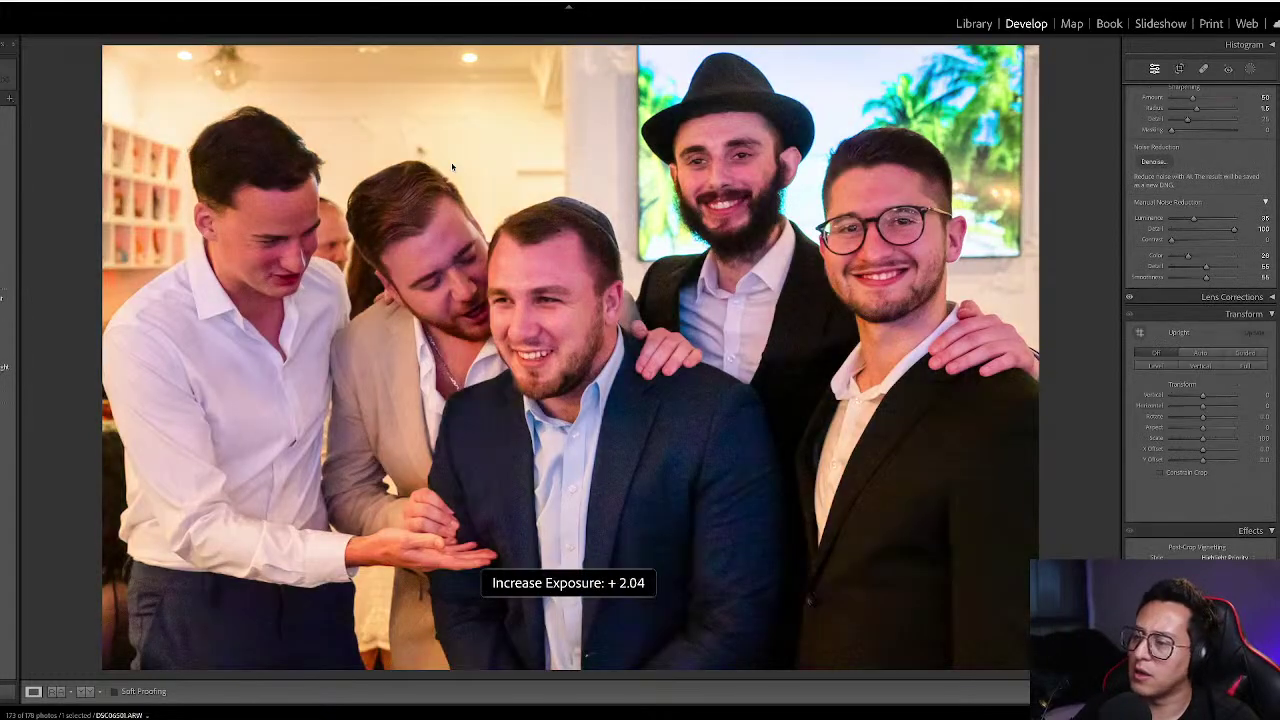
key(g)
- Raise the exposure by two increments on photo 150 of the women dancing in a circle
scroll(150, 450, down, 5)
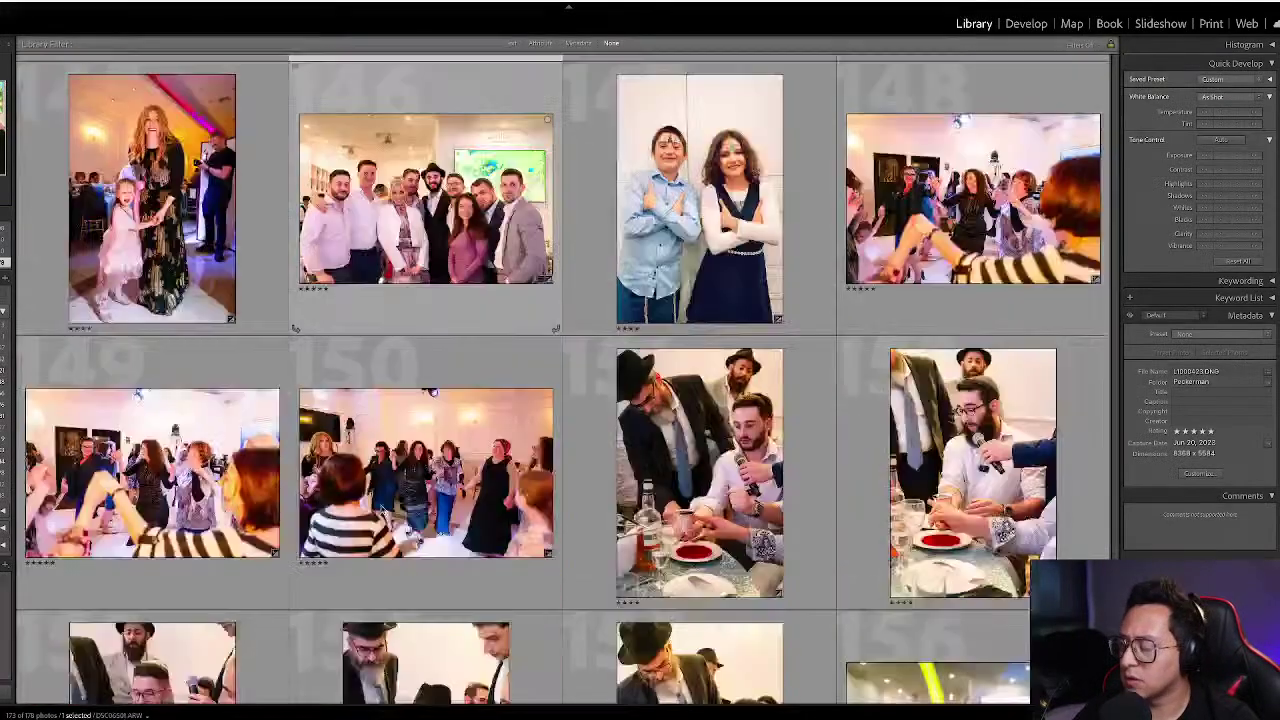
scroll(970, 200, up, 2)
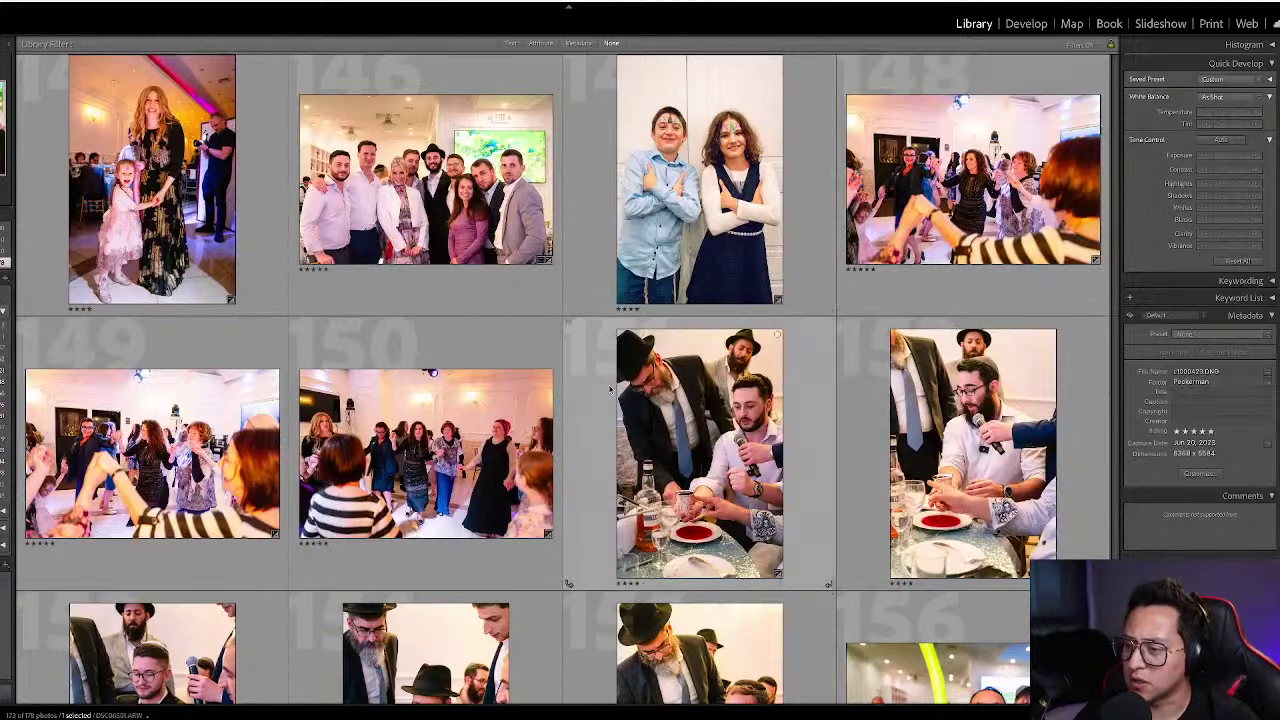
click(427, 466)
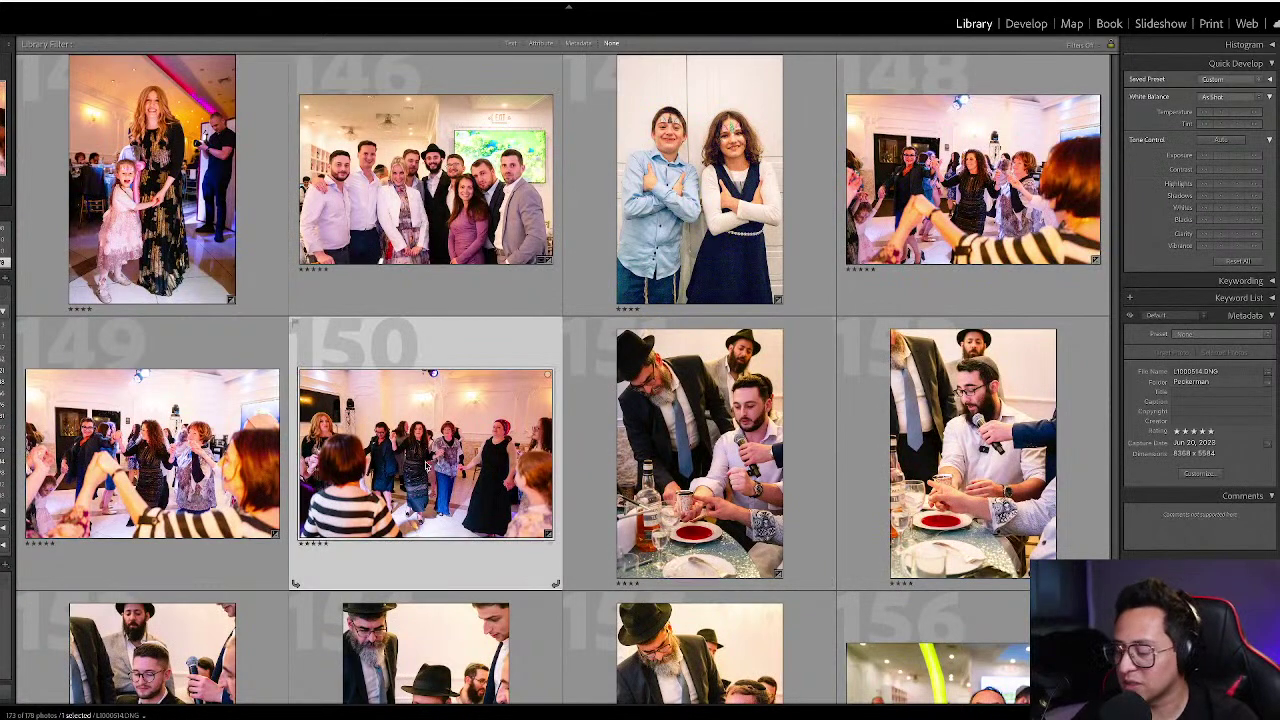
key(d)
key(equal)
key(equal)
key(g)
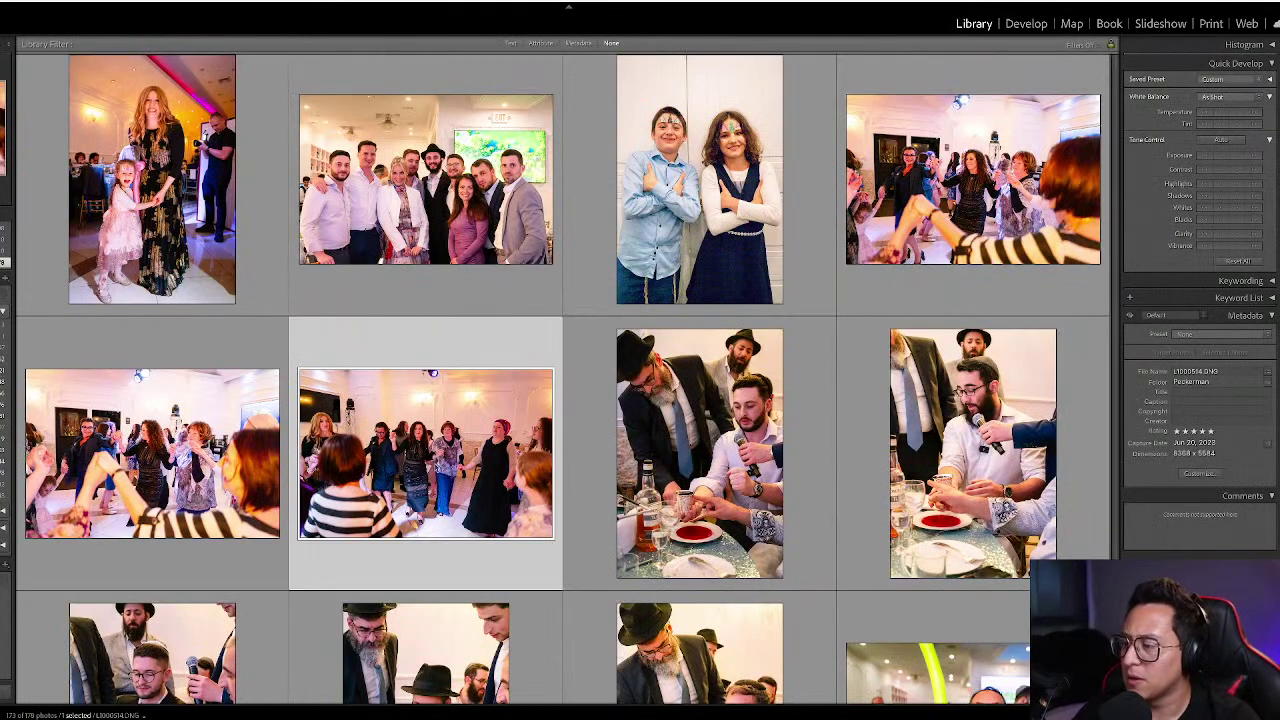
click(691, 477)
key(d)
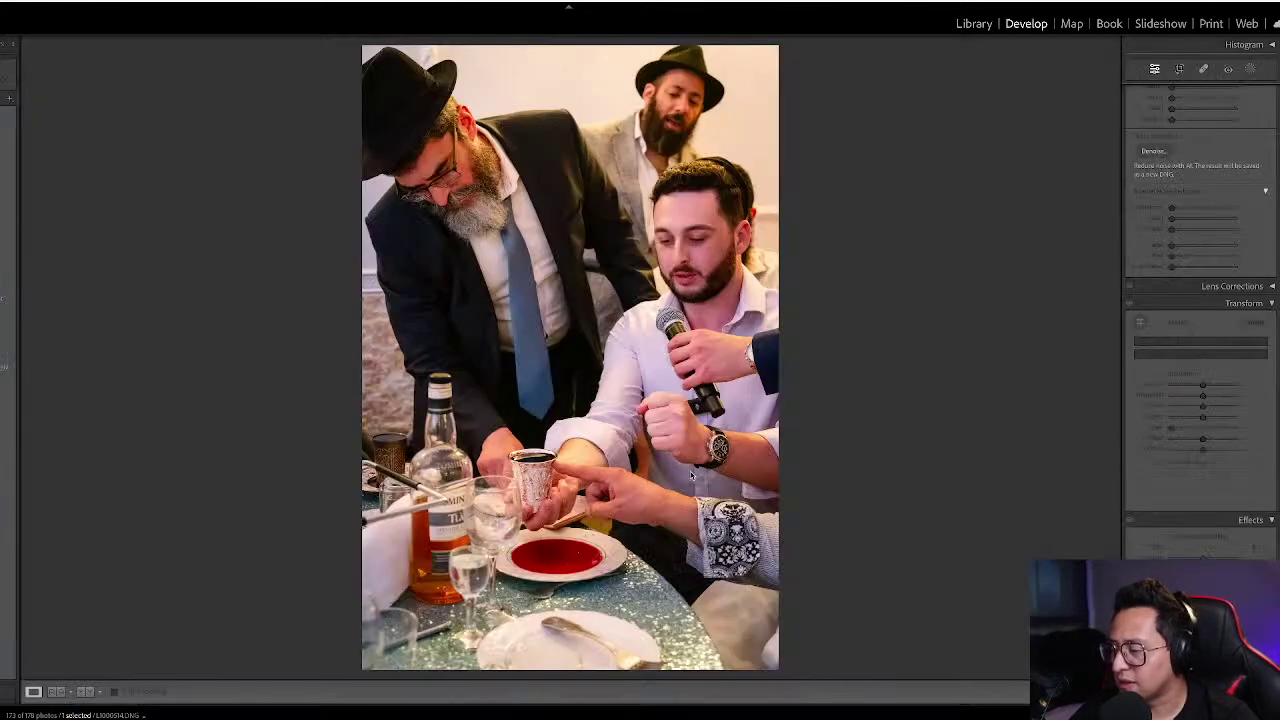
key(g)
- Warm the white balance temperature of photos 153 and 154, showing the men seated at the table, together
scroll(691, 477, down, 5)
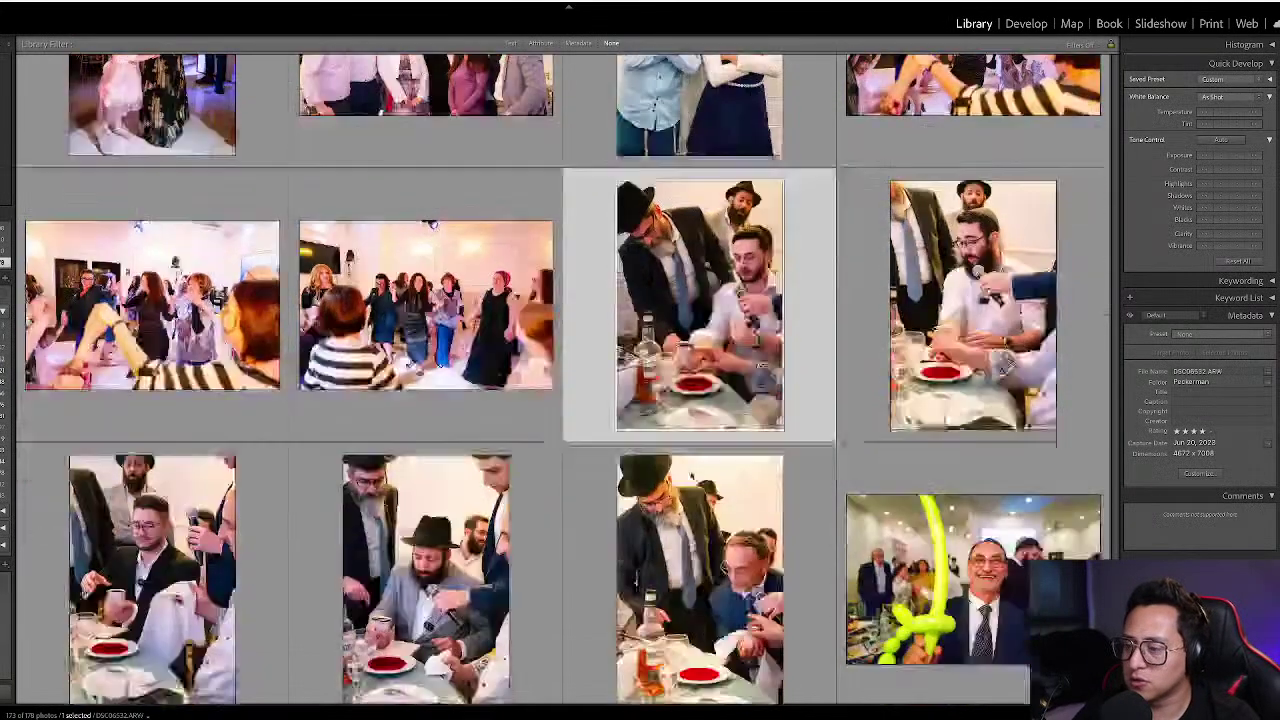
click(147, 478)
shift+click(555, 560)
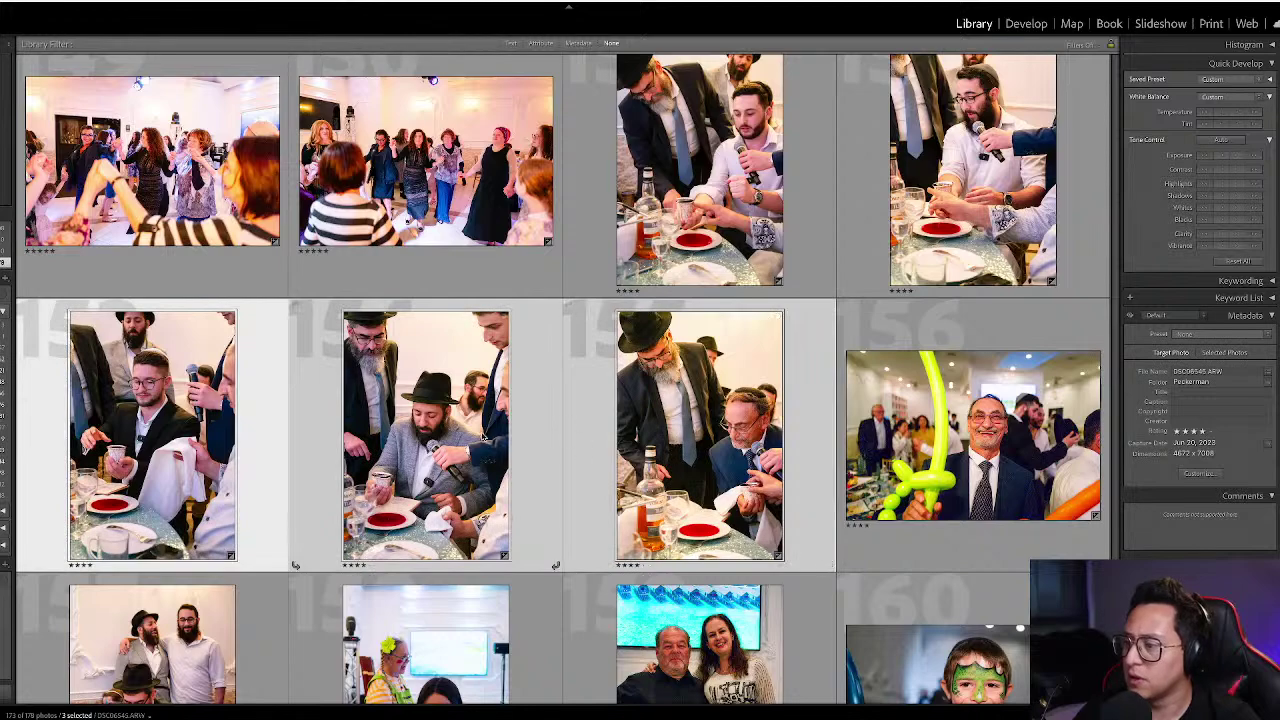
key(d)
scroll(1252, 150, down, 5)
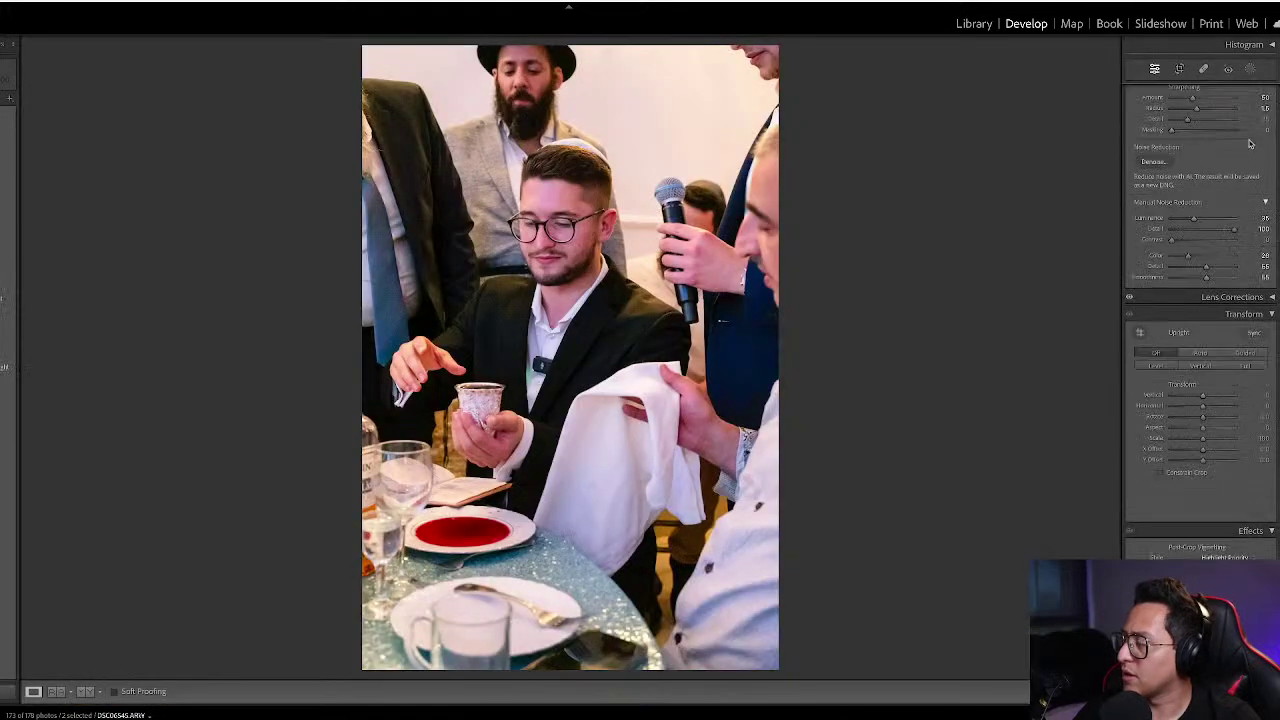
scroll(1250, 169, up, 5)
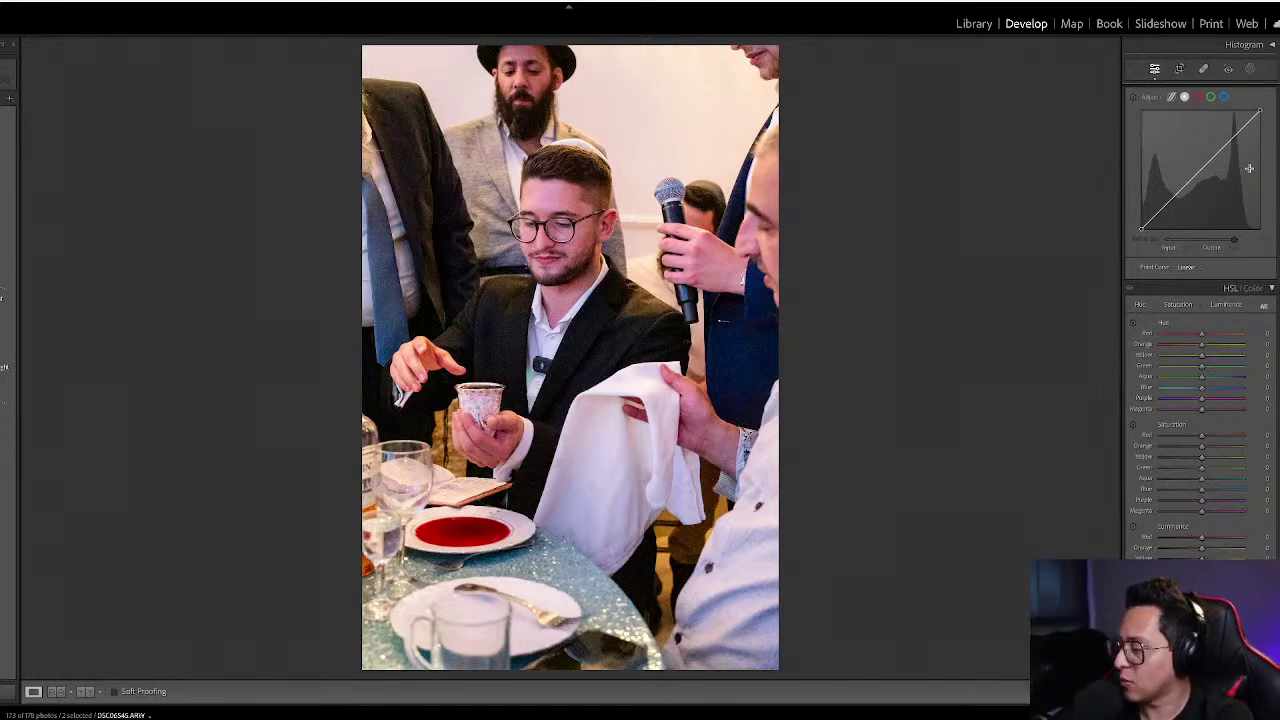
scroll(1207, 149, up, 3)
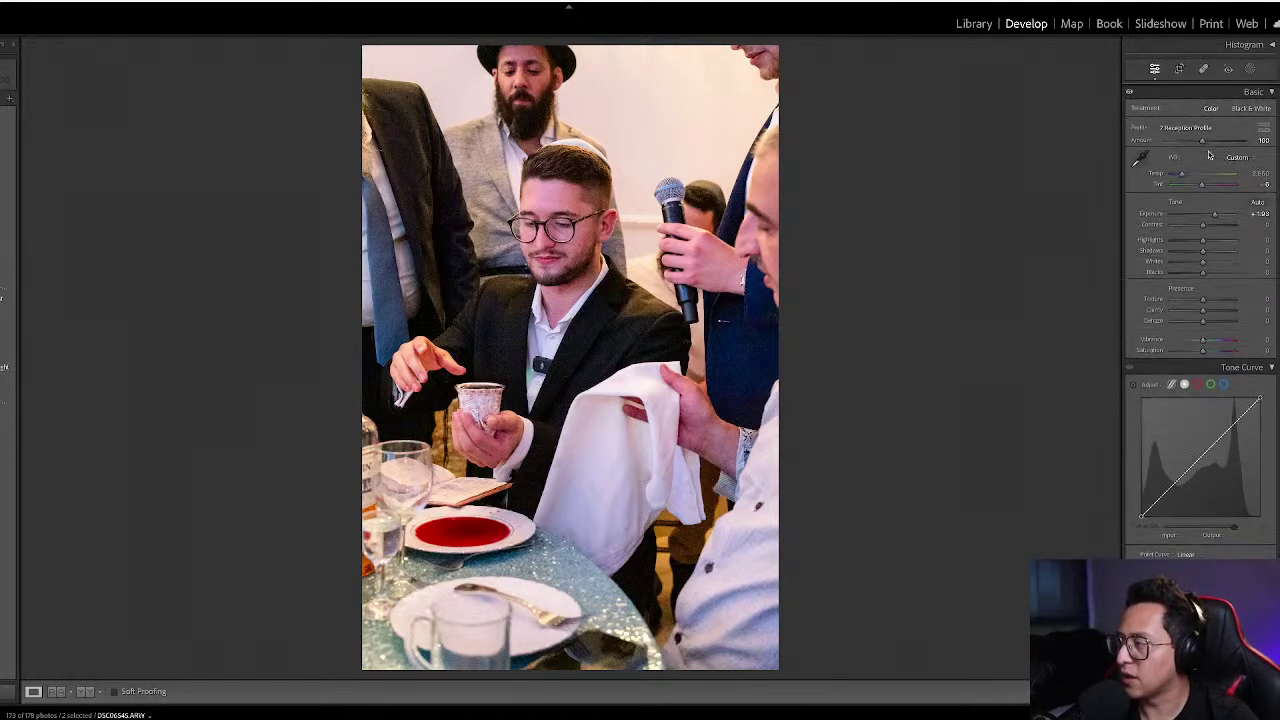
click(1252, 171)
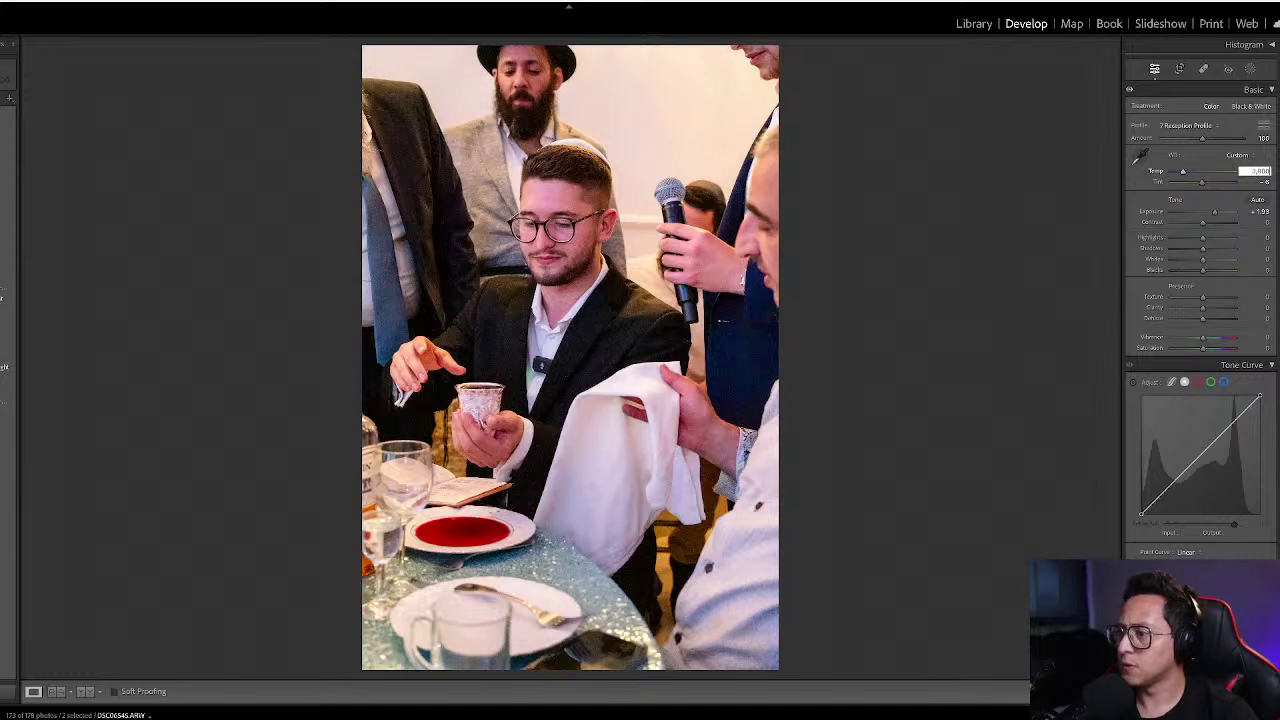
key(Return)
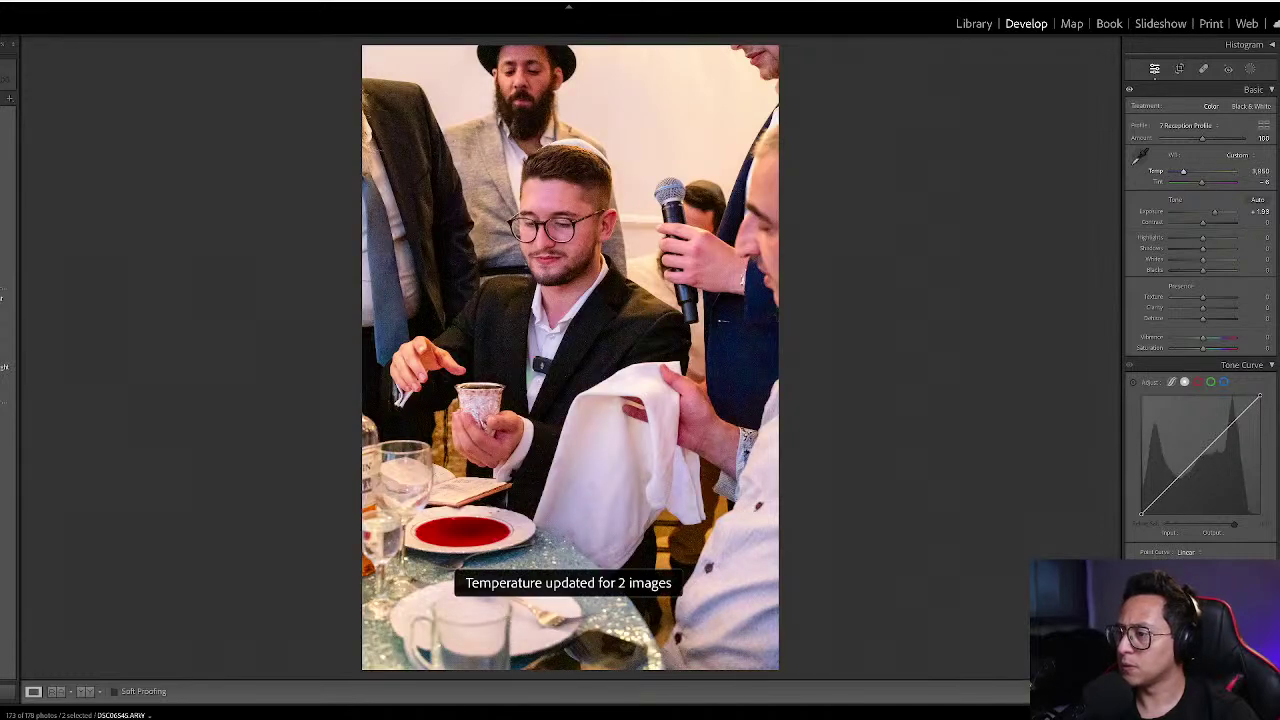
key(g)
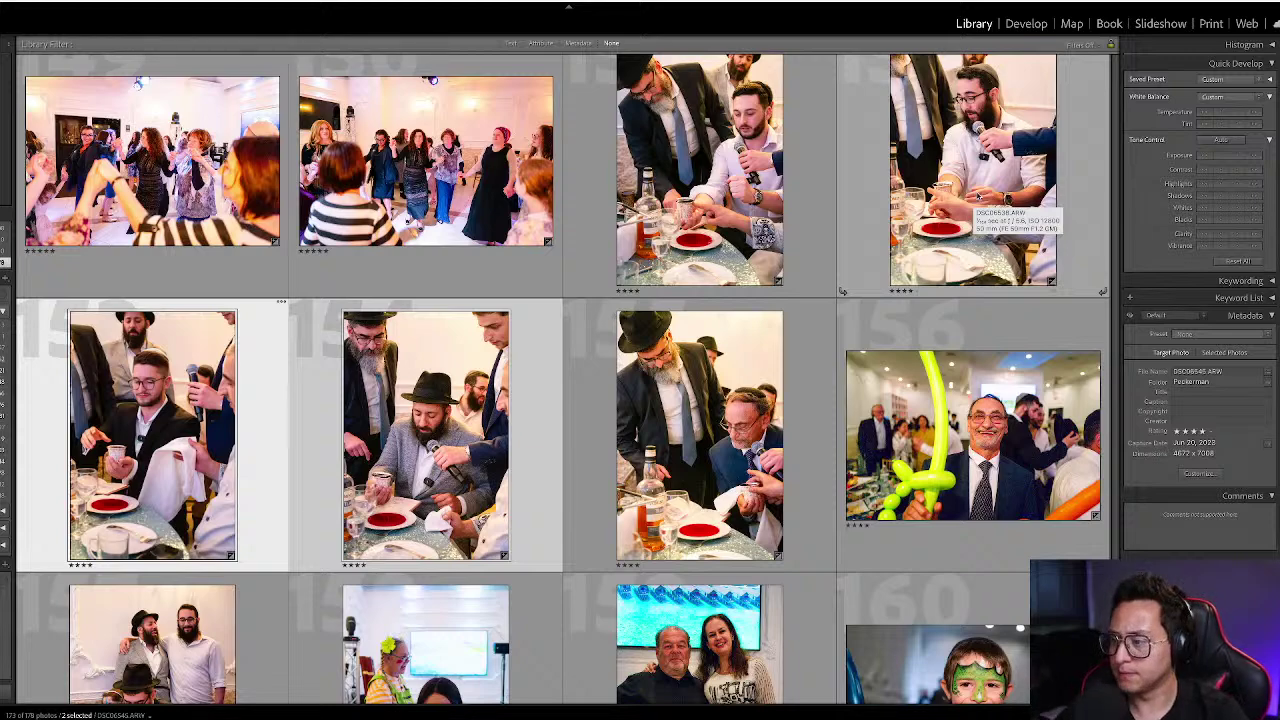
- Raise the exposure by two increments on photo 157 of the men gathered behind the table of bottles
scroll(558, 379, down, 3)
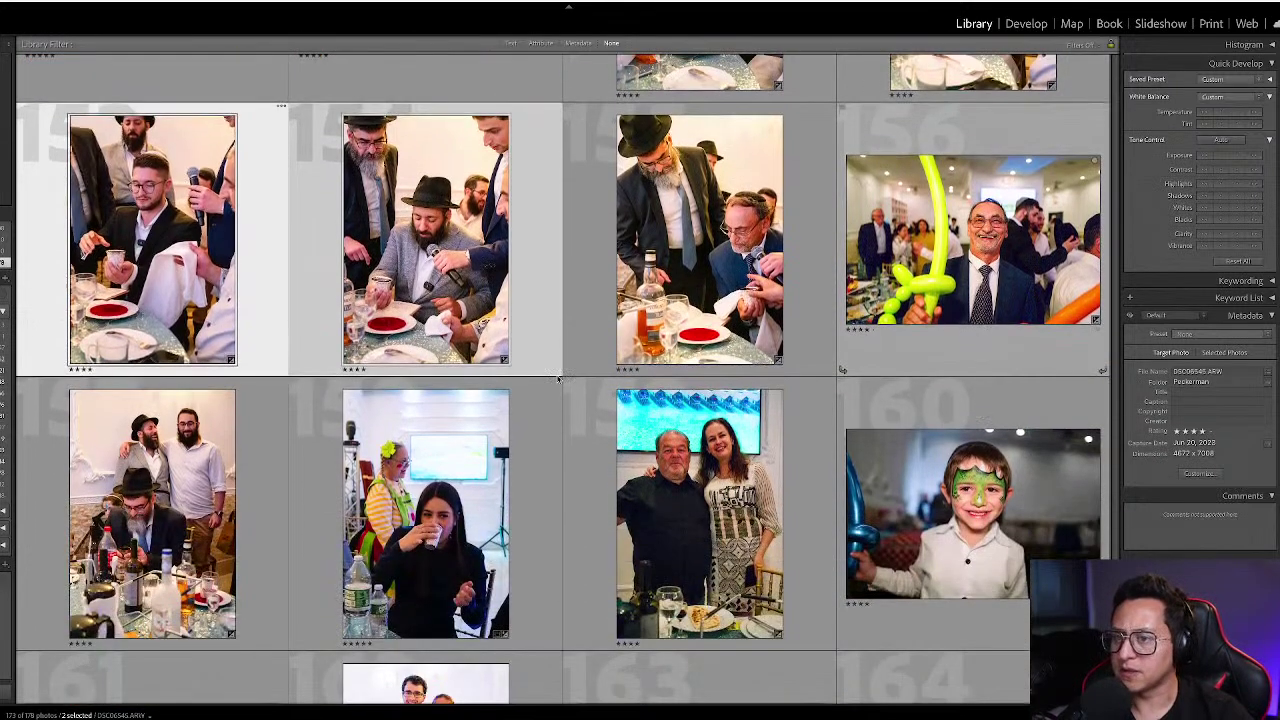
click(39, 516)
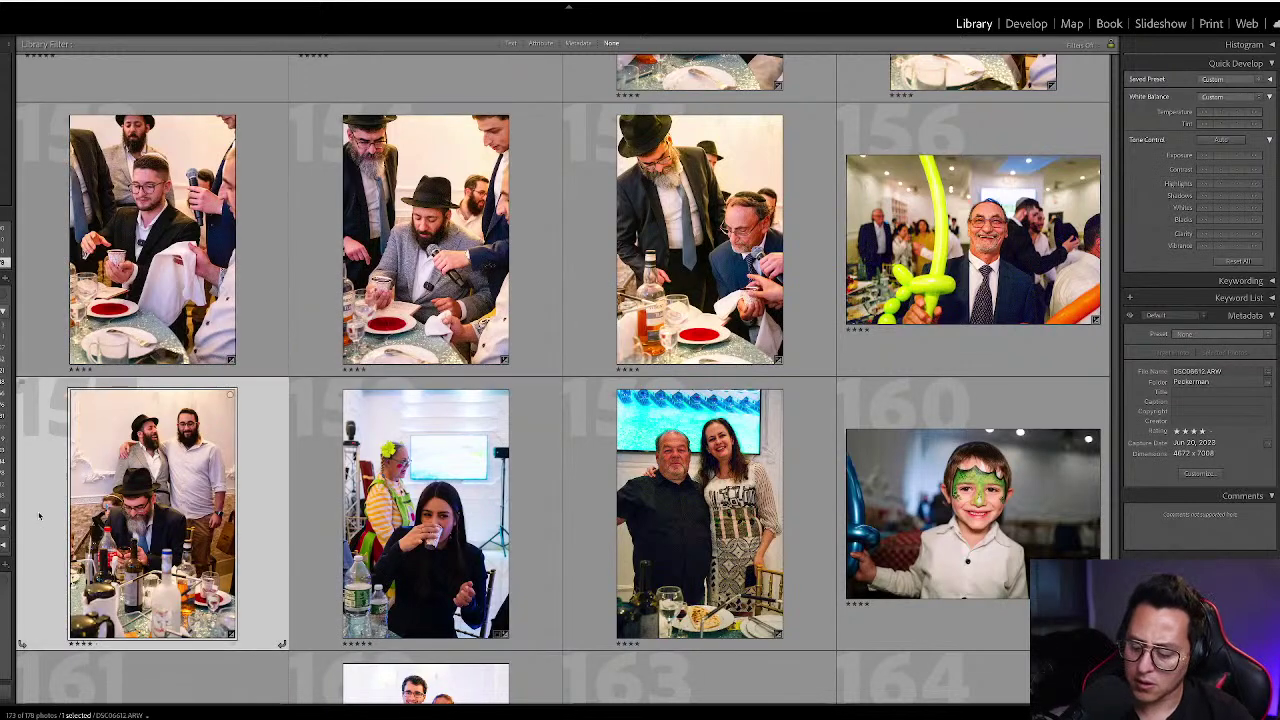
key(d)
key(equal)
key(equal)
key(g)
- Convert photo 158 of the woman drinking to black and white with the B&W Moody Profile and raise its exposure to +1.20
key(Right)
key(d)
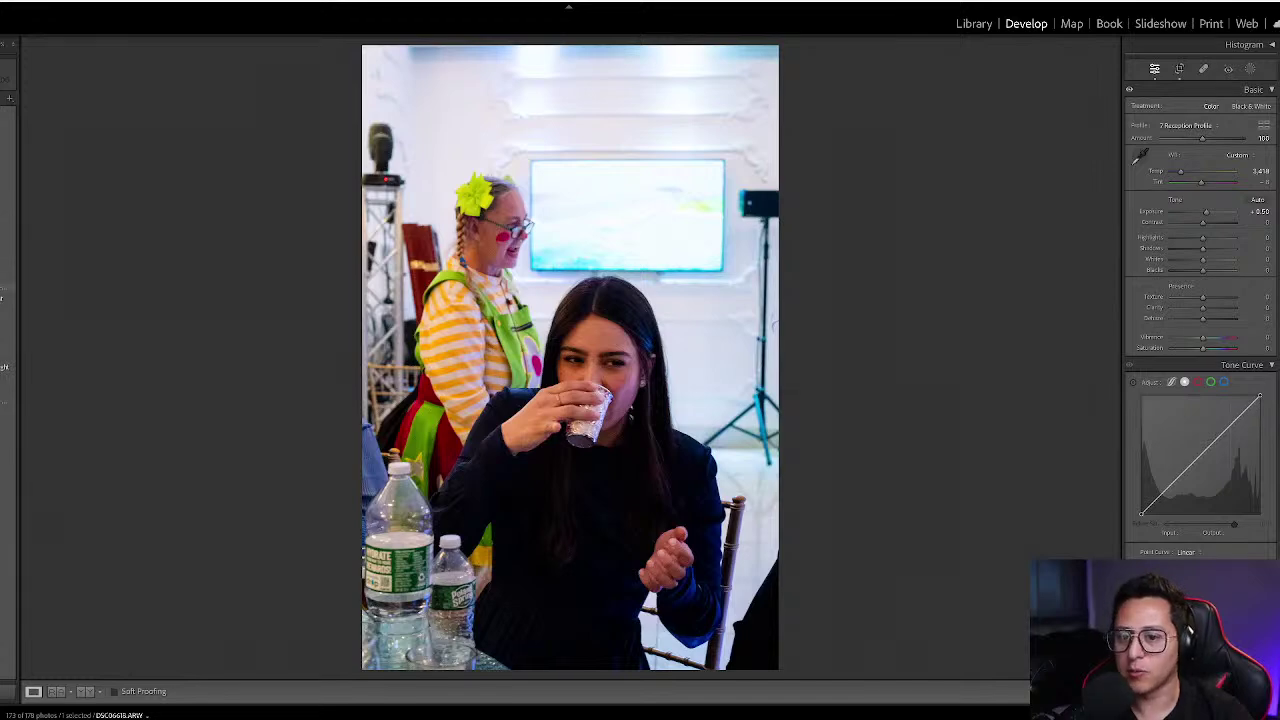
key(v)
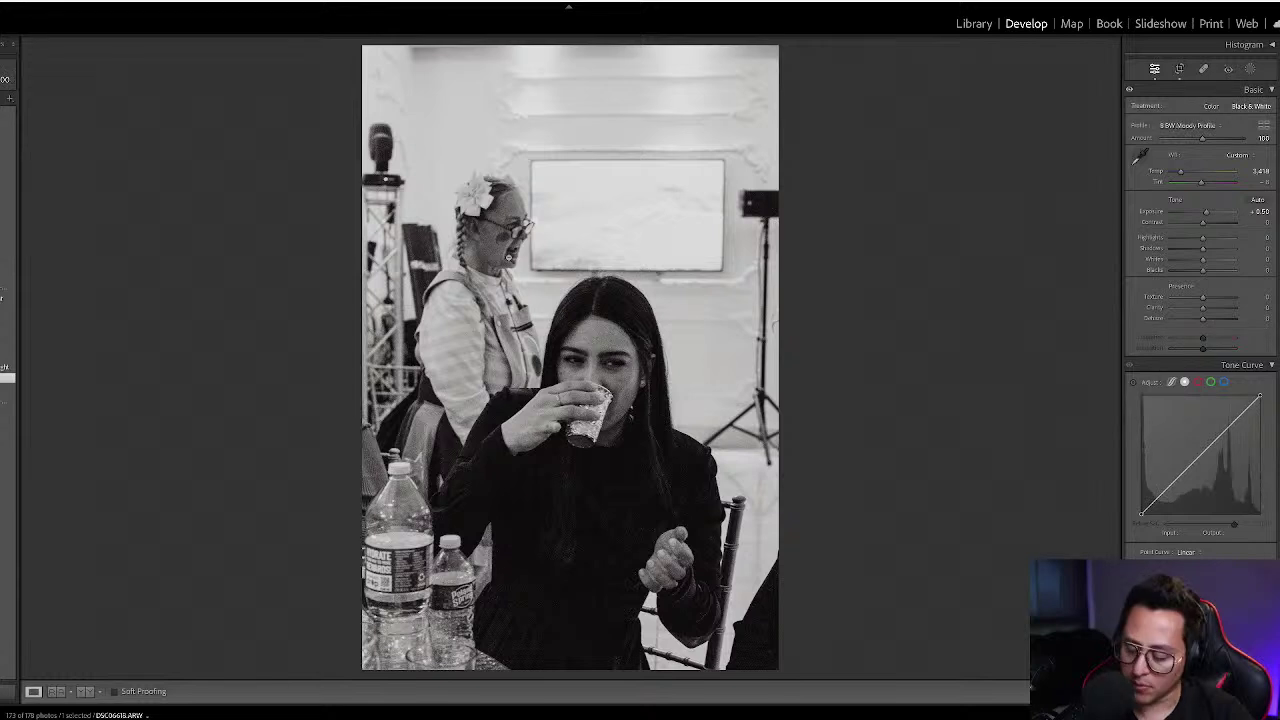
key(equal)
key(equal)
key(equal)
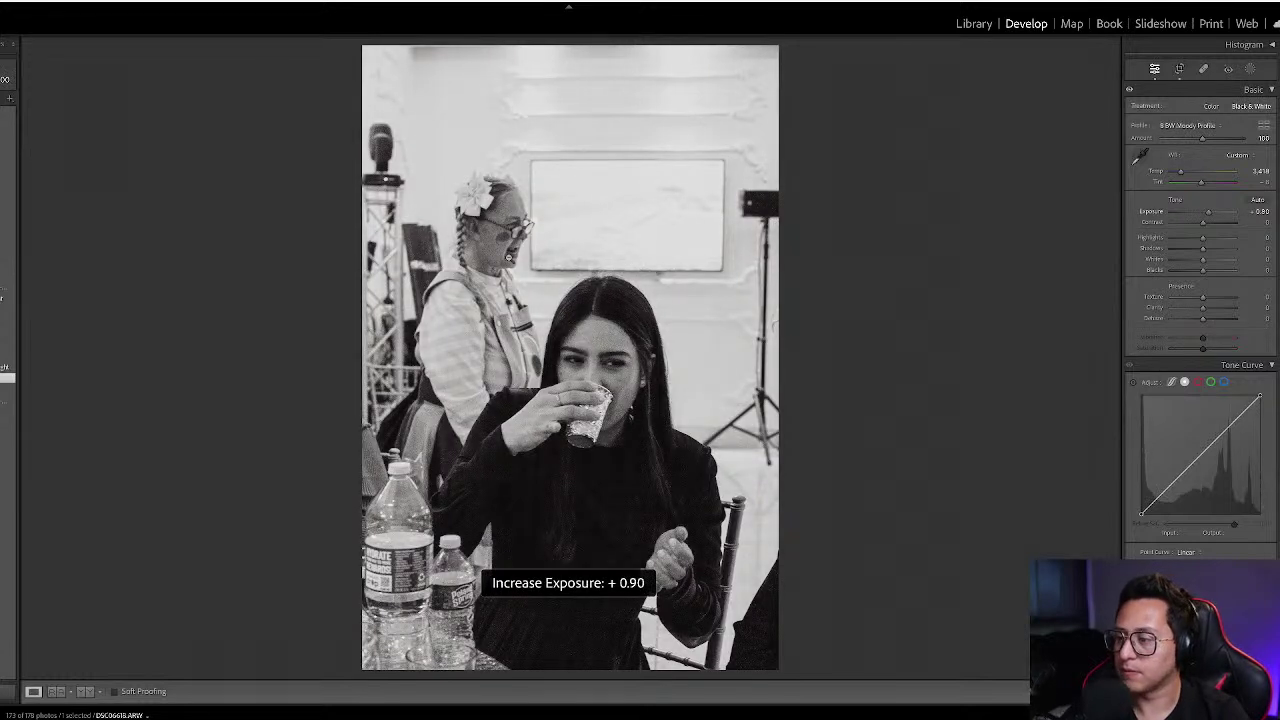
key(equal)
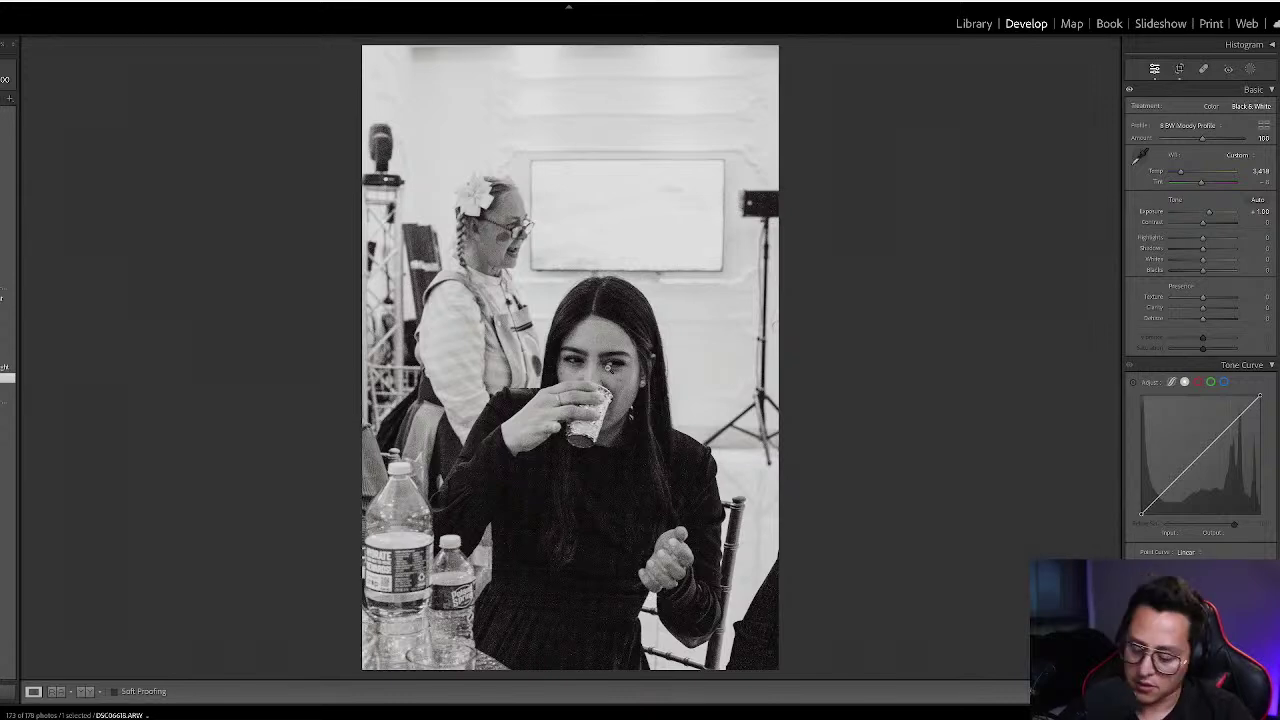
key(equal)
key(equal)
- Crop the black-and-white photo of the woman drinking tighter, trimming its upper area and sides
key(r)
drag(614, 559, 612, 648)
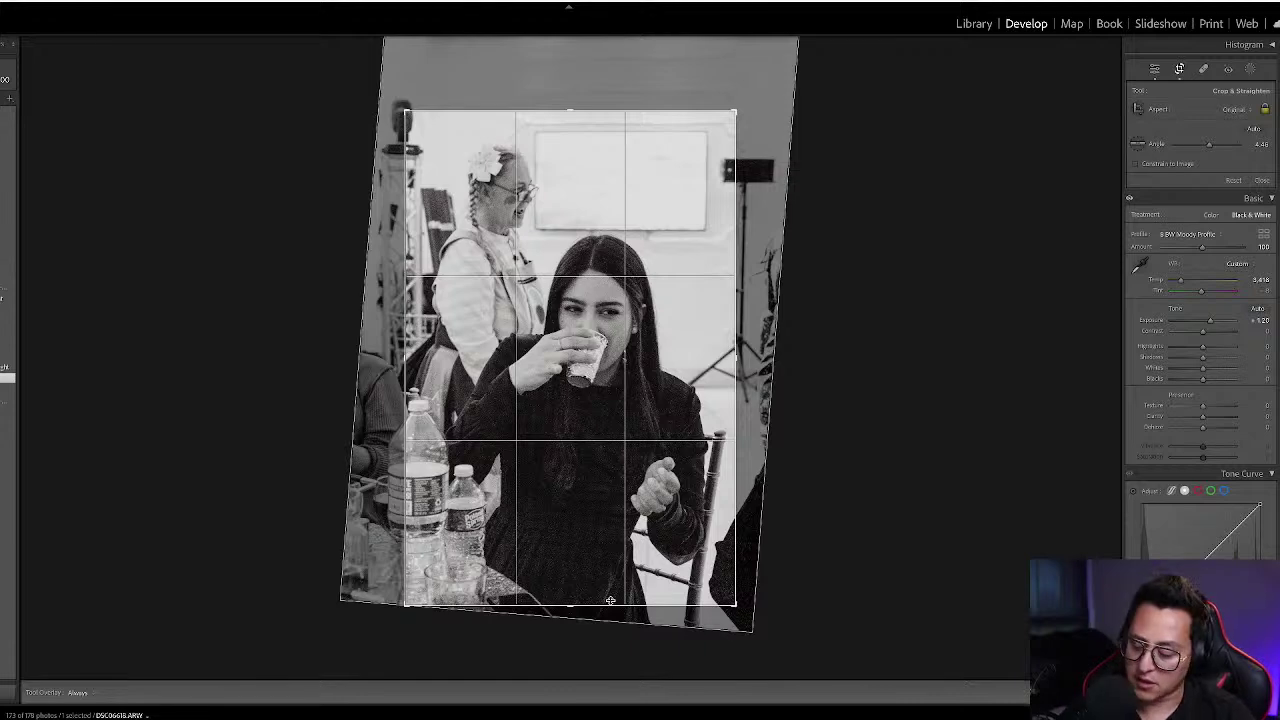
key(Return)
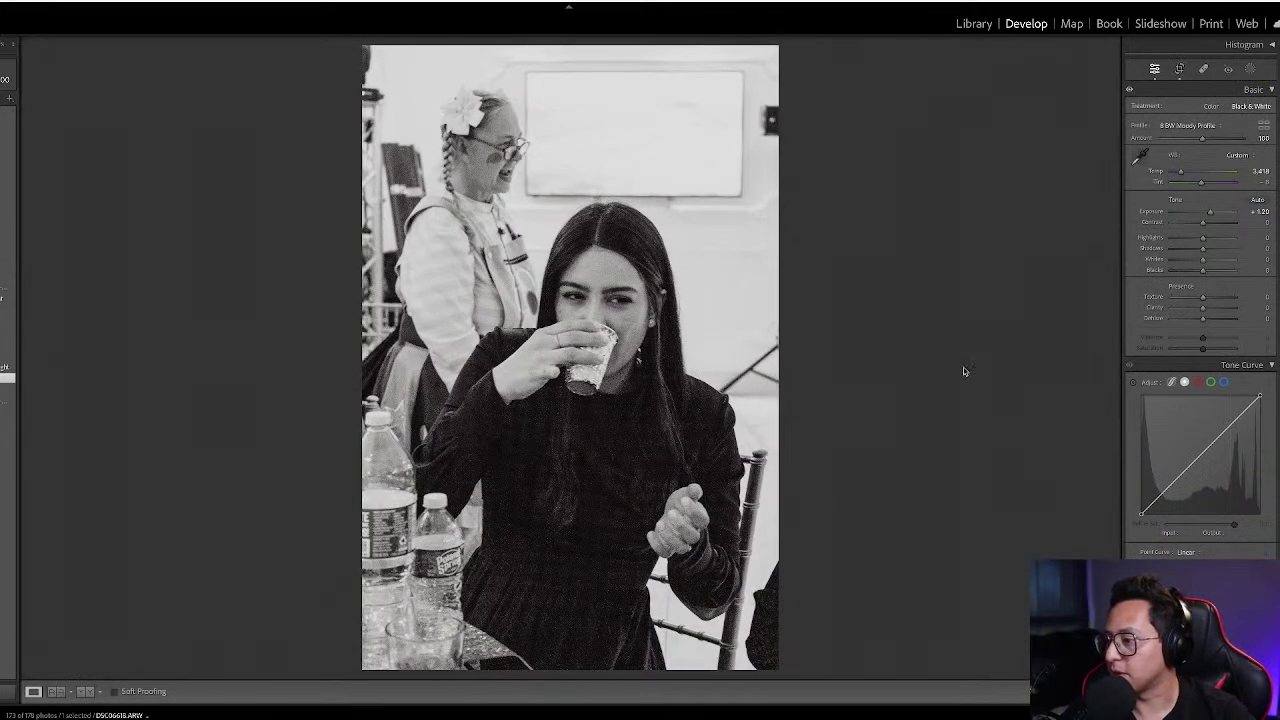
key(g)
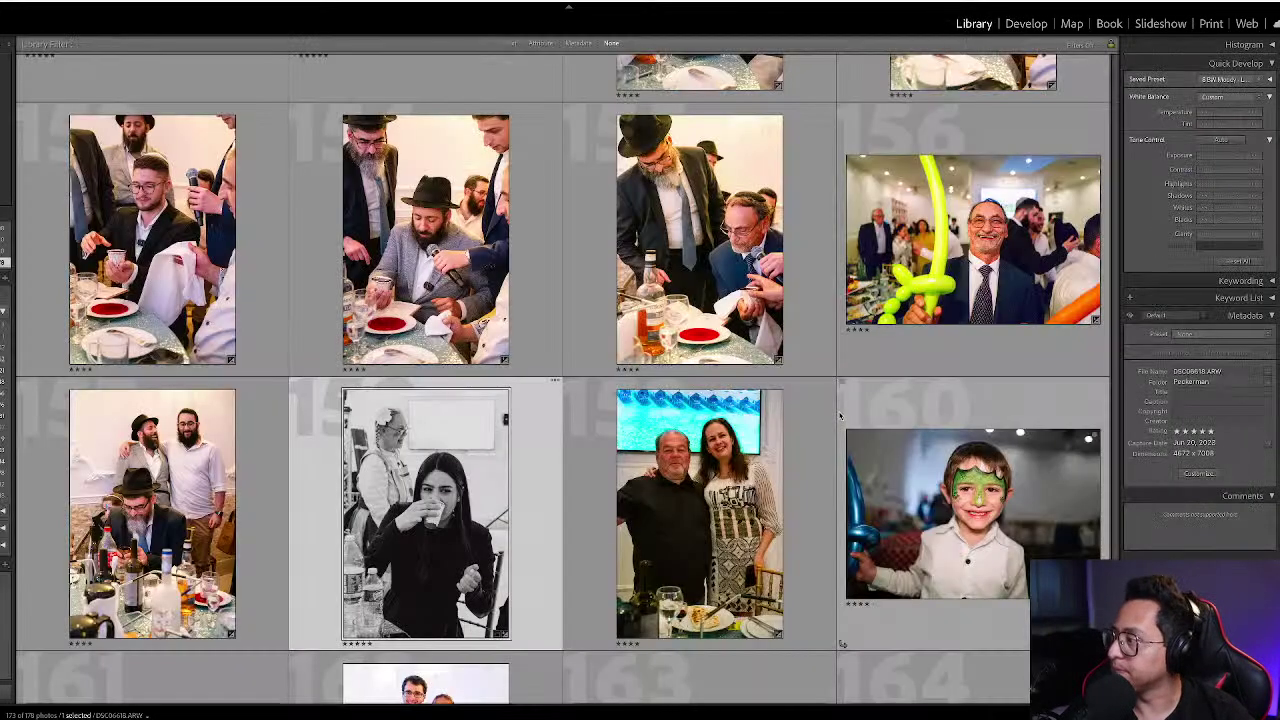
- Review the remaining photos in the grid through photo 173 for consistency with the edited ones
key(d)
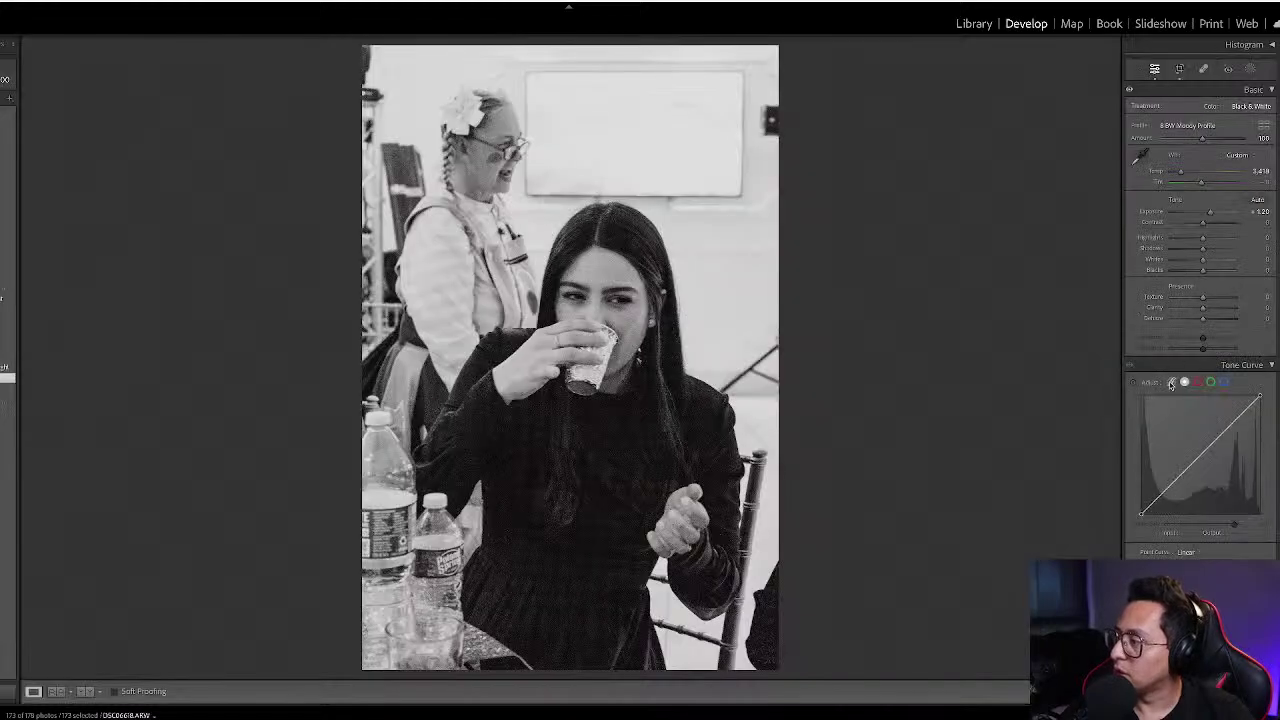
key(g)
scroll(830, 396, down, 5)
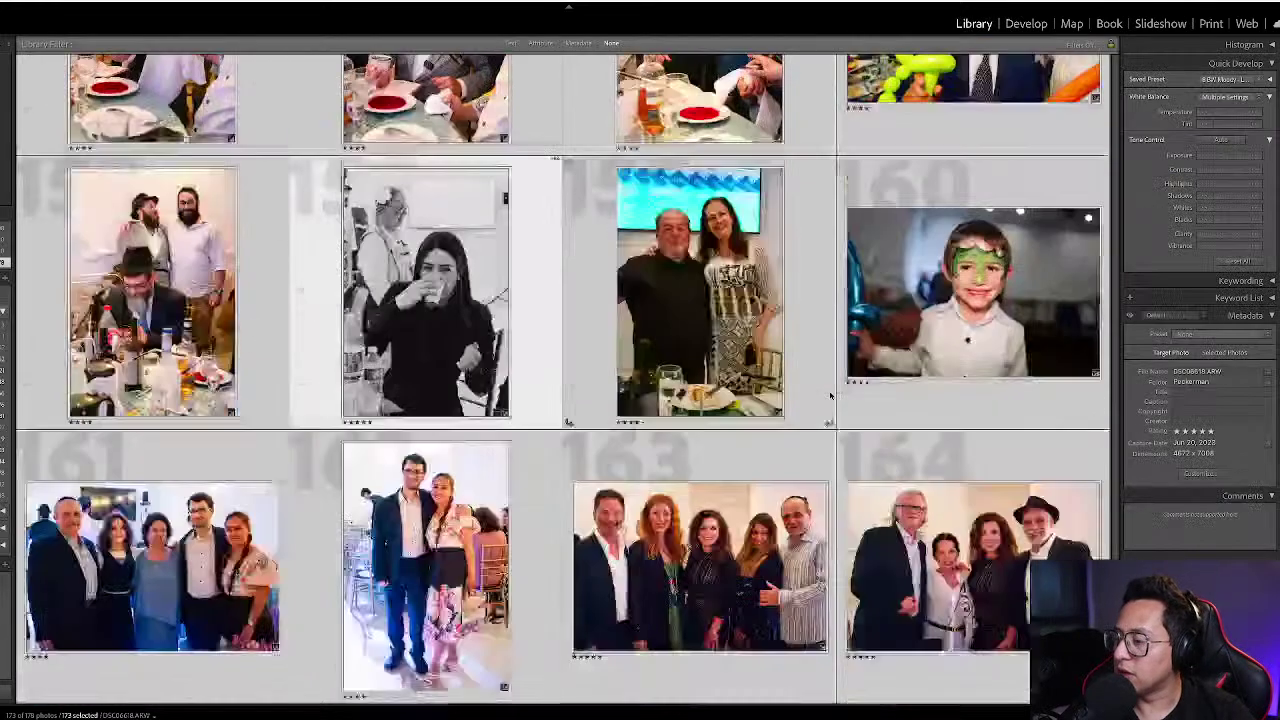
scroll(830, 396, down, 3)
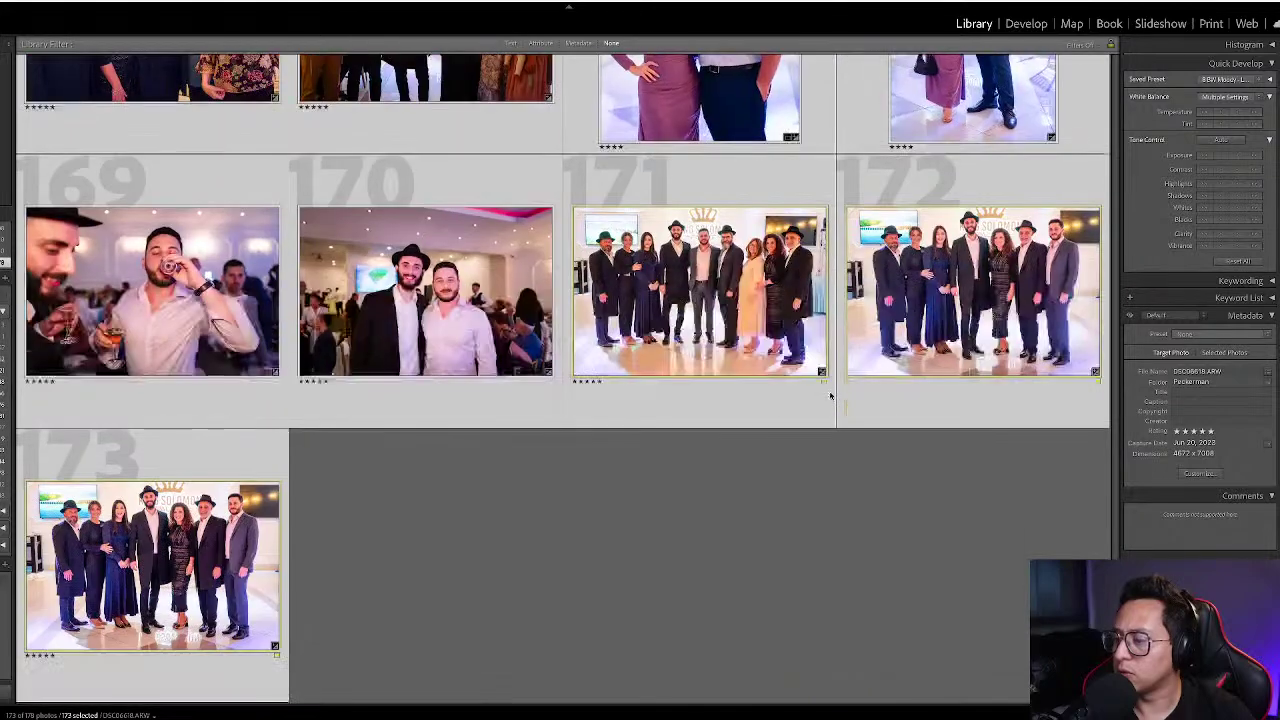
key(Left)
key(Left)
key(Left)
key(Left)
key(Left)
key(Left)
key(Left)
key(Left)
key(Left)
key(Left)
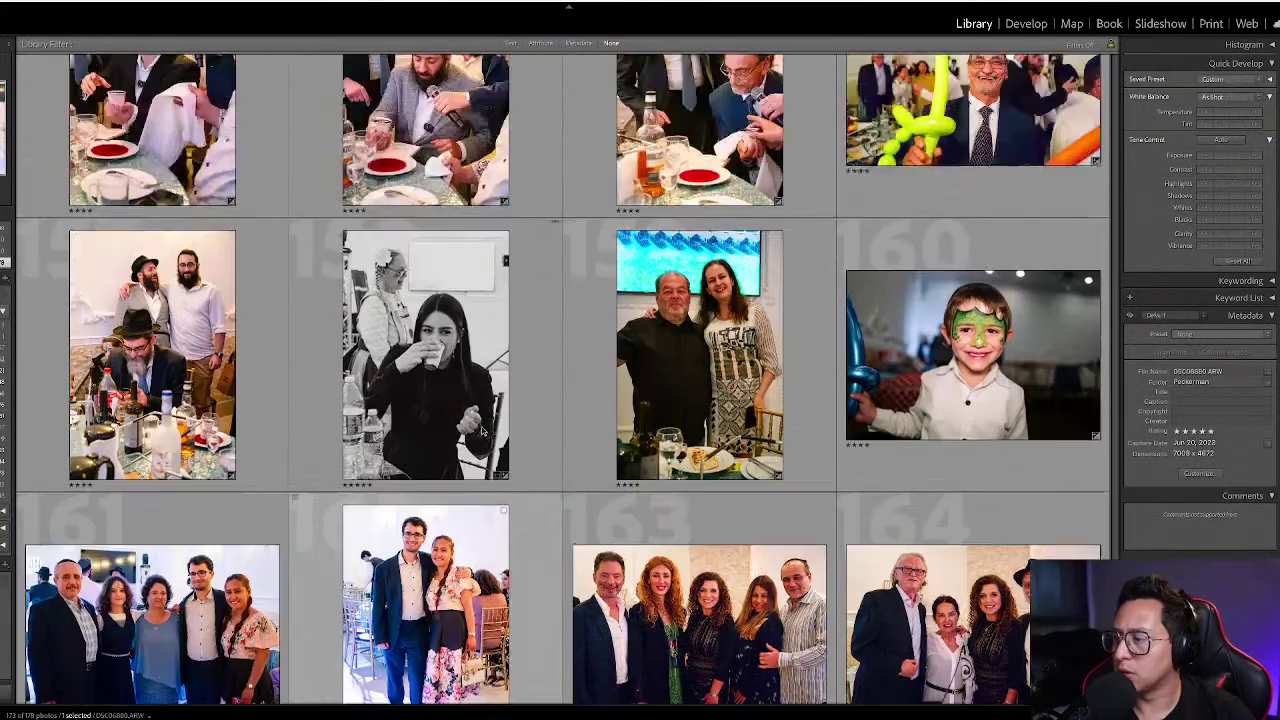
- Cool the white balance temperature on photo 159 of the couple standing in front of the blue screen
scroll(540, 470, up, 4)
click(690, 600)
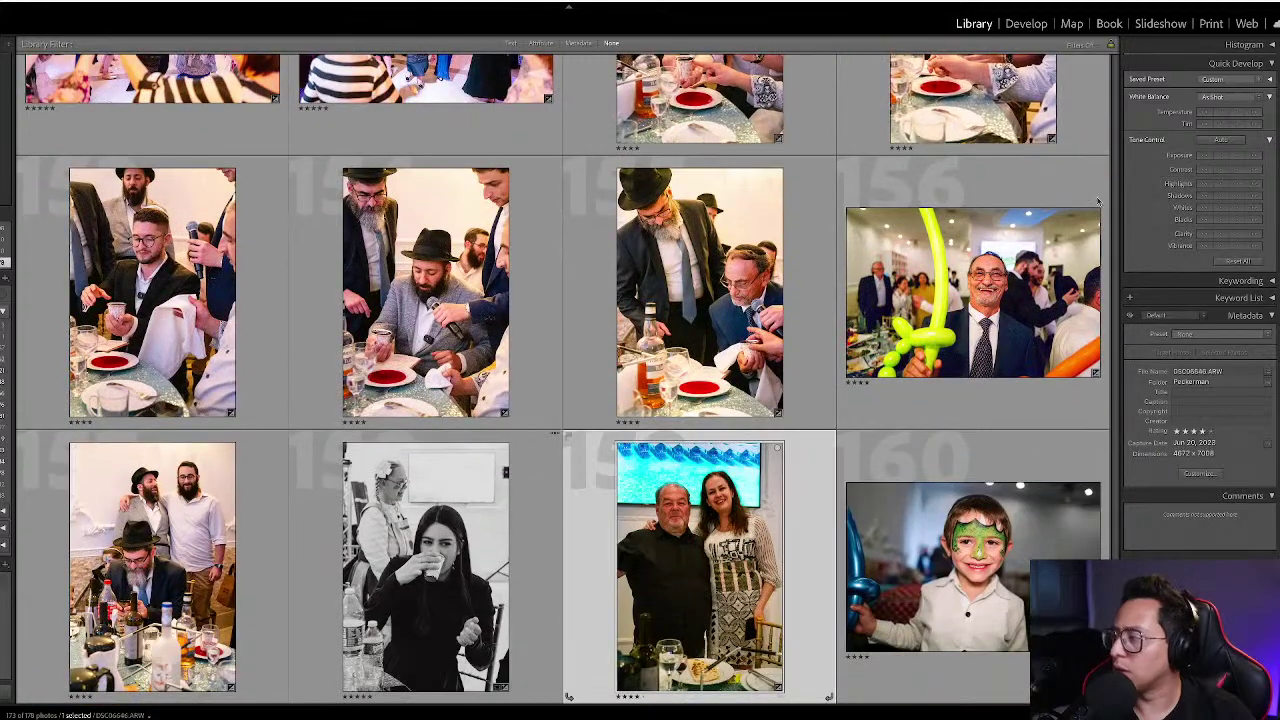
key(d)
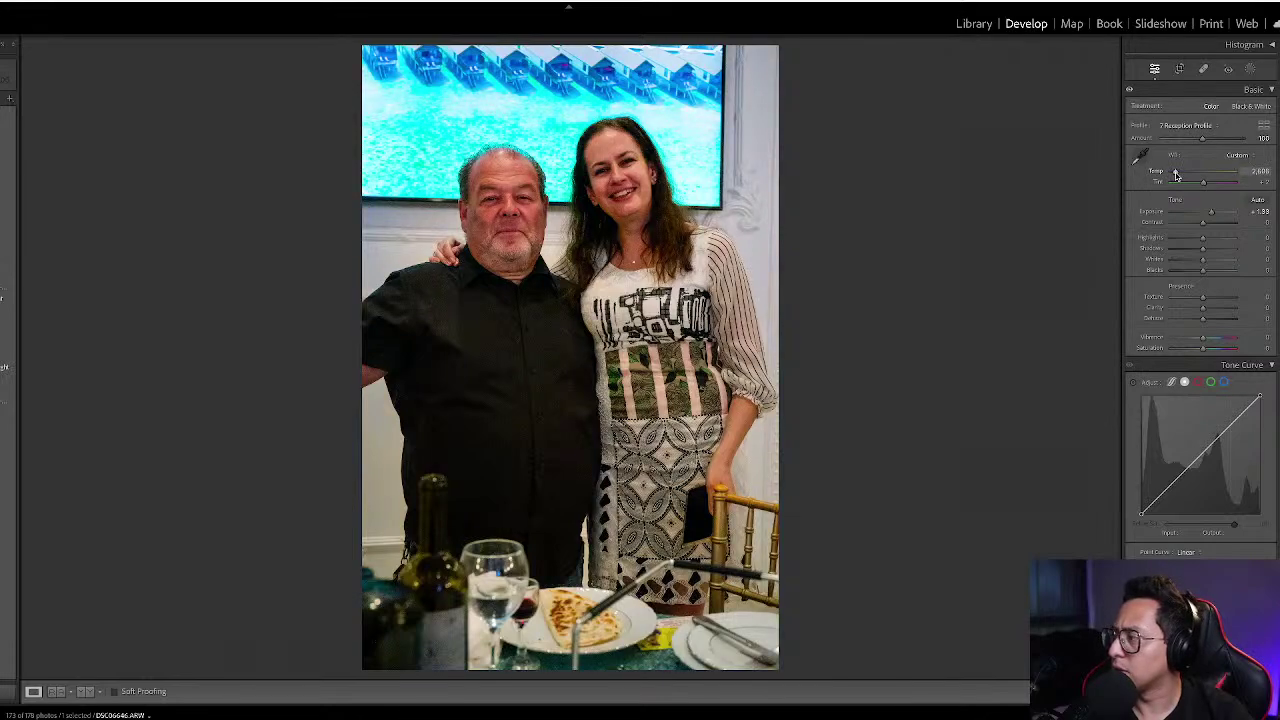
key(g)
- Check color and exposure consistency across the grid from photo 173 back to the photos around number 125
scroll(588, 638, down, 8)
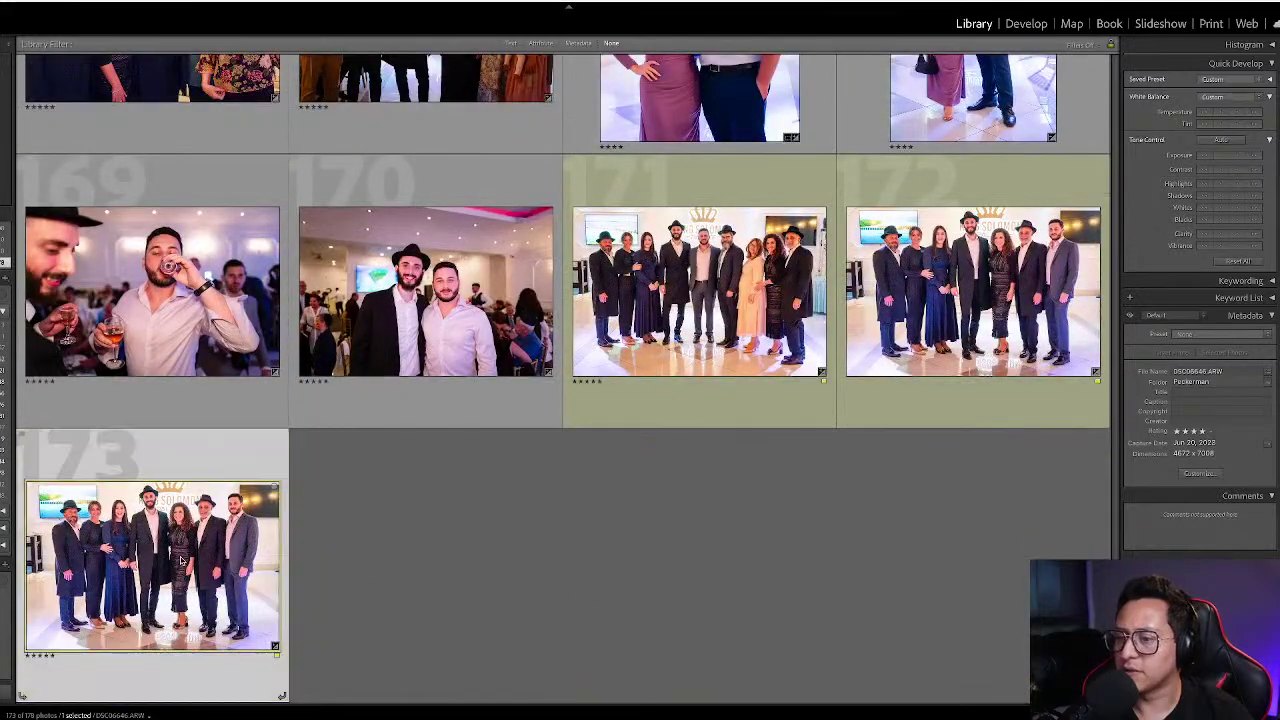
scroll(181, 560, up, 5)
scroll(181, 560, up, 5)
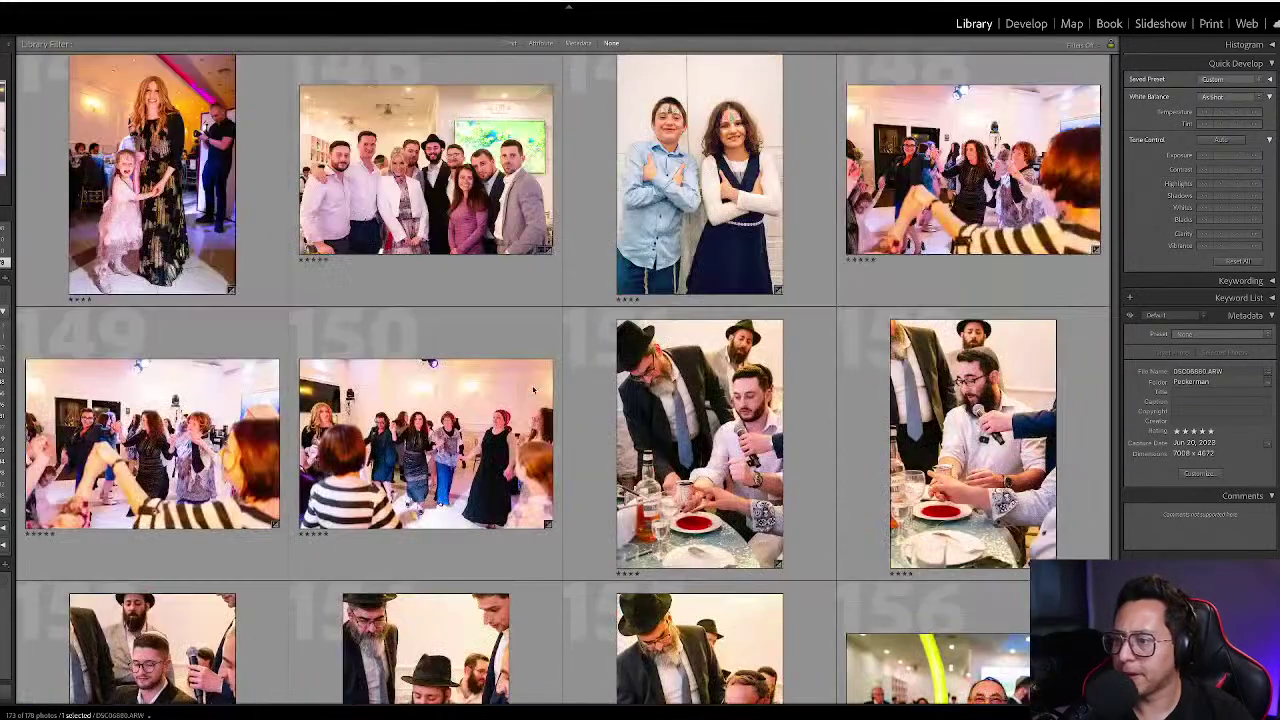
scroll(533, 390, up, 1)
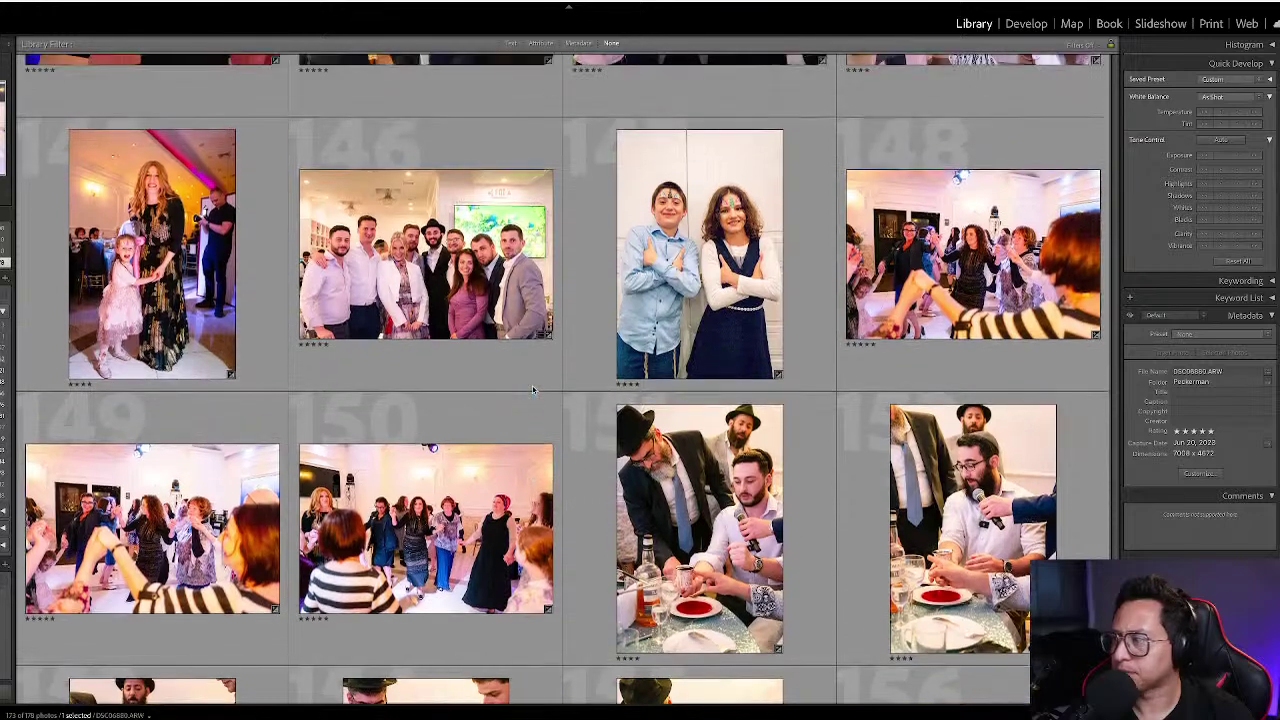
scroll(533, 390, up, 2)
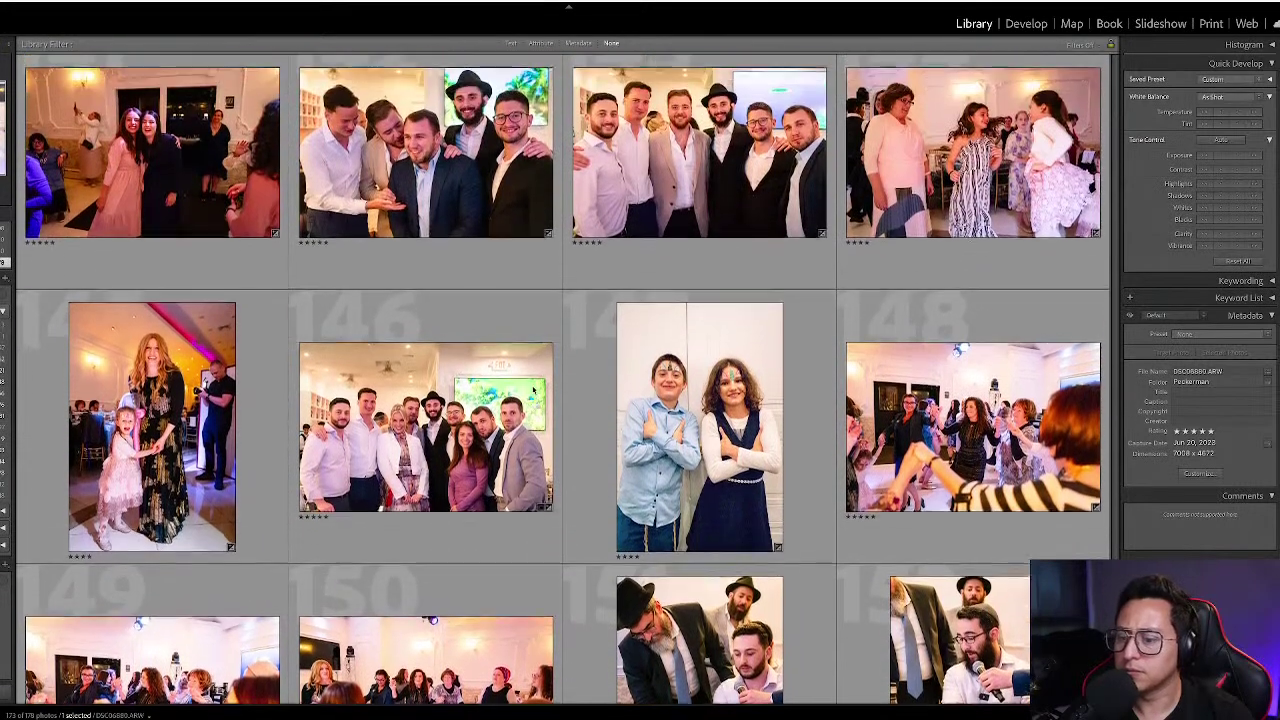
click(135, 368)
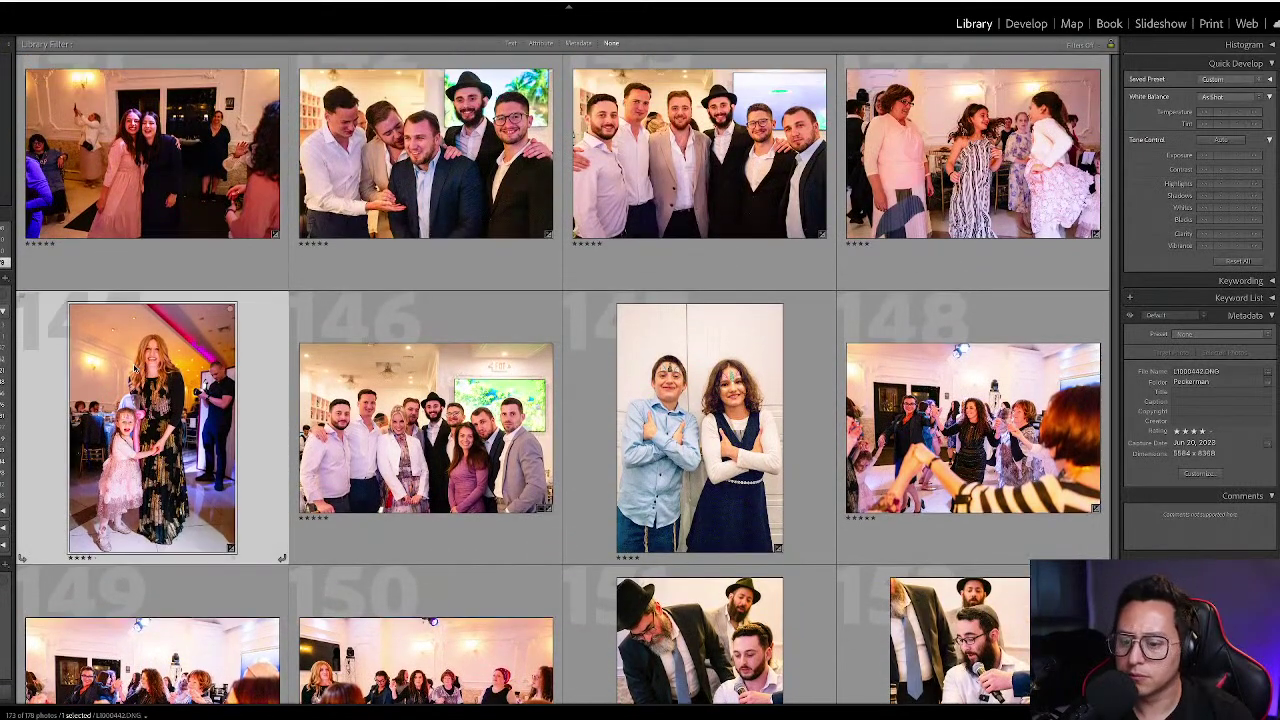
scroll(601, 381, up, 6)
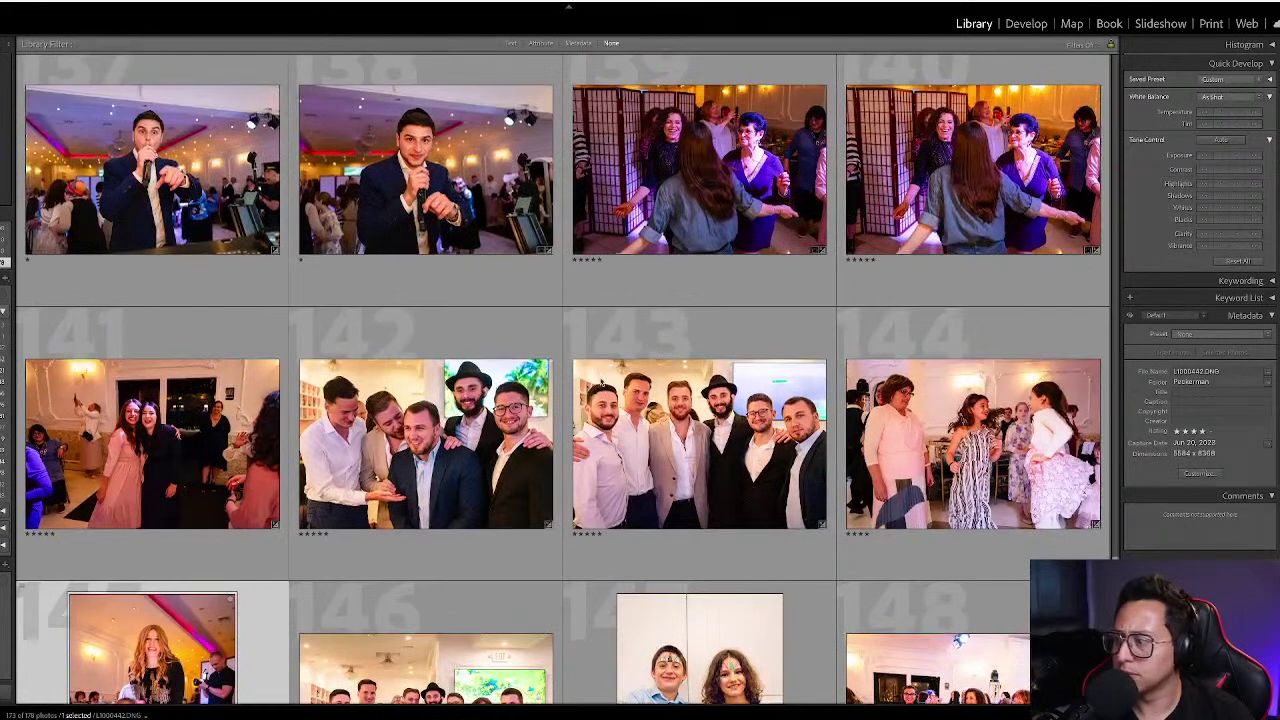
scroll(601, 381, up, 6)
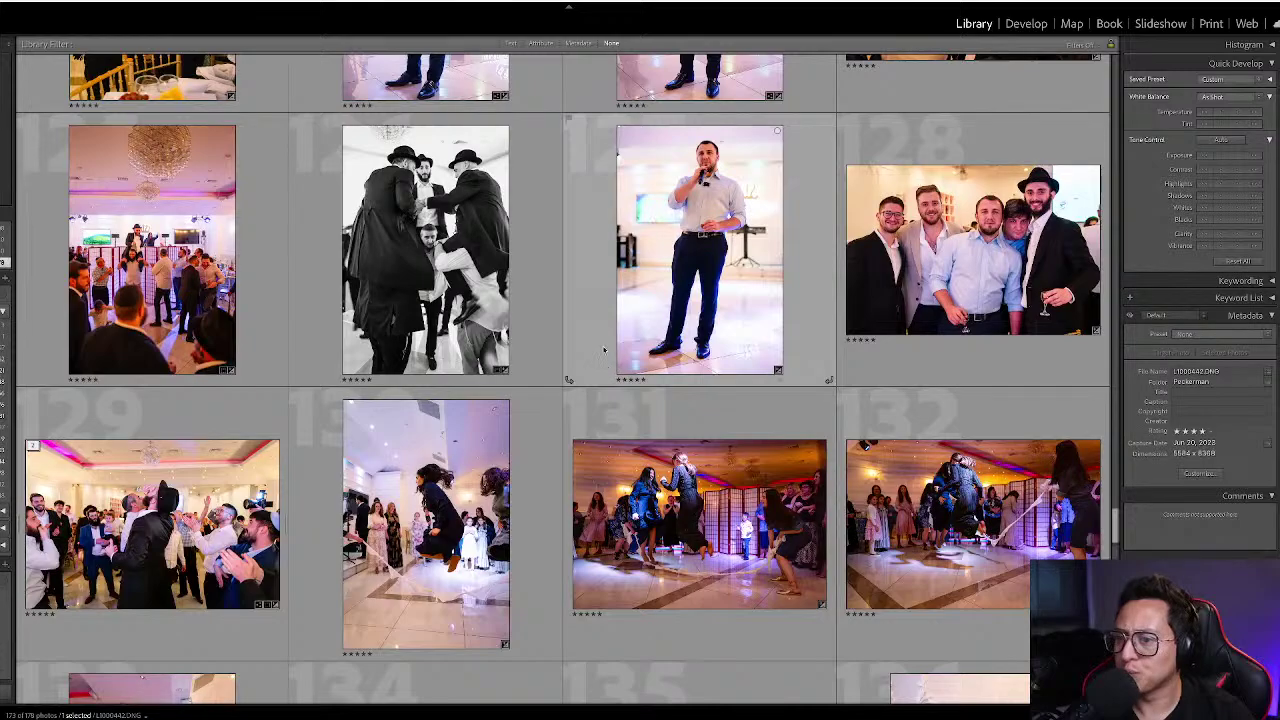
- Select the 44 photos from number 130 through 173 and open the AI Denoise batch enhancement for them
scroll(421, 483, down, 8)
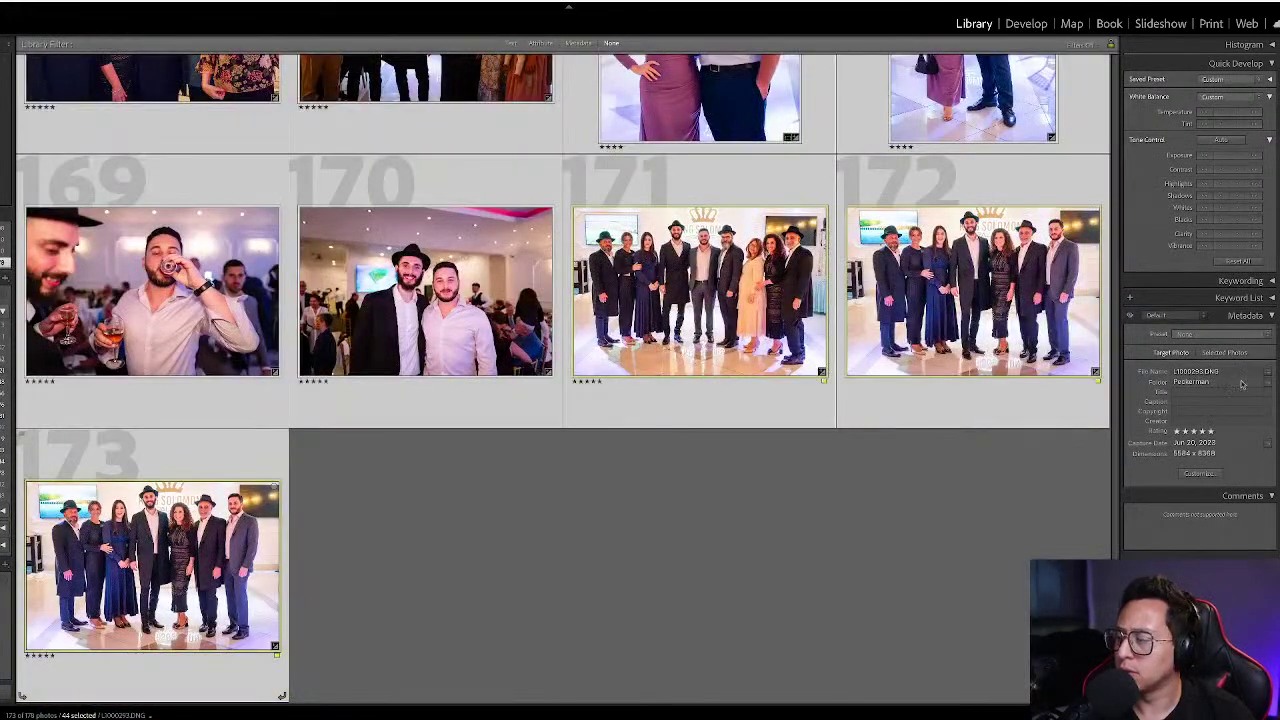
key(d)
scroll(1200, 480, down, 5)
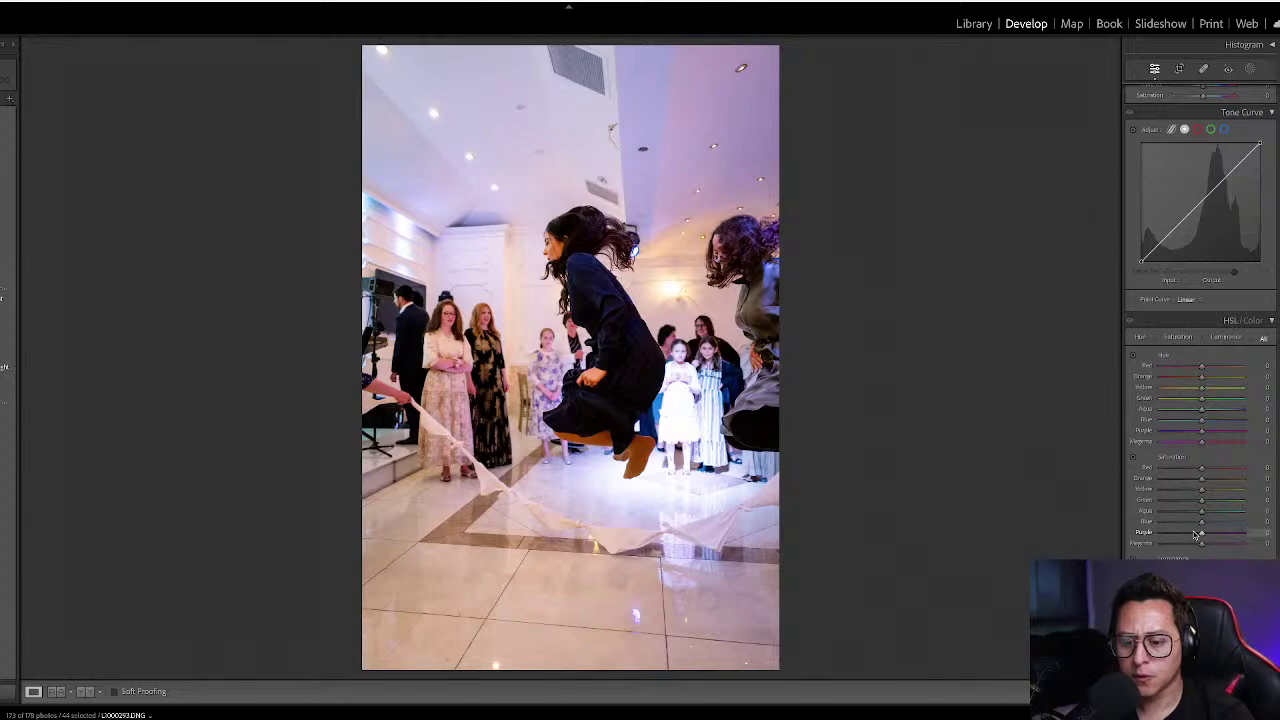
scroll(1198, 528, down, 6)
scroll(1197, 522, down, 6)
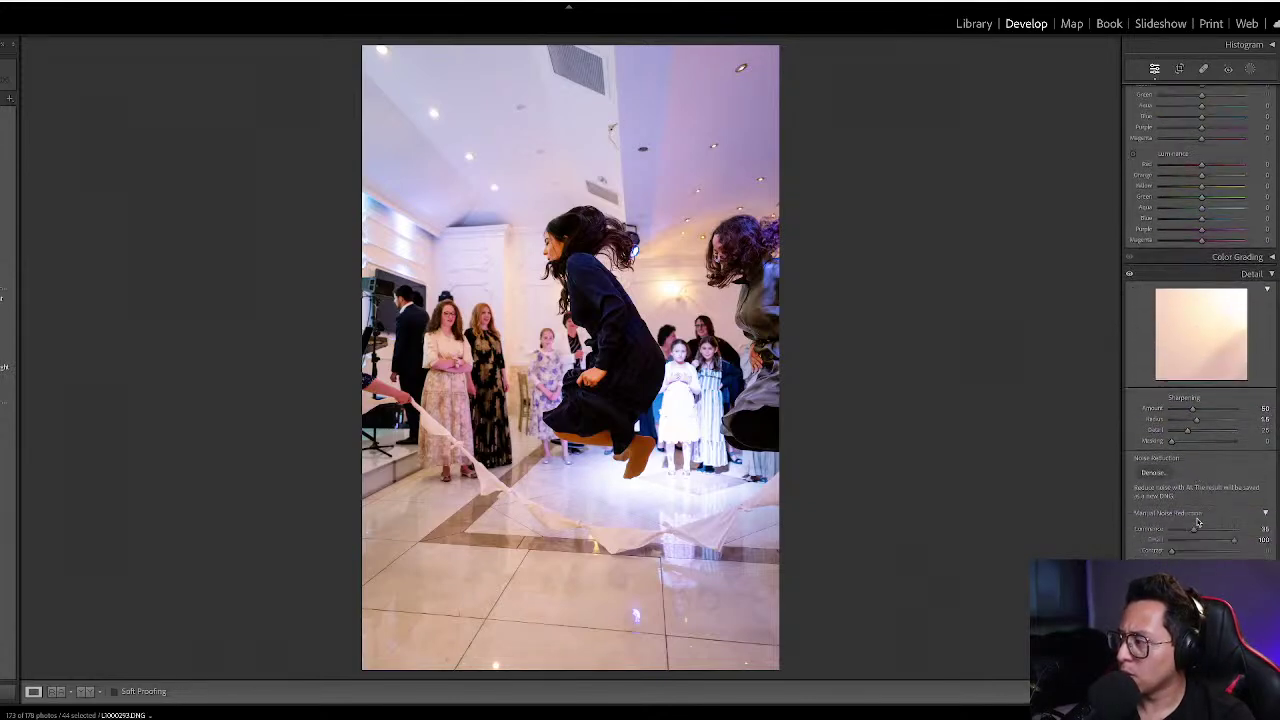
click(1157, 288)
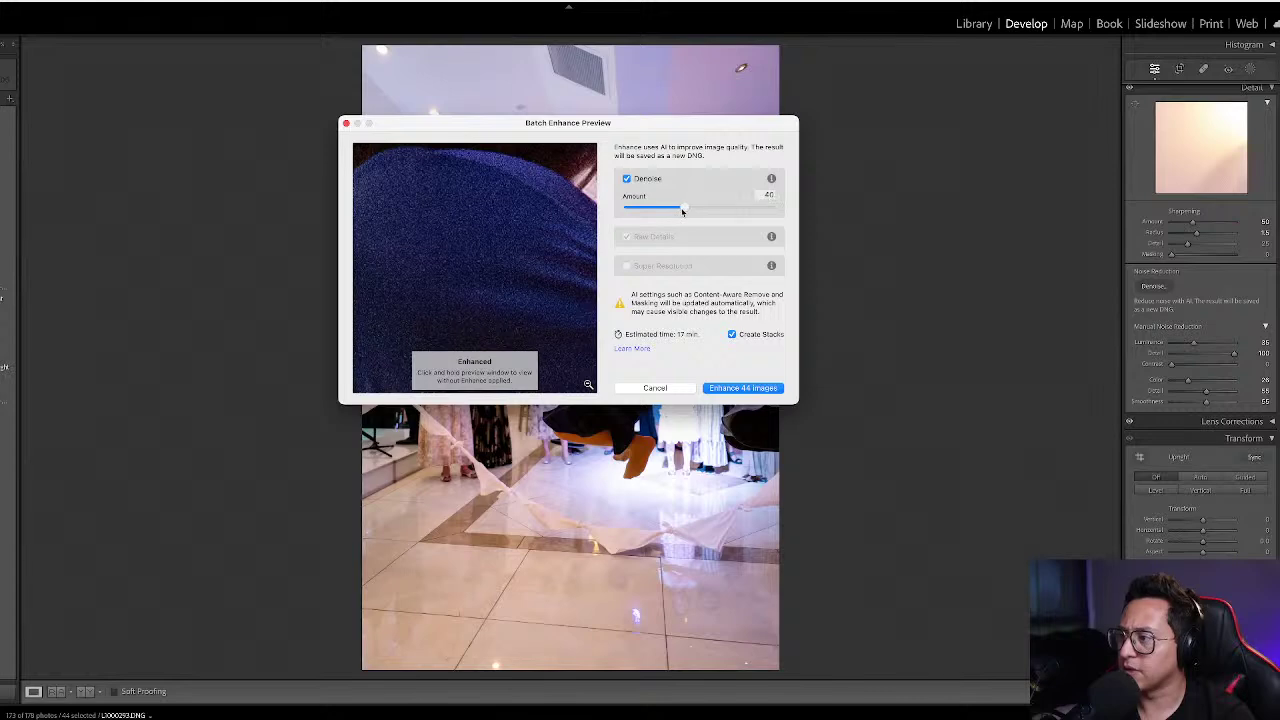
- Compare the jumping woman's face with and without denoising in the preview, and set the Denoise amount to 45
drag(435, 224, 455, 315)
drag(483, 225, 572, 370)
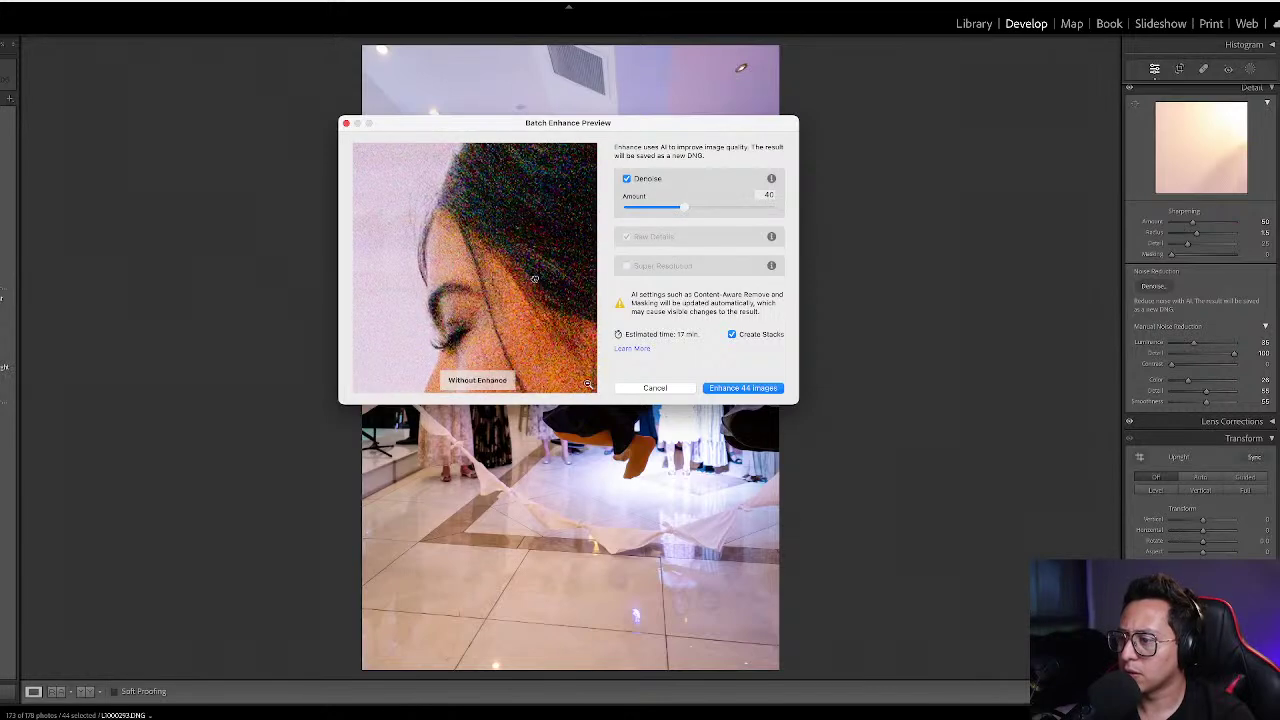
click(765, 194)
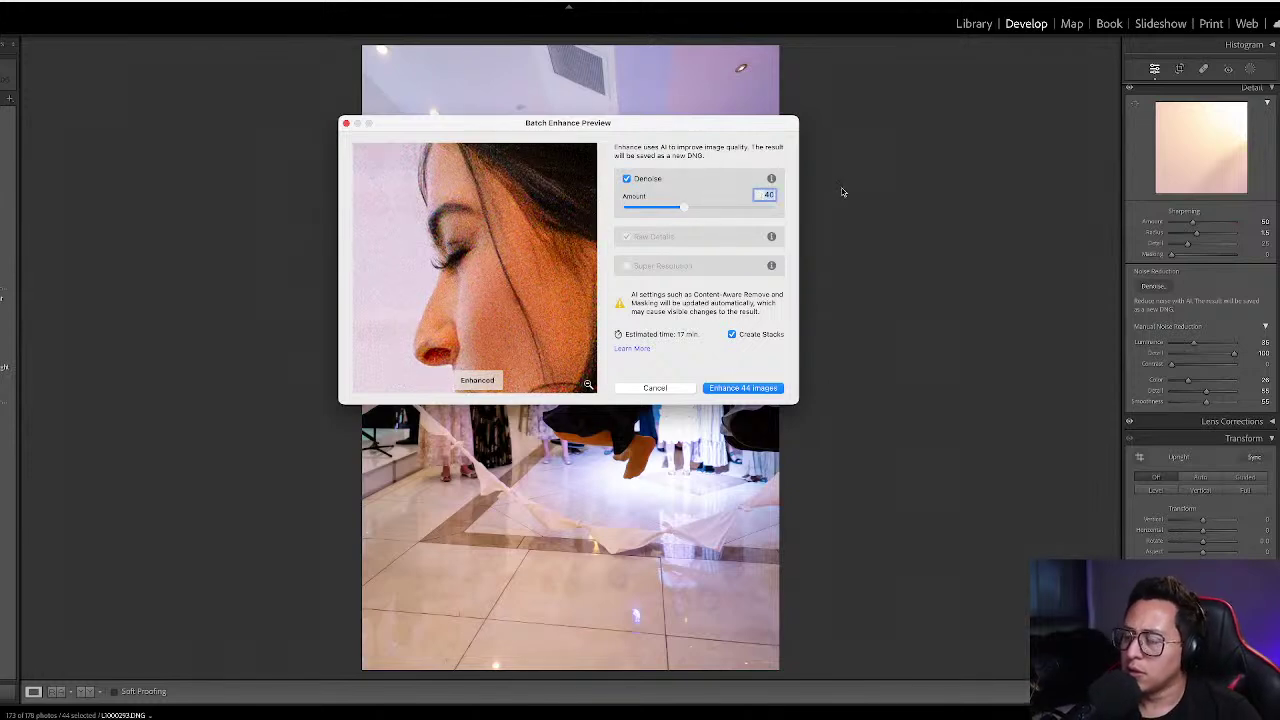
text(45)
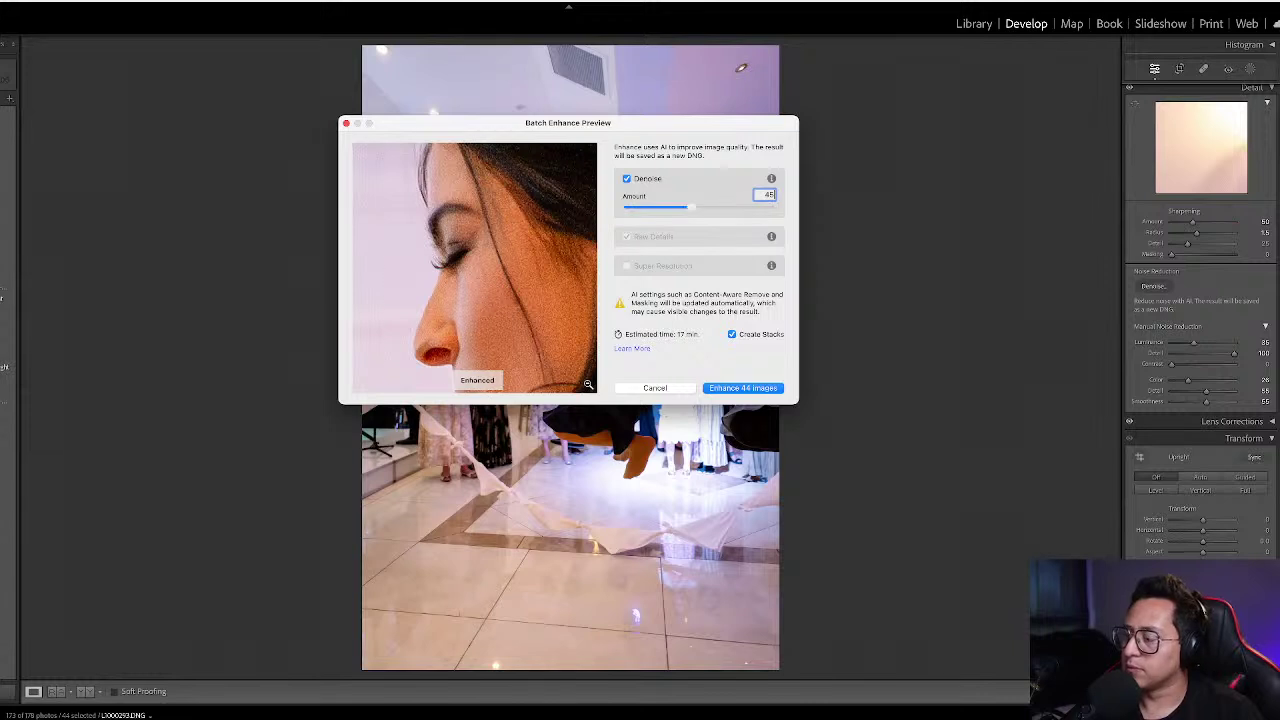